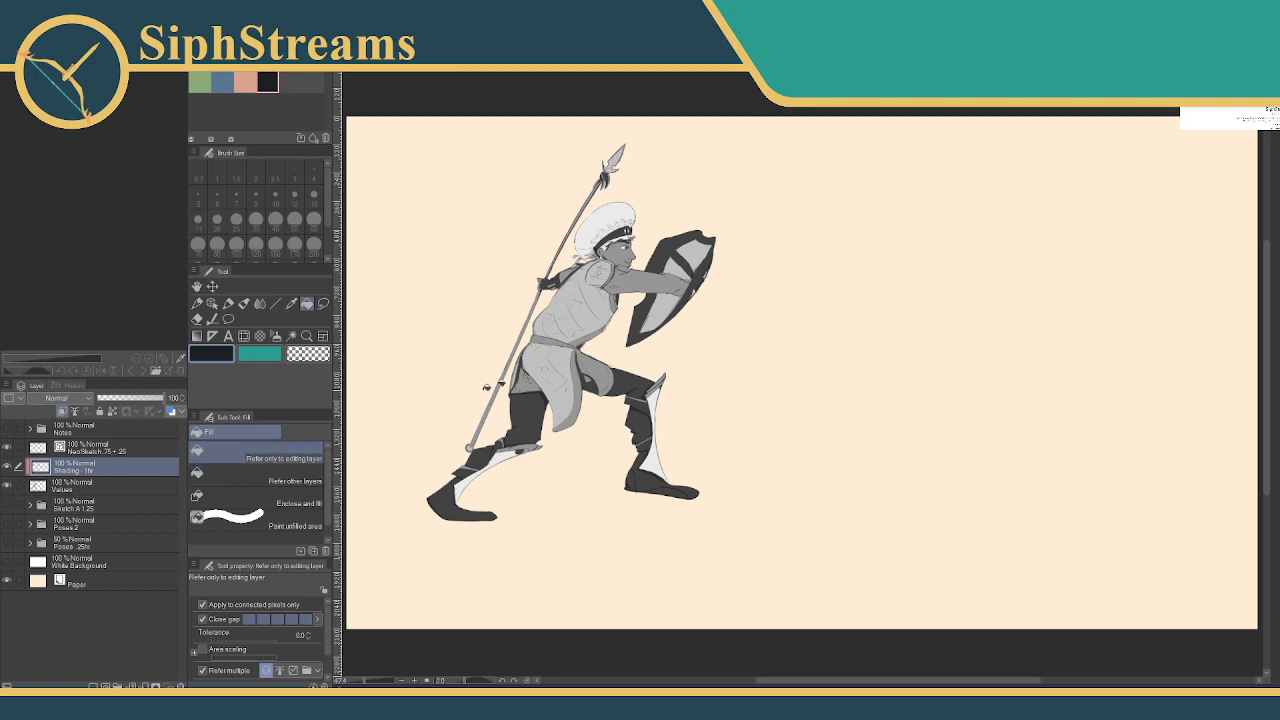
{"action": "scroll", "coordinate": [568, 403], "scroll_direction": "up", "scroll_amount": 5}
{"action": "scroll", "coordinate": [568, 403], "scroll_direction": "down", "scroll_amount": 5}
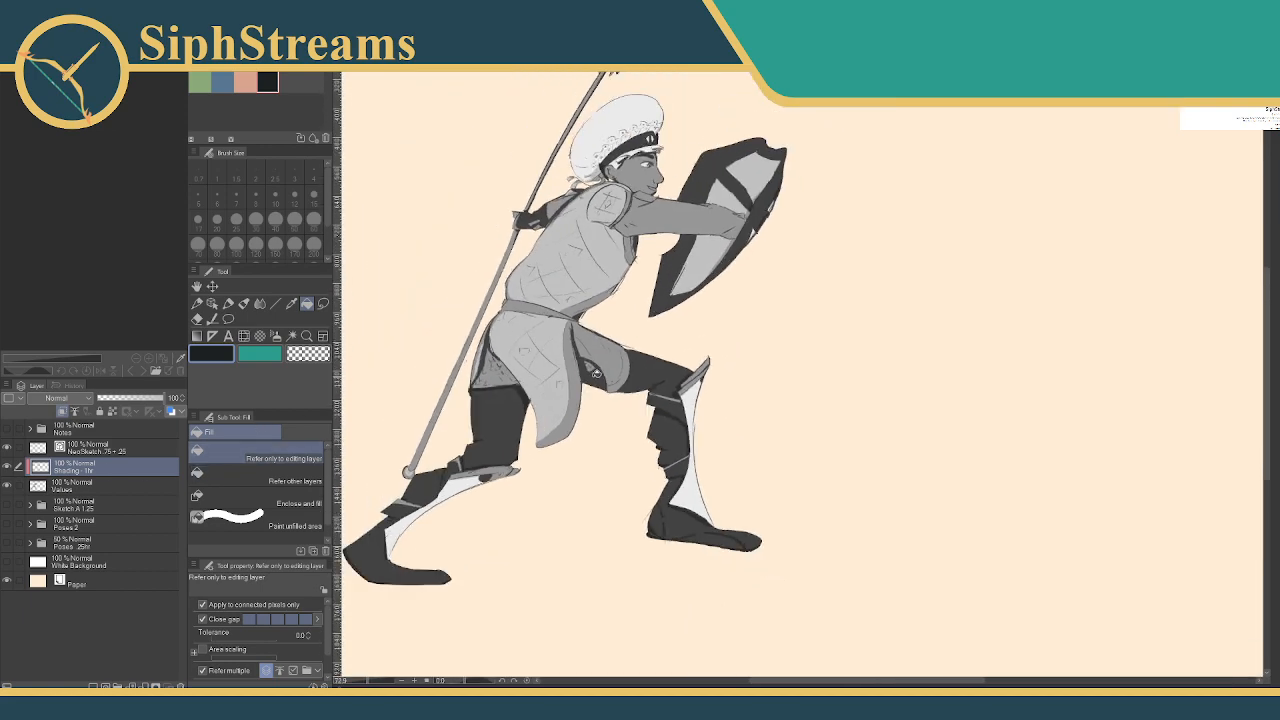
{"action": "scroll", "coordinate": [615, 366], "scroll_direction": "down", "scroll_amount": 1}
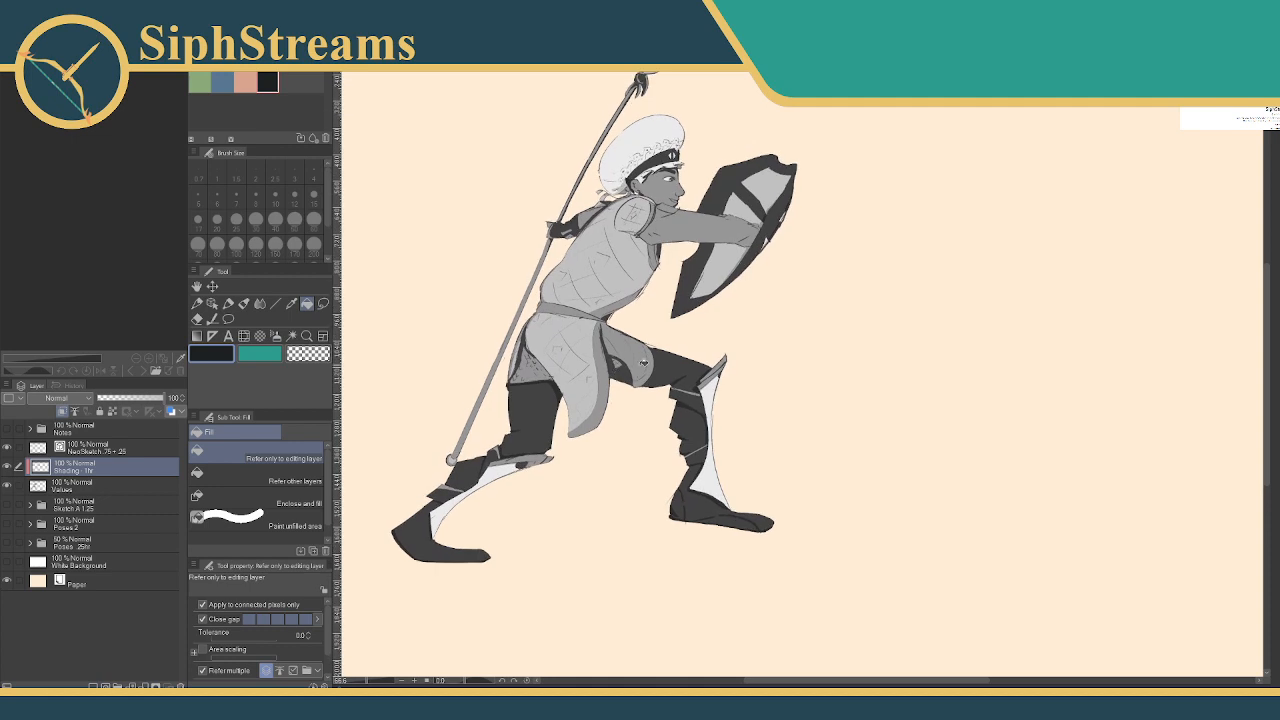
{"action": "scroll", "coordinate": [688, 354], "scroll_direction": "up", "scroll_amount": 2}
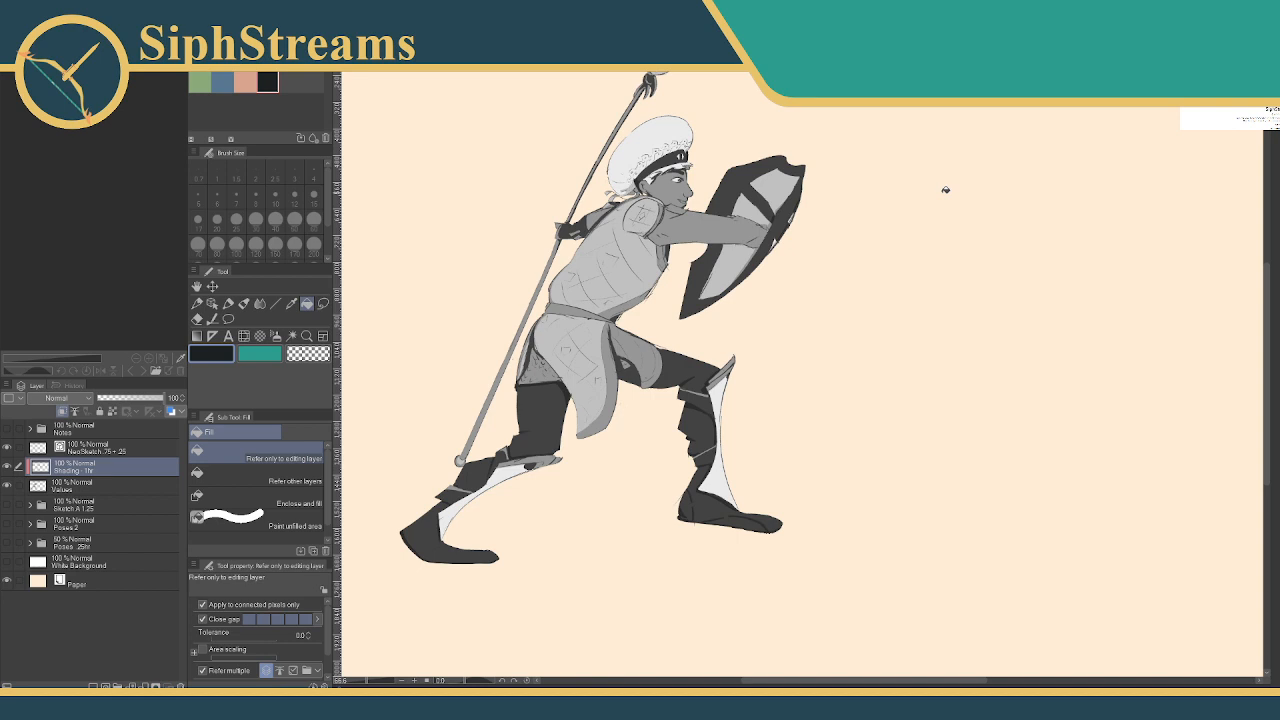
Look over the Olivine colour set and its green swatch, returning to the Olivine Alt set
{"action": "left_click", "coordinate": [283, 79]}
{"action": "left_click", "coordinate": [273, 79]}
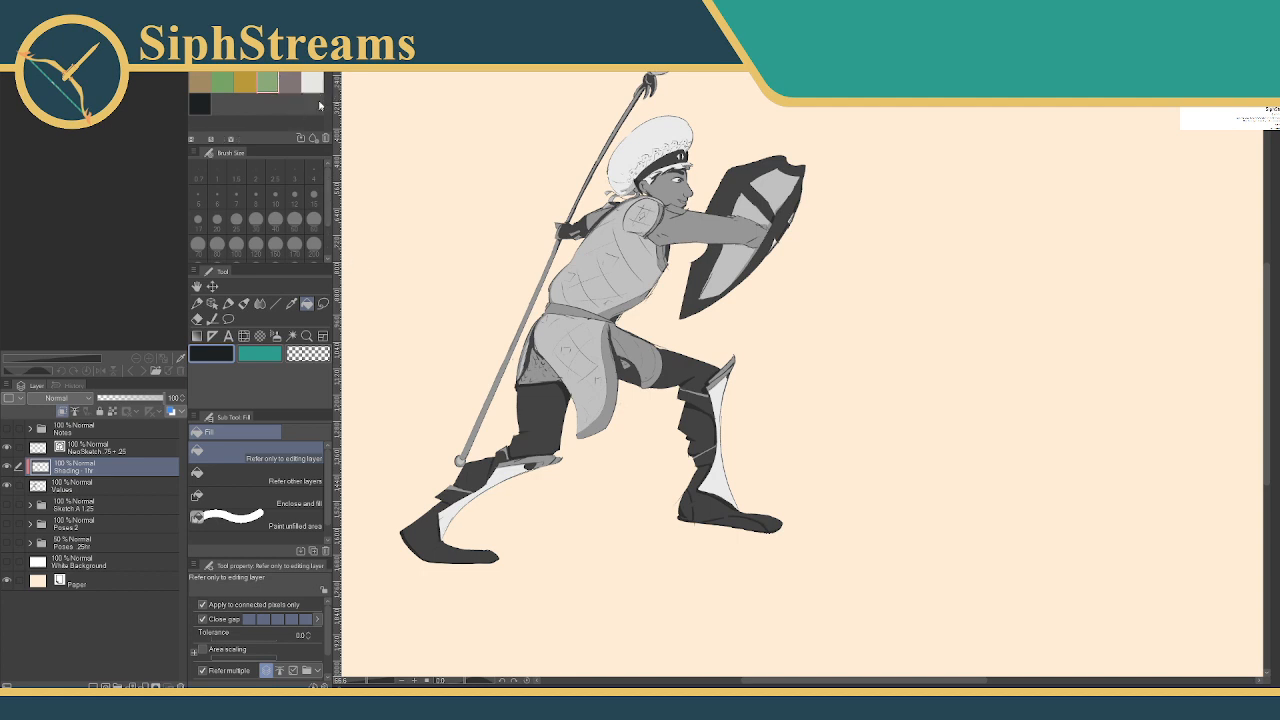
{"action": "left_click", "coordinate": [267, 82]}
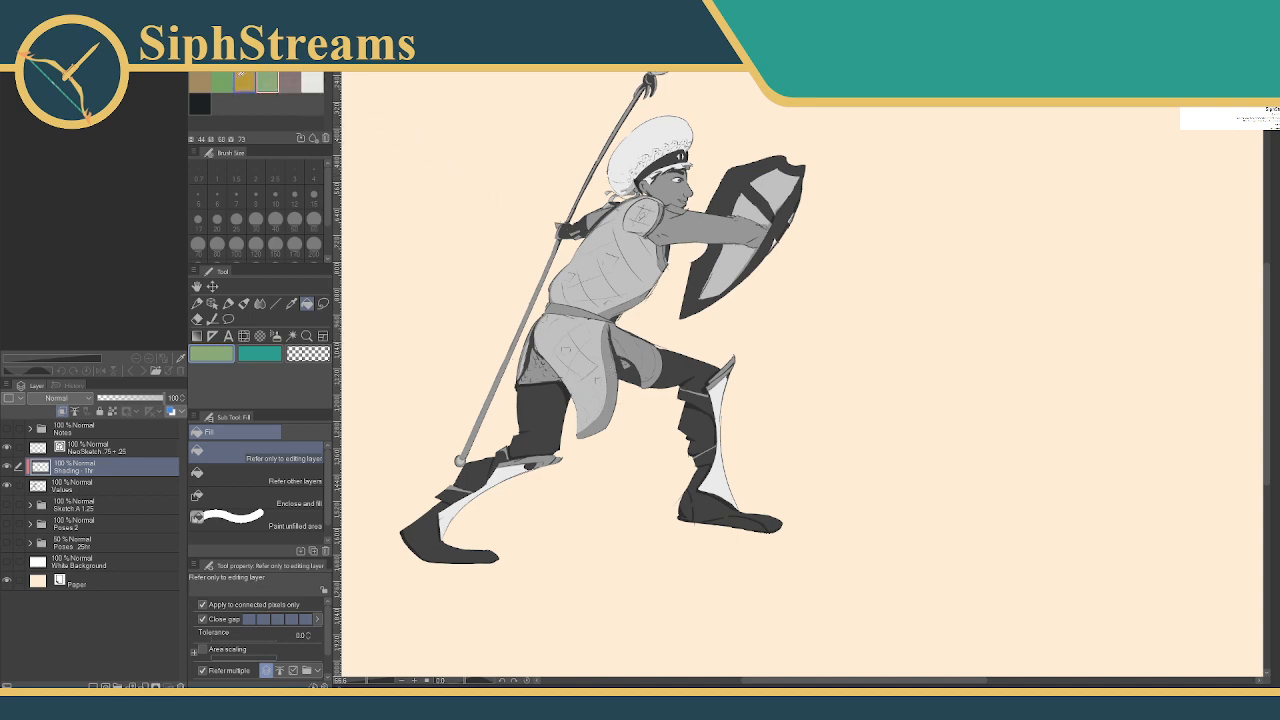
{"action": "left_click", "coordinate": [278, 64]}
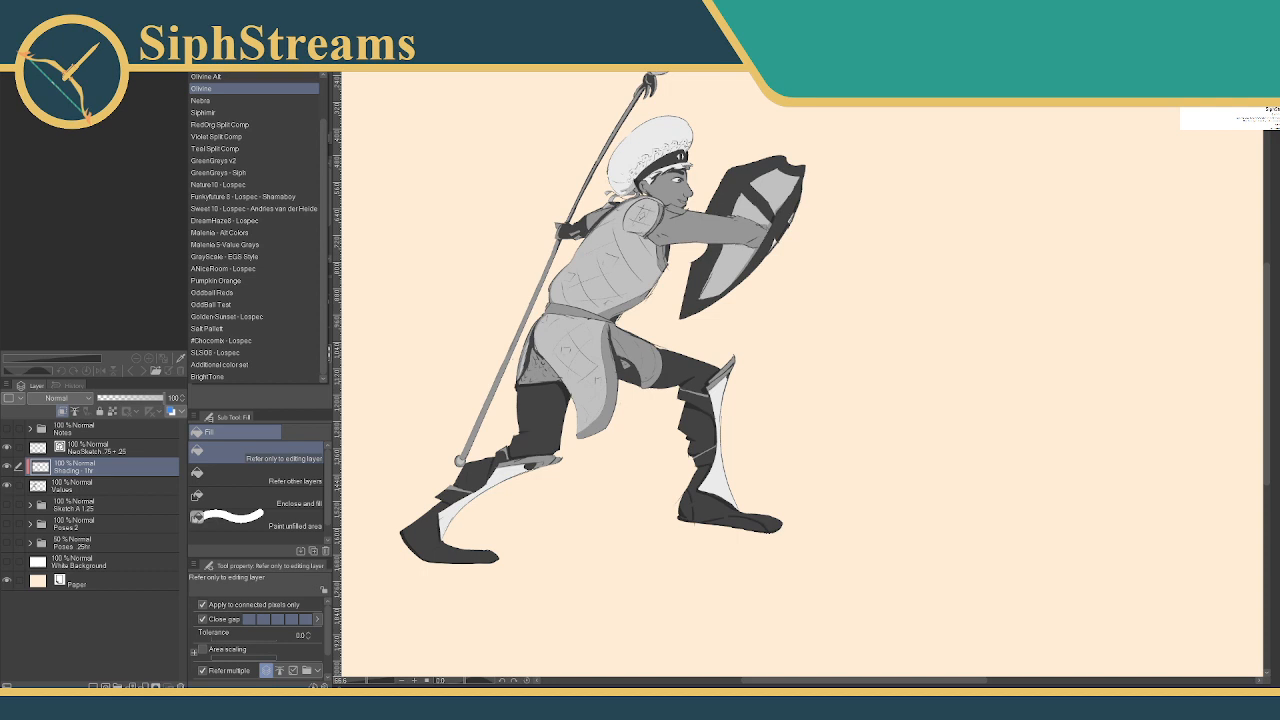
{"action": "left_click", "coordinate": [181, 129]}
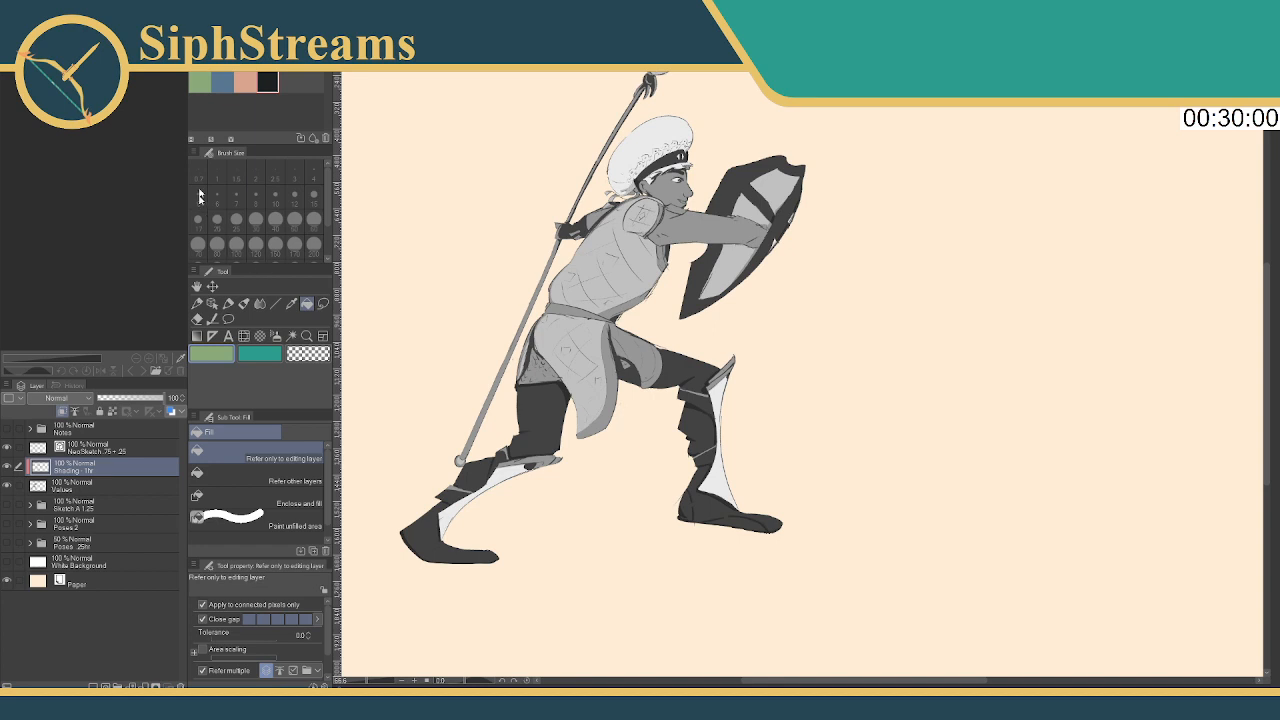
{"action": "left_click", "coordinate": [286, 60]}
{"action": "left_click", "coordinate": [286, 62]}
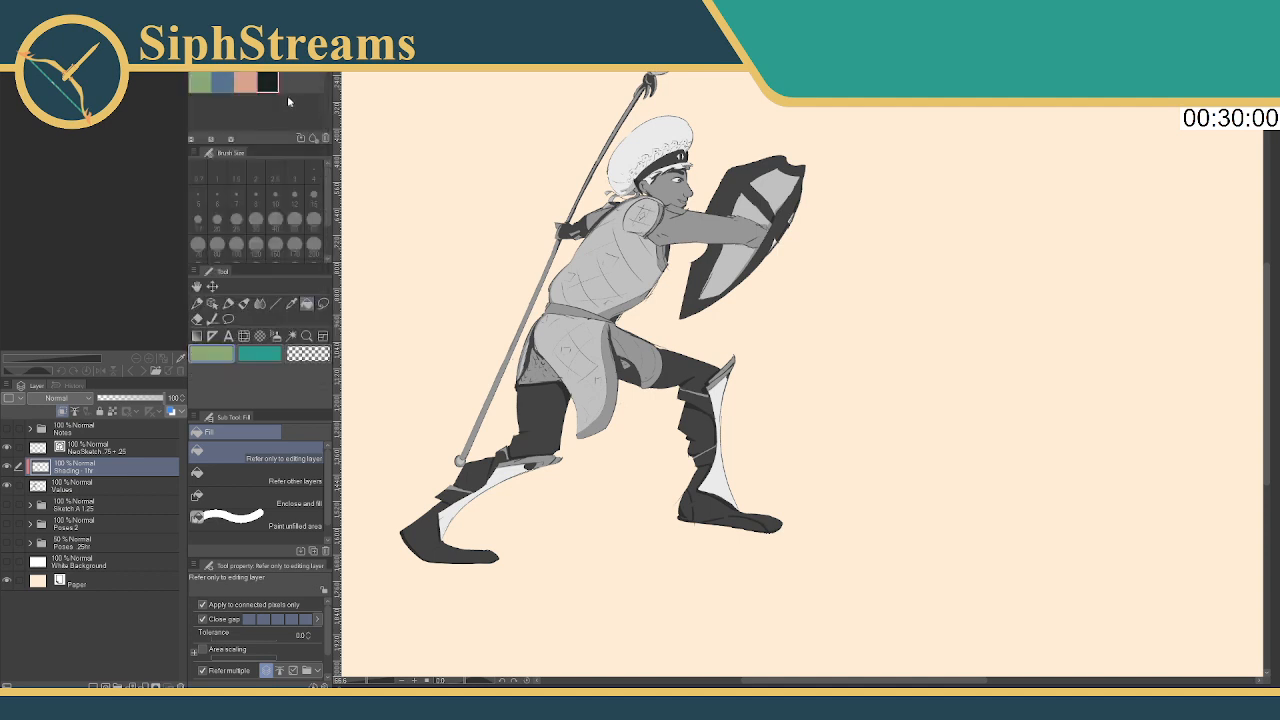
Set the main colour to a very pale green (H 100, S 7, V 99) and add it to the colour set
{"action": "left_click", "coordinate": [211, 355]}
{"action": "left_click_drag", "start_coordinate": [826, 292], "coordinate": [792, 249]}
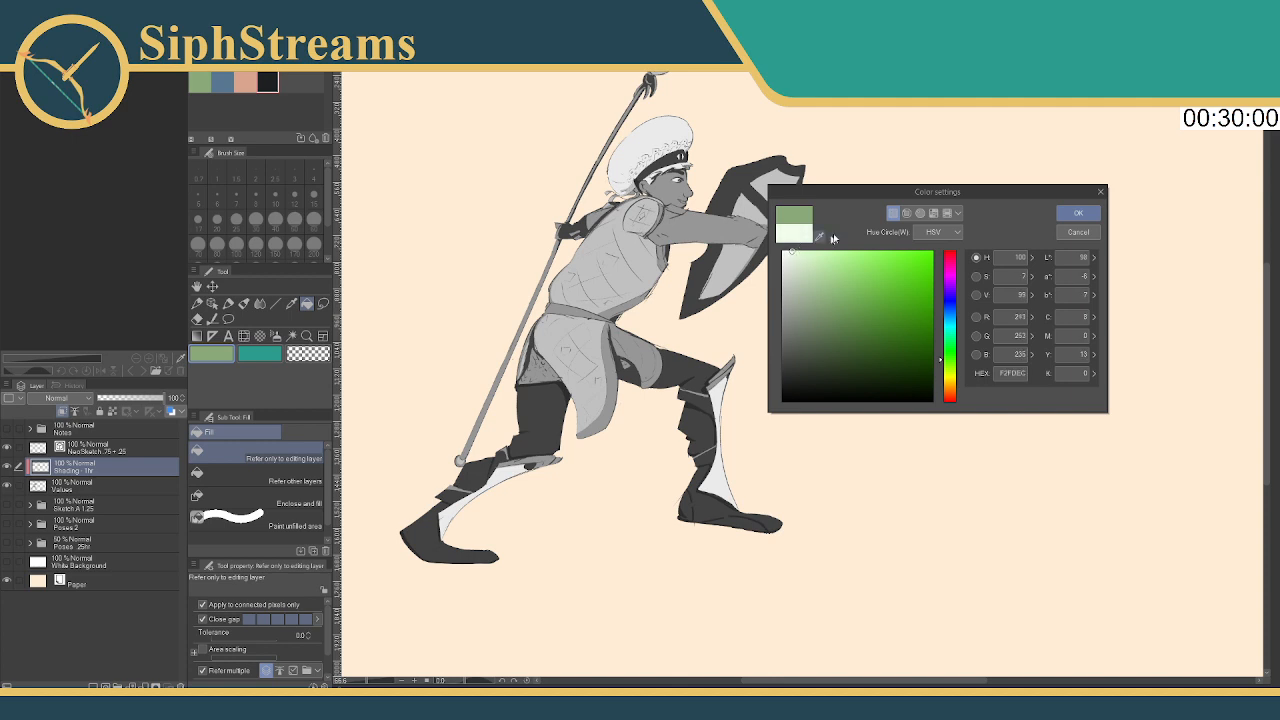
{"action": "left_click", "coordinate": [1078, 213]}
{"action": "left_click", "coordinate": [312, 138]}
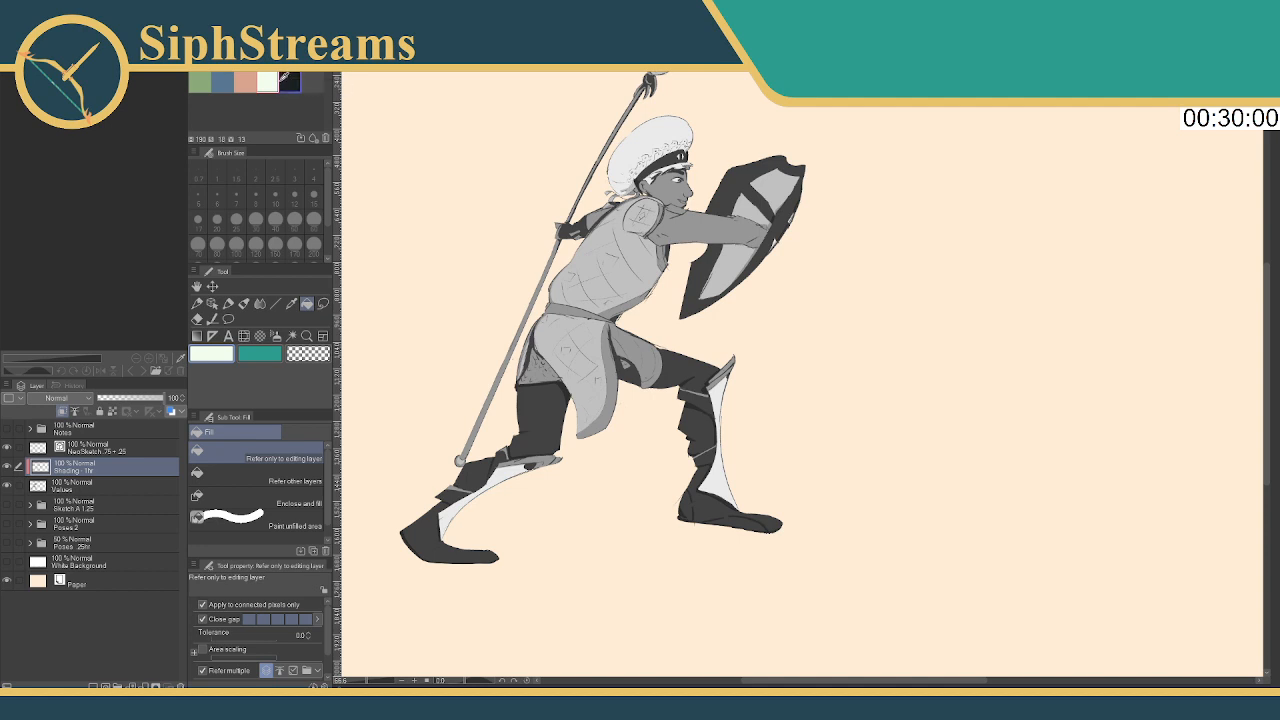
Compare the extended palette with neighbouring colour sets, finishing on Olivine Alt
{"action": "left_click", "coordinate": [279, 80]}
{"action": "left_click", "coordinate": [258, 84]}
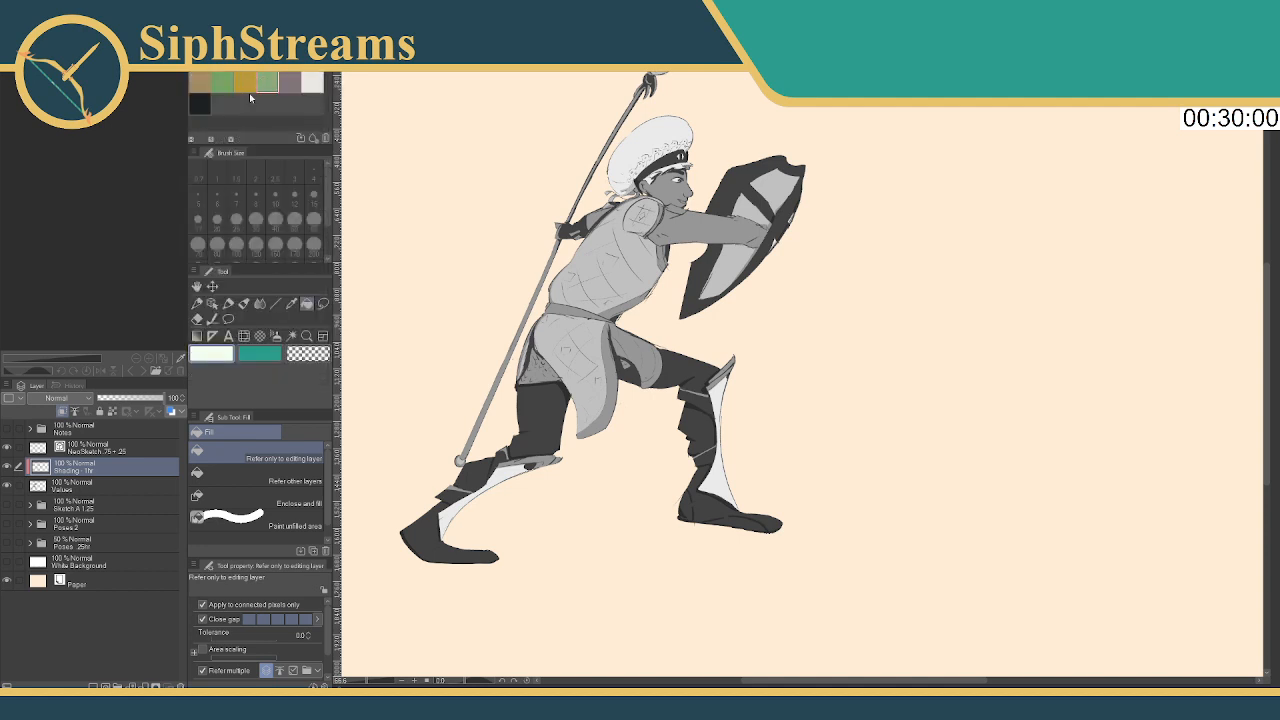
{"action": "left_click", "coordinate": [254, 84]}
{"action": "left_click", "coordinate": [251, 88]}
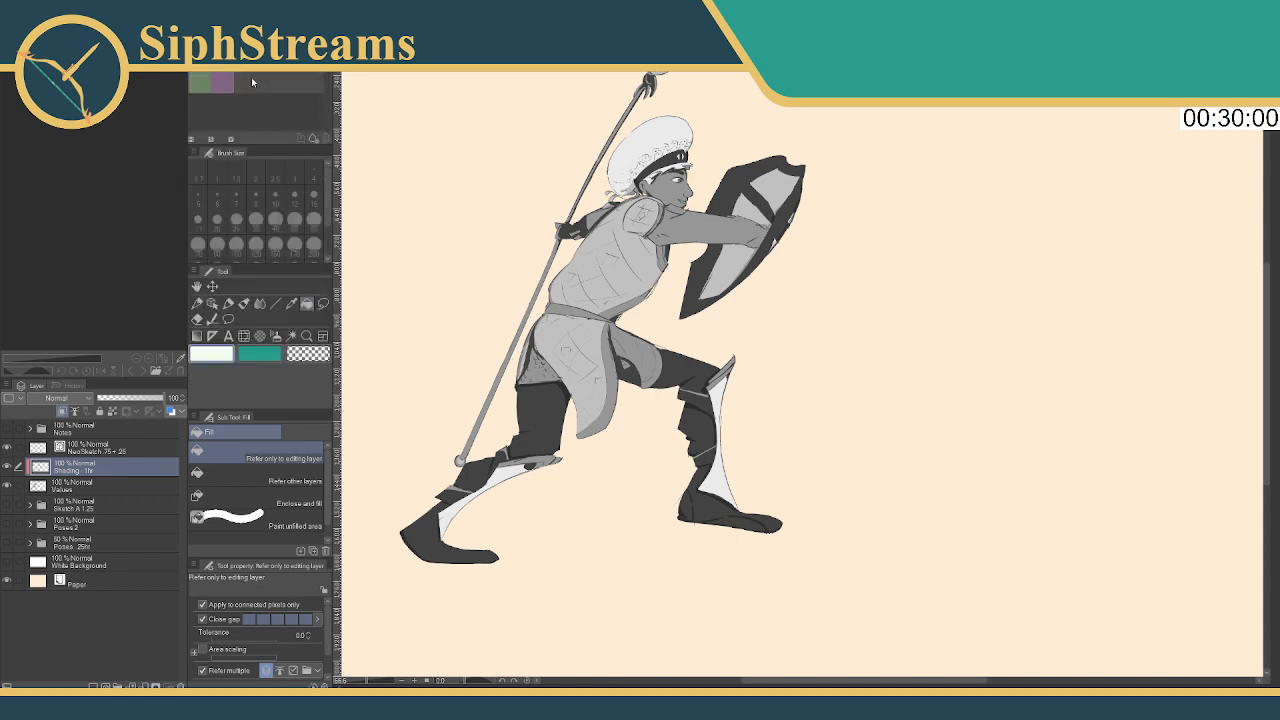
{"action": "left_click", "coordinate": [251, 88]}
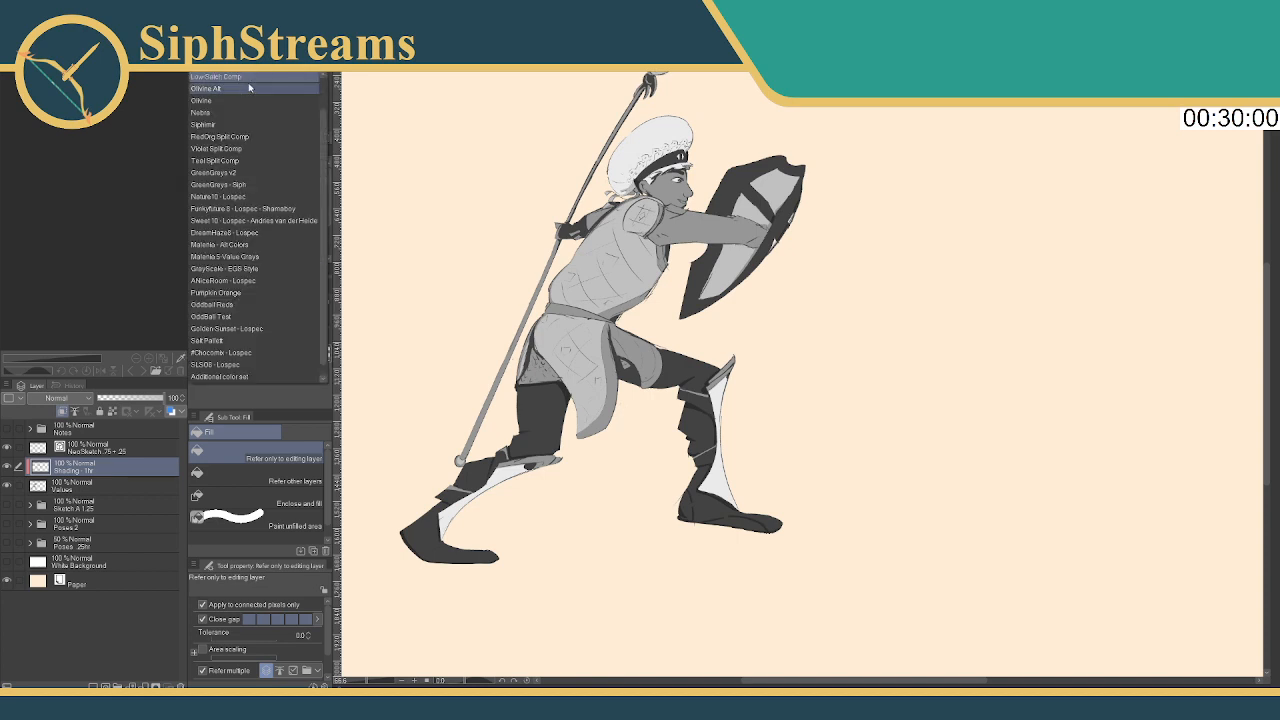
{"action": "left_click", "coordinate": [253, 82]}
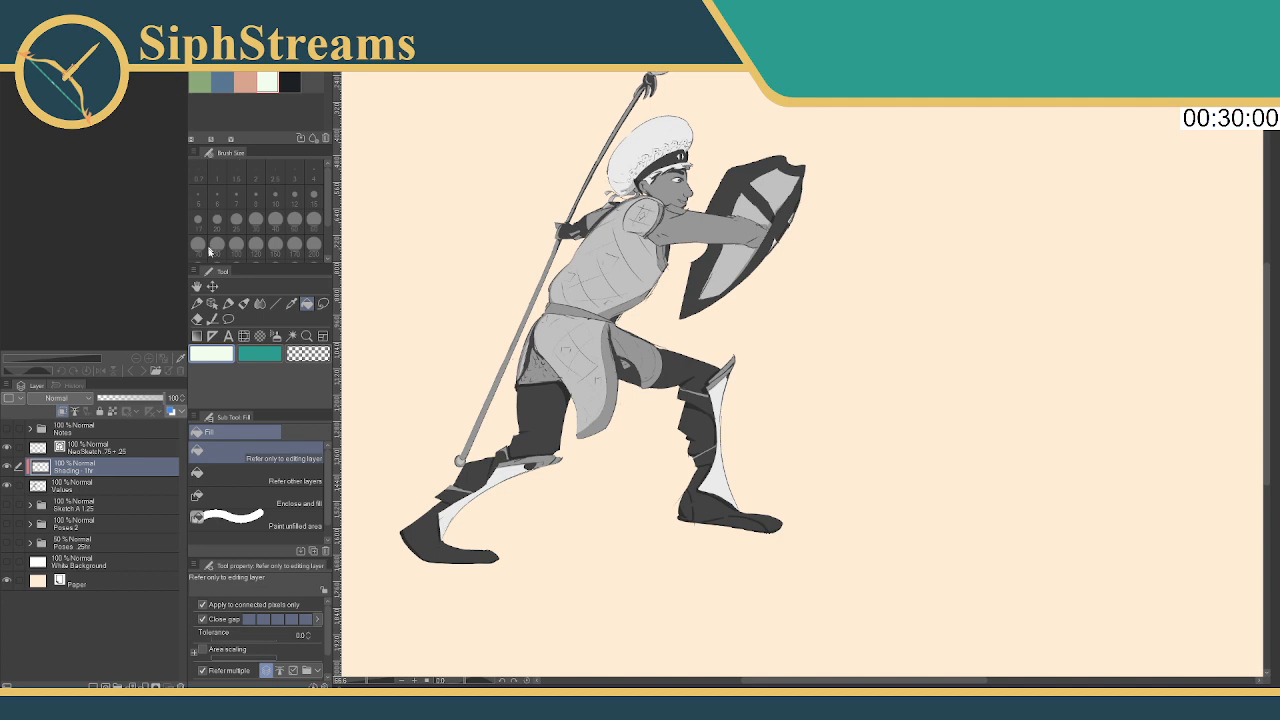
Check the figure with the Values, Shading and NeoSketch layers individually hidden and shown
{"action": "left_click", "coordinate": [7, 486]}
{"action": "left_click", "coordinate": [7, 486]}
{"action": "left_click", "coordinate": [7, 467]}
{"action": "left_click", "coordinate": [7, 467]}
{"action": "left_click", "coordinate": [7, 467]}
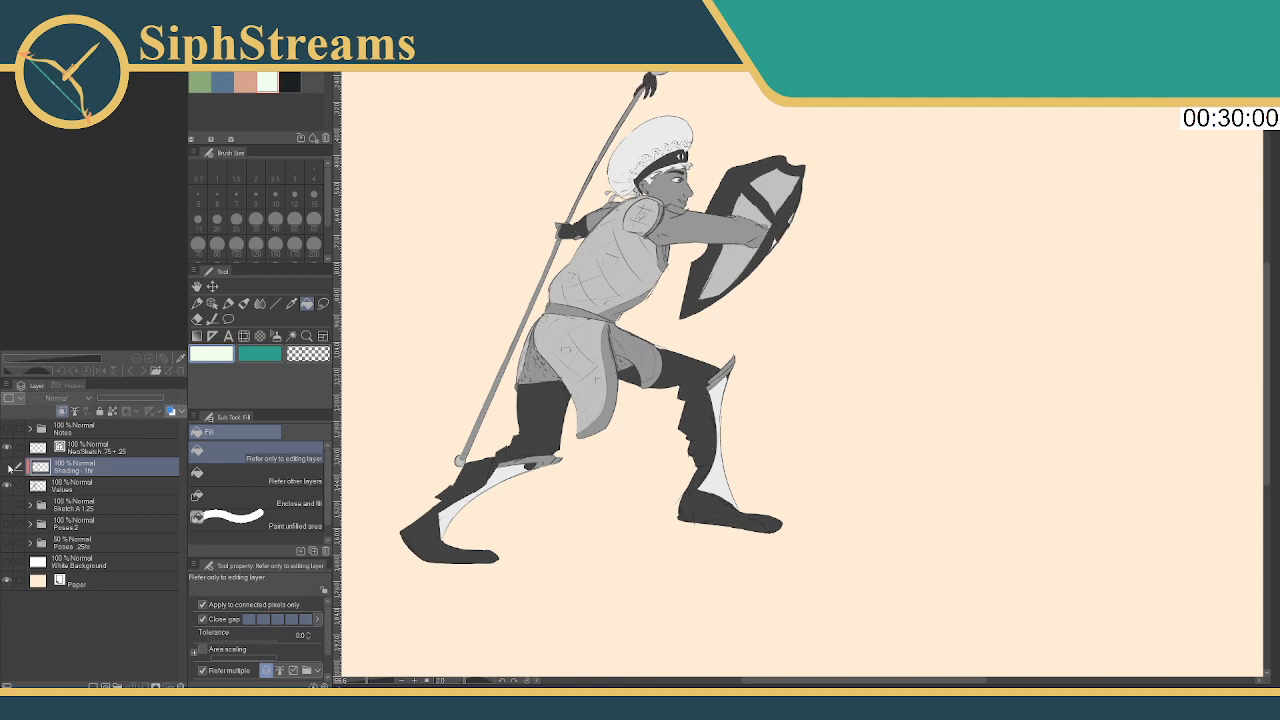
{"action": "left_click", "coordinate": [7, 467]}
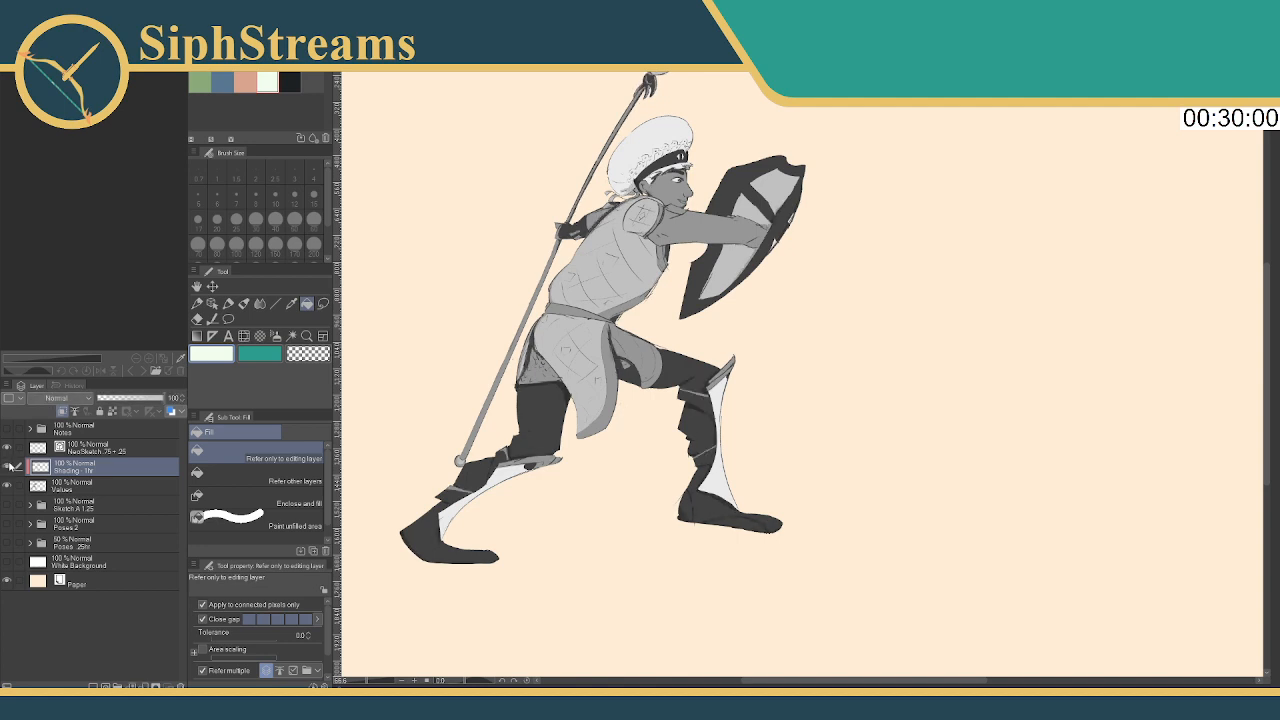
{"action": "left_click", "coordinate": [7, 451]}
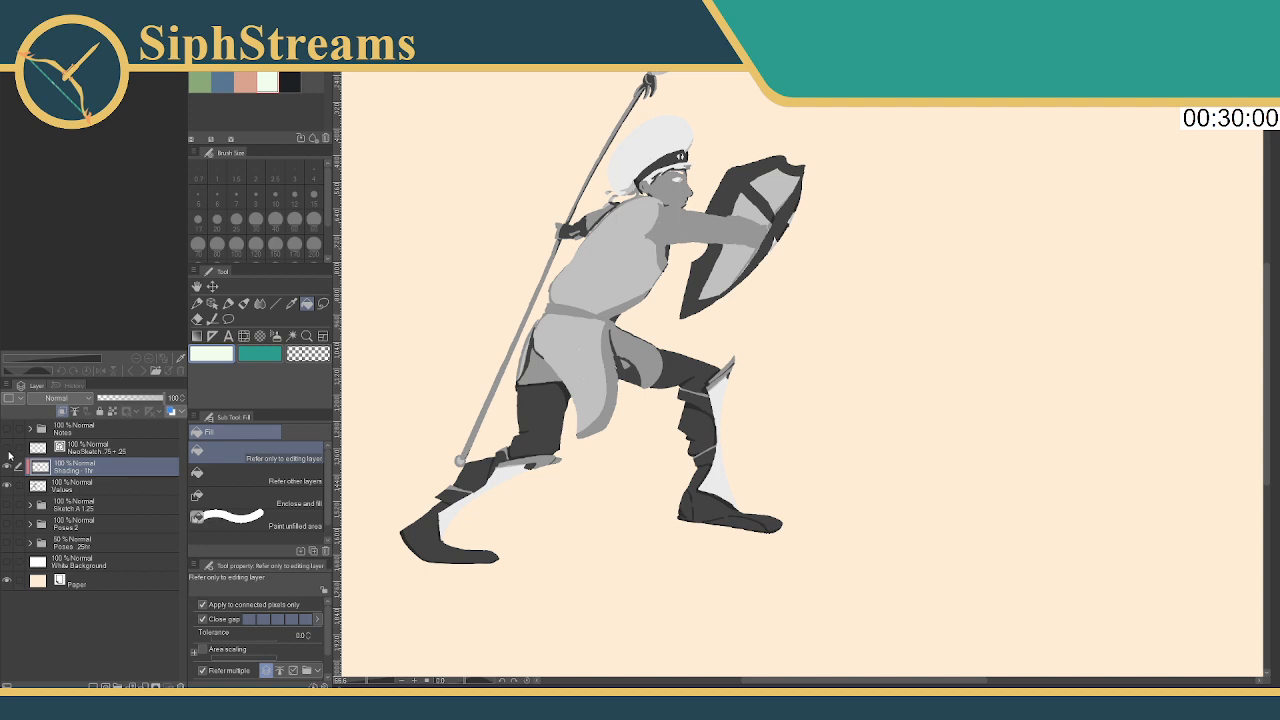
{"action": "left_click_drag", "start_coordinate": [438, 297], "coordinate": [423, 325]}
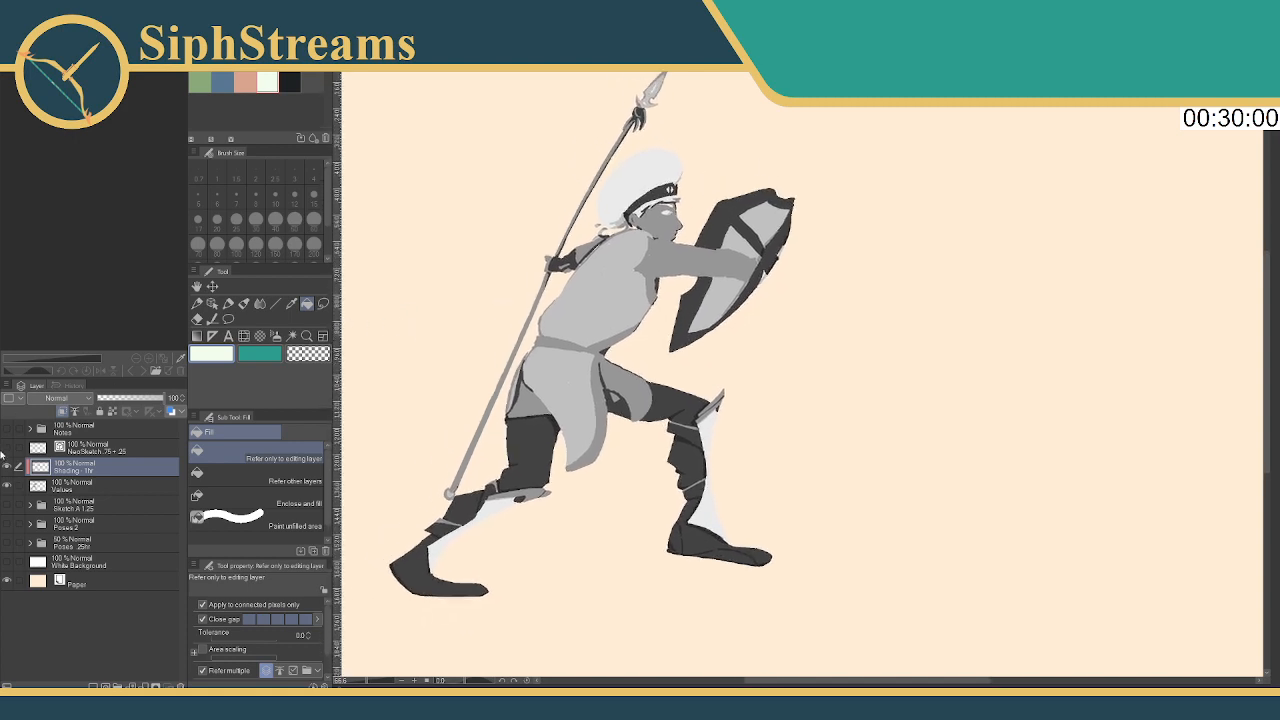
{"action": "left_click", "coordinate": [8, 448]}
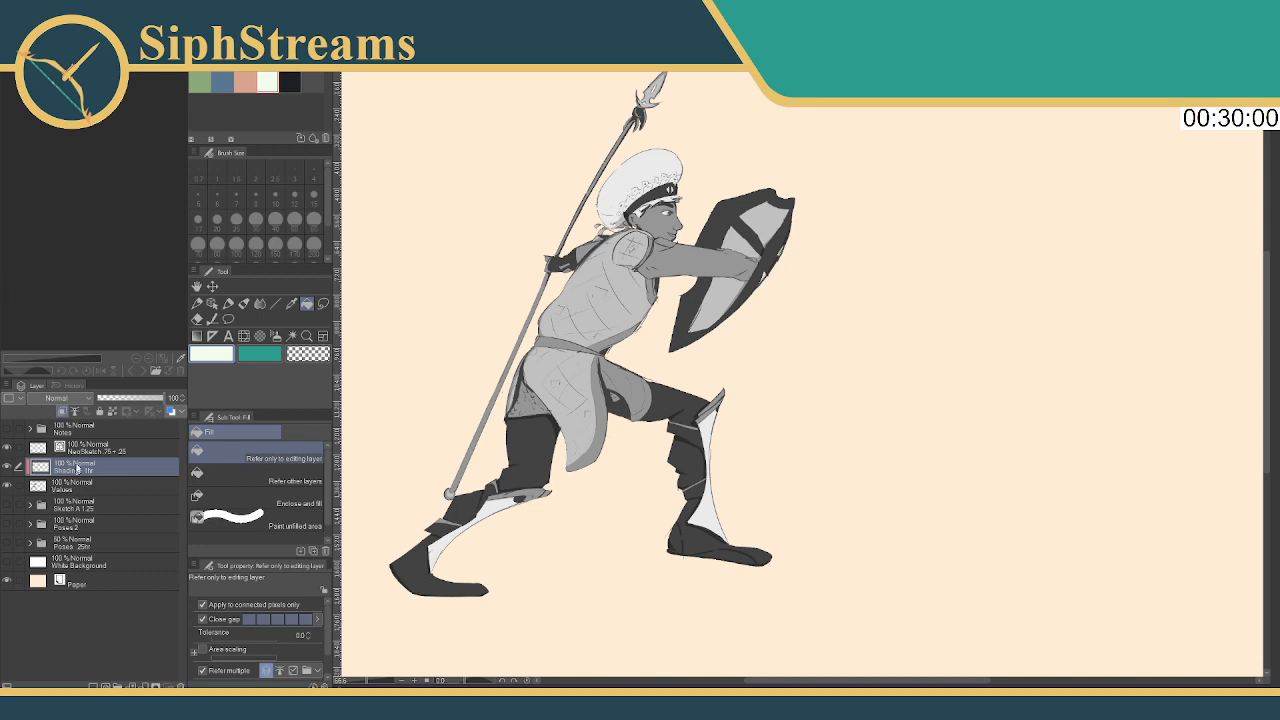
Add a new layer directly below the NeoSketch layer and name it Colors A
{"action": "left_click", "coordinate": [95, 447]}
{"action": "left_click", "coordinate": [92, 686]}
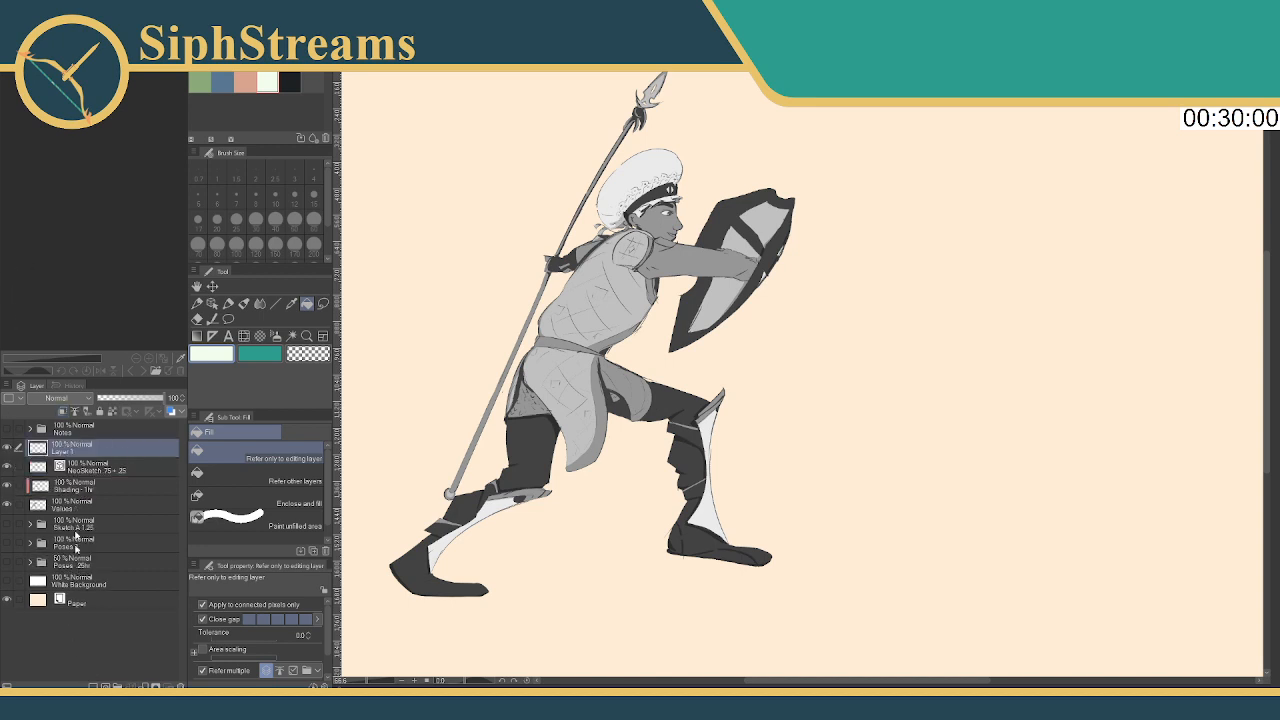
{"action": "left_click_drag", "start_coordinate": [74, 430], "coordinate": [72, 470]}
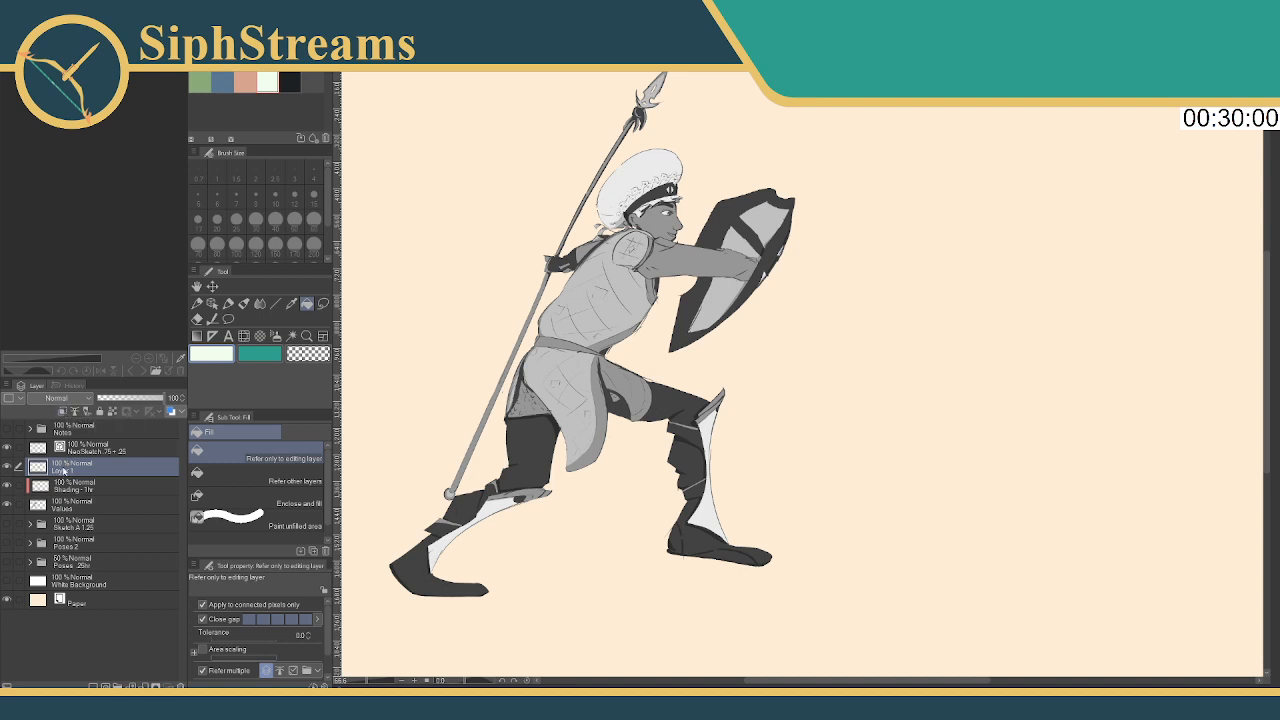
{"action": "double_click", "coordinate": [64, 469]}
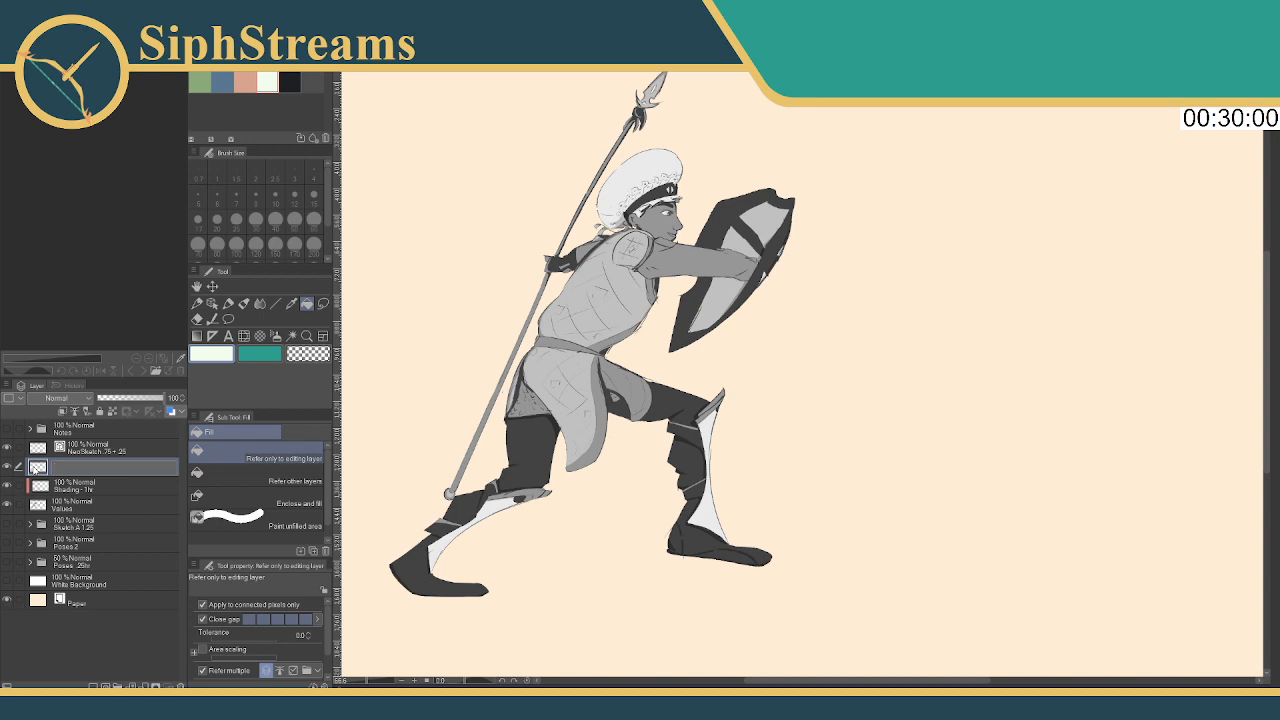
{"action": "type", "text": "A"}
{"action": "key", "text": "Return"}
Add a second layer above Colors A and name it Colors B
{"action": "left_click", "coordinate": [93, 685]}
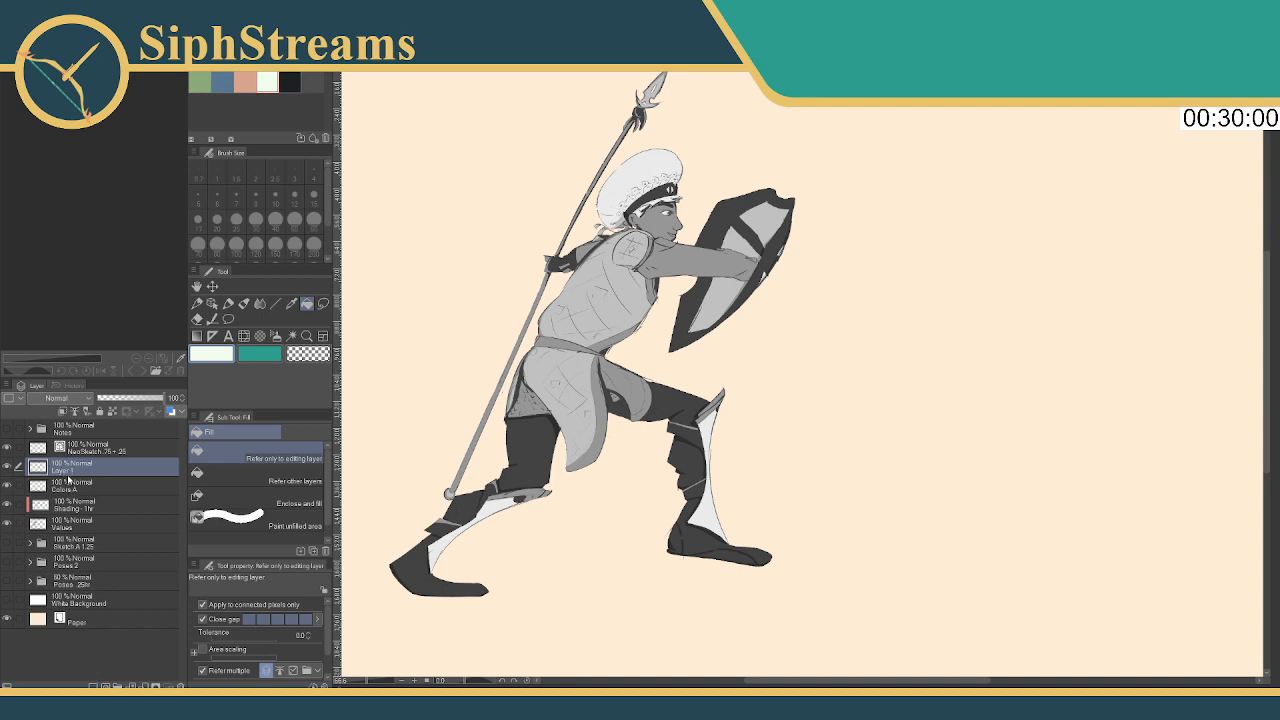
{"action": "double_click", "coordinate": [72, 470]}
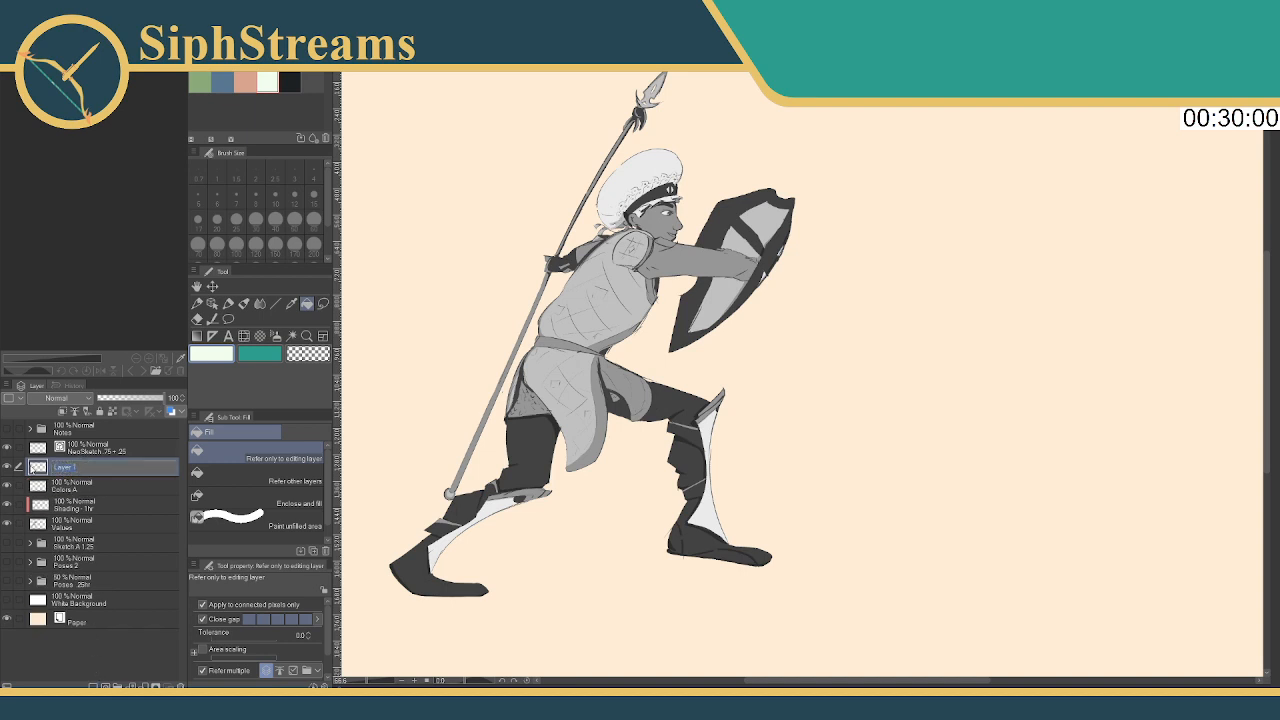
{"action": "type", "text": "Colors B"}
{"action": "key", "text": "Return"}
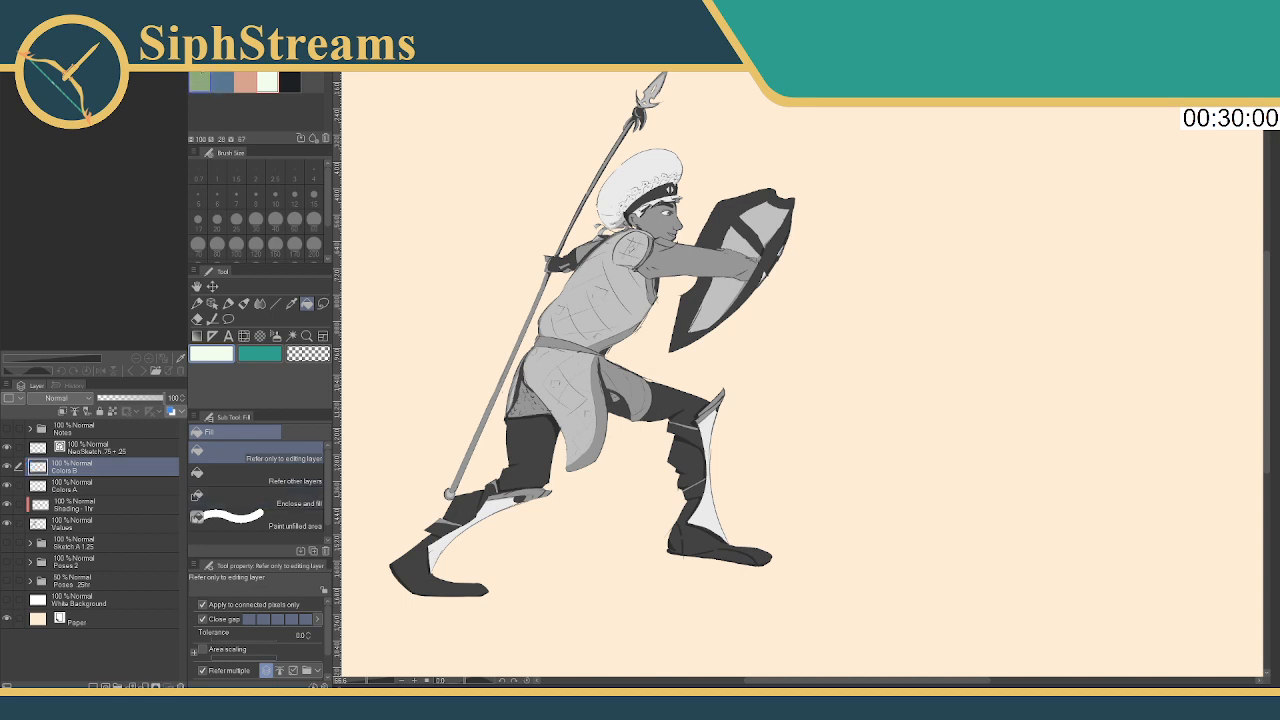
Choose the green swatch and place Colors A and Colors B beneath the Shading layer, clipped to Values
{"action": "left_click", "coordinate": [199, 82]}
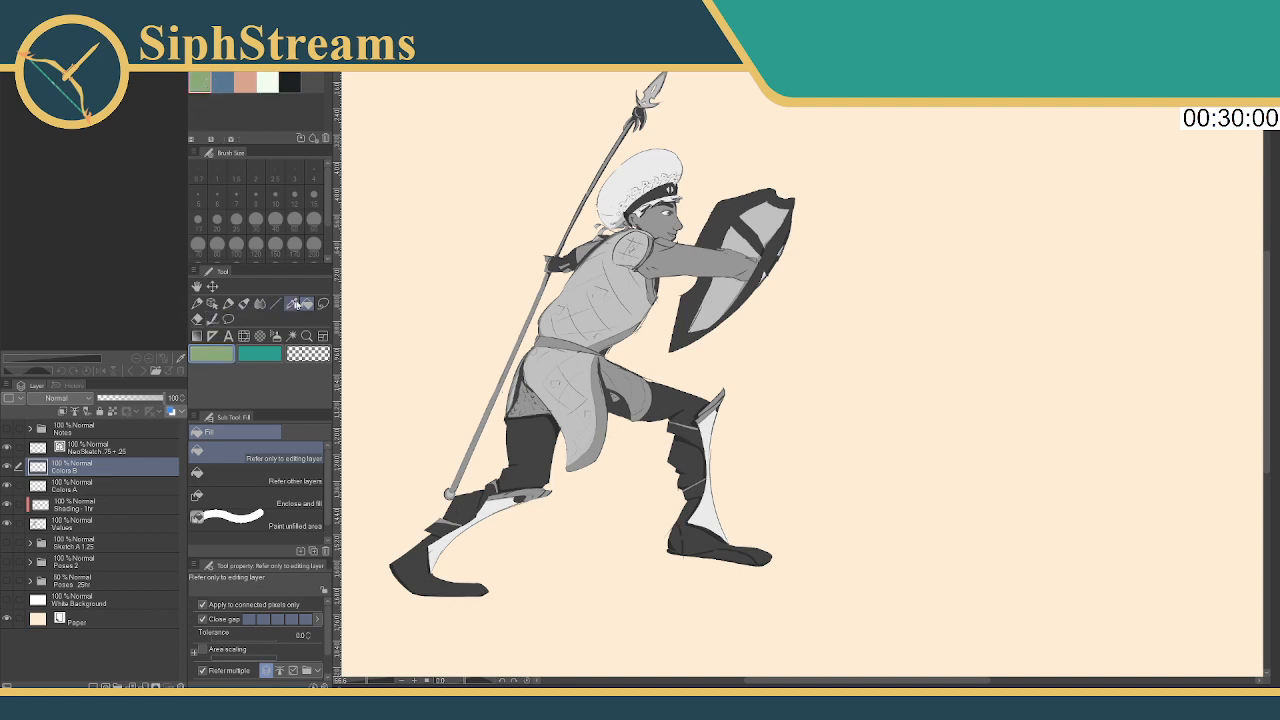
{"action": "left_click", "coordinate": [67, 485]}
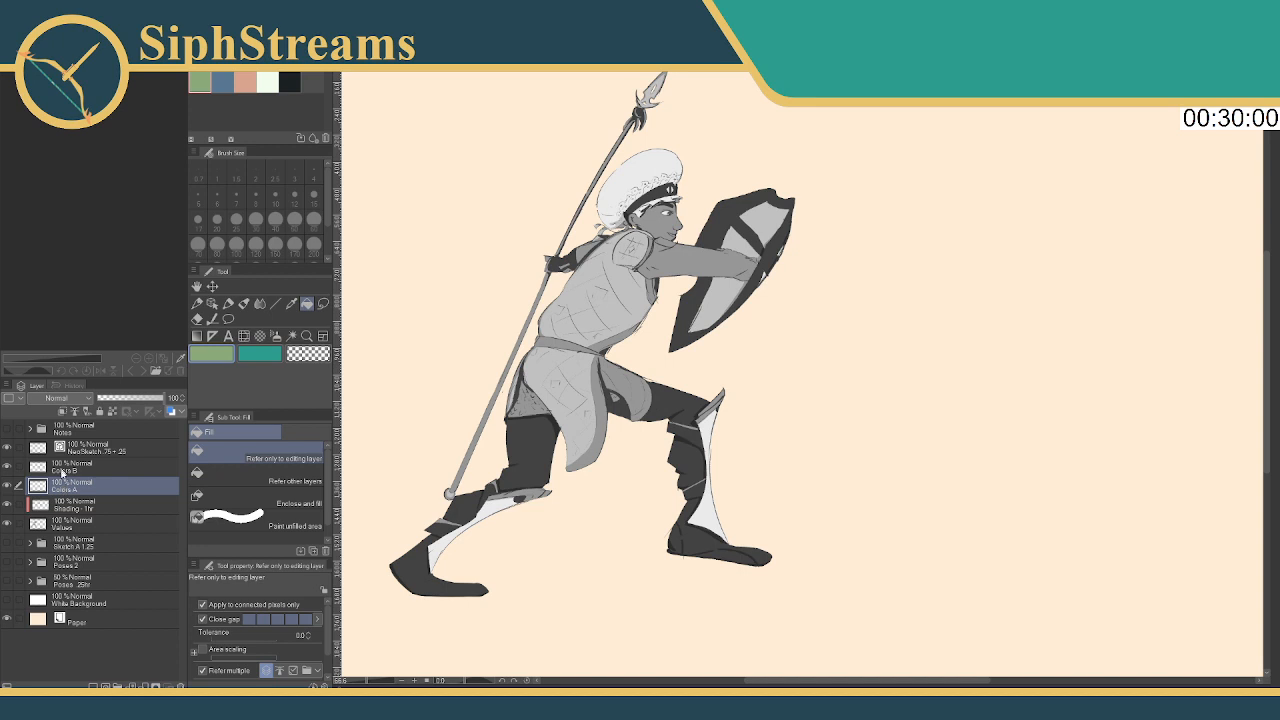
{"action": "left_click_drag", "start_coordinate": [64, 488], "coordinate": [64, 513]}
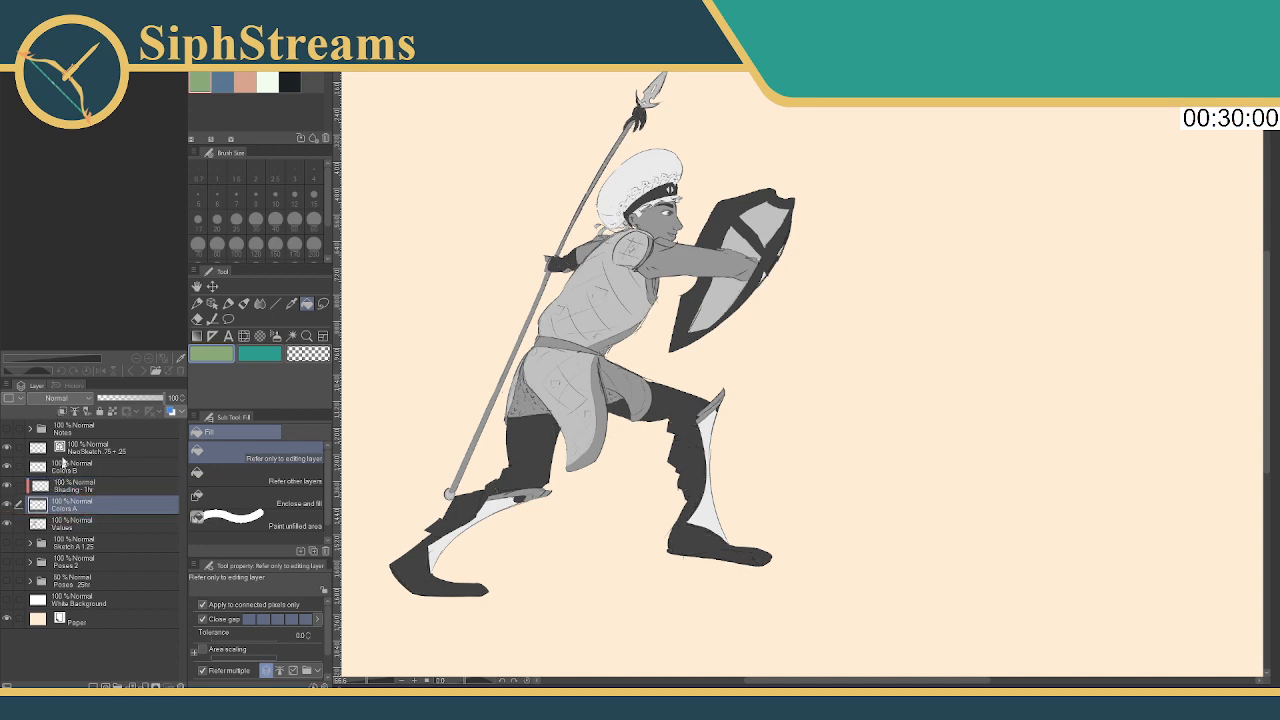
{"action": "left_click", "coordinate": [68, 468]}
{"action": "left_click_drag", "start_coordinate": [70, 469], "coordinate": [68, 494]}
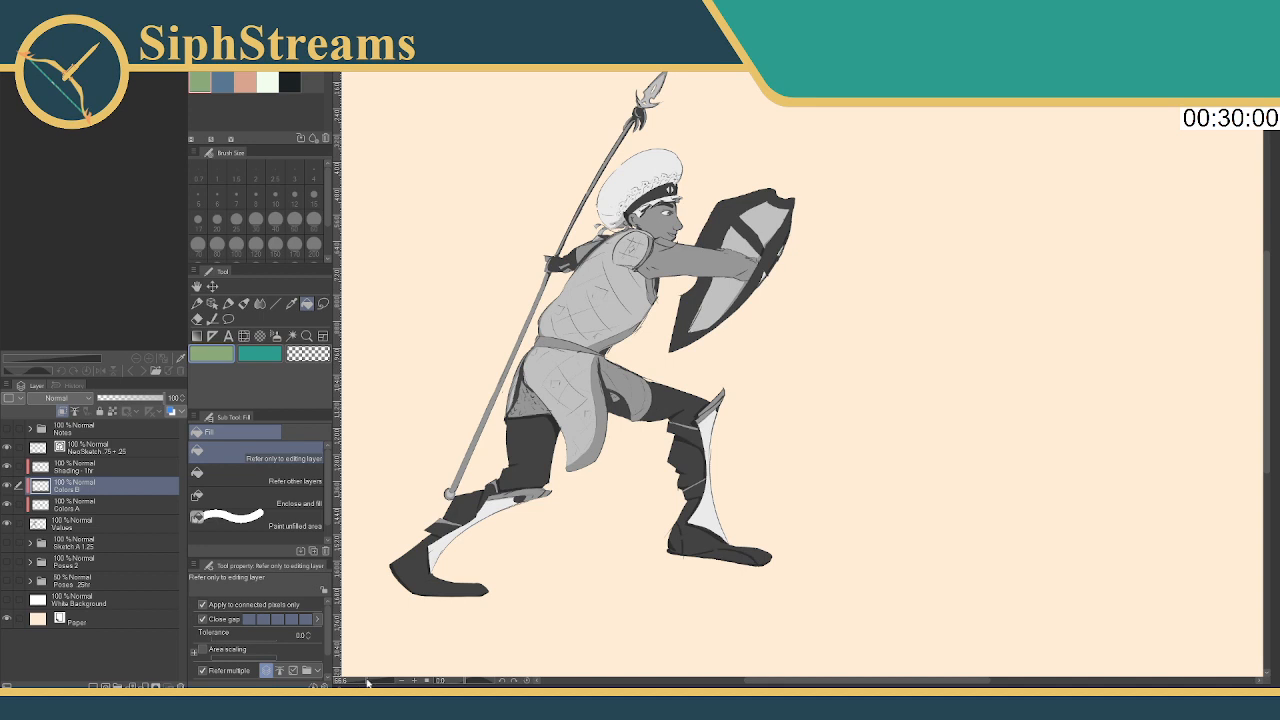
Fill the warrior's torso armour, shoulder piece and front skirt panel with green on the Colors B layer
{"action": "left_click_drag", "start_coordinate": [367, 682], "coordinate": [503, 651]}
{"action": "scroll", "coordinate": [503, 651], "scroll_direction": "up", "scroll_amount": 1}
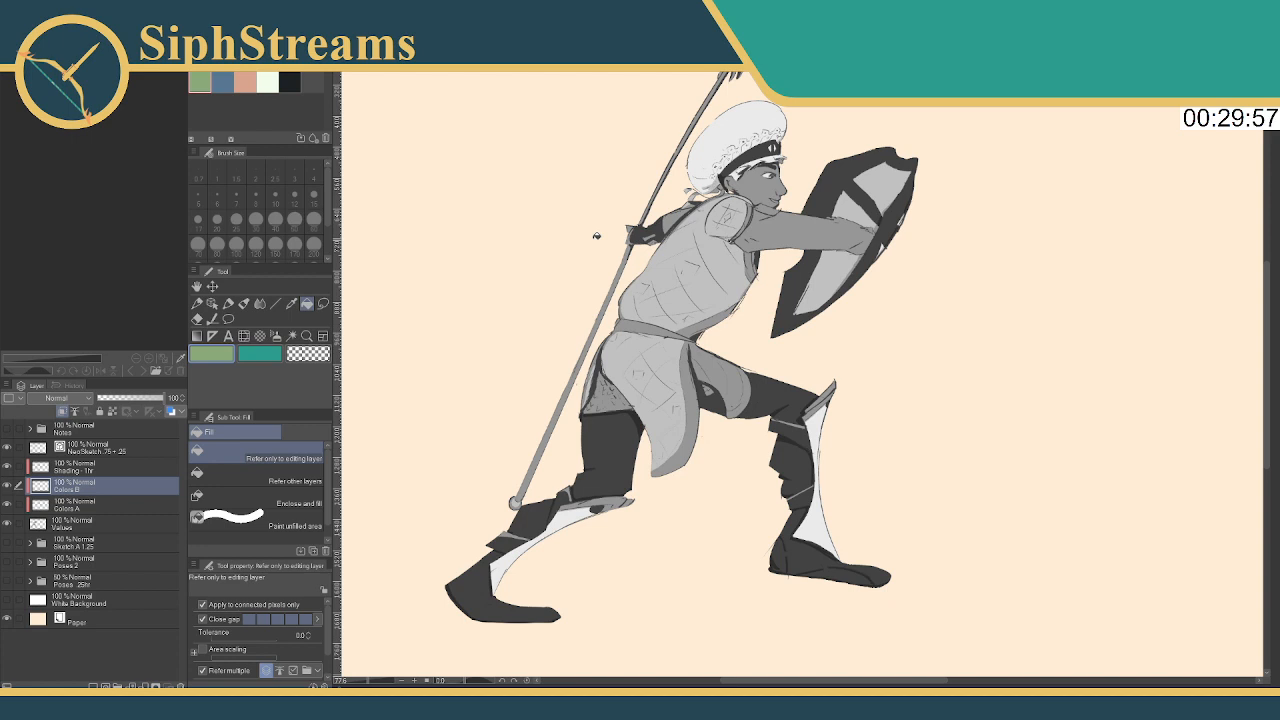
{"action": "mouse_move", "coordinate": [700, 240]}
{"action": "left_mouse_down"}
{"action": "mouse_move", "coordinate": [638, 309]}
{"action": "mouse_move", "coordinate": [656, 258]}
{"action": "mouse_move", "coordinate": [637, 290]}
{"action": "mouse_move", "coordinate": [664, 320]}
{"action": "mouse_move", "coordinate": [689, 318]}
{"action": "mouse_move", "coordinate": [723, 283]}
{"action": "mouse_move", "coordinate": [703, 272]}
{"action": "mouse_move", "coordinate": [723, 213]}
{"action": "mouse_move", "coordinate": [738, 212]}
{"action": "mouse_move", "coordinate": [708, 208]}
{"action": "left_mouse_up"}
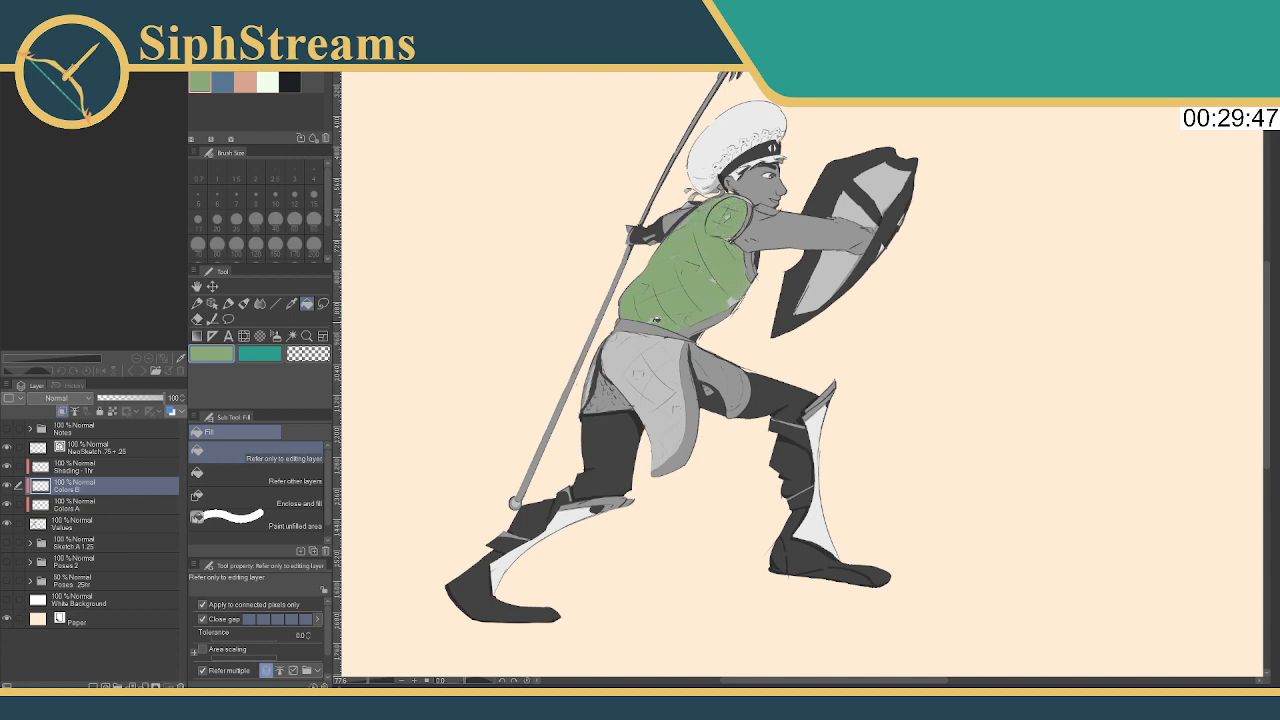
{"action": "mouse_move", "coordinate": [618, 337]}
{"action": "left_mouse_down"}
{"action": "mouse_move", "coordinate": [660, 423]}
{"action": "mouse_move", "coordinate": [656, 455]}
{"action": "mouse_move", "coordinate": [642, 409]}
{"action": "mouse_move", "coordinate": [656, 461]}
{"action": "mouse_move", "coordinate": [668, 389]}
{"action": "mouse_move", "coordinate": [636, 351]}
{"action": "mouse_move", "coordinate": [642, 373]}
{"action": "mouse_move", "coordinate": [660, 339]}
{"action": "left_mouse_up"}
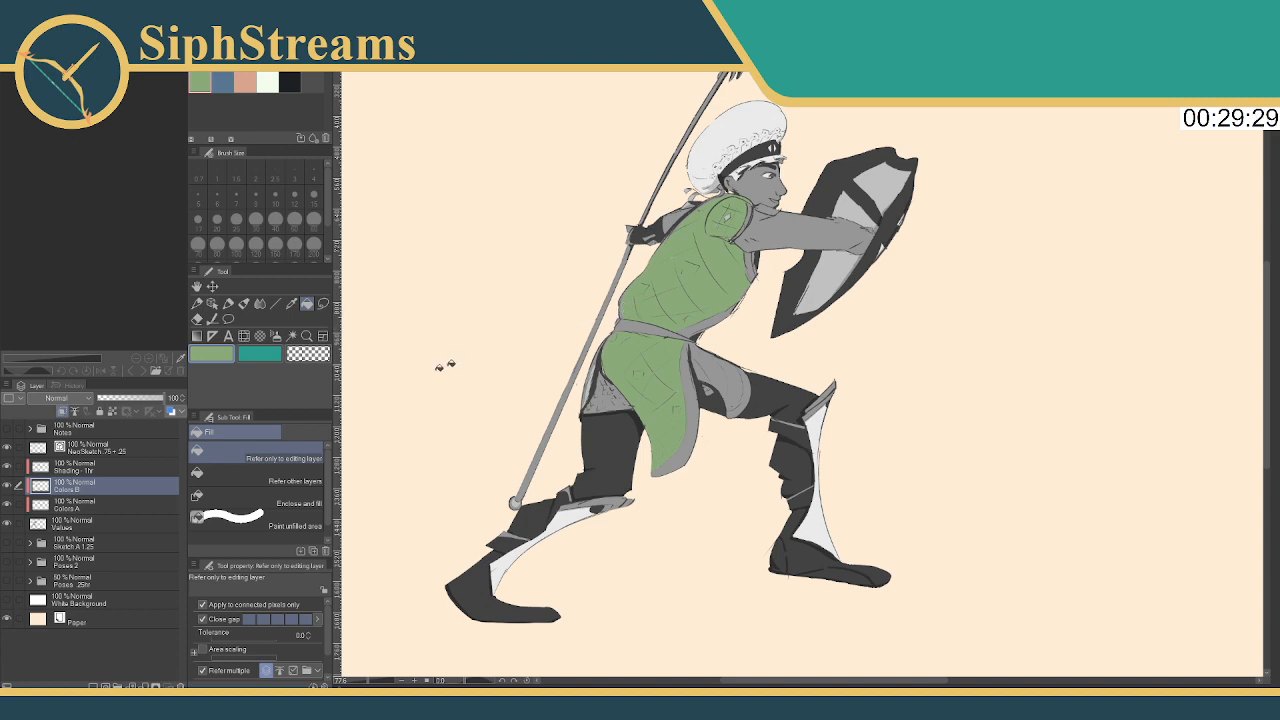
Move the Shading layer below Colors A and set the Colors B layer's opacity to 70%
{"action": "left_click_drag", "start_coordinate": [100, 466], "coordinate": [90, 517]}
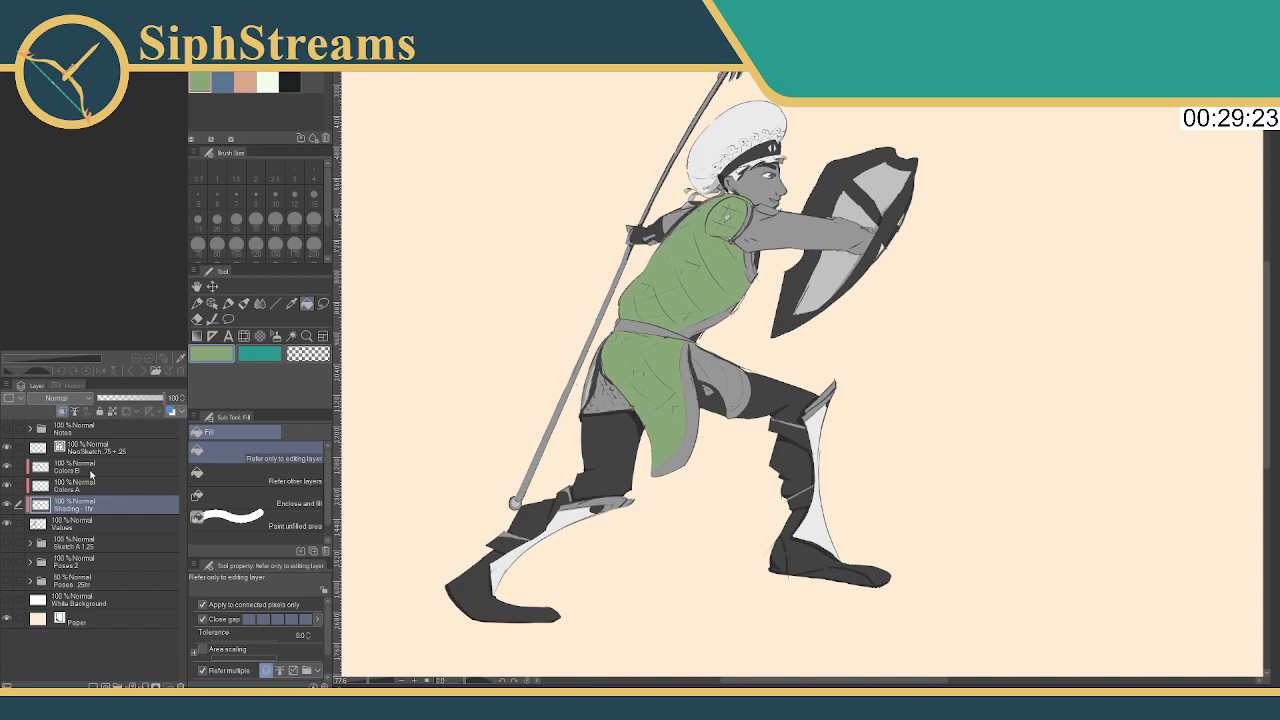
{"action": "left_click", "coordinate": [90, 468]}
{"action": "mouse_move", "coordinate": [160, 398]}
{"action": "left_mouse_down"}
{"action": "mouse_move", "coordinate": [121, 398]}
{"action": "mouse_move", "coordinate": [146, 399]}
{"action": "left_mouse_up"}
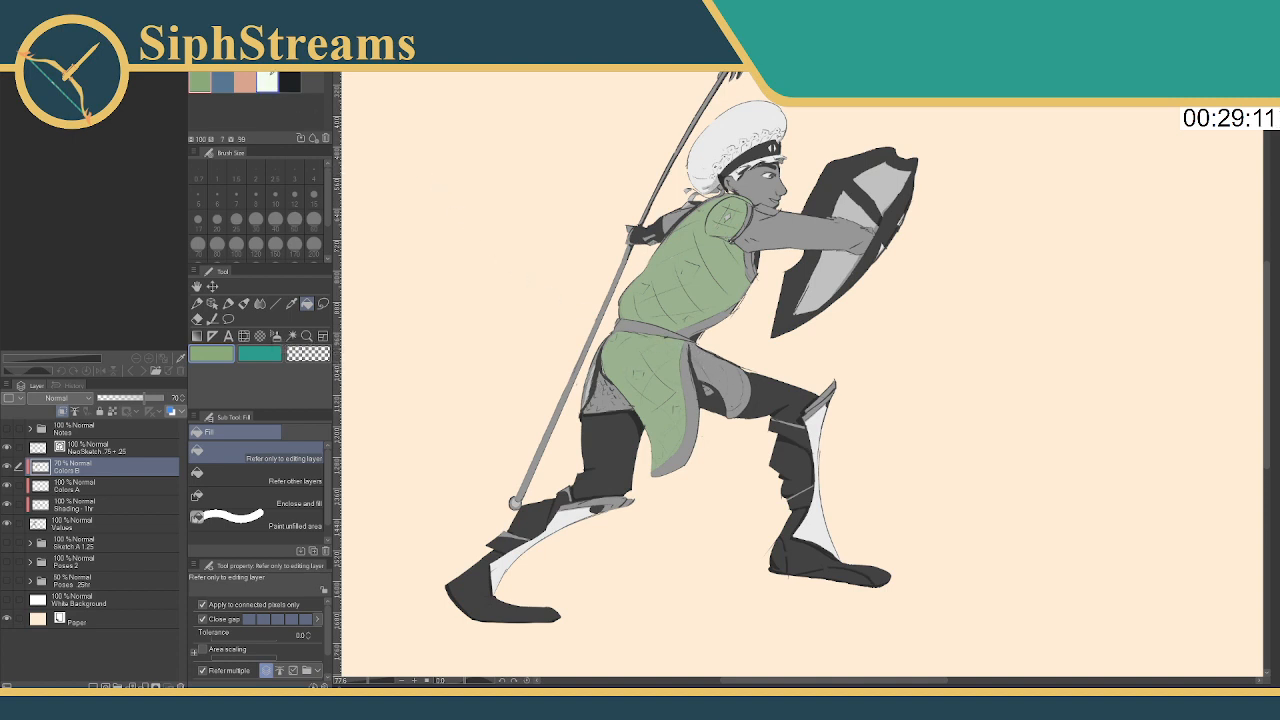
Fill the skirt panel over the forward thigh with the very pale green on Colors B
{"action": "left_click", "coordinate": [267, 82]}
{"action": "mouse_move", "coordinate": [698, 366]}
{"action": "left_mouse_down"}
{"action": "mouse_move", "coordinate": [722, 373]}
{"action": "mouse_move", "coordinate": [726, 392]}
{"action": "mouse_move", "coordinate": [702, 358]}
{"action": "mouse_move", "coordinate": [719, 376]}
{"action": "left_mouse_up"}
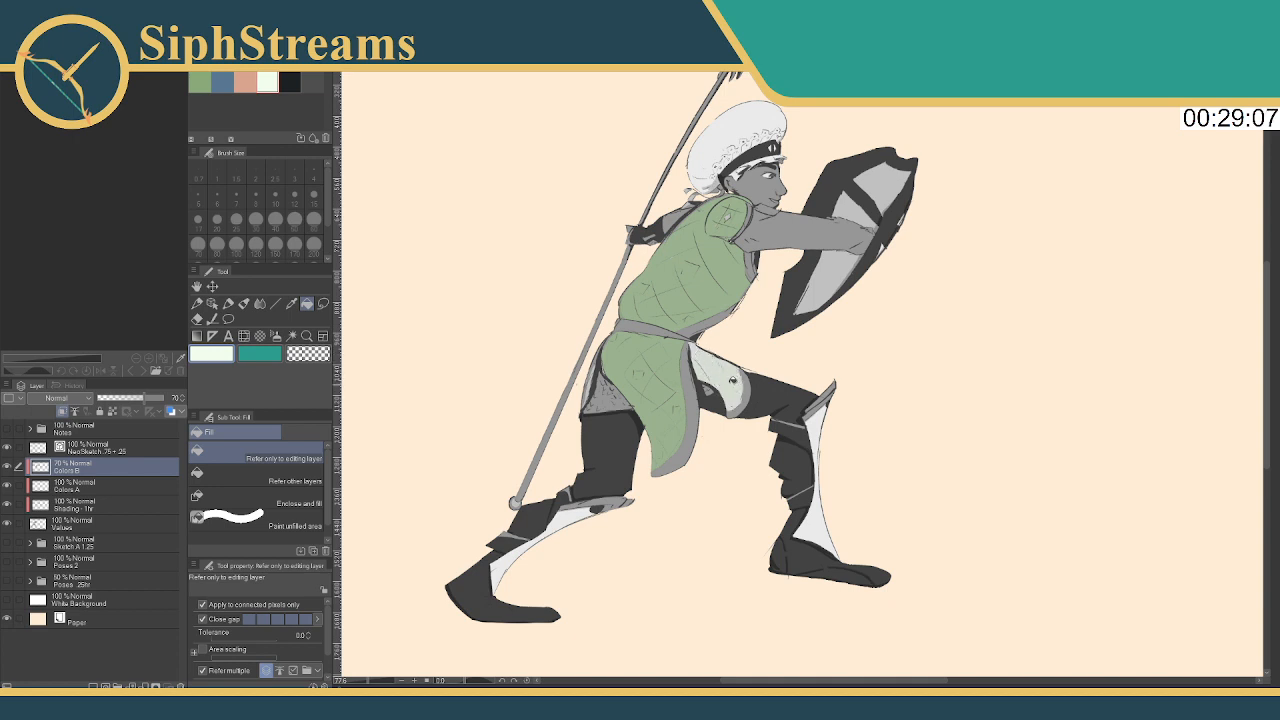
Fill the hat's crown with the very pale green and its ruffled trim with blue on Colors B
{"action": "left_click", "coordinate": [748, 111]}
{"action": "left_click", "coordinate": [222, 81]}
{"action": "mouse_move", "coordinate": [756, 142]}
{"action": "left_mouse_down"}
{"action": "mouse_move", "coordinate": [714, 172]}
{"action": "mouse_move", "coordinate": [716, 188]}
{"action": "mouse_move", "coordinate": [748, 138]}
{"action": "mouse_move", "coordinate": [782, 134]}
{"action": "mouse_move", "coordinate": [740, 170]}
{"action": "mouse_move", "coordinate": [786, 157]}
{"action": "mouse_move", "coordinate": [764, 158]}
{"action": "left_mouse_up"}
Fill the hat band with the armour's green and the warrior's face and rear hand with the salmon skin tone
{"action": "left_click", "coordinate": [267, 81]}
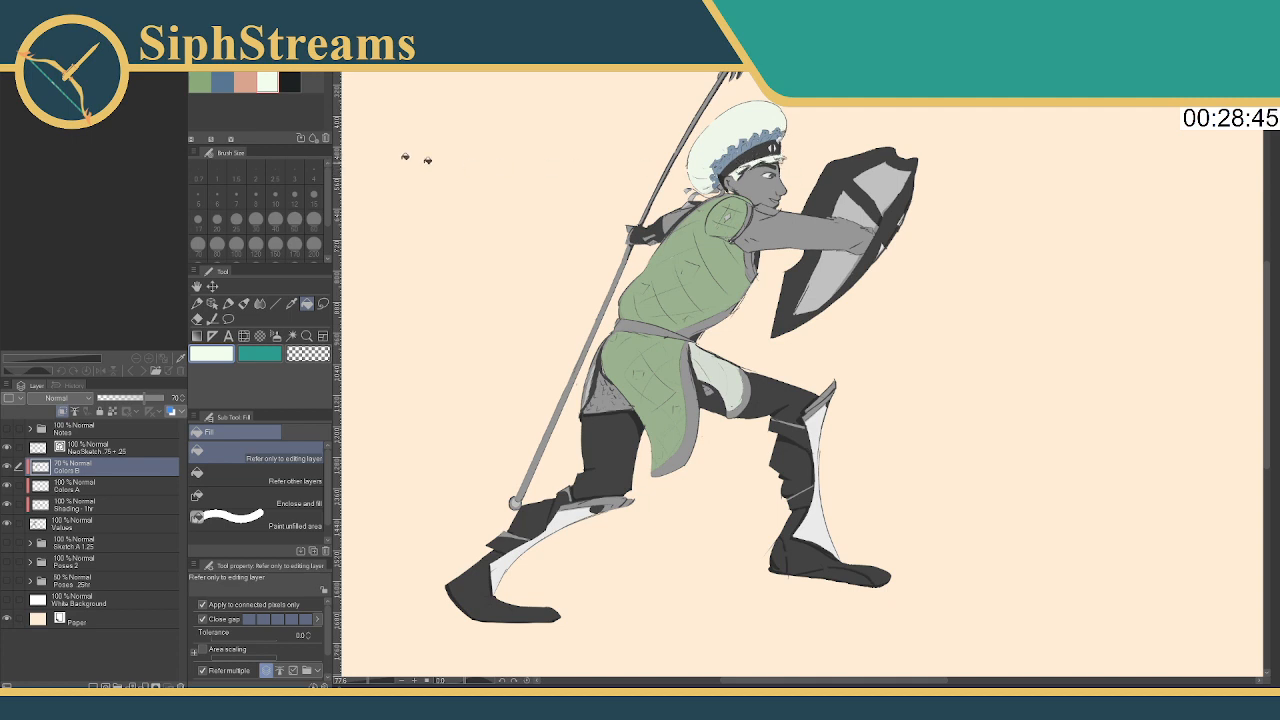
{"action": "left_click", "coordinate": [228, 82]}
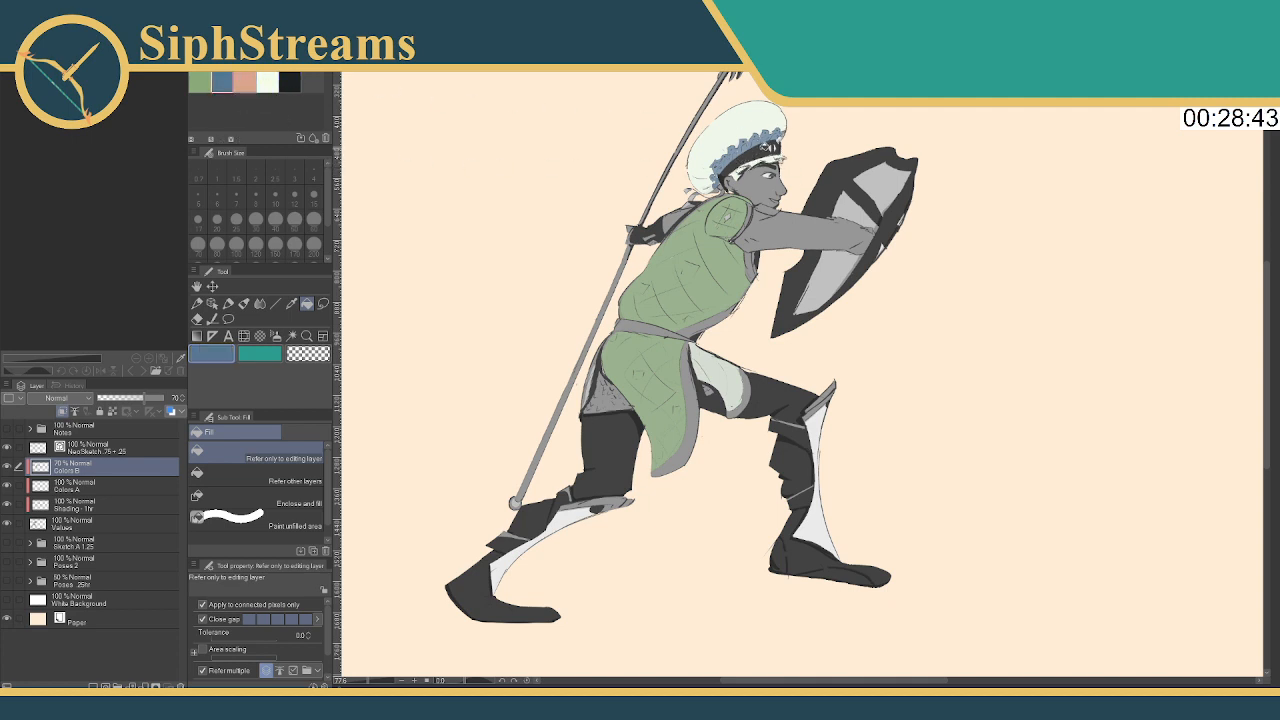
{"action": "left_click", "coordinate": [289, 82]}
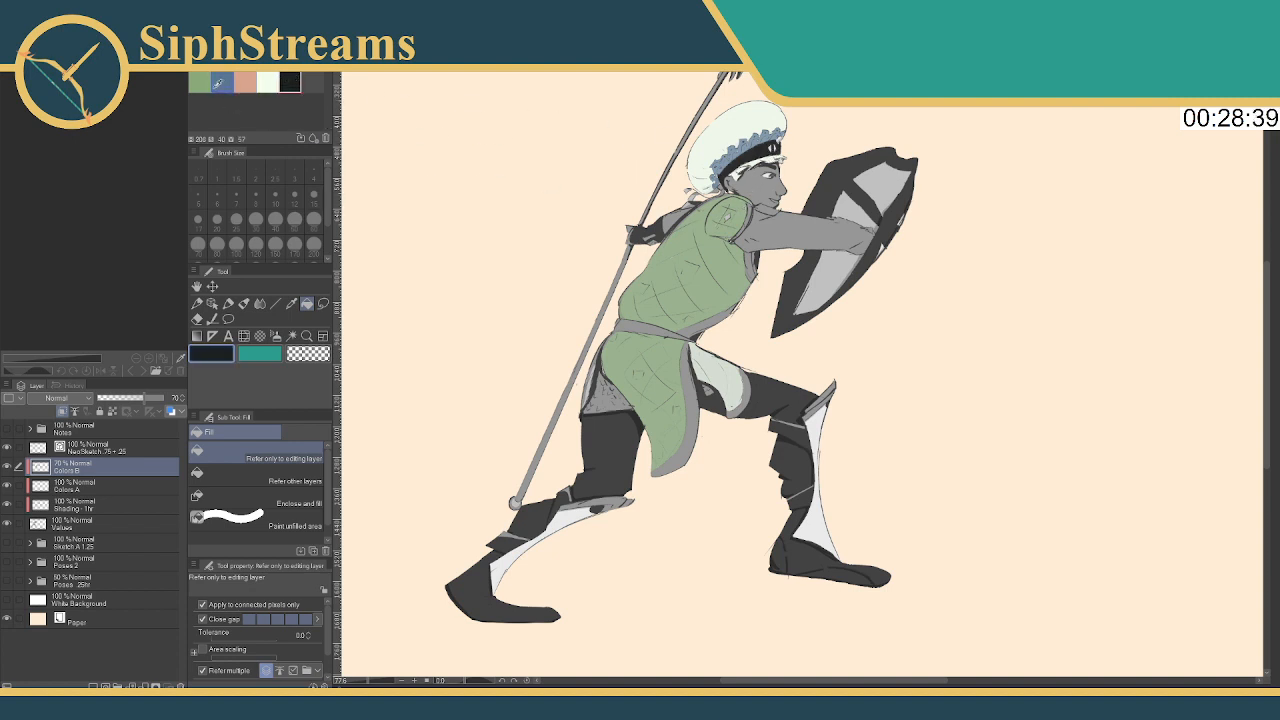
{"action": "left_click", "coordinate": [742, 210], "text": "alt"}
{"action": "left_click", "coordinate": [755, 152]}
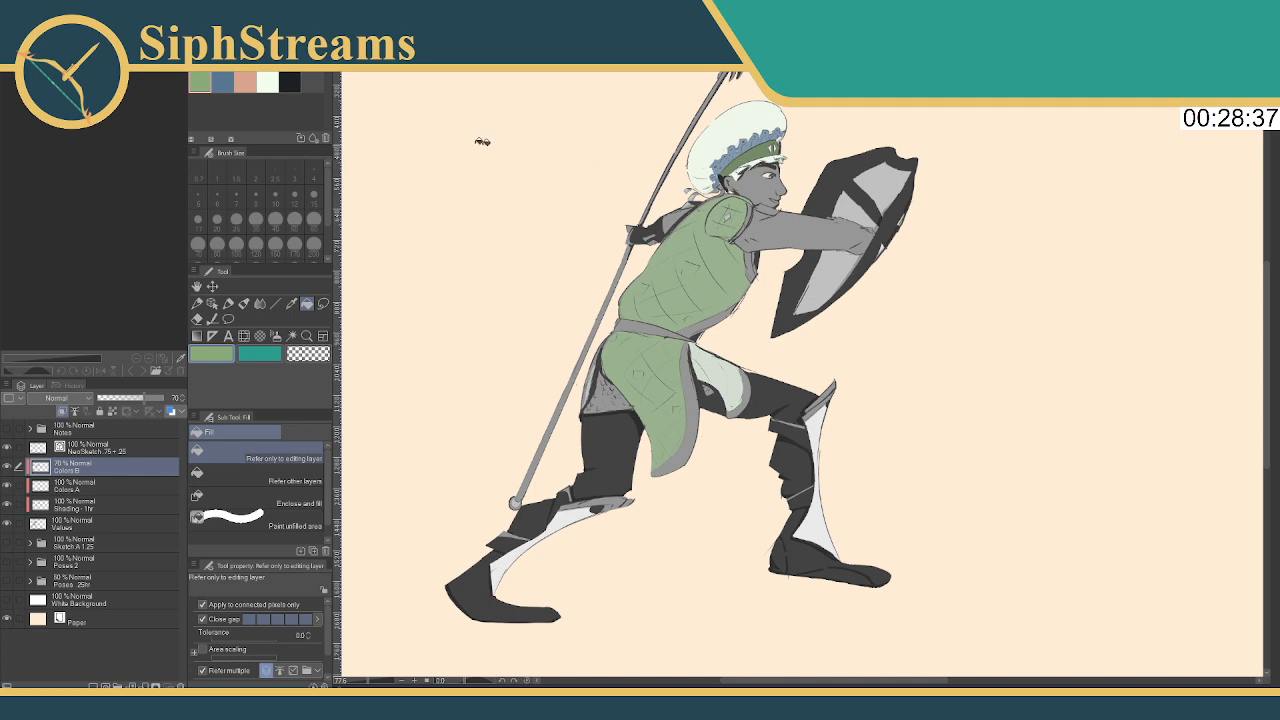
{"action": "left_click", "coordinate": [244, 82]}
{"action": "left_click", "coordinate": [765, 188]}
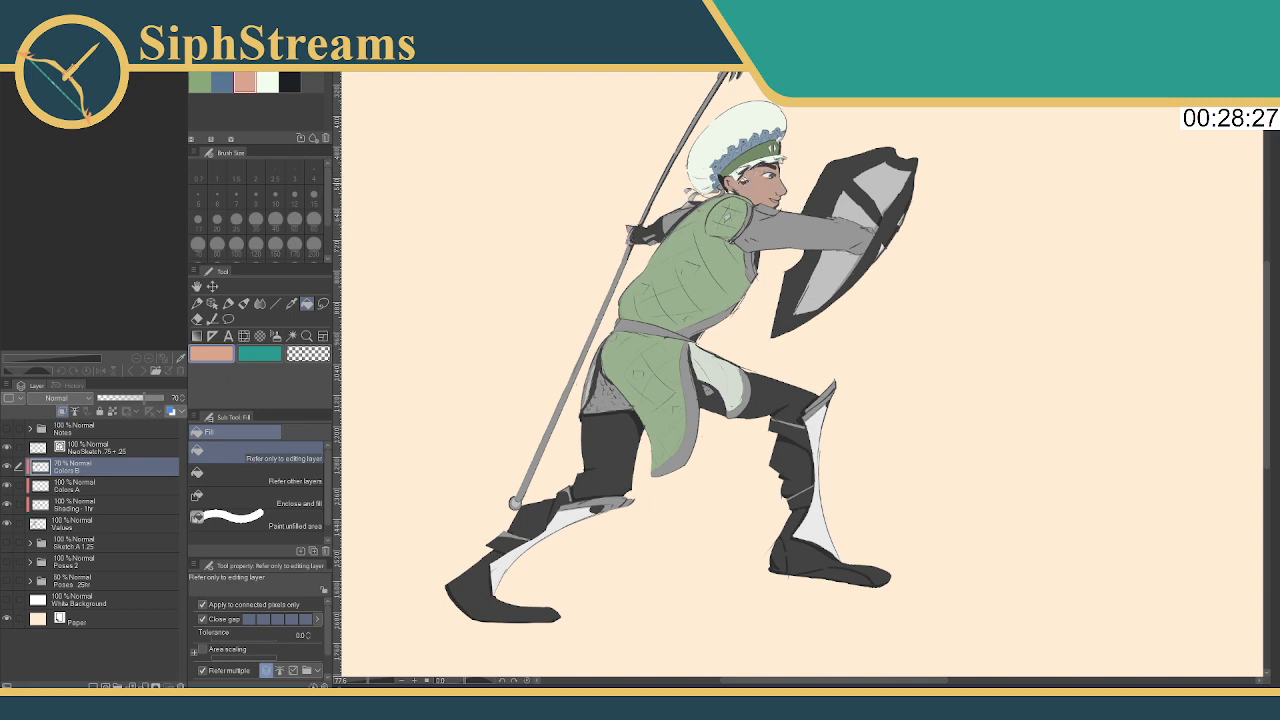
Fill the belt and the edge trims of the torso armour and both skirt panels with blue
{"action": "left_click", "coordinate": [199, 82]}
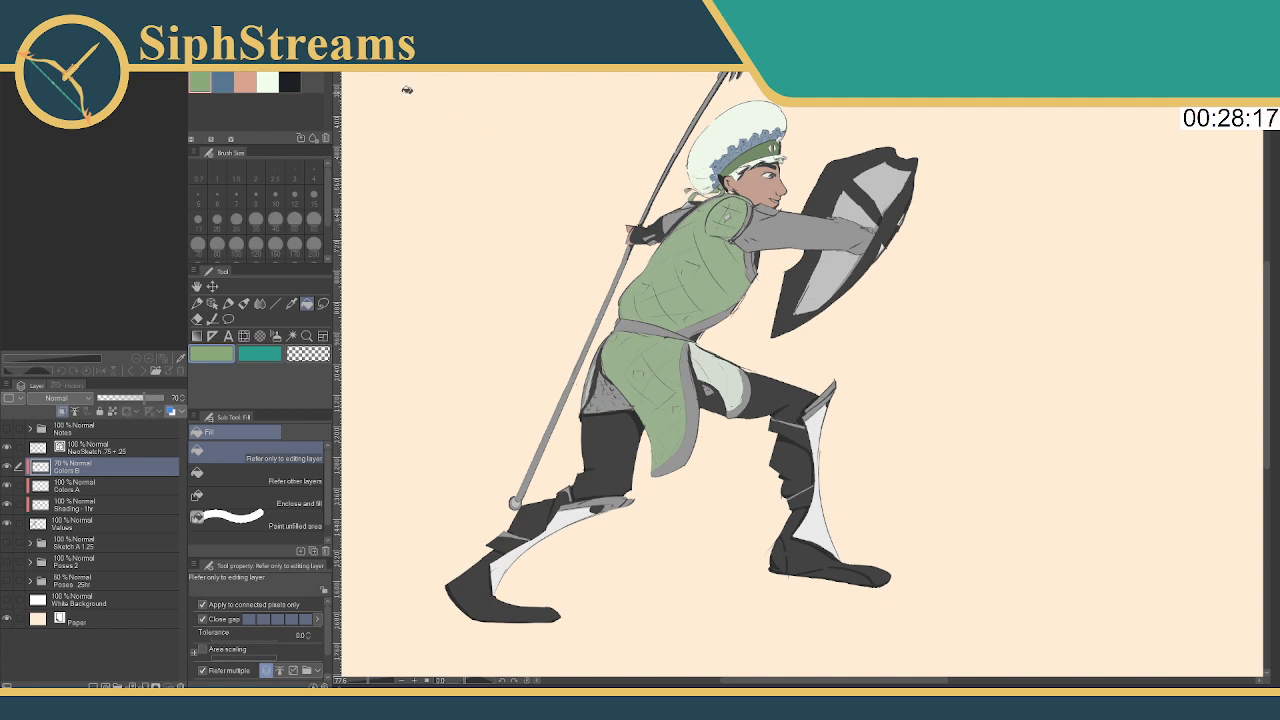
{"action": "left_click", "coordinate": [222, 82]}
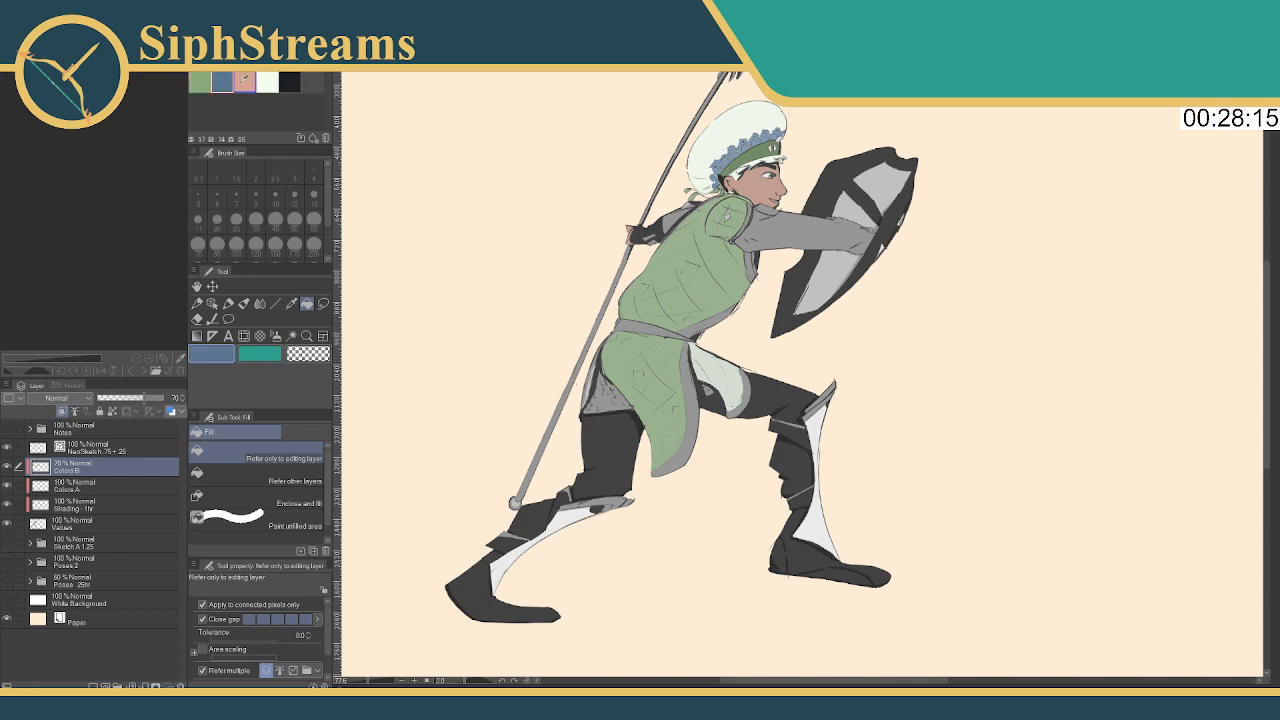
{"action": "mouse_move", "coordinate": [645, 332]}
{"action": "left_mouse_down"}
{"action": "mouse_move", "coordinate": [674, 336]}
{"action": "mouse_move", "coordinate": [622, 324]}
{"action": "mouse_move", "coordinate": [705, 322]}
{"action": "mouse_move", "coordinate": [690, 430]}
{"action": "mouse_move", "coordinate": [660, 468]}
{"action": "left_mouse_up"}
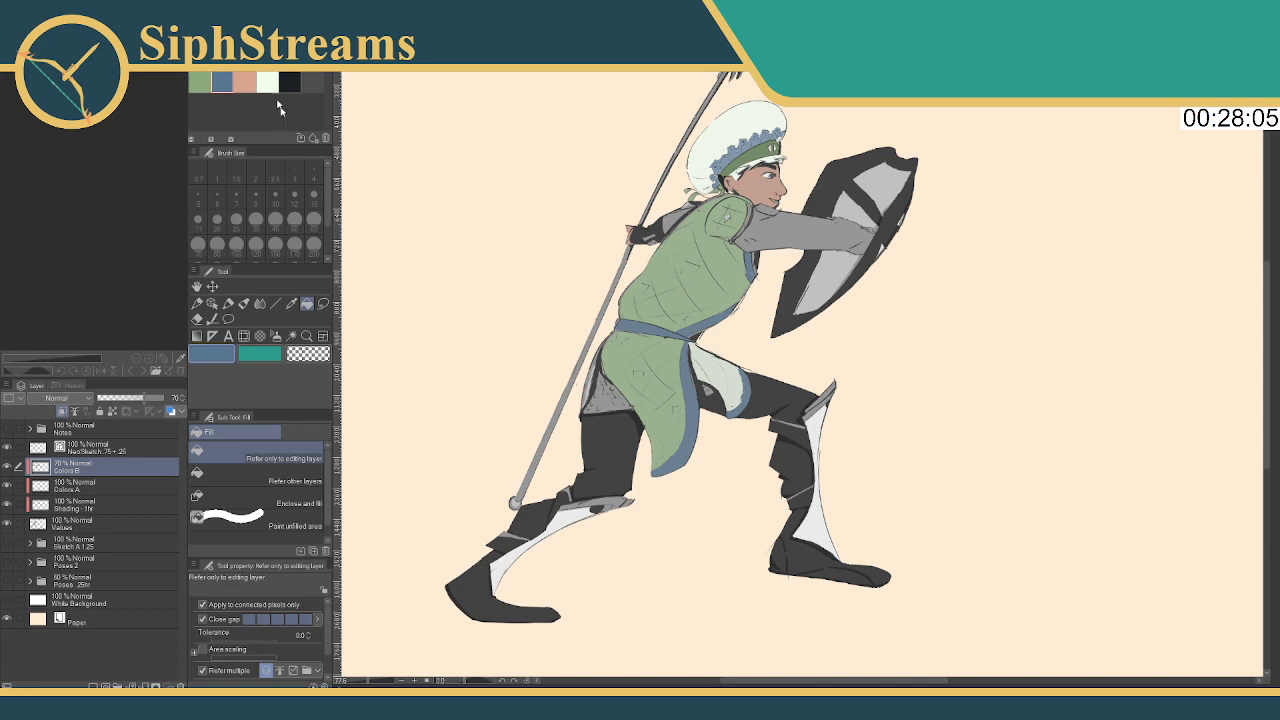
Try salmon on the belt, torso armour trim and front skirt panel trim, and return them to blue
{"action": "left_click", "coordinate": [246, 79]}
{"action": "mouse_move", "coordinate": [624, 326]}
{"action": "left_mouse_down"}
{"action": "mouse_move", "coordinate": [735, 318]}
{"action": "mouse_move", "coordinate": [647, 323]}
{"action": "mouse_move", "coordinate": [688, 370]}
{"action": "mouse_move", "coordinate": [690, 418]}
{"action": "mouse_move", "coordinate": [664, 470]}
{"action": "left_mouse_up"}
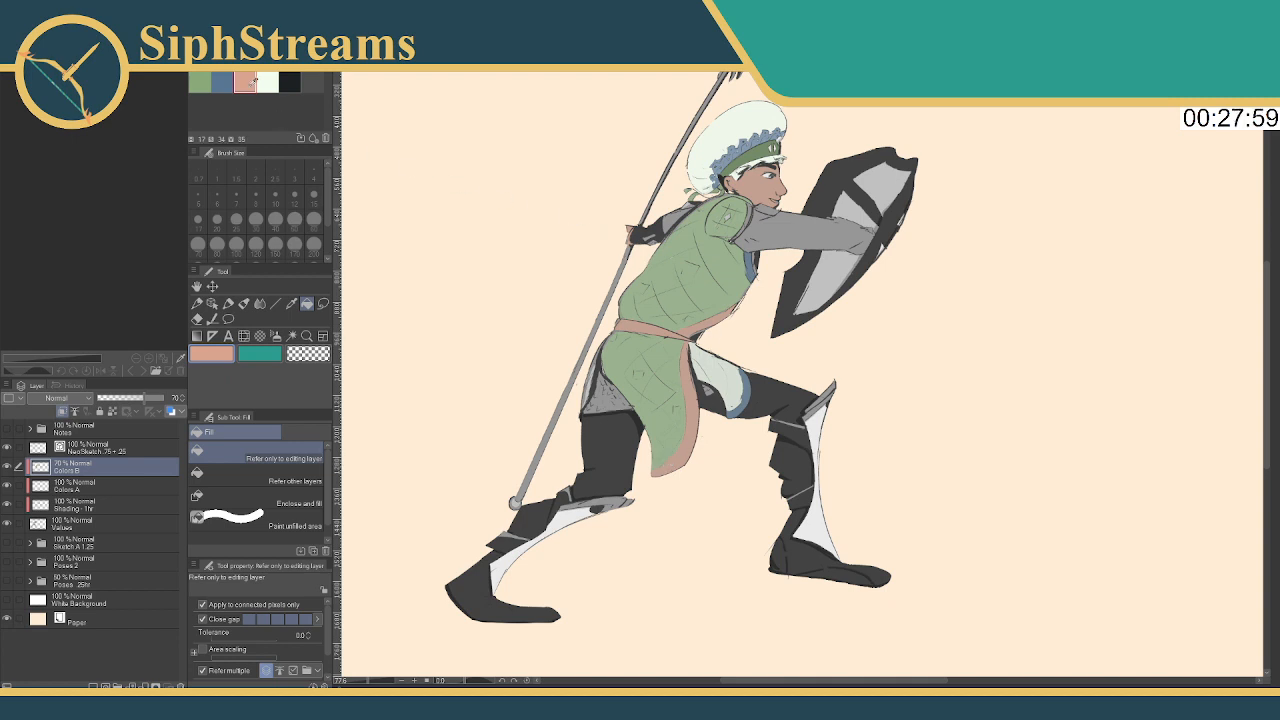
{"action": "left_click", "coordinate": [221, 82]}
{"action": "left_click", "coordinate": [636, 328]}
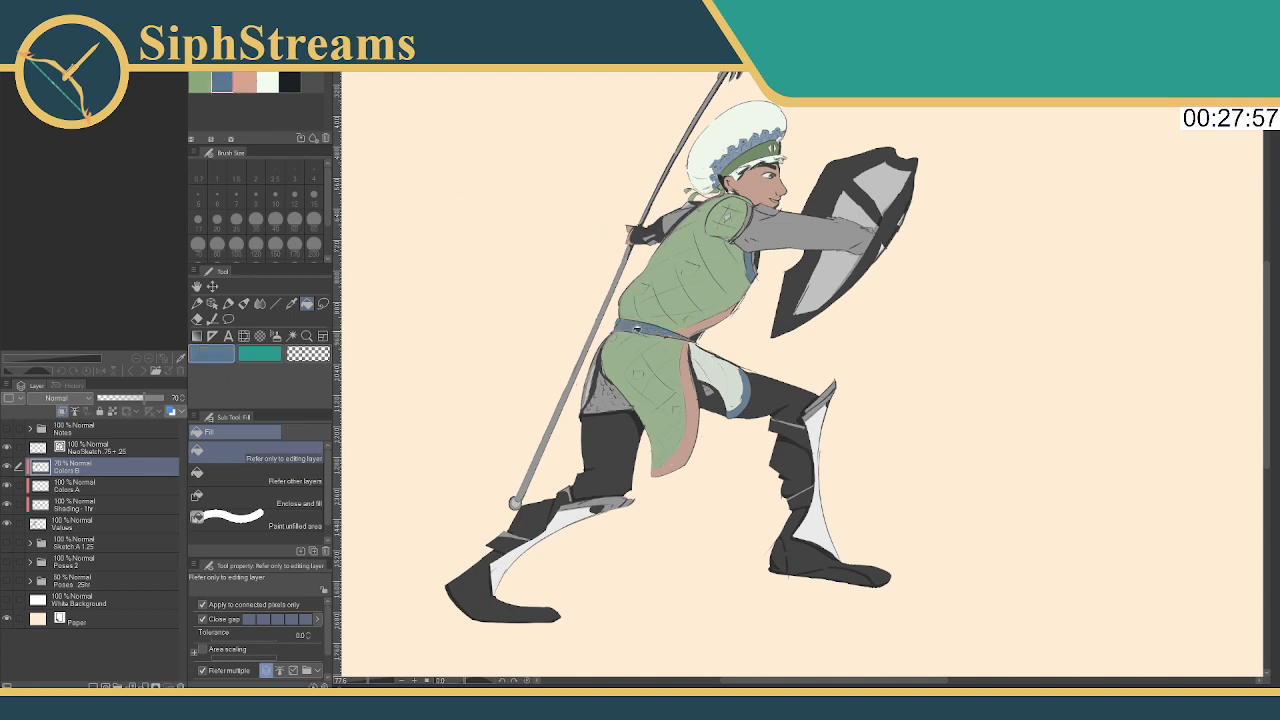
{"action": "left_click", "coordinate": [704, 322]}
{"action": "left_click", "coordinate": [692, 328]}
{"action": "left_click", "coordinate": [597, 369]}
{"action": "left_click", "coordinate": [694, 400]}
{"action": "left_click", "coordinate": [688, 418]}
{"action": "left_click", "coordinate": [688, 356]}
Fill the textured rear skirt section and the small patch under the pale forward skirt panel with blue
{"action": "left_click", "coordinate": [267, 81]}
{"action": "left_click", "coordinate": [199, 81]}
{"action": "left_click", "coordinate": [222, 81]}
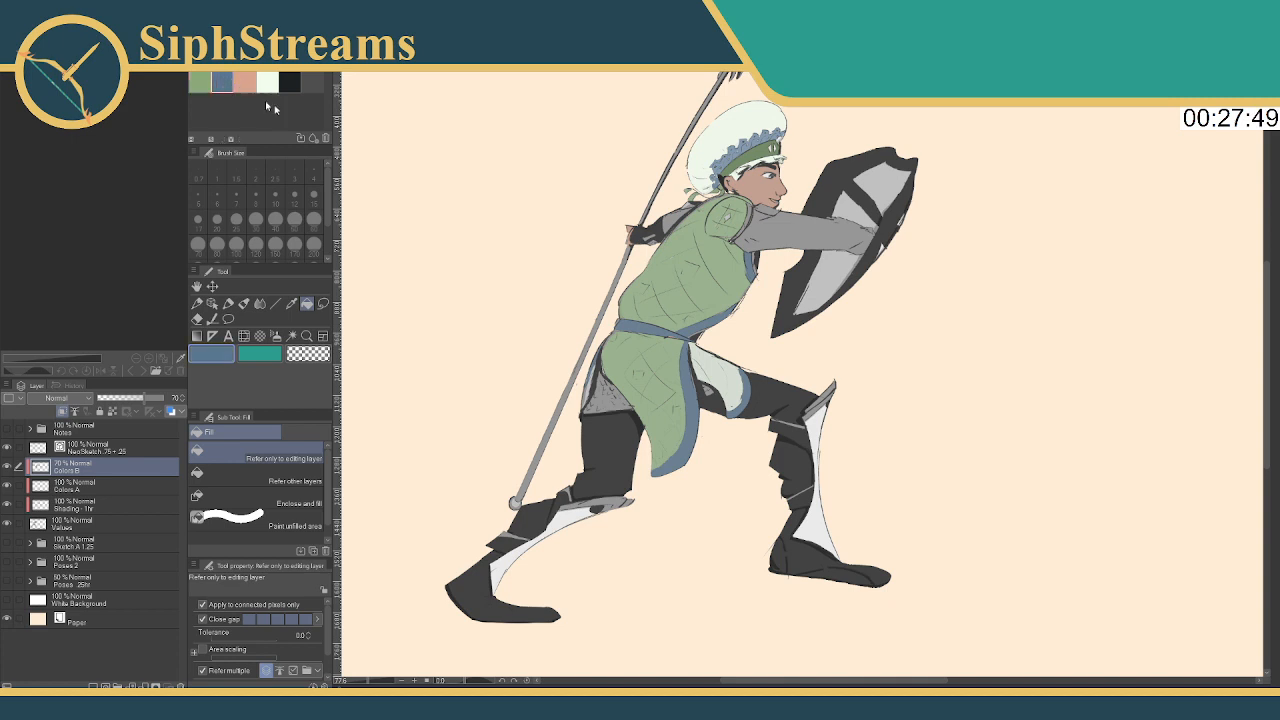
{"action": "left_click", "coordinate": [267, 81]}
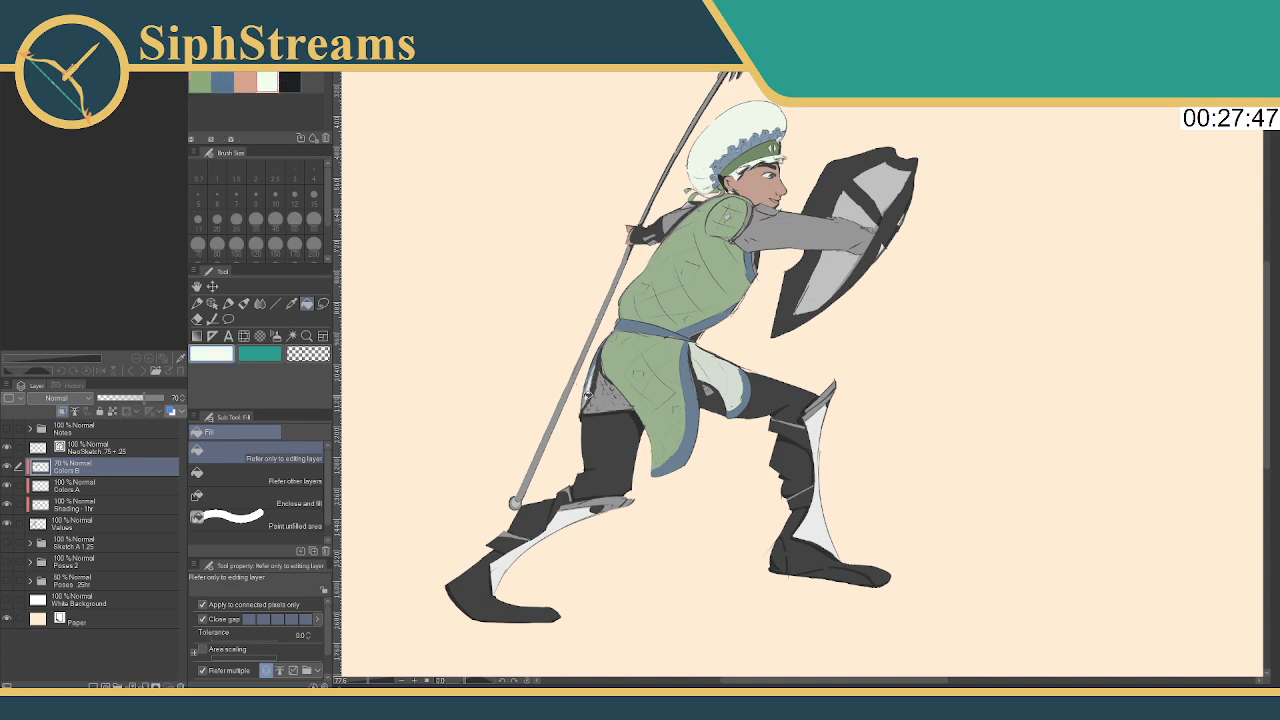
{"action": "left_click", "coordinate": [222, 81]}
{"action": "left_click", "coordinate": [600, 402]}
{"action": "left_click", "coordinate": [613, 402]}
{"action": "left_click", "coordinate": [603, 381]}
{"action": "left_click", "coordinate": [617, 389]}
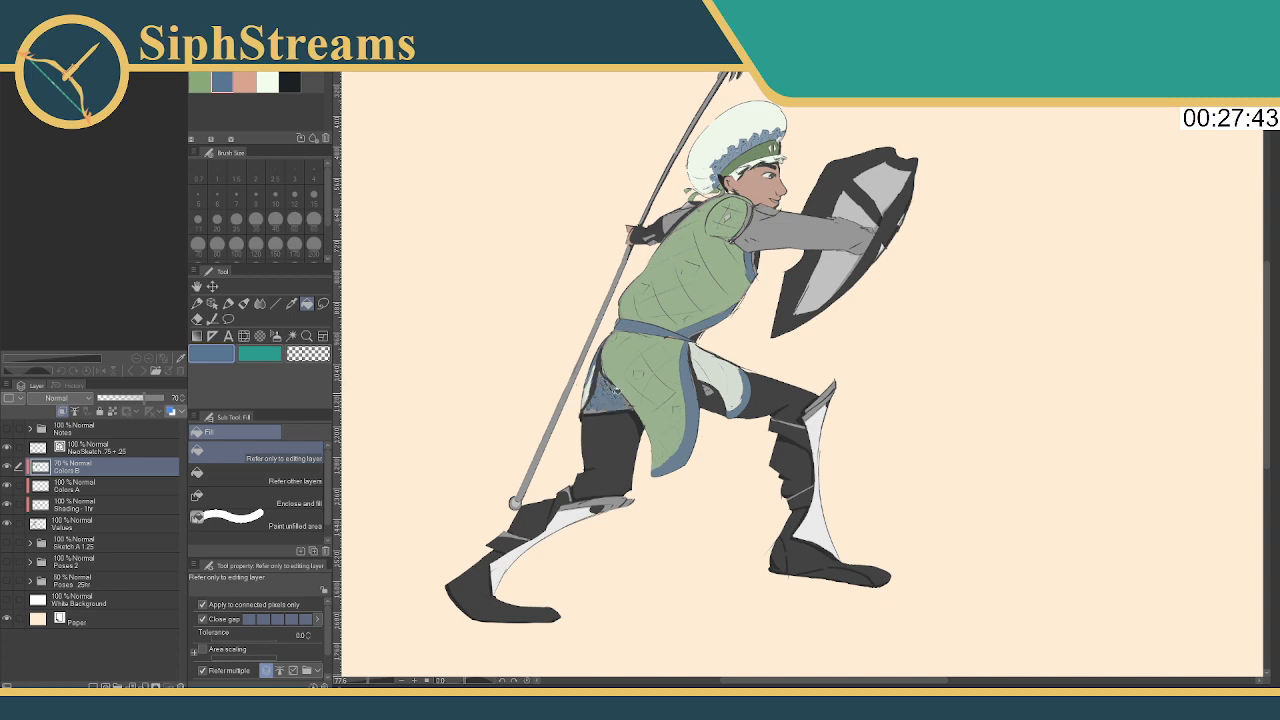
{"action": "left_click", "coordinate": [599, 402]}
{"action": "left_click", "coordinate": [705, 388]}
Fill the rear leg's thigh, shin and boot with the near-black swatch
{"action": "left_click", "coordinate": [620, 438]}
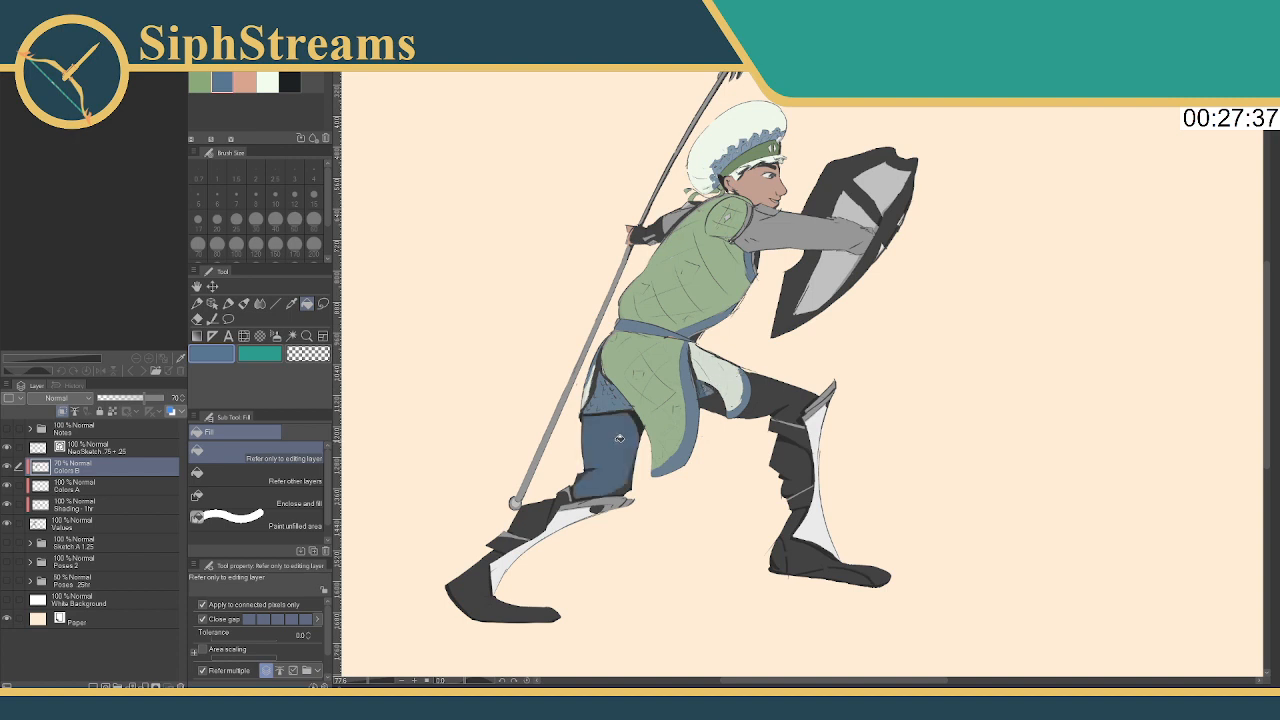
{"action": "left_click", "coordinate": [289, 82]}
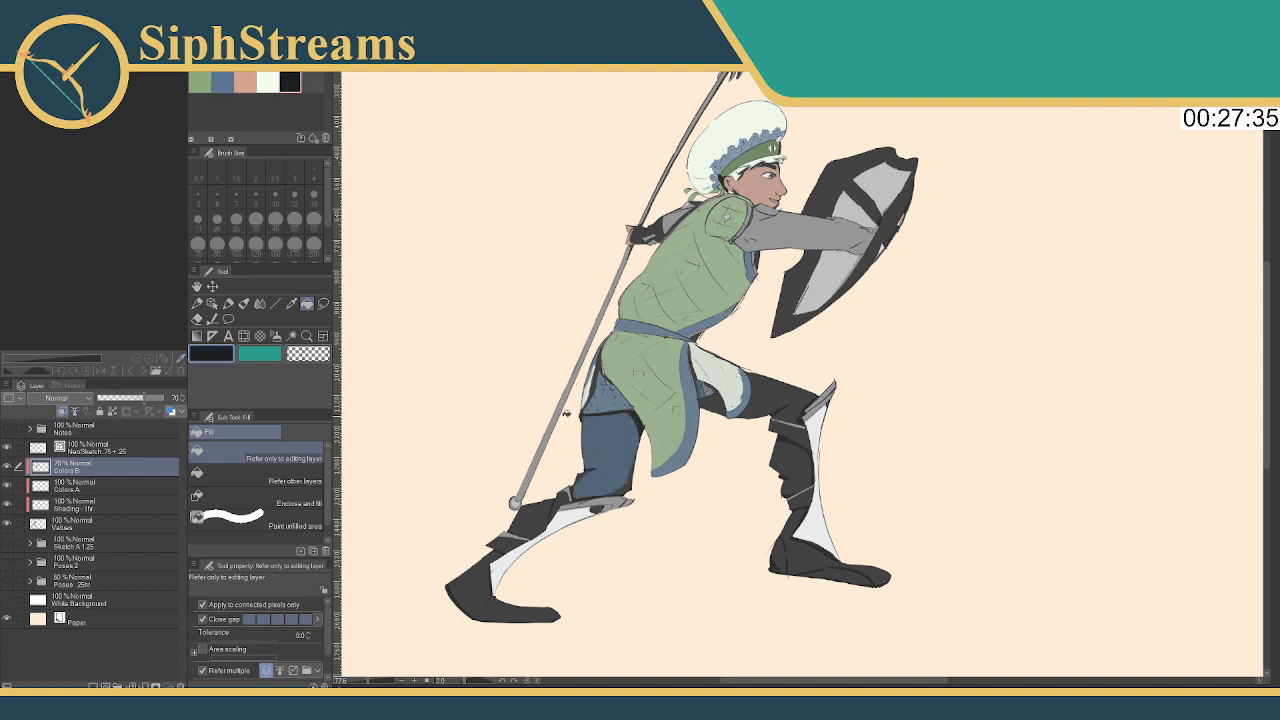
{"action": "left_click", "coordinate": [615, 449]}
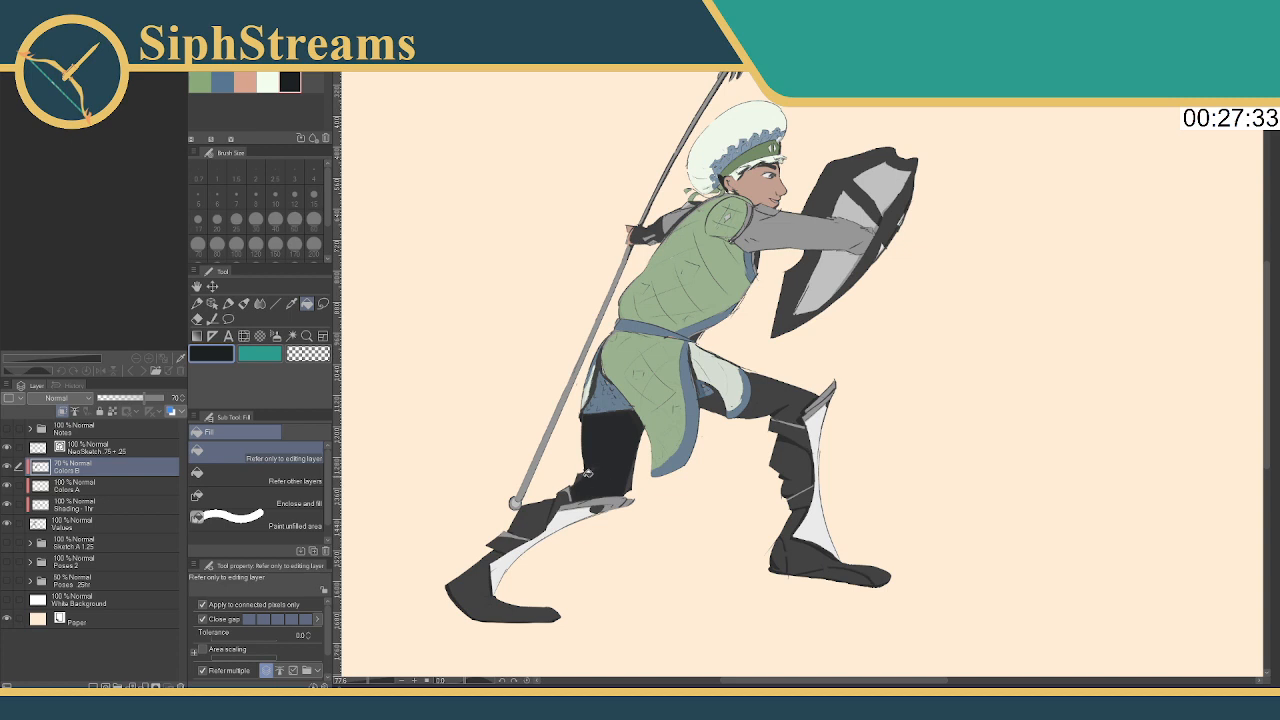
{"action": "left_click", "coordinate": [629, 478]}
{"action": "left_click", "coordinate": [541, 505]}
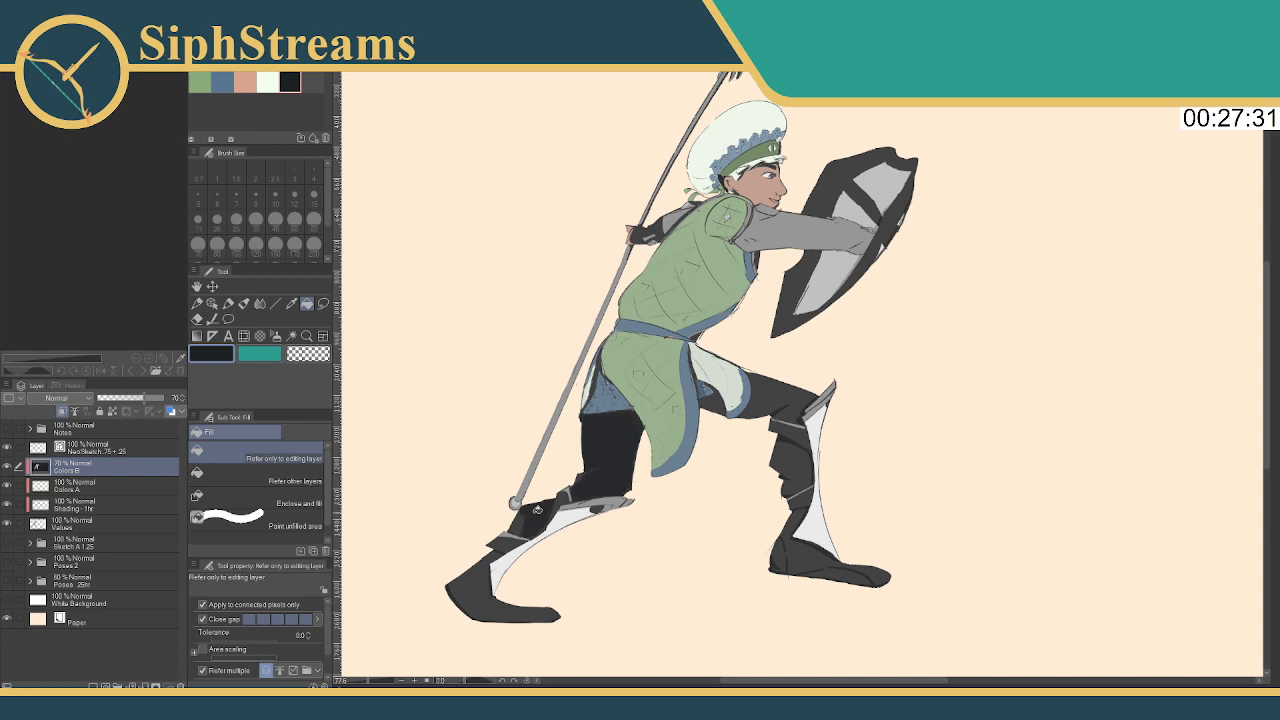
{"action": "left_click", "coordinate": [480, 580]}
{"action": "left_click", "coordinate": [520, 605]}
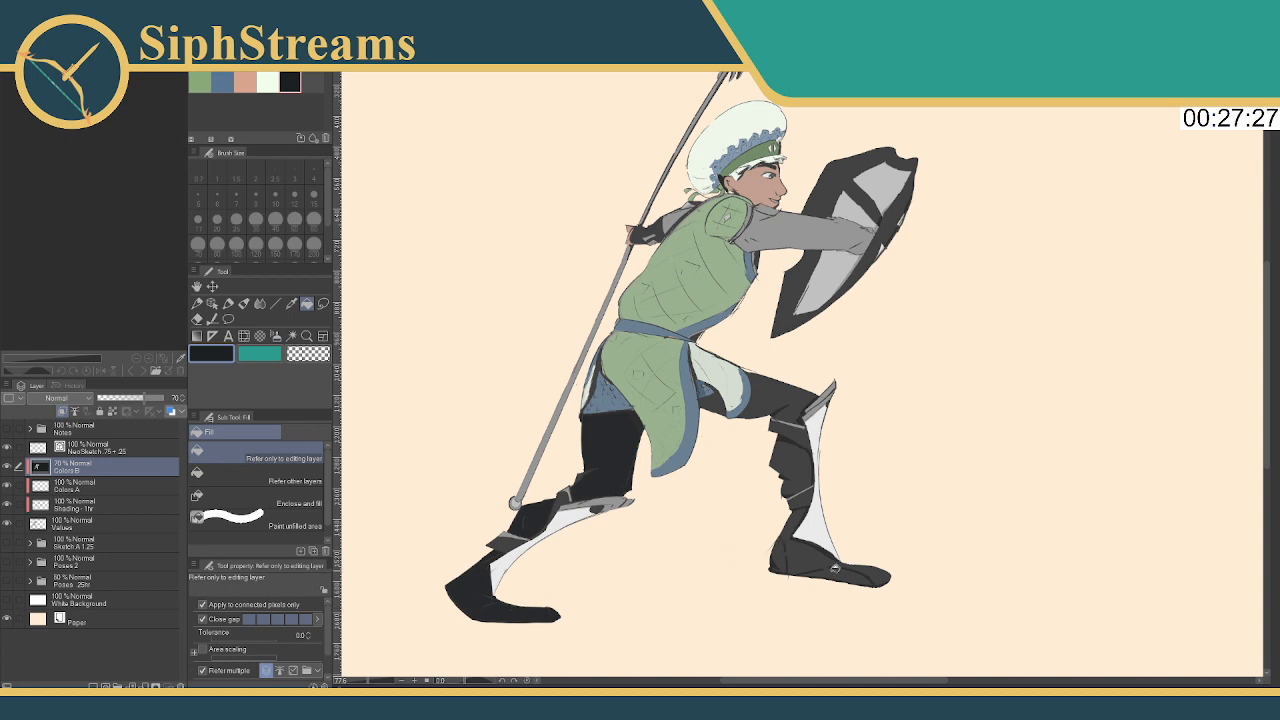
Fill the forward leg's boot, calf and thigh and the rear glove with near-black
{"action": "left_click", "coordinate": [812, 562]}
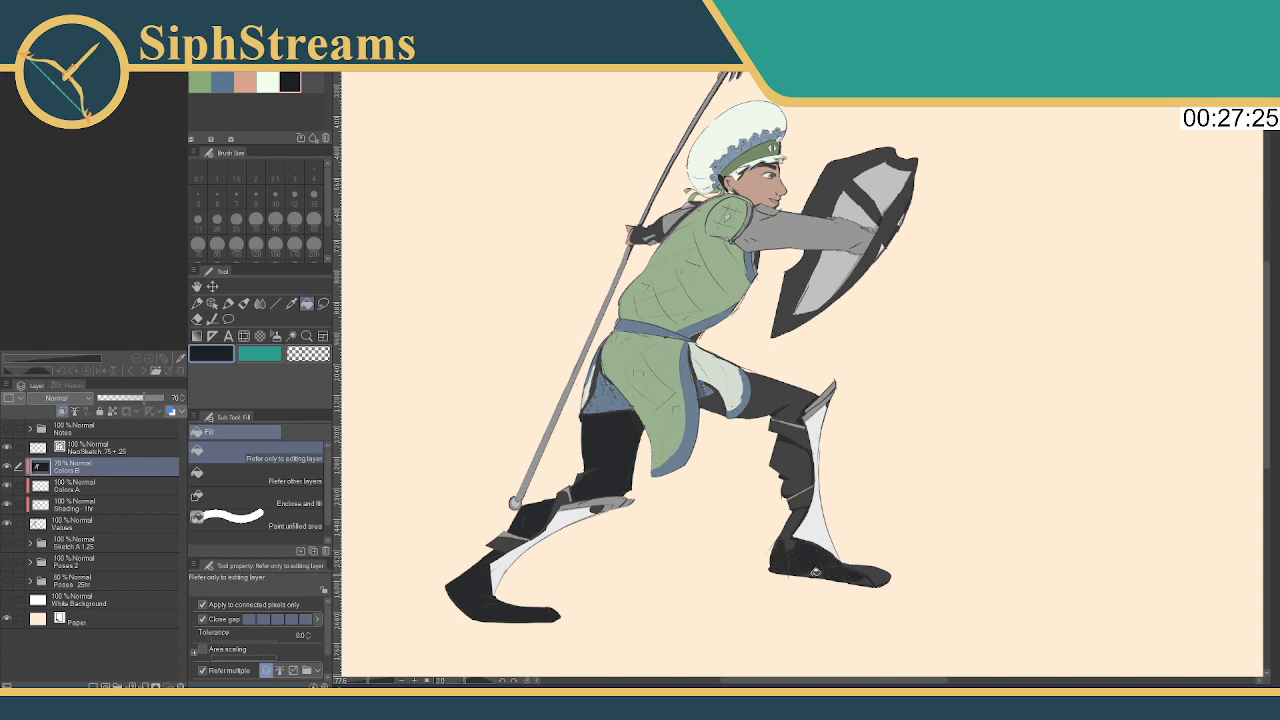
{"action": "left_click", "coordinate": [792, 528]}
{"action": "left_click", "coordinate": [790, 468]}
{"action": "left_click", "coordinate": [787, 398]}
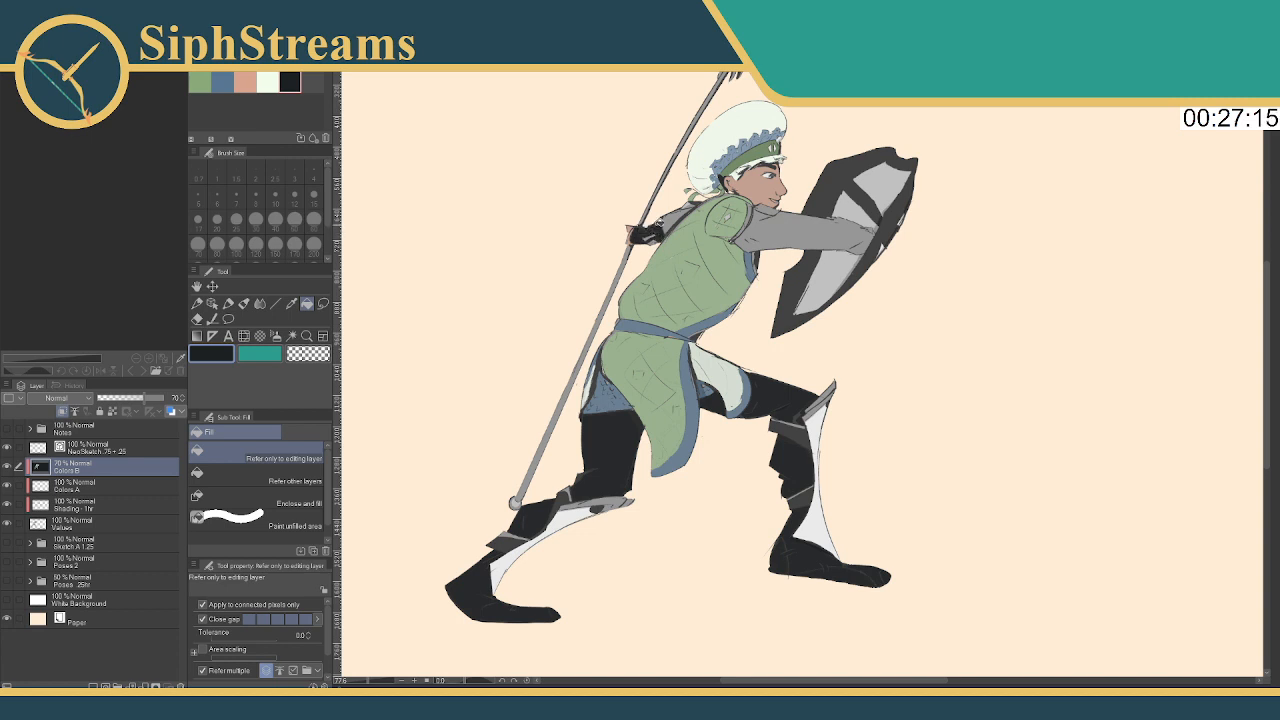
Fill the shield's rim and cross straps with near-black
{"action": "left_click", "coordinate": [845, 192]}
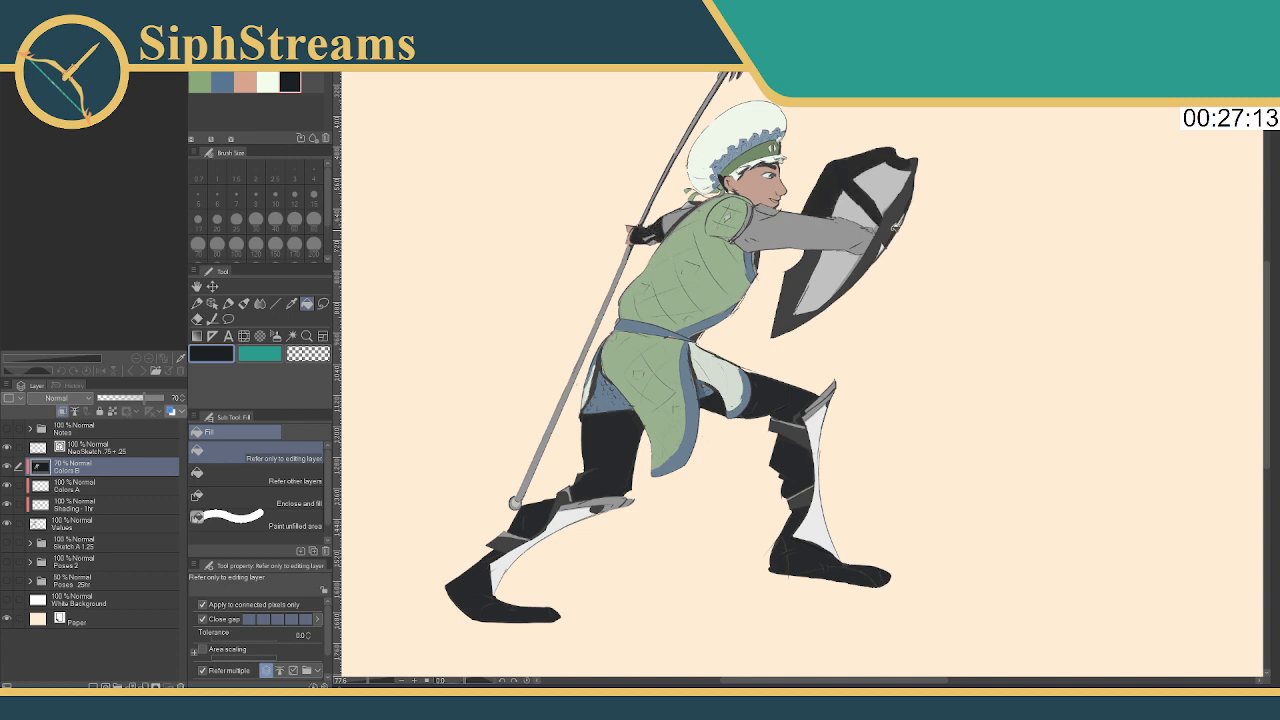
{"action": "left_click", "coordinate": [892, 222]}
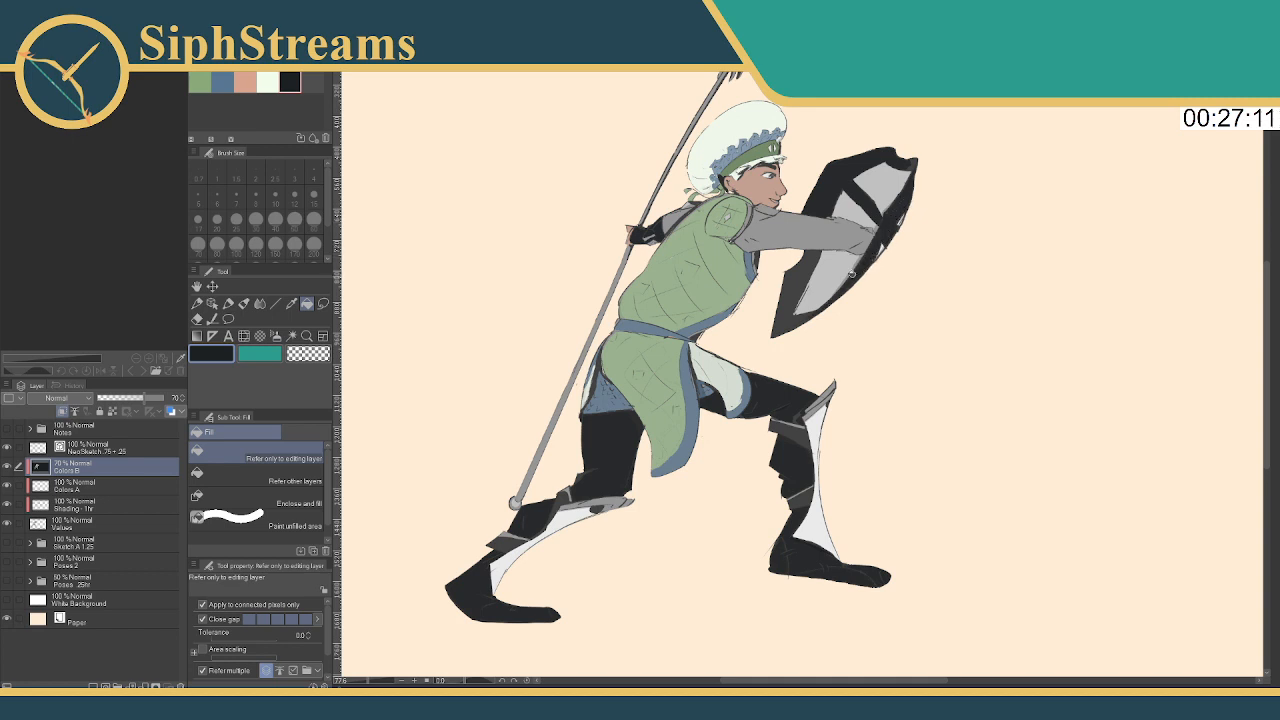
{"action": "left_click", "coordinate": [797, 324]}
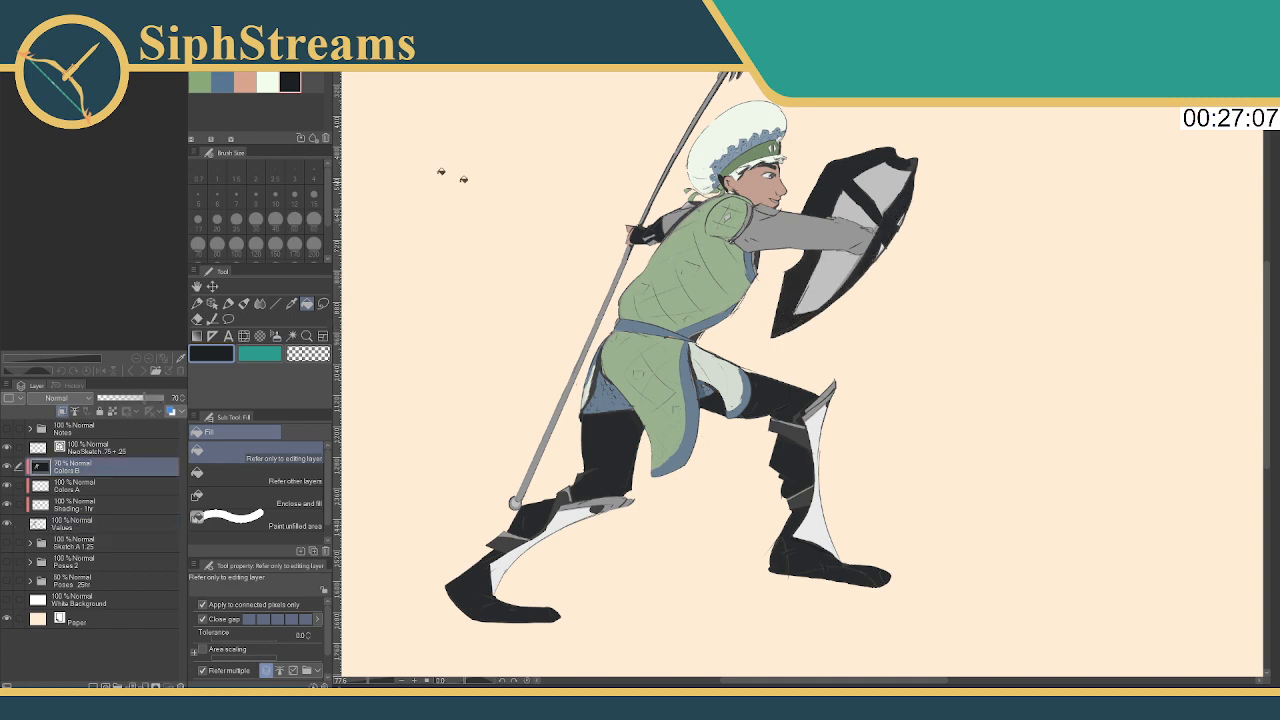
Try salmon and green on the shield's inner panels
{"action": "left_click", "coordinate": [244, 82]}
{"action": "left_click", "coordinate": [852, 203]}
{"action": "left_click", "coordinate": [854, 246]}
{"action": "left_click", "coordinate": [878, 196]}
{"action": "left_click", "coordinate": [207, 82]}
{"action": "left_click", "coordinate": [848, 210]}
{"action": "left_click", "coordinate": [828, 282]}
{"action": "left_click", "coordinate": [878, 199]}
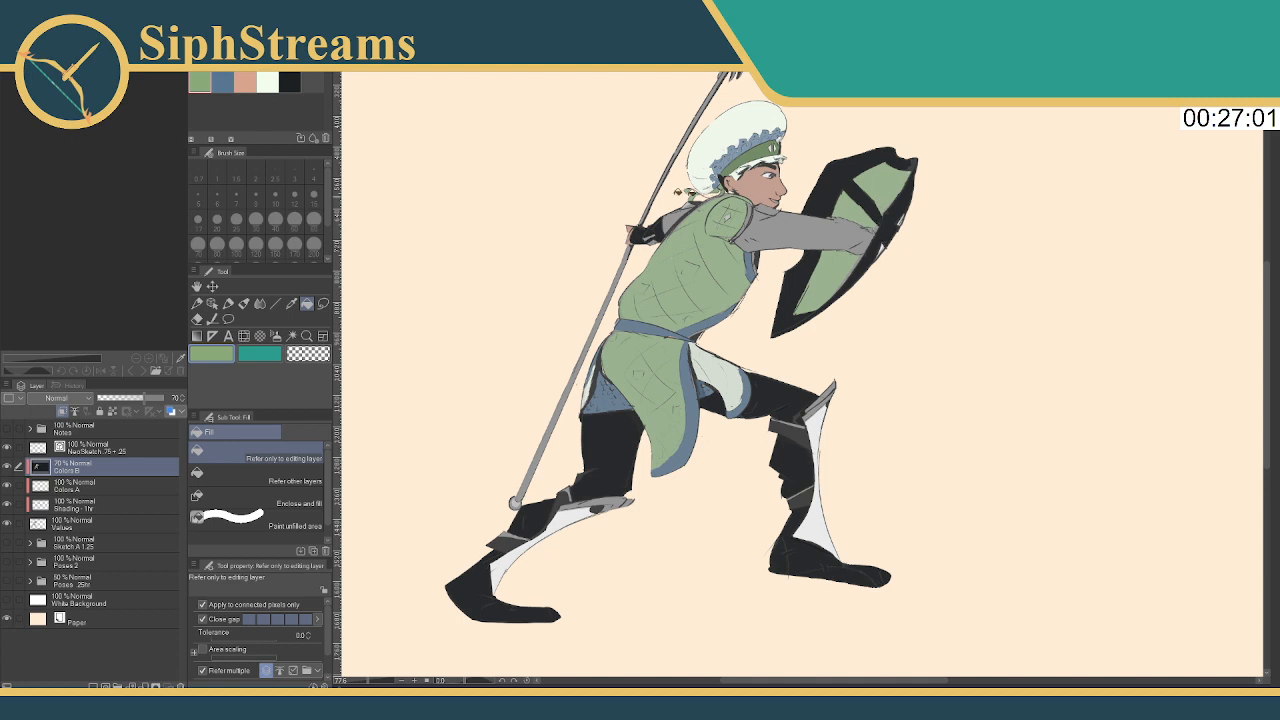
Fill all of the shield's inner panels with blue
{"action": "left_click", "coordinate": [222, 82]}
{"action": "left_click", "coordinate": [882, 178]}
{"action": "left_click", "coordinate": [852, 208]}
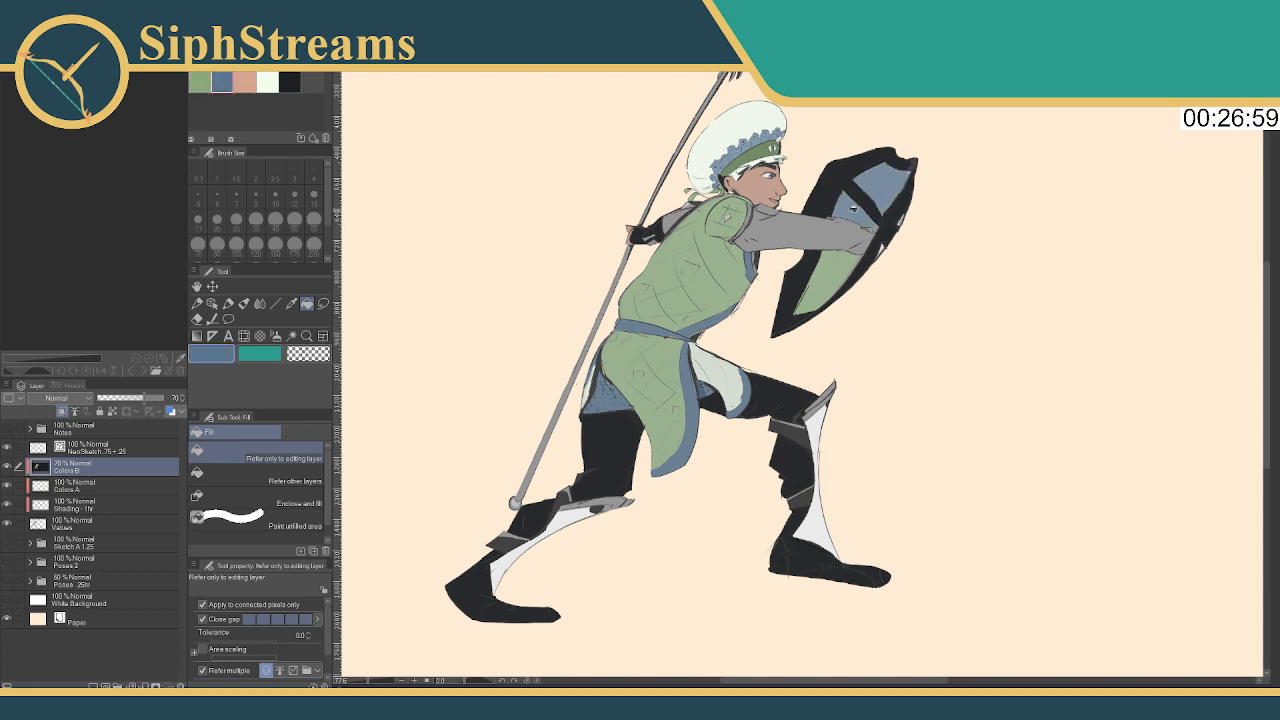
{"action": "left_click", "coordinate": [838, 268]}
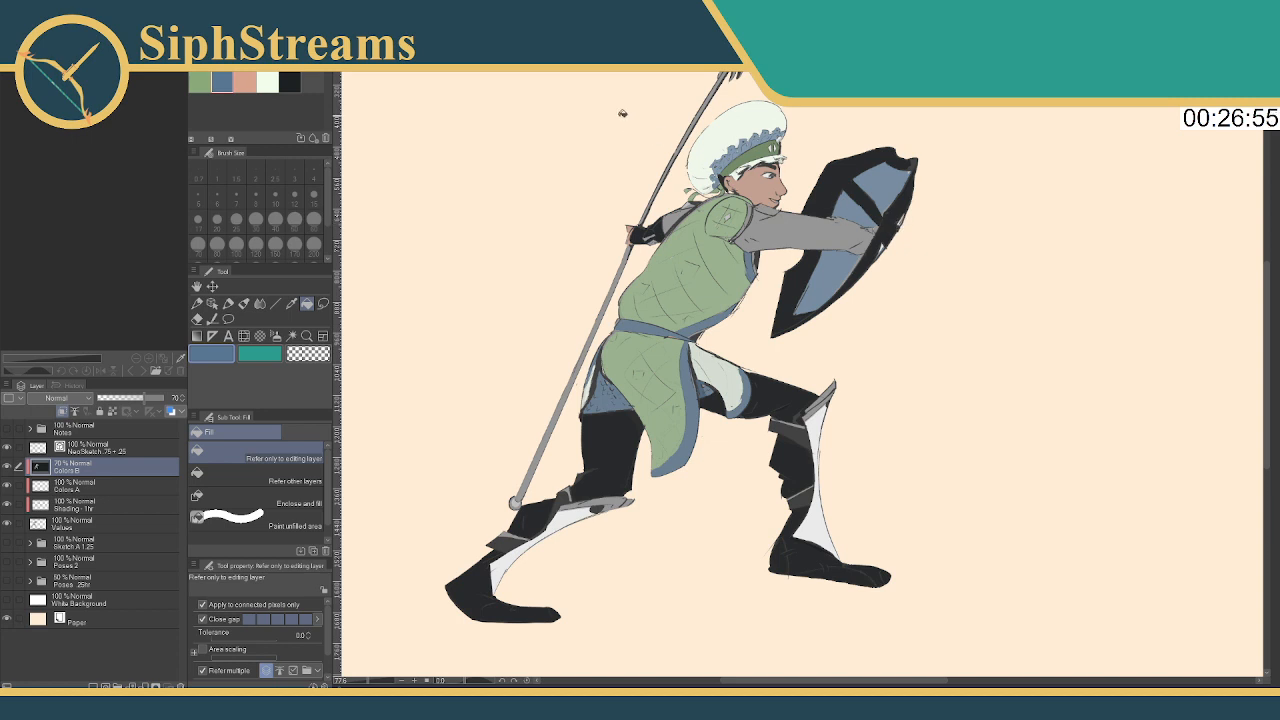
Fill the knee guards and the shin-guard straps on both legs with blue
{"action": "left_click_drag", "start_coordinate": [582, 469], "coordinate": [542, 401]}
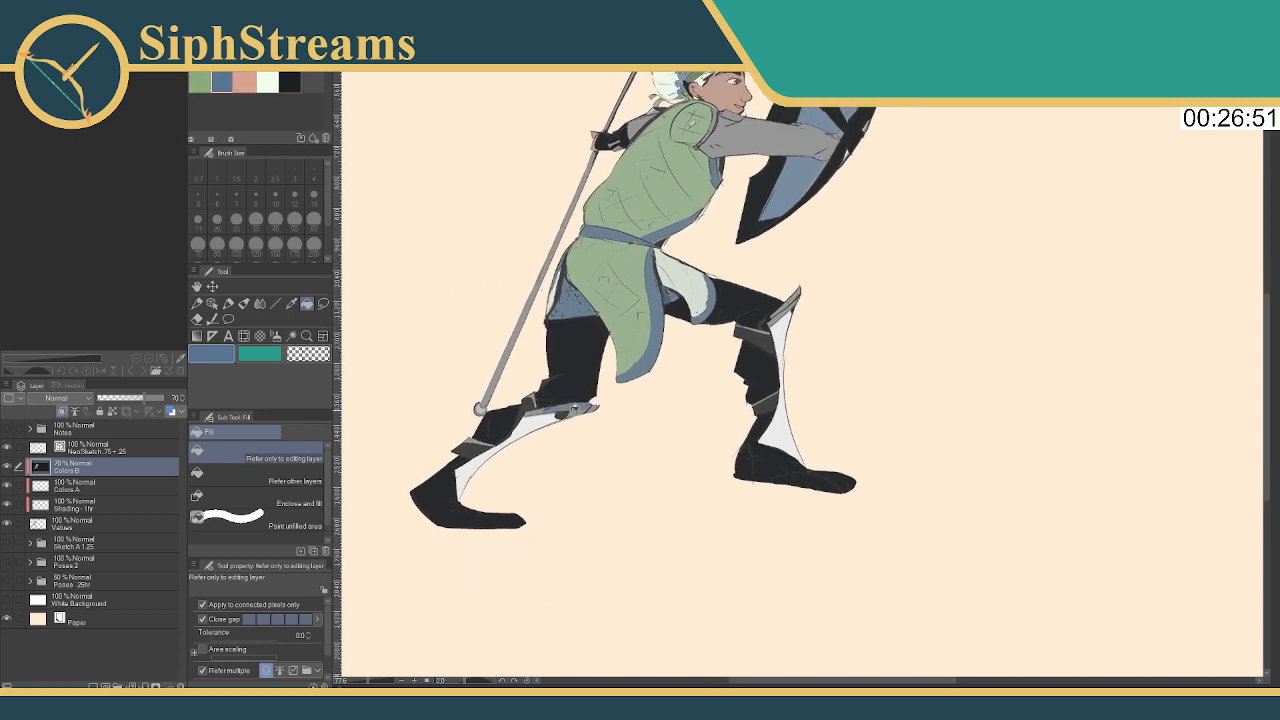
{"action": "left_click", "coordinate": [593, 408]}
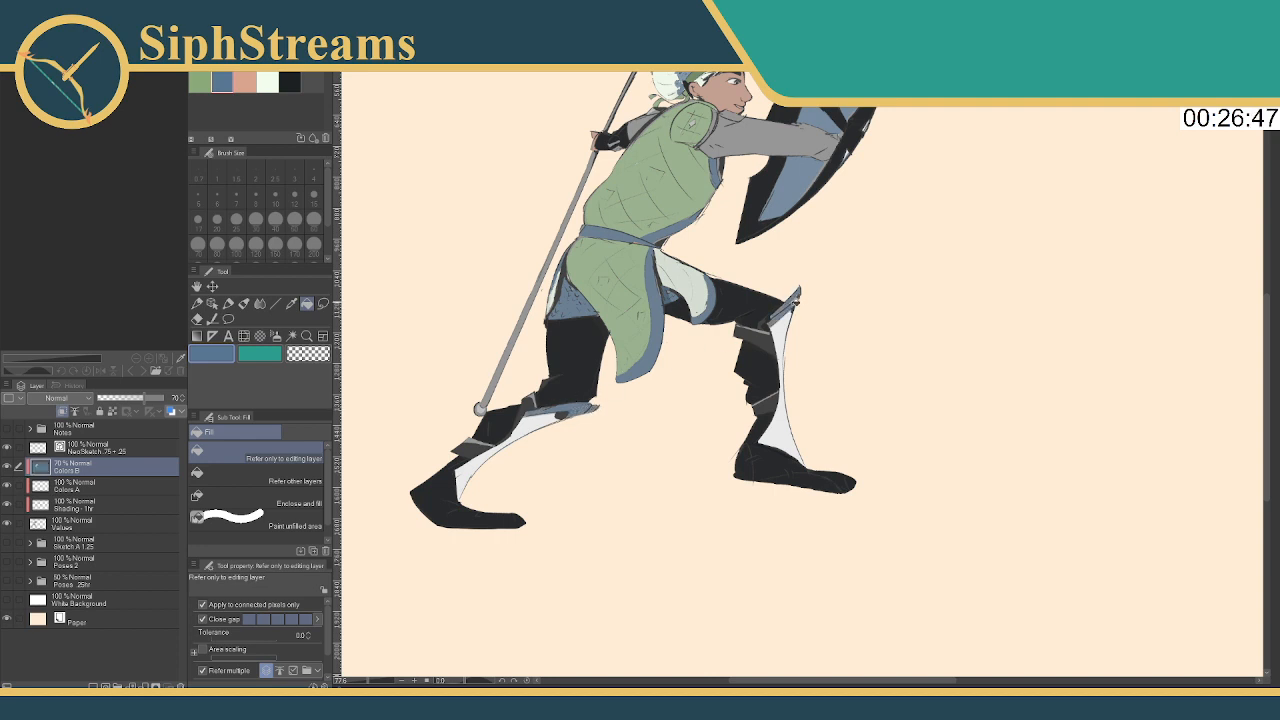
{"action": "left_click", "coordinate": [748, 334]}
{"action": "left_click", "coordinate": [765, 402]}
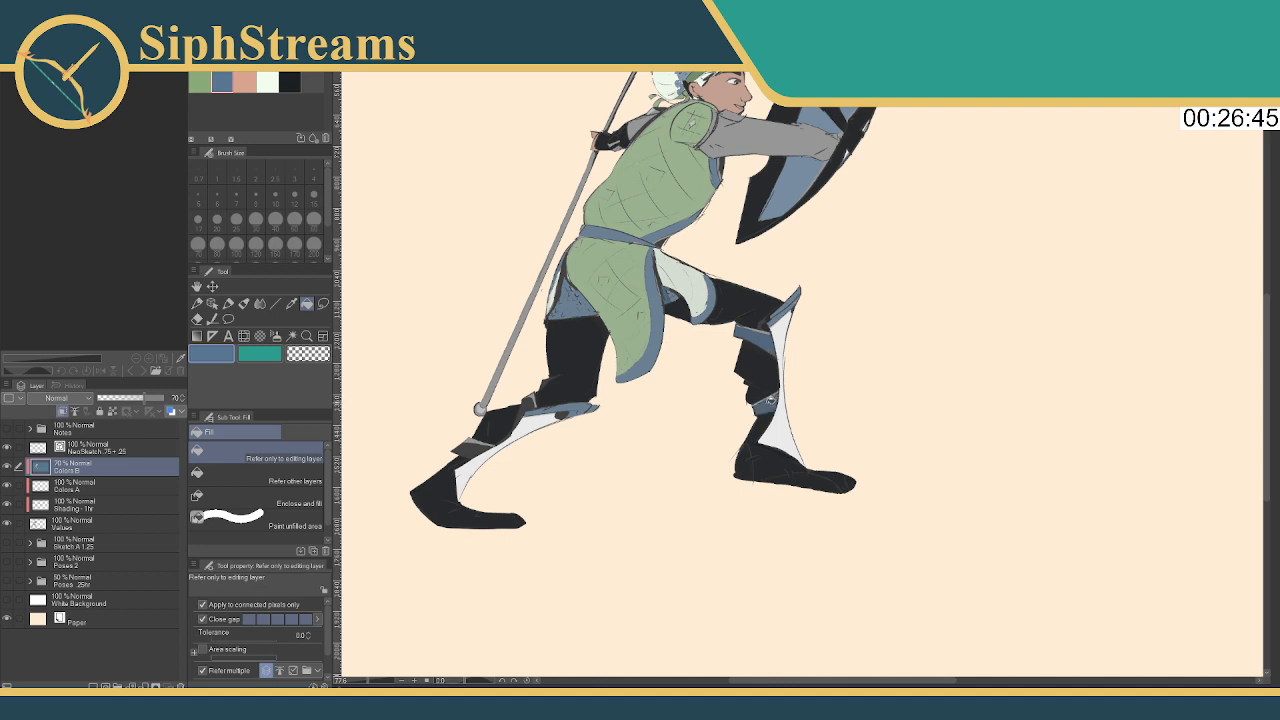
{"action": "left_click", "coordinate": [470, 446]}
{"action": "left_click", "coordinate": [527, 402]}
Fill the shin guards on both legs with the very pale green
{"action": "left_click", "coordinate": [268, 82]}
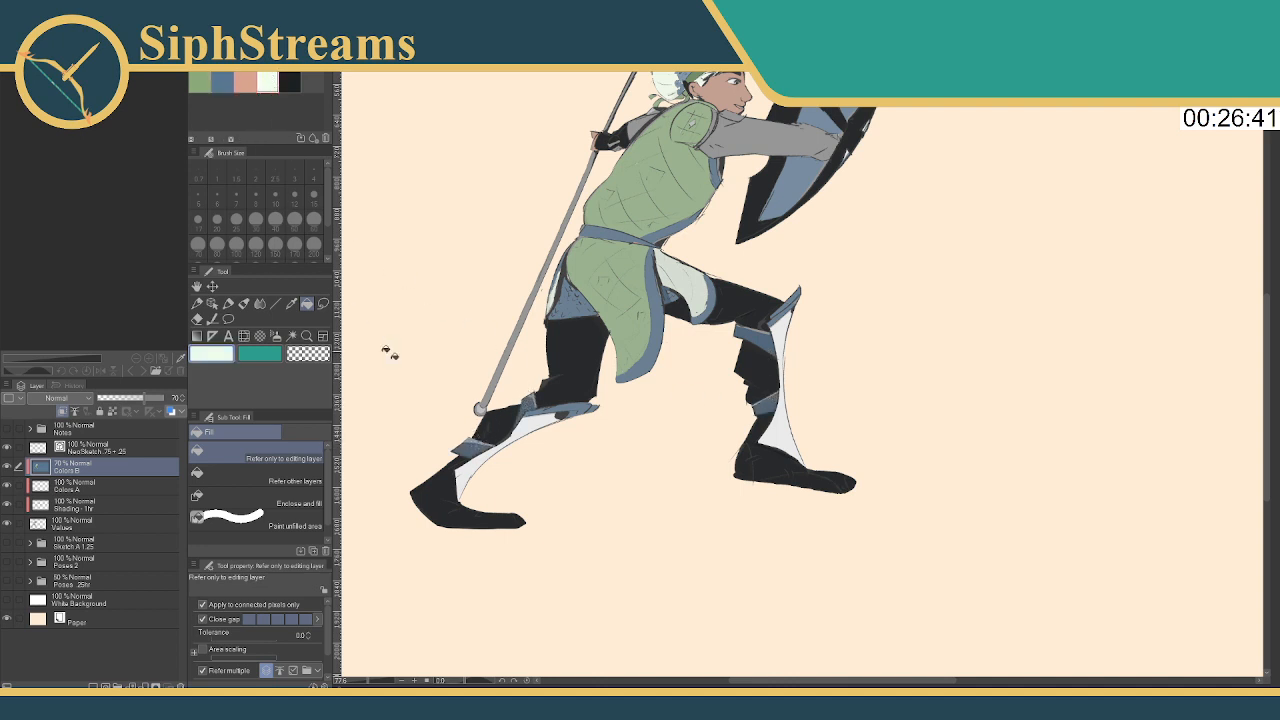
{"action": "left_click", "coordinate": [539, 427]}
{"action": "left_click", "coordinate": [484, 457]}
{"action": "left_click", "coordinate": [785, 430]}
Fill all parts of the spearhead with blue
{"action": "left_click_drag", "start_coordinate": [709, 325], "coordinate": [705, 380]}
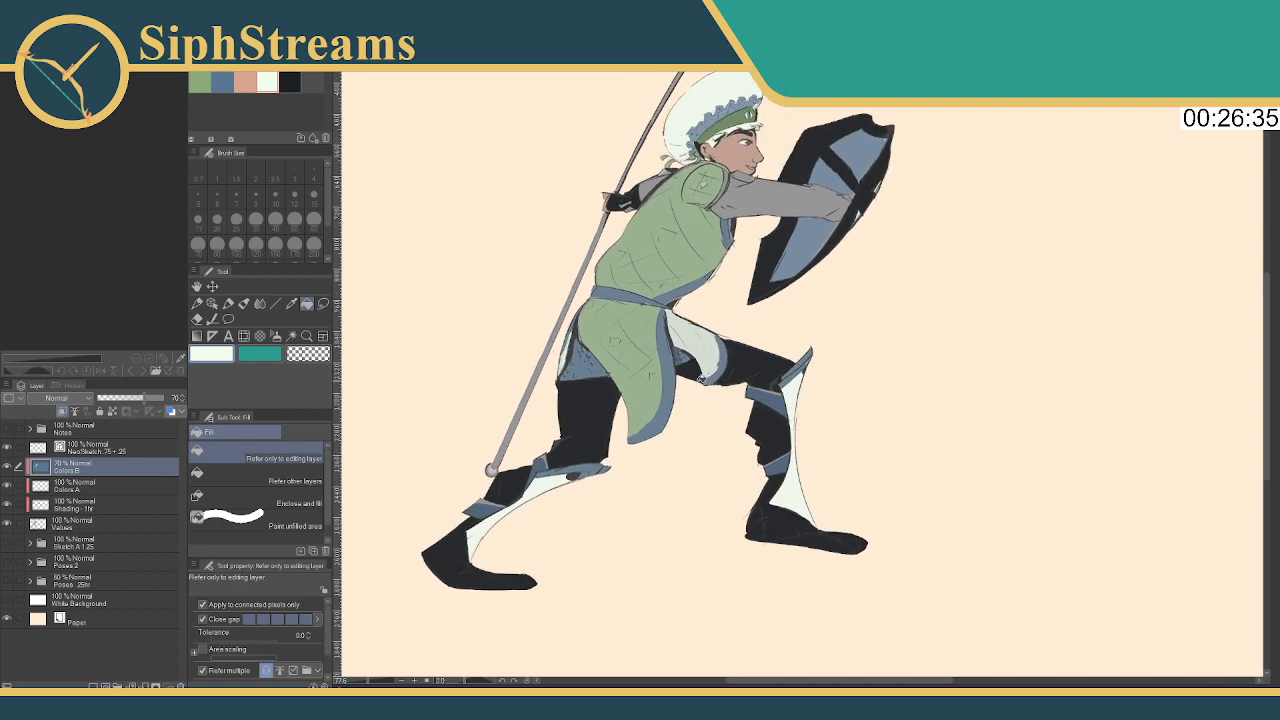
{"action": "scroll", "coordinate": [576, 392], "scroll_direction": "down", "scroll_amount": 1}
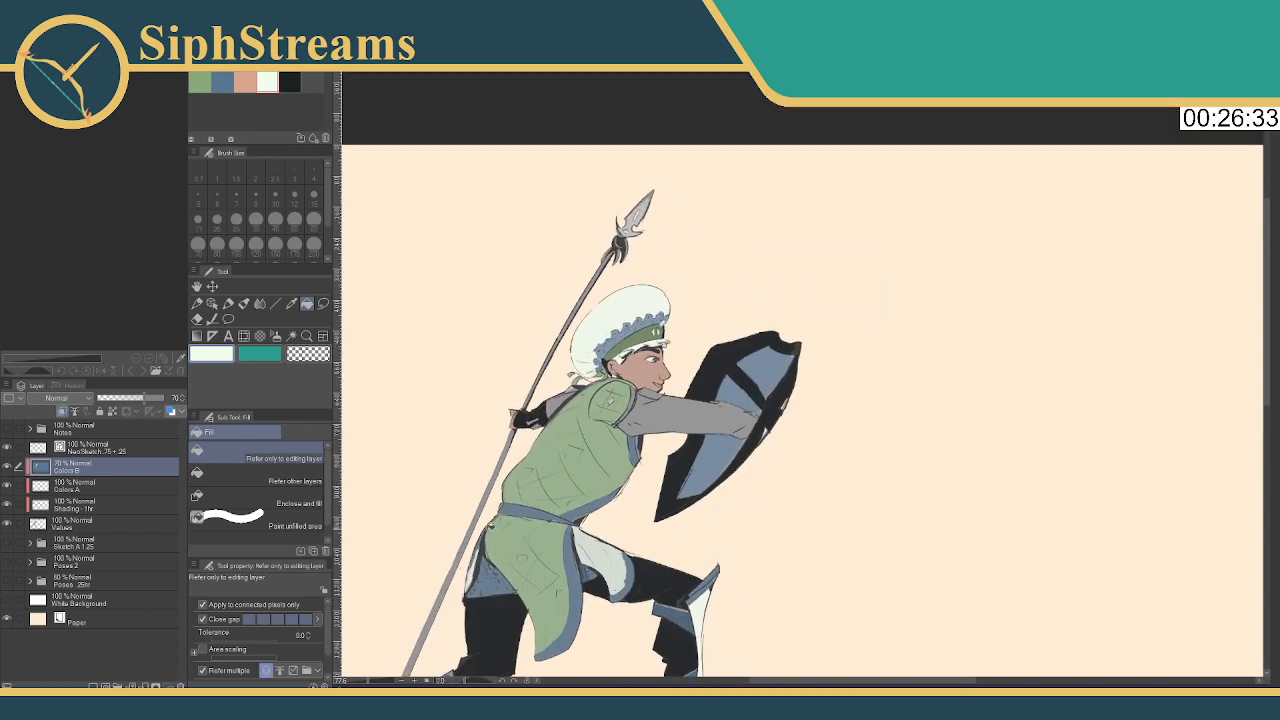
{"action": "scroll", "coordinate": [576, 285], "scroll_direction": "up", "scroll_amount": 1}
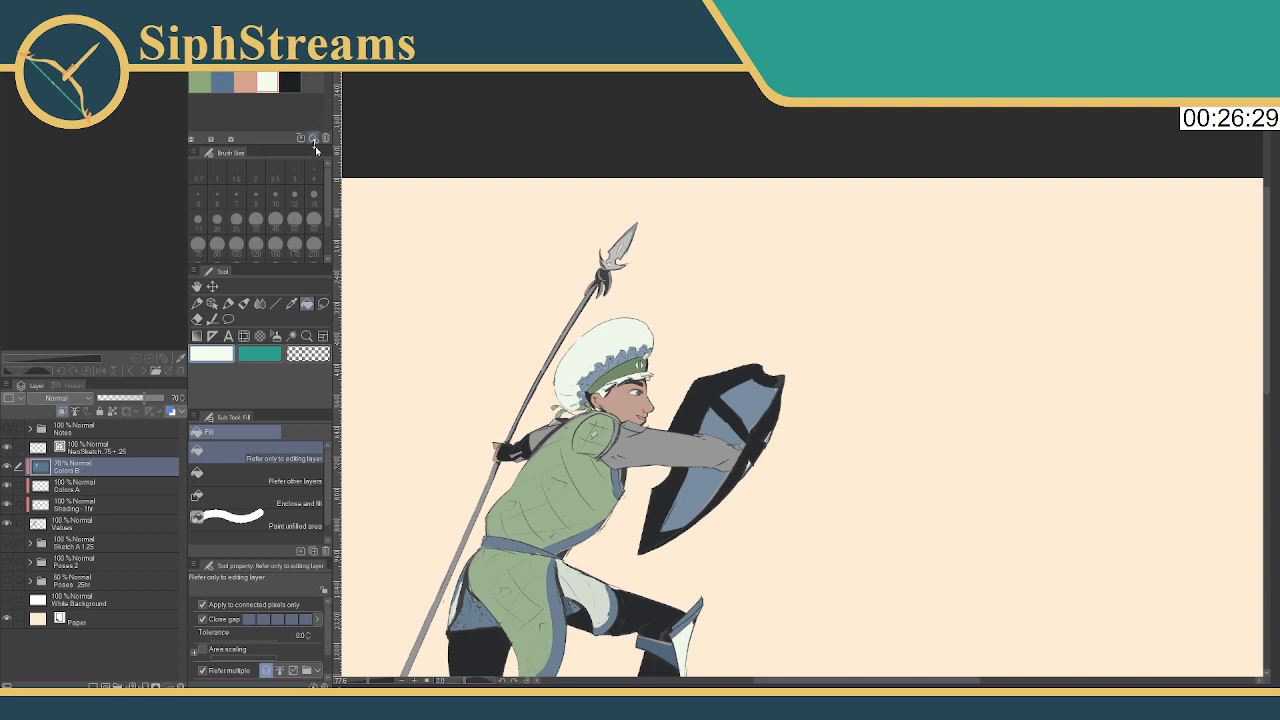
{"action": "left_click", "coordinate": [200, 82]}
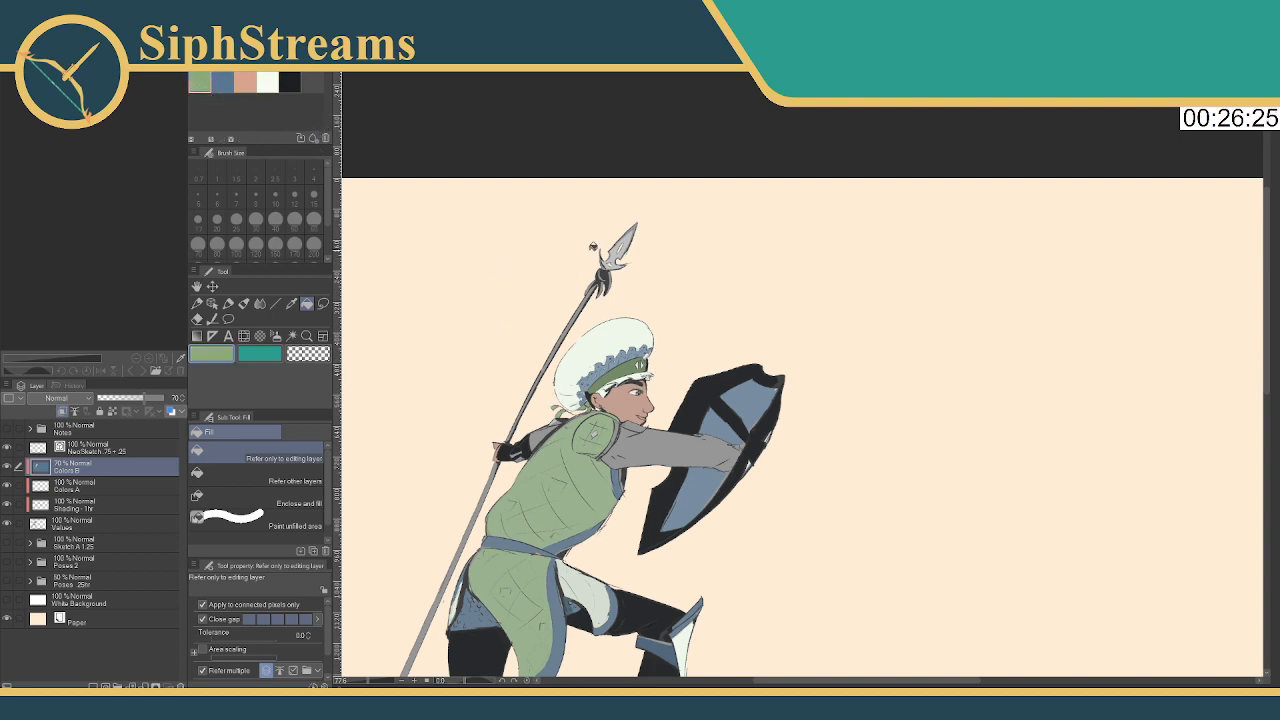
{"action": "left_click", "coordinate": [222, 82]}
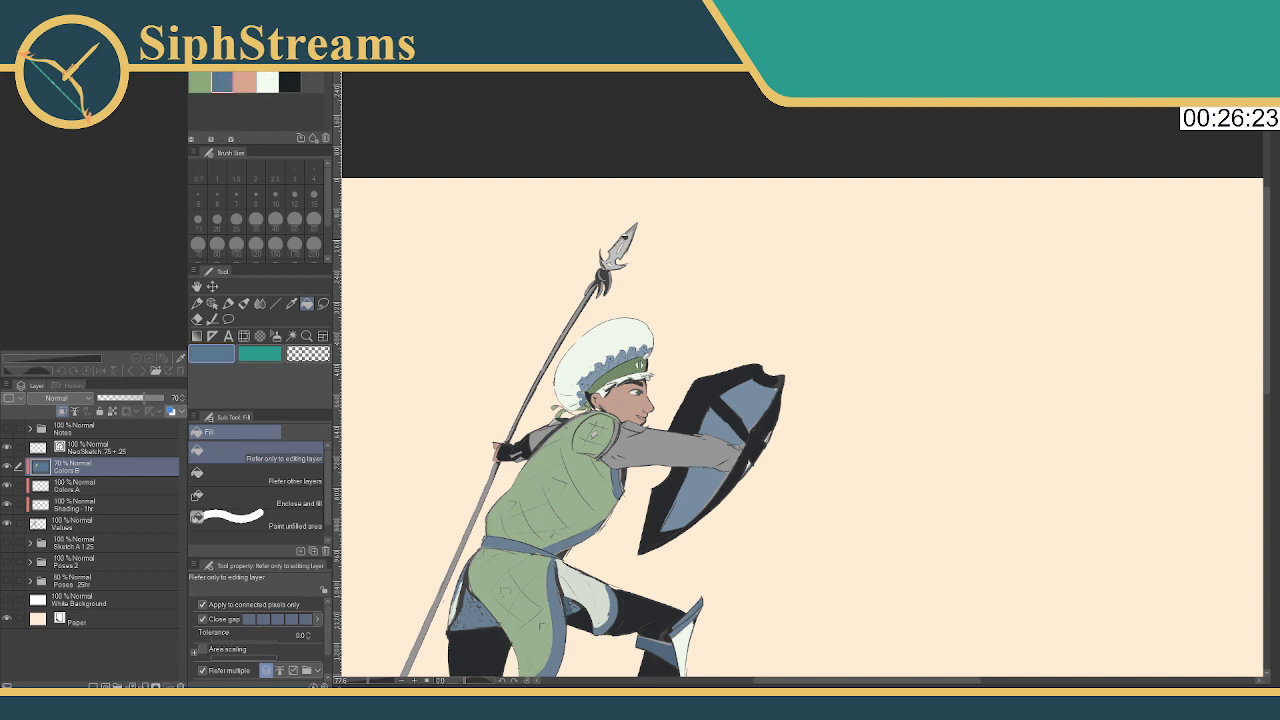
{"action": "left_click", "coordinate": [623, 246]}
{"action": "left_click", "coordinate": [614, 262]}
{"action": "left_click", "coordinate": [622, 252]}
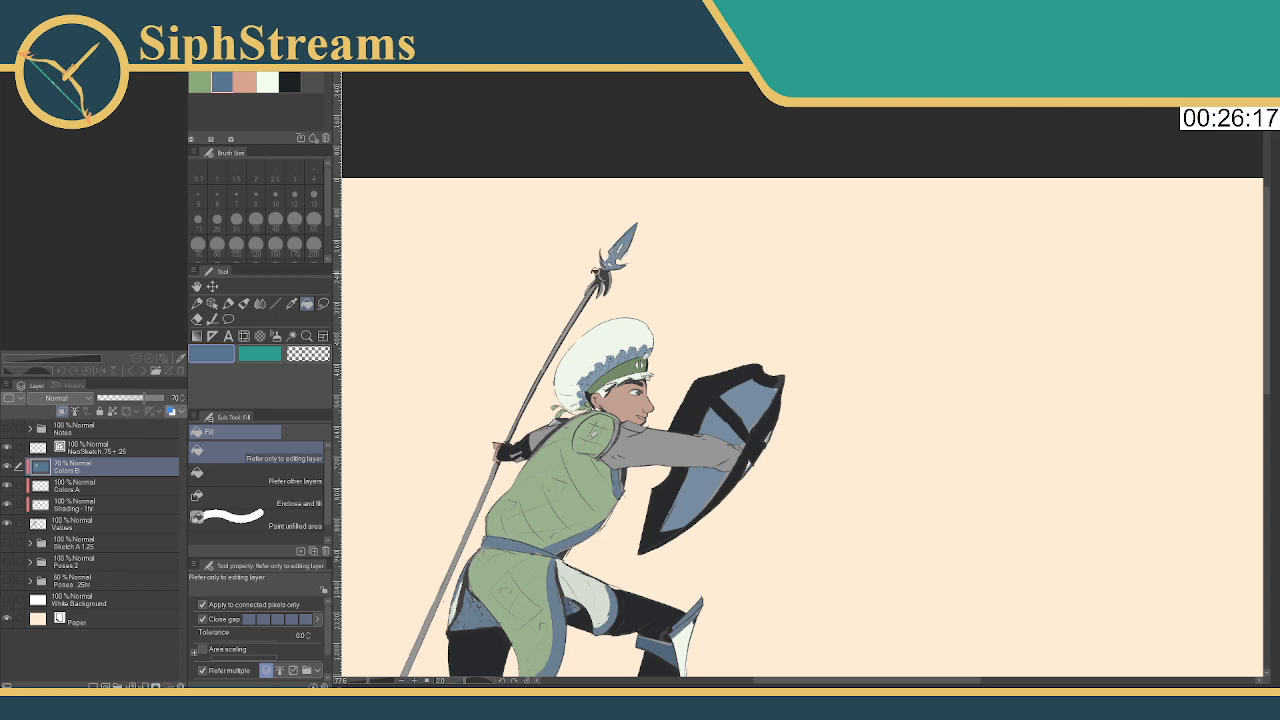
Fill the binding just below the spearhead with green
{"action": "left_click", "coordinate": [244, 82]}
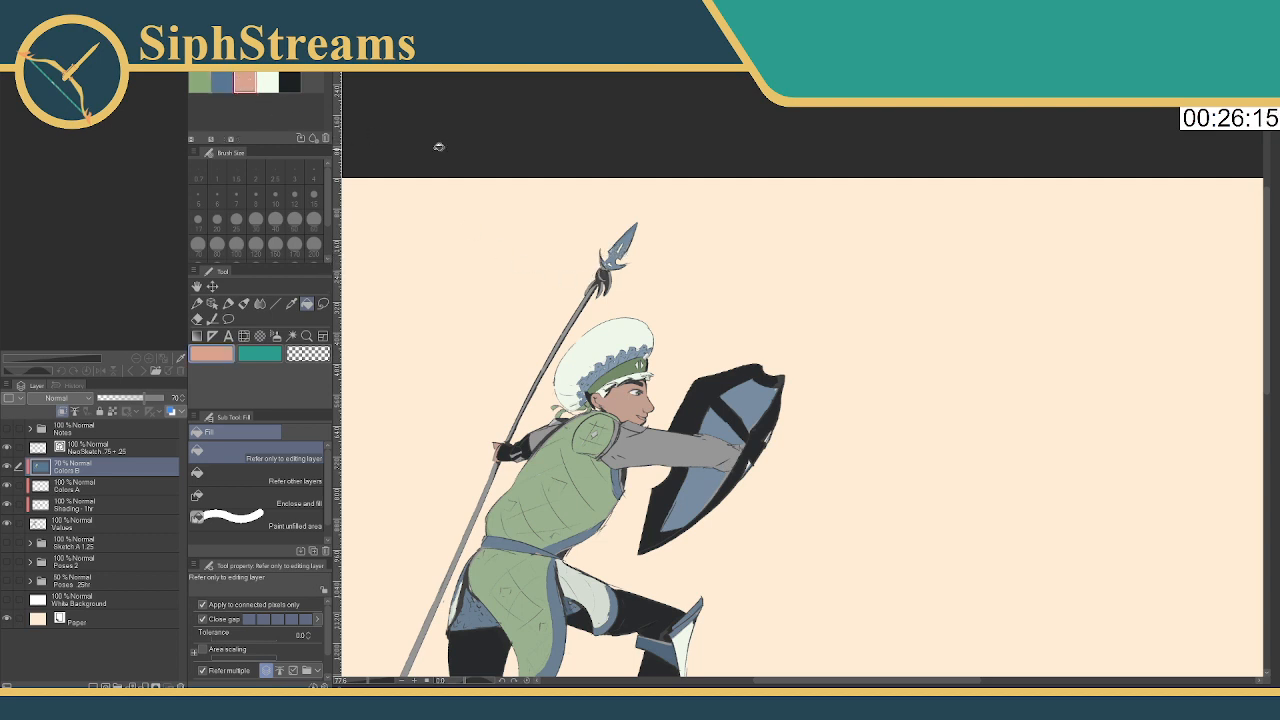
{"action": "left_click", "coordinate": [199, 82]}
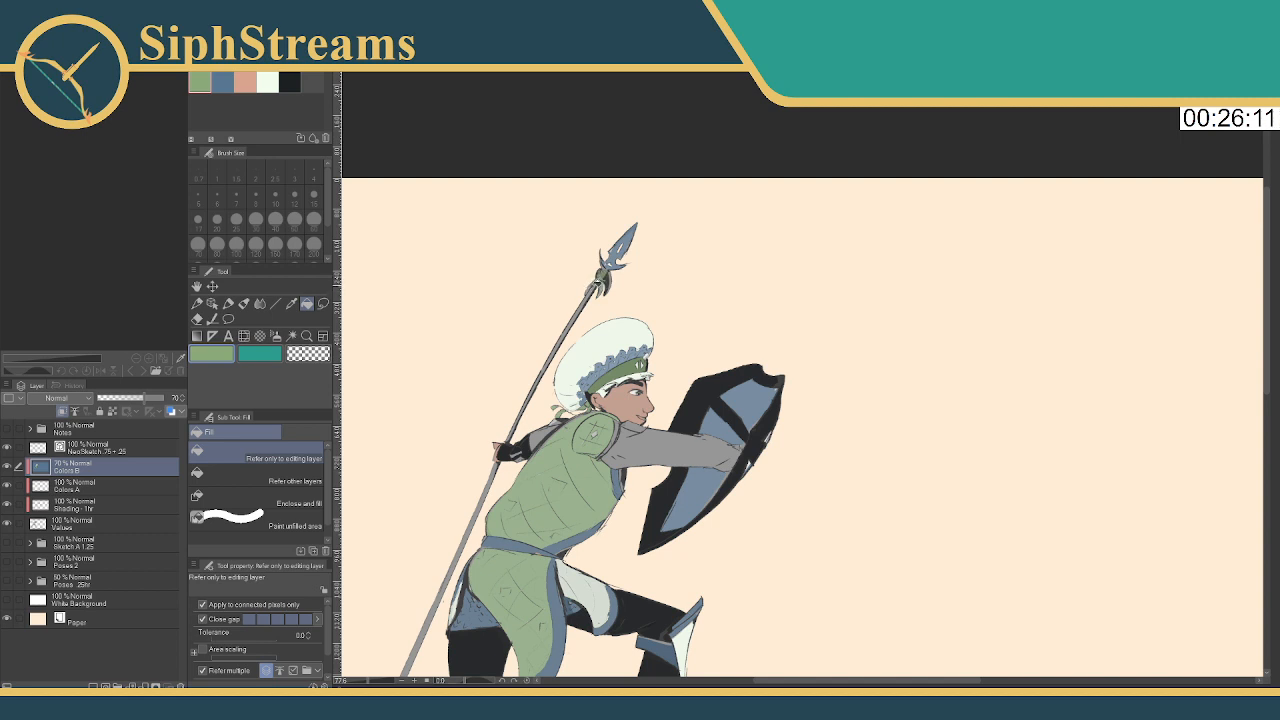
{"action": "left_click", "coordinate": [600, 271]}
Fill the full length of the spear shaft with near-black and its round butt cap with blue
{"action": "left_click", "coordinate": [289, 82]}
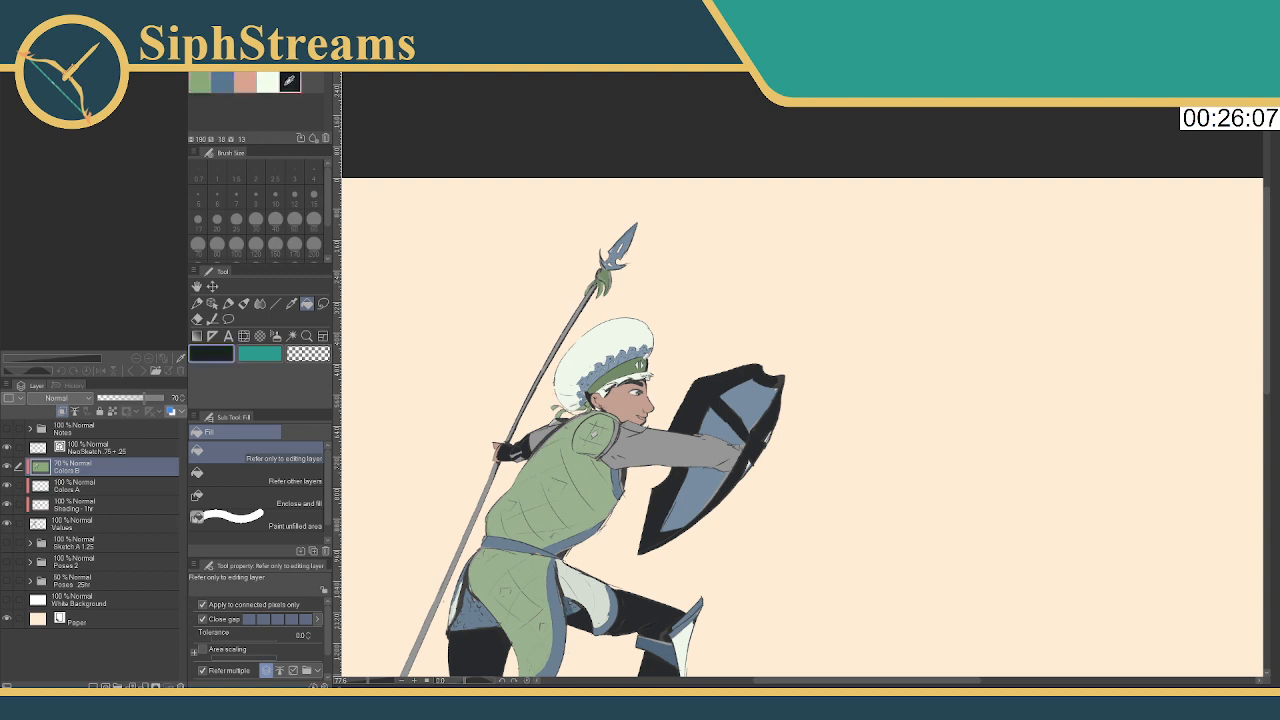
{"action": "left_click", "coordinate": [582, 304]}
{"action": "scroll", "coordinate": [565, 342], "scroll_direction": "down", "scroll_amount": 4}
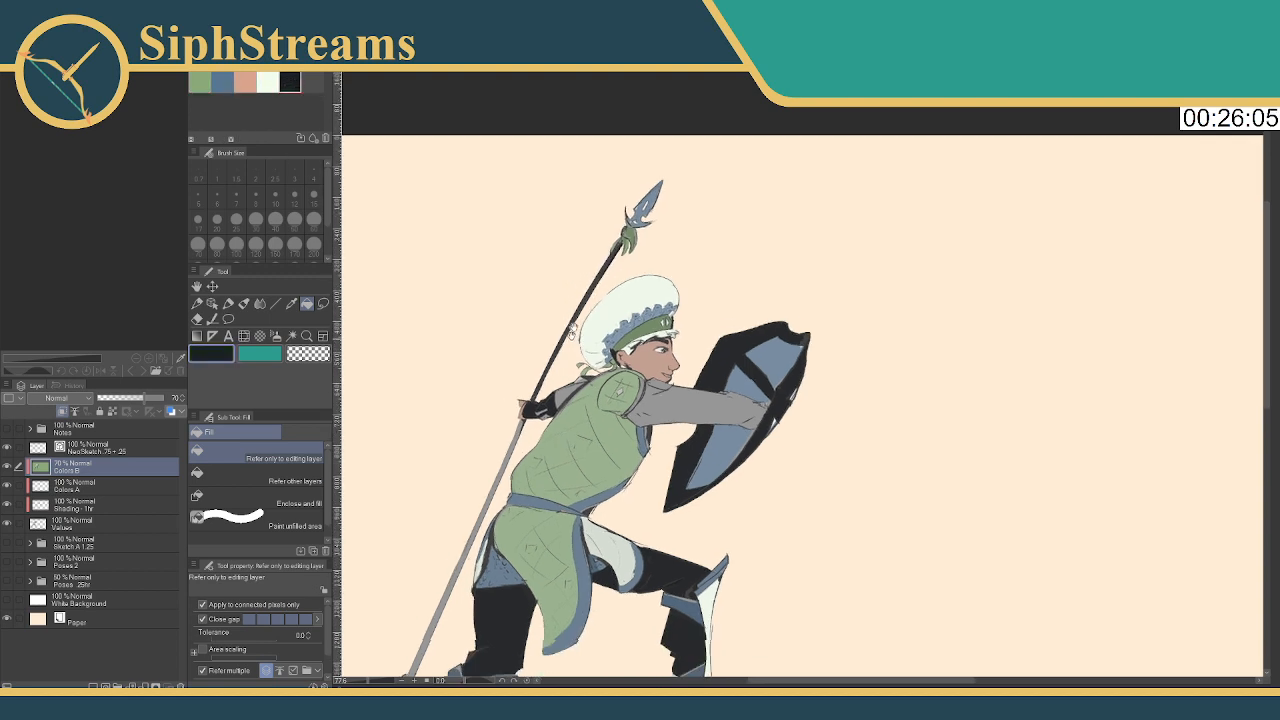
{"action": "left_click", "coordinate": [510, 438]}
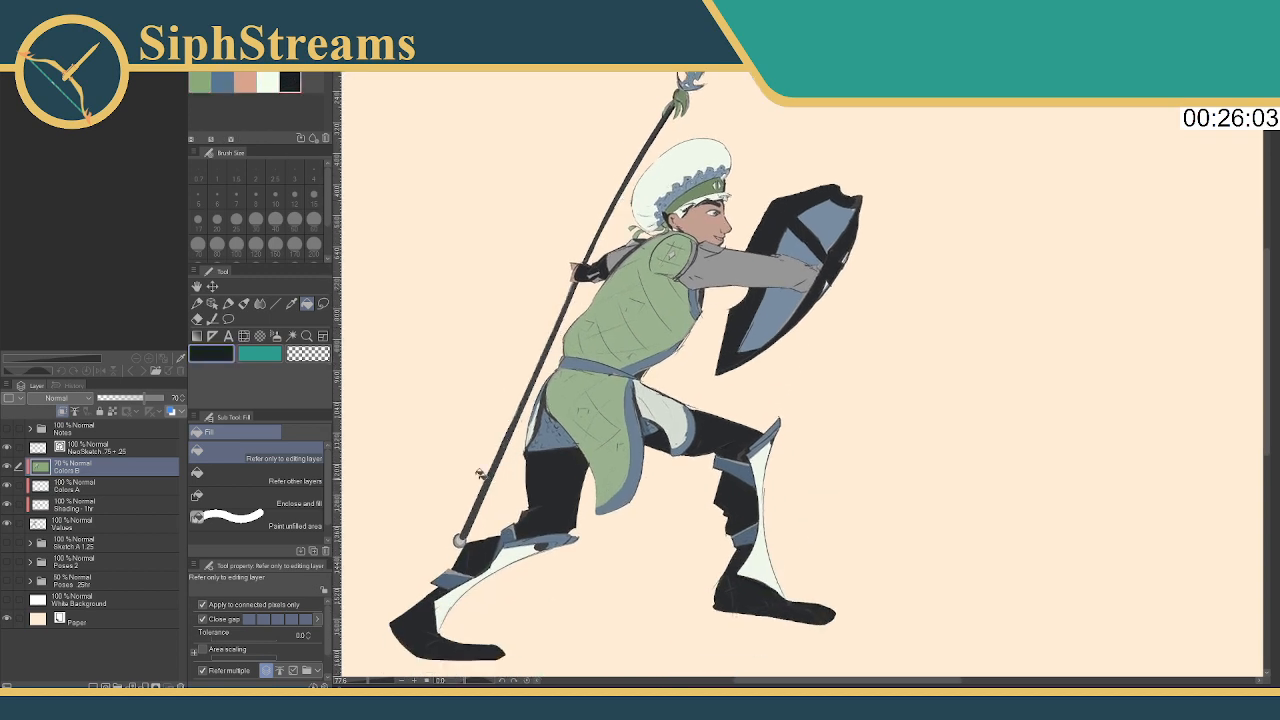
{"action": "left_click", "coordinate": [222, 82]}
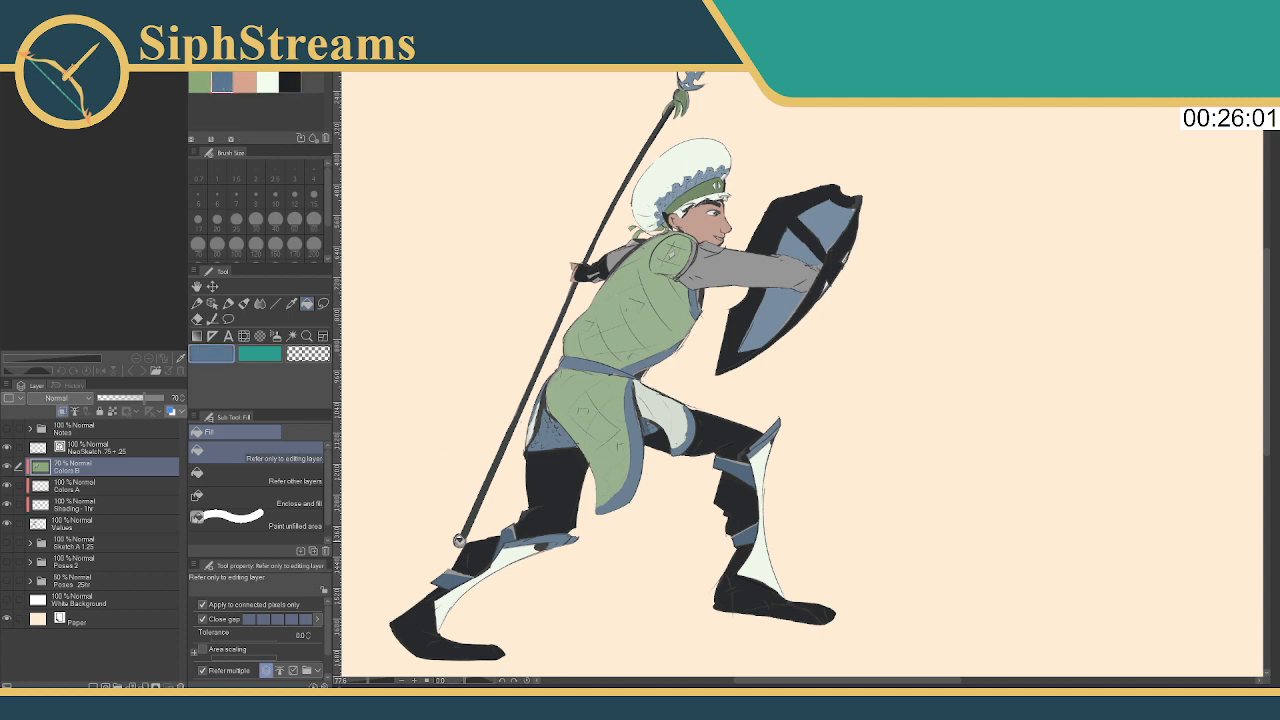
{"action": "left_click_drag", "start_coordinate": [460, 540], "coordinate": [376, 565]}
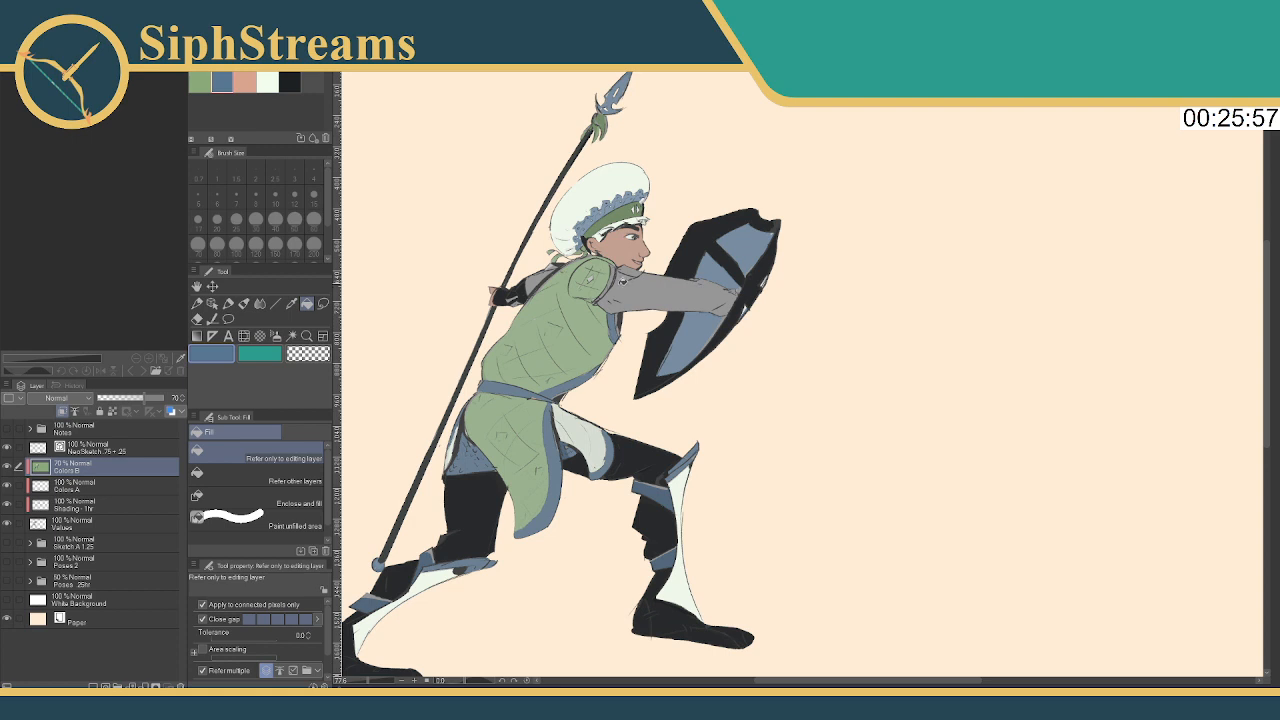
Try near-black on the warrior's sleeves
{"action": "left_click", "coordinate": [290, 82]}
{"action": "left_click", "coordinate": [656, 301]}
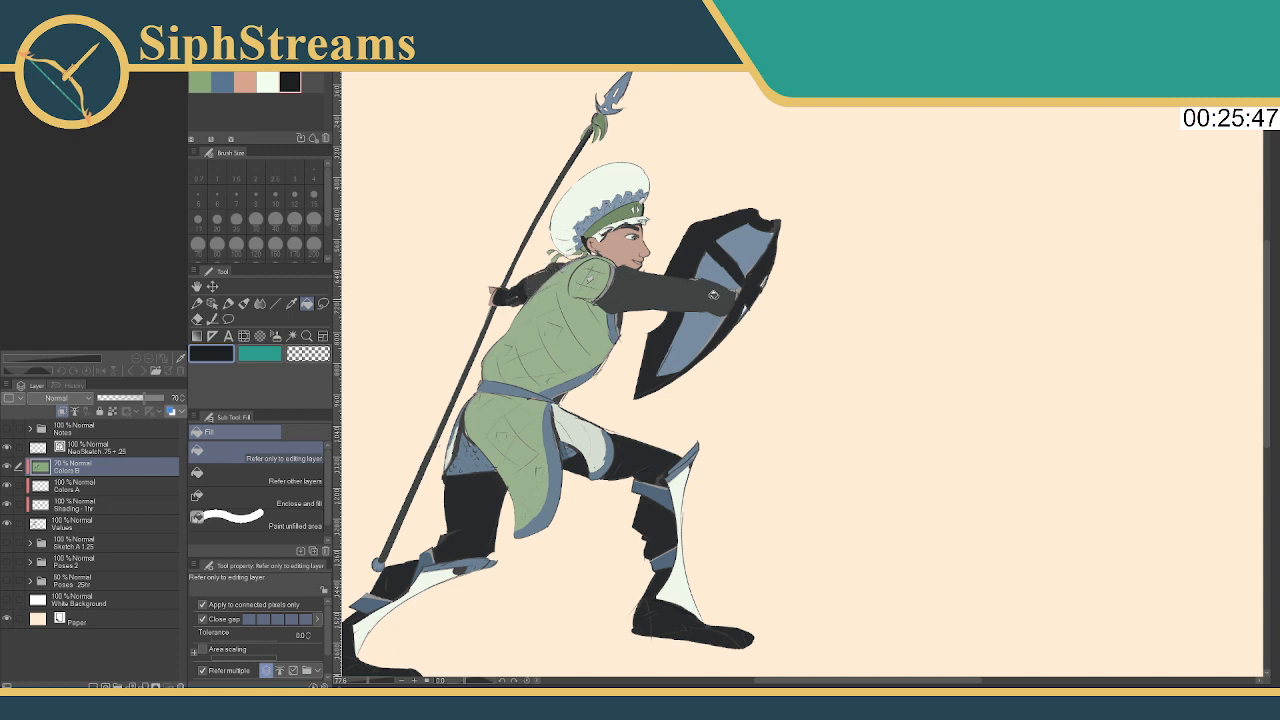
{"action": "left_click_drag", "start_coordinate": [622, 380], "coordinate": [654, 350]}
Fill the shield arm's sleeve, including the part near the hand, with the very pale green
{"action": "left_click", "coordinate": [267, 82]}
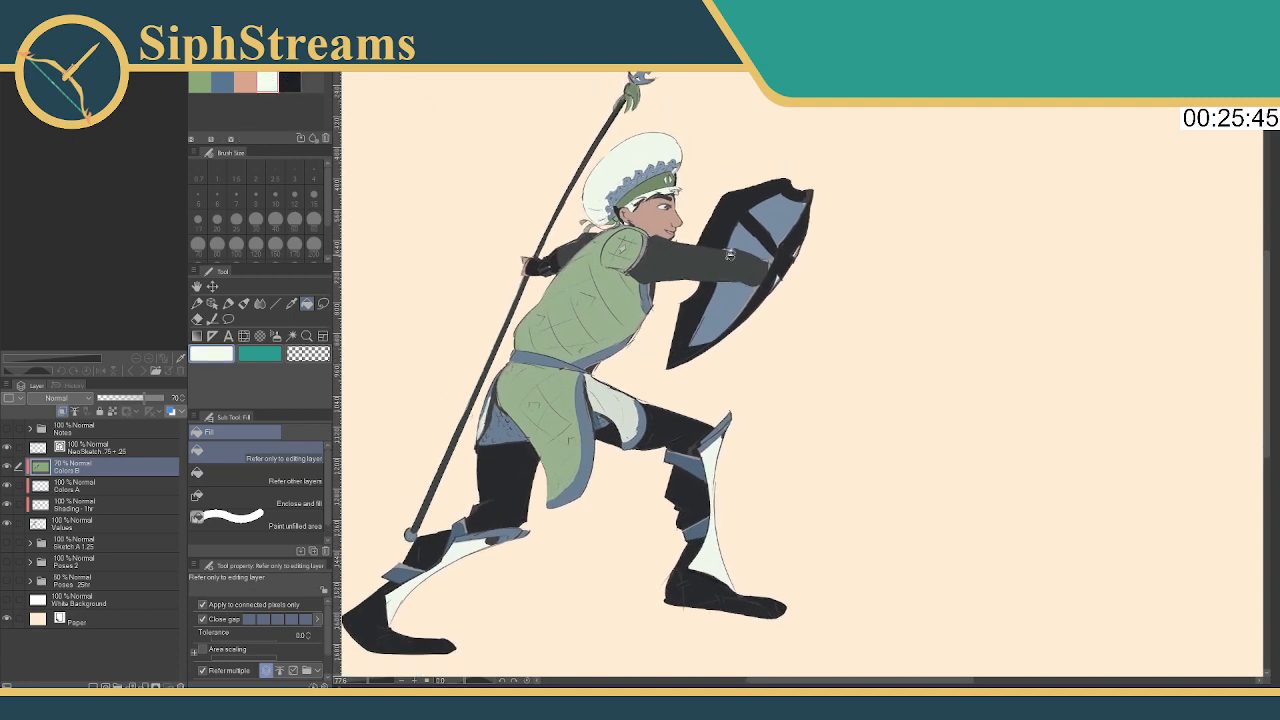
{"action": "left_click", "coordinate": [722, 250]}
{"action": "left_click", "coordinate": [648, 270]}
{"action": "left_click", "coordinate": [662, 240]}
{"action": "left_click", "coordinate": [660, 246]}
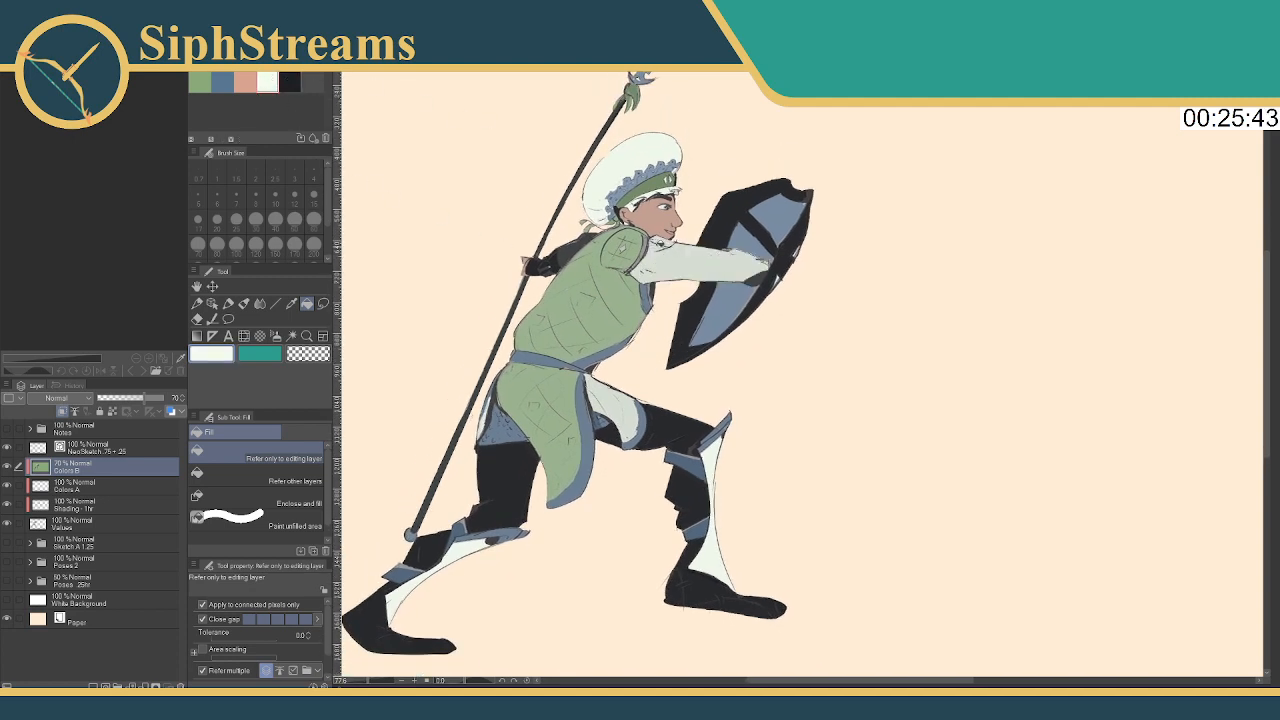
{"action": "left_click", "coordinate": [756, 276]}
Fill the spear arm's sleeve and forearm guard with the very pale green
{"action": "left_click", "coordinate": [584, 250]}
{"action": "left_click", "coordinate": [568, 252]}
{"action": "left_click", "coordinate": [558, 256]}
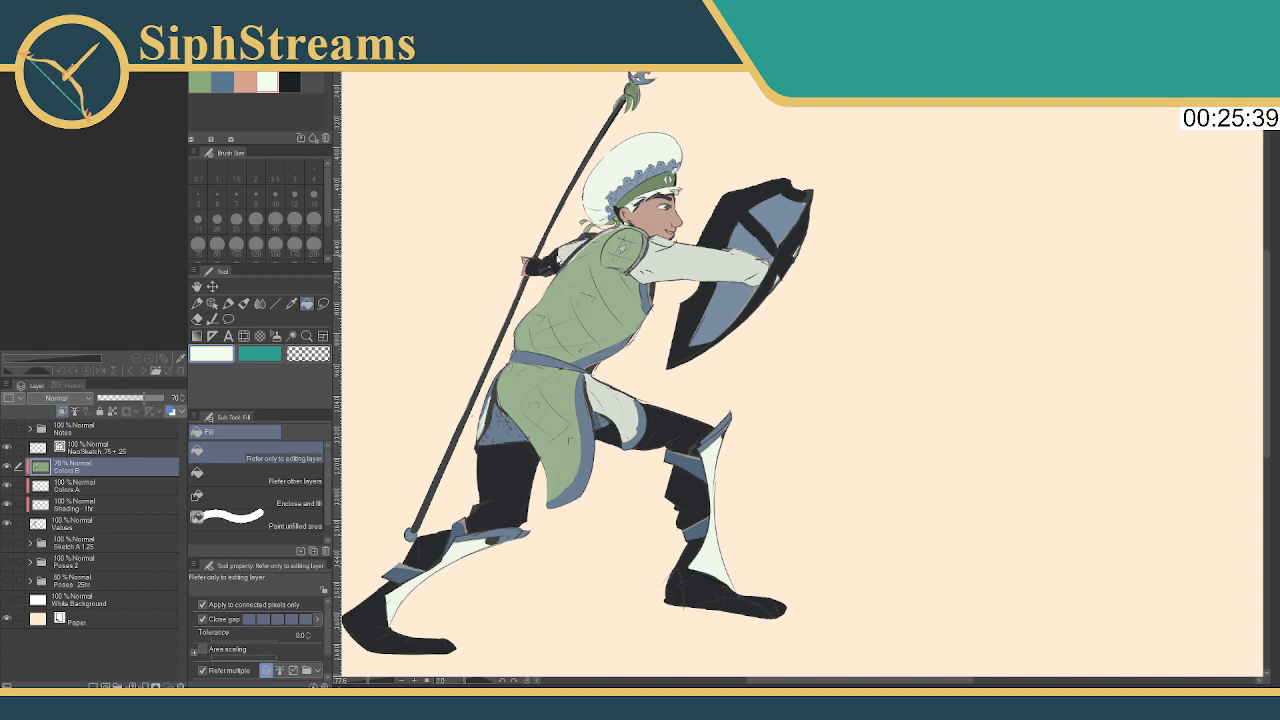
{"action": "left_click", "coordinate": [566, 254]}
{"action": "left_click", "coordinate": [550, 264]}
{"action": "left_click", "coordinate": [542, 270]}
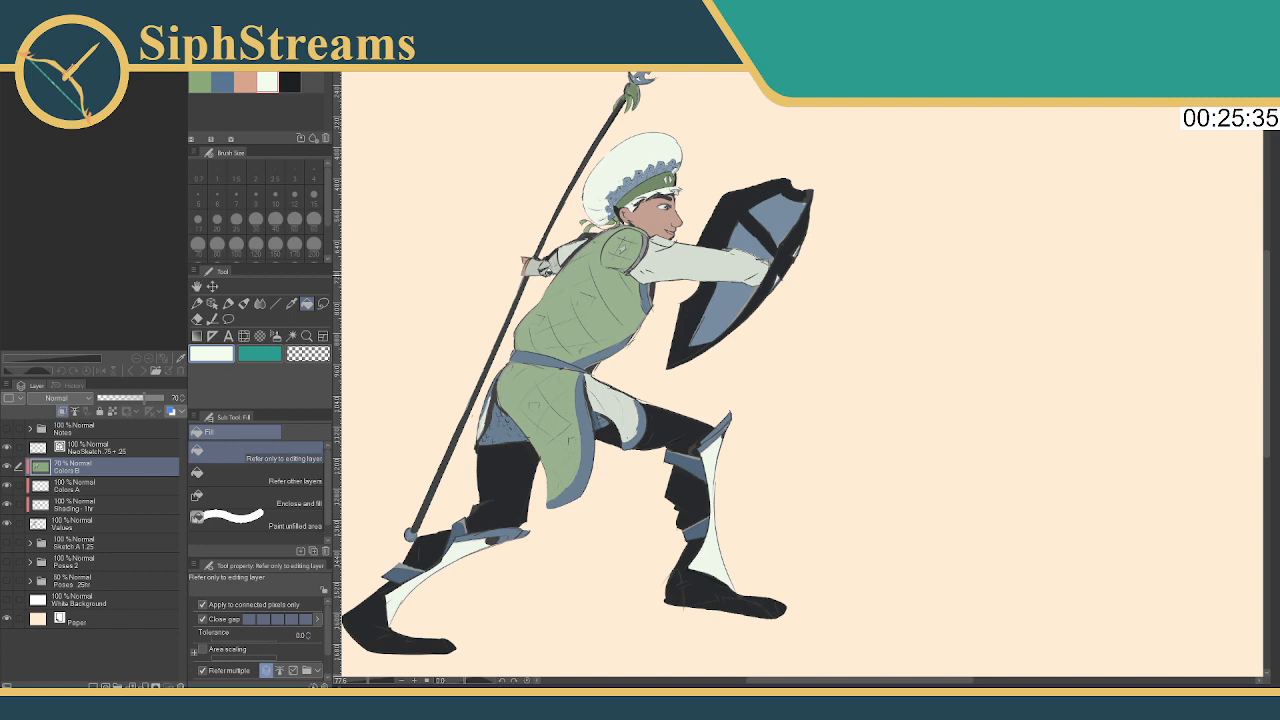
{"action": "left_click", "coordinate": [551, 271]}
{"action": "mouse_move", "coordinate": [534, 296]}
{"action": "left_mouse_down"}
{"action": "mouse_move", "coordinate": [541, 284]}
{"action": "mouse_move", "coordinate": [540, 320]}
{"action": "mouse_move", "coordinate": [555, 298]}
{"action": "left_mouse_up"}
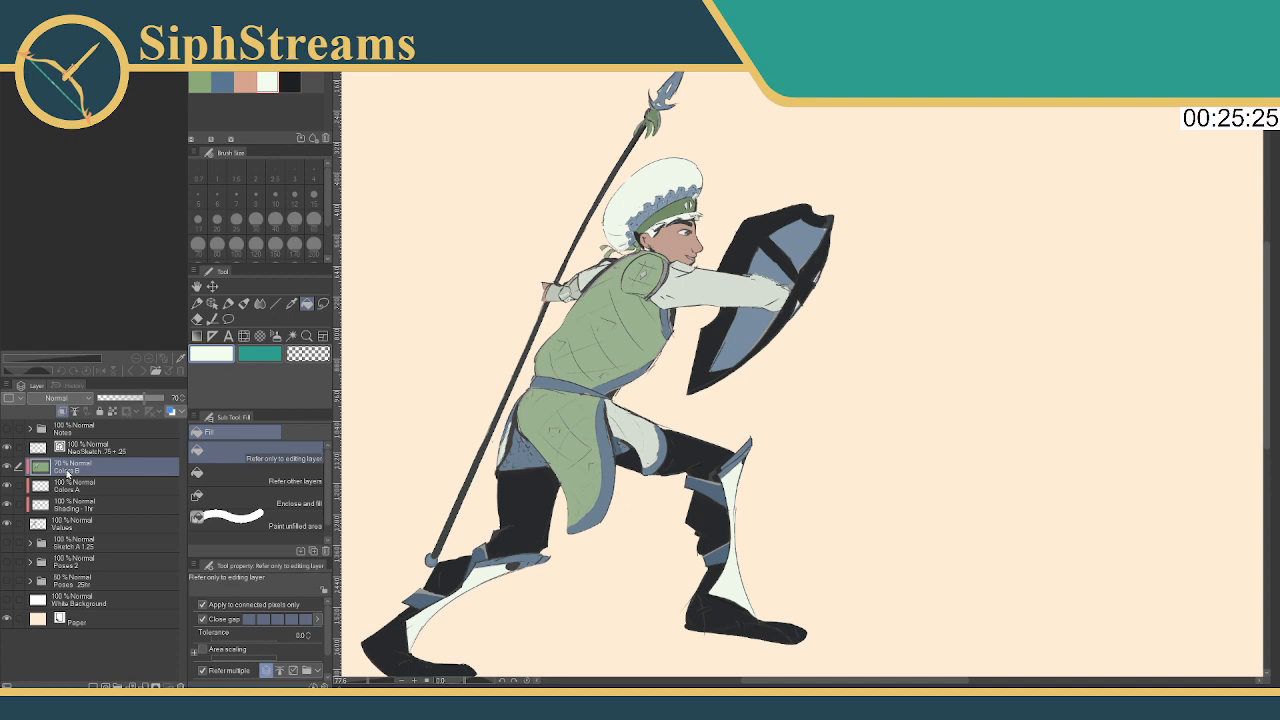
Compare the figure with and without Colors B, and move the Notes folder below the NeoSketch layer
{"action": "left_click", "coordinate": [9, 466]}
{"action": "left_click", "coordinate": [9, 466]}
{"action": "left_click_drag", "start_coordinate": [70, 428], "coordinate": [75, 452]}
{"action": "left_click", "coordinate": [87, 467]}
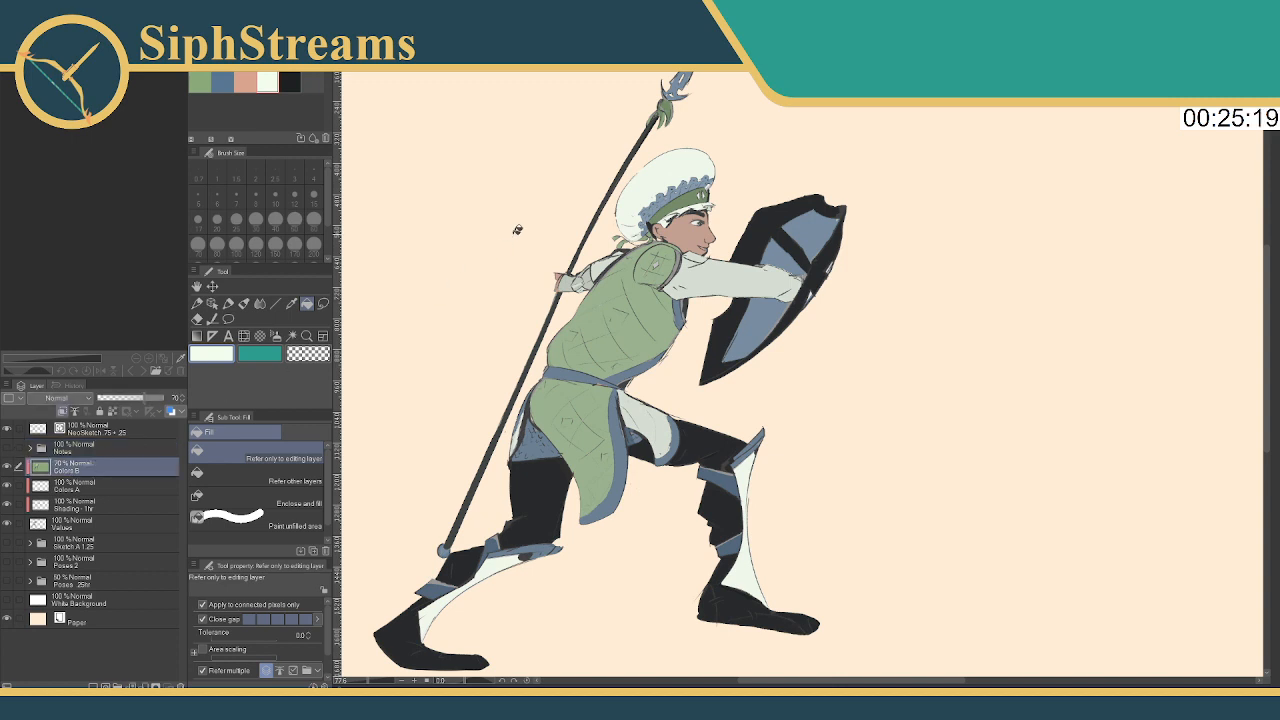
Hide the Colors B layer and set up Colors A for filling with the palette of gold, greens, brown and off-white
{"action": "left_click", "coordinate": [9, 466]}
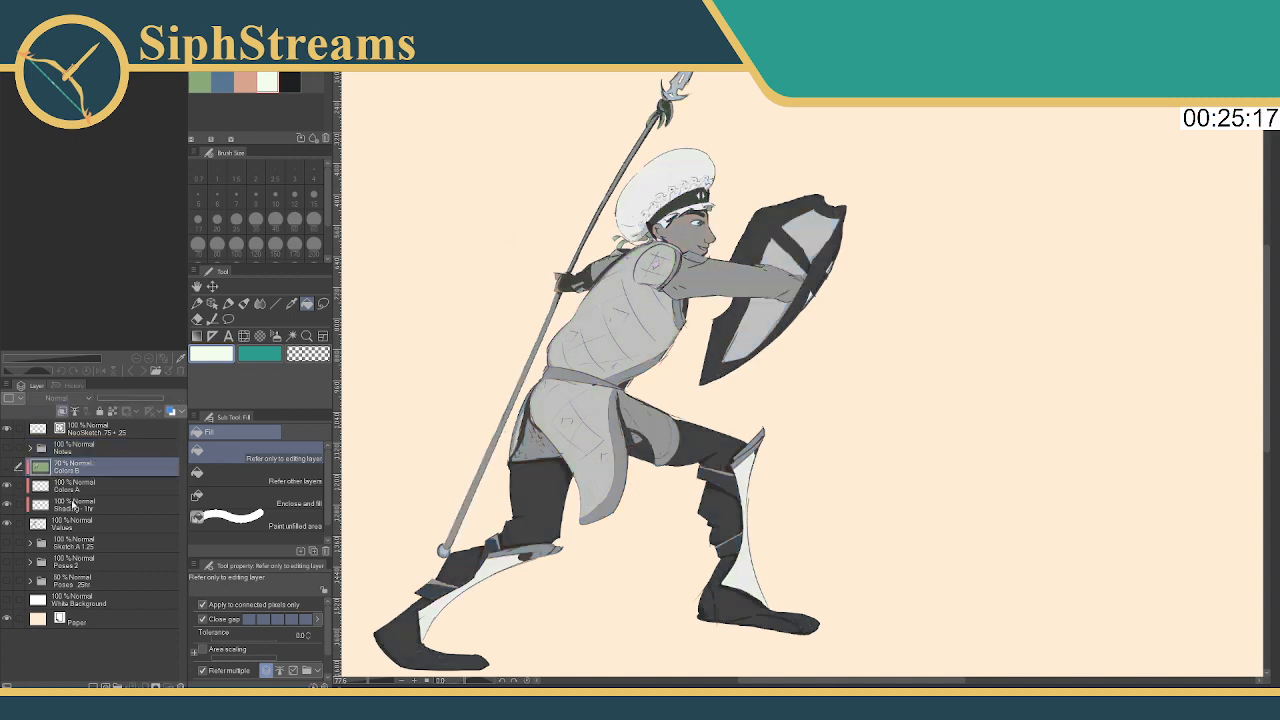
{"action": "left_click", "coordinate": [90, 482]}
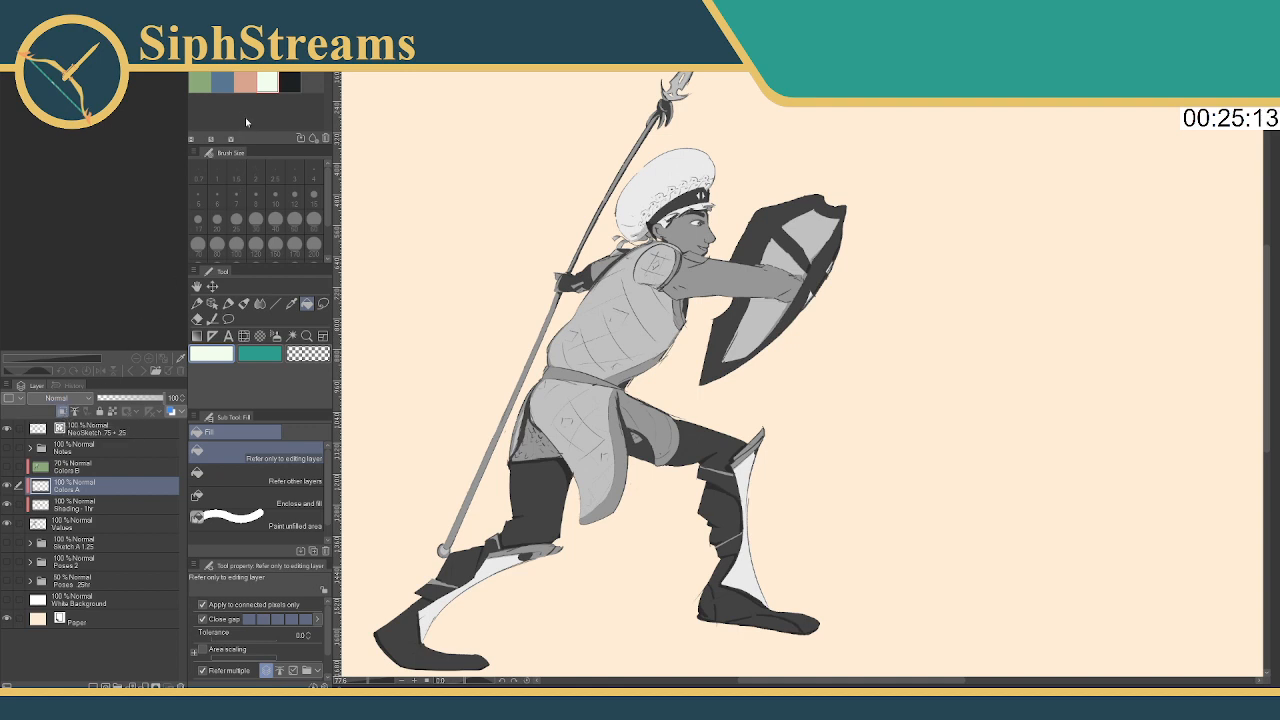
{"action": "left_click", "coordinate": [255, 64]}
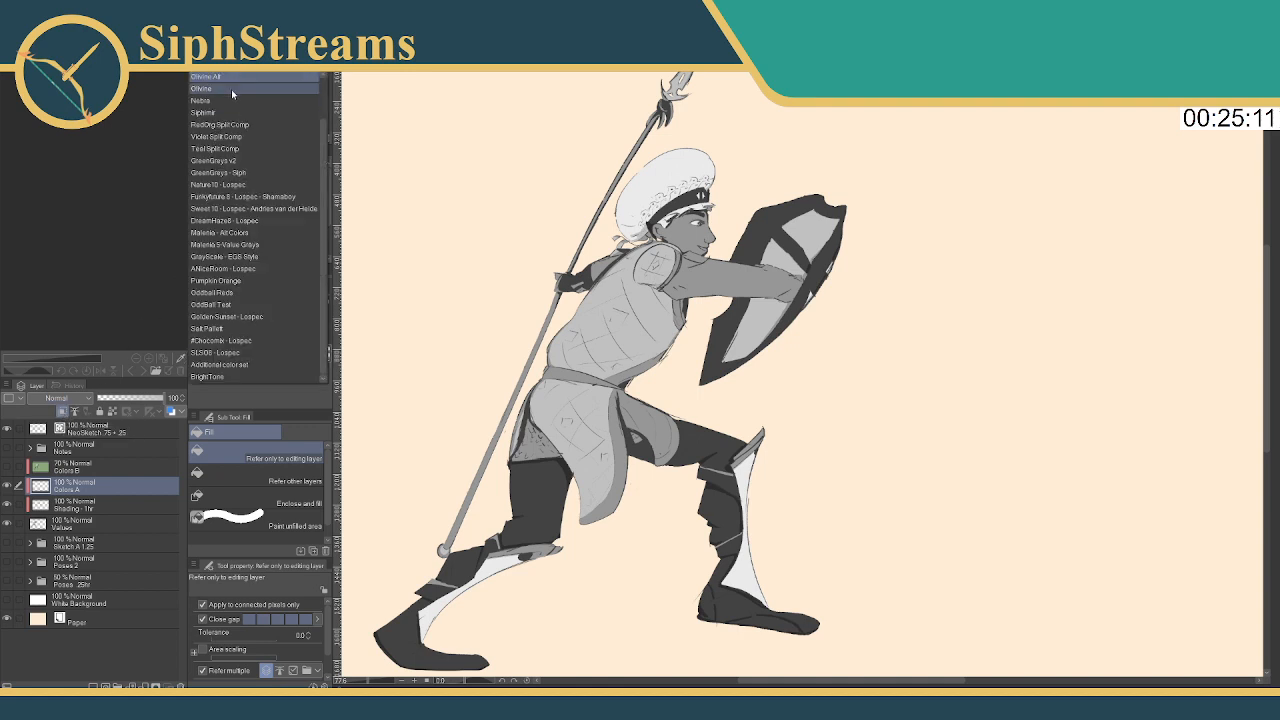
{"action": "left_click", "coordinate": [265, 119]}
Fill the armour's chest and hem trim, the belt, the shoulder diamond and the hat band with gold
{"action": "left_click", "coordinate": [244, 82]}
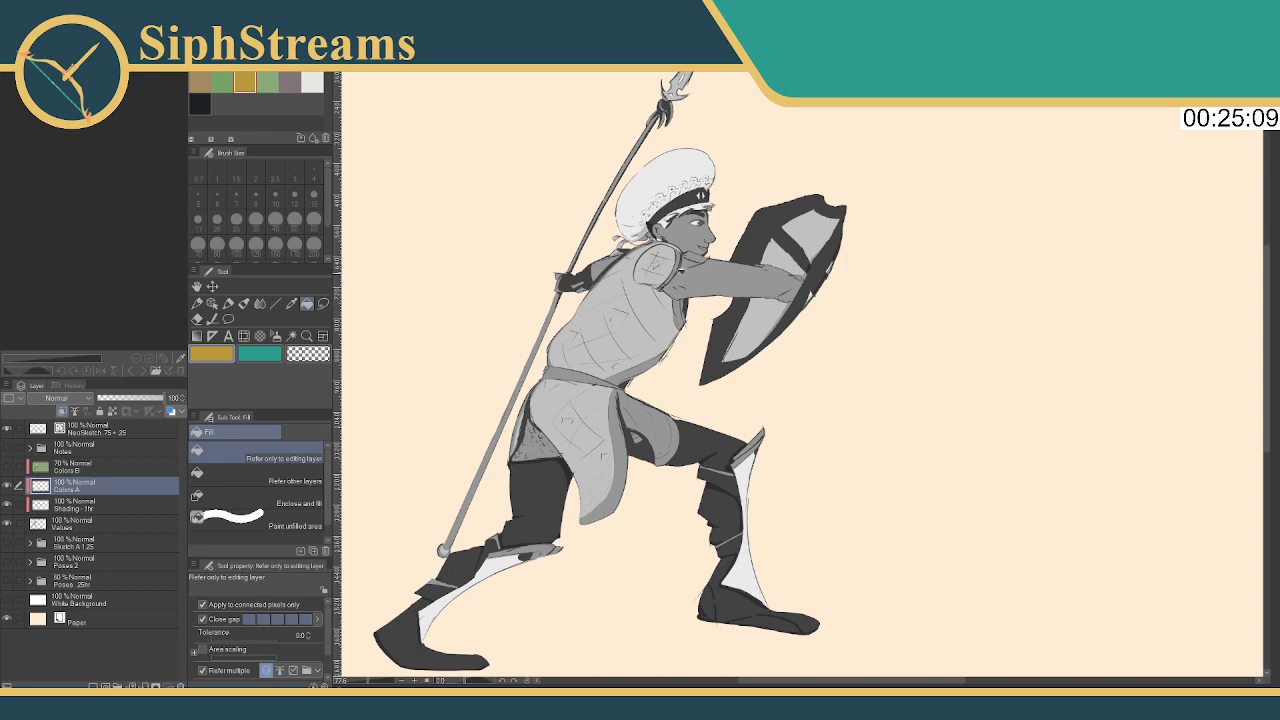
{"action": "left_click", "coordinate": [680, 310]}
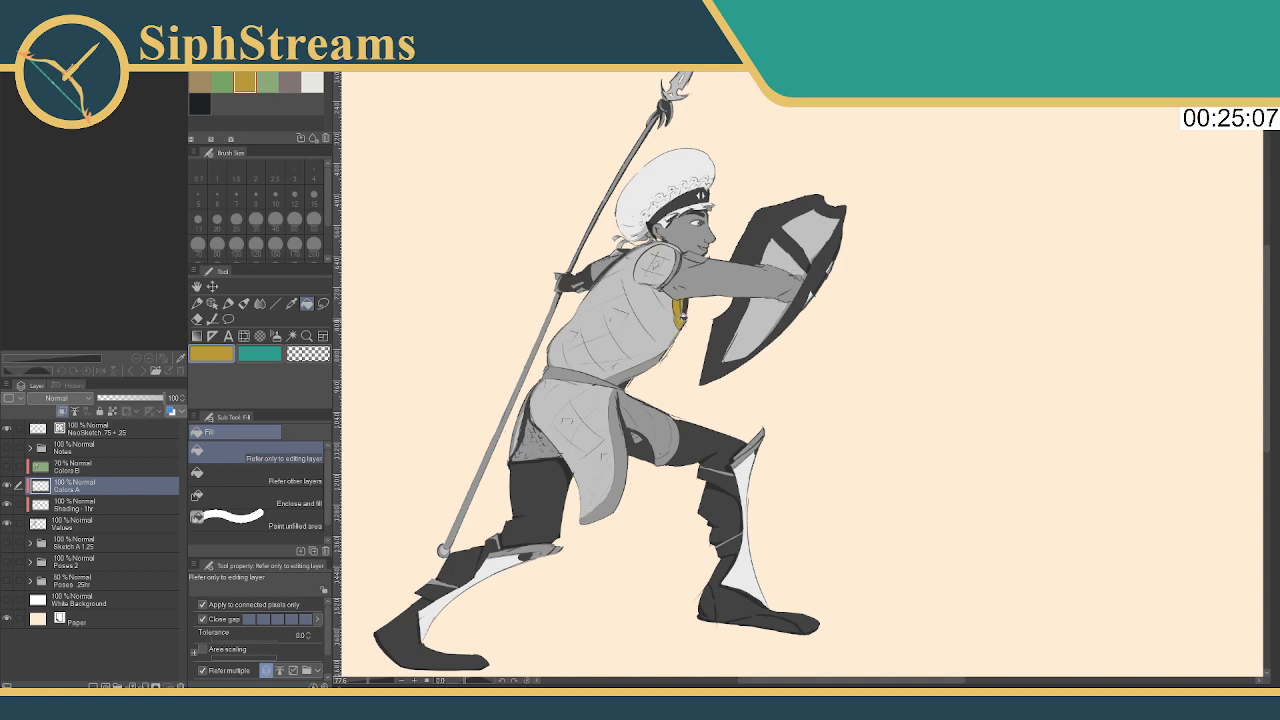
{"action": "left_click", "coordinate": [569, 375]}
{"action": "left_click", "coordinate": [605, 378]}
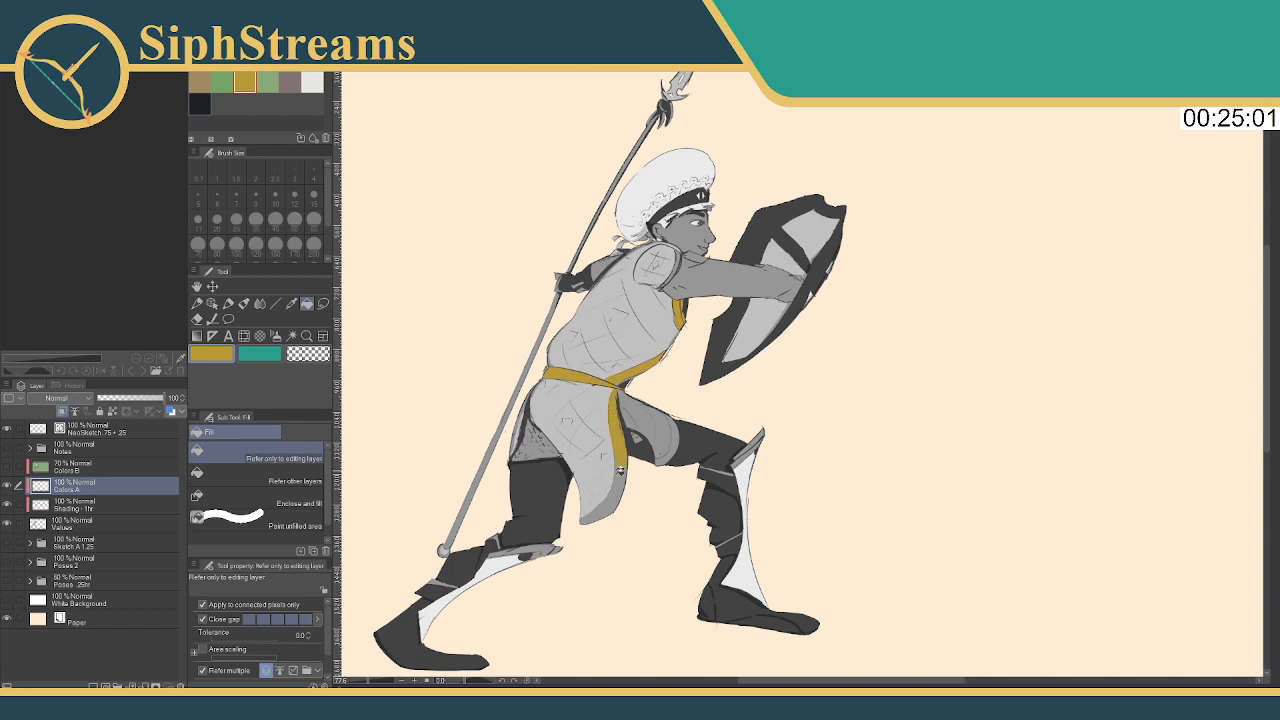
{"action": "left_click", "coordinate": [619, 494]}
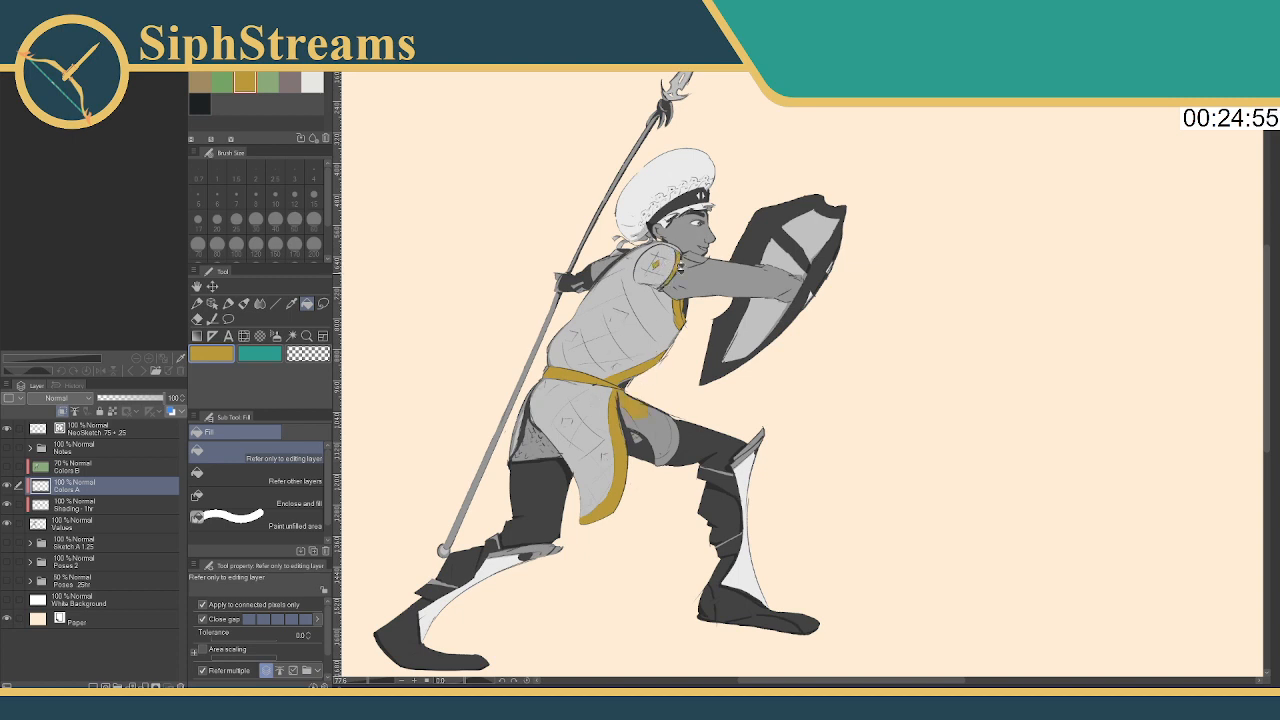
{"action": "left_click", "coordinate": [680, 203]}
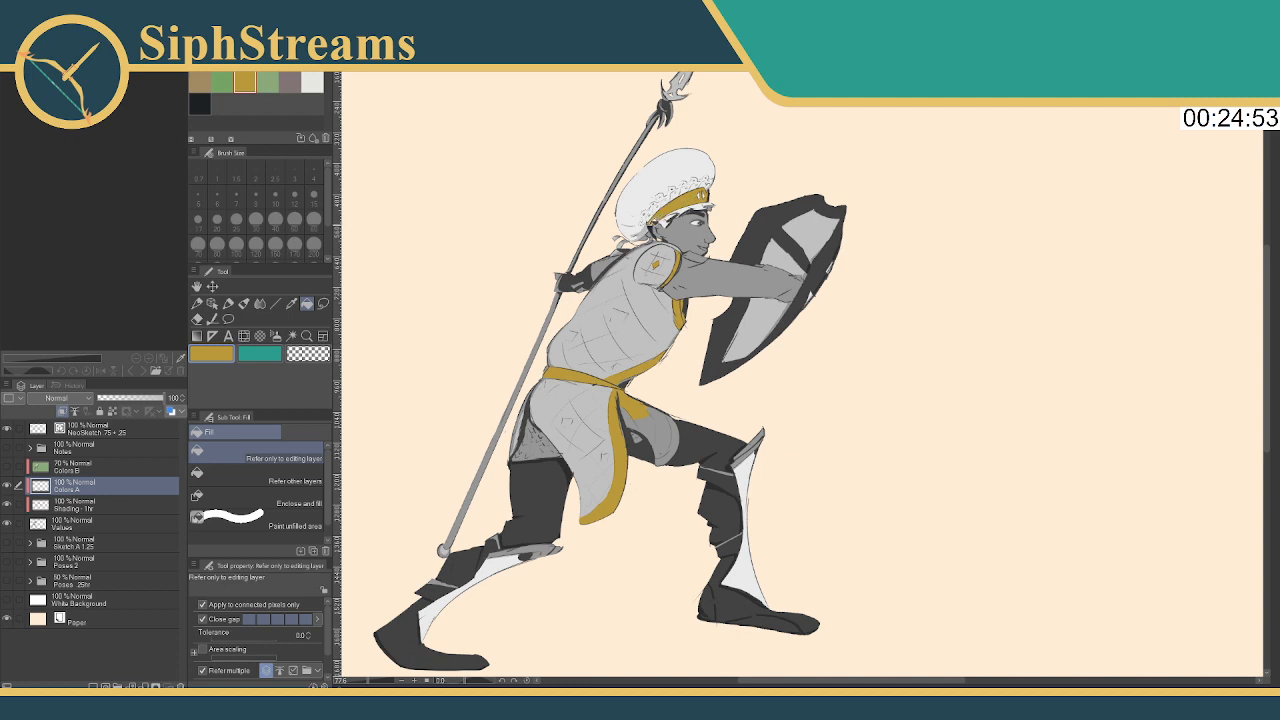
Fill the shield's rim and crossbars with gold
{"action": "left_click", "coordinate": [766, 215]}
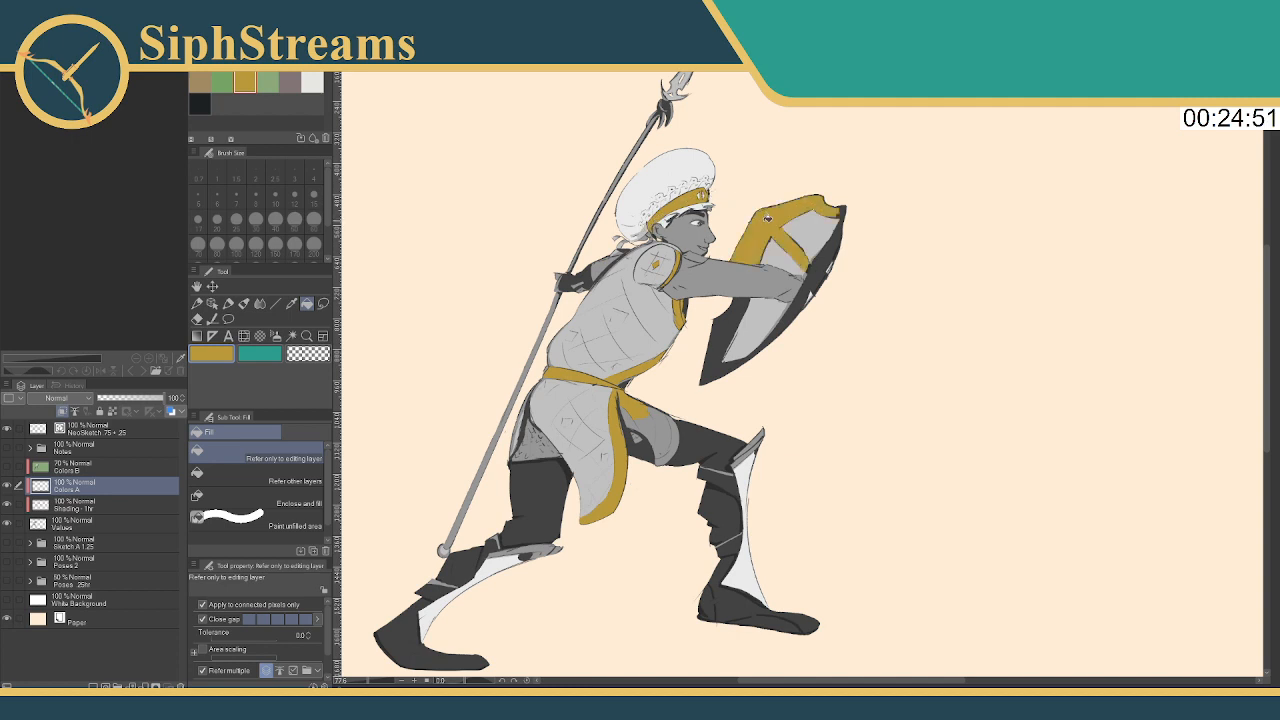
{"action": "left_click", "coordinate": [748, 320]}
{"action": "left_click", "coordinate": [812, 283]}
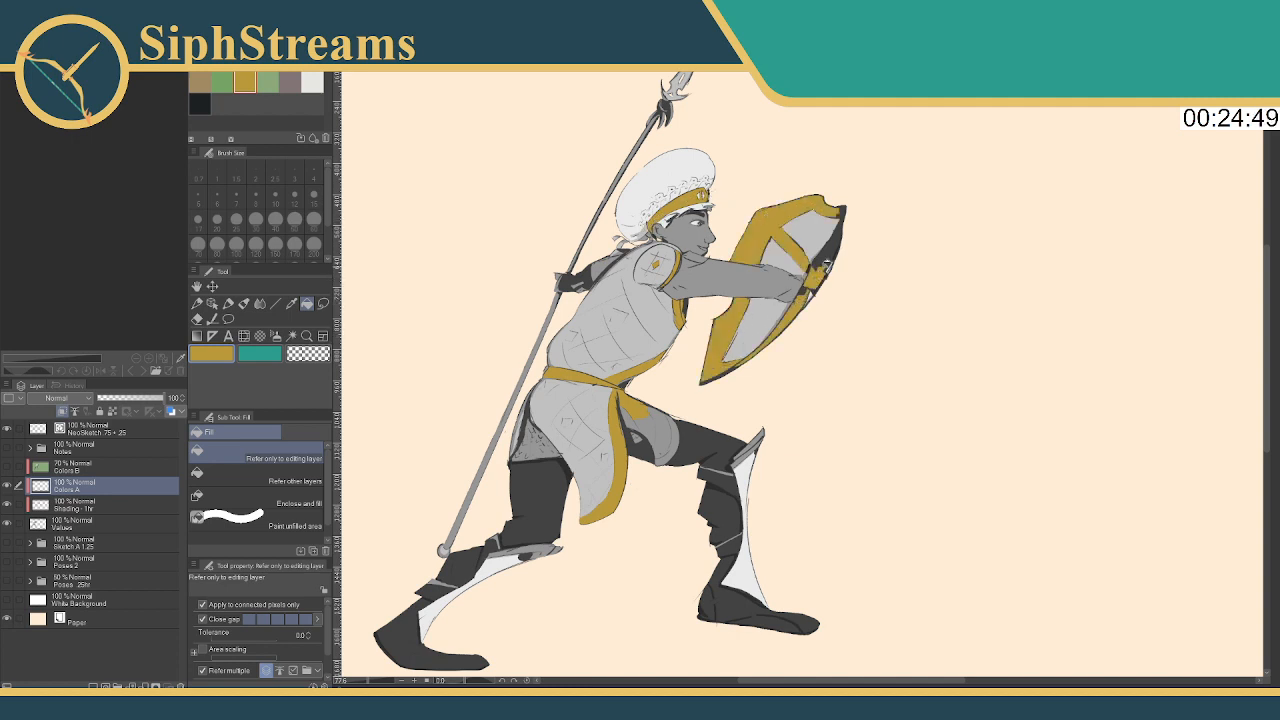
{"action": "left_click", "coordinate": [826, 256]}
{"action": "left_click", "coordinate": [821, 278]}
Fill the shield's inner panels with off-white
{"action": "left_click", "coordinate": [313, 82]}
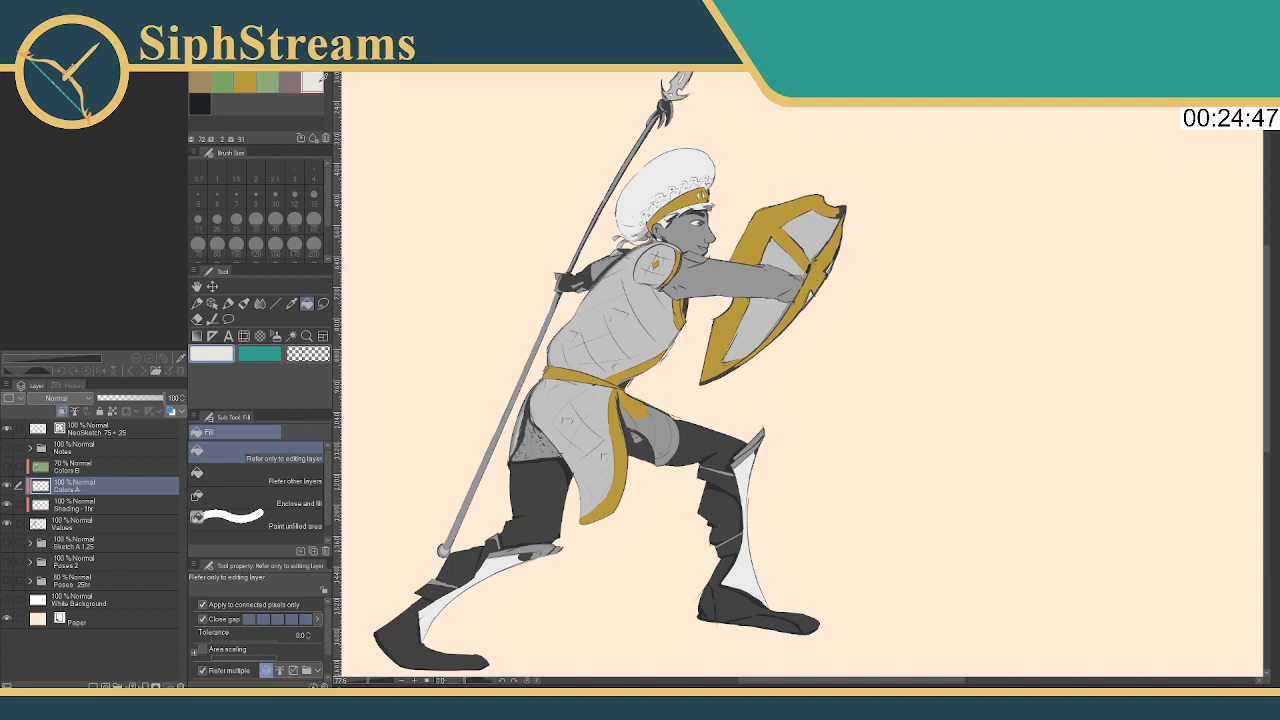
{"action": "left_click", "coordinate": [783, 257]}
{"action": "left_click", "coordinate": [763, 308]}
{"action": "left_click", "coordinate": [817, 235]}
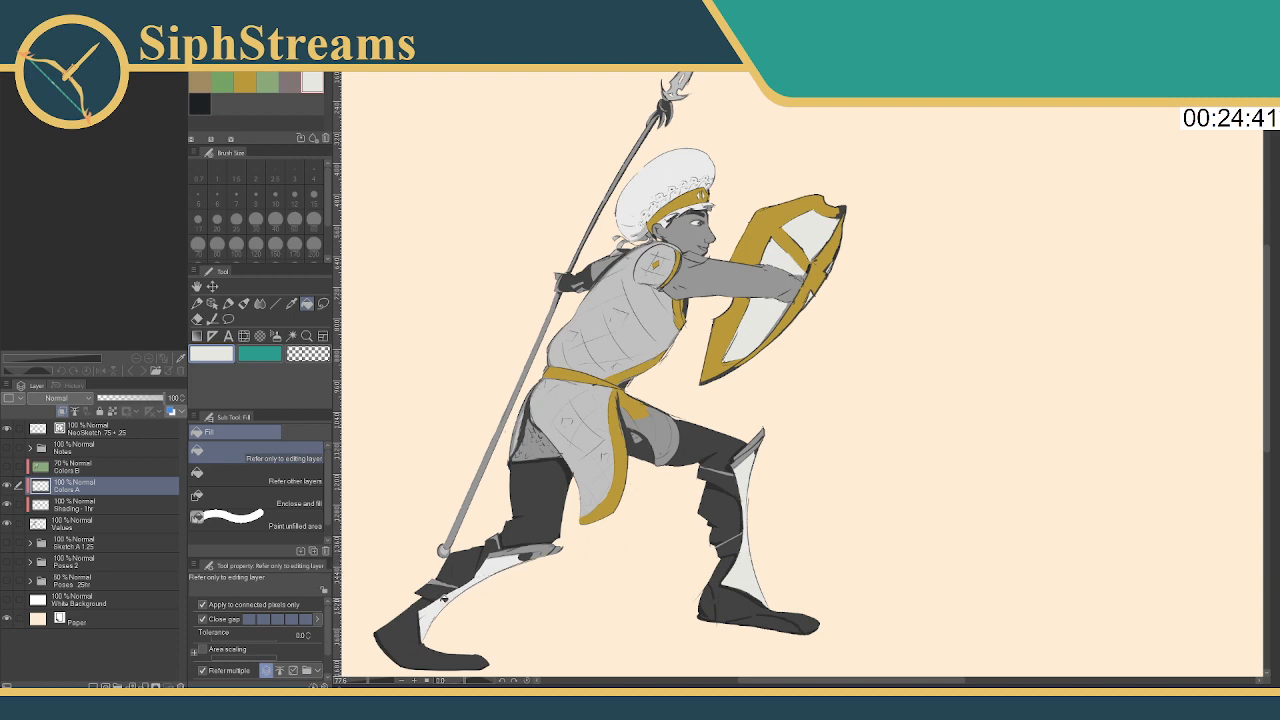
Fill the rear knee guard's emblem with gold, and the knee guards, torso armour and shoulder guard with muted green
{"action": "left_click", "coordinate": [244, 82]}
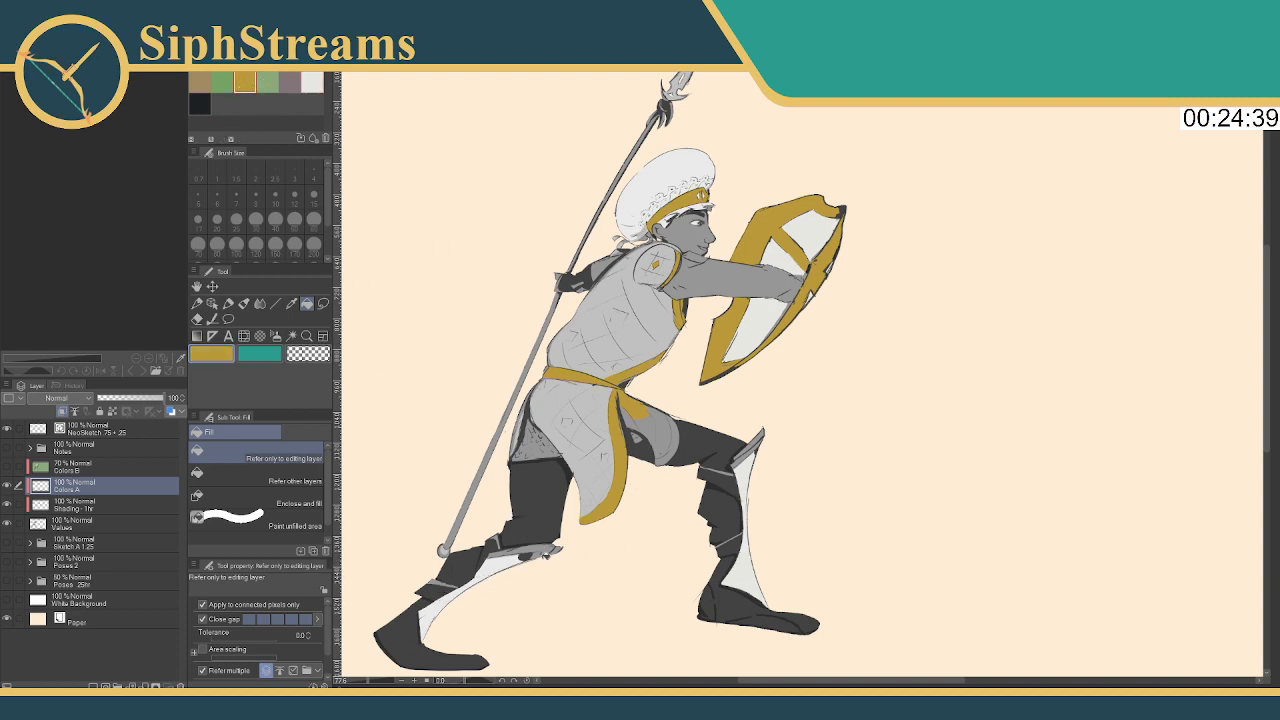
{"action": "left_click", "coordinate": [528, 556]}
{"action": "left_click", "coordinate": [267, 82]}
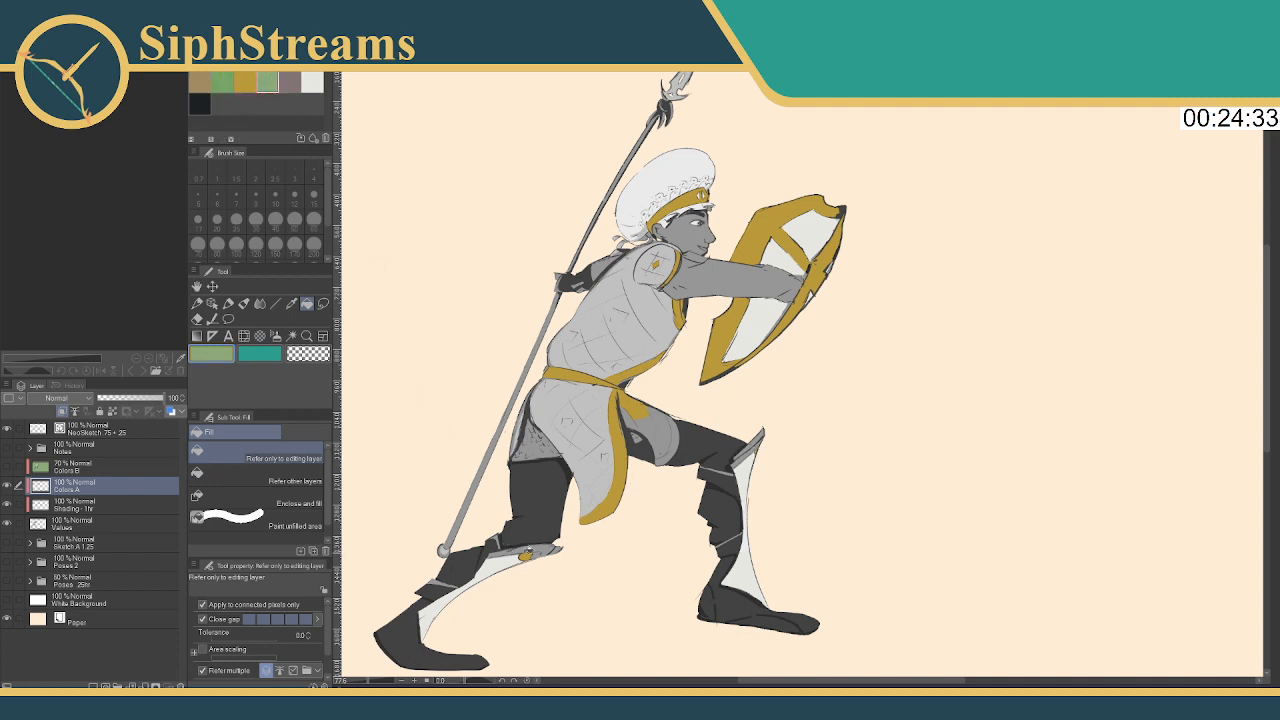
{"action": "left_click", "coordinate": [535, 548]}
{"action": "left_click", "coordinate": [552, 548]}
{"action": "mouse_move", "coordinate": [638, 262]}
{"action": "left_mouse_down"}
{"action": "mouse_move", "coordinate": [562, 345]}
{"action": "mouse_move", "coordinate": [587, 326]}
{"action": "mouse_move", "coordinate": [630, 343]}
{"action": "mouse_move", "coordinate": [655, 327]}
{"action": "mouse_move", "coordinate": [645, 283]}
{"action": "mouse_move", "coordinate": [588, 302]}
{"action": "mouse_move", "coordinate": [585, 316]}
{"action": "mouse_move", "coordinate": [608, 316]}
{"action": "mouse_move", "coordinate": [645, 275]}
{"action": "left_mouse_up"}
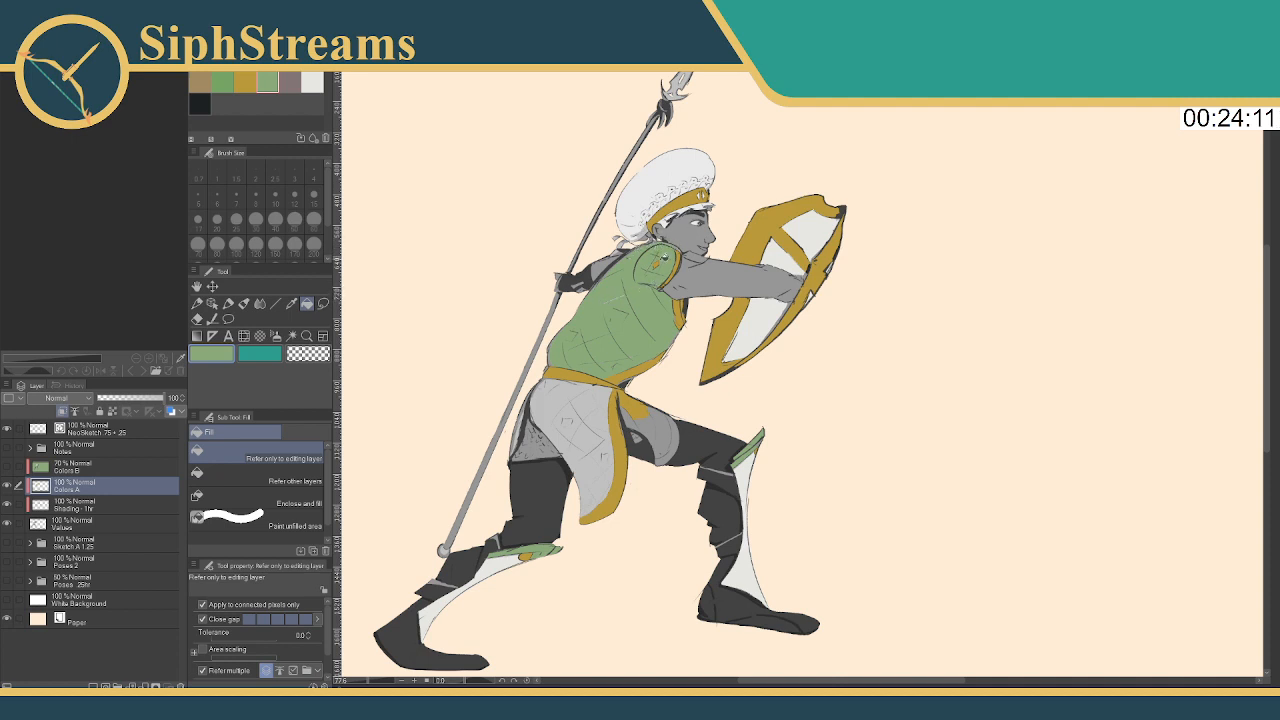
Fill the tunic's skirt panels with muted green and the mail section behind the hip with mauve-grey
{"action": "mouse_move", "coordinate": [556, 388]}
{"action": "left_mouse_down"}
{"action": "mouse_move", "coordinate": [587, 508]}
{"action": "mouse_move", "coordinate": [605, 477]}
{"action": "mouse_move", "coordinate": [601, 427]}
{"action": "mouse_move", "coordinate": [577, 394]}
{"action": "mouse_move", "coordinate": [556, 410]}
{"action": "mouse_move", "coordinate": [575, 416]}
{"action": "mouse_move", "coordinate": [576, 467]}
{"action": "left_mouse_up"}
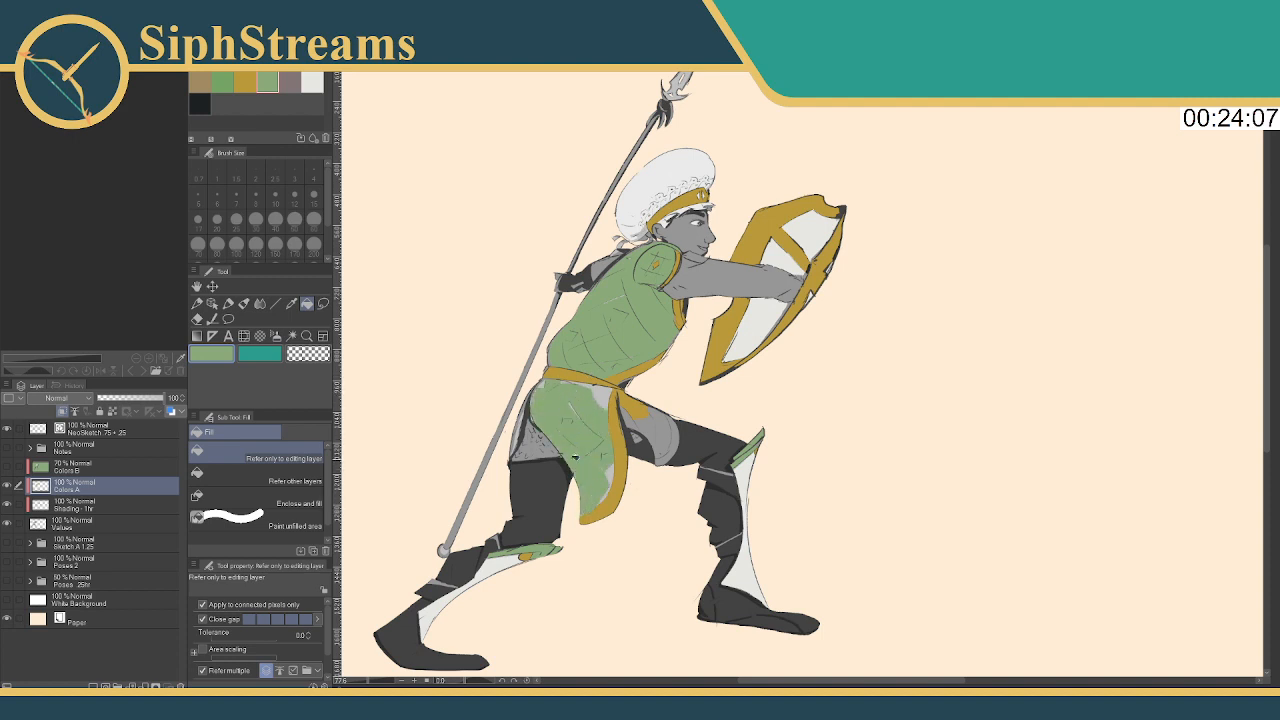
{"action": "left_click_drag", "start_coordinate": [570, 382], "coordinate": [602, 405]}
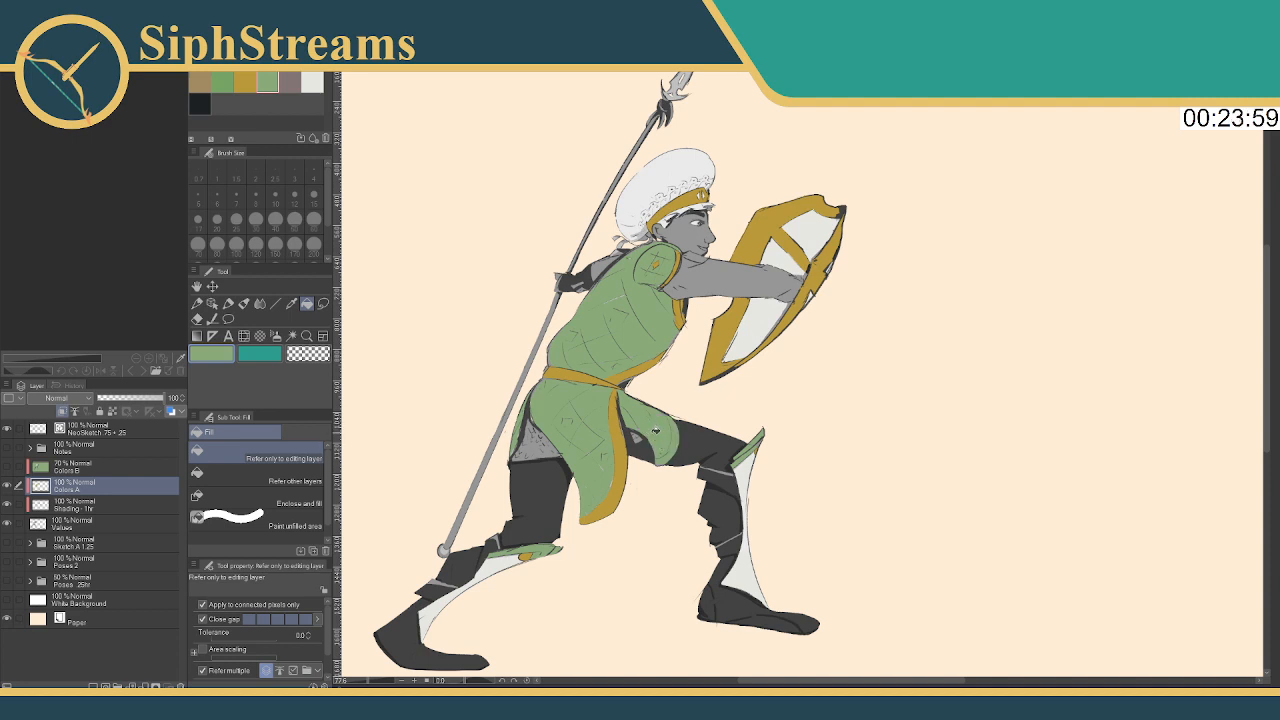
{"action": "left_click", "coordinate": [289, 82]}
{"action": "left_click", "coordinate": [528, 444]}
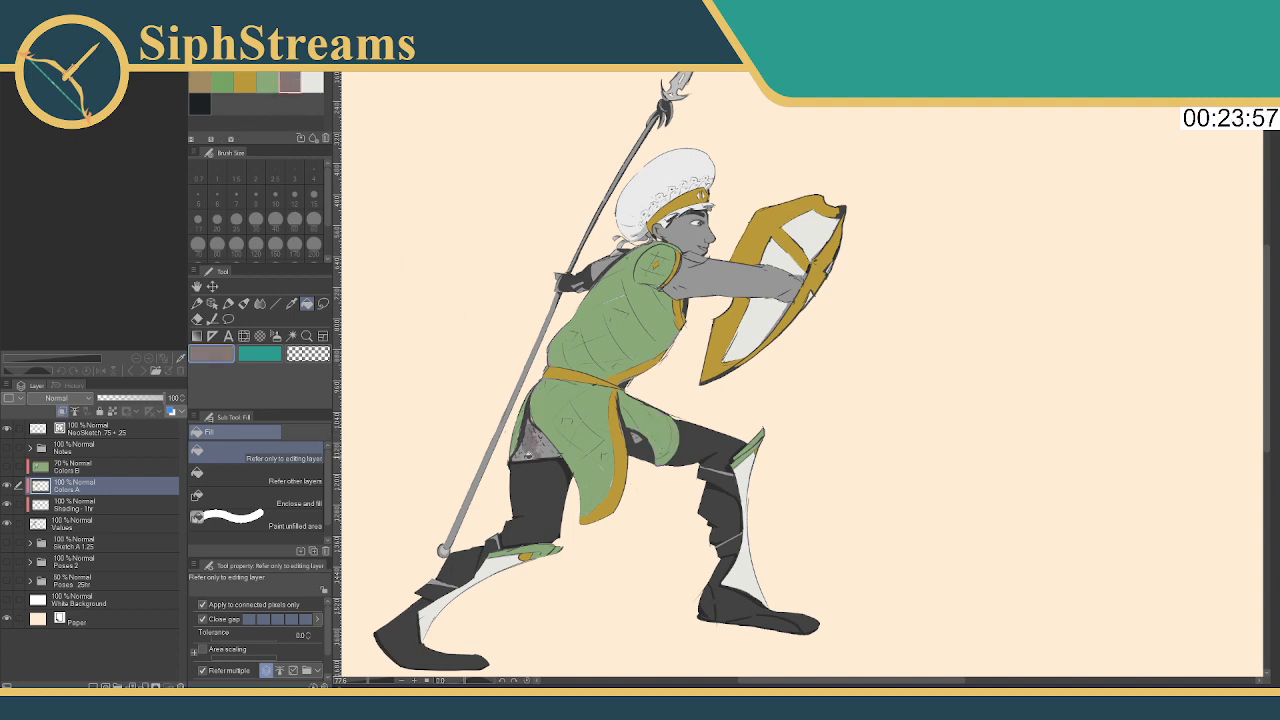
{"action": "left_click", "coordinate": [539, 444]}
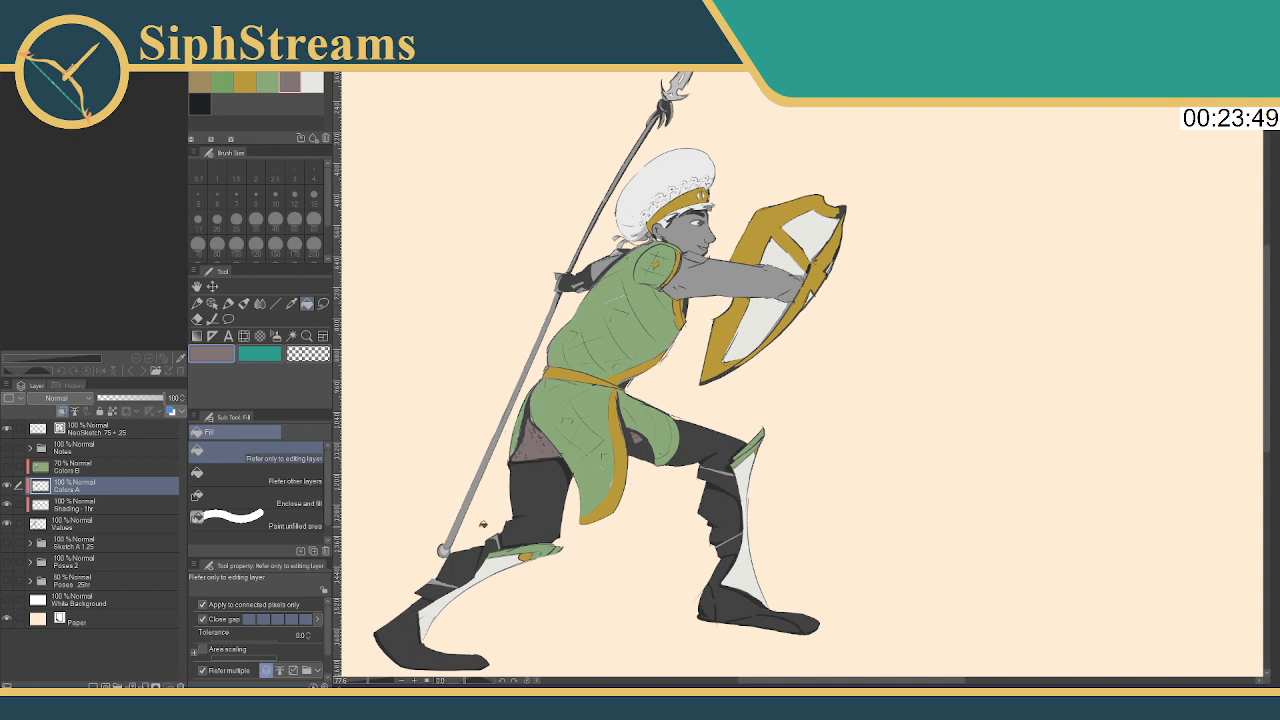
Fill the bands behind the greaves on both legs with mauve-grey
{"action": "left_click", "coordinate": [436, 583]}
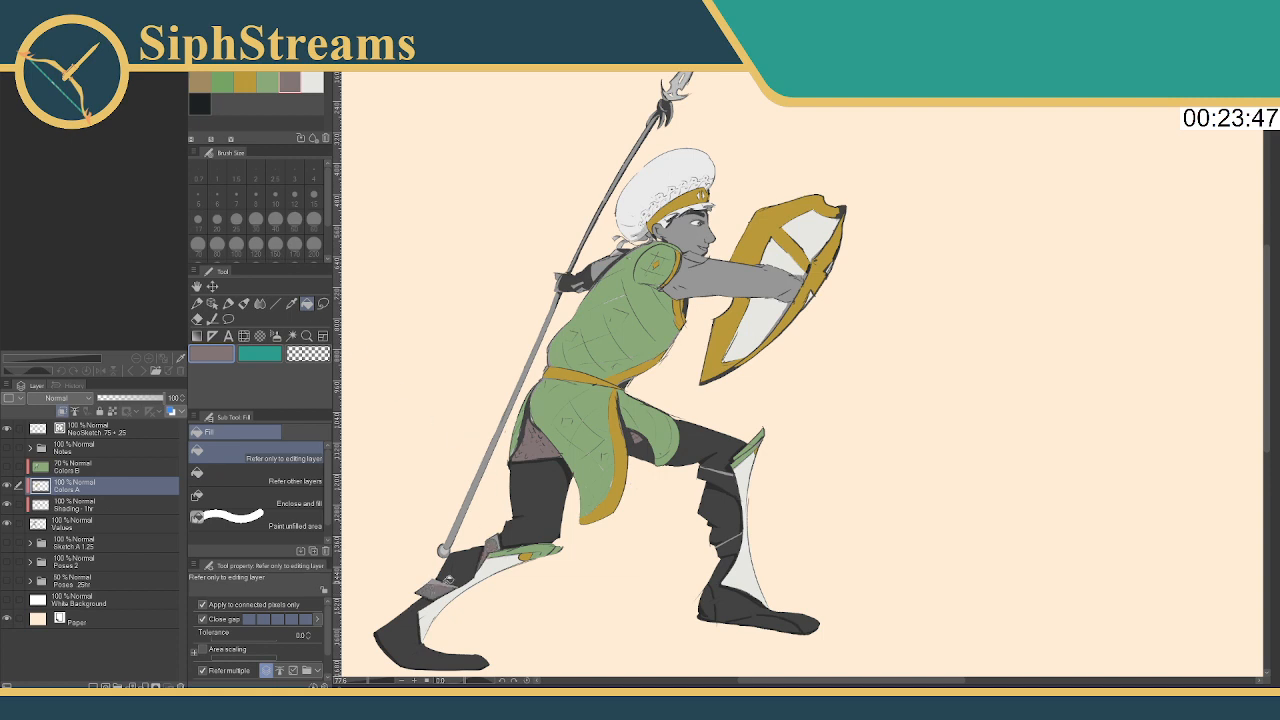
{"action": "left_click", "coordinate": [720, 476]}
{"action": "left_click", "coordinate": [729, 545]}
Fill the hat and the front arm's sleeve with off-white
{"action": "scroll", "coordinate": [630, 306], "scroll_direction": "up", "scroll_amount": 2}
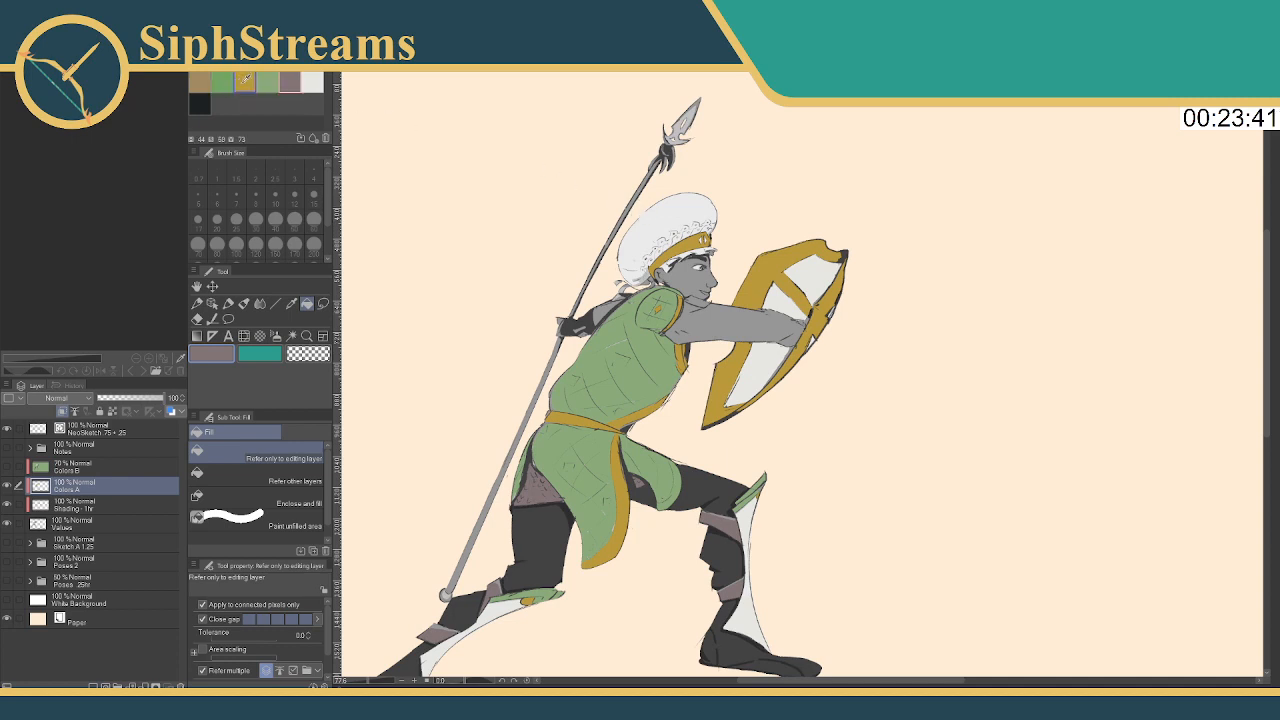
{"action": "left_click", "coordinate": [312, 82]}
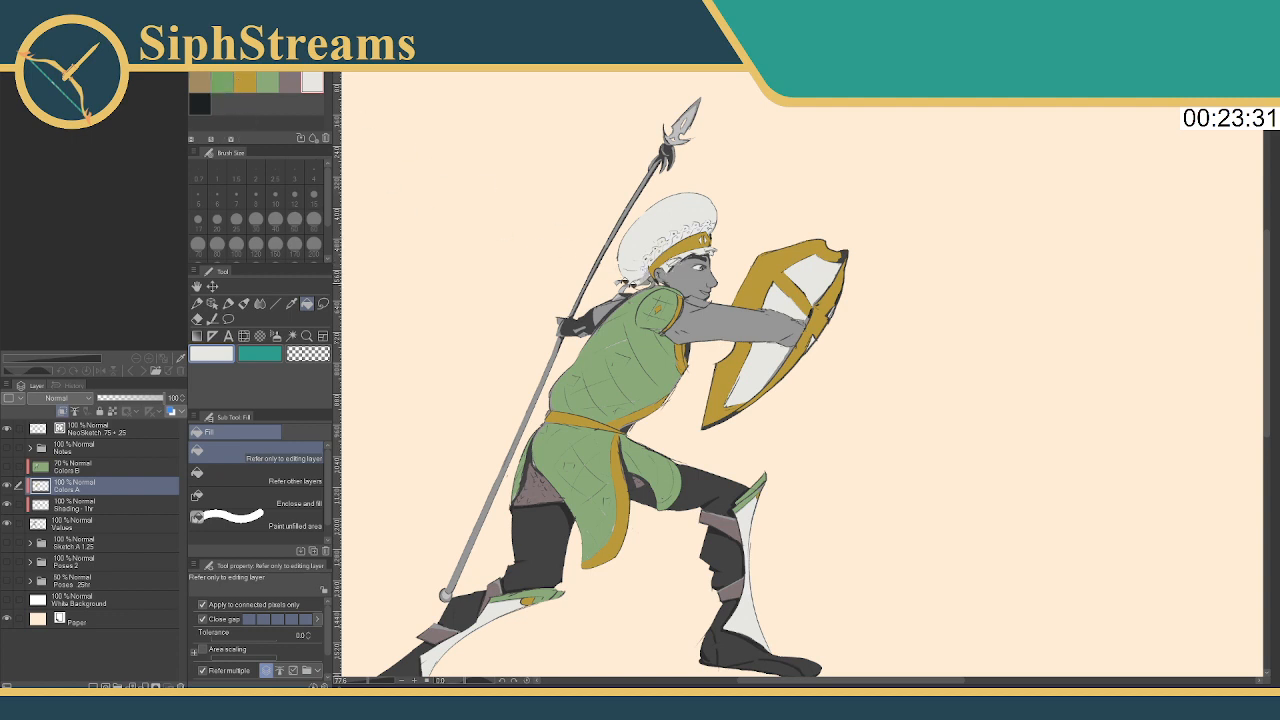
{"action": "left_click", "coordinate": [700, 310]}
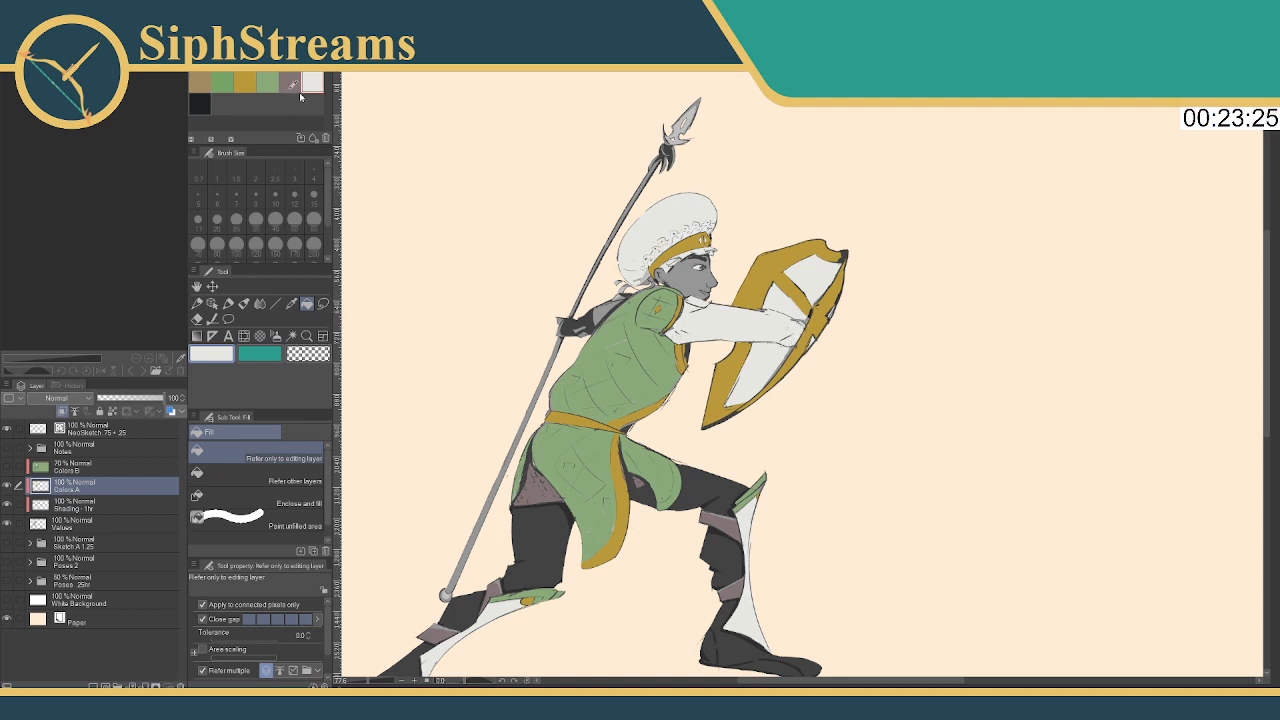
Try a near-black fill on the front arm's sleeve
{"action": "left_click", "coordinate": [199, 104]}
{"action": "left_click", "coordinate": [720, 312]}
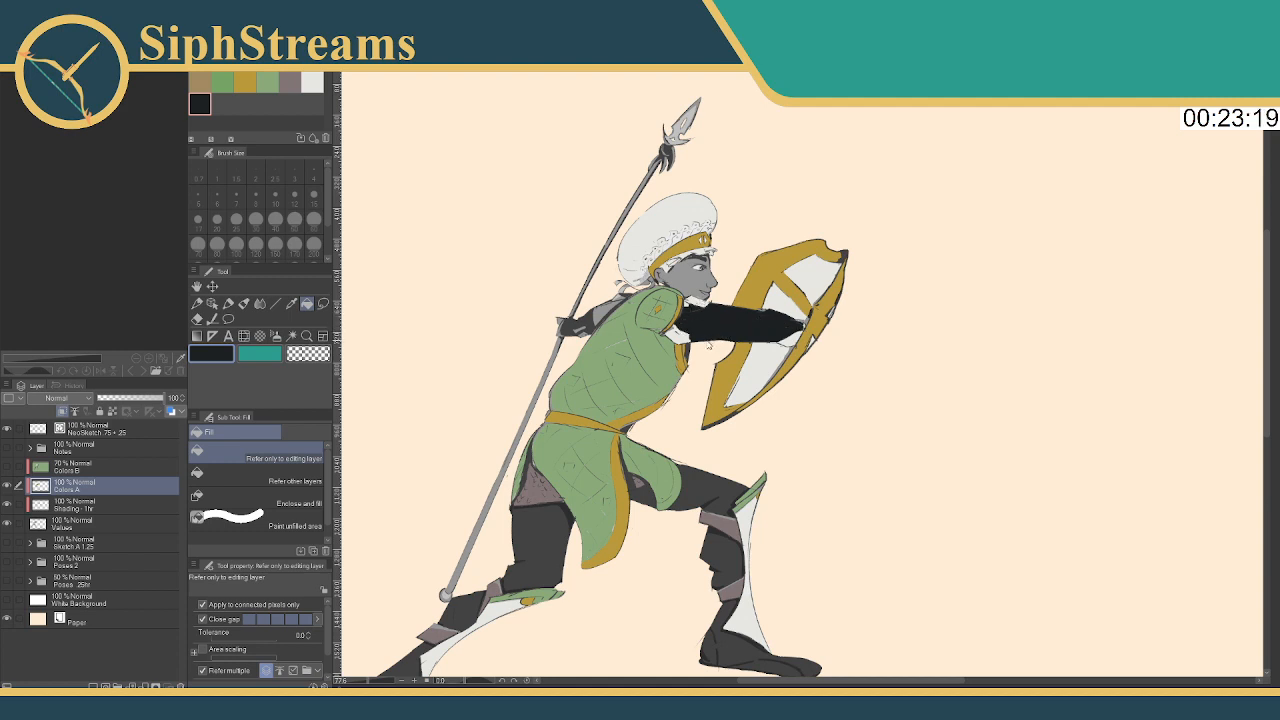
{"action": "key", "text": "ctrl+z"}
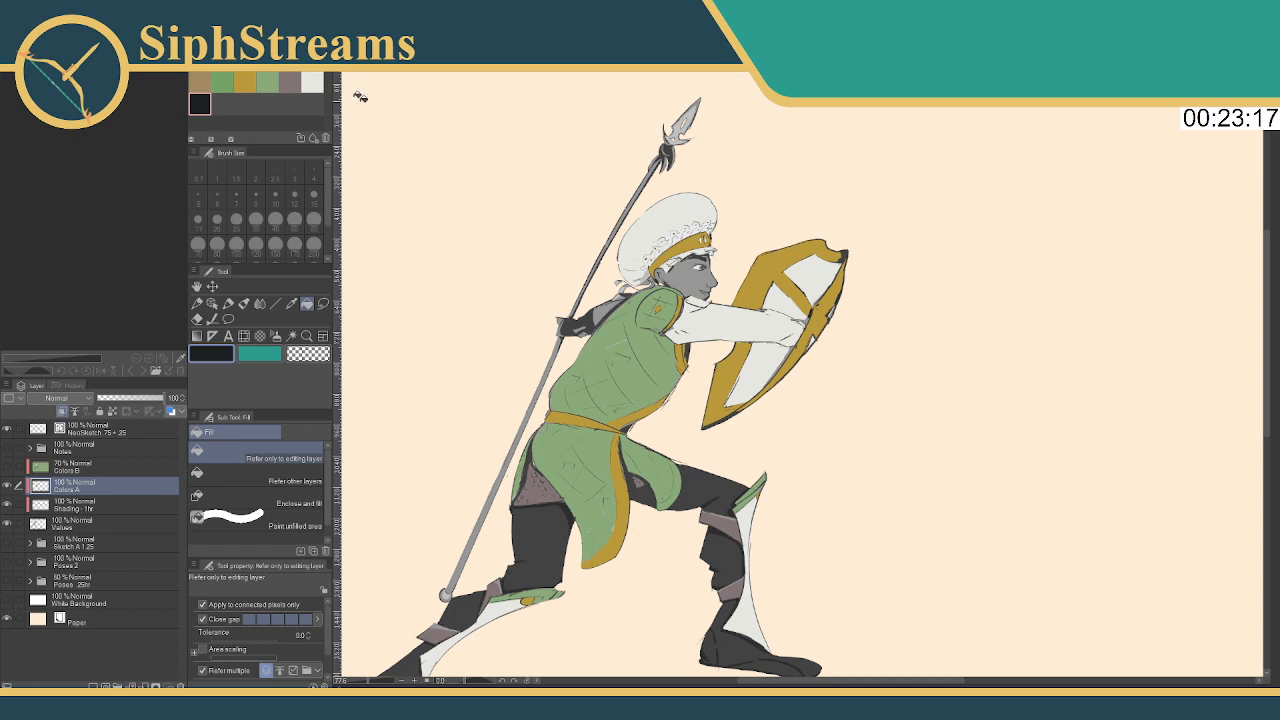
Colour the rear arm with mauve-grey on the upper sleeve, near-black on the forearm and muted green on the cuff
{"action": "left_click", "coordinate": [312, 82]}
{"action": "left_click", "coordinate": [290, 82]}
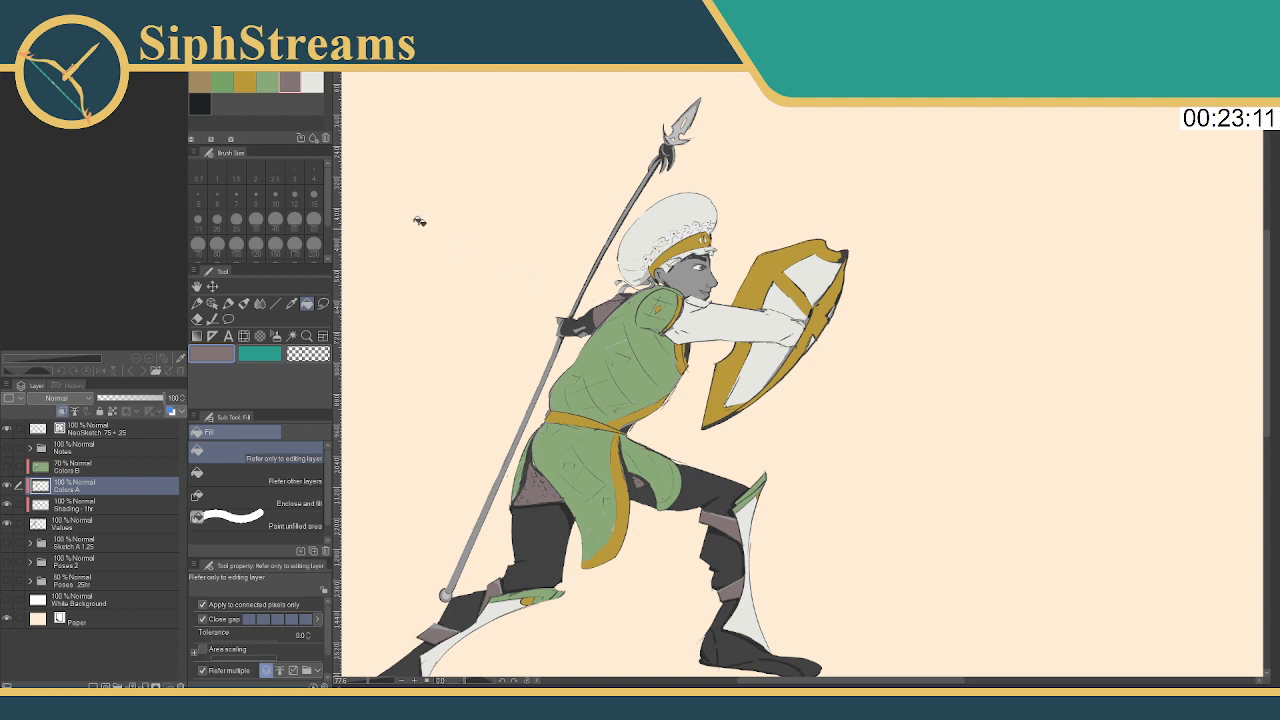
{"action": "left_click", "coordinate": [200, 104]}
{"action": "left_click", "coordinate": [580, 325]}
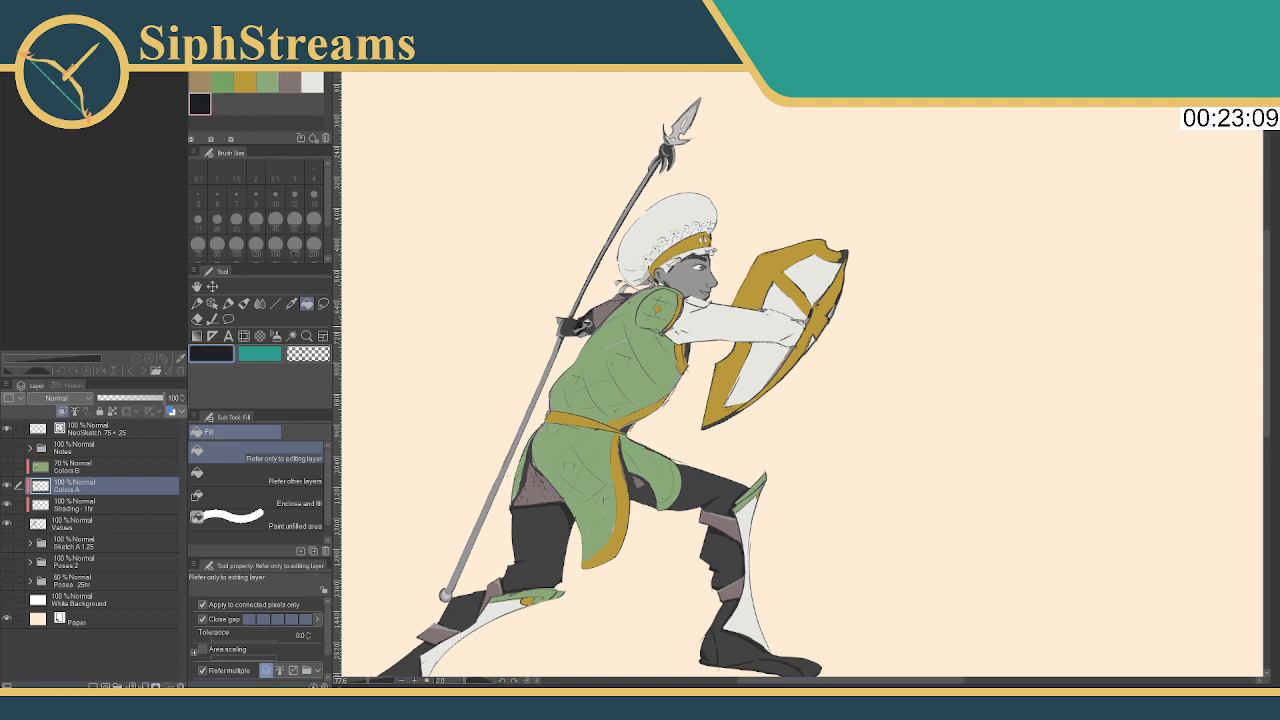
{"action": "left_click", "coordinate": [583, 326]}
{"action": "left_click", "coordinate": [570, 326]}
{"action": "left_click", "coordinate": [585, 332]}
{"action": "left_click", "coordinate": [270, 82]}
{"action": "left_click", "coordinate": [574, 322]}
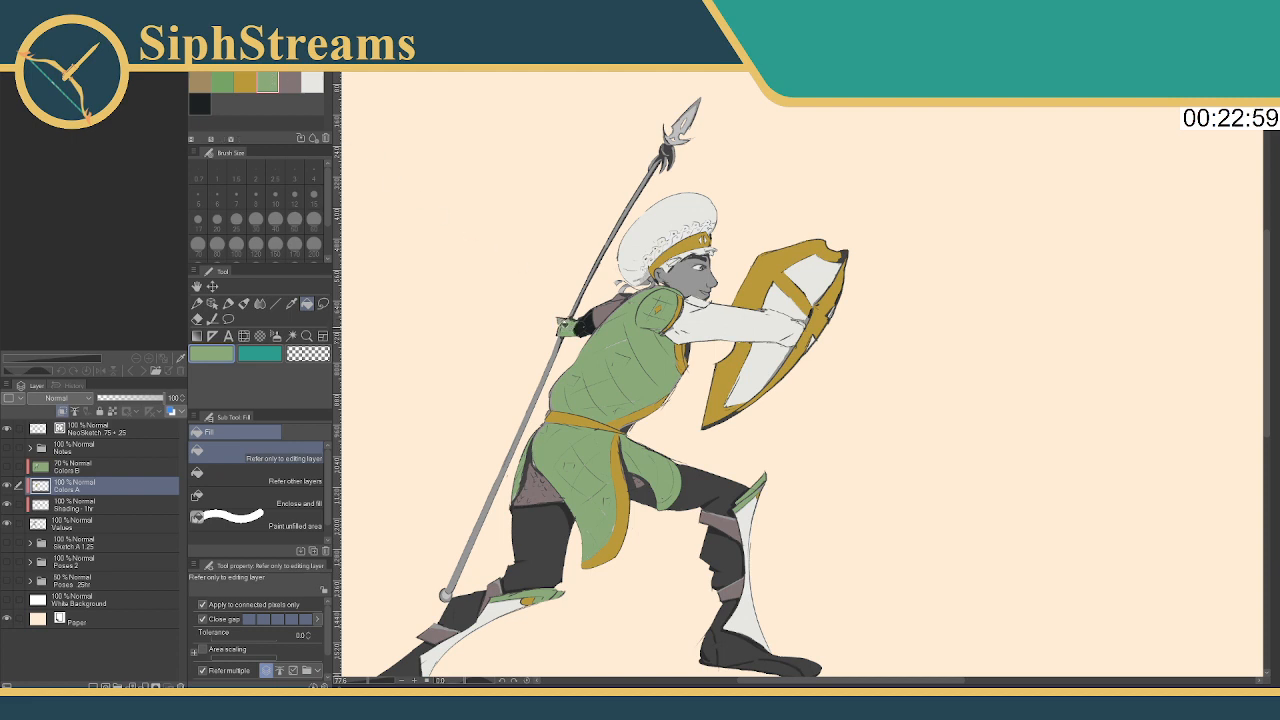
Try a mauve-grey fill on the spearhead
{"action": "scroll", "coordinate": [560, 318], "scroll_direction": "up", "scroll_amount": 2}
{"action": "left_click", "coordinate": [311, 82]}
{"action": "left_click", "coordinate": [289, 82]}
{"action": "left_click", "coordinate": [687, 180]}
{"action": "left_click", "coordinate": [695, 169]}
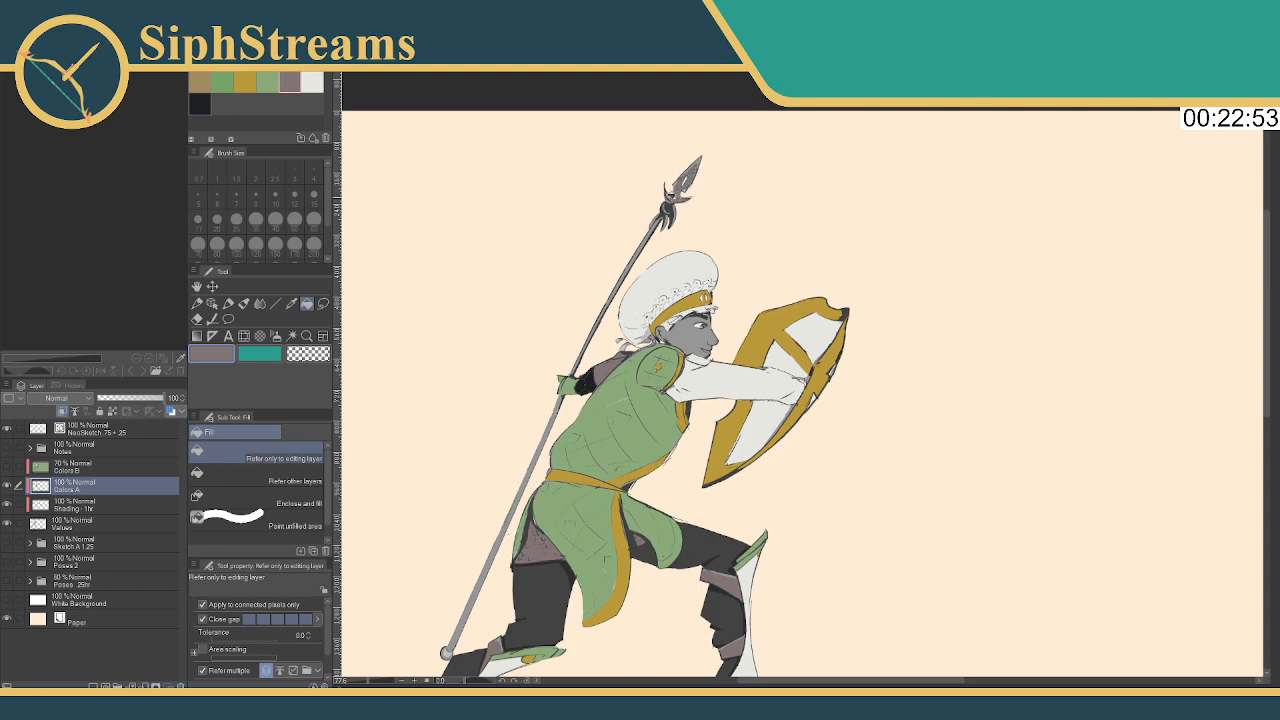
Fill the spearhead with off-white
{"action": "left_click", "coordinate": [311, 82]}
{"action": "left_click", "coordinate": [694, 170]}
{"action": "left_click", "coordinate": [689, 180]}
{"action": "left_click", "coordinate": [680, 190]}
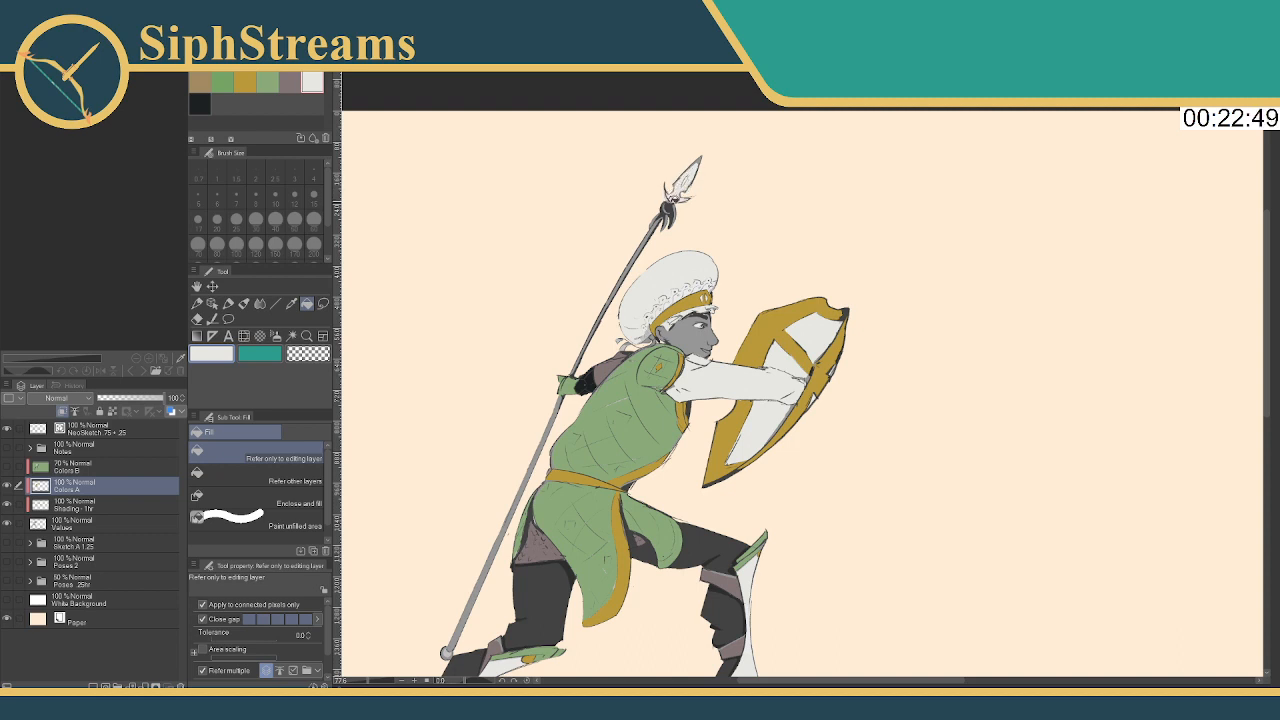
Fill the binding and tassel below the spearhead with gold
{"action": "left_click", "coordinate": [245, 80]}
{"action": "left_click", "coordinate": [670, 208]}
{"action": "left_click", "coordinate": [660, 215]}
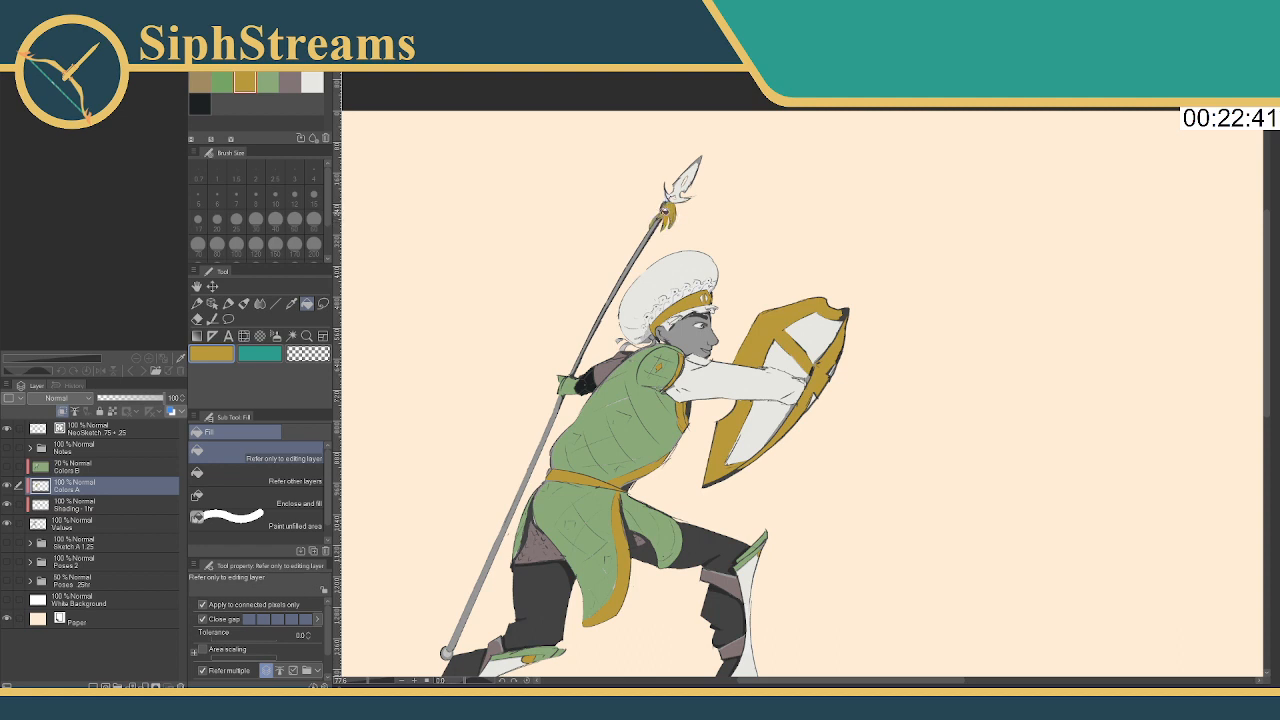
Move the Shading layer above Colors B and fill the face and spear shaft with tan brown on it
{"action": "mouse_move", "coordinate": [100, 503]}
{"action": "left_mouse_down"}
{"action": "mouse_move", "coordinate": [77, 511]}
{"action": "mouse_move", "coordinate": [99, 470]}
{"action": "left_mouse_up"}
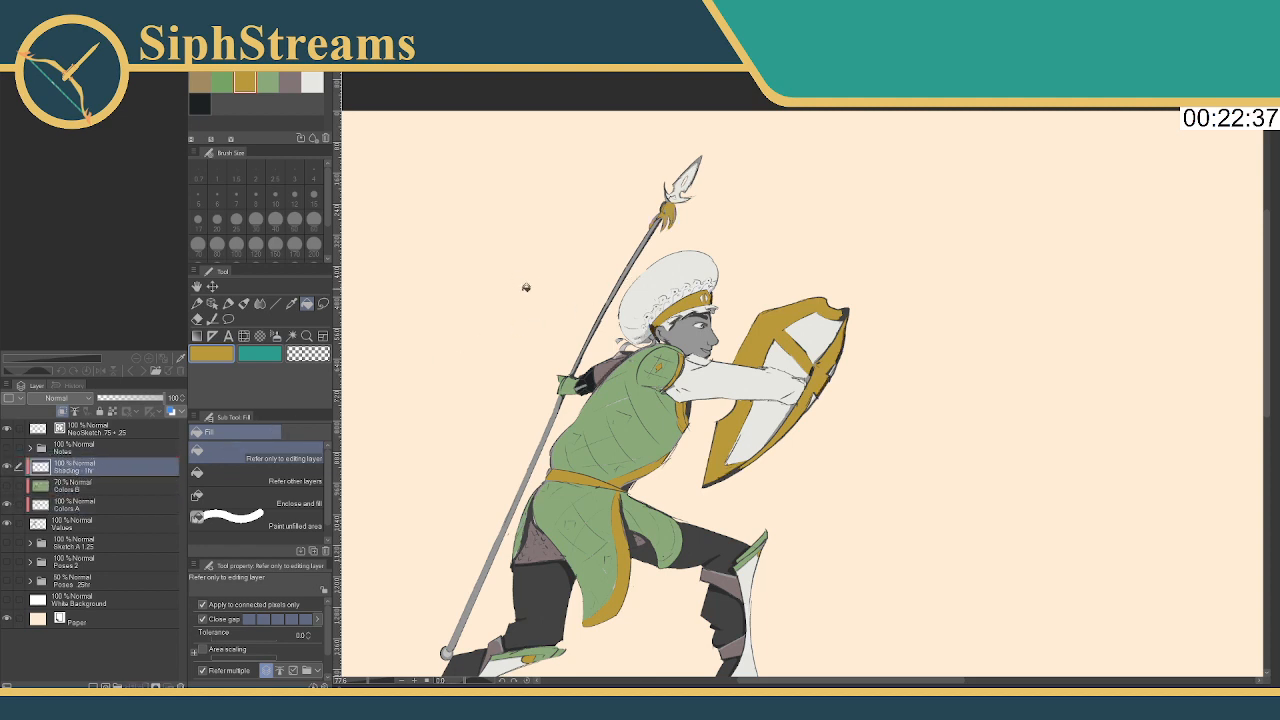
{"action": "left_click", "coordinate": [288, 84]}
{"action": "left_click", "coordinate": [200, 82]}
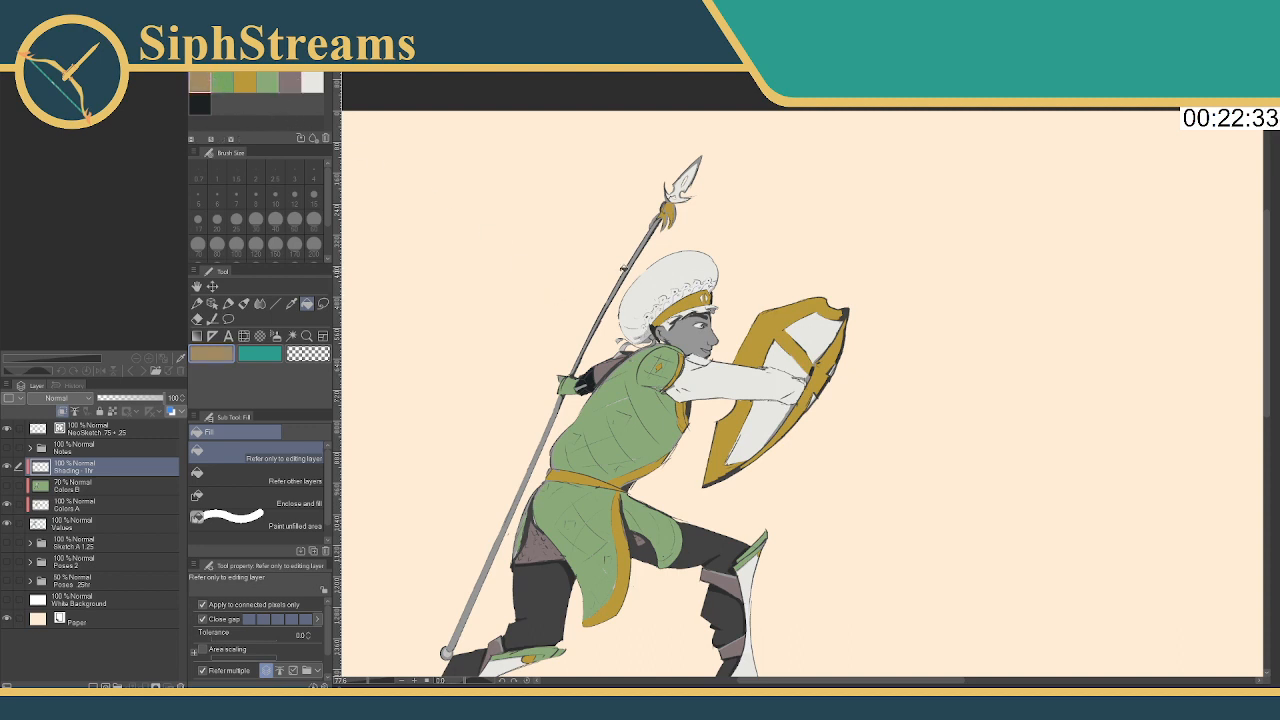
{"action": "left_click", "coordinate": [696, 338]}
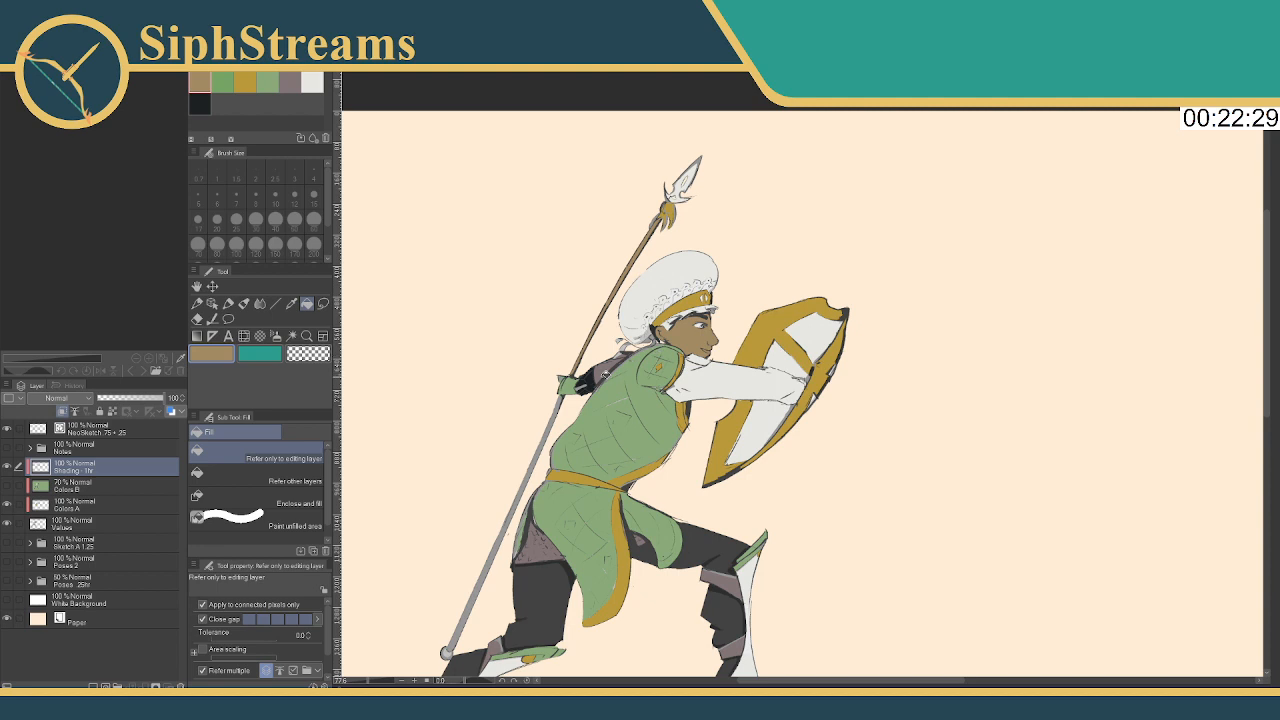
{"action": "scroll", "coordinate": [572, 414], "scroll_direction": "down", "scroll_amount": 3}
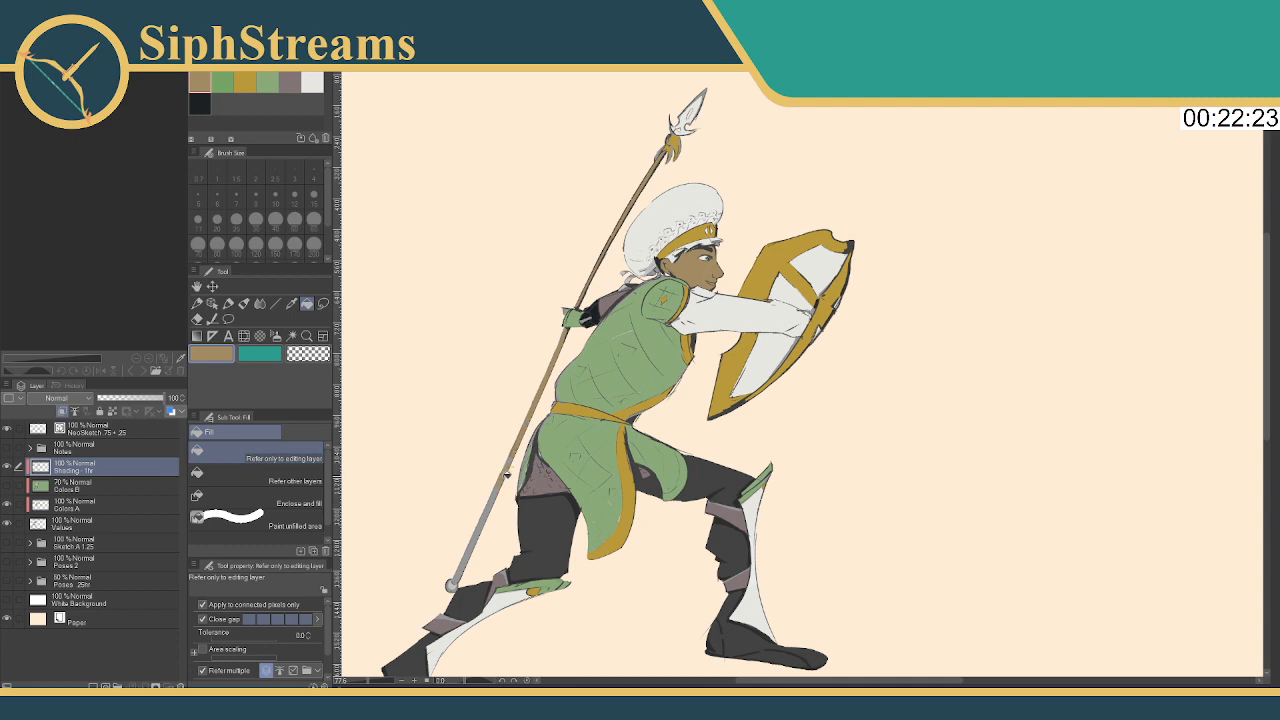
Fill the spear's butt knob with mauve-grey and recolour the whole shaft near-black
{"action": "left_click", "coordinate": [244, 82]}
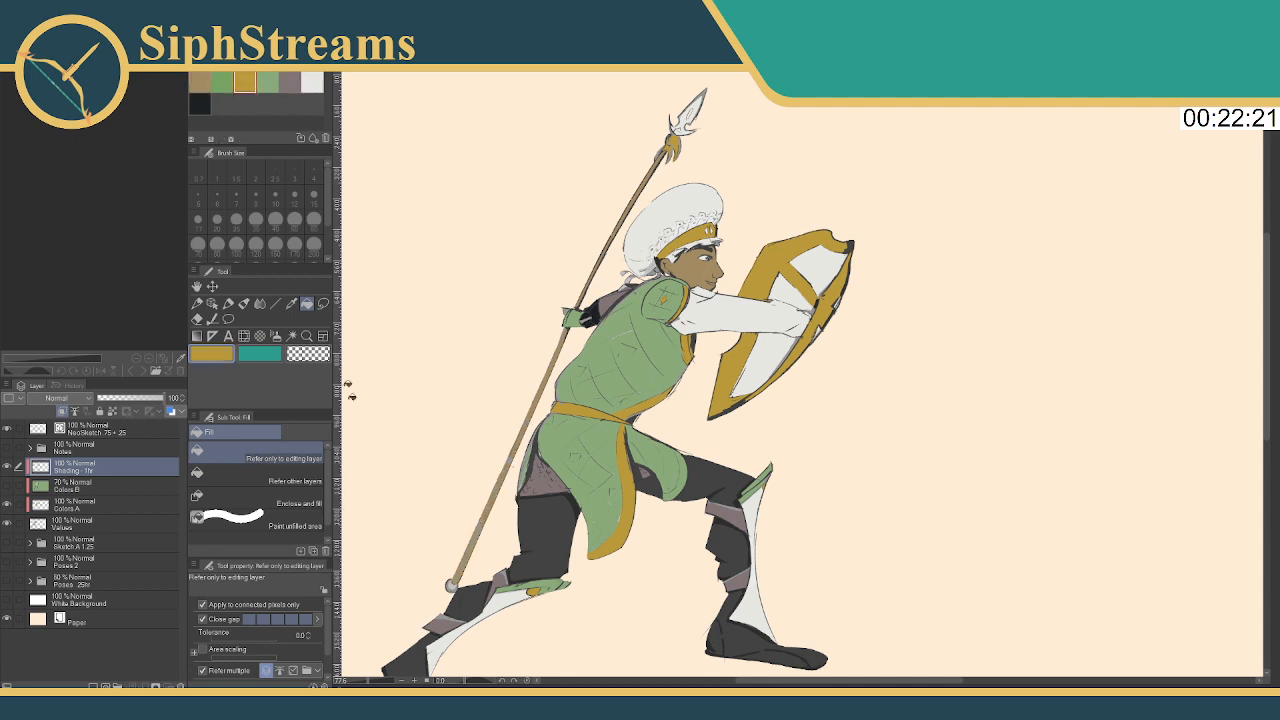
{"action": "left_click", "coordinate": [289, 82]}
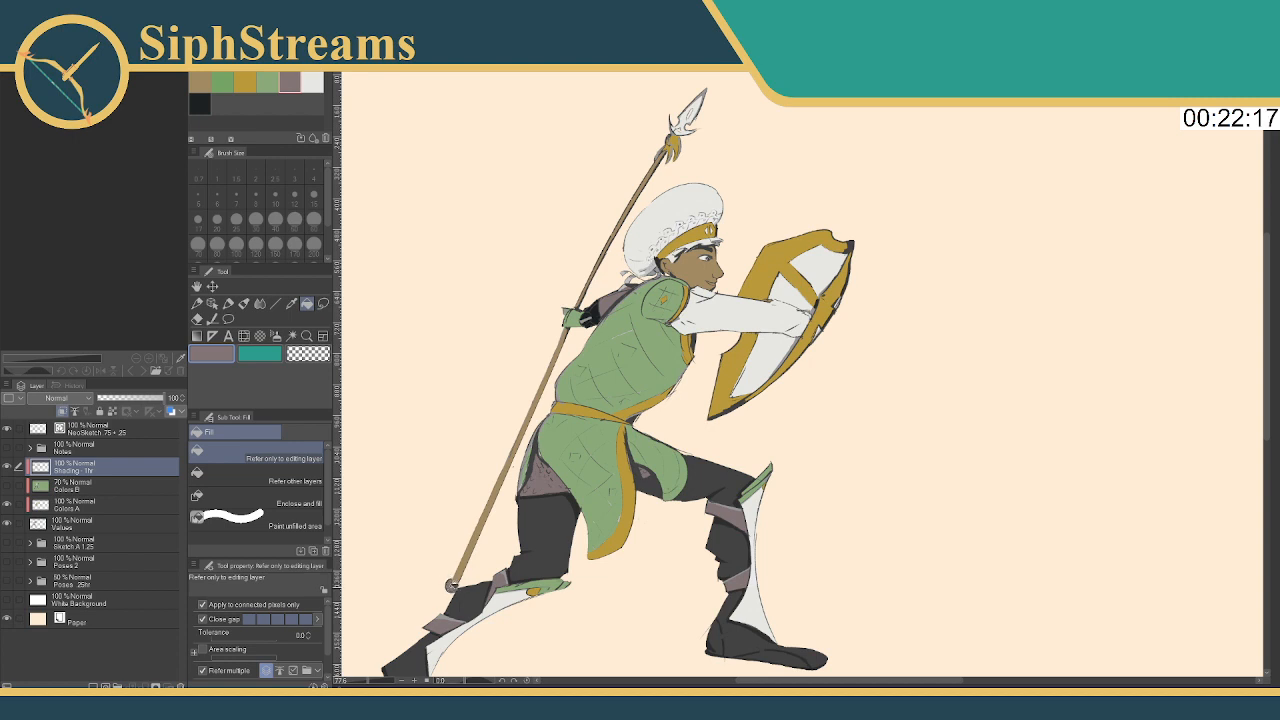
{"action": "left_click", "coordinate": [199, 104]}
{"action": "left_click", "coordinate": [531, 405]}
{"action": "left_click", "coordinate": [500, 476]}
{"action": "left_click", "coordinate": [496, 492]}
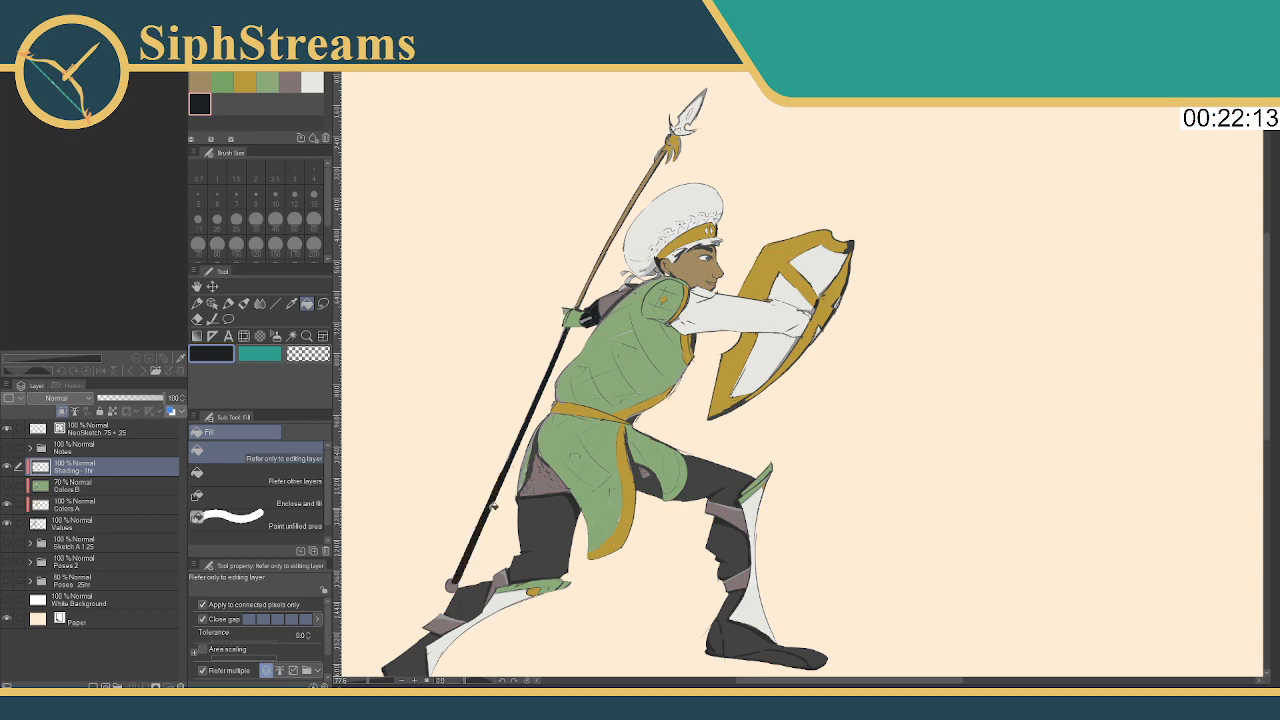
{"action": "left_click", "coordinate": [603, 262]}
{"action": "mouse_move", "coordinate": [700, 403]}
{"action": "left_mouse_down"}
{"action": "mouse_move", "coordinate": [682, 345]}
{"action": "mouse_move", "coordinate": [697, 340]}
{"action": "mouse_move", "coordinate": [689, 405]}
{"action": "left_mouse_up"}
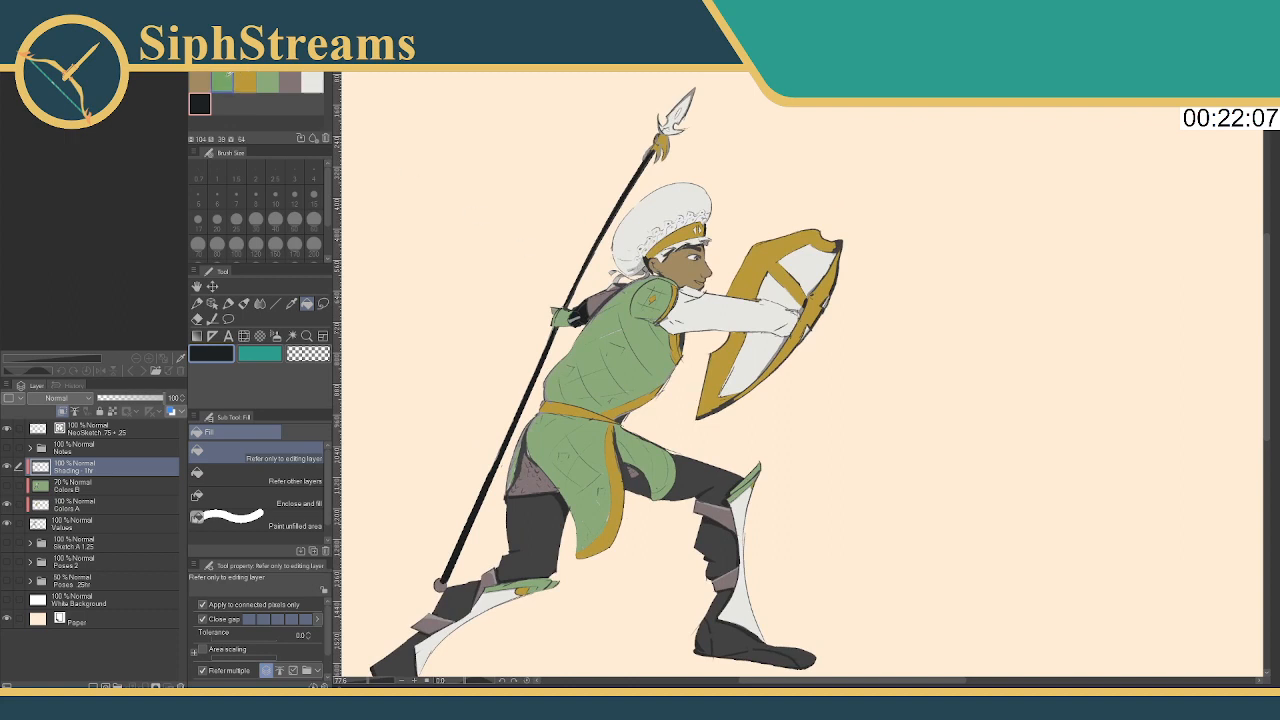
Fill the scalloped ruffle above the hat band with muted green
{"action": "left_click", "coordinate": [267, 82]}
{"action": "left_click", "coordinate": [650, 238]}
{"action": "left_click", "coordinate": [678, 224]}
{"action": "left_click", "coordinate": [683, 221]}
{"action": "left_click", "coordinate": [697, 216]}
{"action": "left_click", "coordinate": [703, 217]}
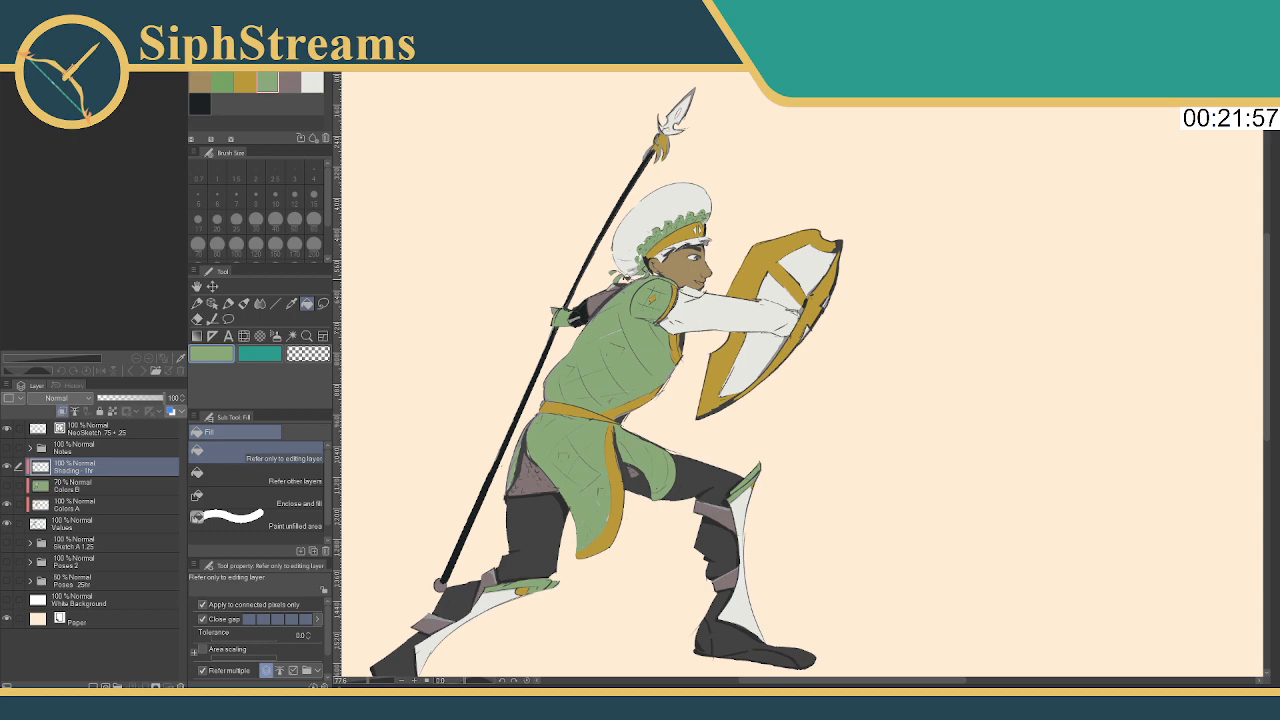
Toggle the visibility of Colors A and Colors B to compare the palettes and check which layer holds the latest fills
{"action": "scroll", "coordinate": [685, 267], "scroll_direction": "down", "scroll_amount": 2}
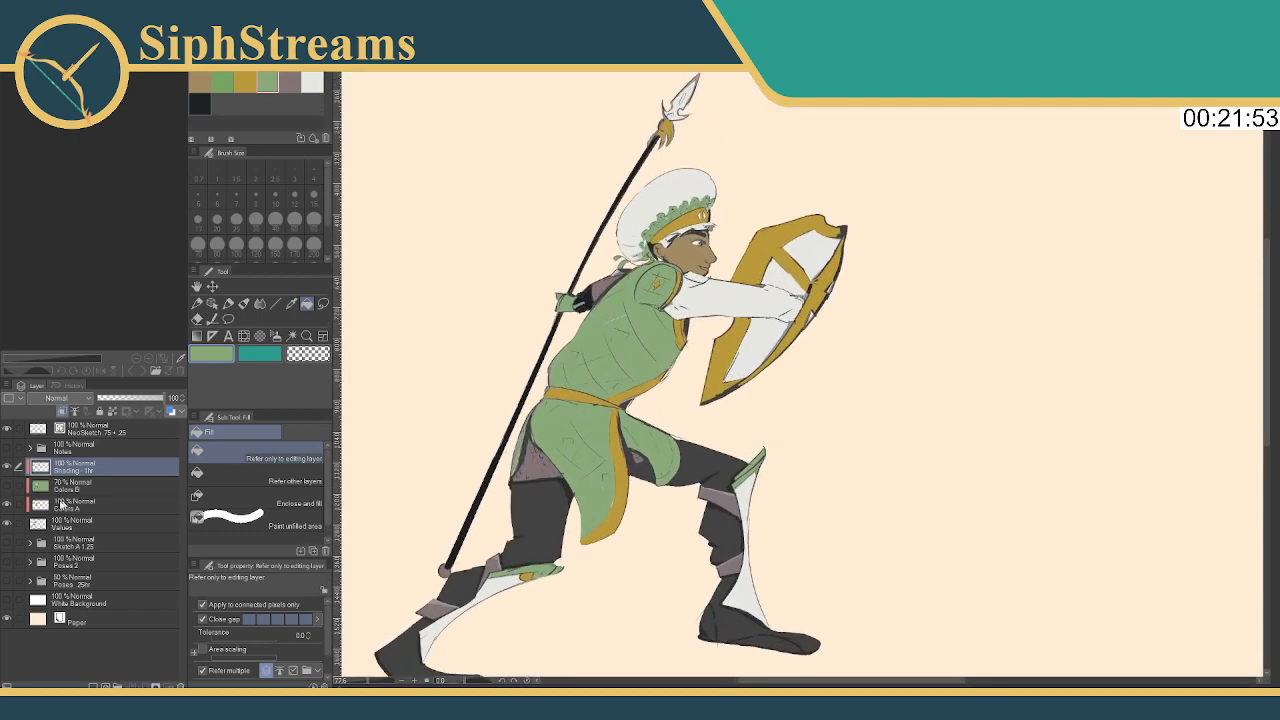
{"action": "left_click", "coordinate": [7, 486]}
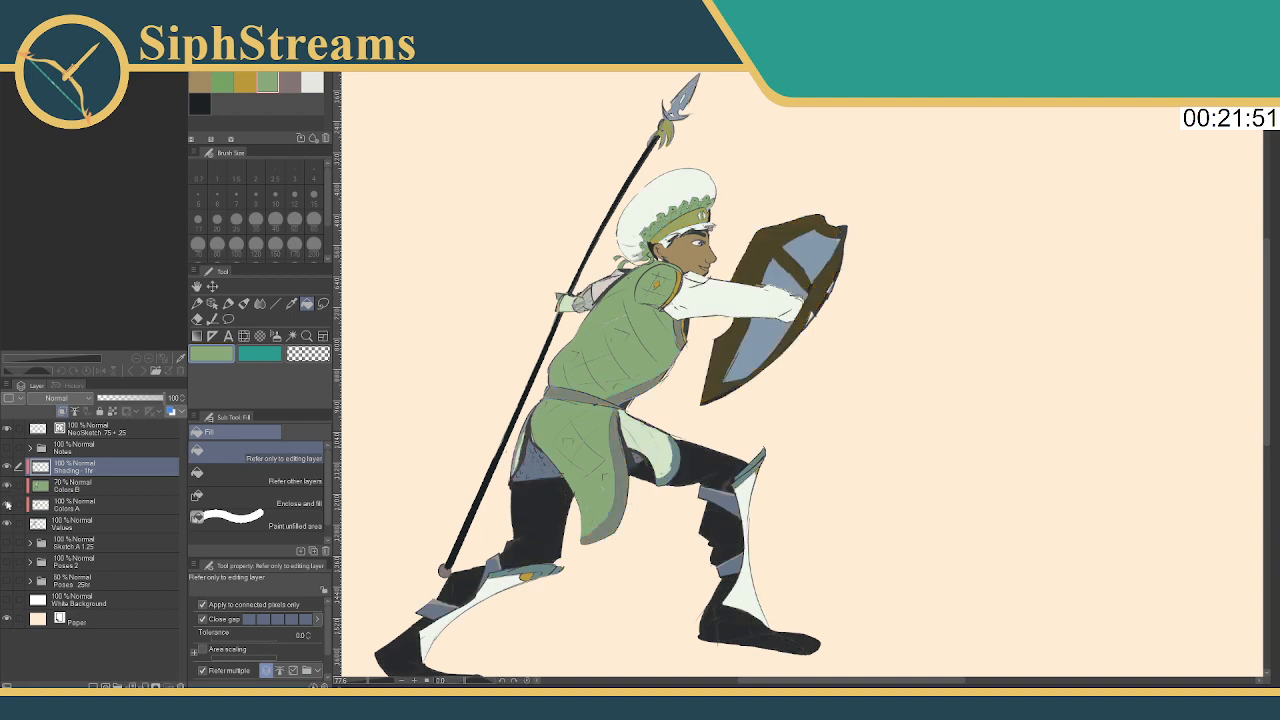
{"action": "left_click", "coordinate": [7, 505]}
{"action": "left_click", "coordinate": [7, 505]}
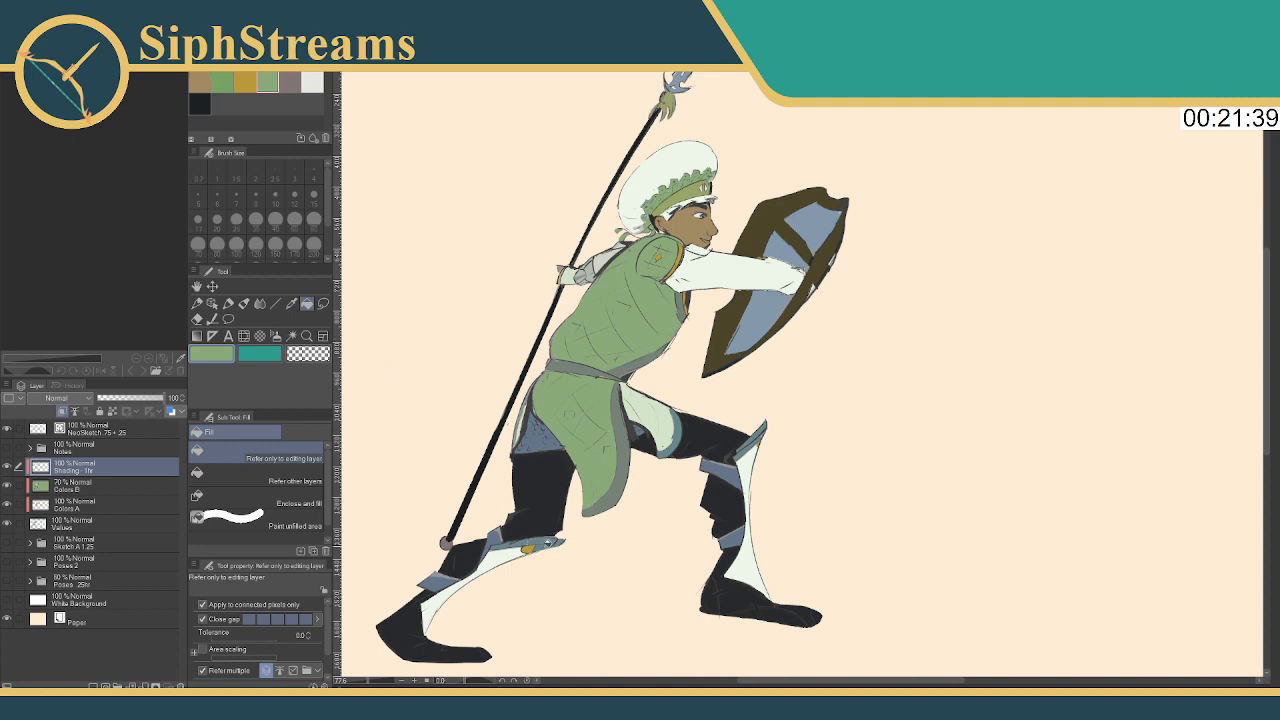
{"action": "key", "text": "minus"}
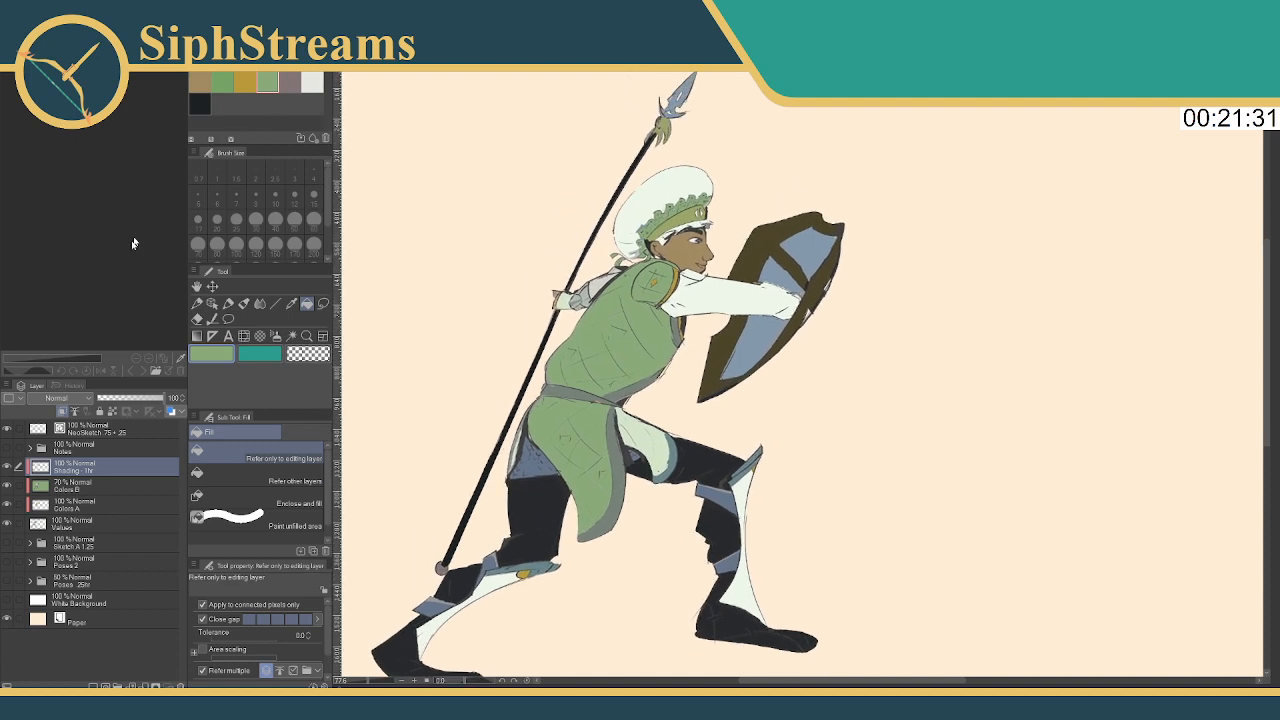
{"action": "left_click", "coordinate": [8, 503]}
{"action": "left_click", "coordinate": [8, 503]}
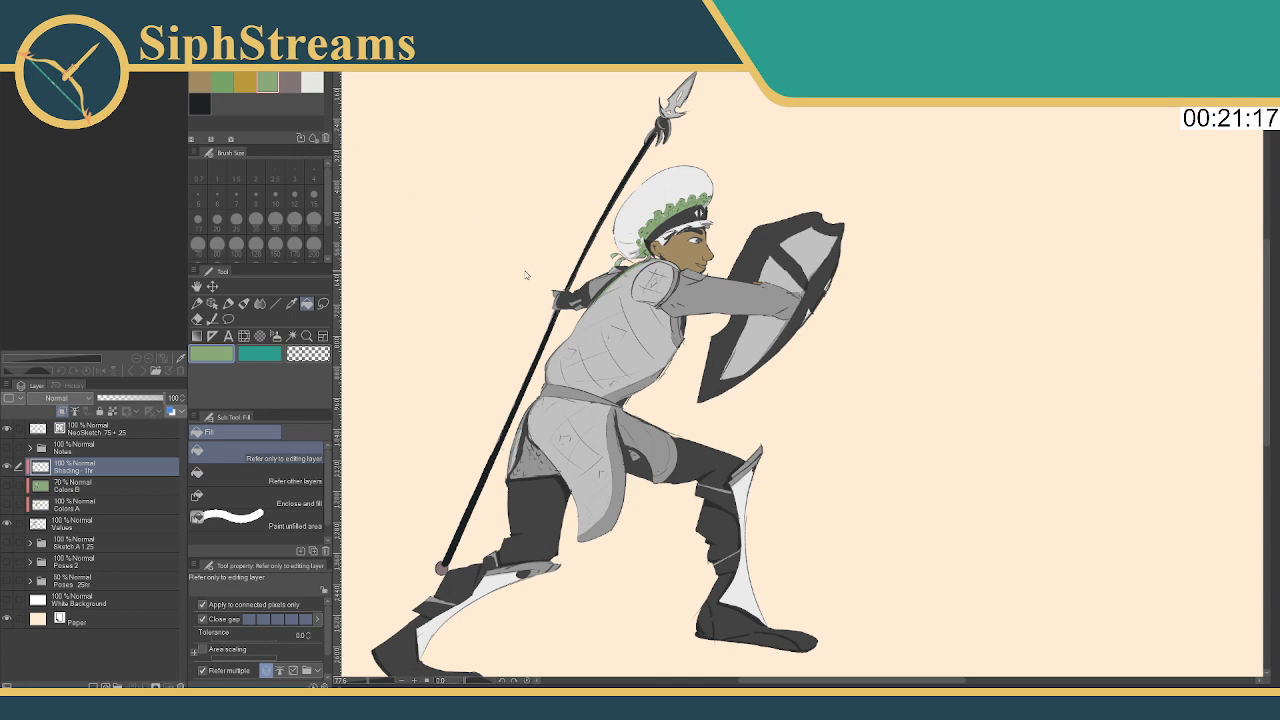
Undo the fills made on the Shading layer and its move above the colour layers
{"action": "key", "text": "ctrl+z"}
{"action": "key", "text": "ctrl+z"}
{"action": "key", "text": "ctrl+z"}
{"action": "key", "text": "ctrl+z"}
{"action": "key", "text": "ctrl+z"}
{"action": "key", "text": "ctrl+z"}
{"action": "key", "text": "ctrl+z"}
{"action": "key", "text": "ctrl+z"}
{"action": "key", "text": "ctrl+z"}
{"action": "key", "text": "ctrl+z"}
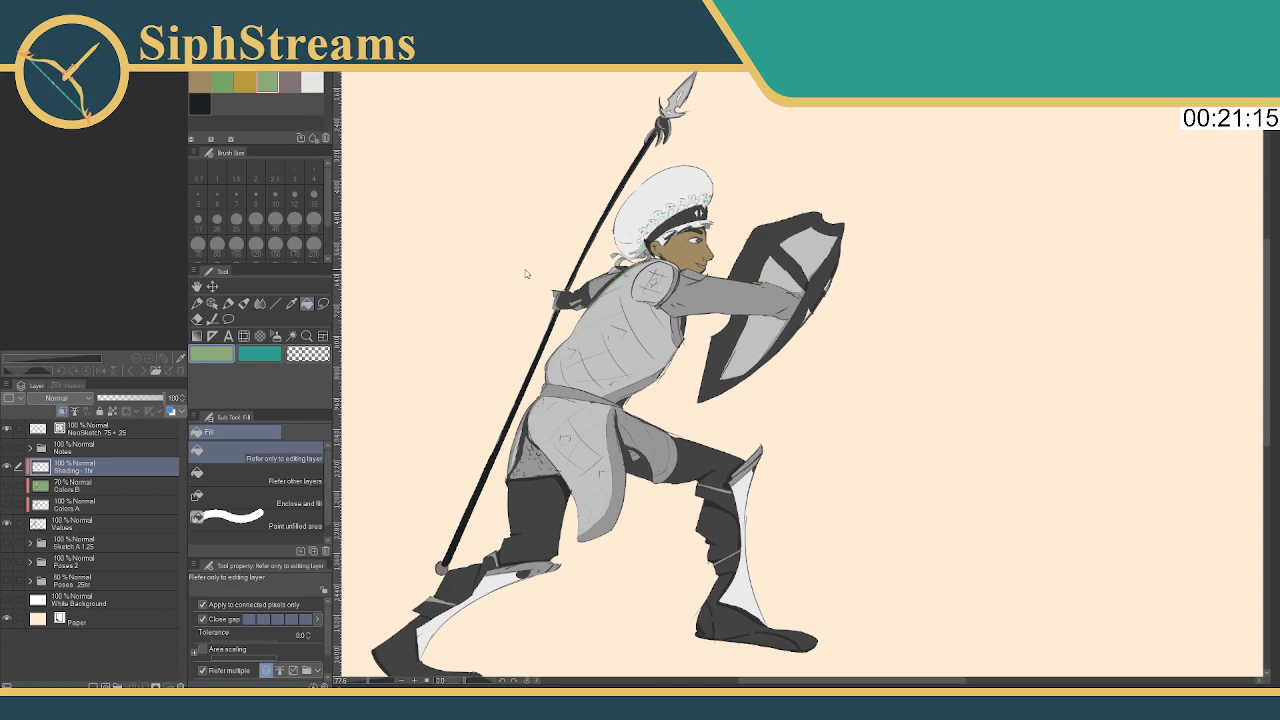
{"action": "key", "text": "ctrl+z"}
{"action": "key", "text": "ctrl+z"}
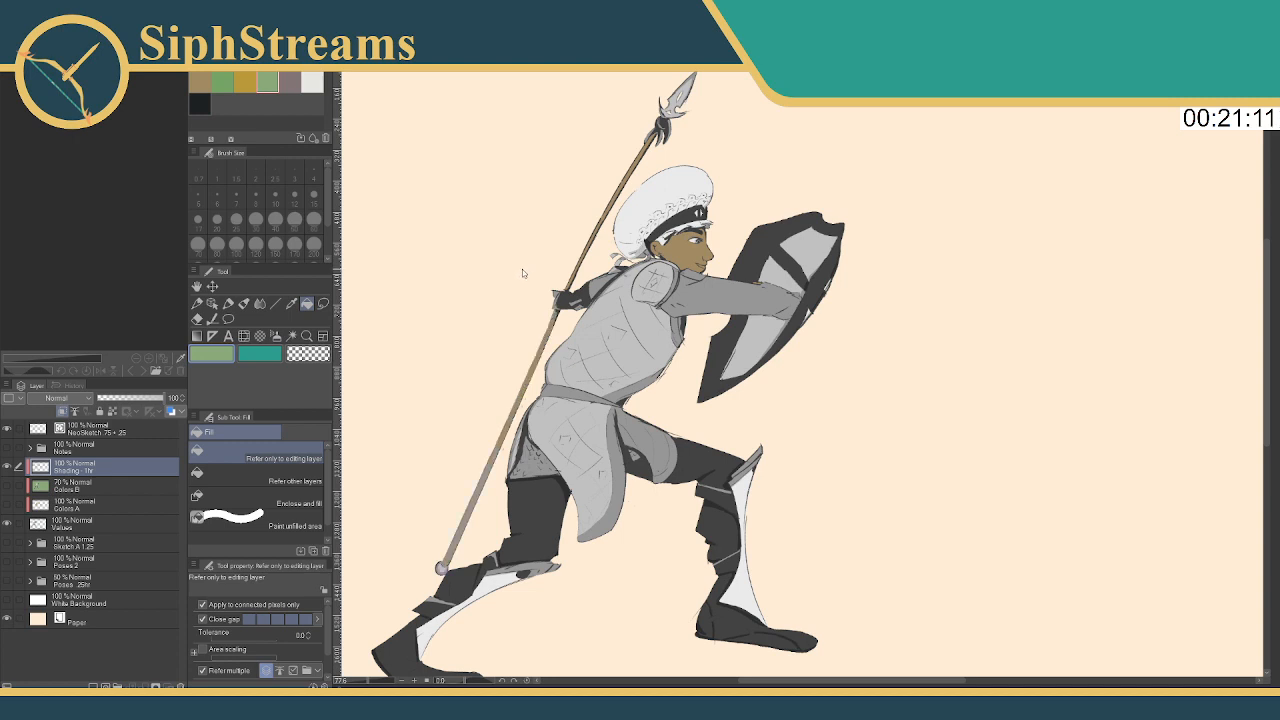
{"action": "key", "text": "ctrl+z"}
{"action": "key", "text": "ctrl+z"}
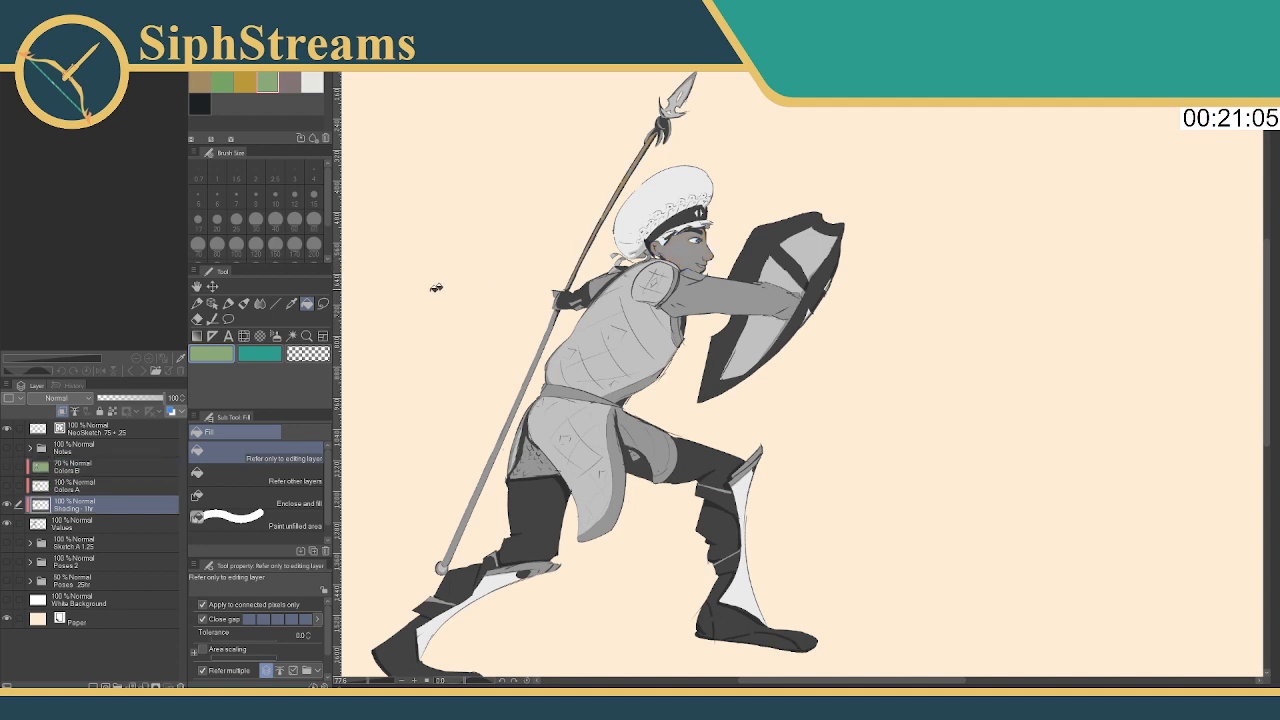
Make the Colors A layer visible and active, and fill the face with tan brown and the bow behind the neck with muted green
{"action": "left_click", "coordinate": [80, 487]}
{"action": "left_click", "coordinate": [8, 487]}
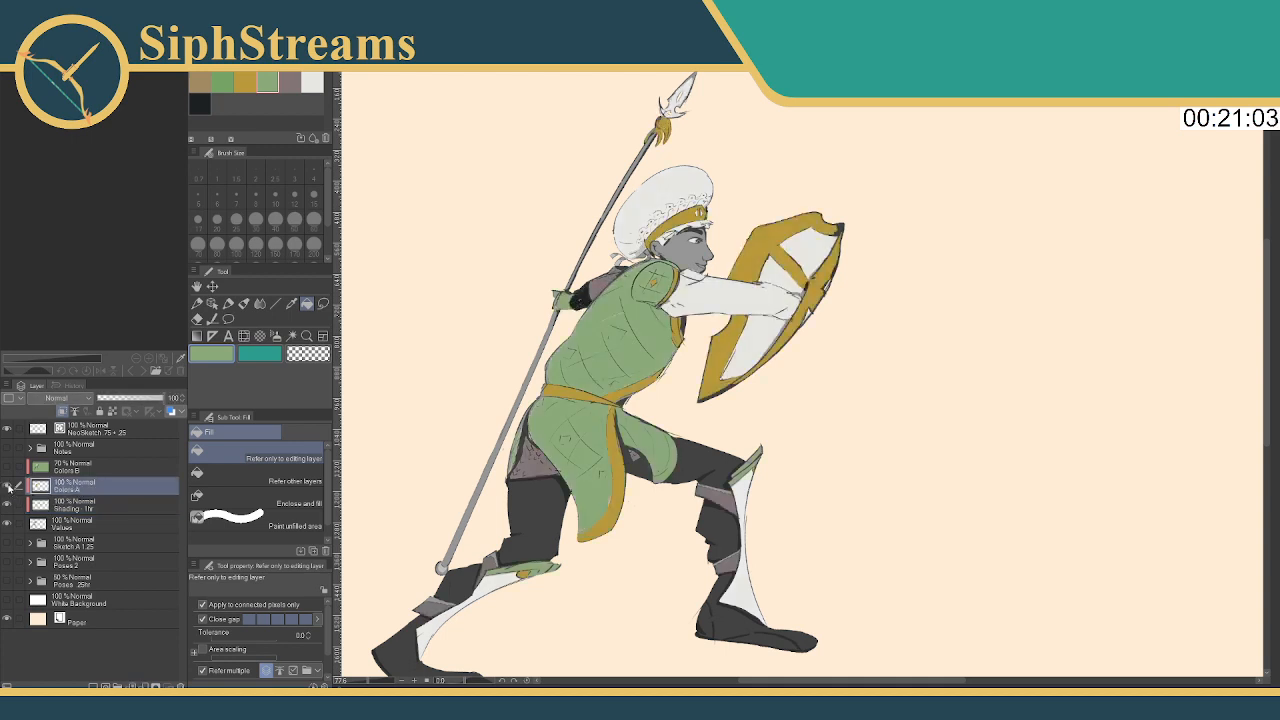
{"action": "left_click", "coordinate": [200, 80]}
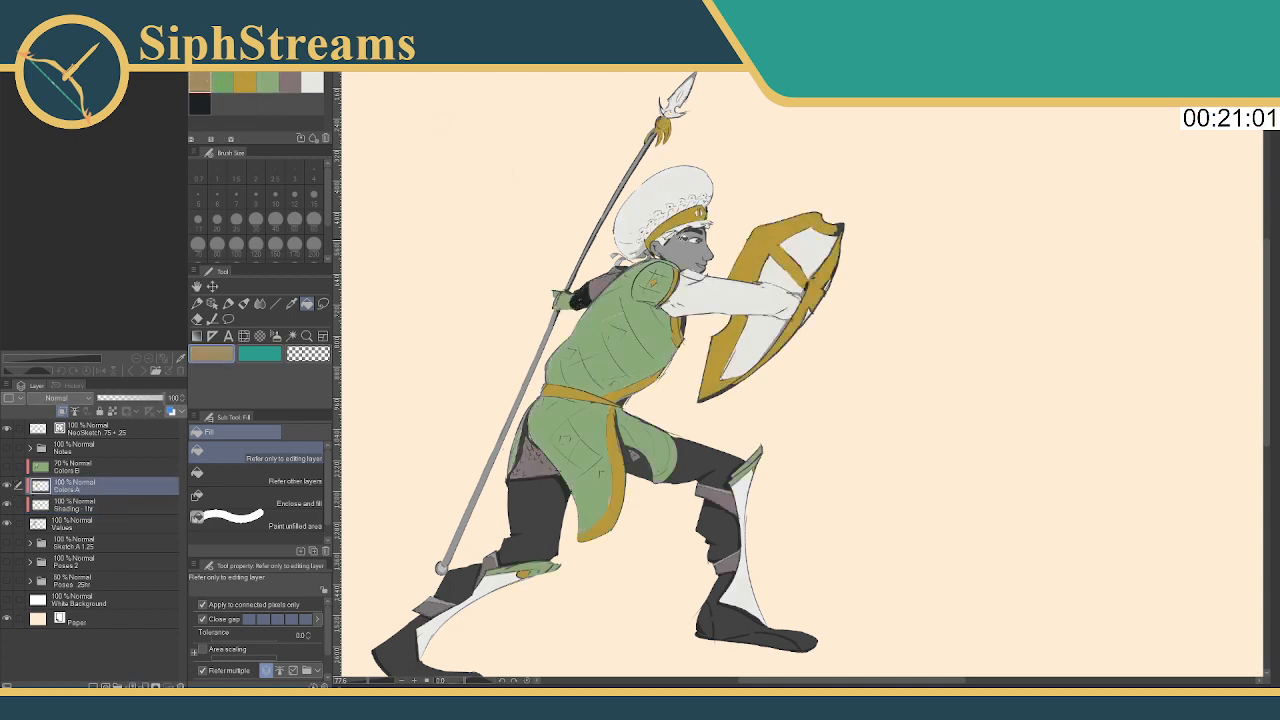
{"action": "left_click", "coordinate": [656, 244]}
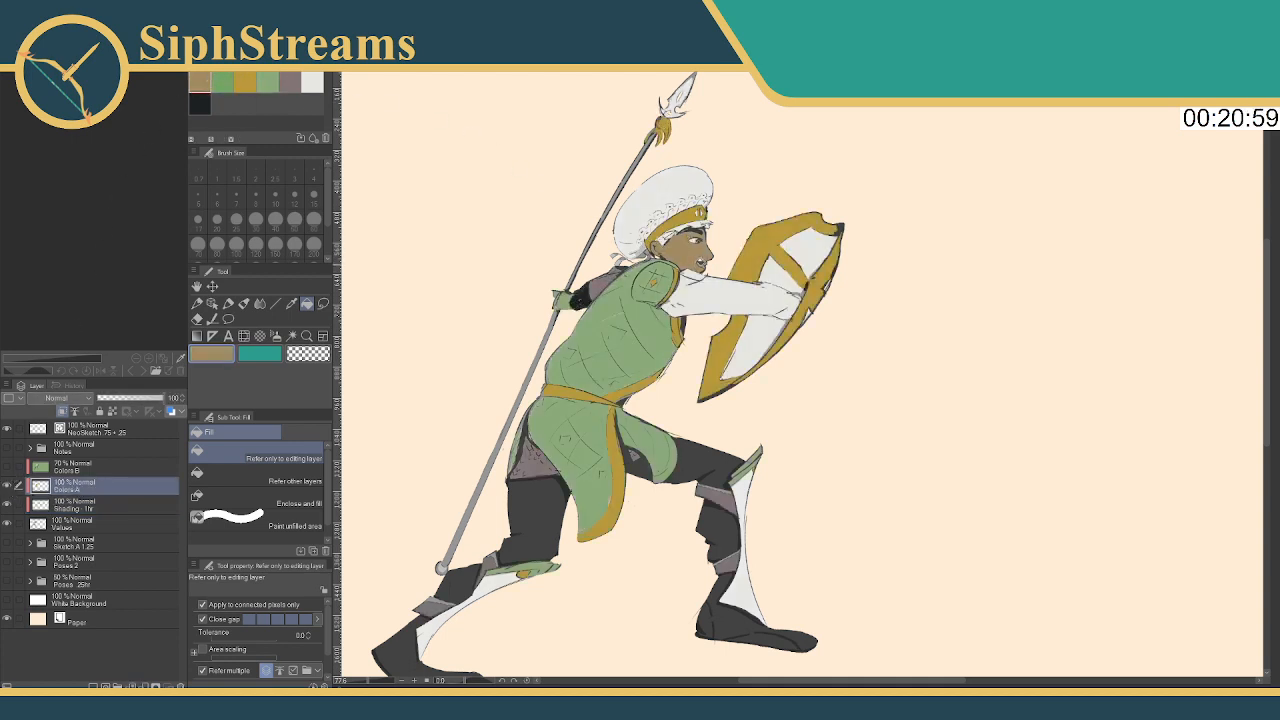
{"action": "left_click", "coordinate": [267, 81]}
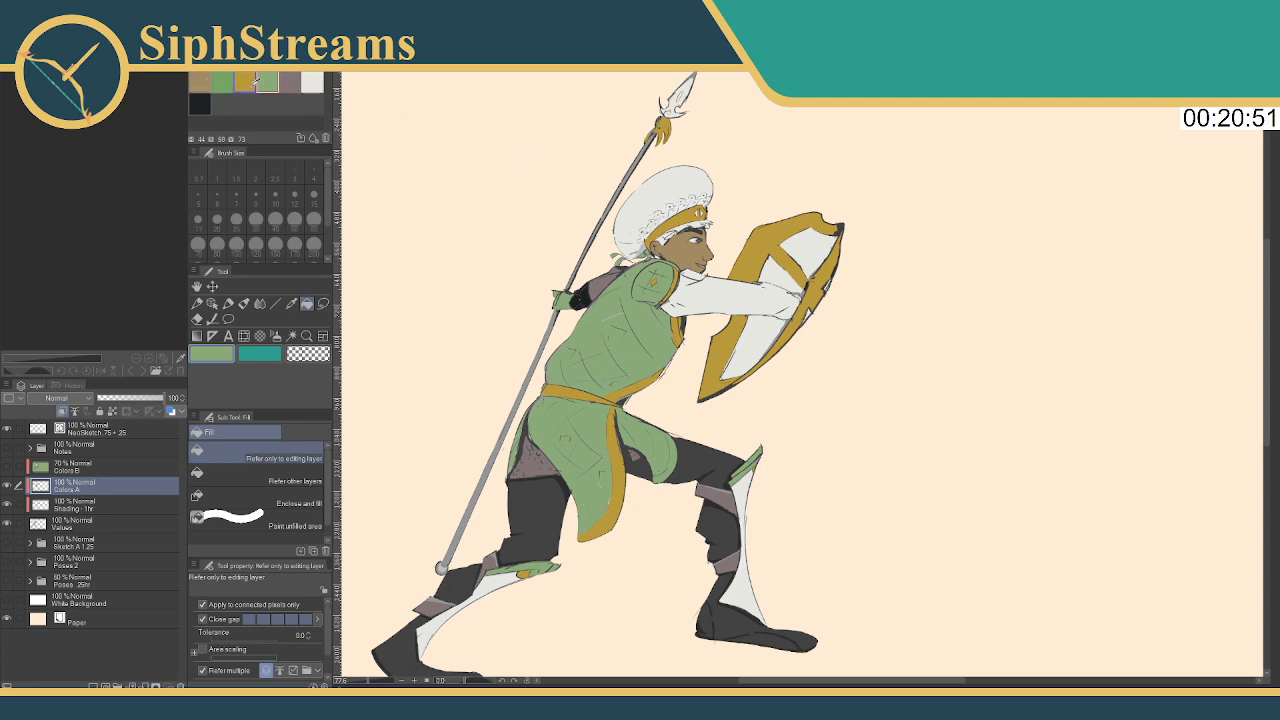
Fill the spear shaft with mauve-grey and the knob at its butt with near-black
{"action": "left_click", "coordinate": [200, 81]}
{"action": "left_click", "coordinate": [289, 81]}
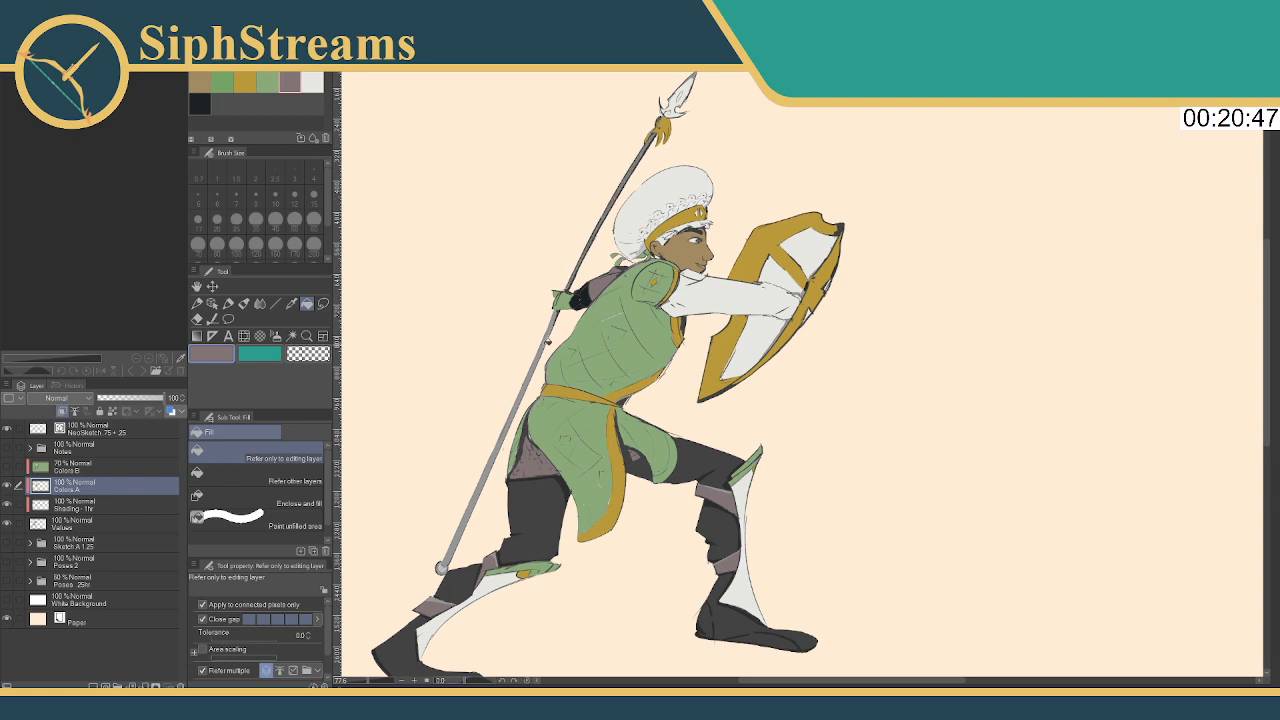
{"action": "left_click", "coordinate": [476, 496]}
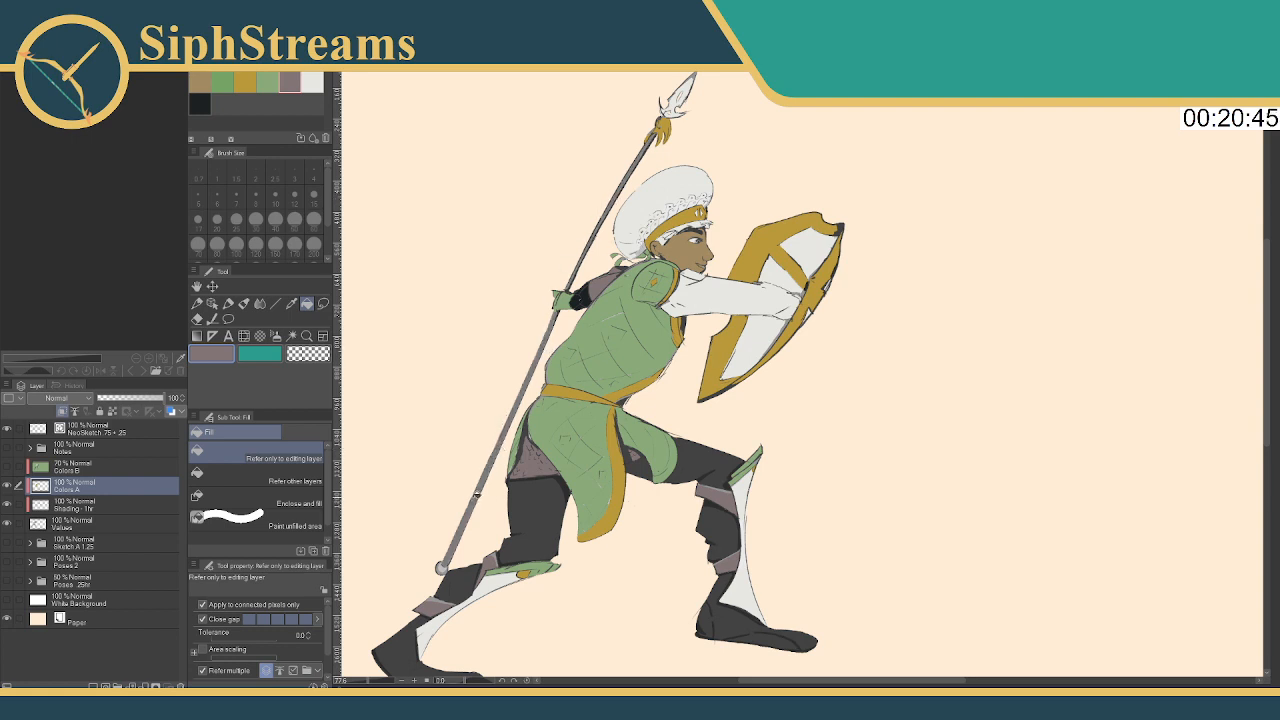
{"action": "left_click", "coordinate": [199, 104]}
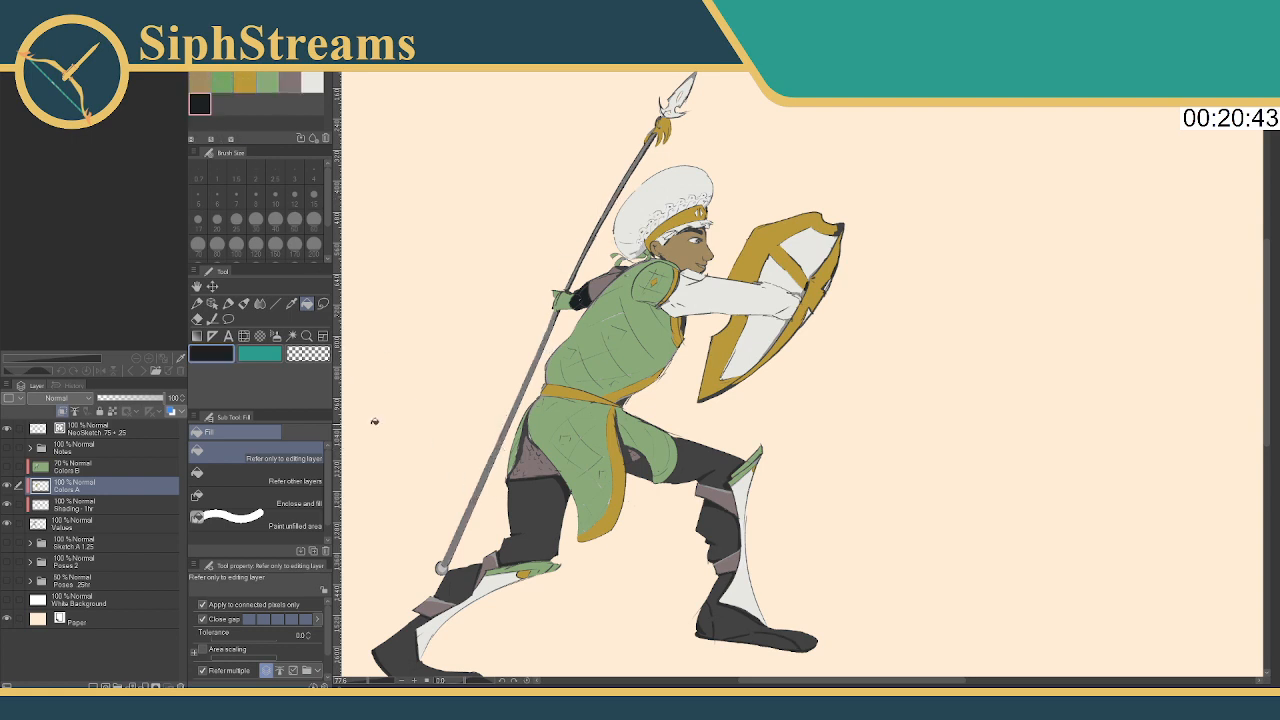
{"action": "left_click", "coordinate": [441, 568]}
Fill the scalloped ruffle around the hat band with muted green on Colors A
{"action": "left_click", "coordinate": [267, 82]}
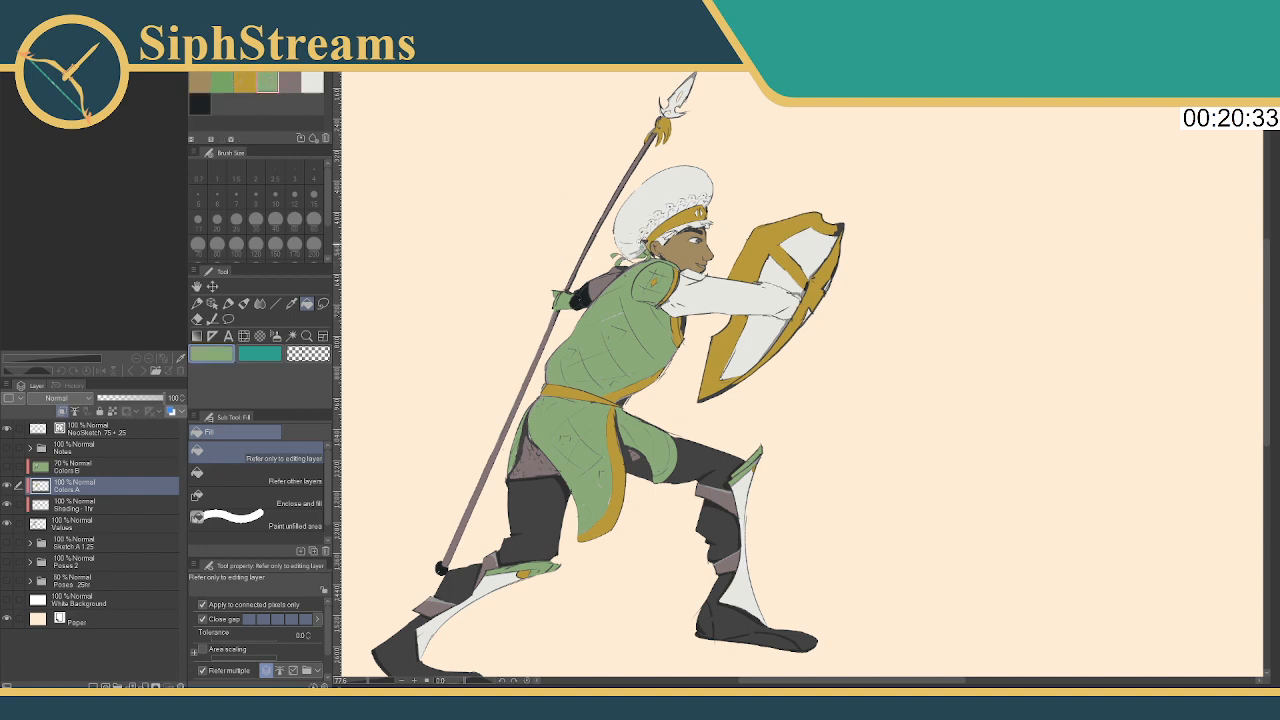
{"action": "left_click", "coordinate": [652, 225]}
{"action": "left_click_drag", "start_coordinate": [652, 224], "coordinate": [707, 201]}
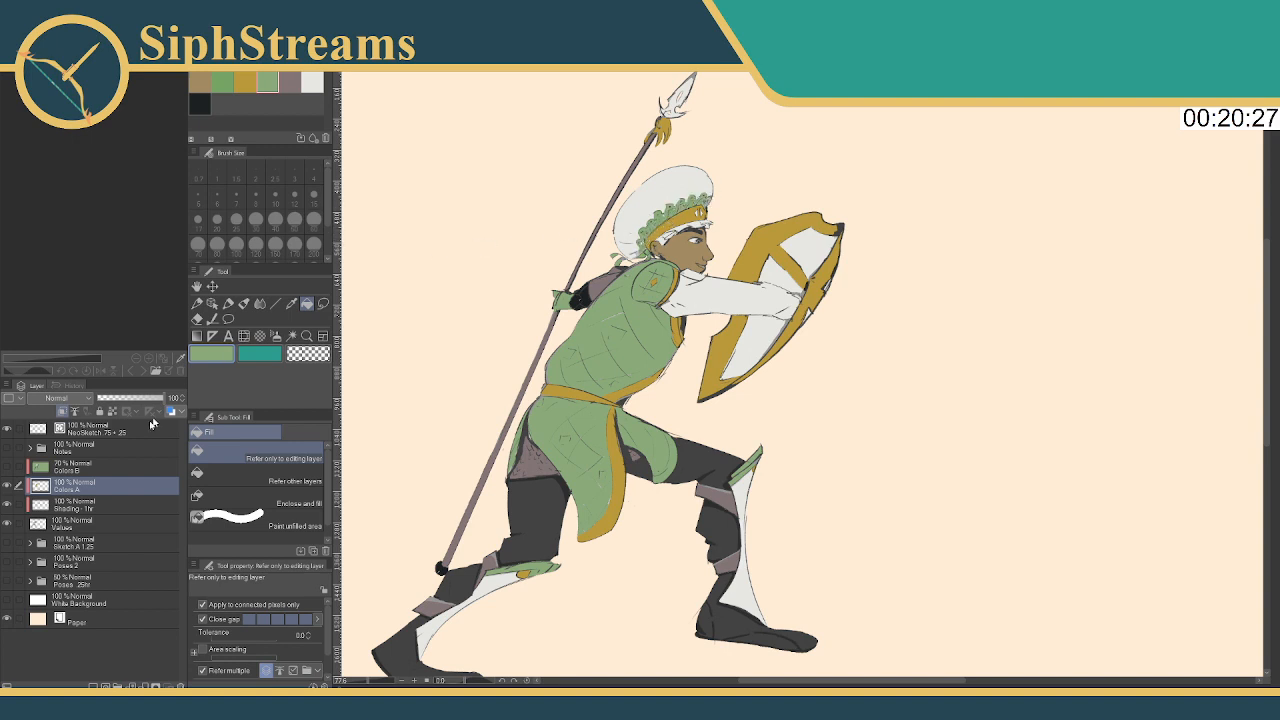
Toggle the visibility of Colors A and Colors B to compare the two palettes on the warrior
{"action": "left_click", "coordinate": [8, 487]}
{"action": "left_click", "coordinate": [8, 487]}
{"action": "left_click", "coordinate": [7, 467]}
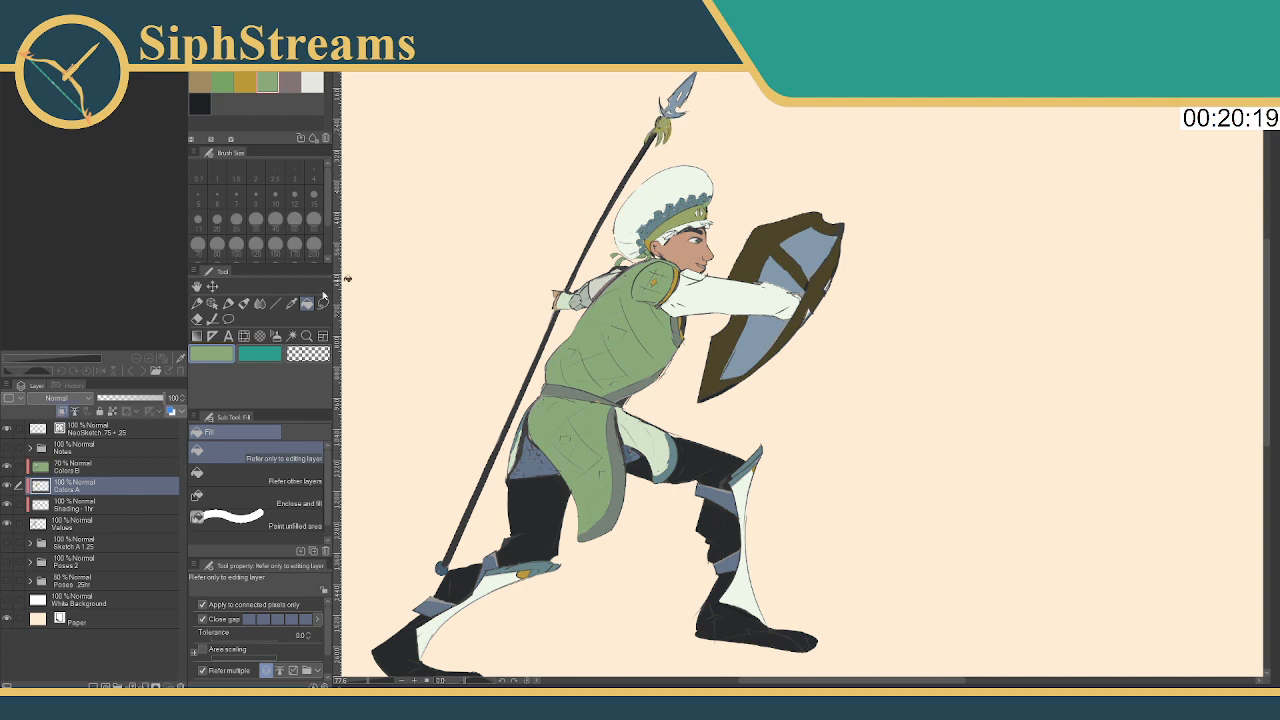
{"action": "left_click", "coordinate": [9, 467]}
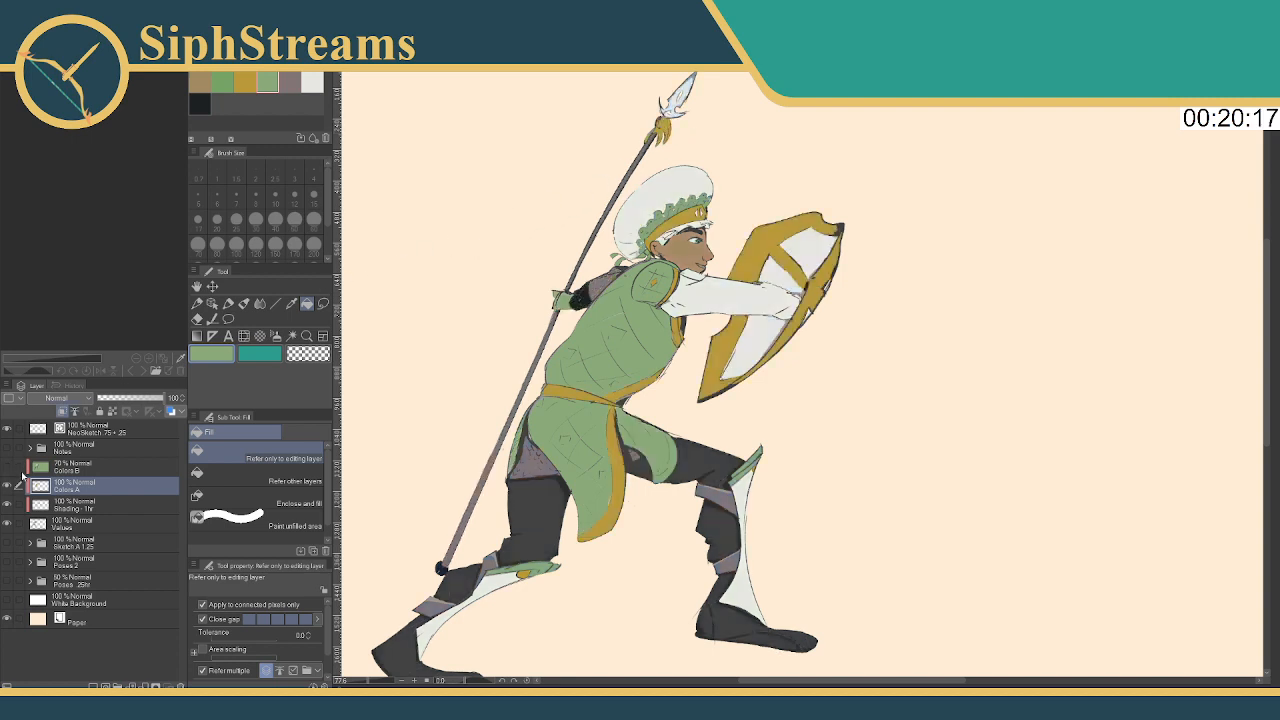
{"action": "left_click", "coordinate": [9, 467]}
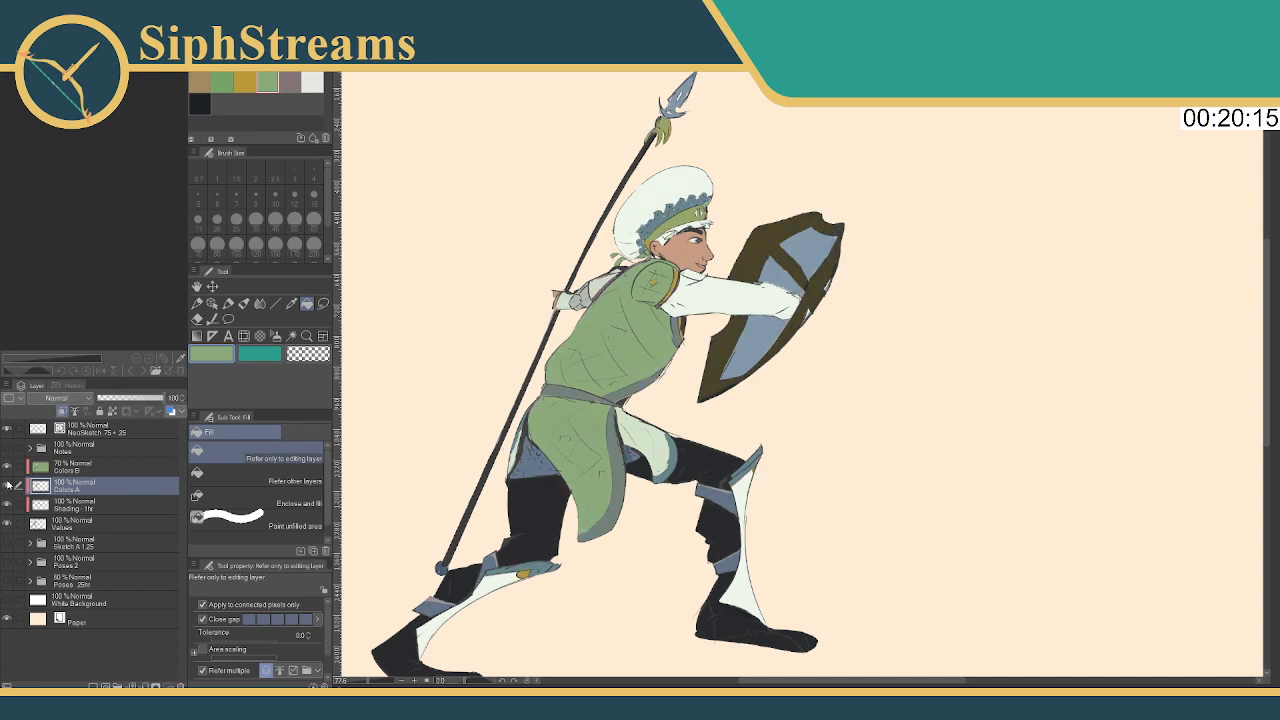
{"action": "left_click", "coordinate": [7, 478]}
{"action": "left_click", "coordinate": [8, 485]}
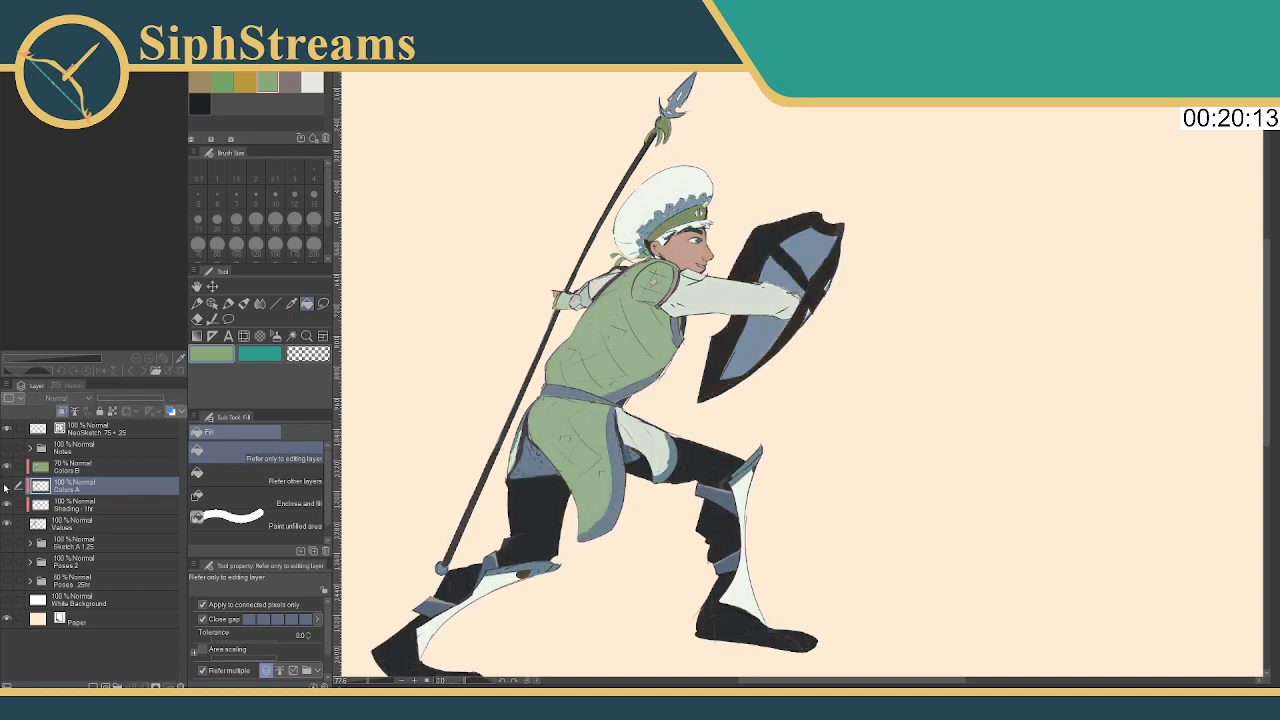
{"action": "left_click", "coordinate": [8, 485]}
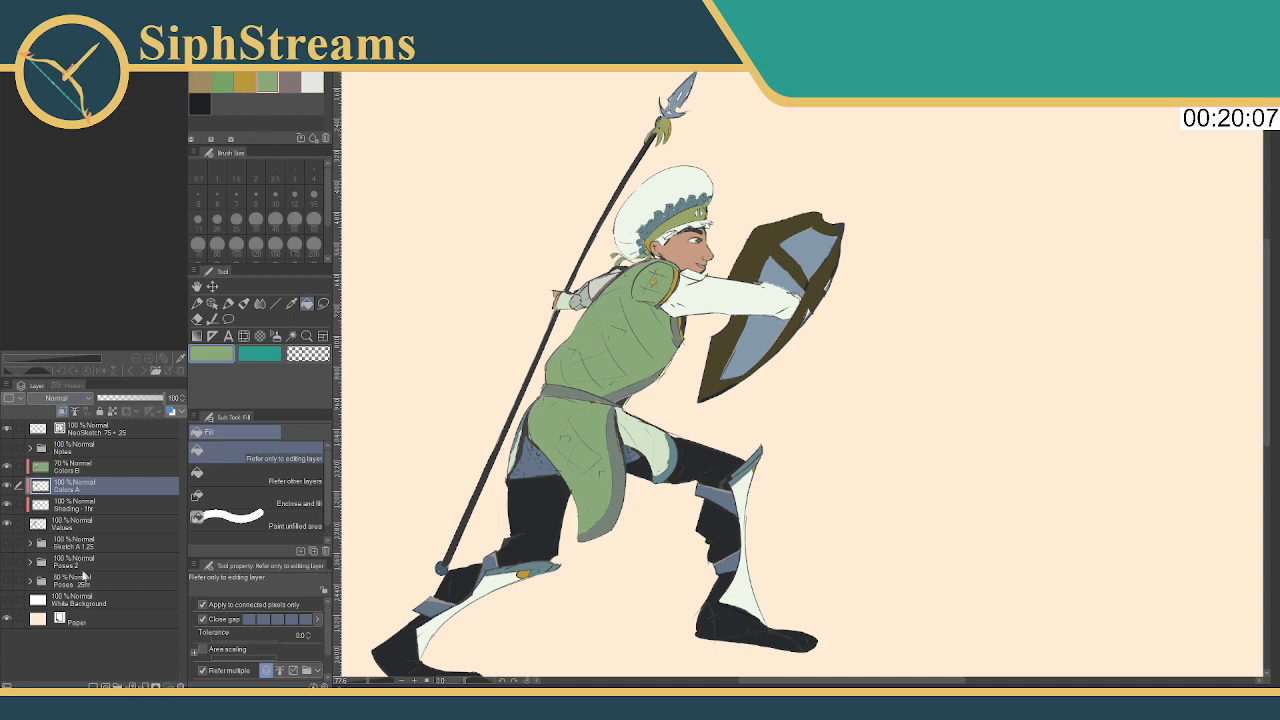
Create a new clipped layer above Colors A and name it Colors C
{"action": "left_click", "coordinate": [90, 685]}
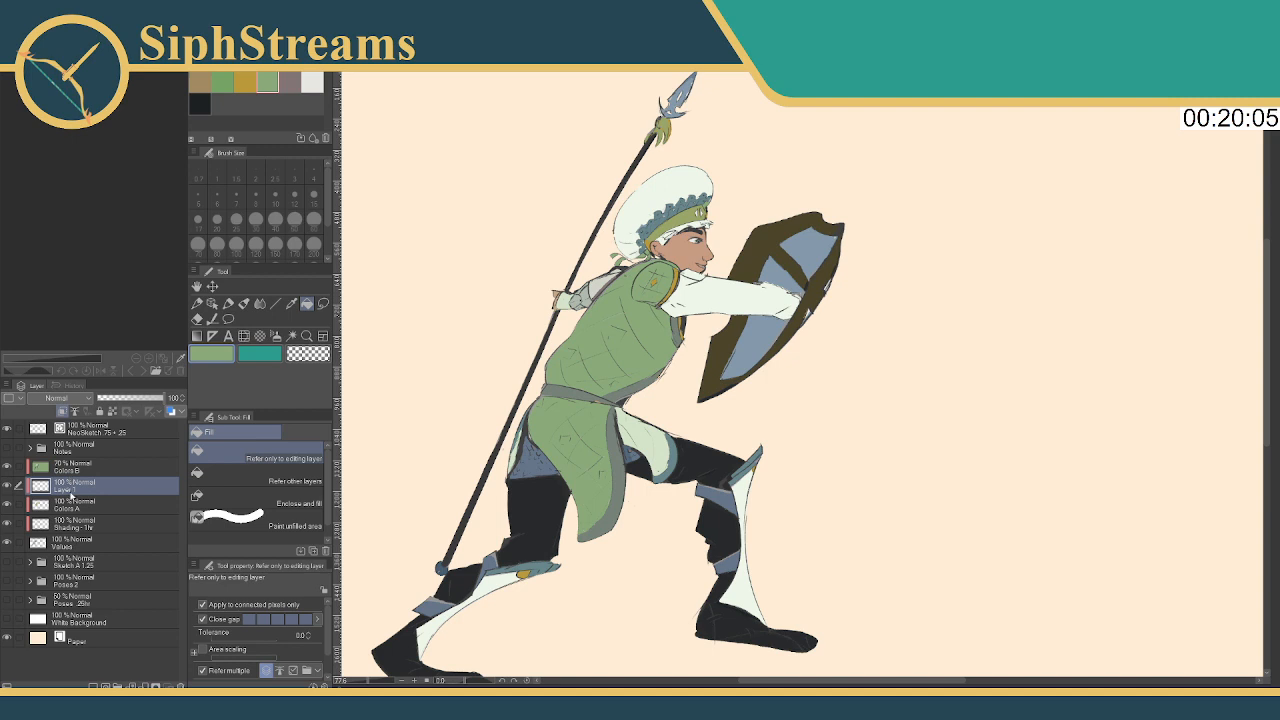
{"action": "double_click", "coordinate": [71, 492]}
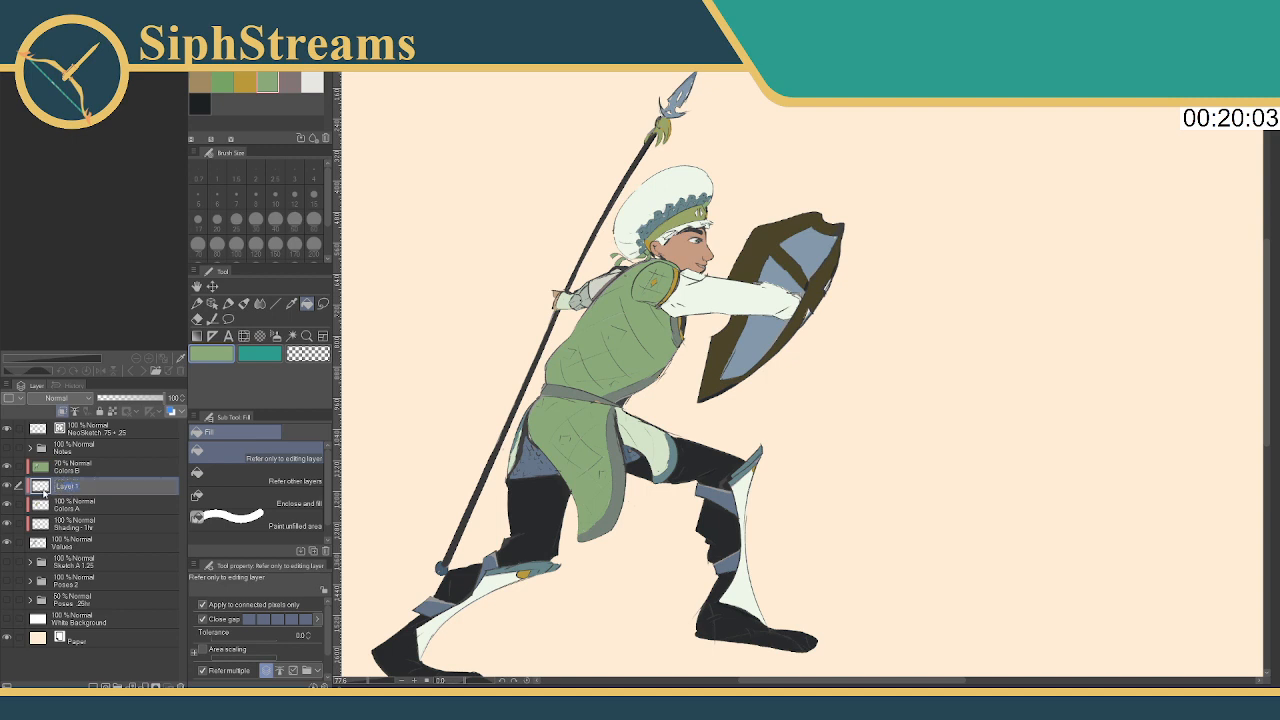
{"action": "type", "text": "Colors C"}
{"action": "key", "text": "Return"}
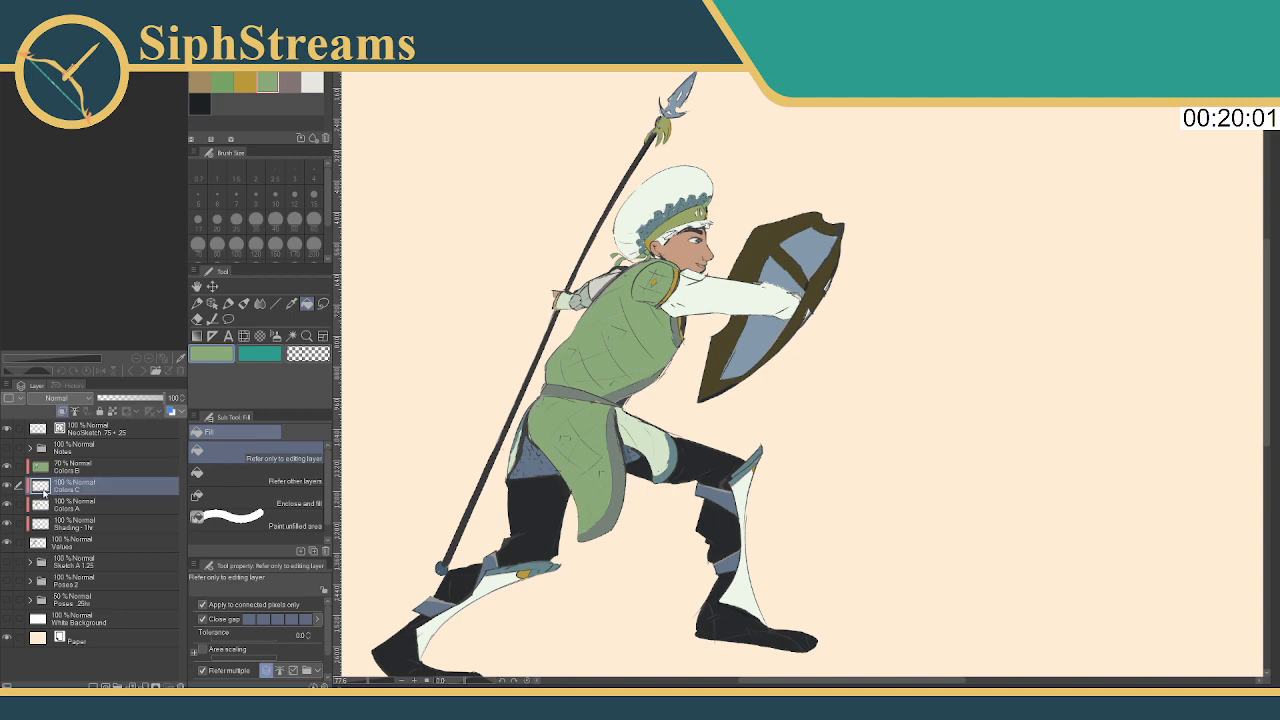
Move Colors C above Colors B and hide both Colors B and Colors A
{"action": "left_click_drag", "start_coordinate": [72, 486], "coordinate": [80, 465]}
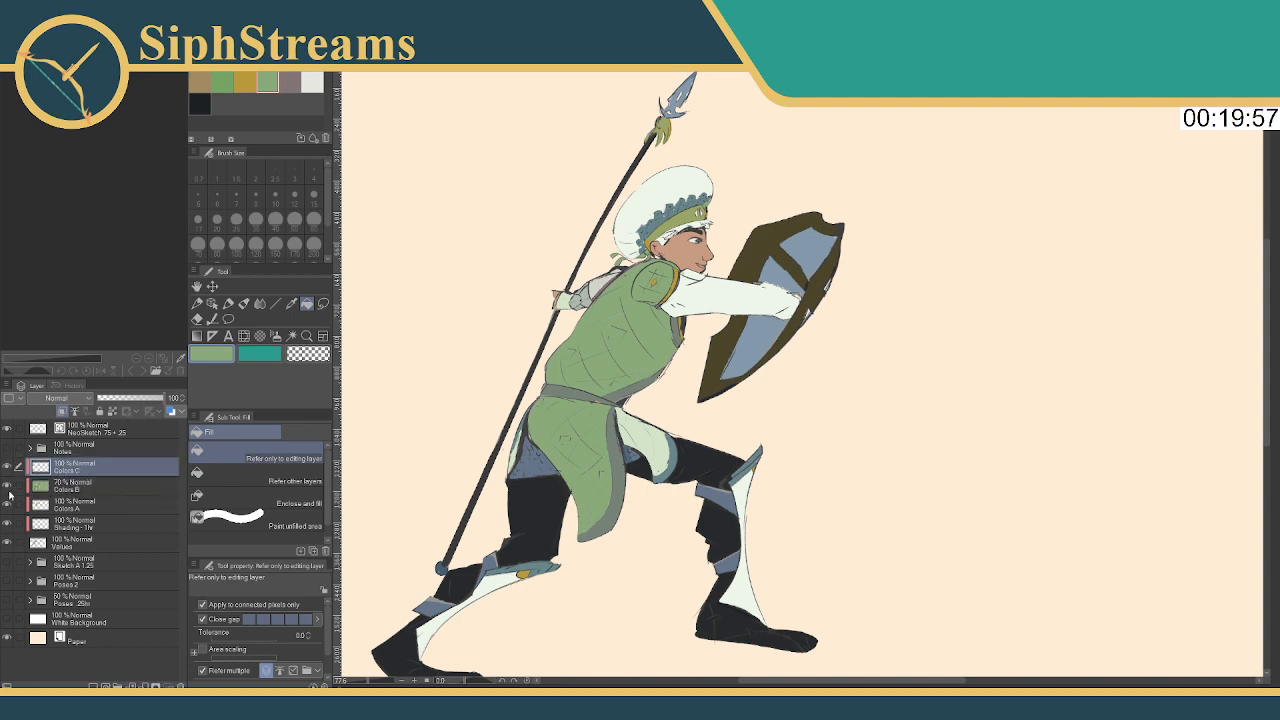
{"action": "left_click", "coordinate": [7, 486]}
{"action": "left_click", "coordinate": [8, 505]}
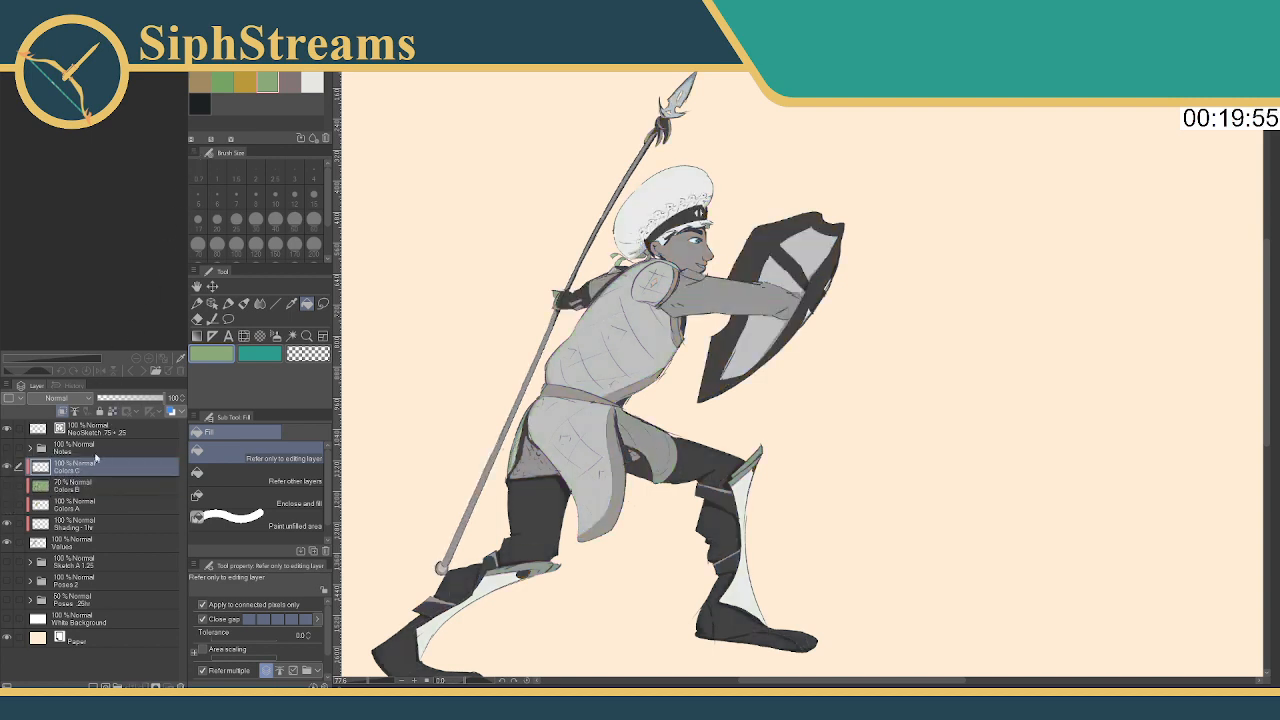
Fill the hat band and the ornament on the rear knee guard with gold on Colors C
{"action": "left_click", "coordinate": [244, 82]}
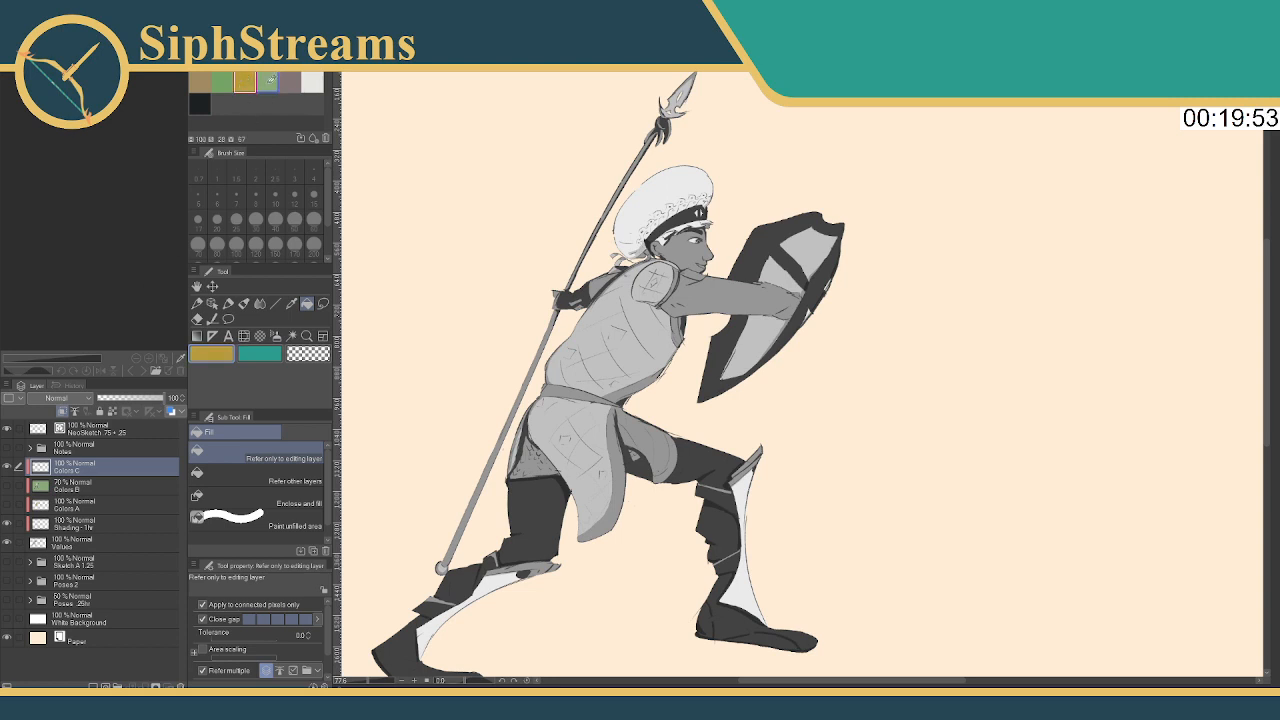
{"action": "left_click", "coordinate": [688, 214]}
{"action": "left_click", "coordinate": [650, 242]}
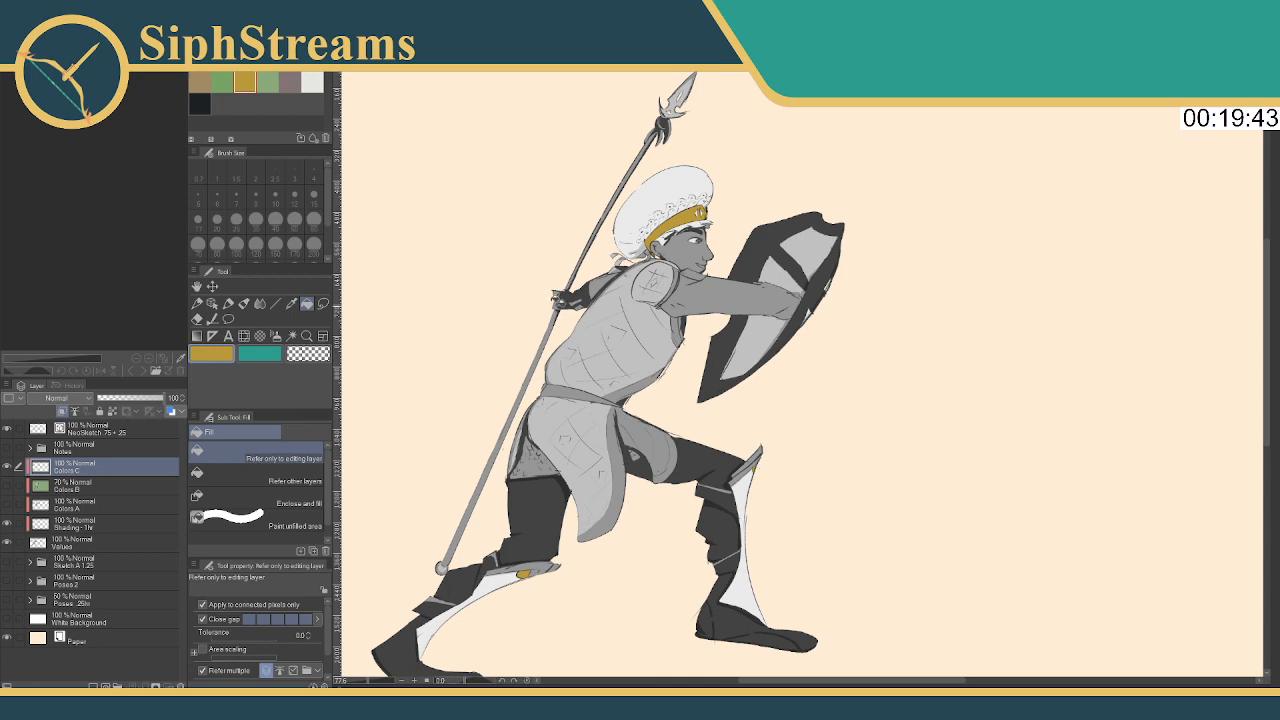
Switch to the green, blue and salmon color set and fill the torso armour and shoulder pad with muted green
{"action": "left_click", "coordinate": [300, 76]}
{"action": "left_click", "coordinate": [264, 86]}
{"action": "left_click", "coordinate": [267, 82]}
{"action": "left_click", "coordinate": [300, 76]}
{"action": "left_click", "coordinate": [265, 75]}
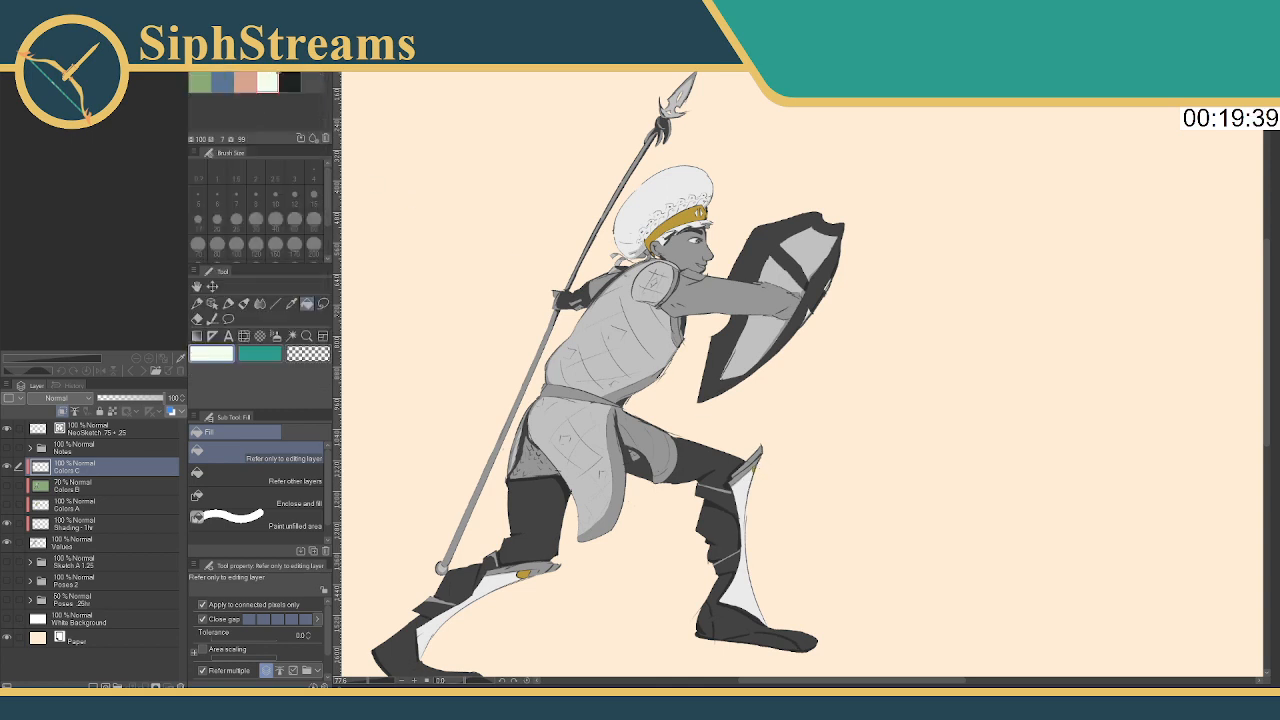
{"action": "left_click", "coordinate": [300, 76]}
{"action": "left_click", "coordinate": [276, 247]}
{"action": "left_click", "coordinate": [200, 82]}
{"action": "mouse_move", "coordinate": [636, 290]}
{"action": "left_mouse_down"}
{"action": "mouse_move", "coordinate": [568, 347]}
{"action": "mouse_move", "coordinate": [556, 379]}
{"action": "mouse_move", "coordinate": [624, 336]}
{"action": "mouse_move", "coordinate": [592, 351]}
{"action": "mouse_move", "coordinate": [610, 323]}
{"action": "mouse_move", "coordinate": [603, 369]}
{"action": "mouse_move", "coordinate": [625, 373]}
{"action": "mouse_move", "coordinate": [642, 333]}
{"action": "mouse_move", "coordinate": [656, 334]}
{"action": "mouse_move", "coordinate": [656, 366]}
{"action": "left_mouse_up"}
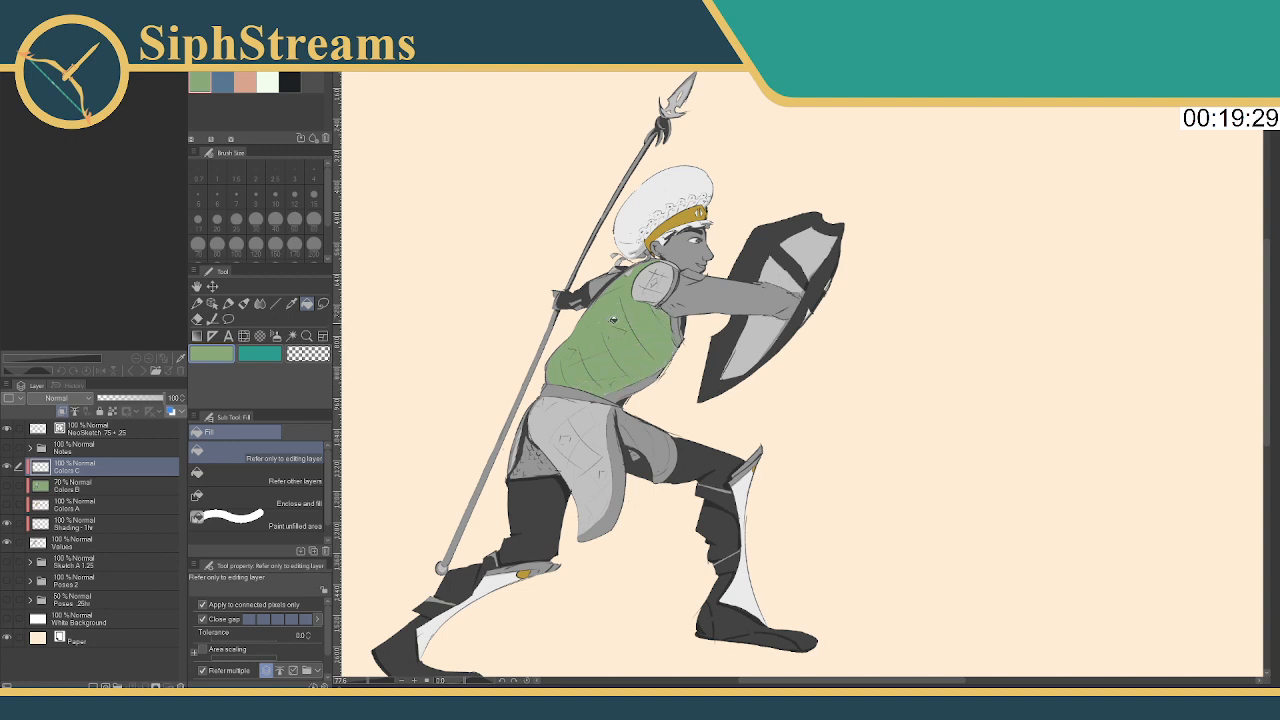
{"action": "mouse_move", "coordinate": [640, 285]}
{"action": "left_mouse_down"}
{"action": "mouse_move", "coordinate": [658, 272]}
{"action": "mouse_move", "coordinate": [660, 288]}
{"action": "left_mouse_up"}
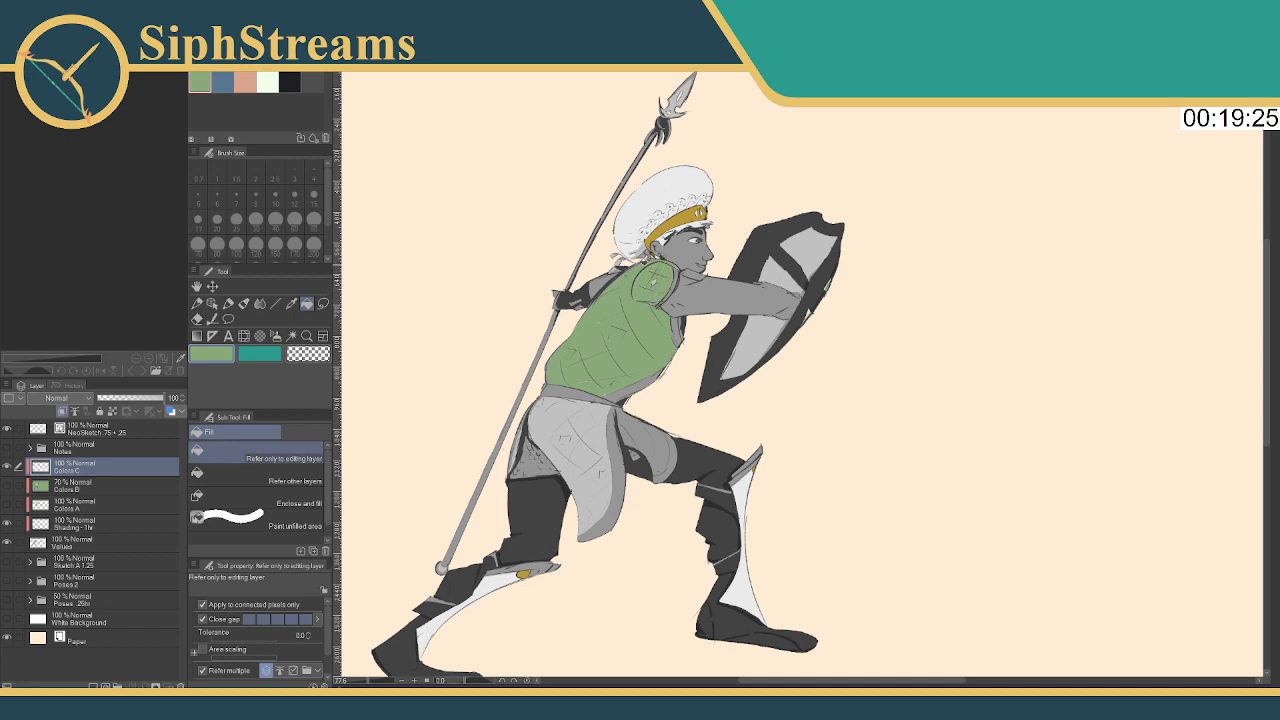
Fill the long hanging skirt panel with muted green and the flap over the front thigh with mint white
{"action": "mouse_move", "coordinate": [575, 404]}
{"action": "left_mouse_down"}
{"action": "mouse_move", "coordinate": [541, 435]}
{"action": "mouse_move", "coordinate": [574, 473]}
{"action": "mouse_move", "coordinate": [583, 520]}
{"action": "mouse_move", "coordinate": [600, 484]}
{"action": "mouse_move", "coordinate": [577, 414]}
{"action": "mouse_move", "coordinate": [567, 433]}
{"action": "mouse_move", "coordinate": [595, 475]}
{"action": "mouse_move", "coordinate": [574, 451]}
{"action": "left_mouse_up"}
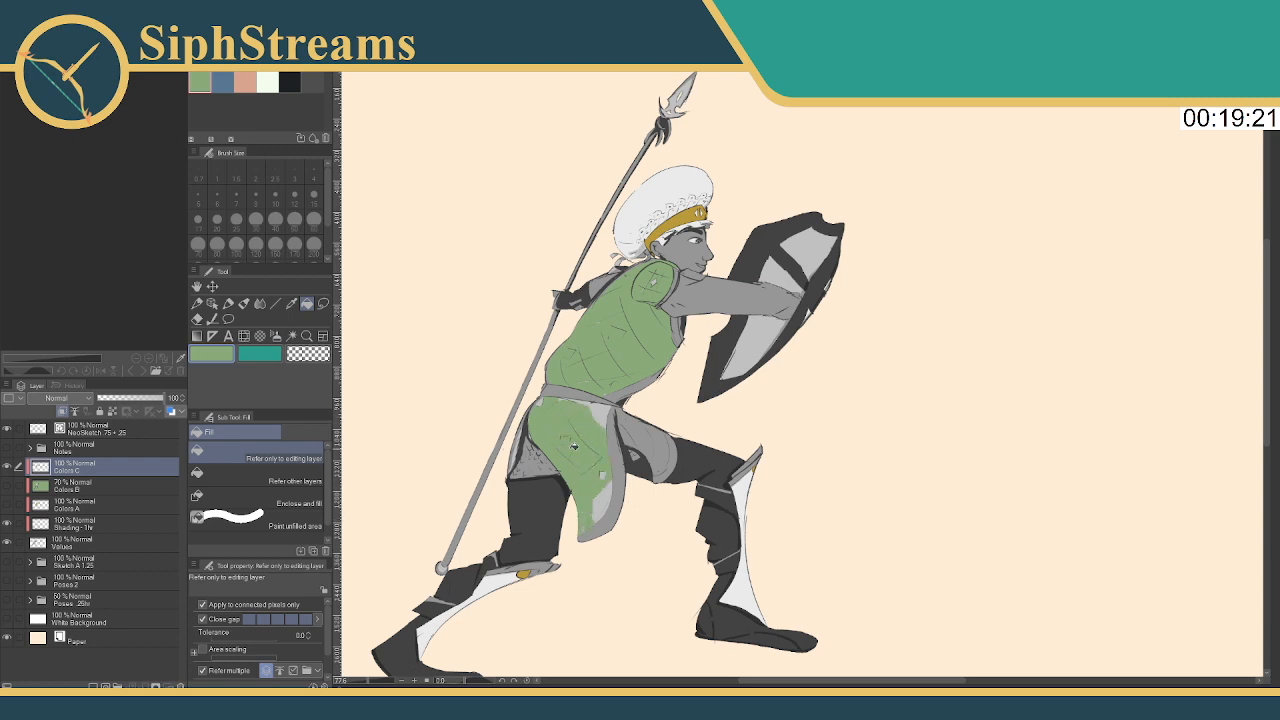
{"action": "mouse_move", "coordinate": [548, 397]}
{"action": "left_mouse_down"}
{"action": "mouse_move", "coordinate": [604, 432]}
{"action": "mouse_move", "coordinate": [600, 516]}
{"action": "mouse_move", "coordinate": [606, 504]}
{"action": "left_mouse_up"}
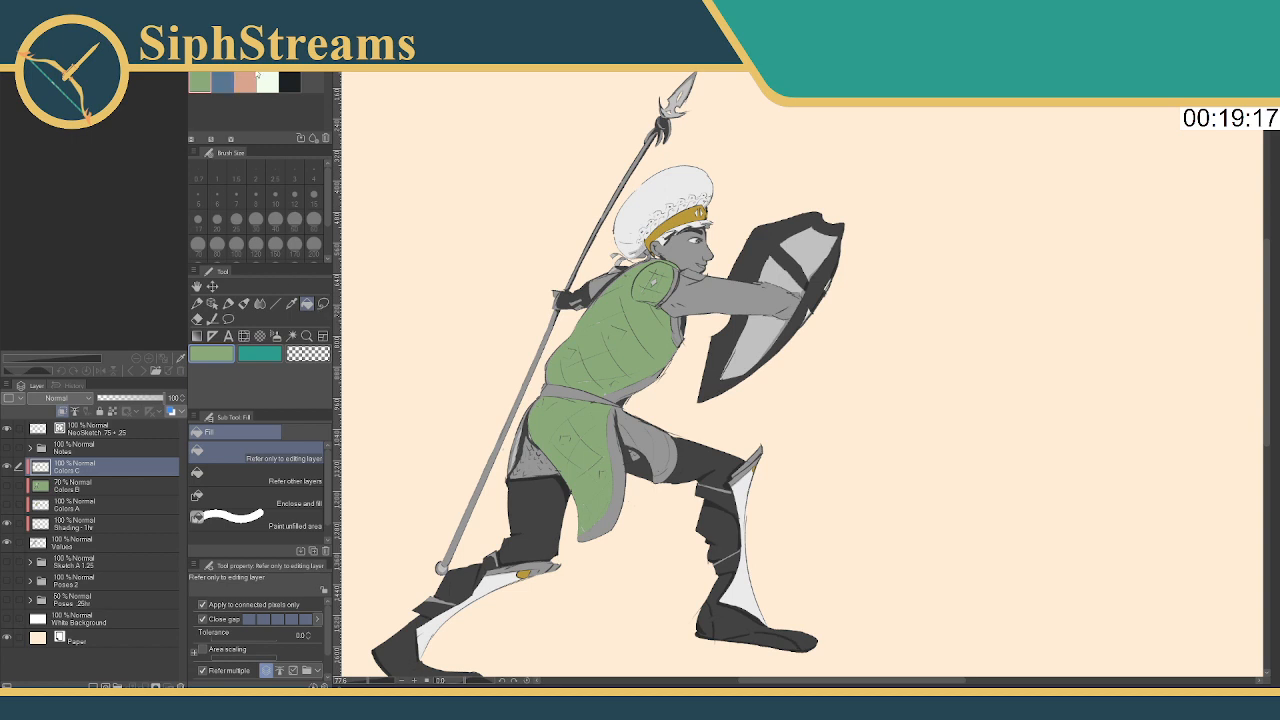
{"action": "left_click", "coordinate": [267, 82]}
{"action": "mouse_move", "coordinate": [649, 436]}
{"action": "left_mouse_down"}
{"action": "mouse_move", "coordinate": [626, 440]}
{"action": "mouse_move", "coordinate": [662, 468]}
{"action": "mouse_move", "coordinate": [672, 440]}
{"action": "mouse_move", "coordinate": [626, 418]}
{"action": "mouse_move", "coordinate": [645, 424]}
{"action": "left_mouse_up"}
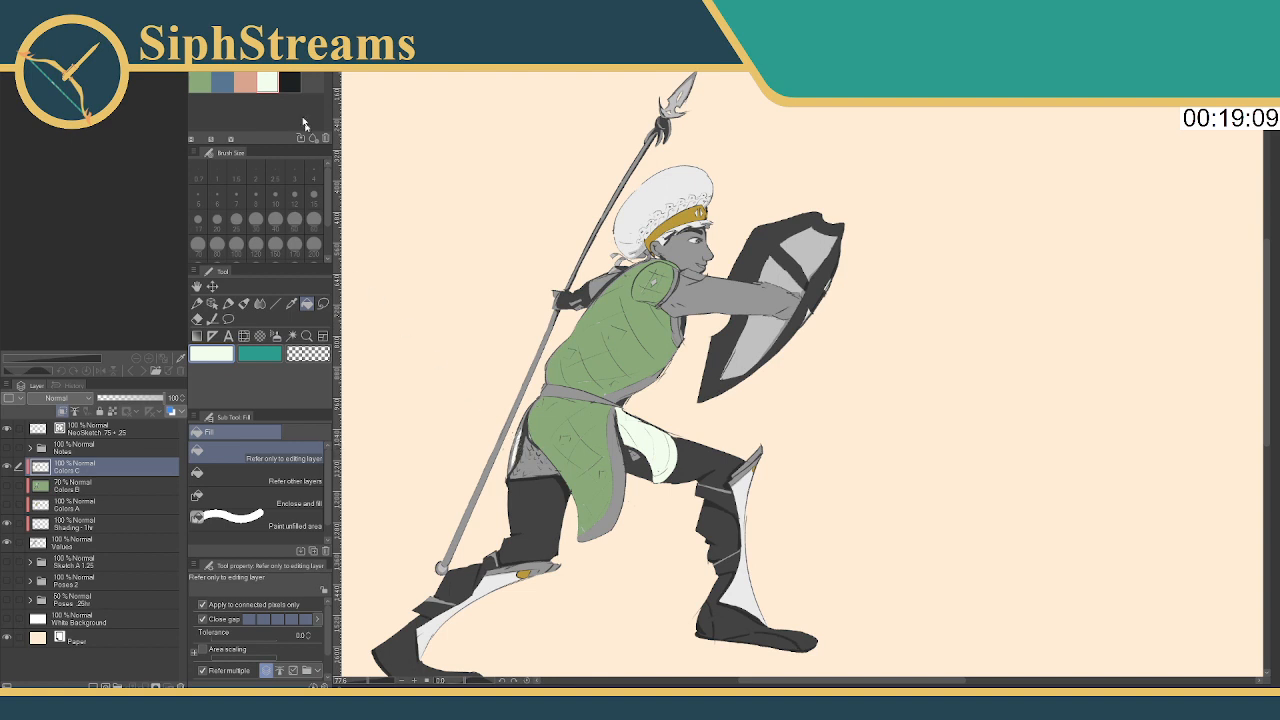
Switch back to the gold and mauve color set and fill the chainmail beneath the skirt panels with mauve-grey
{"action": "left_click", "coordinate": [255, 62]}
{"action": "left_click", "coordinate": [246, 88]}
{"action": "left_click", "coordinate": [289, 82]}
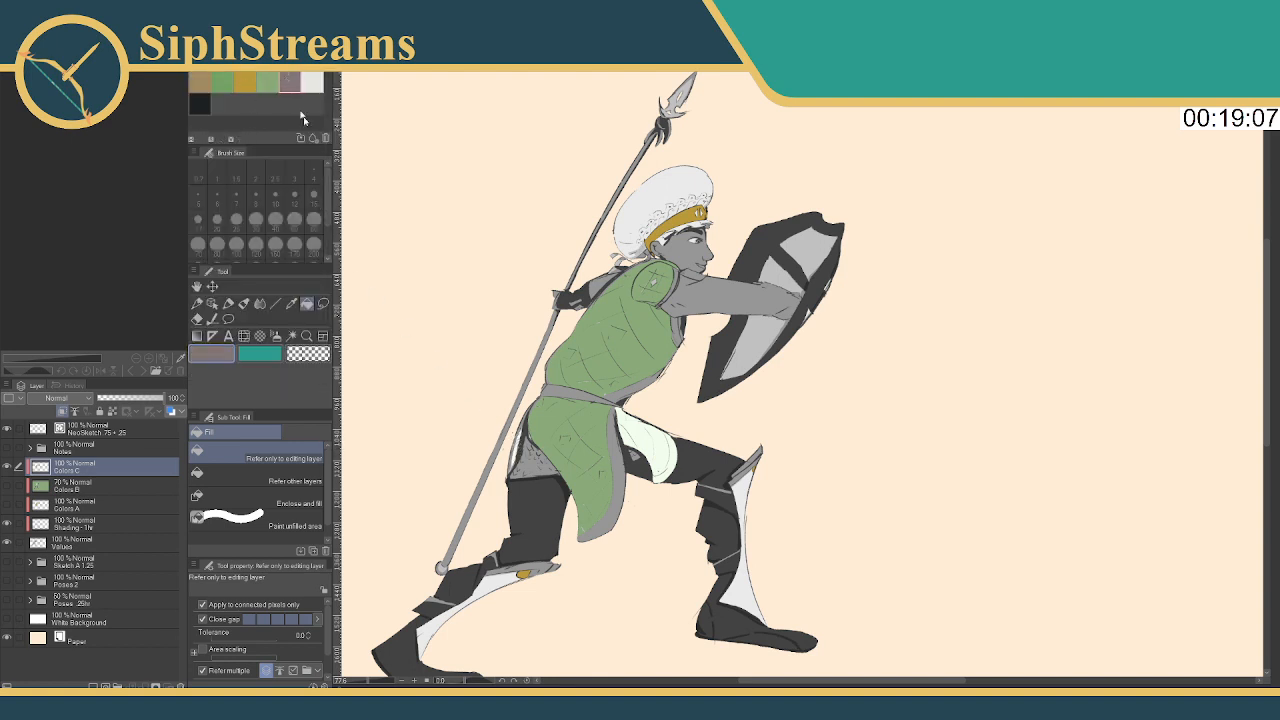
{"action": "left_click", "coordinate": [528, 452]}
{"action": "left_click", "coordinate": [540, 468]}
{"action": "left_click", "coordinate": [528, 446]}
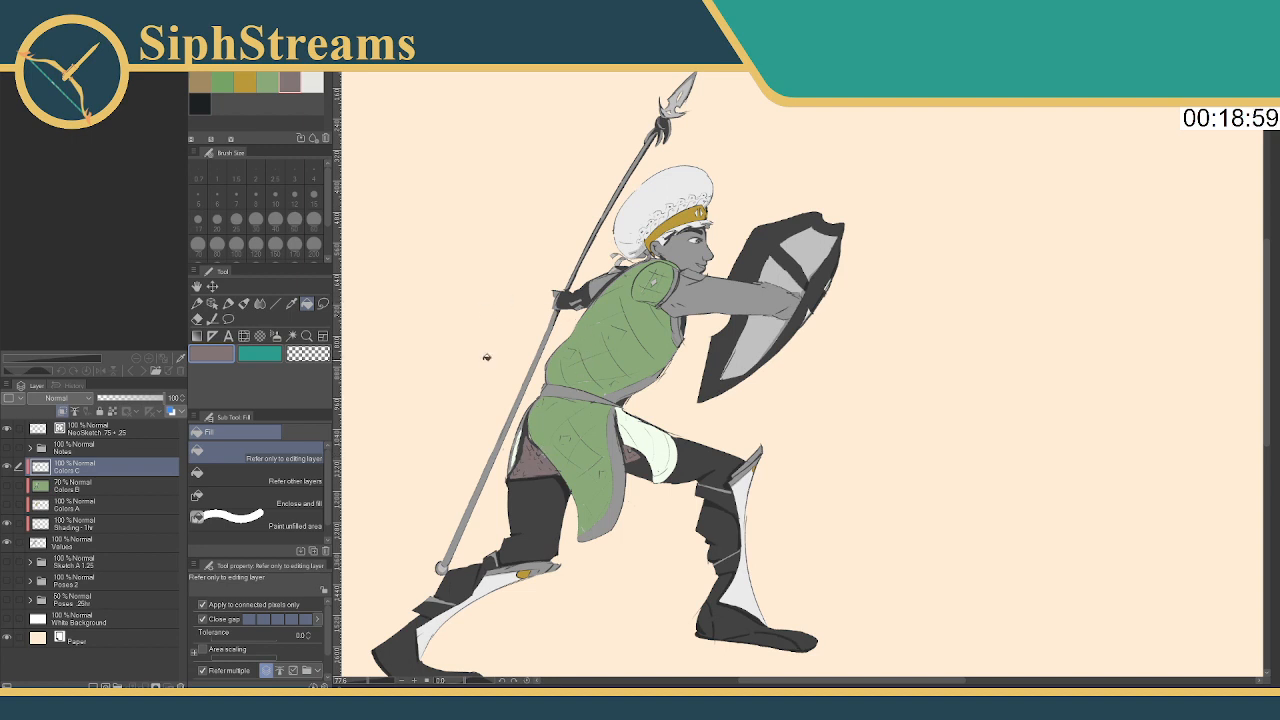
Fill the shield's rim and crossing bands with mauve-grey
{"action": "scroll", "coordinate": [461, 398], "scroll_direction": "down", "scroll_amount": 3}
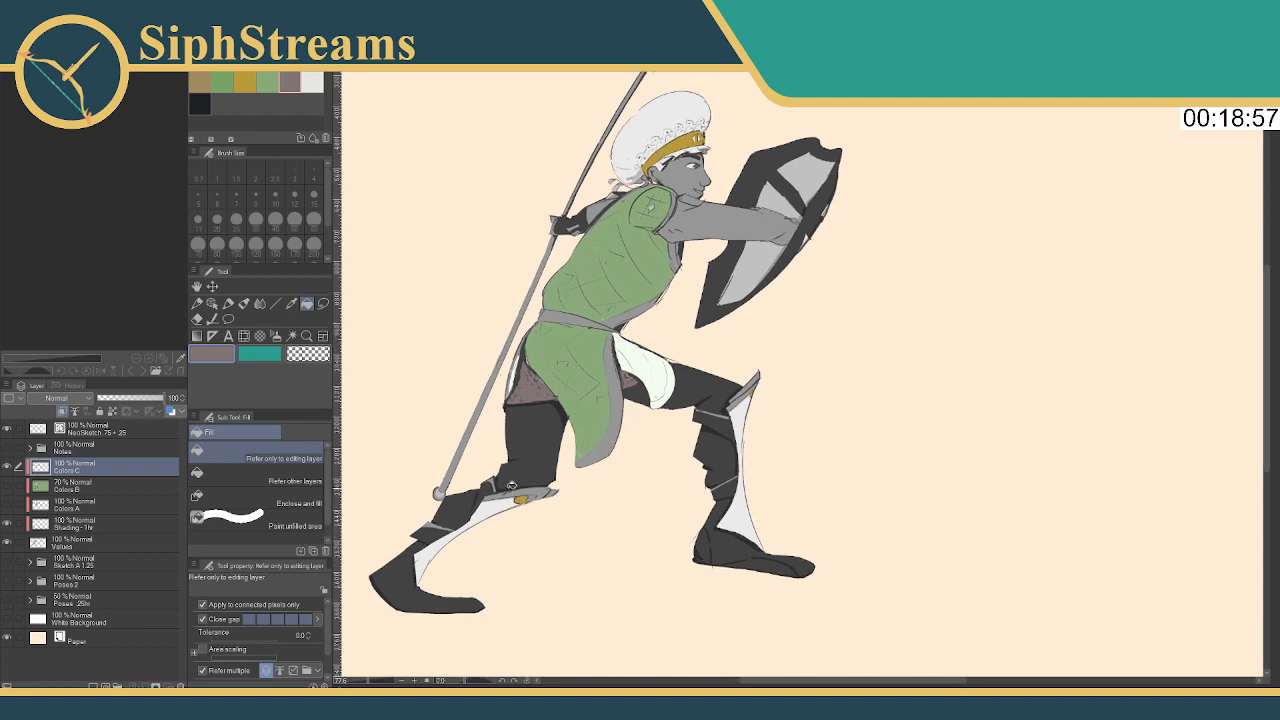
{"action": "mouse_move", "coordinate": [510, 185]}
{"action": "left_mouse_down"}
{"action": "mouse_move", "coordinate": [475, 195]}
{"action": "mouse_move", "coordinate": [523, 183]}
{"action": "left_mouse_up"}
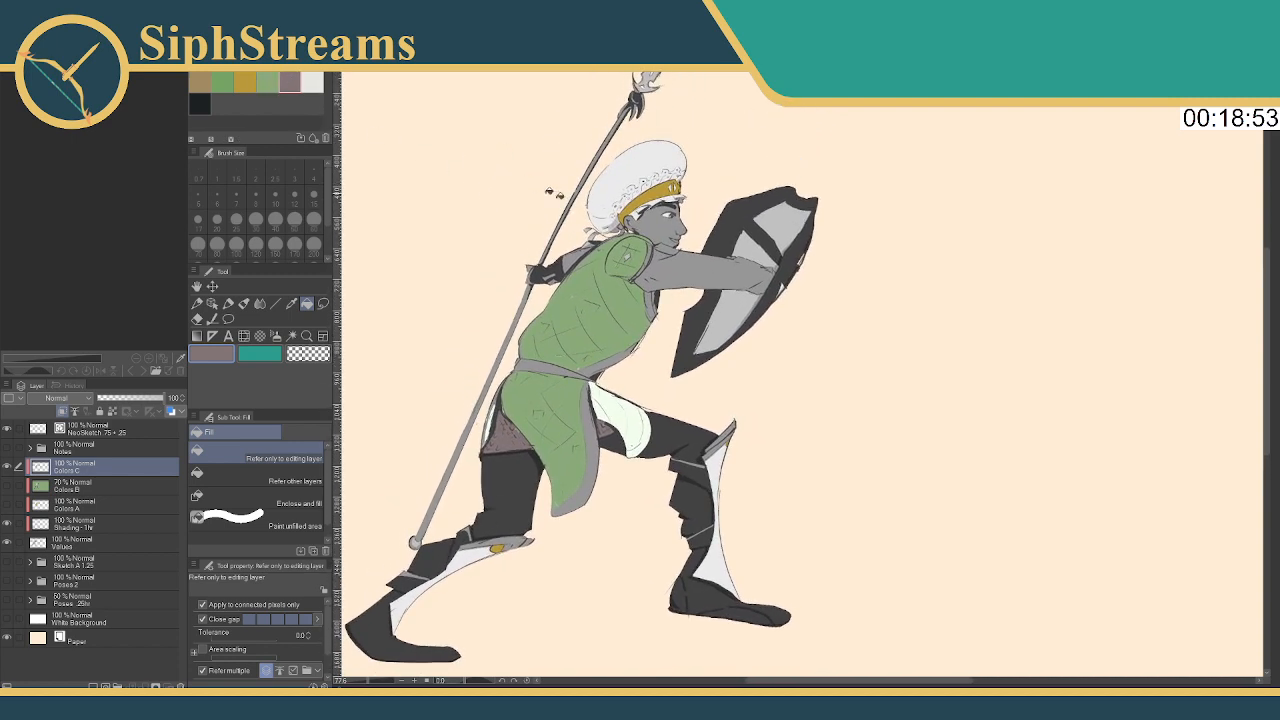
{"action": "left_click", "coordinate": [702, 318]}
{"action": "left_click", "coordinate": [766, 299]}
{"action": "left_click", "coordinate": [806, 234]}
{"action": "left_click", "coordinate": [794, 257]}
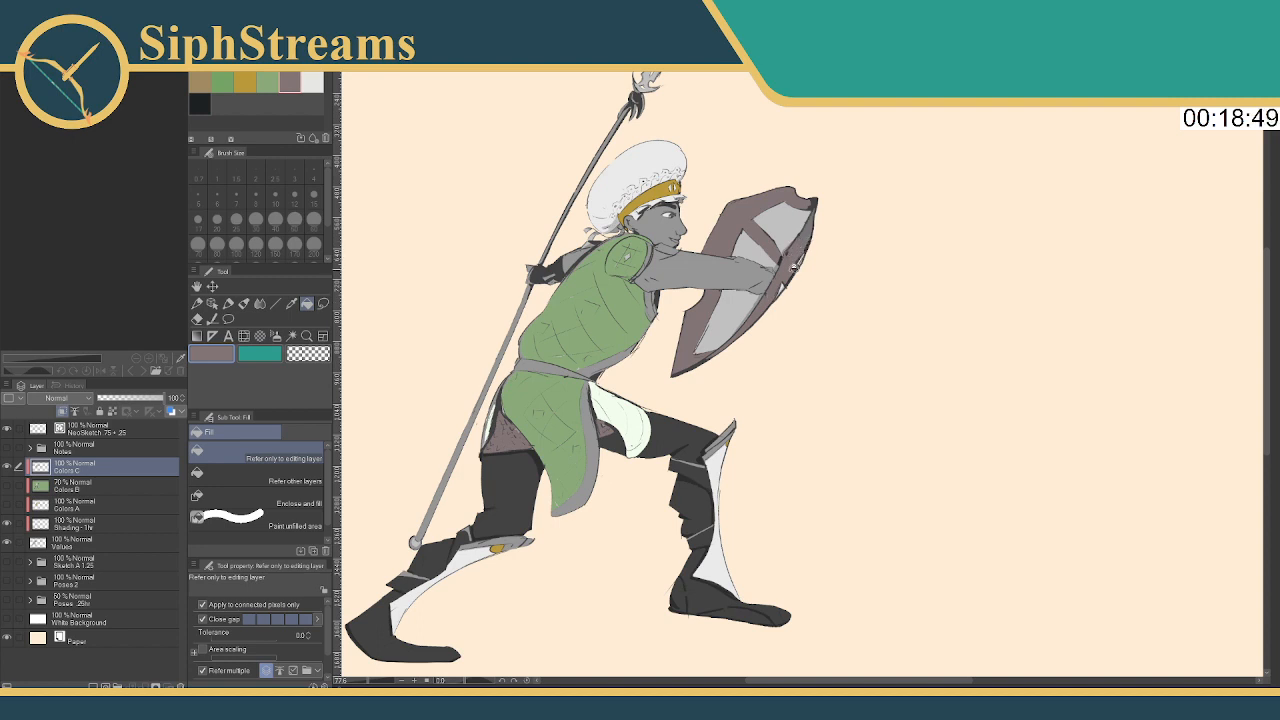
Try an off-white fill on the lower section of the shield's rim
{"action": "left_click", "coordinate": [311, 80]}
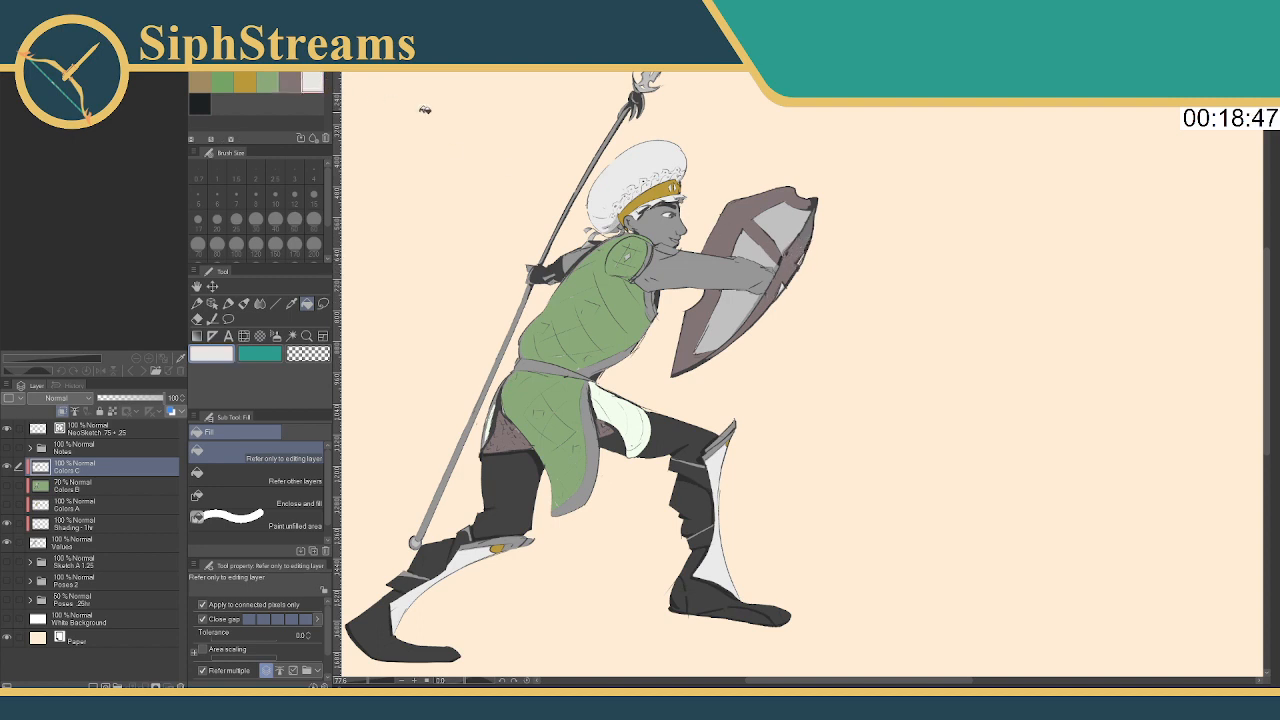
{"action": "left_click", "coordinate": [712, 308]}
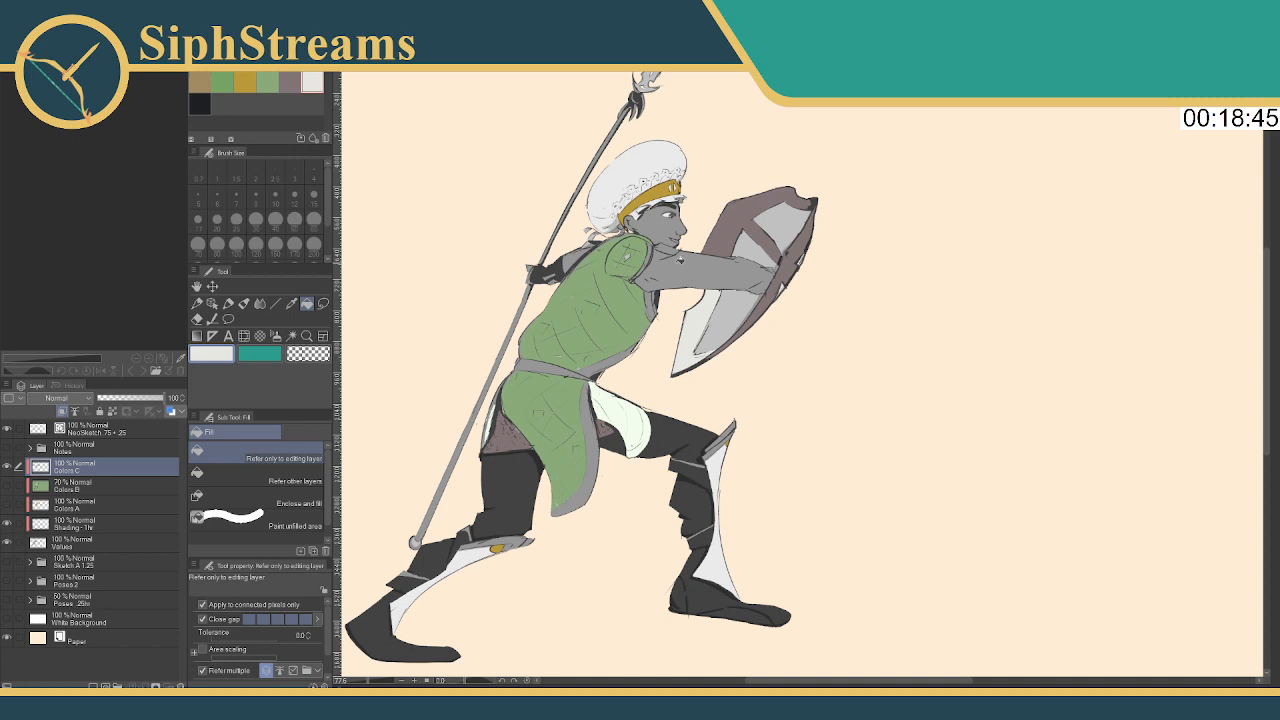
Remove the off-white from the shield's lower rim and fill the shield's inner face panels with off-white instead
{"action": "left_click", "coordinate": [258, 80]}
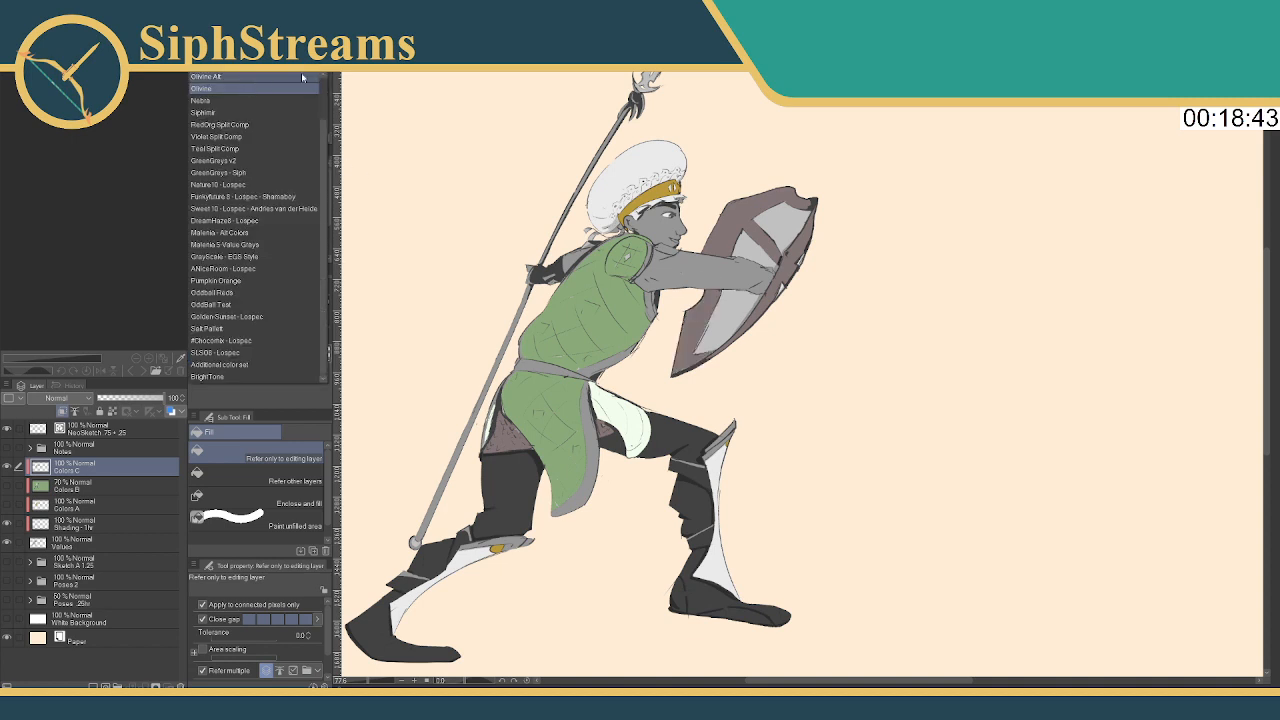
{"action": "left_click", "coordinate": [260, 77]}
{"action": "left_click", "coordinate": [794, 254]}
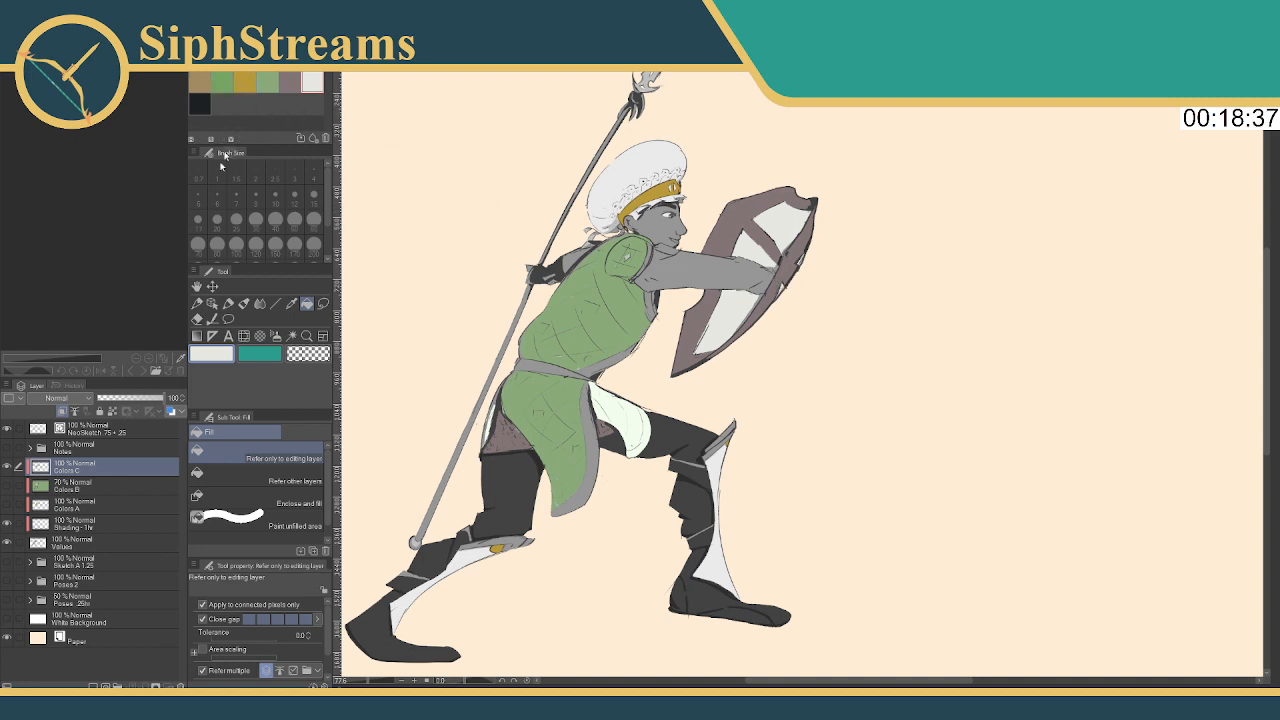
Try a tan-brown fill on the rear leg's trousers, lower leg and boot
{"action": "left_click", "coordinate": [200, 82]}
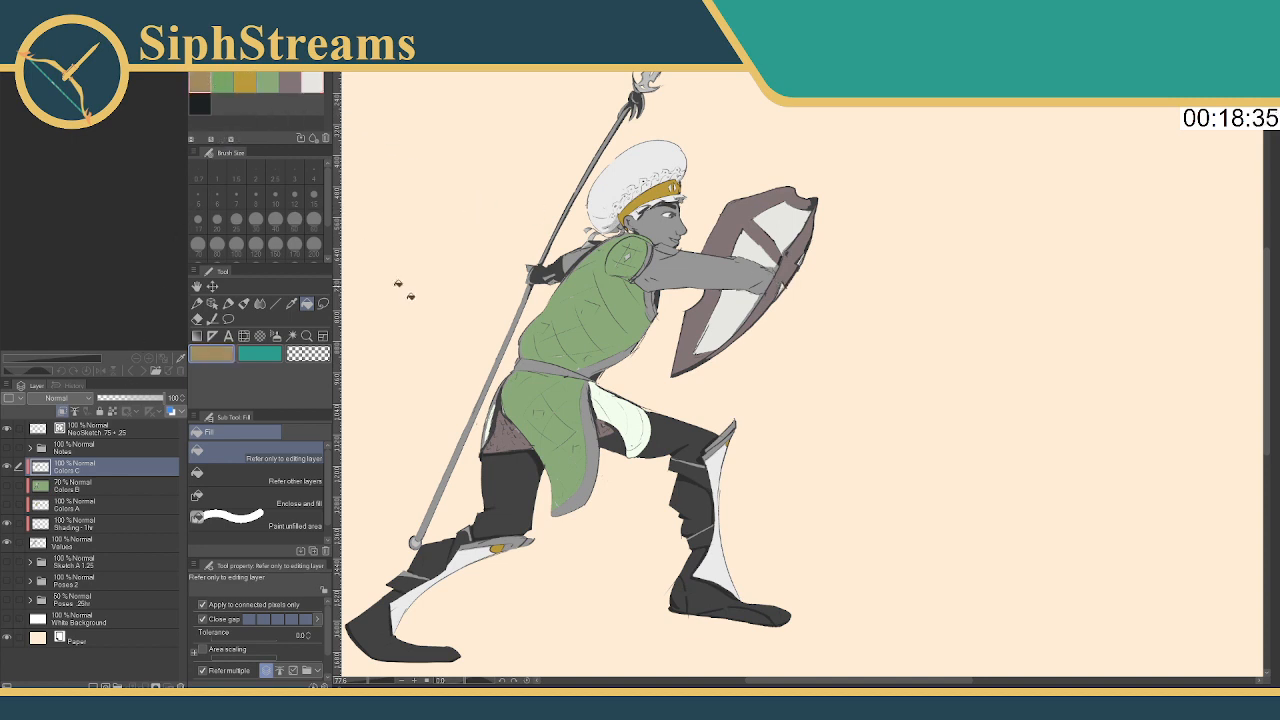
{"action": "left_click", "coordinate": [511, 475]}
{"action": "left_click", "coordinate": [446, 548]}
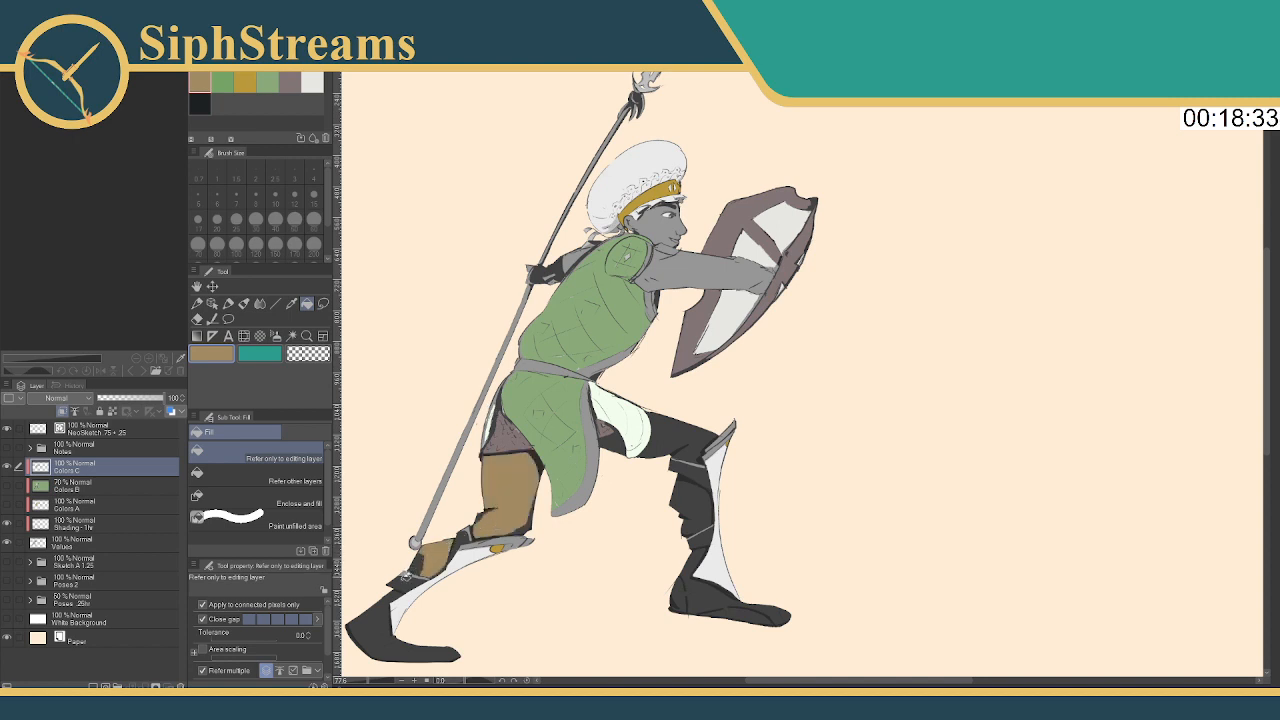
{"action": "left_click", "coordinate": [383, 609]}
{"action": "left_click", "coordinate": [414, 648]}
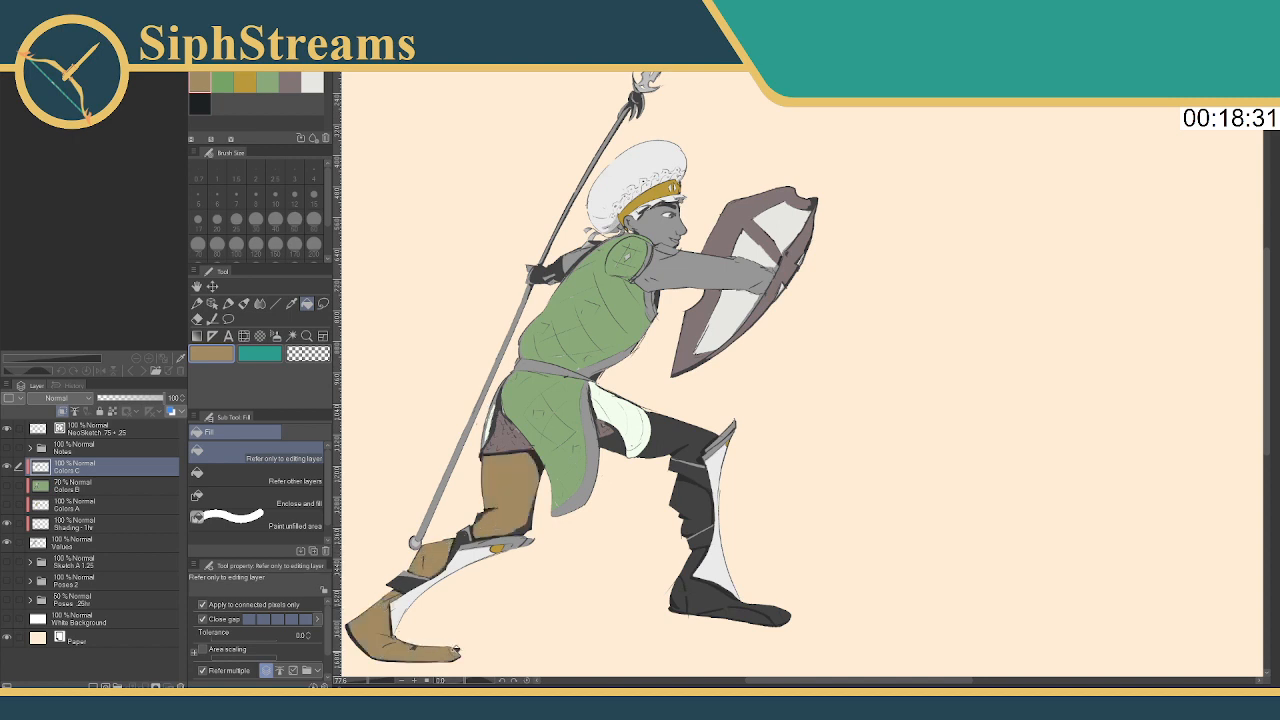
Try the same tan-brown fill on the front leg's thigh, calf and boot
{"action": "left_click", "coordinate": [668, 438]}
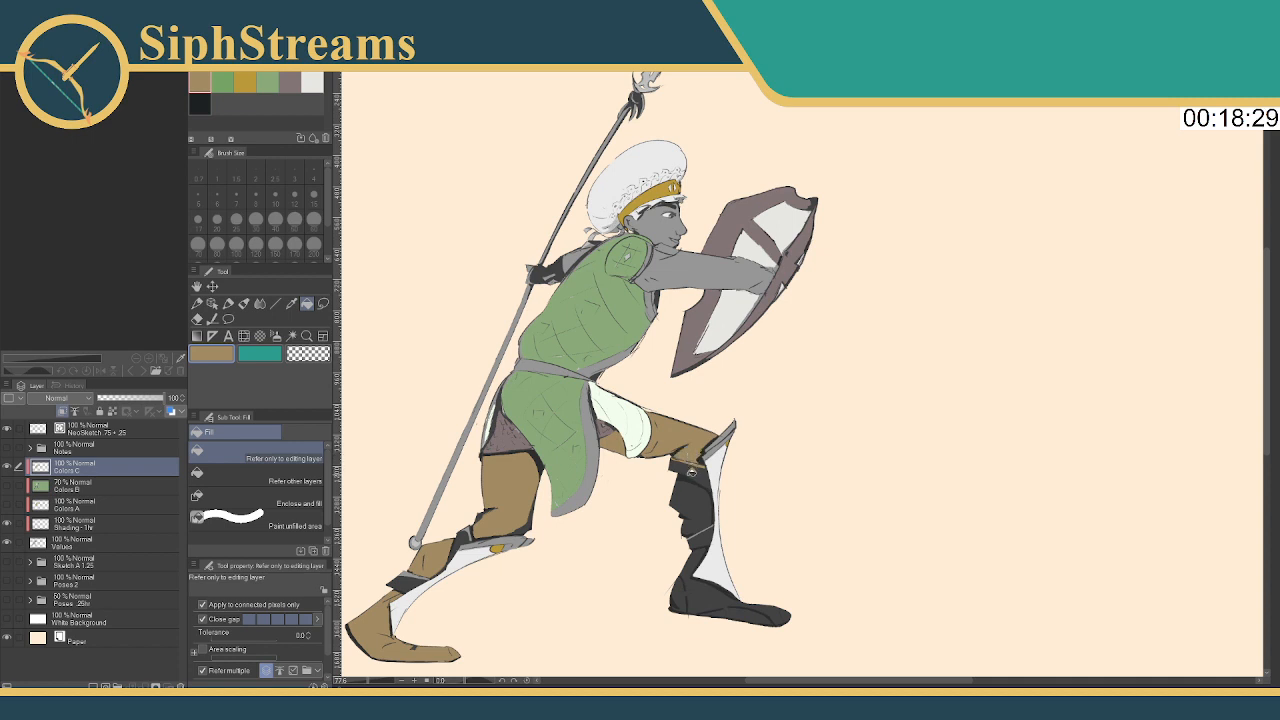
{"action": "left_click", "coordinate": [690, 502]}
{"action": "left_click", "coordinate": [690, 537]}
{"action": "left_click", "coordinate": [698, 598]}
{"action": "left_click", "coordinate": [762, 612]}
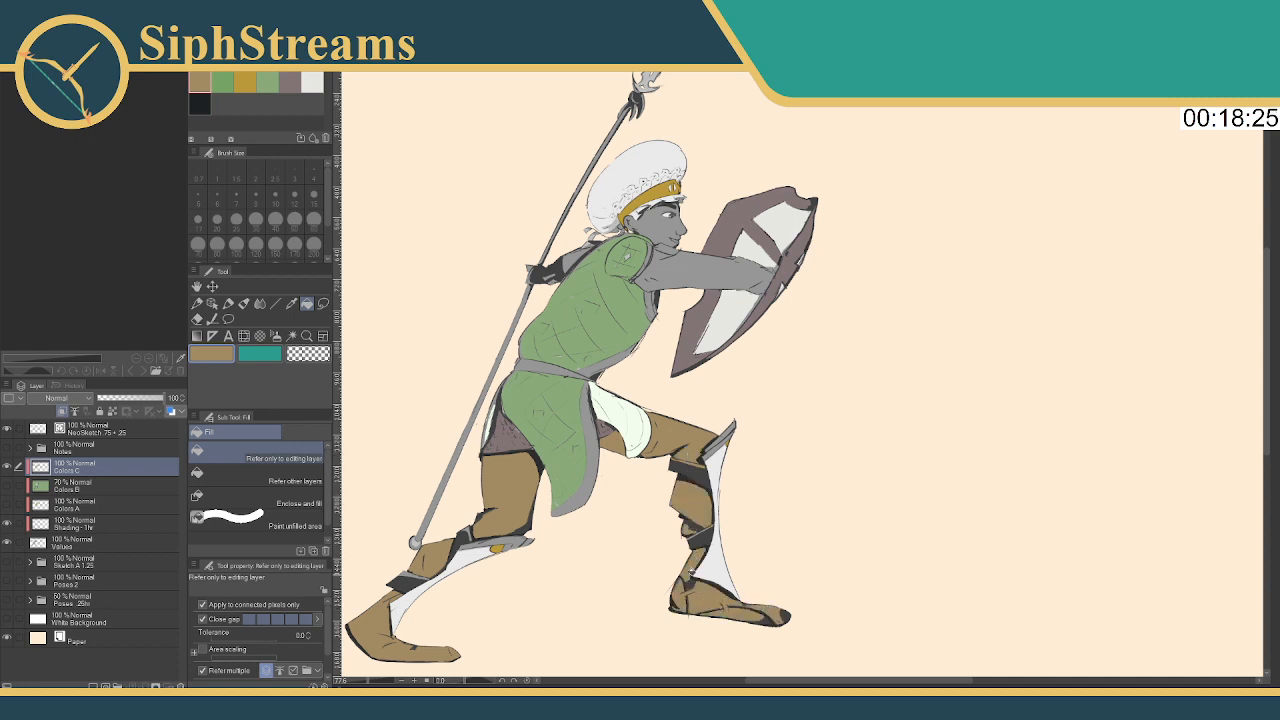
Undo the tan-brown fills on both legs and boots
{"action": "key", "text": "ctrl+z"}
{"action": "key", "text": "ctrl+z"}
{"action": "key", "text": "ctrl+z"}
{"action": "key", "text": "ctrl+z"}
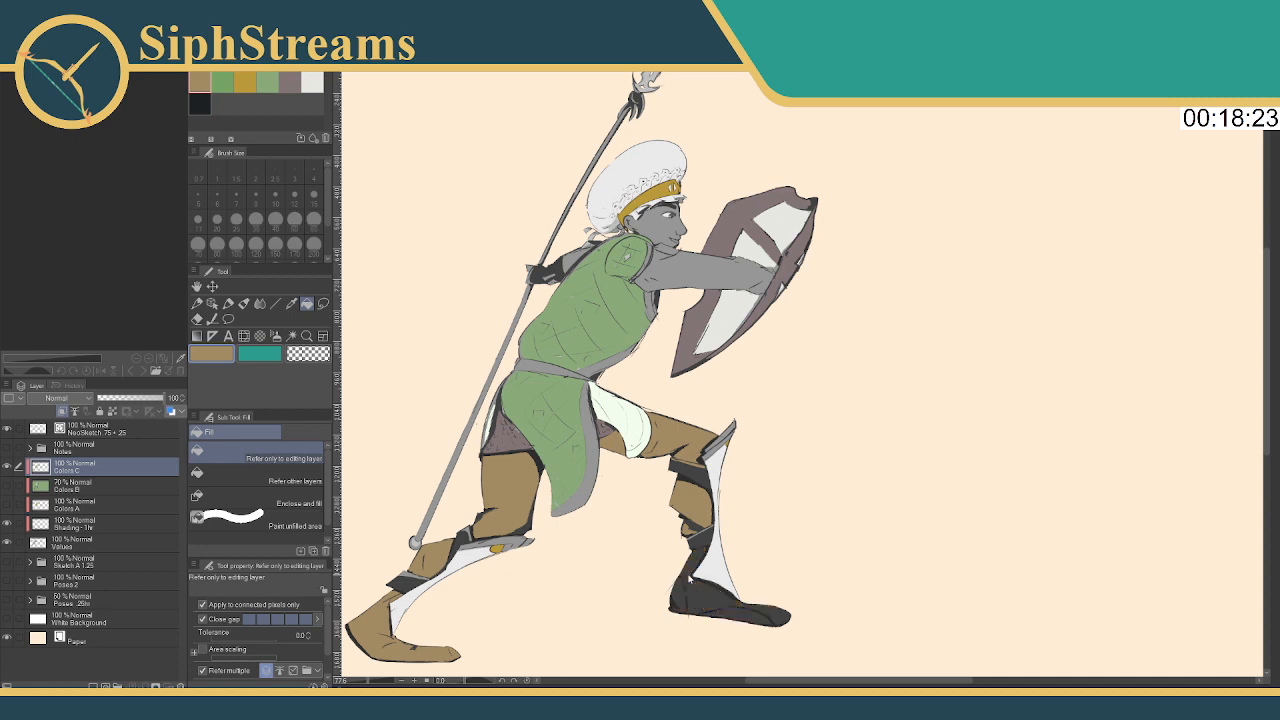
{"action": "key", "text": "ctrl+z"}
{"action": "key", "text": "ctrl+z"}
{"action": "key", "text": "ctrl+z"}
{"action": "key", "text": "ctrl+z"}
{"action": "key", "text": "ctrl+z"}
{"action": "key", "text": "ctrl+z"}
{"action": "key", "text": "ctrl+z"}
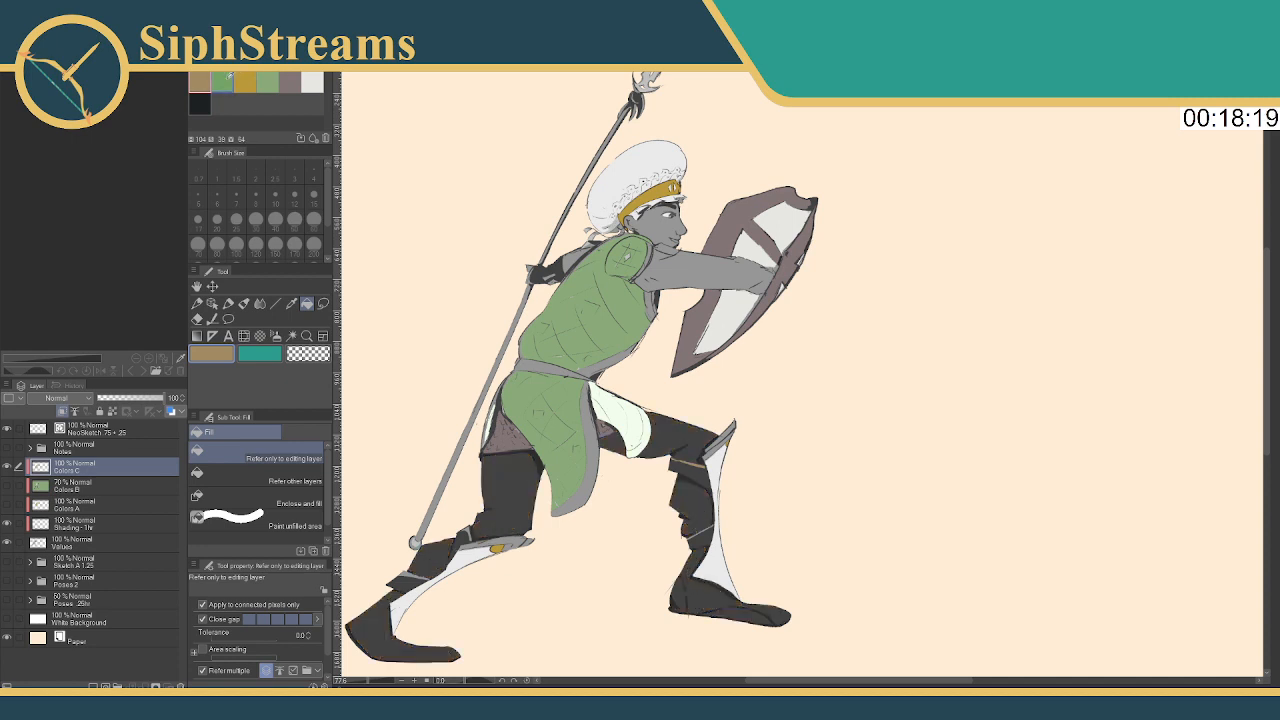
Switch to the green, blue and salmon color set, compare the other color layers, and fill the rear leg's knee guard and strap with blue
{"action": "left_click", "coordinate": [252, 74]}
{"action": "left_click", "coordinate": [251, 92]}
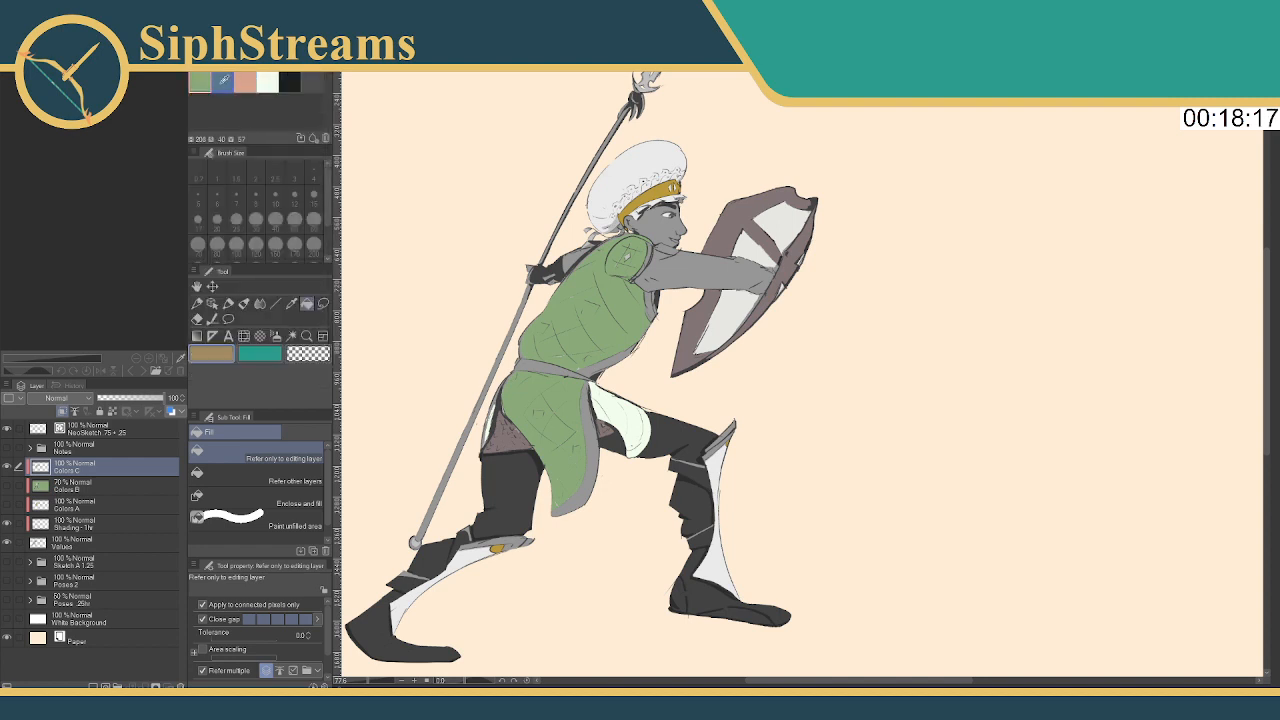
{"action": "left_click", "coordinate": [7, 505]}
{"action": "left_click", "coordinate": [7, 505]}
{"action": "left_click", "coordinate": [7, 493]}
{"action": "left_click", "coordinate": [7, 493]}
{"action": "left_click", "coordinate": [220, 80]}
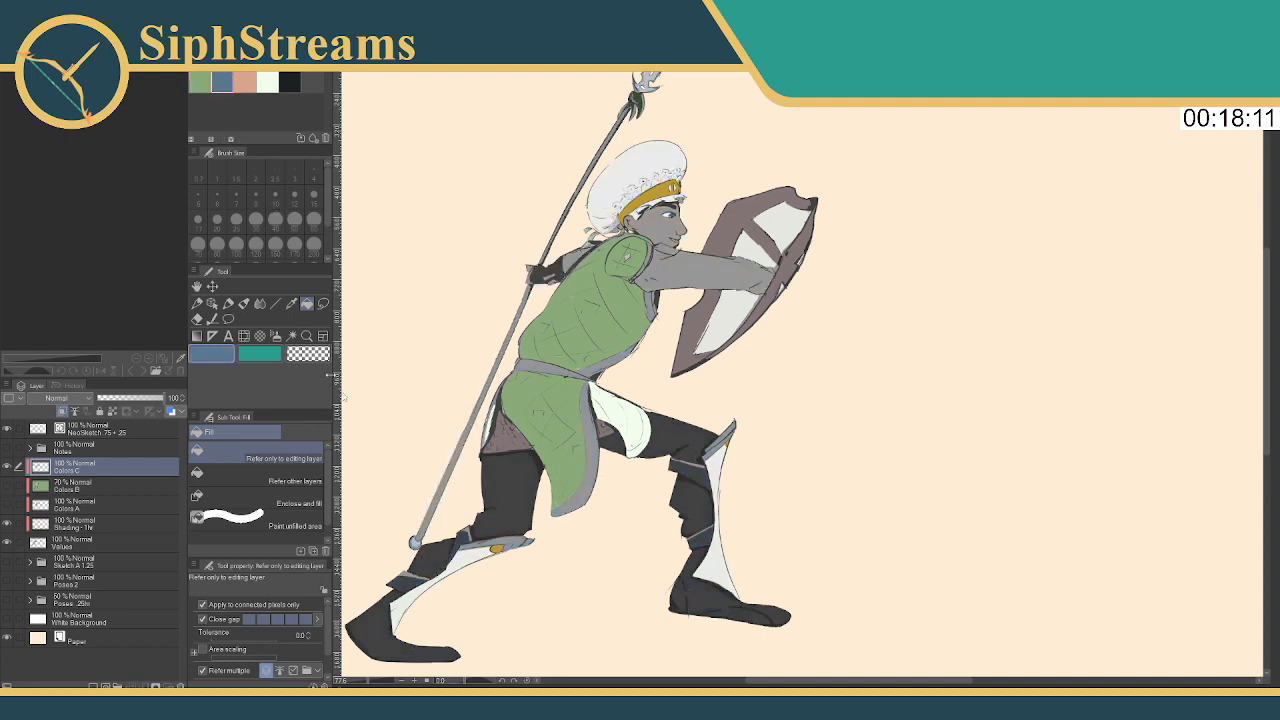
{"action": "left_click", "coordinate": [408, 580]}
{"action": "left_click", "coordinate": [462, 538]}
{"action": "left_click", "coordinate": [505, 543]}
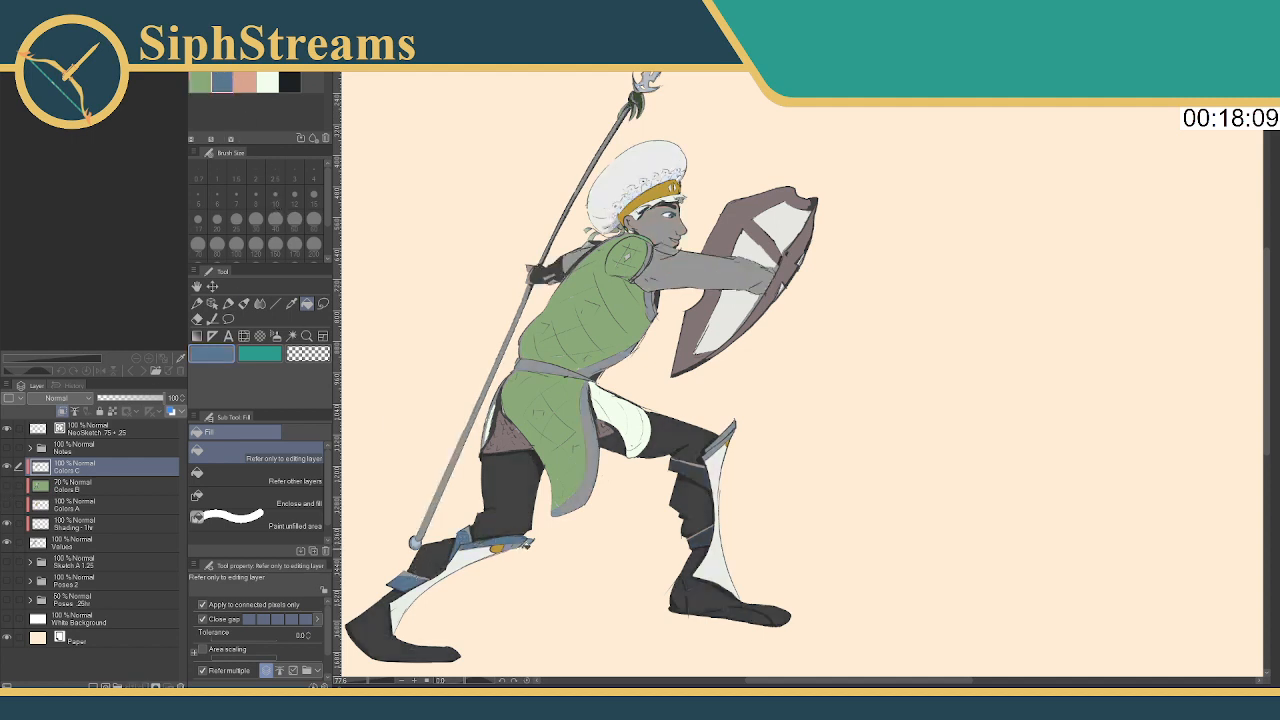
Fill the front leg's knee guard edge and the bands below the knee and above the boot with blue
{"action": "left_click", "coordinate": [720, 442]}
{"action": "left_click", "coordinate": [733, 434]}
{"action": "left_click", "coordinate": [695, 471]}
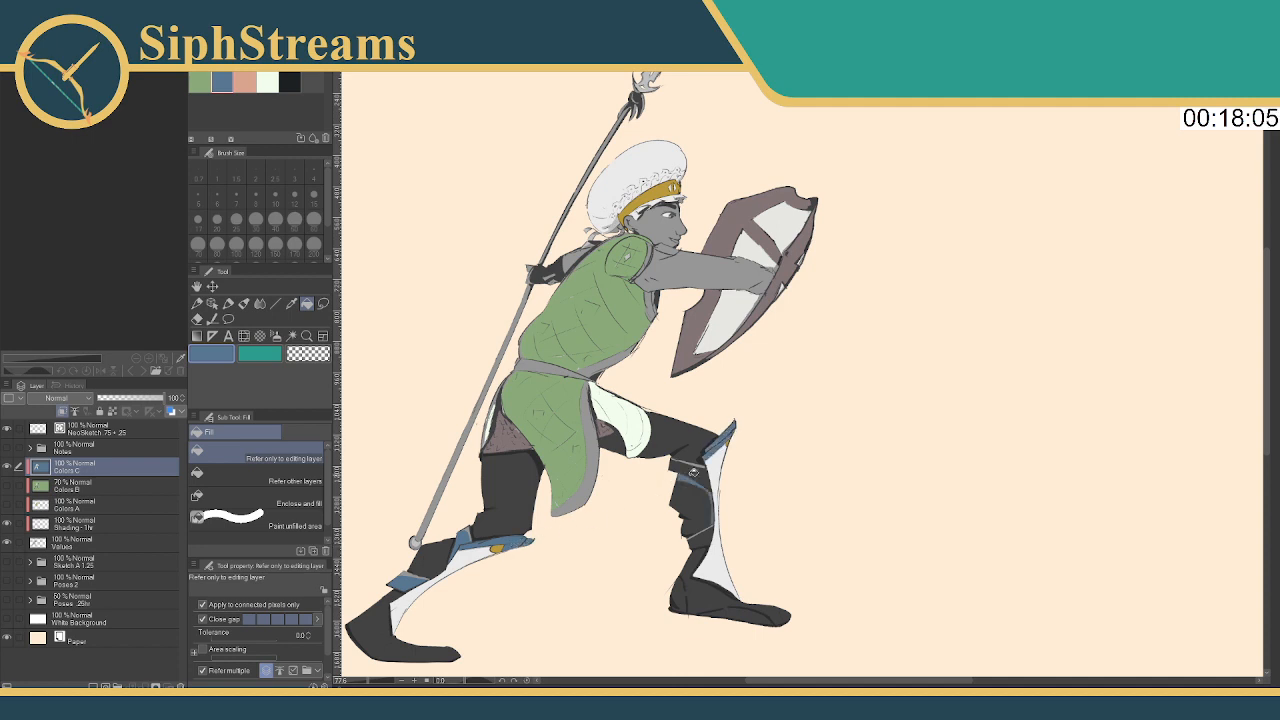
{"action": "left_click", "coordinate": [692, 466]}
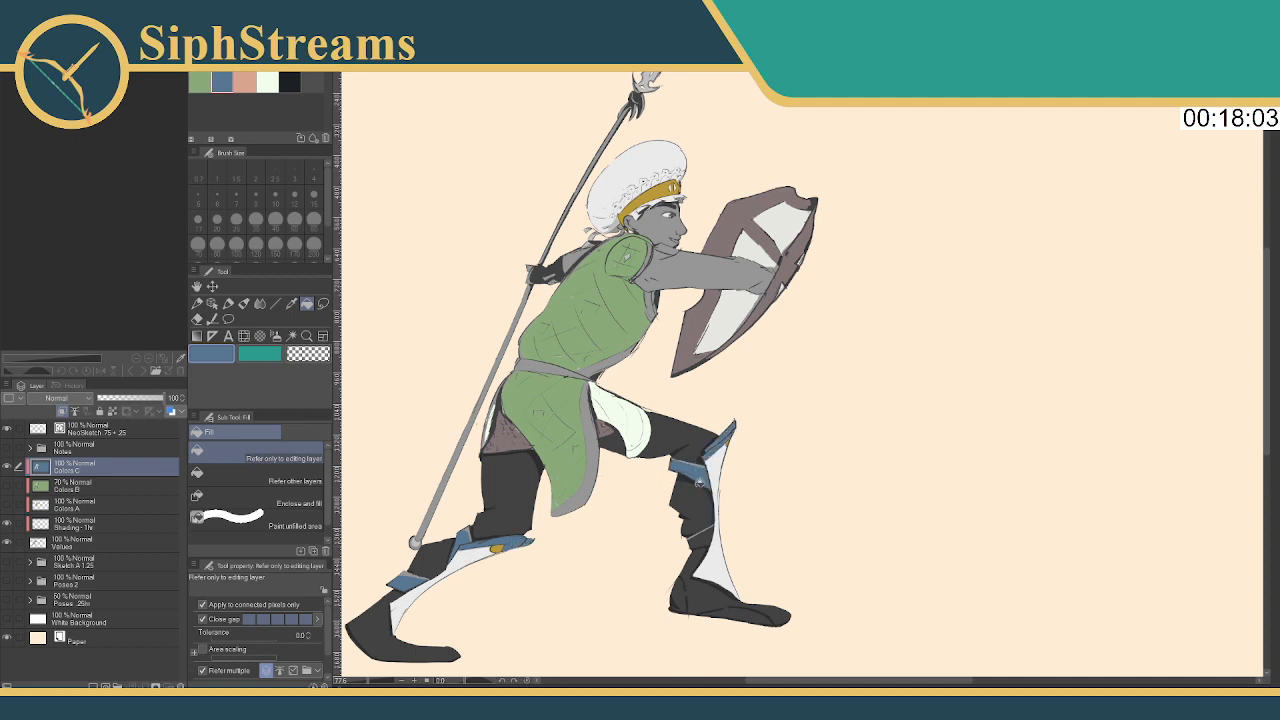
{"action": "left_click", "coordinate": [705, 535]}
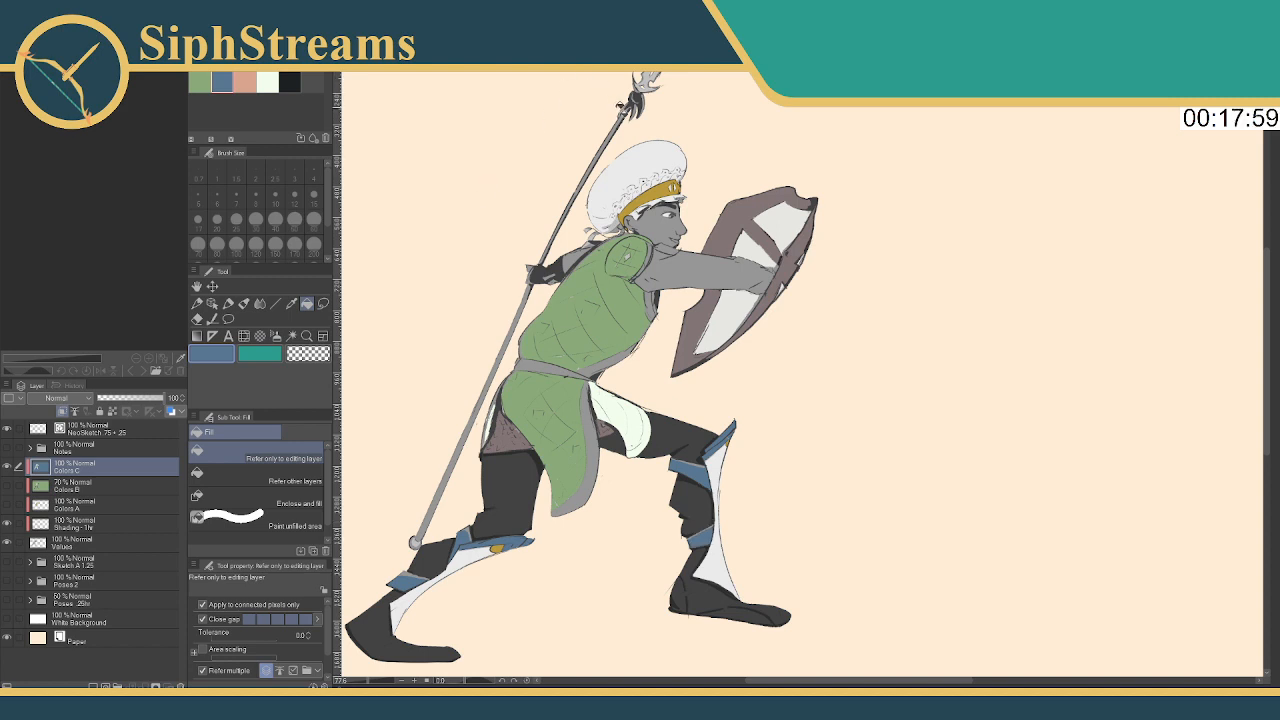
Try a blue fill on the ruffled area at the back of the hat, and undo it
{"action": "left_click", "coordinate": [624, 208]}
{"action": "left_click", "coordinate": [609, 212]}
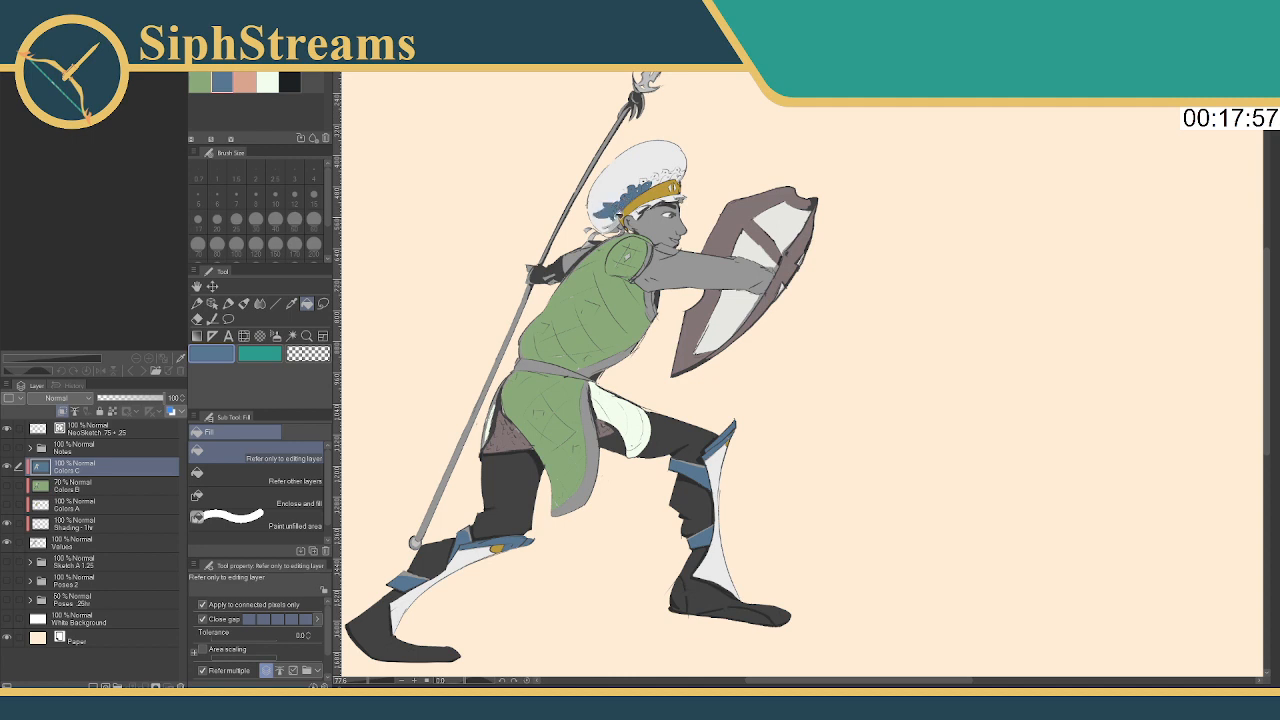
{"action": "key", "text": "ctrl+z"}
{"action": "key", "text": "ctrl+z"}
Fill the scalloped ruffle above the hat's gold band with blue, keeping only the fills that stay within the ruffle
{"action": "left_click", "coordinate": [616, 214]}
{"action": "left_click", "coordinate": [630, 200]}
{"action": "left_click", "coordinate": [620, 204]}
{"action": "left_click", "coordinate": [626, 188]}
{"action": "key", "text": "ctrl+z"}
{"action": "key", "text": "ctrl+z"}
{"action": "key", "text": "ctrl+z"}
{"action": "key", "text": "ctrl+z"}
{"action": "key", "text": "ctrl+y"}
{"action": "key", "text": "ctrl+y"}
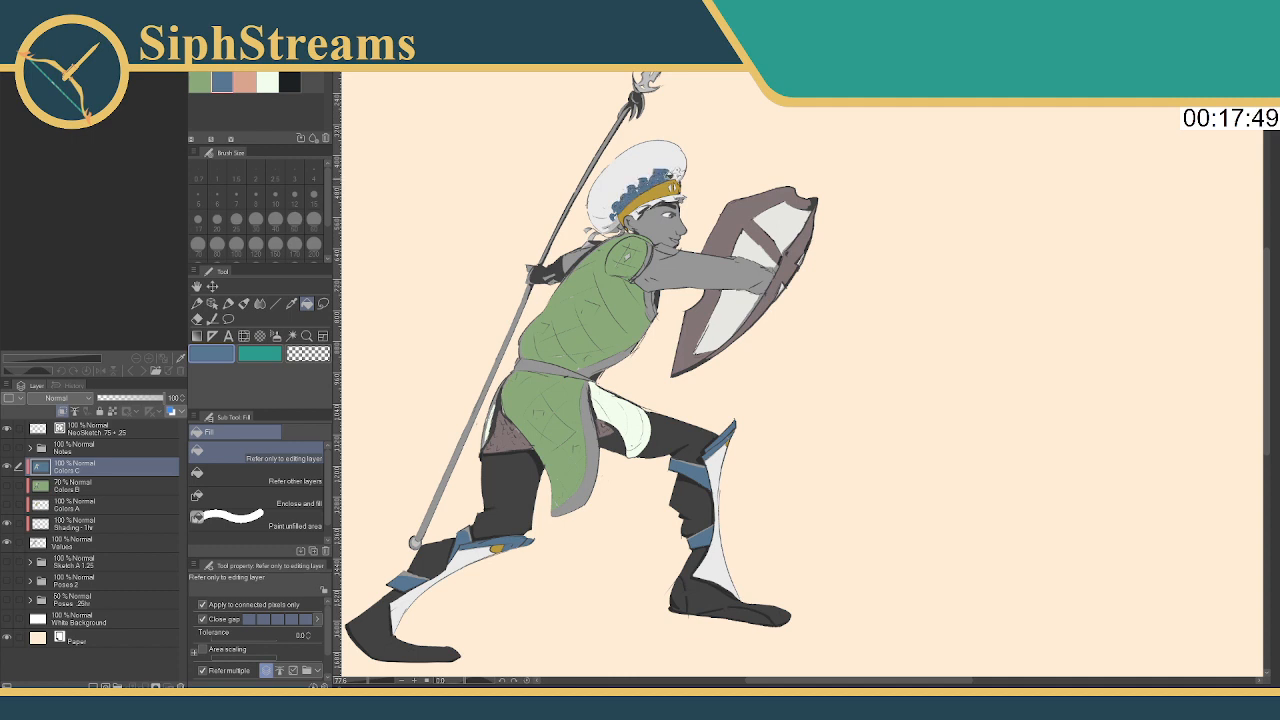
{"action": "key", "text": "ctrl+y"}
{"action": "left_click", "coordinate": [674, 172]}
{"action": "left_click", "coordinate": [655, 180]}
Fill the small tie behind the neck with muted green and the face with salmon
{"action": "left_click", "coordinate": [199, 82]}
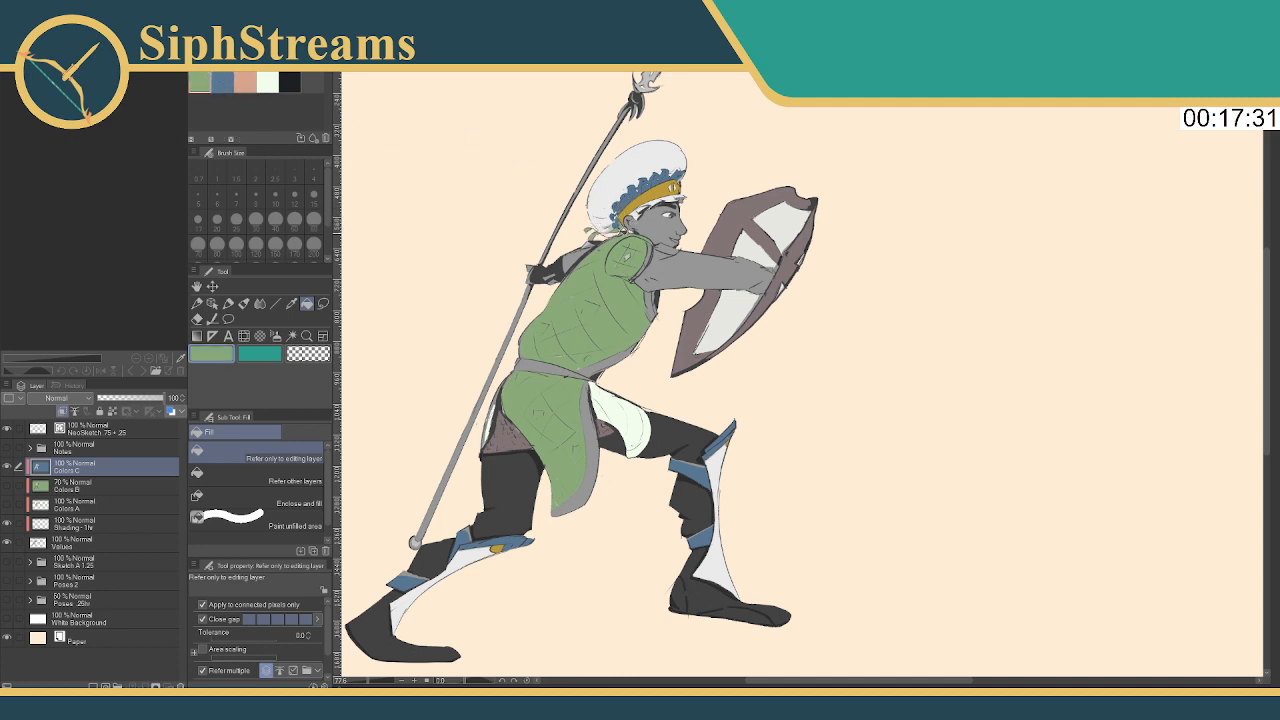
{"action": "left_click", "coordinate": [244, 82]}
{"action": "left_click", "coordinate": [662, 222]}
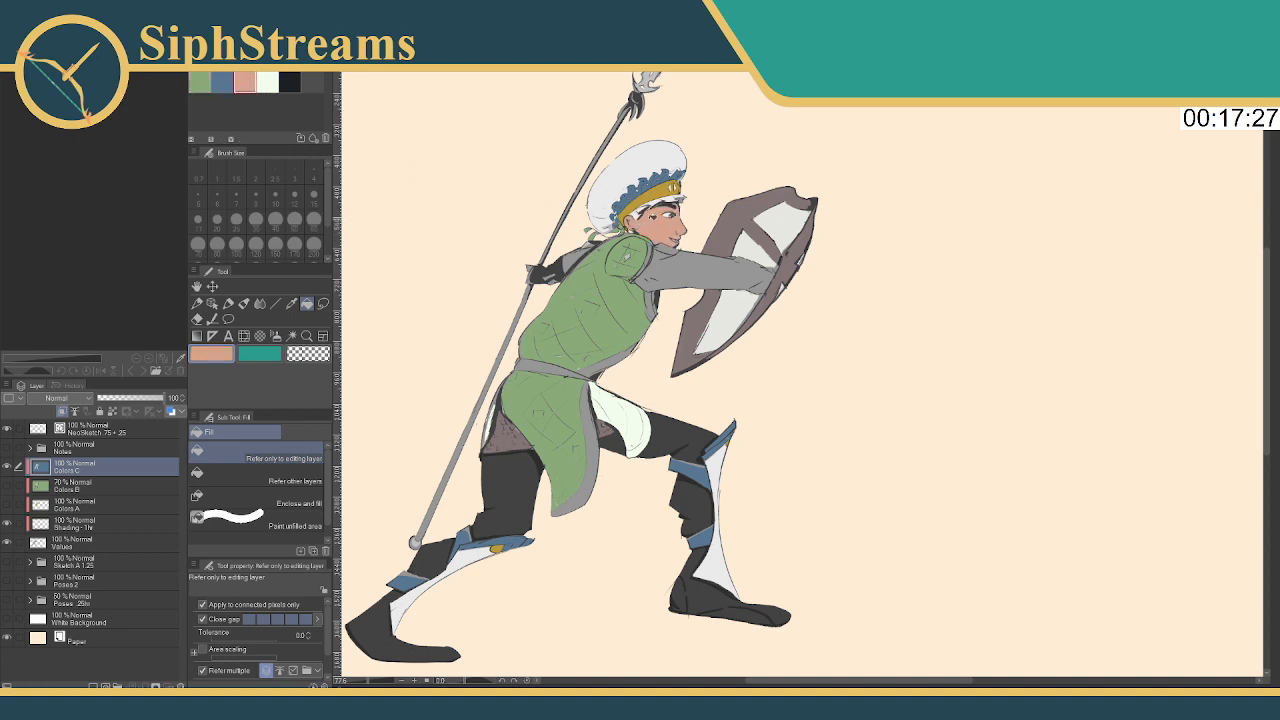
Fill the hat's crown, the shin guards and the shield's inner face panels with mint white
{"action": "left_click", "coordinate": [267, 82]}
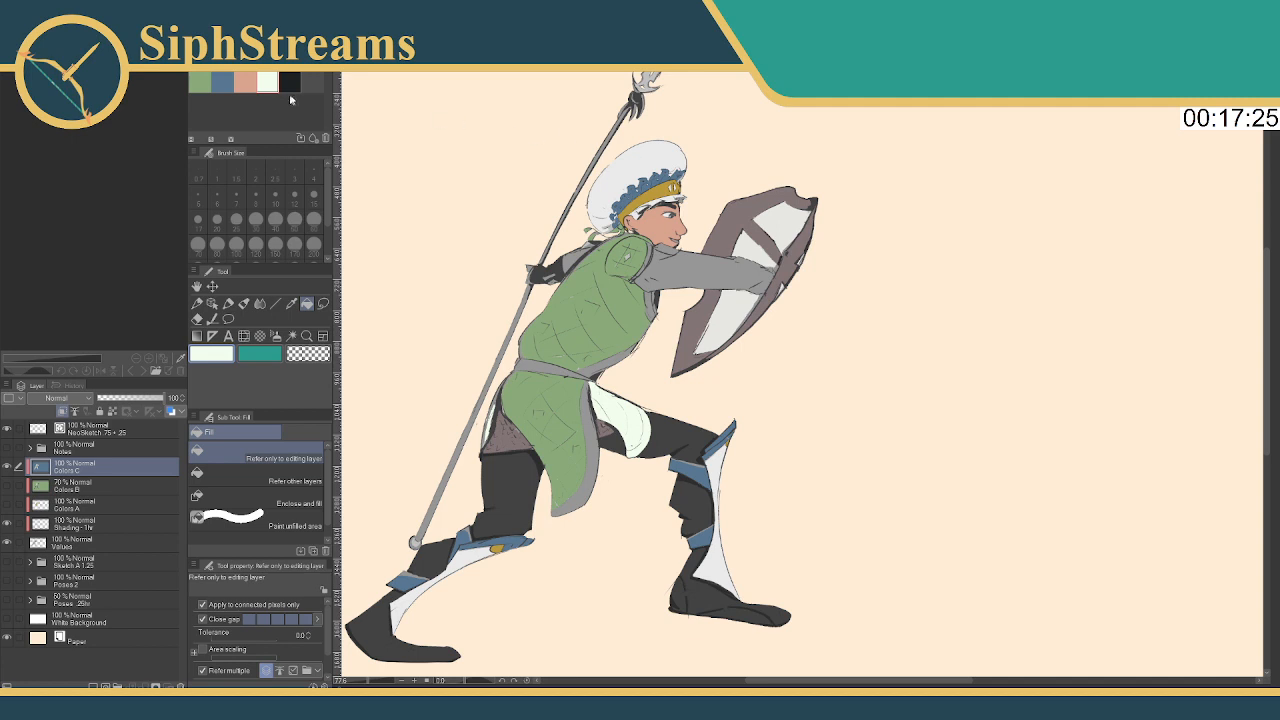
{"action": "left_click", "coordinate": [630, 153]}
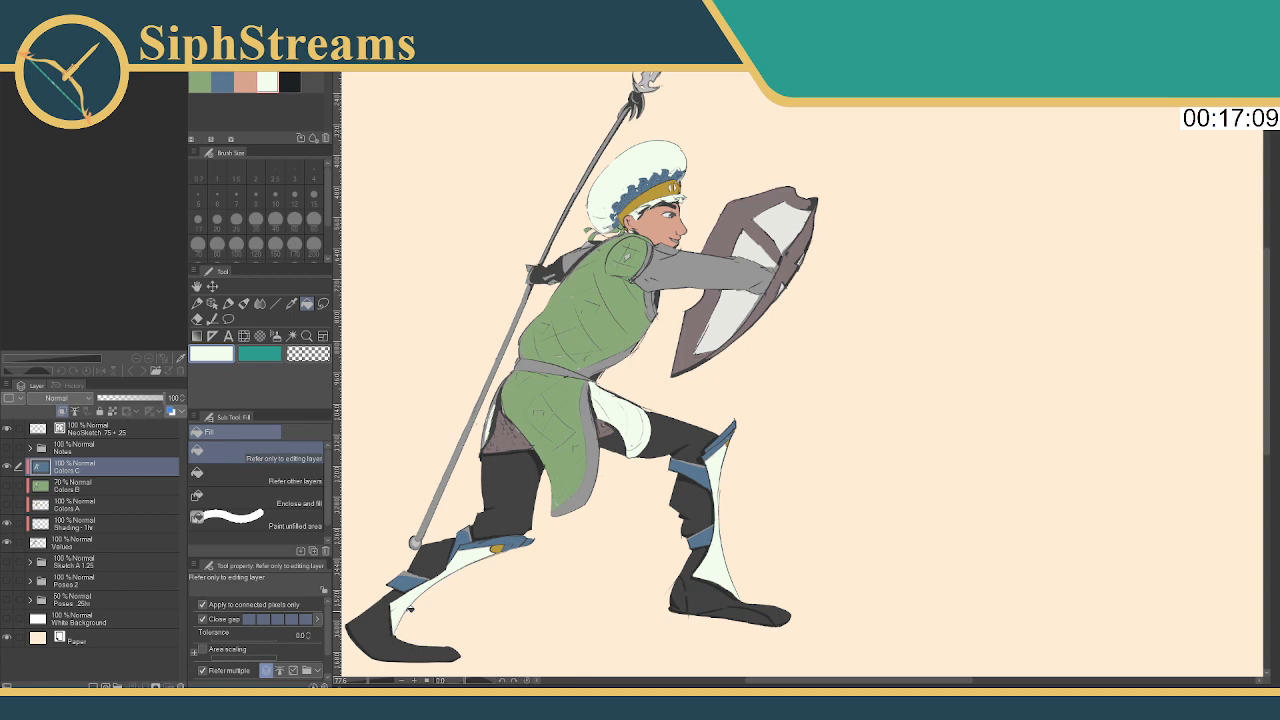
{"action": "left_click", "coordinate": [745, 296]}
{"action": "left_click", "coordinate": [753, 253]}
{"action": "left_click", "coordinate": [788, 229]}
{"action": "left_click", "coordinate": [808, 280]}
Fill the shield's rim and crossing bands with blue
{"action": "left_click", "coordinate": [222, 82]}
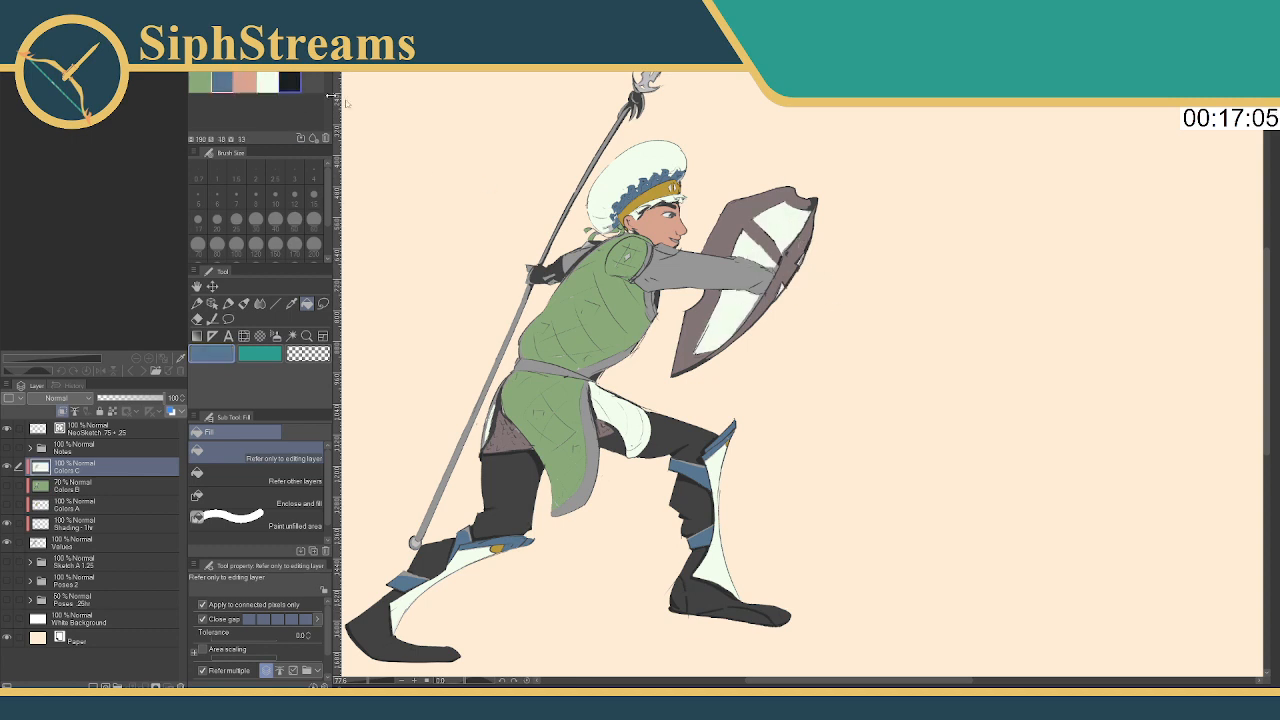
{"action": "left_click", "coordinate": [731, 223]}
{"action": "left_click", "coordinate": [802, 249]}
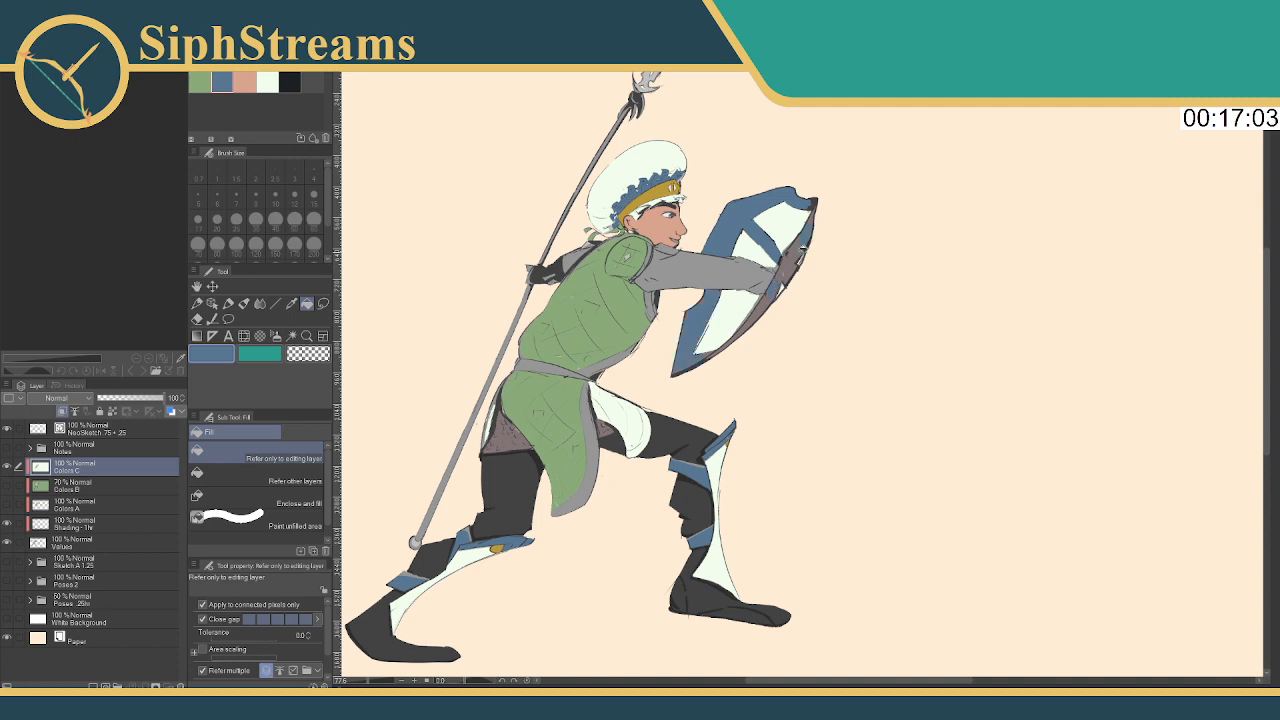
Fill the front leg's exposed thigh and calf with salmon
{"action": "left_click_drag", "start_coordinate": [408, 226], "coordinate": [420, 263]}
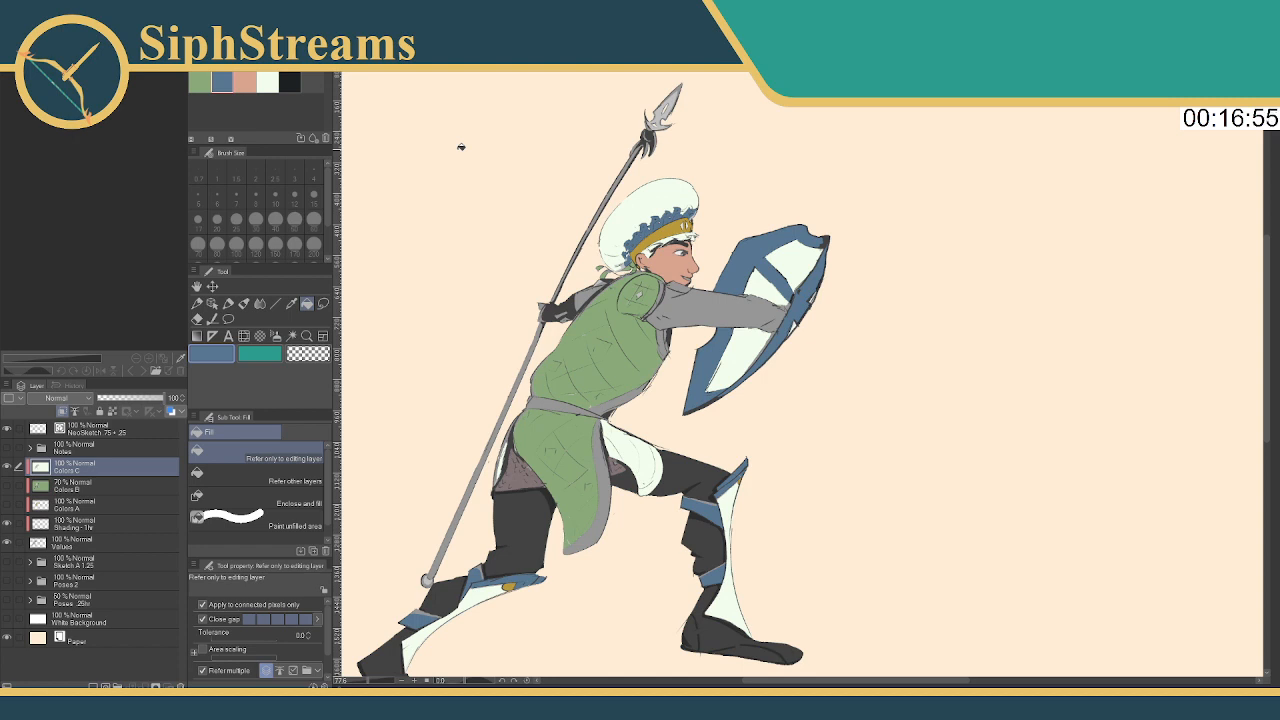
{"action": "scroll", "coordinate": [742, 298], "scroll_direction": "down", "scroll_amount": 3}
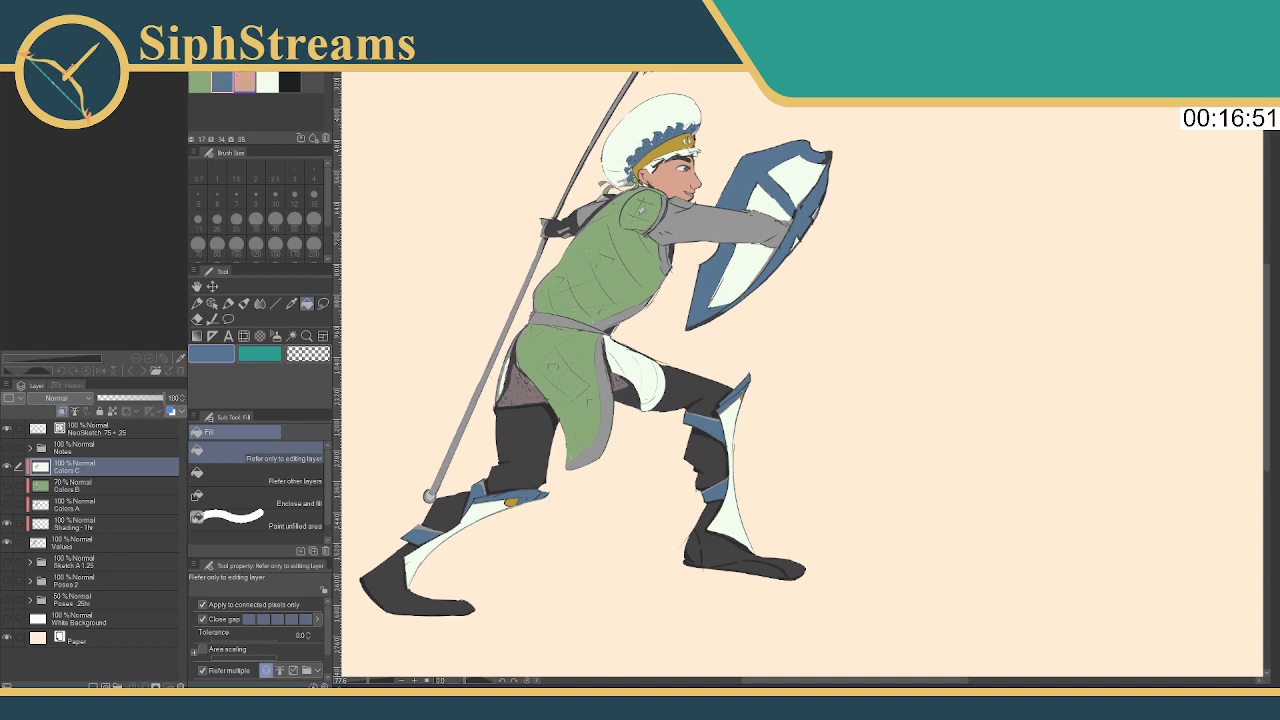
{"action": "left_click", "coordinate": [244, 82]}
{"action": "left_click", "coordinate": [688, 393]}
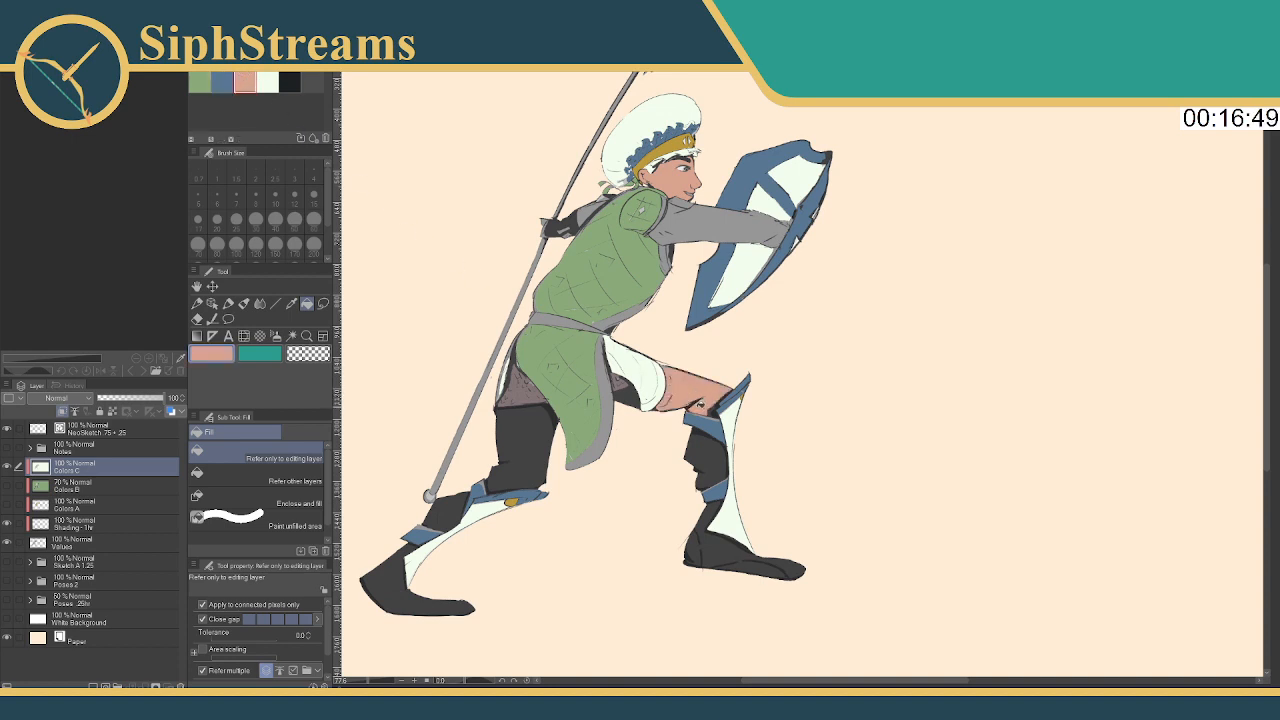
{"action": "left_click", "coordinate": [702, 458]}
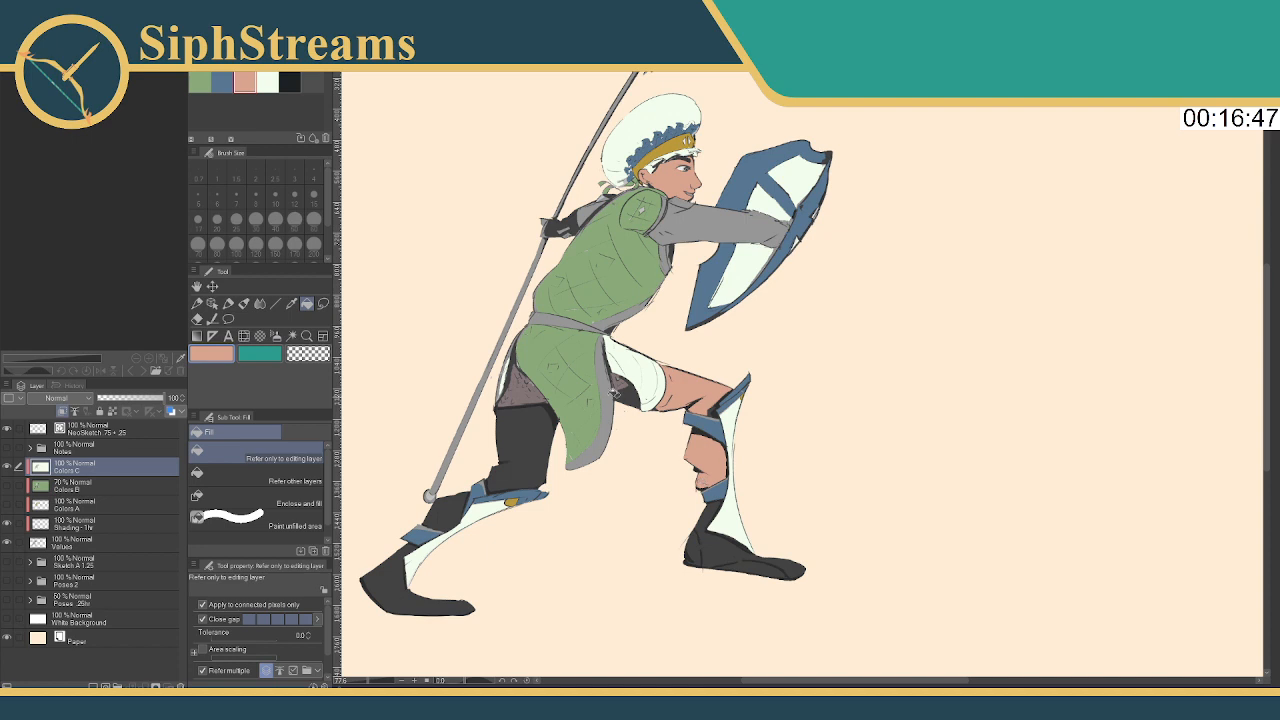
Switch to the gold and mauve color set and try mauve-grey on the rear leg's thigh, lower leg and boot
{"action": "left_click", "coordinate": [242, 140]}
{"action": "left_click", "coordinate": [227, 88]}
{"action": "left_click", "coordinate": [289, 82]}
{"action": "left_click", "coordinate": [527, 440]}
{"action": "left_click", "coordinate": [454, 503]}
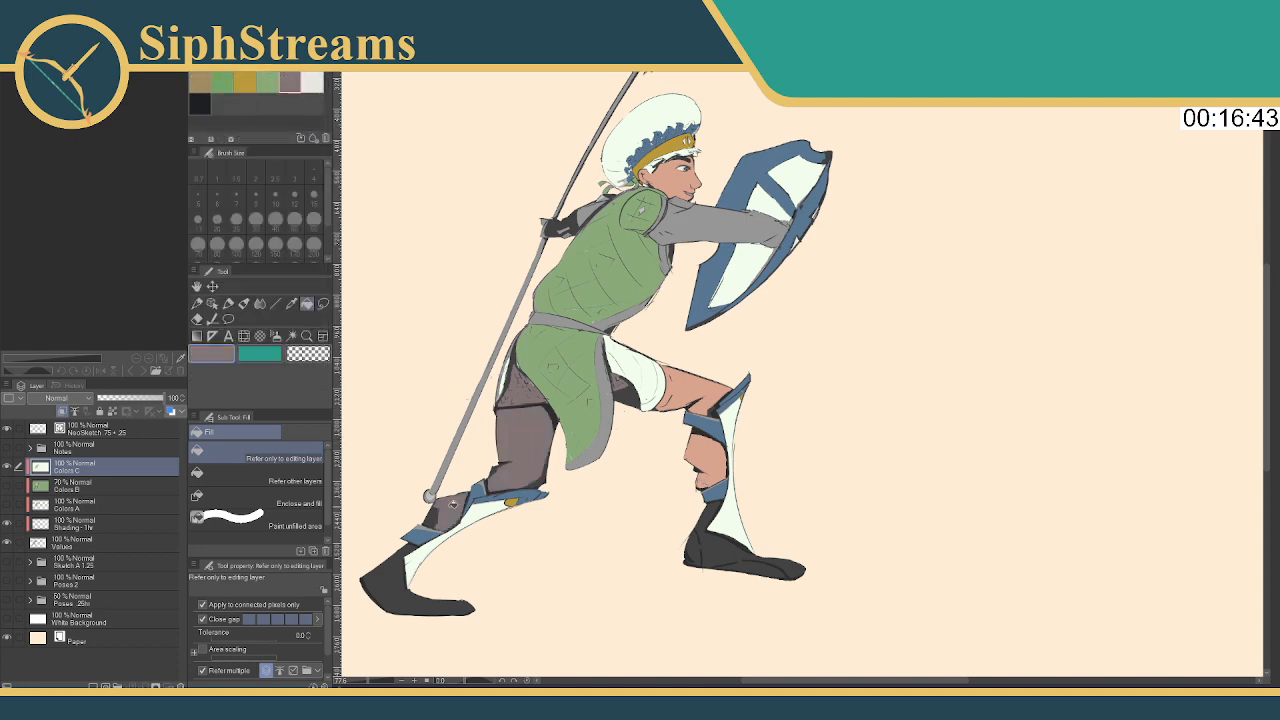
{"action": "left_click", "coordinate": [390, 565]}
{"action": "left_click", "coordinate": [436, 598]}
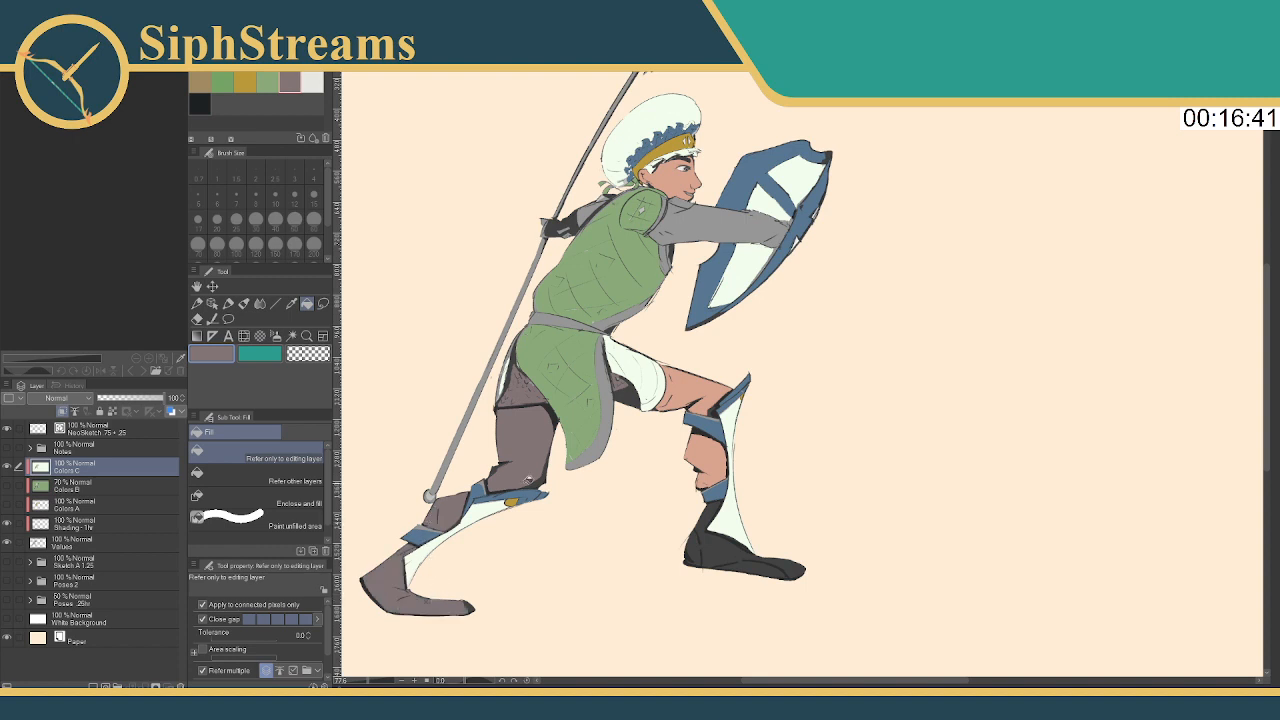
Try mauve-grey on the front leg's thigh and calf
{"action": "left_click", "coordinate": [690, 390]}
{"action": "left_click", "coordinate": [702, 406]}
{"action": "left_click", "coordinate": [700, 455]}
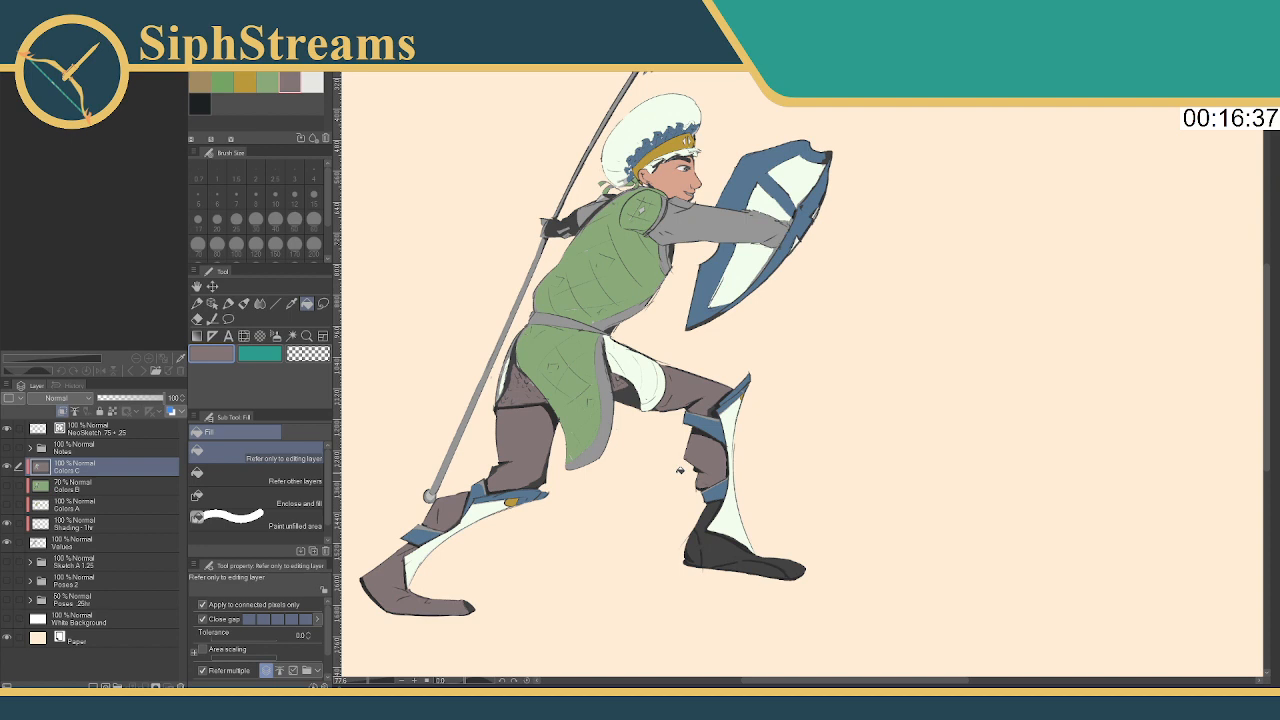
Try a near-black fill on the rear leg and boot and on the front leg's thigh and calf
{"action": "left_click", "coordinate": [199, 104]}
{"action": "left_click", "coordinate": [515, 431]}
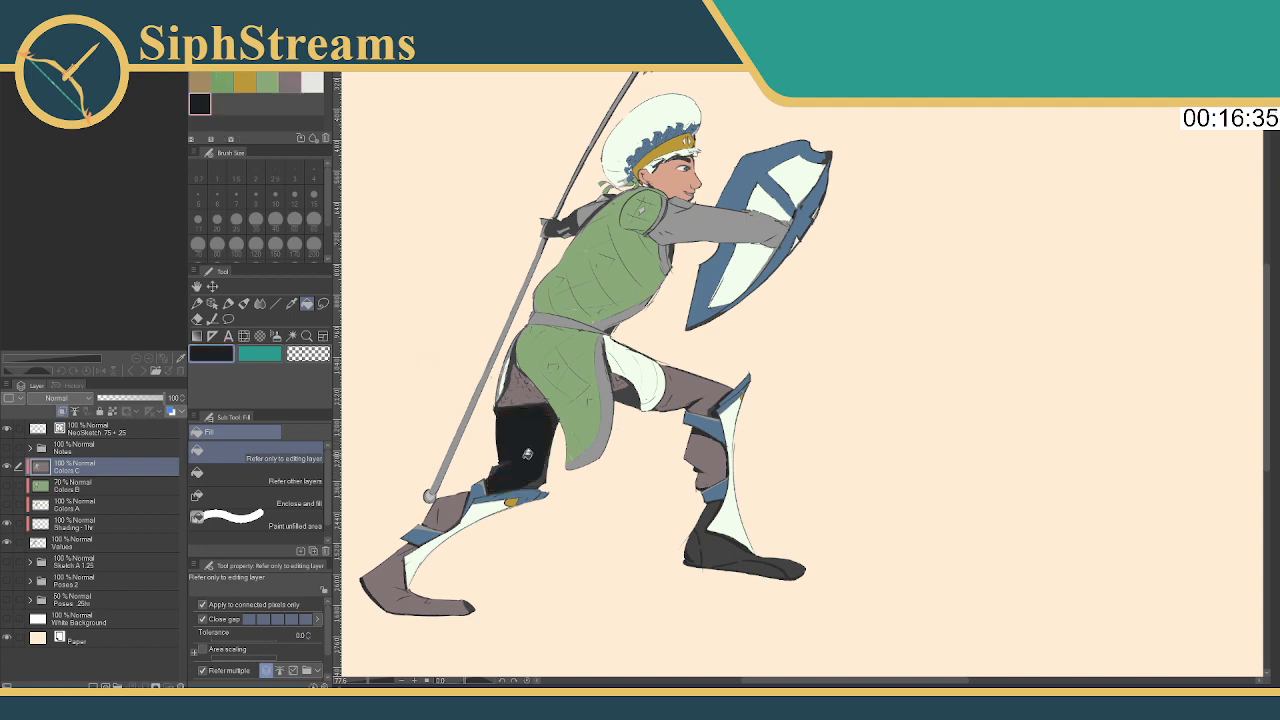
{"action": "left_click", "coordinate": [455, 505]}
{"action": "left_click", "coordinate": [437, 516]}
{"action": "left_click", "coordinate": [398, 578]}
{"action": "left_click", "coordinate": [437, 604]}
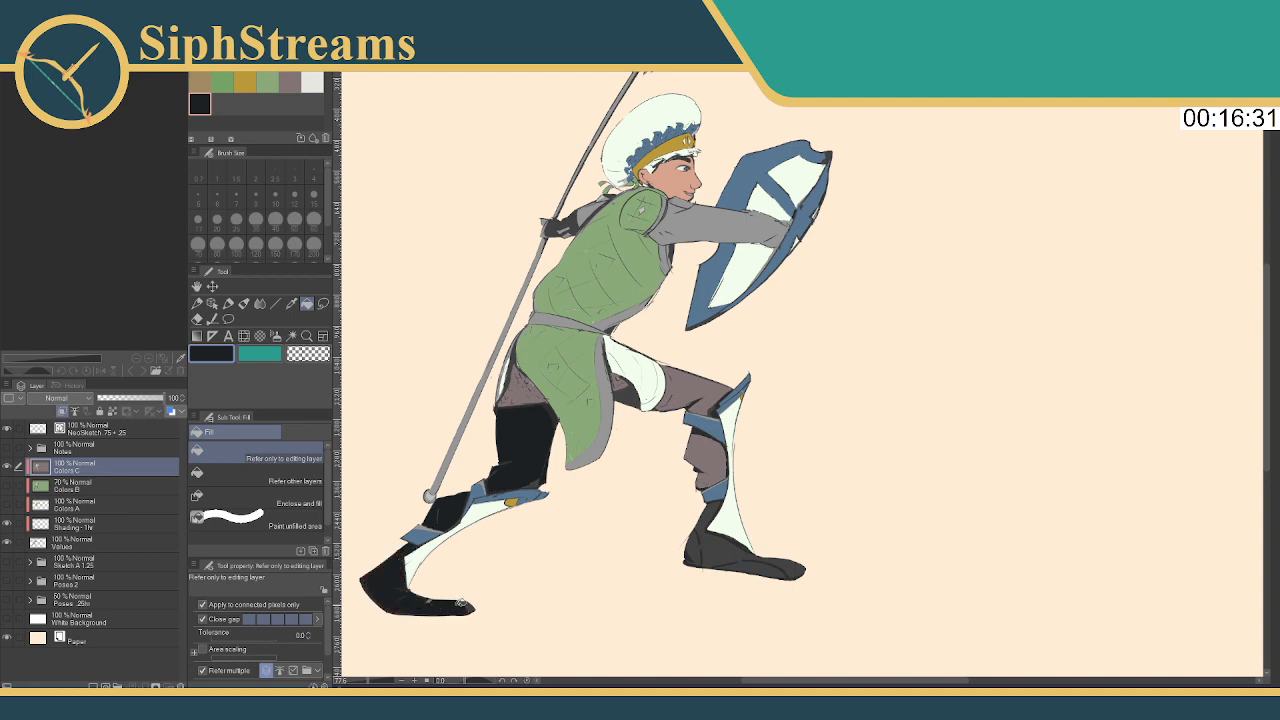
{"action": "left_click", "coordinate": [660, 381]}
{"action": "left_click", "coordinate": [692, 394]}
{"action": "left_click", "coordinate": [708, 462]}
Undo the near-black fills on both legs
{"action": "key", "text": "ctrl+z"}
{"action": "key", "text": "ctrl+z"}
{"action": "key", "text": "ctrl+z"}
{"action": "key", "text": "ctrl+z"}
{"action": "key", "text": "ctrl+z"}
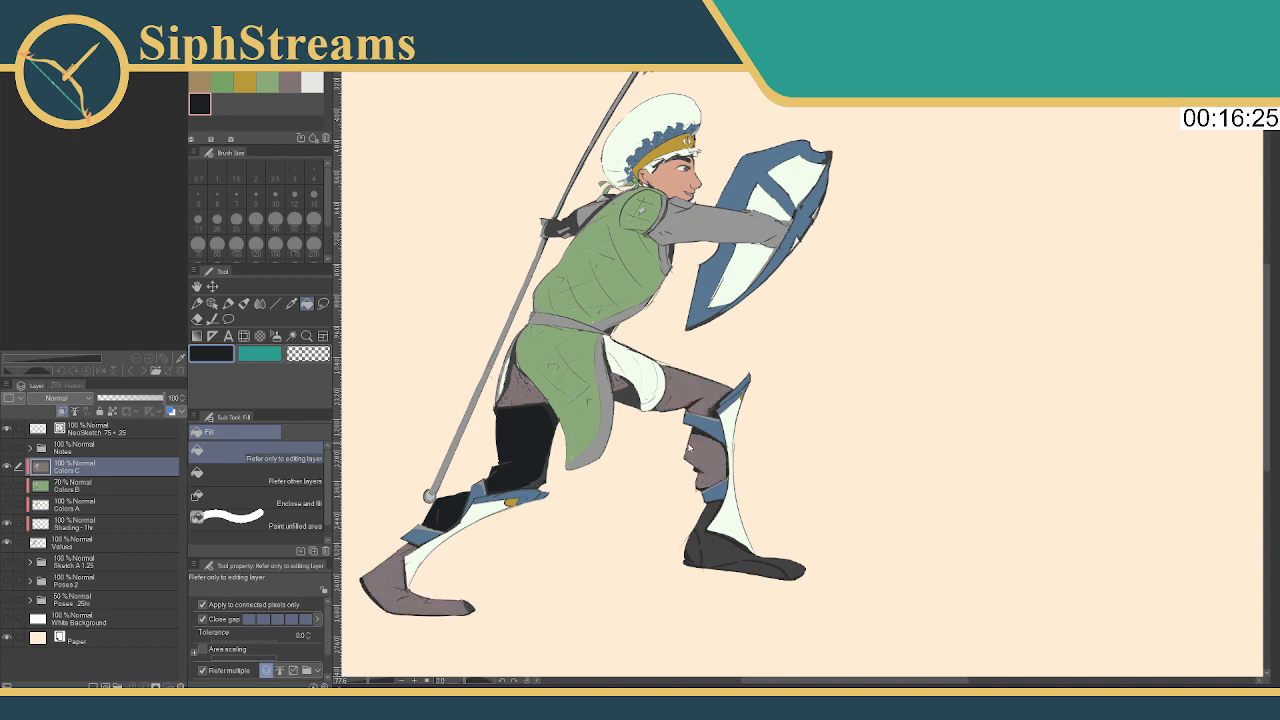
{"action": "key", "text": "ctrl+z"}
{"action": "key", "text": "ctrl+z"}
{"action": "key", "text": "ctrl+z"}
{"action": "key", "text": "ctrl+z"}
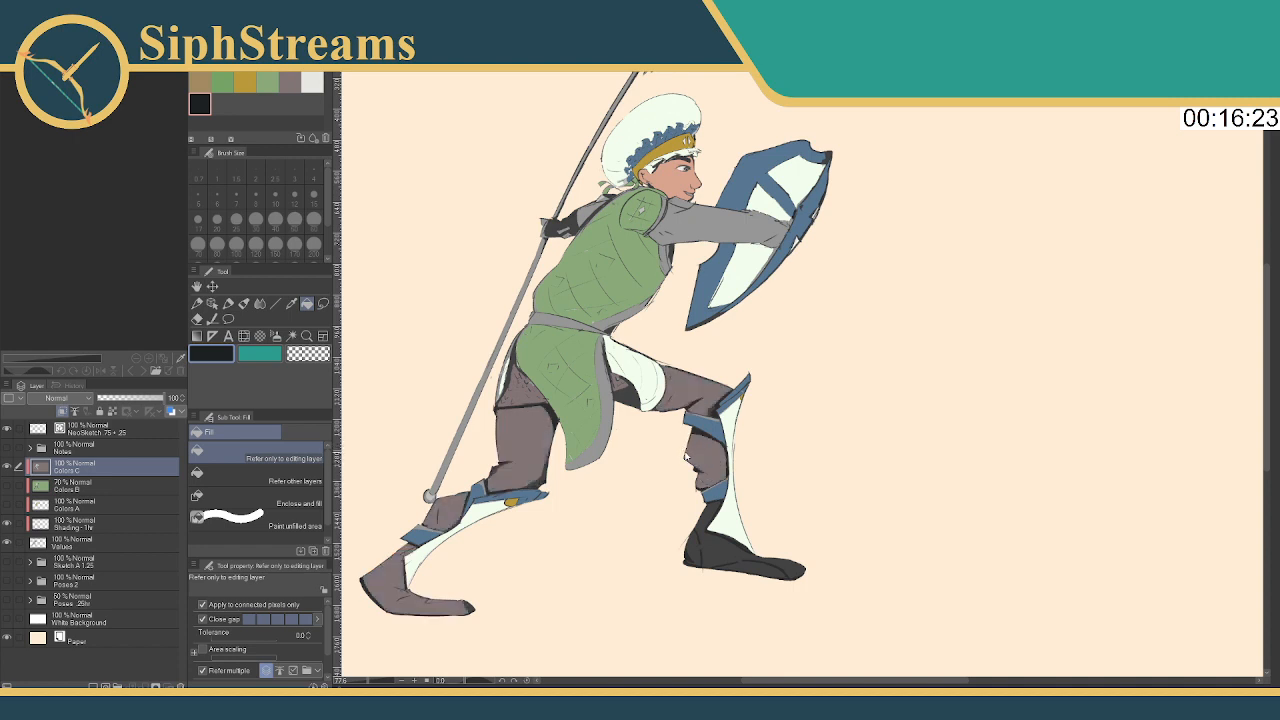
Undo the mauve-grey fills on both legs and the skin-tone fills on the front leg, going back to near-black
{"action": "key", "text": "ctrl+z"}
{"action": "key", "text": "ctrl+z"}
{"action": "key", "text": "ctrl+z"}
{"action": "key", "text": "ctrl+z"}
{"action": "key", "text": "ctrl+z"}
{"action": "key", "text": "ctrl+z"}
{"action": "key", "text": "ctrl+z"}
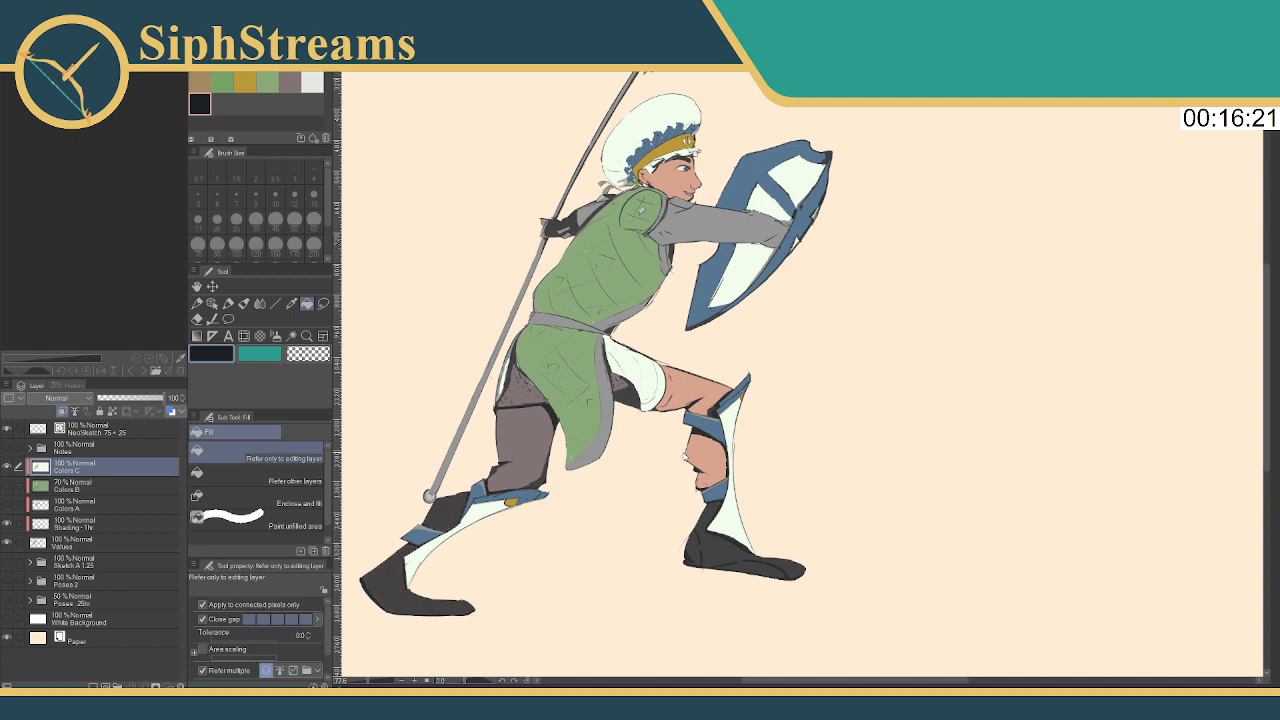
{"action": "key", "text": "ctrl+z"}
{"action": "key", "text": "ctrl+z"}
{"action": "key", "text": "ctrl+z"}
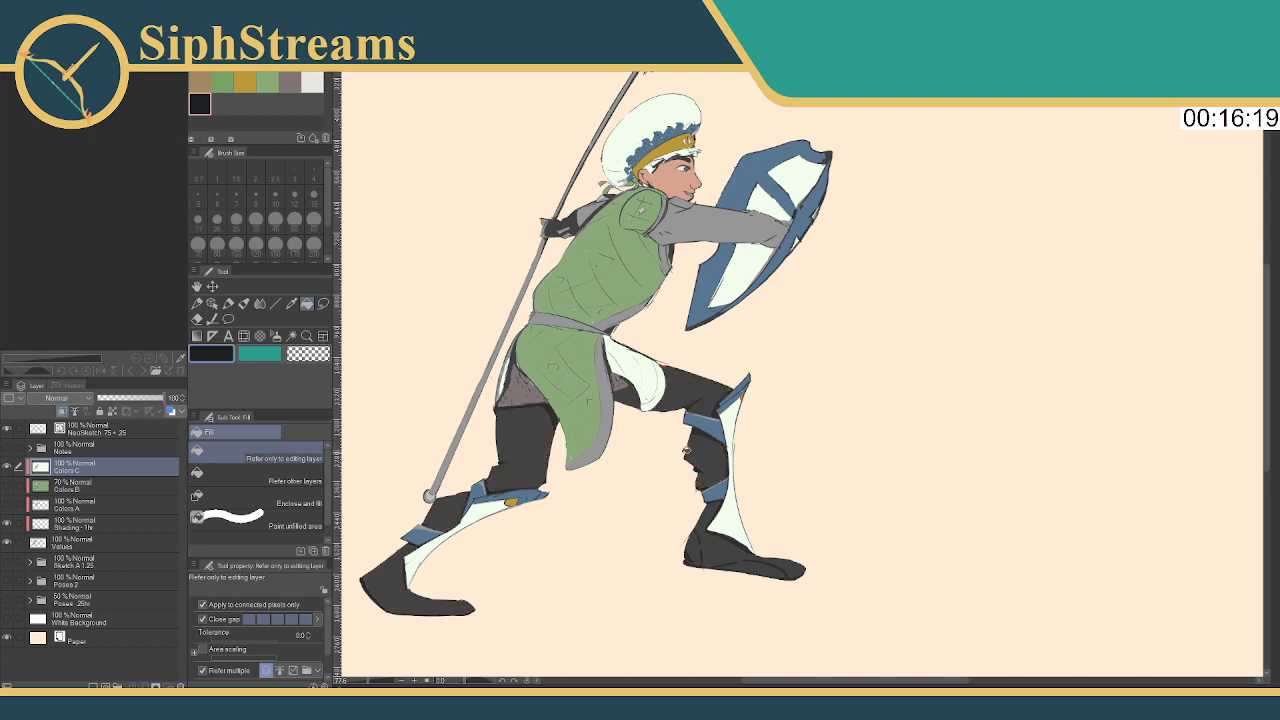
Try gold on the belt, the tunic's chest and hem trim, and the skirt's border
{"action": "left_click_drag", "start_coordinate": [599, 286], "coordinate": [617, 327]}
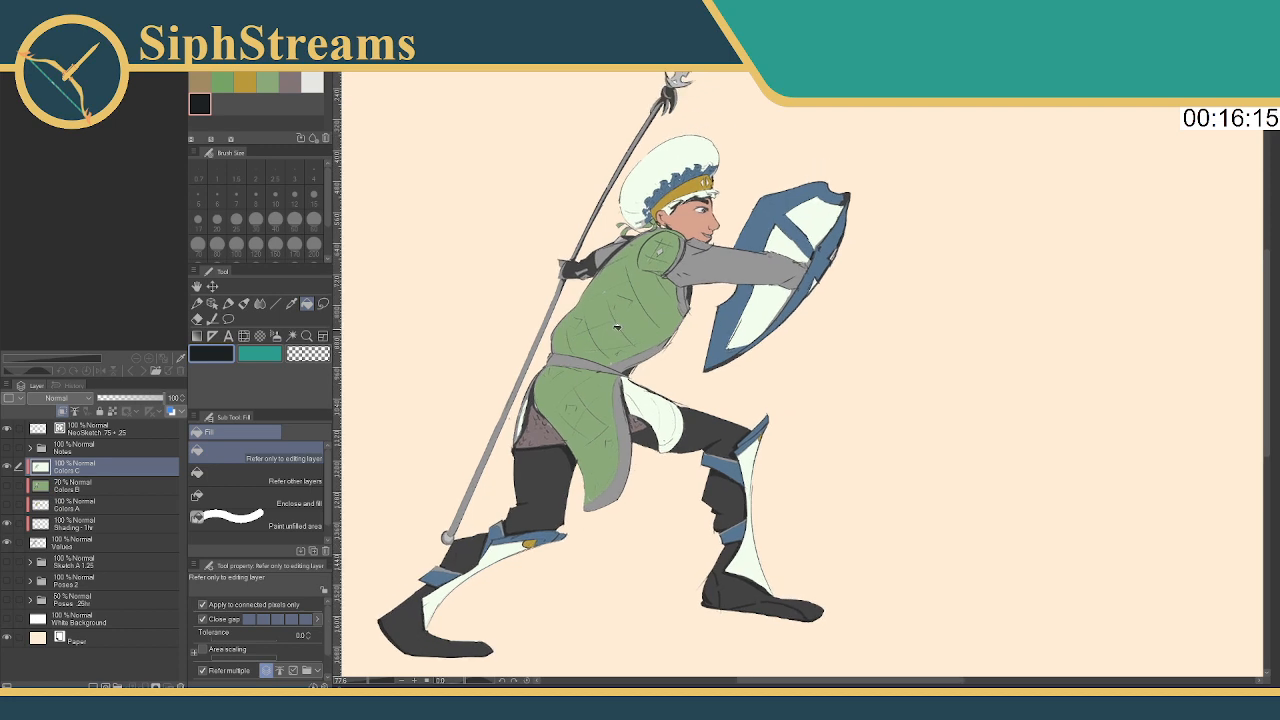
{"action": "left_click_drag", "start_coordinate": [587, 248], "coordinate": [531, 278]}
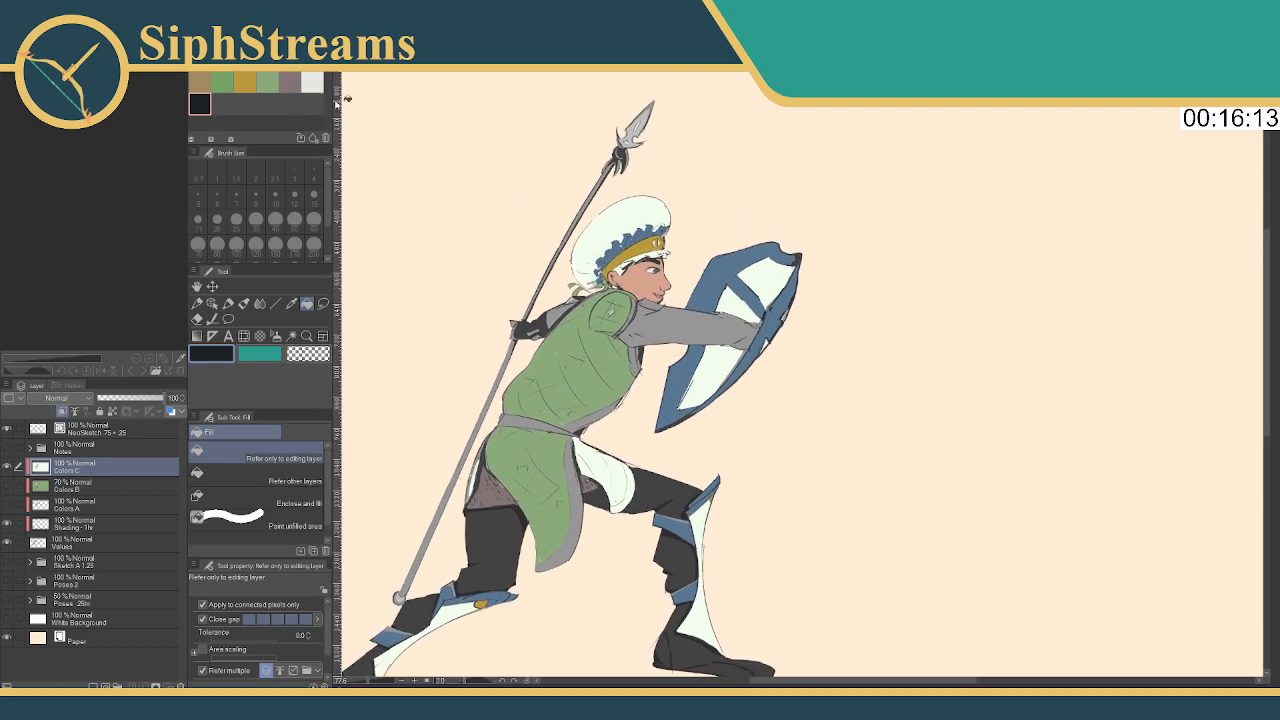
{"action": "left_click", "coordinate": [244, 82]}
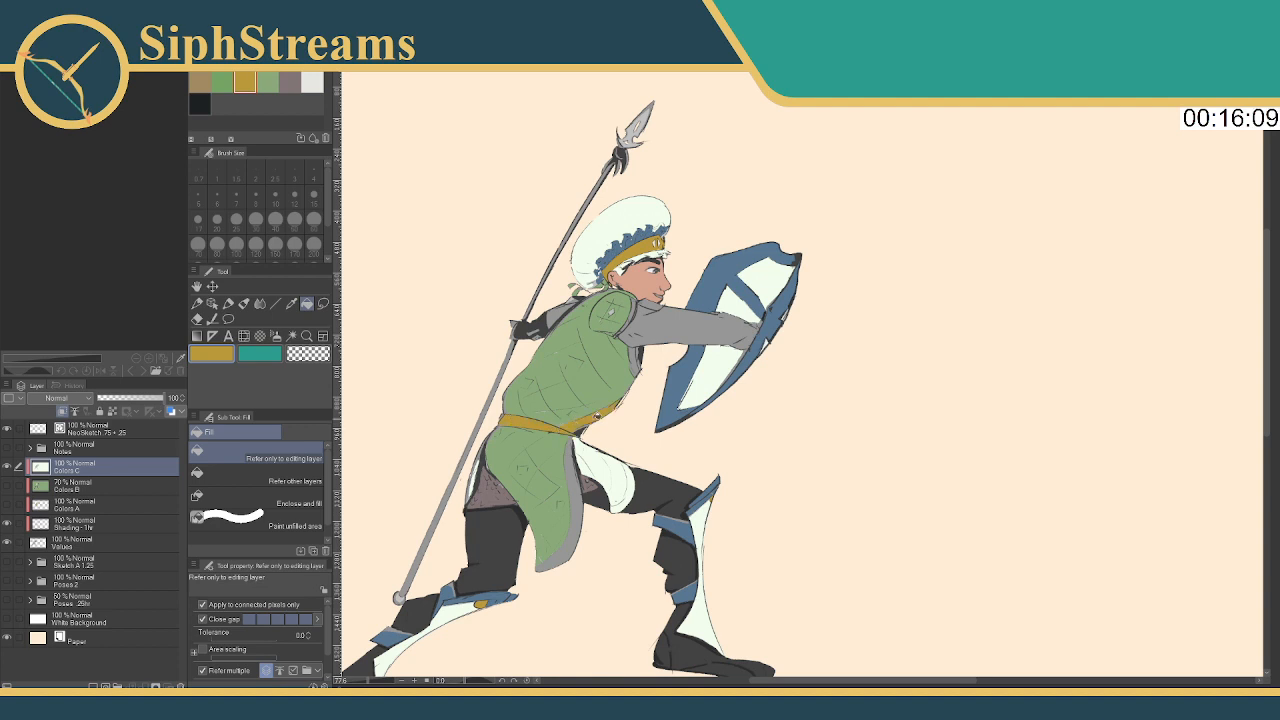
{"action": "left_click", "coordinate": [634, 358]}
{"action": "left_click", "coordinate": [638, 352]}
{"action": "left_click", "coordinate": [572, 538]}
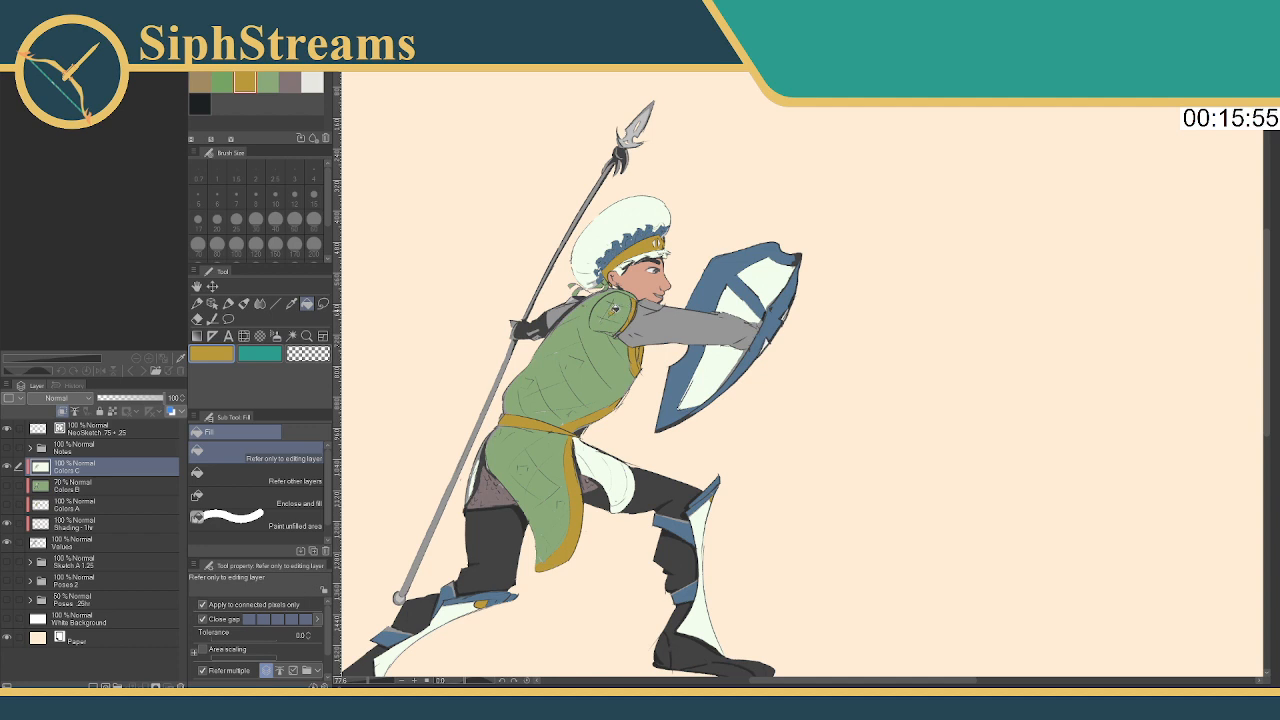
Try light grey on the belt, chest trim, skirt border and shoulder guard edge
{"action": "left_click", "coordinate": [312, 82]}
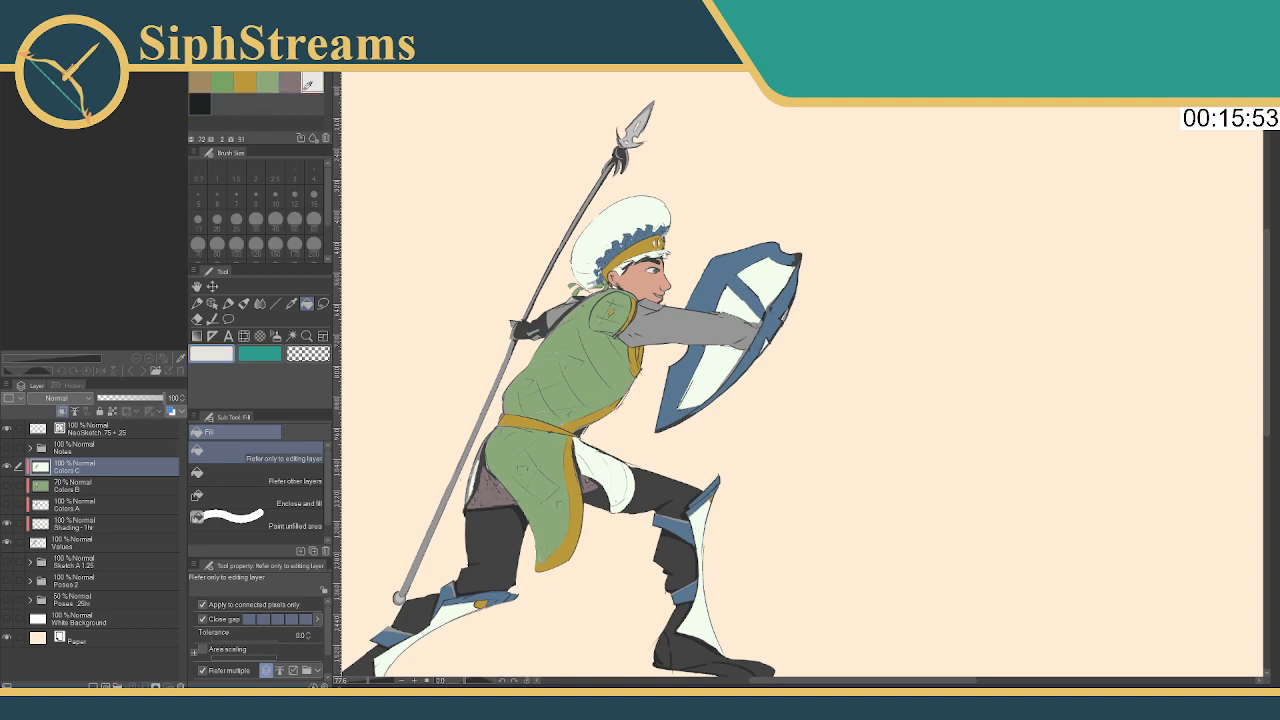
{"action": "mouse_move", "coordinate": [515, 420]}
{"action": "left_mouse_down"}
{"action": "mouse_move", "coordinate": [556, 429]}
{"action": "mouse_move", "coordinate": [509, 420]}
{"action": "mouse_move", "coordinate": [556, 427]}
{"action": "mouse_move", "coordinate": [571, 525]}
{"action": "mouse_move", "coordinate": [578, 484]}
{"action": "left_mouse_up"}
{"action": "left_click_drag", "start_coordinate": [634, 352], "coordinate": [643, 362]}
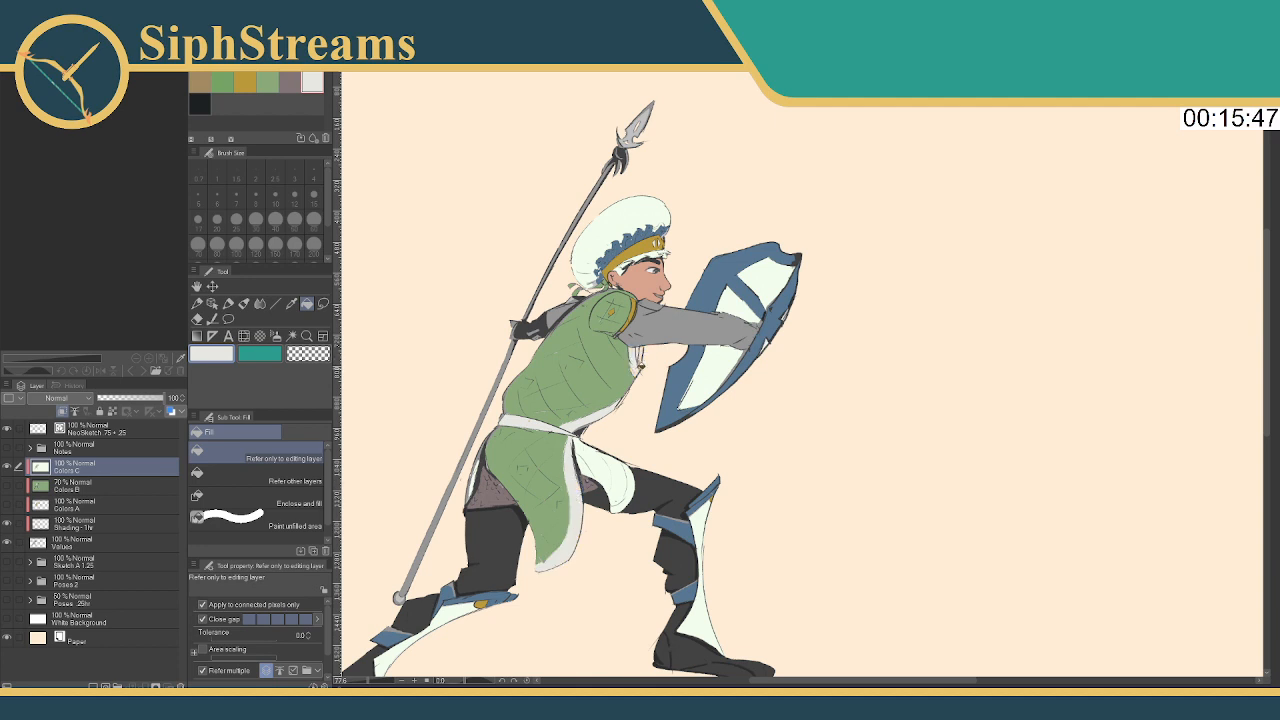
{"action": "left_click_drag", "start_coordinate": [635, 304], "coordinate": [633, 318]}
{"action": "left_click", "coordinate": [631, 242]}
Switch to the green, blue and skin-tone color set and refill the belt and skirt border with its pale white
{"action": "left_click", "coordinate": [268, 80]}
{"action": "left_click", "coordinate": [201, 88]}
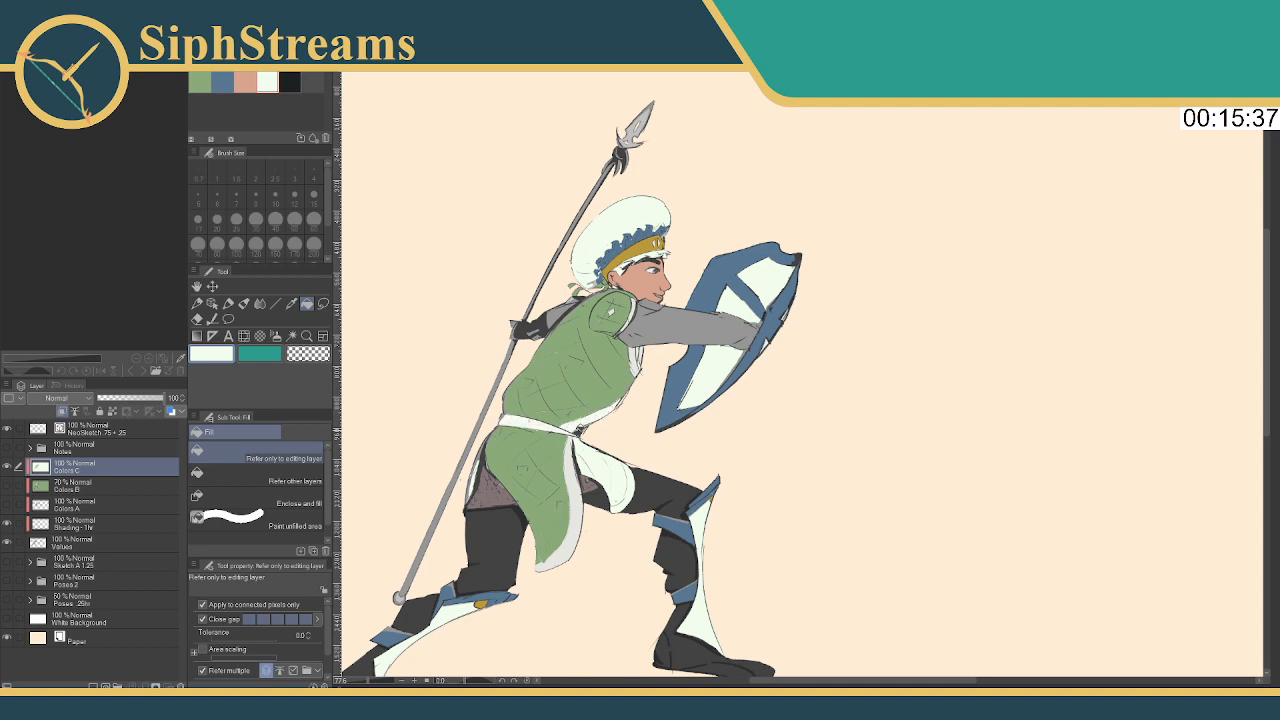
{"action": "left_click", "coordinate": [548, 427]}
{"action": "left_click", "coordinate": [576, 532]}
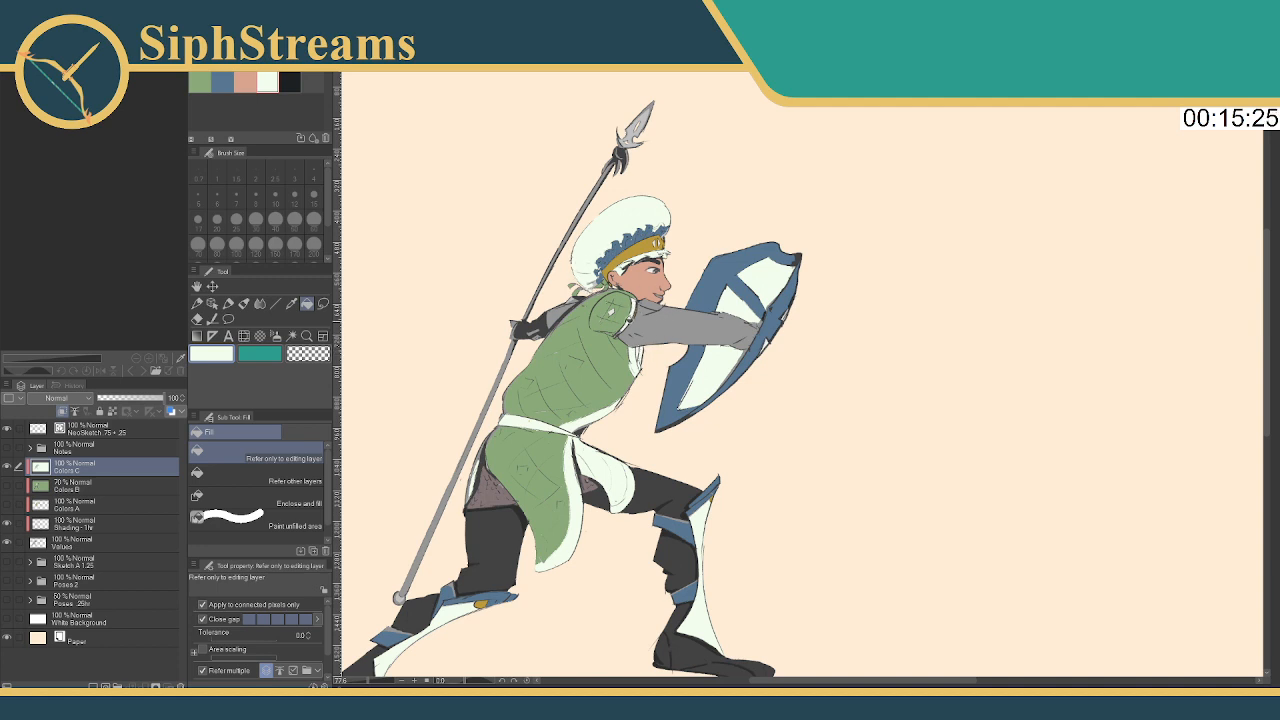
Try pale white on the small diamond accents of the quilted tunic and skirt
{"action": "left_click", "coordinate": [572, 368]}
{"action": "left_click", "coordinate": [575, 364]}
{"action": "left_click", "coordinate": [531, 389]}
{"action": "left_click", "coordinate": [575, 412]}
{"action": "left_click", "coordinate": [524, 468]}
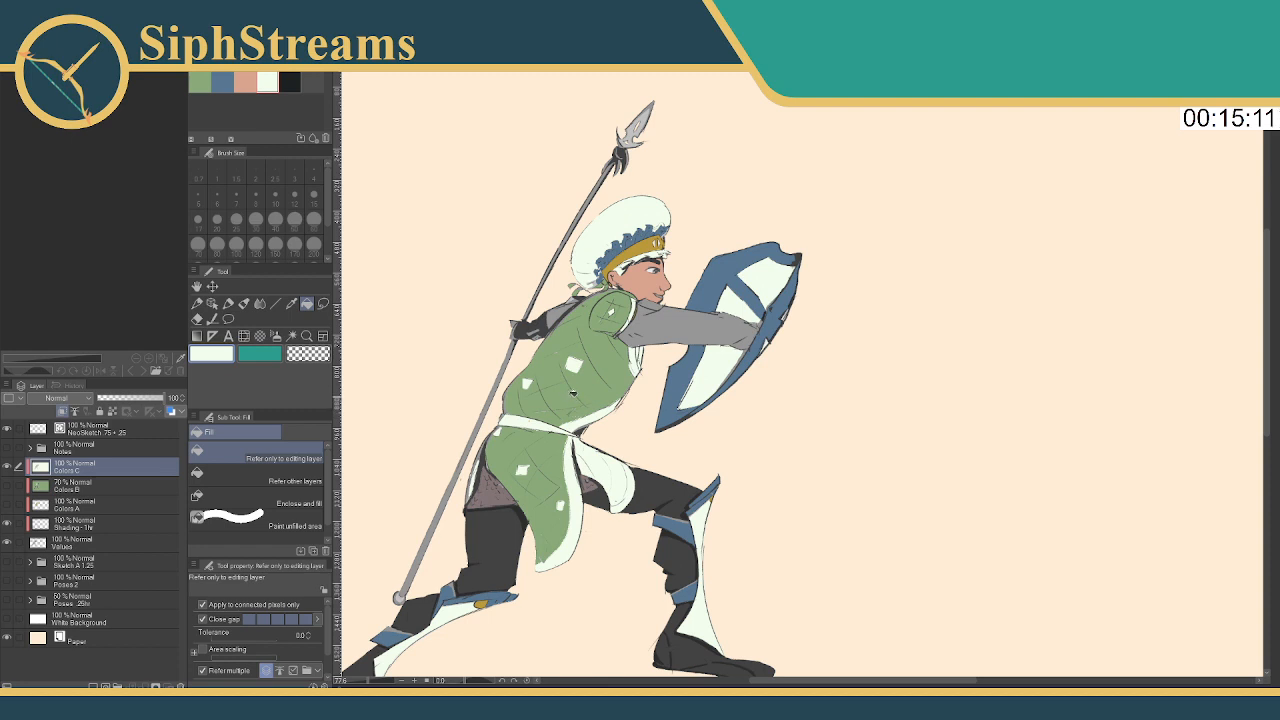
Remove the pale white from the diamond accents on the tunic and skirt
{"action": "left_click", "coordinate": [561, 506]}
{"action": "left_click", "coordinate": [522, 470]}
{"action": "left_click", "coordinate": [528, 384]}
{"action": "left_click", "coordinate": [574, 365]}
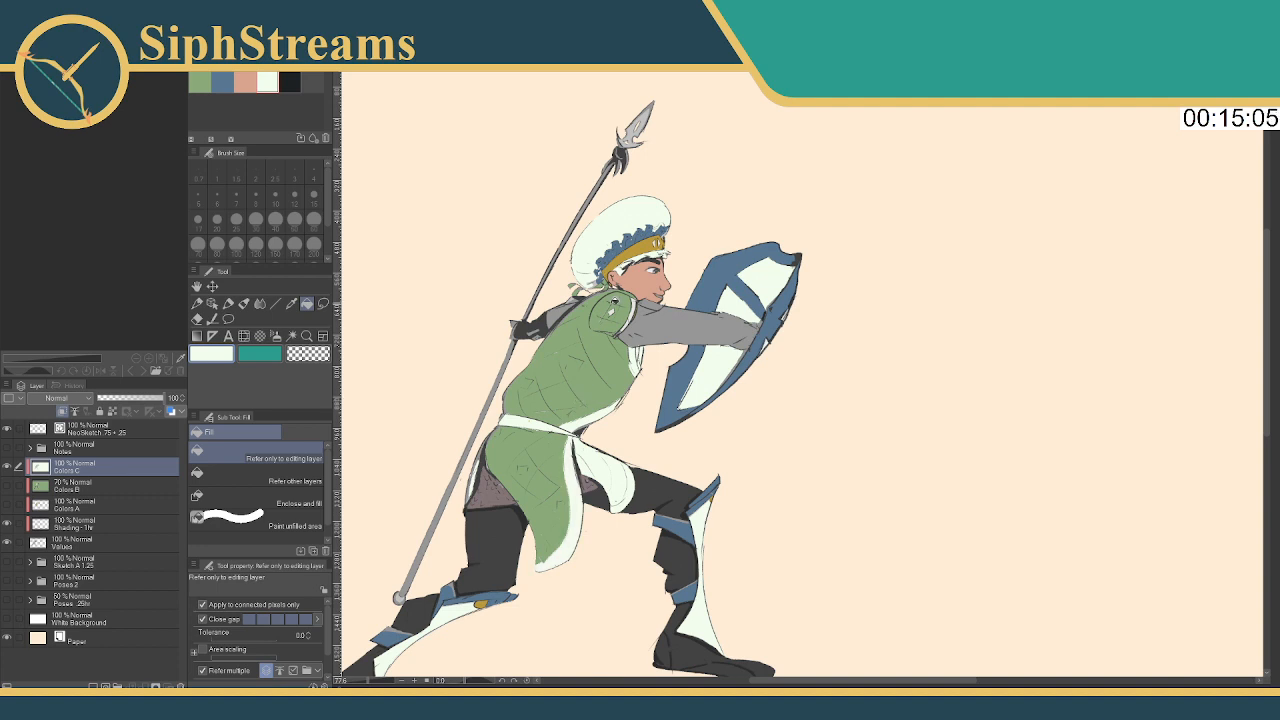
Try green and then gold from the other color set on the shoulder guard's diamond accent
{"action": "left_click", "coordinate": [199, 82]}
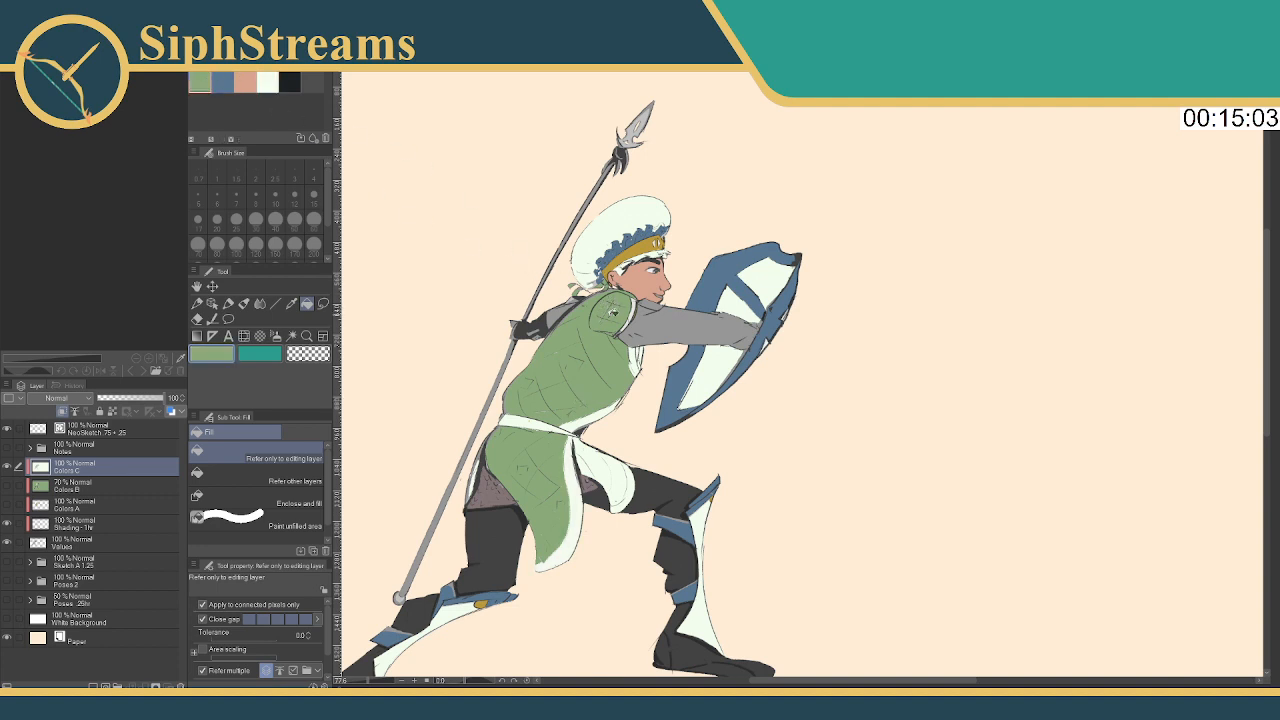
{"action": "left_click", "coordinate": [246, 82]}
{"action": "left_click", "coordinate": [290, 75]}
{"action": "left_click", "coordinate": [276, 76]}
{"action": "left_click", "coordinate": [246, 82]}
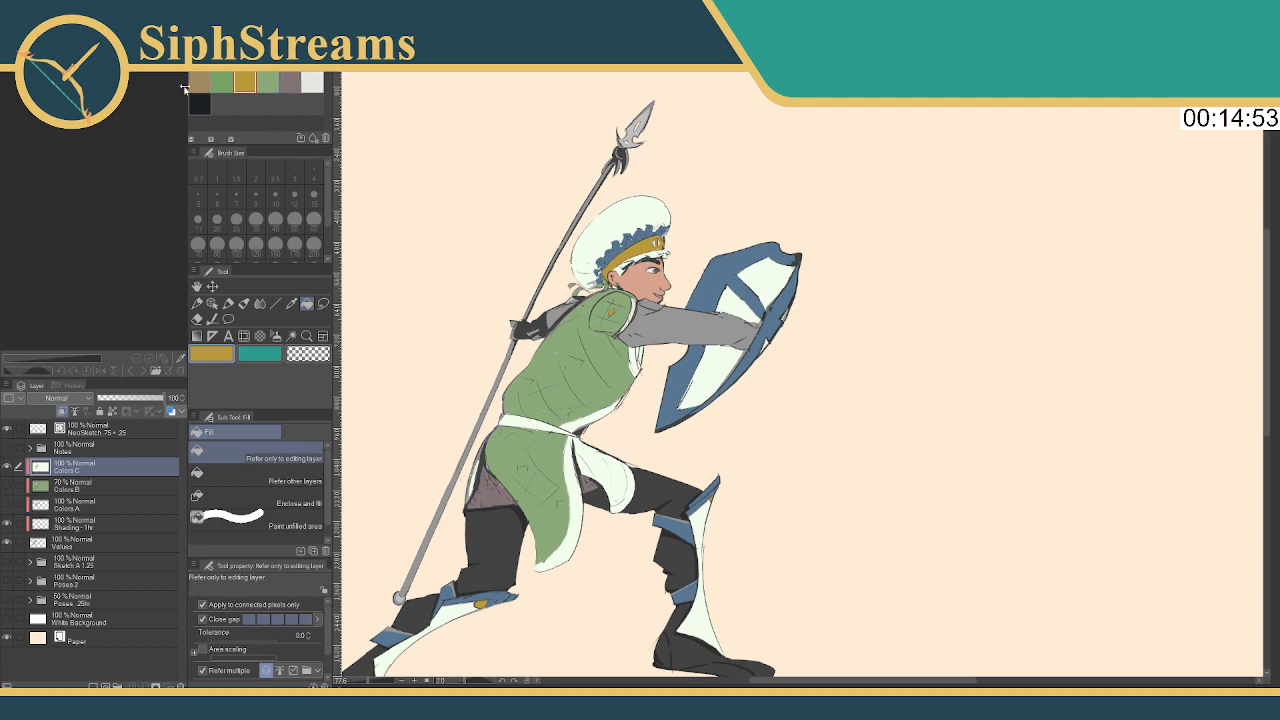
Fill the shoulder guard's diamond accent and both sleeves with mauve-grey
{"action": "left_click", "coordinate": [290, 82]}
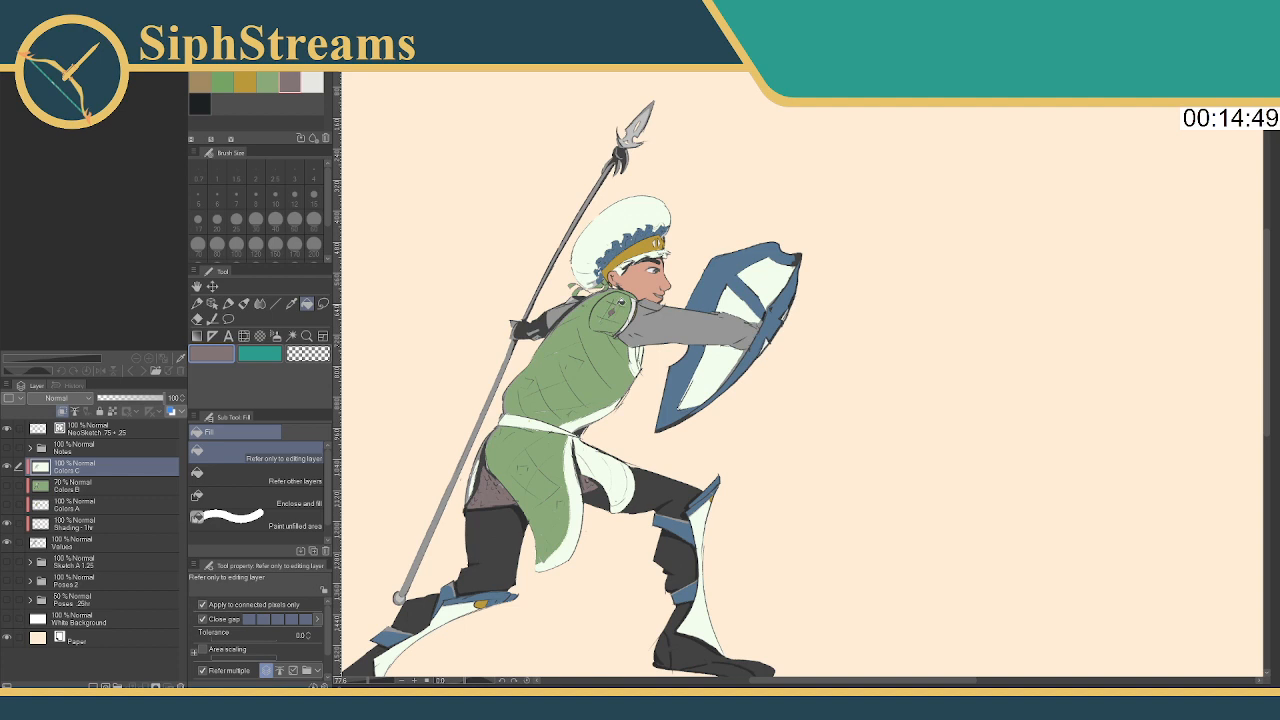
{"action": "left_click", "coordinate": [640, 327]}
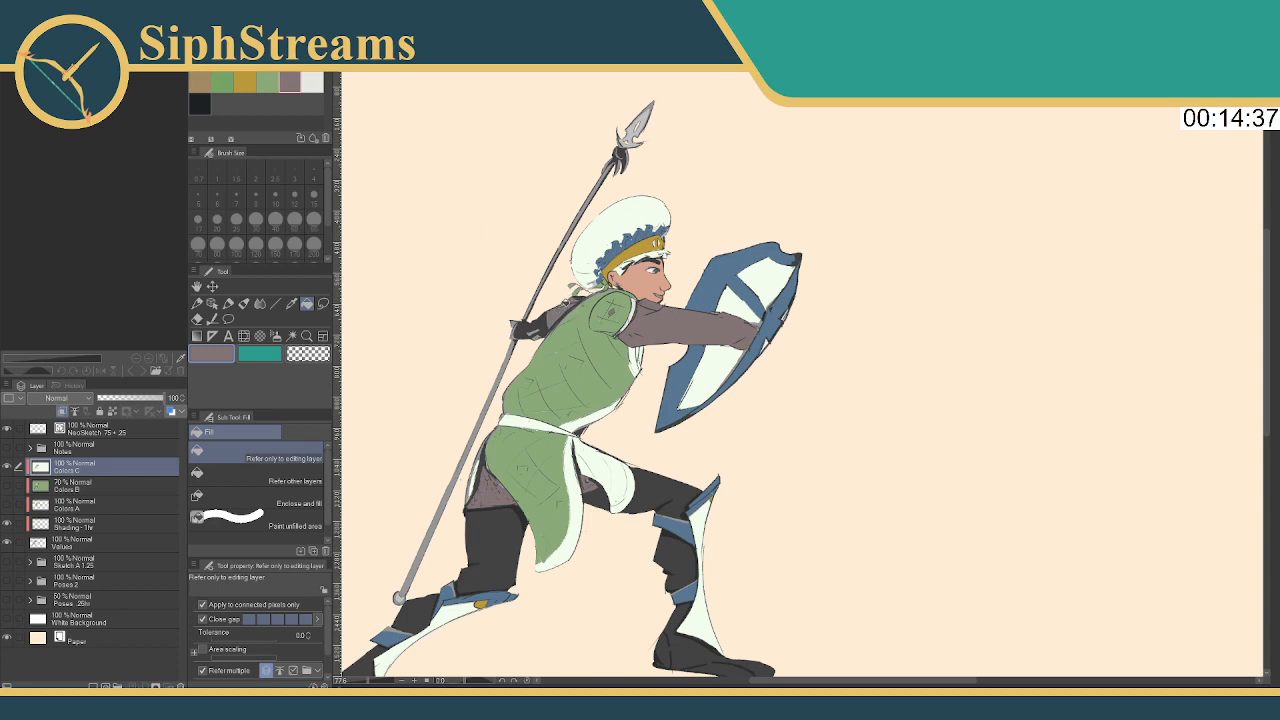
Try tan on the rear hand's glove and undo it
{"action": "left_click", "coordinate": [200, 83]}
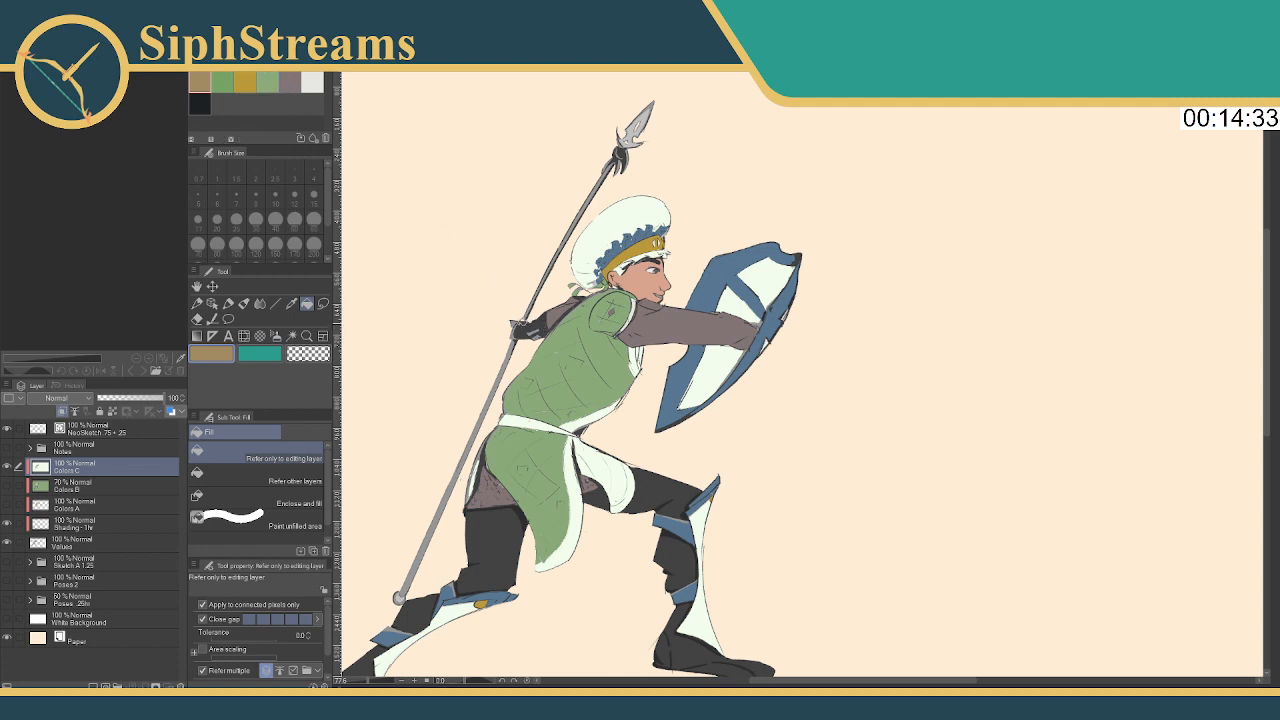
{"action": "left_click", "coordinate": [520, 330]}
{"action": "left_click_drag", "start_coordinate": [509, 297], "coordinate": [561, 304]}
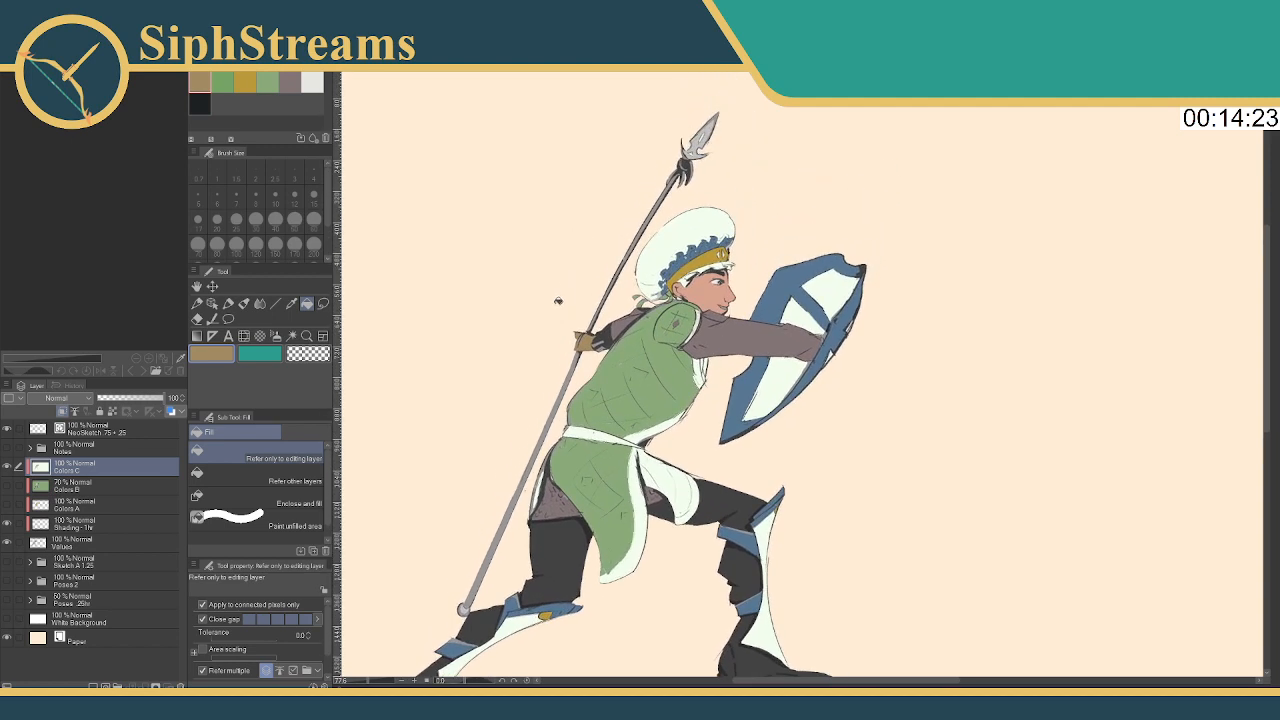
{"action": "key", "text": "ctrl+z"}
{"action": "key", "text": "ctrl+z"}
Switch back to the green, blue and skin-tone color set and fill the rear forearm's bracer with pale white
{"action": "left_click", "coordinate": [290, 82]}
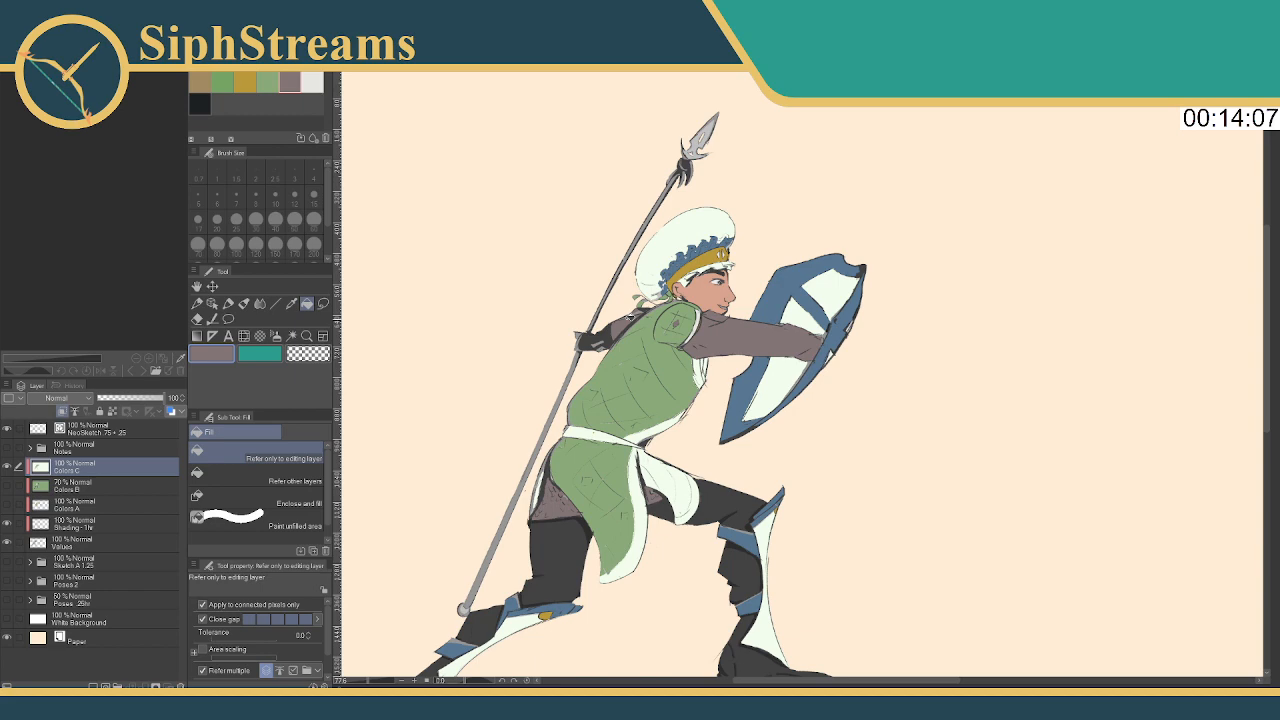
{"action": "scroll", "coordinate": [360, 631], "scroll_direction": "down", "scroll_amount": 2}
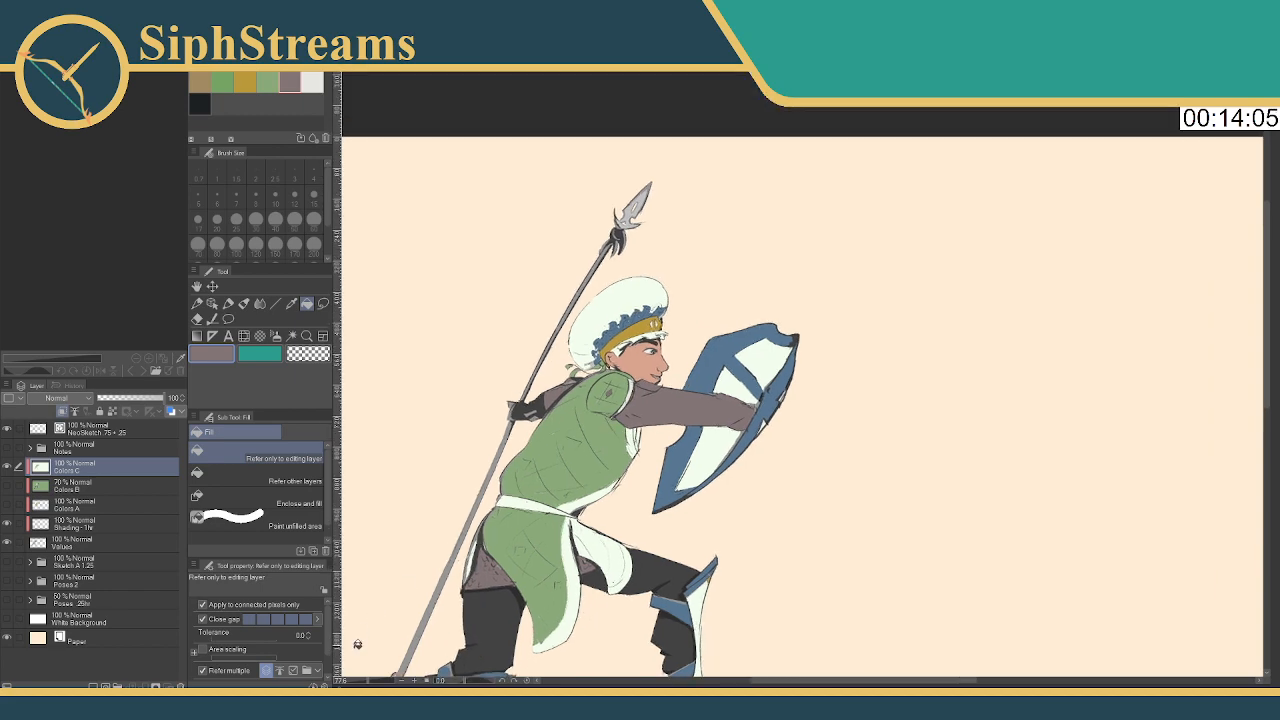
{"action": "scroll", "coordinate": [368, 685], "scroll_direction": "up", "scroll_amount": 3}
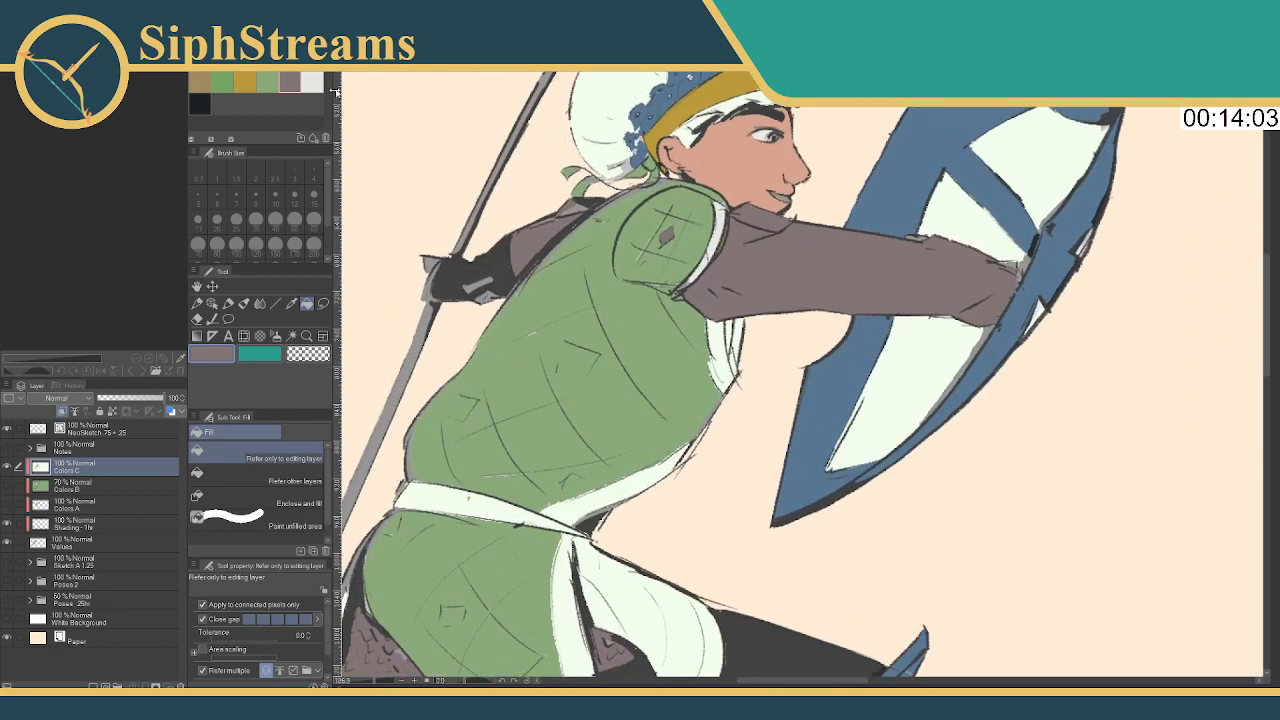
{"action": "left_click", "coordinate": [312, 82]}
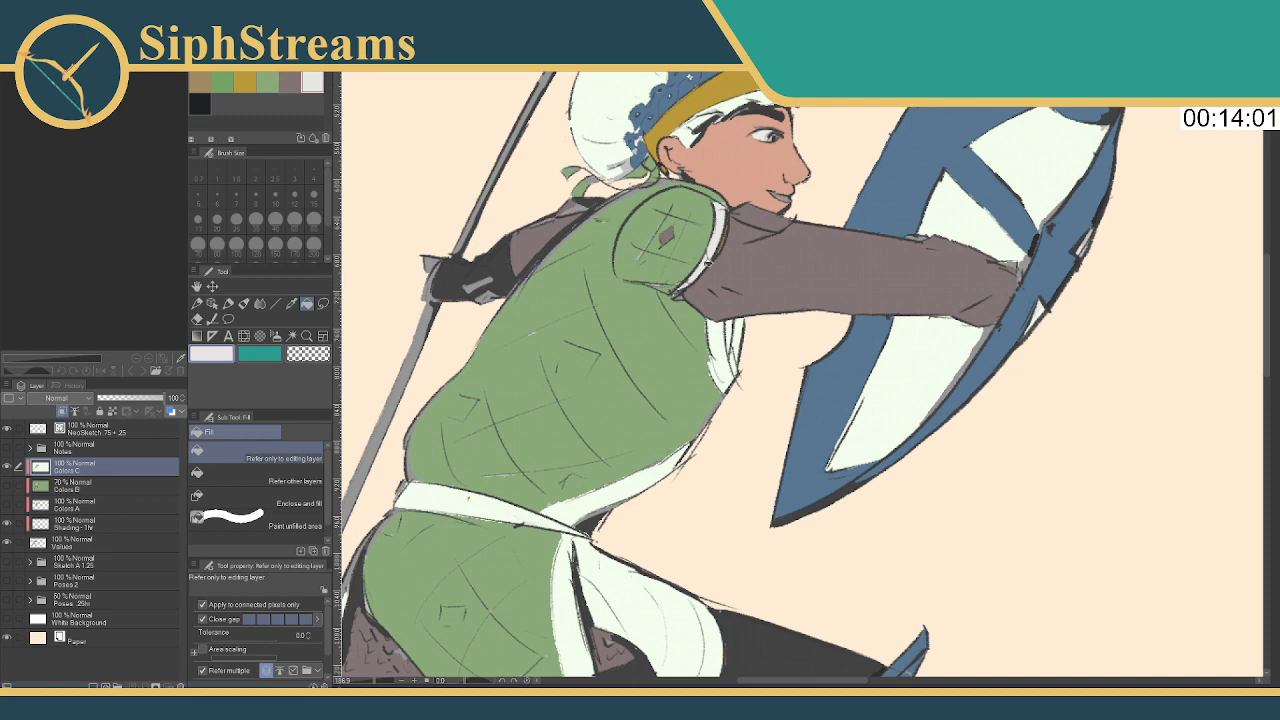
{"action": "scroll", "coordinate": [432, 119], "scroll_direction": "down", "scroll_amount": 1}
{"action": "left_click", "coordinate": [258, 66]}
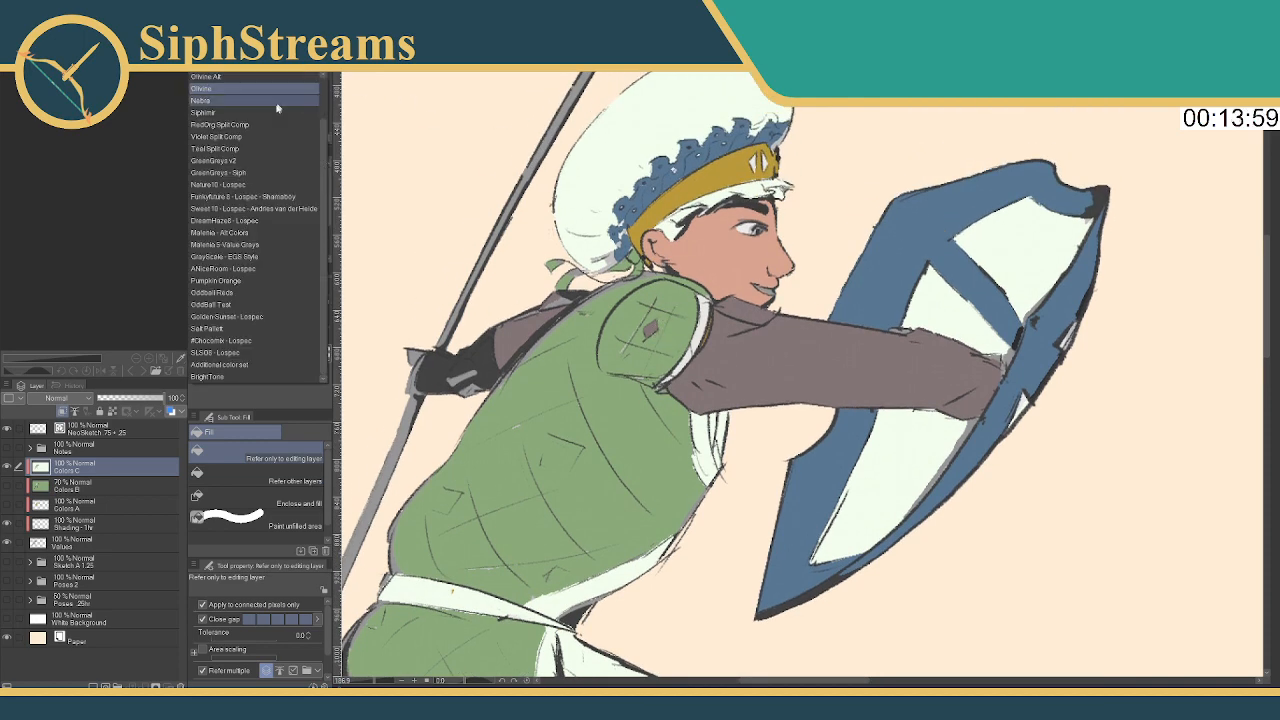
{"action": "left_click", "coordinate": [240, 86]}
{"action": "left_click", "coordinate": [267, 82]}
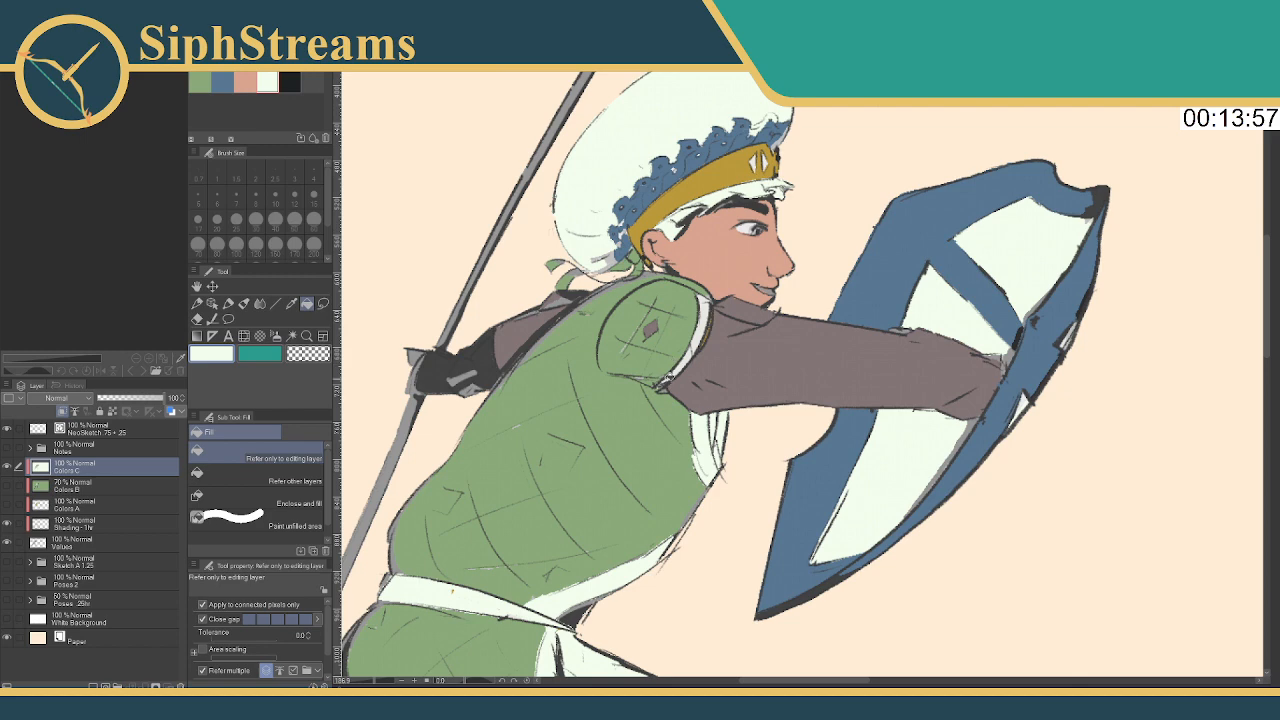
{"action": "left_click_drag", "start_coordinate": [578, 336], "coordinate": [716, 261]}
{"action": "mouse_move", "coordinate": [560, 263]}
{"action": "left_mouse_down"}
{"action": "mouse_move", "coordinate": [541, 347]}
{"action": "mouse_move", "coordinate": [617, 372]}
{"action": "mouse_move", "coordinate": [640, 348]}
{"action": "mouse_move", "coordinate": [615, 386]}
{"action": "mouse_move", "coordinate": [594, 366]}
{"action": "left_mouse_up"}
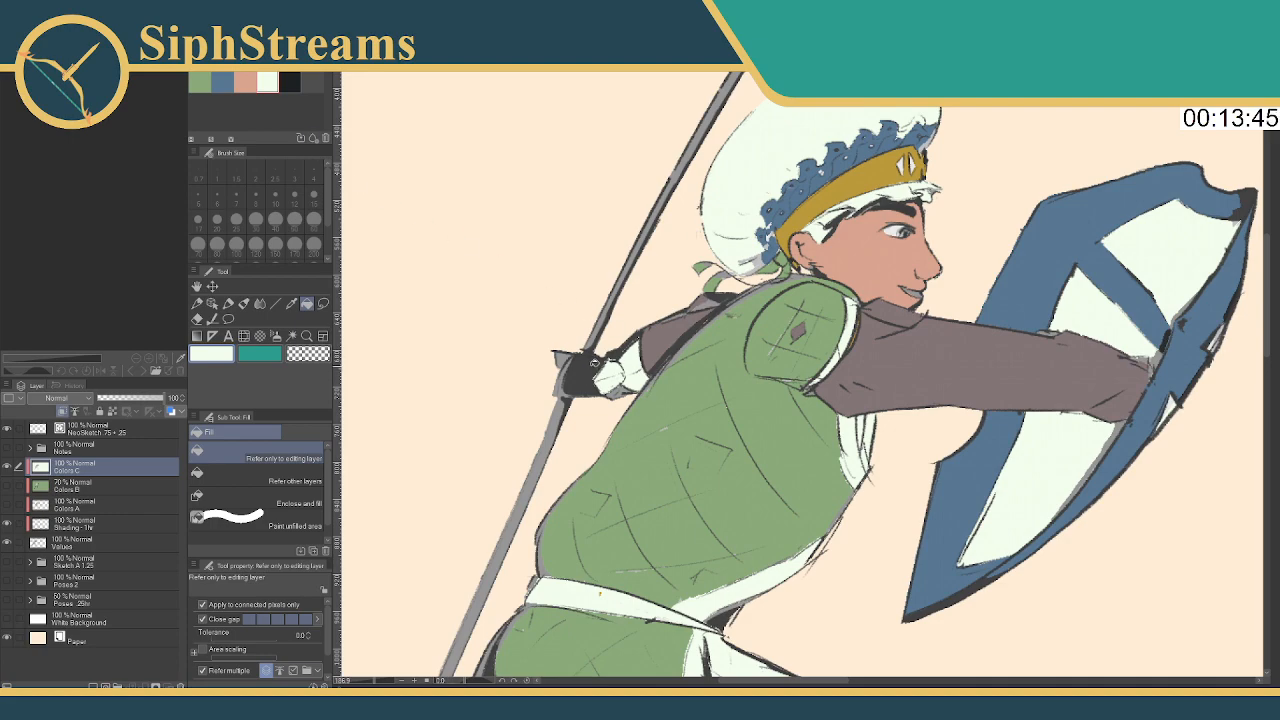
{"action": "scroll", "coordinate": [491, 309], "scroll_direction": "down", "scroll_amount": 5}
{"action": "scroll", "coordinate": [710, 212], "scroll_direction": "up", "scroll_amount": 5}
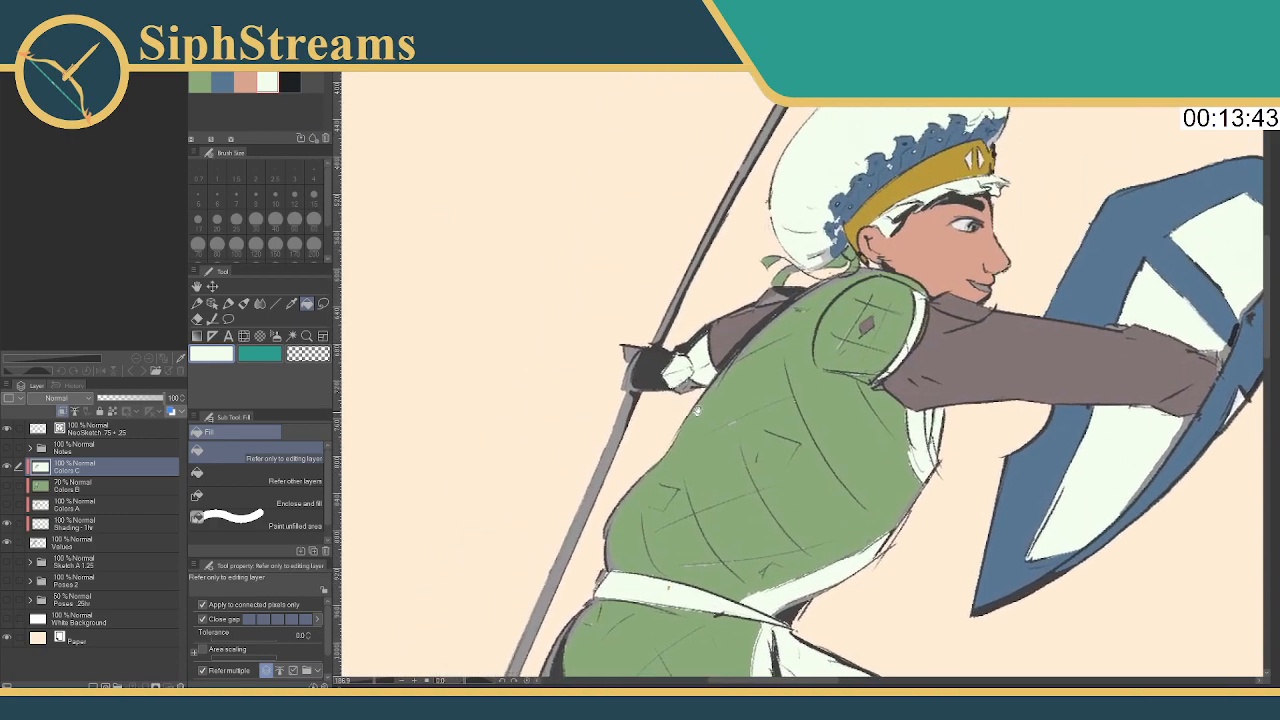
Recolor the rear bracer green and fill its cuff edge with pale white
{"action": "left_click", "coordinate": [200, 82]}
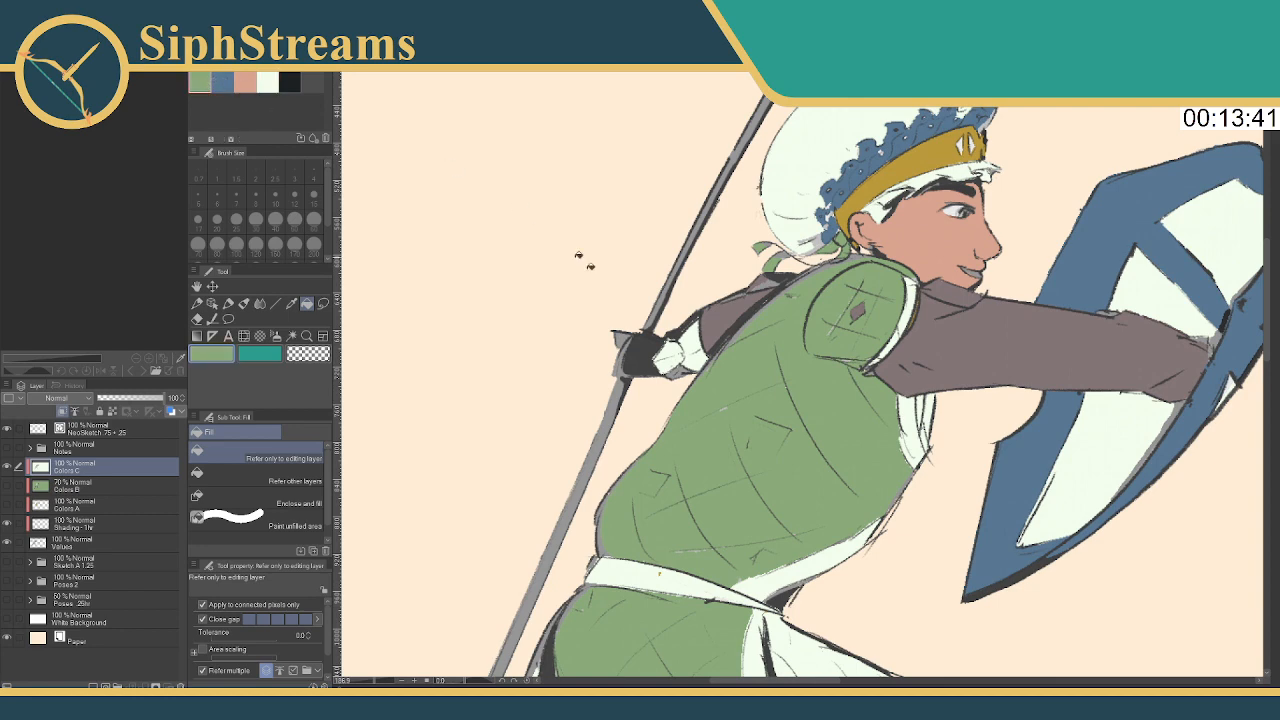
{"action": "mouse_move", "coordinate": [692, 322]}
{"action": "left_mouse_down"}
{"action": "mouse_move", "coordinate": [667, 361]}
{"action": "mouse_move", "coordinate": [676, 371]}
{"action": "left_mouse_up"}
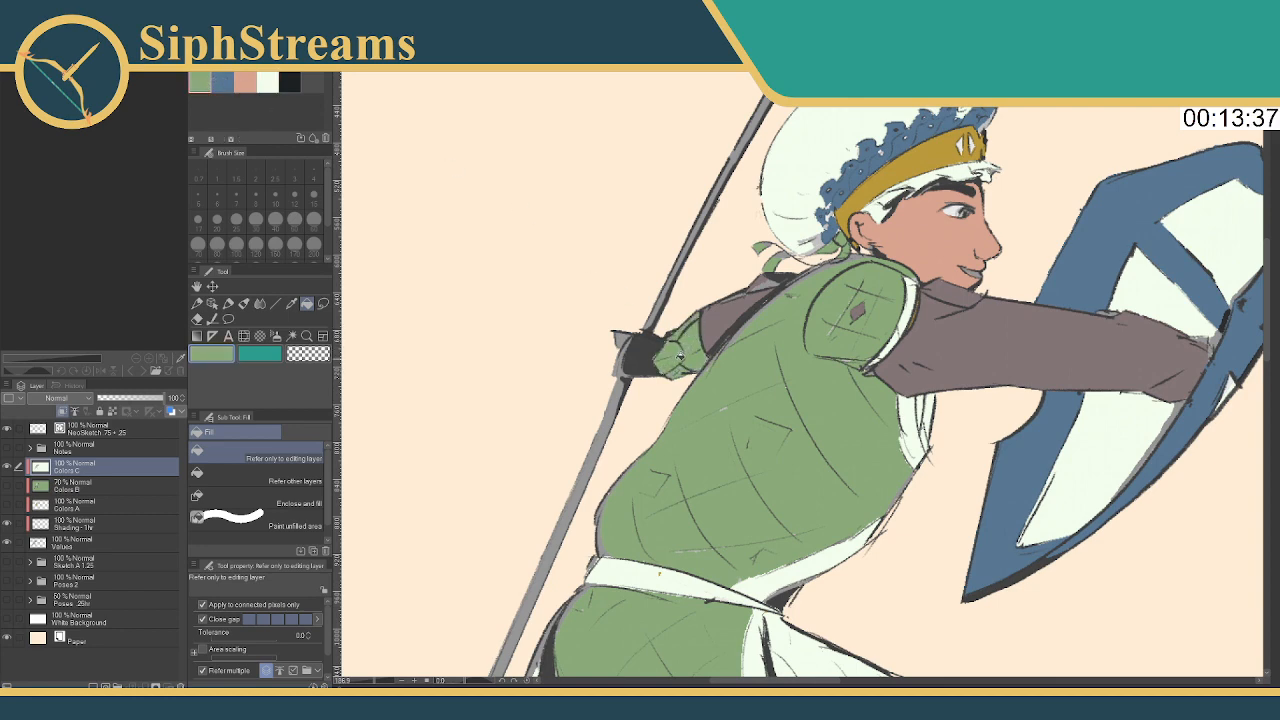
{"action": "left_click", "coordinate": [267, 82]}
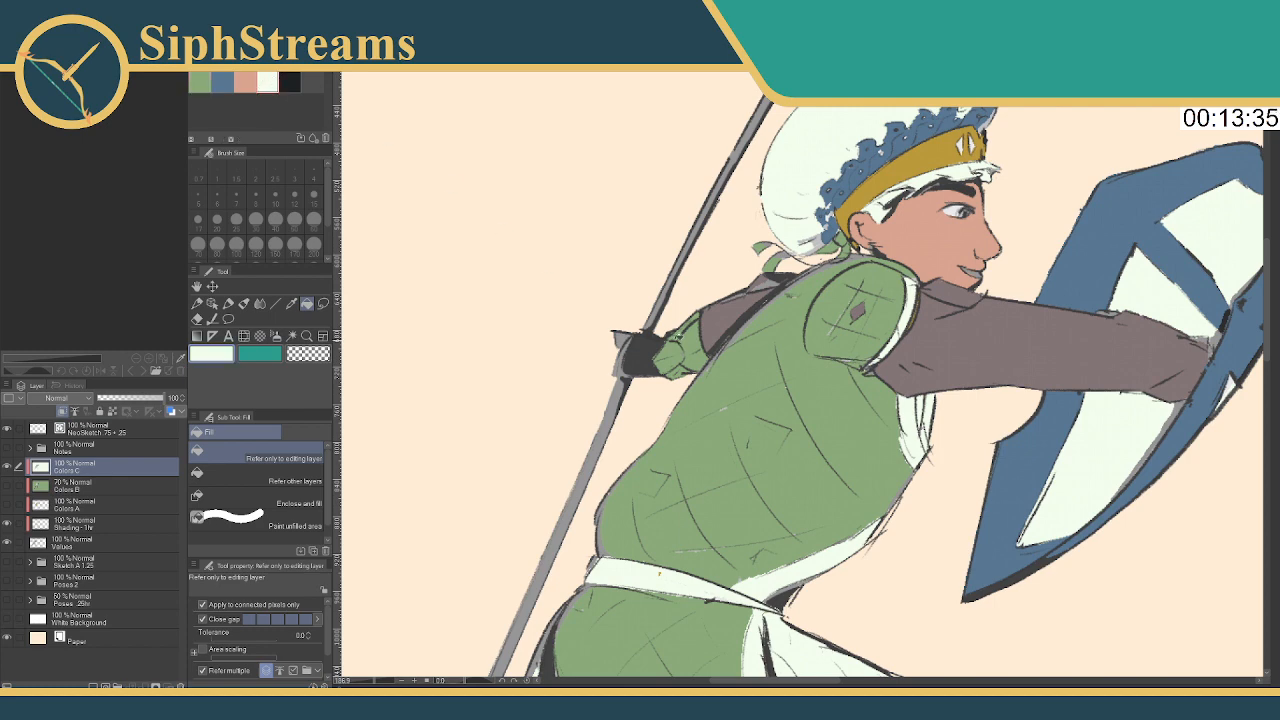
{"action": "left_click_drag", "start_coordinate": [684, 366], "coordinate": [598, 368]}
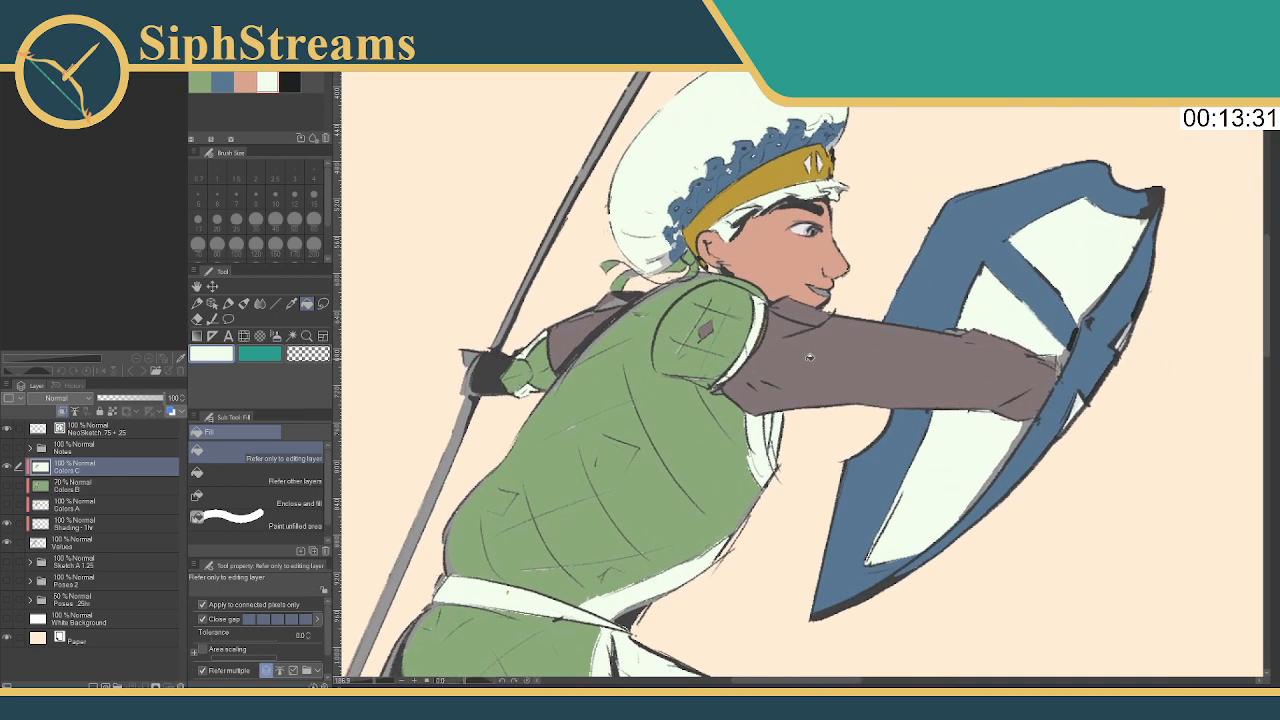
Fill the front arm's sleeve with pale white from the shoulder to the shield, including its separate folds
{"action": "left_click", "coordinate": [785, 353]}
{"action": "left_click", "coordinate": [785, 322]}
{"action": "left_click_drag", "start_coordinate": [794, 396], "coordinate": [768, 424]}
{"action": "left_click", "coordinate": [990, 431]}
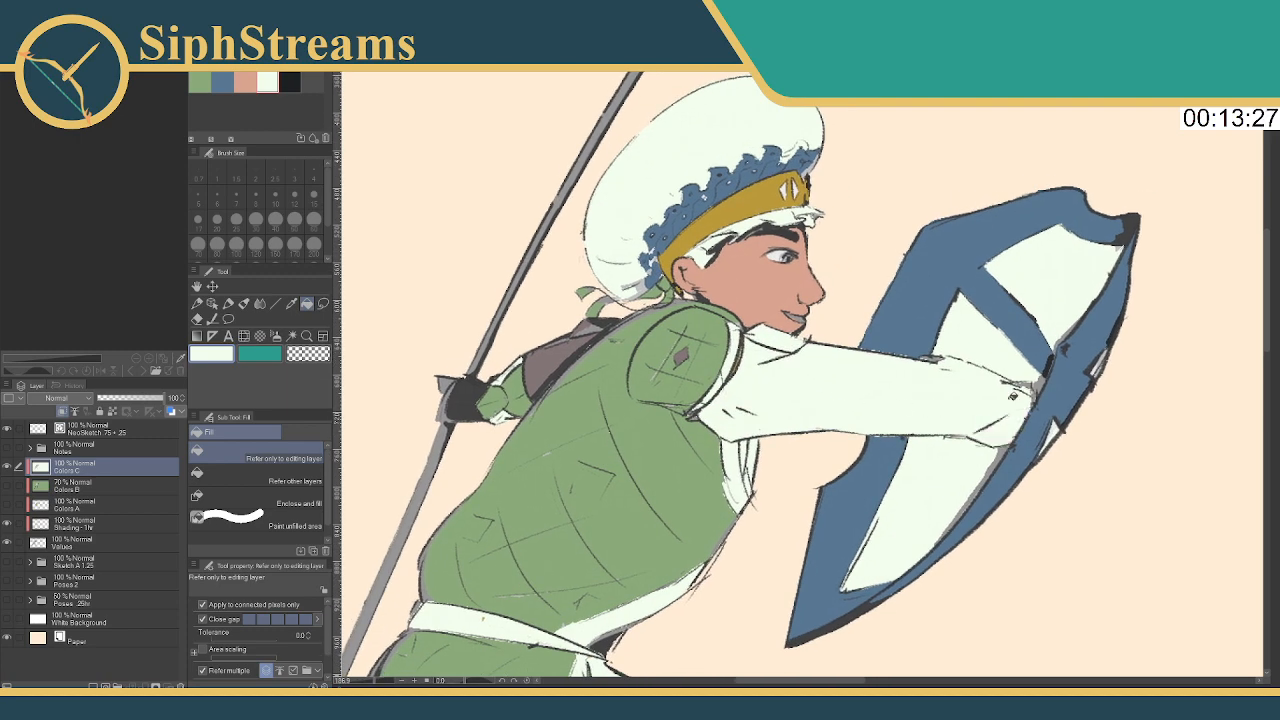
Fill the small patch on the front forearm's upper edge beside the shield with the skin tone
{"action": "left_click", "coordinate": [245, 82]}
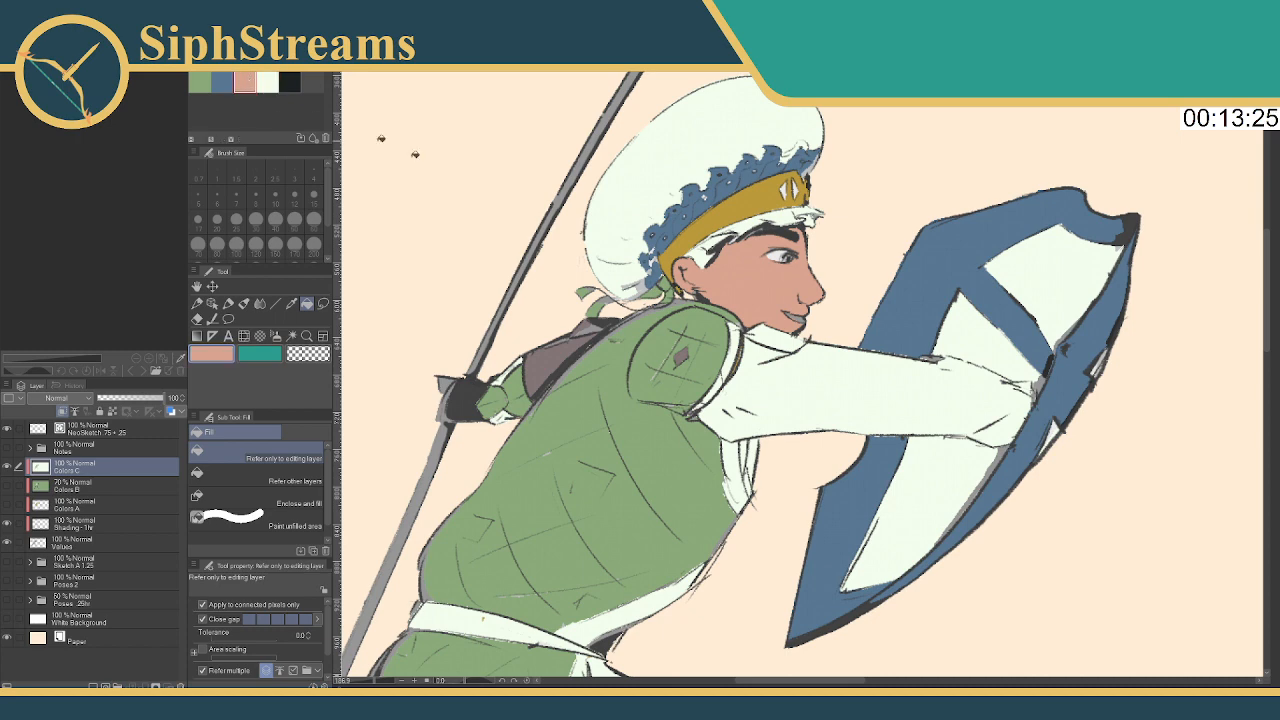
{"action": "left_click", "coordinate": [925, 356]}
{"action": "left_click_drag", "start_coordinate": [731, 385], "coordinate": [721, 363]}
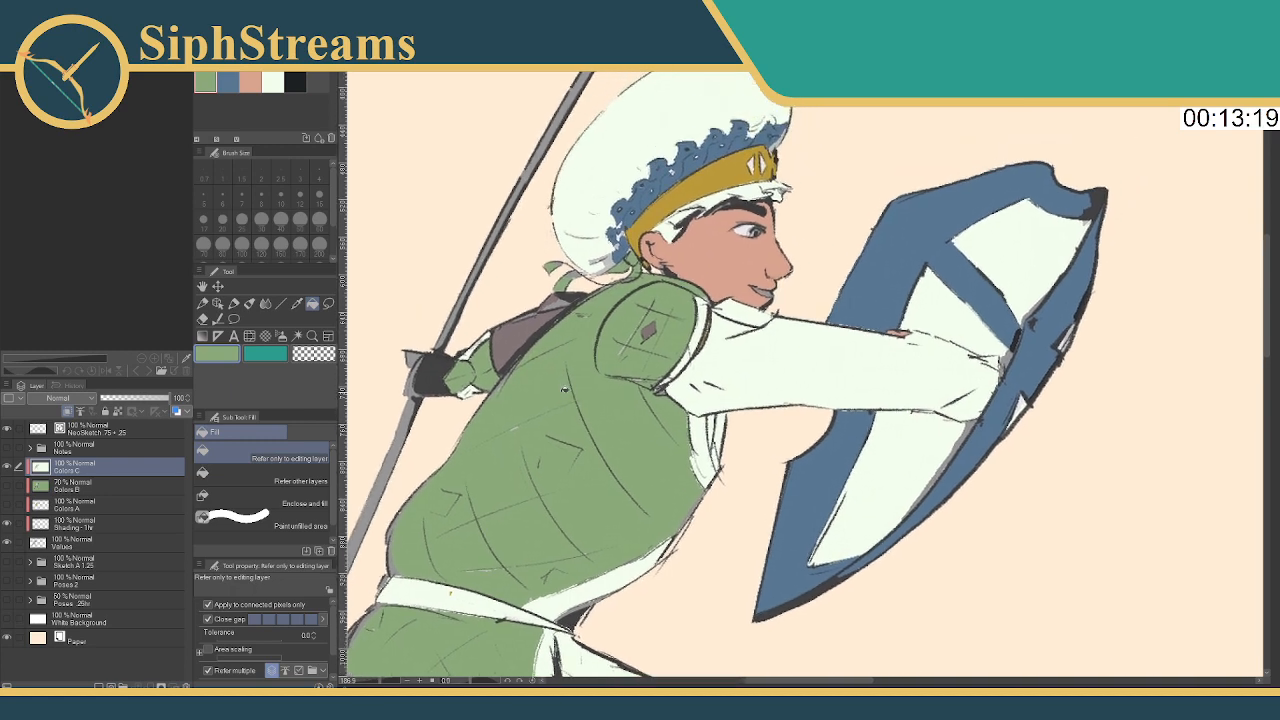
Recolor the gold hat band and the small rear knee ornament with the light green
{"action": "left_click", "coordinate": [272, 82]}
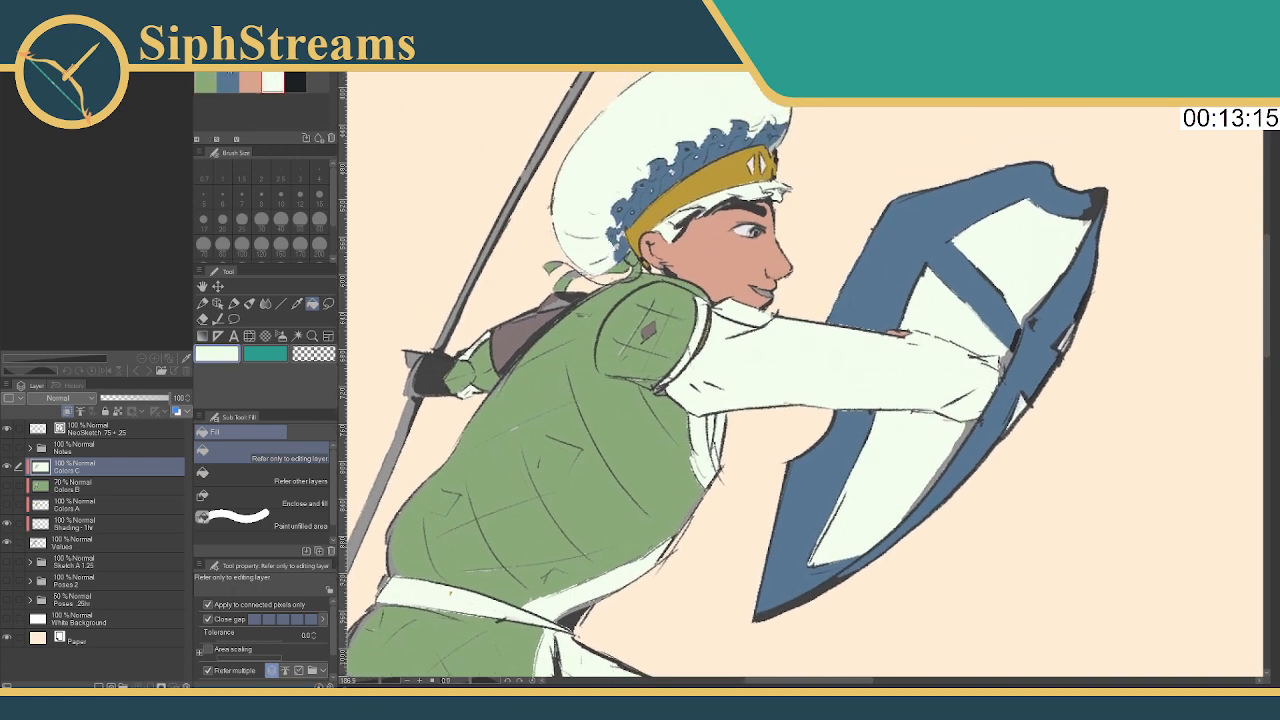
{"action": "left_click", "coordinate": [205, 82]}
{"action": "left_click_drag", "start_coordinate": [589, 272], "coordinate": [630, 314]}
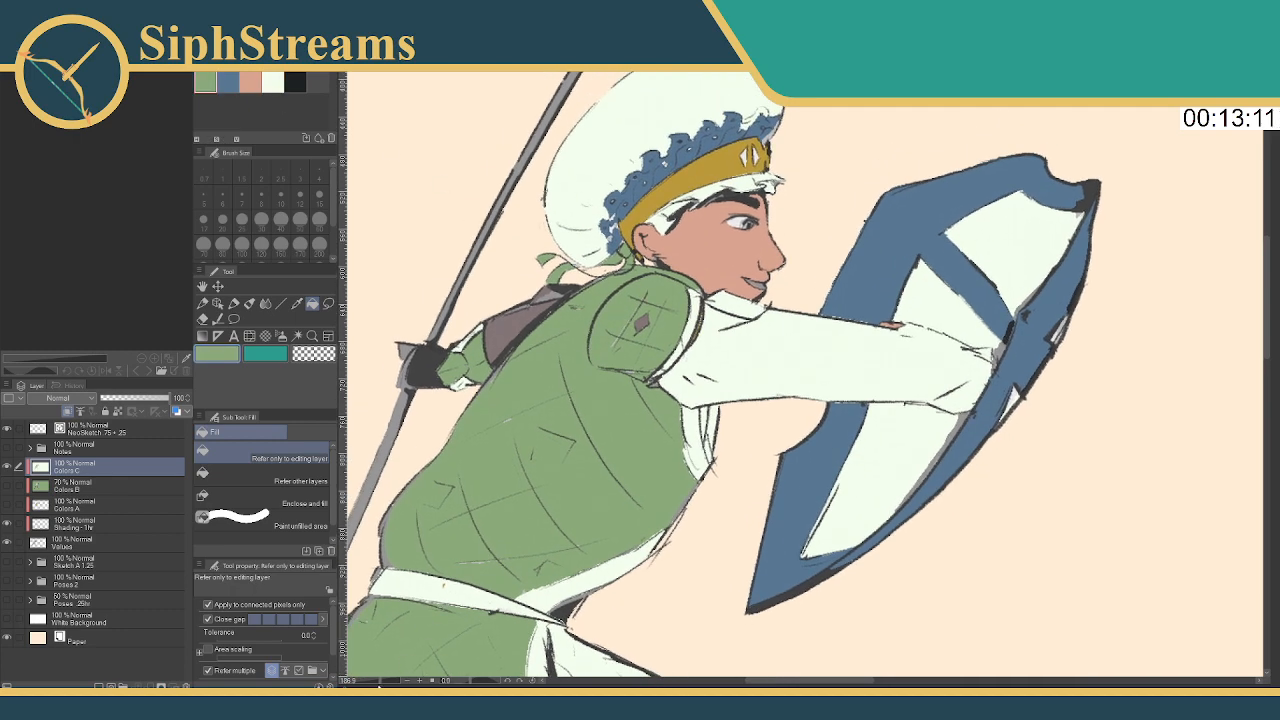
{"action": "left_click", "coordinate": [381, 686]}
{"action": "scroll", "coordinate": [458, 578], "scroll_direction": "down", "scroll_amount": 2}
{"action": "scroll", "coordinate": [458, 578], "scroll_direction": "up", "scroll_amount": 2}
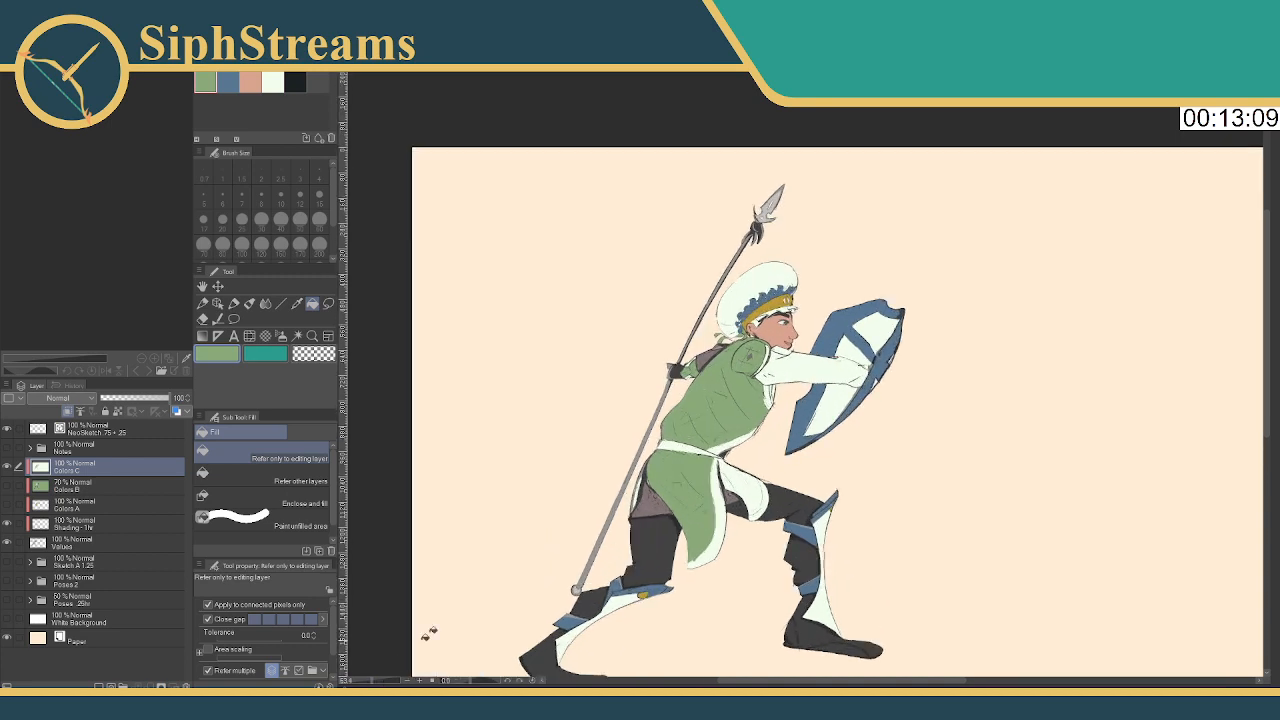
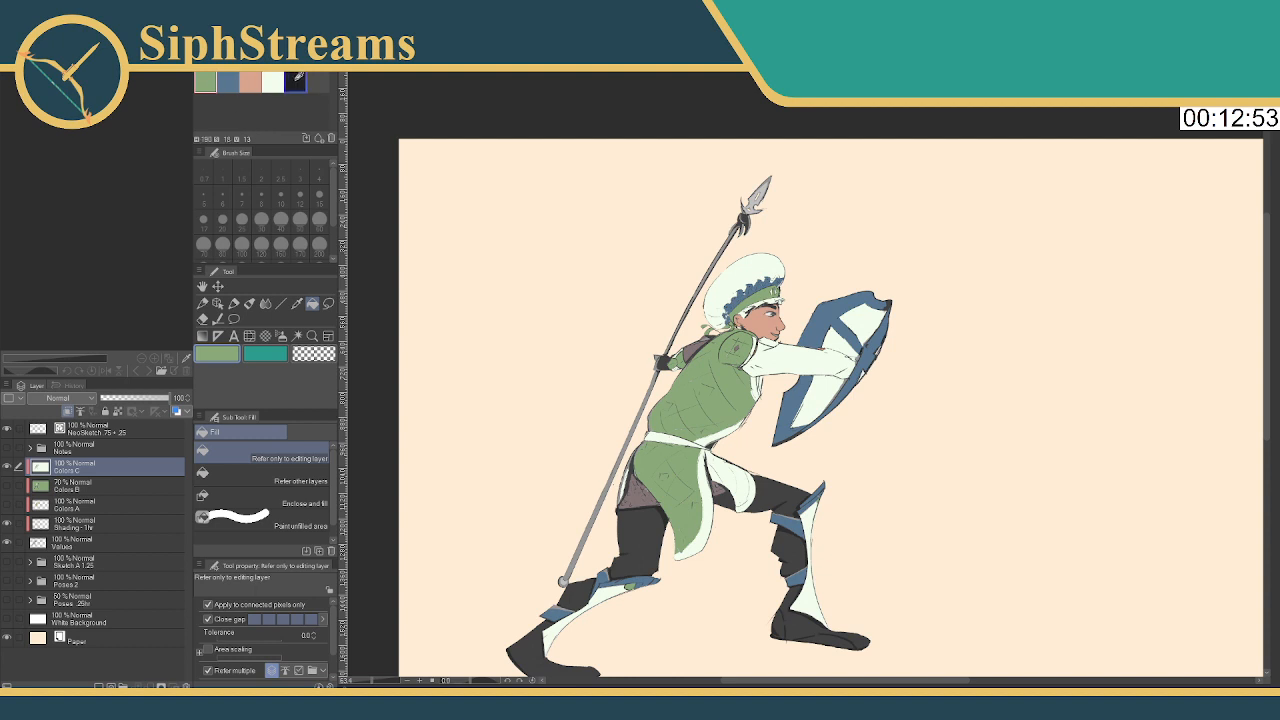
Try filling the hat band with near-black
{"action": "left_click", "coordinate": [295, 81]}
{"action": "left_click", "coordinate": [748, 300]}
{"action": "left_click", "coordinate": [775, 292]}
{"action": "left_click", "coordinate": [756, 298]}
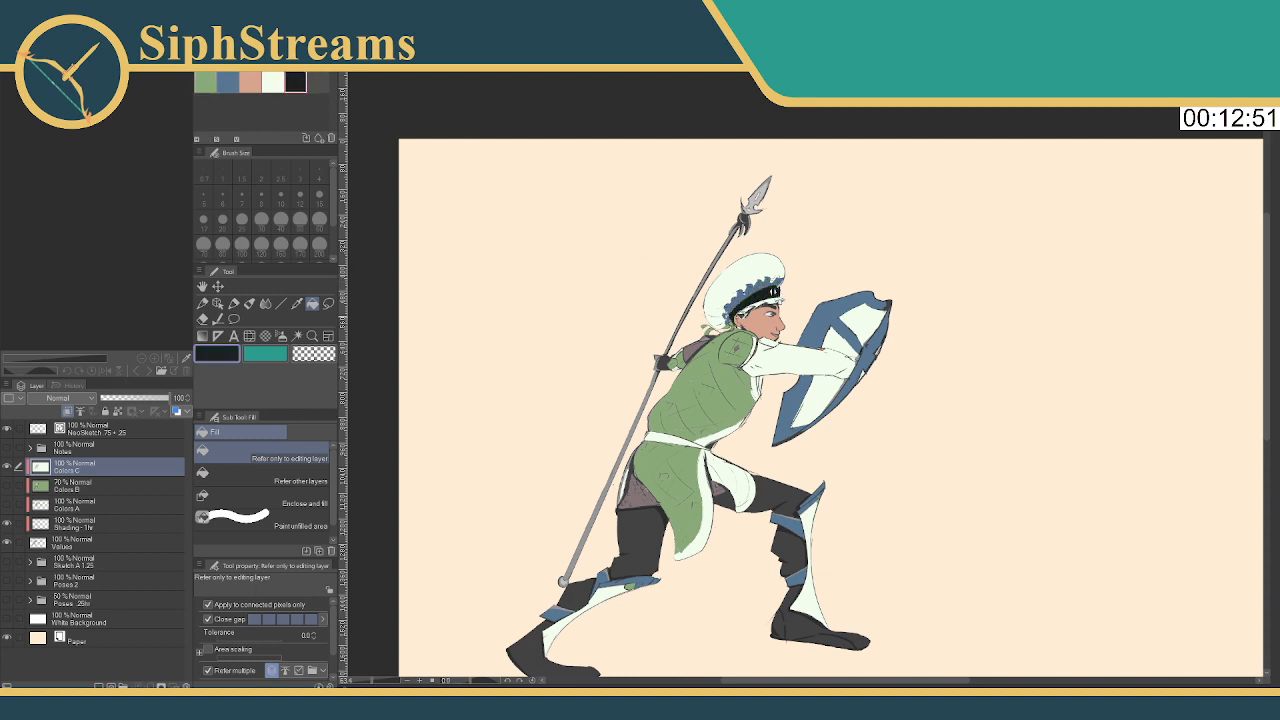
{"action": "left_click", "coordinate": [740, 322]}
Switch to the brown, green and gold color set and fill the hat band with the muted mauve-brown
{"action": "left_click", "coordinate": [326, 139]}
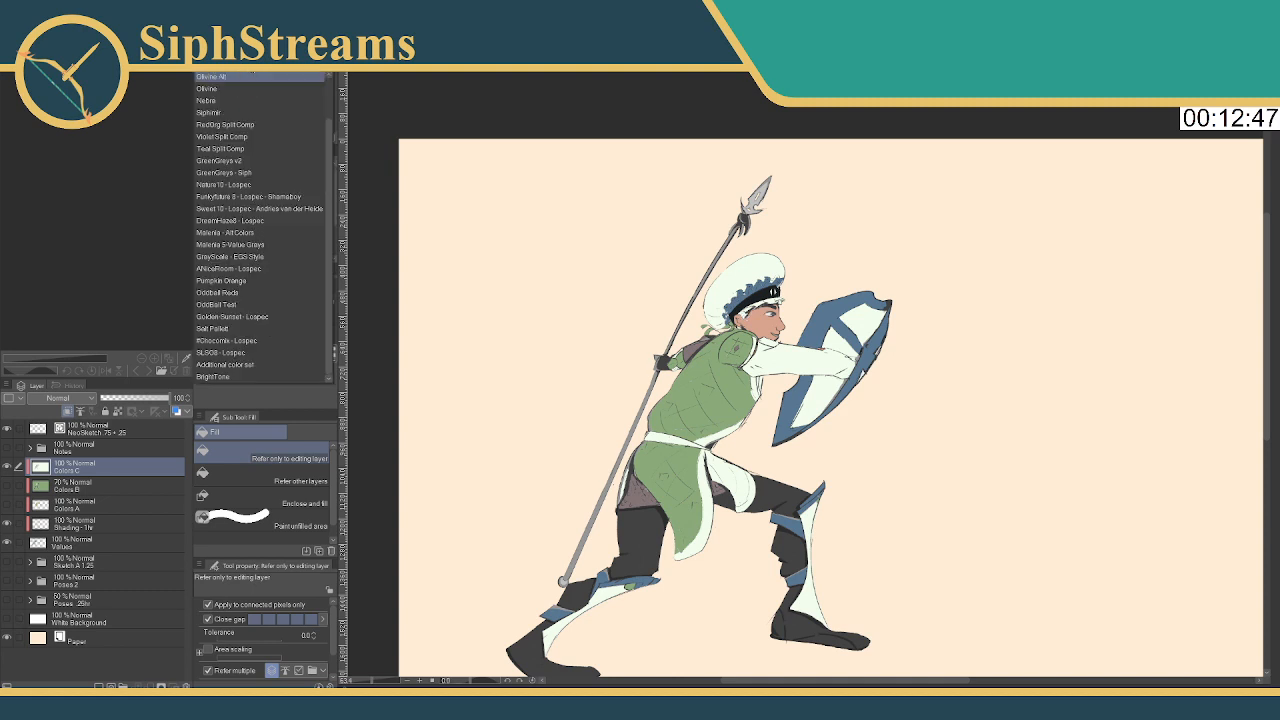
{"action": "left_click", "coordinate": [260, 90]}
{"action": "left_click", "coordinate": [295, 82]}
{"action": "left_click", "coordinate": [760, 293]}
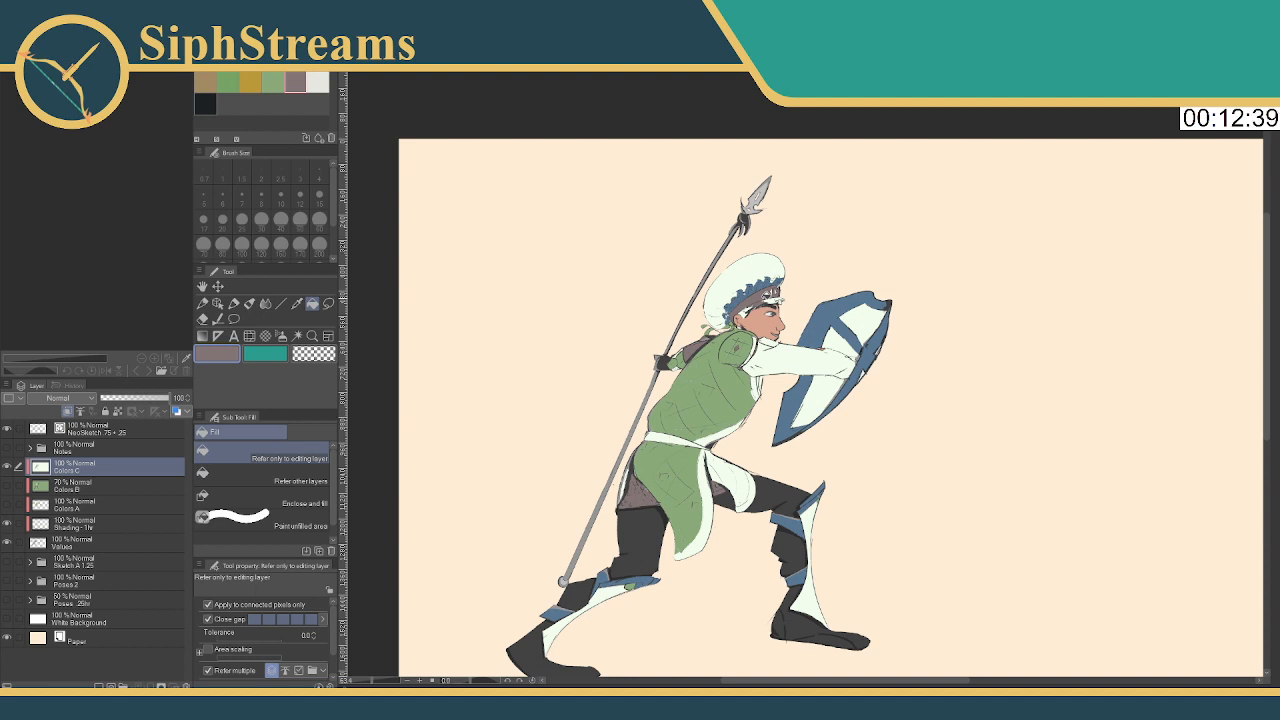
Fill the spear shaft with the muted mauve-brown along its full length up to the tassel
{"action": "left_click_drag", "start_coordinate": [498, 584], "coordinate": [527, 592]}
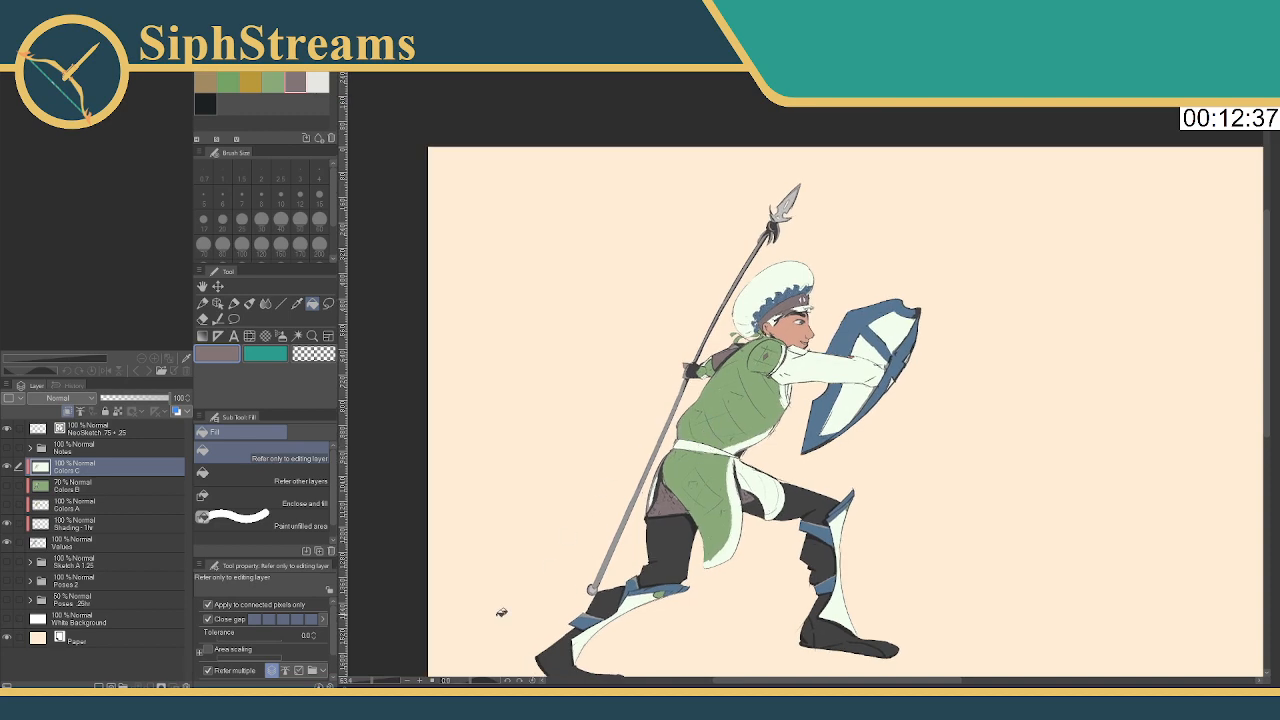
{"action": "key", "text": "ctrl+plus"}
{"action": "key", "text": "ctrl+plus"}
{"action": "key", "text": "ctrl+plus"}
{"action": "left_click_drag", "start_coordinate": [430, 640], "coordinate": [918, 186]}
{"action": "left_click_drag", "start_coordinate": [650, 393], "coordinate": [629, 299]}
{"action": "left_click", "coordinate": [637, 367]}
{"action": "left_click_drag", "start_coordinate": [738, 158], "coordinate": [609, 366]}
{"action": "left_click", "coordinate": [610, 366]}
{"action": "left_click_drag", "start_coordinate": [677, 243], "coordinate": [496, 544]}
{"action": "left_click", "coordinate": [610, 271]}
{"action": "left_click_drag", "start_coordinate": [618, 254], "coordinate": [548, 441]}
{"action": "left_click_drag", "start_coordinate": [674, 242], "coordinate": [614, 402]}
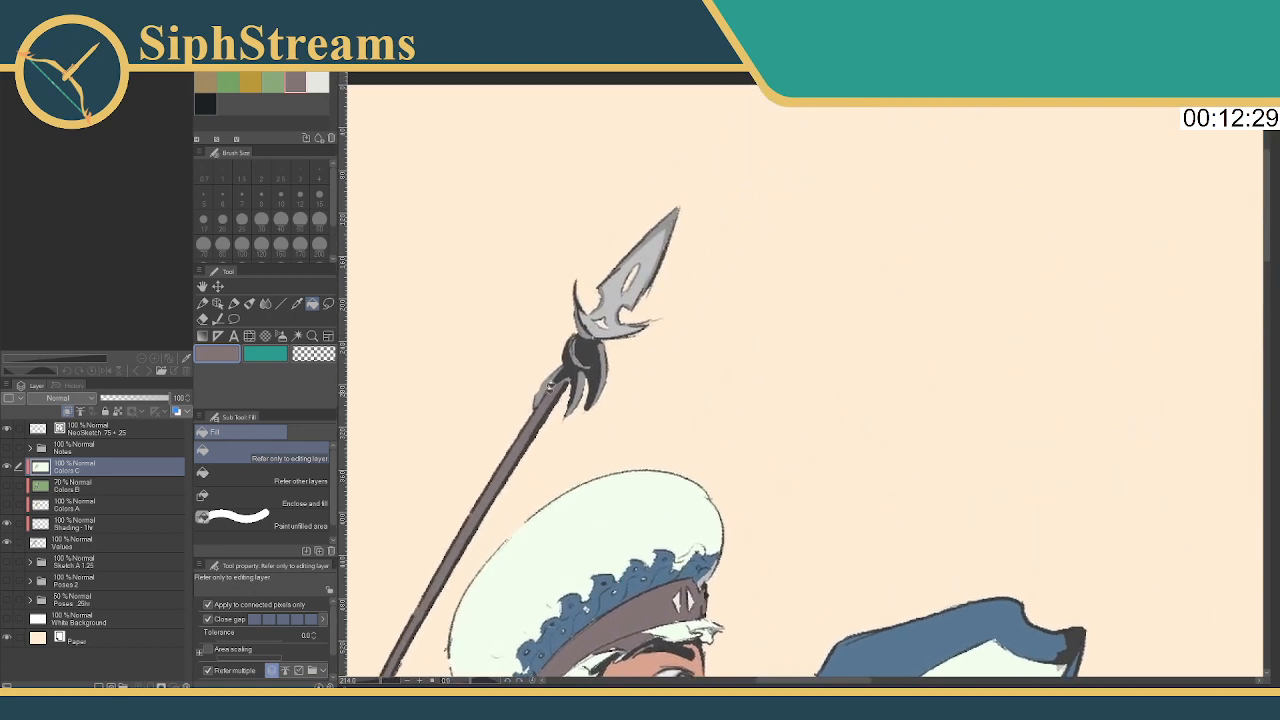
Switch back to the green, blue and skin-tone color set and fill the tassel strands below the spearhead with green
{"action": "left_click", "coordinate": [263, 76]}
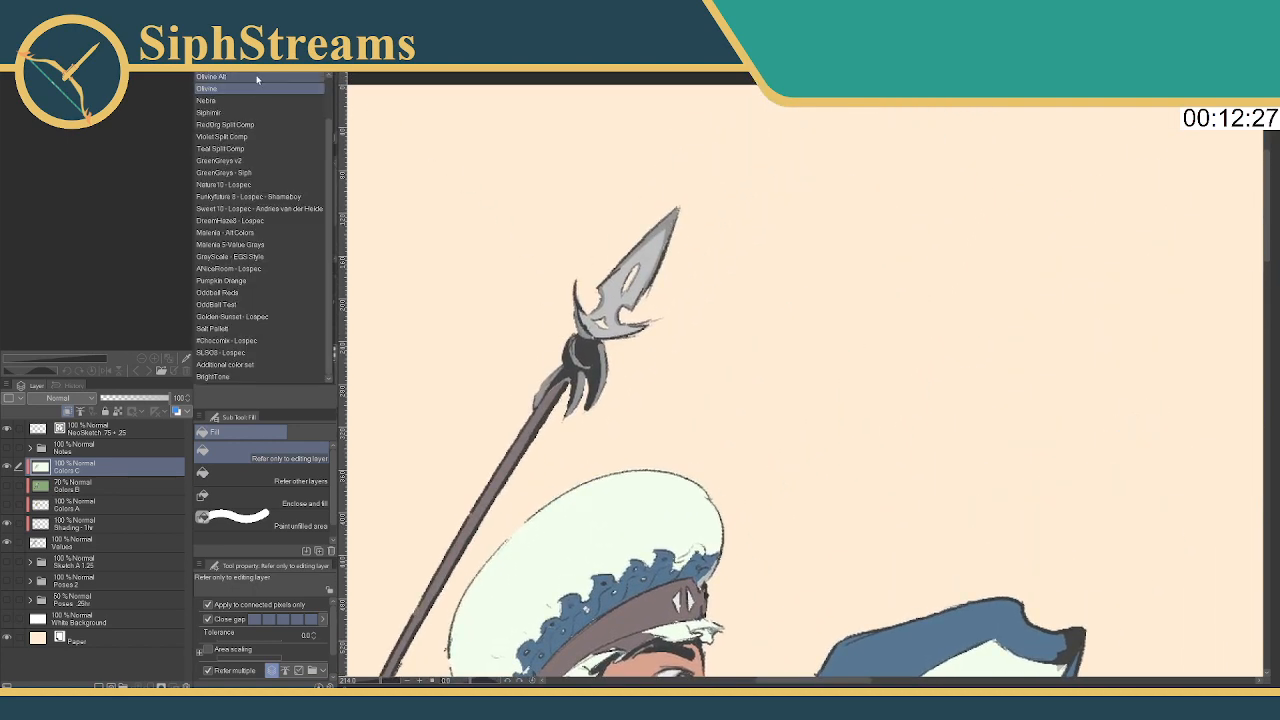
{"action": "left_click", "coordinate": [260, 78]}
{"action": "left_click", "coordinate": [205, 82]}
{"action": "left_click", "coordinate": [569, 358]}
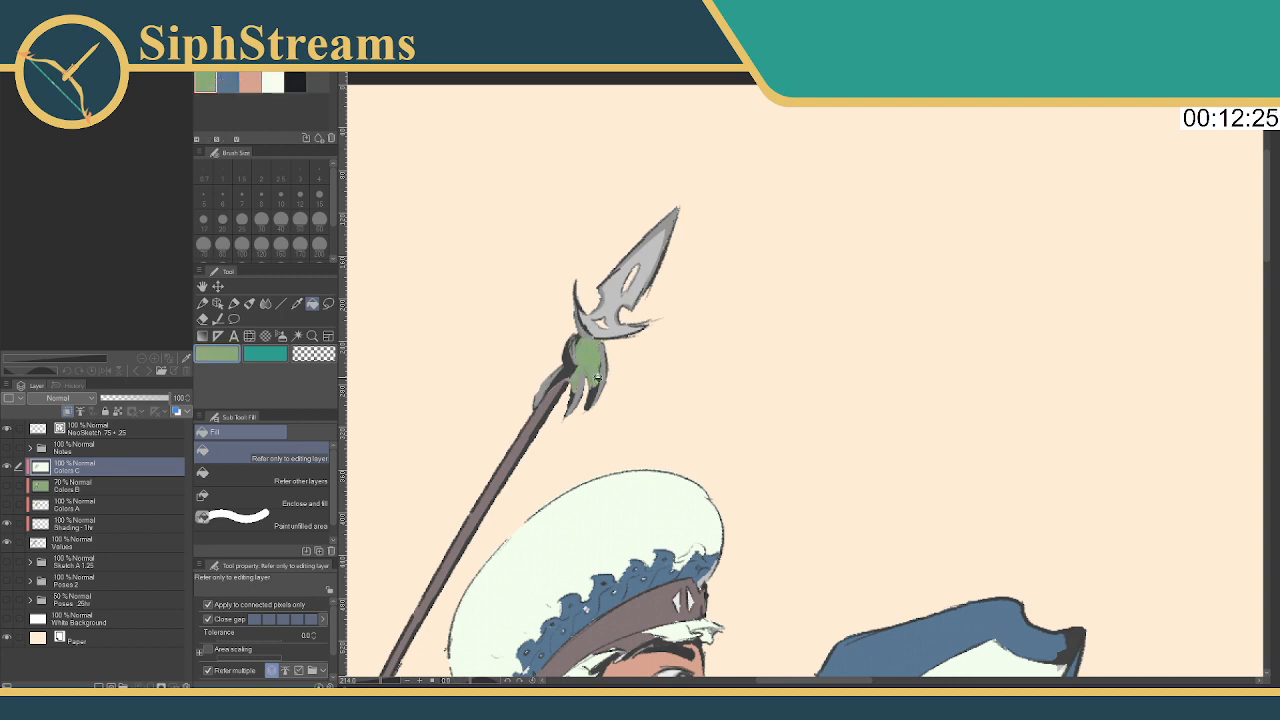
{"action": "left_click", "coordinate": [576, 396]}
{"action": "left_click", "coordinate": [571, 354]}
{"action": "left_click", "coordinate": [545, 389]}
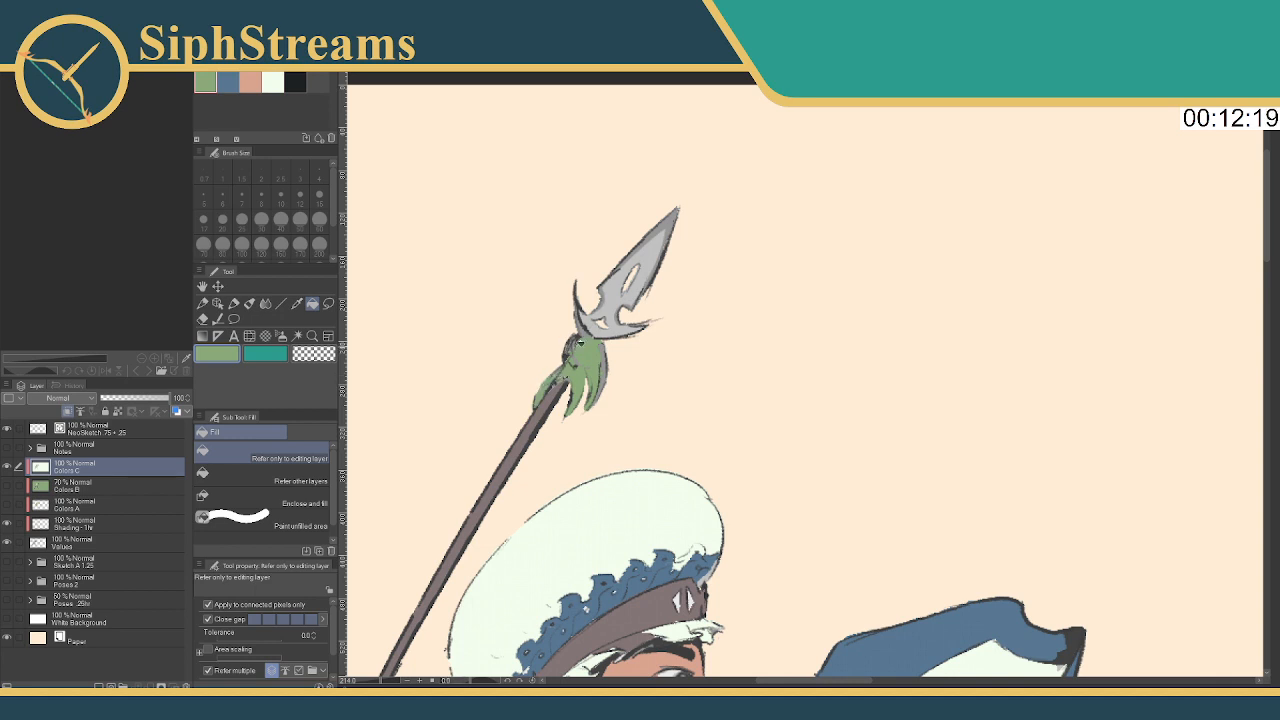
Switch to the color set with gold and fill only the tassel's outer edge and a small spot by its knot with gold
{"action": "left_click", "coordinate": [225, 72]}
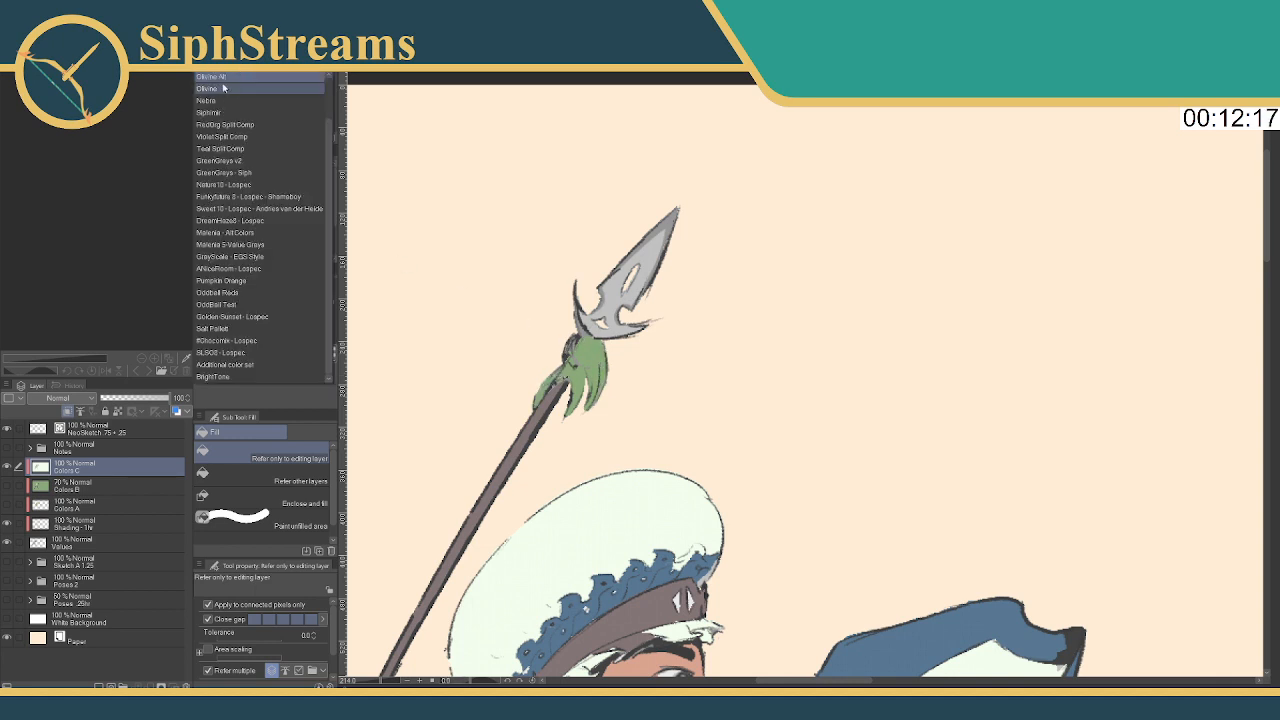
{"action": "left_click", "coordinate": [229, 86]}
{"action": "left_click", "coordinate": [250, 82]}
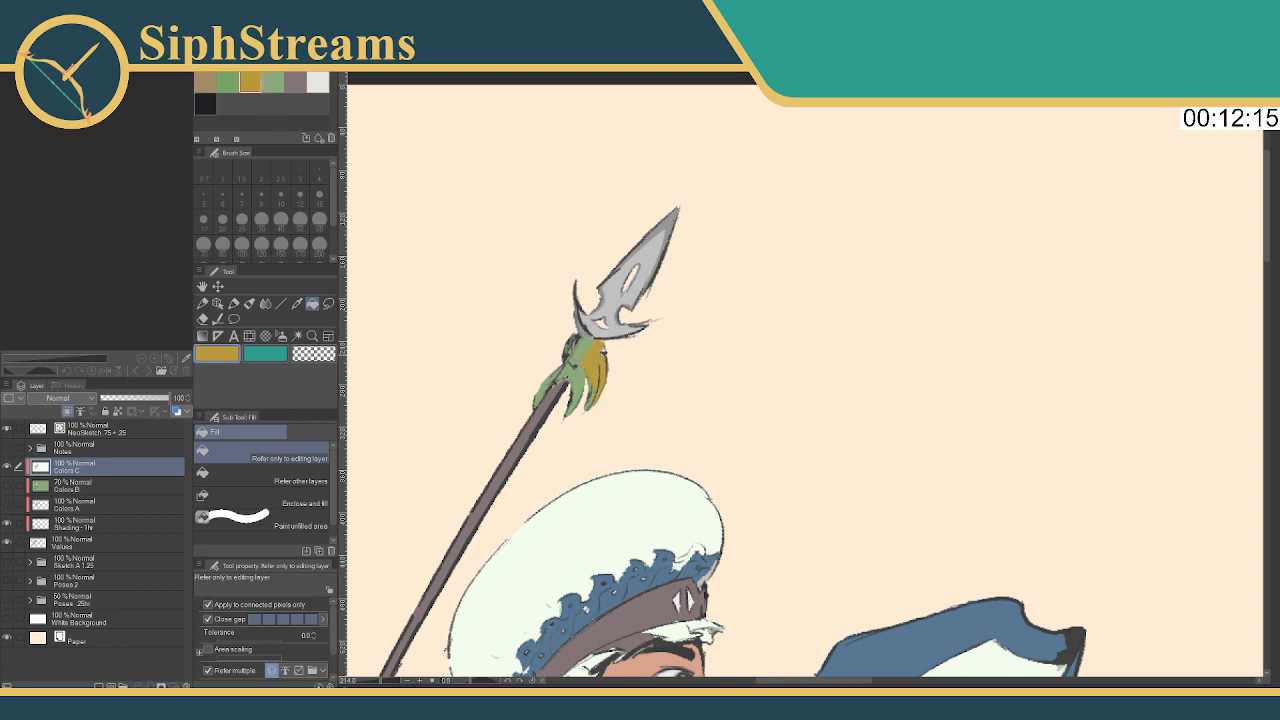
{"action": "key", "text": "ctrl+z"}
{"action": "left_click", "coordinate": [606, 372]}
{"action": "left_click", "coordinate": [568, 348]}
Try off-white and the muted mauve-brown as fills for the spearhead blade
{"action": "left_click", "coordinate": [317, 82]}
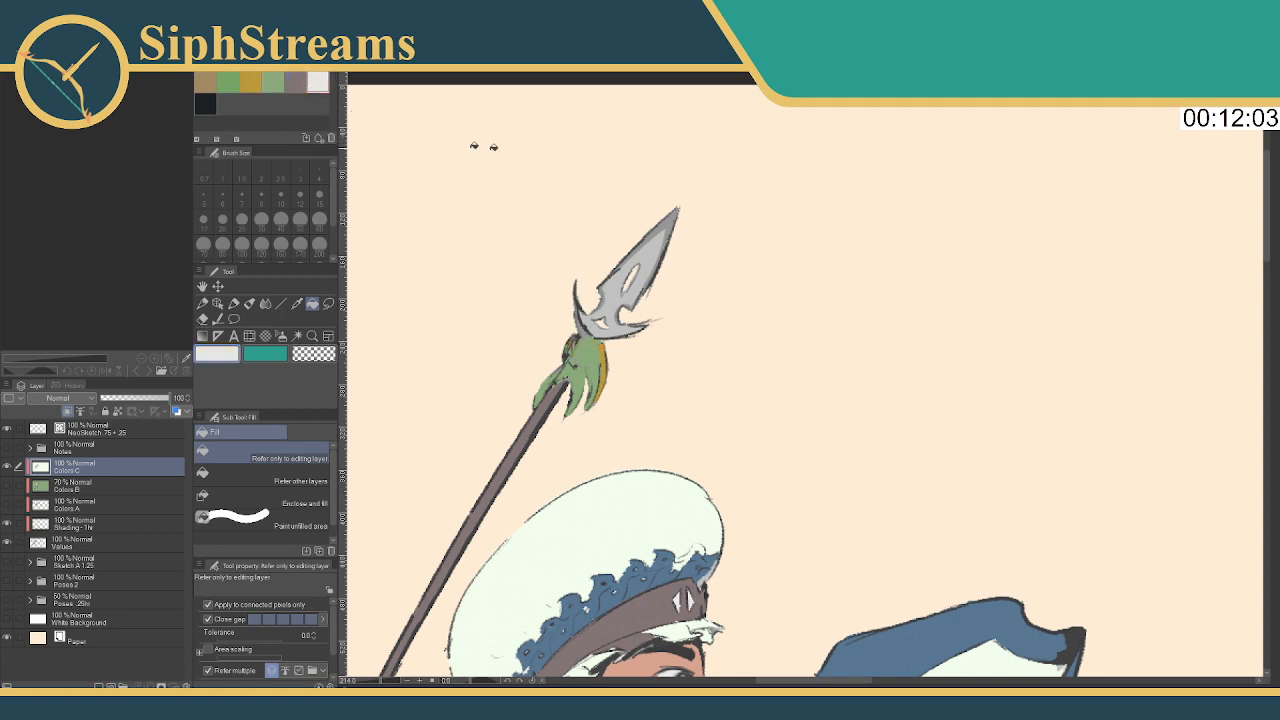
{"action": "left_click", "coordinate": [639, 264]}
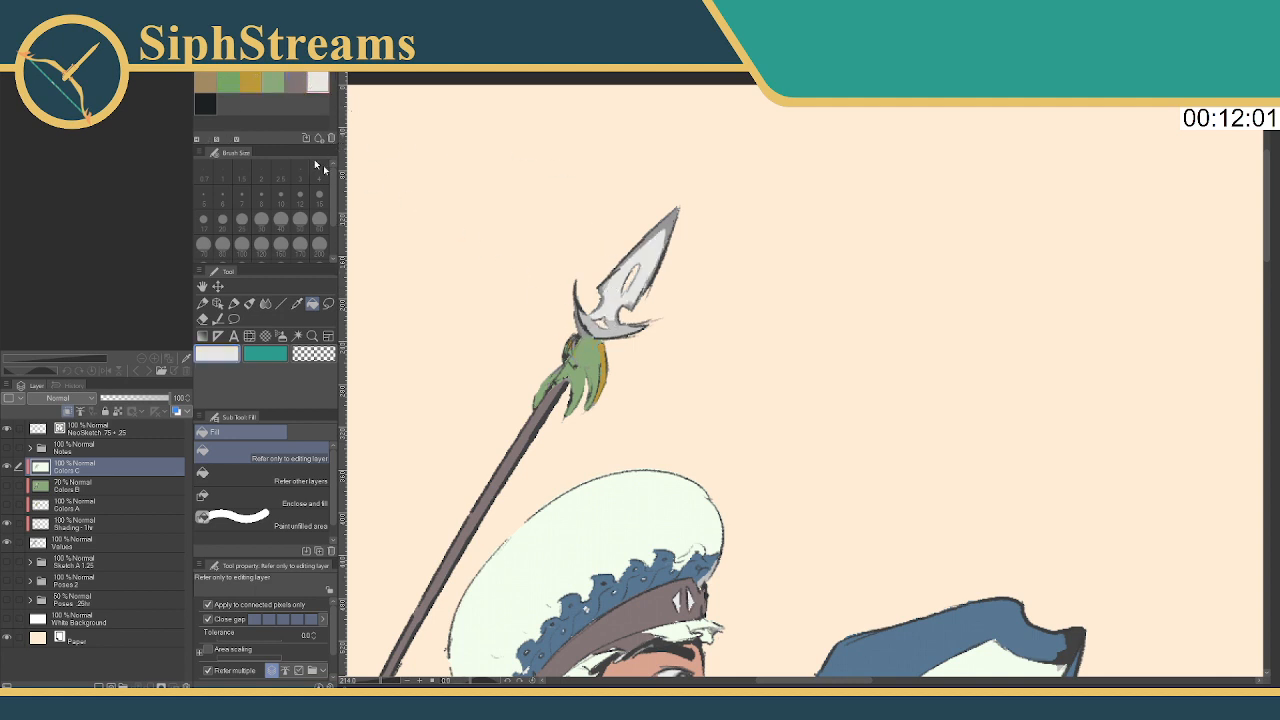
{"action": "left_click", "coordinate": [295, 82]}
{"action": "left_click", "coordinate": [659, 250]}
{"action": "left_click", "coordinate": [616, 280]}
{"action": "left_click_drag", "start_coordinate": [612, 284], "coordinate": [600, 248]}
Switch back to the green, blue and skin-tone color set and fill the spearhead blade and its crescent guard with blue
{"action": "left_click", "coordinate": [240, 60]}
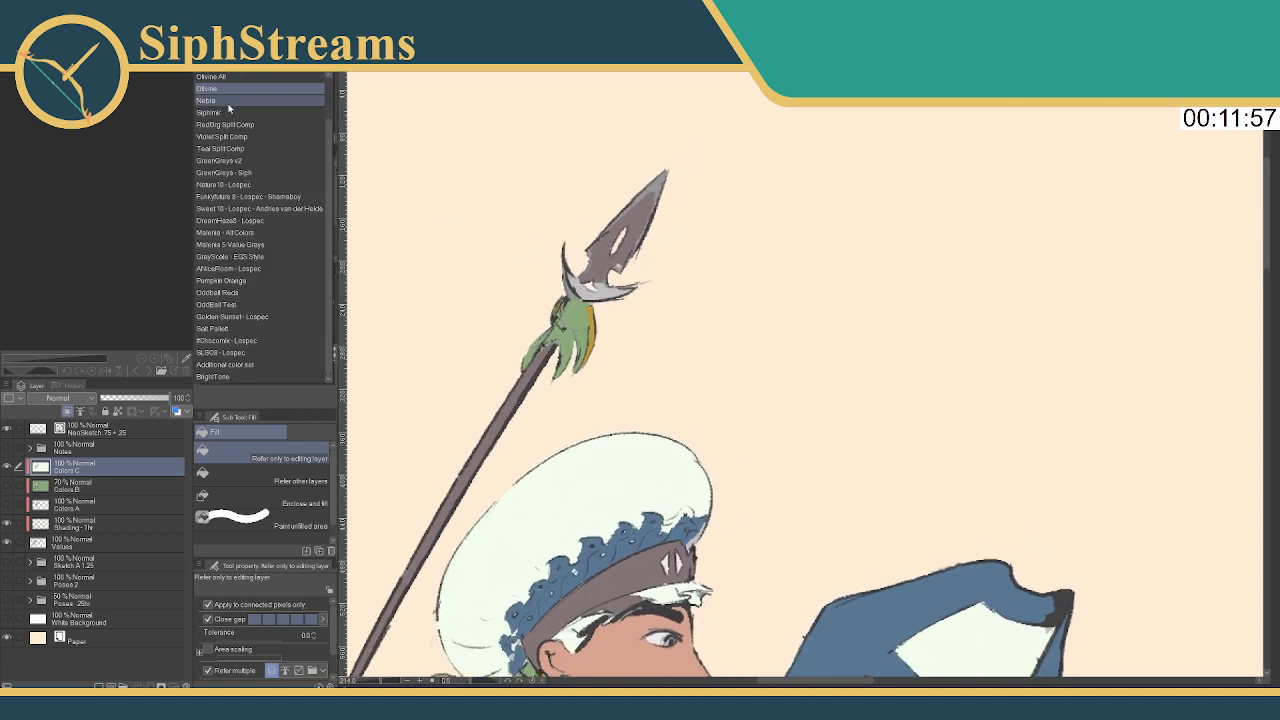
{"action": "left_click", "coordinate": [233, 82]}
{"action": "left_click", "coordinate": [228, 83]}
{"action": "left_click", "coordinate": [655, 203]}
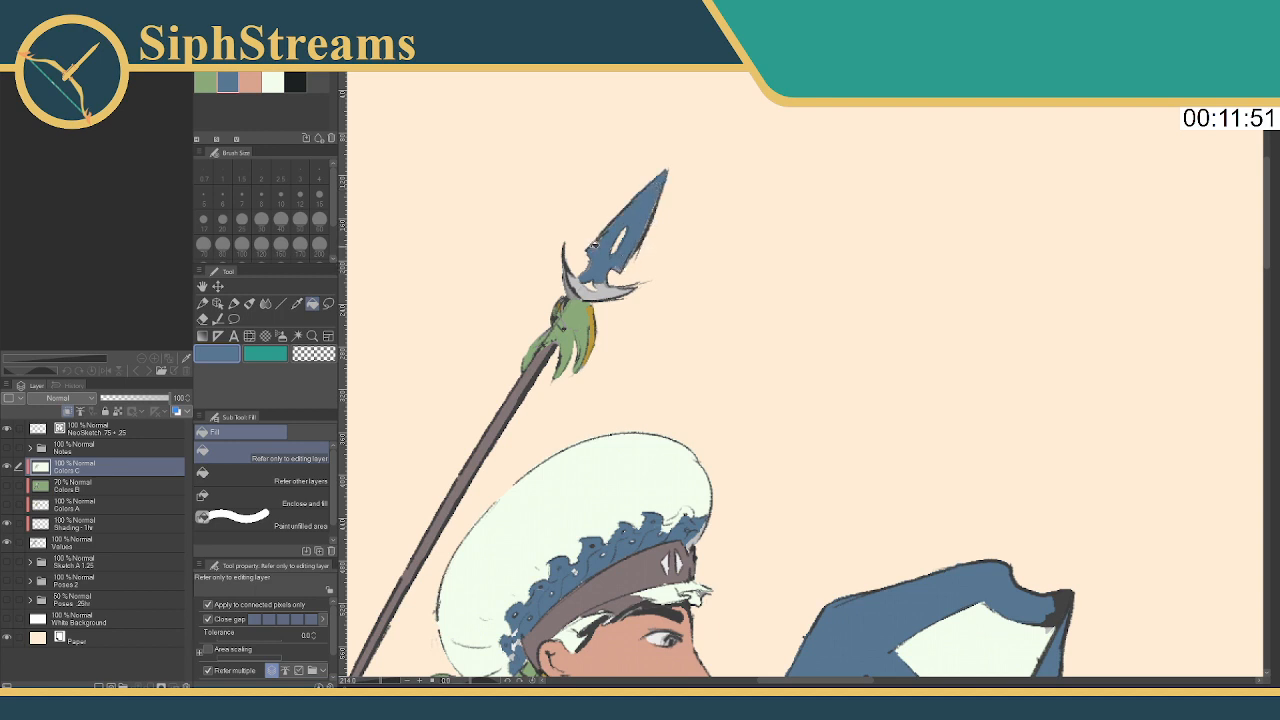
{"action": "left_click", "coordinate": [572, 265]}
{"action": "left_click", "coordinate": [586, 292]}
{"action": "left_click", "coordinate": [611, 290]}
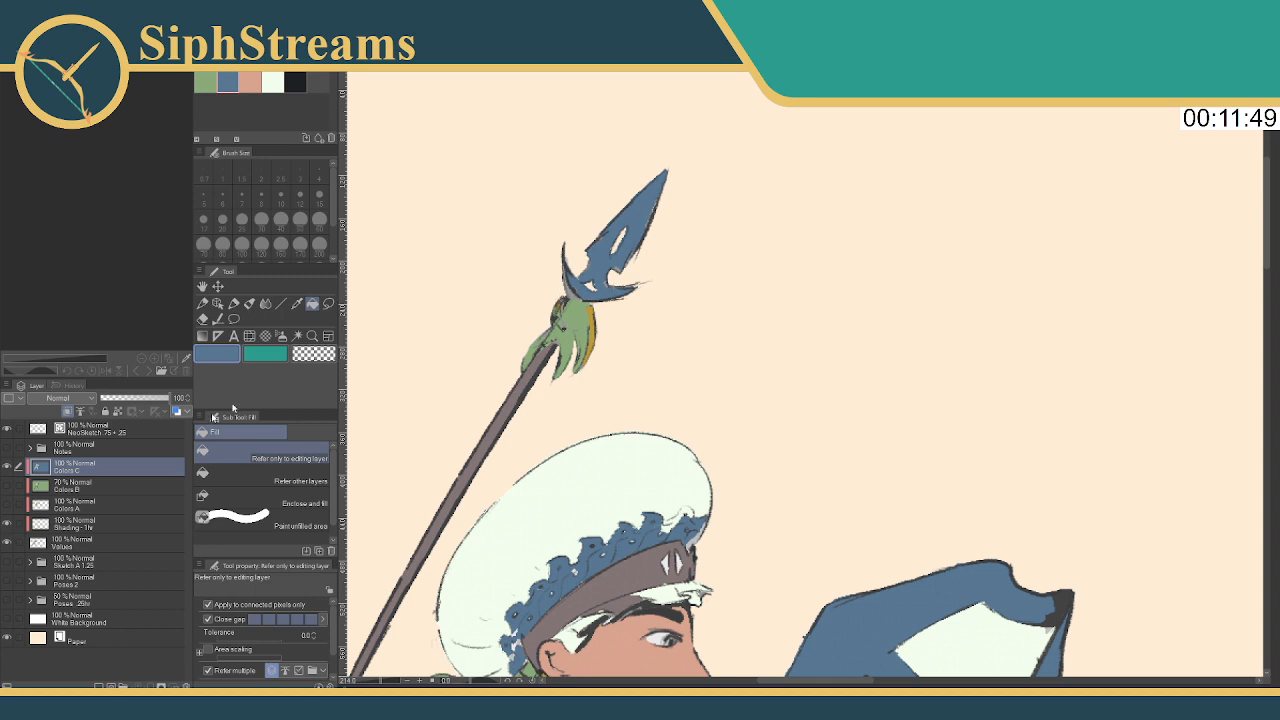
Hide the shading layer to show the flat colors on the whole figure
{"action": "left_click", "coordinate": [7, 523]}
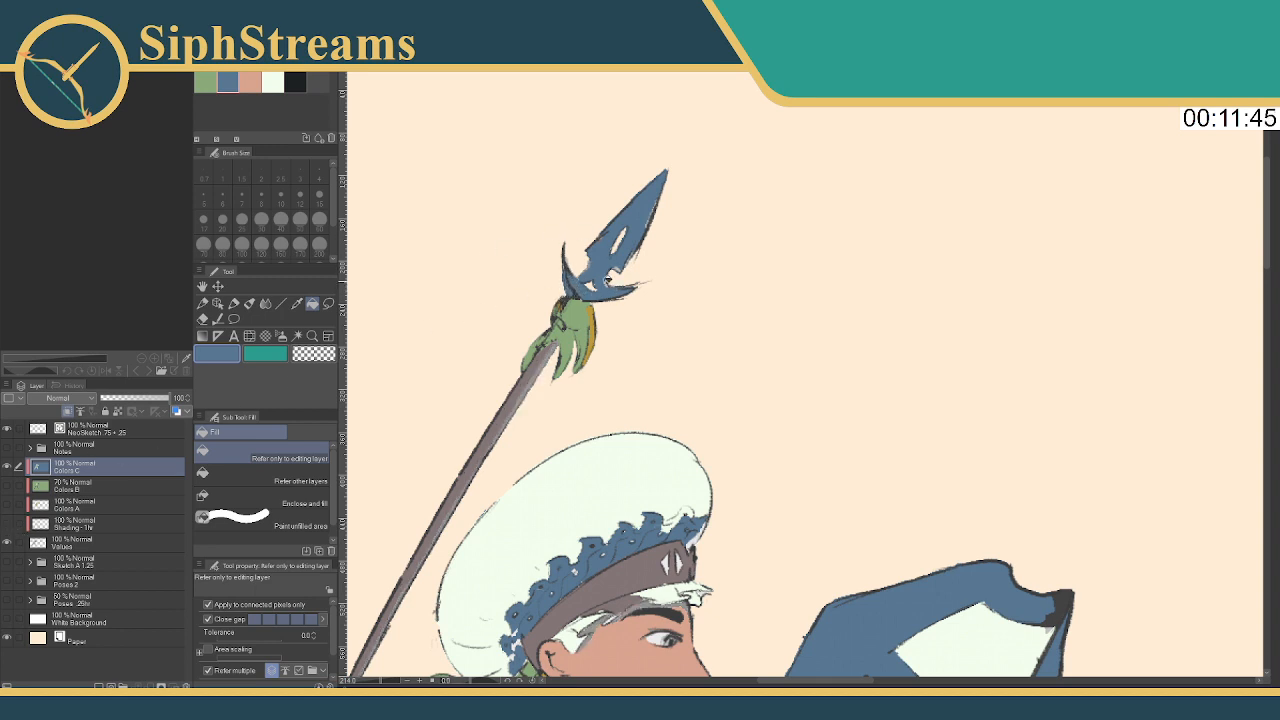
{"action": "left_click_drag", "start_coordinate": [541, 347], "coordinate": [562, 329]}
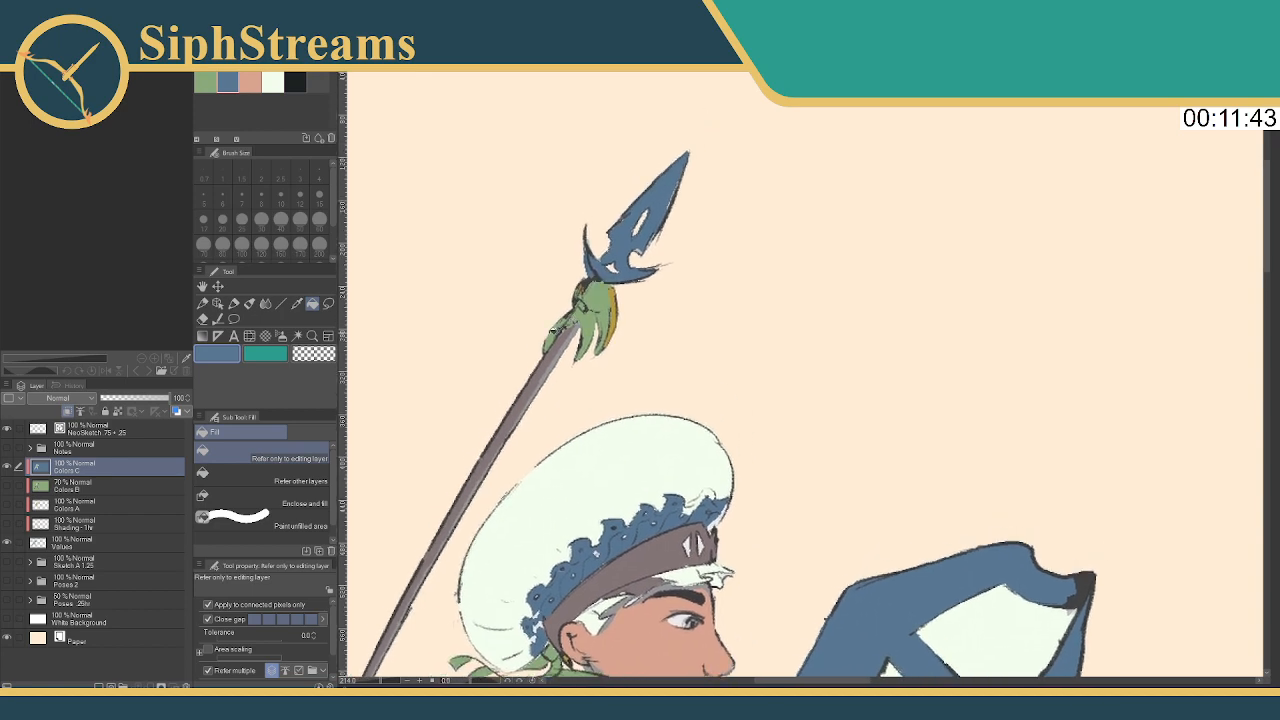
{"action": "scroll", "coordinate": [411, 570], "scroll_direction": "down", "scroll_amount": 5}
{"action": "scroll", "coordinate": [432, 433], "scroll_direction": "up", "scroll_amount": 3}
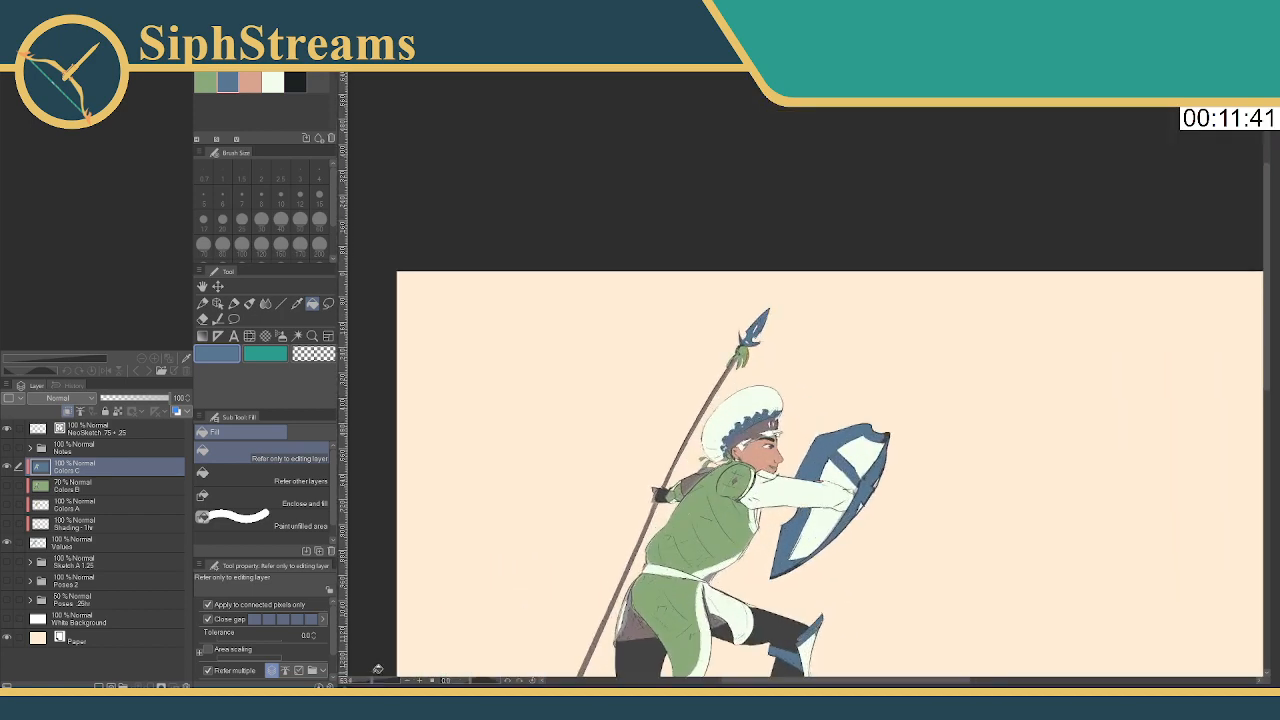
{"action": "left_click_drag", "start_coordinate": [432, 433], "coordinate": [426, 452]}
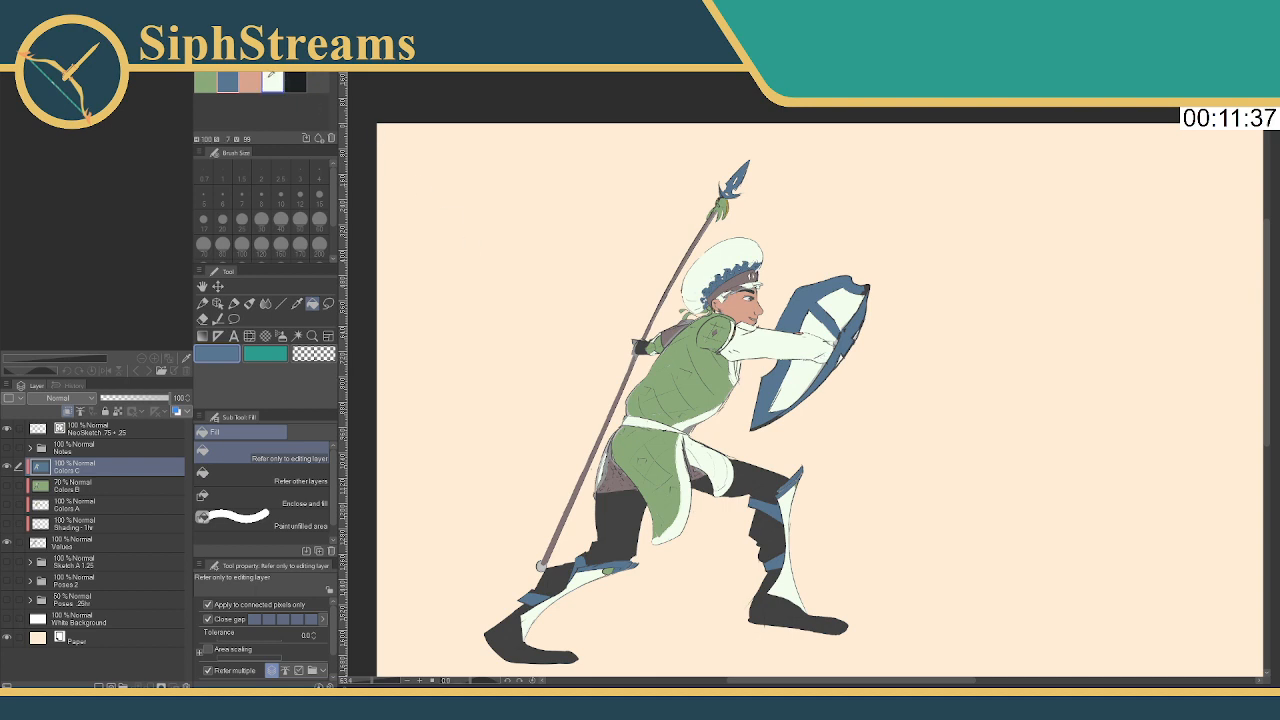
Fill the spear shaft with pale white and its butt end with blue
{"action": "left_click", "coordinate": [273, 82]}
{"action": "left_click", "coordinate": [544, 557]}
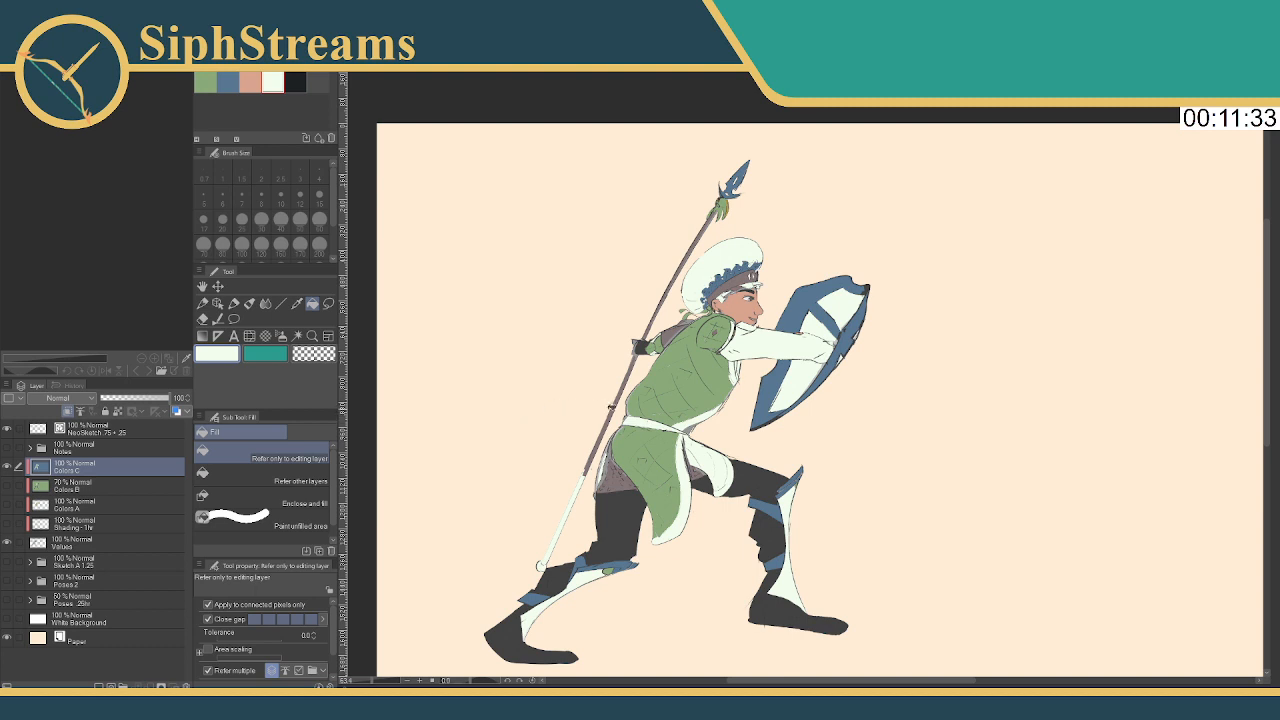
{"action": "left_click", "coordinate": [612, 414]}
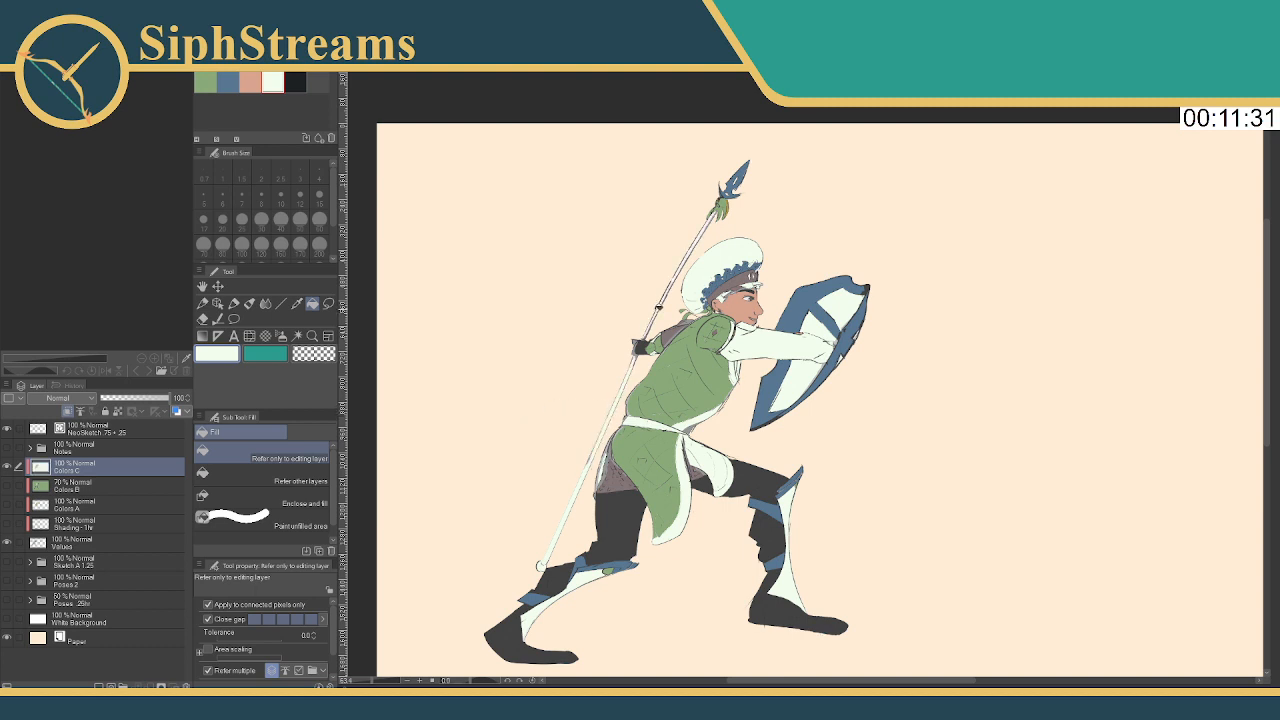
{"action": "left_click", "coordinate": [228, 81]}
{"action": "left_click", "coordinate": [542, 562]}
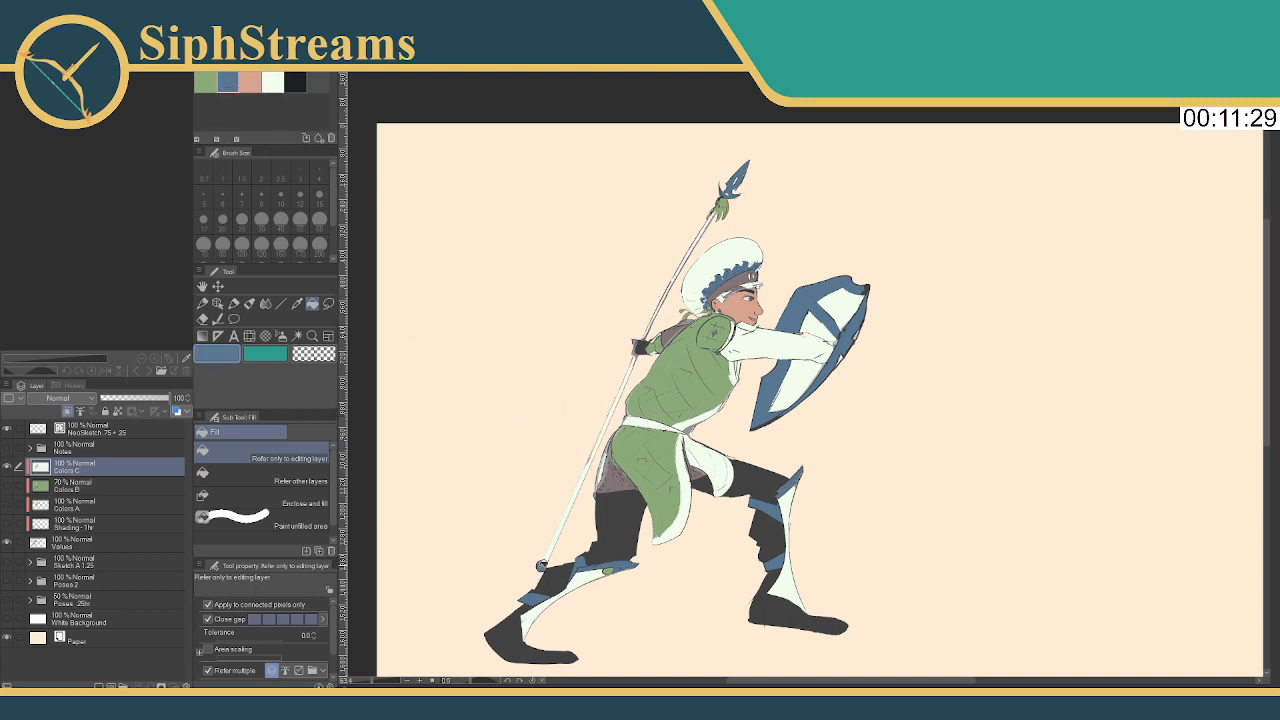
Fill the cloth behind the rear hip, the area under the front skirt flap and the rear upper sleeve with blue
{"action": "scroll", "coordinate": [685, 281], "scroll_direction": "down", "scroll_amount": 1}
{"action": "left_click_drag", "start_coordinate": [686, 281], "coordinate": [661, 286]}
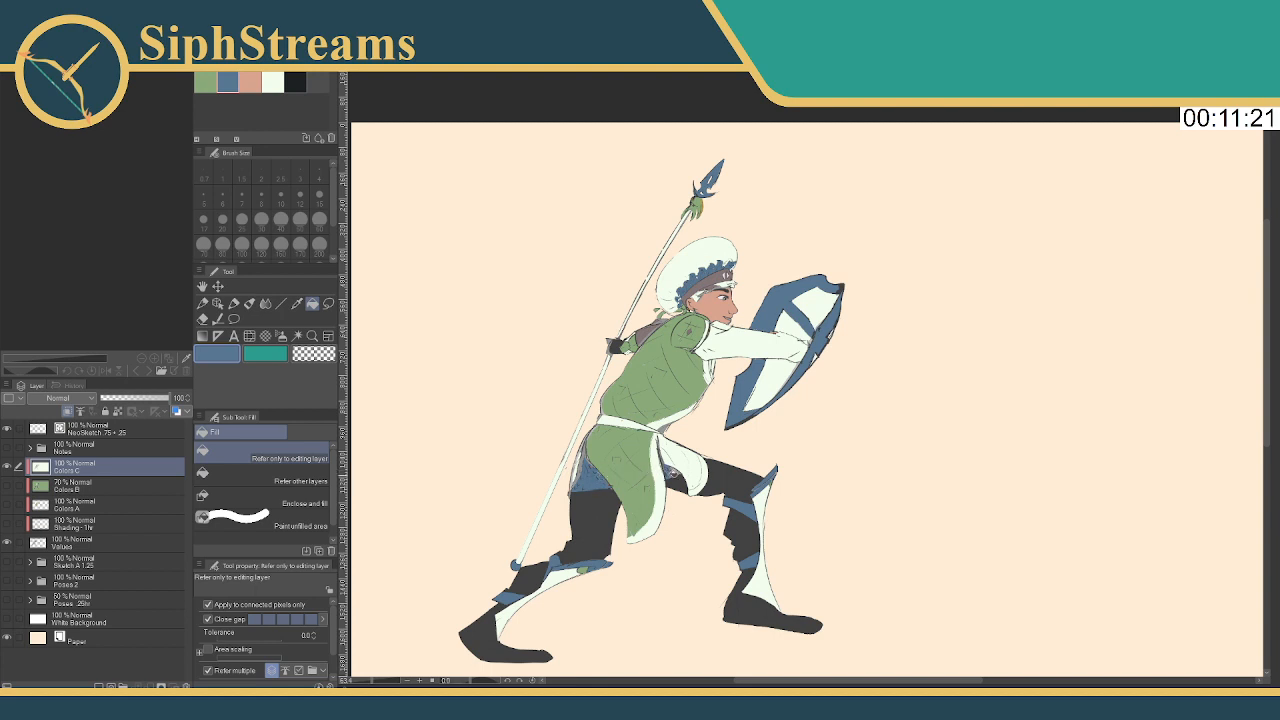
{"action": "left_click", "coordinate": [585, 458]}
{"action": "left_click_drag", "start_coordinate": [666, 425], "coordinate": [663, 470]}
{"action": "left_click", "coordinate": [282, 80]}
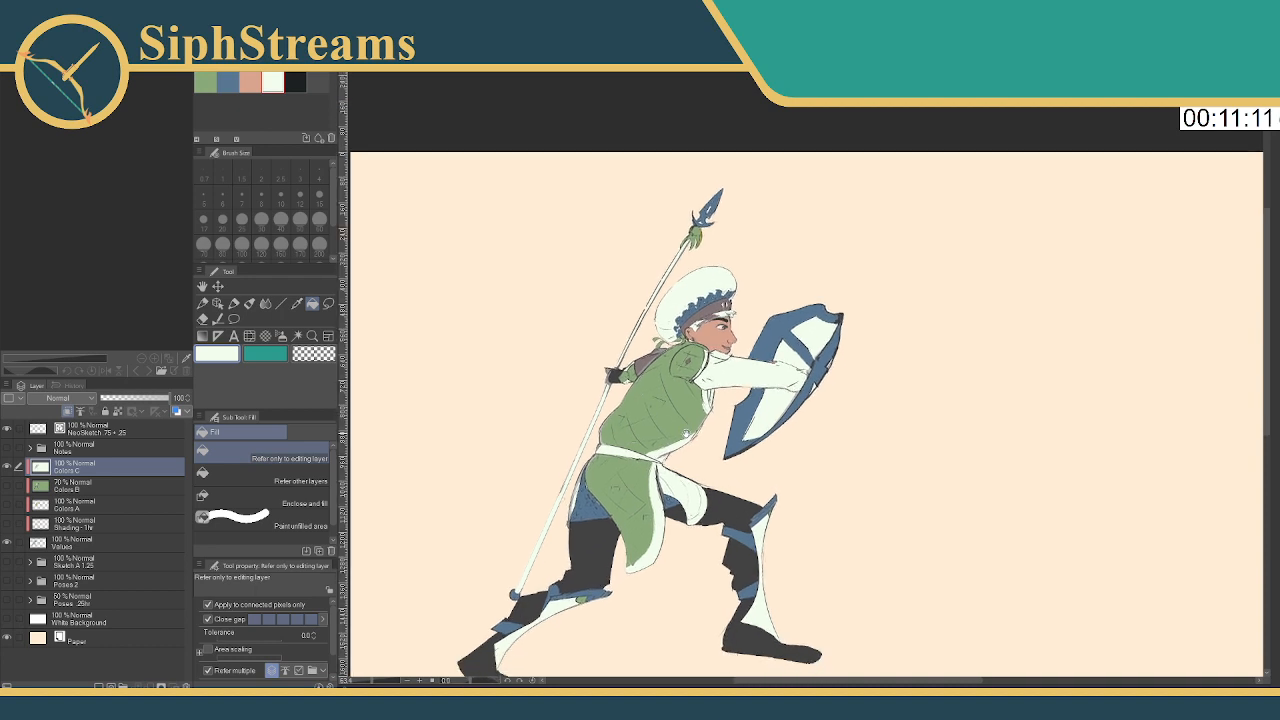
{"action": "scroll", "coordinate": [512, 330], "scroll_direction": "up", "scroll_amount": 1}
{"action": "left_click", "coordinate": [228, 80]}
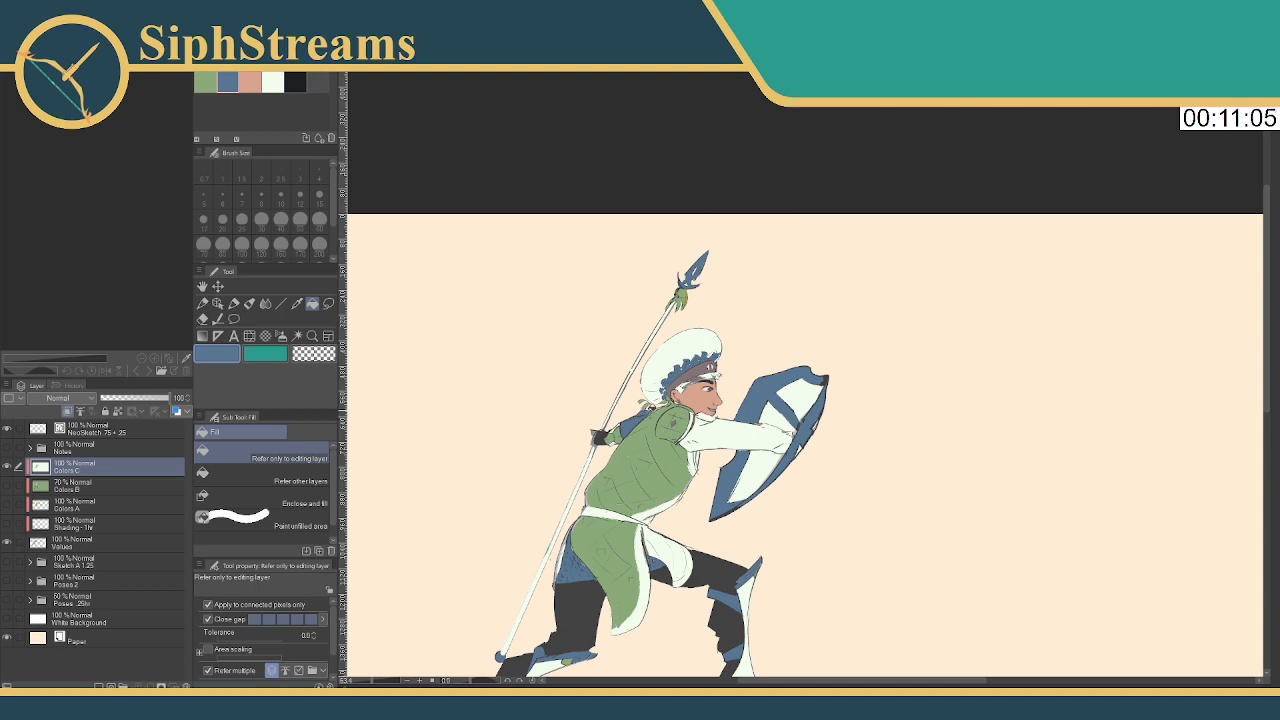
Try a blue hat band with green ruffled trim, and pale white on the gray patches of hair
{"action": "left_click_drag", "start_coordinate": [673, 408], "coordinate": [697, 344]}
{"action": "left_click_drag", "start_coordinate": [677, 393], "coordinate": [470, 556]}
{"action": "scroll", "coordinate": [605, 333], "scroll_direction": "up", "scroll_amount": 5}
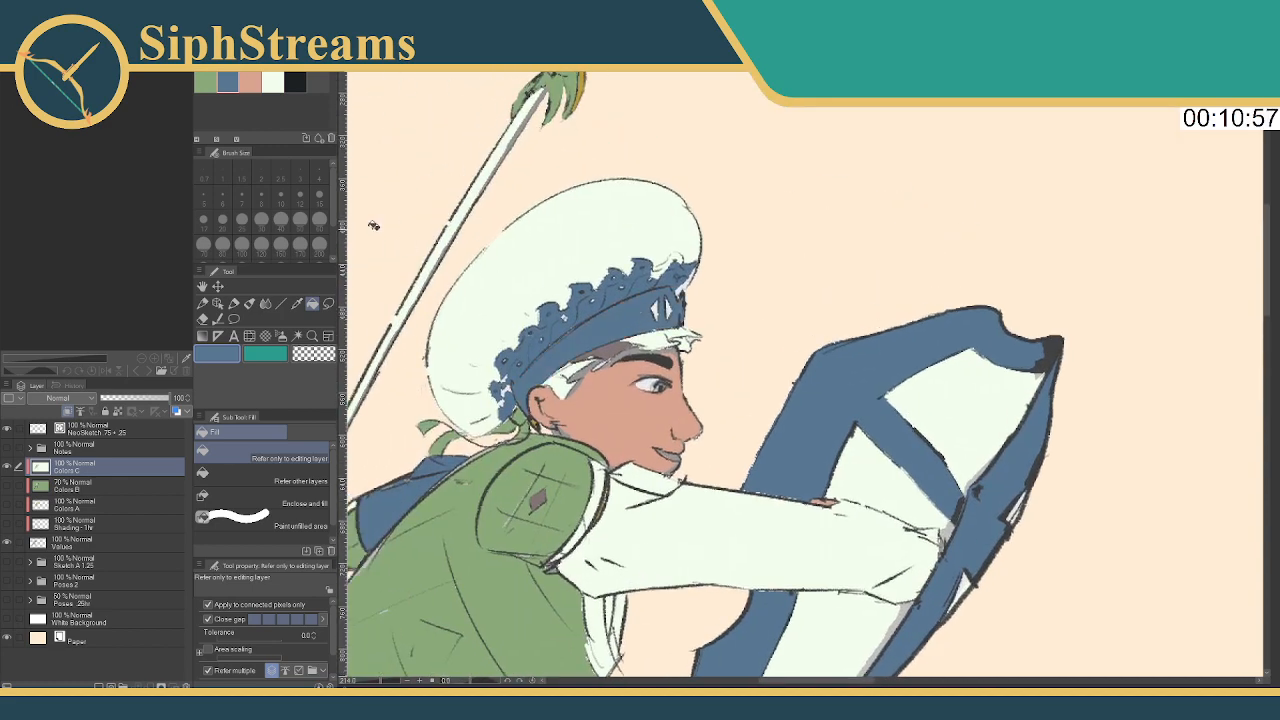
{"action": "left_click", "coordinate": [205, 82]}
{"action": "left_click", "coordinate": [588, 310]}
{"action": "mouse_move", "coordinate": [590, 308]}
{"action": "left_mouse_down"}
{"action": "mouse_move", "coordinate": [685, 271]}
{"action": "mouse_move", "coordinate": [587, 275]}
{"action": "mouse_move", "coordinate": [497, 390]}
{"action": "left_mouse_up"}
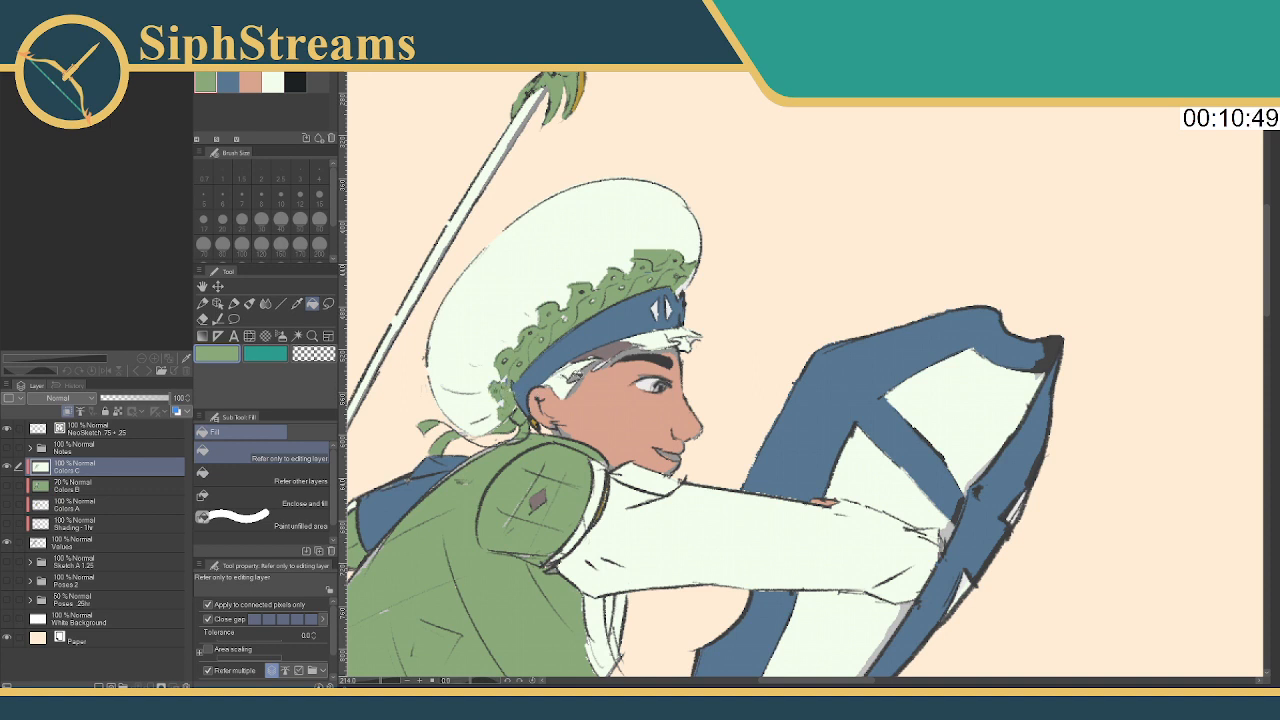
{"action": "left_click", "coordinate": [272, 82]}
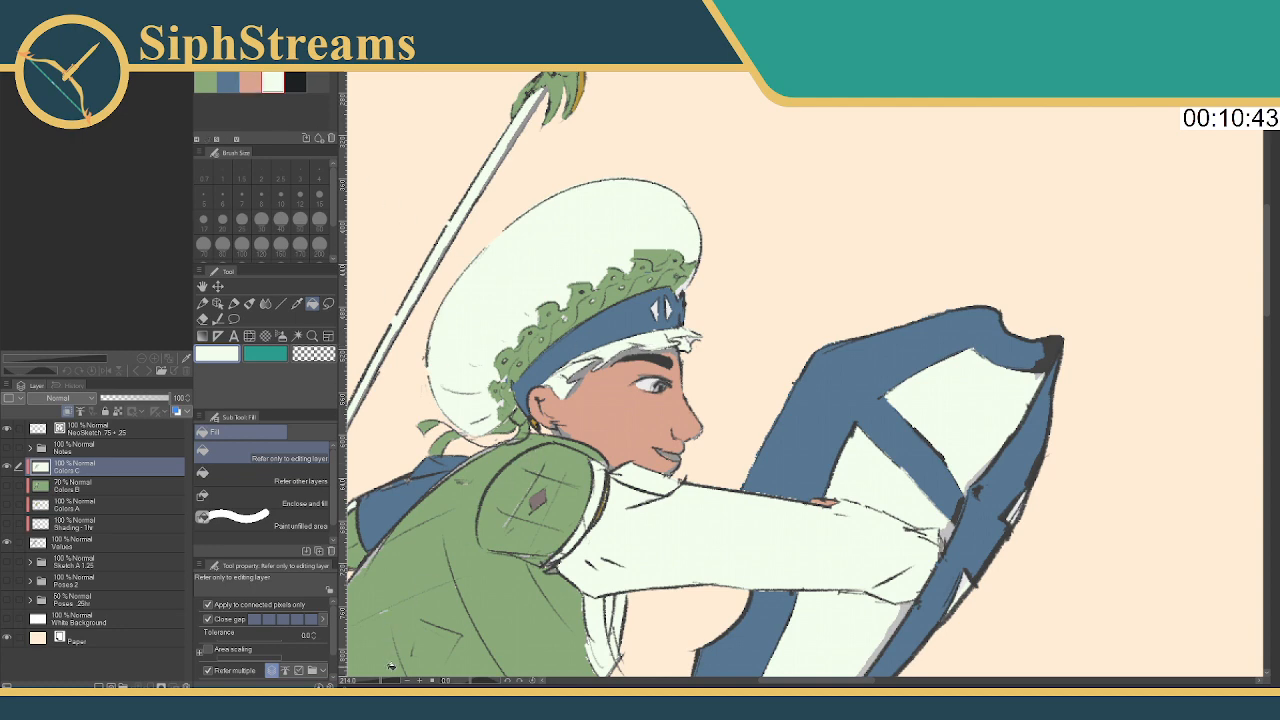
Undo the trial recoloring of the hat, back to the blue ruffle and mauve-brown band
{"action": "scroll", "coordinate": [436, 598], "scroll_direction": "down", "scroll_amount": 5}
{"action": "left_click_drag", "start_coordinate": [436, 598], "coordinate": [442, 520]}
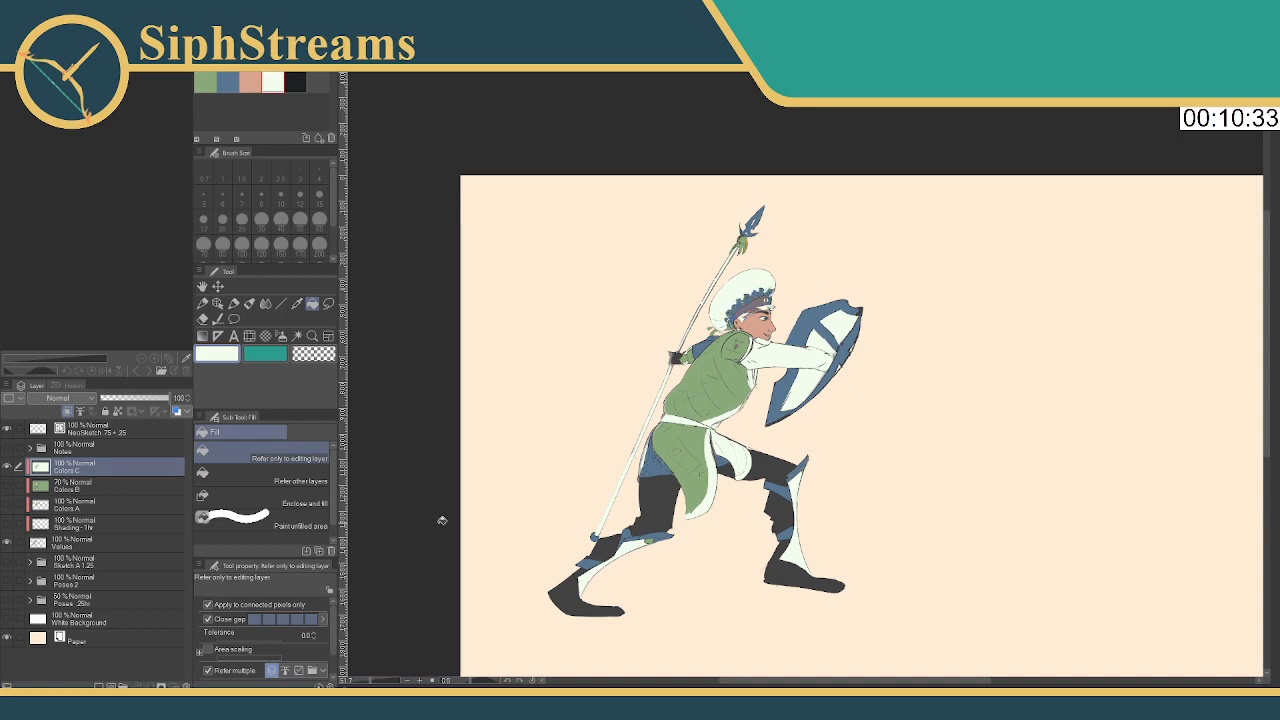
{"action": "scroll", "coordinate": [529, 400], "scroll_direction": "down", "scroll_amount": 2}
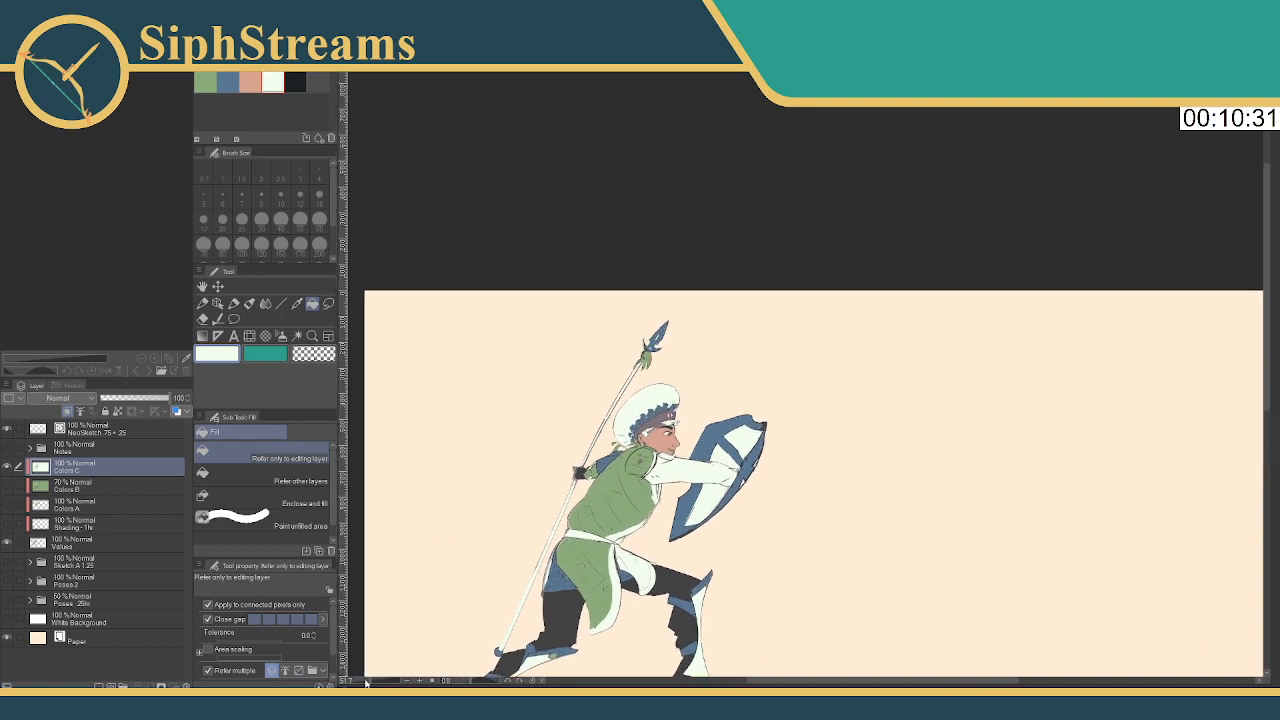
{"action": "scroll", "coordinate": [376, 685], "scroll_direction": "up", "scroll_amount": 4}
{"action": "scroll", "coordinate": [800, 400], "scroll_direction": "down", "scroll_amount": 2}
{"action": "scroll", "coordinate": [800, 400], "scroll_direction": "up", "scroll_amount": 1}
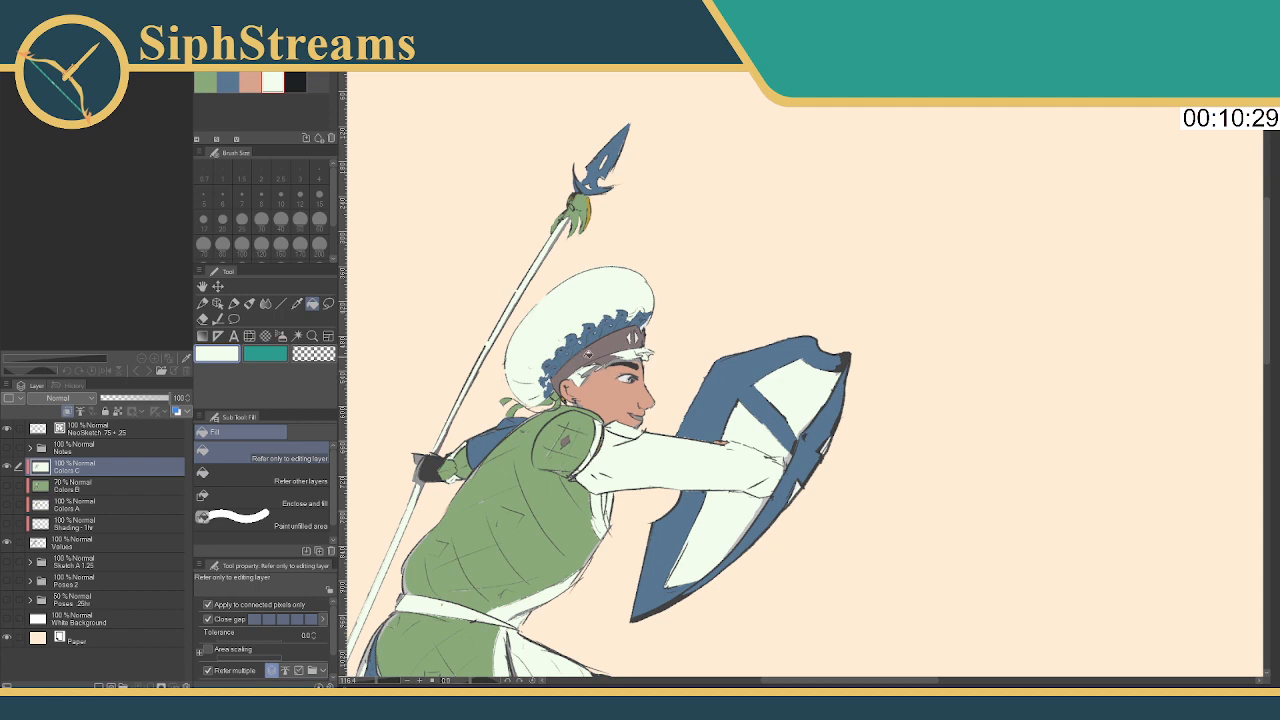
{"action": "scroll", "coordinate": [800, 400], "scroll_direction": "up", "scroll_amount": 2}
{"action": "scroll", "coordinate": [610, 428], "scroll_direction": "down", "scroll_amount": 1}
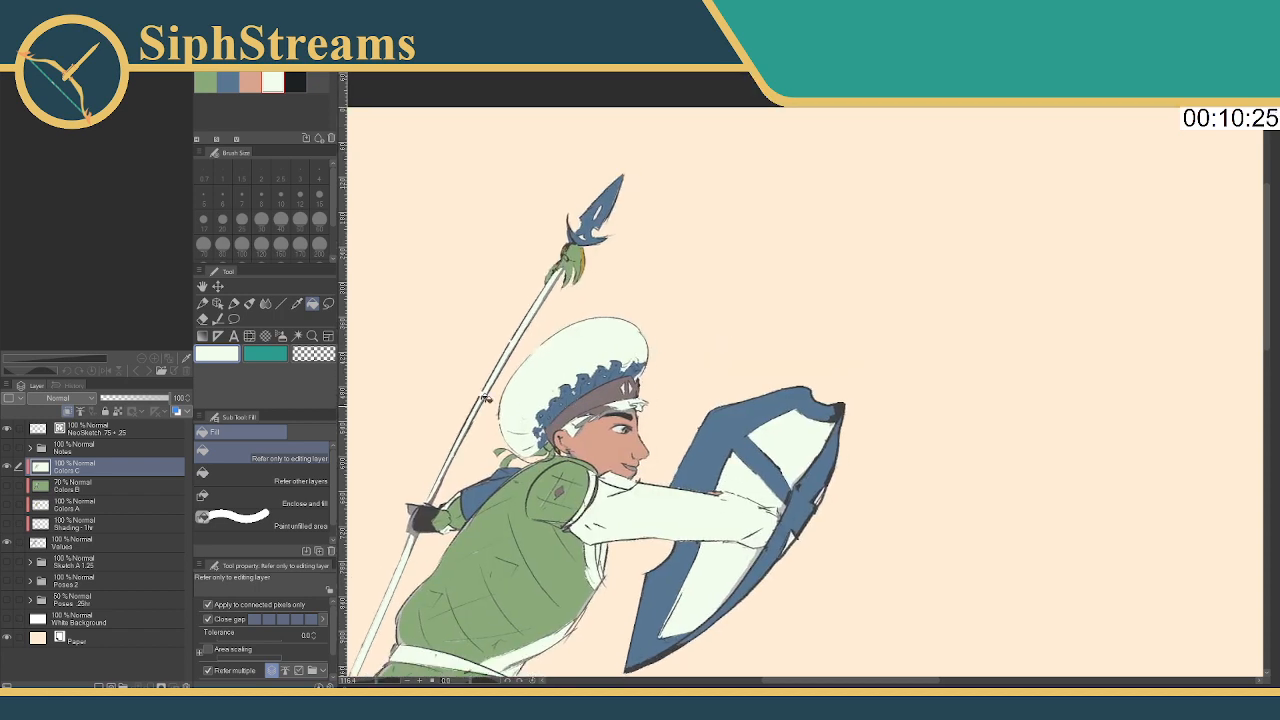
{"action": "scroll", "coordinate": [617, 348], "scroll_direction": "down", "scroll_amount": 1}
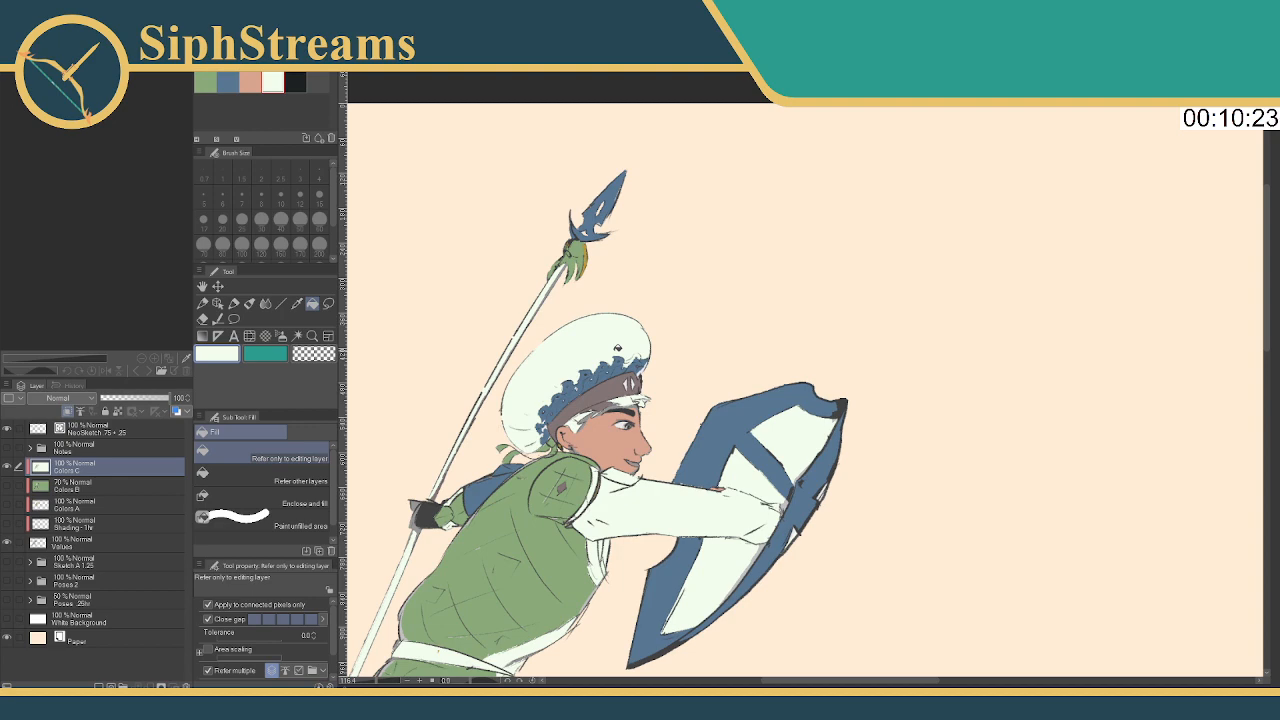
{"action": "scroll", "coordinate": [617, 348], "scroll_direction": "down", "scroll_amount": 6}
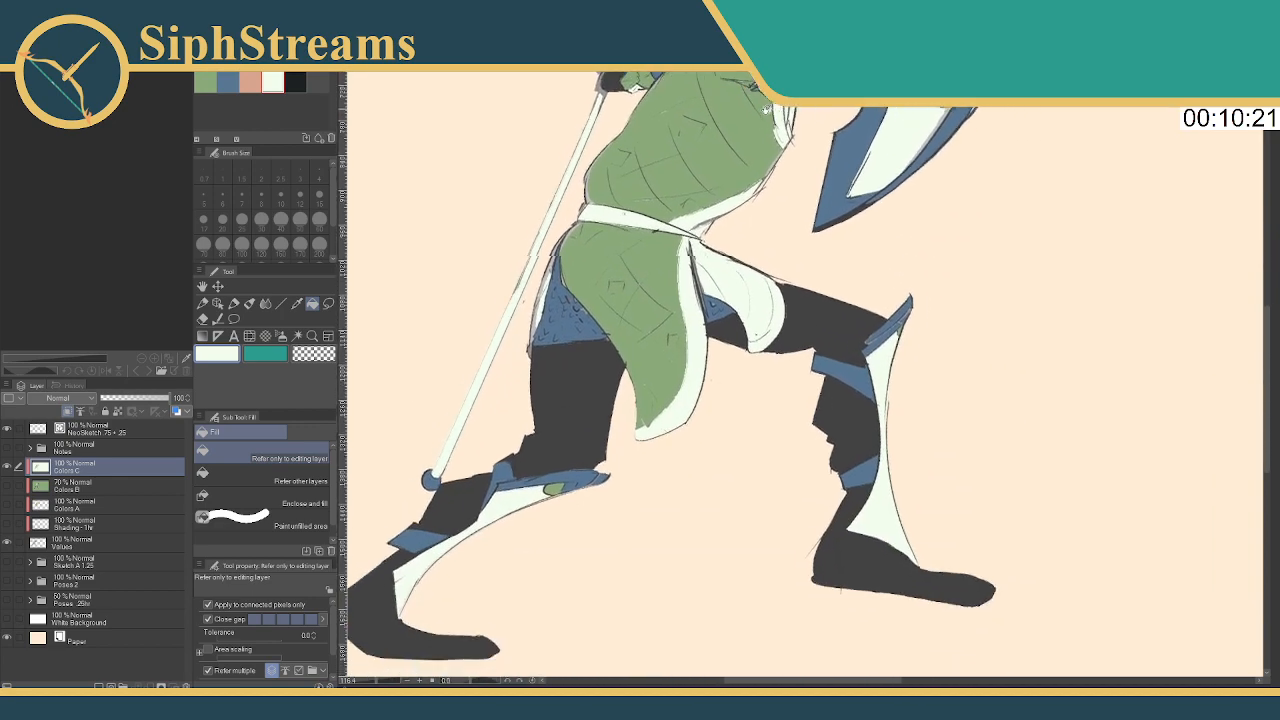
{"action": "scroll", "coordinate": [805, 375], "scroll_direction": "up", "scroll_amount": 6}
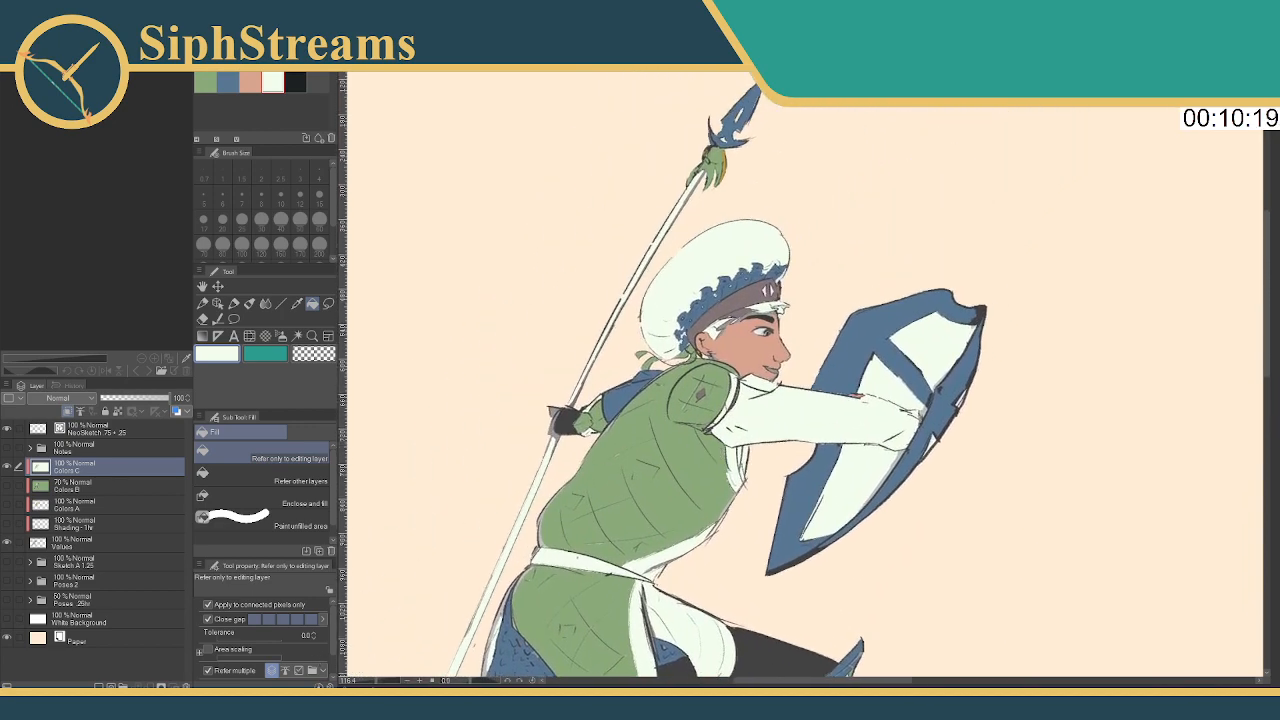
Hide the Colors C layer and show Colors B on the whole figure to compare the two palettes
{"action": "left_click", "coordinate": [375, 683]}
{"action": "left_click", "coordinate": [7, 466]}
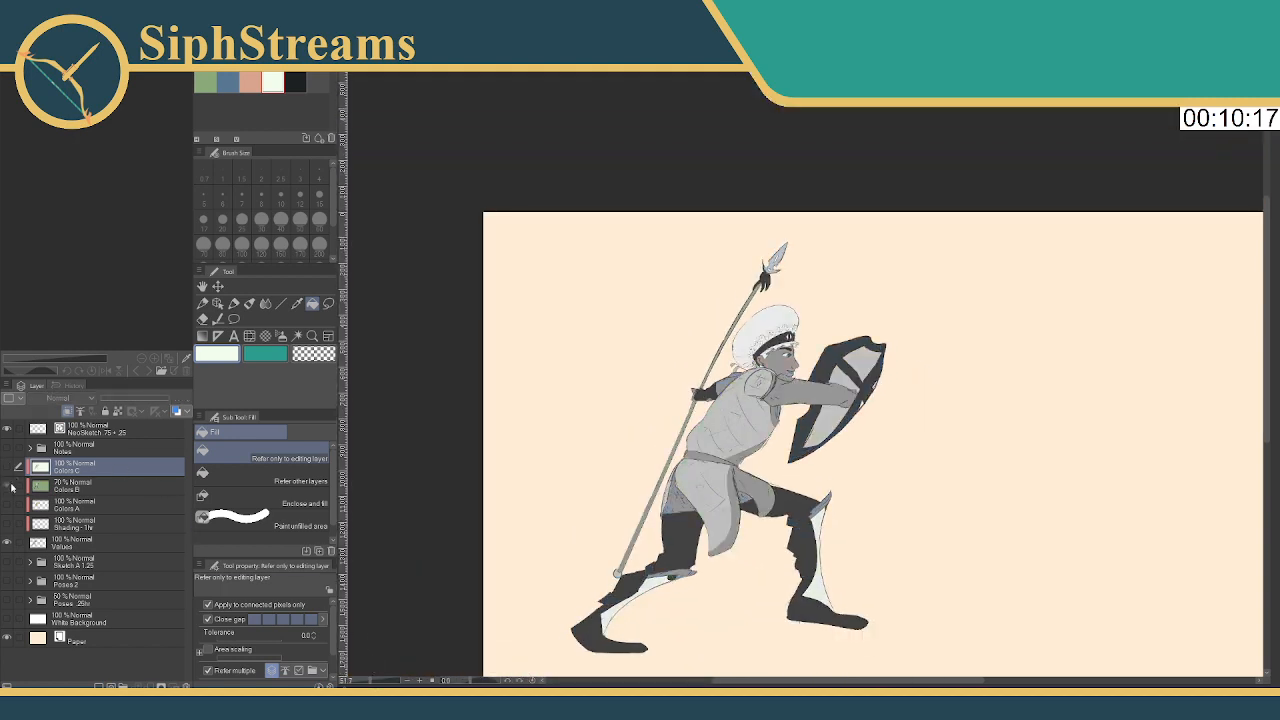
{"action": "left_click", "coordinate": [7, 485]}
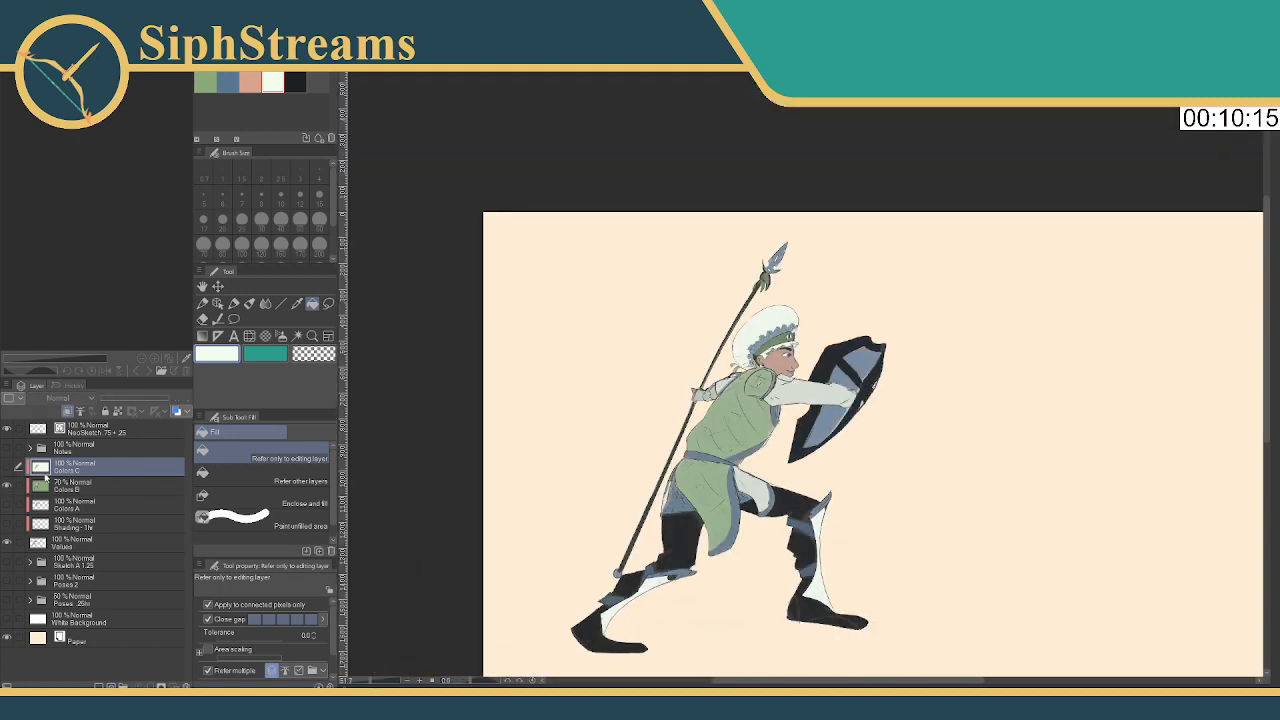
Set the Colors B layer's opacity to 100%, and switch the visible palette back to Colors C
{"action": "left_click", "coordinate": [60, 487]}
{"action": "left_click_drag", "start_coordinate": [148, 398], "coordinate": [192, 396]}
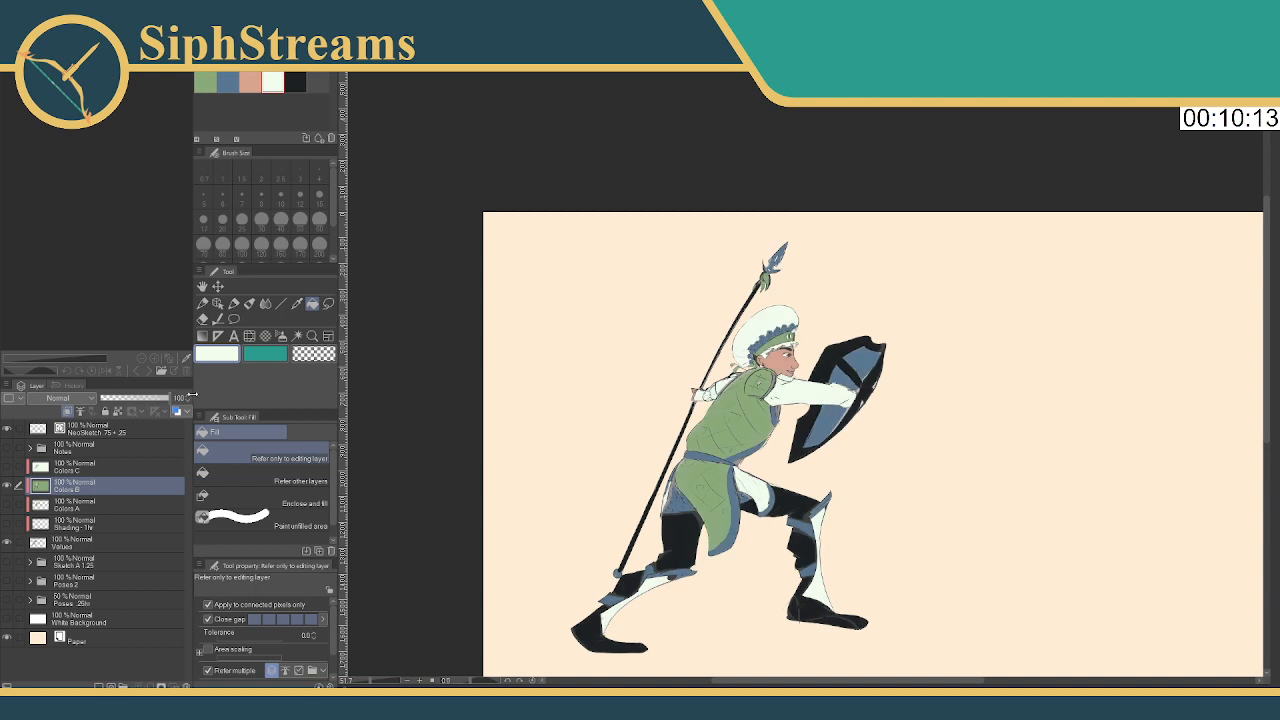
{"action": "left_click", "coordinate": [10, 486]}
{"action": "left_click", "coordinate": [8, 484]}
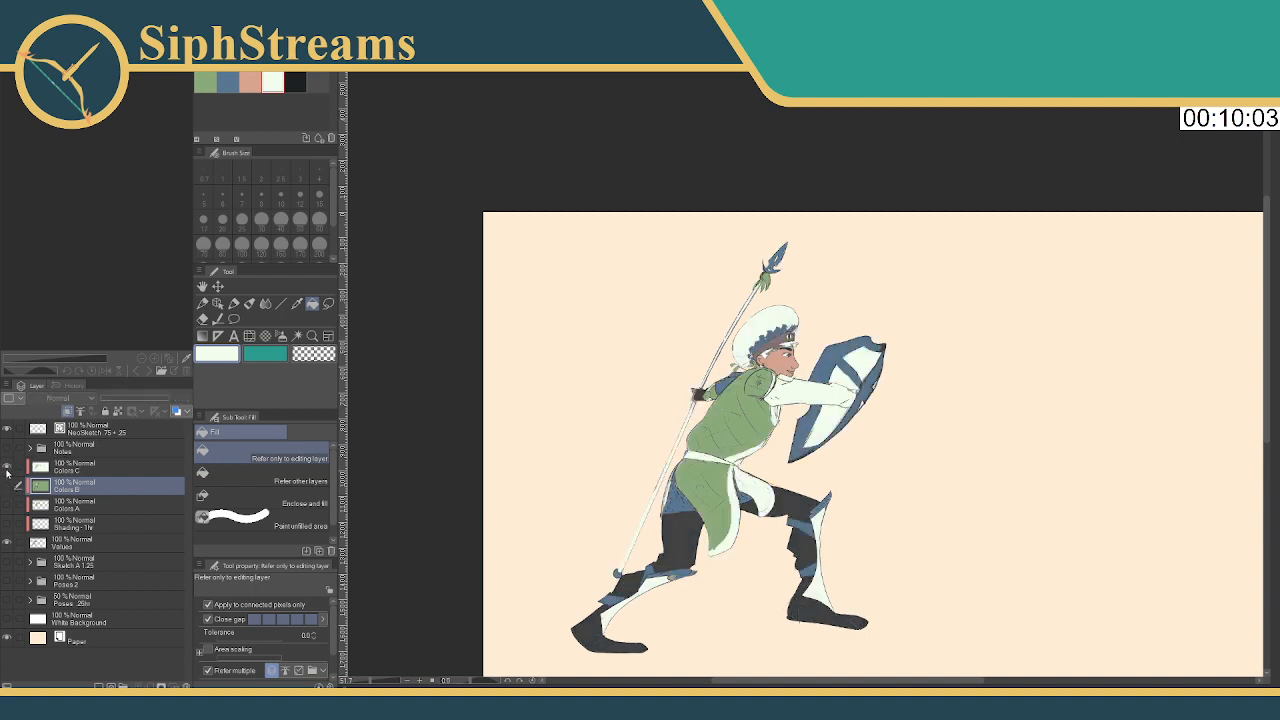
Compare the character's colour variants by isolating the visibility of the Colors A layer and the Colors C layer in turn
{"action": "left_click", "coordinate": [7, 486]}
{"action": "left_click", "coordinate": [9, 524]}
{"action": "left_click", "coordinate": [9, 524]}
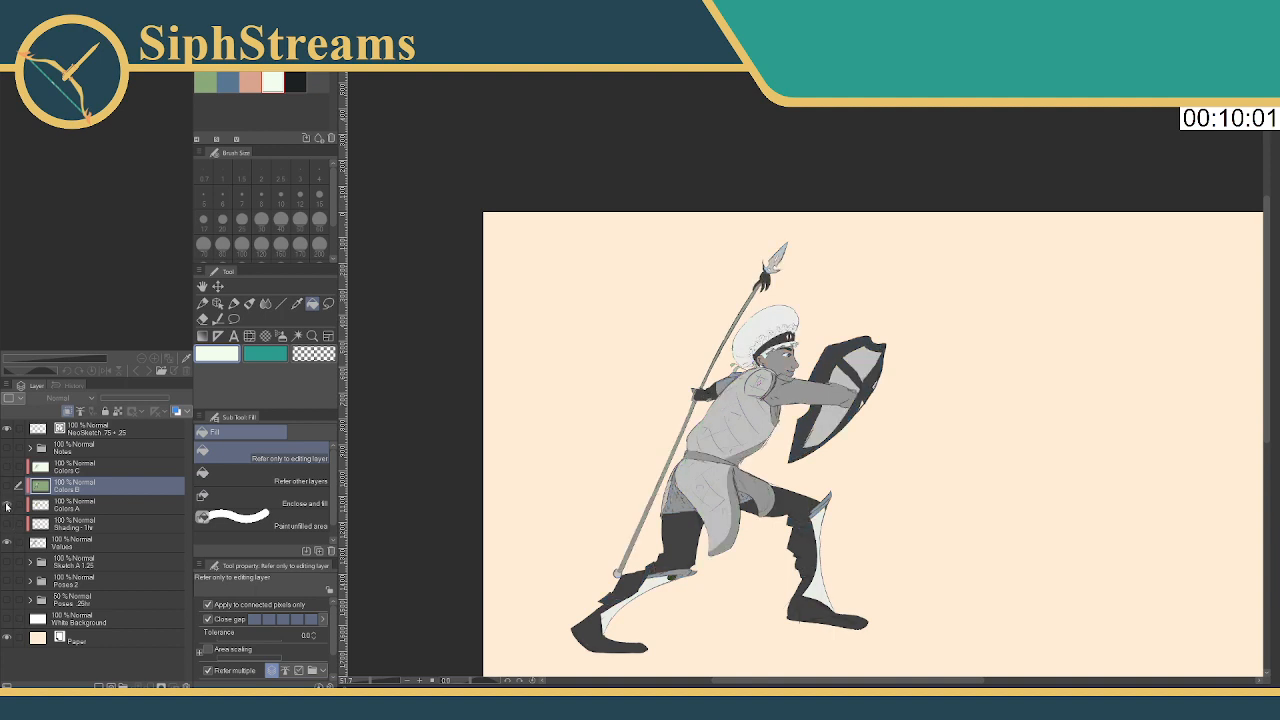
{"action": "left_click", "coordinate": [8, 518]}
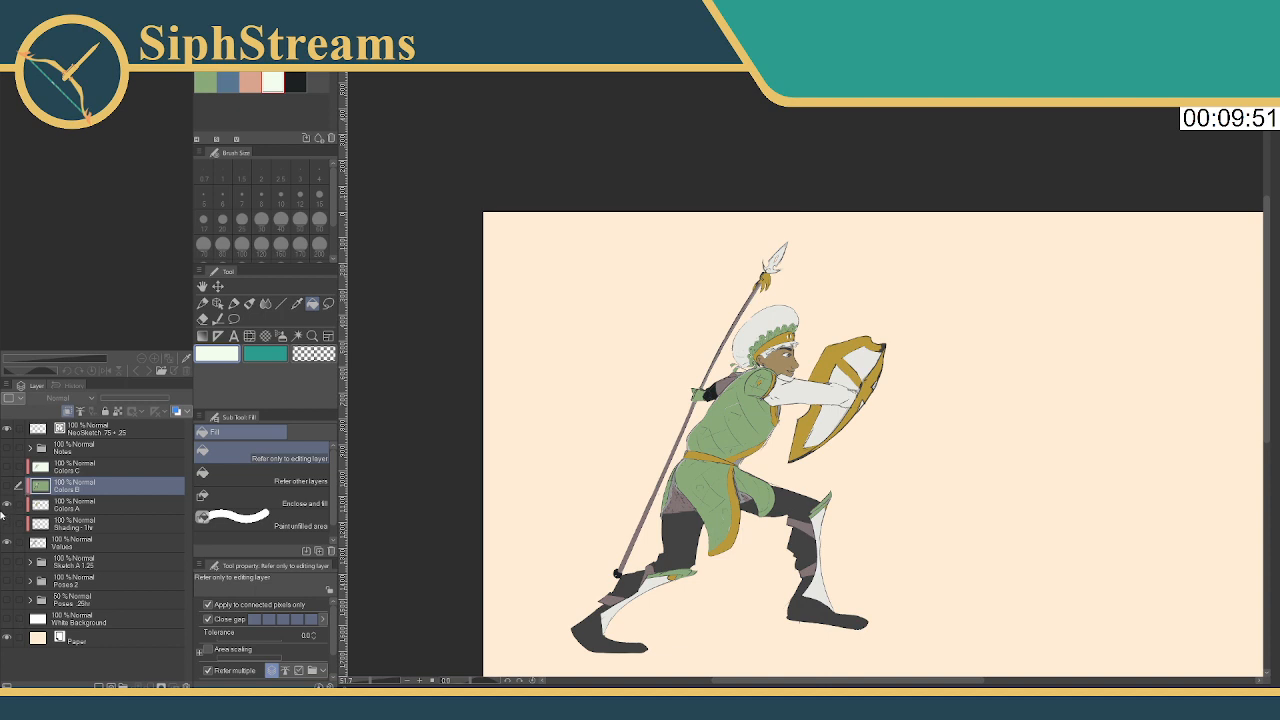
{"action": "left_click", "coordinate": [8, 504]}
{"action": "left_click", "coordinate": [8, 467]}
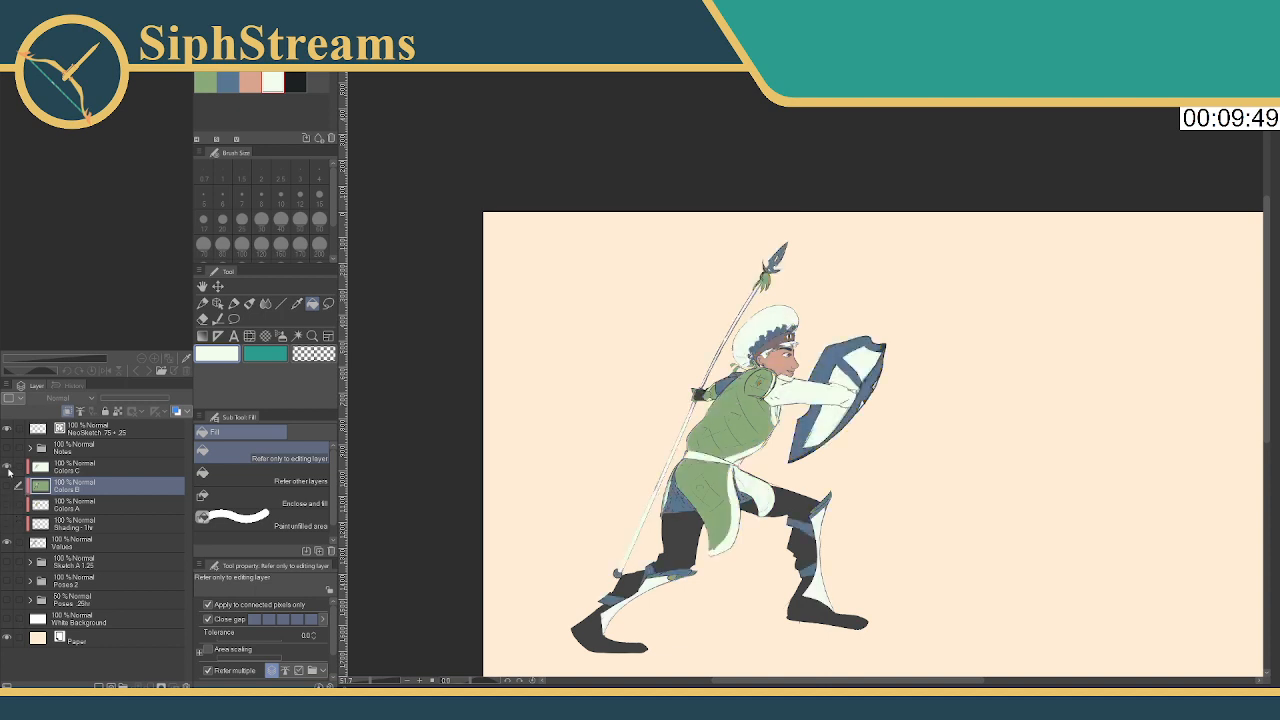
Show Colors A and Colors B alongside Colors C, and try lowering Colors C to 43% and Colors B to 47% opacity
{"action": "left_click", "coordinate": [7, 486]}
{"action": "left_click", "coordinate": [7, 504]}
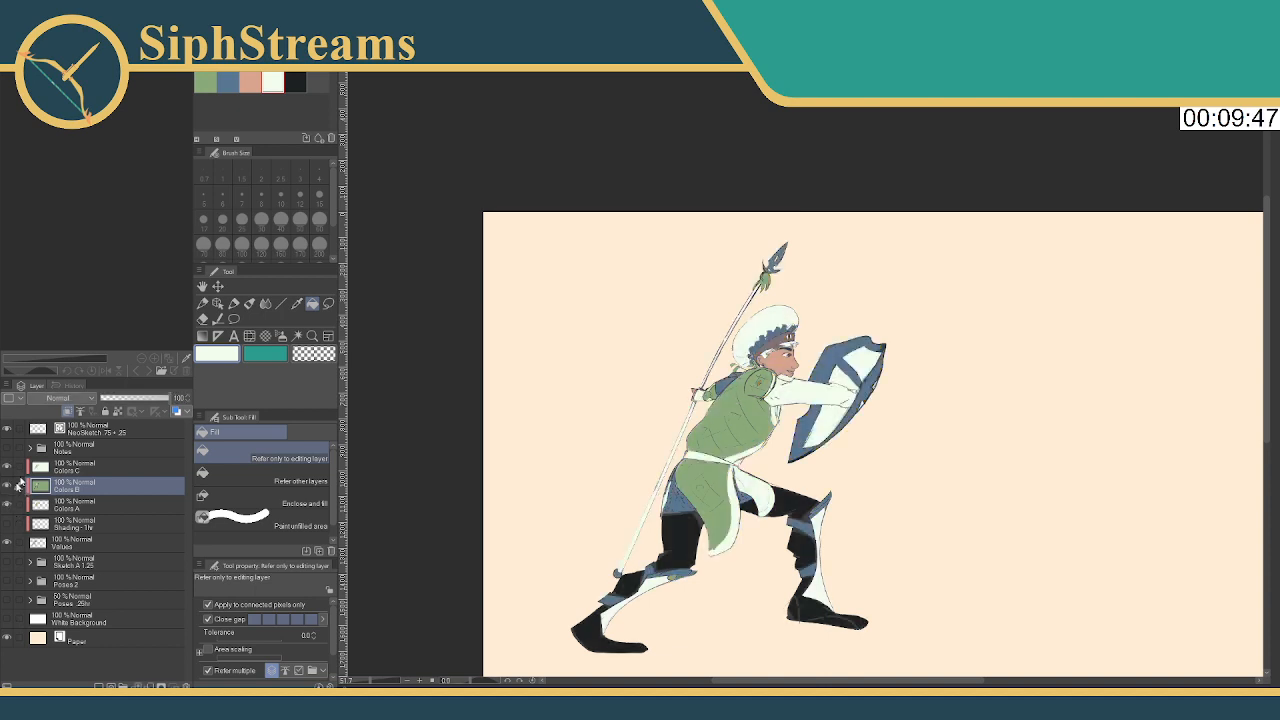
{"action": "left_click", "coordinate": [48, 467]}
{"action": "left_click_drag", "start_coordinate": [172, 400], "coordinate": [134, 403]}
{"action": "left_click", "coordinate": [100, 486]}
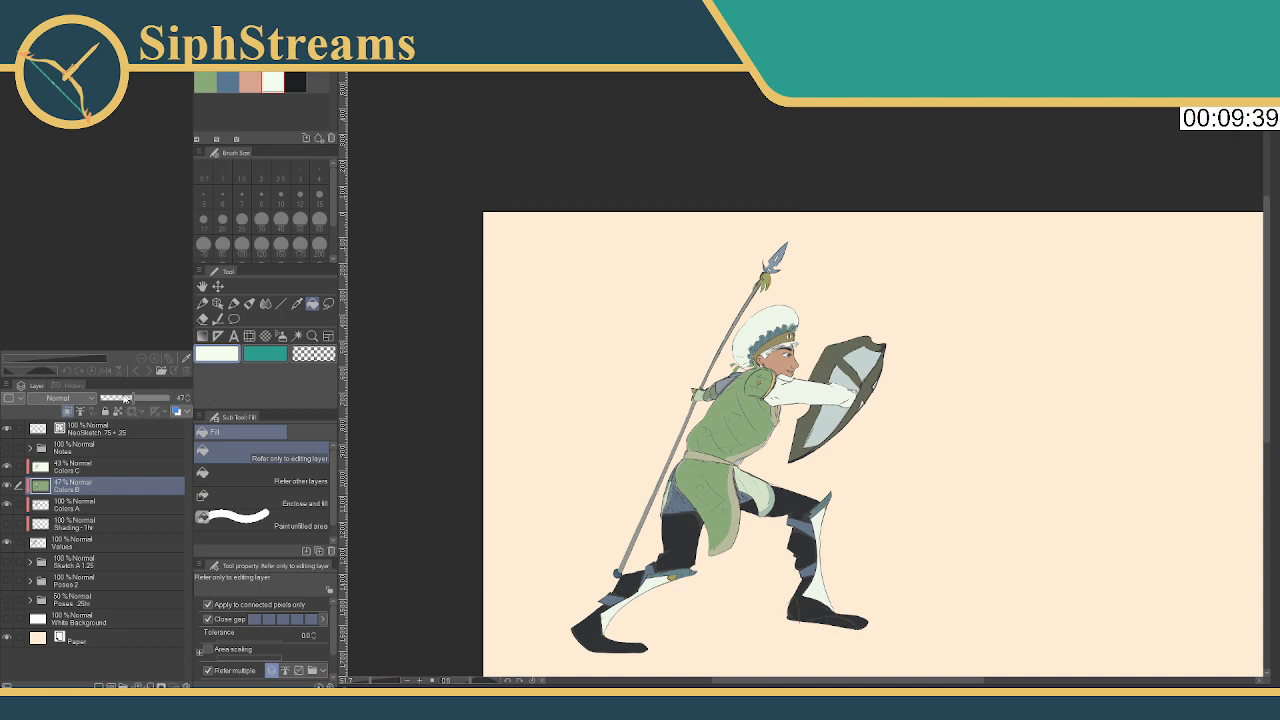
Restore the Colors B and Colors C layers to 100% opacity
{"action": "left_click_drag", "start_coordinate": [134, 403], "coordinate": [184, 401]}
{"action": "left_click", "coordinate": [75, 468]}
{"action": "left_click", "coordinate": [84, 505]}
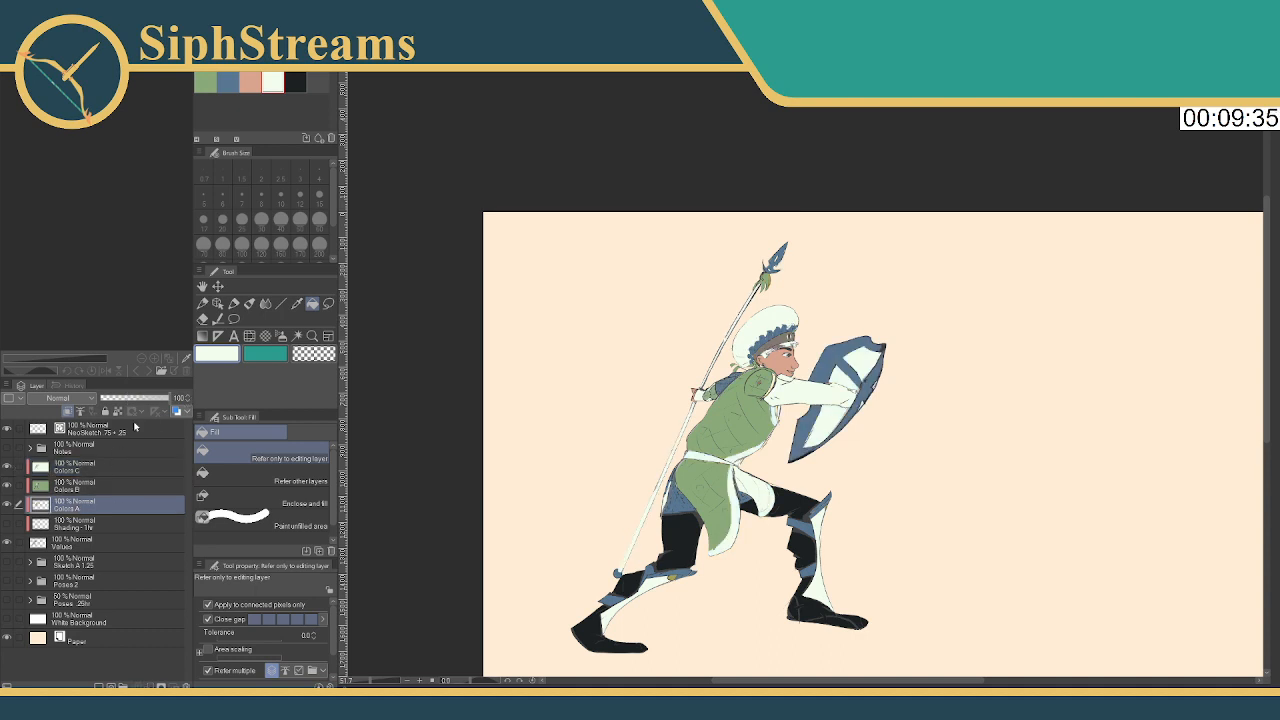
{"action": "left_click", "coordinate": [96, 487]}
{"action": "left_click", "coordinate": [90, 467]}
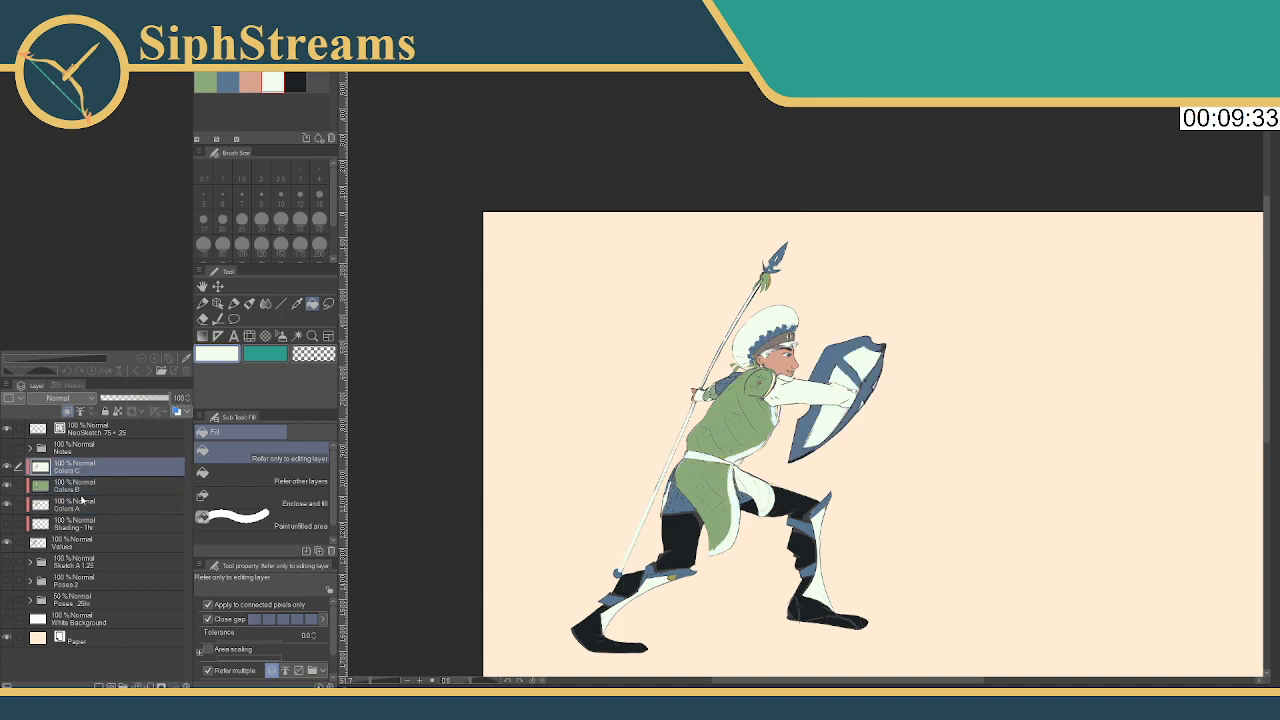
Hide Colors A and Colors B, and try the Shading layer above Colors C before returning it below Colors A and hiding it
{"action": "left_click", "coordinate": [77, 520]}
{"action": "left_click", "coordinate": [5, 490]}
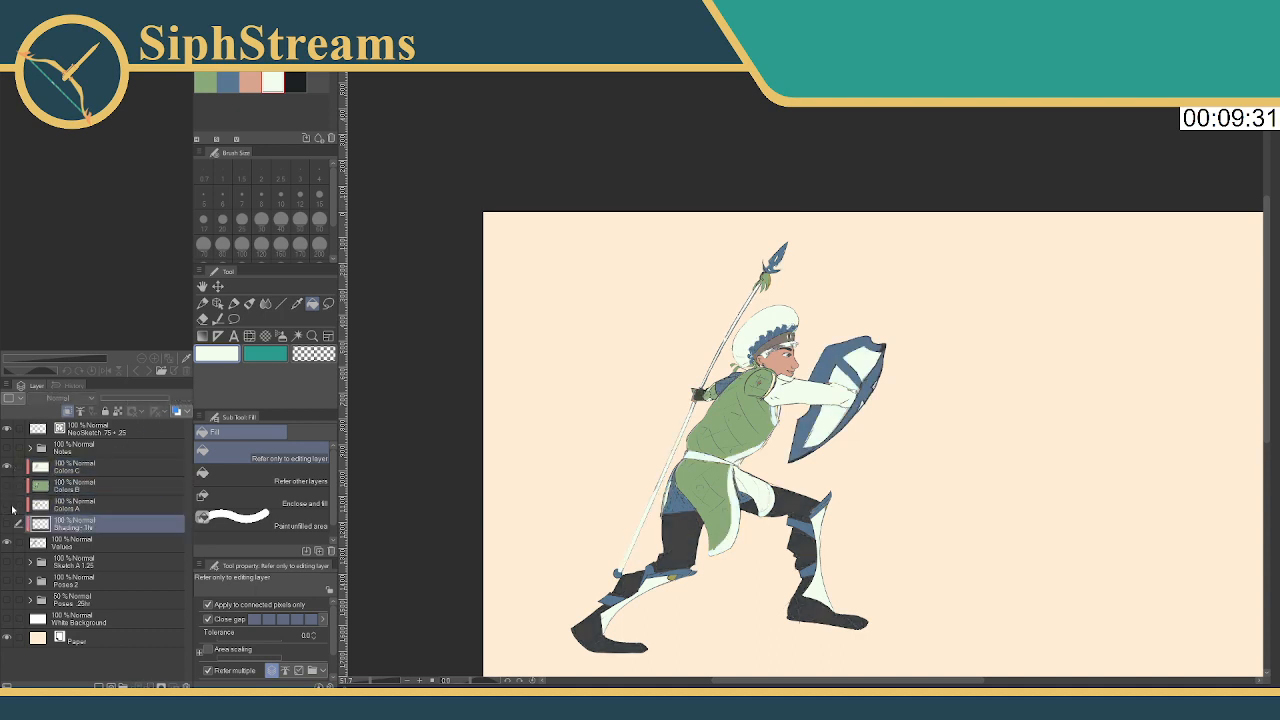
{"action": "left_click_drag", "start_coordinate": [75, 524], "coordinate": [90, 463]}
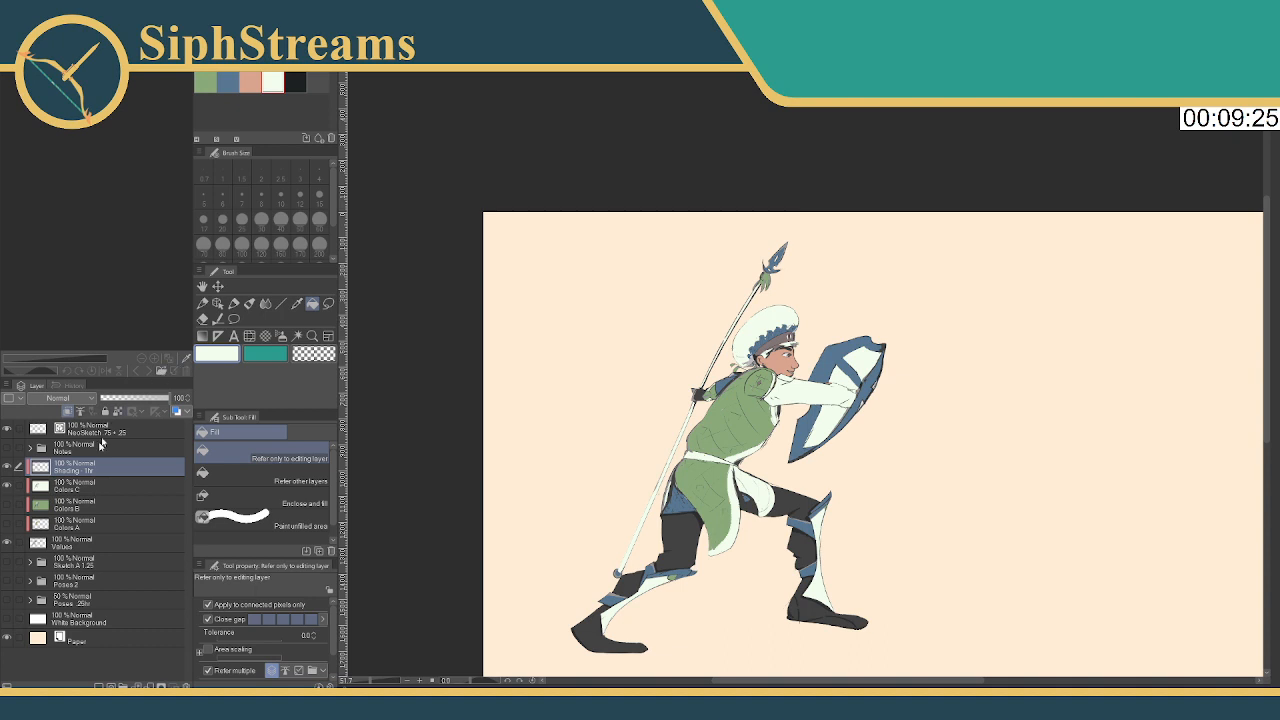
{"action": "left_click_drag", "start_coordinate": [89, 469], "coordinate": [101, 524]}
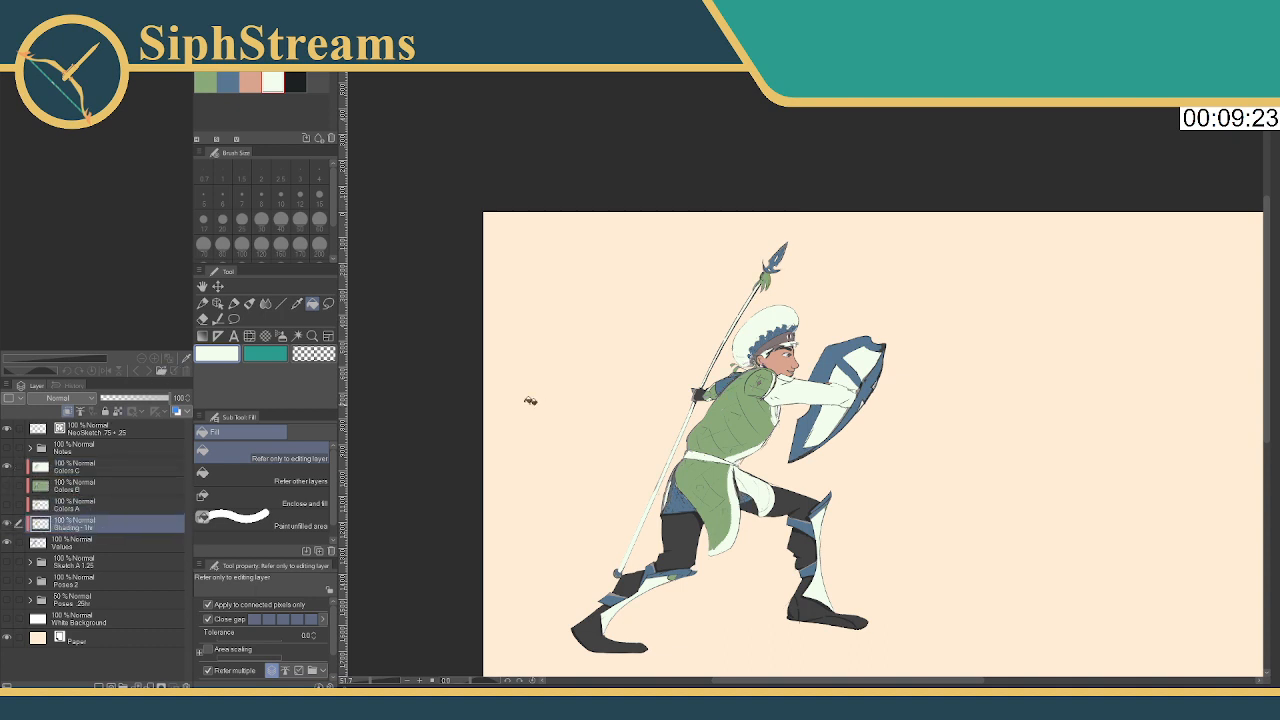
{"action": "left_click_drag", "start_coordinate": [456, 418], "coordinate": [374, 354]}
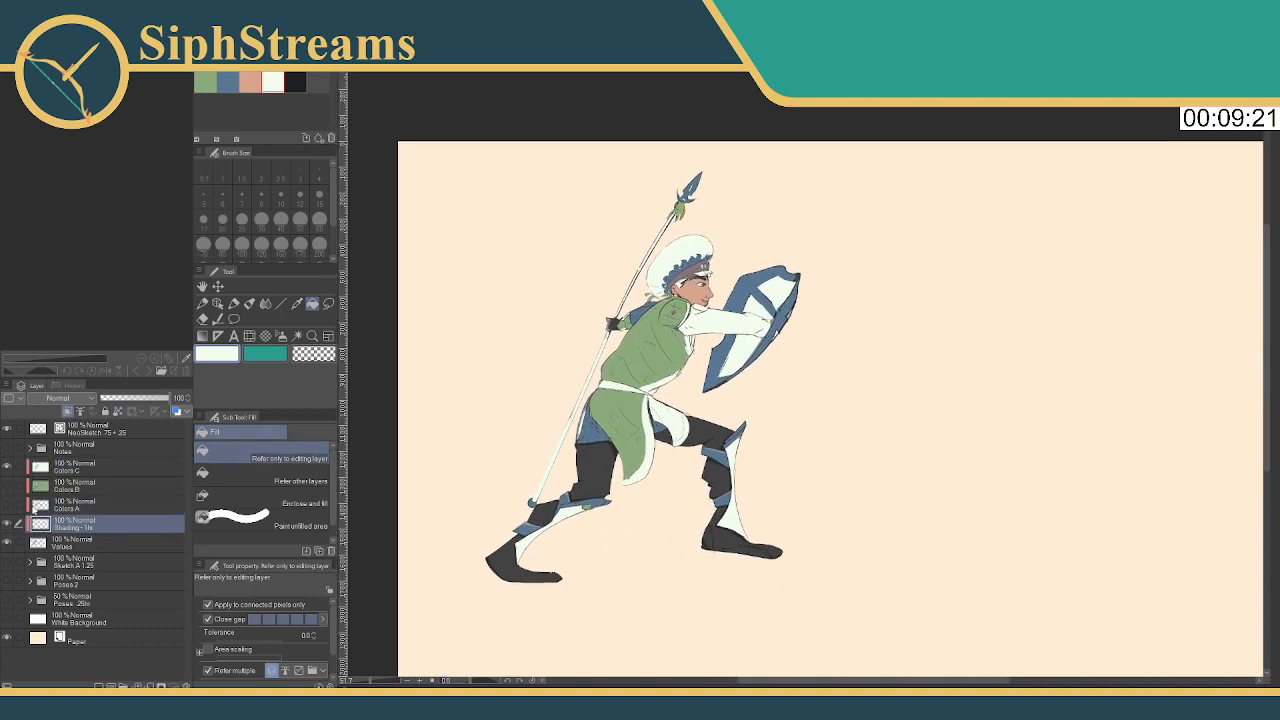
{"action": "left_click_drag", "start_coordinate": [495, 403], "coordinate": [469, 418]}
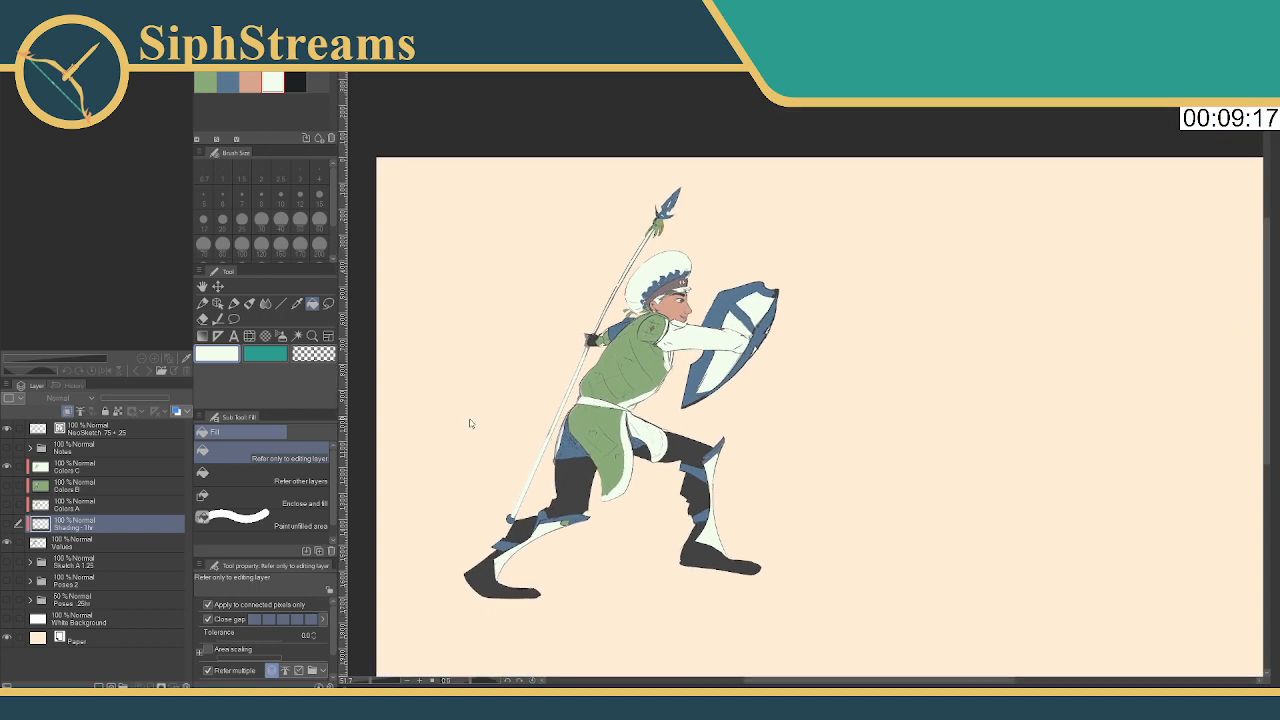
Try the Multiply, Add and Lighten blending modes on the Colors C layer at 100% opacity
{"action": "left_click", "coordinate": [111, 463]}
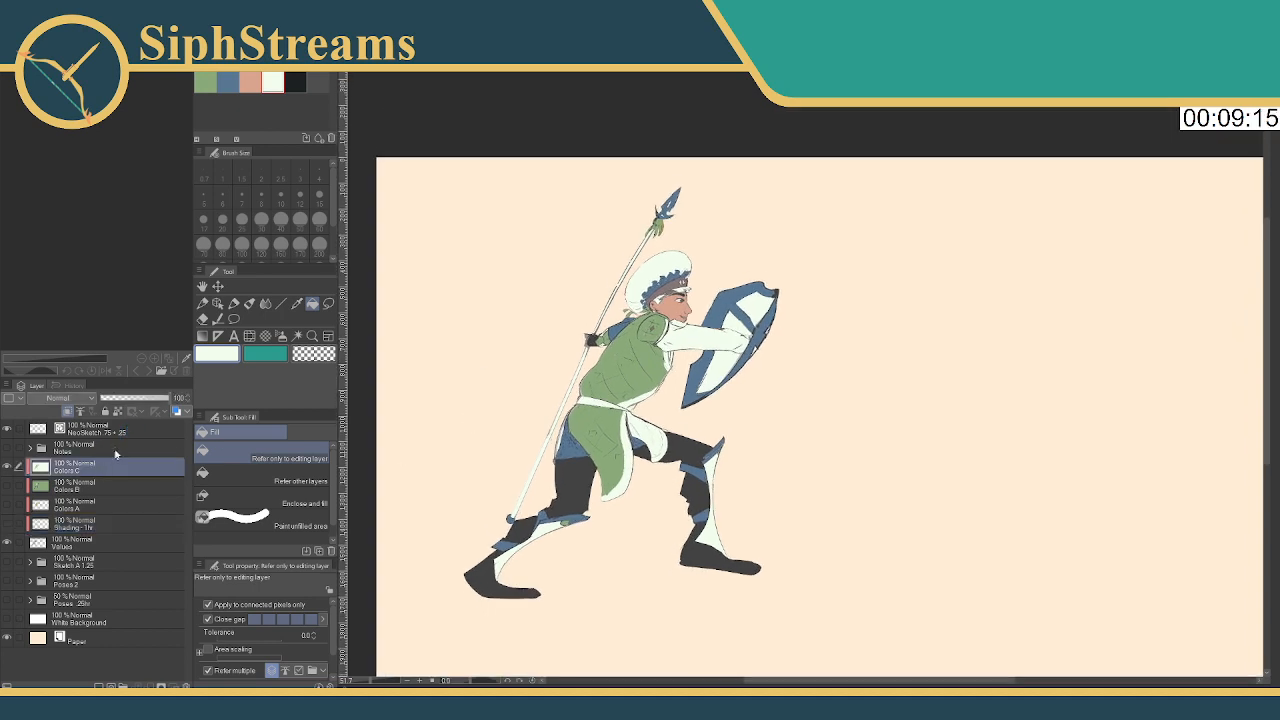
{"action": "mouse_move", "coordinate": [160, 405]}
{"action": "left_mouse_down"}
{"action": "mouse_move", "coordinate": [143, 401]}
{"action": "mouse_move", "coordinate": [178, 398]}
{"action": "left_mouse_up"}
{"action": "left_click", "coordinate": [60, 398]}
{"action": "left_click", "coordinate": [45, 85]}
{"action": "left_click", "coordinate": [81, 400]}
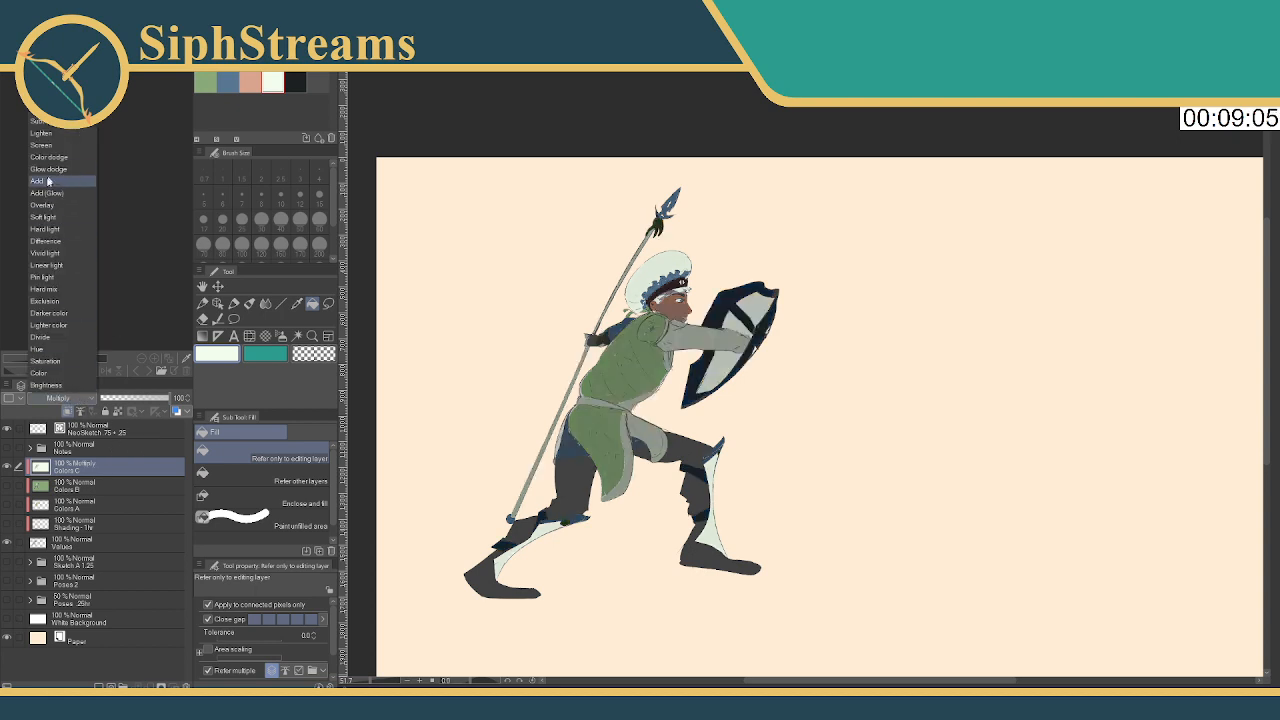
{"action": "left_click", "coordinate": [50, 181]}
{"action": "left_click", "coordinate": [60, 398]}
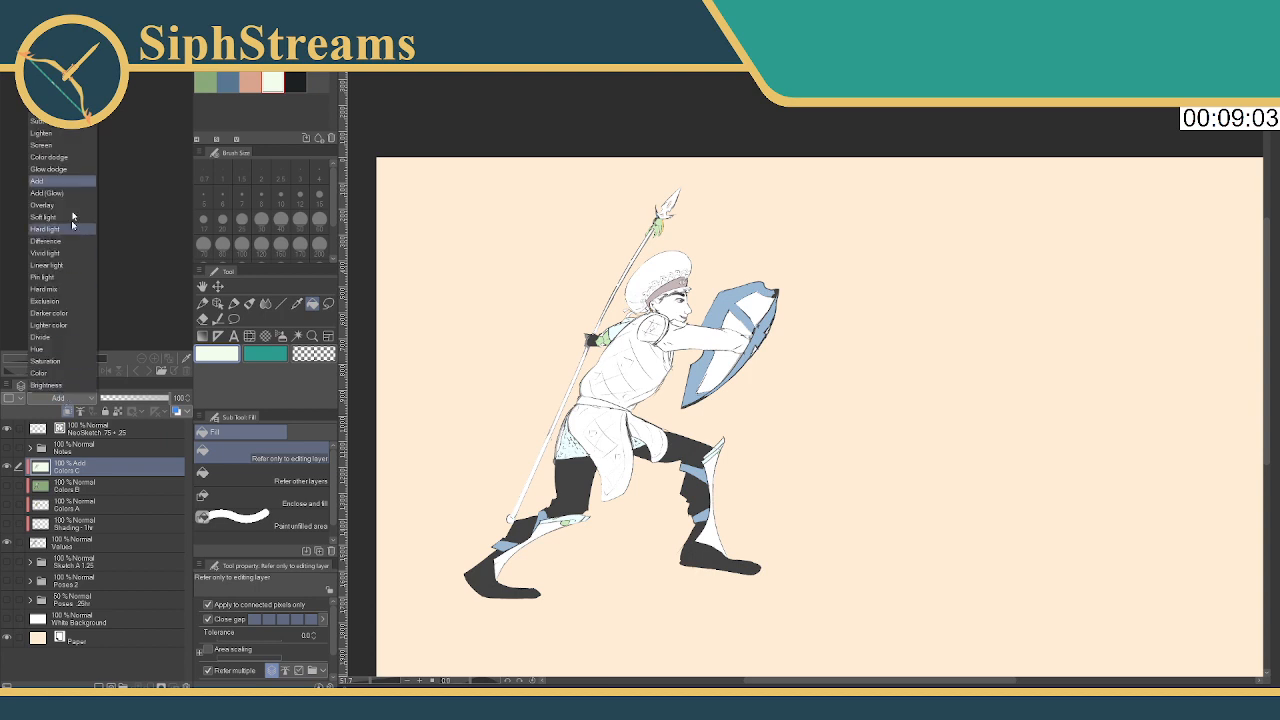
{"action": "left_click", "coordinate": [62, 134]}
Try the Hue blending mode on Colors C and toggle the Shading layer's visibility on and off
{"action": "left_click", "coordinate": [64, 398]}
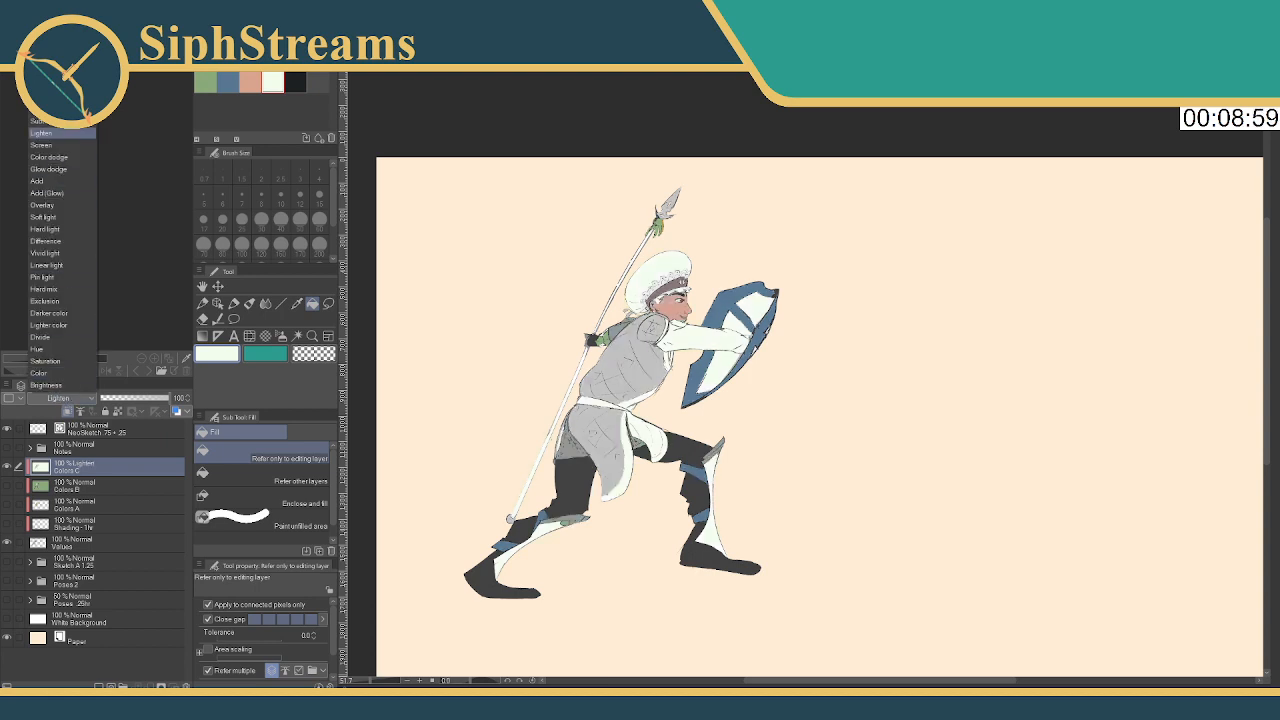
{"action": "left_click", "coordinate": [53, 349]}
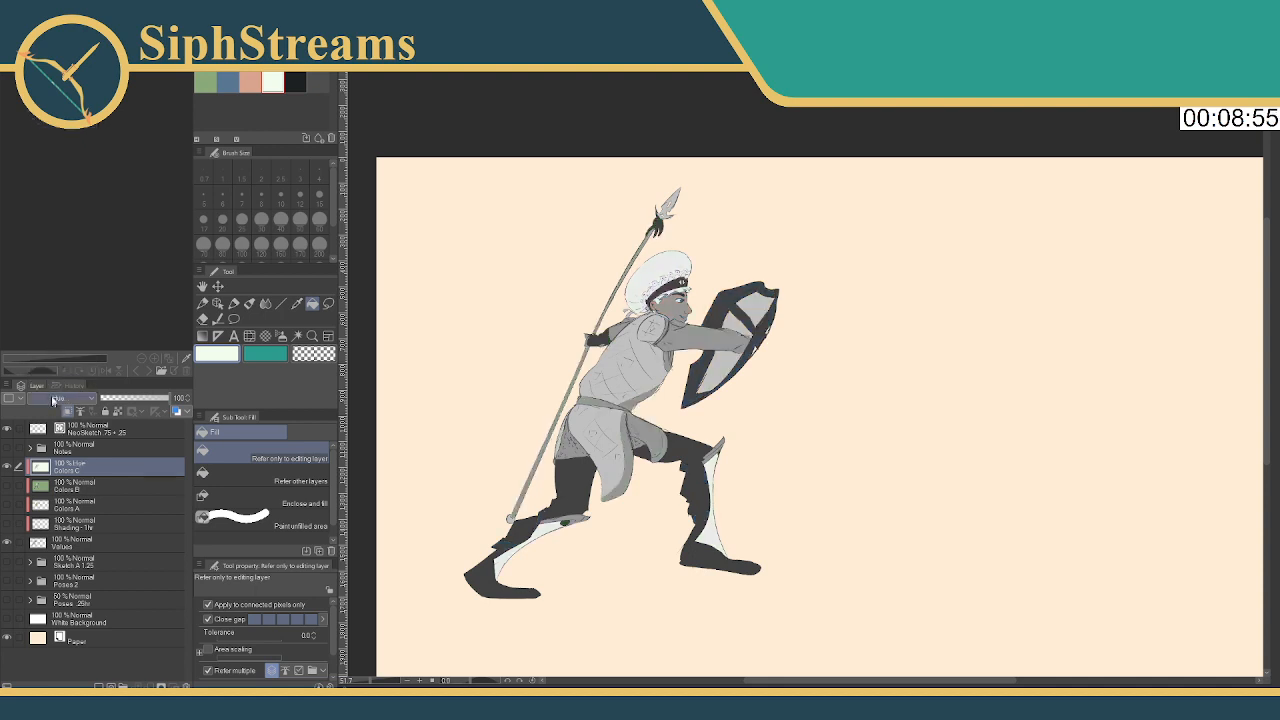
{"action": "left_click", "coordinate": [55, 398]}
{"action": "left_click", "coordinate": [15, 520]}
{"action": "left_click", "coordinate": [6, 524]}
{"action": "left_click", "coordinate": [6, 524]}
Try the Saturation, Color, Brightness and Exclusion blending modes on the Colors C layer
{"action": "left_click", "coordinate": [60, 398]}
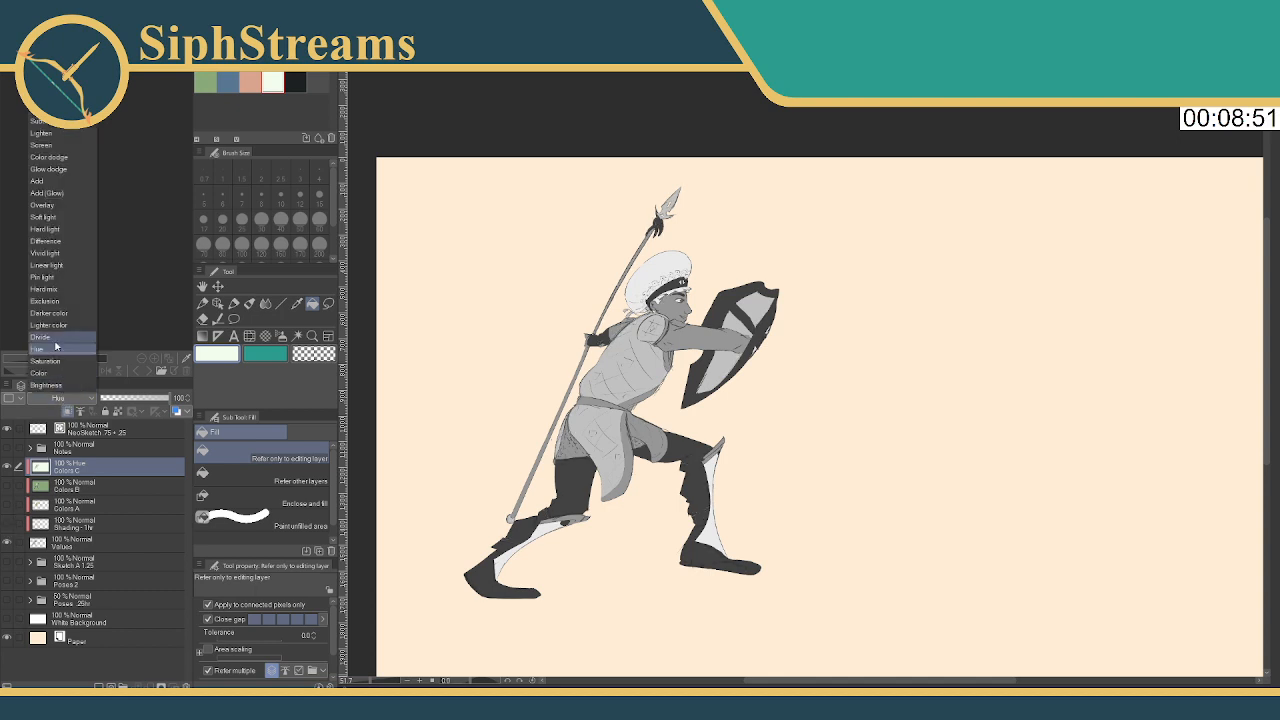
{"action": "left_click", "coordinate": [50, 361]}
{"action": "left_click", "coordinate": [55, 400]}
{"action": "left_click", "coordinate": [48, 372]}
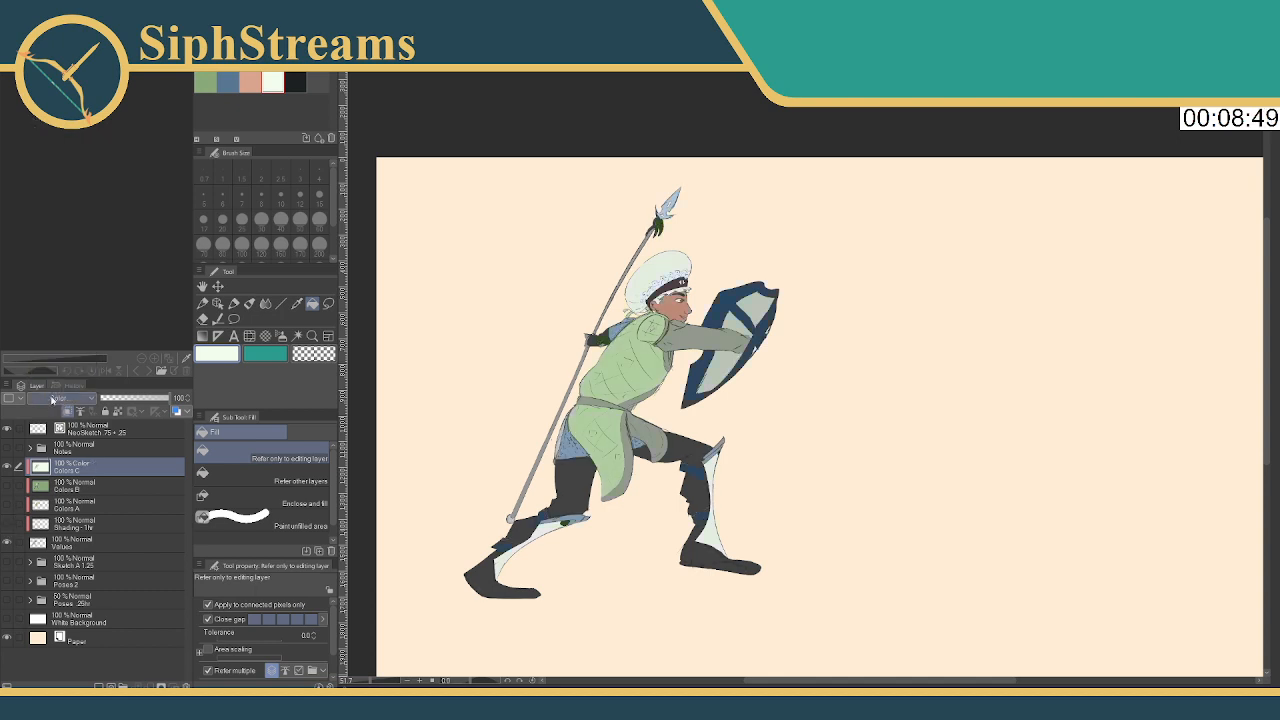
{"action": "left_click", "coordinate": [50, 403]}
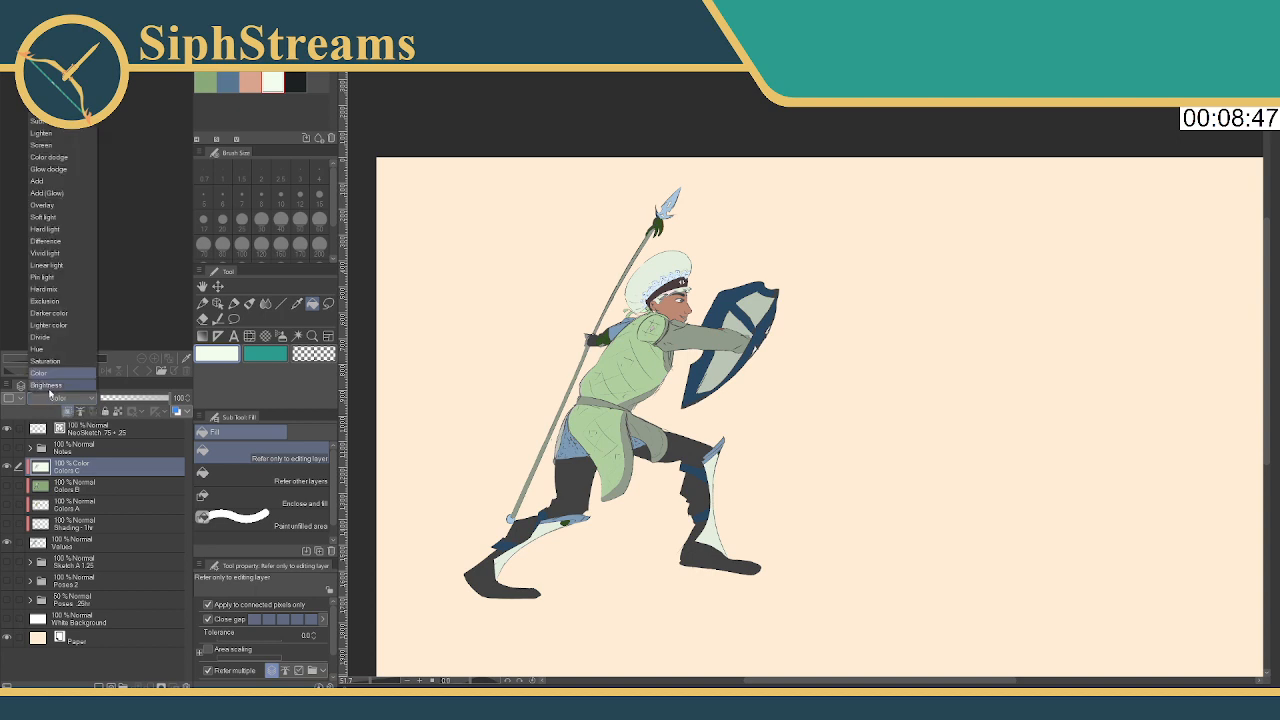
{"action": "left_click", "coordinate": [52, 388]}
{"action": "left_click", "coordinate": [49, 400]}
{"action": "left_click", "coordinate": [50, 292]}
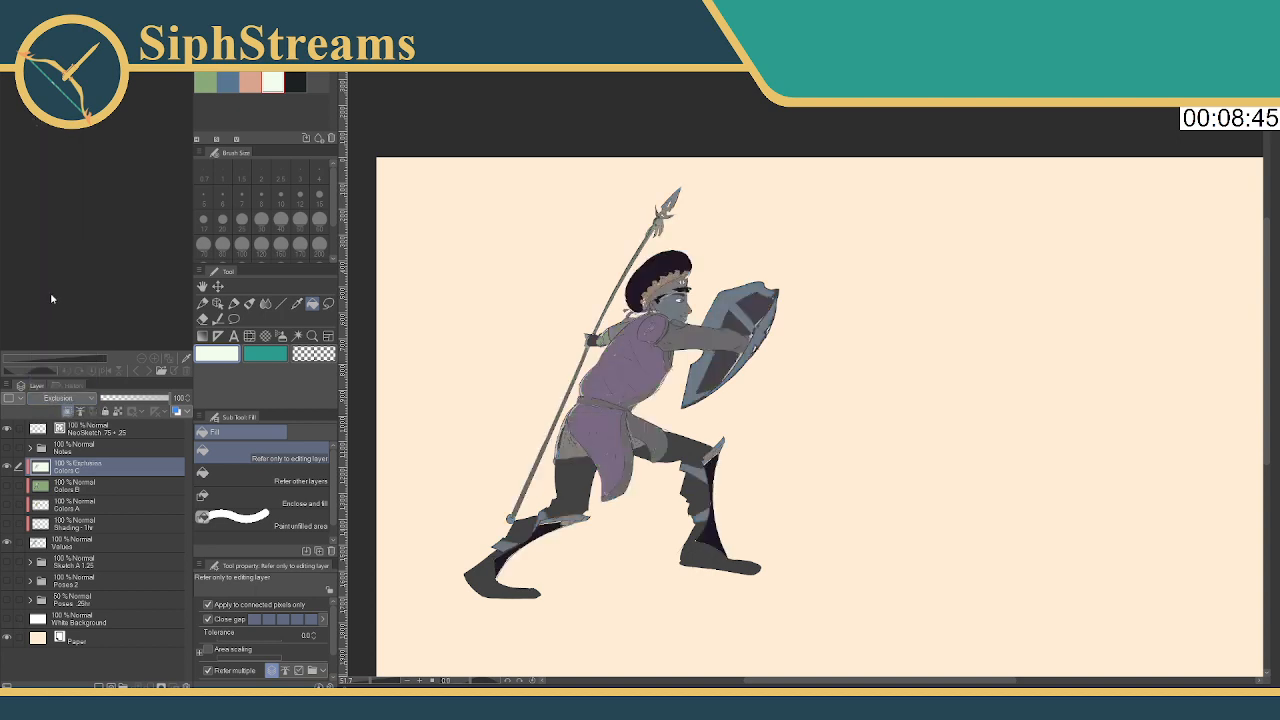
Try the Hard mix, Hard light and Overlay blending modes on the Colors C layer
{"action": "left_click", "coordinate": [46, 398]}
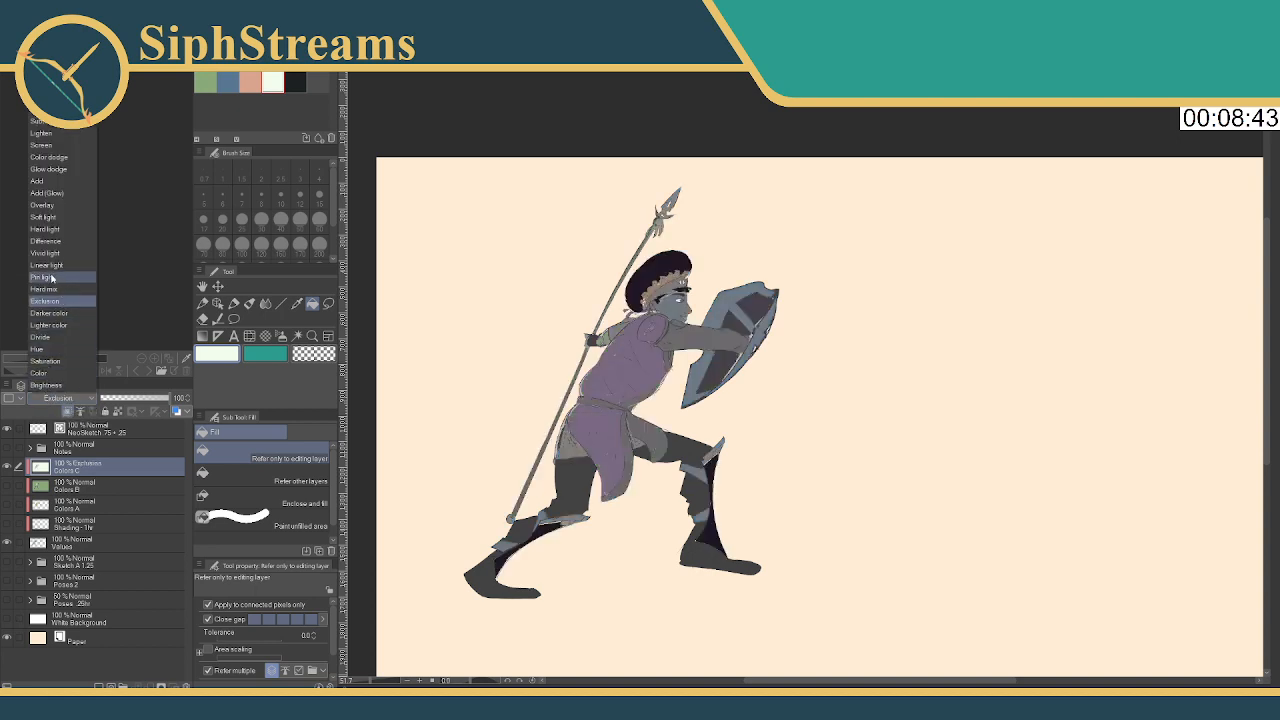
{"action": "left_click", "coordinate": [44, 289]}
{"action": "left_click", "coordinate": [46, 398]}
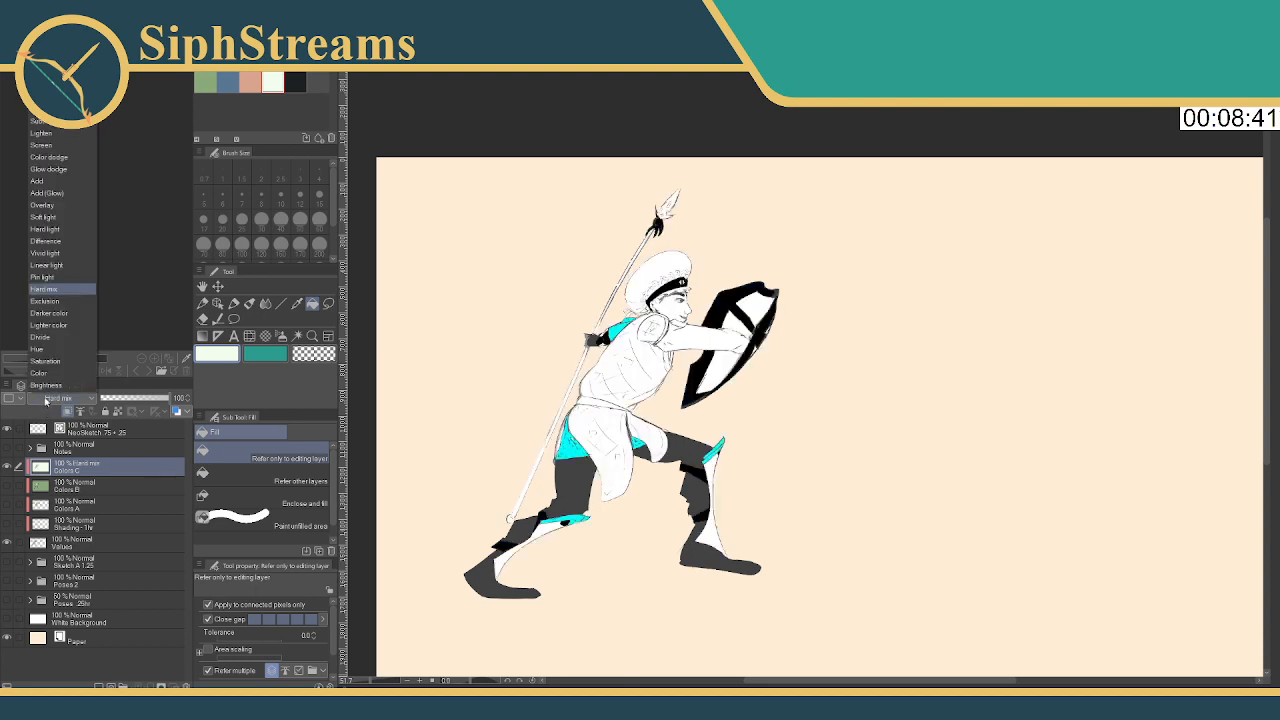
{"action": "left_click", "coordinate": [42, 231]}
{"action": "left_click", "coordinate": [49, 396]}
{"action": "left_click", "coordinate": [44, 212]}
Try the Add (Glow), Color dodge, Lighten and Screen blending modes on the Colors C layer
{"action": "left_click", "coordinate": [48, 397]}
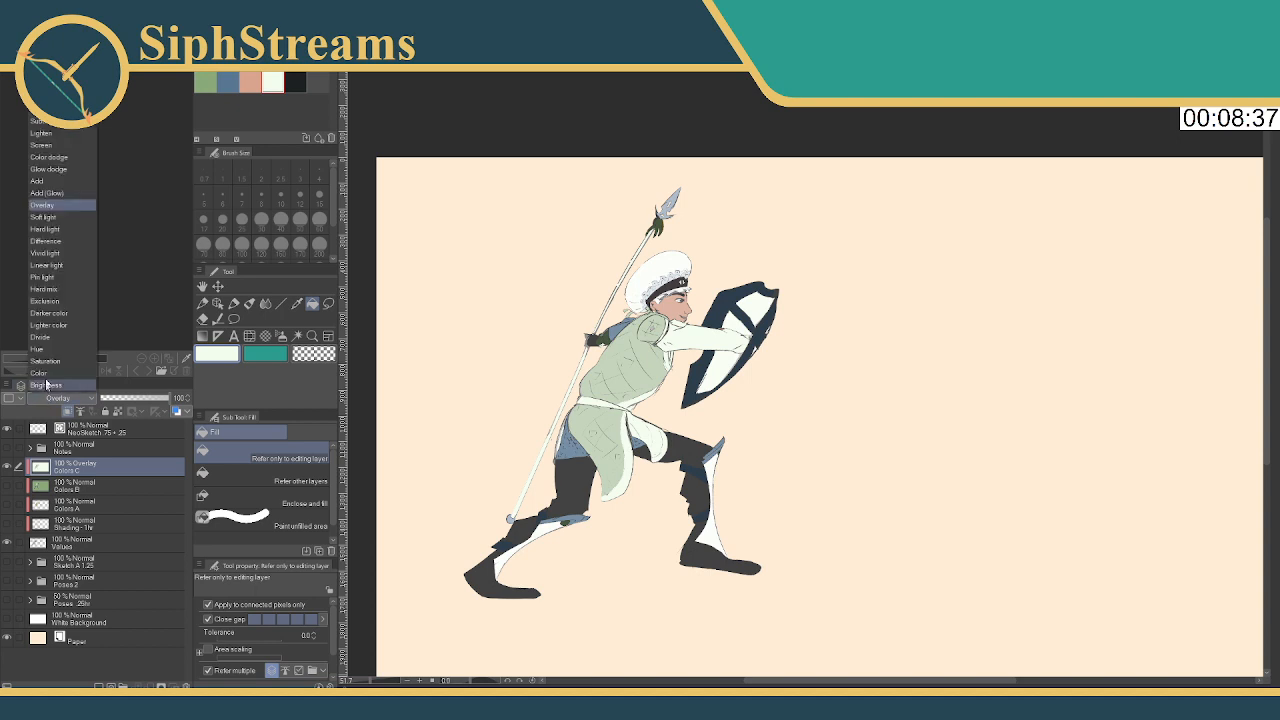
{"action": "left_click", "coordinate": [44, 193]}
{"action": "left_click", "coordinate": [47, 398]}
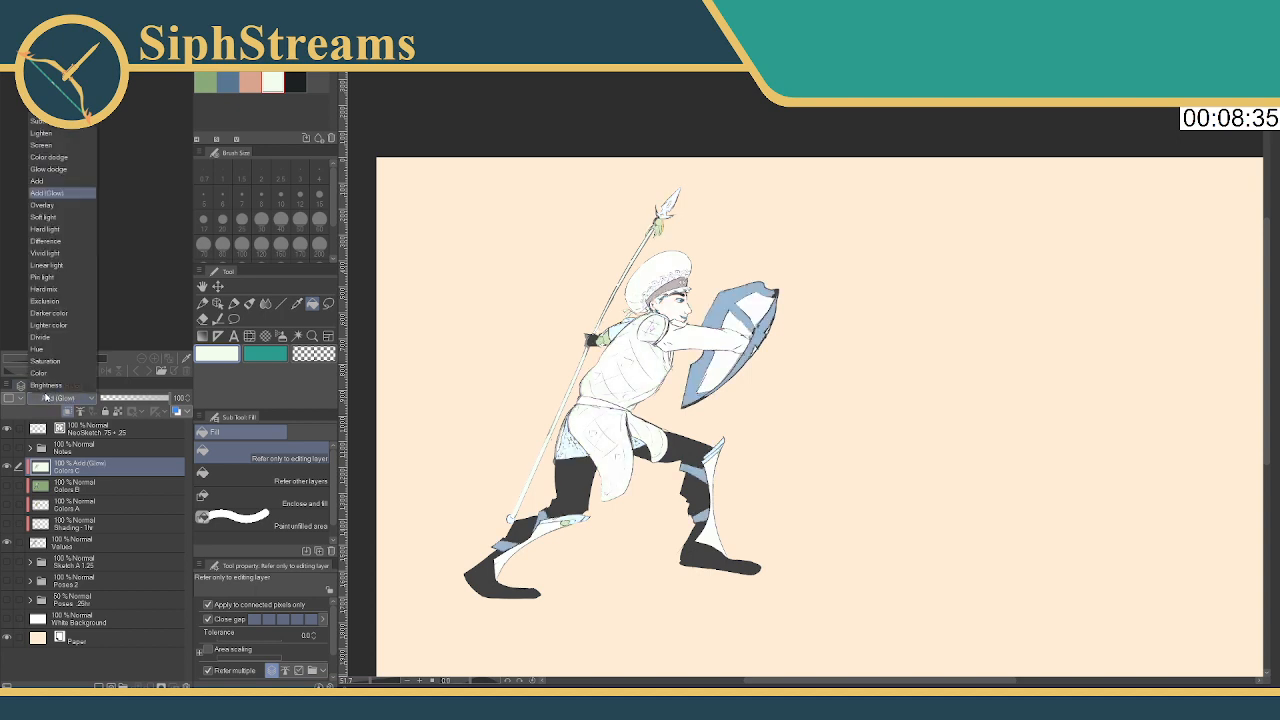
{"action": "left_click", "coordinate": [44, 159]}
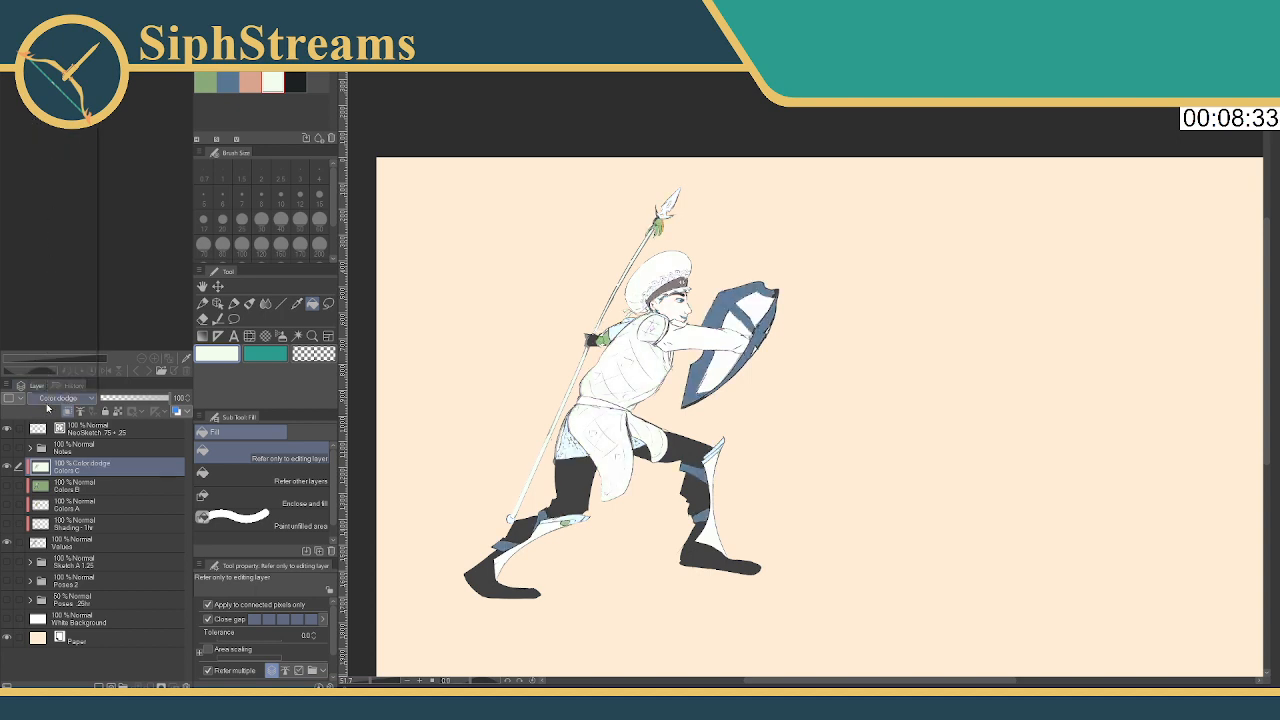
{"action": "left_click", "coordinate": [48, 397]}
{"action": "left_click", "coordinate": [44, 137]}
{"action": "left_click", "coordinate": [48, 397]}
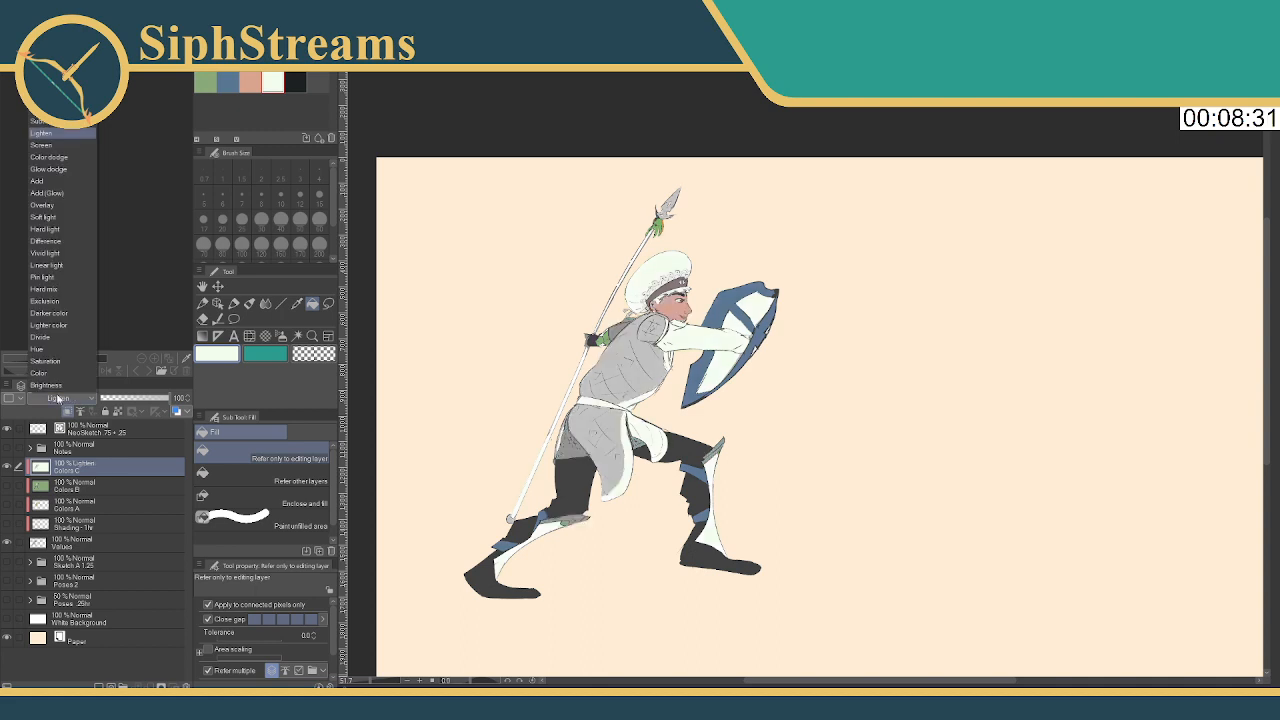
{"action": "left_click", "coordinate": [44, 147]}
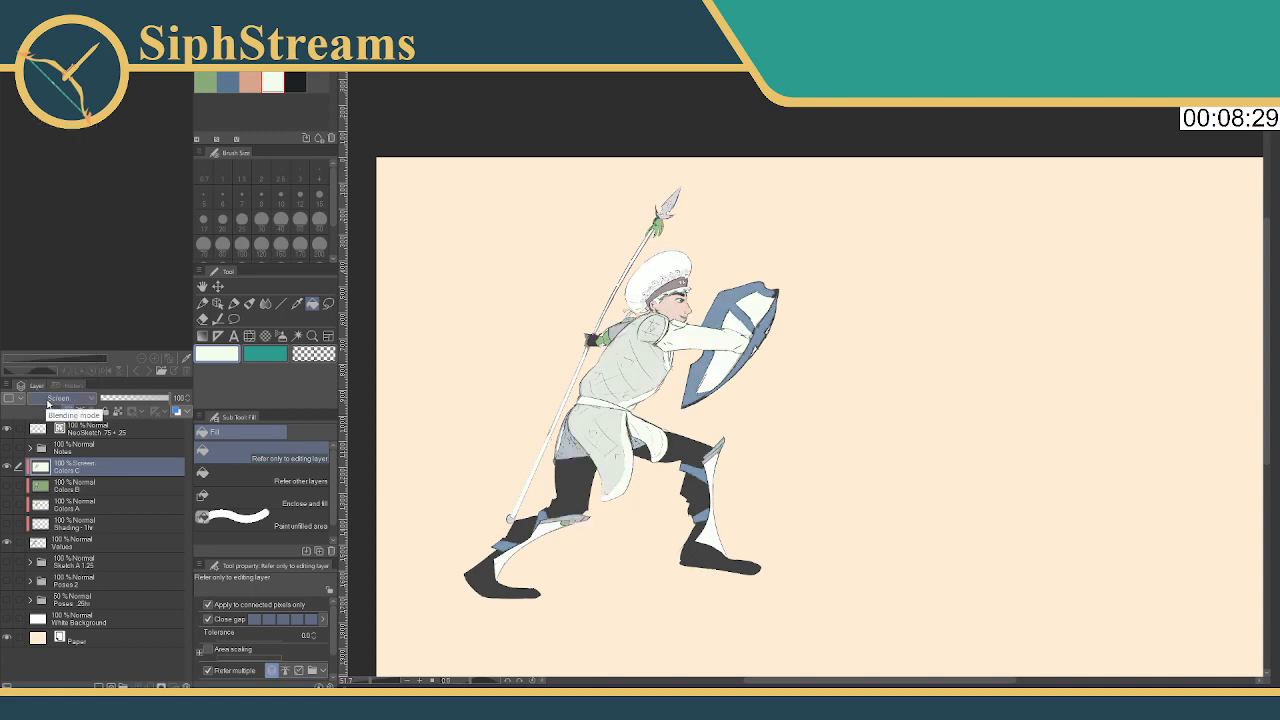
Try the Linear burn, Subtract and Multiply blending modes on the Colors C layer
{"action": "left_click", "coordinate": [47, 398]}
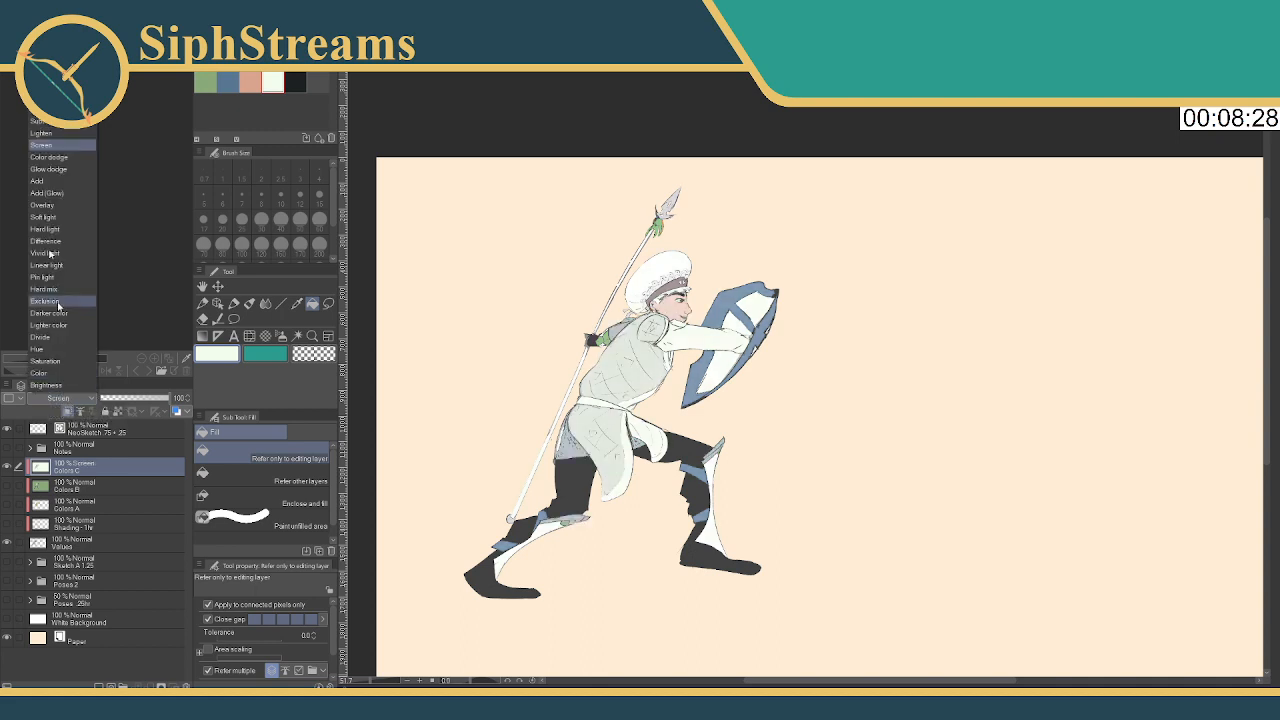
{"action": "left_click", "coordinate": [45, 110]}
{"action": "left_click", "coordinate": [58, 398]}
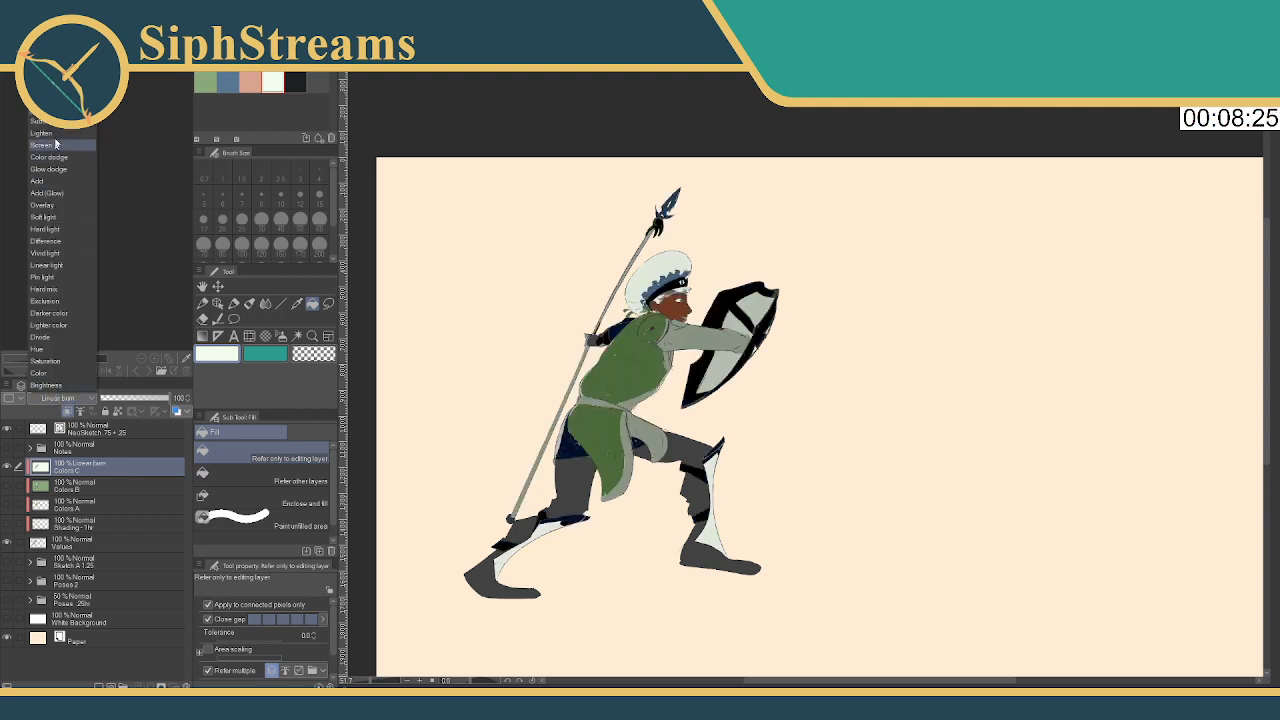
{"action": "left_click", "coordinate": [45, 120]}
{"action": "left_click", "coordinate": [47, 398]}
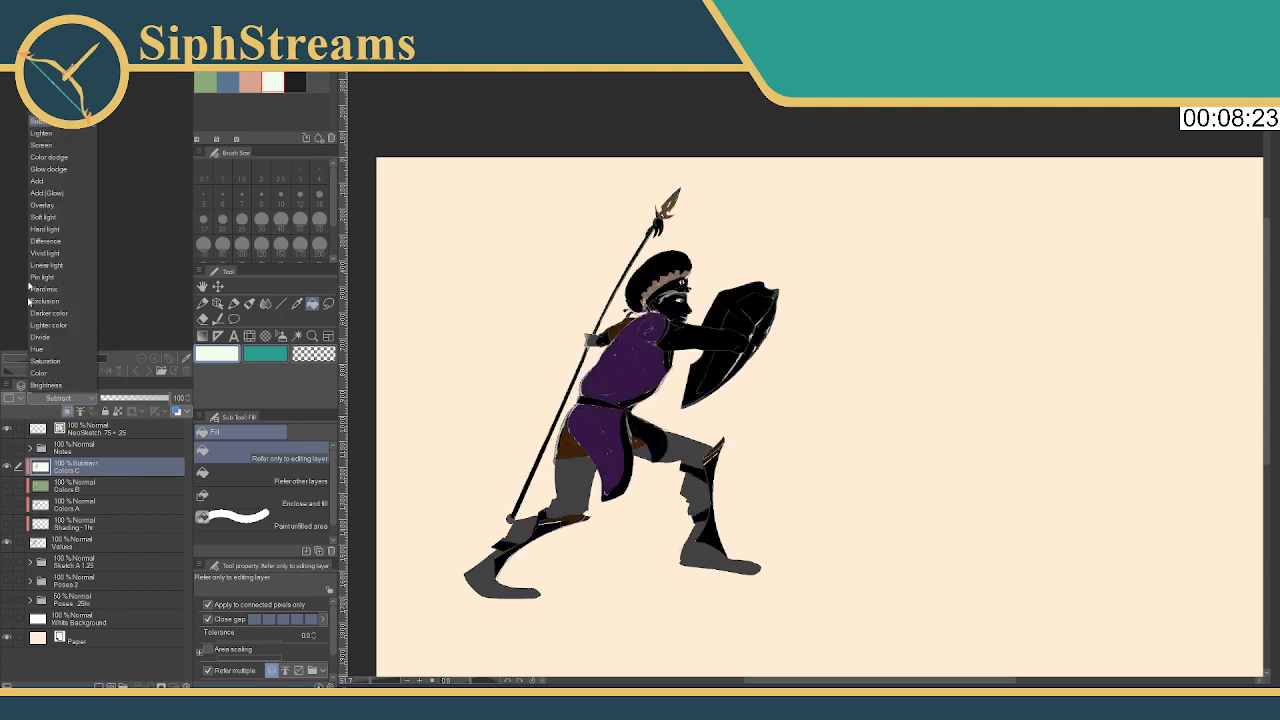
{"action": "left_click", "coordinate": [40, 146]}
{"action": "left_click", "coordinate": [46, 398]}
{"action": "left_click", "coordinate": [45, 86]}
Try the Darken blending mode on Colors C, and set the layer back to Normal
{"action": "left_click", "coordinate": [47, 398]}
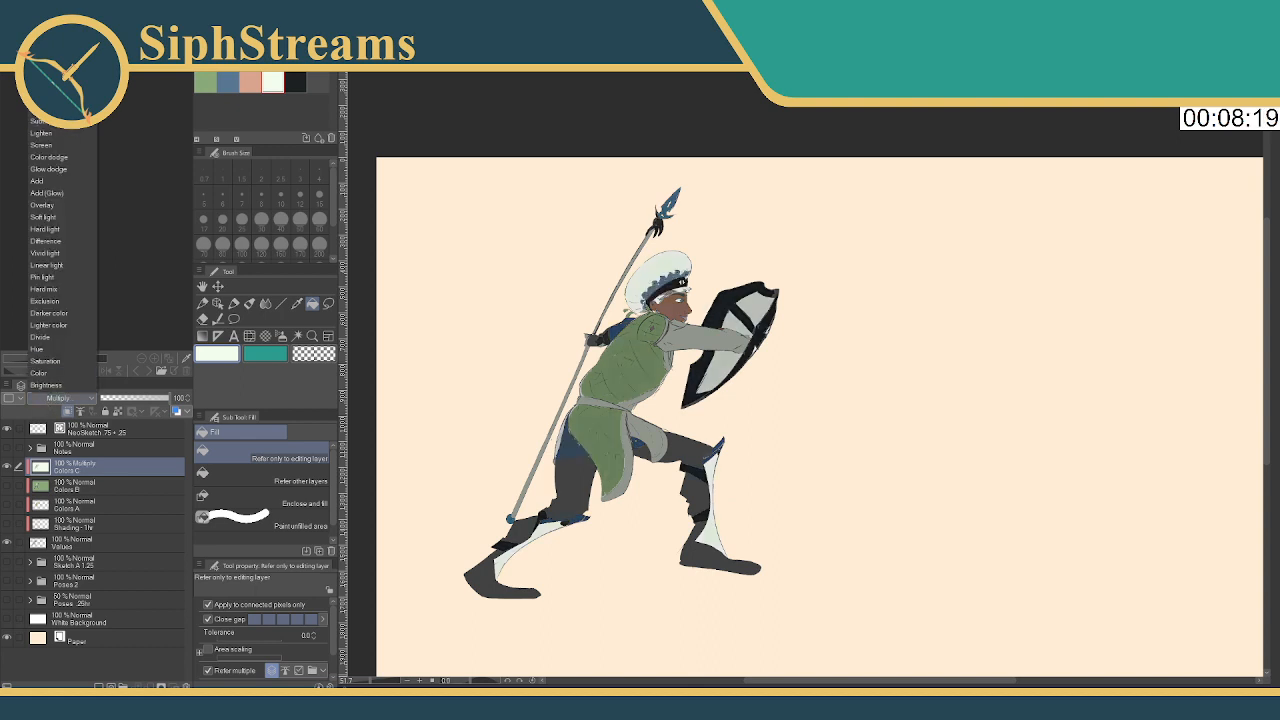
{"action": "left_click", "coordinate": [45, 72]}
{"action": "left_click", "coordinate": [50, 398]}
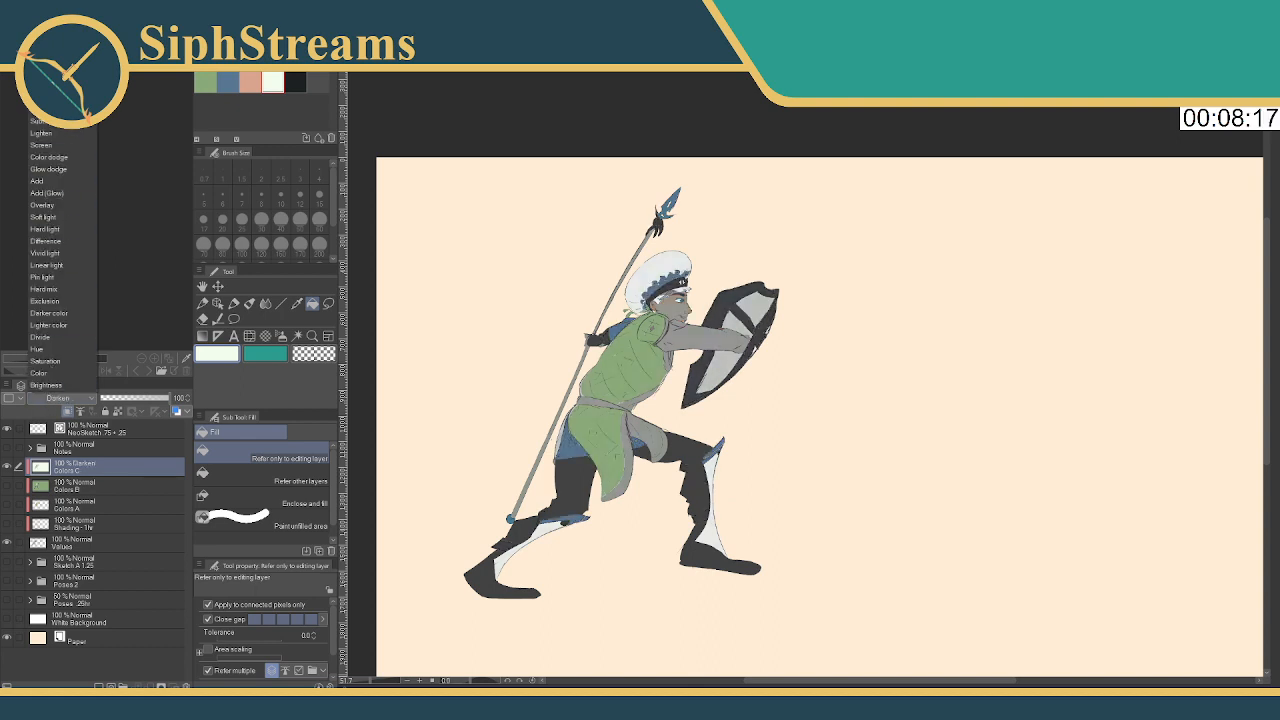
{"action": "left_click", "coordinate": [45, 61]}
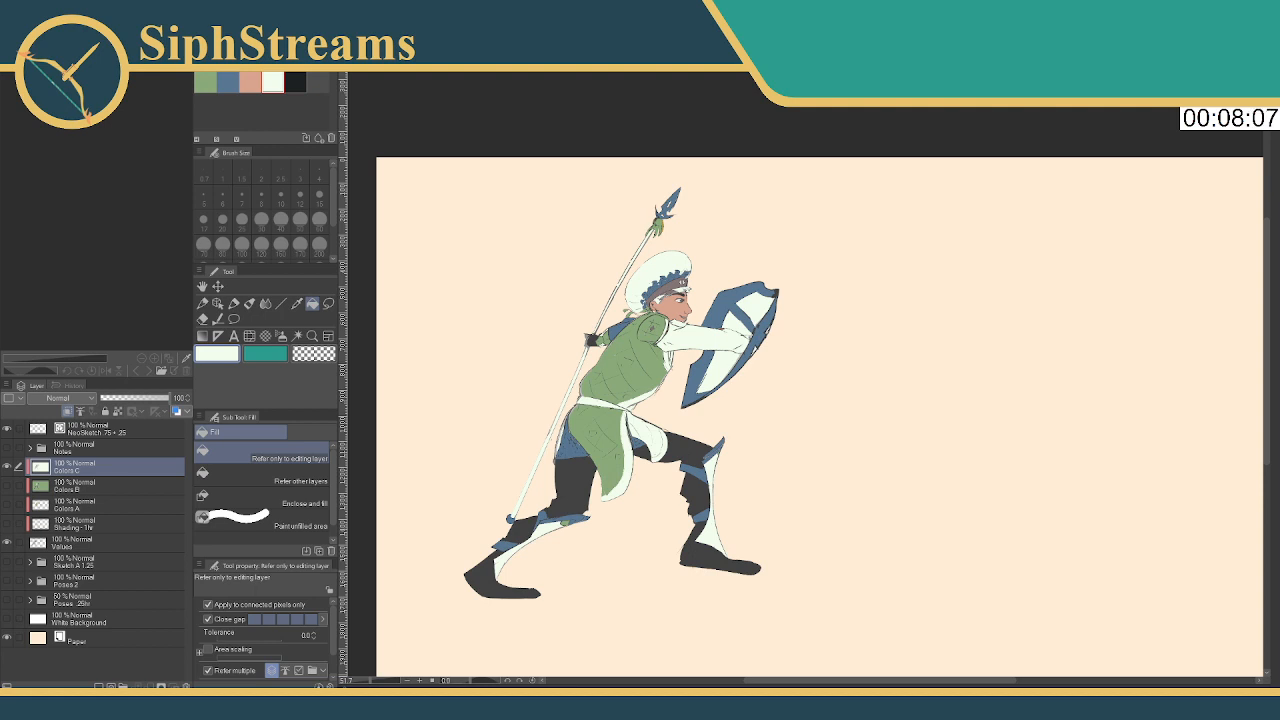
{"action": "left_click_drag", "start_coordinate": [700, 480], "coordinate": [720, 452]}
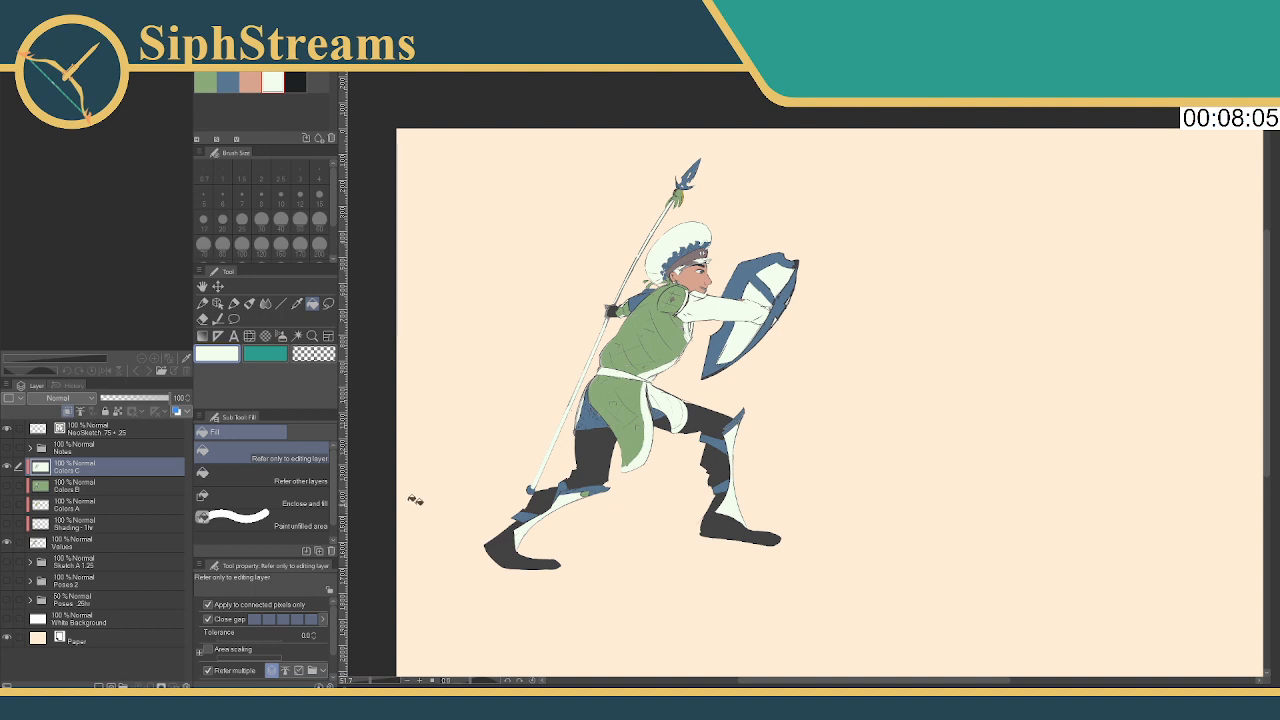
Darken the skin swatch to a brown with hue 17, saturation 37 and value 57, and fill the warrior's face with it
{"action": "left_click", "coordinate": [249, 78]}
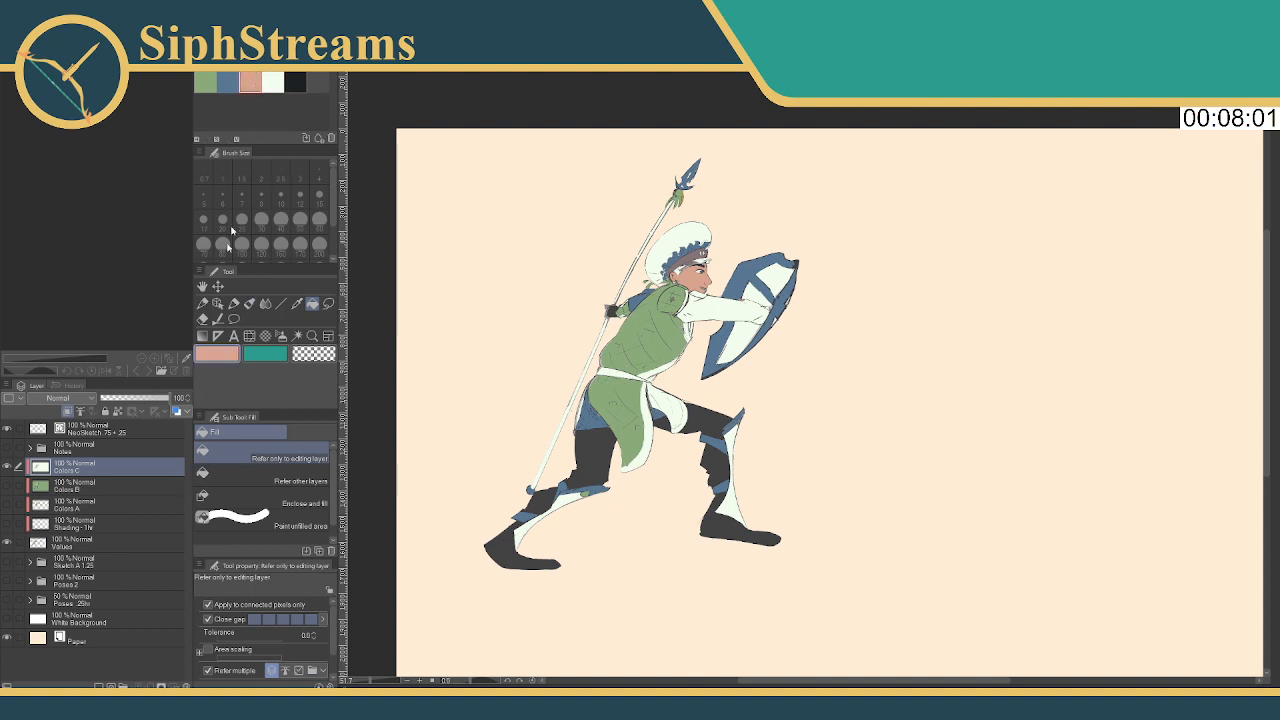
{"action": "double_click", "coordinate": [223, 356]}
{"action": "left_click_drag", "start_coordinate": [834, 314], "coordinate": [840, 313]}
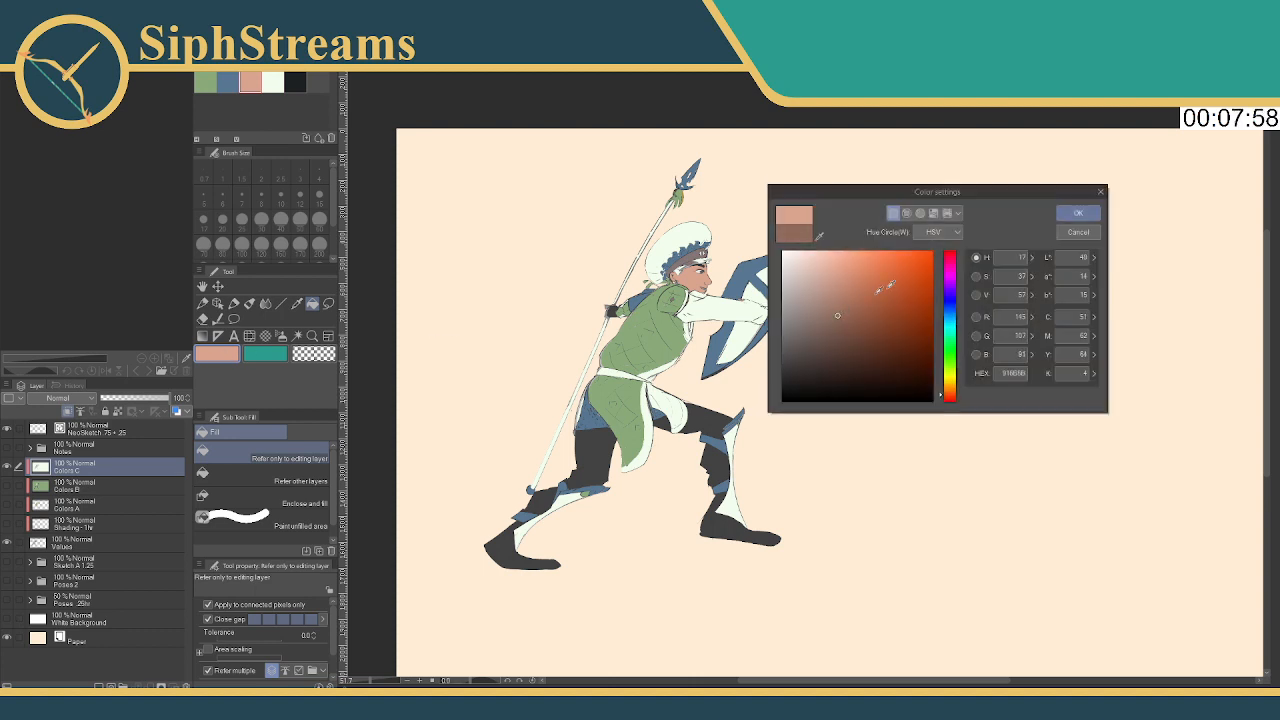
{"action": "left_click", "coordinate": [1078, 213]}
{"action": "left_click", "coordinate": [698, 274]}
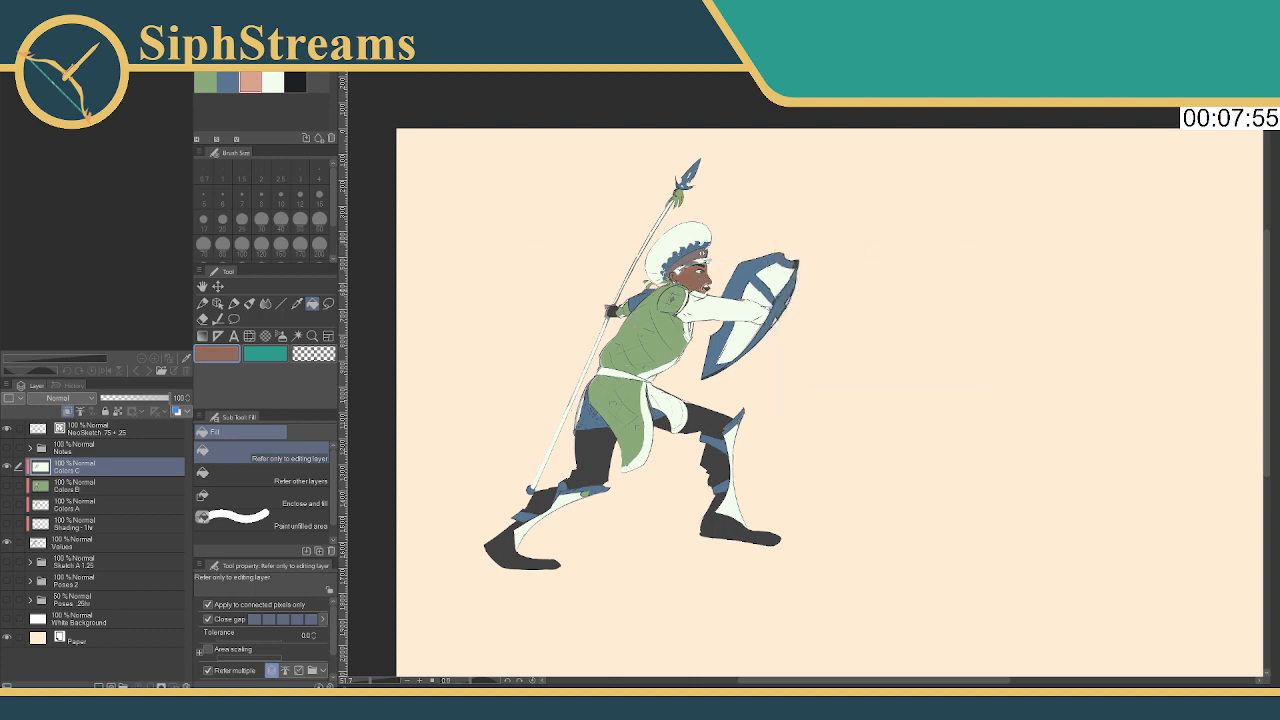
Fill the remaining skin areas around the head and on the spear hand with the same brown
{"action": "left_click", "coordinate": [725, 287]}
{"action": "left_click", "coordinate": [612, 310]}
{"action": "left_click_drag", "start_coordinate": [668, 290], "coordinate": [642, 318]}
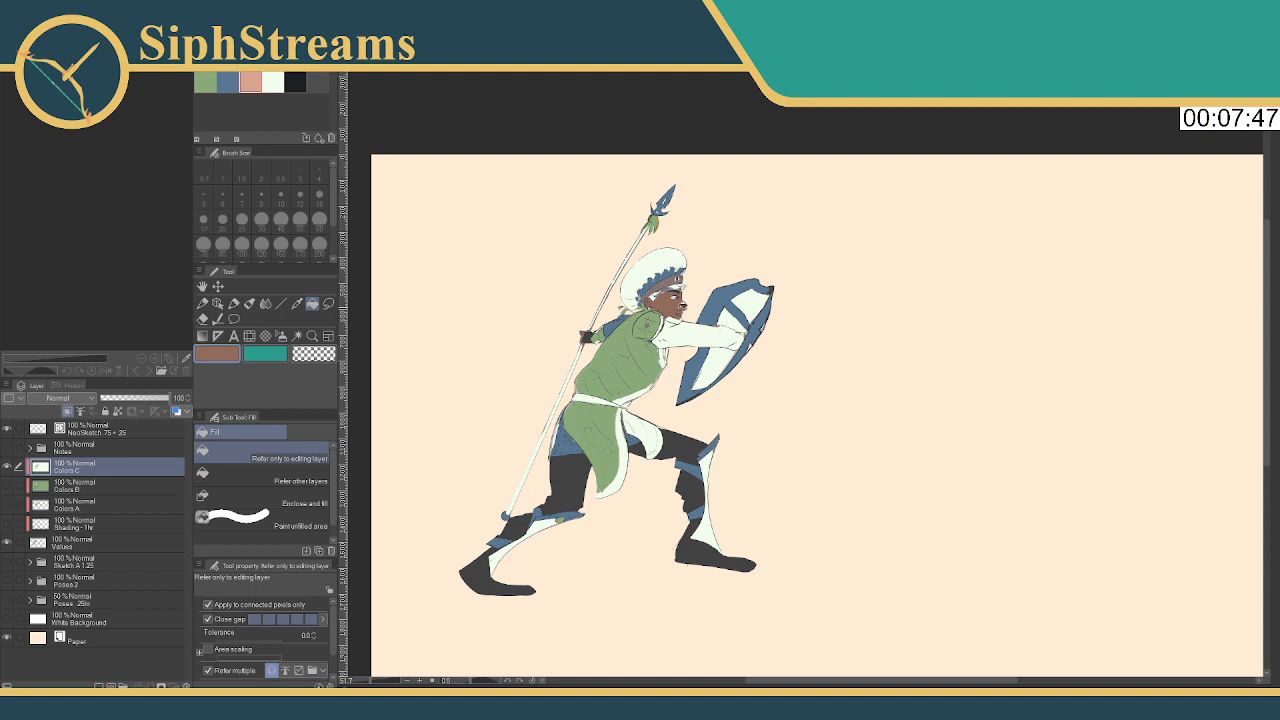
{"action": "left_click", "coordinate": [658, 307]}
{"action": "left_click_drag", "start_coordinate": [658, 307], "coordinate": [659, 300]}
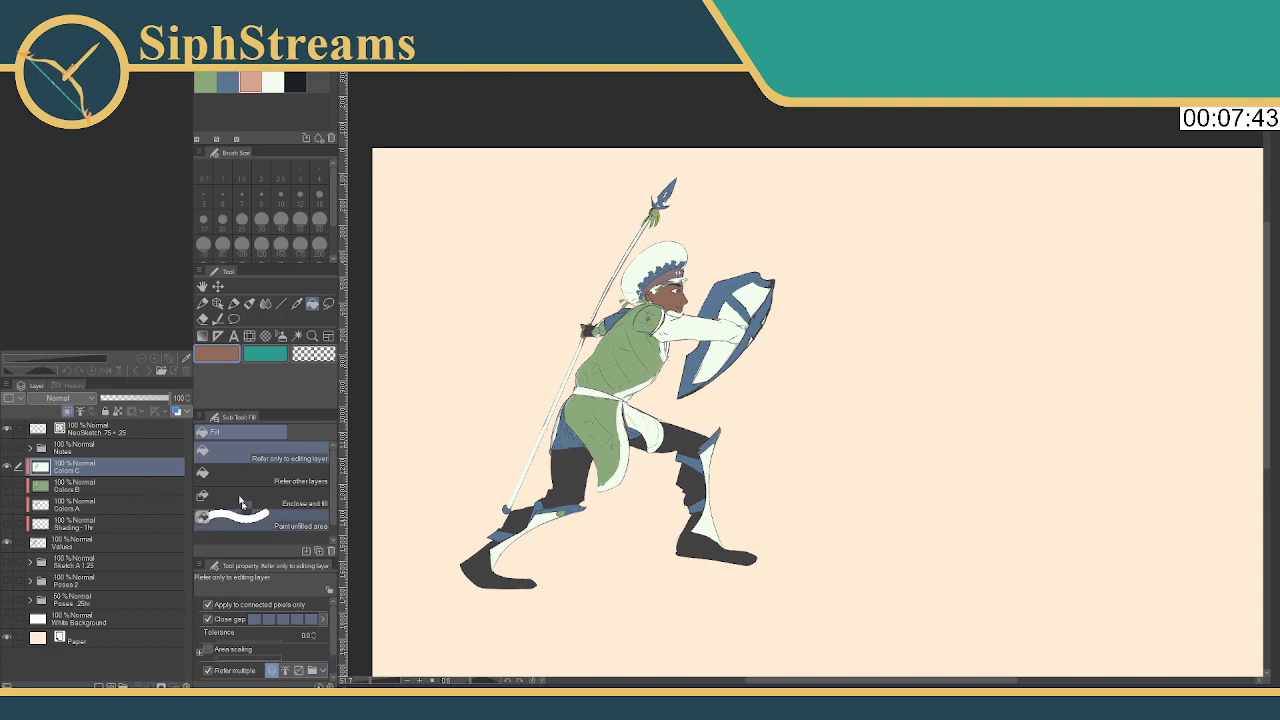
With the Milli pen marker at brush size 8, paint green up to the lower front edge of the tunic's torso
{"action": "key", "text": "ctrl+plus"}
{"action": "key", "text": "ctrl+plus"}
{"action": "left_click_drag", "start_coordinate": [523, 390], "coordinate": [698, 437]}
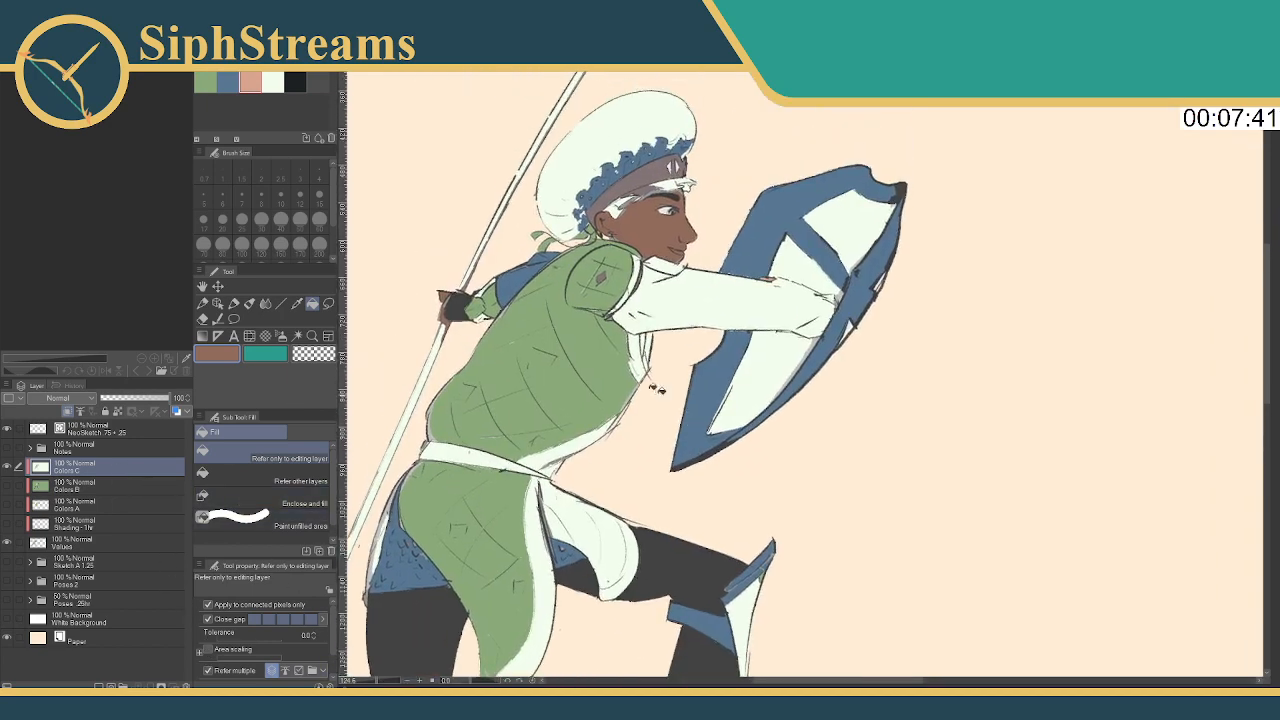
{"action": "left_click", "coordinate": [205, 82]}
{"action": "left_click_drag", "start_coordinate": [600, 400], "coordinate": [626, 460]}
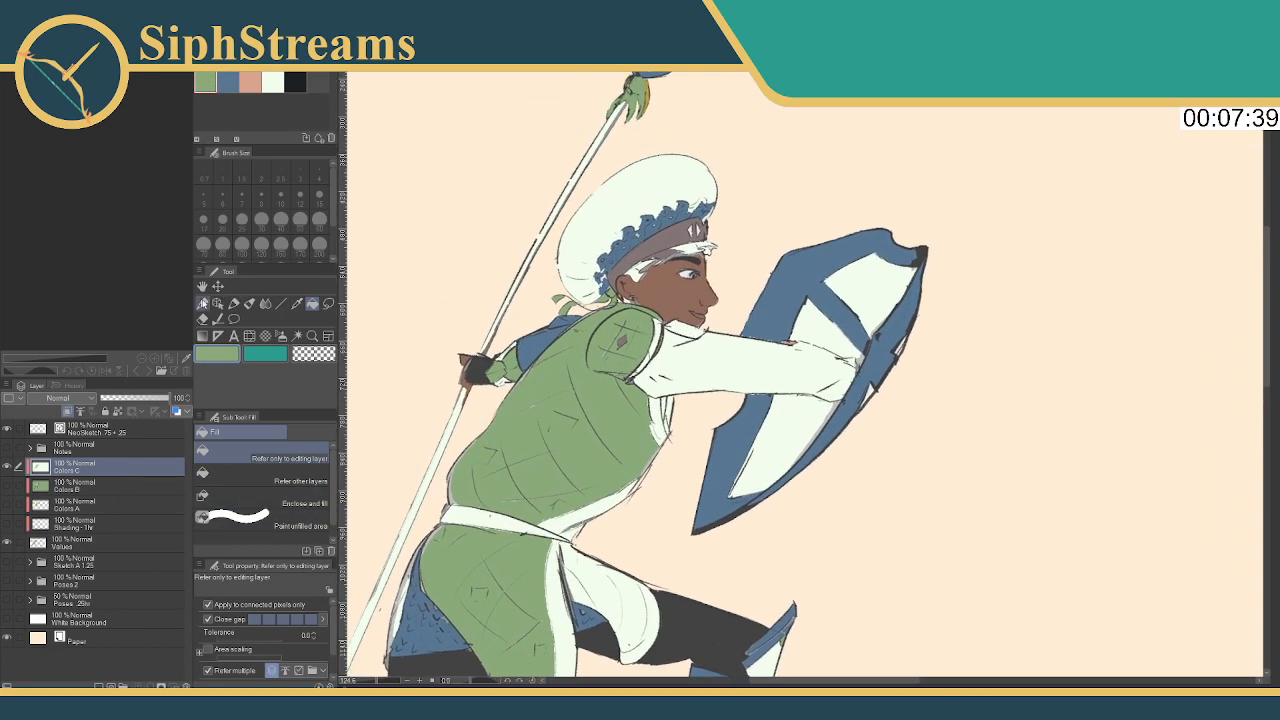
{"action": "left_click", "coordinate": [233, 303]}
{"action": "left_click", "coordinate": [261, 194]}
{"action": "left_click_drag", "start_coordinate": [445, 428], "coordinate": [470, 445]}
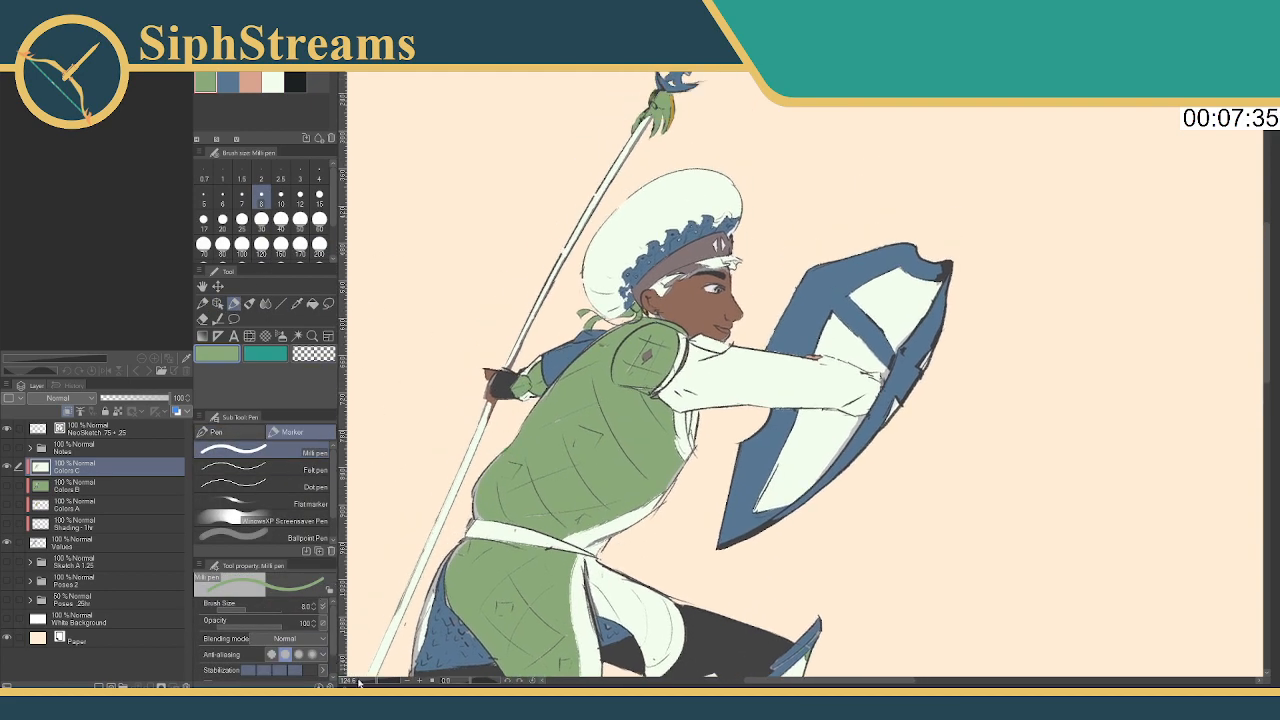
{"action": "scroll", "coordinate": [611, 537], "scroll_direction": "down", "scroll_amount": 3}
{"action": "scroll", "coordinate": [611, 537], "scroll_direction": "up", "scroll_amount": 5}
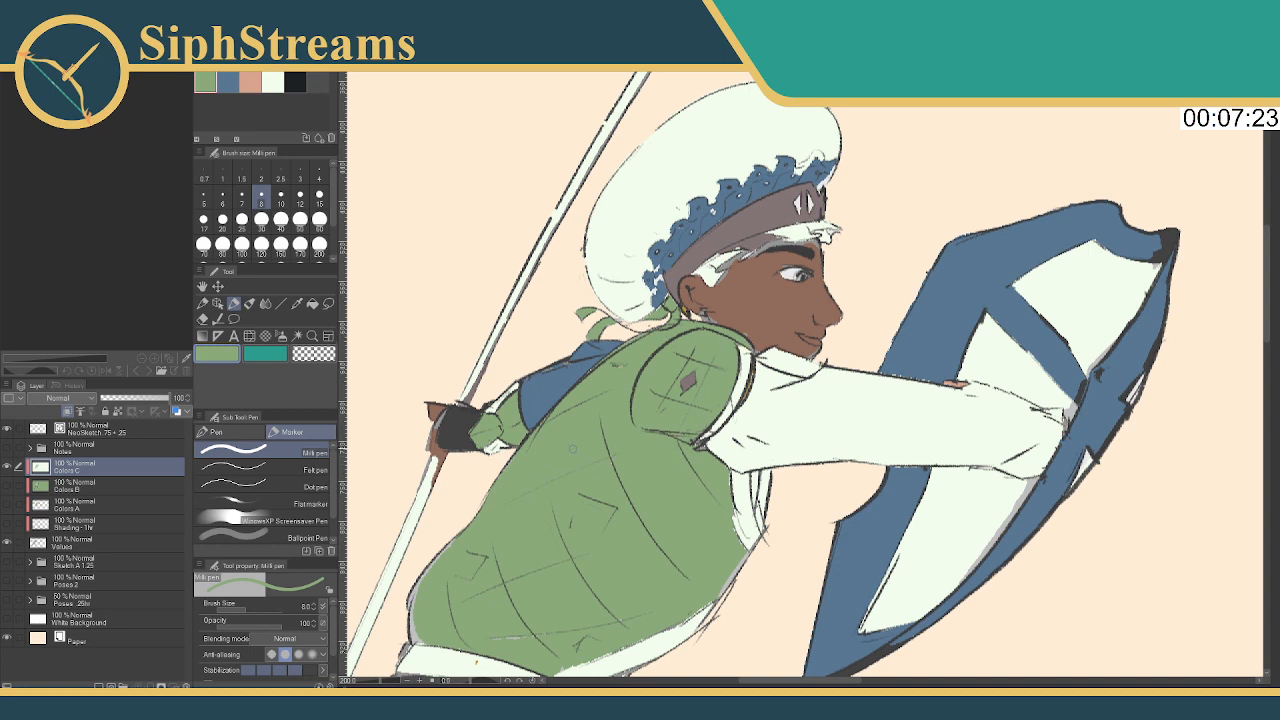
{"action": "left_click_drag", "start_coordinate": [569, 432], "coordinate": [650, 347]}
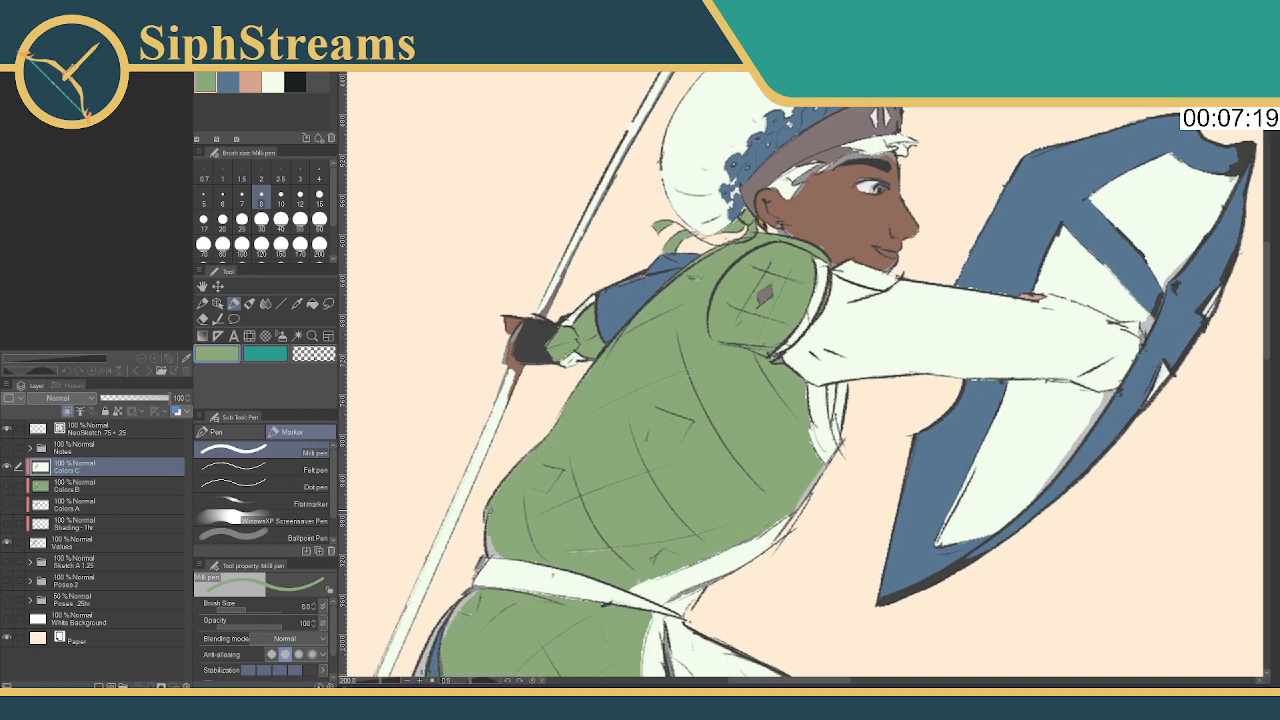
{"action": "left_click_drag", "start_coordinate": [490, 556], "coordinate": [543, 455]}
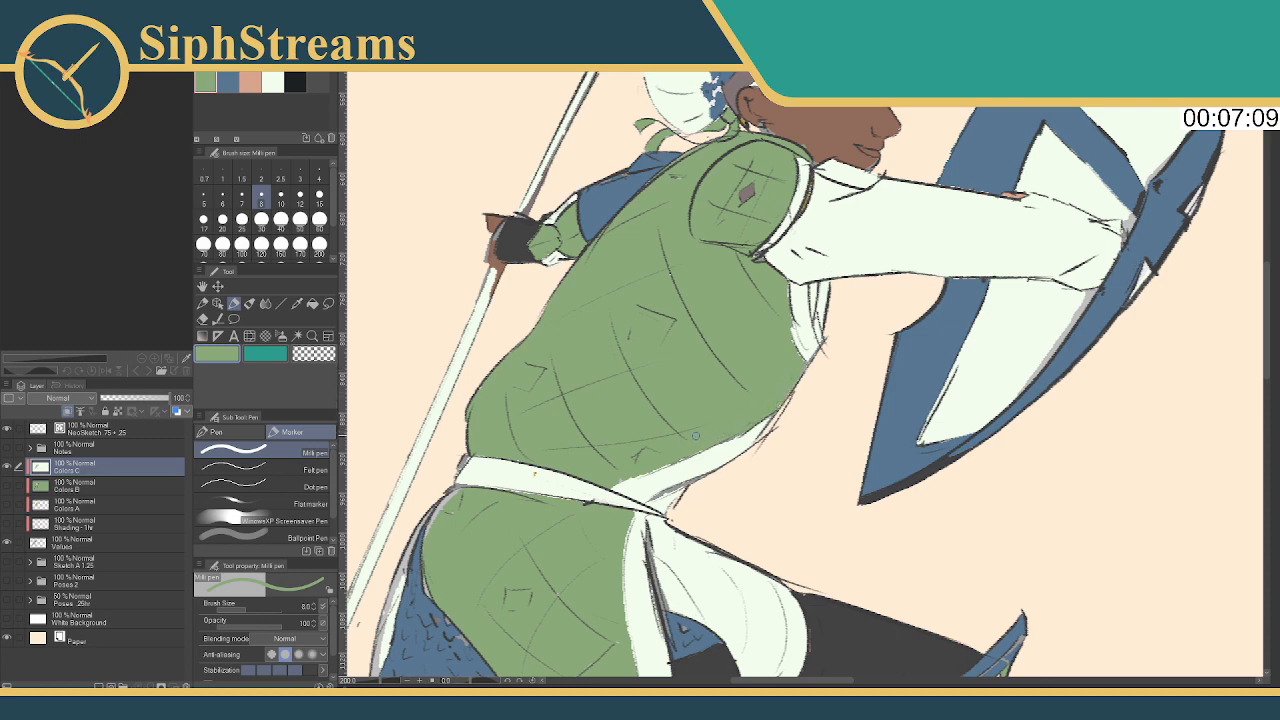
{"action": "left_click_drag", "start_coordinate": [612, 484], "coordinate": [730, 440]}
Paint the trim below the raised arm off-white and the upper back edge of the tunic's skirt green
{"action": "left_click", "coordinate": [272, 82]}
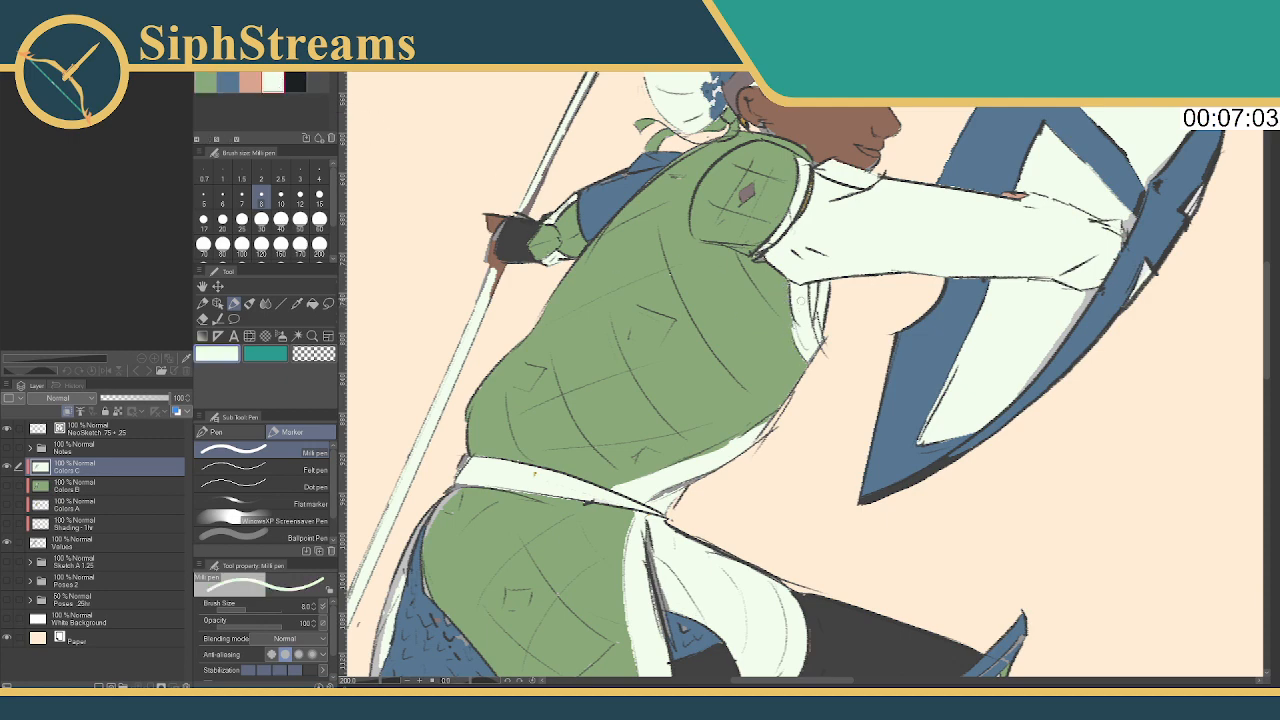
{"action": "left_click_drag", "start_coordinate": [804, 330], "coordinate": [817, 308]}
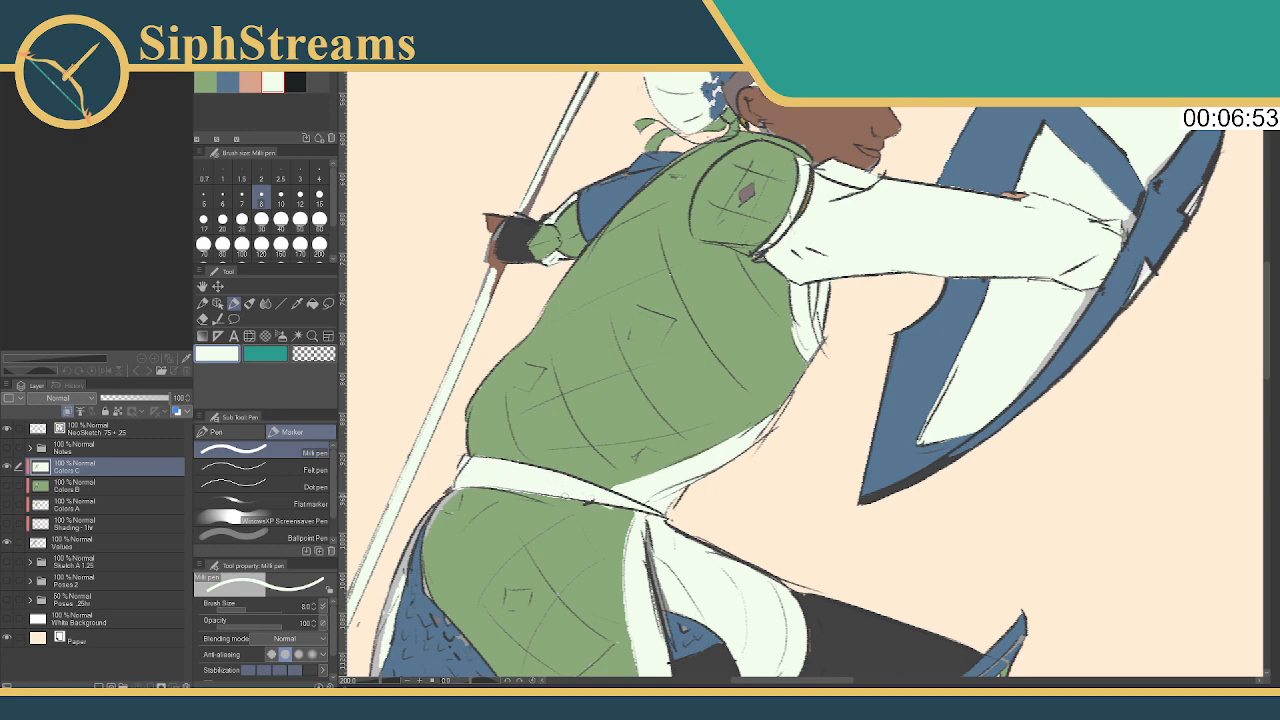
{"action": "scroll", "coordinate": [800, 380], "scroll_direction": "down", "scroll_amount": 3}
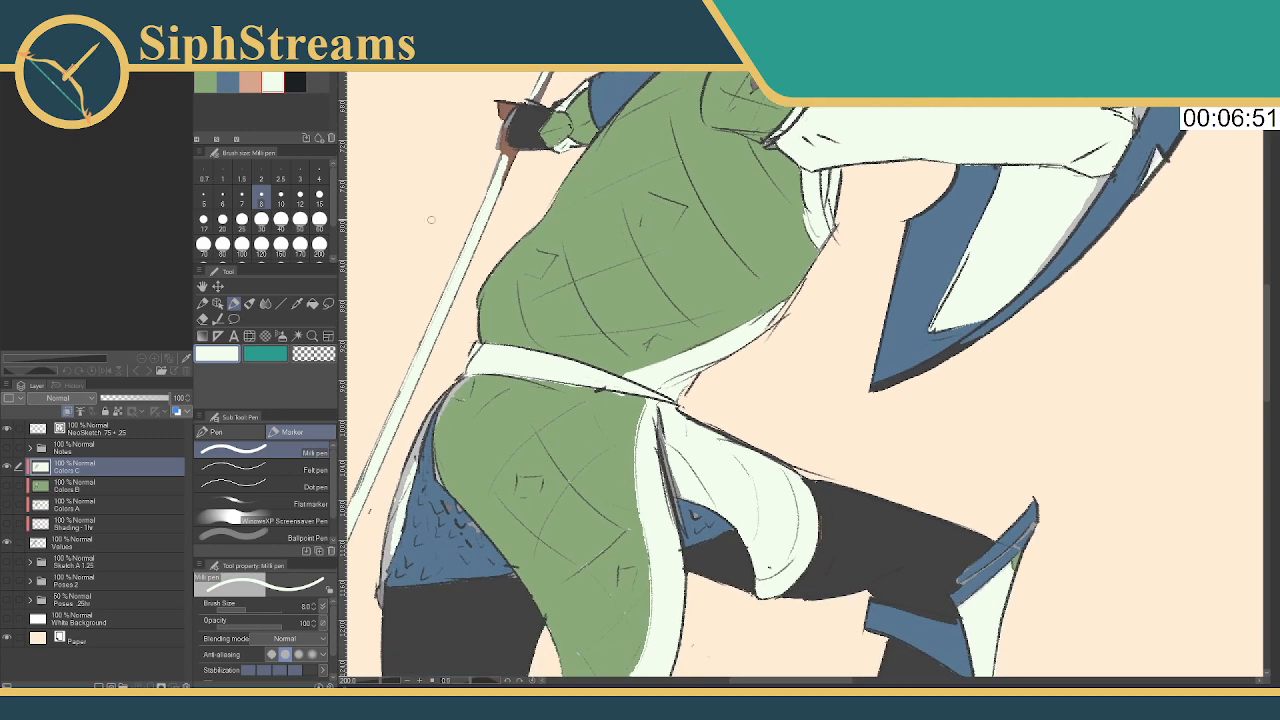
{"action": "left_click", "coordinate": [205, 82]}
{"action": "left_click_drag", "start_coordinate": [467, 379], "coordinate": [438, 428]}
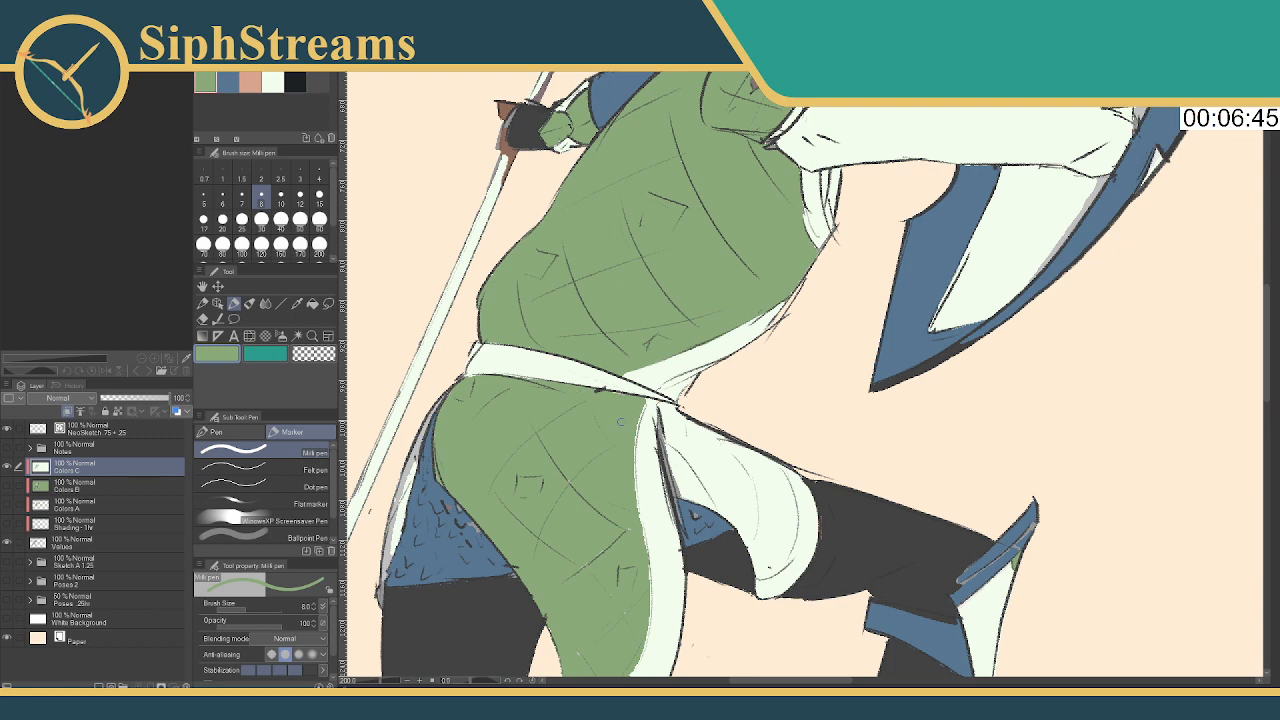
Paint green along the lower tip and front edge of the tunic's skirt, up to the off-white trim
{"action": "scroll", "coordinate": [547, 370], "scroll_direction": "down", "scroll_amount": 3}
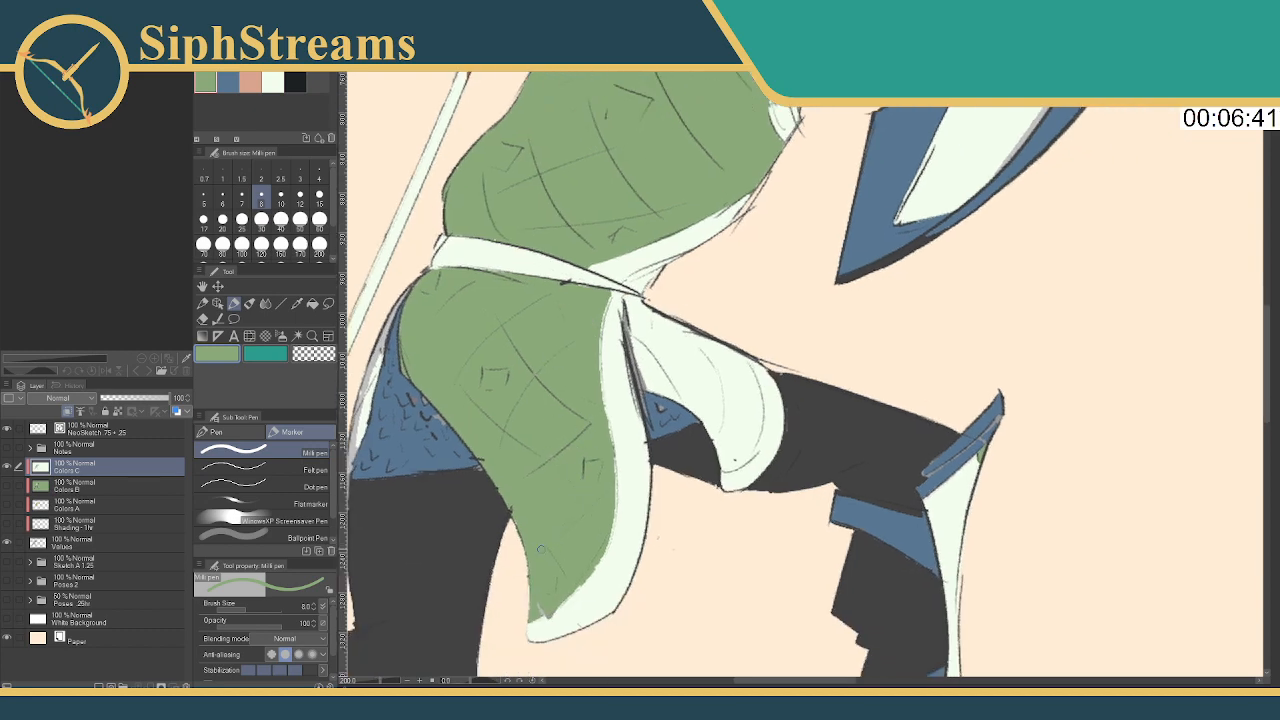
{"action": "mouse_move", "coordinate": [536, 604]}
{"action": "left_mouse_down"}
{"action": "mouse_move", "coordinate": [531, 619]}
{"action": "mouse_move", "coordinate": [568, 596]}
{"action": "mouse_move", "coordinate": [602, 546]}
{"action": "left_mouse_up"}
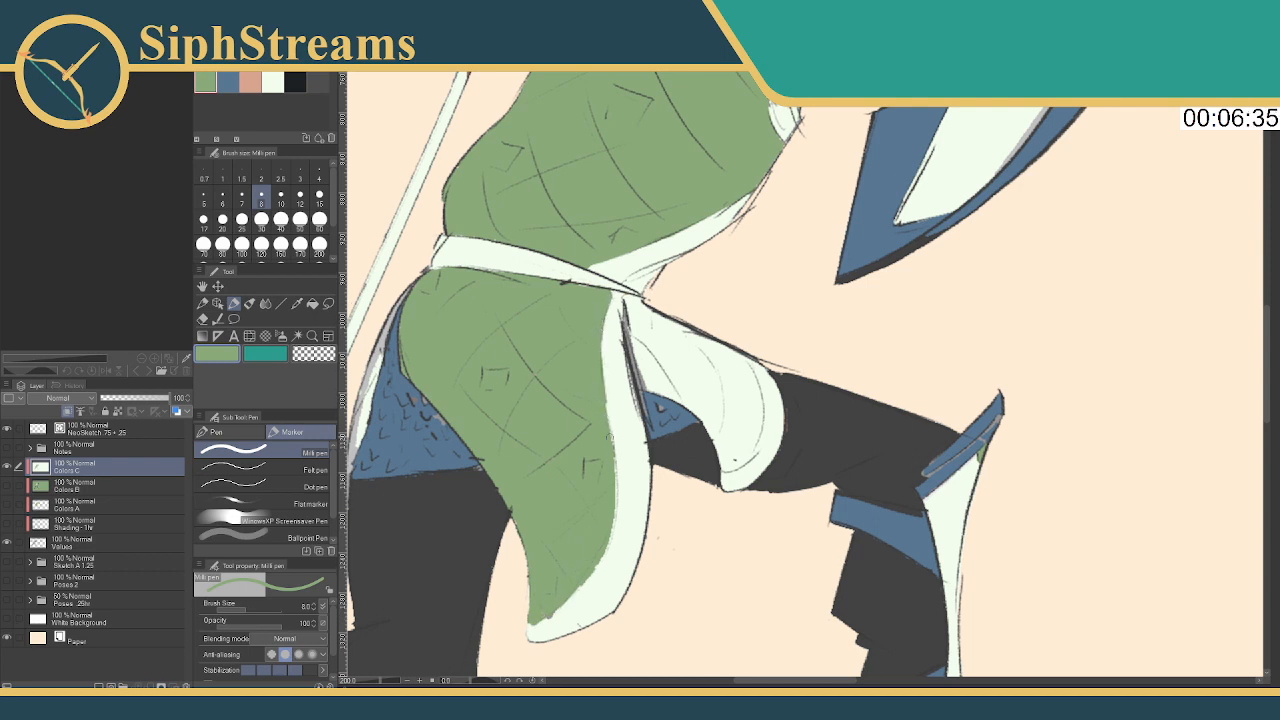
{"action": "left_click_drag", "start_coordinate": [612, 500], "coordinate": [600, 527]}
{"action": "mouse_move", "coordinate": [604, 476]}
{"action": "left_mouse_down"}
{"action": "mouse_move", "coordinate": [595, 549]}
{"action": "mouse_move", "coordinate": [612, 525]}
{"action": "mouse_move", "coordinate": [560, 595]}
{"action": "mouse_move", "coordinate": [577, 587]}
{"action": "mouse_move", "coordinate": [545, 608]}
{"action": "left_mouse_up"}
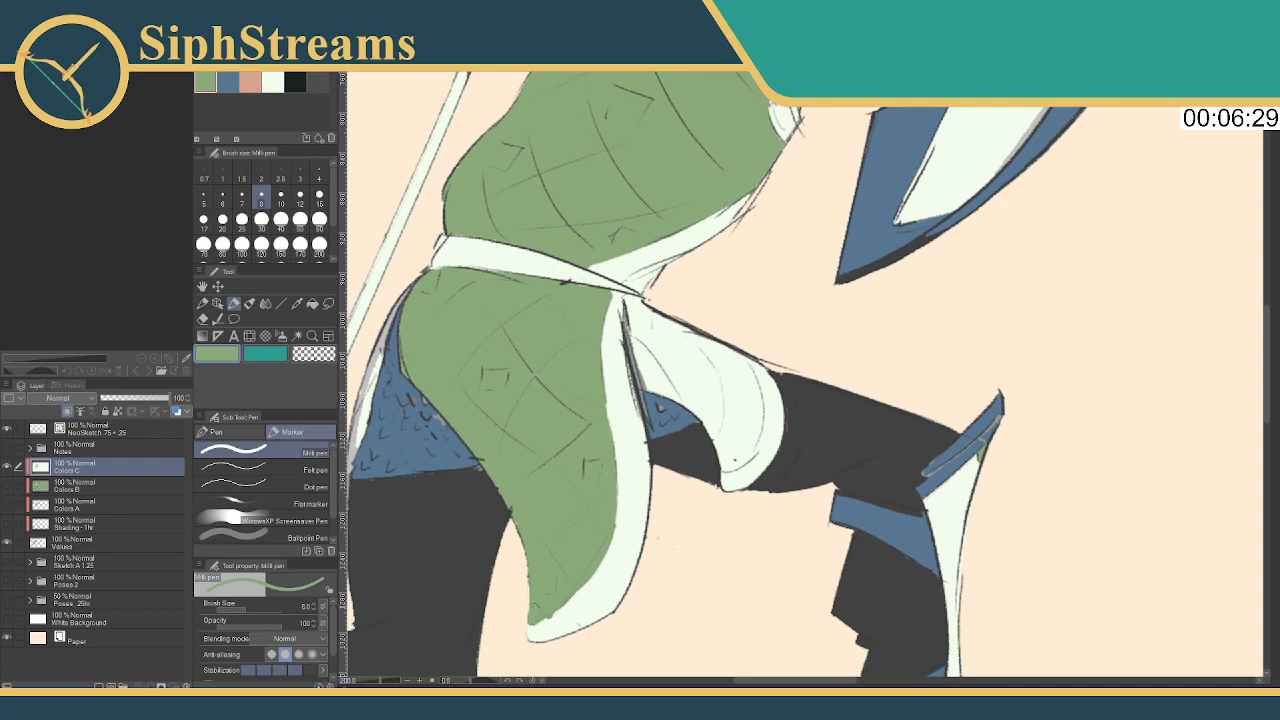
Touch up the skirt's hem trim and front slit in off-white, undoing one stroke along the hem's inner edge
{"action": "left_click", "coordinate": [272, 82]}
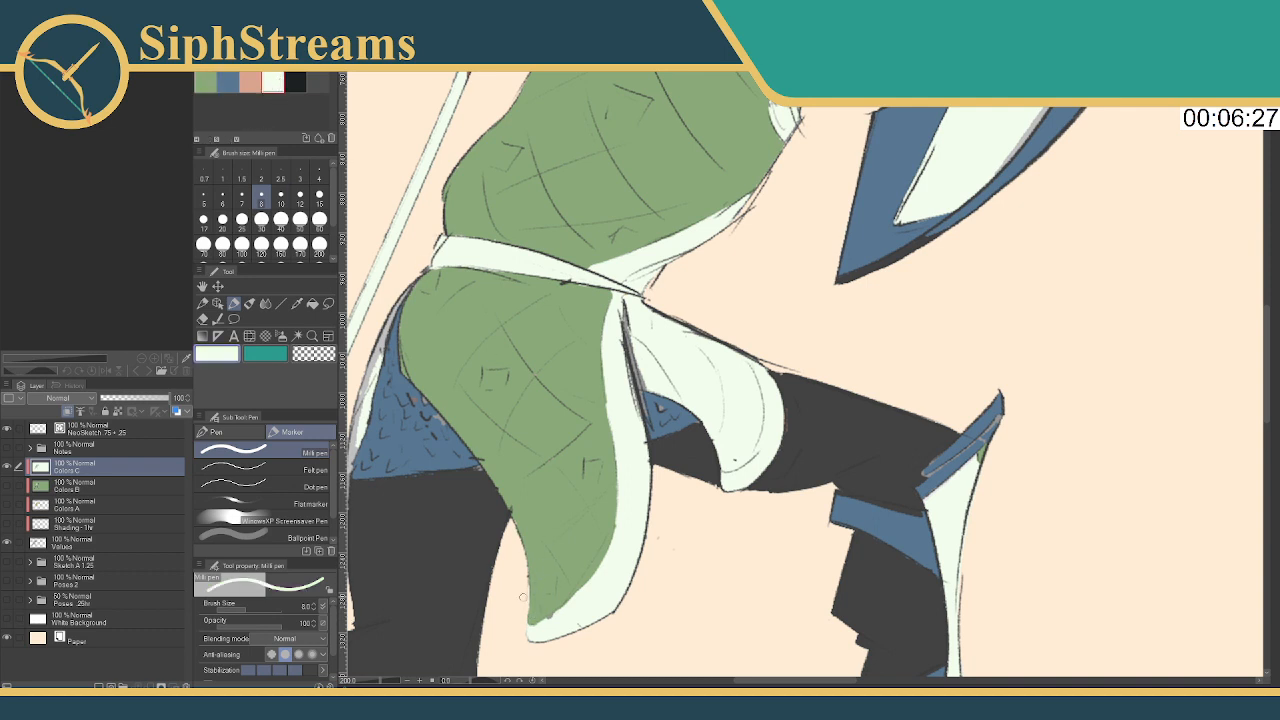
{"action": "left_click_drag", "start_coordinate": [528, 626], "coordinate": [570, 605]}
{"action": "left_click_drag", "start_coordinate": [621, 516], "coordinate": [565, 605]}
{"action": "left_click_drag", "start_coordinate": [620, 522], "coordinate": [584, 585]}
{"action": "key", "text": "ctrl+z"}
{"action": "mouse_move", "coordinate": [624, 306]}
{"action": "left_mouse_down"}
{"action": "mouse_move", "coordinate": [632, 388]}
{"action": "mouse_move", "coordinate": [646, 390]}
{"action": "left_mouse_up"}
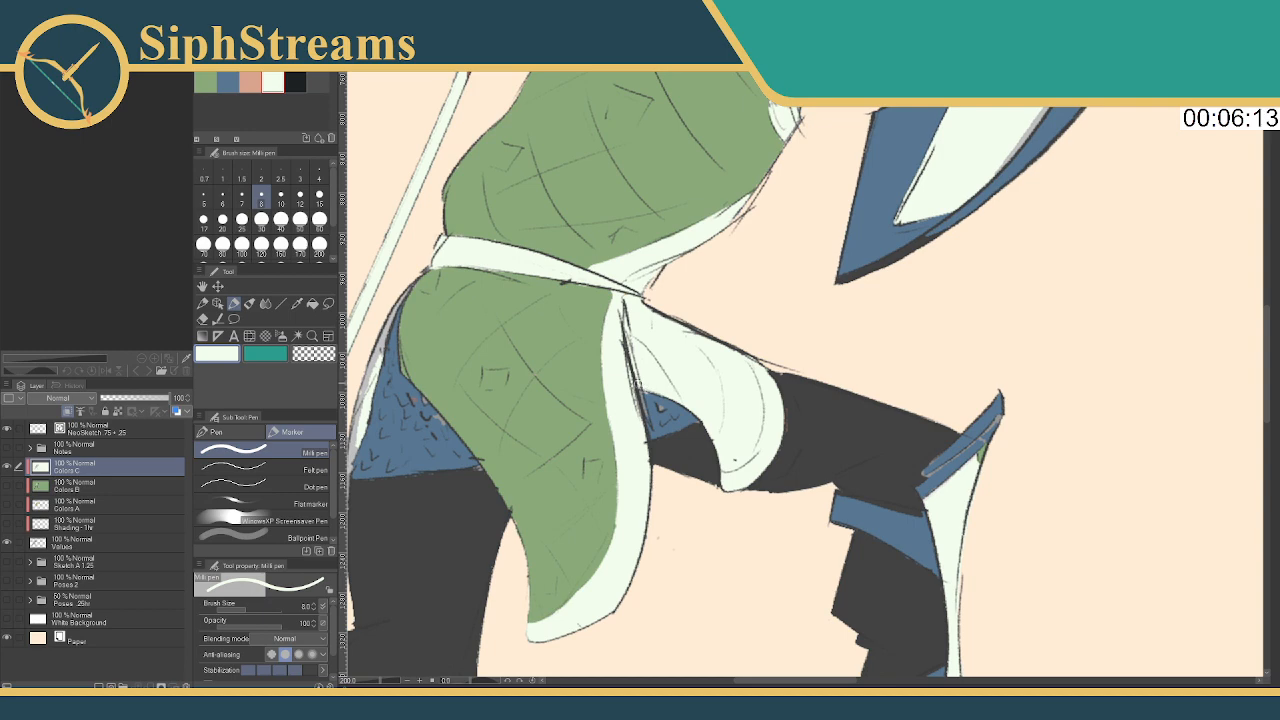
Paint the strip along the skirt's back edge, beside the blue mail, off-white
{"action": "left_click", "coordinate": [228, 82]}
{"action": "left_click_drag", "start_coordinate": [523, 329], "coordinate": [593, 325]}
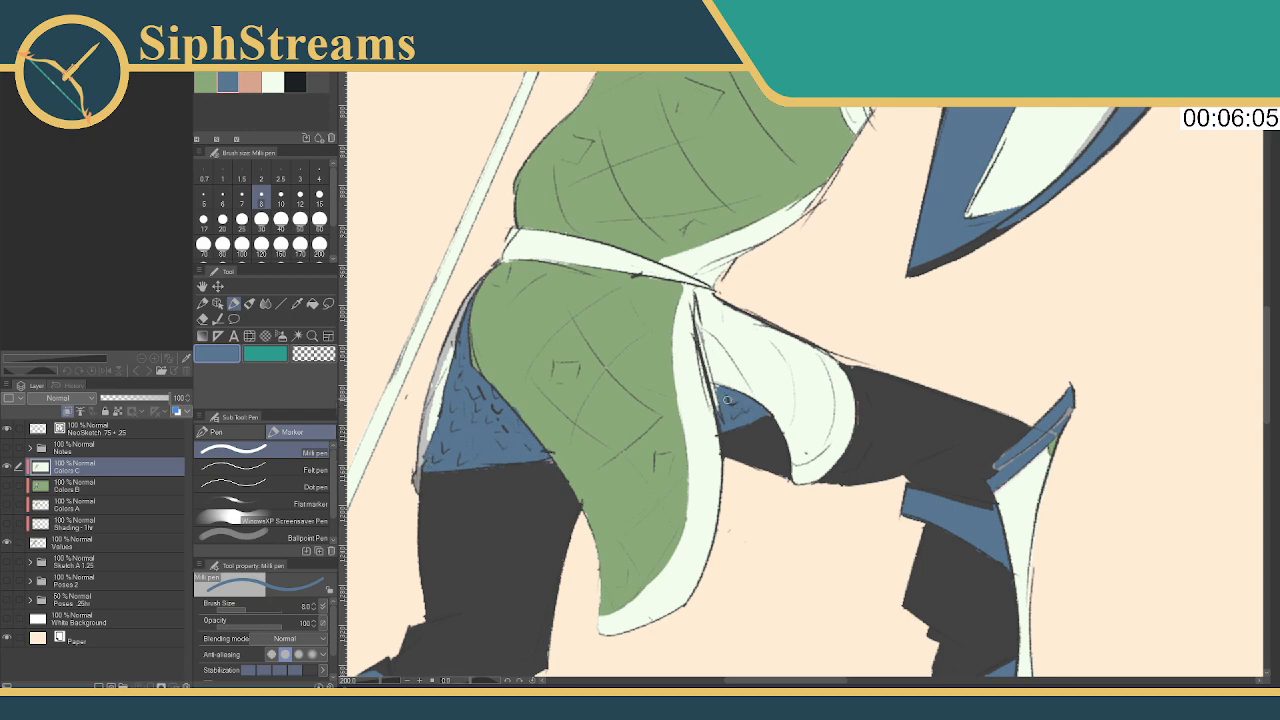
{"action": "left_click_drag", "start_coordinate": [652, 354], "coordinate": [716, 362]}
{"action": "left_click", "coordinate": [273, 81]}
{"action": "mouse_move", "coordinate": [541, 295]}
{"action": "left_mouse_down"}
{"action": "mouse_move", "coordinate": [502, 382]}
{"action": "mouse_move", "coordinate": [480, 497]}
{"action": "mouse_move", "coordinate": [490, 441]}
{"action": "left_mouse_up"}
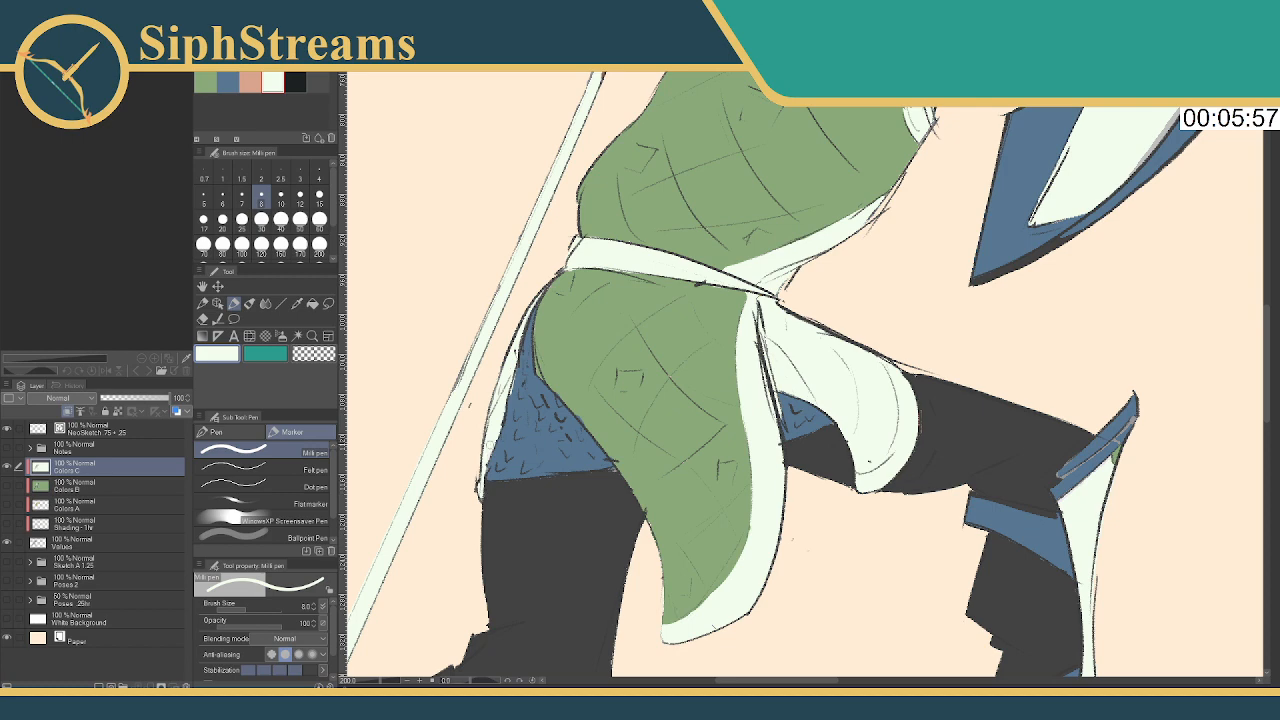
Paint the pointed lower end of the rear leg's greave off-white, down to the shoe
{"action": "left_click", "coordinate": [228, 80]}
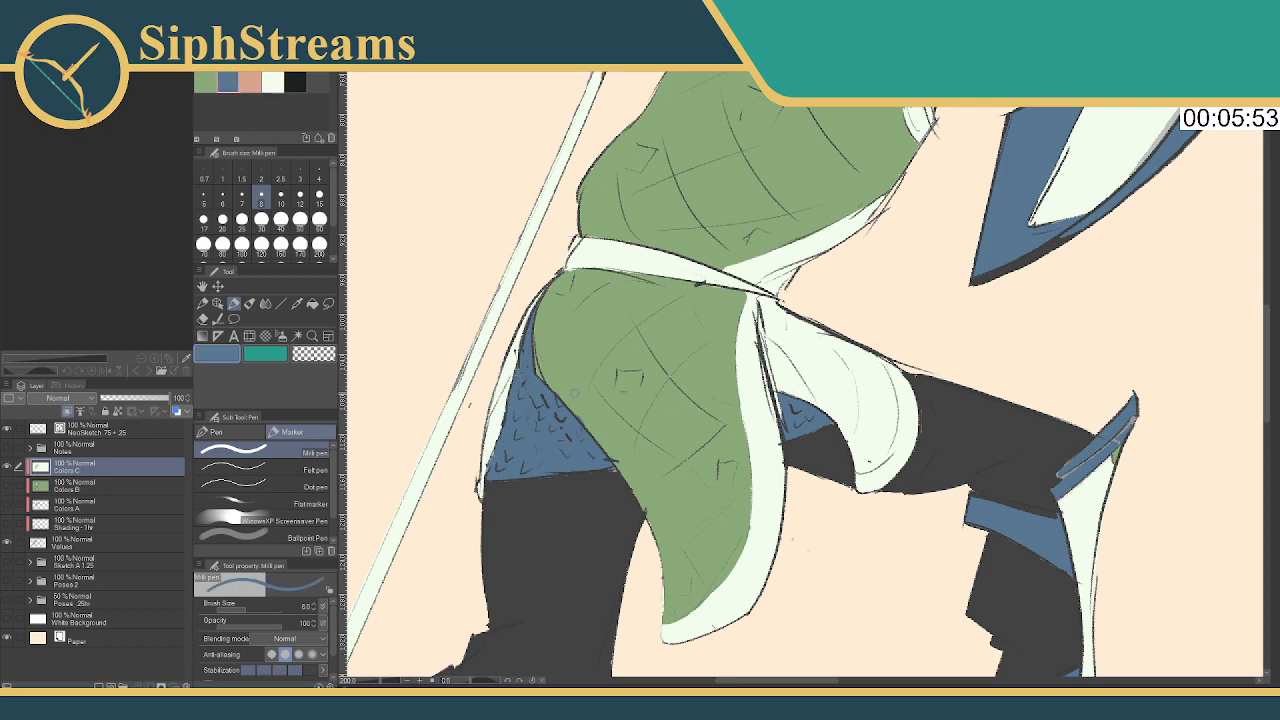
{"action": "scroll", "coordinate": [520, 374], "scroll_direction": "down", "scroll_amount": 10}
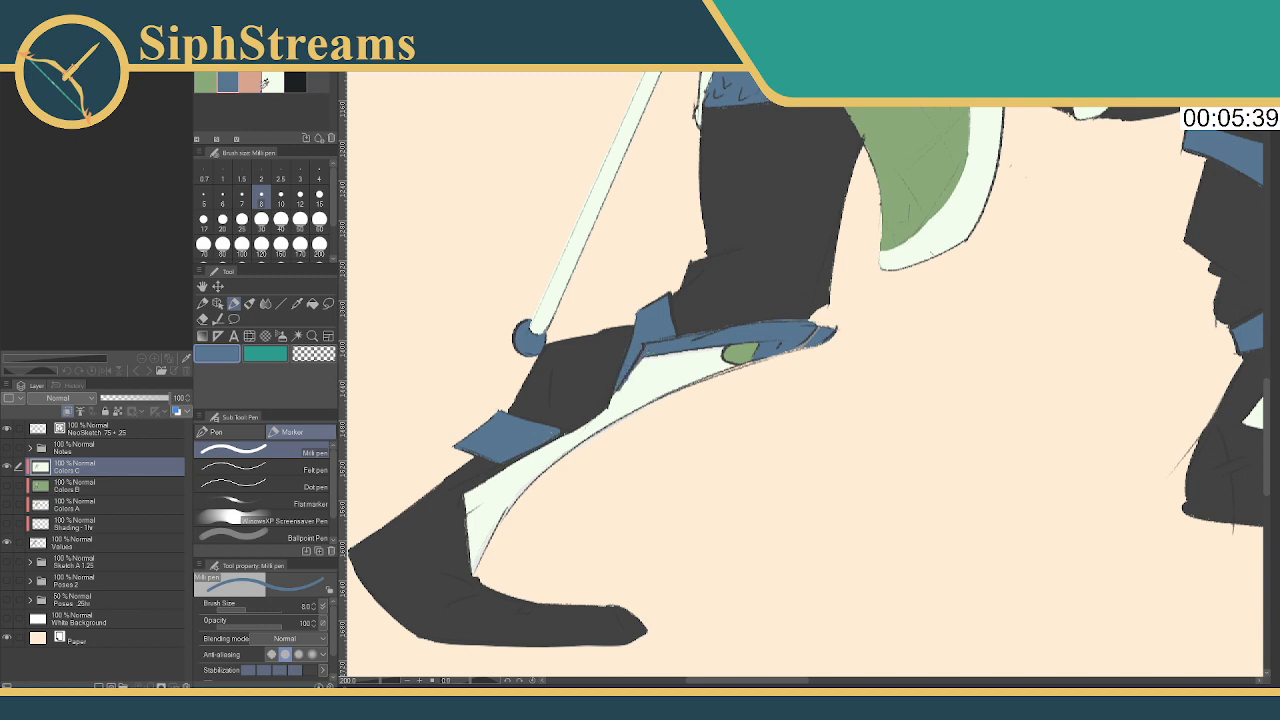
{"action": "left_click", "coordinate": [650, 360], "text": "alt"}
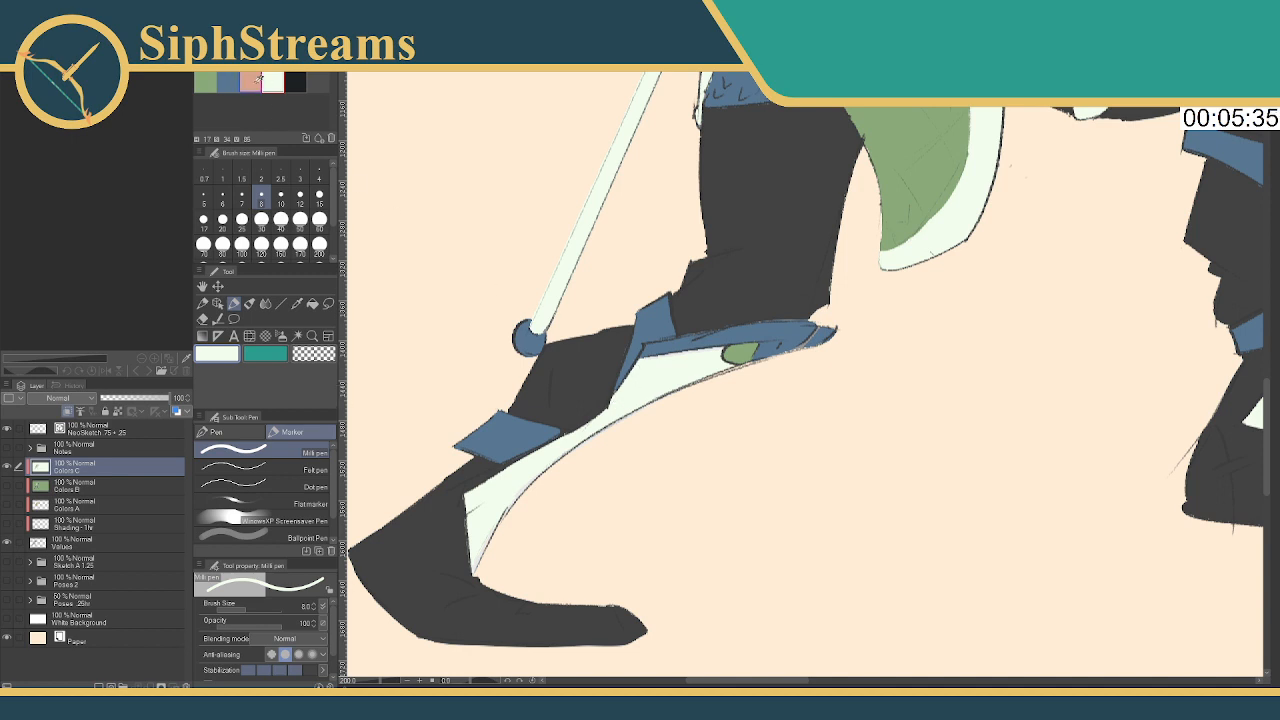
{"action": "left_click", "coordinate": [749, 321], "text": "alt"}
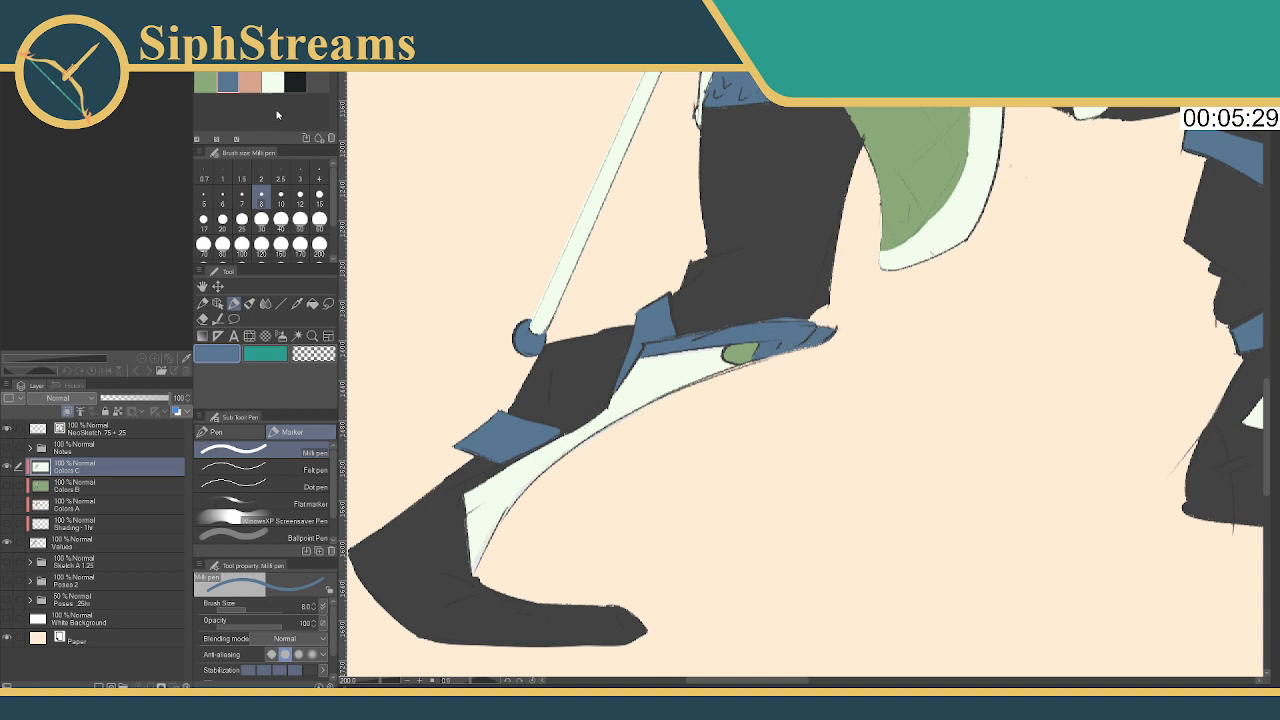
{"action": "key", "text": "e"}
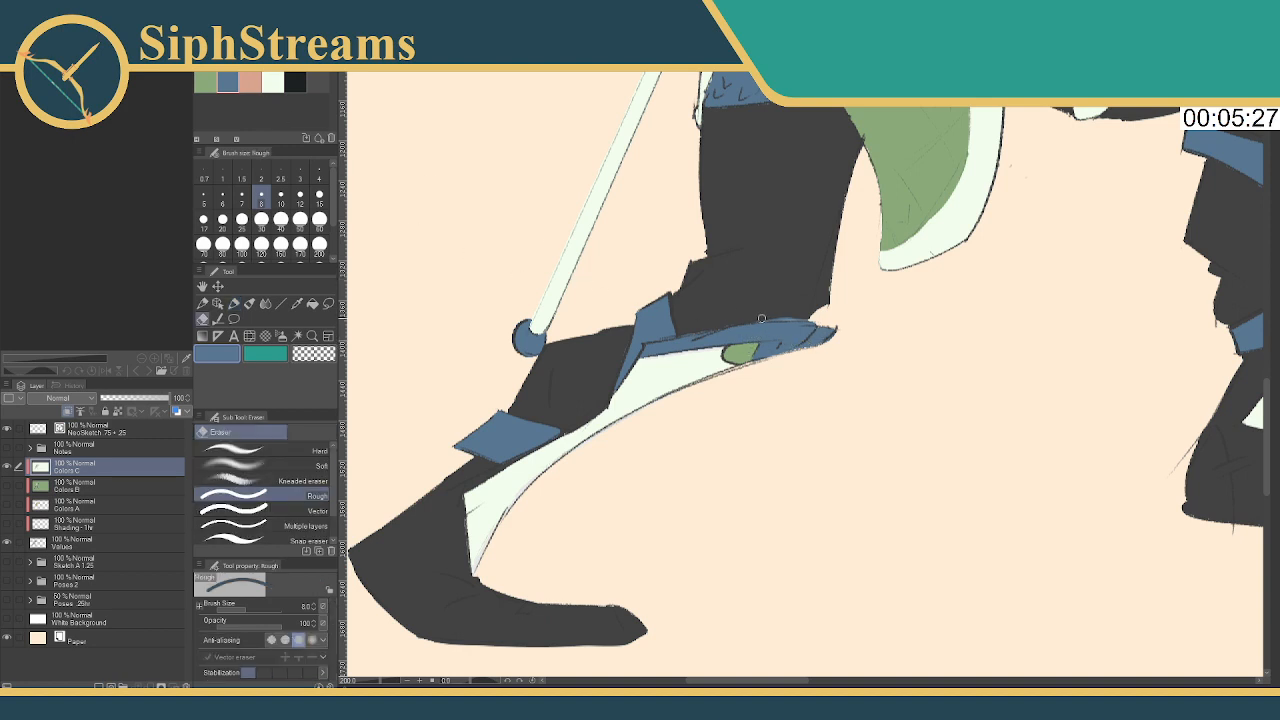
{"action": "key", "text": "p"}
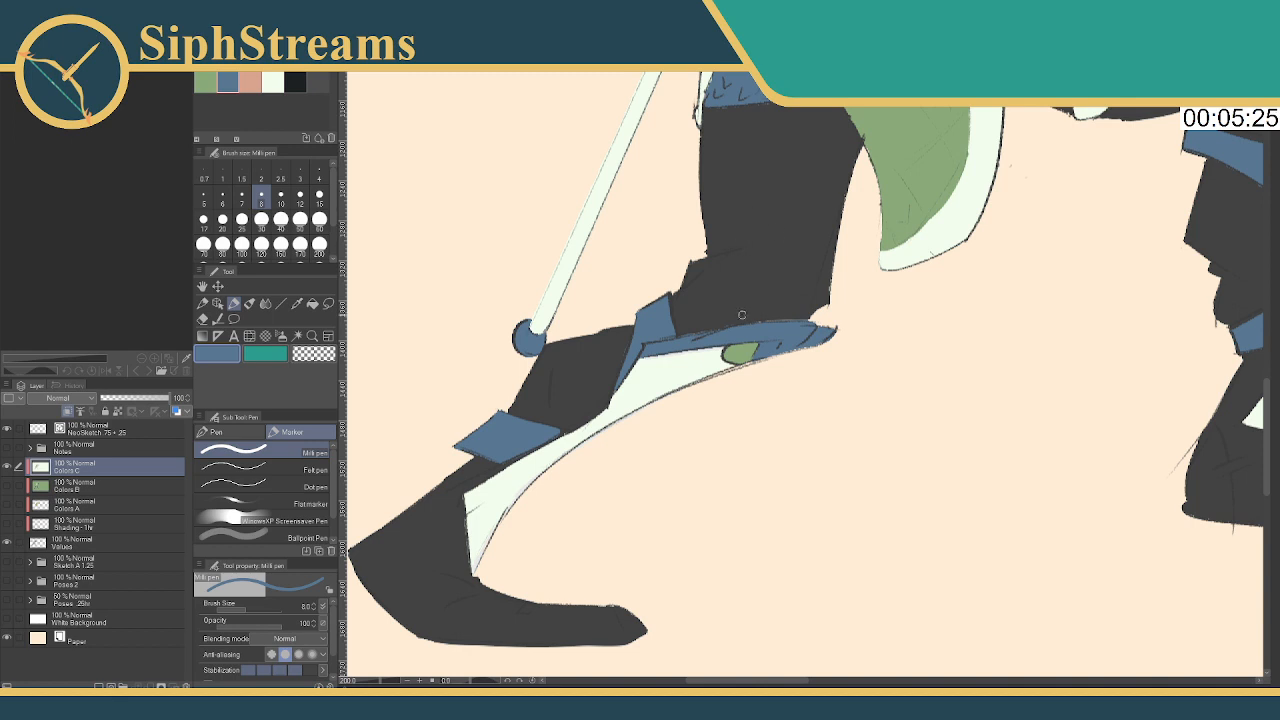
{"action": "left_click_drag", "start_coordinate": [573, 212], "coordinate": [563, 196]}
{"action": "left_click", "coordinate": [272, 81]}
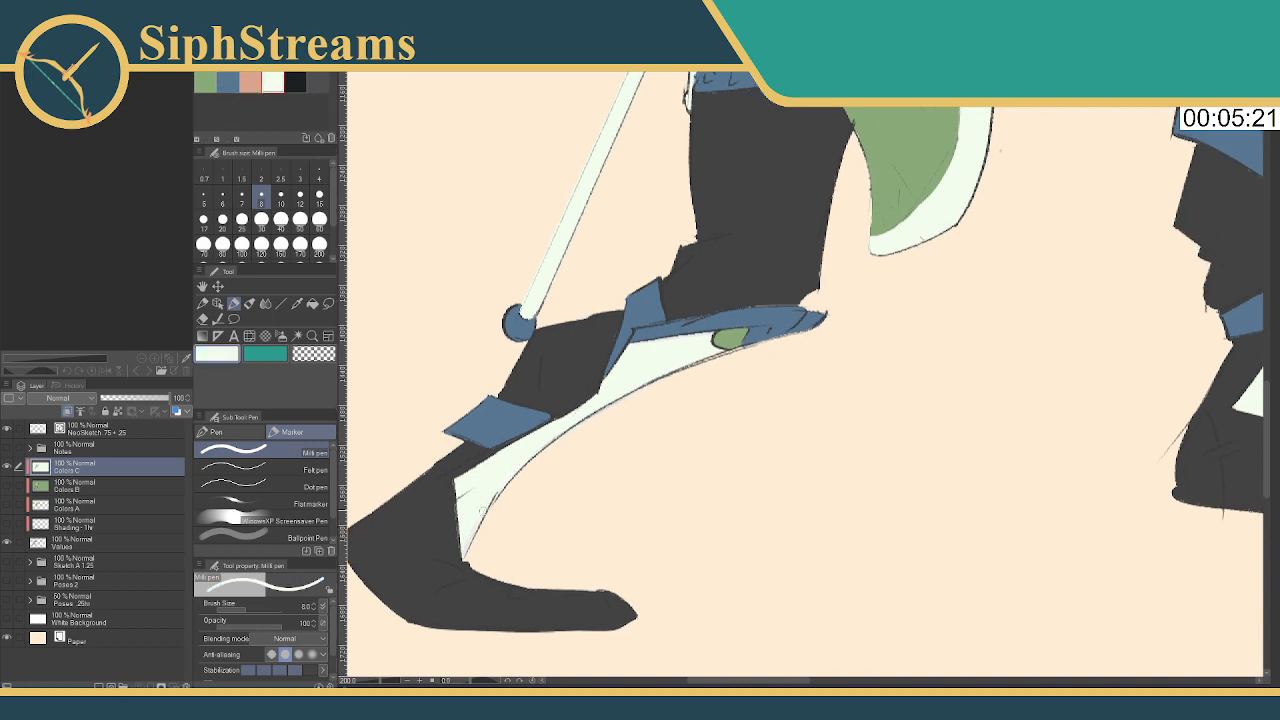
{"action": "left_click_drag", "start_coordinate": [470, 537], "coordinate": [464, 552]}
Dab a small spot on the instep of the rear shoe in off-white and in green
{"action": "left_click_drag", "start_coordinate": [648, 397], "coordinate": [740, 327]}
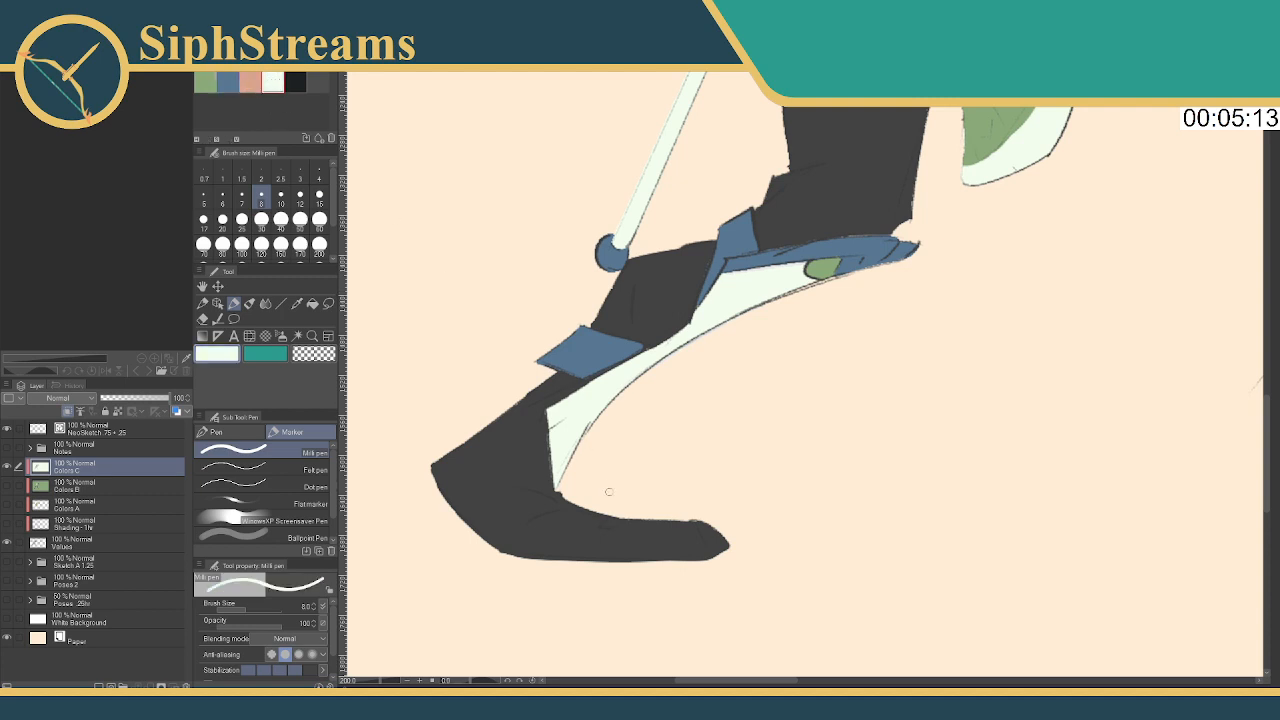
{"action": "left_click", "coordinate": [607, 523]}
{"action": "left_click", "coordinate": [205, 81]}
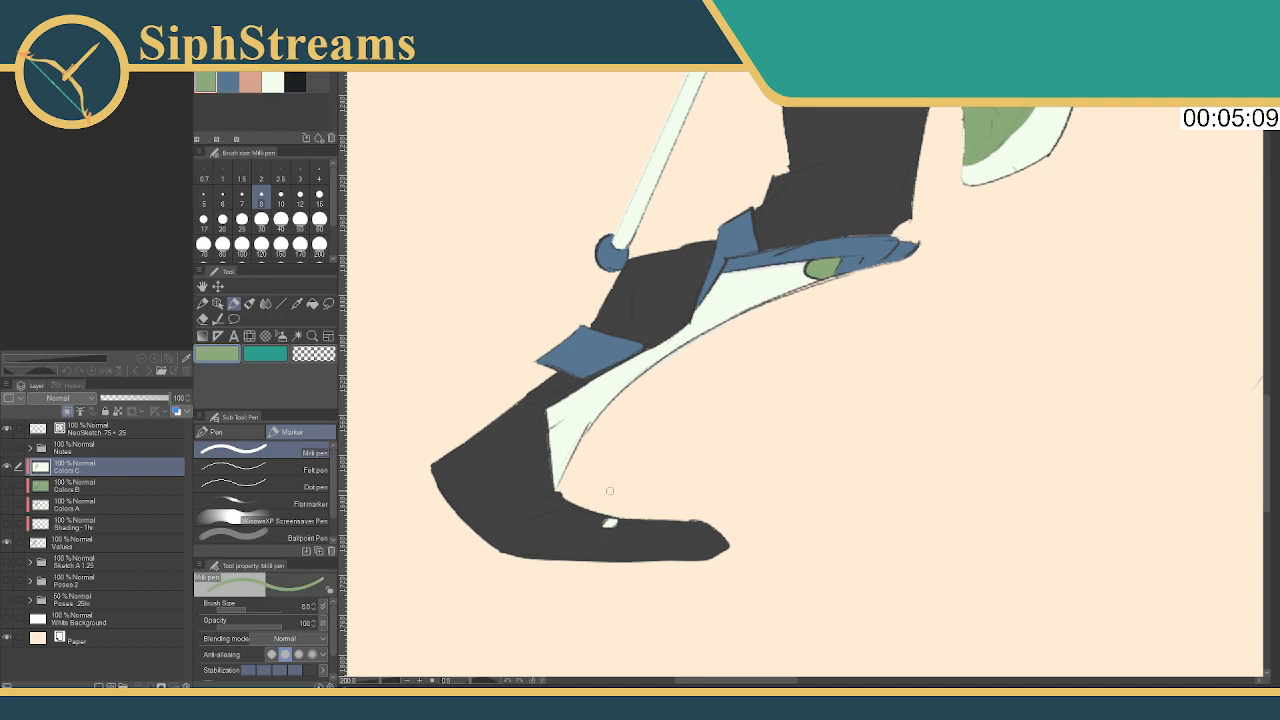
{"action": "left_click", "coordinate": [609, 522]}
Touch up the lower spear shaft in off-white with the pen at size 12, and its round butt in blue
{"action": "left_click_drag", "start_coordinate": [620, 350], "coordinate": [432, 641]}
{"action": "left_click_drag", "start_coordinate": [580, 307], "coordinate": [514, 556]}
{"action": "left_click_drag", "start_coordinate": [640, 250], "coordinate": [475, 448]}
{"action": "left_click", "coordinate": [272, 81]}
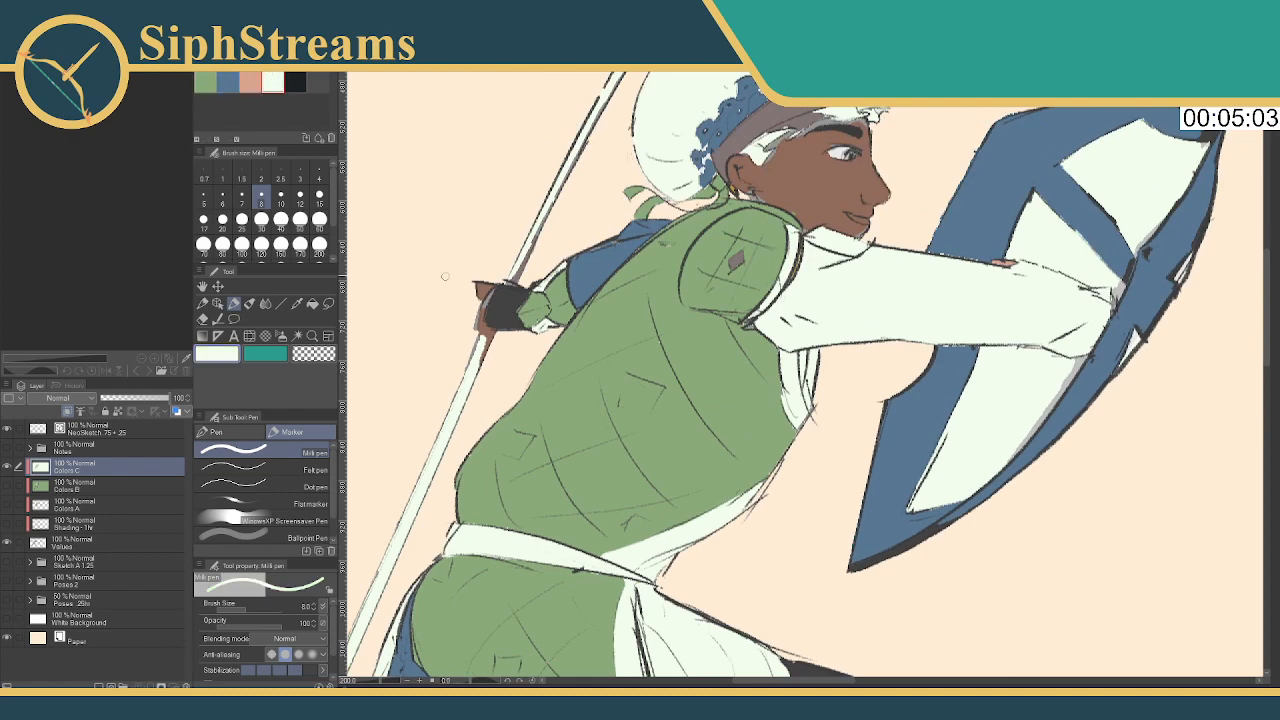
{"action": "mouse_move", "coordinate": [478, 336]}
{"action": "left_mouse_down"}
{"action": "mouse_move", "coordinate": [476, 364]}
{"action": "mouse_move", "coordinate": [570, 172]}
{"action": "left_mouse_up"}
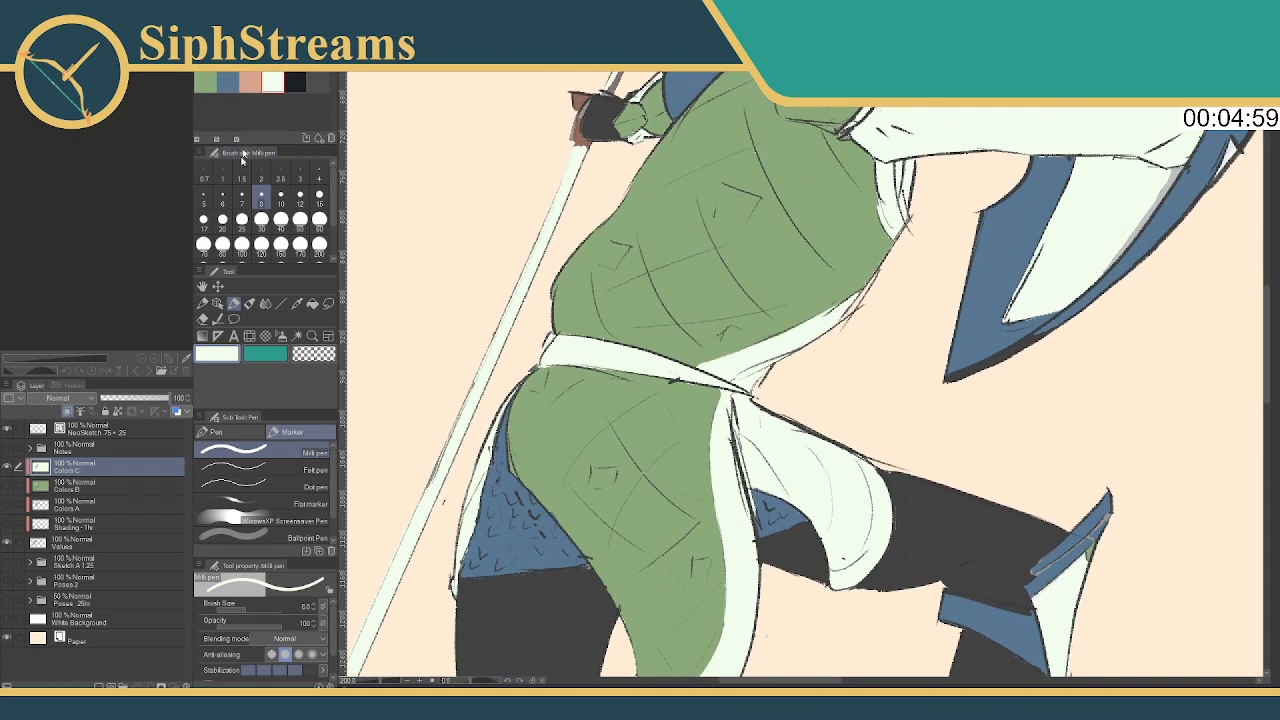
{"action": "left_click", "coordinate": [299, 197]}
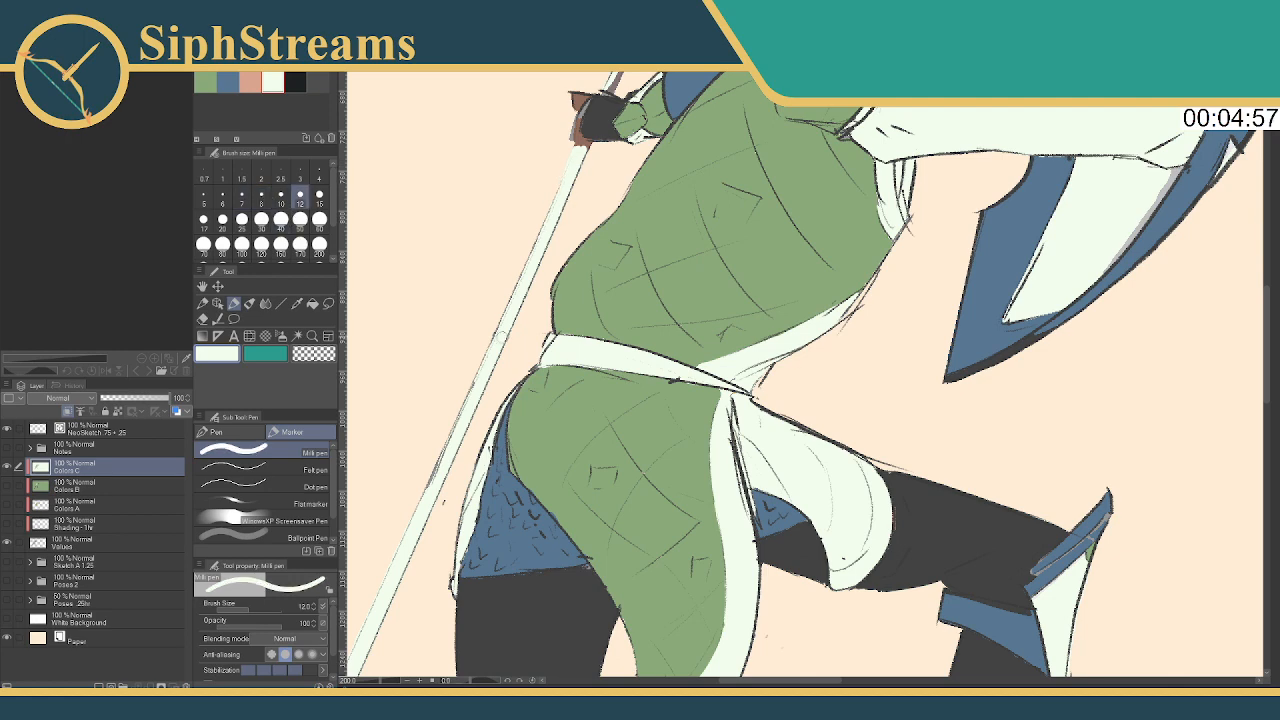
{"action": "left_click_drag", "start_coordinate": [444, 454], "coordinate": [435, 501]}
{"action": "left_click_drag", "start_coordinate": [394, 583], "coordinate": [520, 300]}
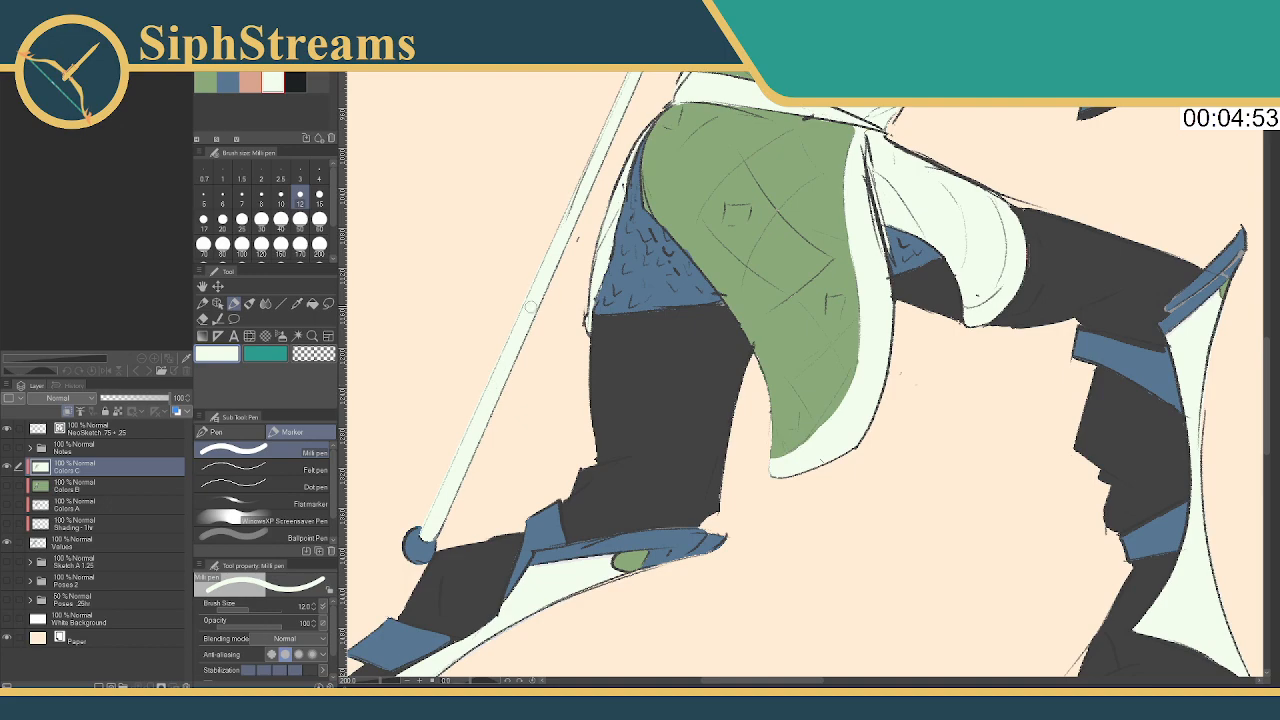
{"action": "scroll", "coordinate": [437, 521], "scroll_direction": "up", "scroll_amount": 5}
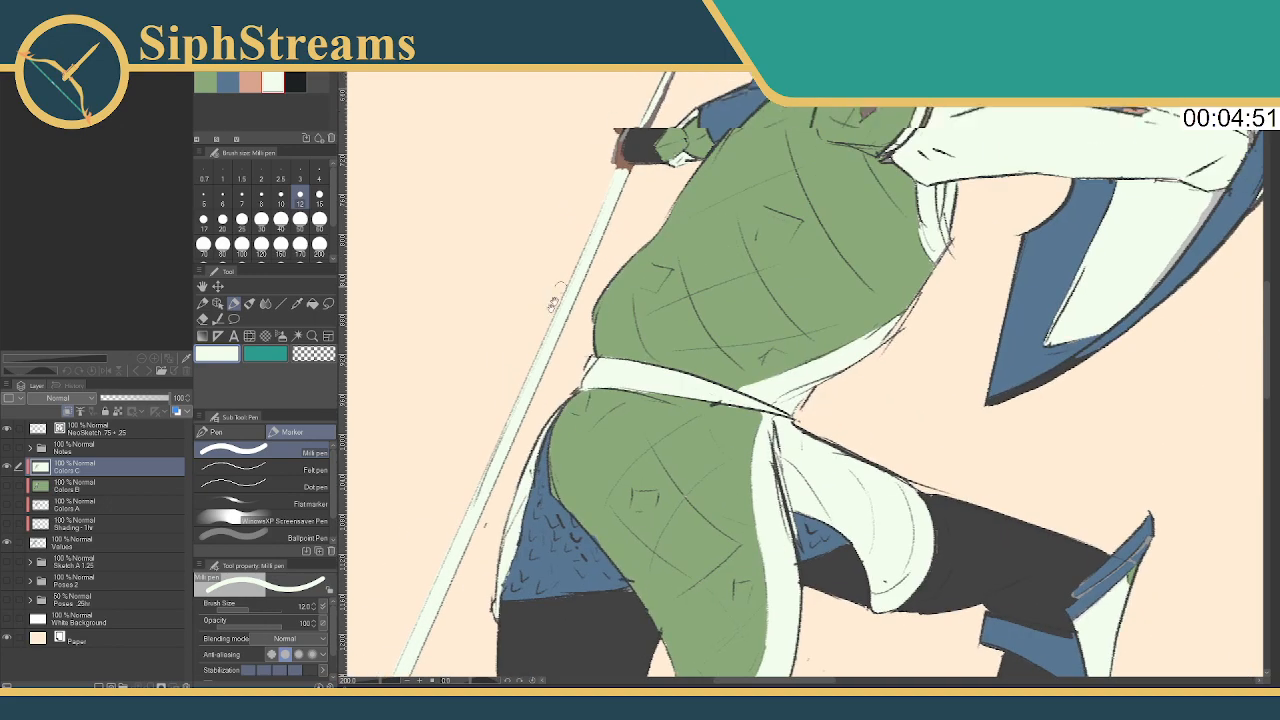
{"action": "scroll", "coordinate": [502, 387], "scroll_direction": "down", "scroll_amount": 5}
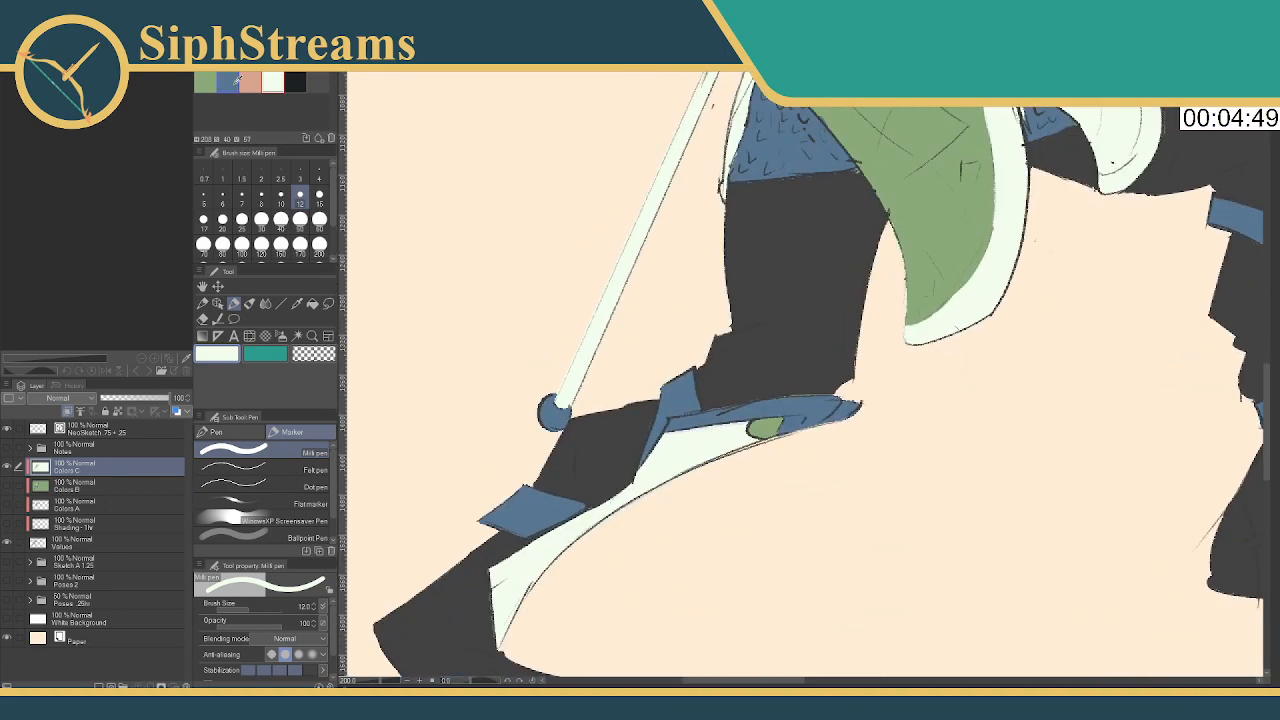
{"action": "left_click", "coordinate": [548, 412], "text": "alt"}
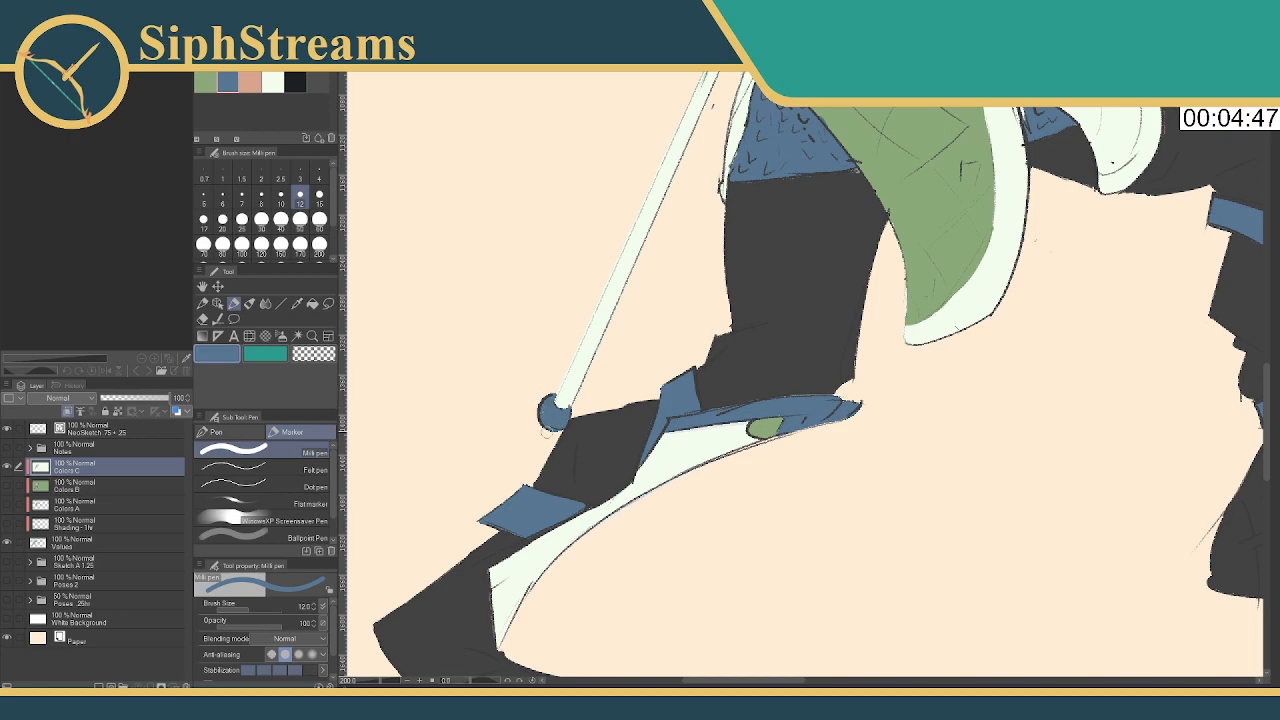
Paint the upper spear shaft off-white, from the spearhead down to the gripping hand
{"action": "scroll", "coordinate": [553, 414], "scroll_direction": "up", "scroll_amount": 5}
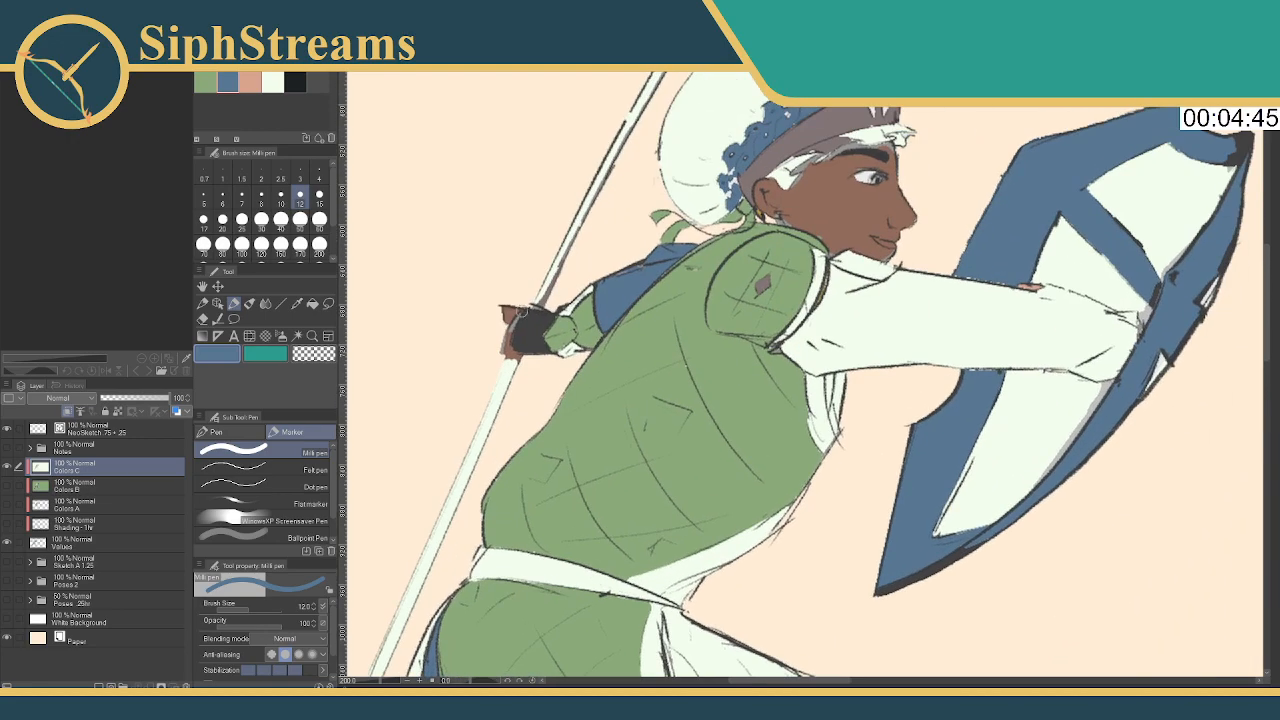
{"action": "scroll", "coordinate": [805, 377], "scroll_direction": "up", "scroll_amount": 3}
{"action": "left_click", "coordinate": [272, 82]}
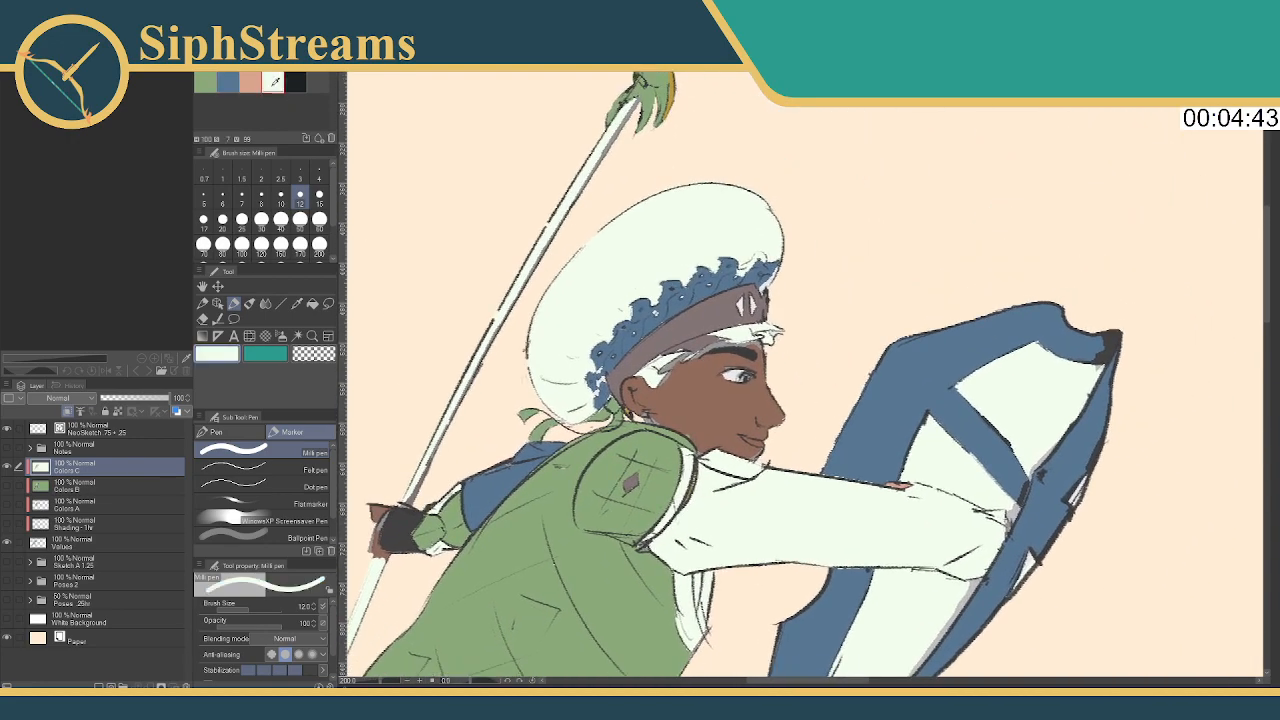
{"action": "mouse_move", "coordinate": [634, 108]}
{"action": "left_mouse_down"}
{"action": "mouse_move", "coordinate": [495, 318]}
{"action": "mouse_move", "coordinate": [408, 502]}
{"action": "left_mouse_up"}
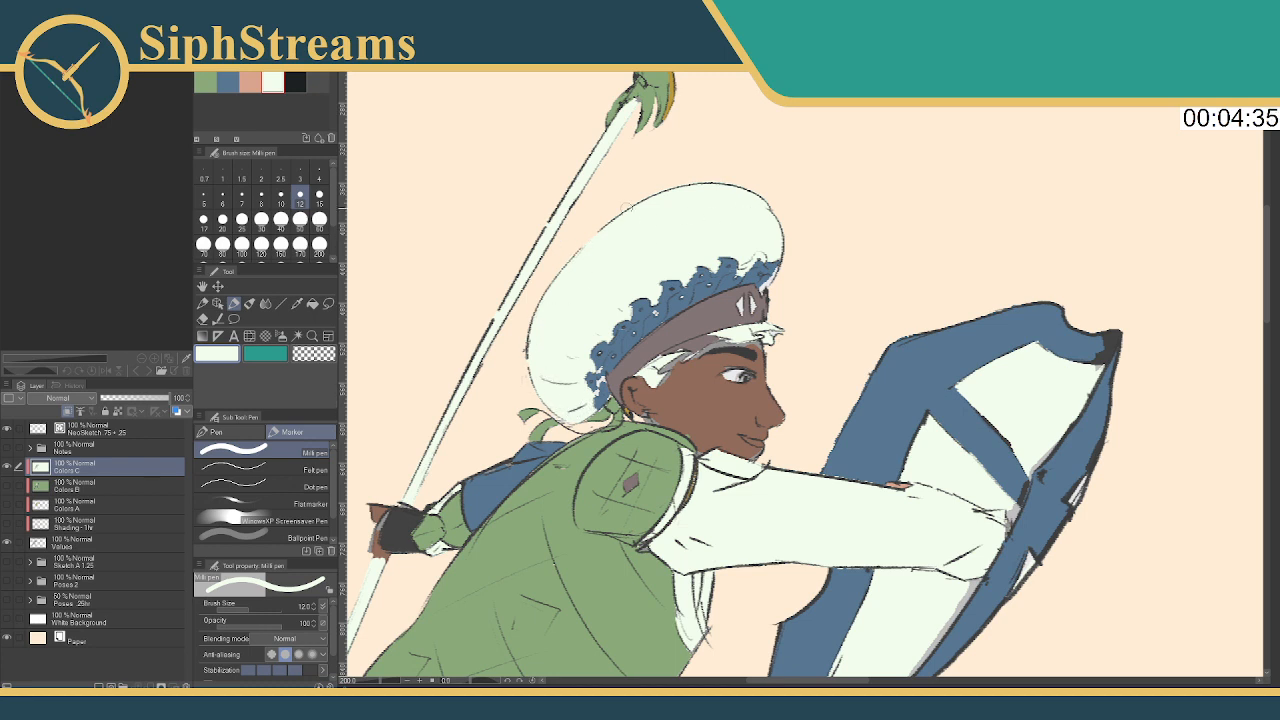
{"action": "left_click", "coordinate": [311, 77]}
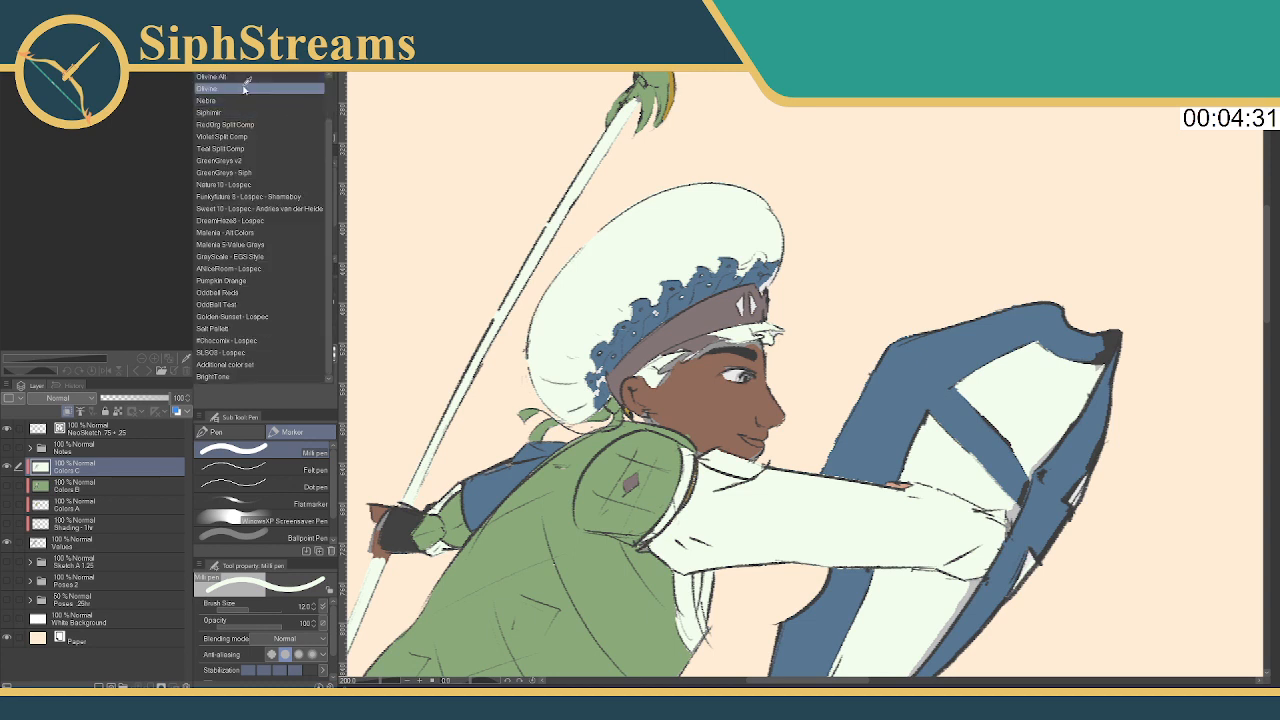
{"action": "left_click", "coordinate": [246, 88]}
{"action": "left_click", "coordinate": [296, 81]}
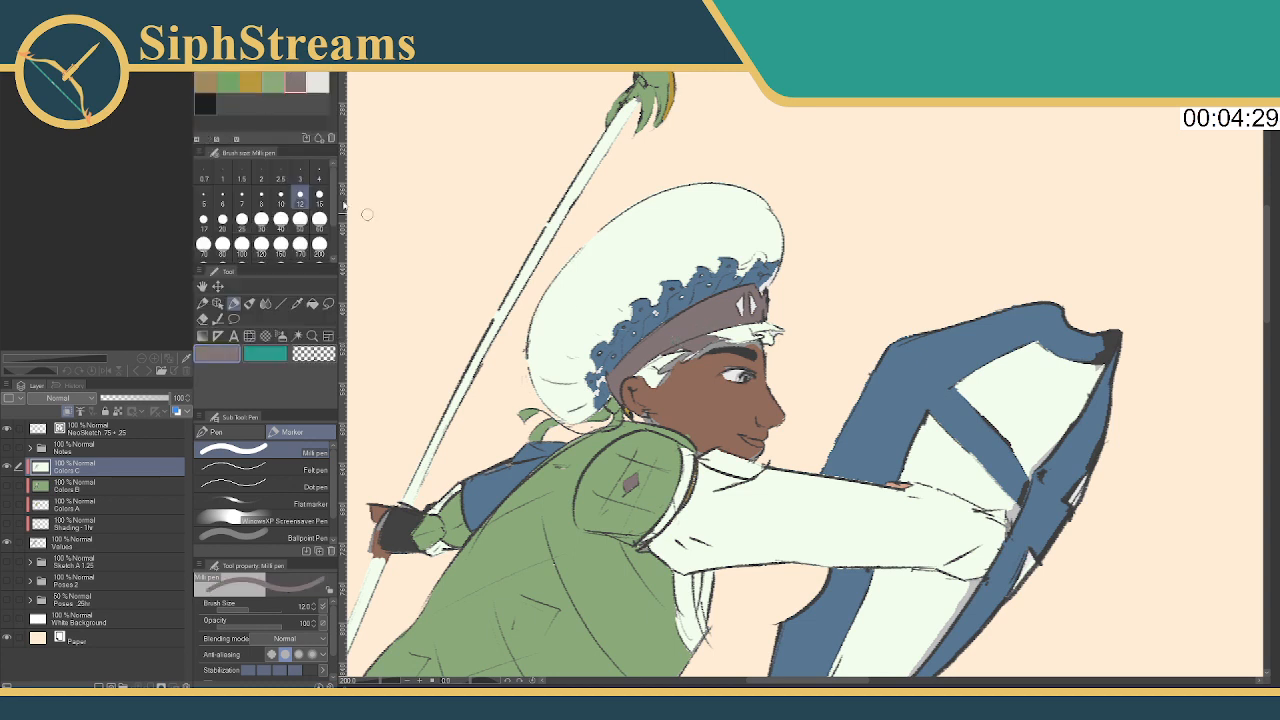
{"action": "left_click", "coordinate": [291, 73]}
{"action": "left_click", "coordinate": [282, 88]}
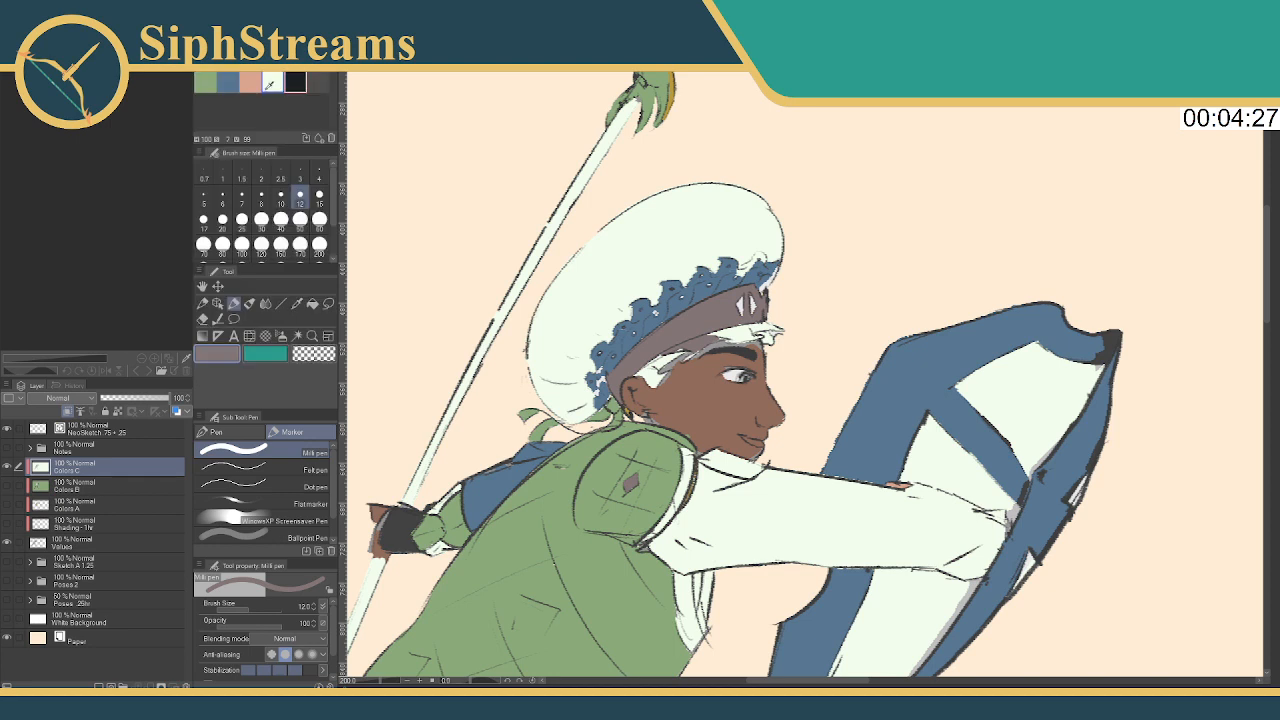
{"action": "left_click", "coordinate": [273, 81]}
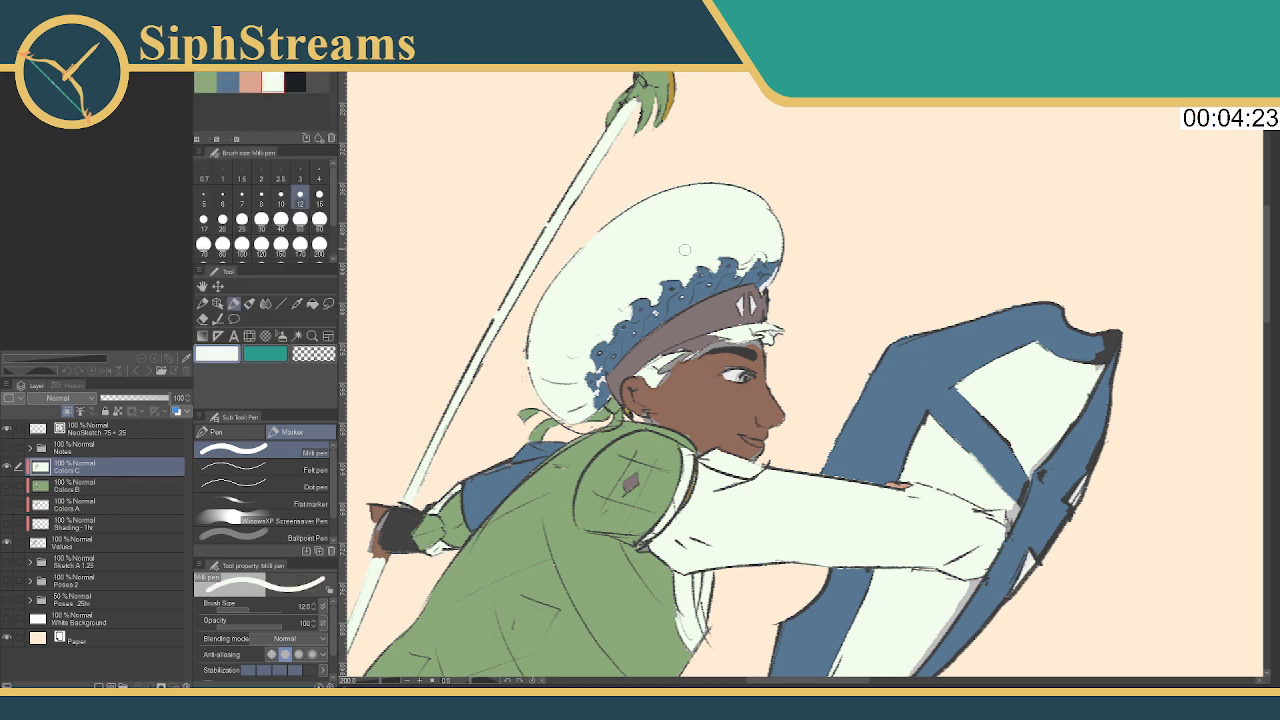
Touch up the hat's ruffle in blue along its front and rear, and clean its upper edge in off-white
{"action": "left_click", "coordinate": [228, 81]}
{"action": "mouse_move", "coordinate": [760, 258]}
{"action": "left_mouse_down"}
{"action": "mouse_move", "coordinate": [734, 278]}
{"action": "mouse_move", "coordinate": [766, 284]}
{"action": "left_mouse_up"}
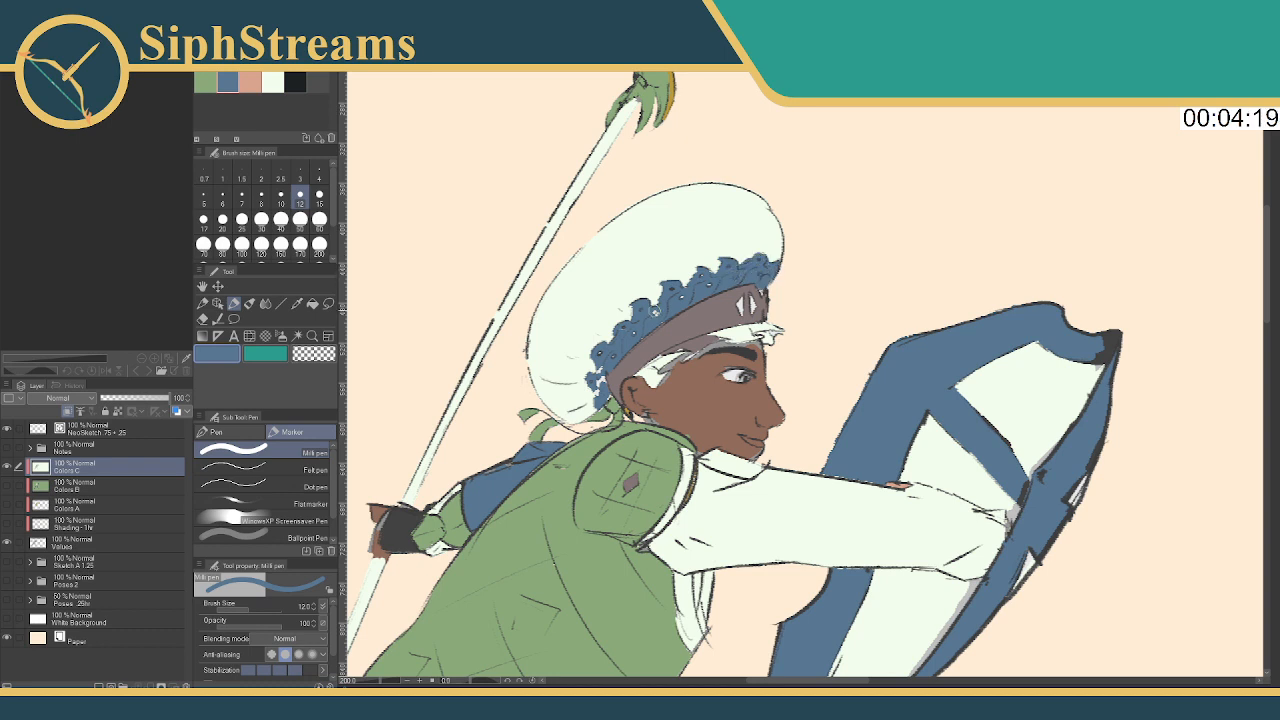
{"action": "left_click_drag", "start_coordinate": [646, 312], "coordinate": [600, 392]}
{"action": "left_click", "coordinate": [272, 82]}
{"action": "mouse_move", "coordinate": [744, 248]}
{"action": "left_mouse_down"}
{"action": "mouse_move", "coordinate": [742, 262]}
{"action": "mouse_move", "coordinate": [773, 257]}
{"action": "left_mouse_up"}
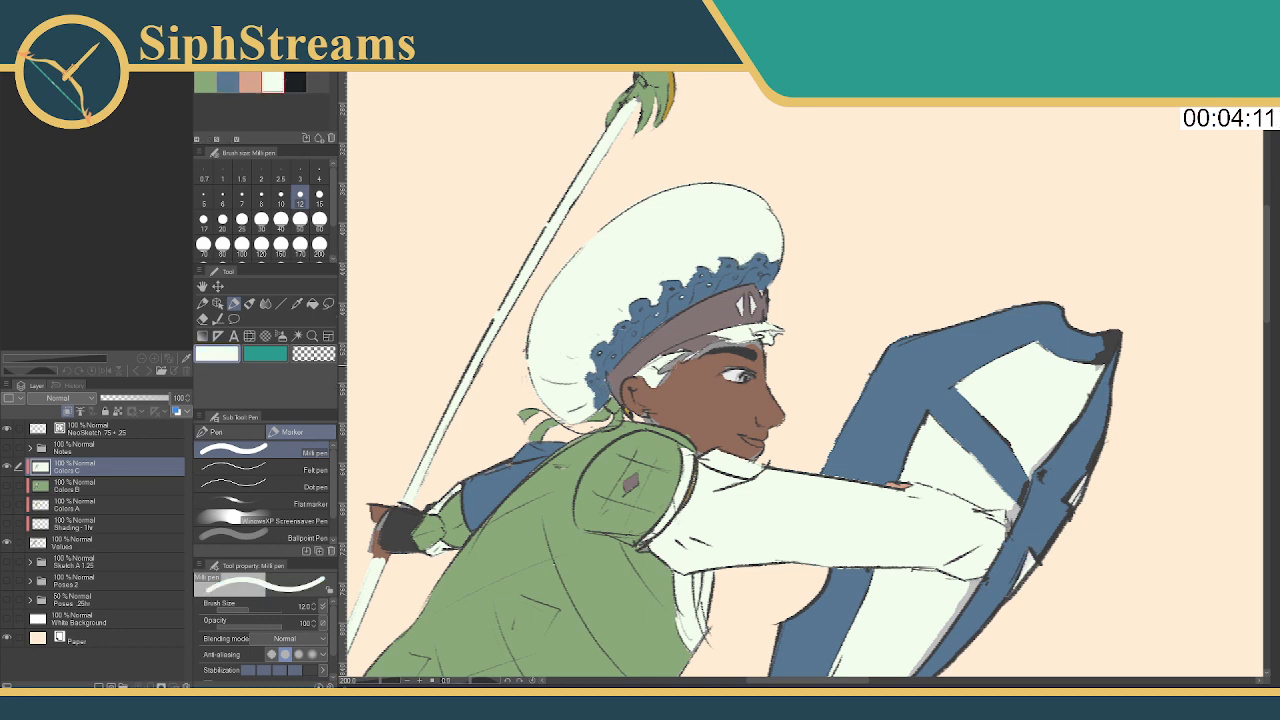
Paint the hair strip beneath the headband off-white, from above the ear to the forehead
{"action": "mouse_move", "coordinate": [656, 374]}
{"action": "left_mouse_down"}
{"action": "mouse_move", "coordinate": [702, 338]}
{"action": "mouse_move", "coordinate": [766, 318]}
{"action": "mouse_move", "coordinate": [772, 330]}
{"action": "left_mouse_up"}
{"action": "left_click_drag", "start_coordinate": [696, 350], "coordinate": [730, 336]}
{"action": "left_click_drag", "start_coordinate": [680, 358], "coordinate": [708, 346]}
Touch up the headband in grey-brown and fill the diamond ornament on its front with near-black
{"action": "left_click", "coordinate": [255, 62]}
{"action": "left_click", "coordinate": [240, 150]}
{"action": "left_click", "coordinate": [295, 82]}
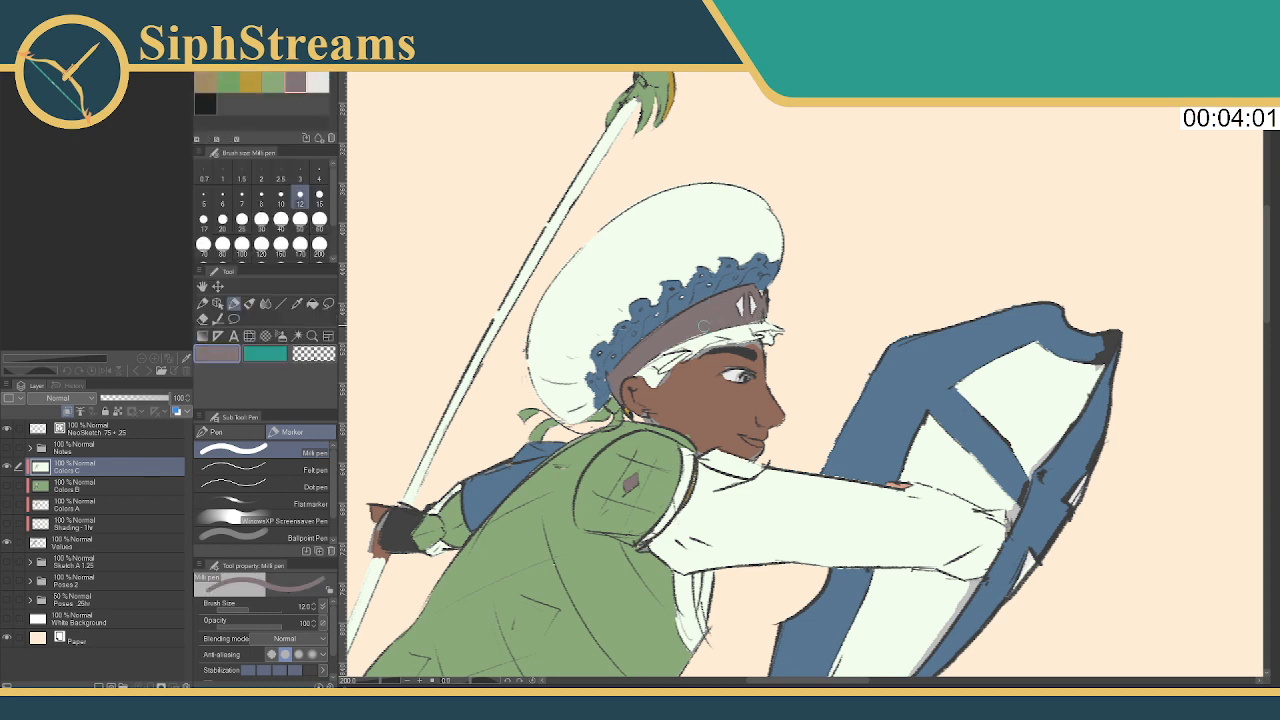
{"action": "left_click", "coordinate": [645, 310], "text": "alt"}
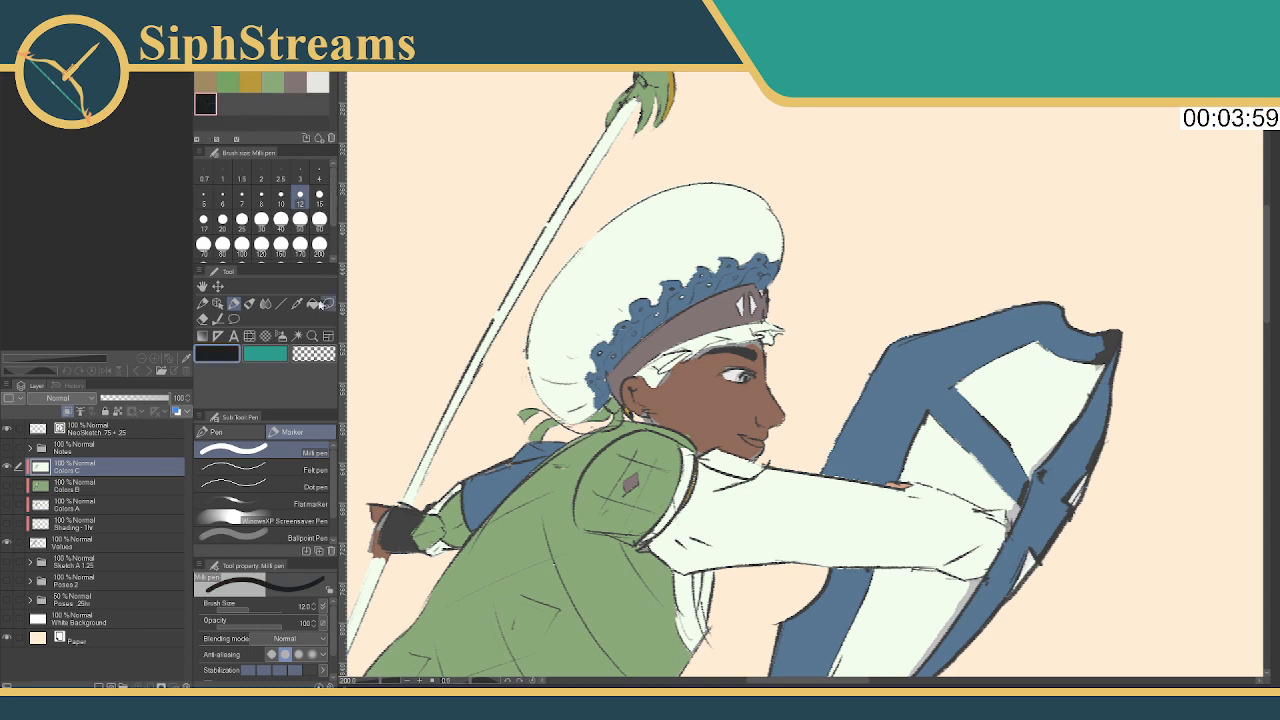
{"action": "key", "text": "g"}
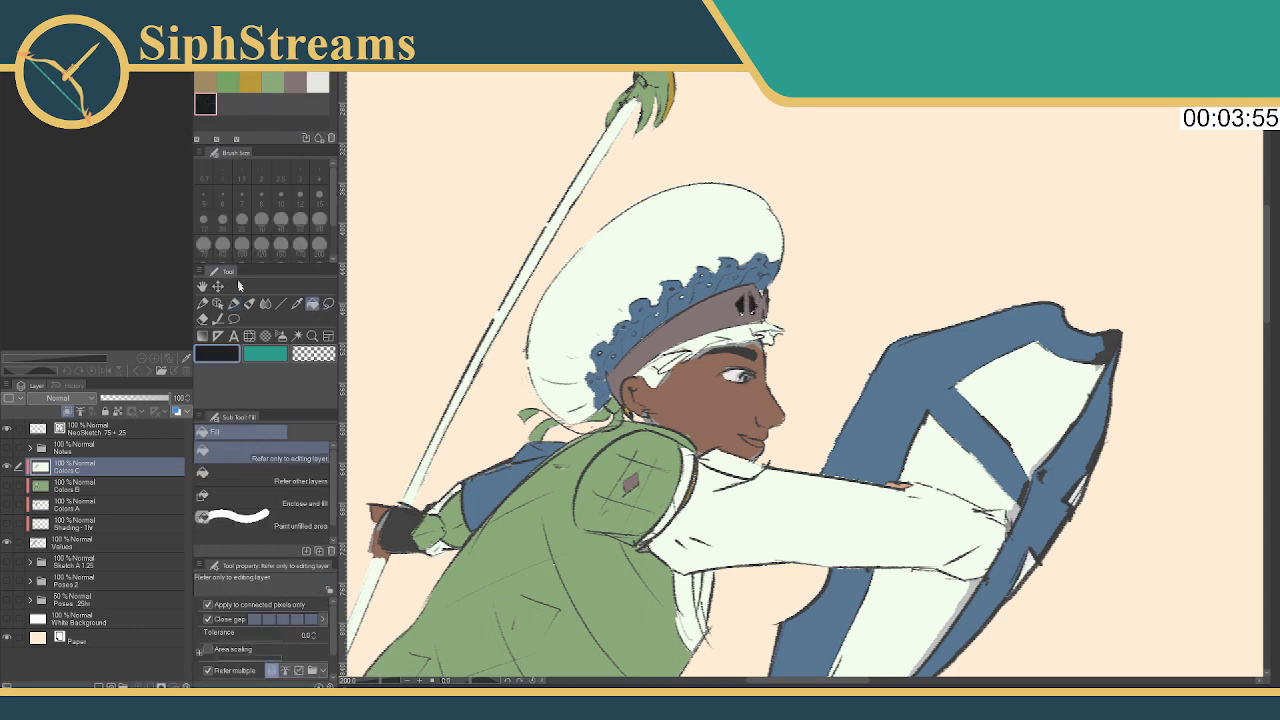
Touch up the face with the pen in near-black at size 2 and in the sampled skin brown at size 6
{"action": "left_click", "coordinate": [234, 303]}
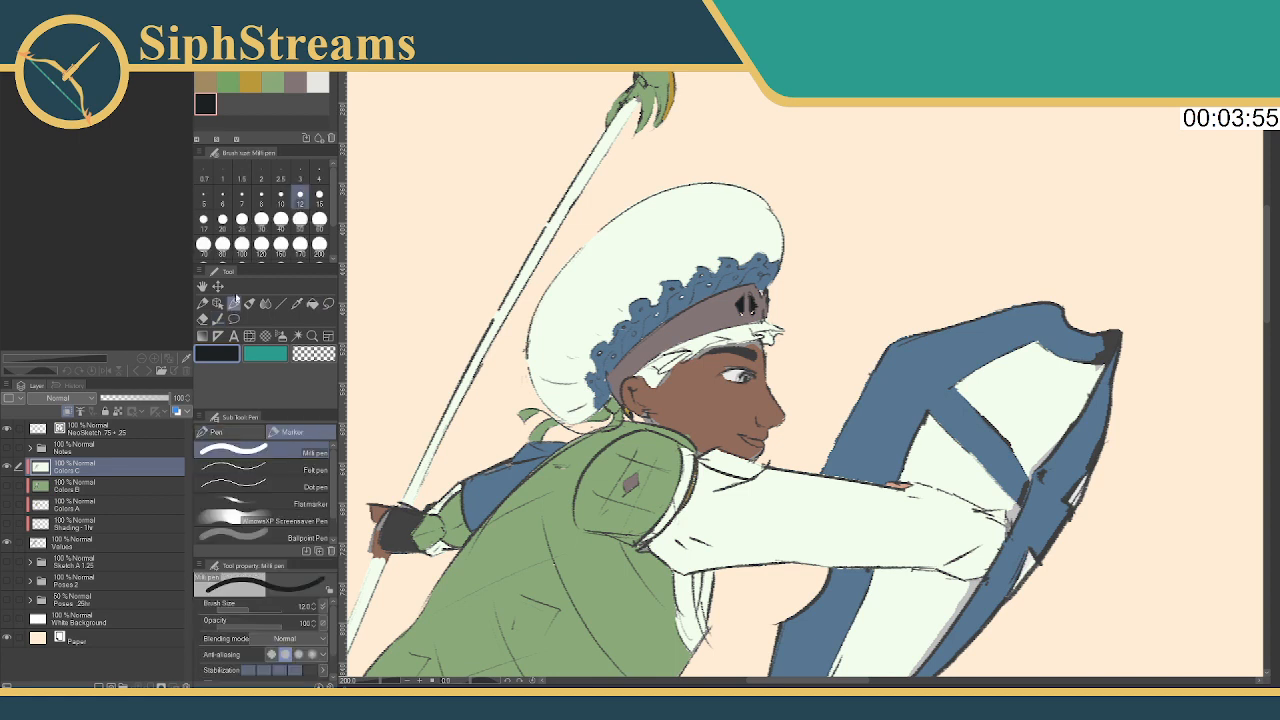
{"action": "left_click", "coordinate": [243, 176]}
{"action": "left_click", "coordinate": [261, 176]}
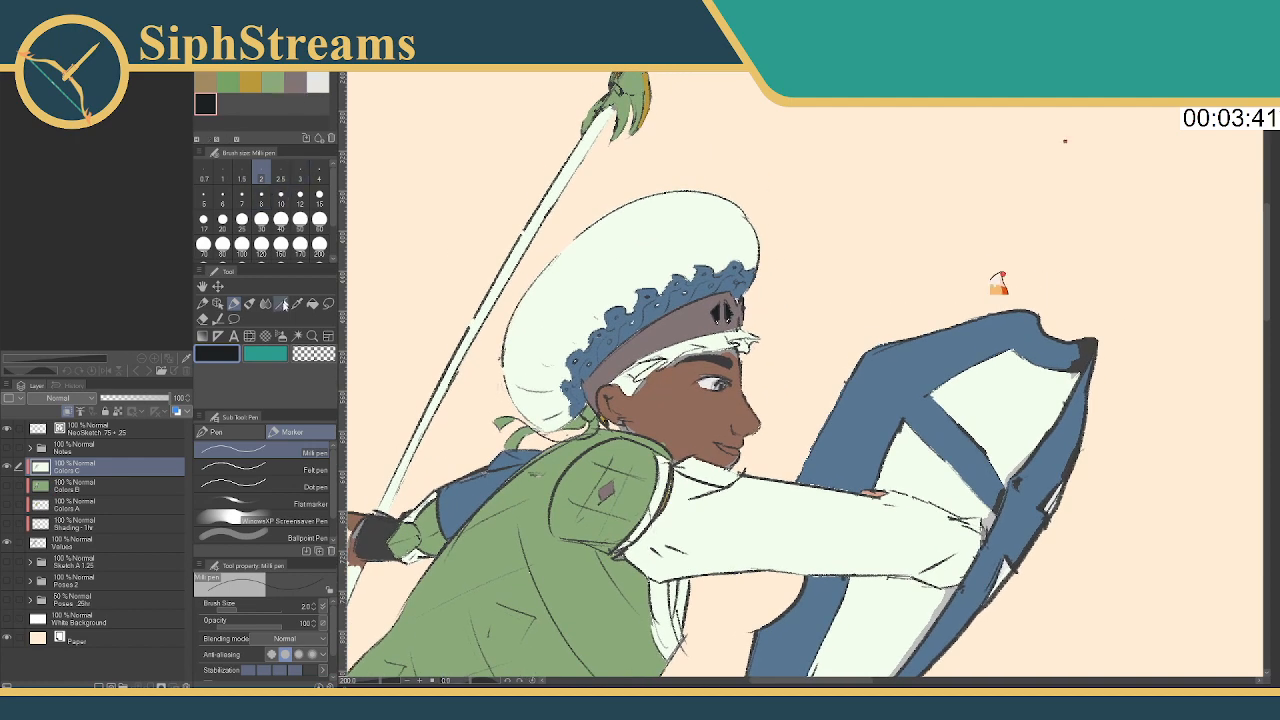
{"action": "key", "text": "i"}
{"action": "left_click", "coordinate": [234, 303]}
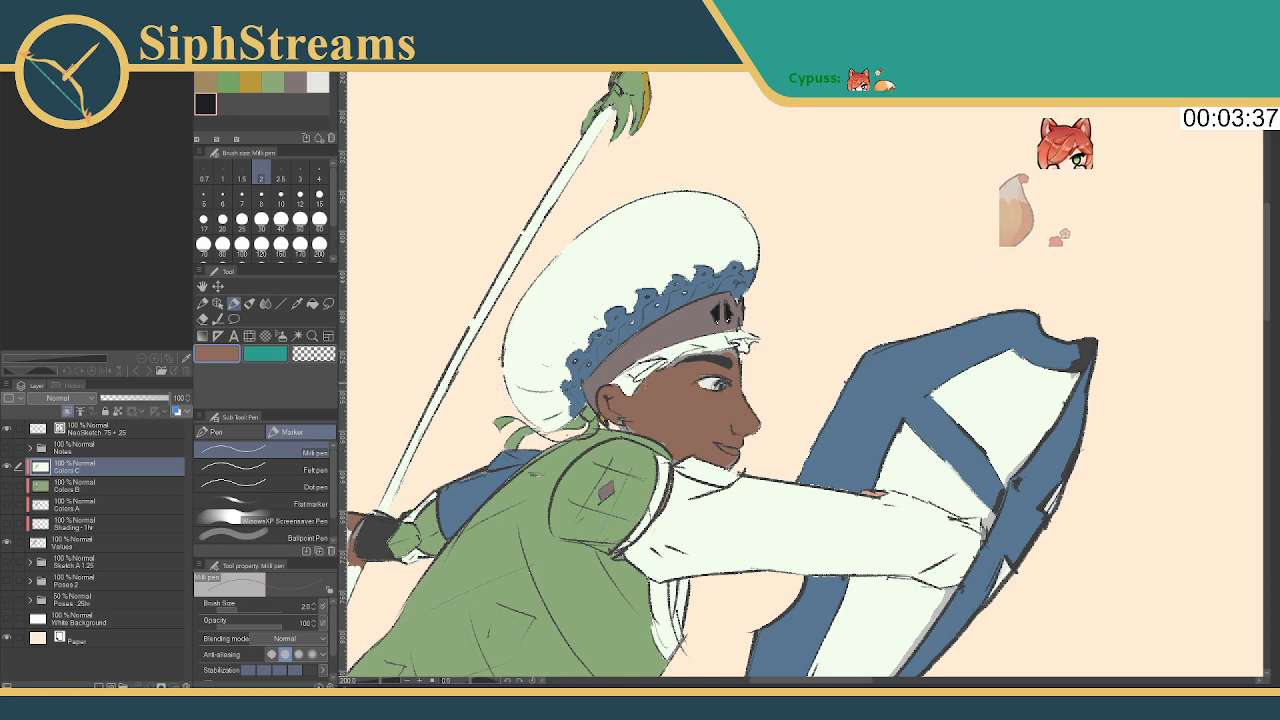
{"action": "left_click", "coordinate": [222, 200]}
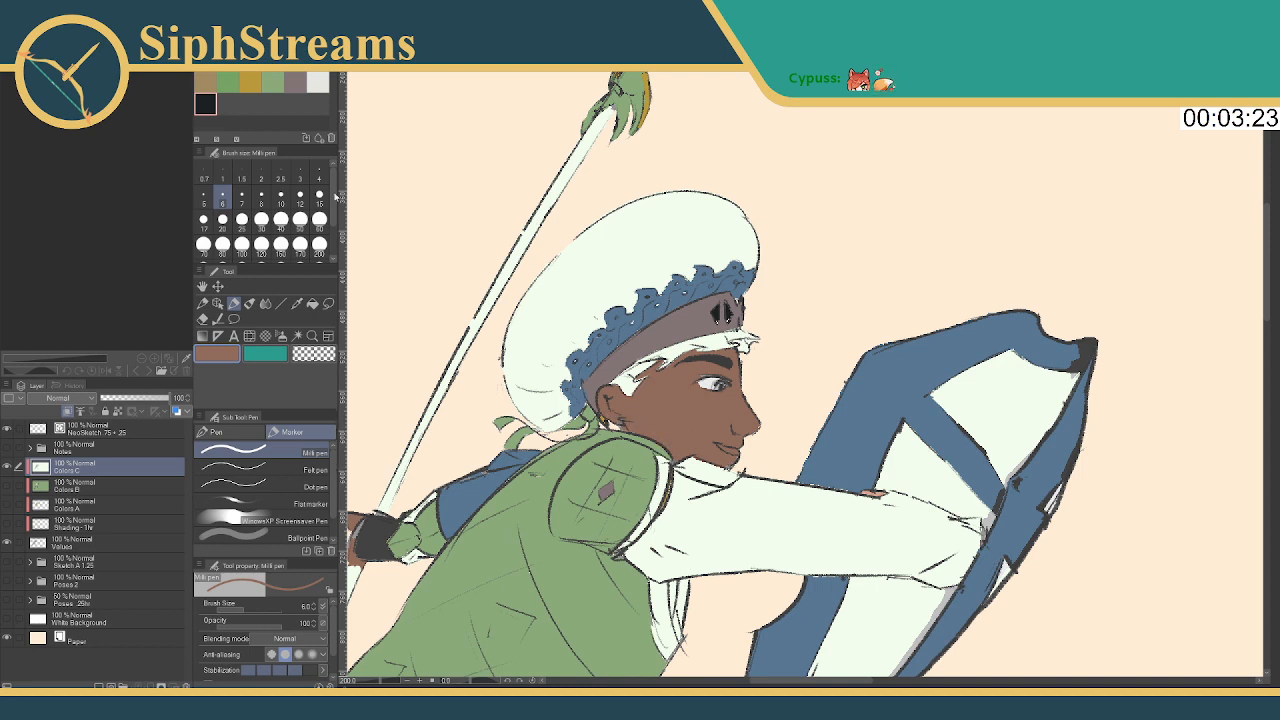
Colour the eye's iris green and touch up the white of the eye in off-white
{"action": "left_click", "coordinate": [272, 82]}
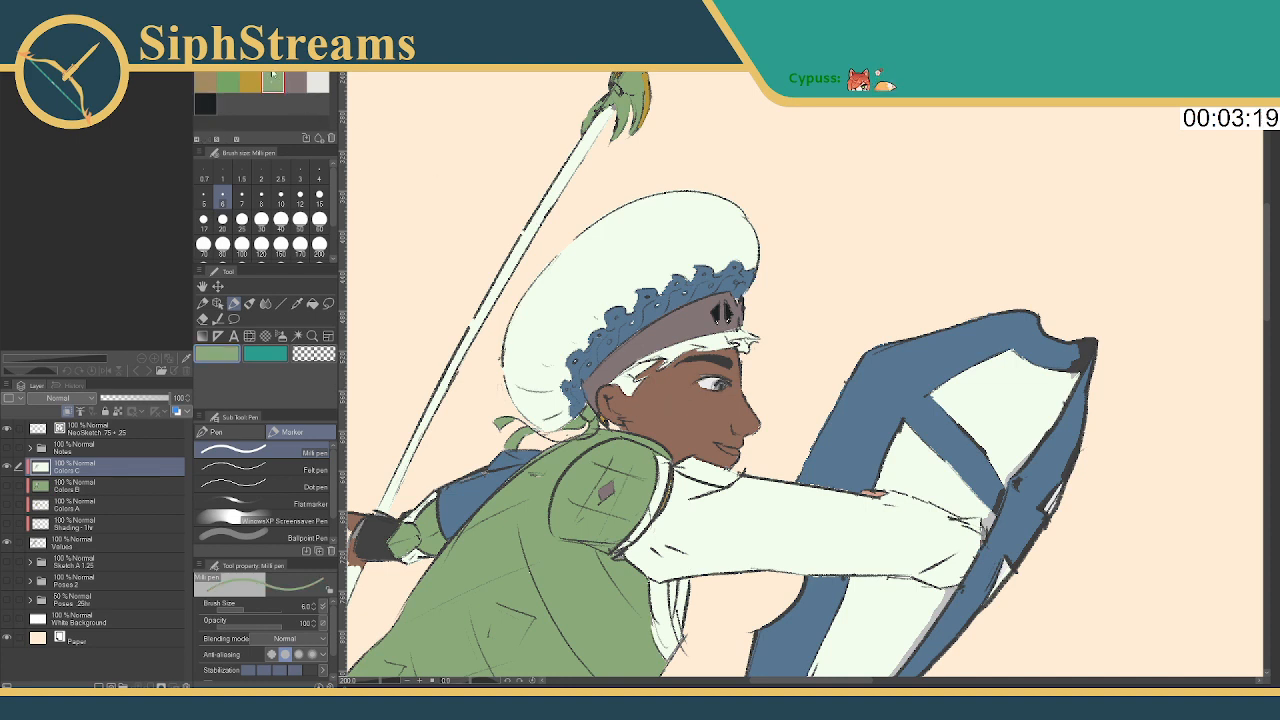
{"action": "left_click", "coordinate": [262, 88]}
{"action": "left_click", "coordinate": [262, 88]}
{"action": "left_click", "coordinate": [272, 82]}
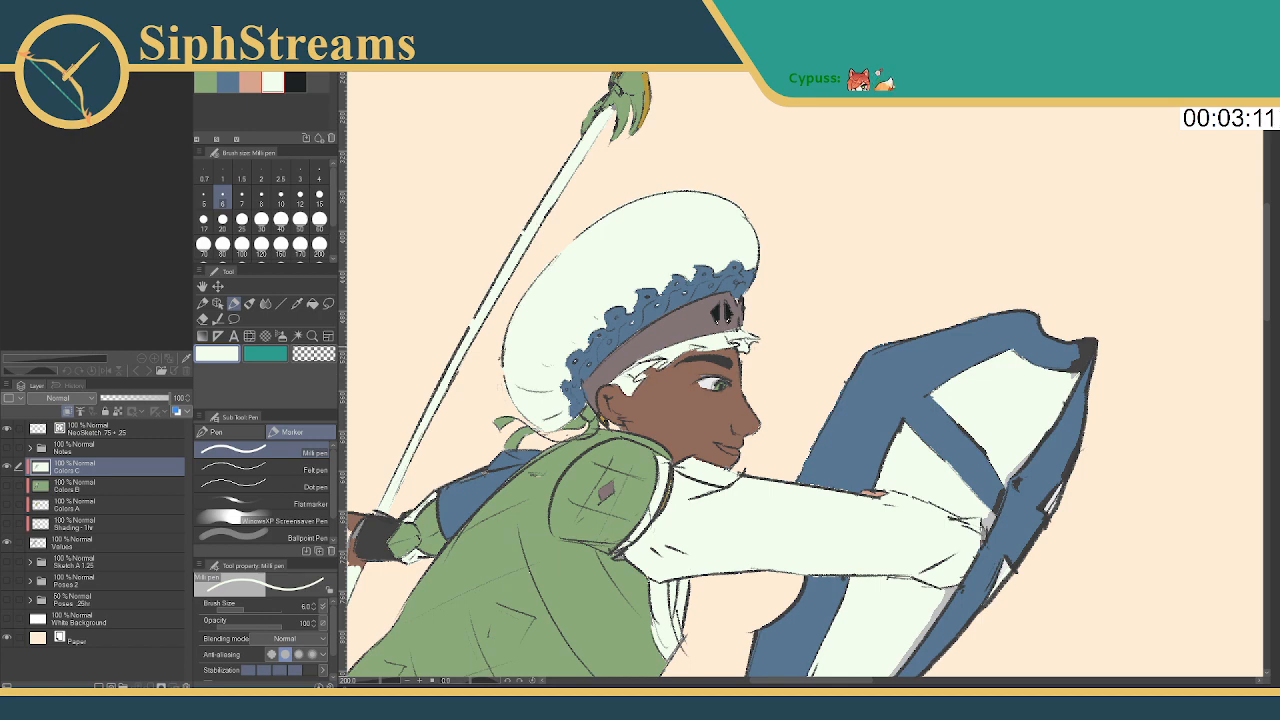
{"action": "left_click_drag", "start_coordinate": [718, 374], "coordinate": [680, 292]}
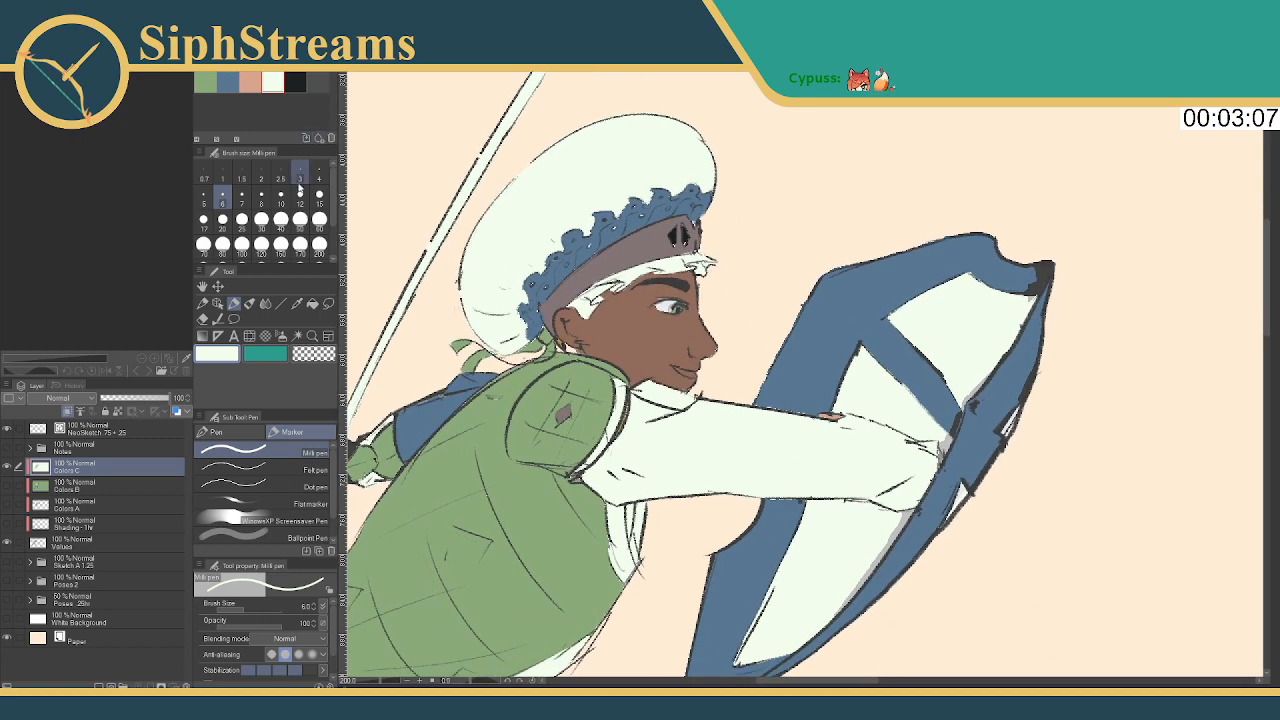
Retouch the skin around the eye with brown sampled from the cheek
{"action": "left_click", "coordinate": [298, 306]}
{"action": "left_click", "coordinate": [650, 343]}
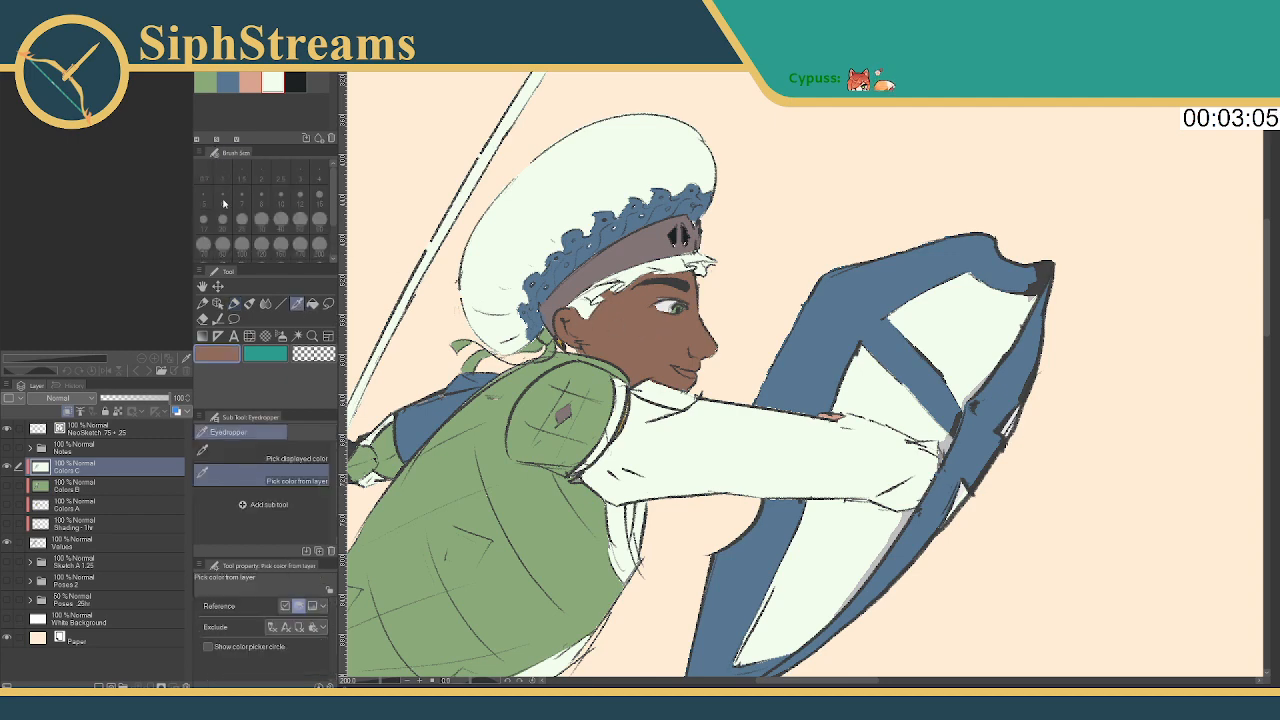
{"action": "left_click", "coordinate": [234, 304]}
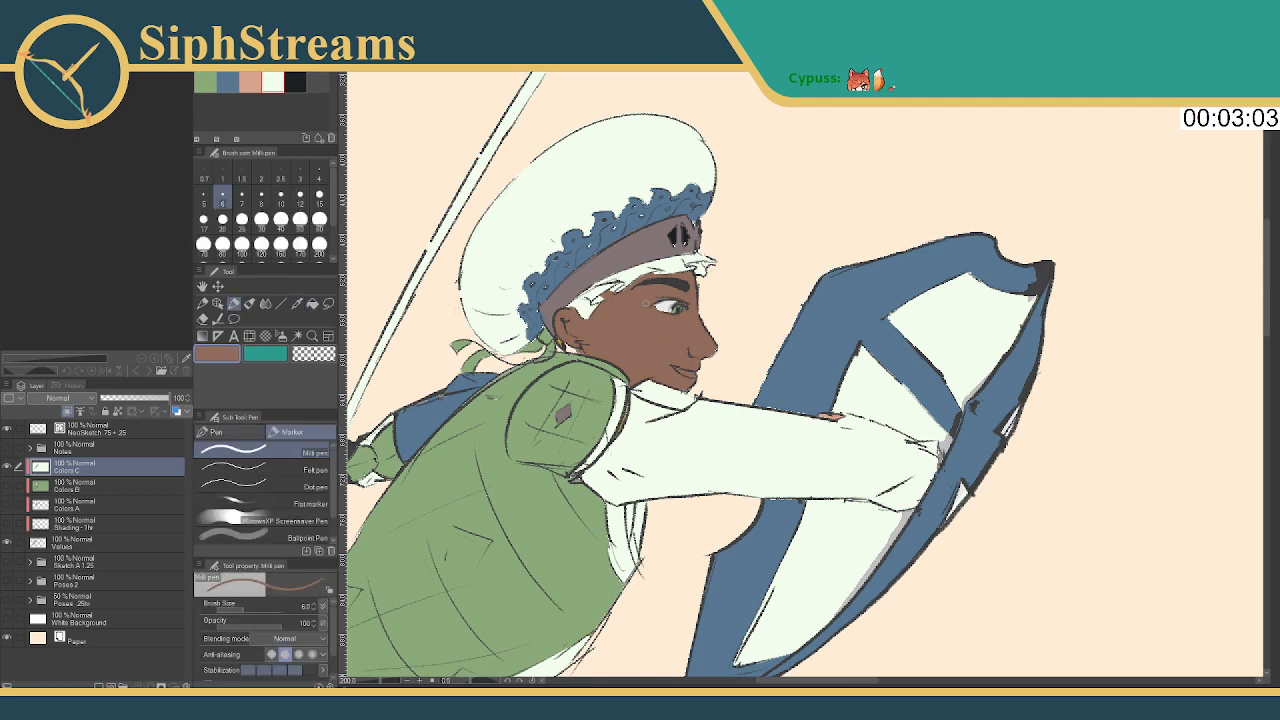
Touch up the rear arm in off-white and blue, and the adjoining jacket area in green
{"action": "scroll", "coordinate": [665, 296], "scroll_direction": "up", "scroll_amount": 3}
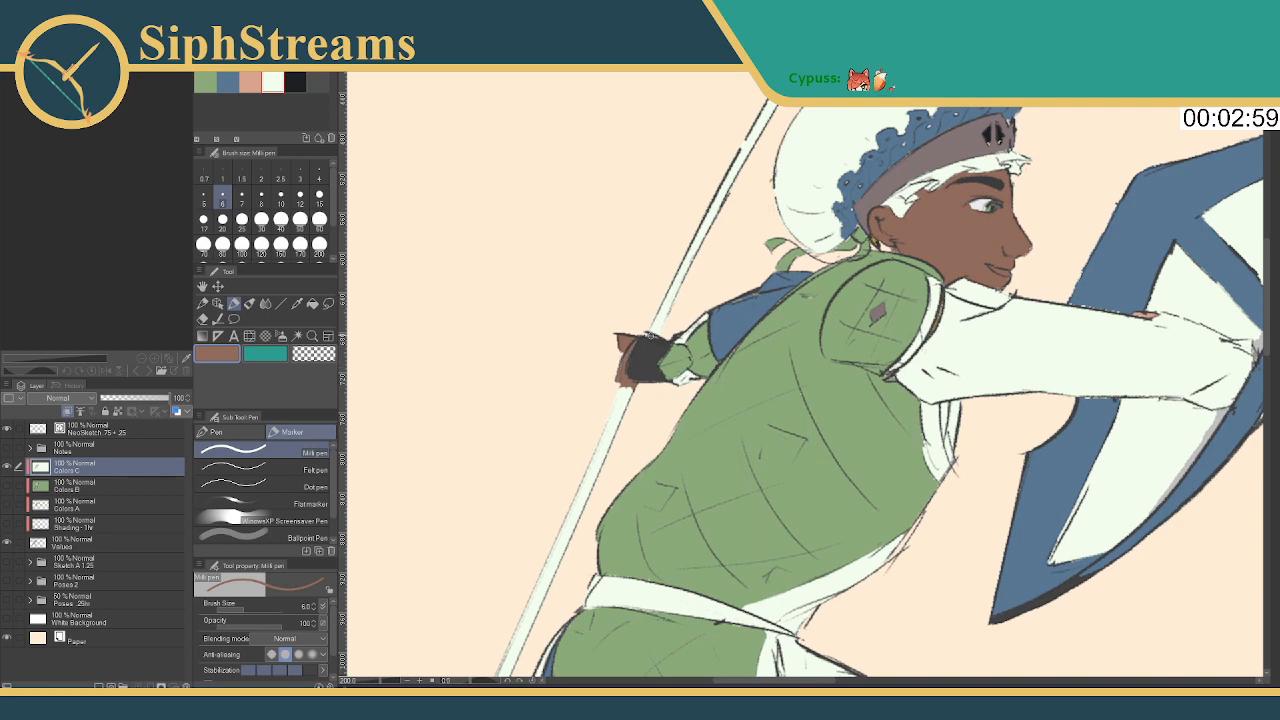
{"action": "left_click", "coordinate": [272, 82]}
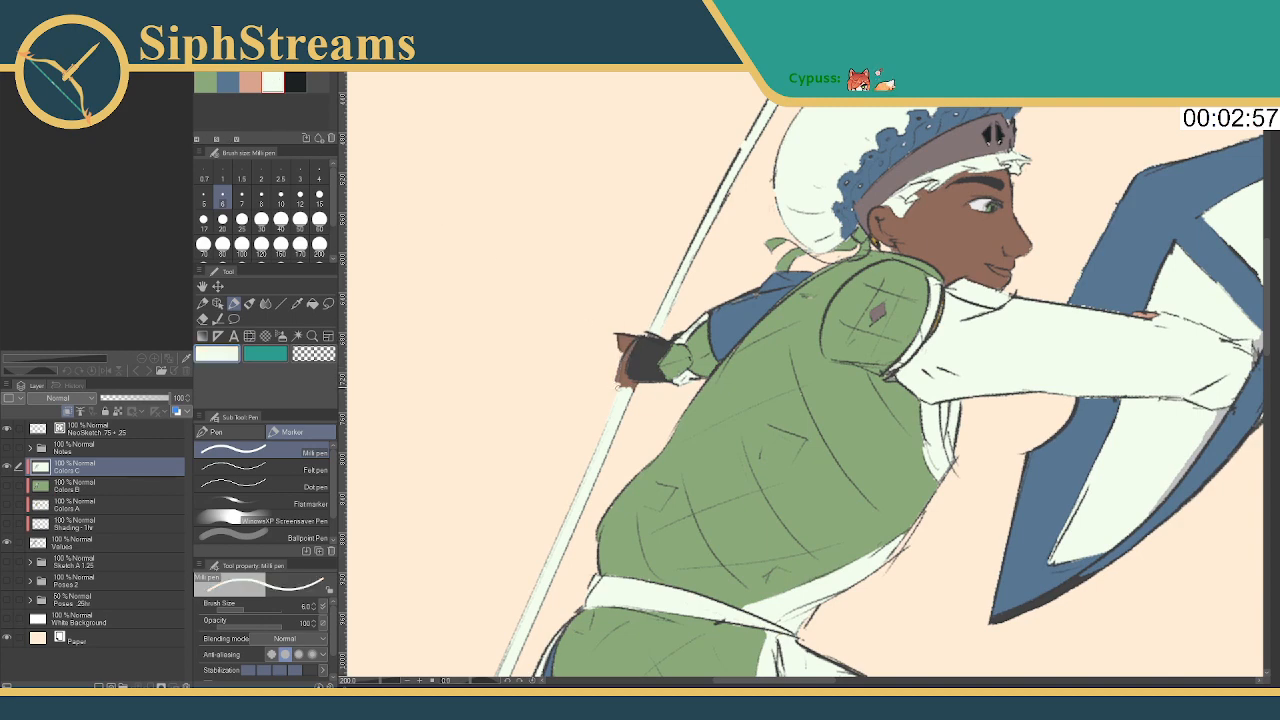
{"action": "left_click_drag", "start_coordinate": [637, 393], "coordinate": [555, 431]}
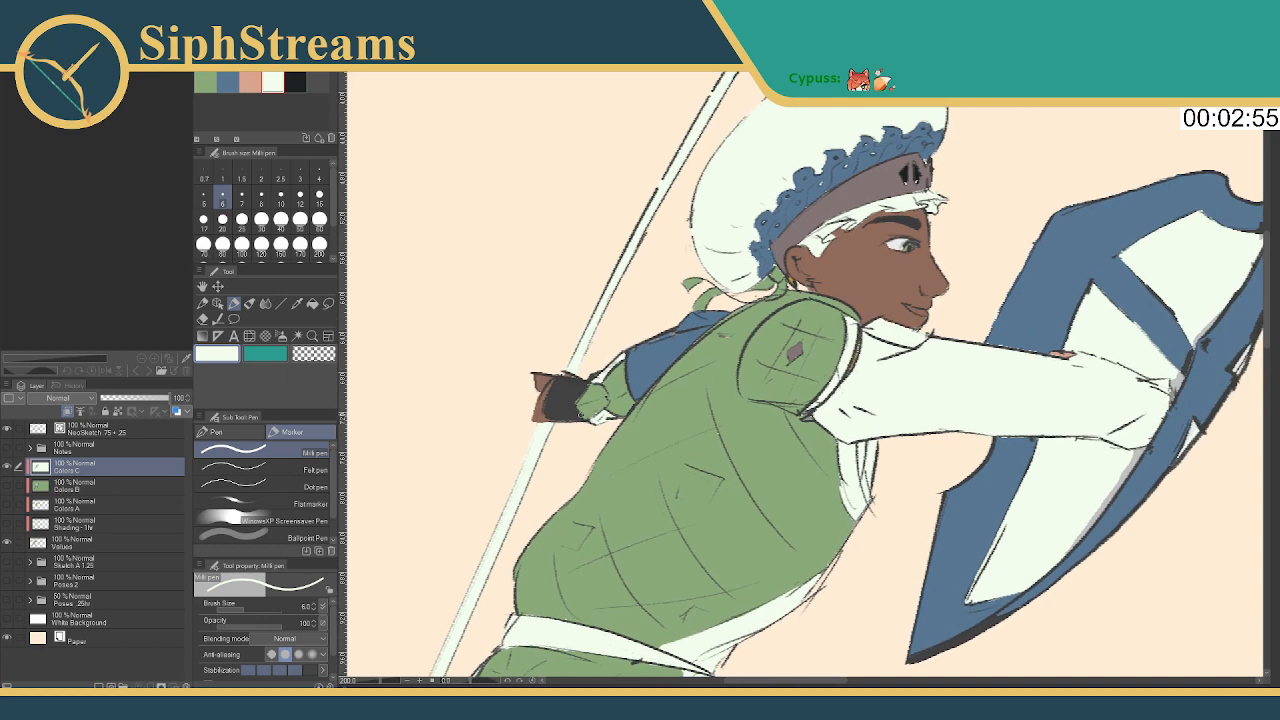
{"action": "left_click", "coordinate": [227, 82]}
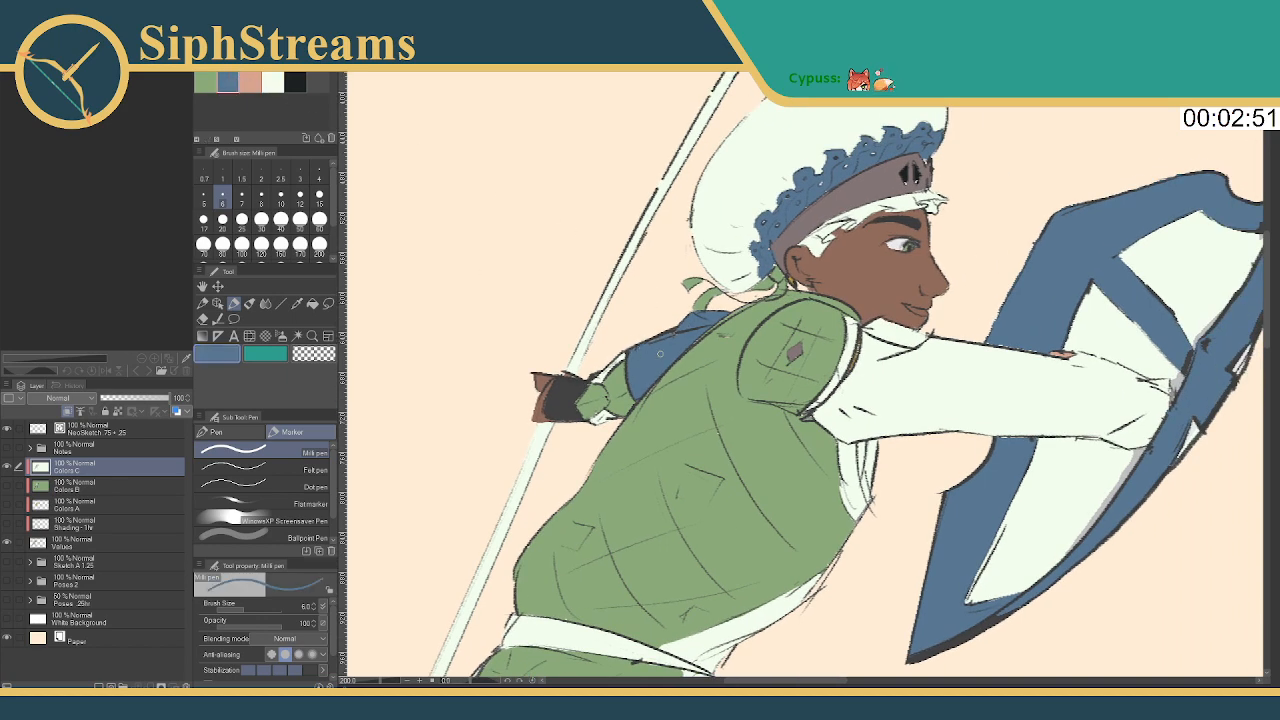
{"action": "left_click", "coordinate": [205, 82]}
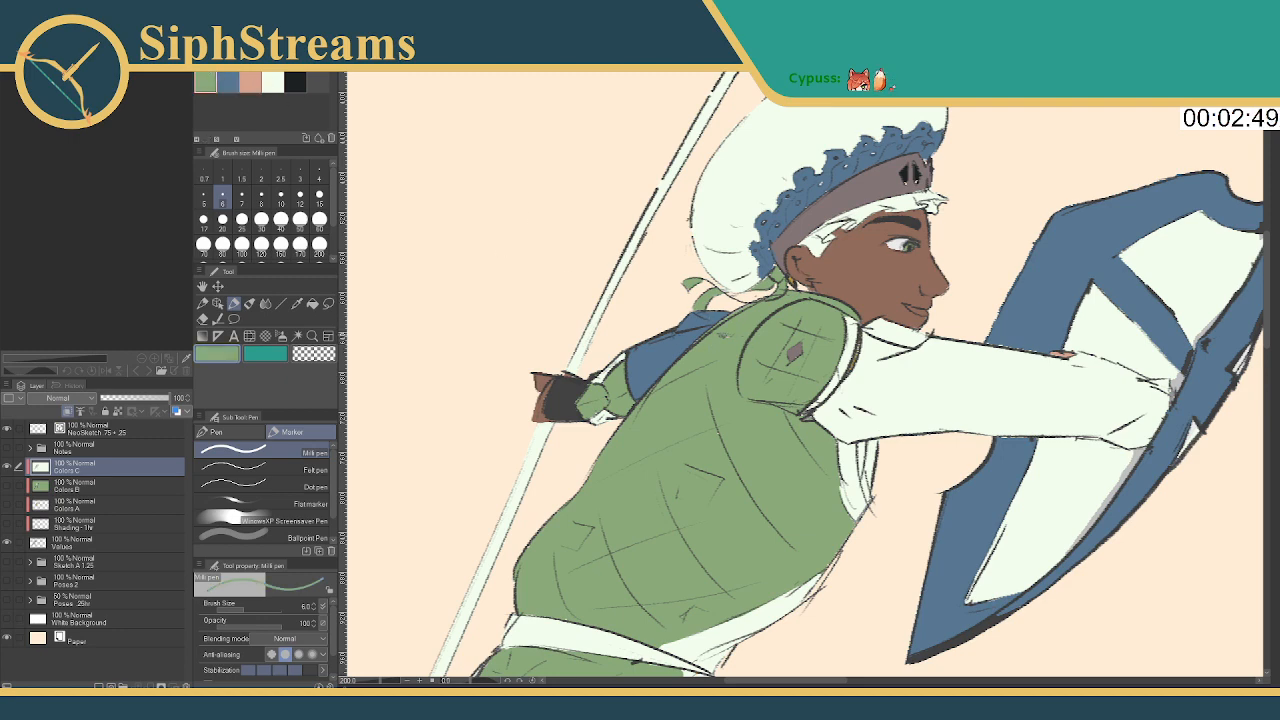
Fill the small skin patch on the upper edge of the outstretched forearm with brown sampled from the face
{"action": "left_click_drag", "start_coordinate": [819, 343], "coordinate": [569, 383]}
{"action": "left_click", "coordinate": [272, 82]}
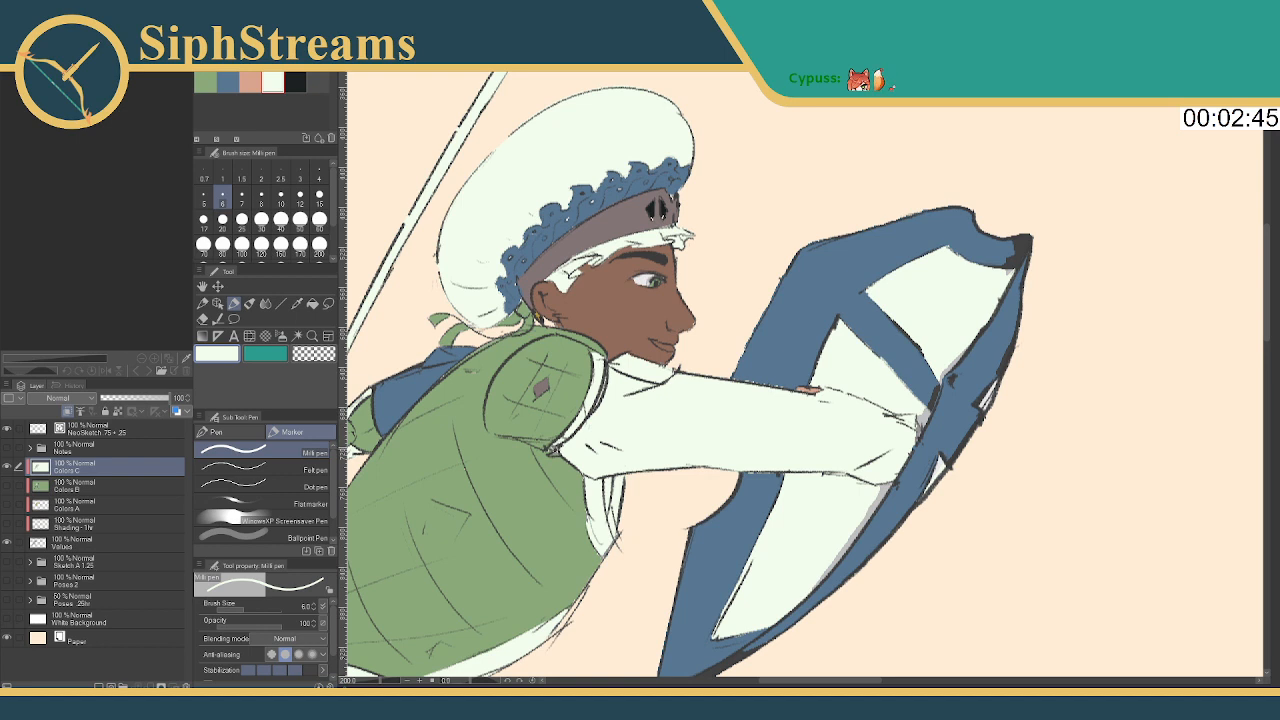
{"action": "left_click", "coordinate": [250, 83]}
{"action": "key", "text": "Escape"}
{"action": "key", "text": "i"}
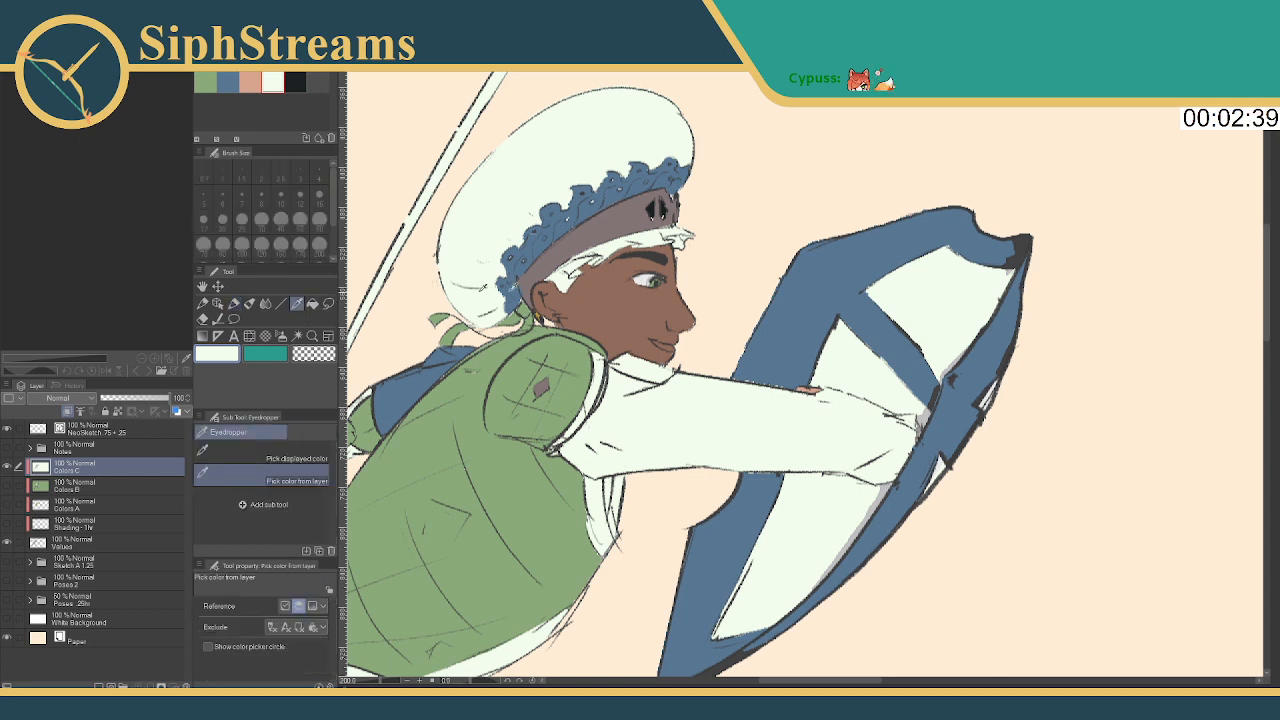
{"action": "left_click", "coordinate": [619, 301]}
{"action": "key", "text": "p"}
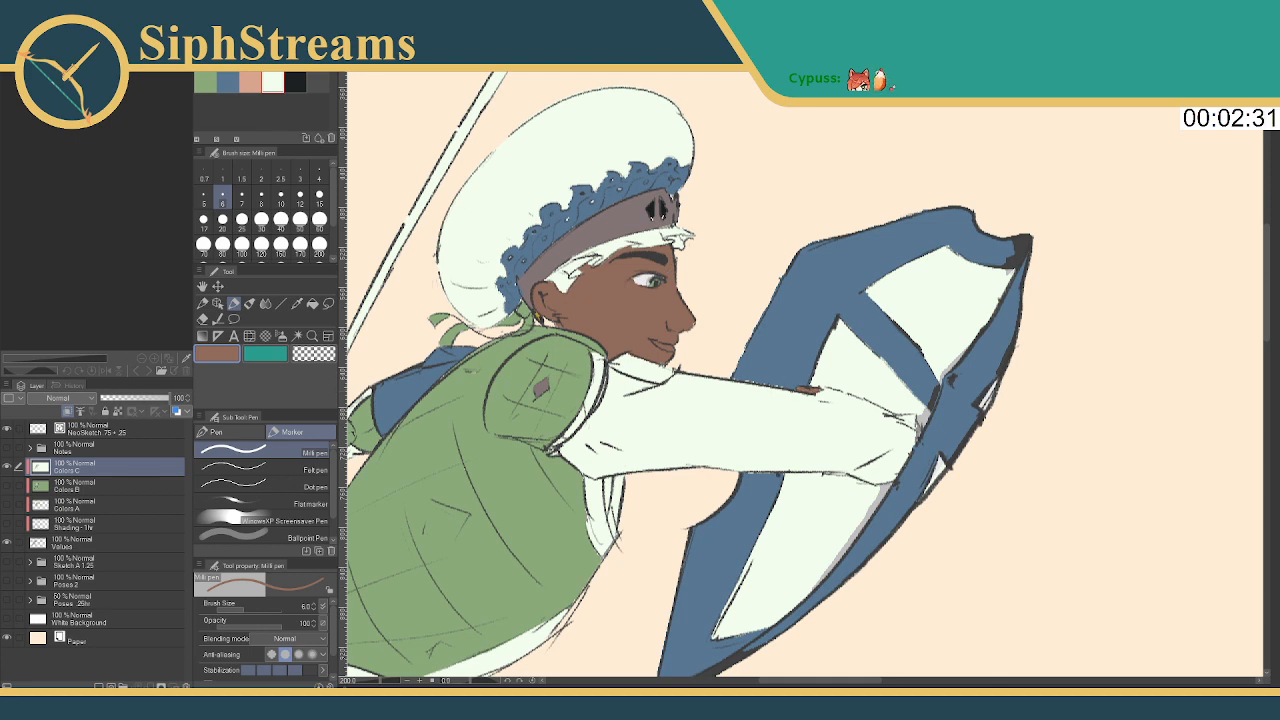
Cover the grey edge of the shield's inner panel and touch up the sleeve's cuff in off-white
{"action": "right_click", "coordinate": [272, 76]}
{"action": "key", "text": "Escape"}
{"action": "left_click", "coordinate": [272, 80]}
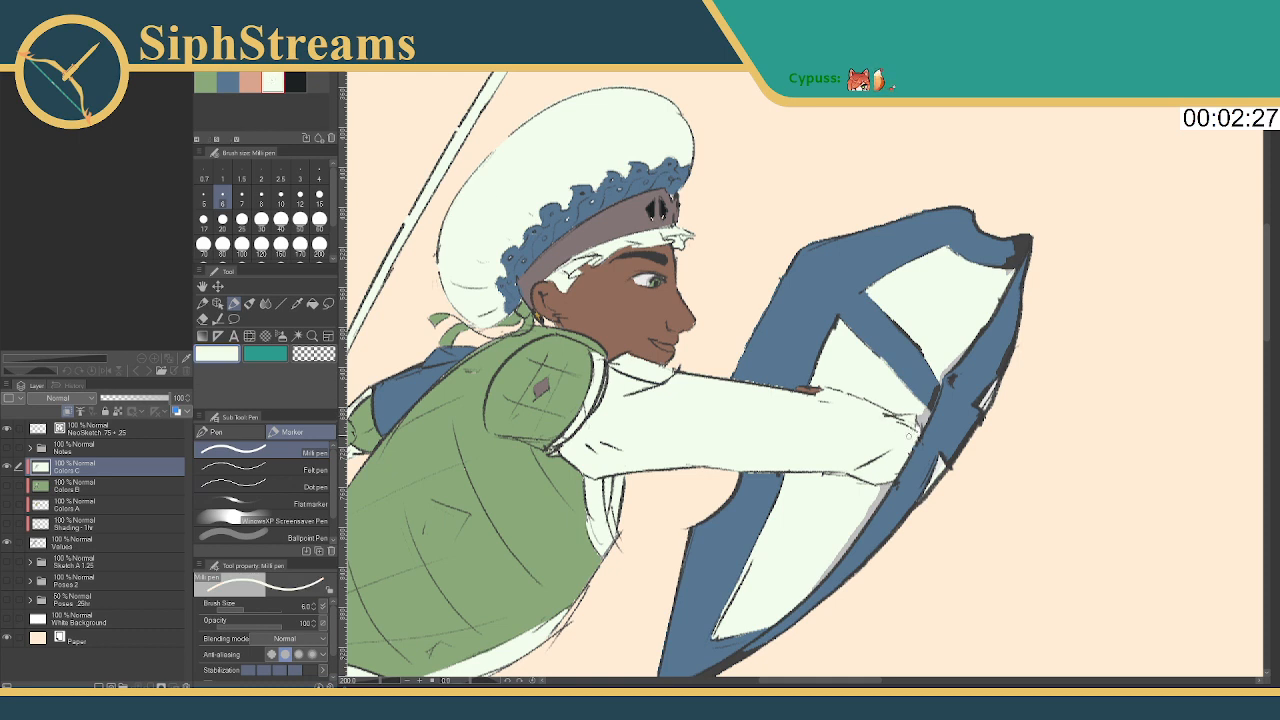
{"action": "left_click_drag", "start_coordinate": [878, 488], "coordinate": [812, 590]}
{"action": "left_click_drag", "start_coordinate": [928, 408], "coordinate": [926, 425]}
Clean up the shield's rim in blue with the pen at size 10, covering the dark areas and redoing one stroke
{"action": "left_click", "coordinate": [228, 82]}
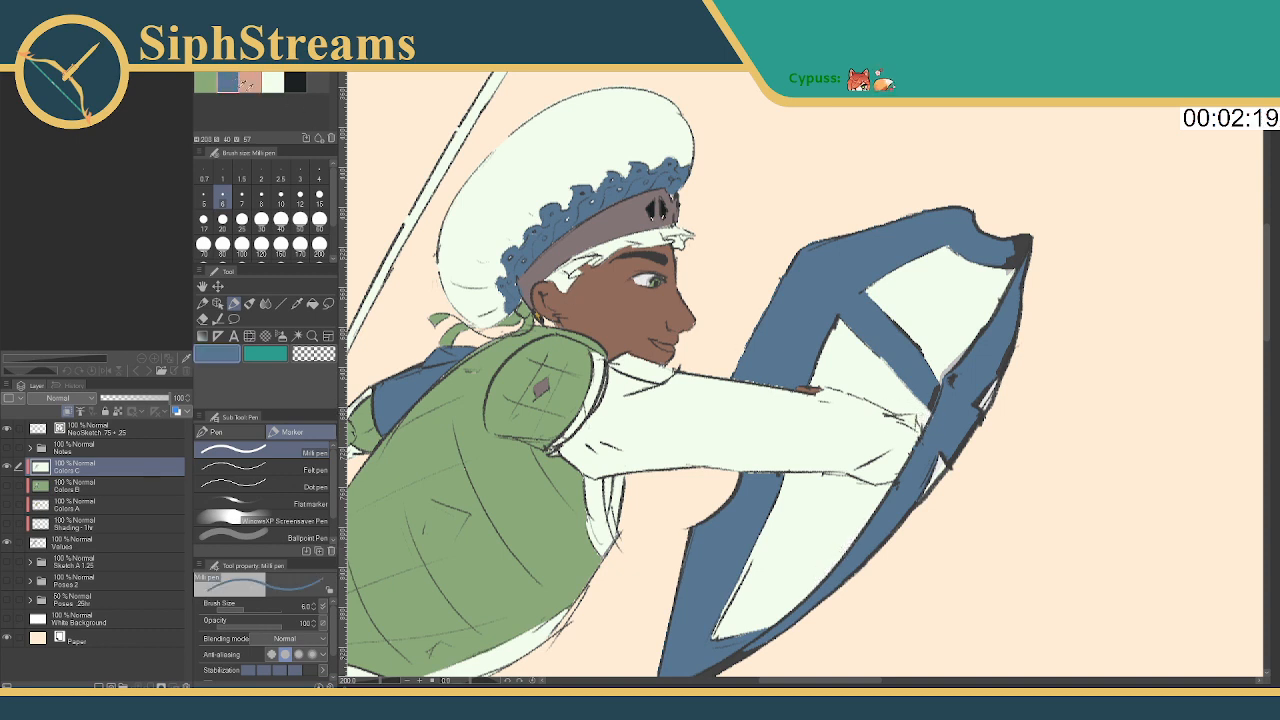
{"action": "left_click", "coordinate": [281, 194]}
{"action": "mouse_move", "coordinate": [1012, 232]}
{"action": "left_mouse_down"}
{"action": "mouse_move", "coordinate": [1047, 252]}
{"action": "mouse_move", "coordinate": [1006, 260]}
{"action": "left_mouse_up"}
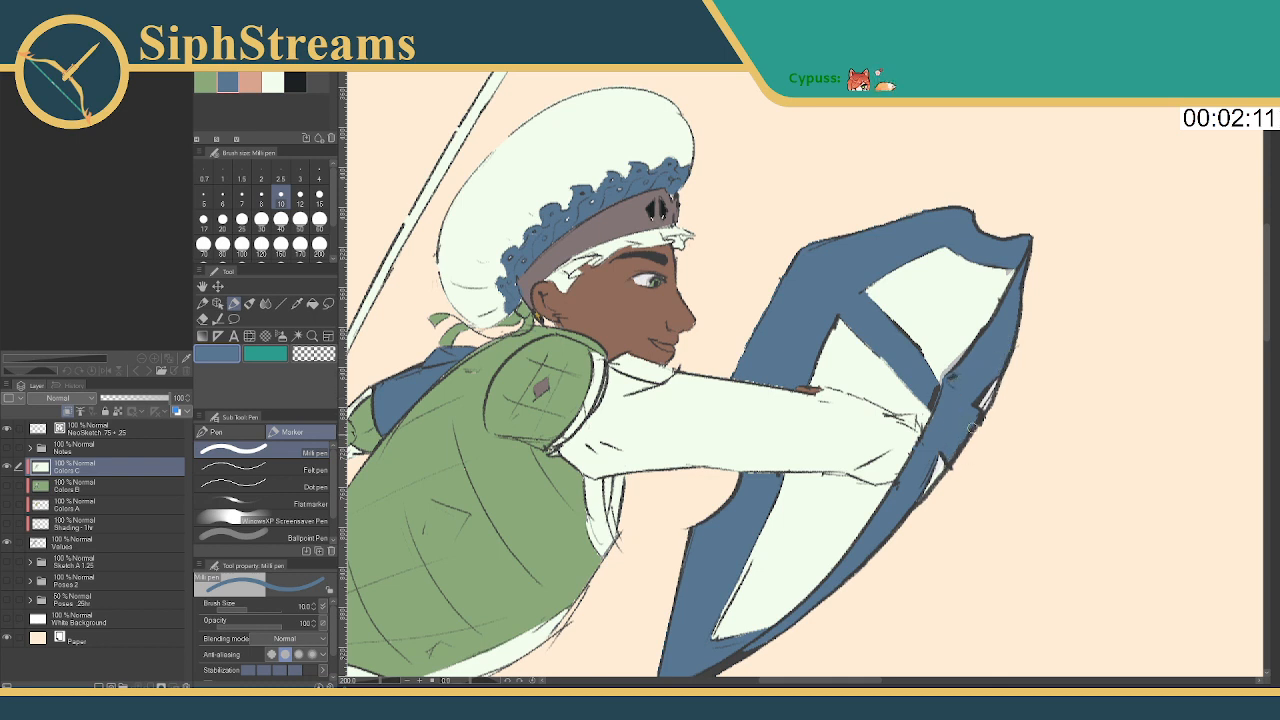
{"action": "left_click_drag", "start_coordinate": [932, 416], "coordinate": [862, 546]}
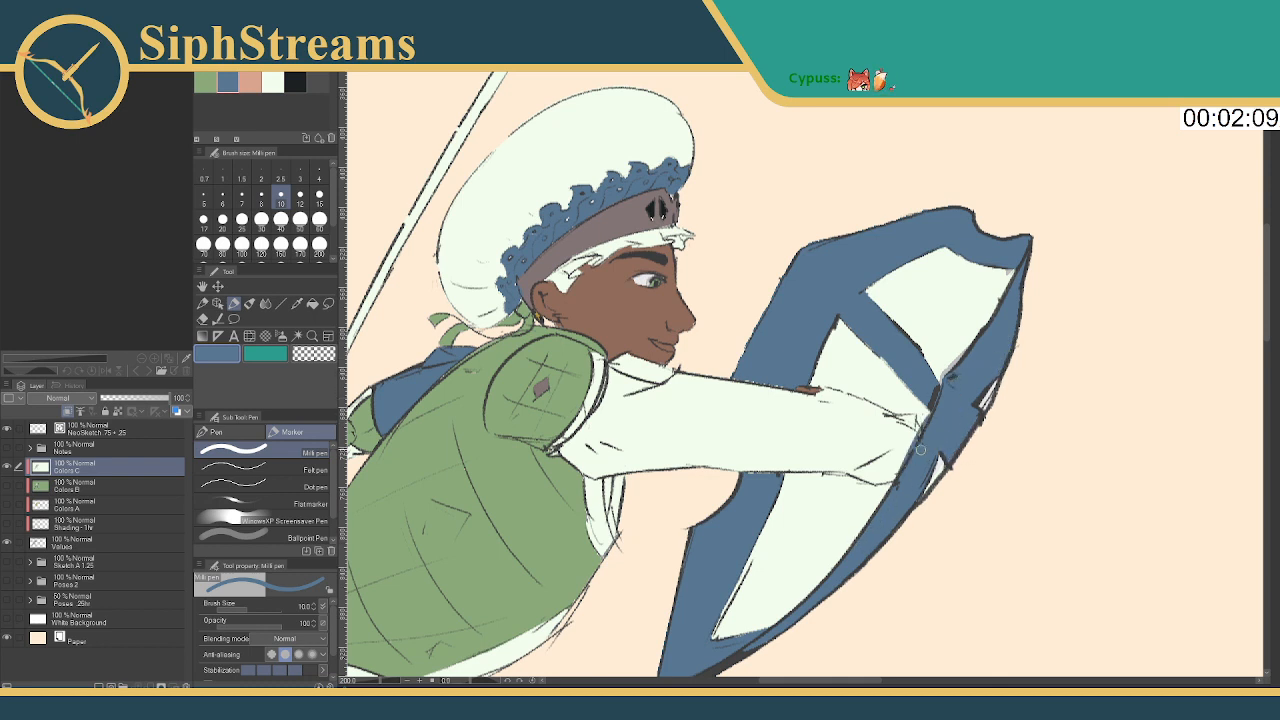
{"action": "key", "text": "ctrl+z"}
{"action": "left_click_drag", "start_coordinate": [902, 489], "coordinate": [912, 442]}
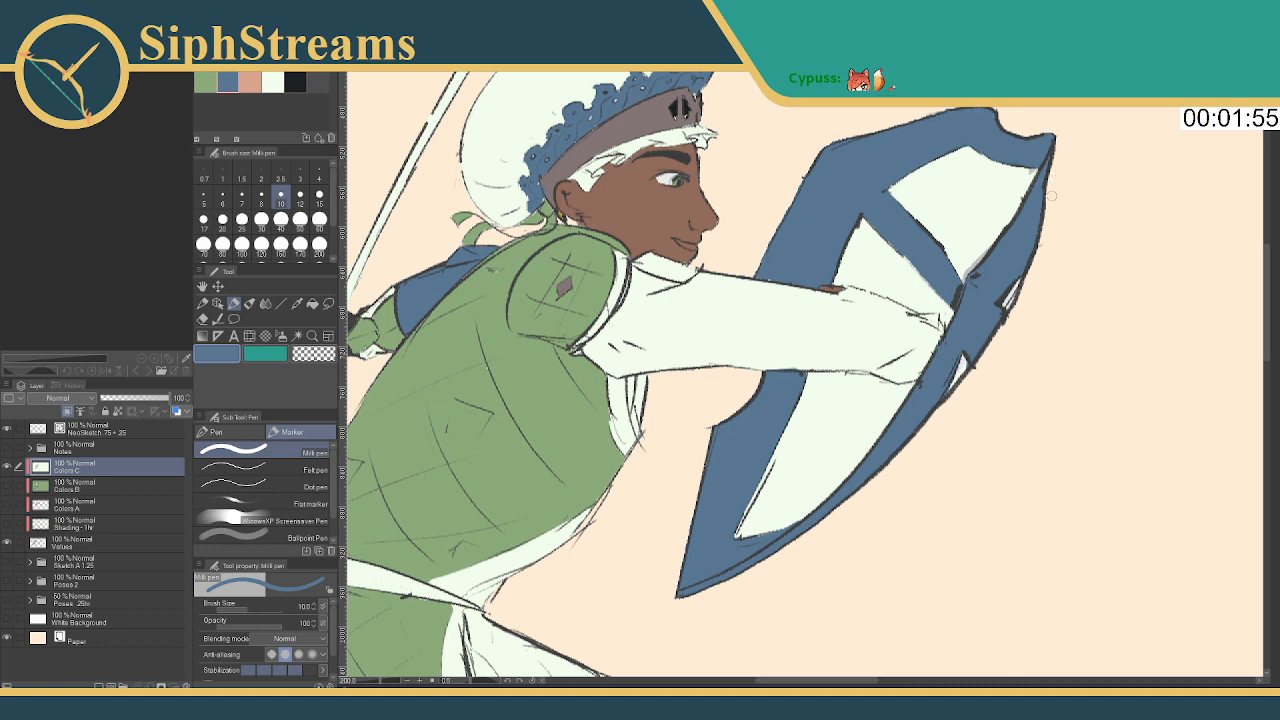
{"action": "left_click", "coordinate": [272, 82]}
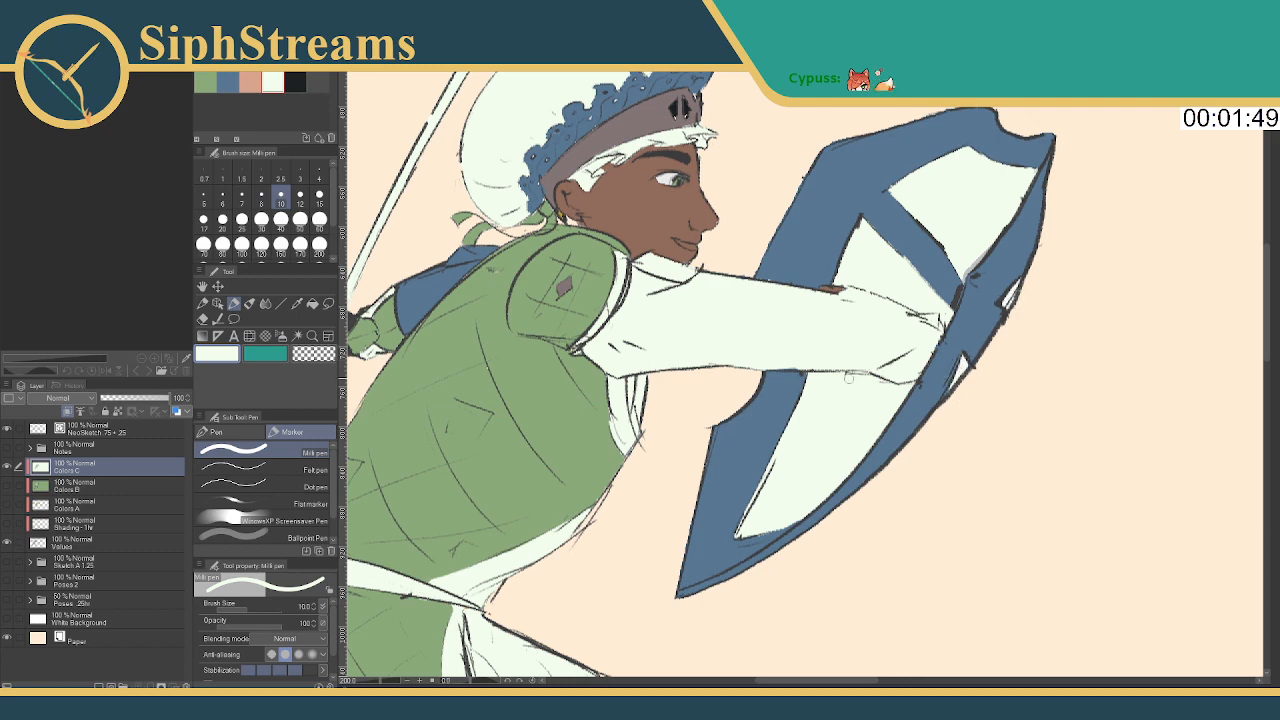
{"action": "scroll", "coordinate": [815, 397], "scroll_direction": "down", "scroll_amount": 10}
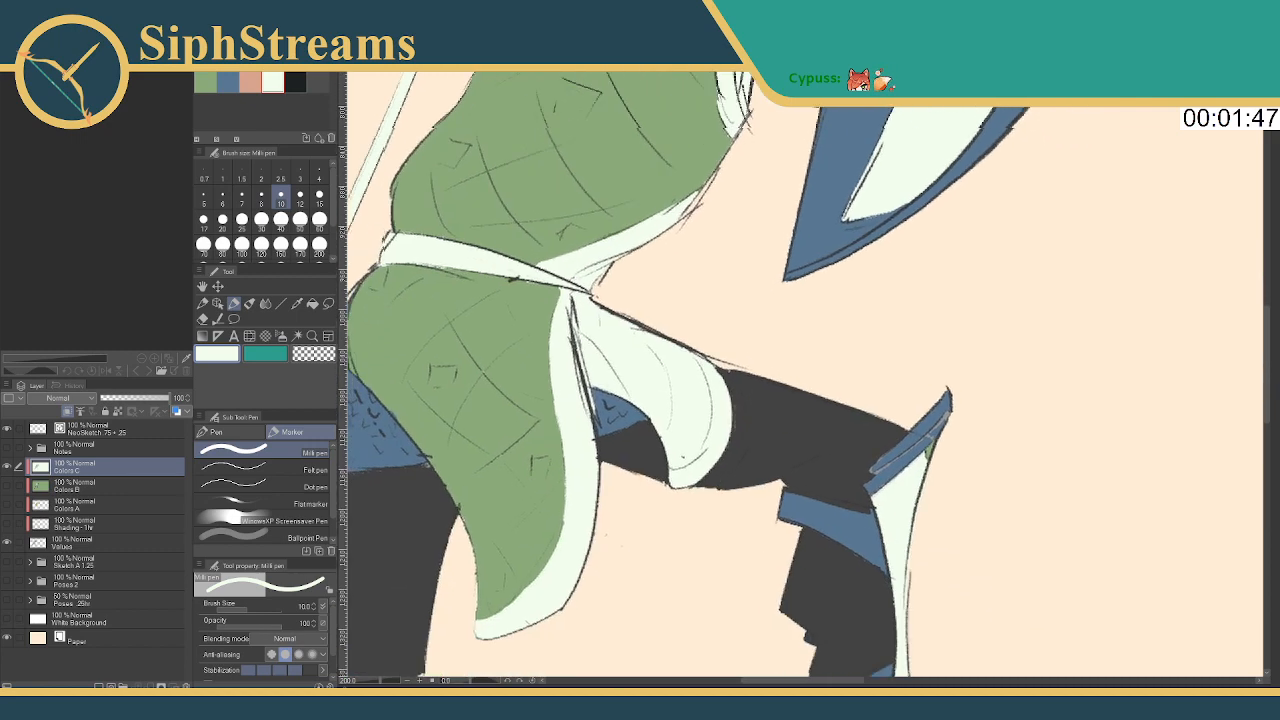
{"action": "left_click", "coordinate": [208, 84]}
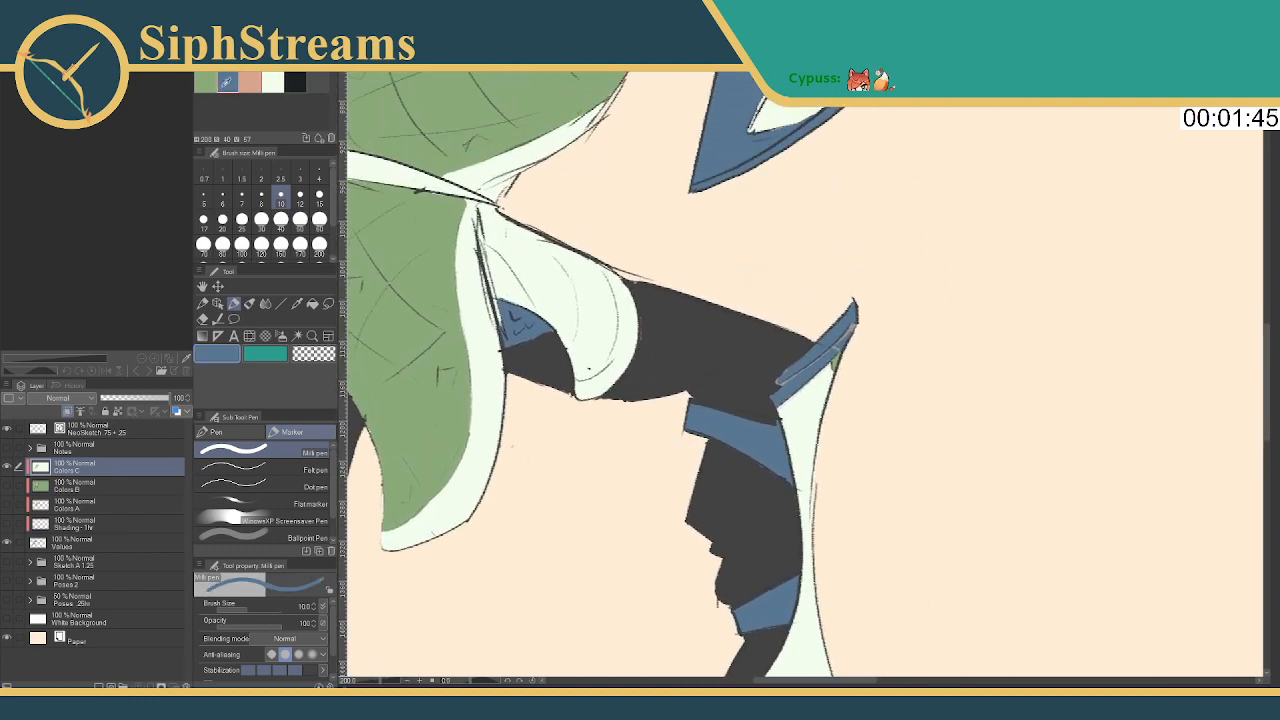
{"action": "left_click", "coordinate": [272, 84]}
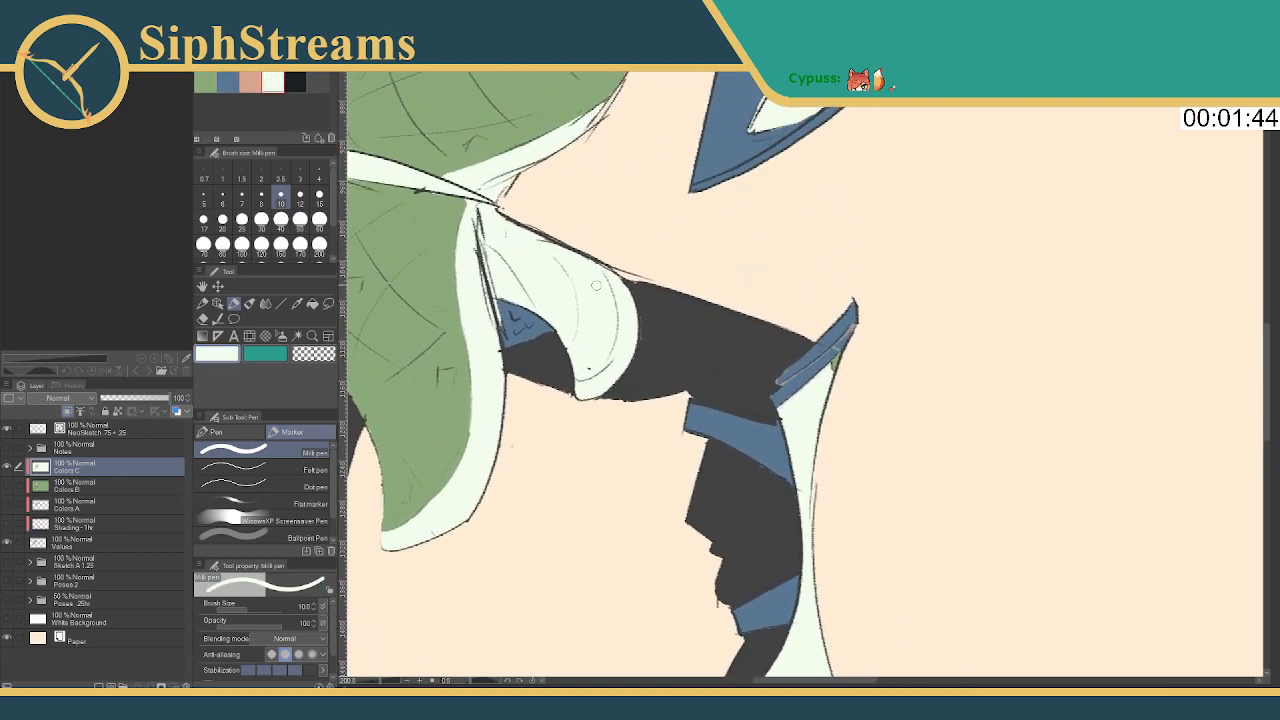
{"action": "left_click", "coordinate": [302, 75]}
{"action": "left_click", "coordinate": [277, 91]}
{"action": "left_click", "coordinate": [295, 81]}
{"action": "left_click_drag", "start_coordinate": [643, 290], "coordinate": [644, 367]}
{"action": "key", "text": "ctrl+z"}
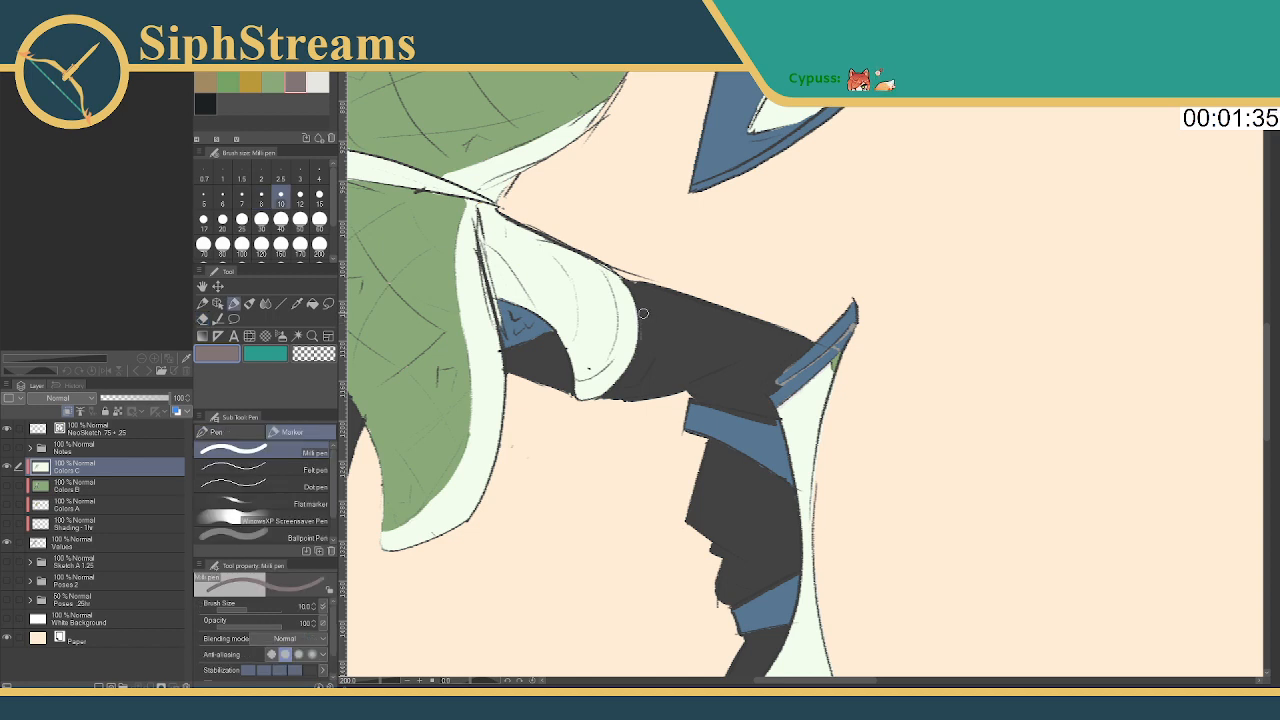
{"action": "key", "text": "e"}
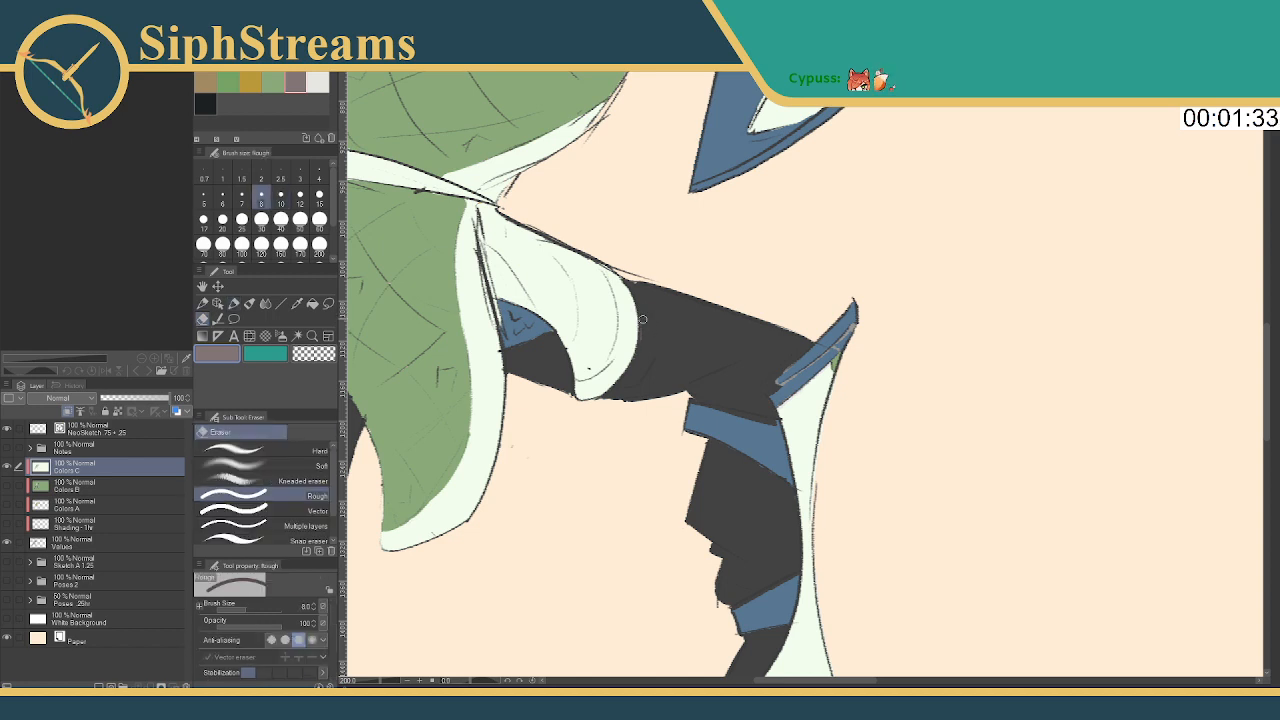
{"action": "key", "text": "p"}
Return to the main colour set and touch up the front leg's knee guard in blue at size 10
{"action": "left_click_drag", "start_coordinate": [712, 342], "coordinate": [627, 230]}
{"action": "left_click", "coordinate": [278, 85]}
{"action": "left_click", "coordinate": [264, 96]}
{"action": "left_click", "coordinate": [228, 82]}
{"action": "left_click_drag", "start_coordinate": [741, 236], "coordinate": [709, 251]}
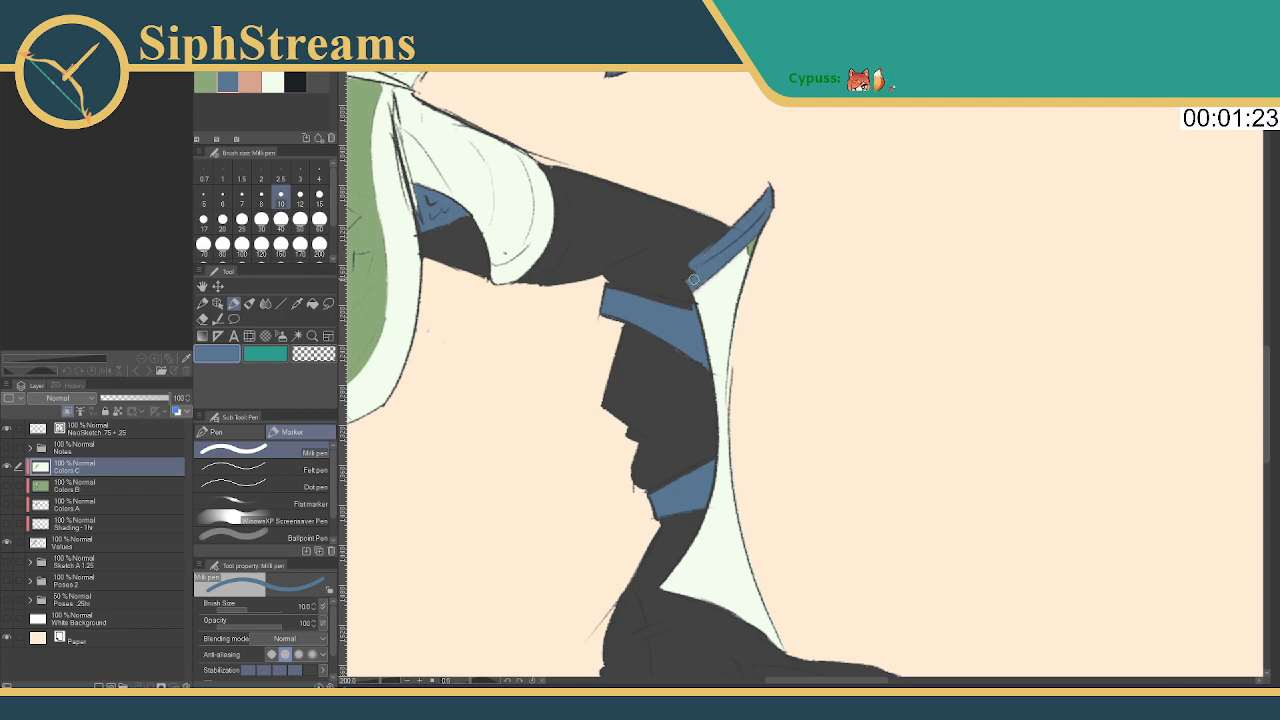
{"action": "scroll", "coordinate": [604, 227], "scroll_direction": "down", "scroll_amount": 3}
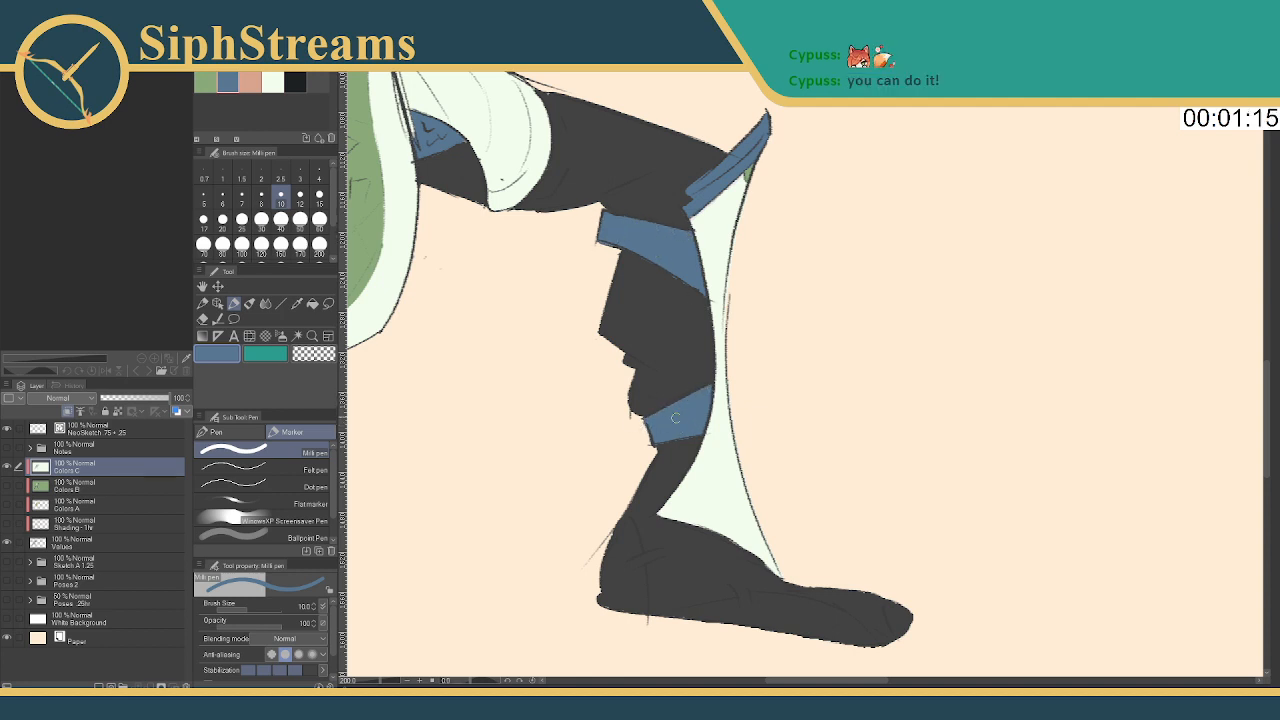
Touch up the knee guards' accents in green and the greaves in off-white
{"action": "left_click", "coordinate": [206, 80]}
{"action": "mouse_move", "coordinate": [740, 176]}
{"action": "left_mouse_down"}
{"action": "mouse_move", "coordinate": [940, 166]}
{"action": "mouse_move", "coordinate": [1131, 46]}
{"action": "left_mouse_up"}
{"action": "left_click_drag", "start_coordinate": [603, 368], "coordinate": [796, 356]}
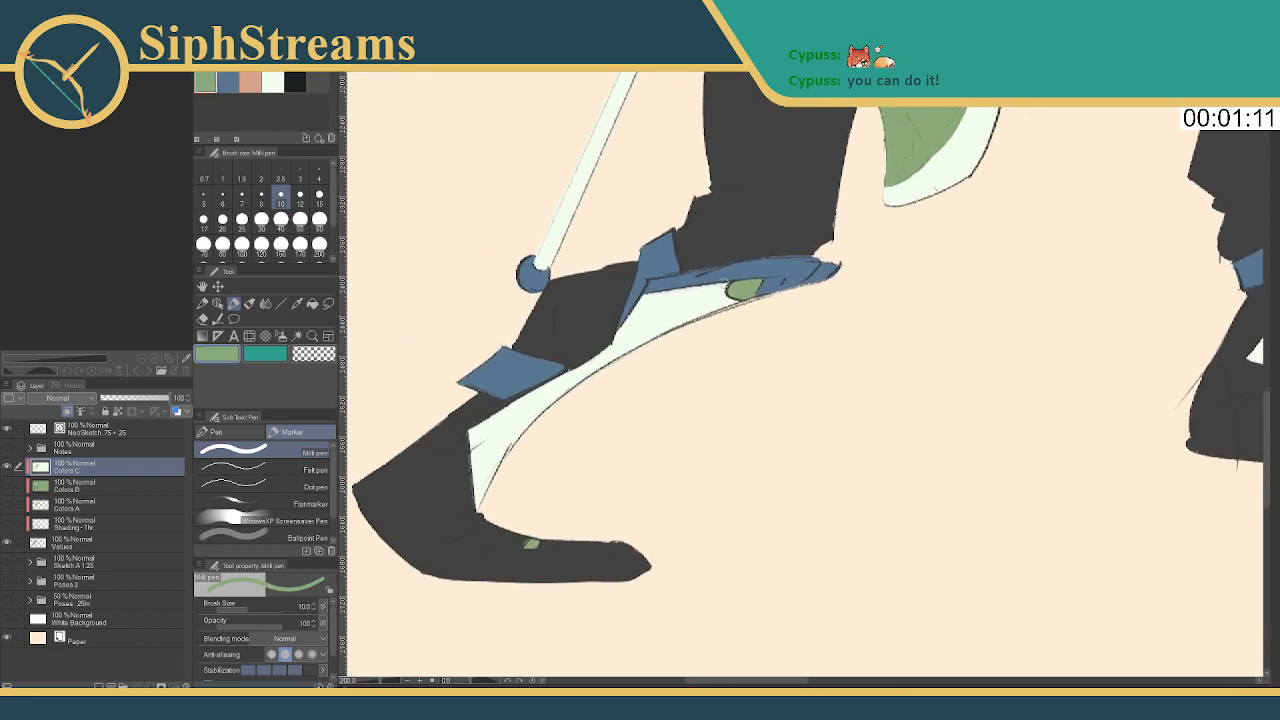
{"action": "left_click", "coordinate": [665, 300], "text": "alt"}
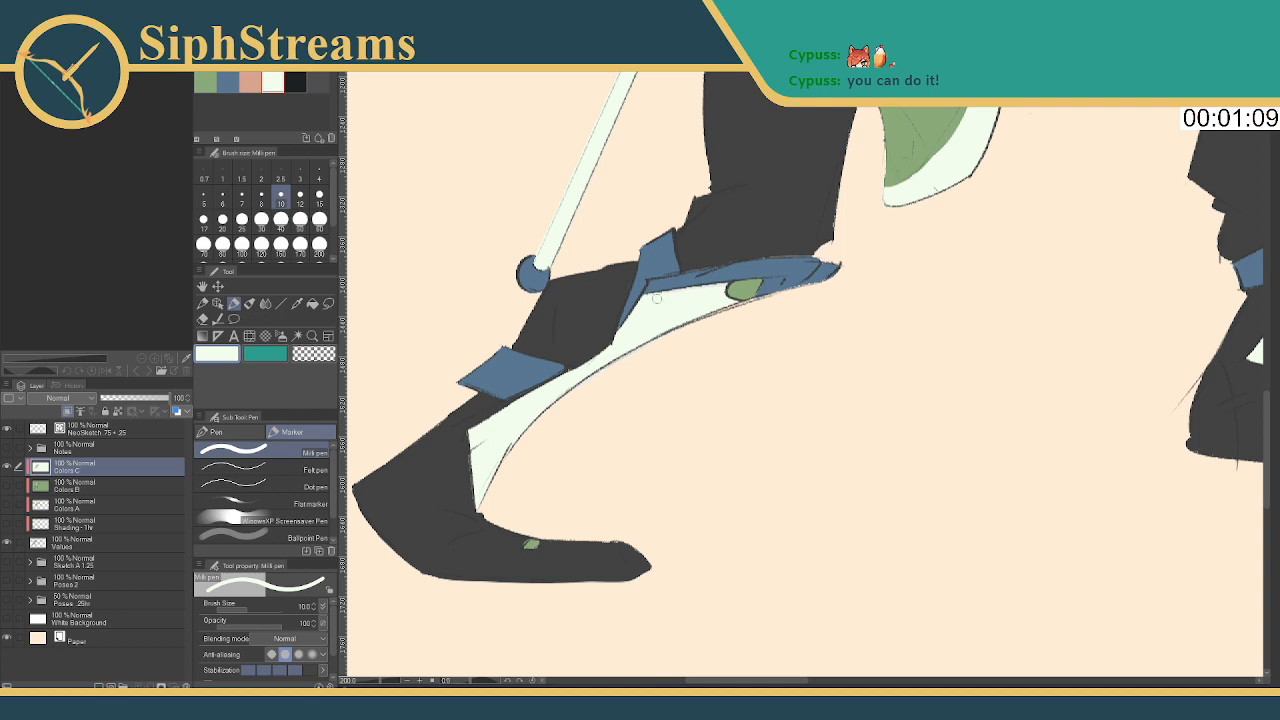
{"action": "left_click_drag", "start_coordinate": [1110, 360], "coordinate": [614, 372]}
{"action": "mouse_move", "coordinate": [418, 264]}
{"action": "left_mouse_down"}
{"action": "mouse_move", "coordinate": [440, 160]}
{"action": "mouse_move", "coordinate": [775, 290]}
{"action": "mouse_move", "coordinate": [771, 335]}
{"action": "left_mouse_up"}
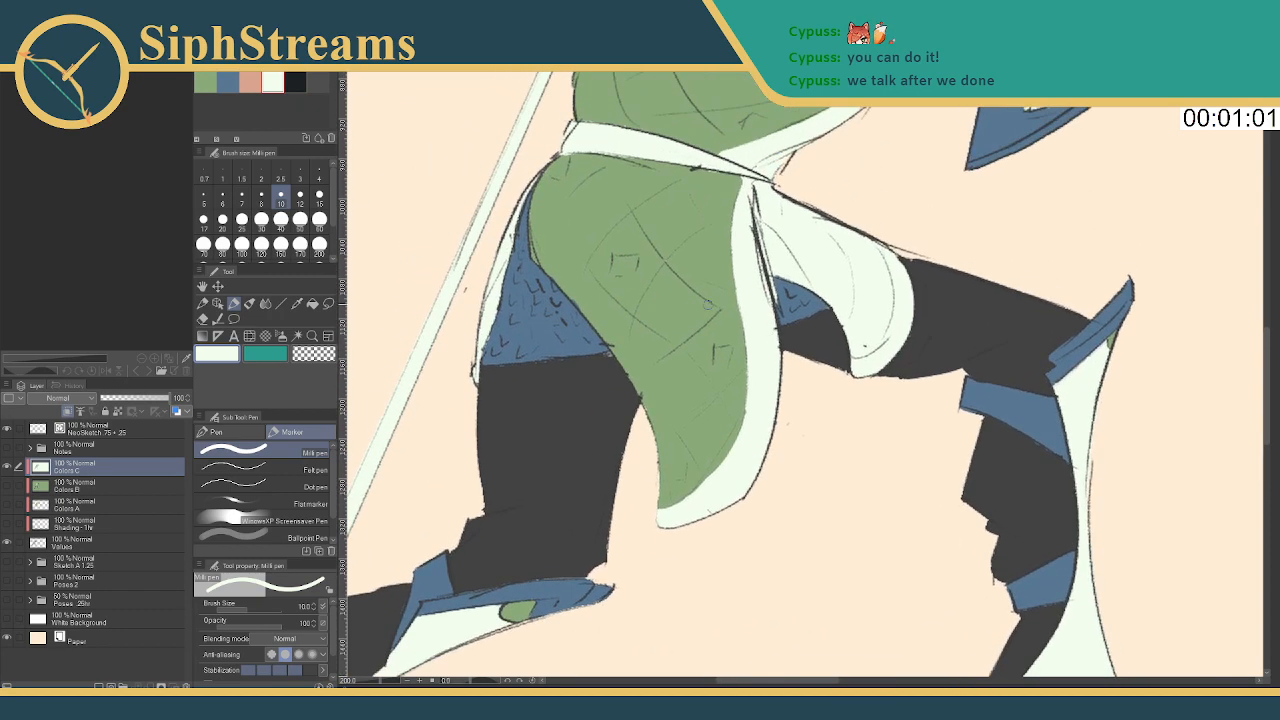
Touch up the scaled skirt beneath the tunic in blue
{"action": "left_click", "coordinate": [228, 82]}
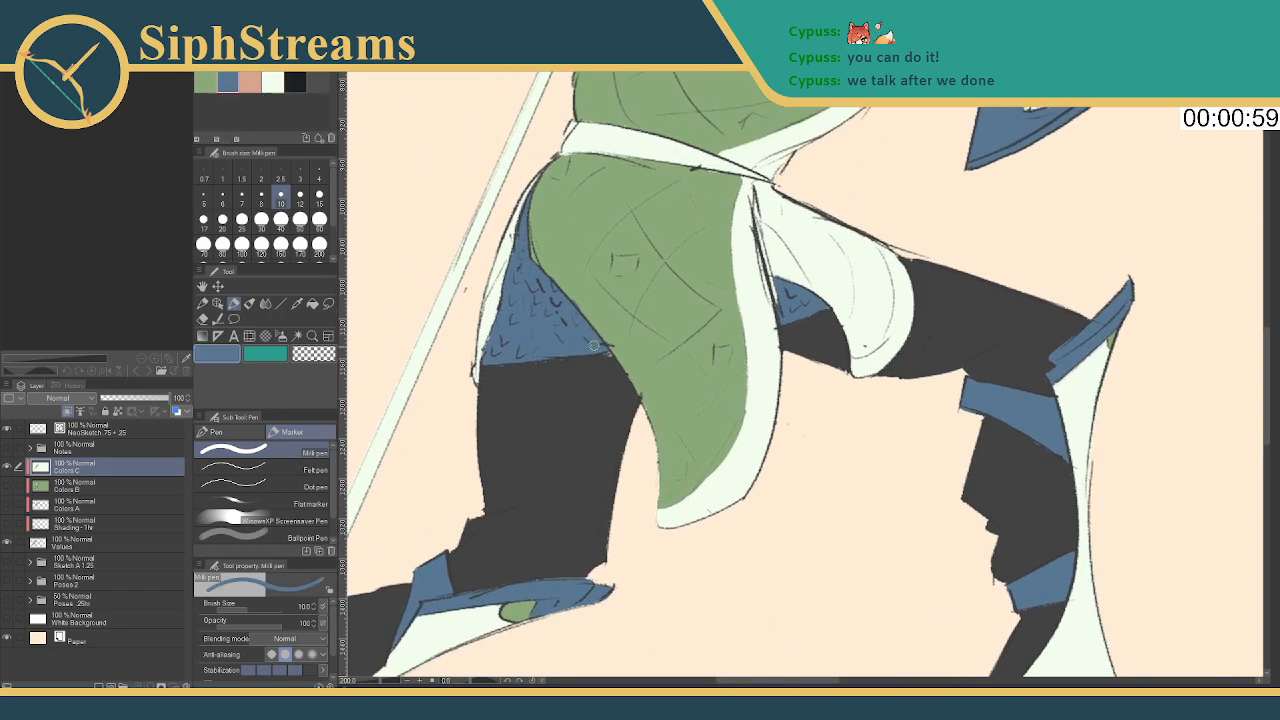
{"action": "left_click_drag", "start_coordinate": [608, 354], "coordinate": [525, 540]}
{"action": "mouse_move", "coordinate": [617, 100]}
{"action": "left_mouse_down"}
{"action": "mouse_move", "coordinate": [551, 411]}
{"action": "mouse_move", "coordinate": [485, 506]}
{"action": "left_mouse_up"}
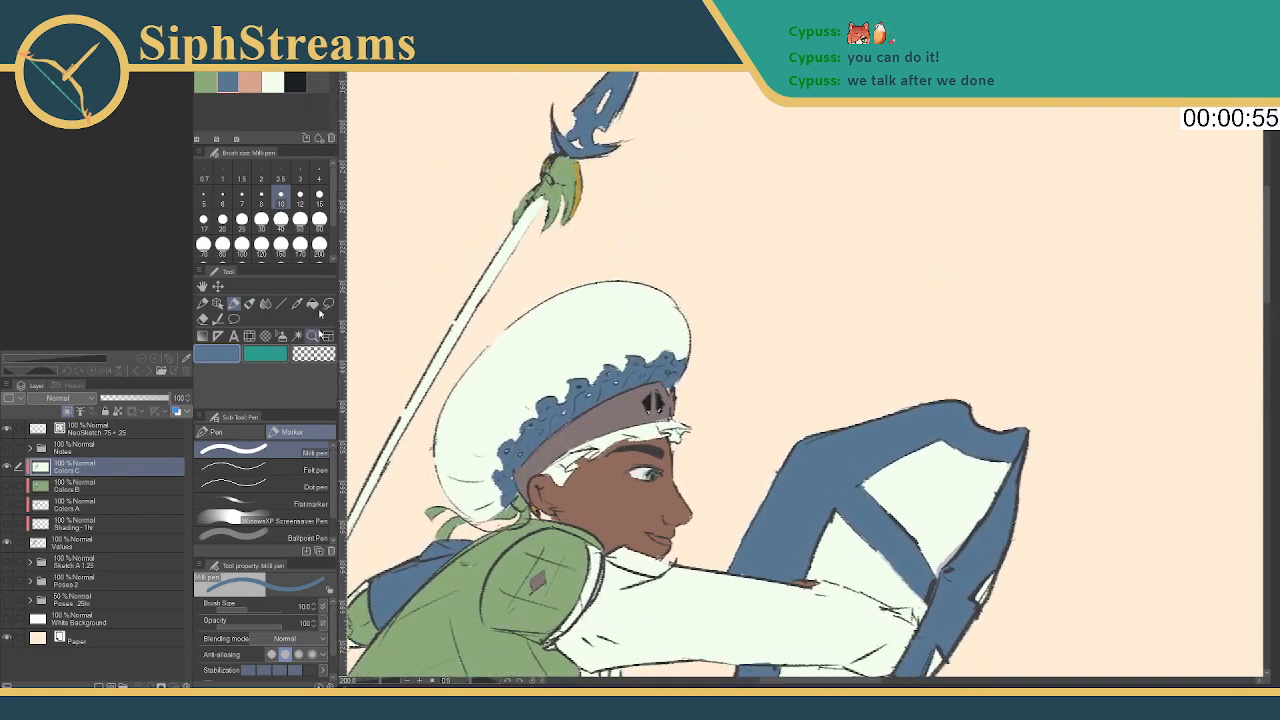
Paint the dots in the hat's wavy blue trim off-white at size 3 and touch up the headband ties in green
{"action": "left_click", "coordinate": [272, 82]}
{"action": "left_click", "coordinate": [300, 170]}
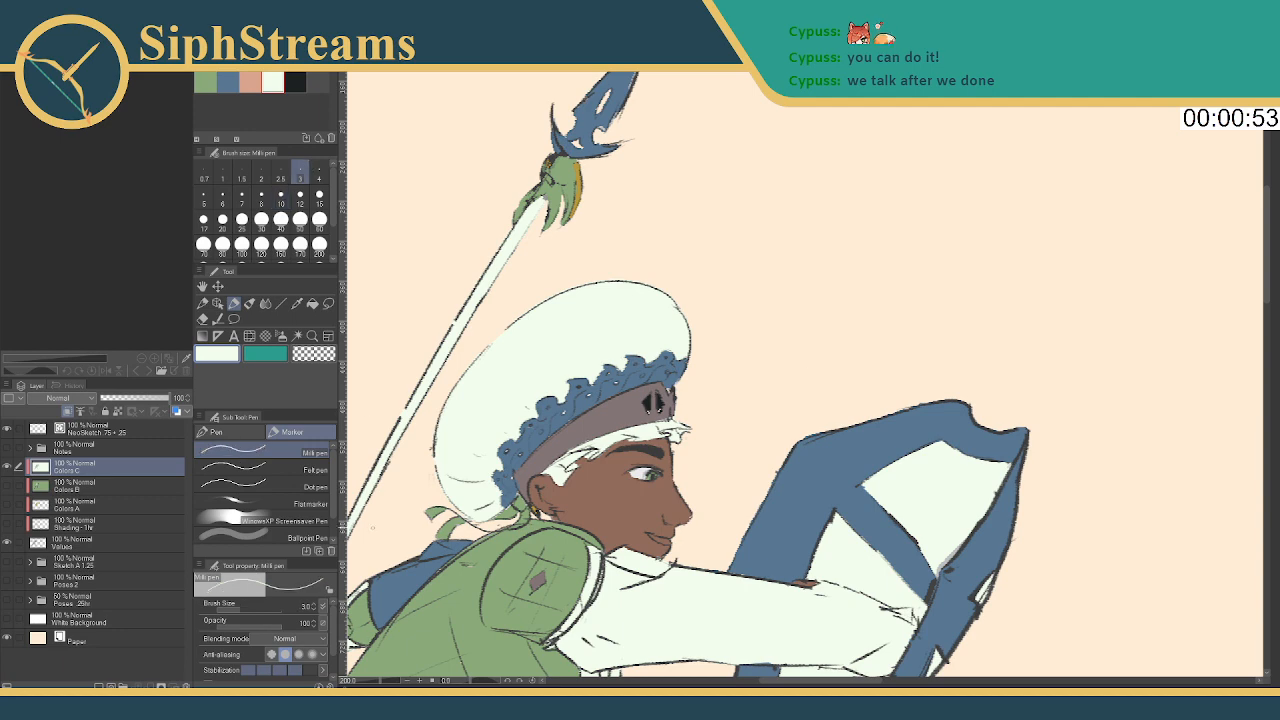
{"action": "scroll", "coordinate": [706, 257], "scroll_direction": "up", "scroll_amount": 5}
{"action": "mouse_move", "coordinate": [565, 152]}
{"action": "left_mouse_down"}
{"action": "mouse_move", "coordinate": [715, 179]}
{"action": "mouse_move", "coordinate": [722, 247]}
{"action": "left_mouse_up"}
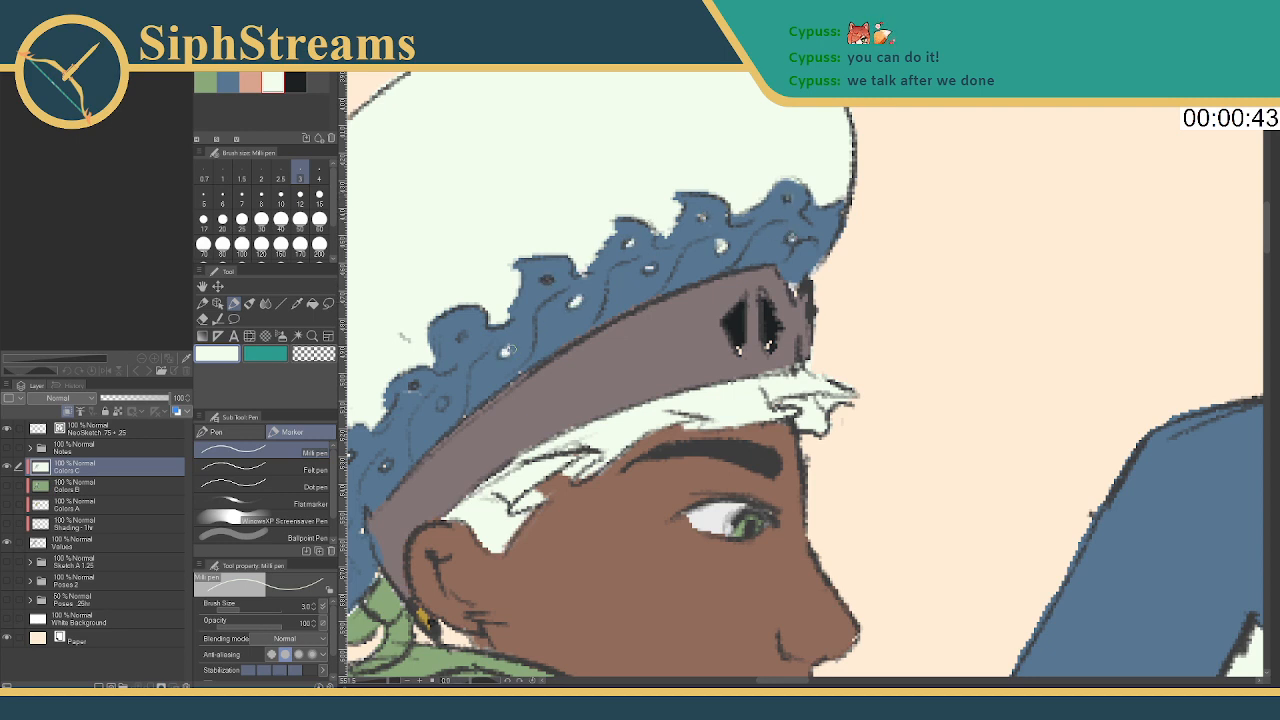
{"action": "left_click_drag", "start_coordinate": [450, 369], "coordinate": [538, 305]}
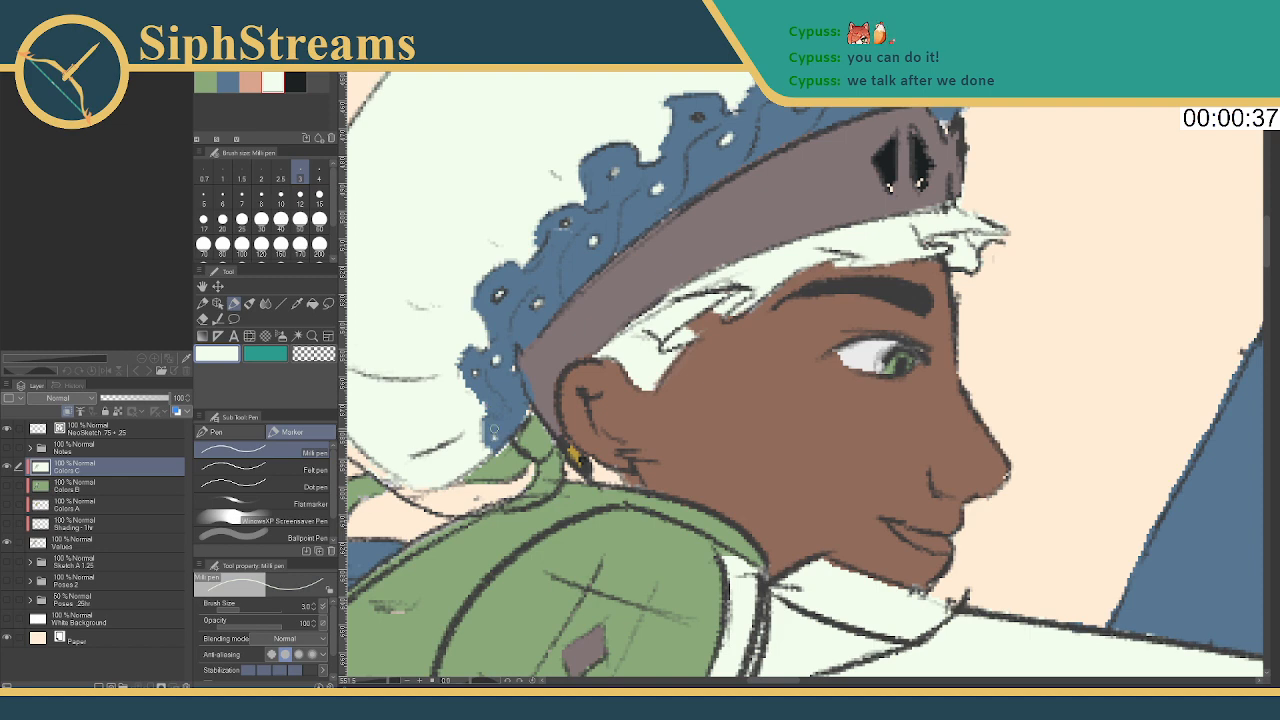
{"action": "left_click_drag", "start_coordinate": [700, 268], "coordinate": [895, 185]}
{"action": "left_click", "coordinate": [205, 82]}
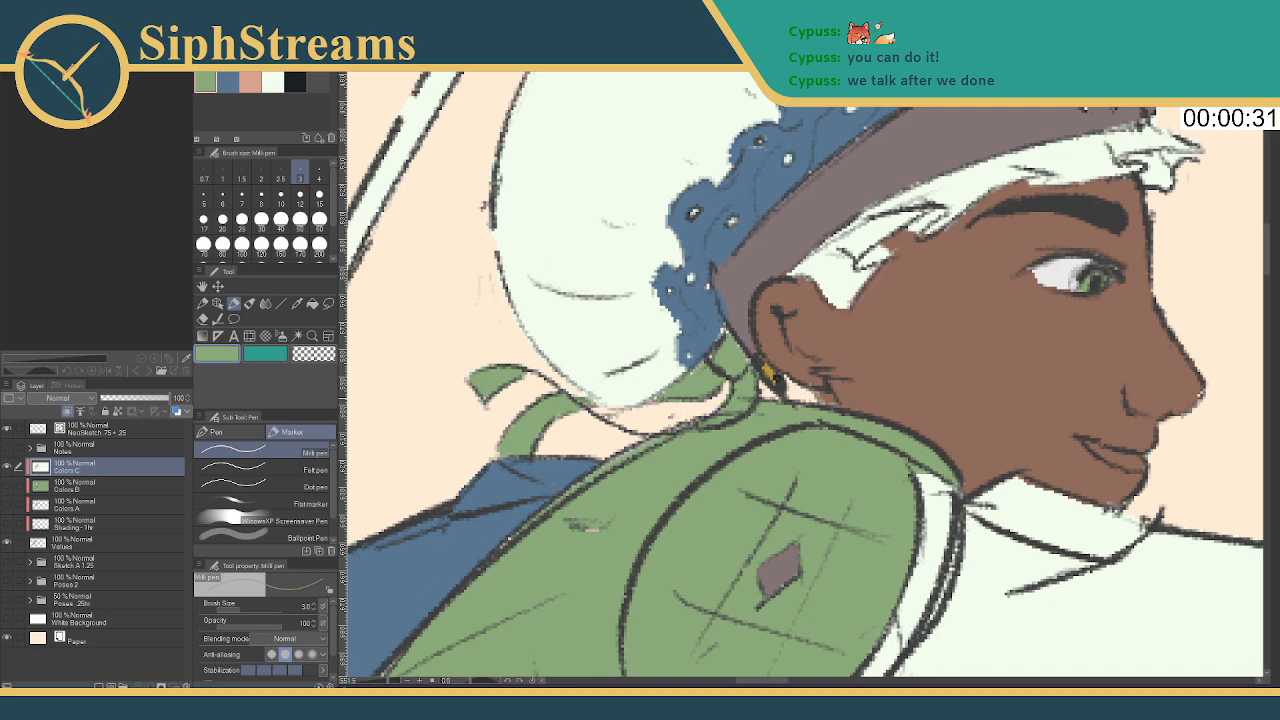
{"action": "left_click_drag", "start_coordinate": [540, 435], "coordinate": [390, 508]}
Using the Olivine colour set, recolour the earring mauve-grey and touch up the headband's dark gems in near-black
{"action": "left_click", "coordinate": [265, 64]}
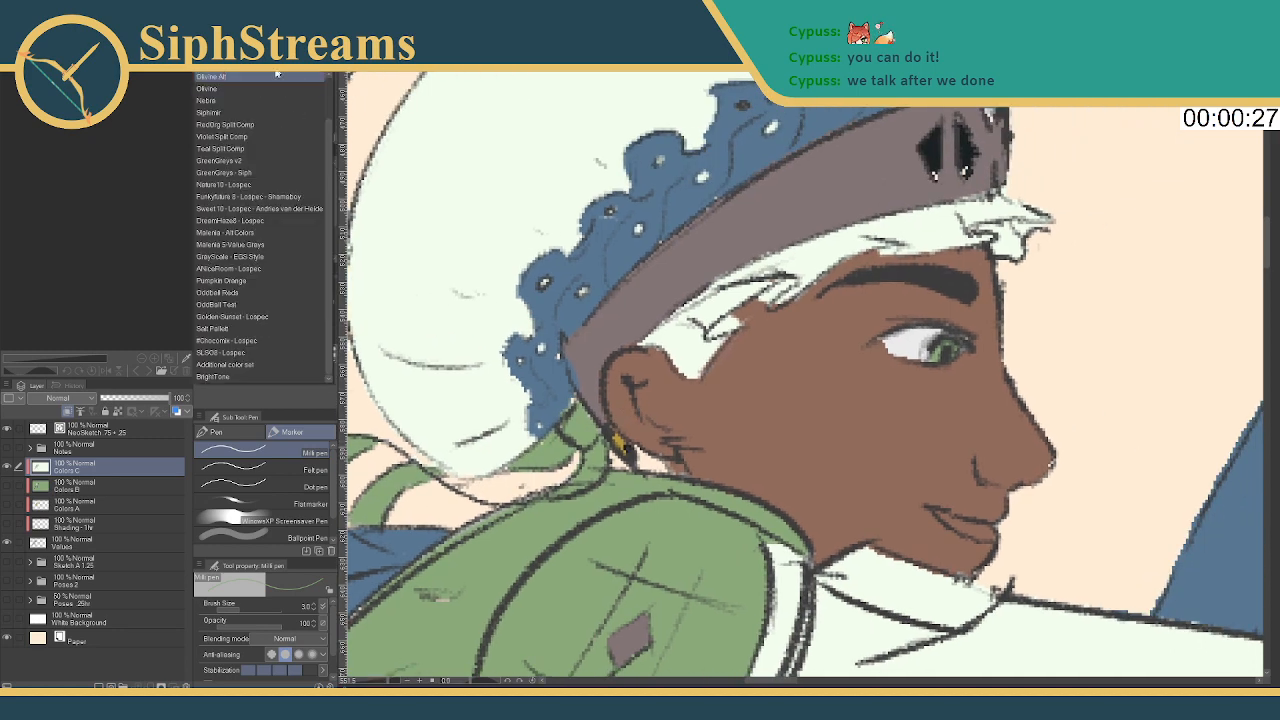
{"action": "left_click", "coordinate": [260, 92]}
{"action": "left_click", "coordinate": [295, 82]}
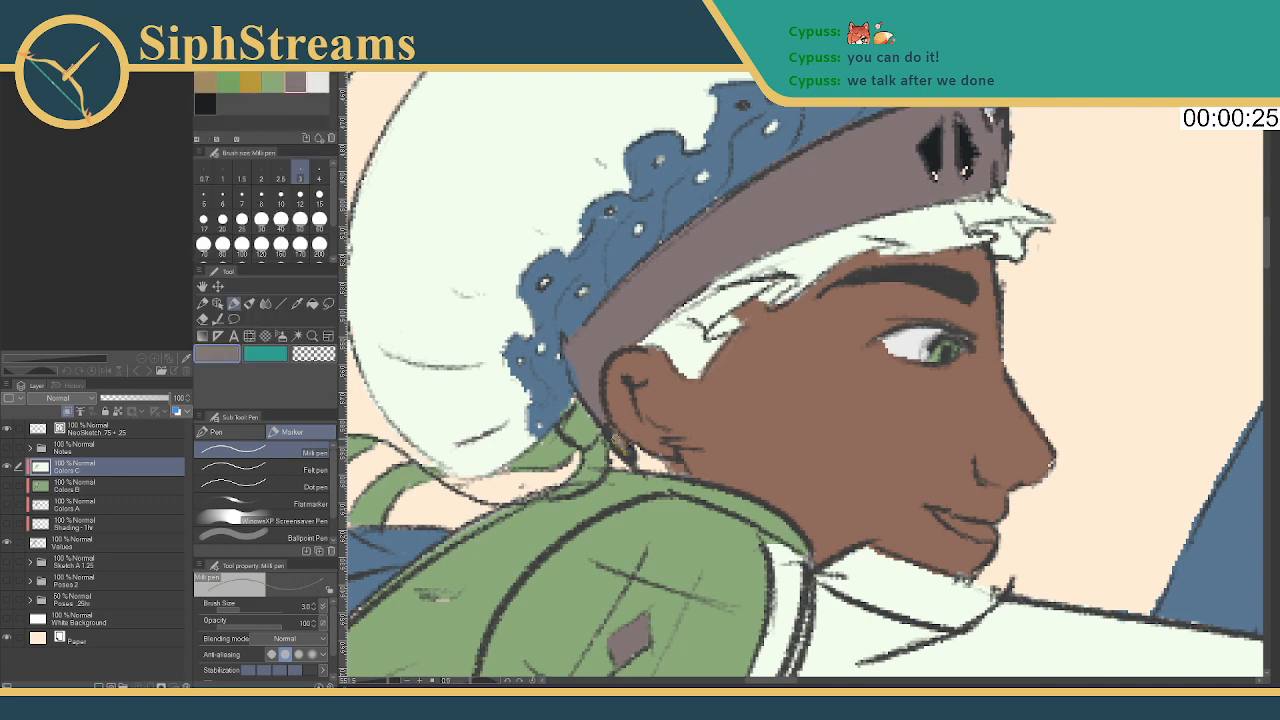
{"action": "left_click_drag", "start_coordinate": [723, 321], "coordinate": [498, 492]}
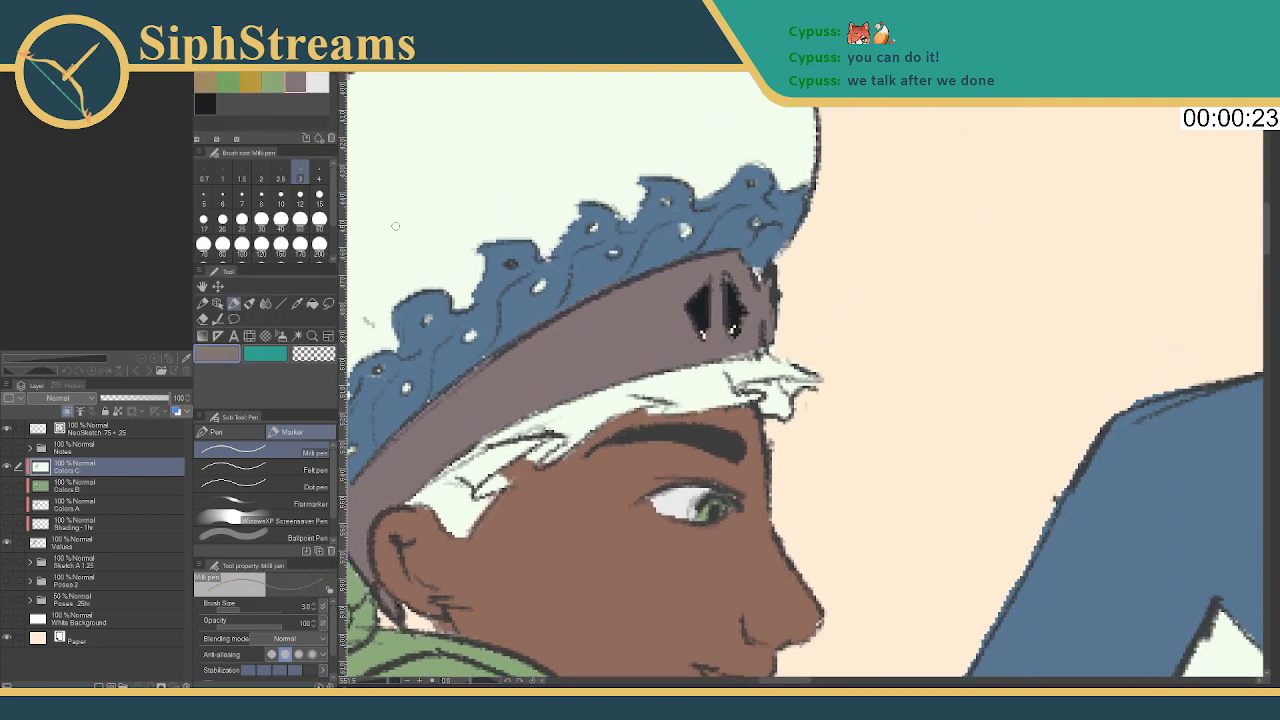
{"action": "left_click", "coordinate": [205, 104]}
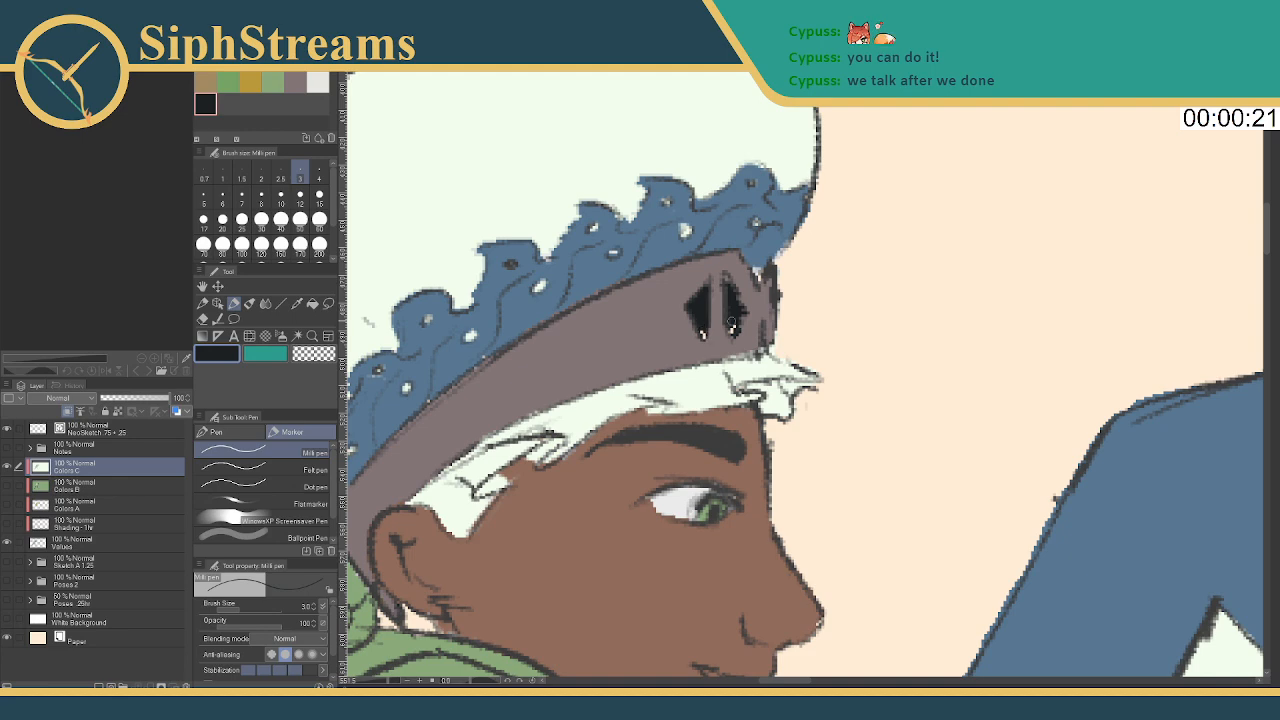
{"action": "left_click_drag", "start_coordinate": [619, 283], "coordinate": [529, 451]}
Return to the main colour set and clean up the spearhead in blue with the pen at size 12
{"action": "left_click", "coordinate": [250, 95]}
{"action": "left_click", "coordinate": [252, 89]}
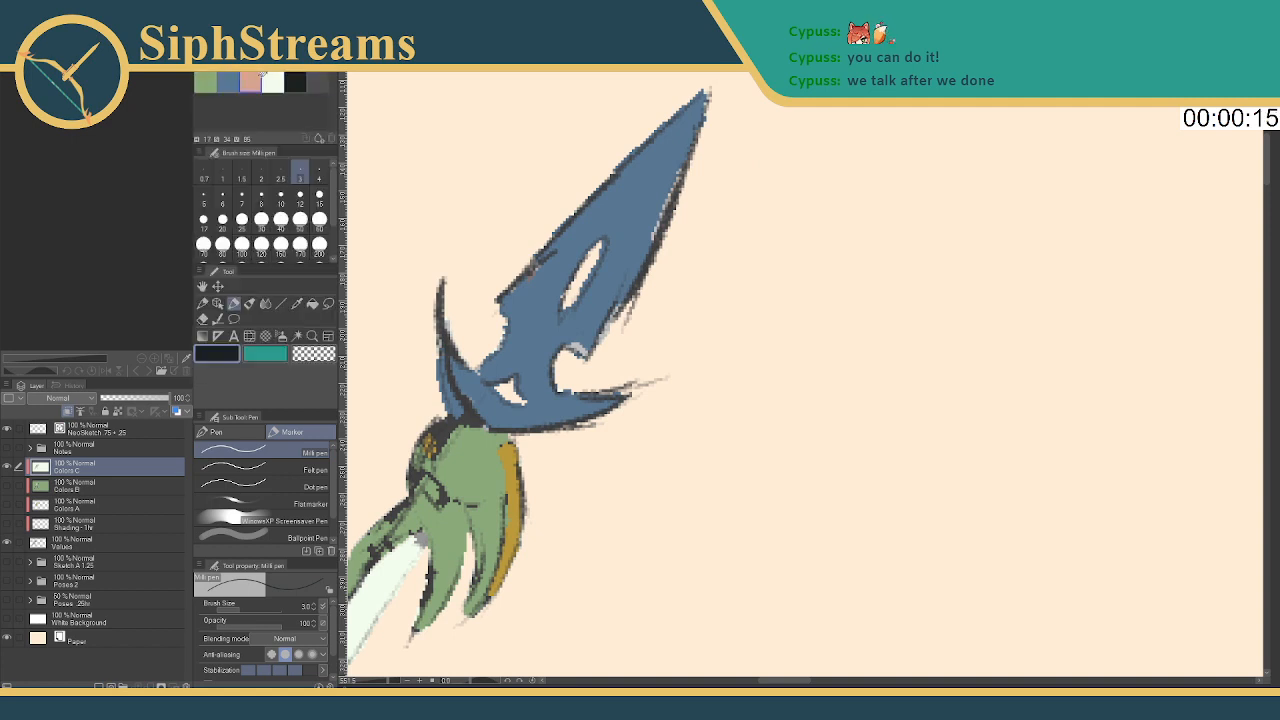
{"action": "left_click", "coordinate": [300, 196]}
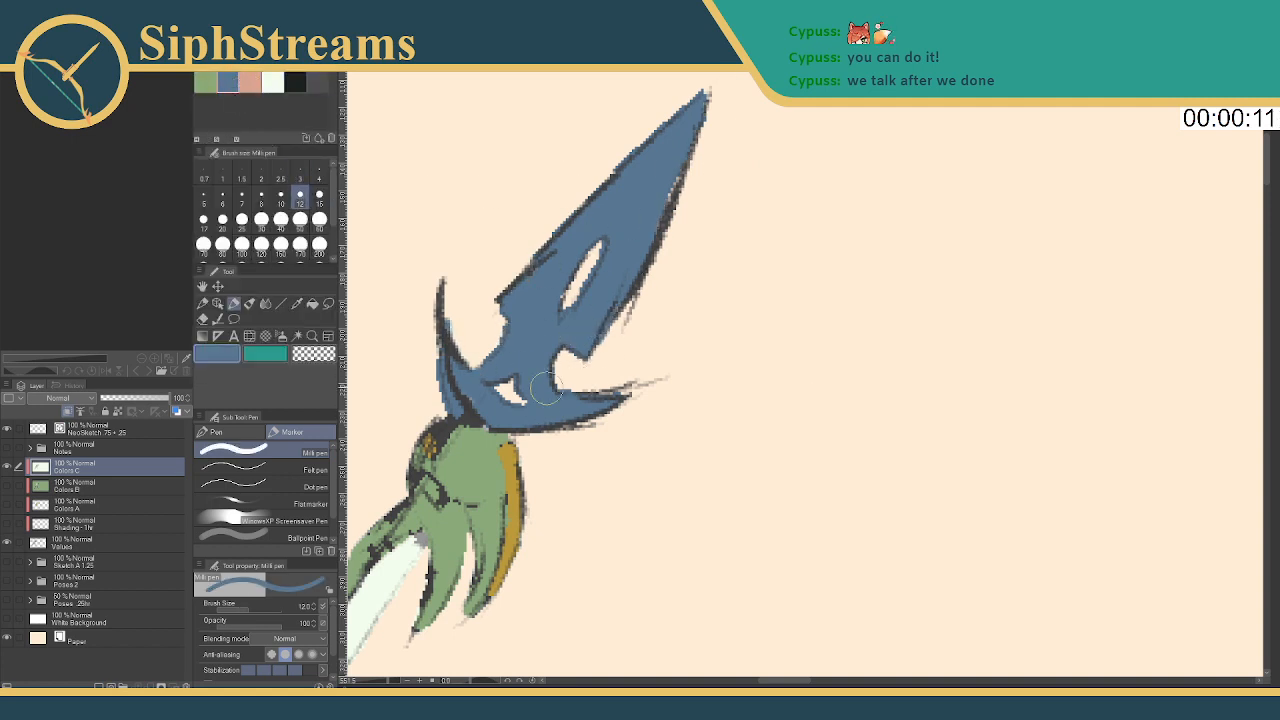
{"action": "left_click_drag", "start_coordinate": [551, 398], "coordinate": [645, 143]}
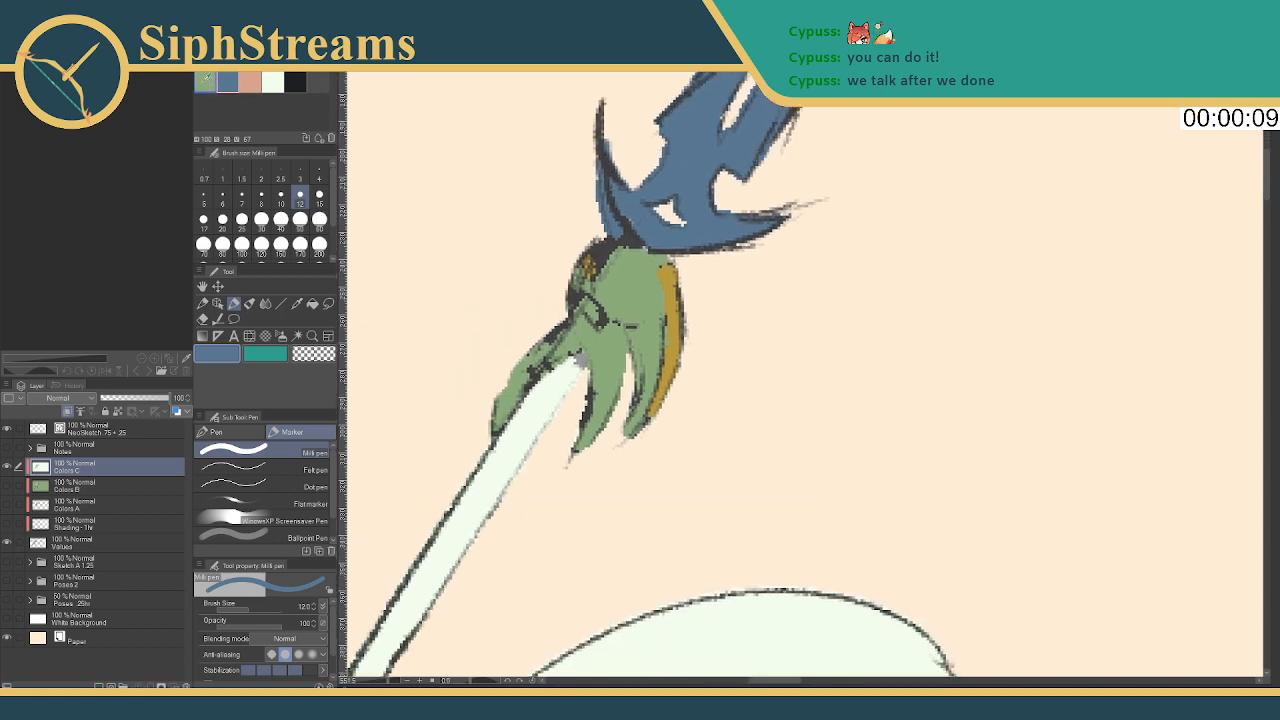
Paint over the dark and gold areas on the rear side of the spear's leafy collar in green
{"action": "left_click", "coordinate": [205, 82]}
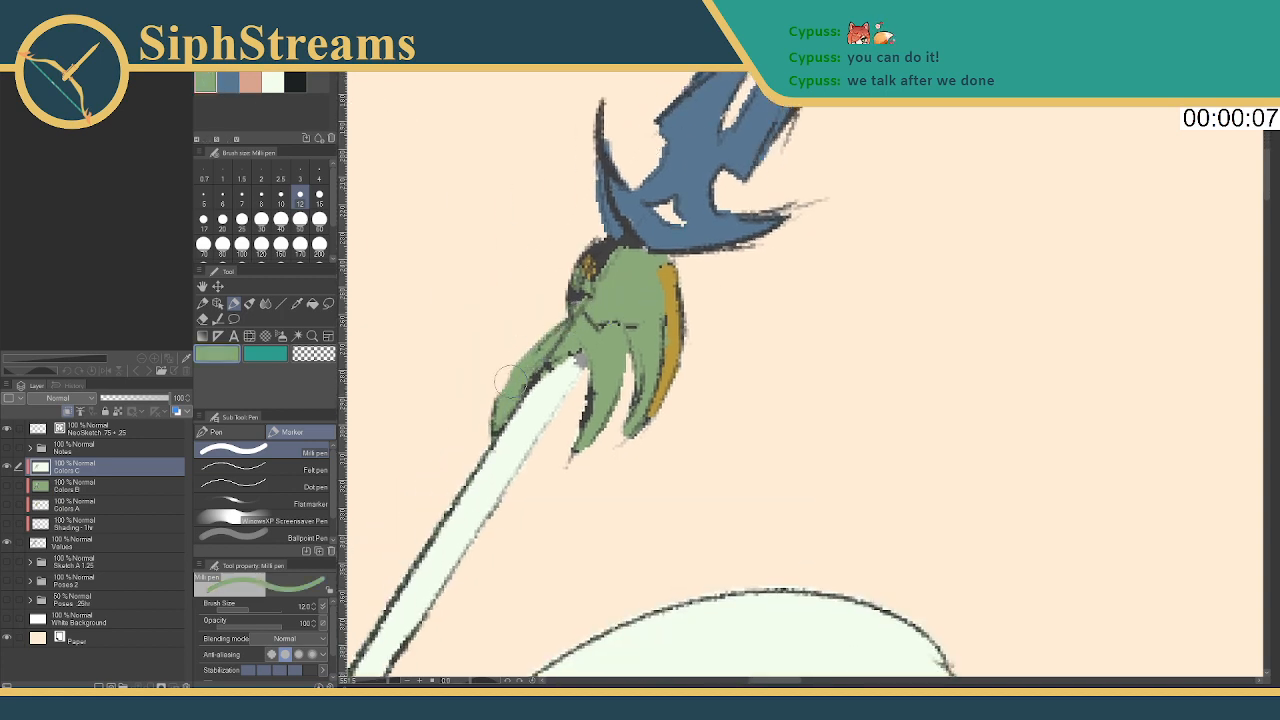
{"action": "mouse_move", "coordinate": [546, 300]}
{"action": "left_mouse_down"}
{"action": "mouse_move", "coordinate": [576, 264]}
{"action": "mouse_move", "coordinate": [614, 260]}
{"action": "mouse_move", "coordinate": [642, 285]}
{"action": "left_mouse_up"}
{"action": "mouse_move", "coordinate": [598, 400]}
{"action": "left_mouse_down"}
{"action": "mouse_move", "coordinate": [585, 445]}
{"action": "mouse_move", "coordinate": [622, 408]}
{"action": "mouse_move", "coordinate": [620, 420]}
{"action": "left_mouse_up"}
Cover the grey patch at the upper end of the spear shaft in off-white at size 5
{"action": "left_click", "coordinate": [272, 82]}
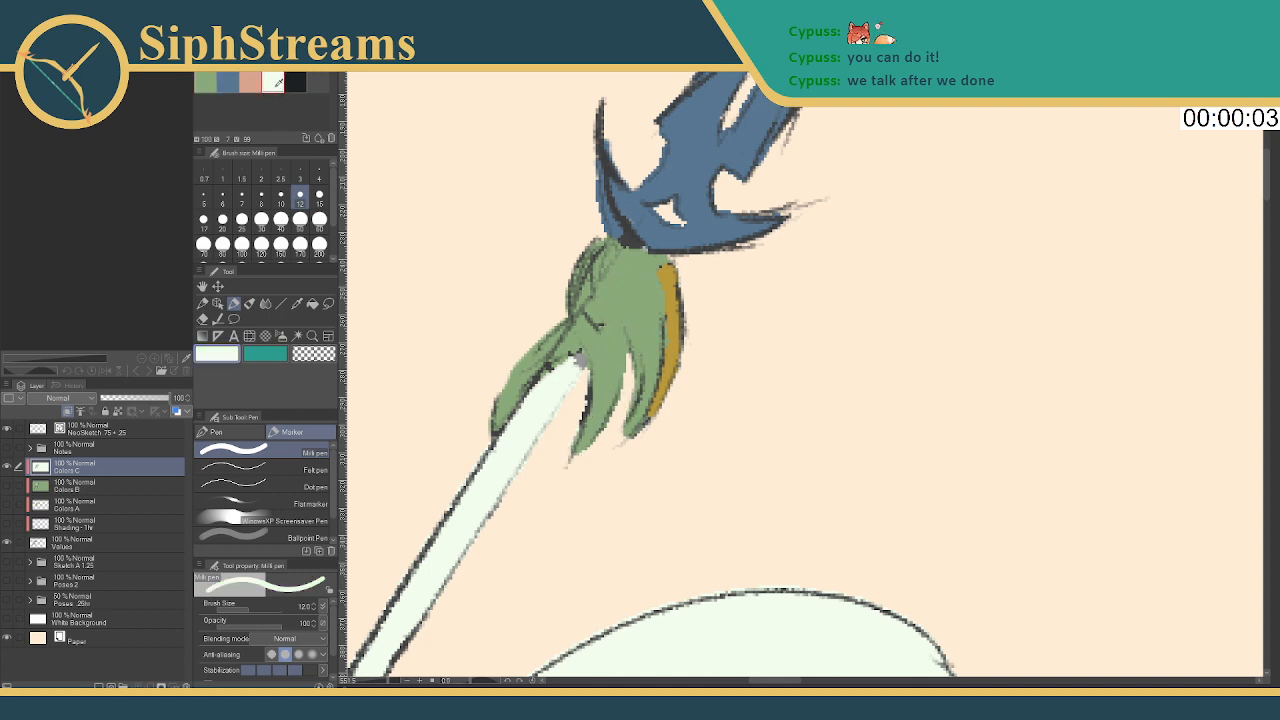
{"action": "left_click", "coordinate": [203, 198]}
{"action": "left_click_drag", "start_coordinate": [578, 361], "coordinate": [574, 370]}
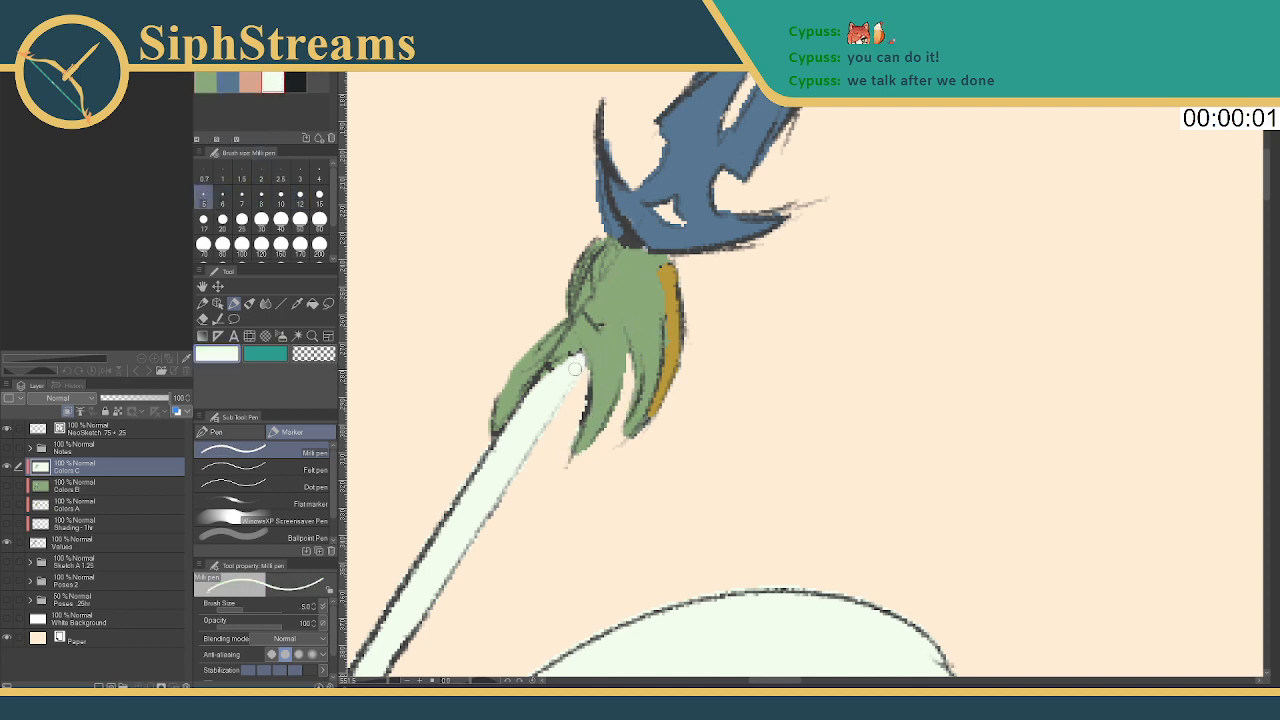
Check the whole figure with the Colors C layer hidden and shown, and make the Shading layer visible
{"action": "left_click_drag", "start_coordinate": [500, 590], "coordinate": [752, 184]}
{"action": "scroll", "coordinate": [622, 416], "scroll_direction": "down", "scroll_amount": 5}
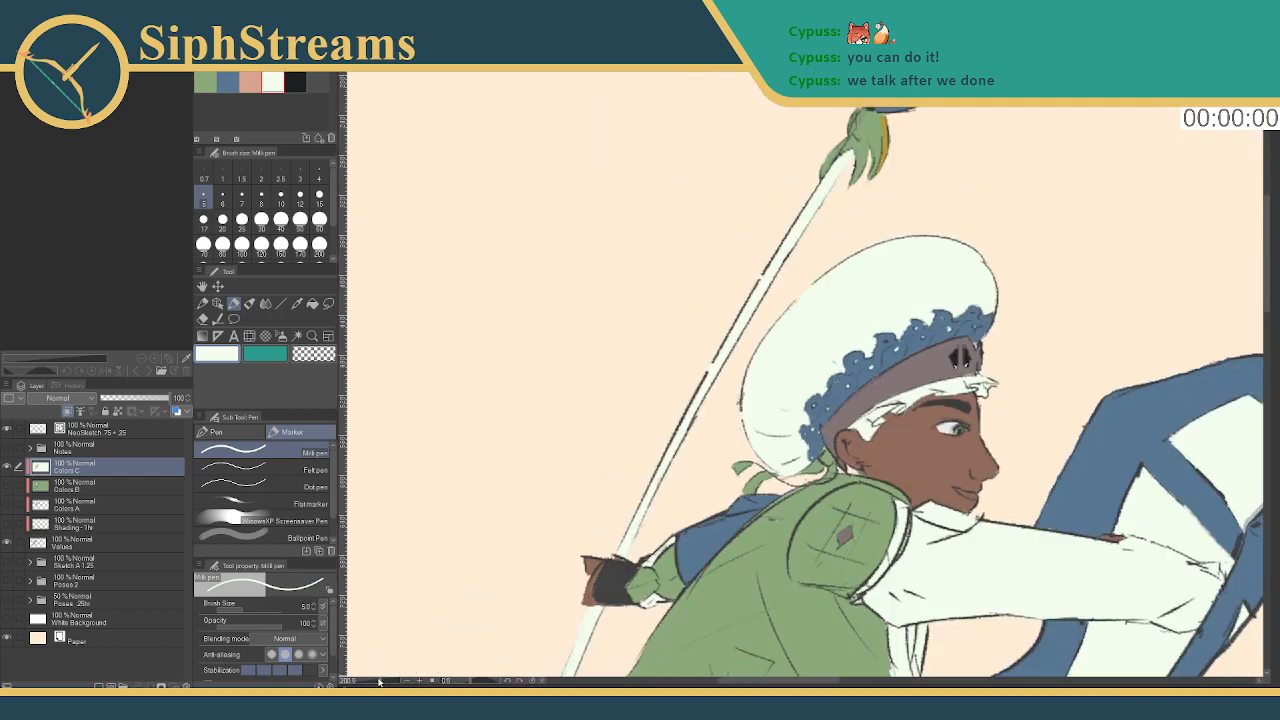
{"action": "left_click_drag", "start_coordinate": [378, 682], "coordinate": [371, 682]}
{"action": "left_click_drag", "start_coordinate": [561, 499], "coordinate": [493, 394]}
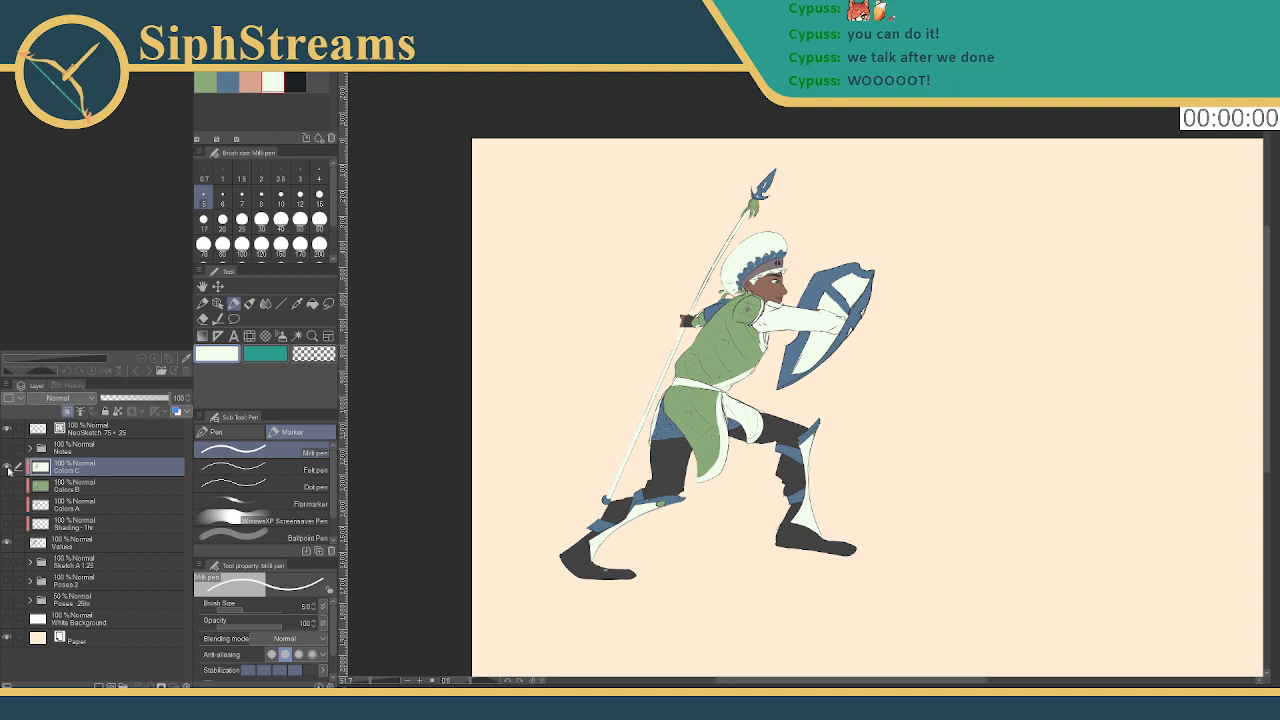
{"action": "left_click", "coordinate": [8, 466]}
{"action": "left_click", "coordinate": [8, 466]}
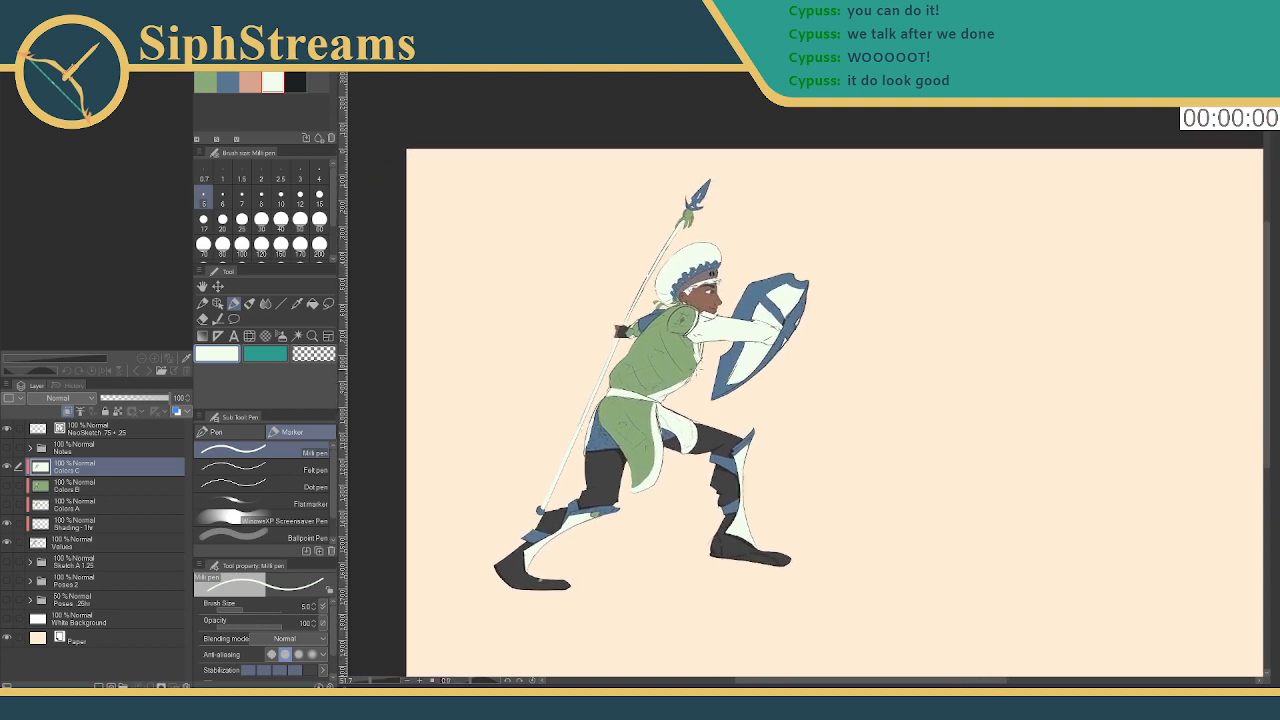
{"action": "left_click_drag", "start_coordinate": [665, 334], "coordinate": [689, 340]}
{"action": "key", "text": "ctrl+z"}
{"action": "mouse_move", "coordinate": [550, 295]}
{"action": "left_mouse_down"}
{"action": "mouse_move", "coordinate": [554, 263]}
{"action": "mouse_move", "coordinate": [546, 281]}
{"action": "left_mouse_up"}
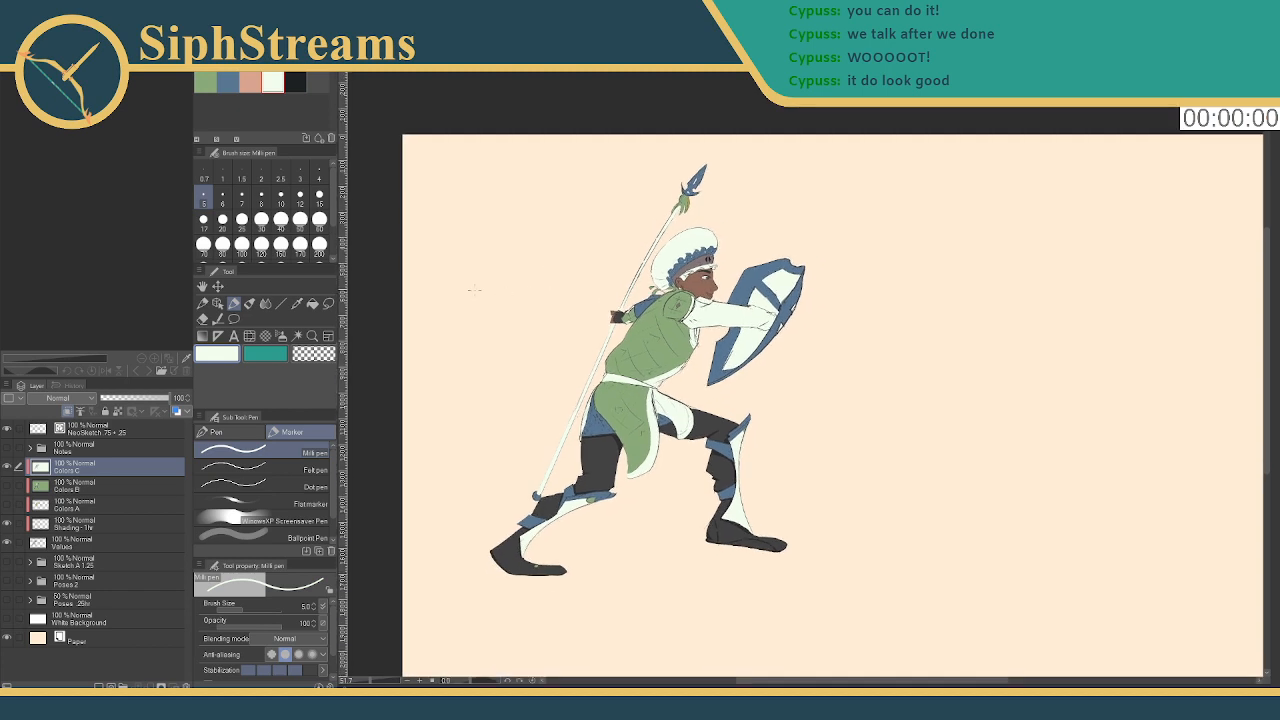
Open the recent drawing "23.4.10 - Siphimir Speedrun" and compare its finished archer with the spear-and-shield warrior
{"action": "left_click", "coordinate": [20, 35]}
{"action": "mouse_move", "coordinate": [60, 79]}
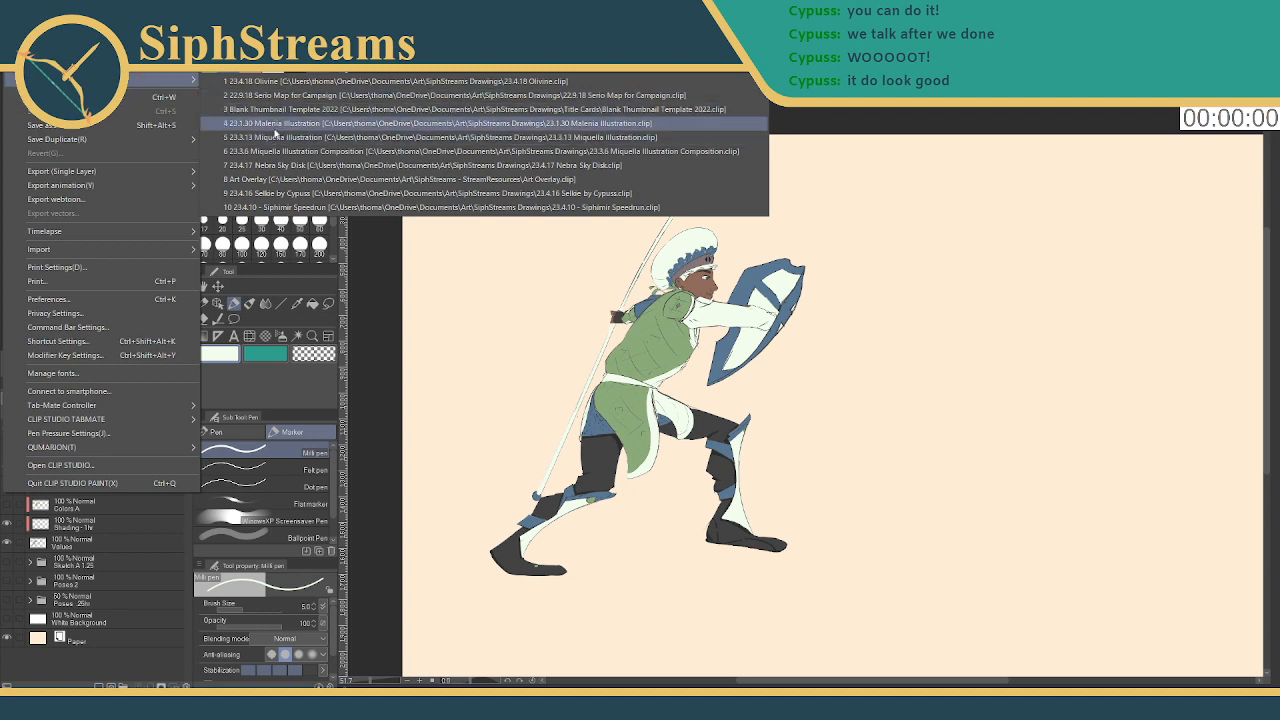
{"action": "left_click", "coordinate": [249, 206]}
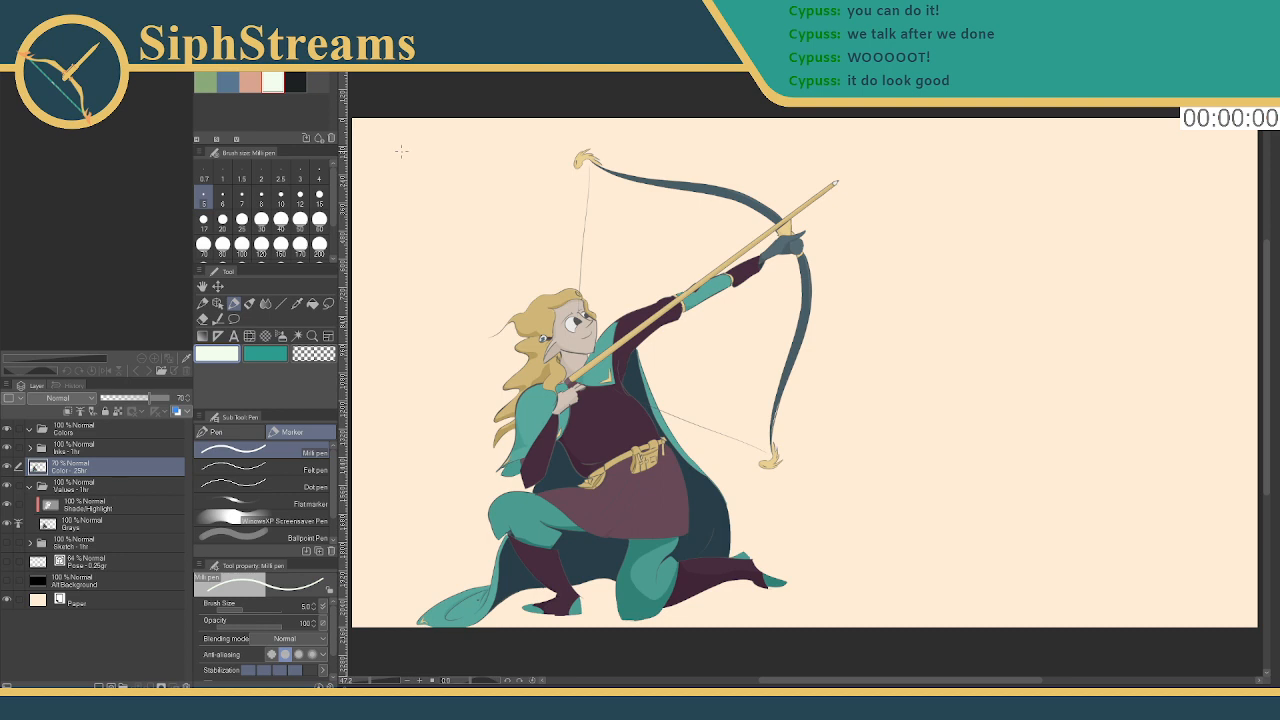
{"action": "left_click_drag", "start_coordinate": [394, 143], "coordinate": [462, 121]}
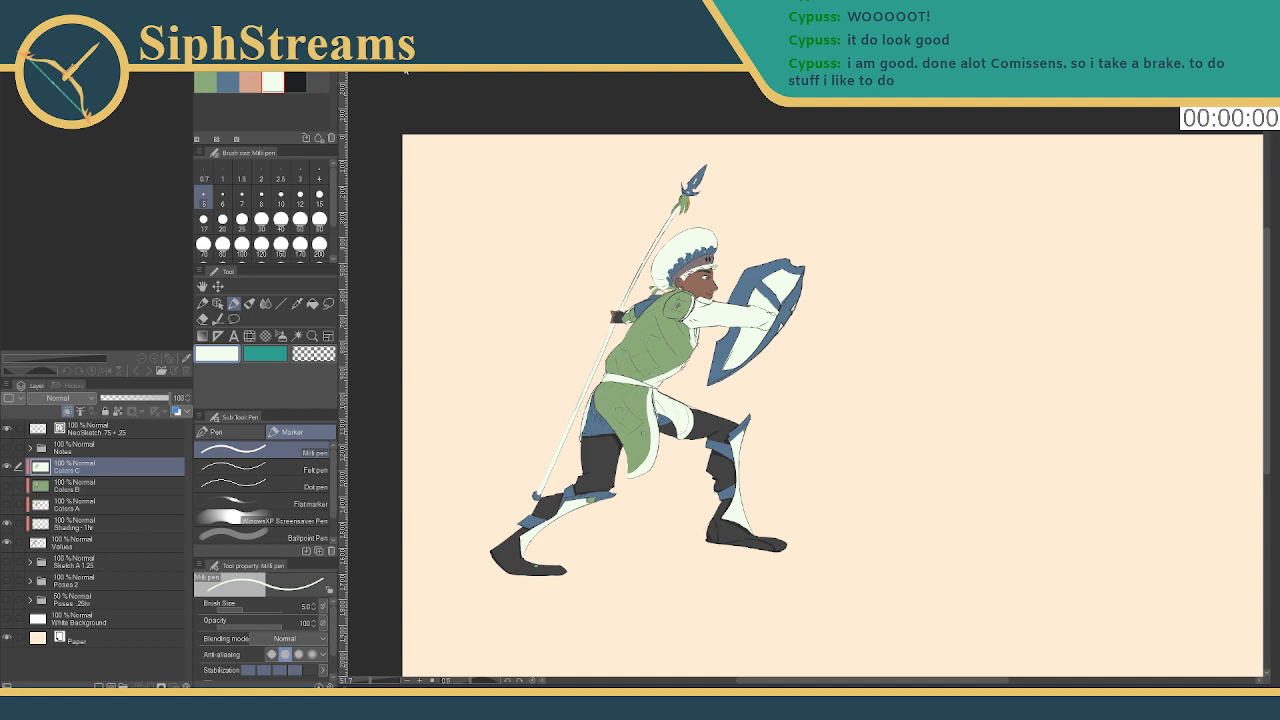
{"action": "key", "text": "ctrl+Tab"}
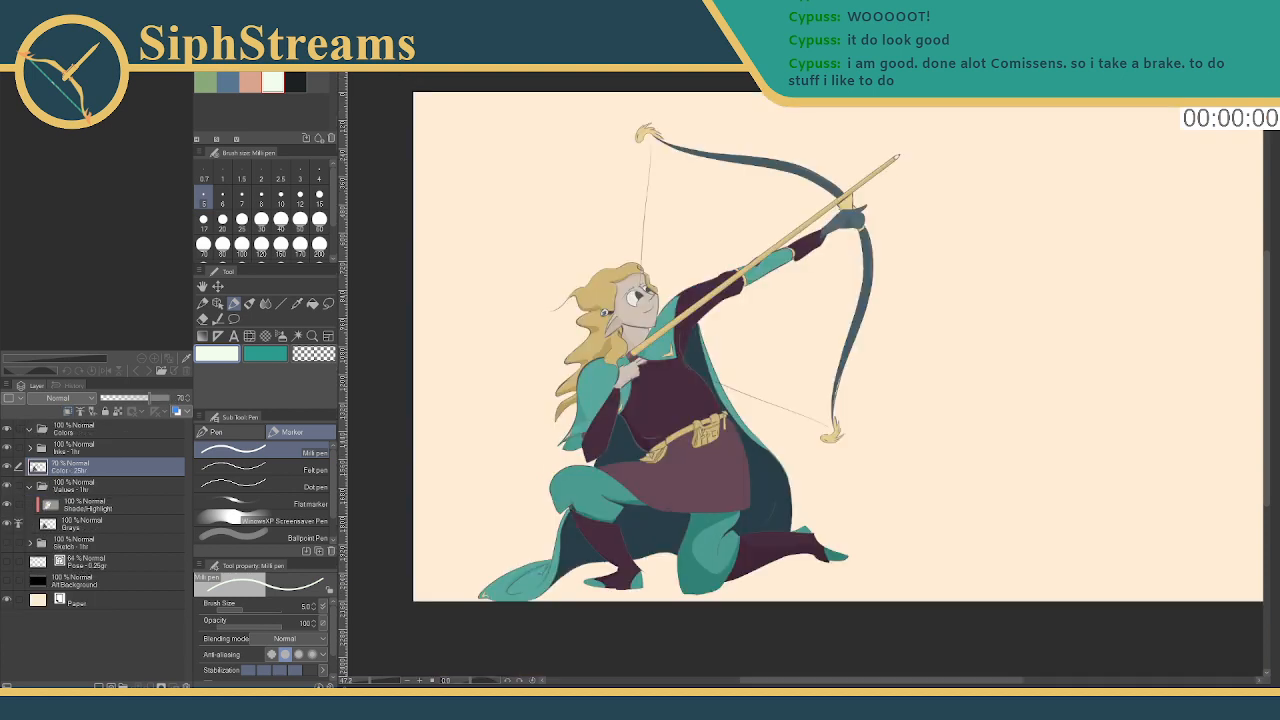
{"action": "key", "text": "ctrl+Tab"}
{"action": "key", "text": "ctrl+Tab"}
{"action": "key", "text": "ctrl+Tab"}
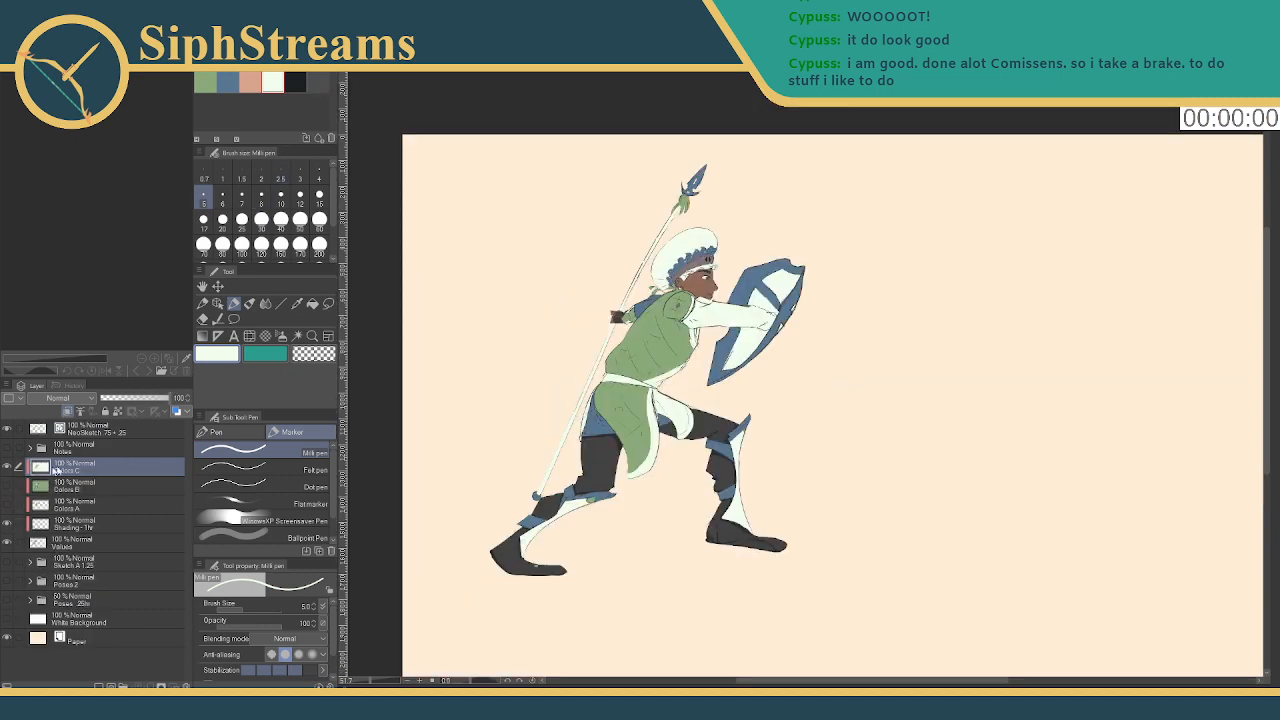
Move the Shading layer directly above Colors C and lower its opacity to about 45%
{"action": "left_click", "coordinate": [73, 520]}
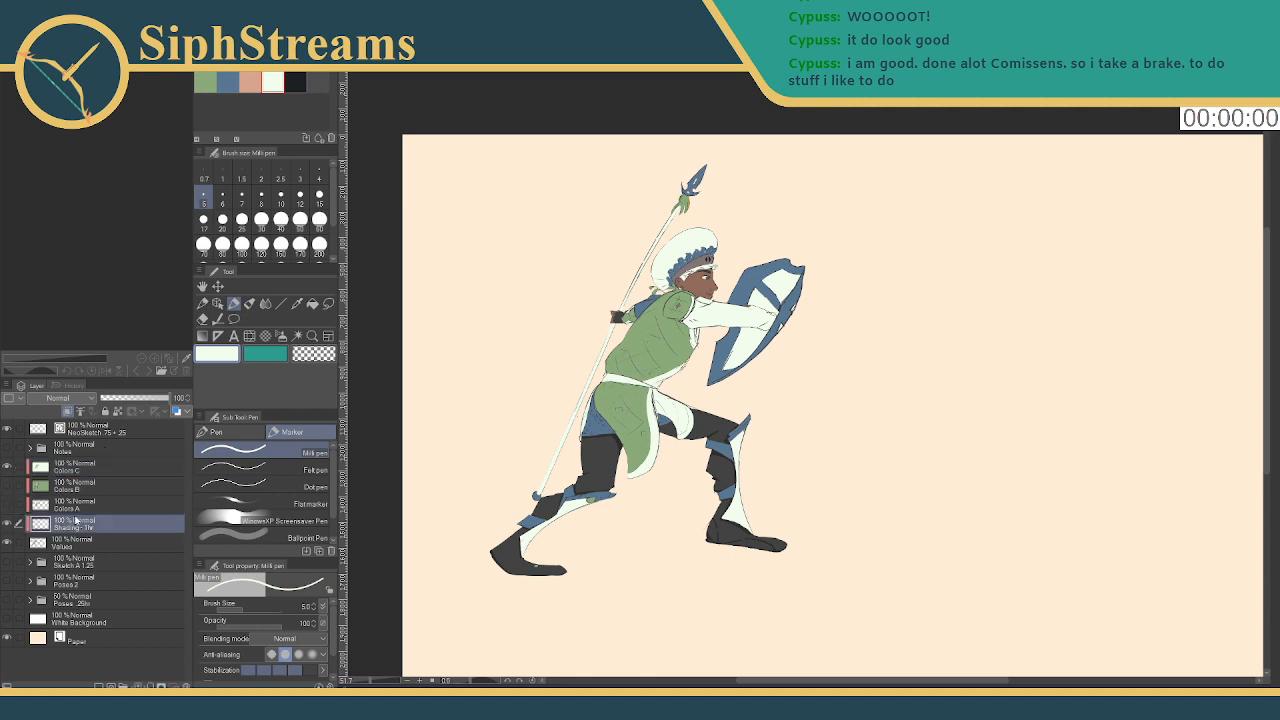
{"action": "left_click_drag", "start_coordinate": [72, 522], "coordinate": [77, 459]}
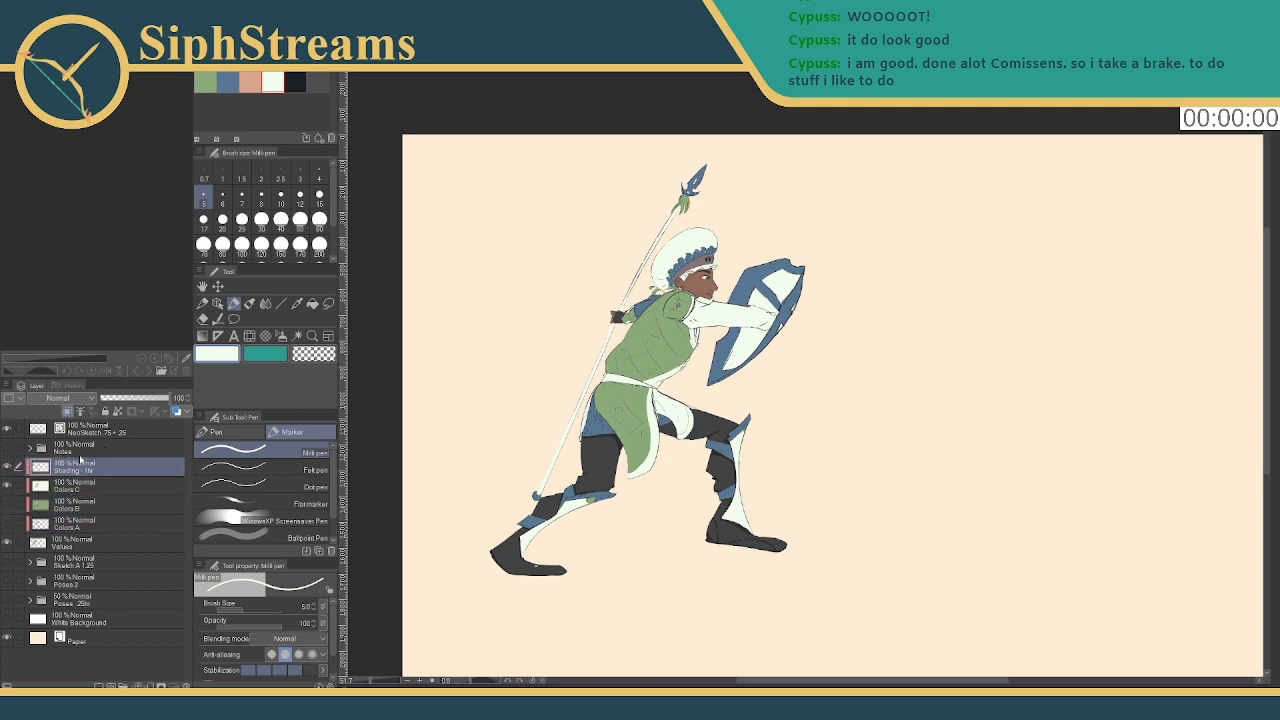
{"action": "mouse_move", "coordinate": [166, 398]}
{"action": "left_mouse_down"}
{"action": "mouse_move", "coordinate": [110, 399]}
{"action": "mouse_move", "coordinate": [152, 401]}
{"action": "mouse_move", "coordinate": [130, 401]}
{"action": "left_mouse_up"}
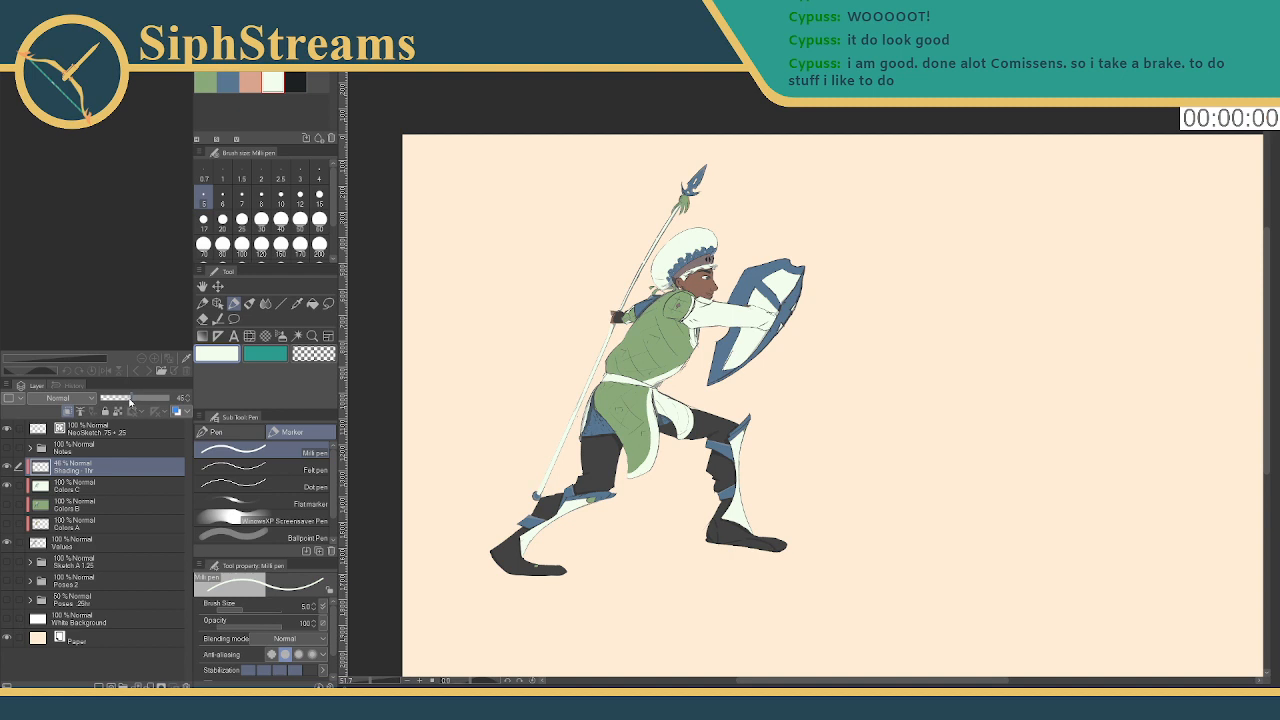
Try the Shading layer back beneath Colors A and undo that reordering
{"action": "left_click_drag", "start_coordinate": [72, 470], "coordinate": [79, 533]}
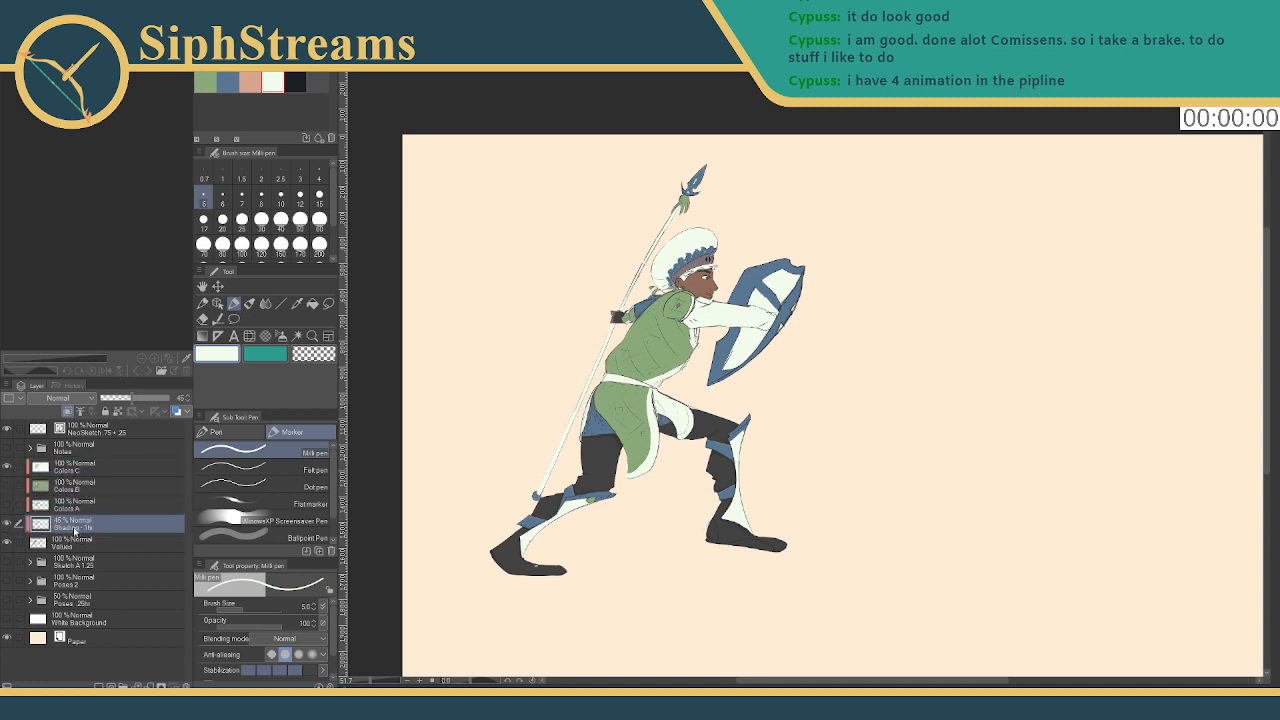
{"action": "left_click", "coordinate": [80, 469], "text": "ctrl"}
{"action": "key", "text": "ctrl+z"}
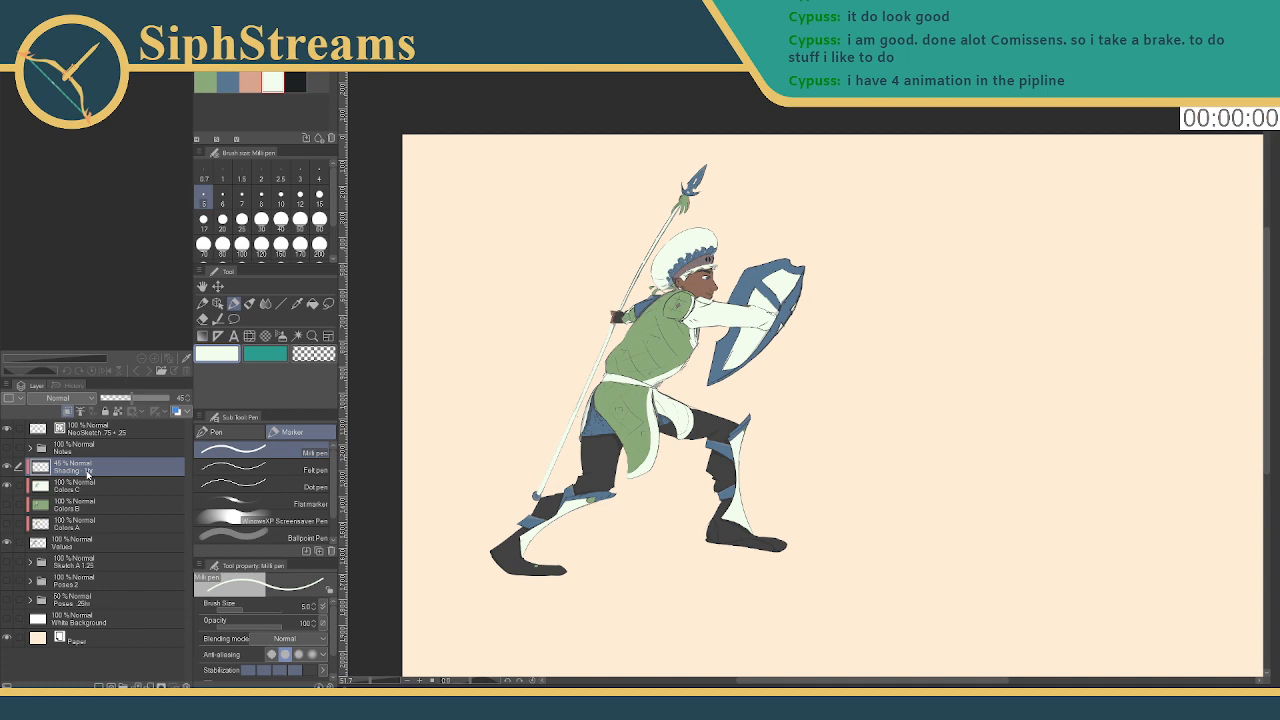
Examine the shaded warrior at different magnifications and compare it repeatedly with the finished archer drawing
{"action": "scroll", "coordinate": [519, 407], "scroll_direction": "right", "scroll_amount": 2}
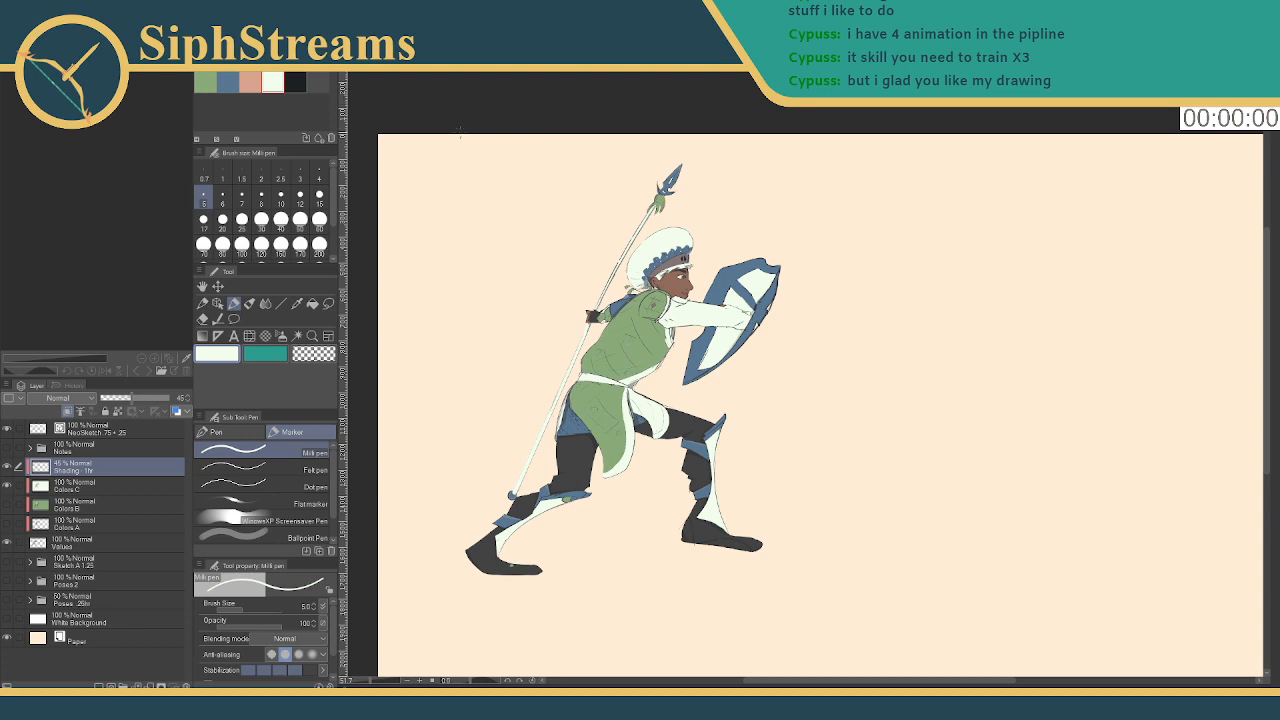
{"action": "key", "text": "ctrl+Tab"}
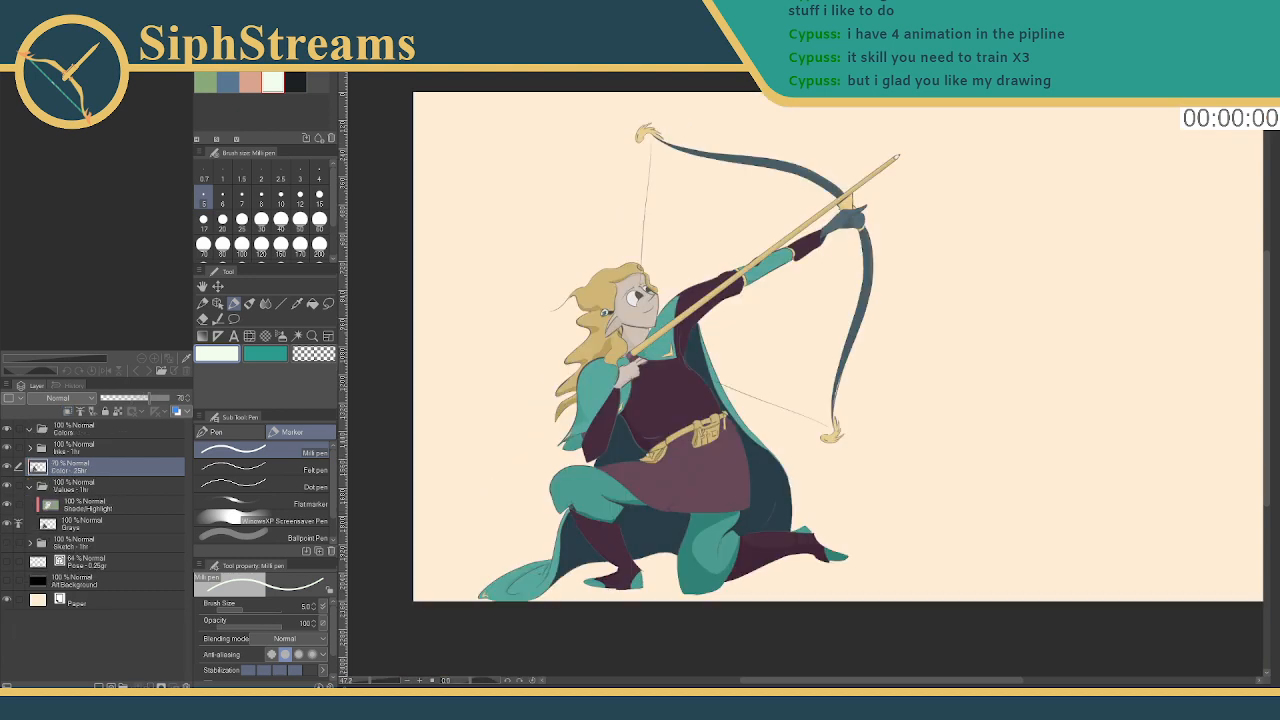
{"action": "key", "text": "ctrl+Tab"}
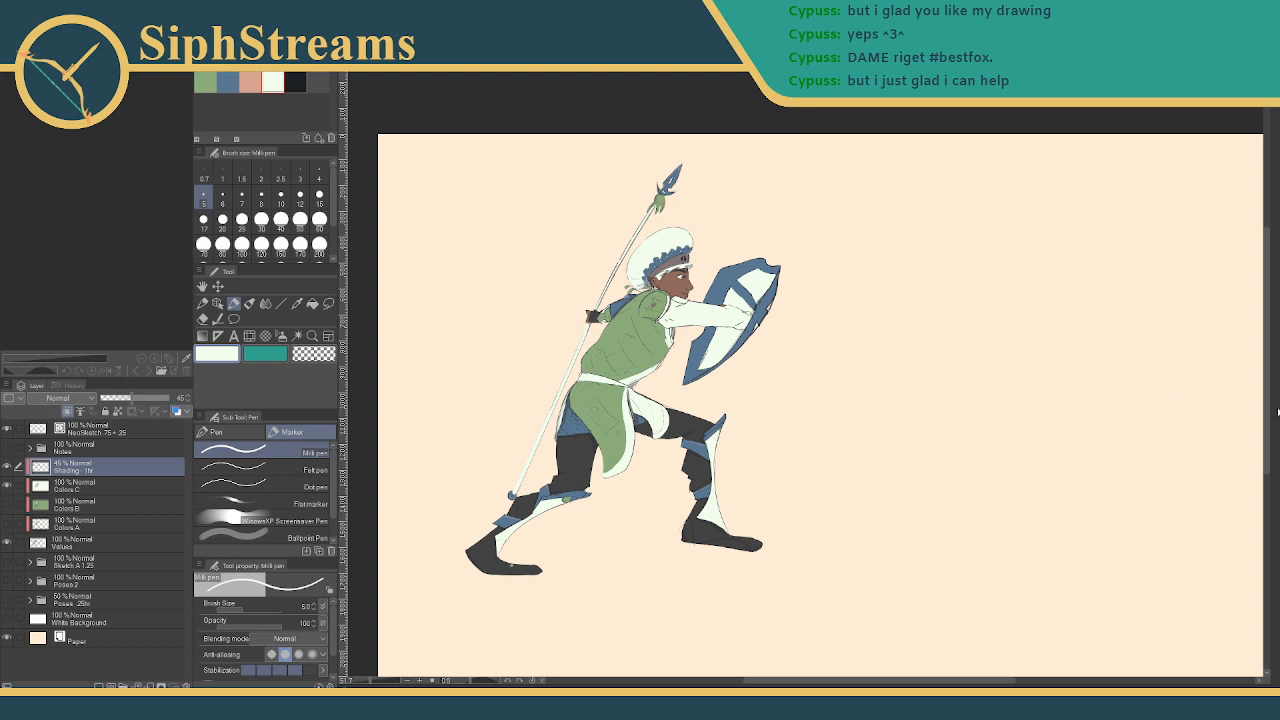
{"action": "scroll", "coordinate": [1174, 409], "scroll_direction": "up", "scroll_amount": 1}
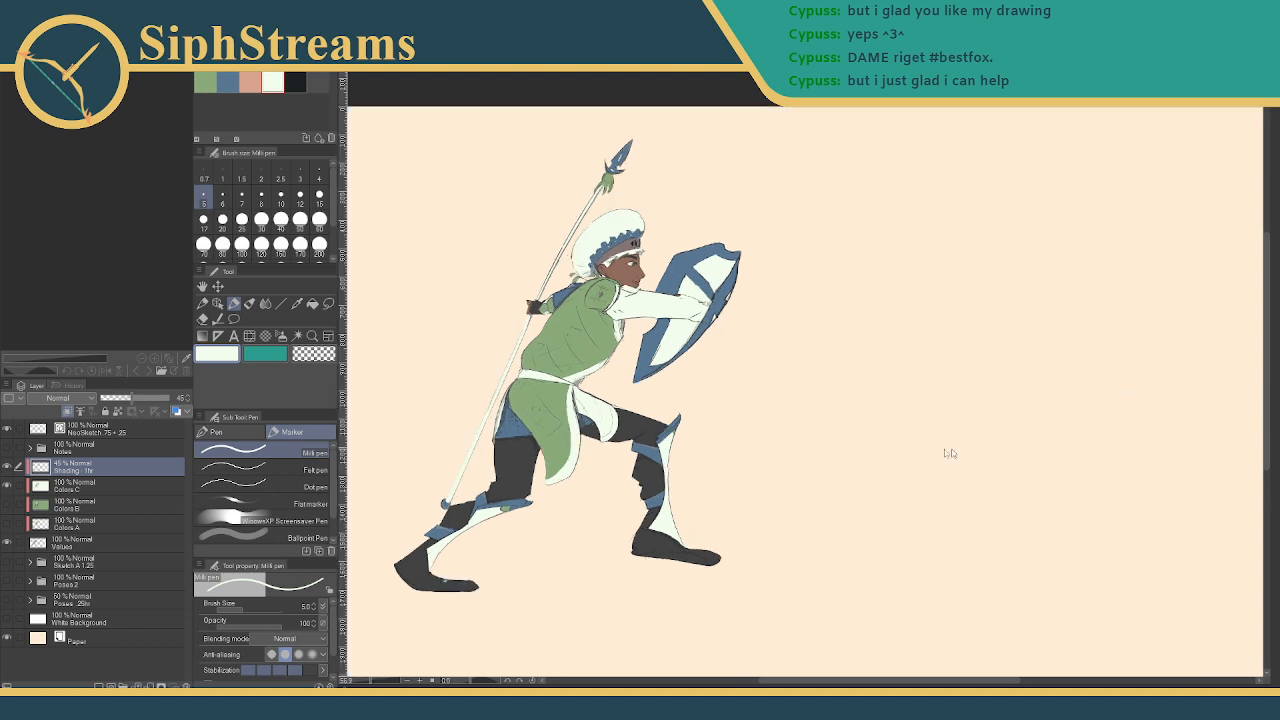
{"action": "scroll", "coordinate": [971, 451], "scroll_direction": "down", "scroll_amount": 2}
{"action": "scroll", "coordinate": [545, 357], "scroll_direction": "up", "scroll_amount": 3}
{"action": "left_click_drag", "start_coordinate": [545, 357], "coordinate": [622, 345]}
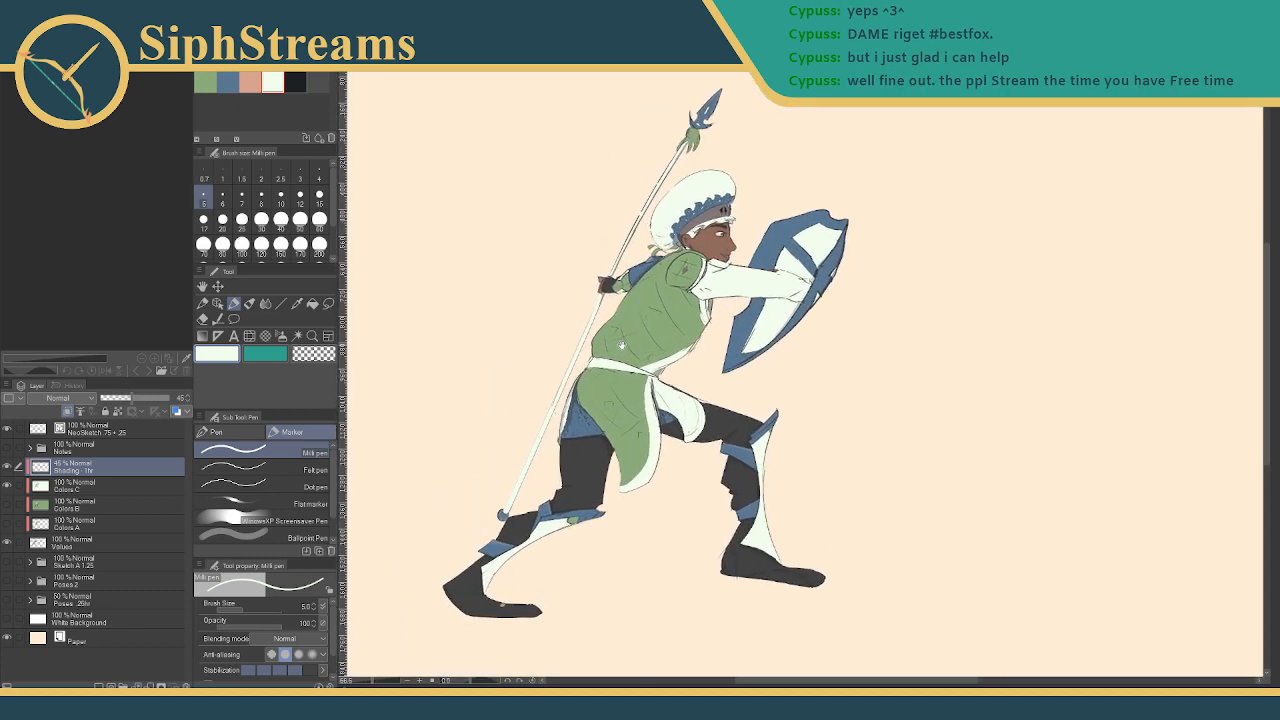
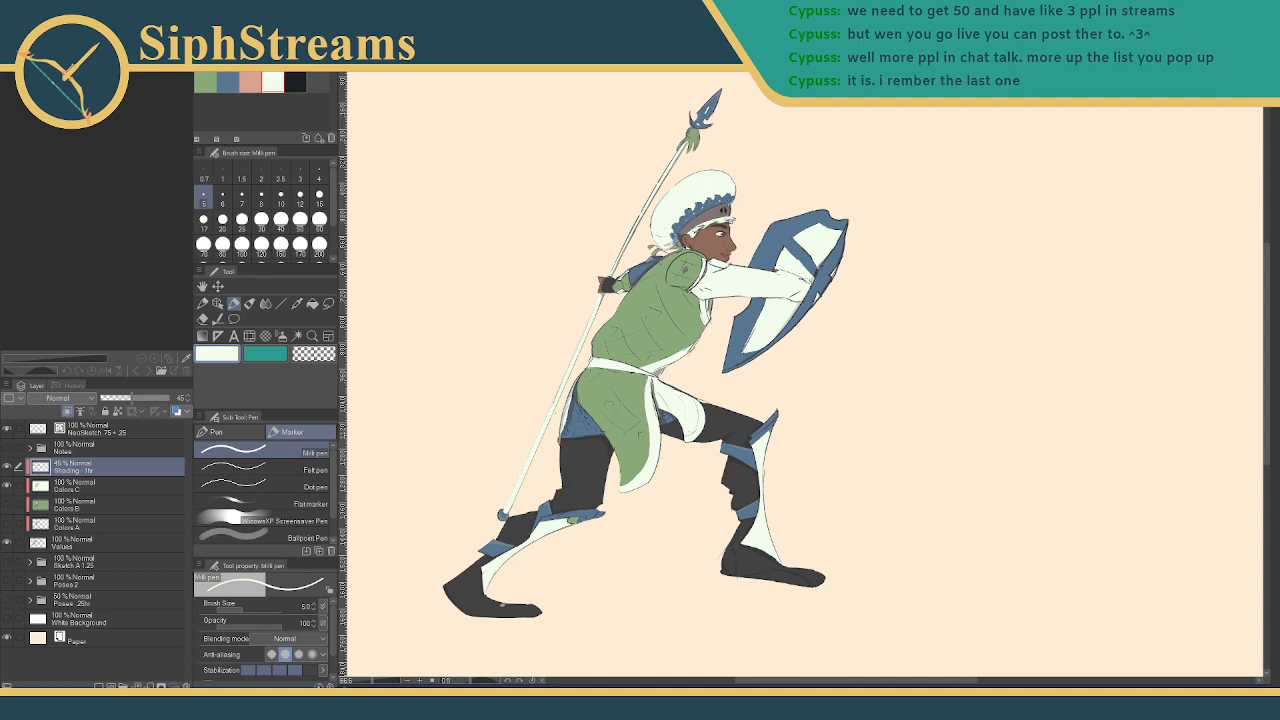
{"action": "key", "text": "ctrl+Tab"}
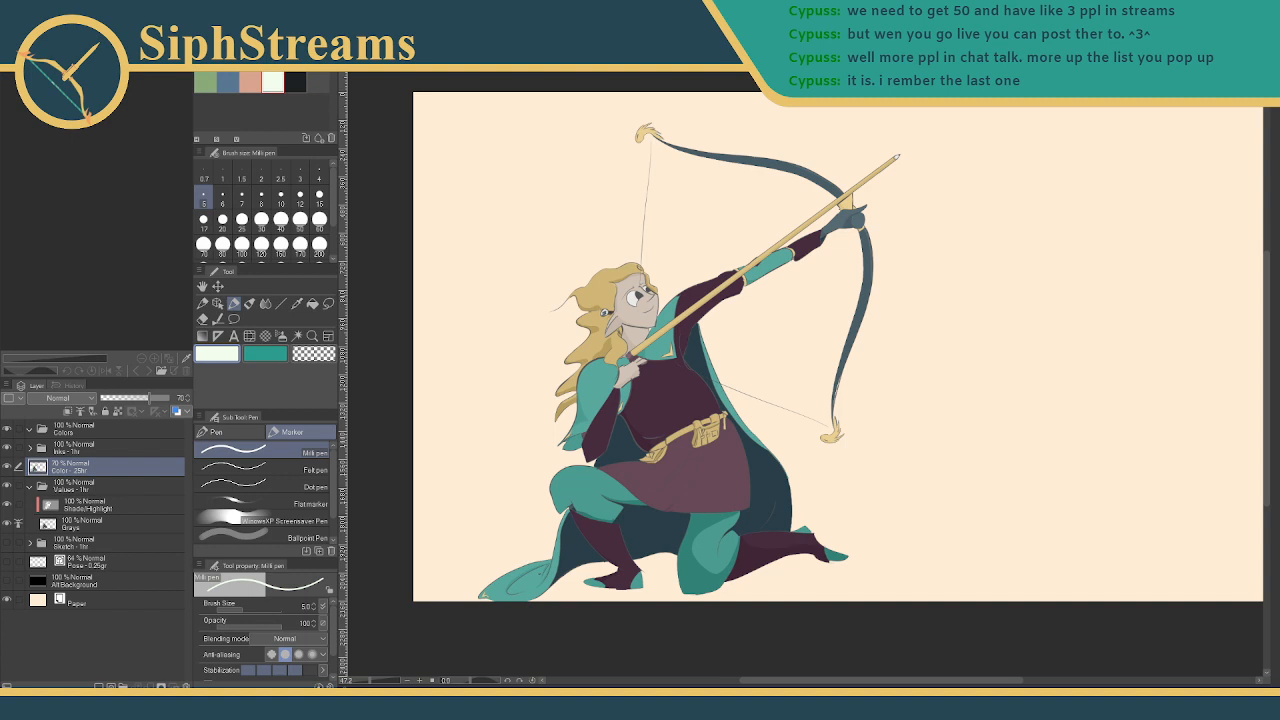
{"action": "key", "text": "ctrl+Tab"}
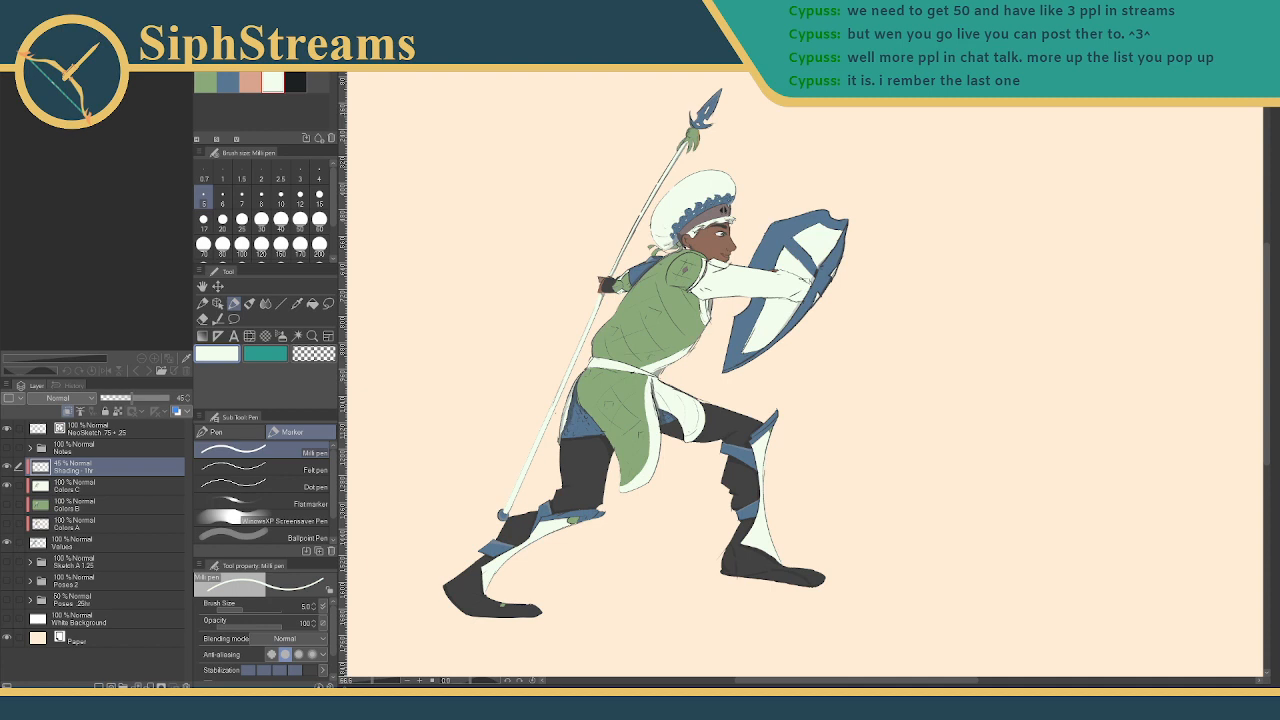
{"action": "key", "text": "ctrl+Tab"}
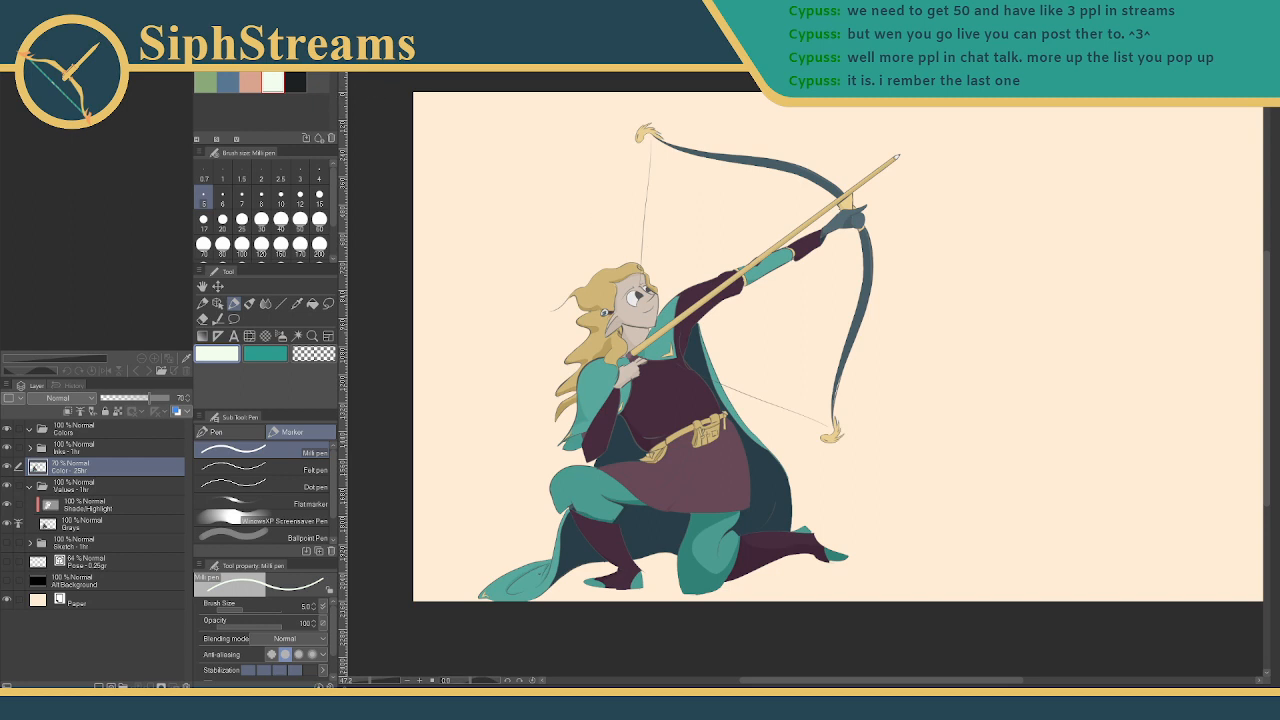
{"action": "key", "text": "ctrl+Tab"}
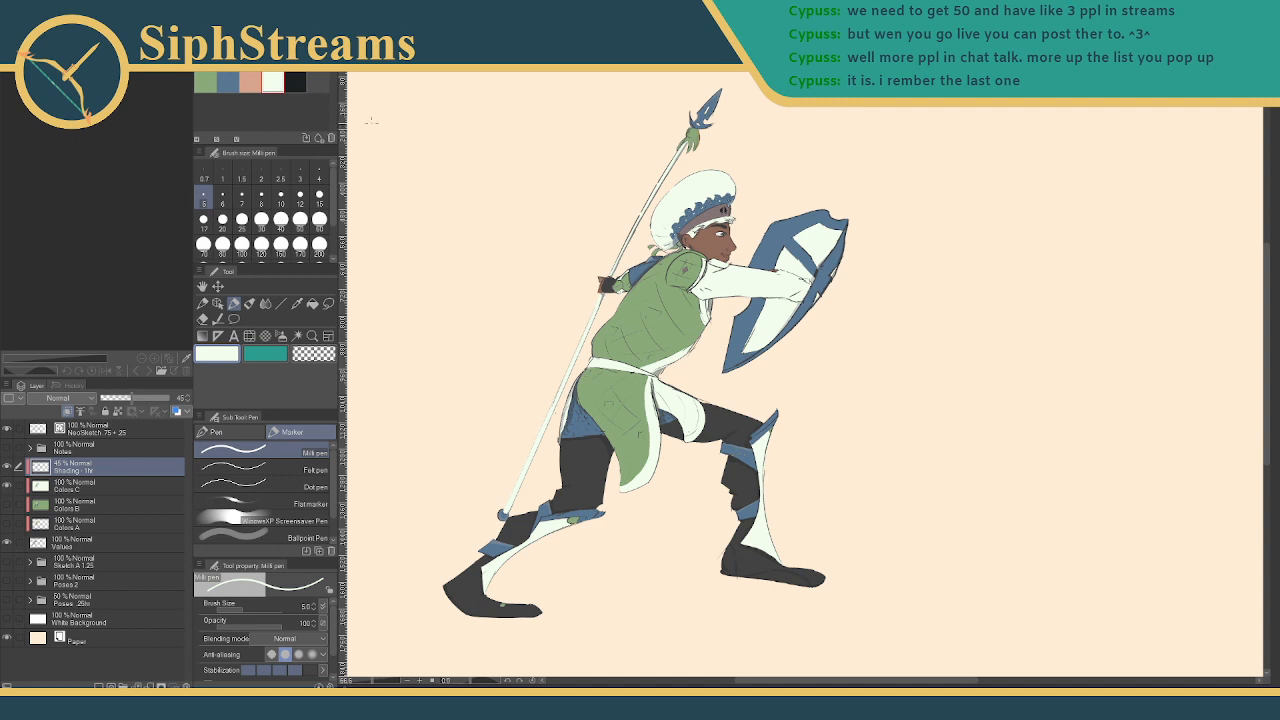
{"action": "key", "text": "ctrl+Tab"}
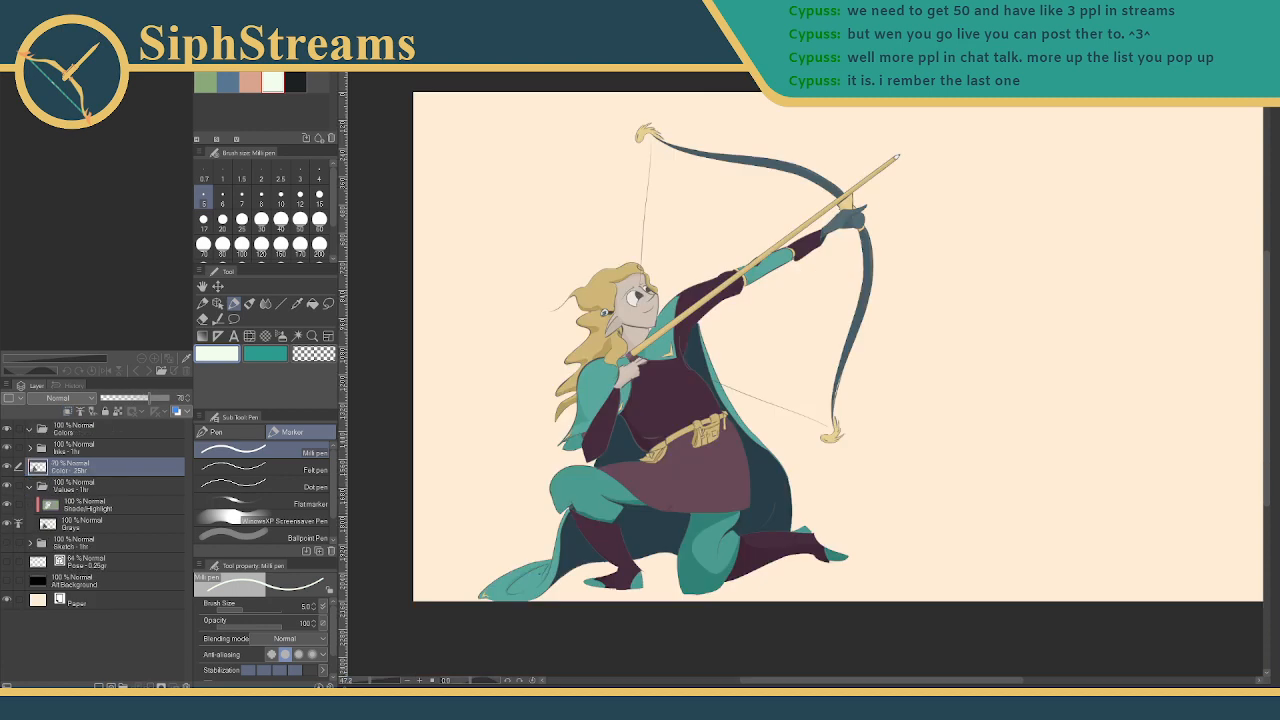
Open the recent file "23.3.13 Miquella Illustration" and frame the sketched figure's head and arms
{"action": "left_click", "coordinate": [15, 30]}
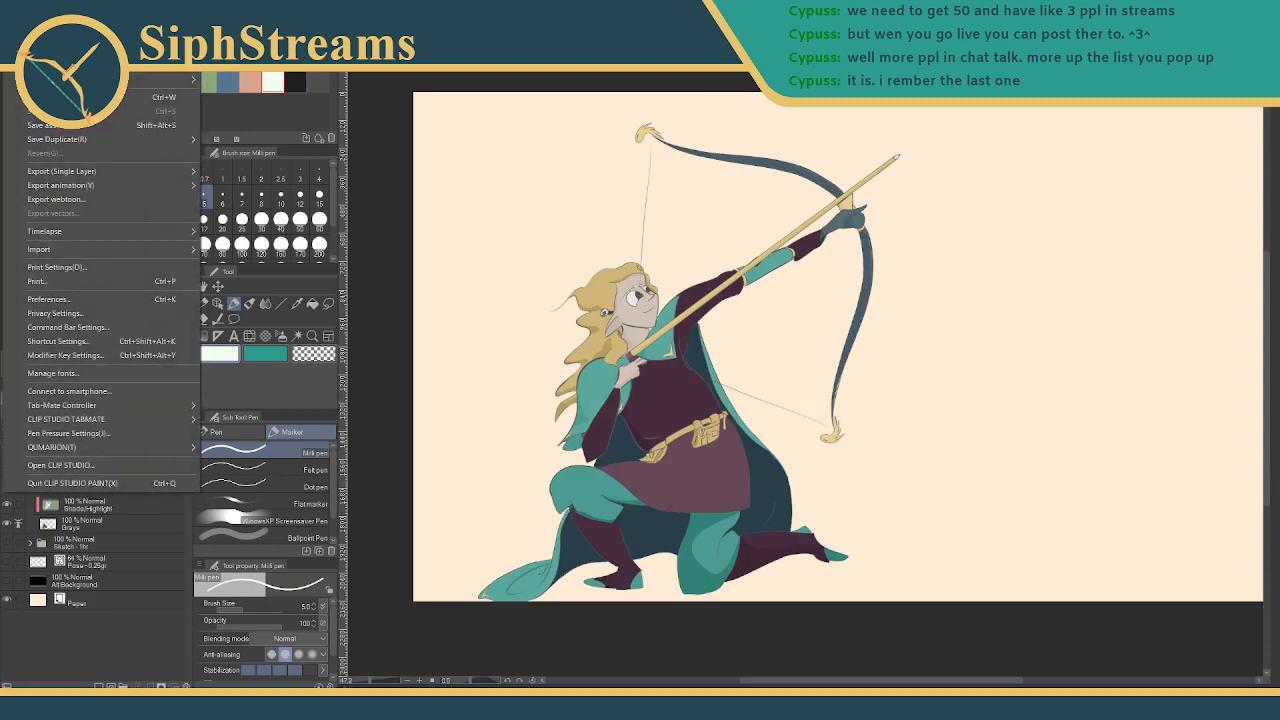
{"action": "mouse_move", "coordinate": [100, 79]}
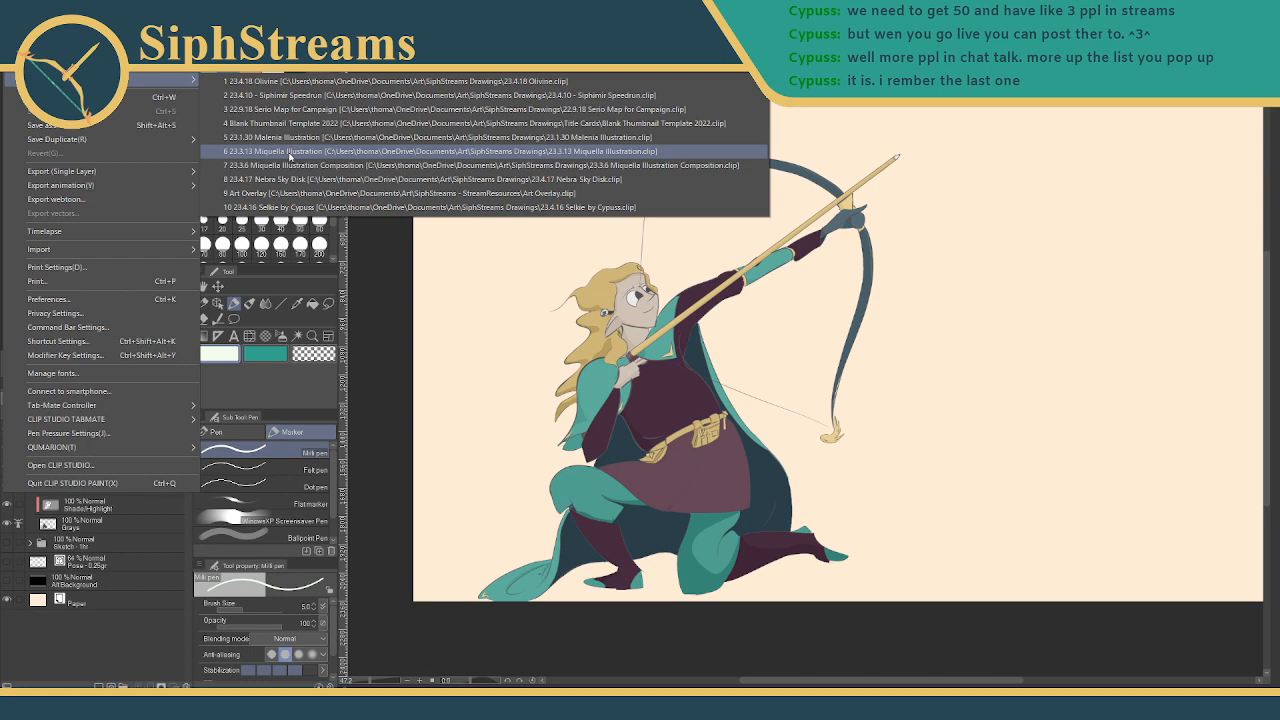
{"action": "left_click", "coordinate": [289, 153]}
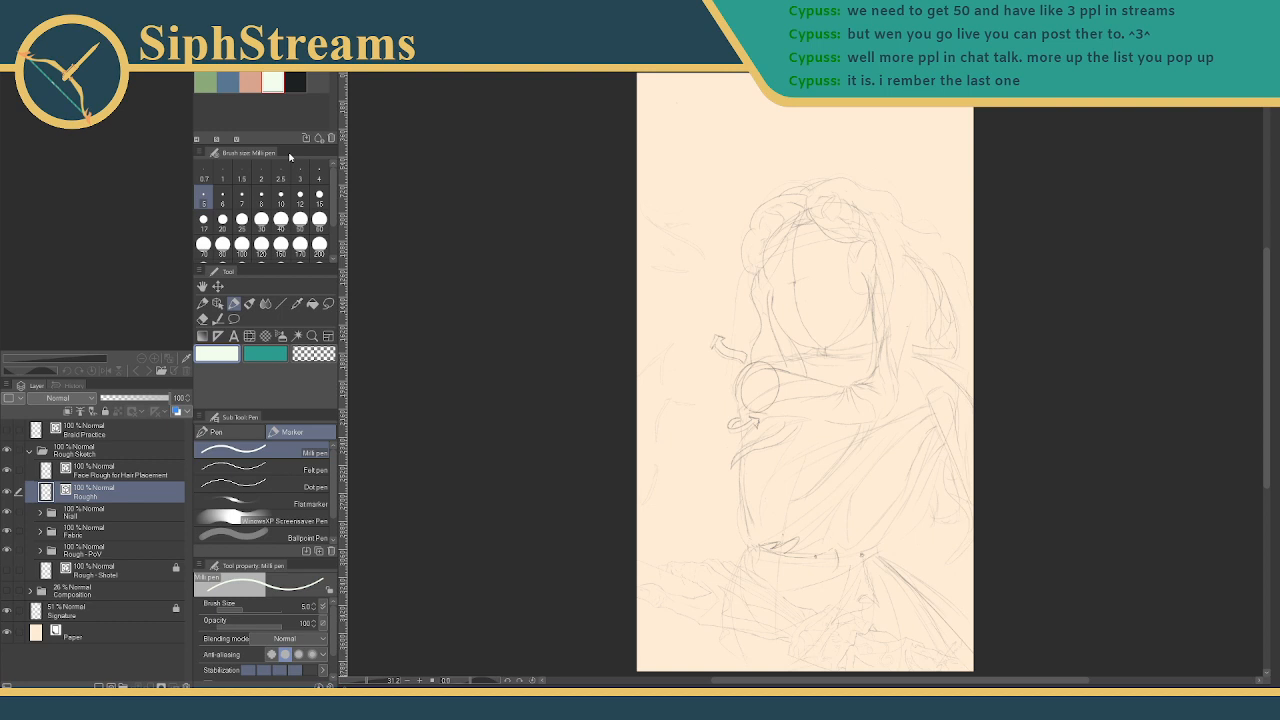
{"action": "scroll", "coordinate": [850, 380], "scroll_direction": "up", "scroll_amount": 2}
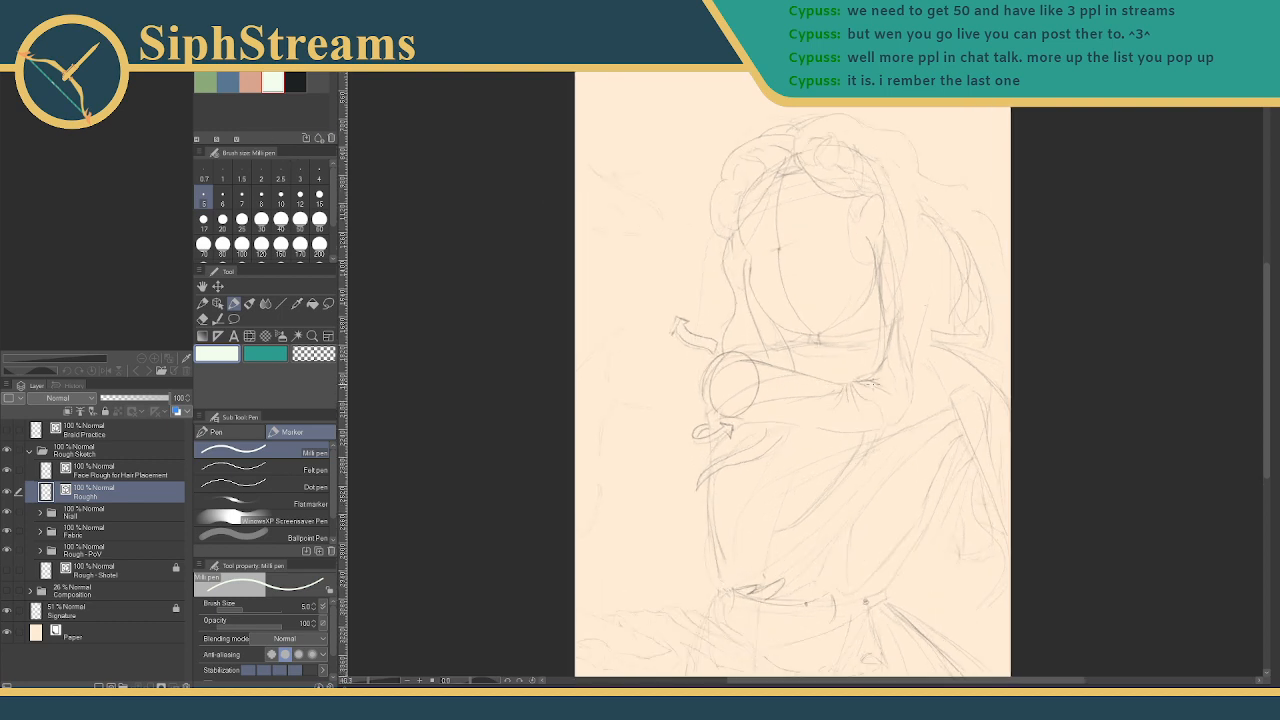
{"action": "left_click_drag", "start_coordinate": [872, 377], "coordinate": [806, 385]}
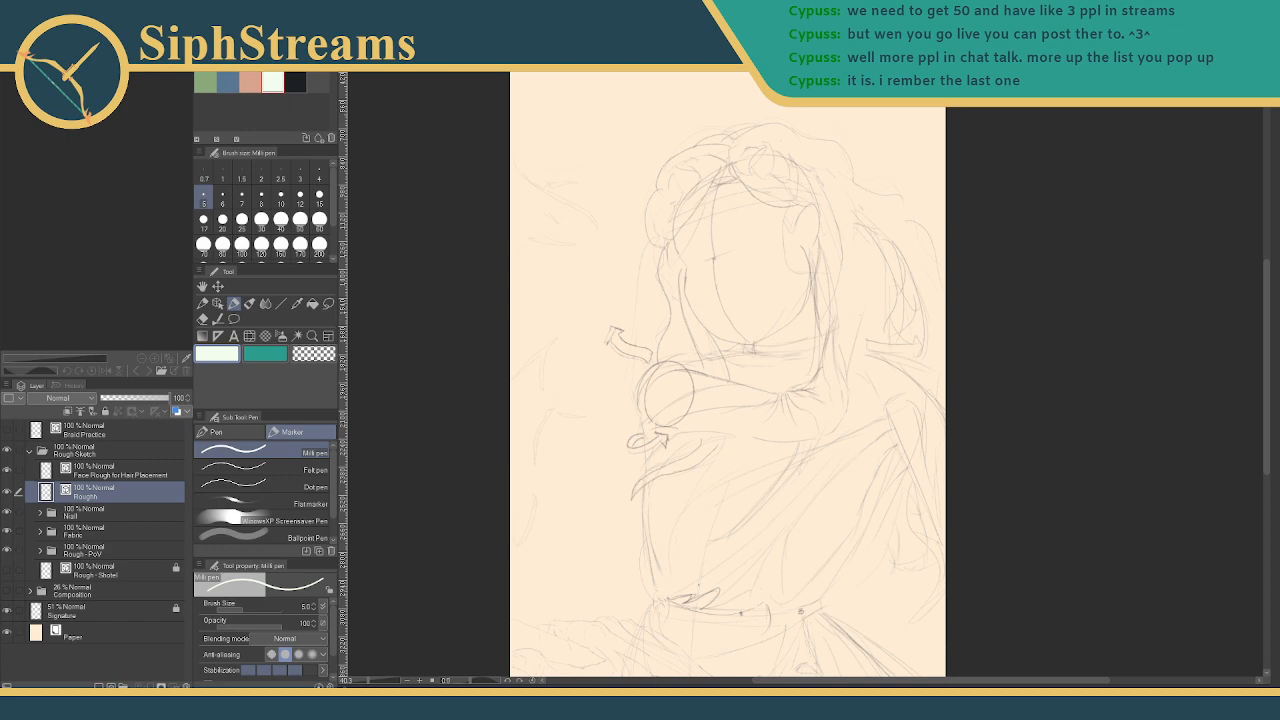
Load the Miquella image from the Desktop into the Sub View as a reference, enlarged on the figure
{"action": "key", "text": "ctrl+o"}
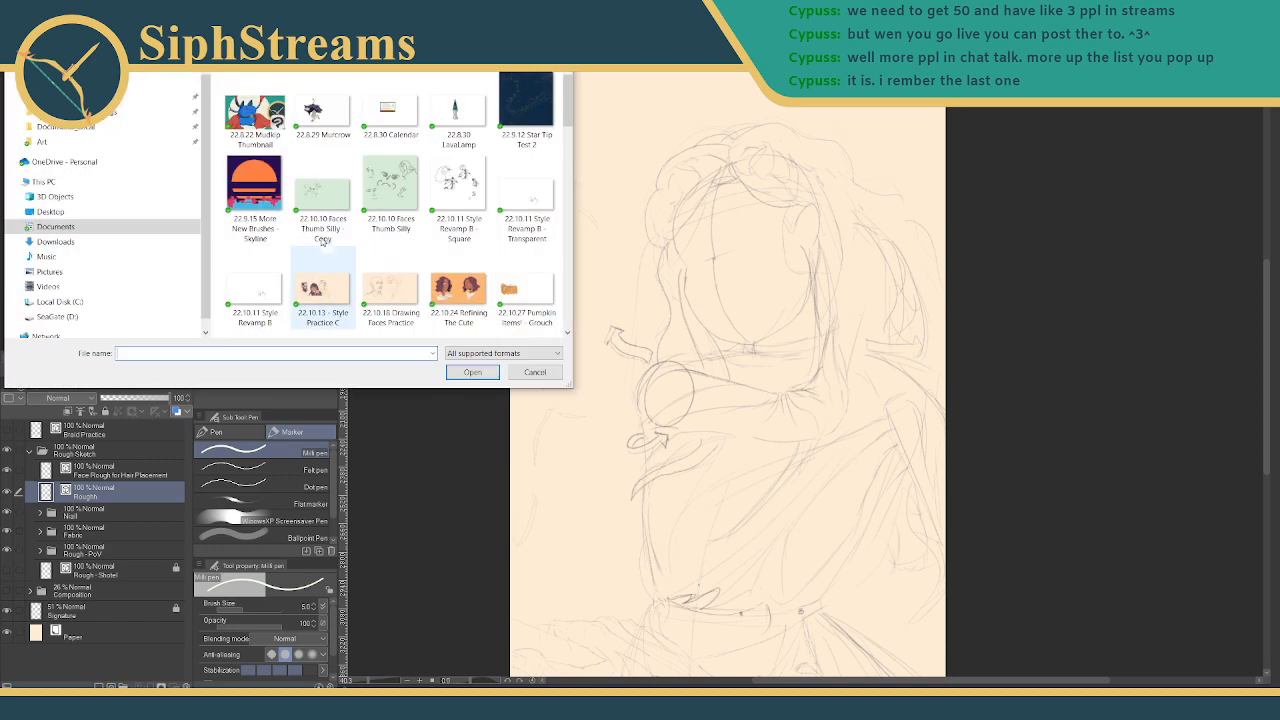
{"action": "left_click", "coordinate": [71, 211]}
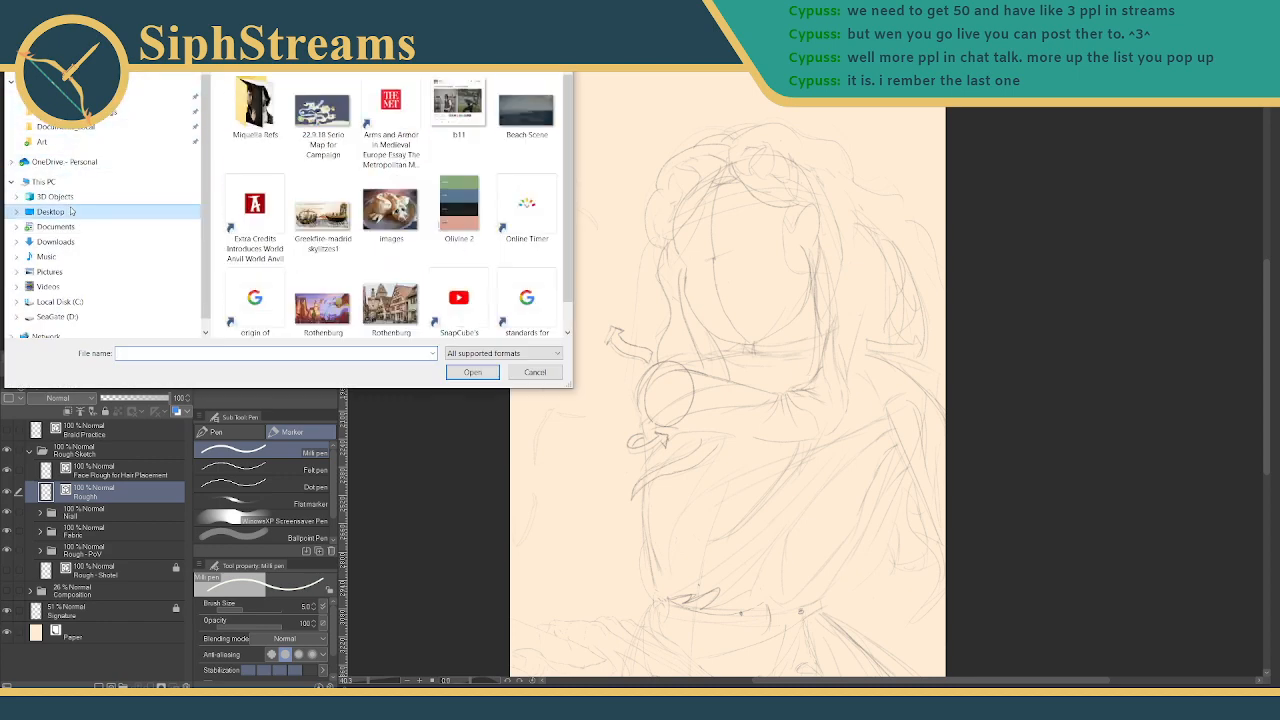
{"action": "scroll", "coordinate": [330, 152], "scroll_direction": "down", "scroll_amount": 5}
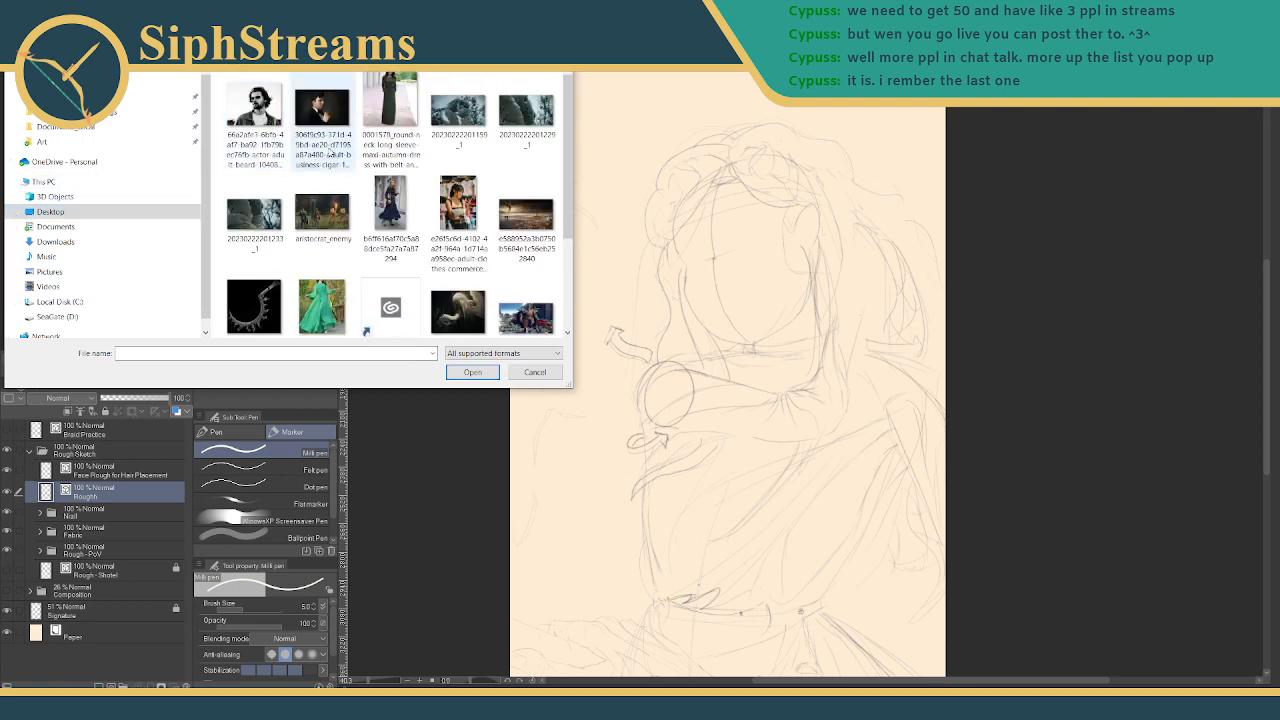
{"action": "left_click", "coordinate": [458, 310]}
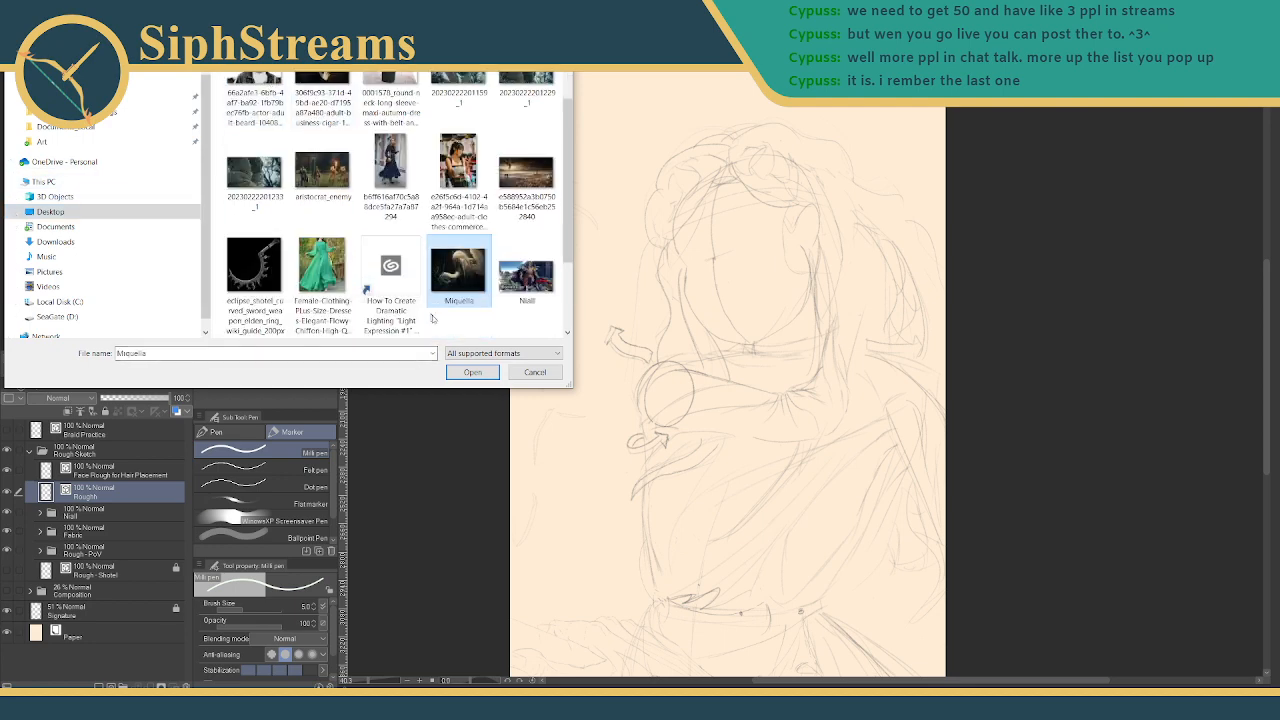
{"action": "left_click", "coordinate": [468, 372]}
{"action": "scroll", "coordinate": [93, 168], "scroll_direction": "up", "scroll_amount": 6}
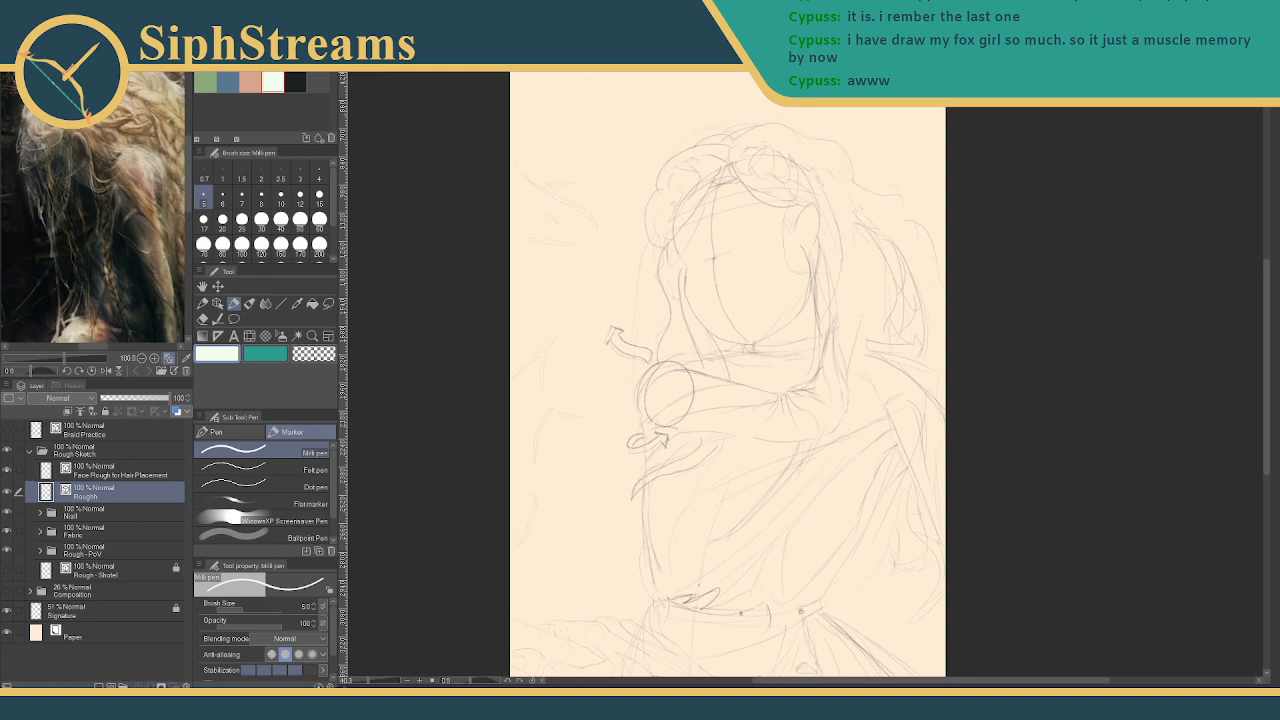
Return to the warrior drawing, frame the empty canvas beside the shield, and choose the near-black swatch for the Milli pen
{"action": "key", "text": "ctrl+Tab"}
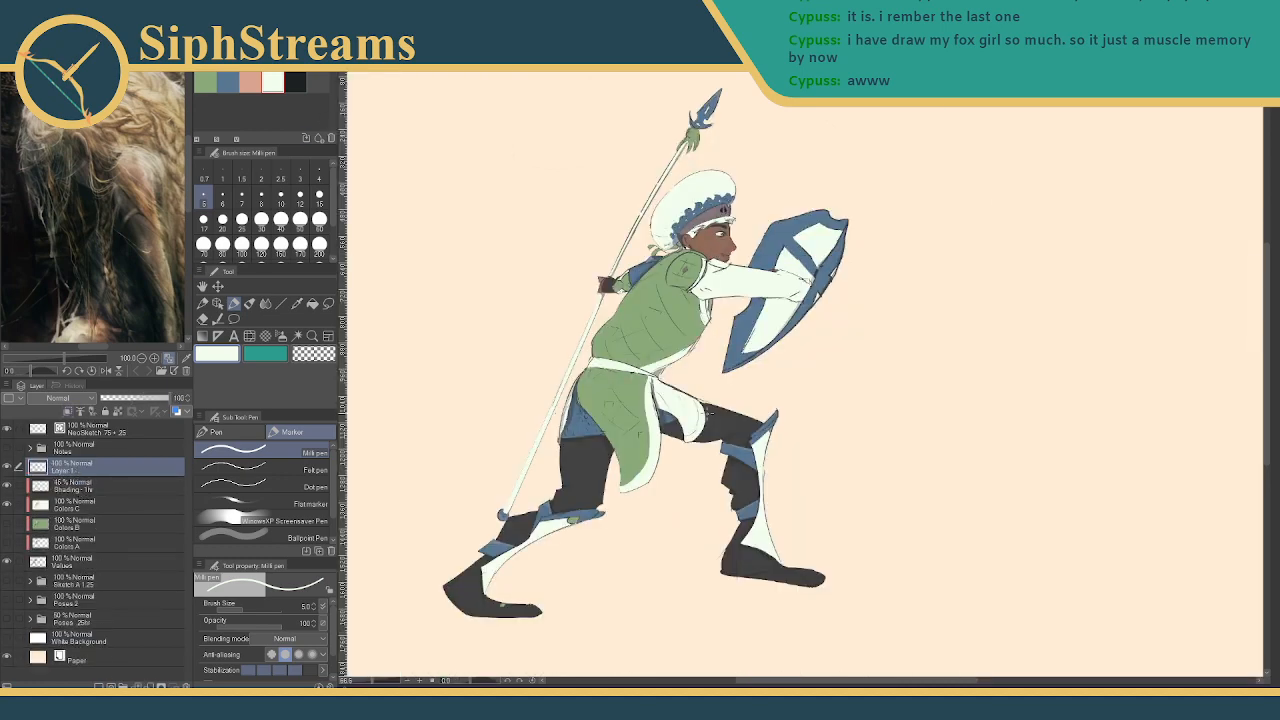
{"action": "left_click_drag", "start_coordinate": [843, 311], "coordinate": [434, 314]}
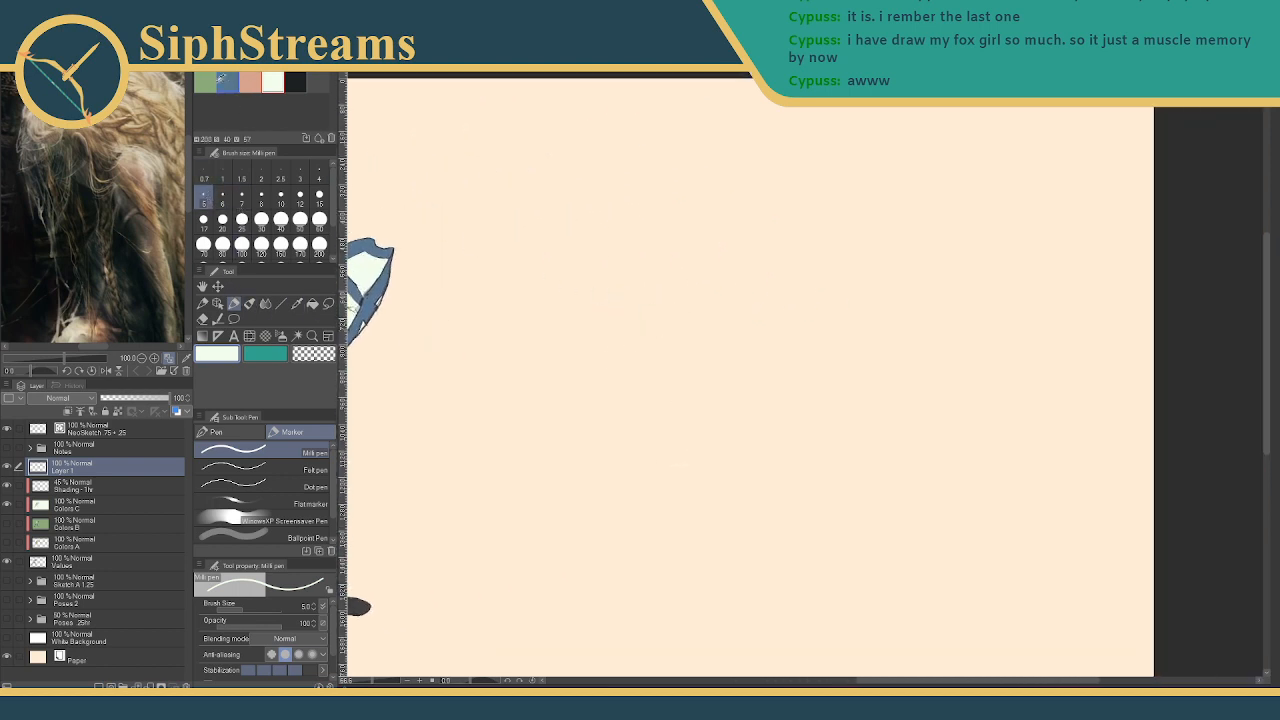
{"action": "left_click", "coordinate": [294, 82]}
{"action": "left_click_drag", "start_coordinate": [615, 350], "coordinate": [656, 484]}
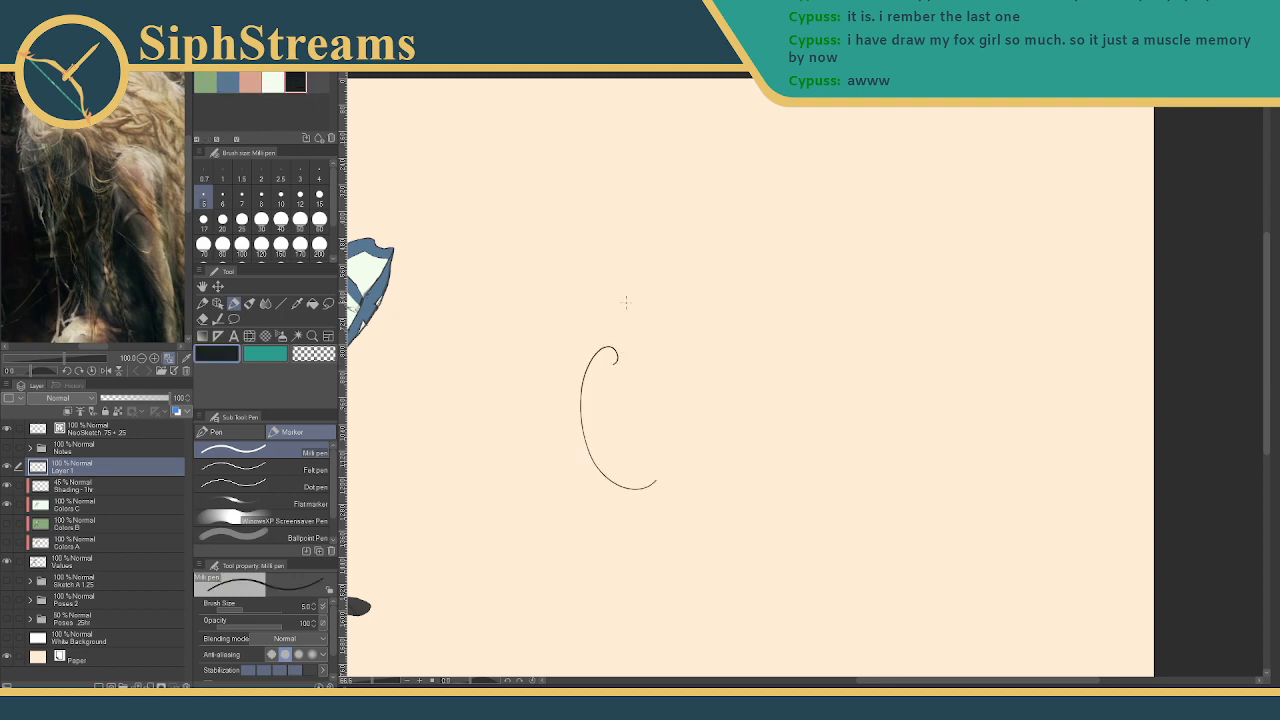
{"action": "mouse_move", "coordinate": [631, 290]}
{"action": "left_mouse_down"}
{"action": "mouse_move", "coordinate": [636, 364]}
{"action": "mouse_move", "coordinate": [631, 290]}
{"action": "left_mouse_up"}
{"action": "key", "text": "ctrl+z"}
{"action": "key", "text": "ctrl+z"}
{"action": "key", "text": "ctrl+z"}
Doodle a cartoon face with a rounded nose and jaw, two large oval eyes with narrow pupils, and a small smile
{"action": "left_click_drag", "start_coordinate": [633, 347], "coordinate": [674, 467]}
{"action": "left_click_drag", "start_coordinate": [652, 260], "coordinate": [631, 348]}
{"action": "mouse_move", "coordinate": [662, 286]}
{"action": "left_mouse_down"}
{"action": "mouse_move", "coordinate": [657, 318]}
{"action": "mouse_move", "coordinate": [651, 302]}
{"action": "mouse_move", "coordinate": [616, 318]}
{"action": "left_mouse_up"}
{"action": "mouse_move", "coordinate": [594, 400]}
{"action": "left_mouse_down"}
{"action": "mouse_move", "coordinate": [632, 374]}
{"action": "mouse_move", "coordinate": [597, 428]}
{"action": "left_mouse_up"}
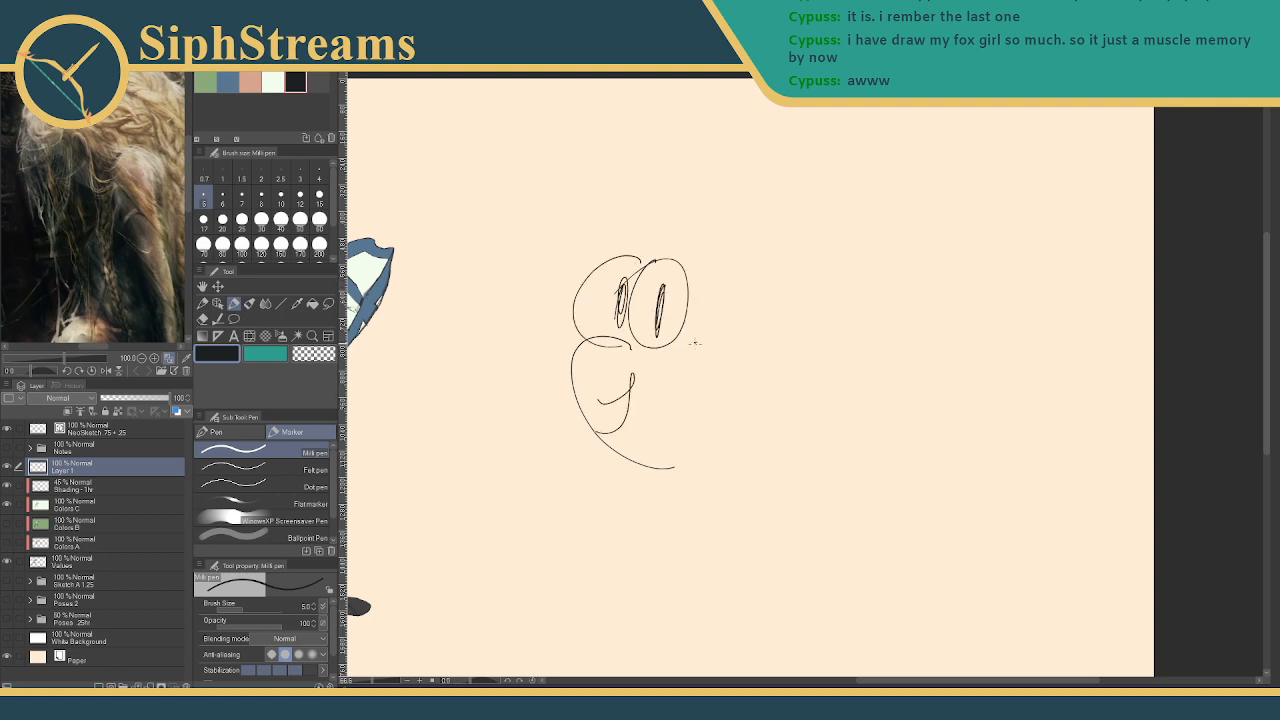
Add a curled ear, a short neck, and a rounded hair outline over the top of the doodled head
{"action": "left_click_drag", "start_coordinate": [694, 343], "coordinate": [721, 386]}
{"action": "mouse_move", "coordinate": [702, 320]}
{"action": "left_mouse_down"}
{"action": "mouse_move", "coordinate": [744, 388]}
{"action": "mouse_move", "coordinate": [700, 392]}
{"action": "mouse_move", "coordinate": [718, 522]}
{"action": "left_mouse_up"}
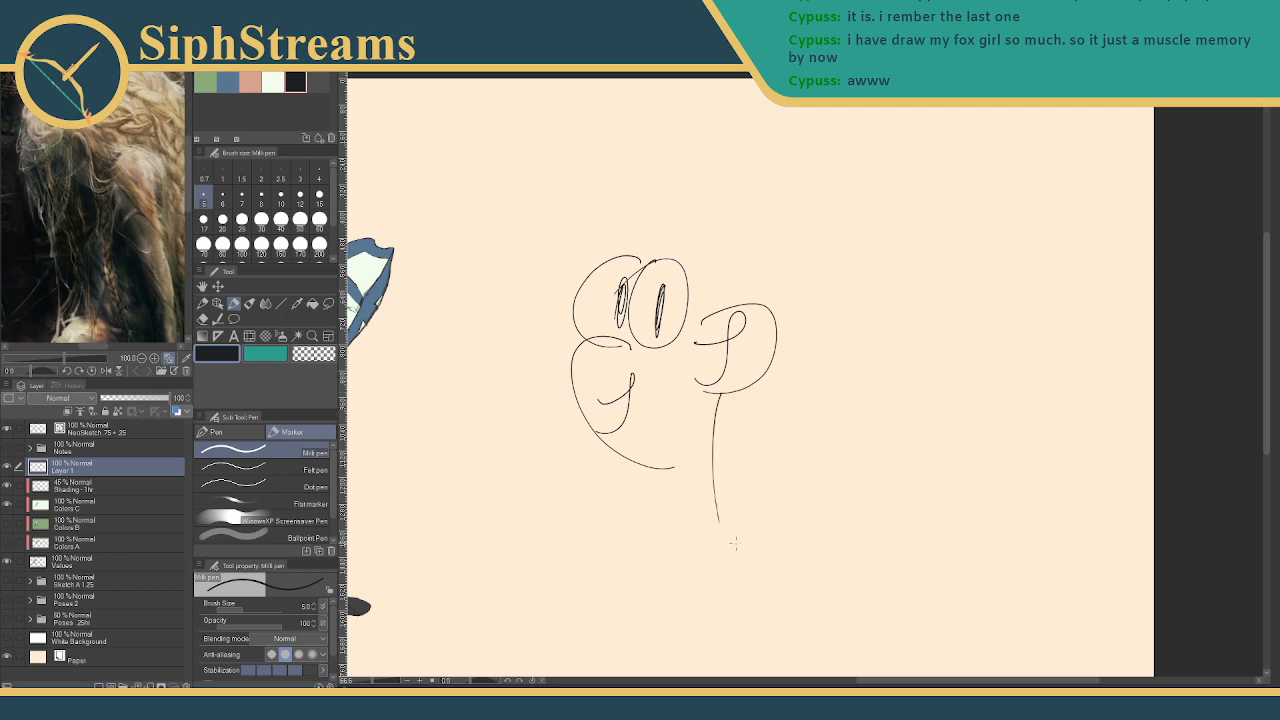
{"action": "mouse_move", "coordinate": [673, 466]}
{"action": "left_mouse_down"}
{"action": "mouse_move", "coordinate": [617, 554]}
{"action": "mouse_move", "coordinate": [716, 517]}
{"action": "left_mouse_up"}
{"action": "left_click_drag", "start_coordinate": [576, 265], "coordinate": [812, 350]}
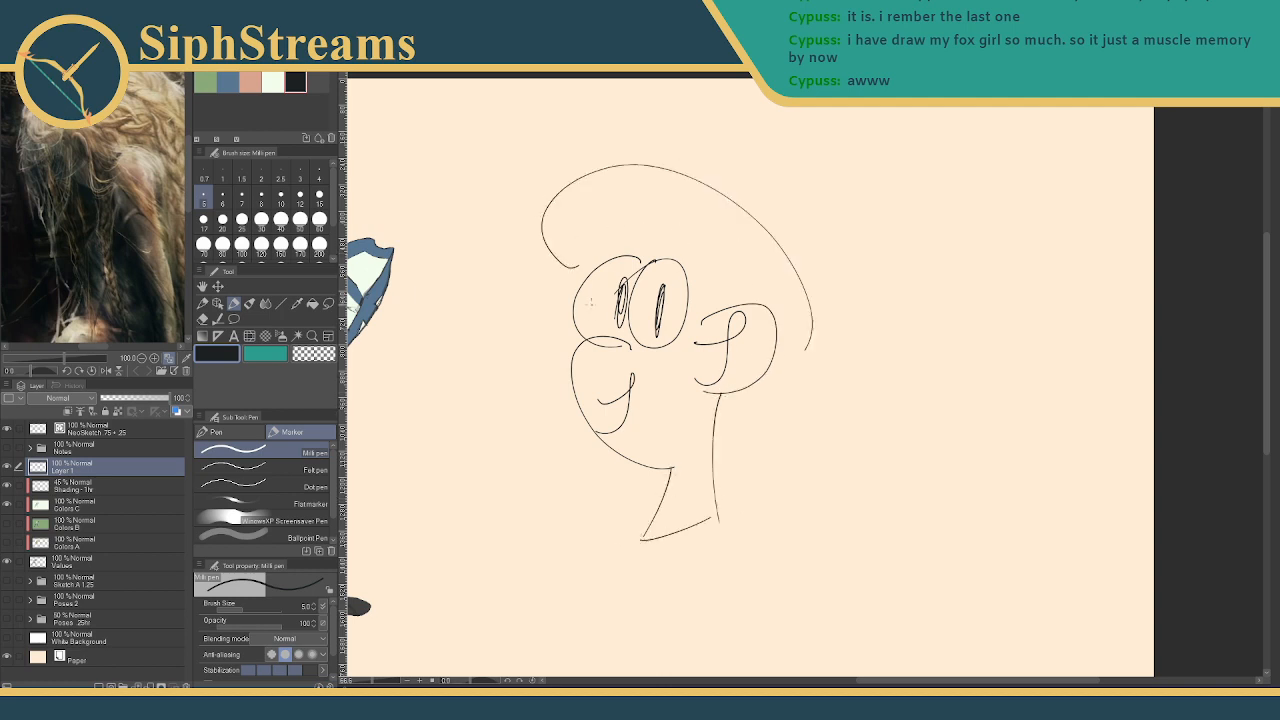
Draw a large witch-hat brim sweeping around the head, with a bent pointed tip and a jagged tear in its edge
{"action": "mouse_move", "coordinate": [551, 315]}
{"action": "left_mouse_down"}
{"action": "mouse_move", "coordinate": [430, 82]}
{"action": "mouse_move", "coordinate": [756, 452]}
{"action": "left_mouse_up"}
{"action": "left_click_drag", "start_coordinate": [860, 340], "coordinate": [632, 461]}
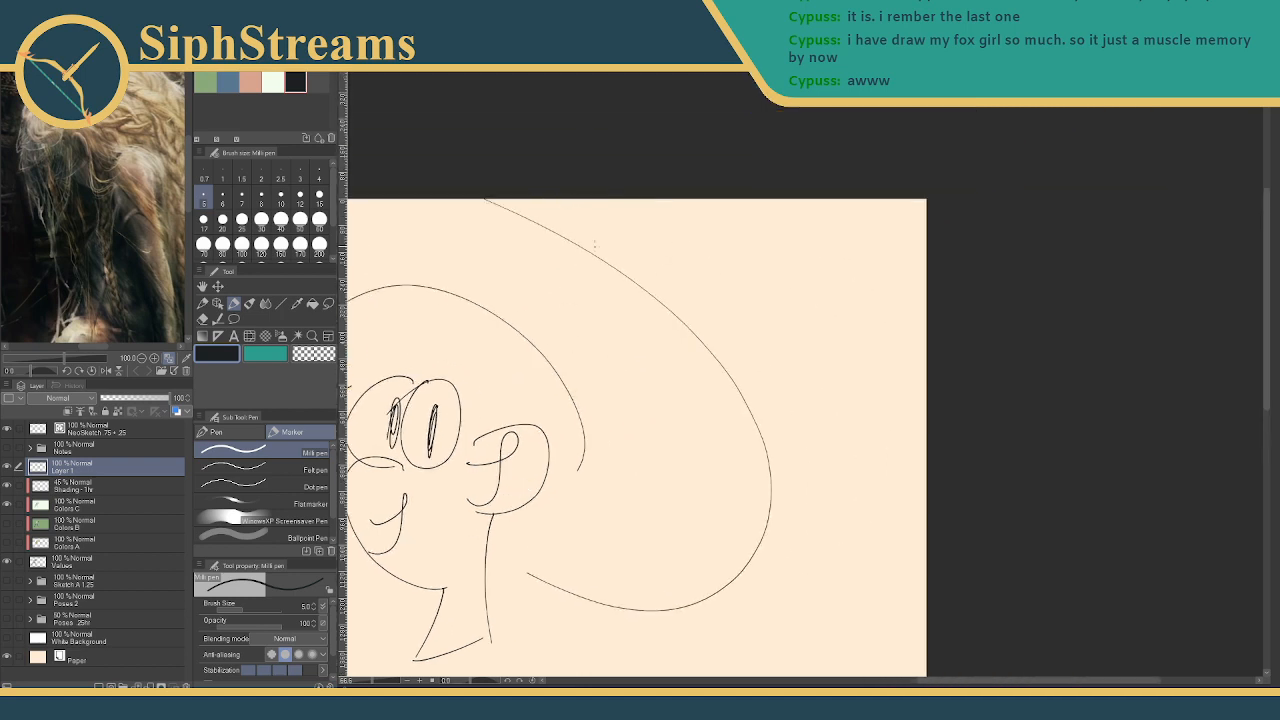
{"action": "left_click_drag", "start_coordinate": [640, 287], "coordinate": [738, 239]}
{"action": "left_click_drag", "start_coordinate": [792, 207], "coordinate": [773, 397]}
{"action": "mouse_move", "coordinate": [750, 209]}
{"action": "left_mouse_down"}
{"action": "mouse_move", "coordinate": [739, 237]}
{"action": "mouse_move", "coordinate": [766, 223]}
{"action": "mouse_move", "coordinate": [748, 405]}
{"action": "mouse_move", "coordinate": [839, 324]}
{"action": "left_mouse_up"}
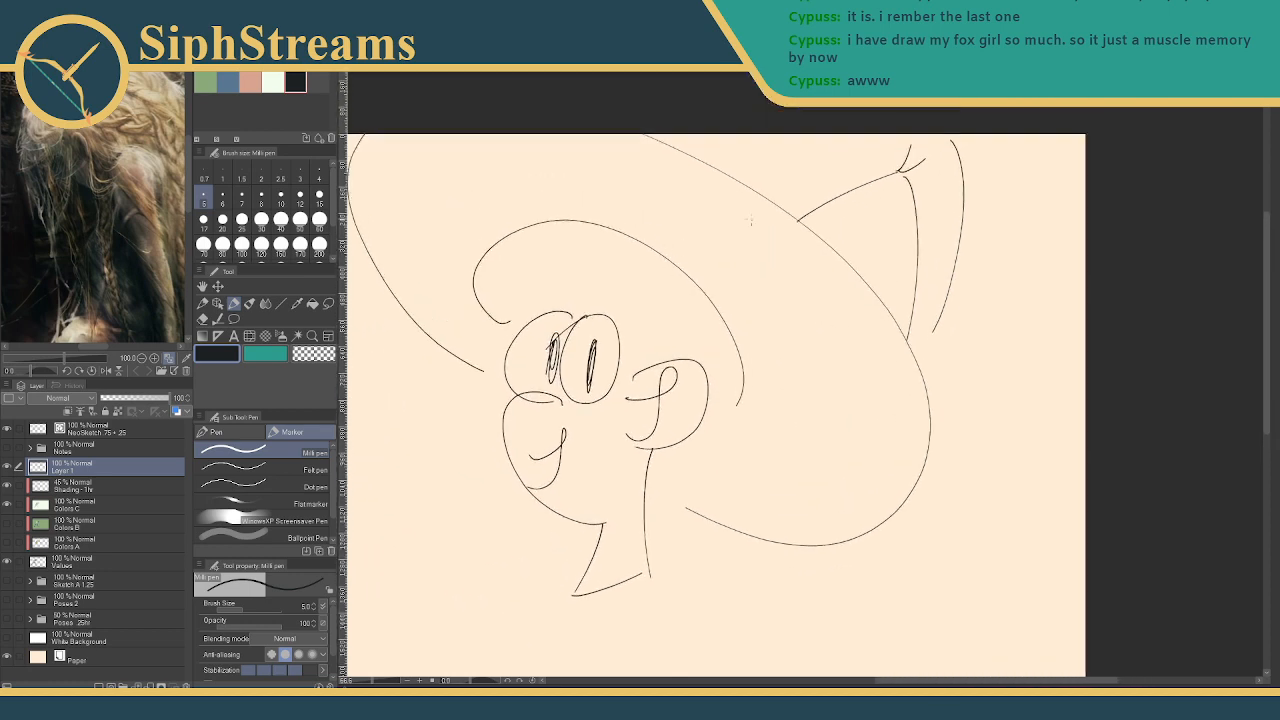
{"action": "mouse_move", "coordinate": [716, 173]}
{"action": "left_mouse_down"}
{"action": "mouse_move", "coordinate": [739, 204]}
{"action": "mouse_move", "coordinate": [784, 196]}
{"action": "mouse_move", "coordinate": [722, 180]}
{"action": "mouse_move", "coordinate": [775, 208]}
{"action": "left_mouse_up"}
{"action": "key", "text": "e"}
{"action": "key", "text": "p"}
Draw a fringe across the doodle's forehead and a long hair lock in front of the ear, redoing the lock's strokes
{"action": "mouse_move", "coordinate": [493, 253]}
{"action": "left_mouse_down"}
{"action": "mouse_move", "coordinate": [564, 238]}
{"action": "mouse_move", "coordinate": [556, 330]}
{"action": "mouse_move", "coordinate": [654, 283]}
{"action": "mouse_move", "coordinate": [657, 300]}
{"action": "mouse_move", "coordinate": [720, 345]}
{"action": "left_mouse_up"}
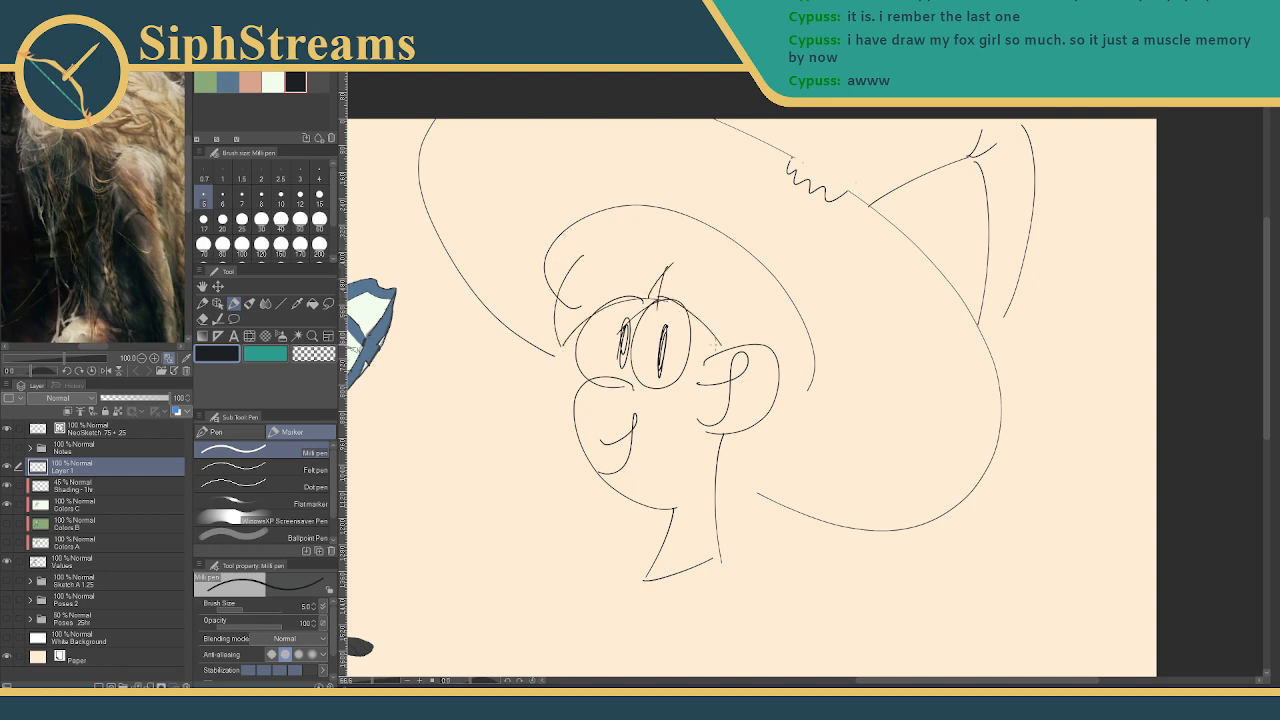
{"action": "left_click_drag", "start_coordinate": [747, 295], "coordinate": [712, 345]}
{"action": "mouse_move", "coordinate": [720, 308]}
{"action": "left_mouse_down"}
{"action": "mouse_move", "coordinate": [689, 451]}
{"action": "mouse_move", "coordinate": [684, 426]}
{"action": "mouse_move", "coordinate": [694, 508]}
{"action": "left_mouse_up"}
{"action": "left_click_drag", "start_coordinate": [744, 338], "coordinate": [692, 484]}
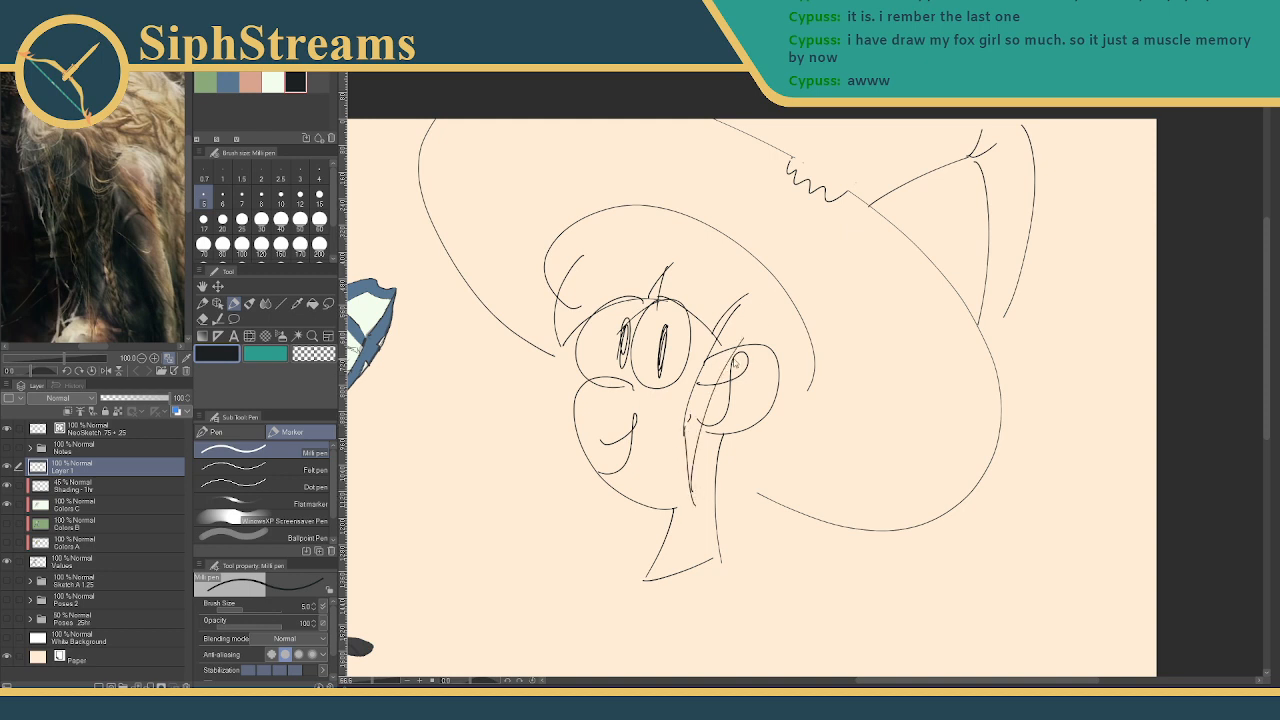
{"action": "key", "text": "ctrl+z"}
{"action": "key", "text": "ctrl+z"}
{"action": "key", "text": "ctrl+z"}
{"action": "left_click_drag", "start_coordinate": [735, 306], "coordinate": [690, 462]}
Sketch short flicked hair tufts behind and below the doodle's ear
{"action": "mouse_move", "coordinate": [806, 360]}
{"action": "left_mouse_down"}
{"action": "mouse_move", "coordinate": [846, 392]}
{"action": "mouse_move", "coordinate": [892, 368]}
{"action": "left_mouse_up"}
{"action": "mouse_move", "coordinate": [810, 420]}
{"action": "left_mouse_down"}
{"action": "mouse_move", "coordinate": [890, 382]}
{"action": "mouse_move", "coordinate": [852, 440]}
{"action": "left_mouse_up"}
{"action": "left_click_drag", "start_coordinate": [786, 454], "coordinate": [826, 460]}
{"action": "left_click_drag", "start_coordinate": [784, 414], "coordinate": [778, 452]}
{"action": "left_click_drag", "start_coordinate": [774, 430], "coordinate": [788, 486]}
{"action": "left_click_drag", "start_coordinate": [733, 438], "coordinate": [776, 478]}
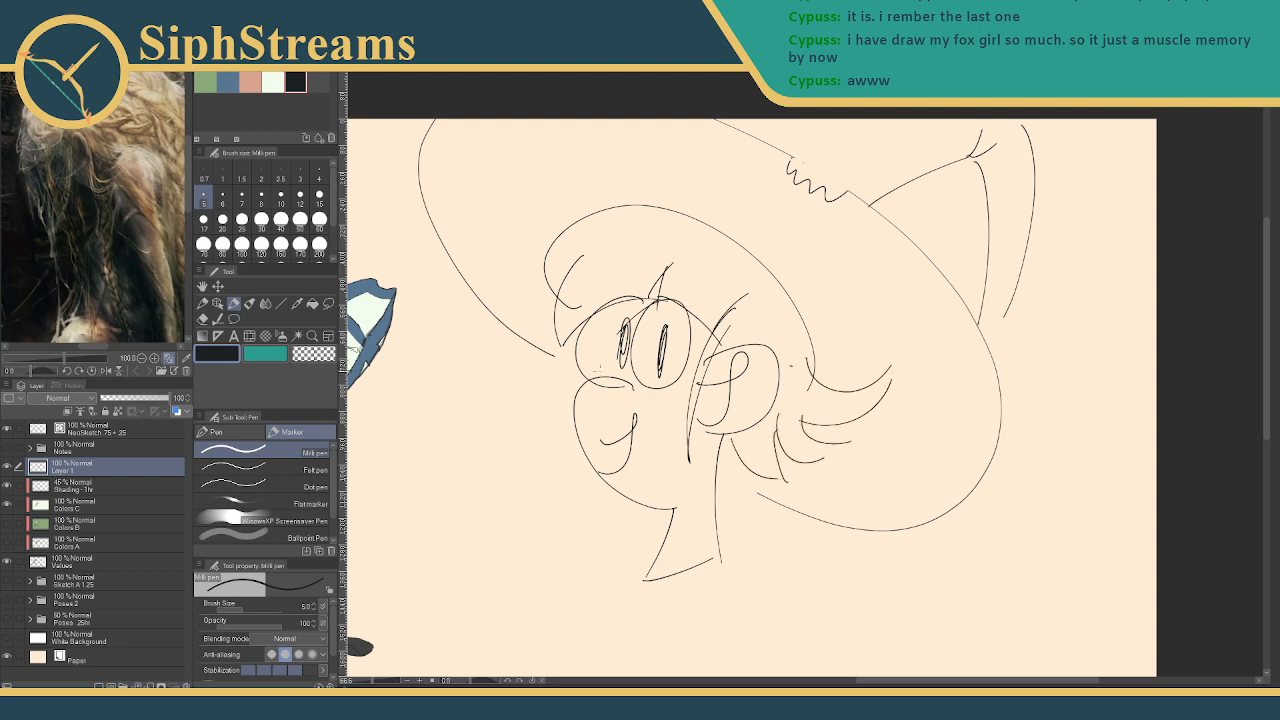
{"action": "mouse_move", "coordinate": [634, 383]}
{"action": "left_mouse_down"}
{"action": "mouse_move", "coordinate": [546, 380]}
{"action": "mouse_move", "coordinate": [672, 508]}
{"action": "left_mouse_up"}
{"action": "key", "text": "ctrl+z"}
{"action": "left_click_drag", "start_coordinate": [760, 400], "coordinate": [753, 400]}
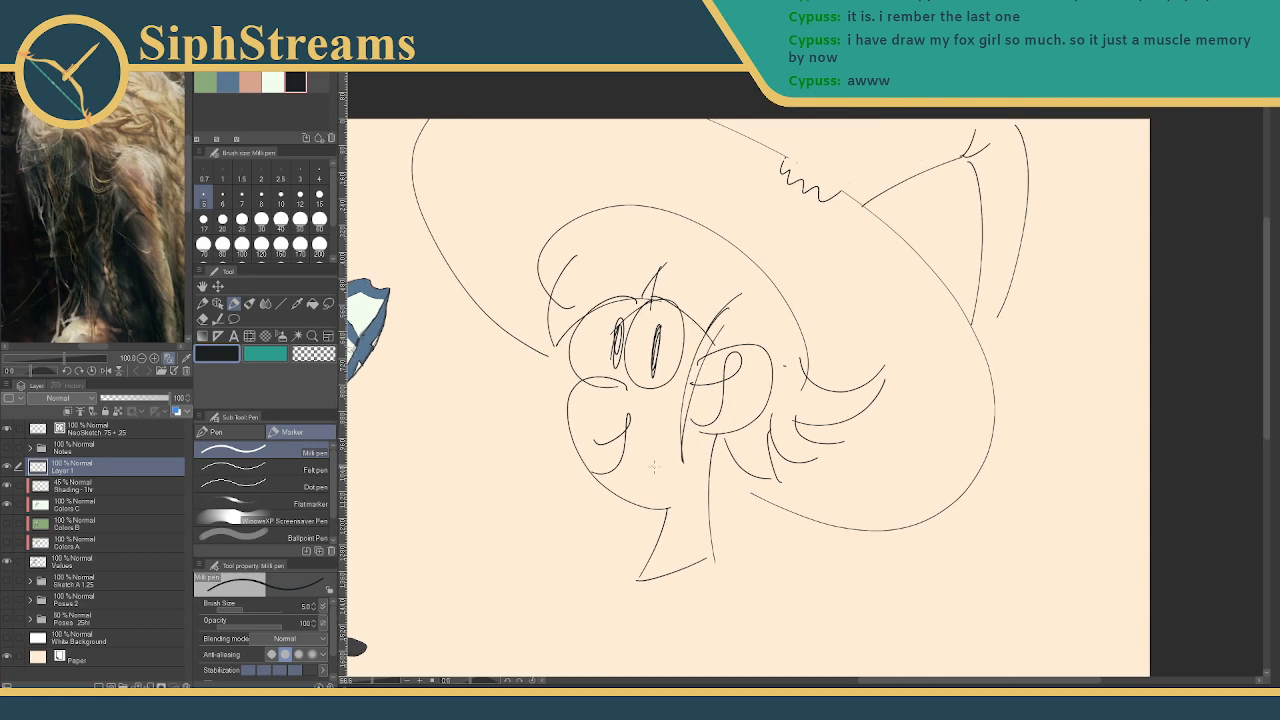
{"action": "key", "text": "e"}
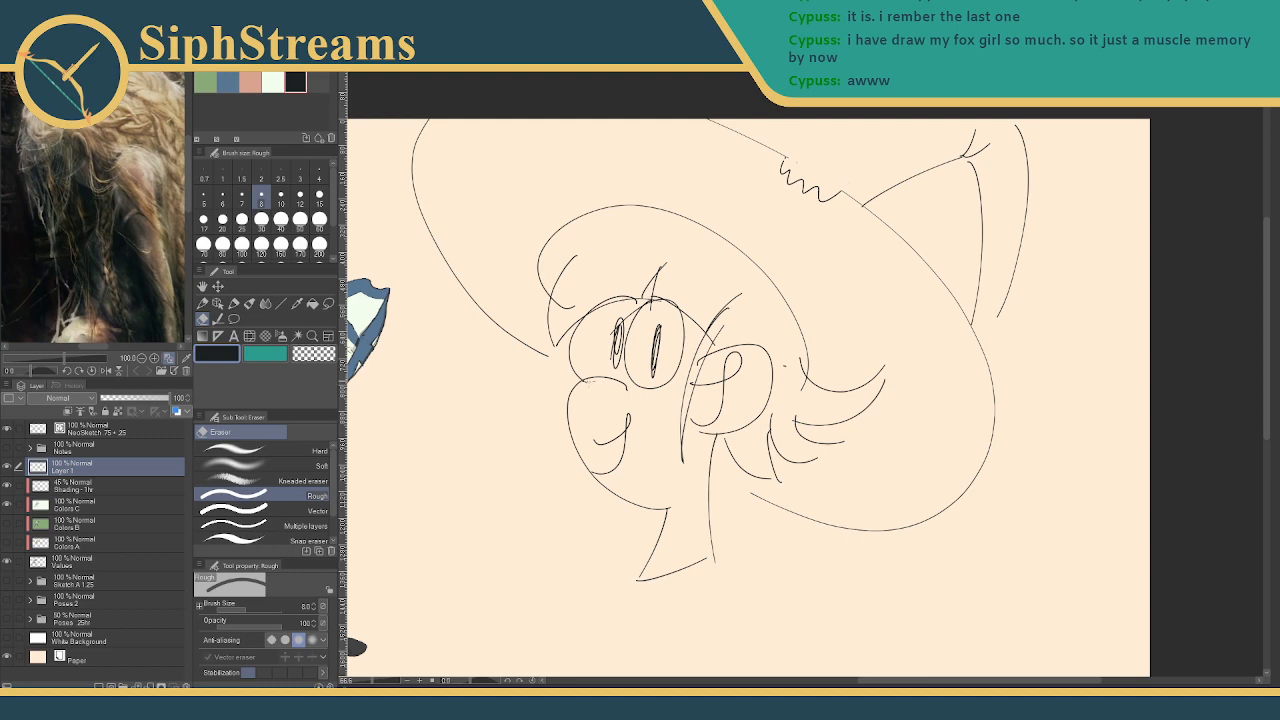
{"action": "key", "text": "p"}
{"action": "scroll", "coordinate": [628, 430], "scroll_direction": "up", "scroll_amount": 1}
{"action": "scroll", "coordinate": [628, 430], "scroll_direction": "up", "scroll_amount": 1}
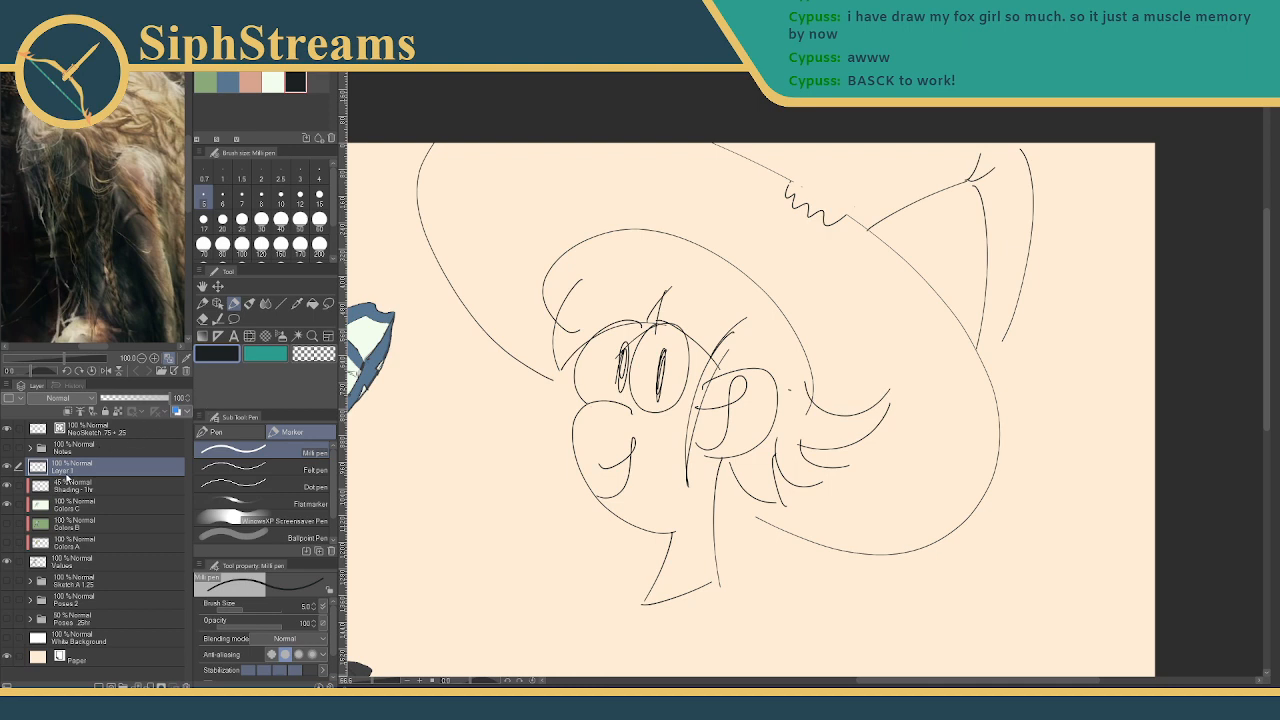
Rename the doodle's layer as "Self Doodle" and hide it
{"action": "double_click", "coordinate": [56, 472]}
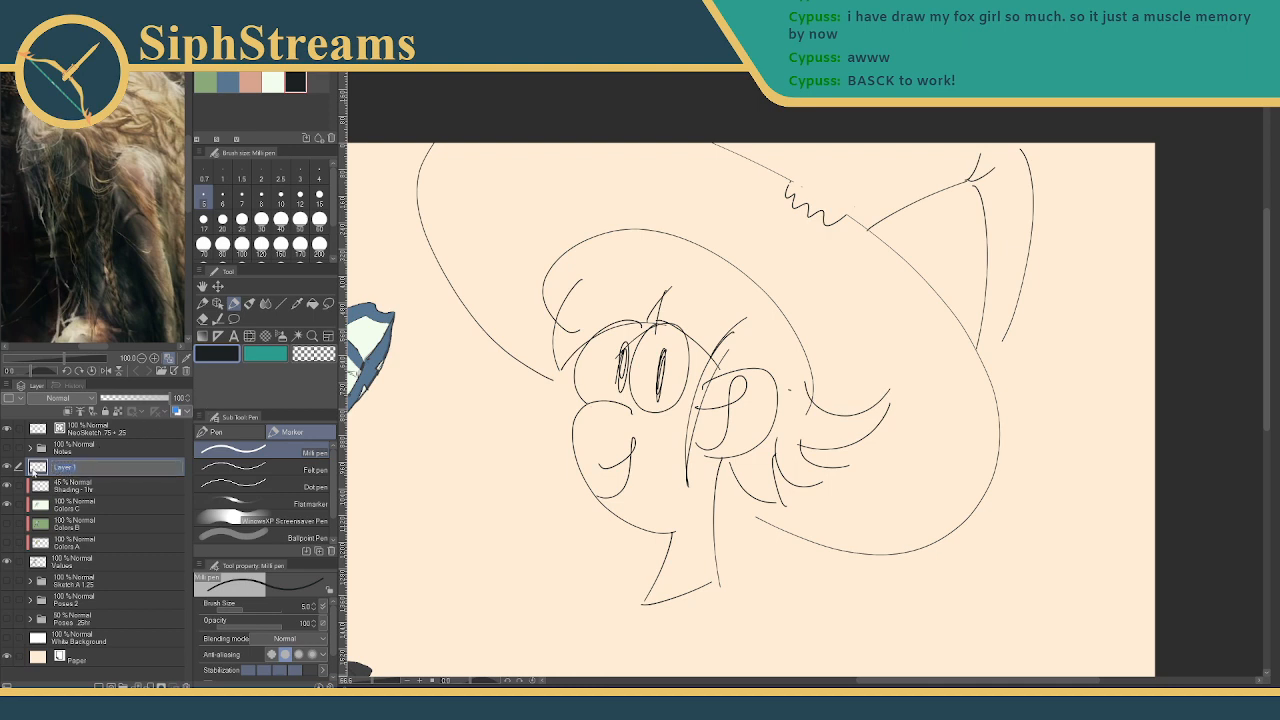
{"action": "type", "text": "Self Doodle"}
{"action": "key", "text": "Return"}
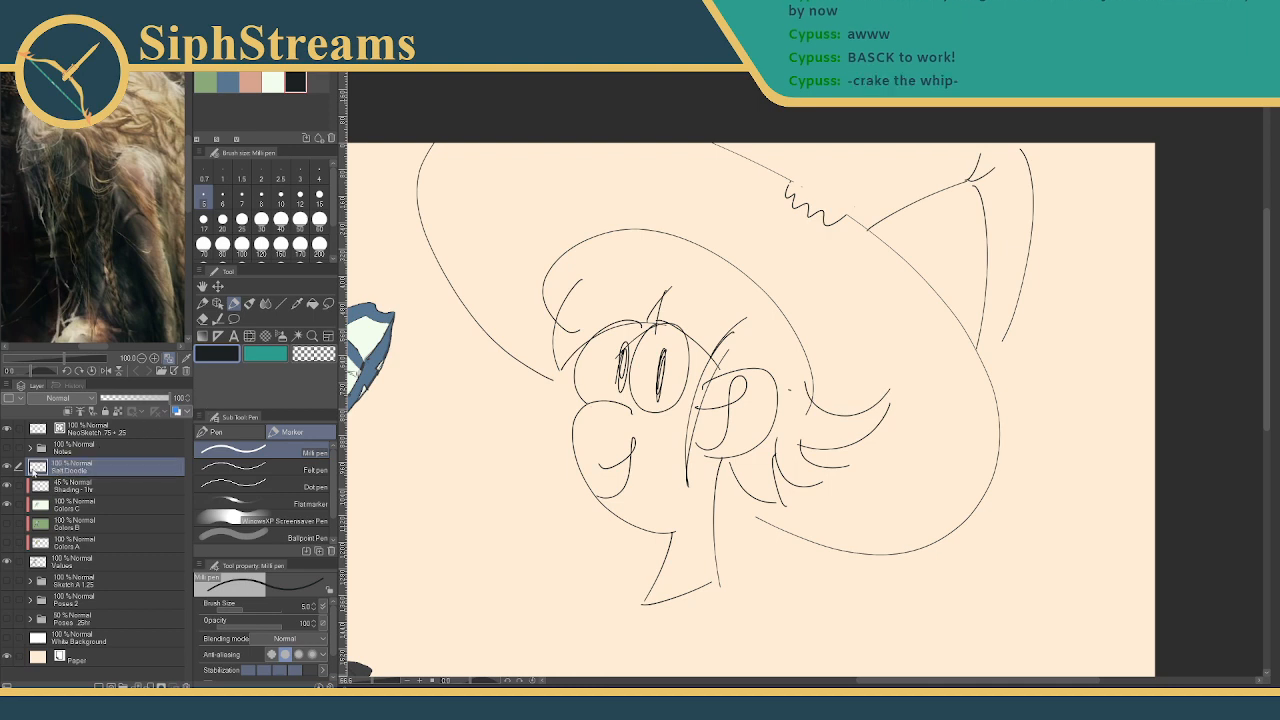
{"action": "left_click", "coordinate": [7, 467]}
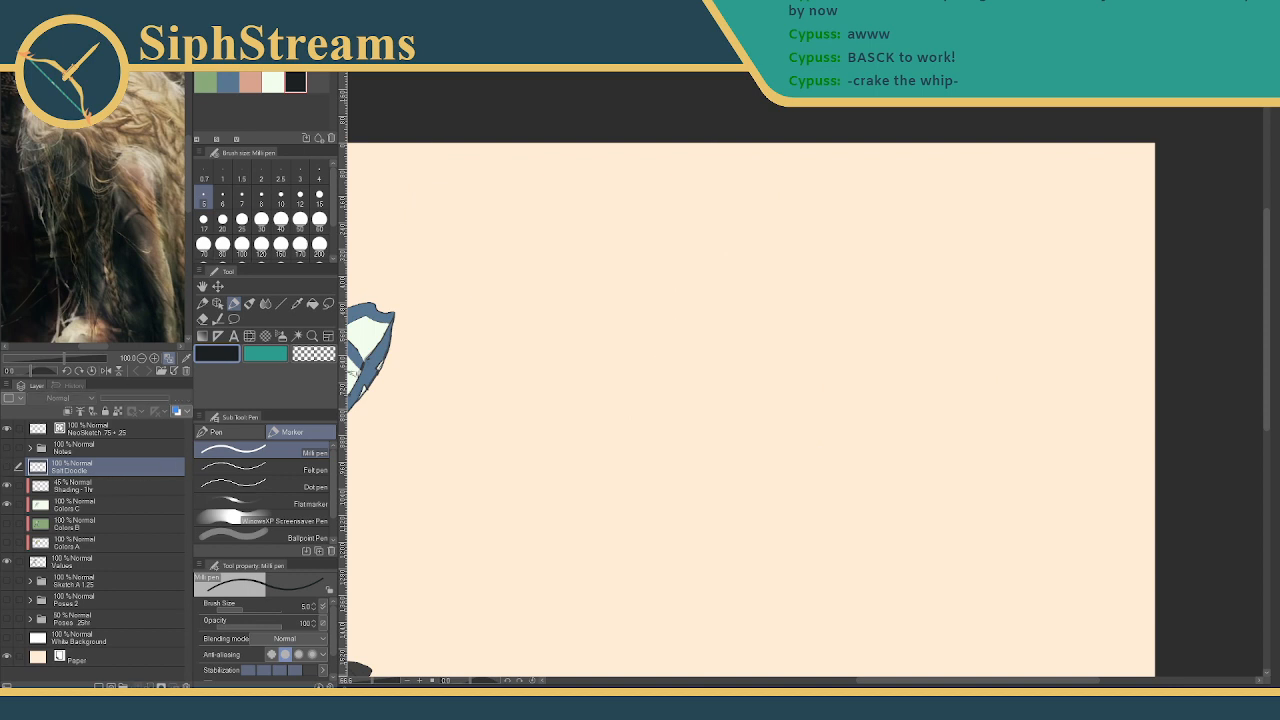
Return to the Miquella illustration and place a small Firefox window with the Pinterest Miquella board beside its canvas
{"action": "key", "text": "ctrl+Tab"}
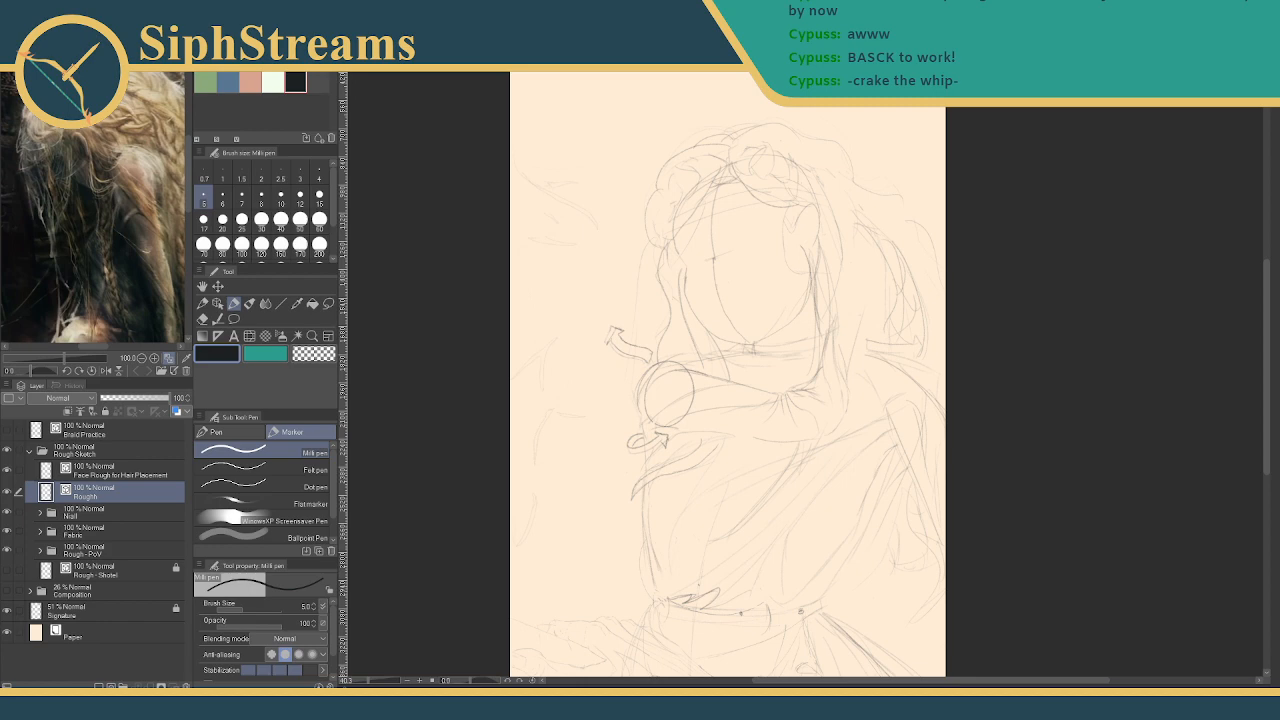
{"action": "key", "text": "alt+Tab"}
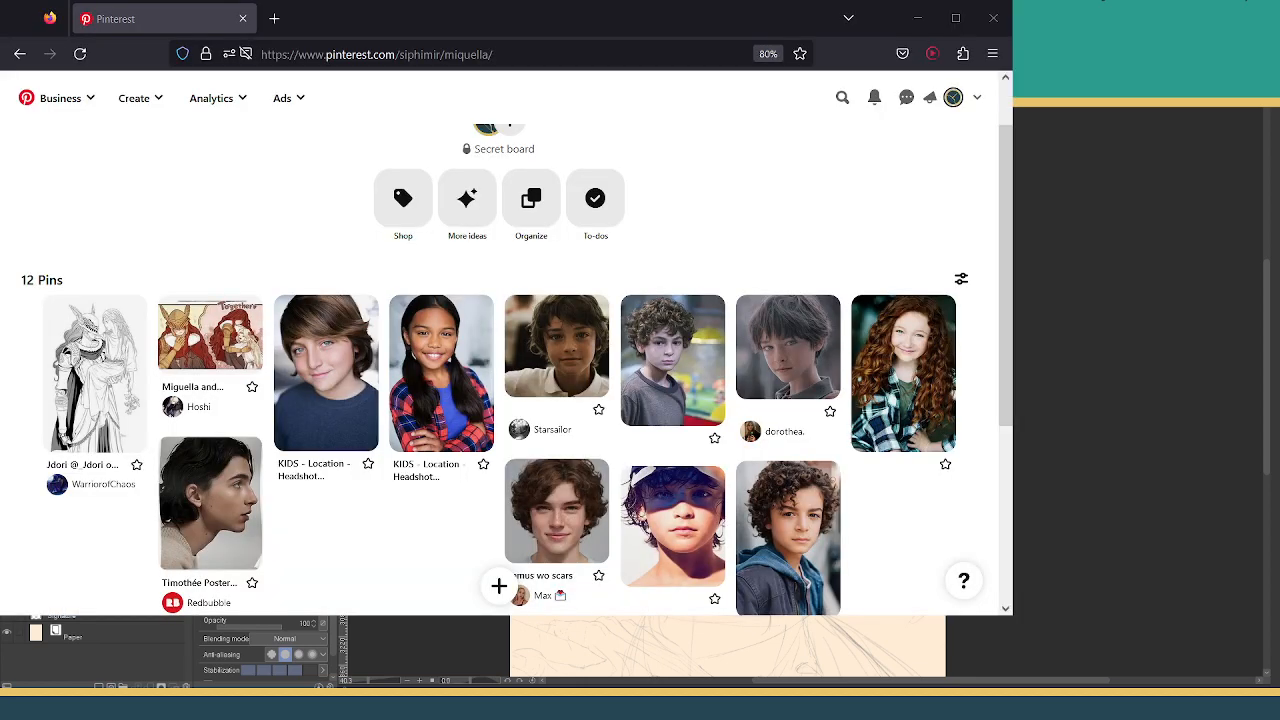
{"action": "left_click_drag", "start_coordinate": [600, 18], "coordinate": [815, 41]}
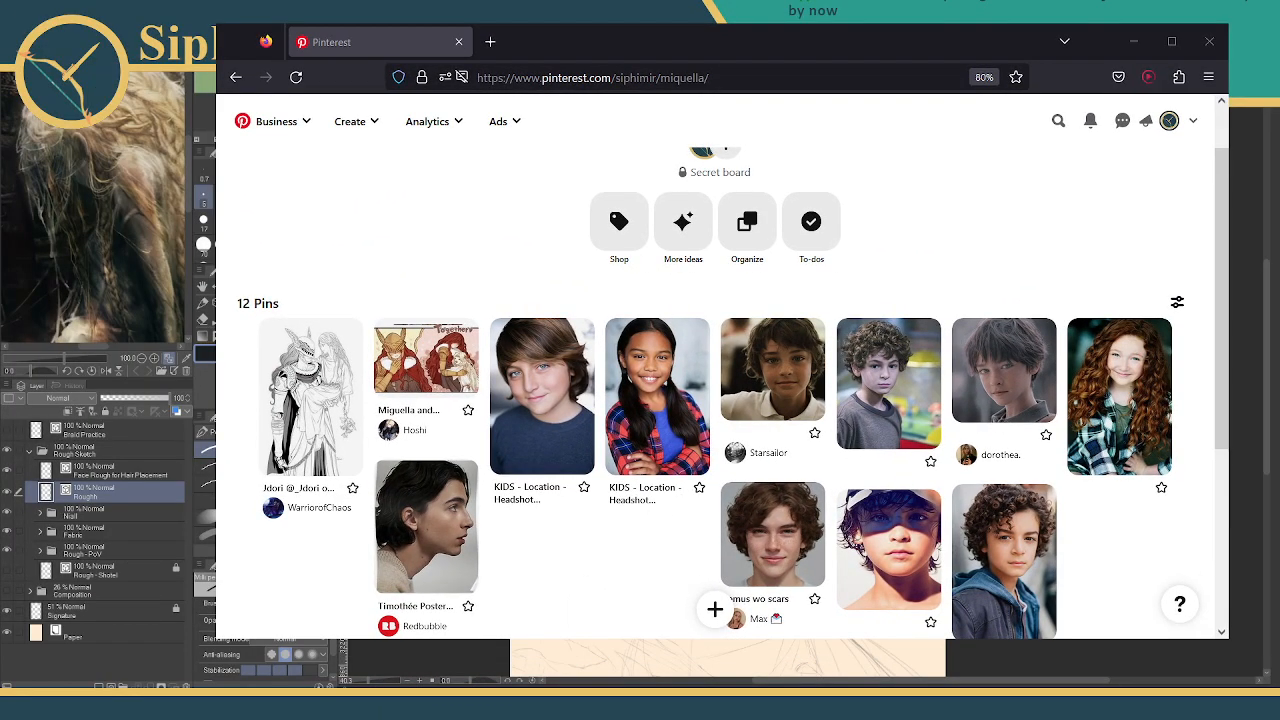
{"action": "left_click_drag", "start_coordinate": [1228, 640], "coordinate": [625, 272]}
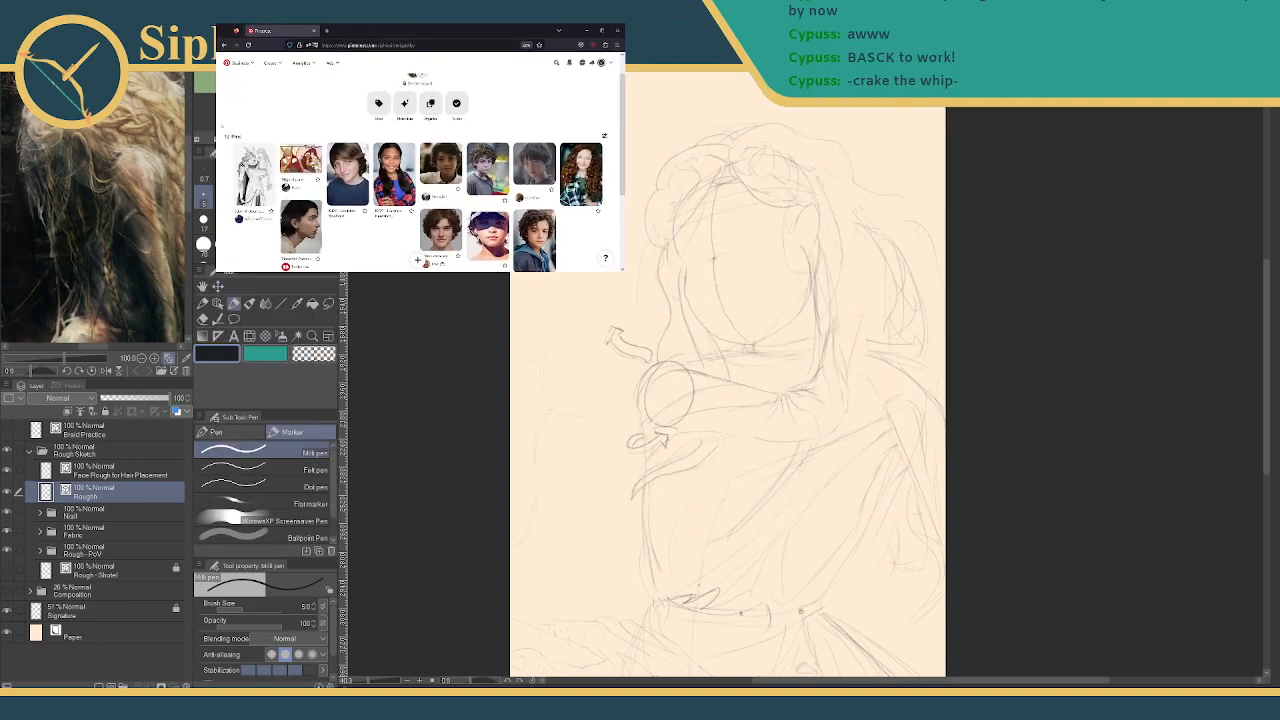
{"action": "left_click_drag", "start_coordinate": [625, 272], "coordinate": [368, 272]}
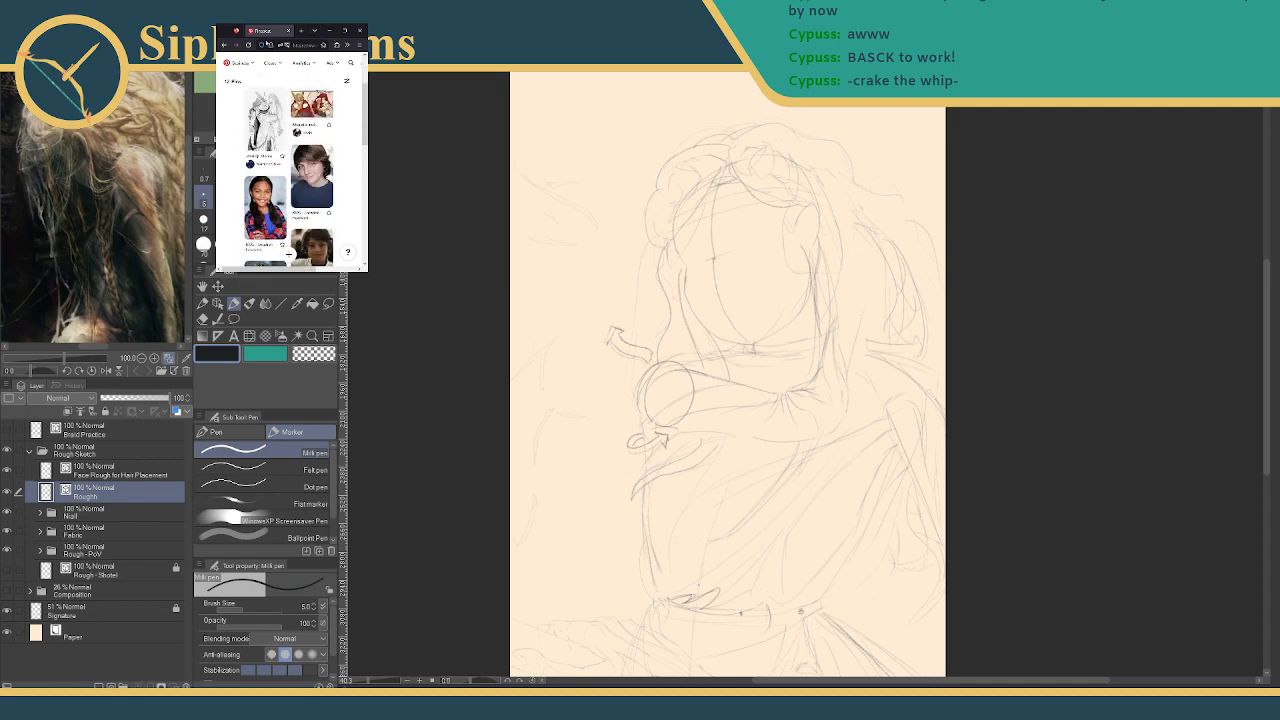
{"action": "left_click_drag", "start_coordinate": [300, 30], "coordinate": [1084, 114]}
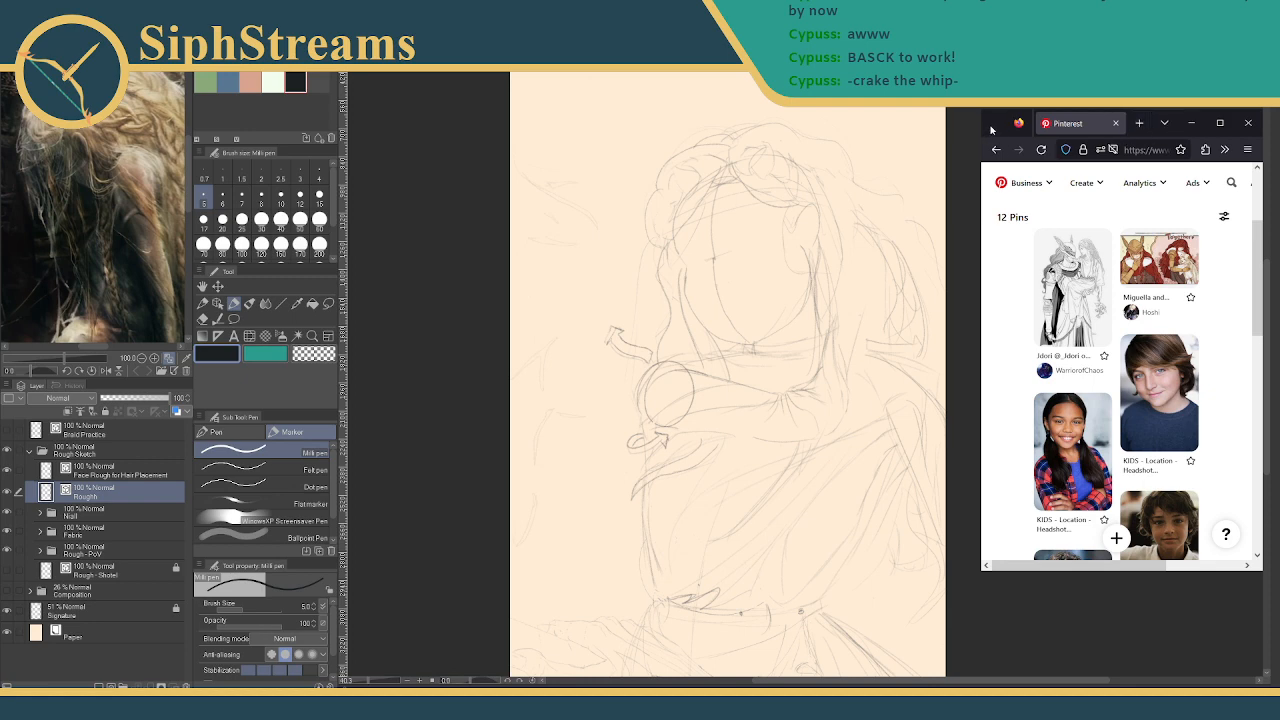
Open the black-and-white line-art pin of the armoured figure carrying Miquella, examine the whole image, and return to the board
{"action": "left_click", "coordinate": [1067, 308]}
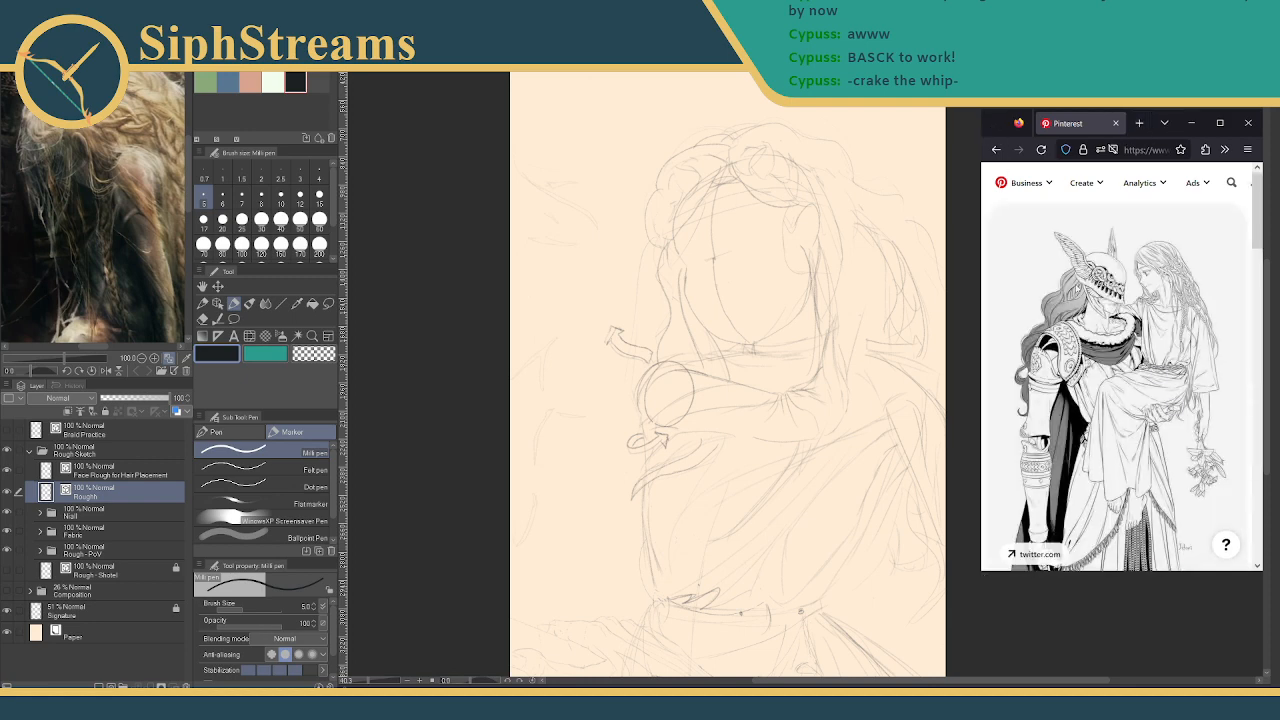
{"action": "scroll", "coordinate": [1043, 288], "scroll_direction": "down", "scroll_amount": 5}
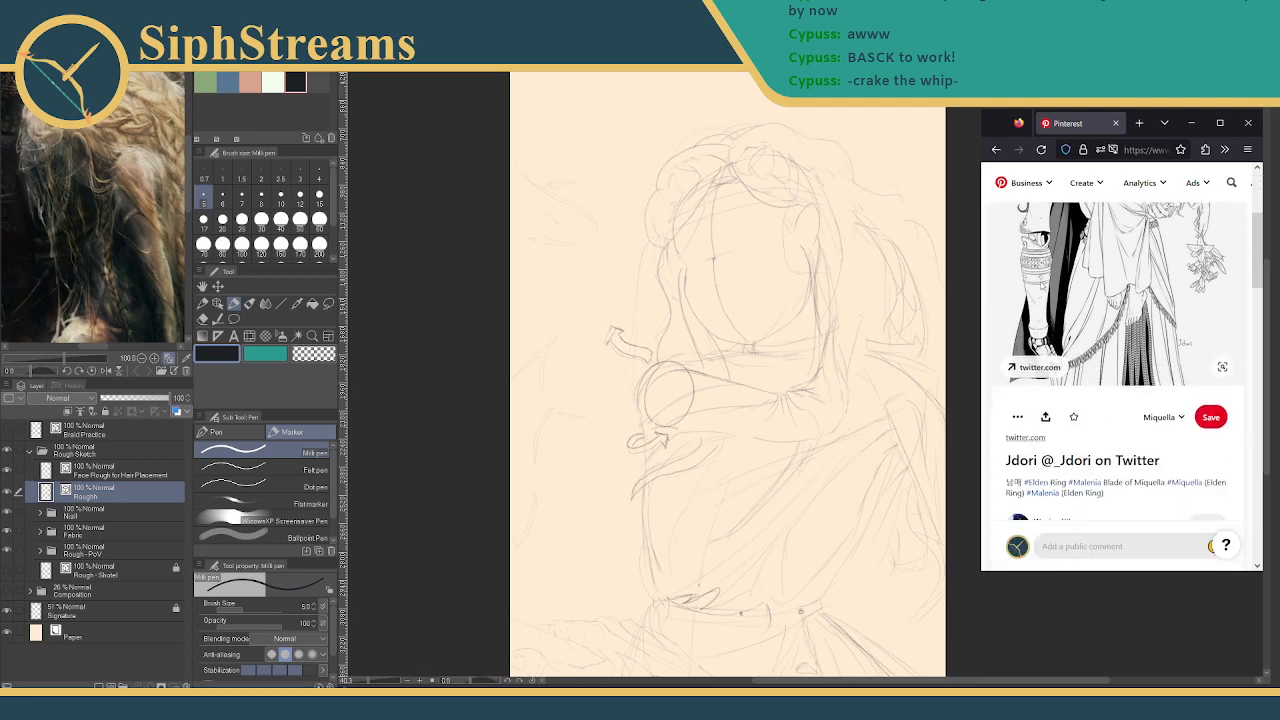
{"action": "scroll", "coordinate": [1043, 288], "scroll_direction": "up", "scroll_amount": 1}
{"action": "scroll", "coordinate": [1043, 287], "scroll_direction": "up", "scroll_amount": 4}
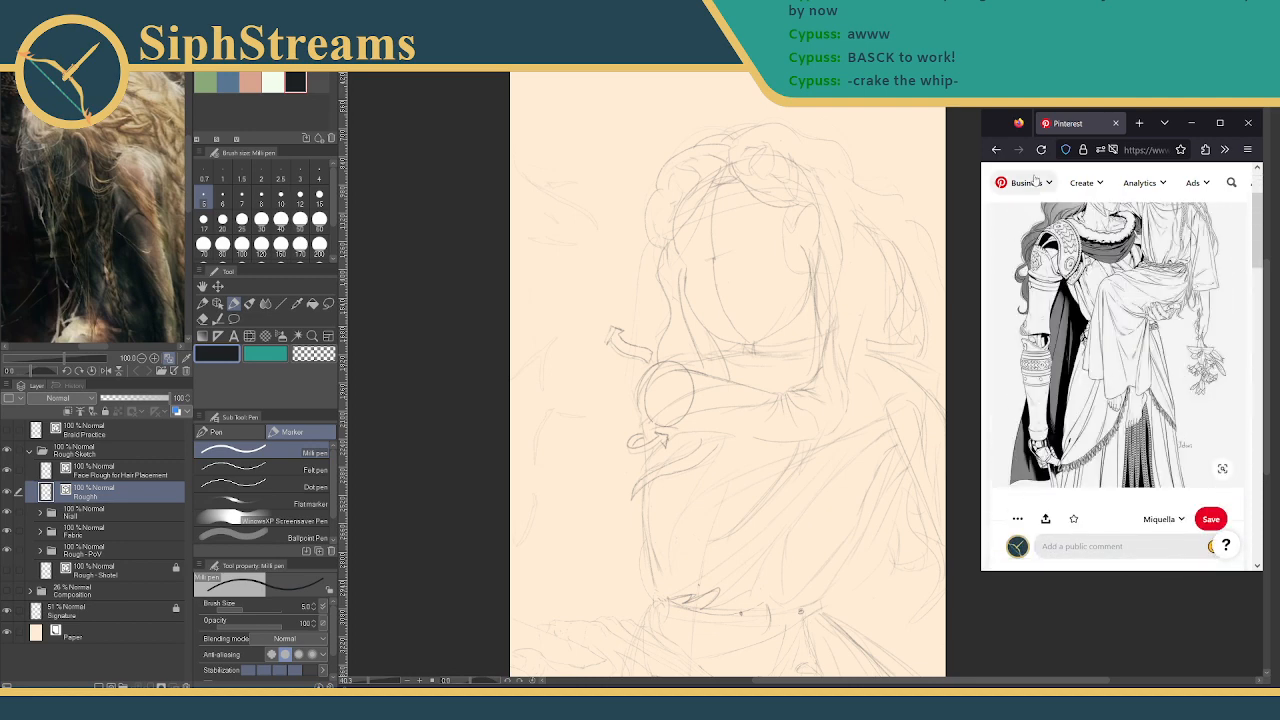
{"action": "left_click", "coordinate": [996, 149]}
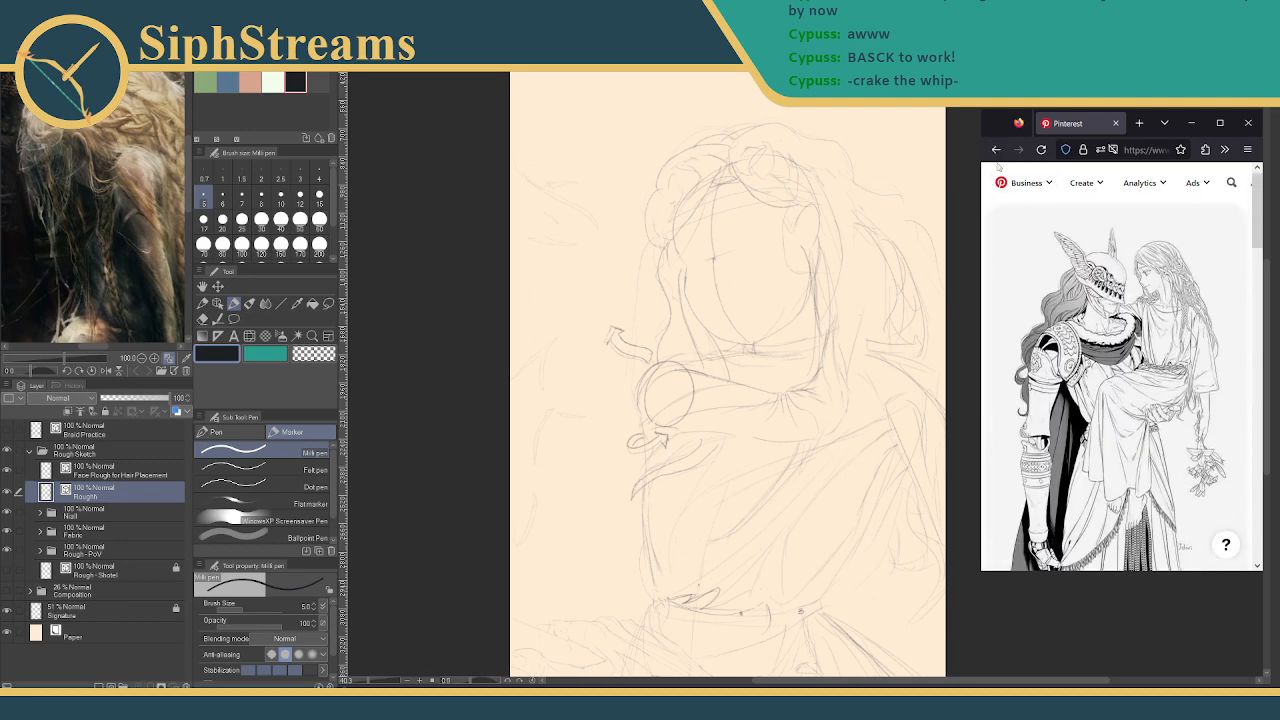
Examine the "Miguella and Malenia" pin, read its comments and expanded replies, and return to the board
{"action": "left_click", "coordinate": [1114, 258]}
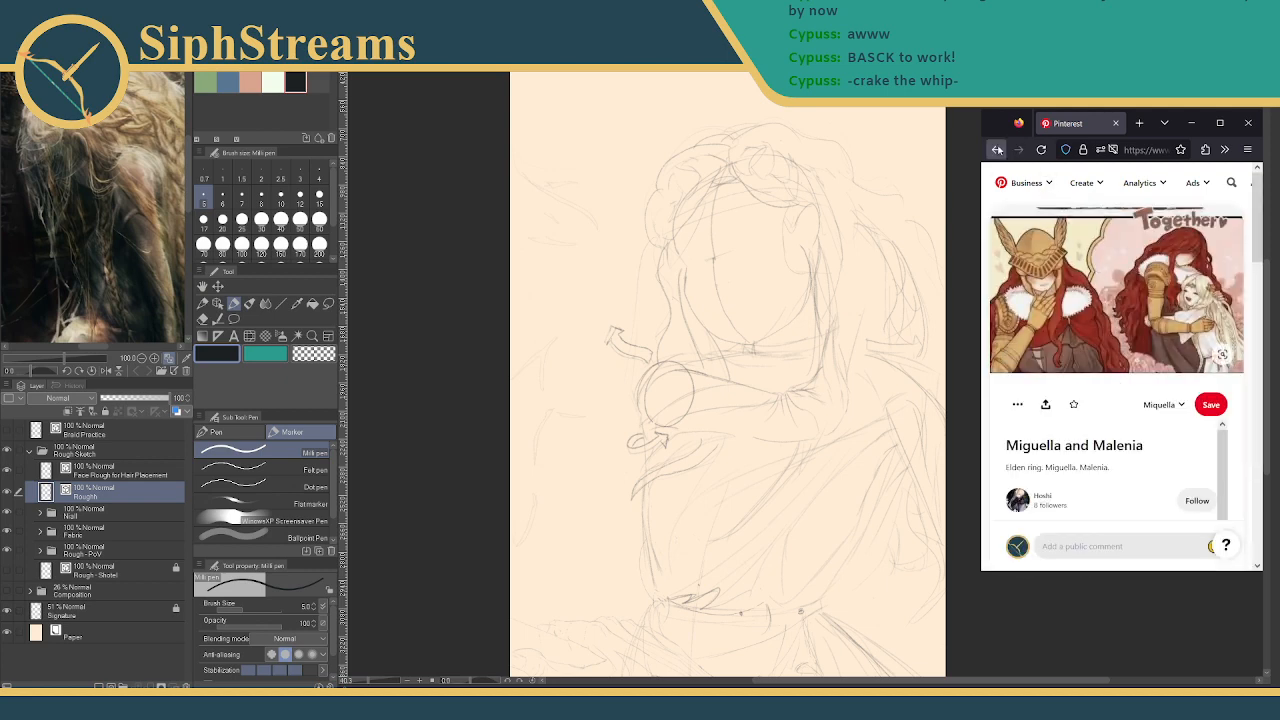
{"action": "left_click", "coordinate": [996, 149]}
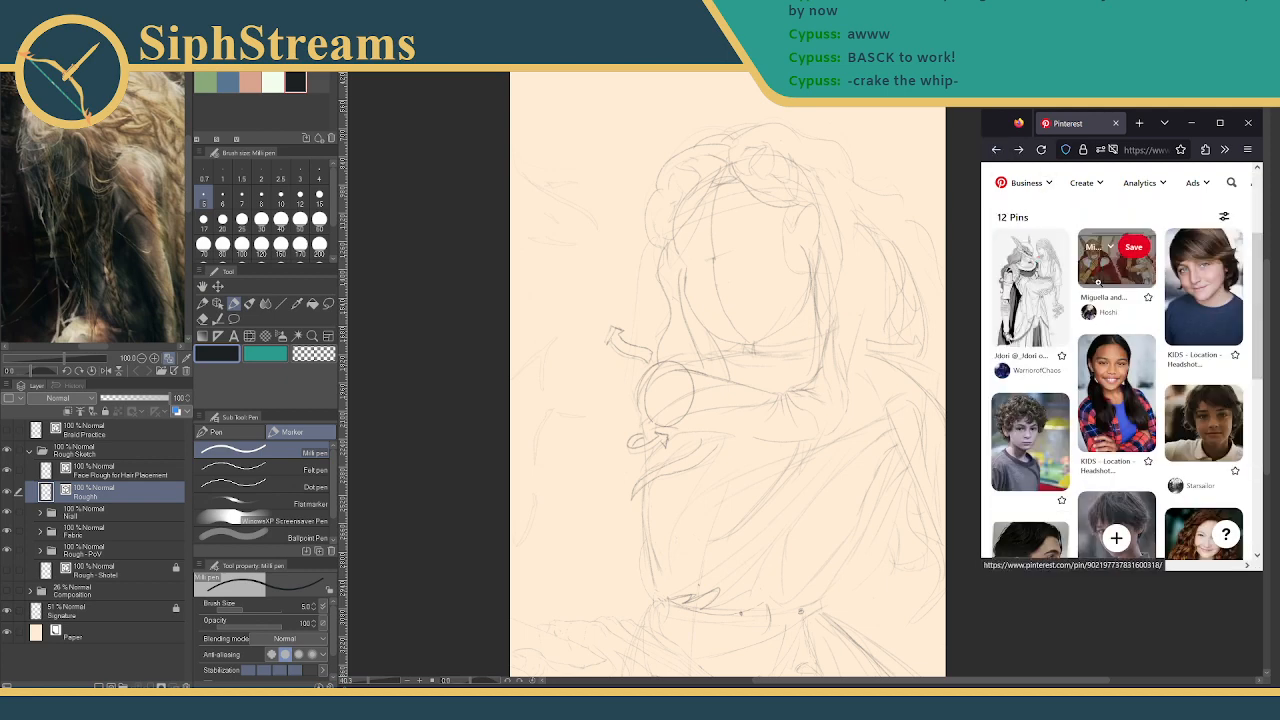
{"action": "left_click", "coordinate": [1102, 287]}
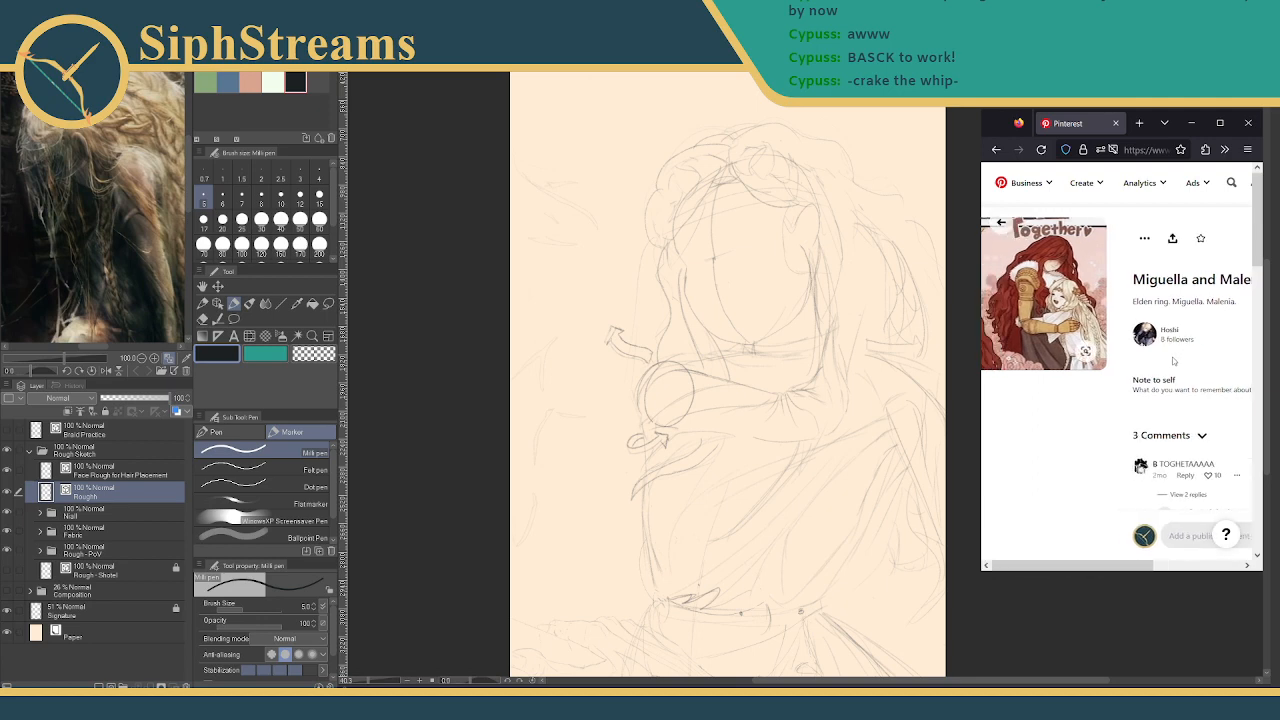
{"action": "scroll", "coordinate": [1100, 400], "scroll_direction": "down", "scroll_amount": 2}
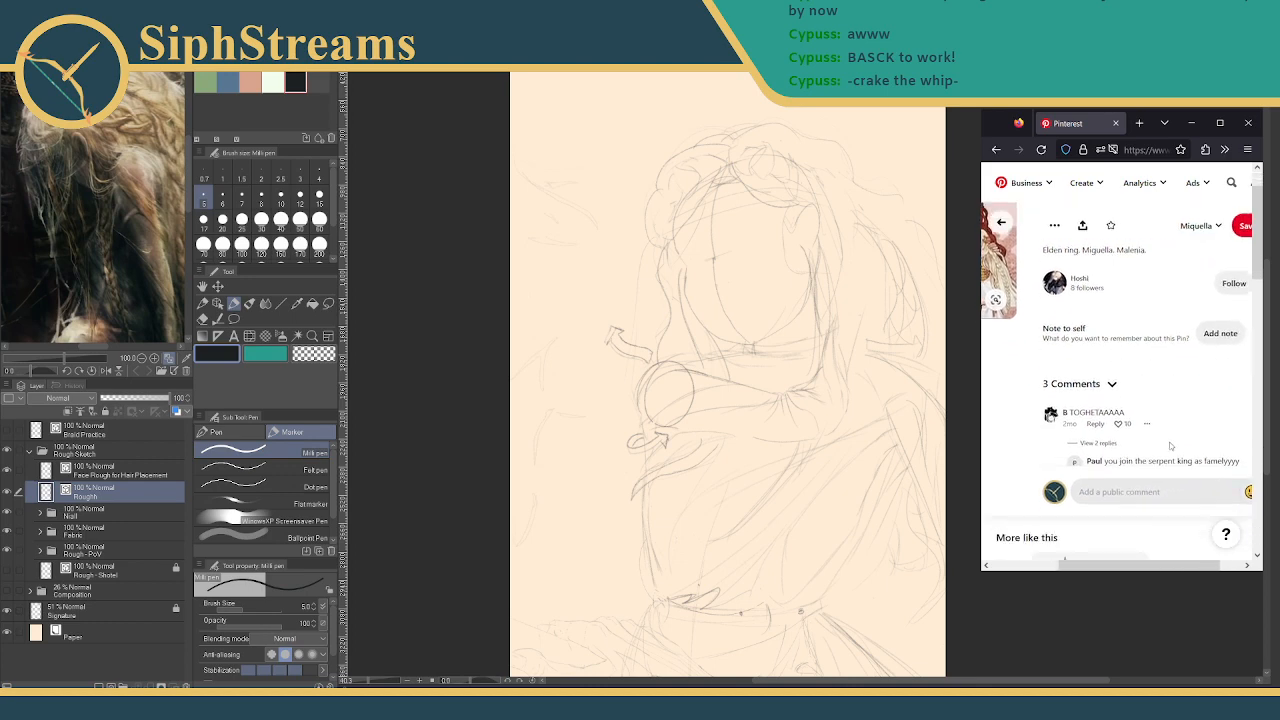
{"action": "left_click", "coordinate": [1098, 393]}
{"action": "scroll", "coordinate": [1145, 395], "scroll_direction": "down", "scroll_amount": 1}
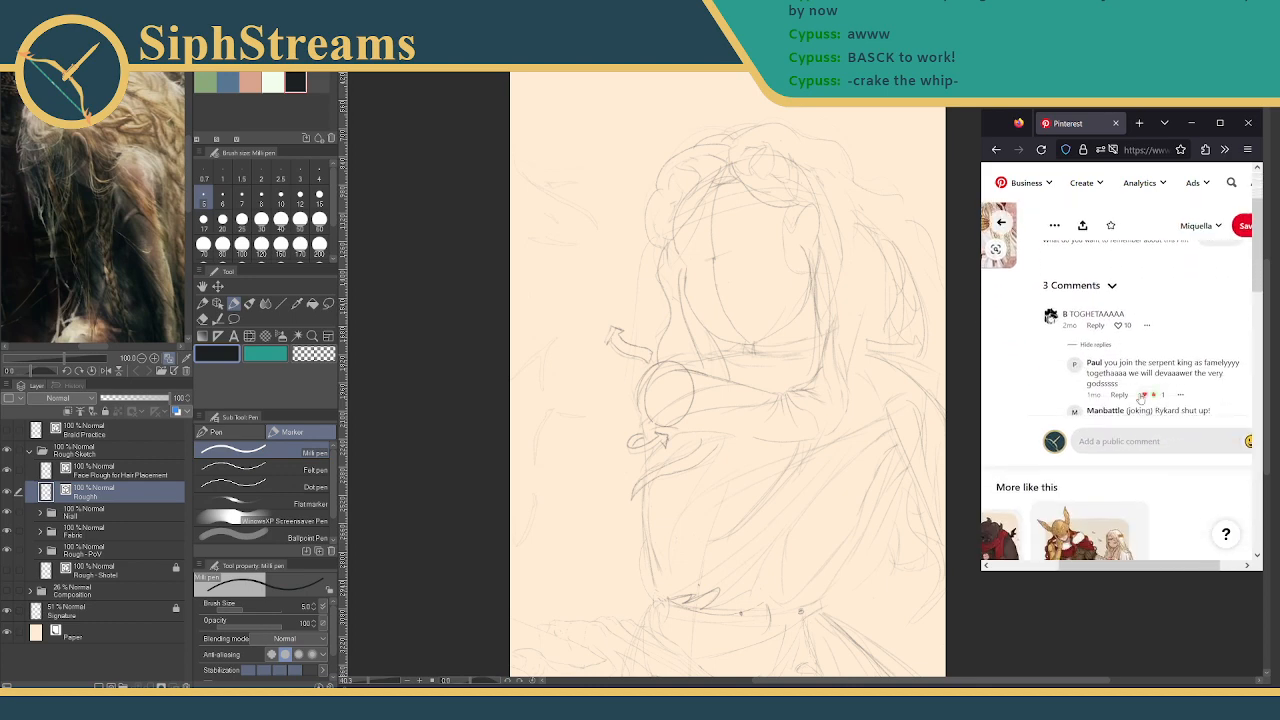
{"action": "scroll", "coordinate": [1100, 402], "scroll_direction": "up", "scroll_amount": 2}
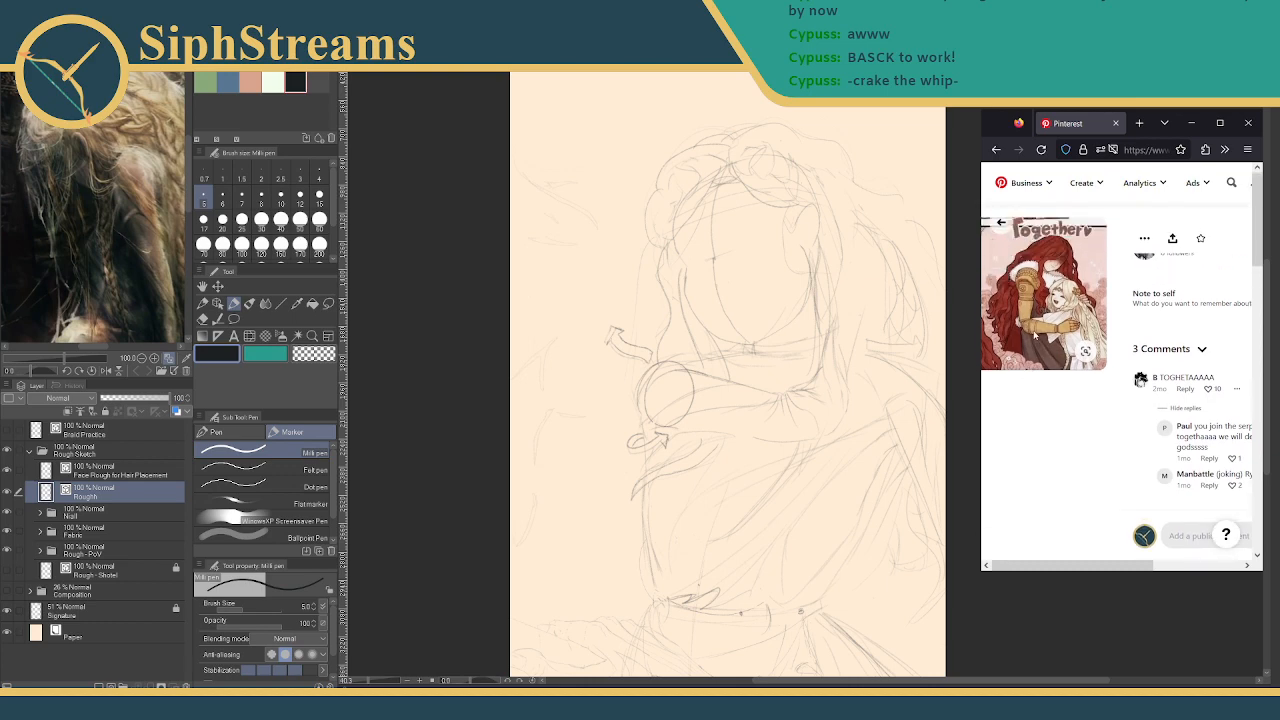
{"action": "scroll", "coordinate": [1045, 300], "scroll_direction": "up", "scroll_amount": 1}
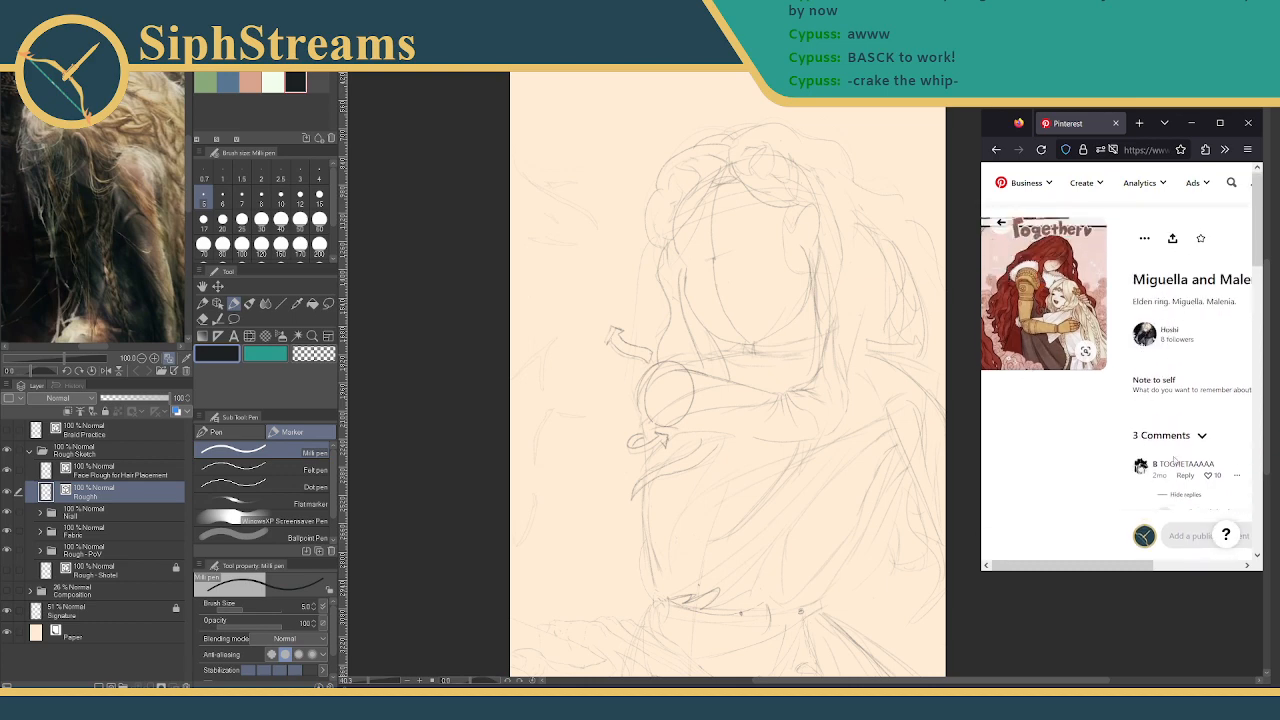
{"action": "left_click", "coordinate": [1001, 222]}
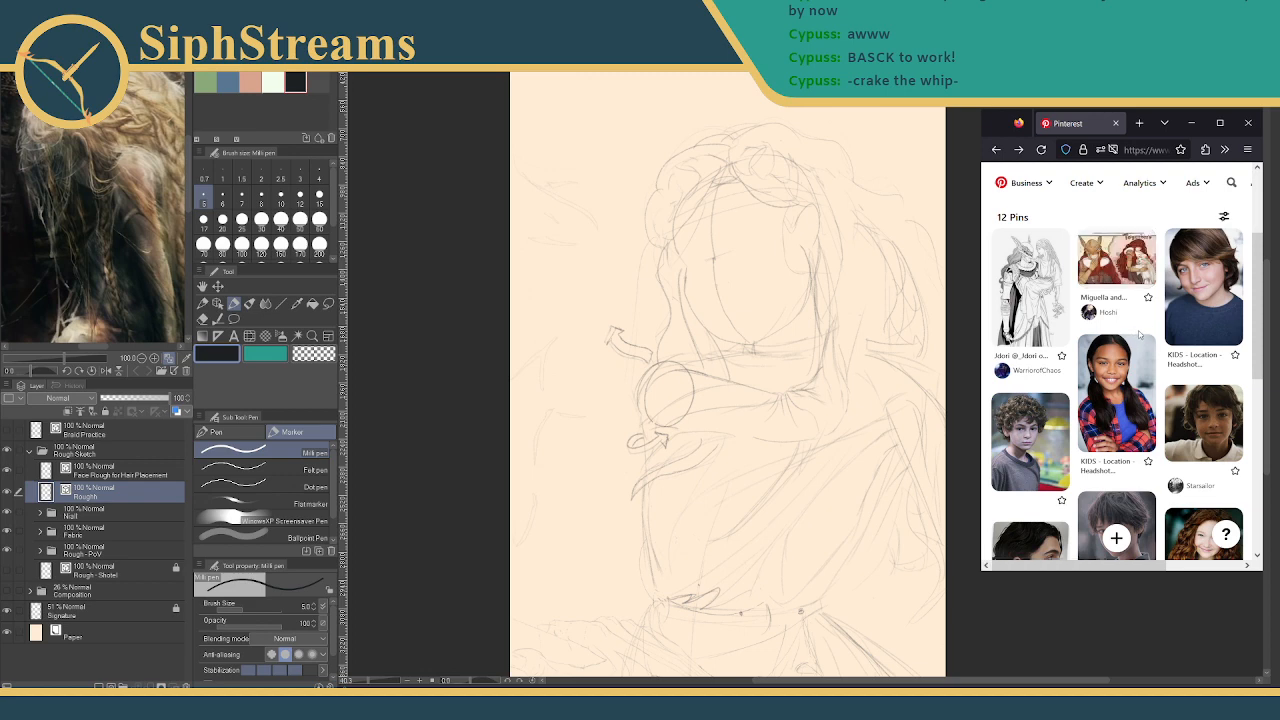
Browse the portrait and headshot reference pins on the Miquella board and return to its start
{"action": "scroll", "coordinate": [1140, 330], "scroll_direction": "down", "scroll_amount": 1}
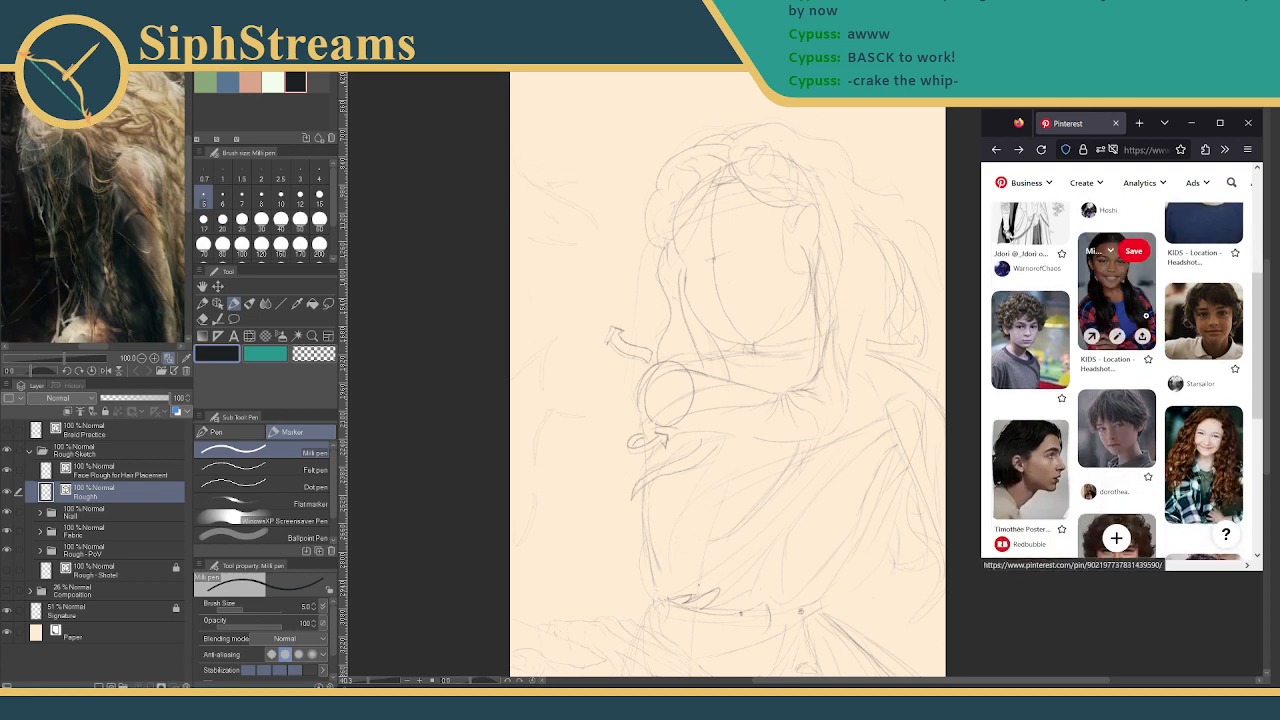
{"action": "scroll", "coordinate": [1146, 316], "scroll_direction": "down", "scroll_amount": 2}
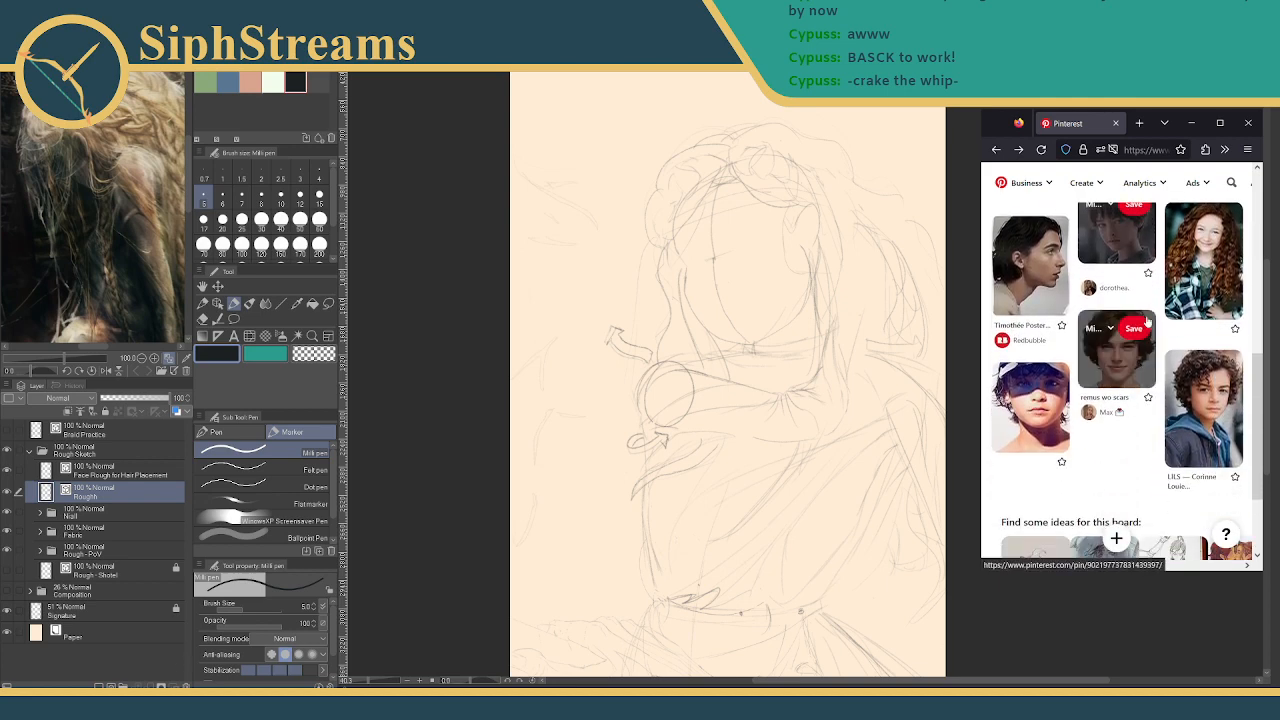
{"action": "scroll", "coordinate": [1146, 316], "scroll_direction": "down", "scroll_amount": 1}
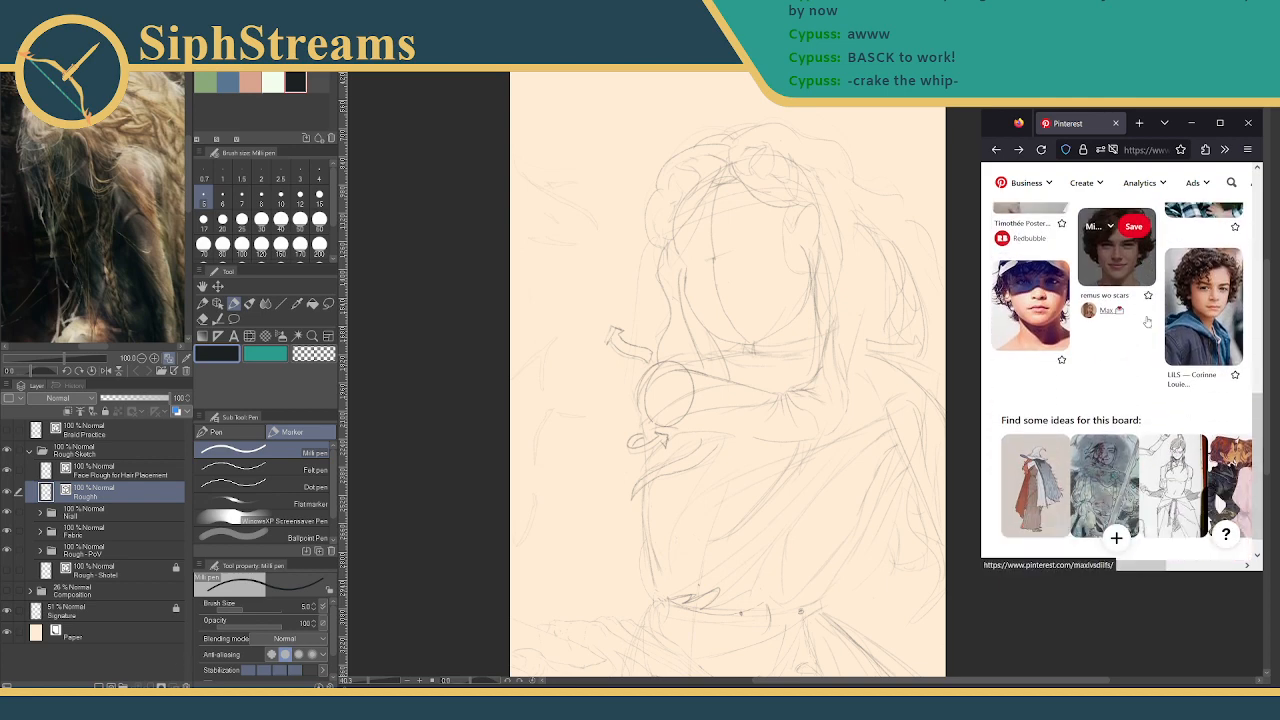
{"action": "scroll", "coordinate": [1147, 320], "scroll_direction": "down", "scroll_amount": 5}
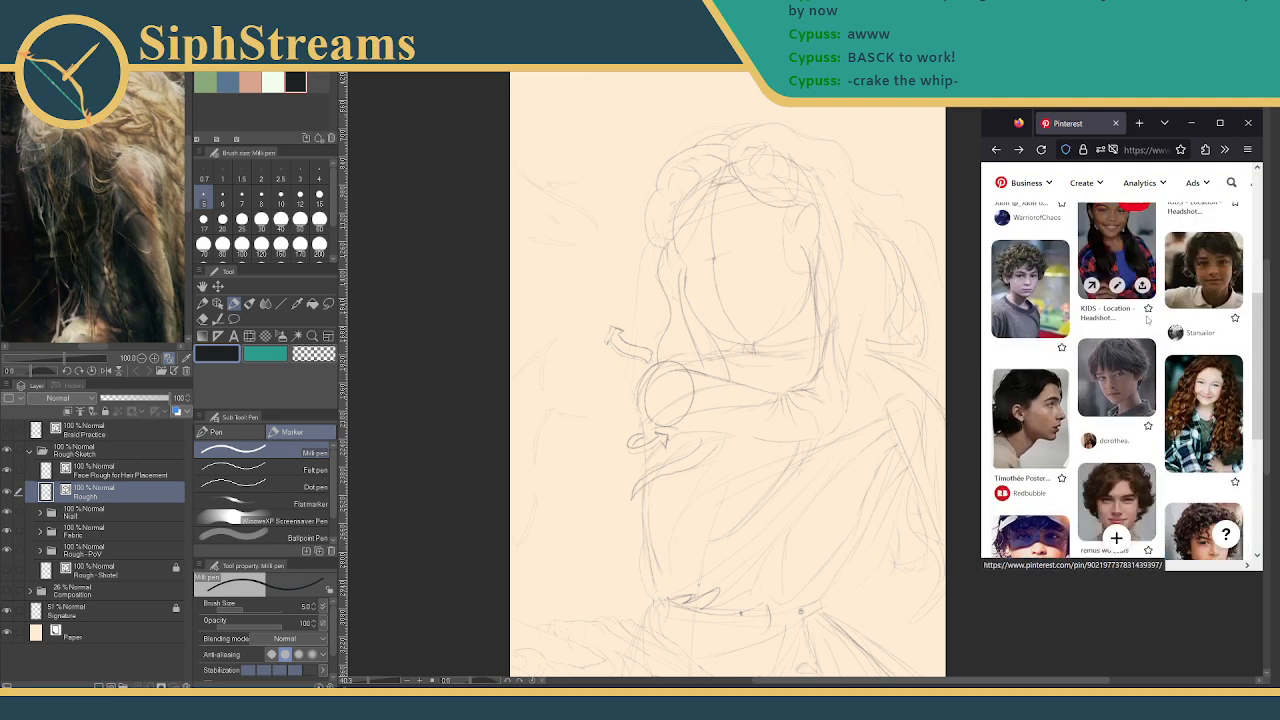
{"action": "scroll", "coordinate": [1147, 320], "scroll_direction": "up", "scroll_amount": 1}
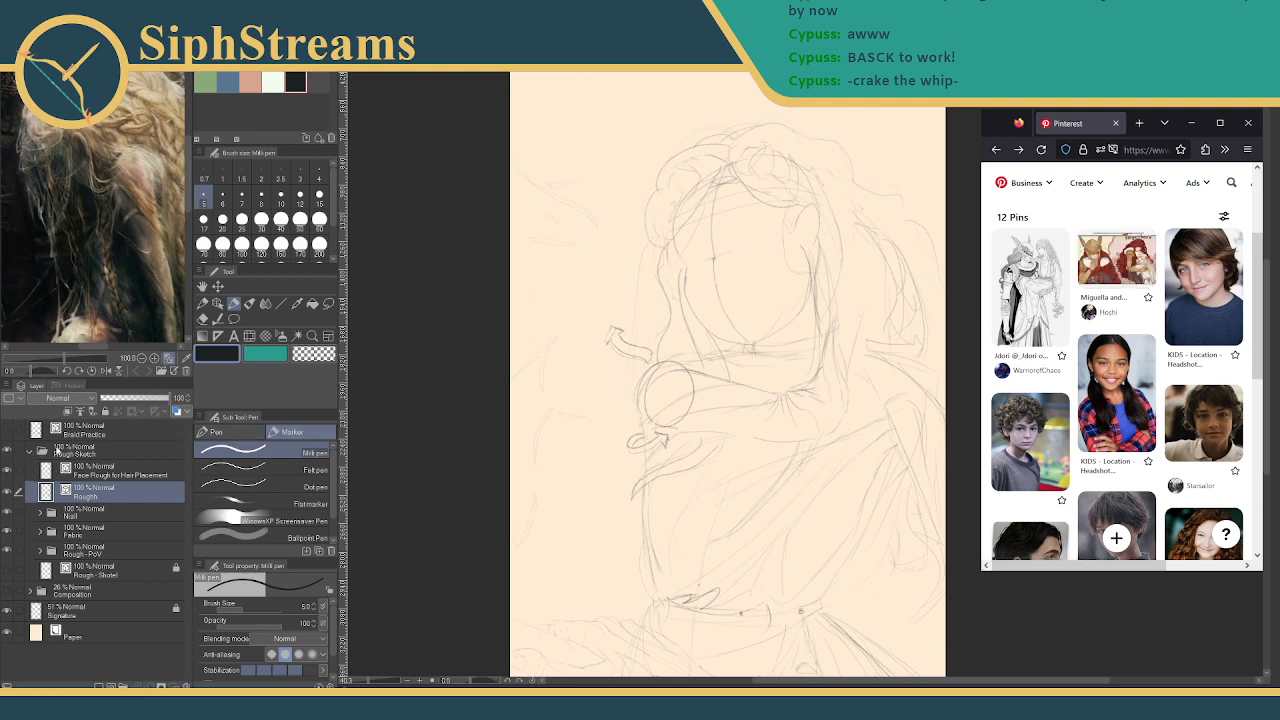
Check the Braid Practice layer and examine the layers inside the Rough Sketch and Composition folders
{"action": "left_click", "coordinate": [30, 453]}
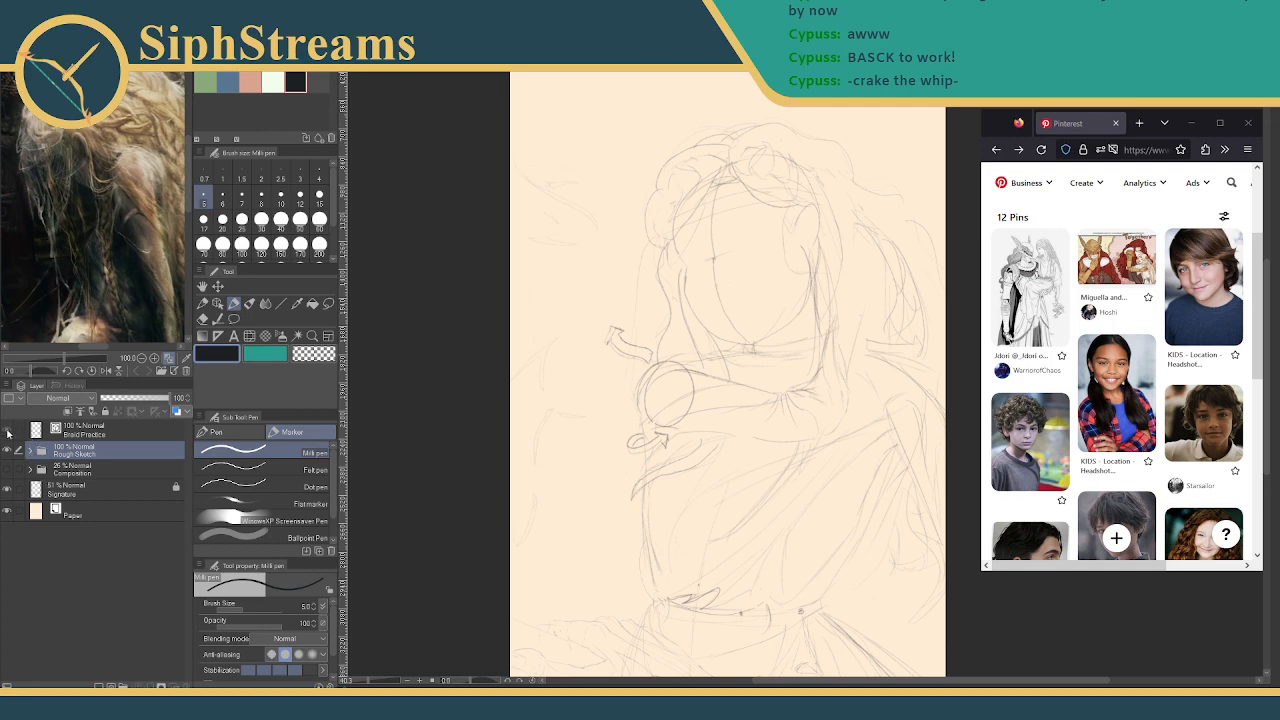
{"action": "left_click", "coordinate": [8, 431]}
{"action": "left_click", "coordinate": [8, 431]}
{"action": "left_click", "coordinate": [30, 453]}
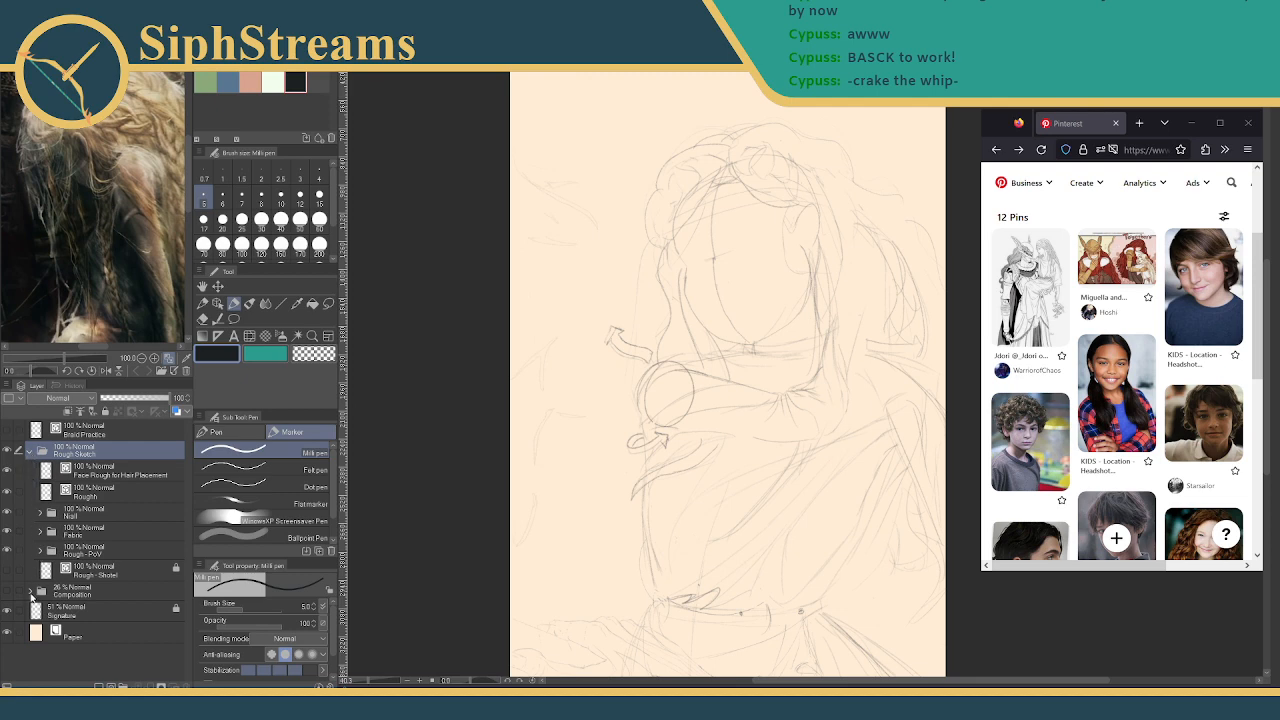
{"action": "left_click", "coordinate": [30, 591]}
{"action": "scroll", "coordinate": [186, 540], "scroll_direction": "down", "scroll_amount": 3}
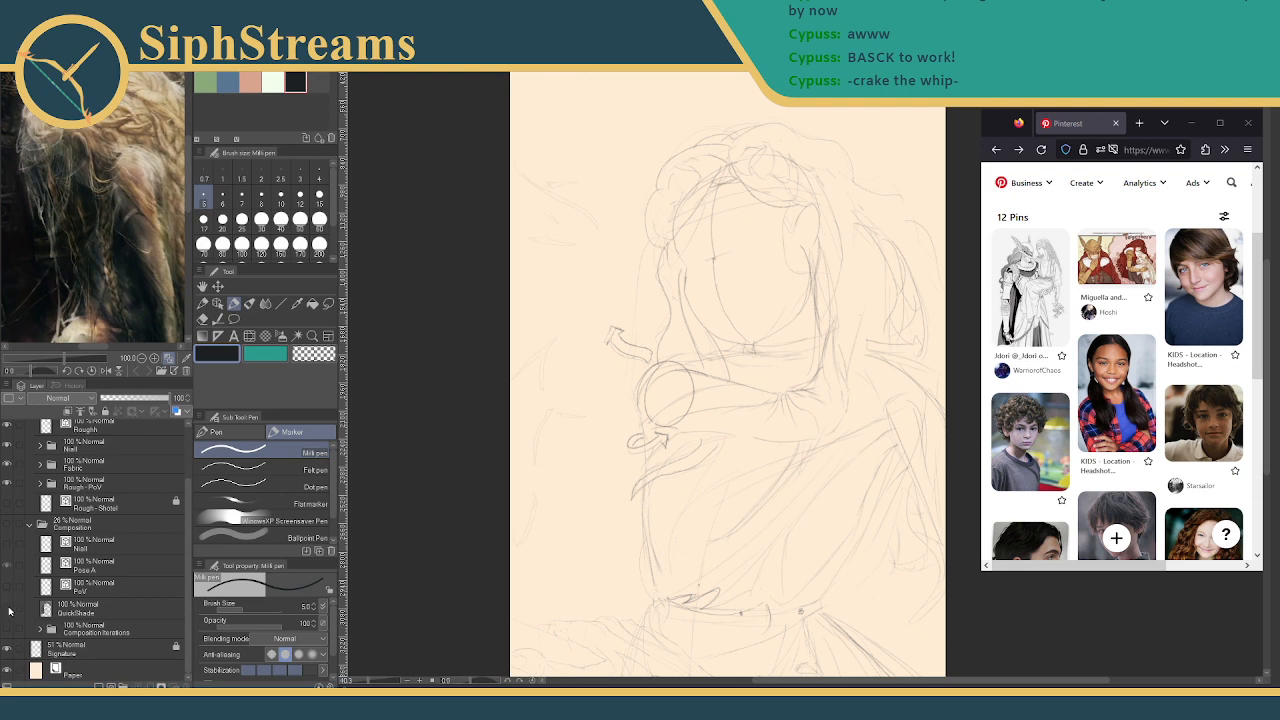
{"action": "scroll", "coordinate": [30, 557], "scroll_direction": "up", "scroll_amount": 1}
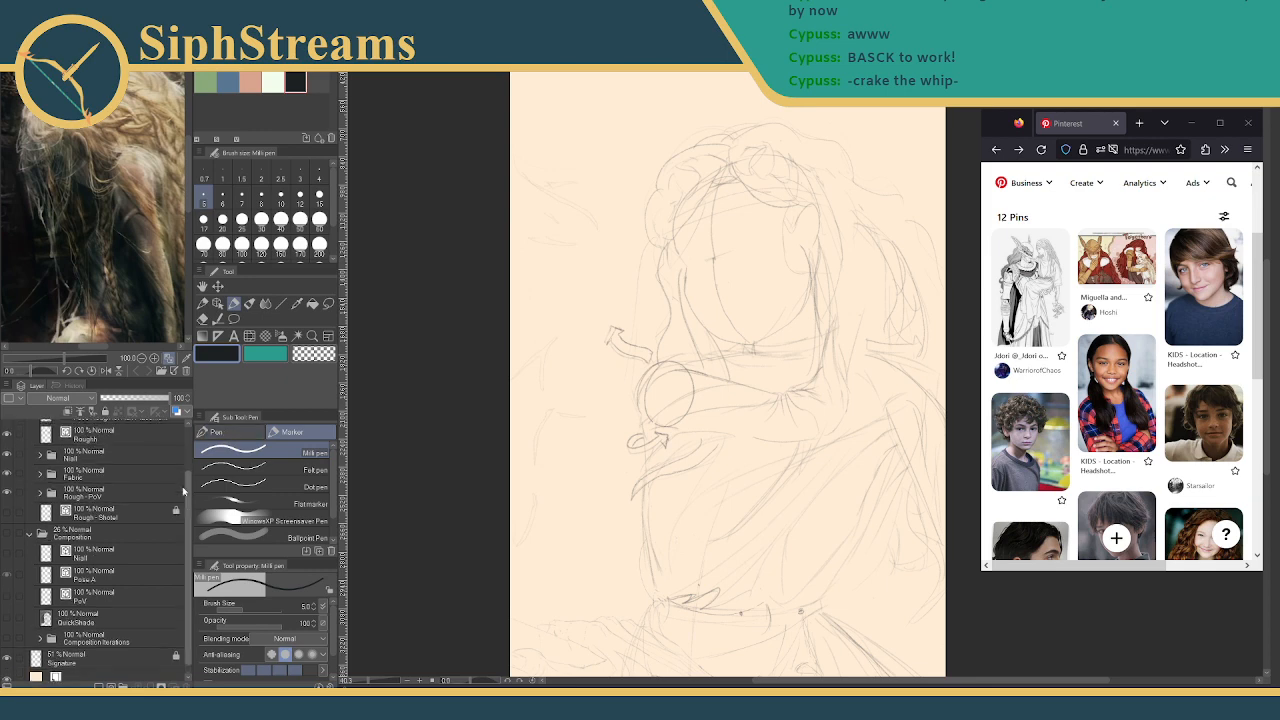
{"action": "left_click", "coordinate": [27, 541]}
{"action": "left_click", "coordinate": [30, 538]}
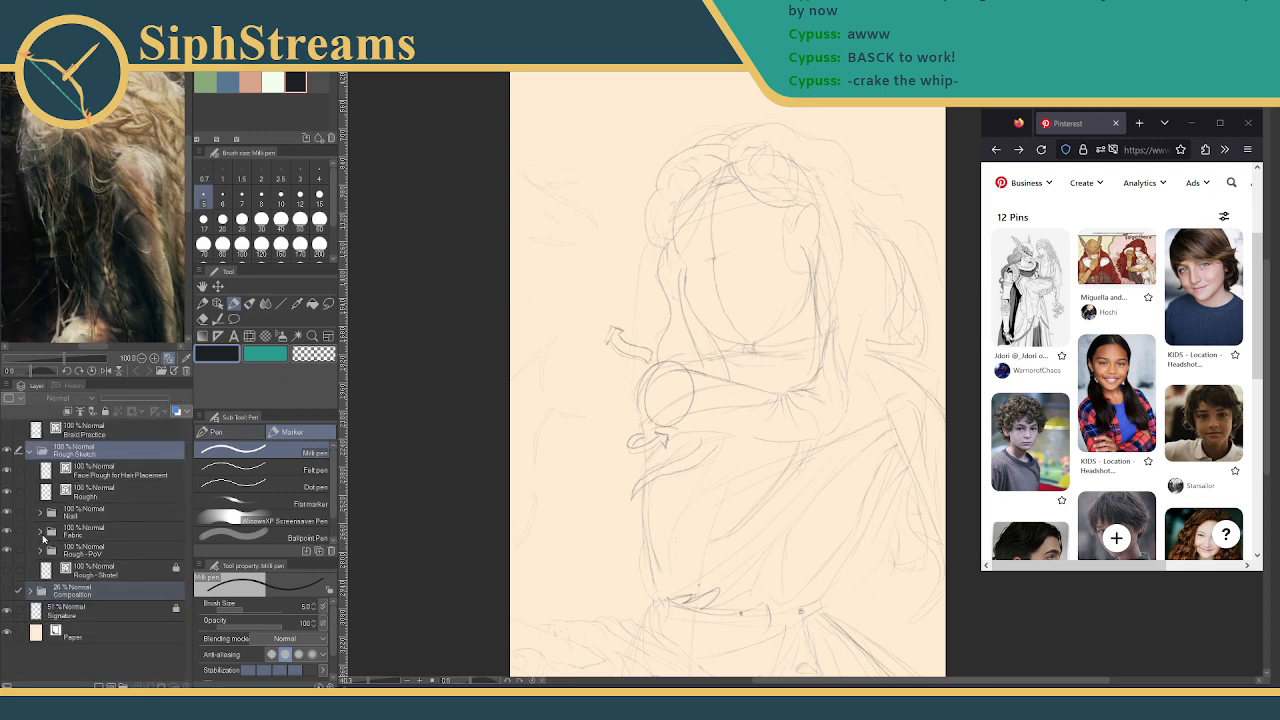
Group the Rough Sketch and Composition folders into a new folder named "Miquella" and collapse it
{"action": "left_click", "coordinate": [72, 595]}
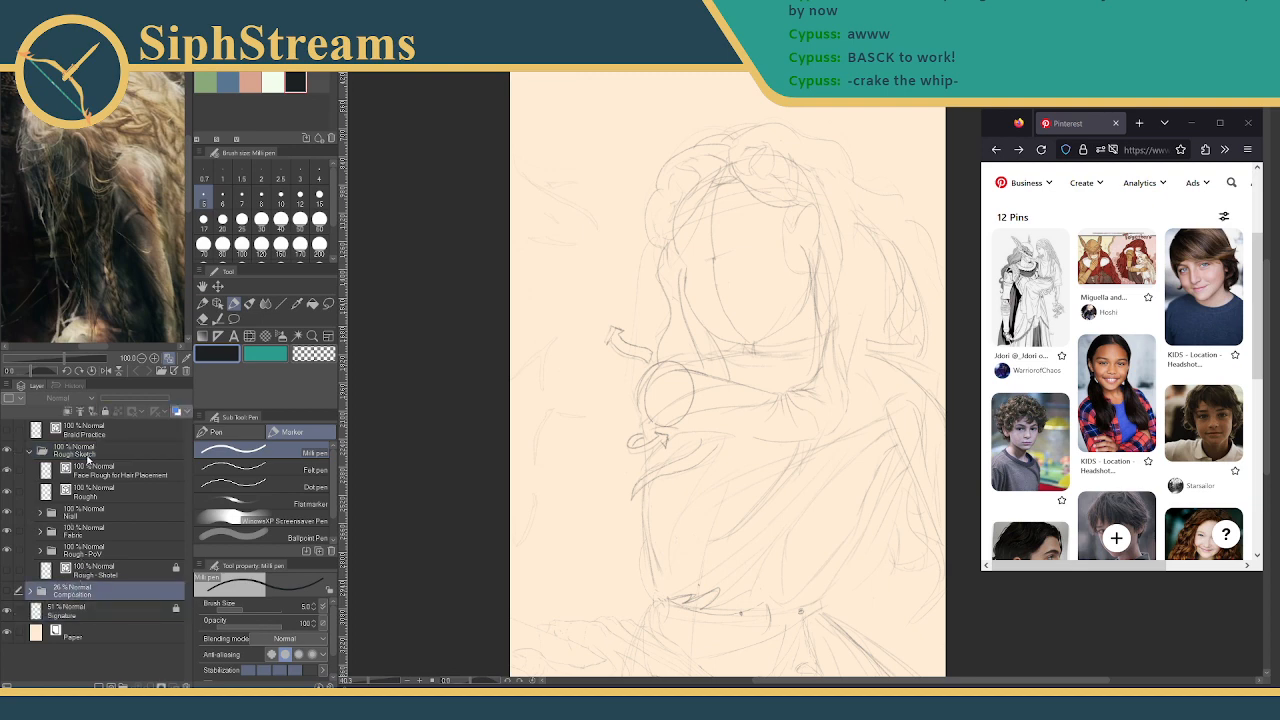
{"action": "left_click", "coordinate": [88, 452], "text": "shift"}
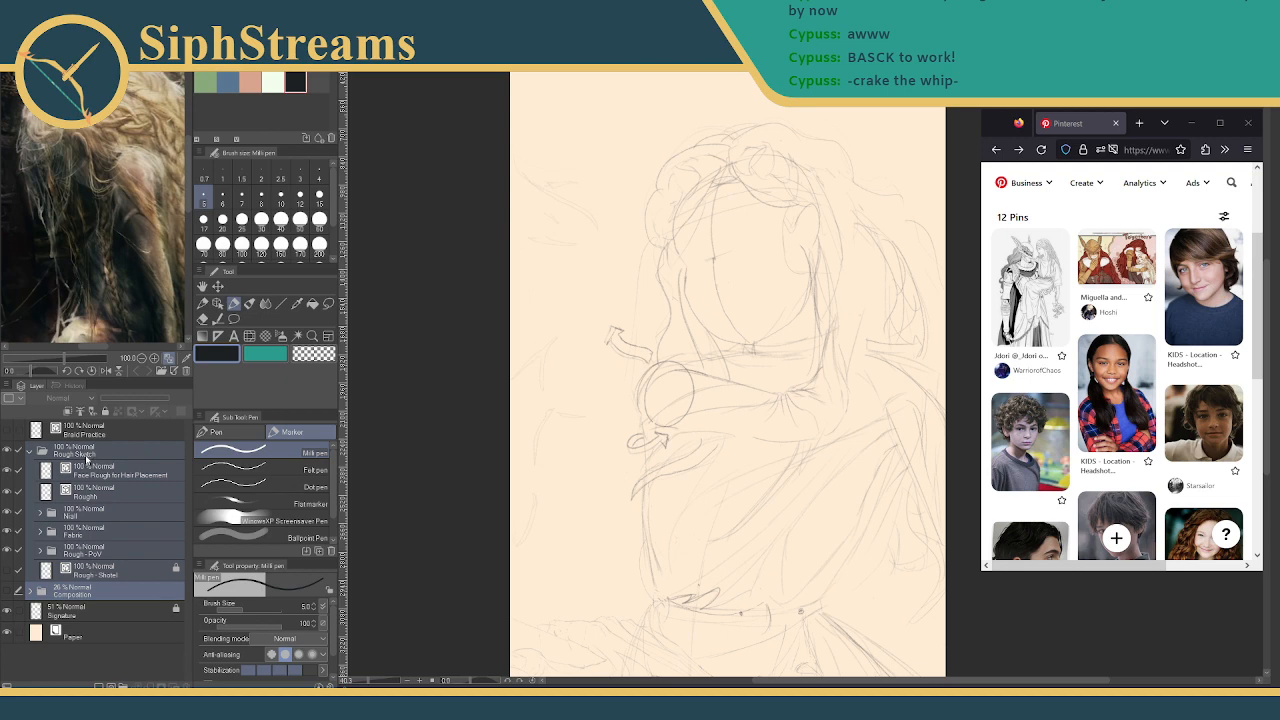
{"action": "right_click", "coordinate": [88, 452]}
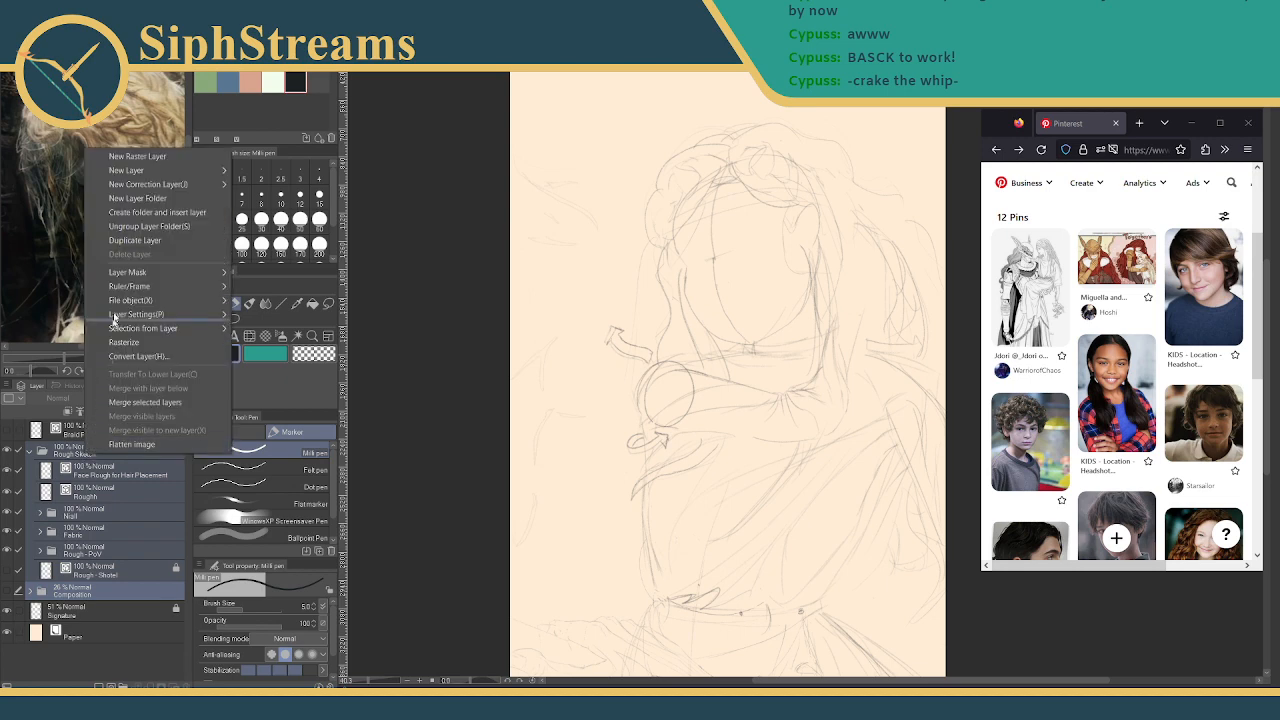
{"action": "left_click", "coordinate": [138, 214]}
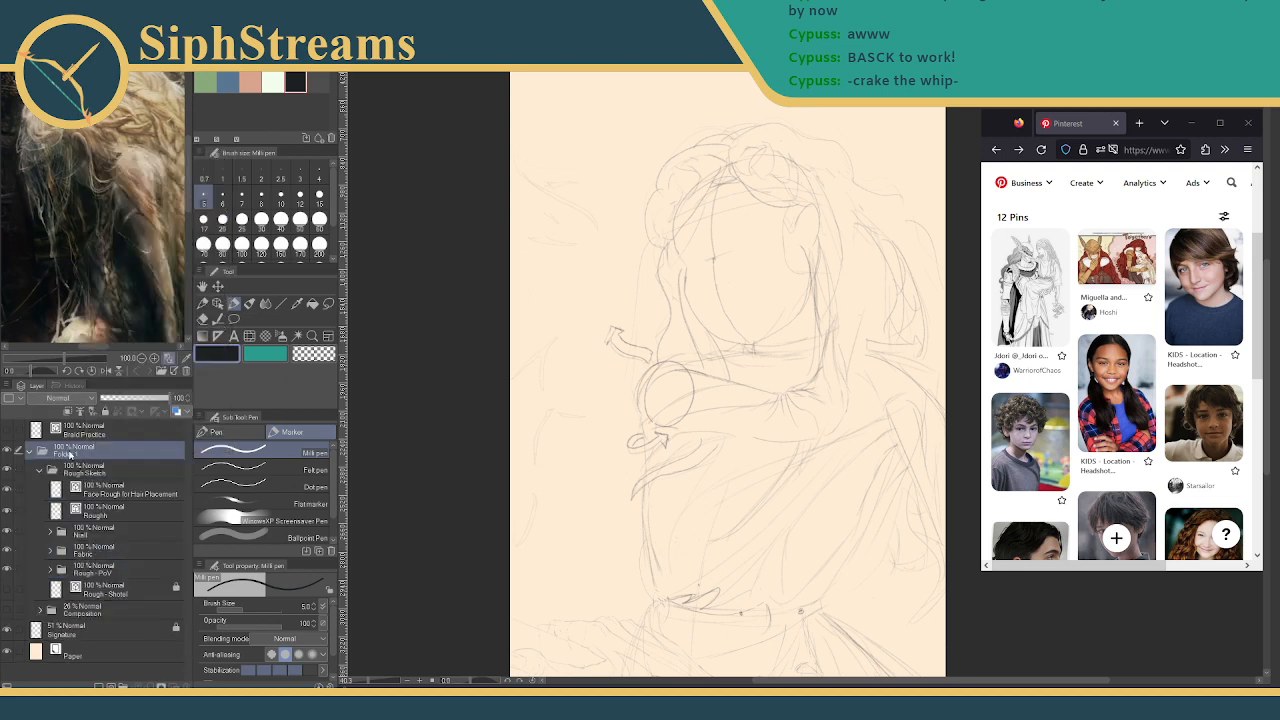
{"action": "double_click", "coordinate": [70, 454]}
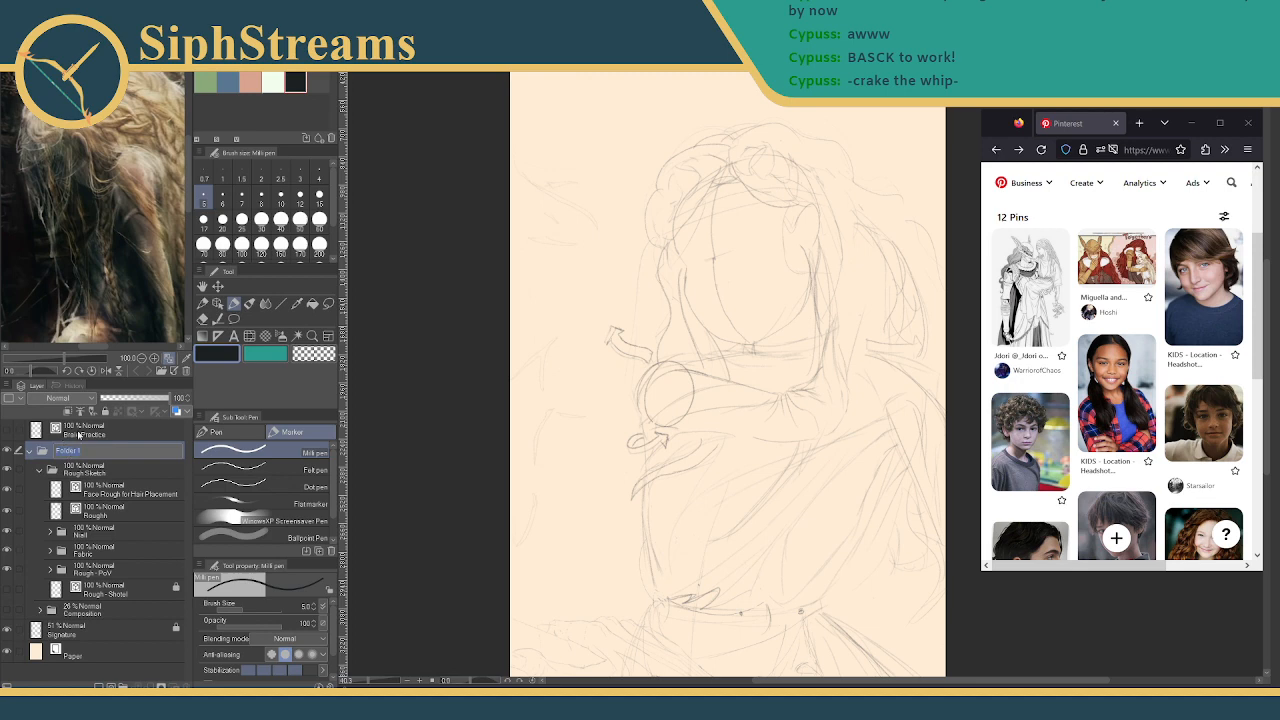
{"action": "type", "text": "Miquella"}
{"action": "key", "text": "Return"}
{"action": "double_click", "coordinate": [66, 452]}
{"action": "key", "text": "Return"}
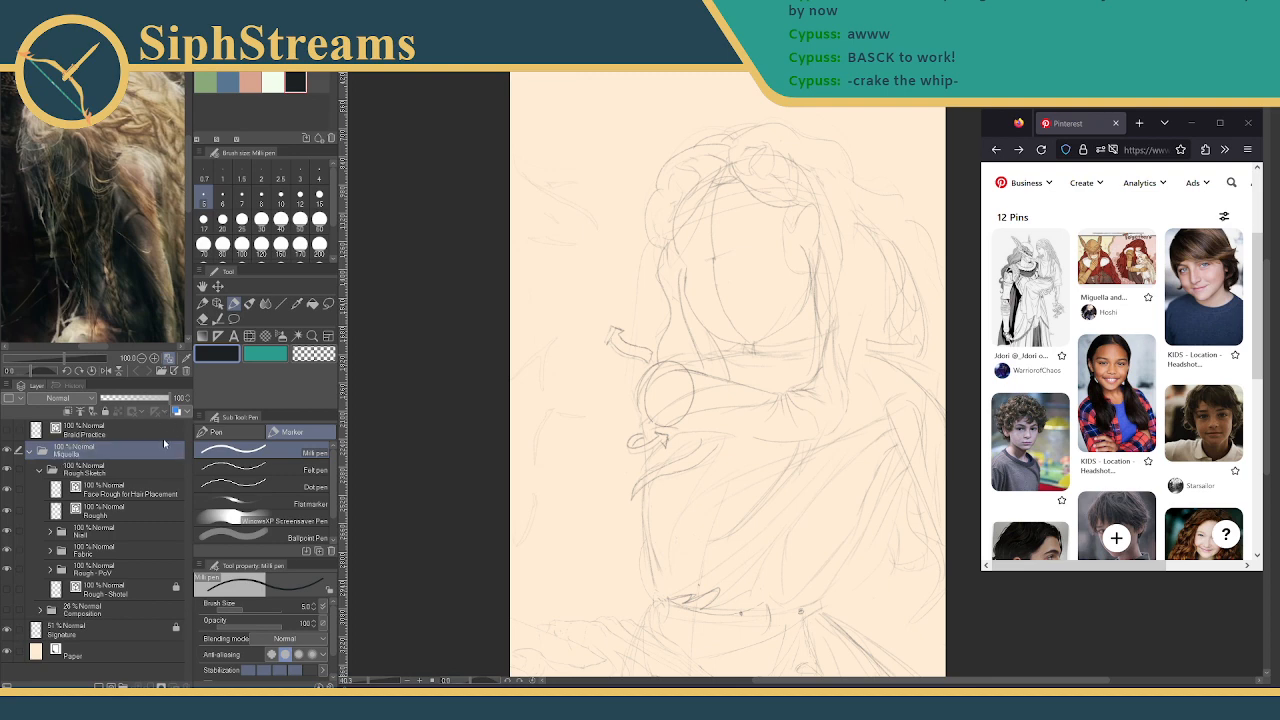
{"action": "left_click", "coordinate": [30, 452]}
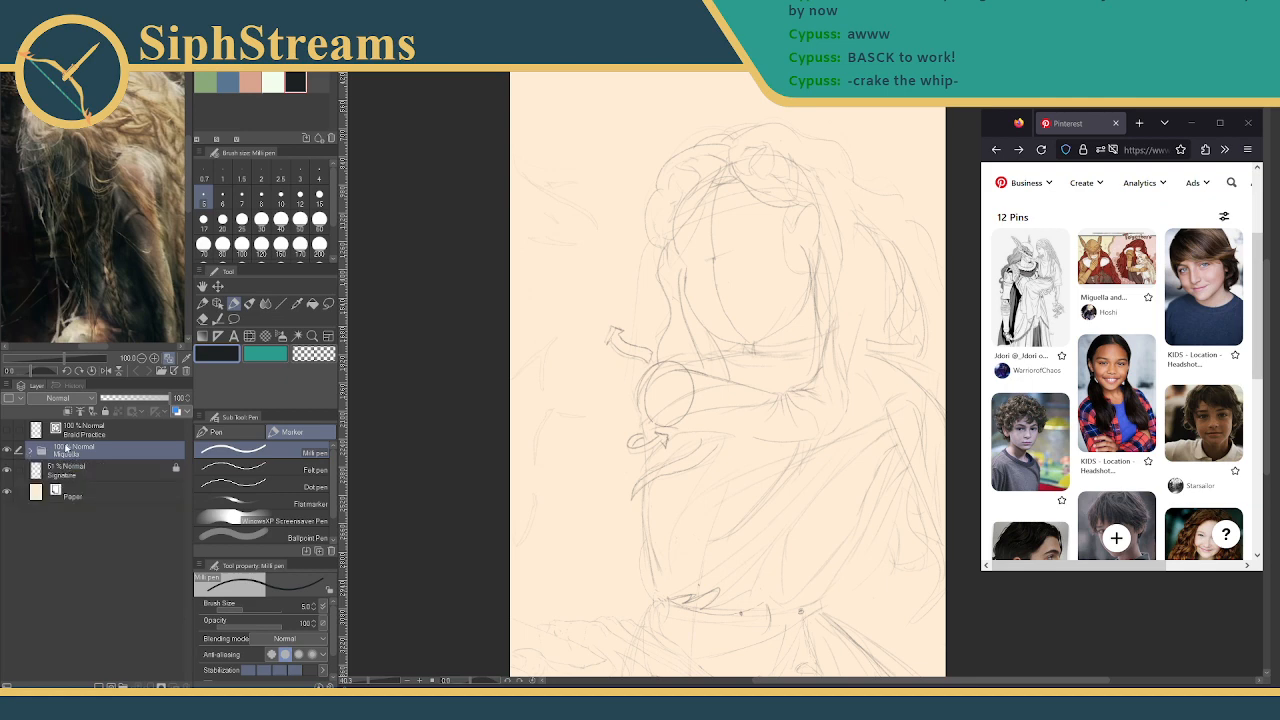
Add a new layer above Braid Practice and name it "Faces Warmup"
{"action": "left_click", "coordinate": [76, 436]}
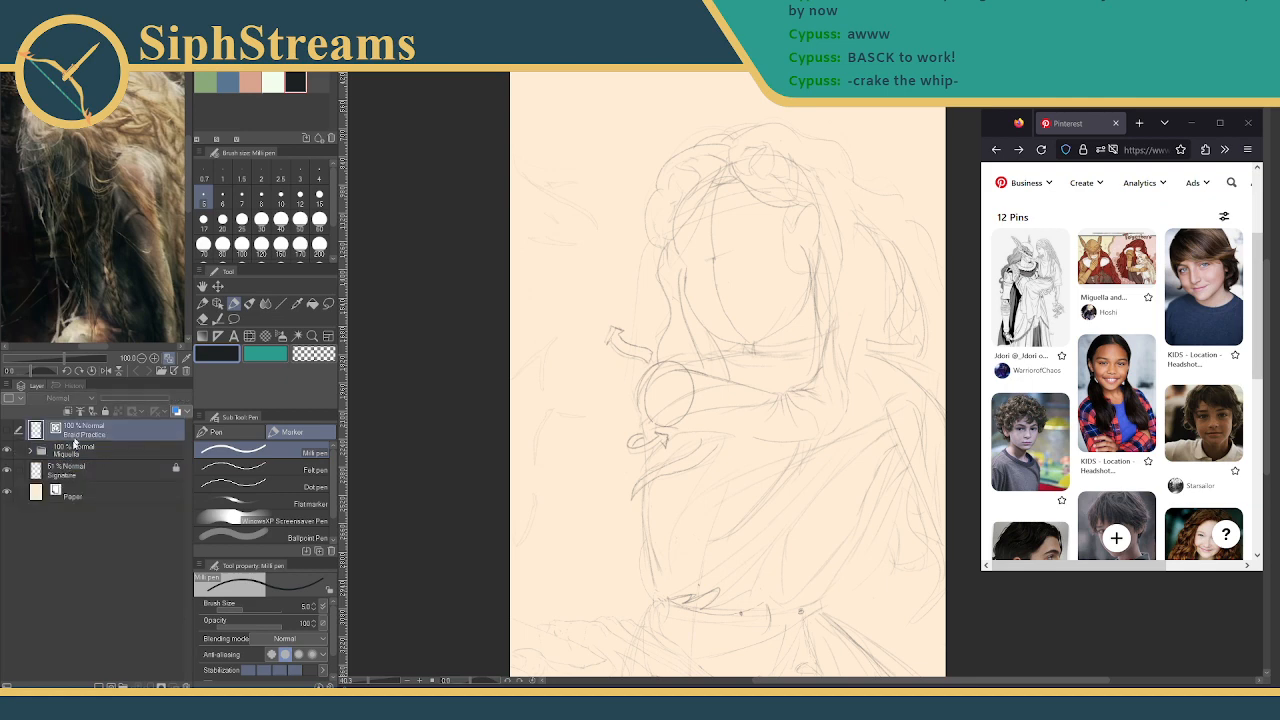
{"action": "left_click", "coordinate": [110, 685]}
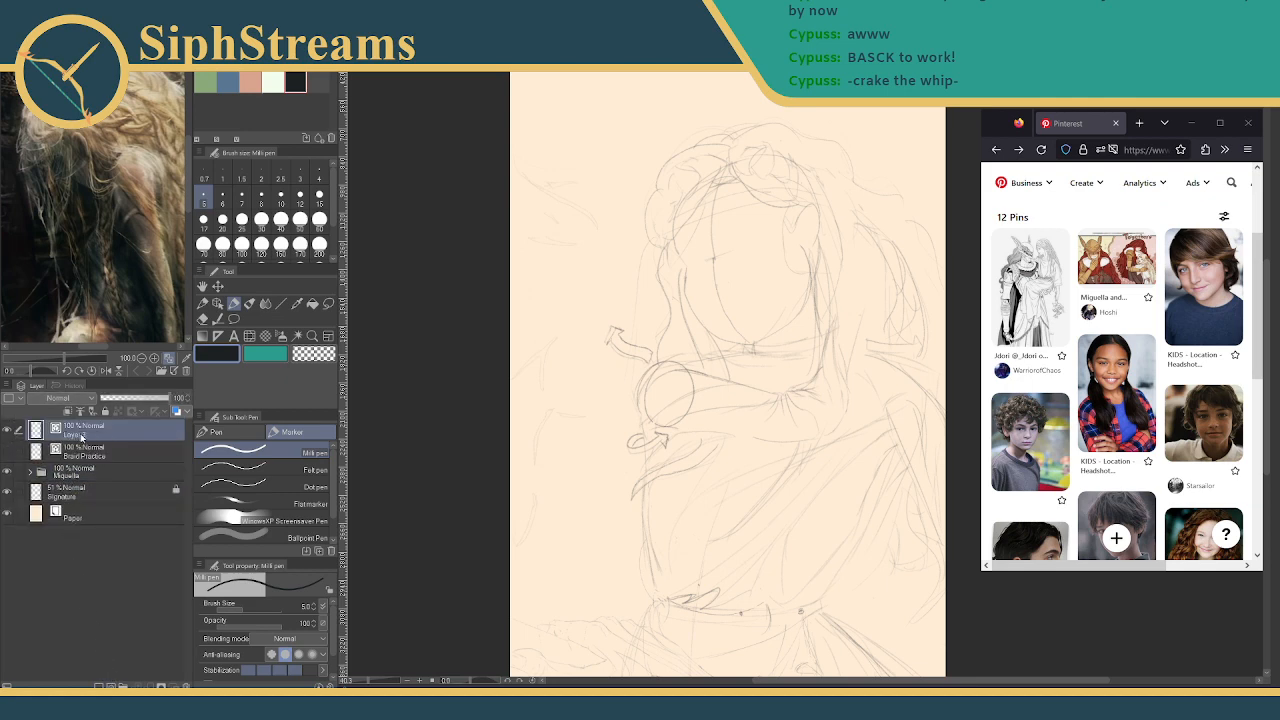
{"action": "double_click", "coordinate": [82, 436]}
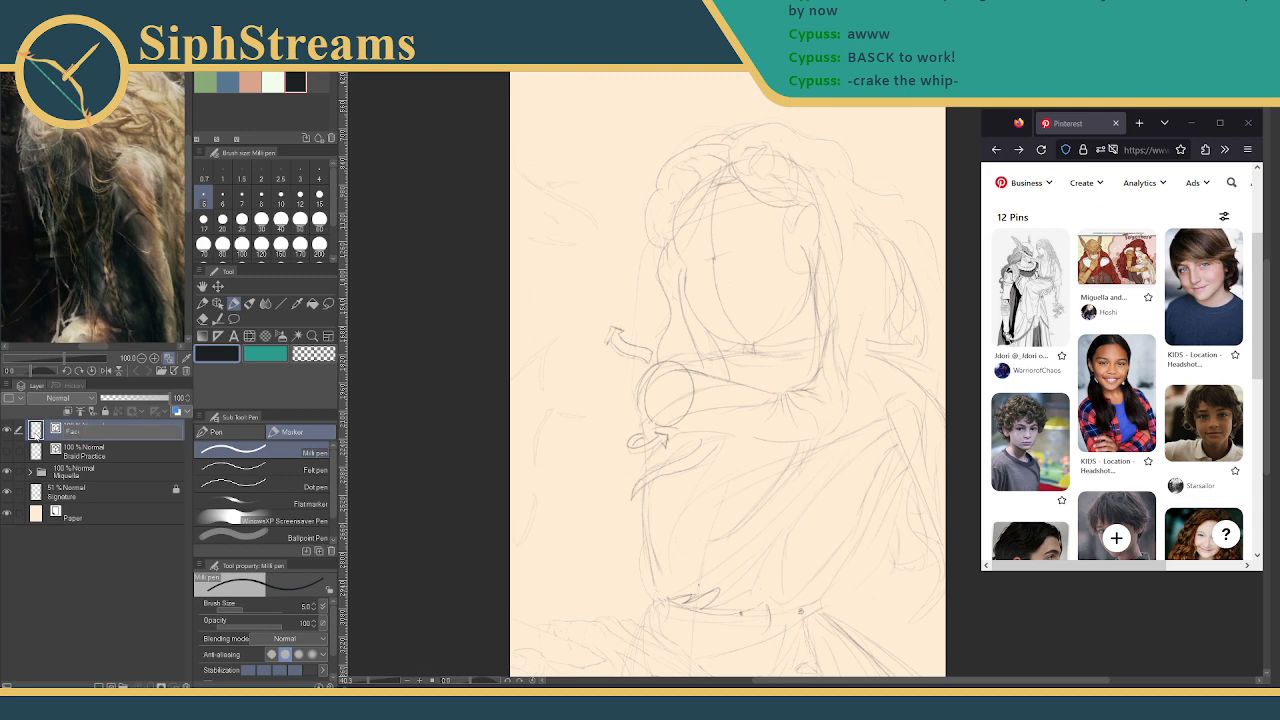
{"action": "type", "text": "Faces Warmup"}
{"action": "key", "text": "Return"}
Group the Faces Warmup and Braid Practice layers into a new folder named "Practices/Warmups"
{"action": "left_click", "coordinate": [72, 452], "text": "ctrl"}
{"action": "right_click", "coordinate": [89, 442]}
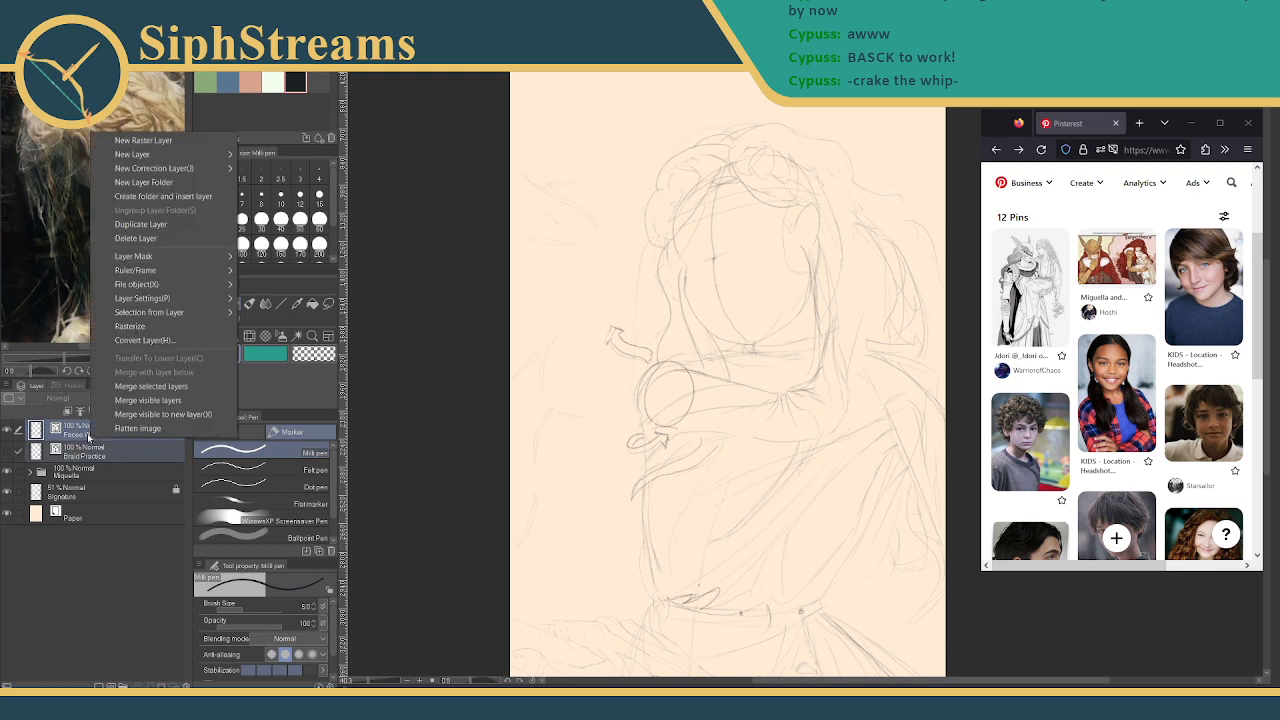
{"action": "left_click", "coordinate": [150, 196]}
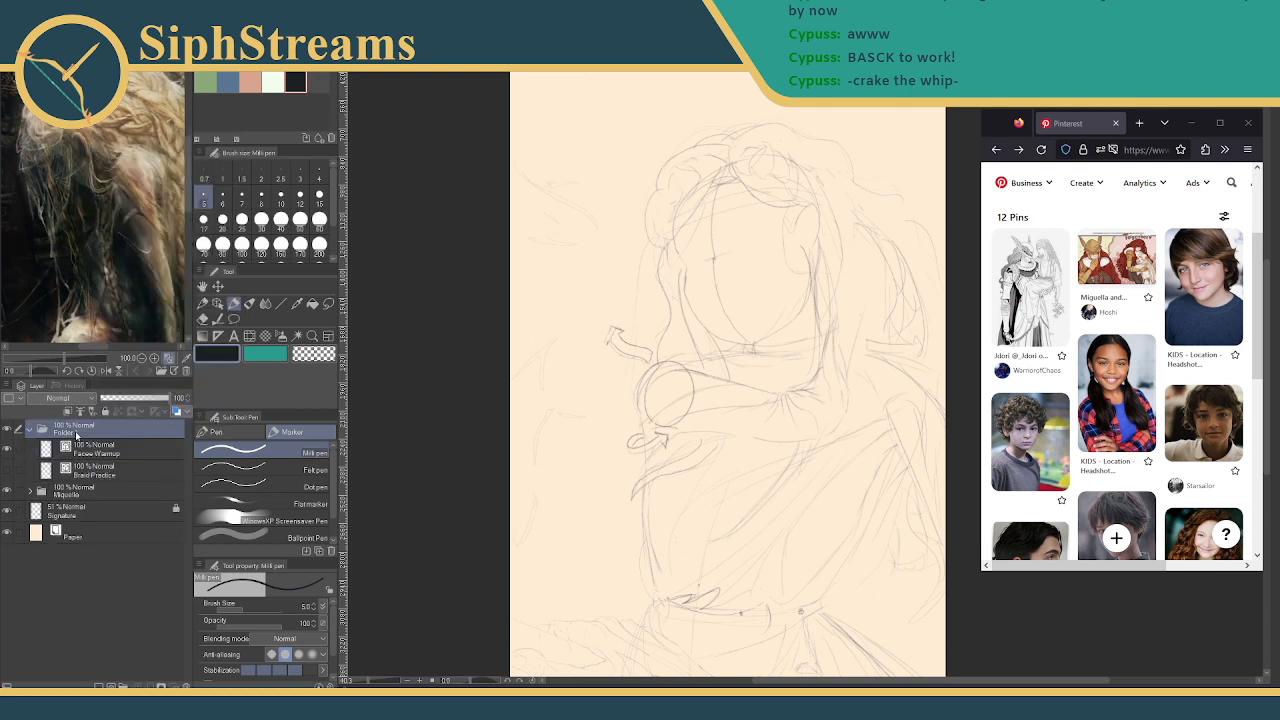
{"action": "double_click", "coordinate": [84, 434]}
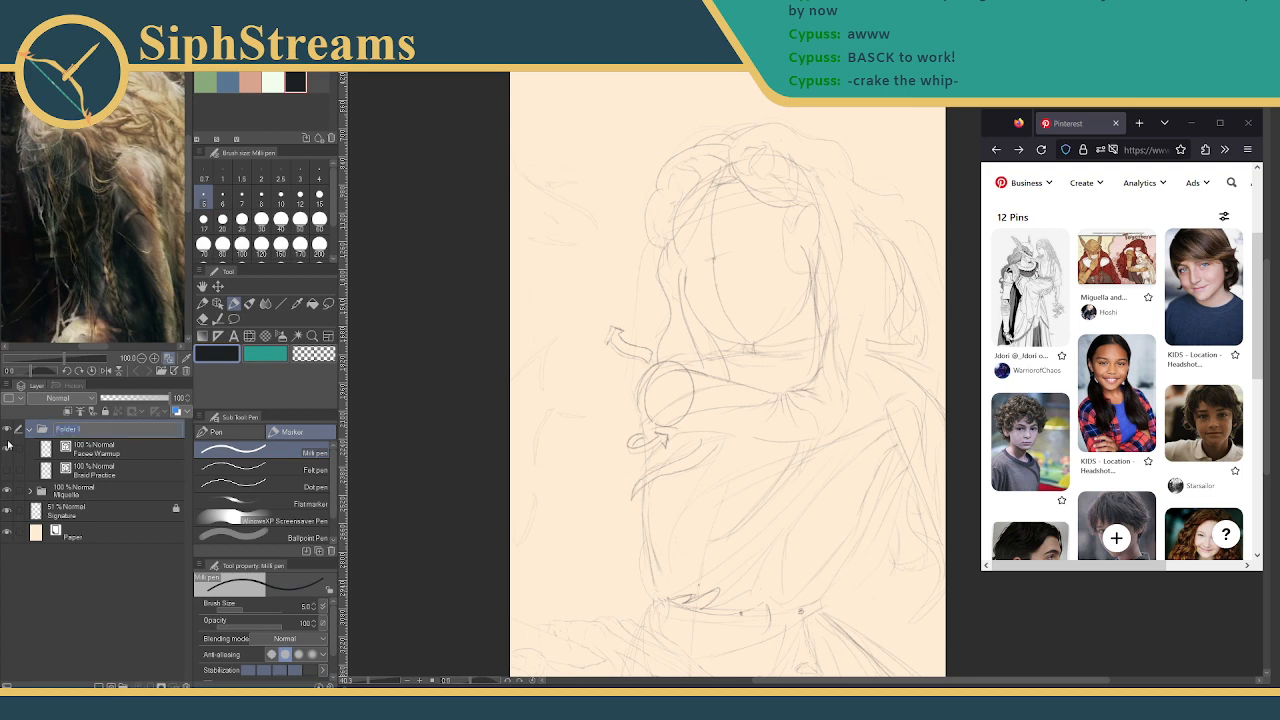
{"action": "type", "text": "Practices/Warmups"}
{"action": "key", "text": "Return"}
Expand the Miquella folder and its subfolders, including Fabric, Rough-PoV and Composition, and examine the layers they contain
{"action": "left_click", "coordinate": [29, 491]}
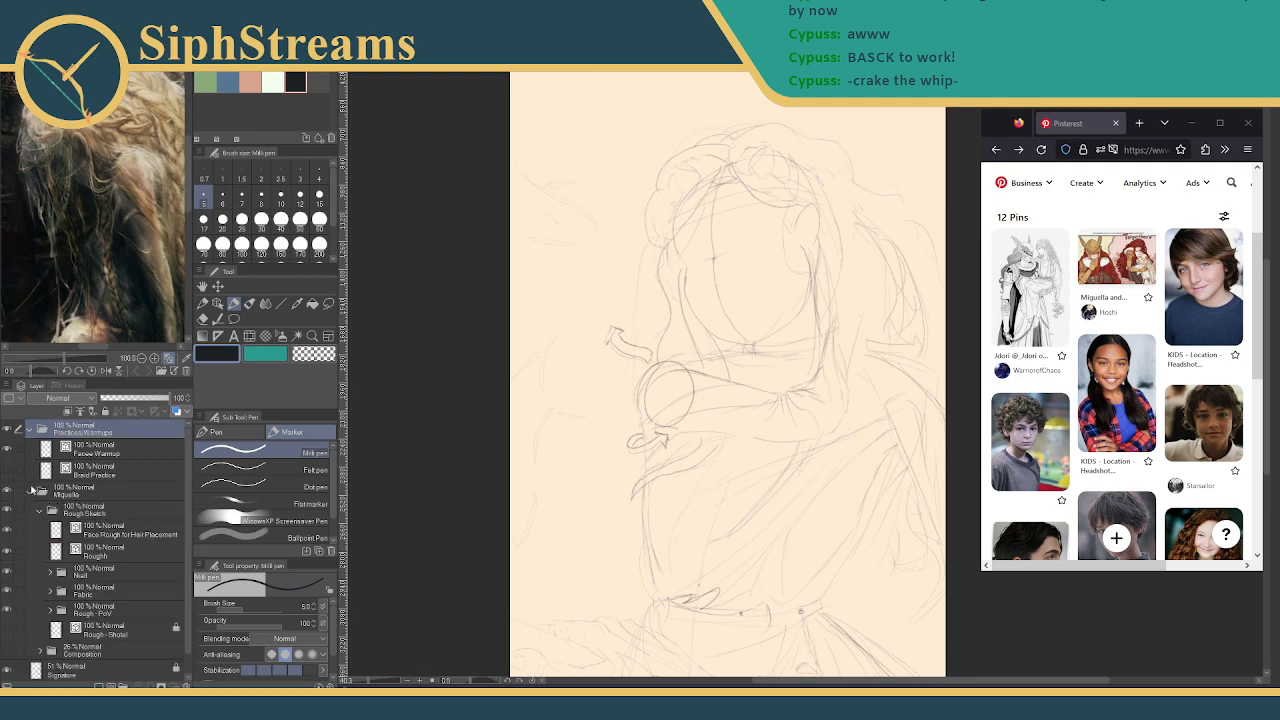
{"action": "scroll", "coordinate": [185, 480], "scroll_direction": "down", "scroll_amount": 1}
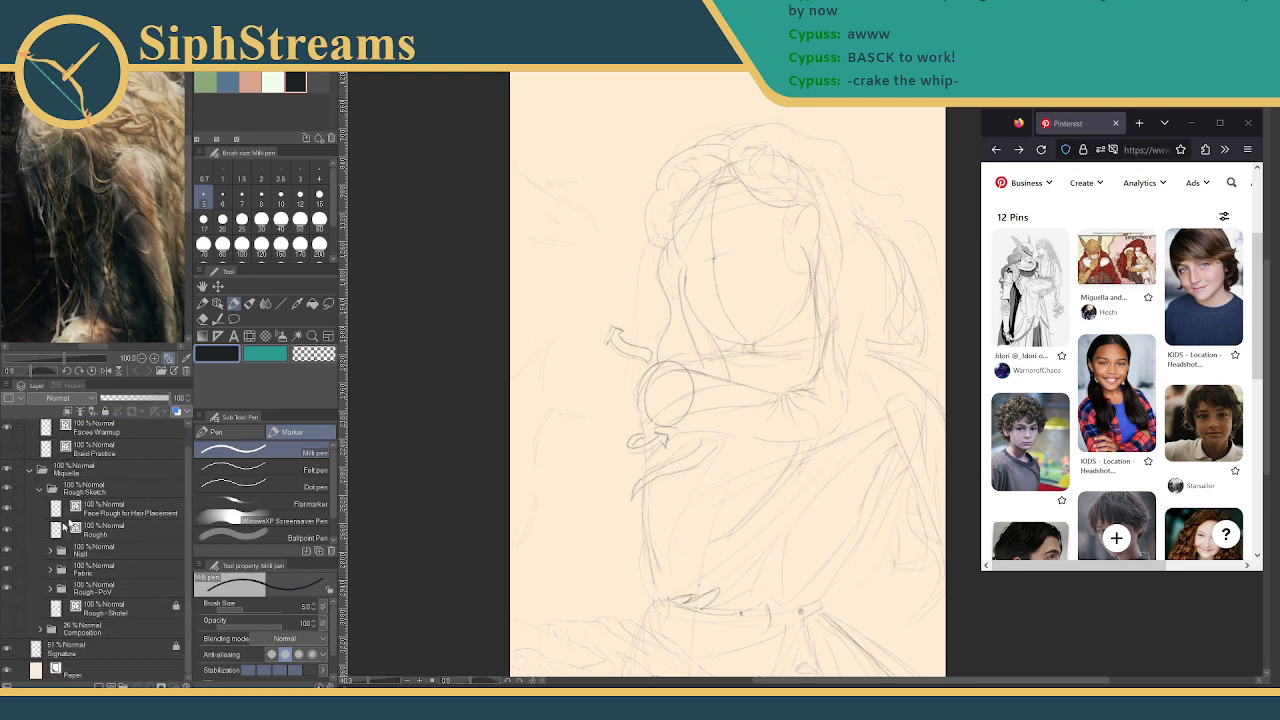
{"action": "left_click", "coordinate": [50, 551]}
{"action": "left_click", "coordinate": [50, 608]}
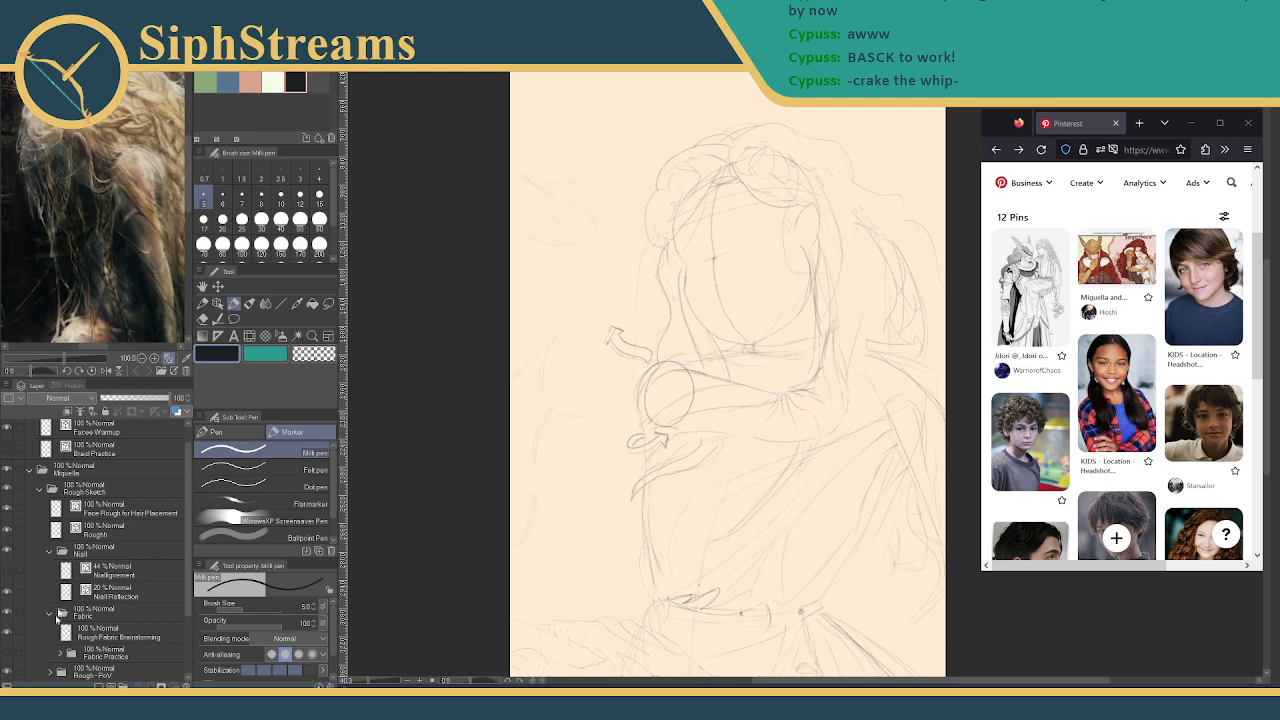
{"action": "scroll", "coordinate": [188, 577], "scroll_direction": "down", "scroll_amount": 3}
{"action": "left_click", "coordinate": [50, 589]}
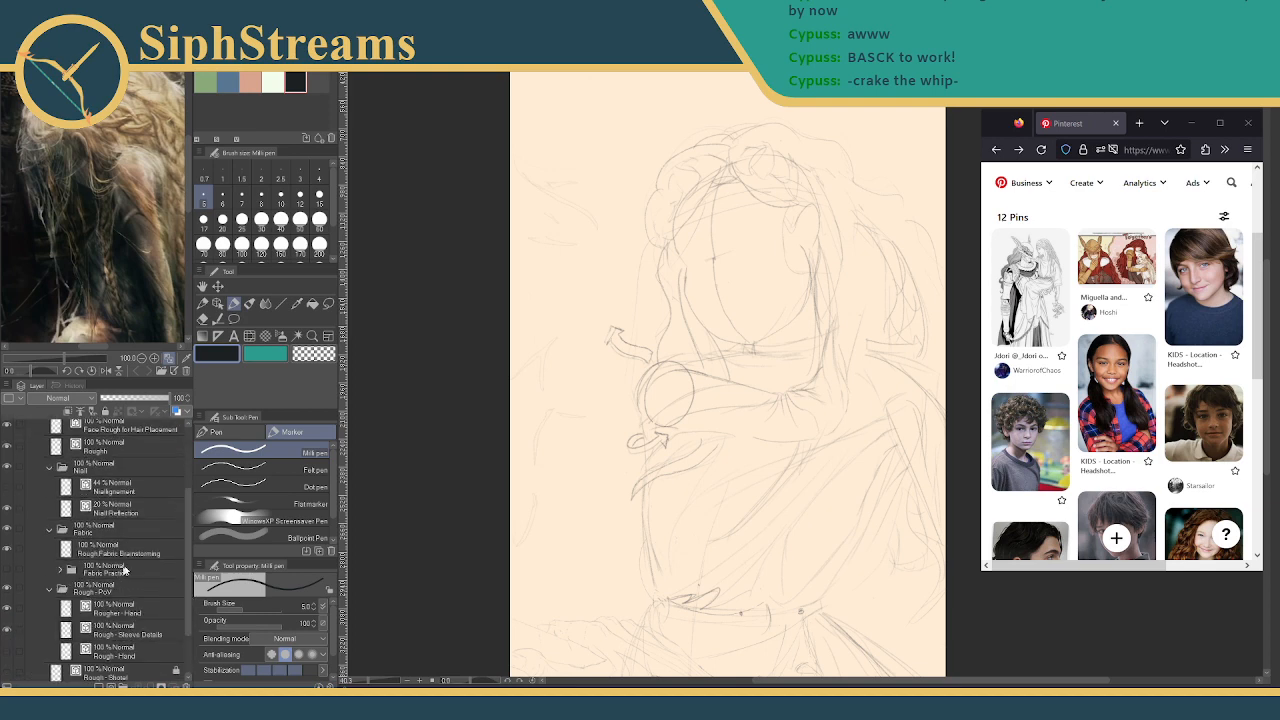
{"action": "scroll", "coordinate": [88, 617], "scroll_direction": "down", "scroll_amount": 3}
{"action": "left_click", "coordinate": [41, 630]}
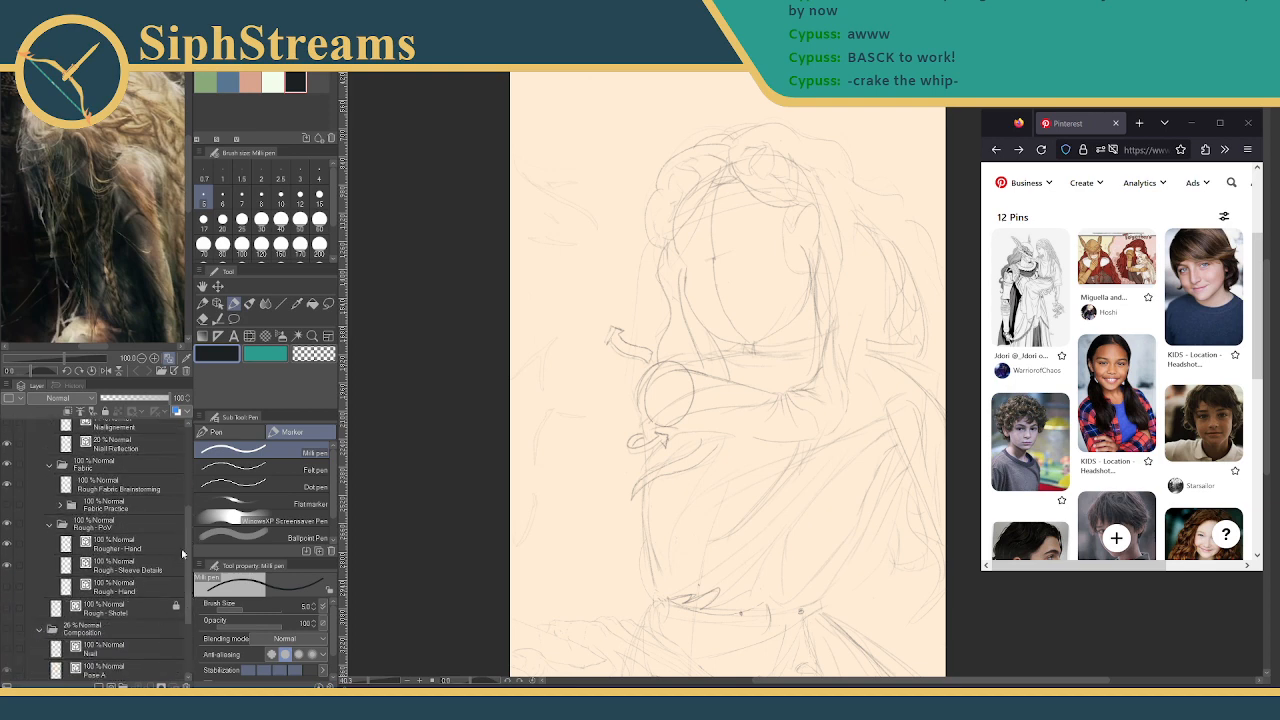
{"action": "scroll", "coordinate": [182, 560], "scroll_direction": "down", "scroll_amount": 3}
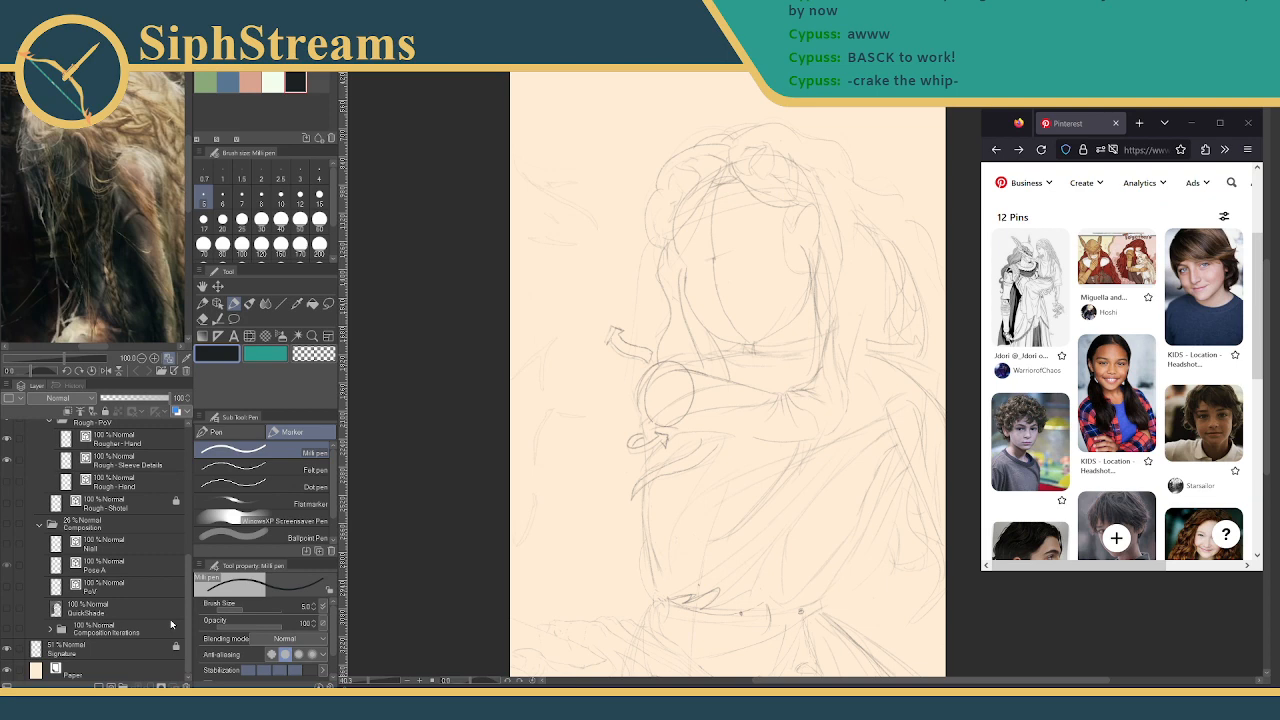
Collapse the Rough Sketch and Composition folders, leaving the Miquella folder expanded
{"action": "mouse_move", "coordinate": [187, 600]}
{"action": "left_mouse_down"}
{"action": "mouse_move", "coordinate": [184, 432]}
{"action": "mouse_move", "coordinate": [182, 614]}
{"action": "mouse_move", "coordinate": [184, 432]}
{"action": "left_mouse_up"}
{"action": "left_click", "coordinate": [31, 491]}
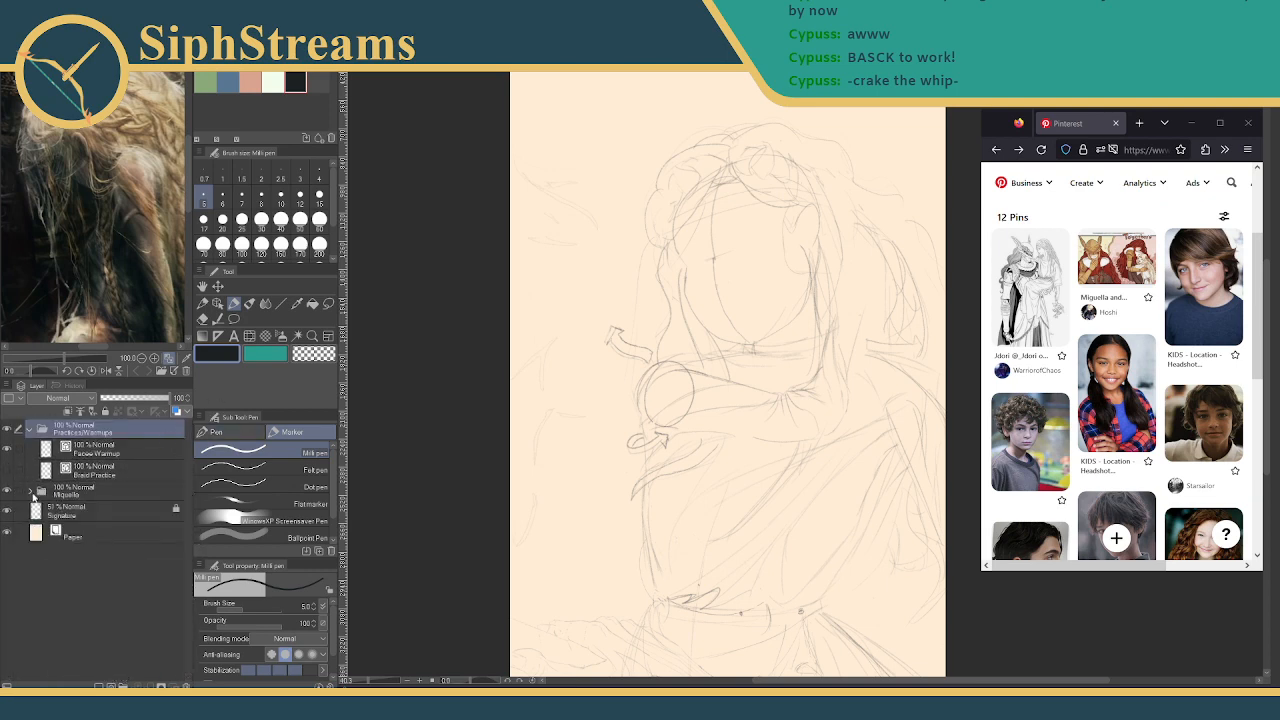
{"action": "left_click", "coordinate": [31, 491]}
{"action": "left_click", "coordinate": [40, 511]}
{"action": "left_click", "coordinate": [41, 530]}
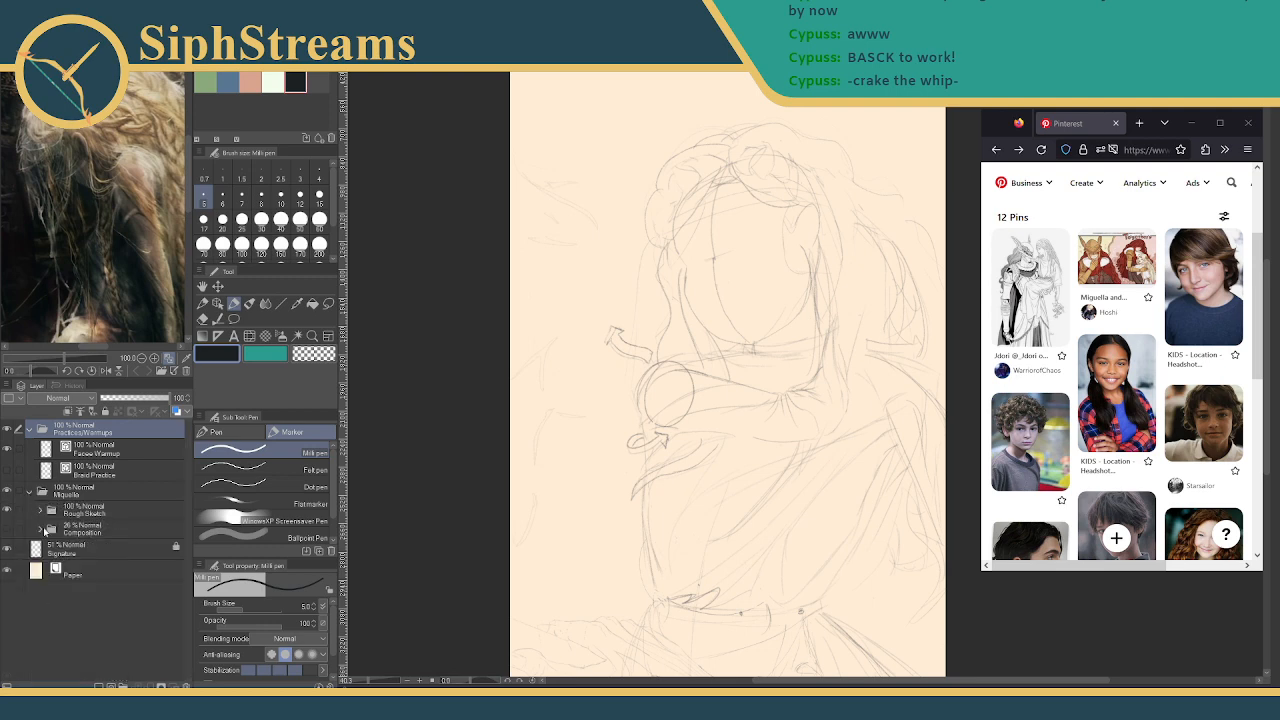
Make the Faces Warmup layer active and hide the Miquella folder to leave a blank canvas for practice
{"action": "left_click", "coordinate": [100, 451]}
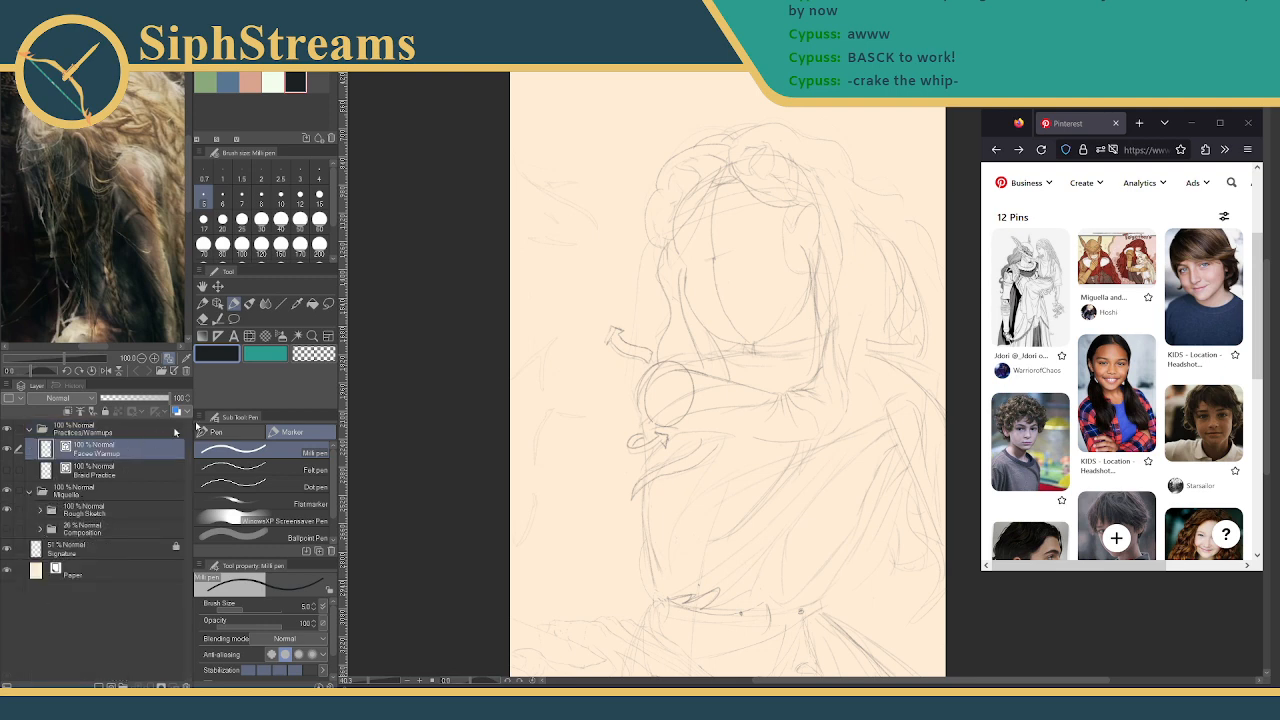
{"action": "mouse_move", "coordinate": [600, 369]}
{"action": "left_mouse_down"}
{"action": "mouse_move", "coordinate": [521, 404]}
{"action": "mouse_move", "coordinate": [562, 409]}
{"action": "left_mouse_up"}
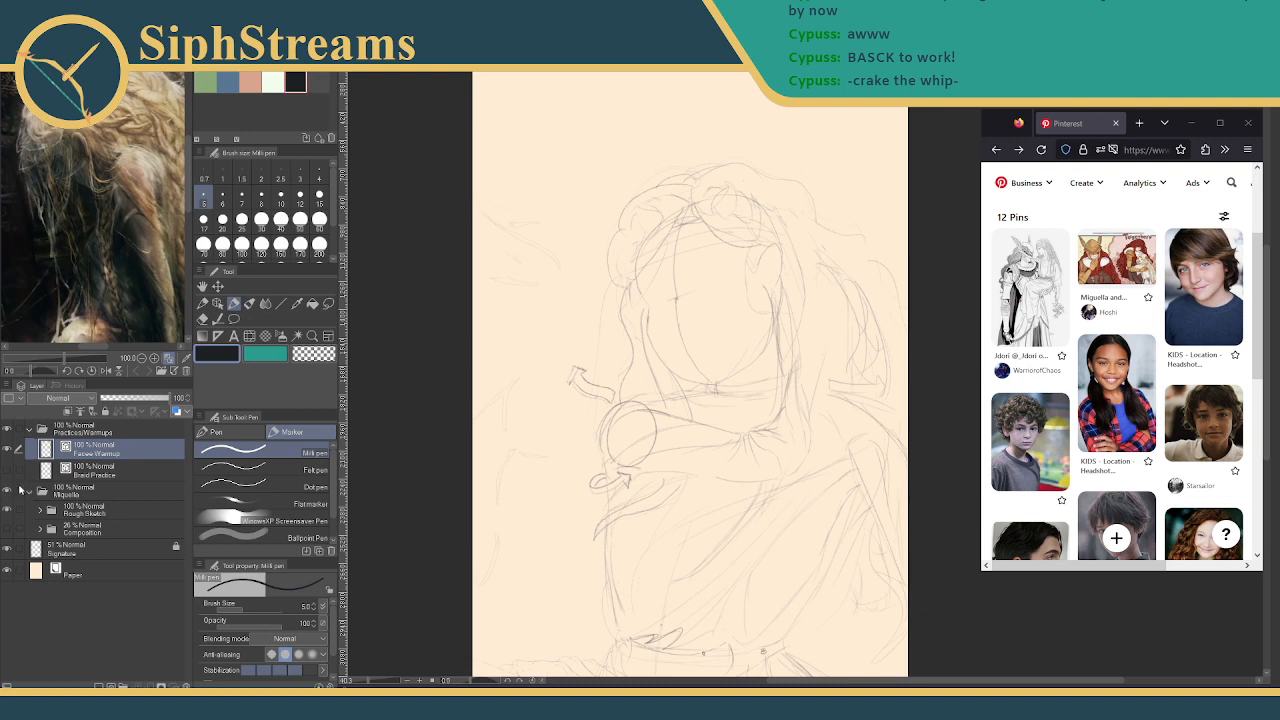
{"action": "left_click", "coordinate": [8, 491]}
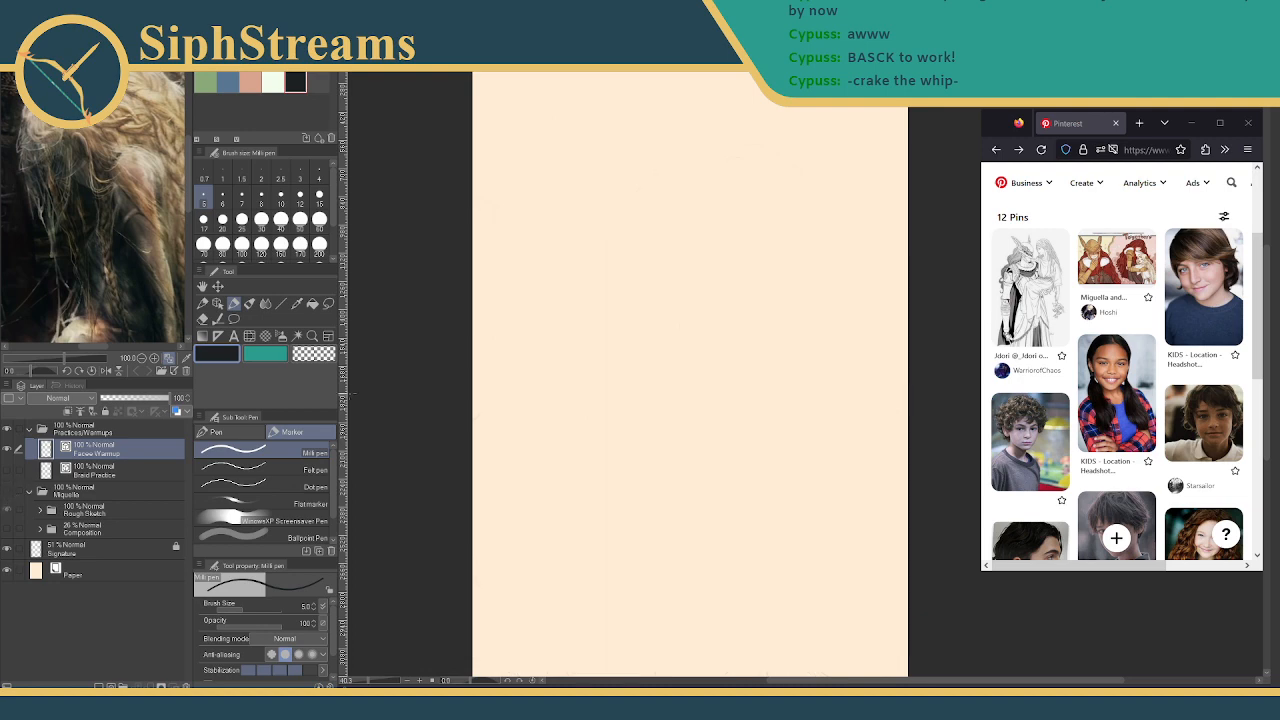
{"action": "mouse_move", "coordinate": [586, 366]}
{"action": "left_mouse_down"}
{"action": "mouse_move", "coordinate": [543, 363]}
{"action": "mouse_move", "coordinate": [545, 376]}
{"action": "left_mouse_up"}
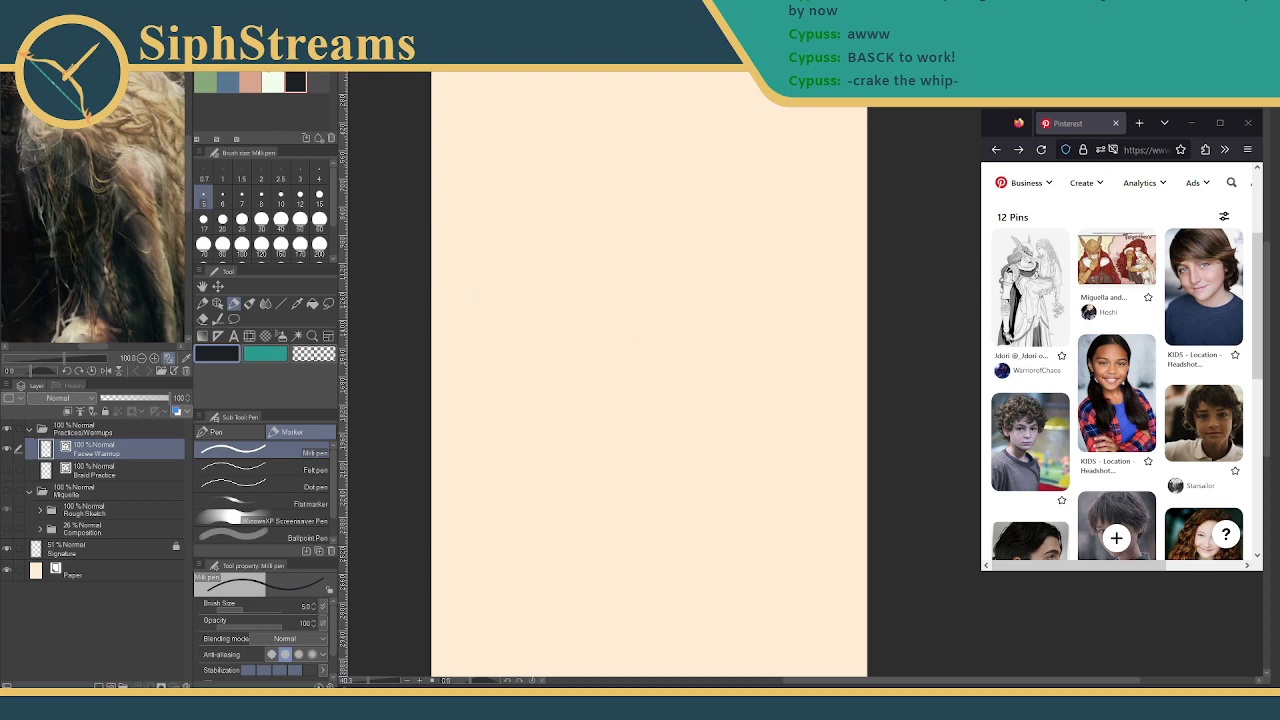
Switch the palette to the Olivine color set, with its brown, green and gold swatches
{"action": "left_click", "coordinate": [289, 75]}
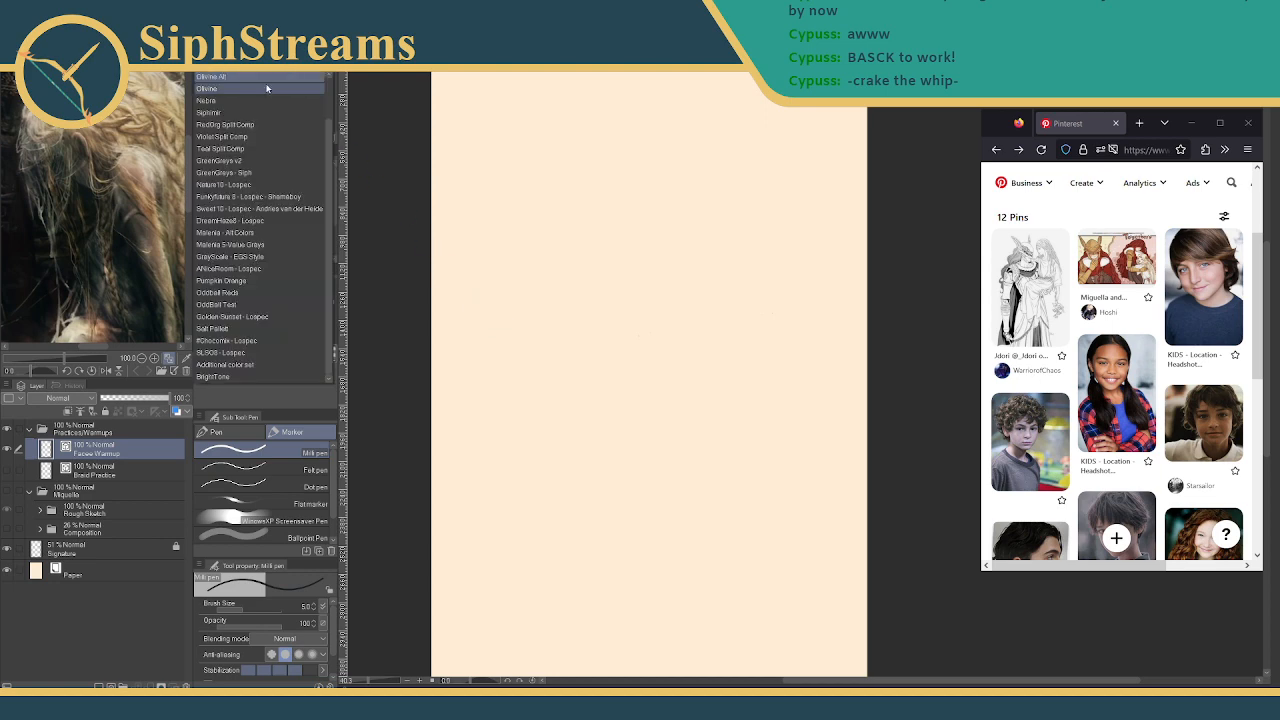
{"action": "left_click", "coordinate": [268, 92]}
{"action": "left_click", "coordinate": [287, 76]}
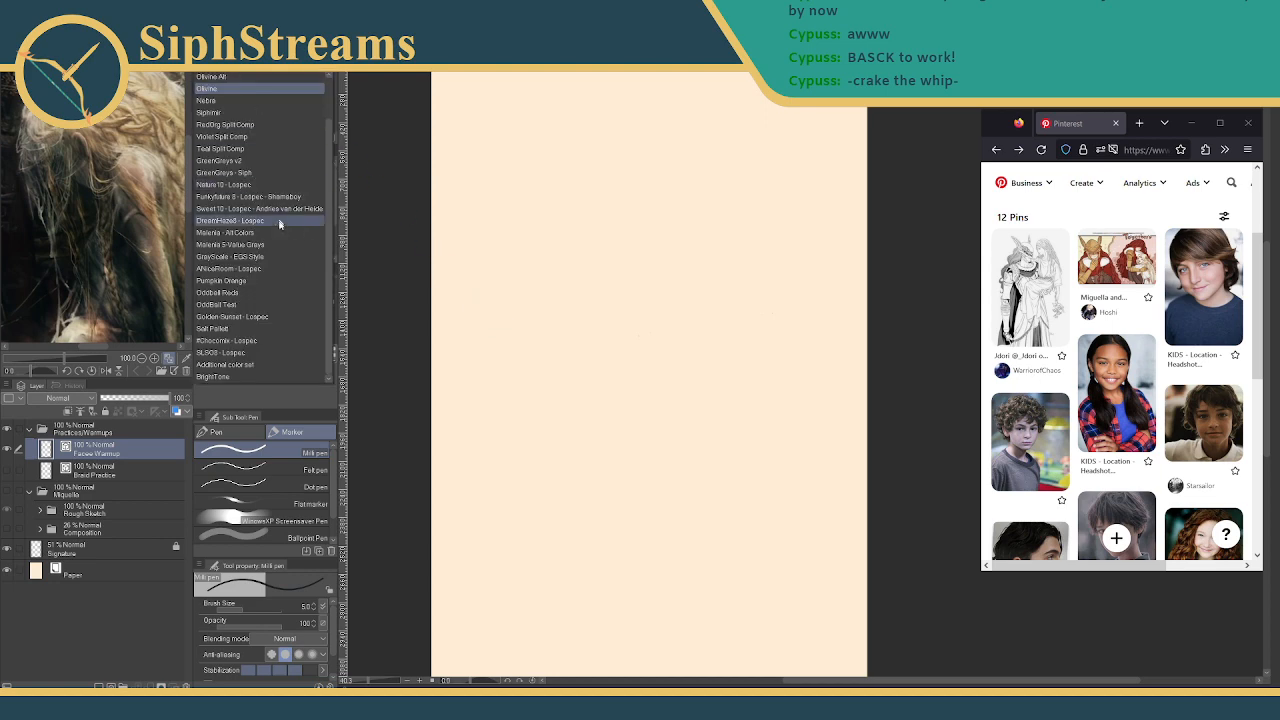
{"action": "left_click", "coordinate": [400, 162]}
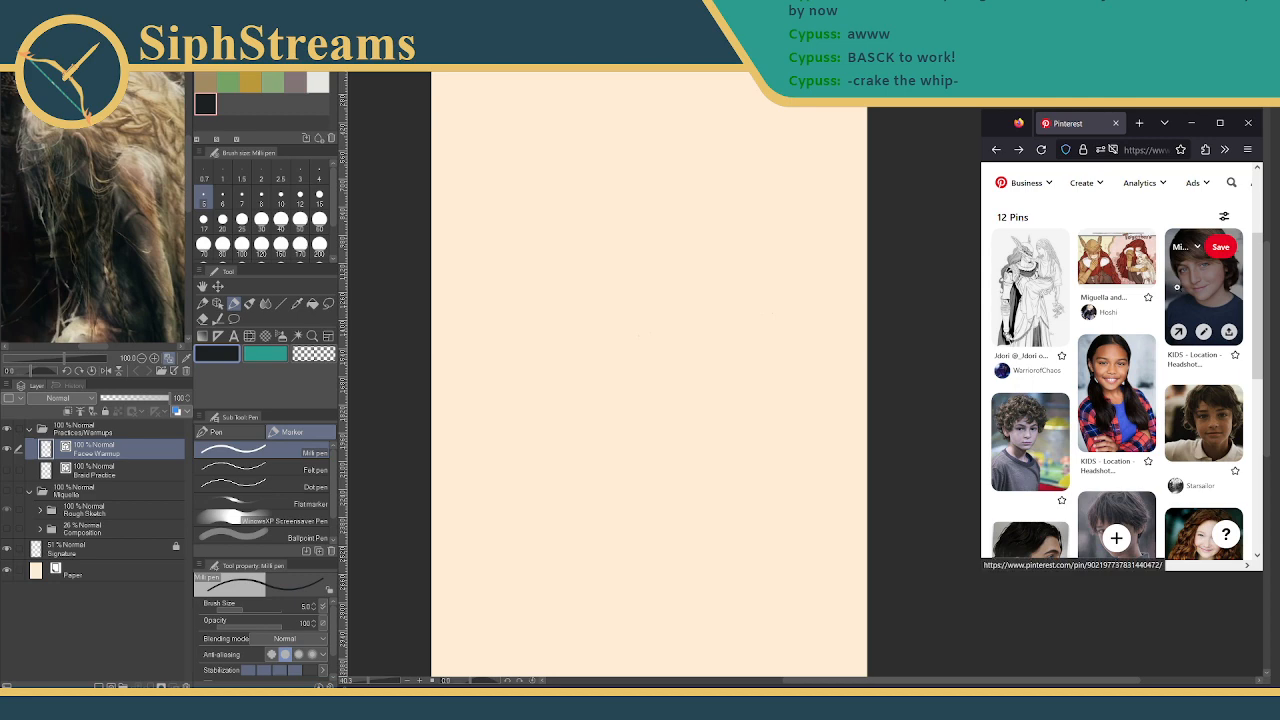
Test the Milli pen and the Mechanical pencil with dark freehand scribbles on the Faces Warmup layer
{"action": "scroll", "coordinate": [1189, 349], "scroll_direction": "down", "scroll_amount": 1}
{"action": "scroll", "coordinate": [1189, 352], "scroll_direction": "down", "scroll_amount": 4}
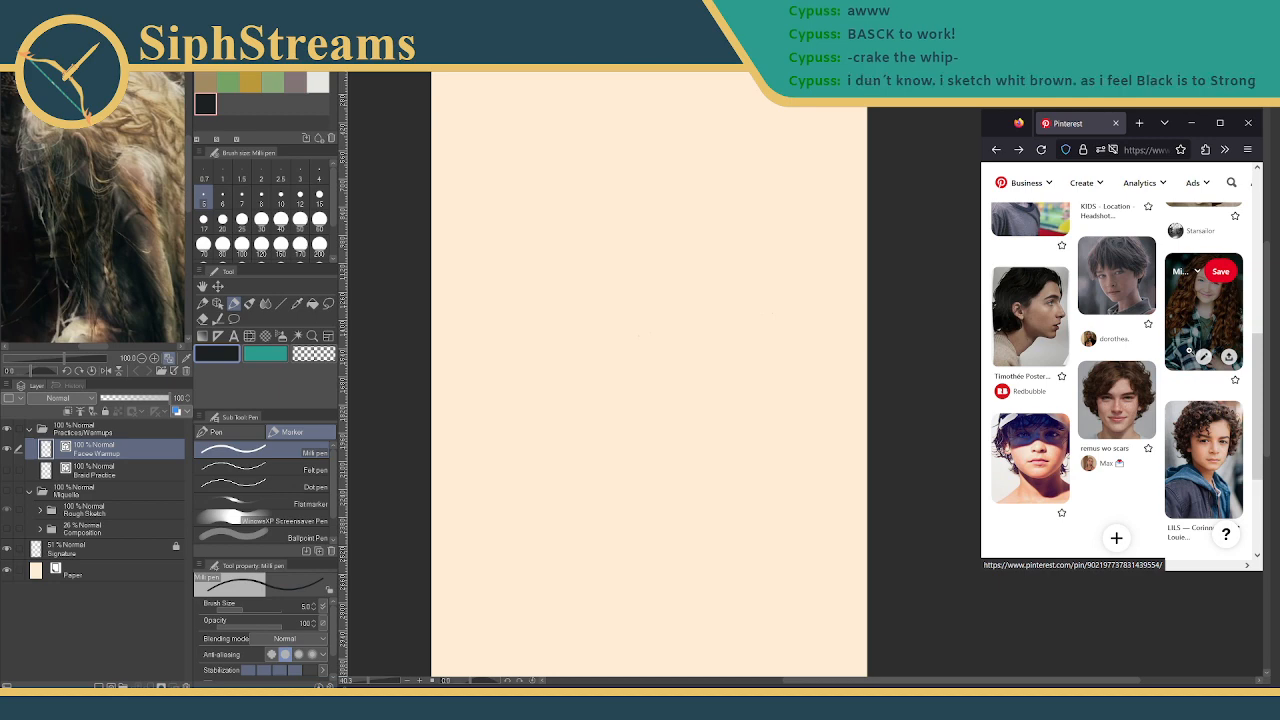
{"action": "mouse_move", "coordinate": [494, 269]}
{"action": "left_mouse_down"}
{"action": "mouse_move", "coordinate": [531, 251]}
{"action": "mouse_move", "coordinate": [563, 257]}
{"action": "mouse_move", "coordinate": [601, 346]}
{"action": "left_mouse_up"}
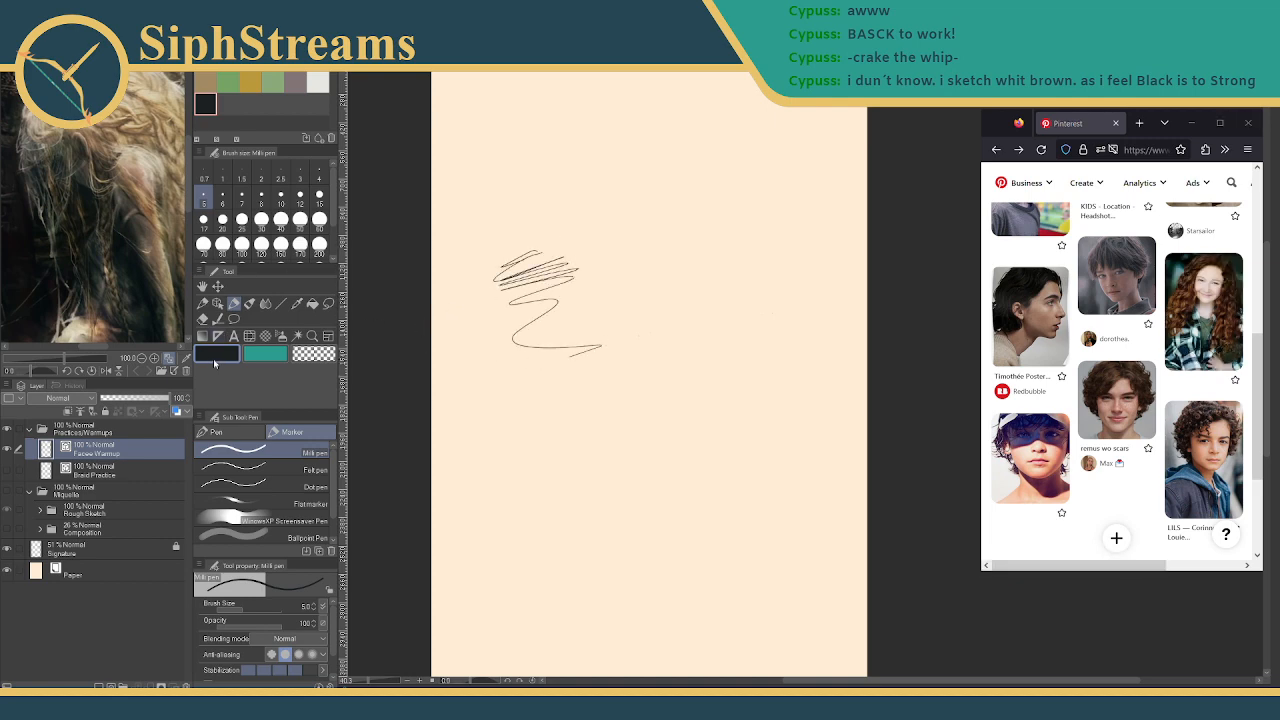
{"action": "left_click", "coordinate": [203, 304]}
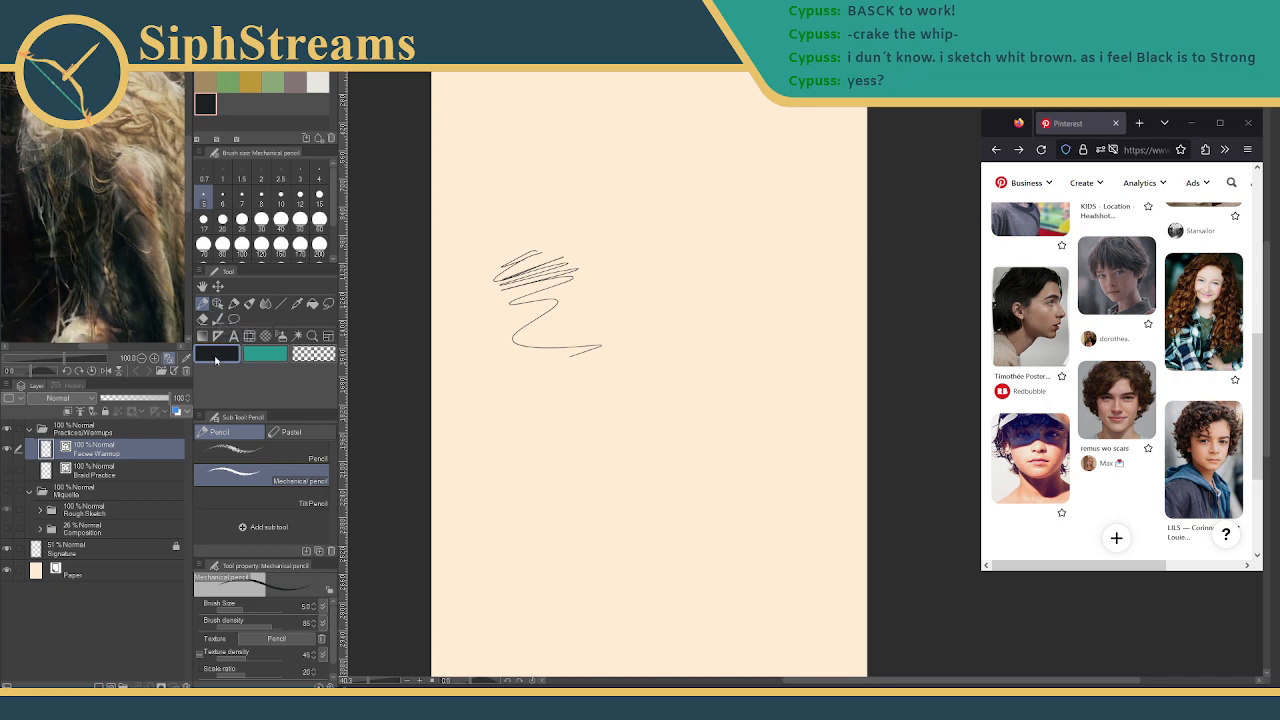
{"action": "double_click", "coordinate": [216, 358]}
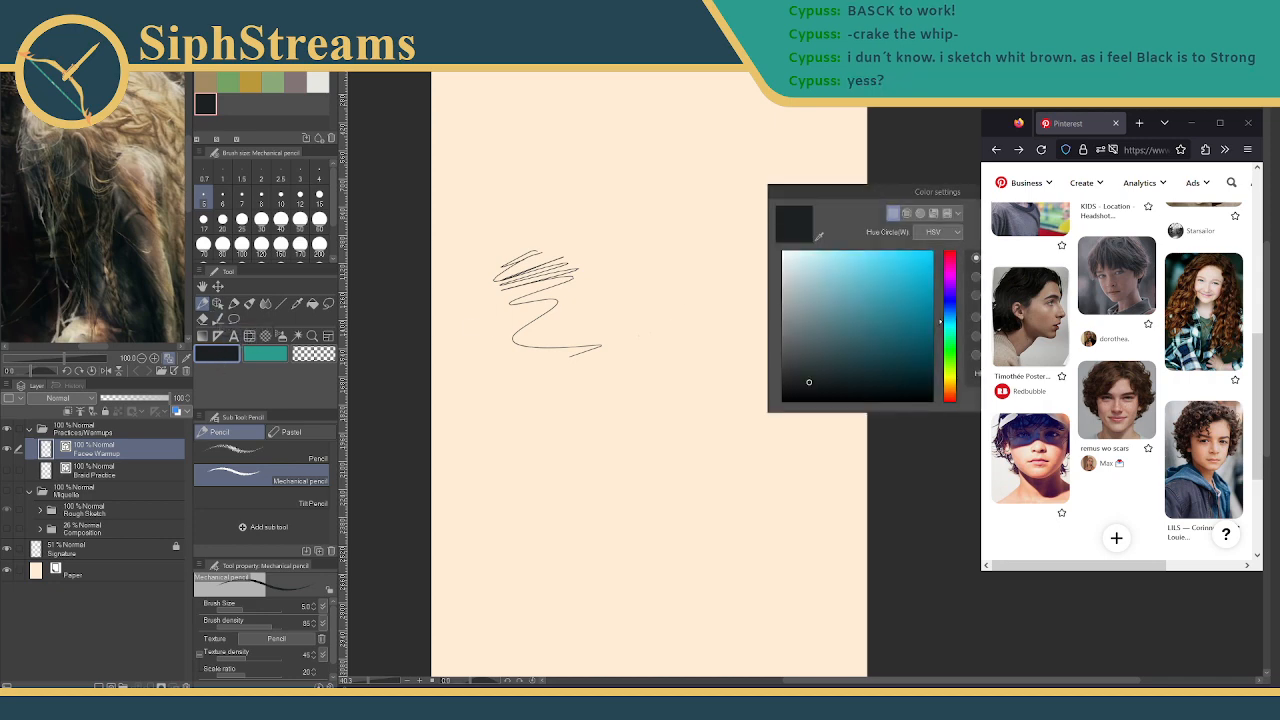
{"action": "key", "text": "Escape"}
{"action": "mouse_move", "coordinate": [609, 258]}
{"action": "left_mouse_down"}
{"action": "mouse_move", "coordinate": [684, 290]}
{"action": "mouse_move", "coordinate": [651, 306]}
{"action": "left_mouse_up"}
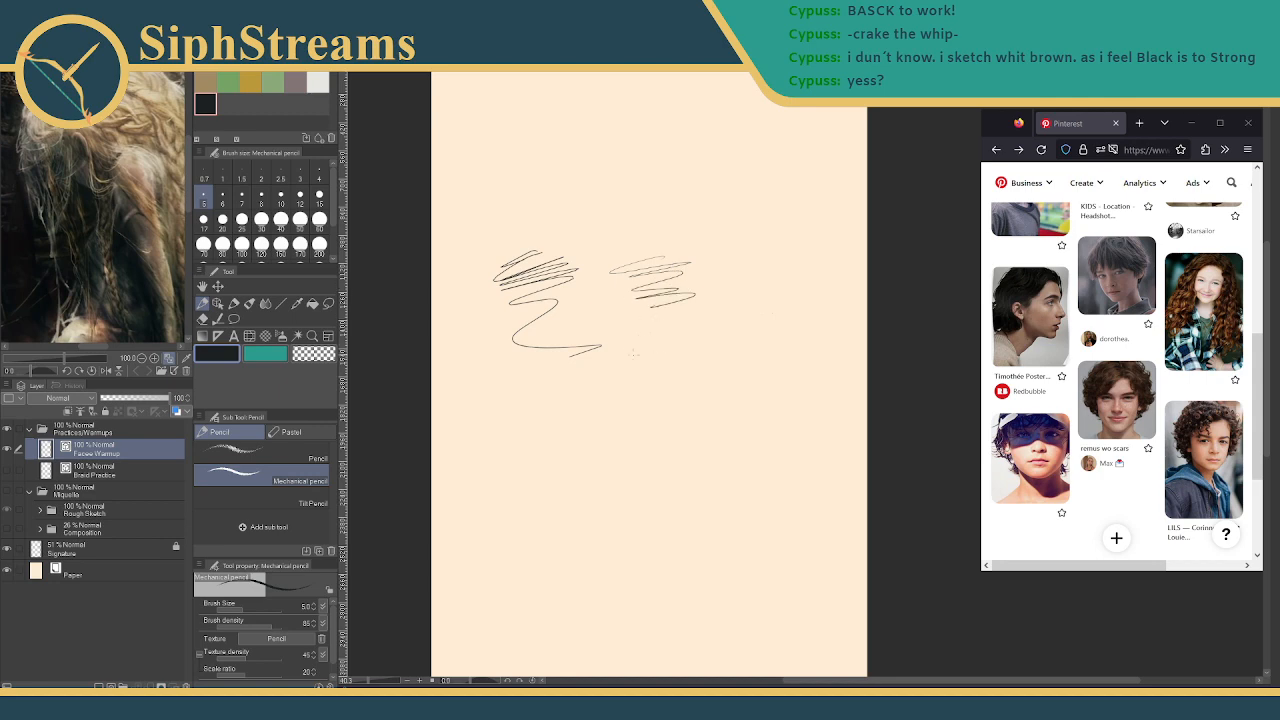
{"action": "left_click_drag", "start_coordinate": [692, 388], "coordinate": [618, 405]}
Try a stroke with the size 30 Pencil and undo all the test scribbles
{"action": "left_click", "coordinate": [262, 458]}
{"action": "mouse_move", "coordinate": [558, 369]}
{"action": "left_mouse_down"}
{"action": "mouse_move", "coordinate": [562, 517]}
{"action": "mouse_move", "coordinate": [728, 464]}
{"action": "mouse_move", "coordinate": [642, 481]}
{"action": "mouse_move", "coordinate": [858, 324]}
{"action": "mouse_move", "coordinate": [840, 358]}
{"action": "left_mouse_up"}
{"action": "key", "text": "ctrl+z"}
{"action": "key", "text": "ctrl+z"}
{"action": "key", "text": "ctrl+z"}
{"action": "key", "text": "ctrl+z"}
{"action": "key", "text": "ctrl+z"}
{"action": "key", "text": "ctrl+z"}
{"action": "key", "text": "ctrl+z"}
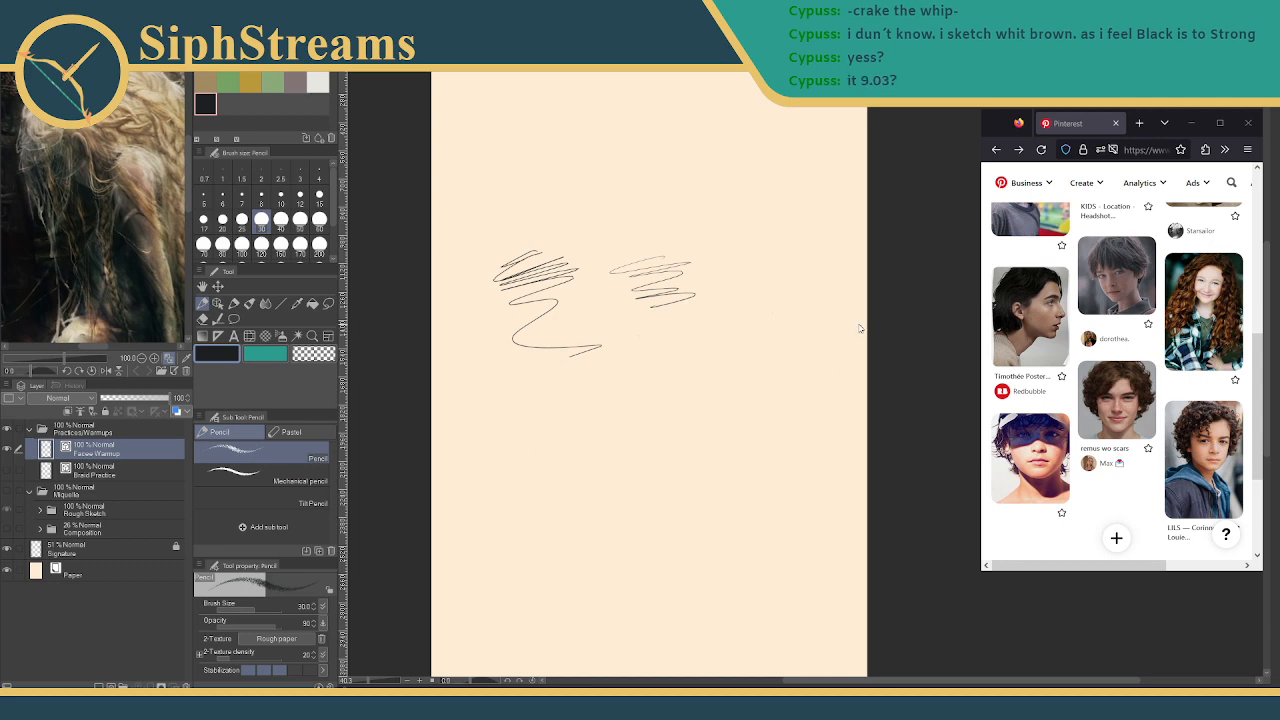
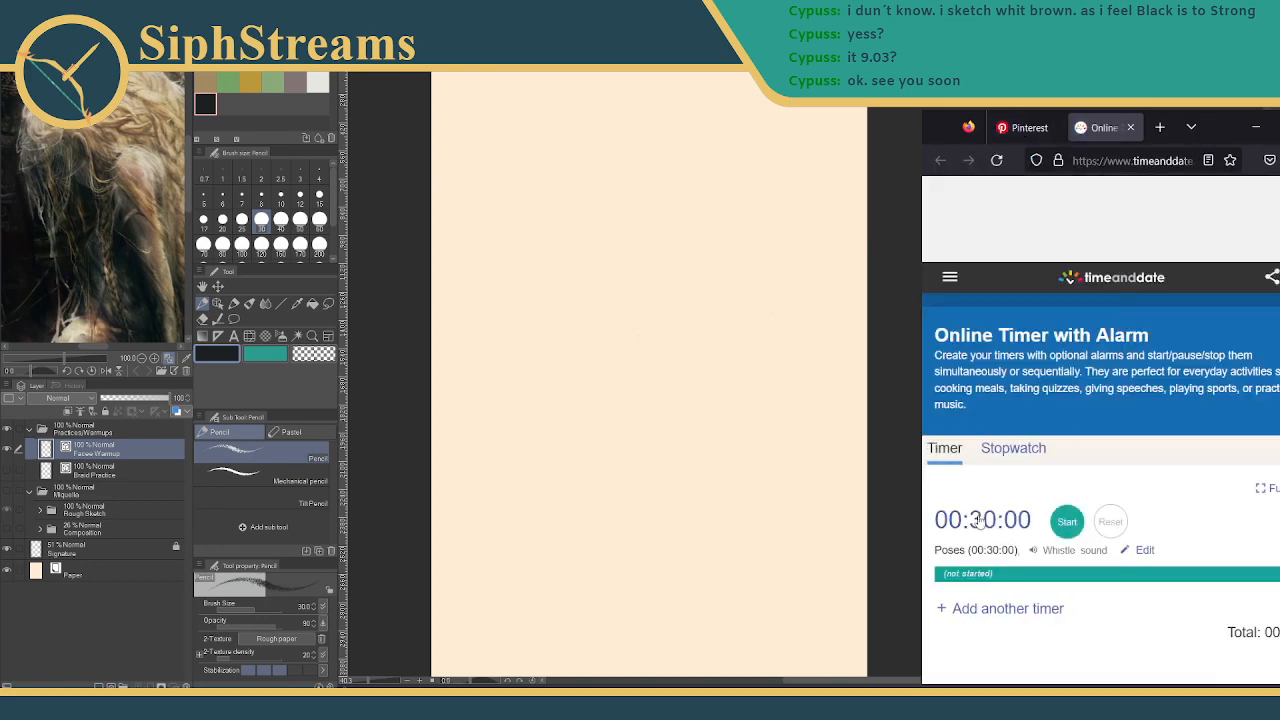
Open the settings of the 30-minute Poses timer on the online timer page
{"action": "scroll", "coordinate": [997, 520], "scroll_direction": "down", "scroll_amount": 3}
{"action": "scroll", "coordinate": [997, 520], "scroll_direction": "up", "scroll_amount": 3}
{"action": "left_click", "coordinate": [997, 520]}
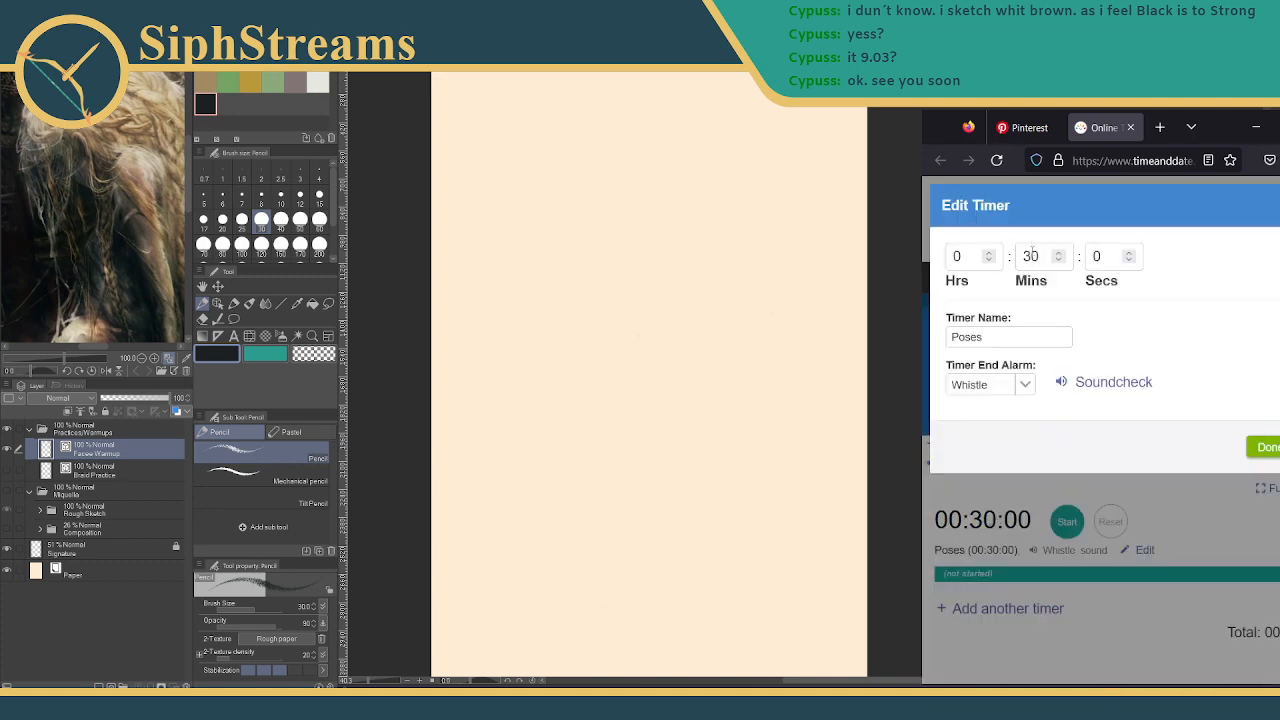
Return to the Pinterest board and open the portrait of the curly-haired boy in a grey shirt as reference
{"action": "left_click", "coordinate": [1029, 127]}
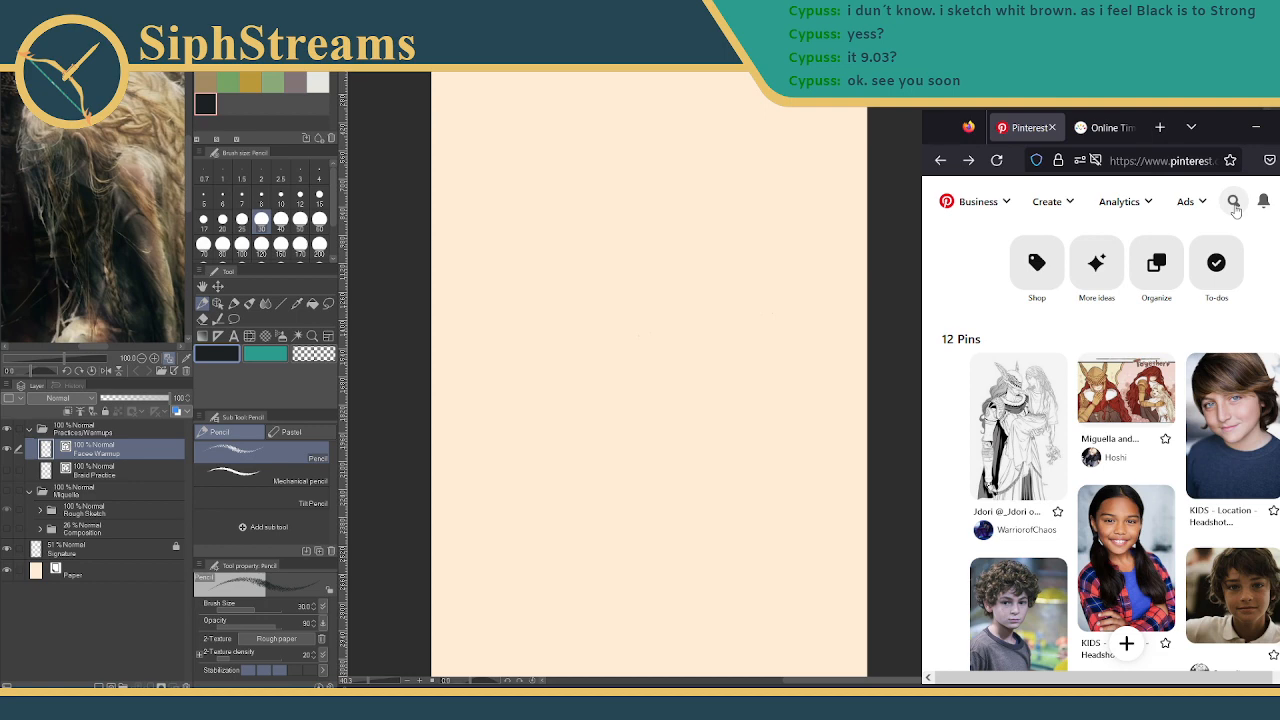
{"action": "scroll", "coordinate": [1010, 450], "scroll_direction": "down", "scroll_amount": 2}
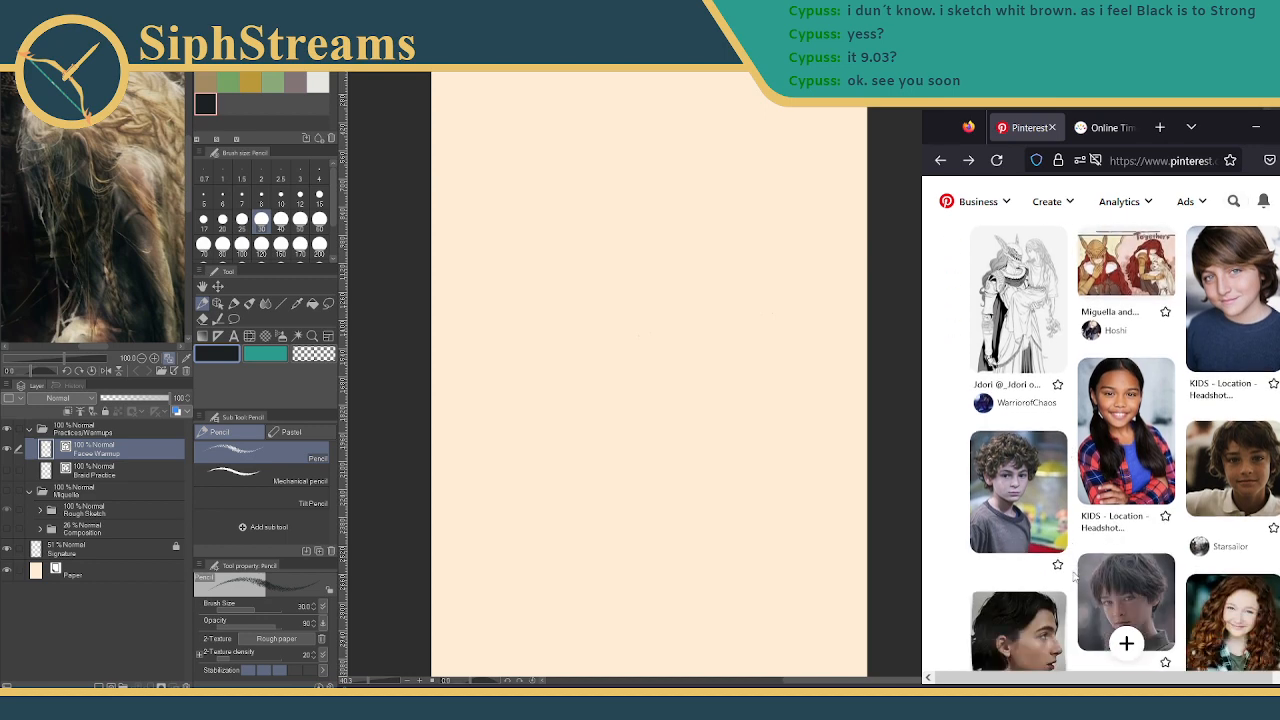
{"action": "left_click", "coordinate": [1002, 495]}
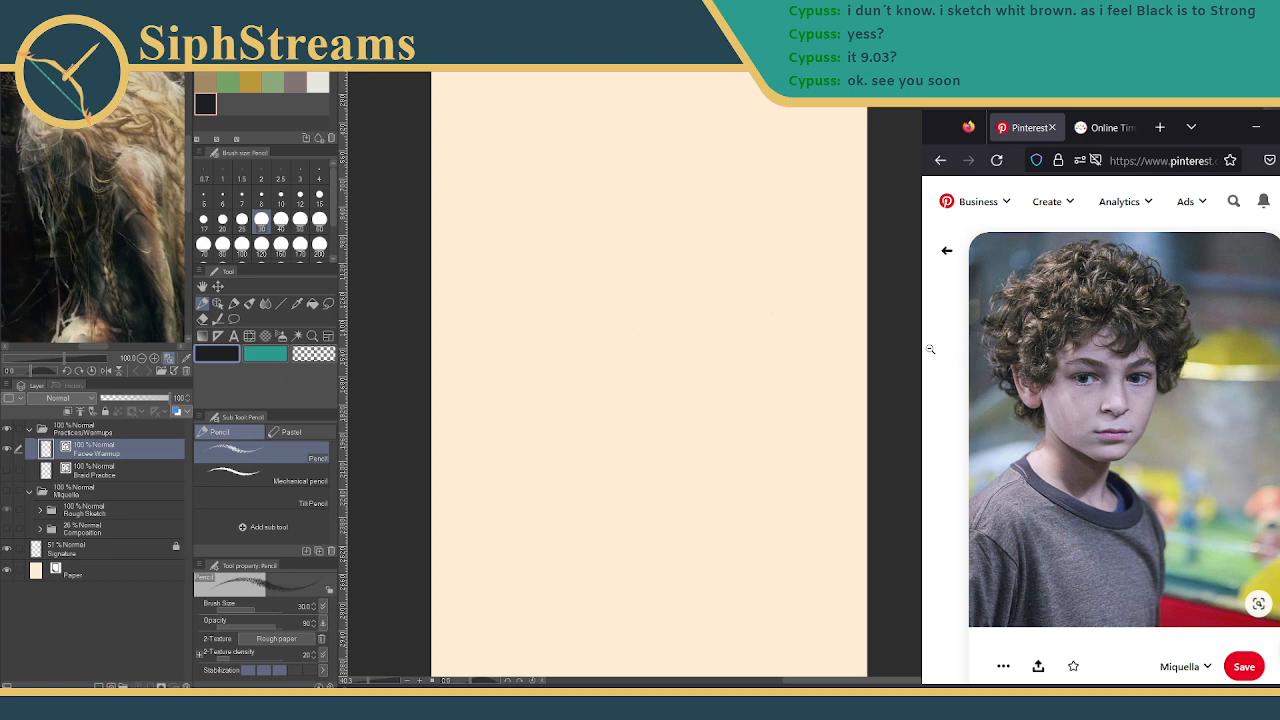
Test the Mechanical pencil at size 5 with dark freehand loops on the empty canvas and undo them
{"action": "scroll", "coordinate": [503, 440], "scroll_direction": "up", "scroll_amount": 3}
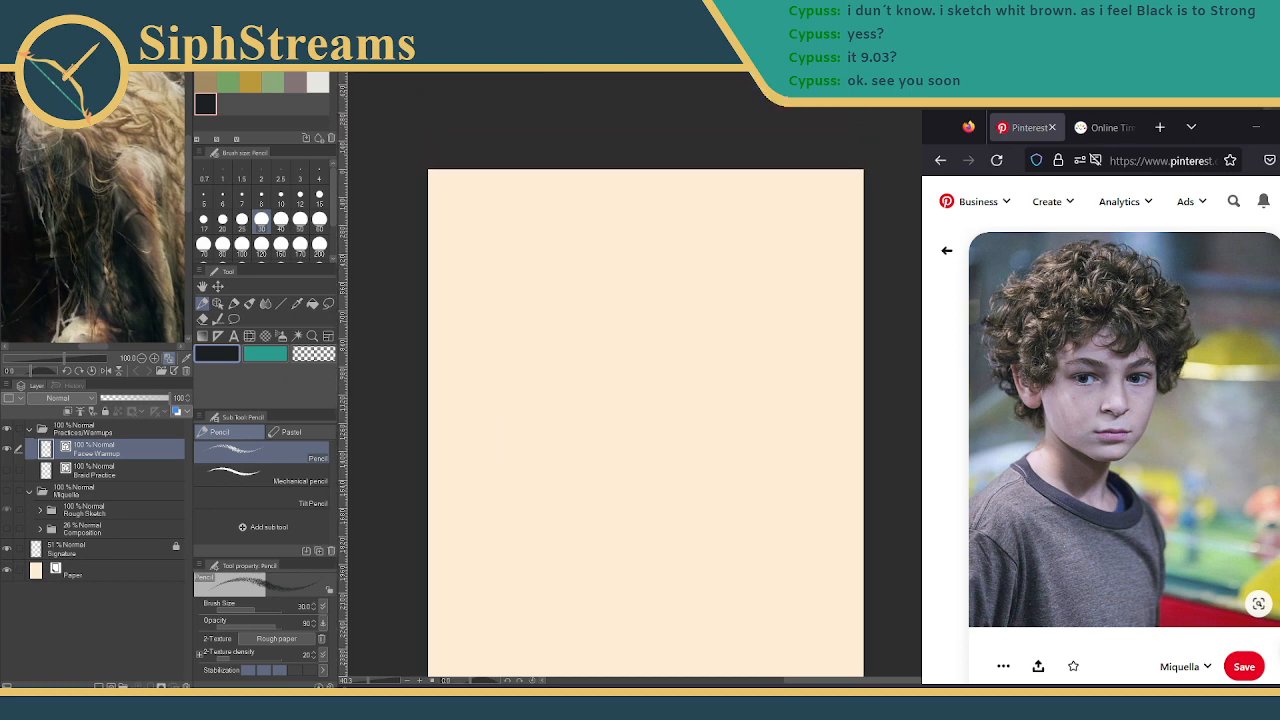
{"action": "left_click", "coordinate": [372, 683]}
{"action": "scroll", "coordinate": [651, 428], "scroll_direction": "down", "scroll_amount": 4}
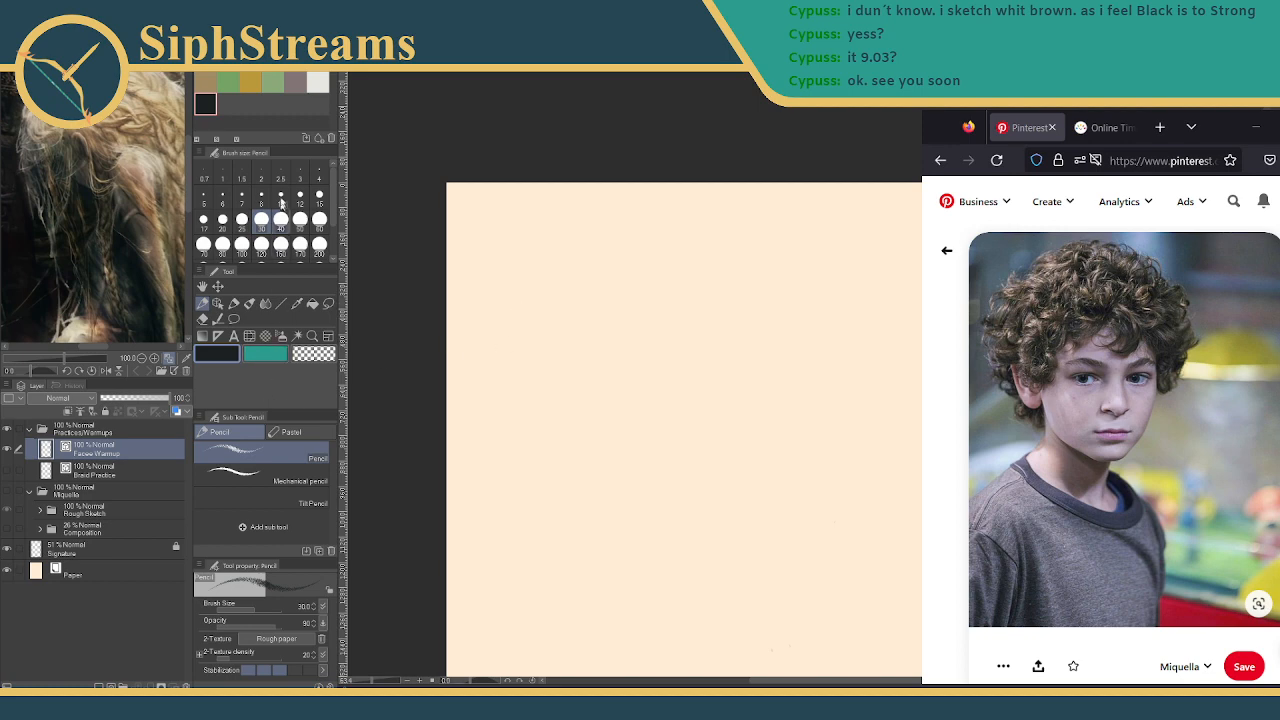
{"action": "left_click", "coordinate": [262, 474]}
{"action": "mouse_move", "coordinate": [617, 349]}
{"action": "left_mouse_down"}
{"action": "mouse_move", "coordinate": [562, 465]}
{"action": "mouse_move", "coordinate": [746, 398]}
{"action": "left_mouse_up"}
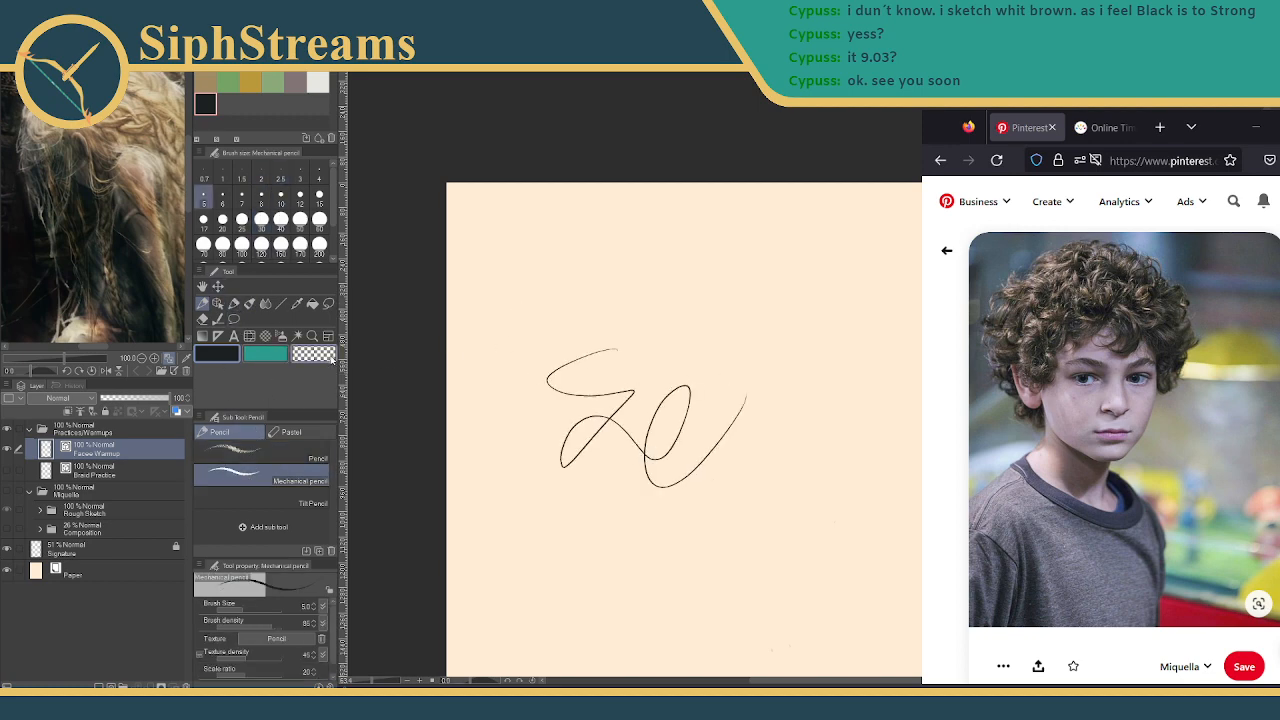
{"action": "mouse_move", "coordinate": [494, 298]}
{"action": "left_mouse_down"}
{"action": "mouse_move", "coordinate": [536, 340]}
{"action": "mouse_move", "coordinate": [493, 375]}
{"action": "mouse_move", "coordinate": [496, 397]}
{"action": "mouse_move", "coordinate": [523, 396]}
{"action": "mouse_move", "coordinate": [509, 468]}
{"action": "mouse_move", "coordinate": [571, 478]}
{"action": "mouse_move", "coordinate": [608, 440]}
{"action": "left_mouse_up"}
{"action": "key", "text": "ctrl+z"}
{"action": "key", "text": "ctrl+z"}
{"action": "key", "text": "ctrl+z"}
Try the mauve and brown swatches with the Mechanical pencil, undoing each test scribble
{"action": "left_click", "coordinate": [297, 86]}
{"action": "mouse_move", "coordinate": [651, 323]}
{"action": "left_mouse_down"}
{"action": "mouse_move", "coordinate": [545, 362]}
{"action": "mouse_move", "coordinate": [643, 386]}
{"action": "left_mouse_up"}
{"action": "key", "text": "ctrl+z"}
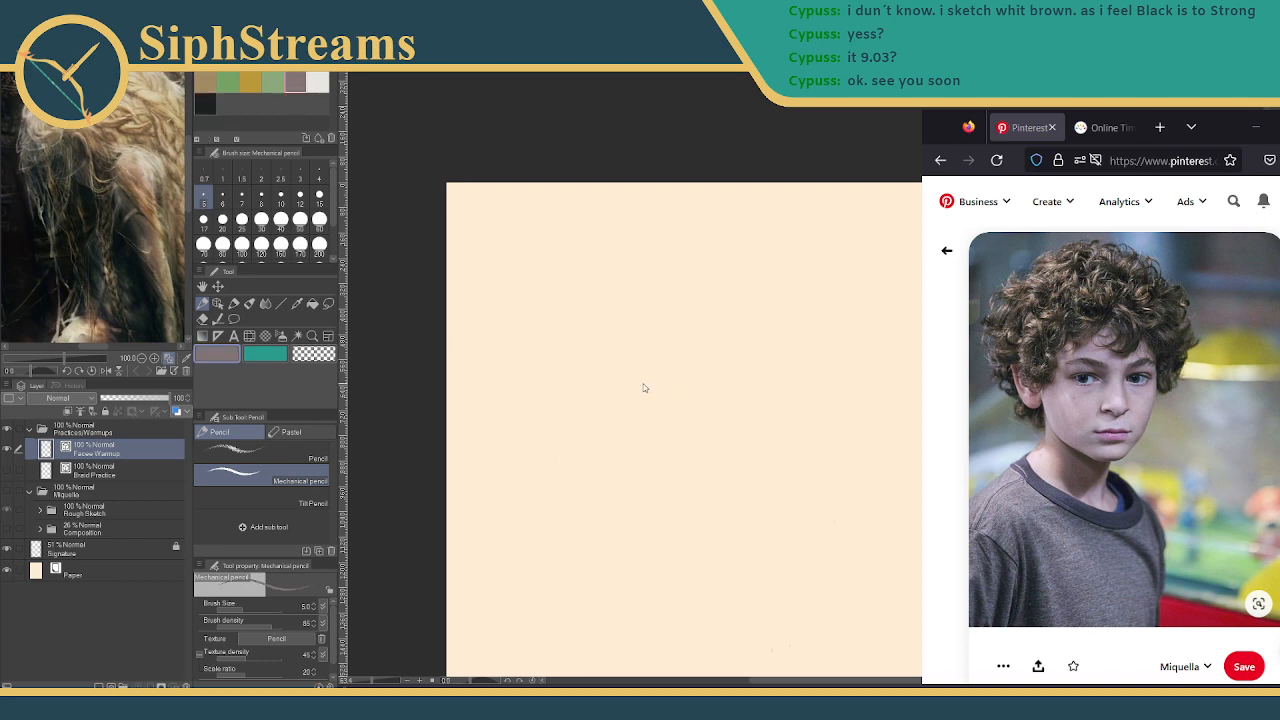
{"action": "left_click", "coordinate": [205, 82]}
{"action": "left_click_drag", "start_coordinate": [620, 308], "coordinate": [716, 470]}
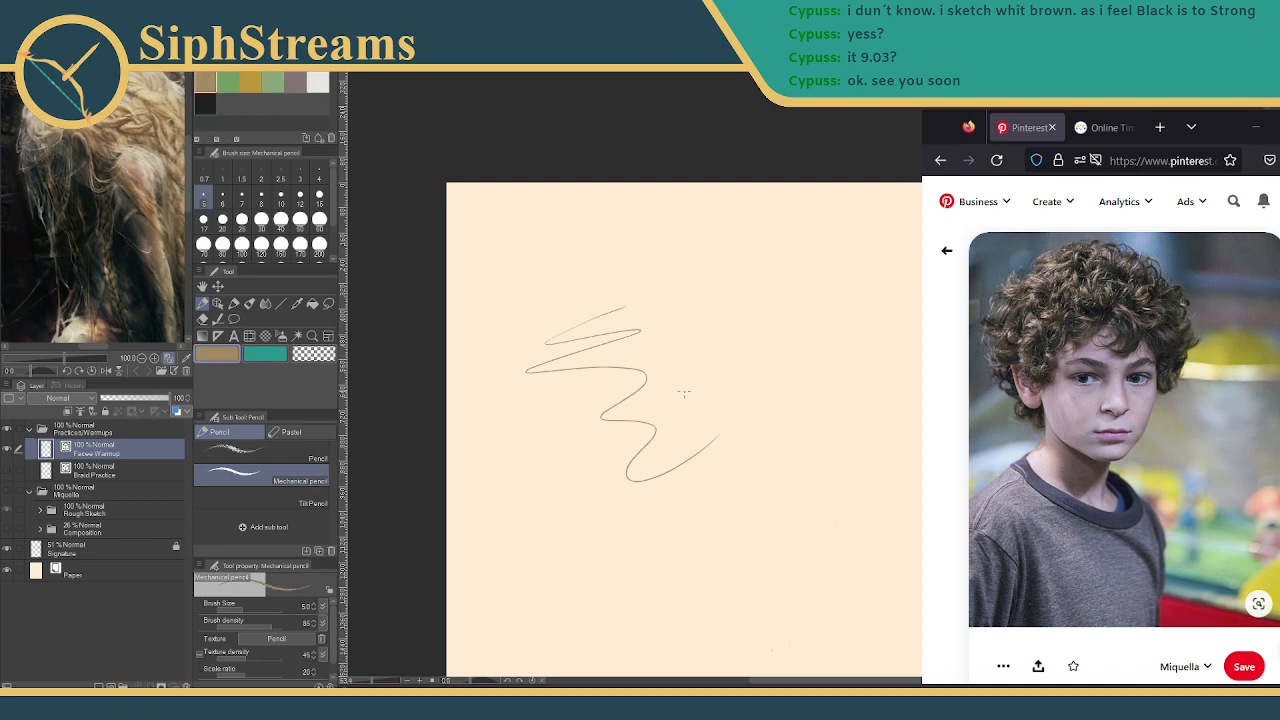
{"action": "key", "text": "ctrl+z"}
Browse the color sets, try the pink swatch of Olivine Alt in a scribble and undo it
{"action": "left_click", "coordinate": [258, 62]}
{"action": "left_click", "coordinate": [256, 88]}
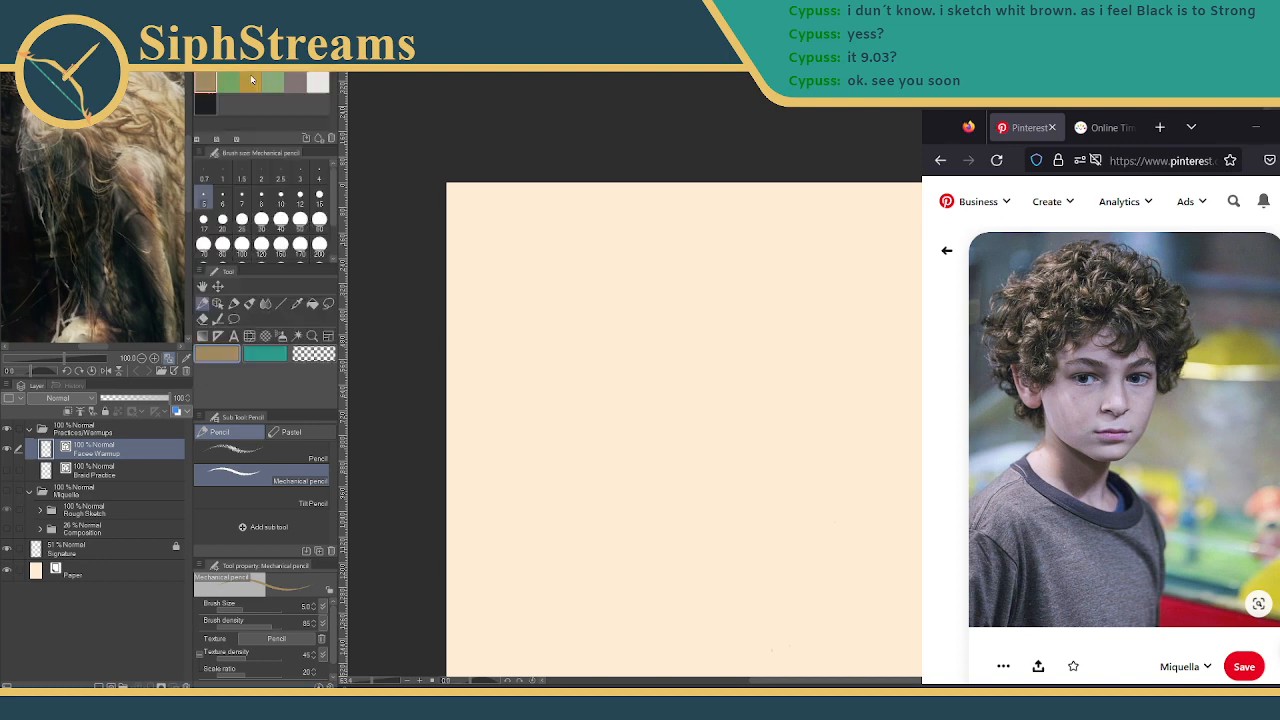
{"action": "left_click", "coordinate": [254, 62]}
{"action": "left_click", "coordinate": [244, 101]}
{"action": "left_click", "coordinate": [250, 64]}
{"action": "left_click", "coordinate": [249, 77]}
{"action": "left_click", "coordinate": [248, 70]}
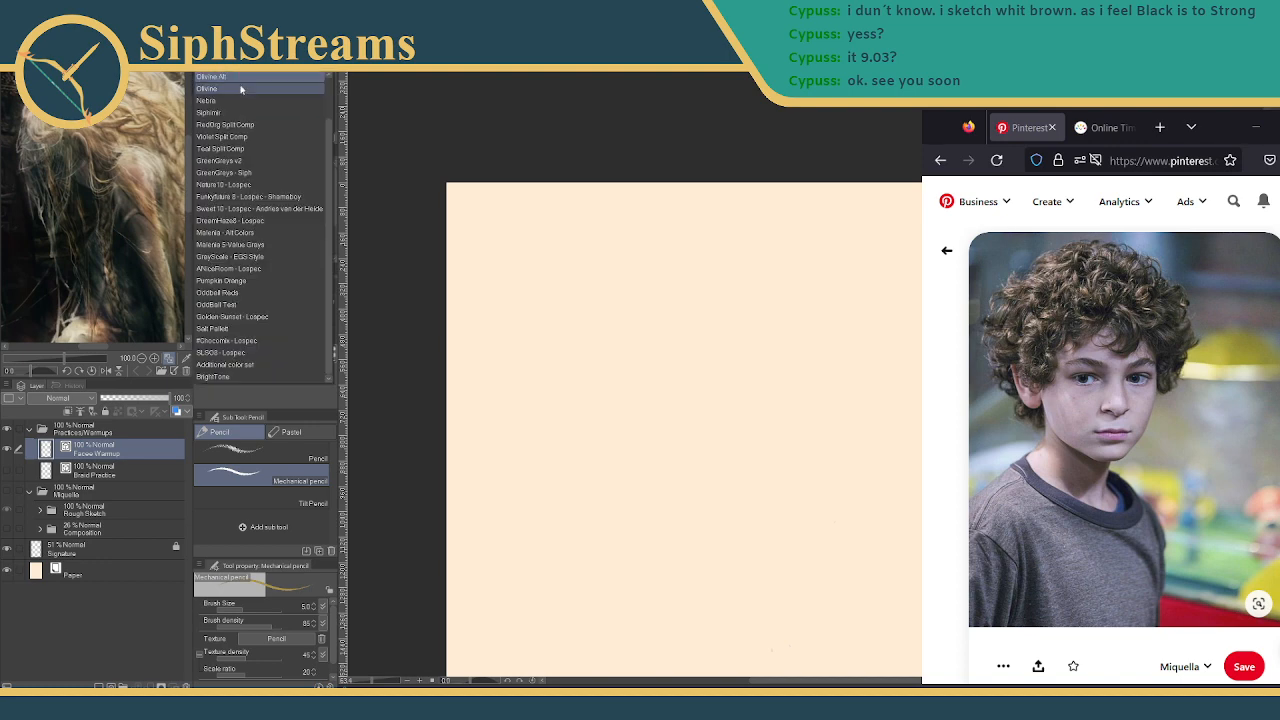
{"action": "left_click", "coordinate": [244, 88]}
{"action": "left_click", "coordinate": [251, 80]}
{"action": "mouse_move", "coordinate": [546, 352]}
{"action": "left_mouse_down"}
{"action": "mouse_move", "coordinate": [580, 347]}
{"action": "mouse_move", "coordinate": [690, 428]}
{"action": "mouse_move", "coordinate": [740, 437]}
{"action": "left_mouse_up"}
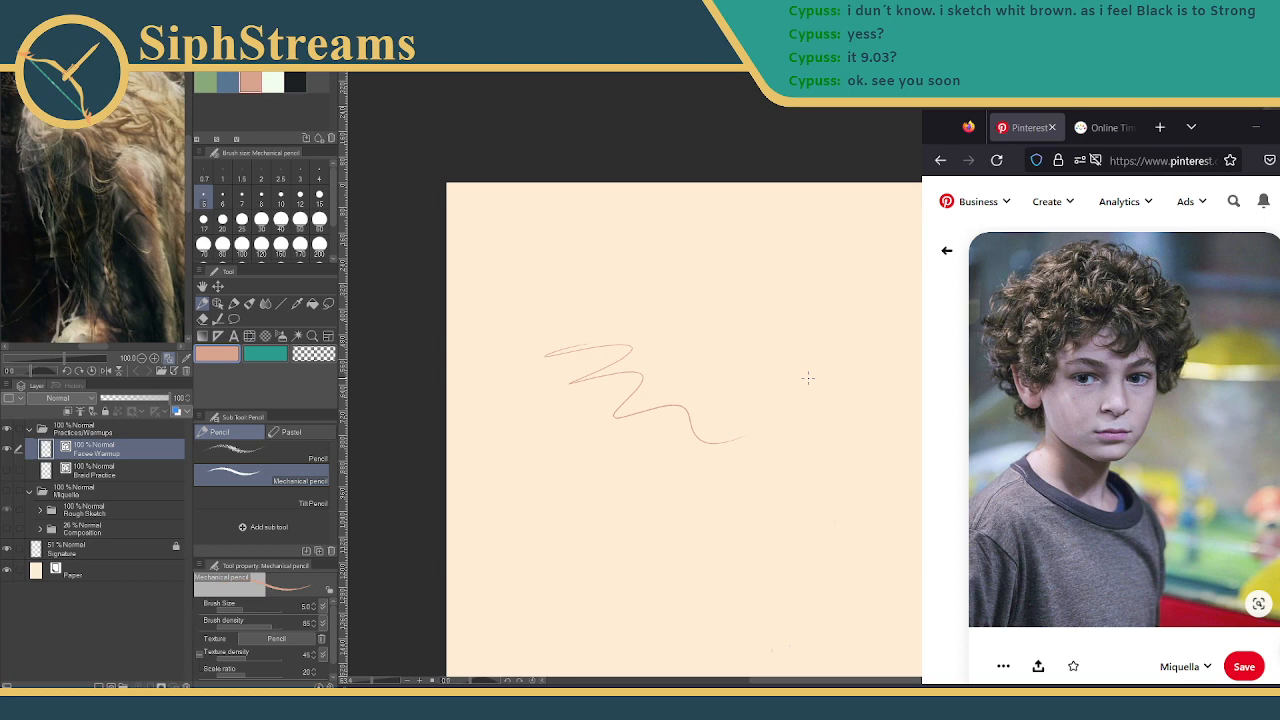
{"action": "key", "text": "ctrl+z"}
Switch back to the Olivine color set, choose its brown swatch and make a looping test stroke
{"action": "left_click", "coordinate": [258, 84]}
{"action": "left_click", "coordinate": [238, 93]}
{"action": "left_click", "coordinate": [206, 84]}
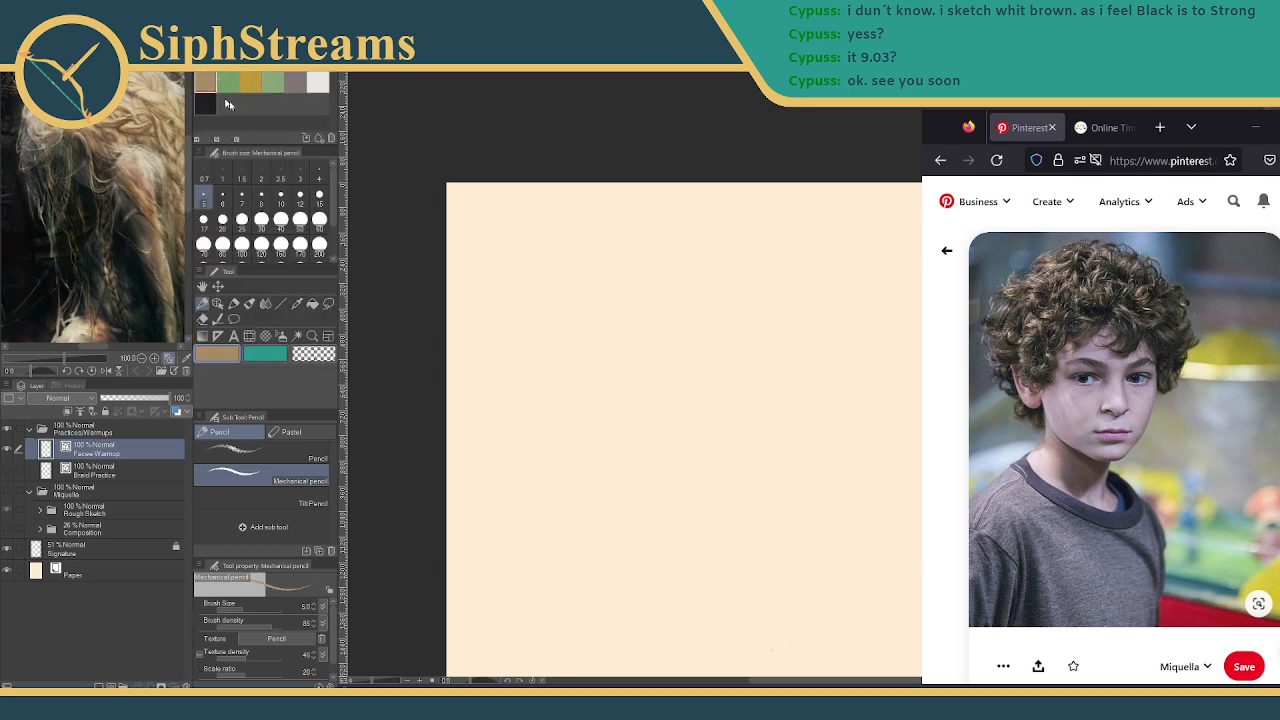
{"action": "mouse_move", "coordinate": [535, 283]}
{"action": "left_mouse_down"}
{"action": "mouse_move", "coordinate": [584, 280]}
{"action": "mouse_move", "coordinate": [625, 425]}
{"action": "mouse_move", "coordinate": [855, 362]}
{"action": "mouse_move", "coordinate": [920, 403]}
{"action": "left_mouse_up"}
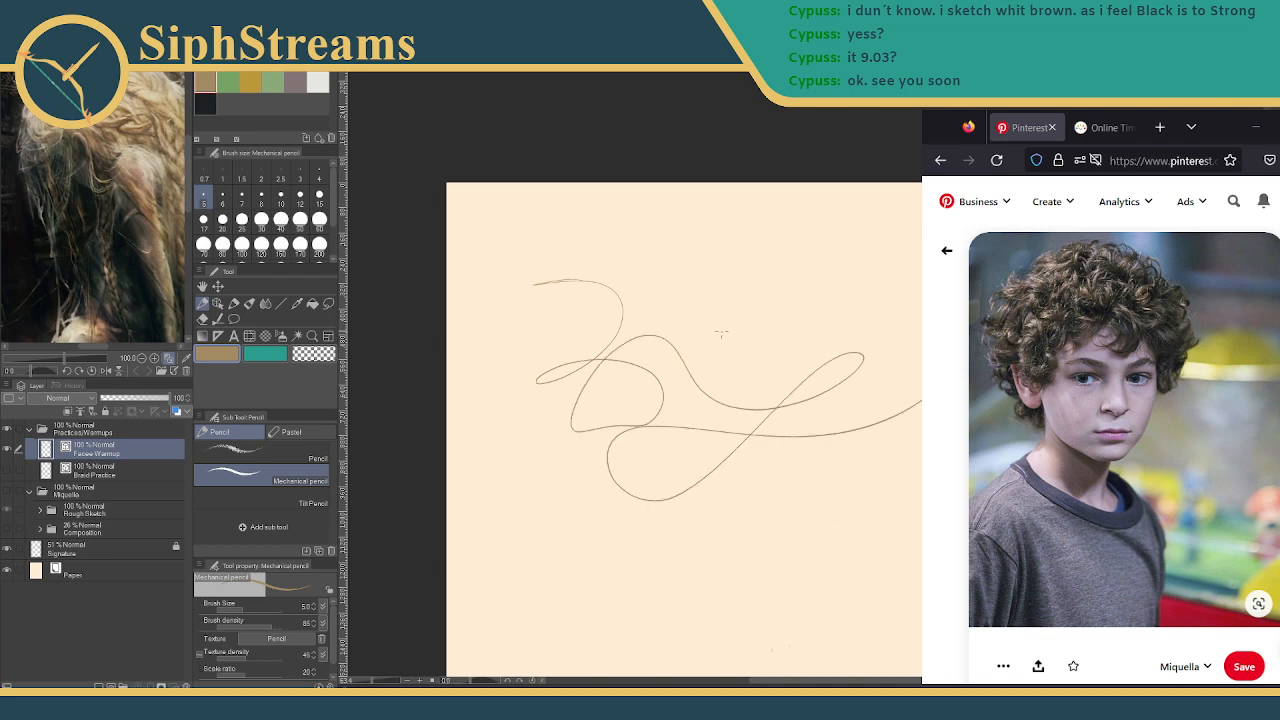
Test the Pencil in brown at sizes 30 and 10, set it to 15, and undo all the scribbles
{"action": "left_click", "coordinate": [290, 451]}
{"action": "mouse_move", "coordinate": [485, 368]}
{"action": "left_mouse_down"}
{"action": "mouse_move", "coordinate": [525, 450]}
{"action": "mouse_move", "coordinate": [570, 489]}
{"action": "mouse_move", "coordinate": [756, 440]}
{"action": "left_mouse_up"}
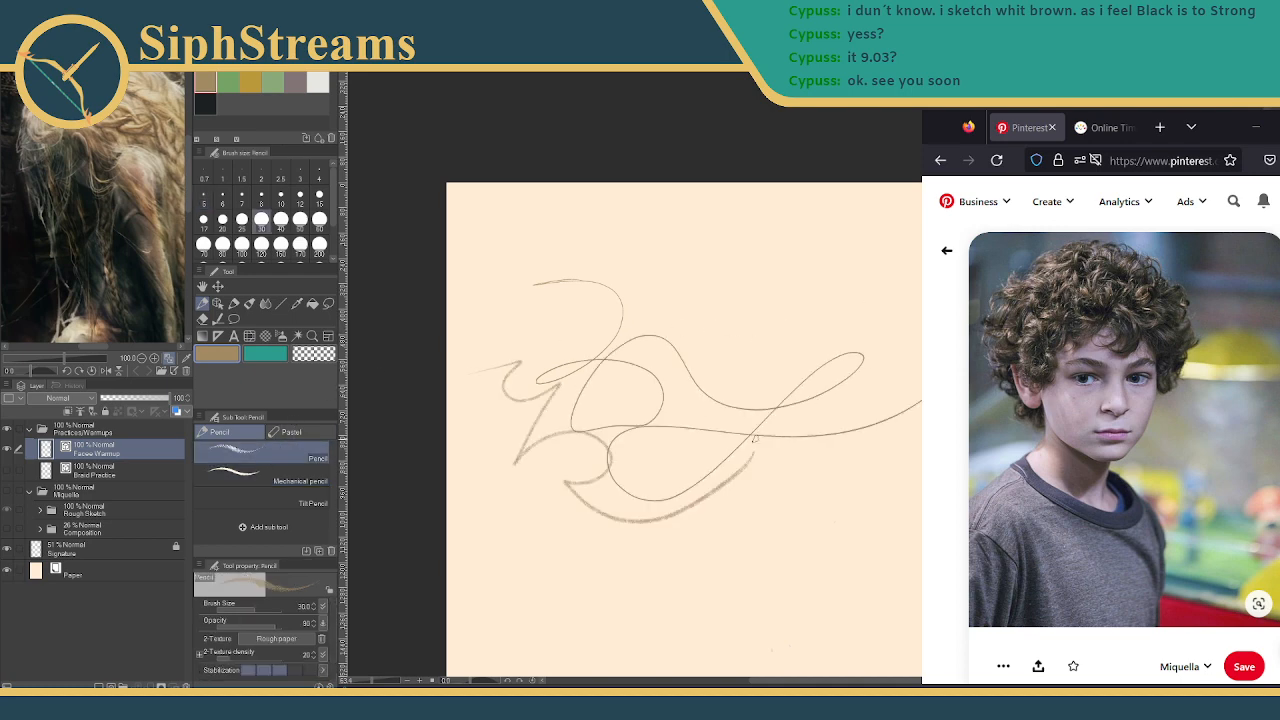
{"action": "left_click", "coordinate": [281, 195]}
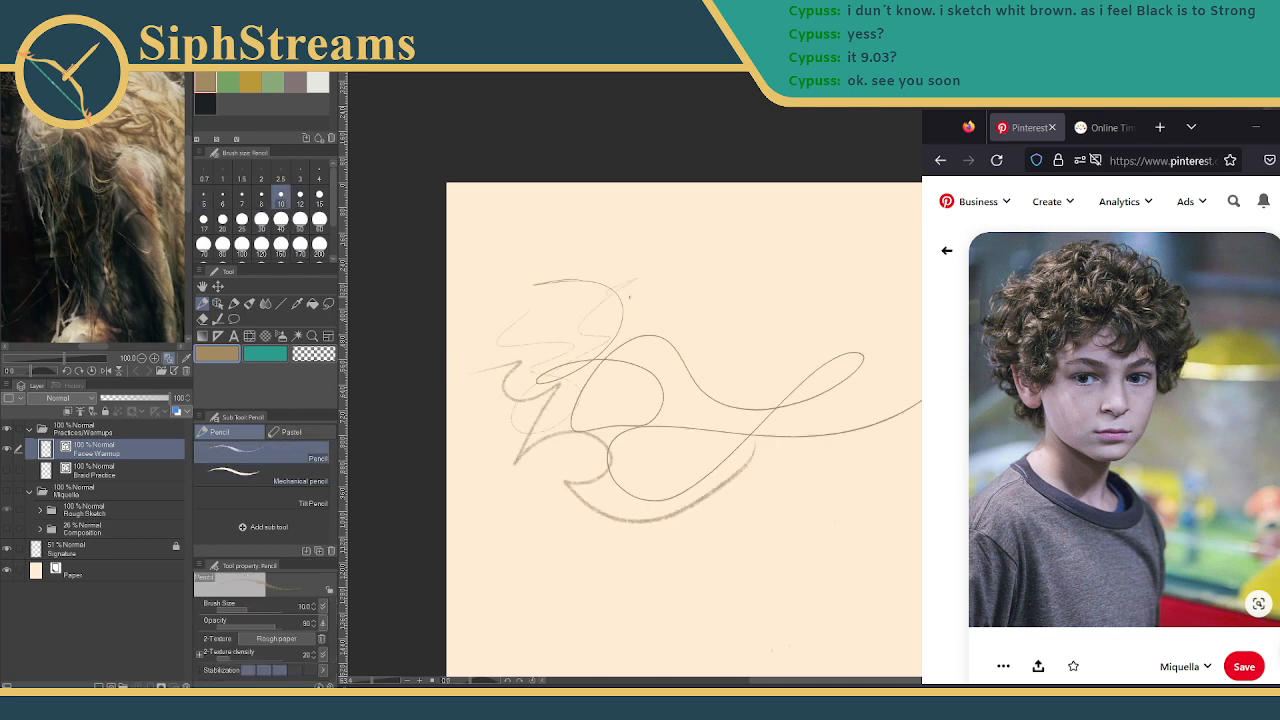
{"action": "mouse_move", "coordinate": [629, 297]}
{"action": "left_mouse_down"}
{"action": "mouse_move", "coordinate": [716, 296]}
{"action": "mouse_move", "coordinate": [745, 330]}
{"action": "mouse_move", "coordinate": [765, 398]}
{"action": "left_mouse_up"}
{"action": "left_click", "coordinate": [319, 195]}
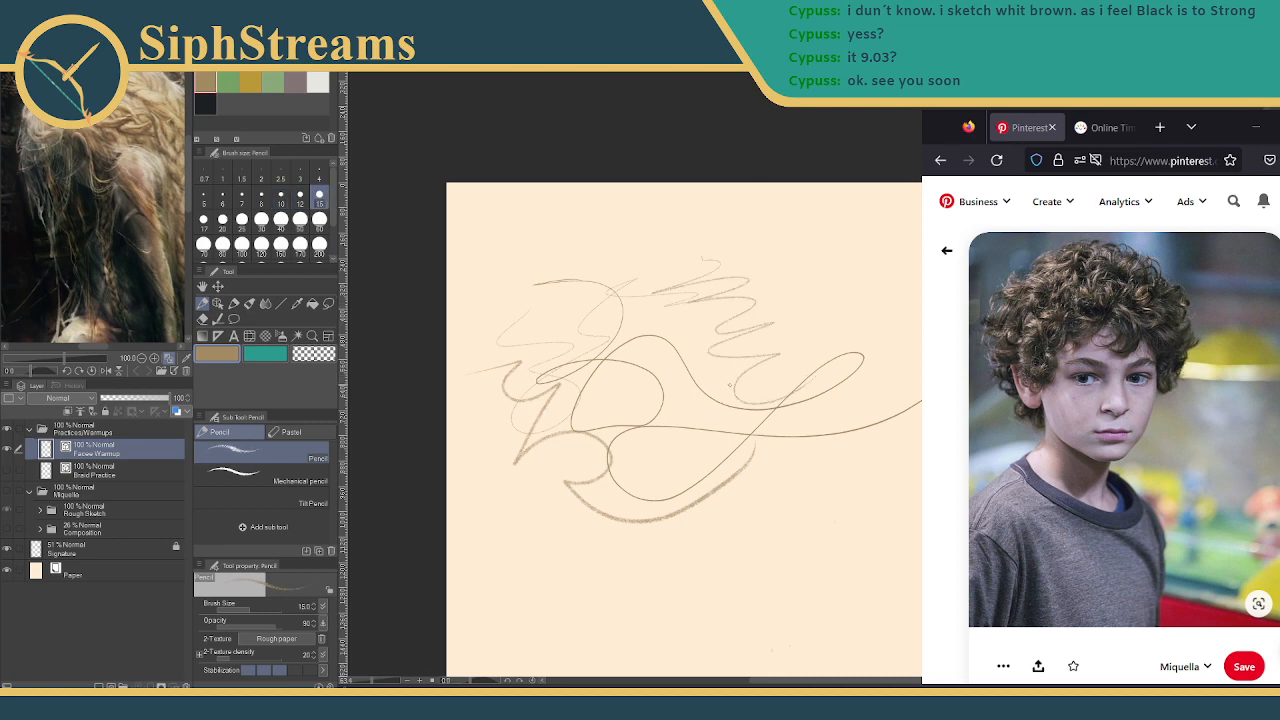
{"action": "key", "text": "ctrl+z"}
{"action": "key", "text": "ctrl+z"}
{"action": "key", "text": "ctrl+z"}
{"action": "key", "text": "ctrl+z"}
{"action": "key", "text": "ctrl+z"}
{"action": "key", "text": "ctrl+z"}
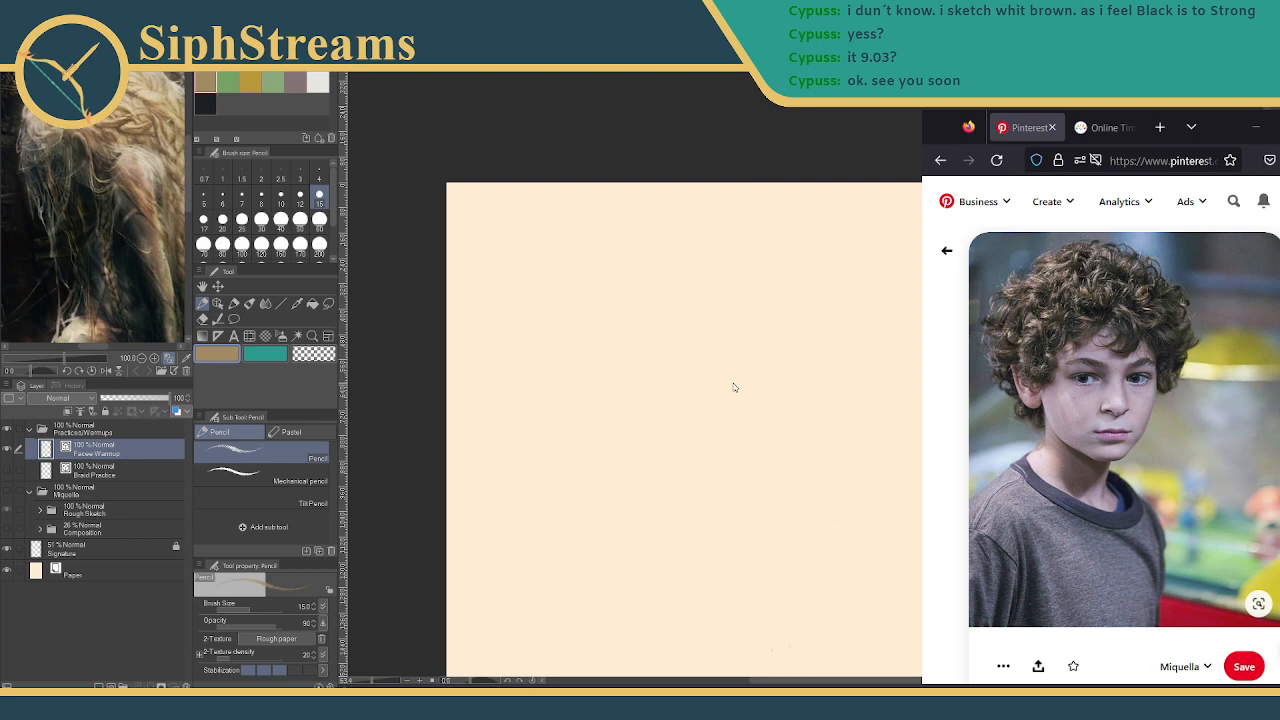
Compare the Mechanical pencil at sizes 5 and 7 with brown scribbles and clear them from the layer
{"action": "left_click", "coordinate": [240, 472]}
{"action": "mouse_move", "coordinate": [577, 368]}
{"action": "left_mouse_down"}
{"action": "mouse_move", "coordinate": [617, 418]}
{"action": "mouse_move", "coordinate": [771, 402]}
{"action": "mouse_move", "coordinate": [702, 476]}
{"action": "left_mouse_up"}
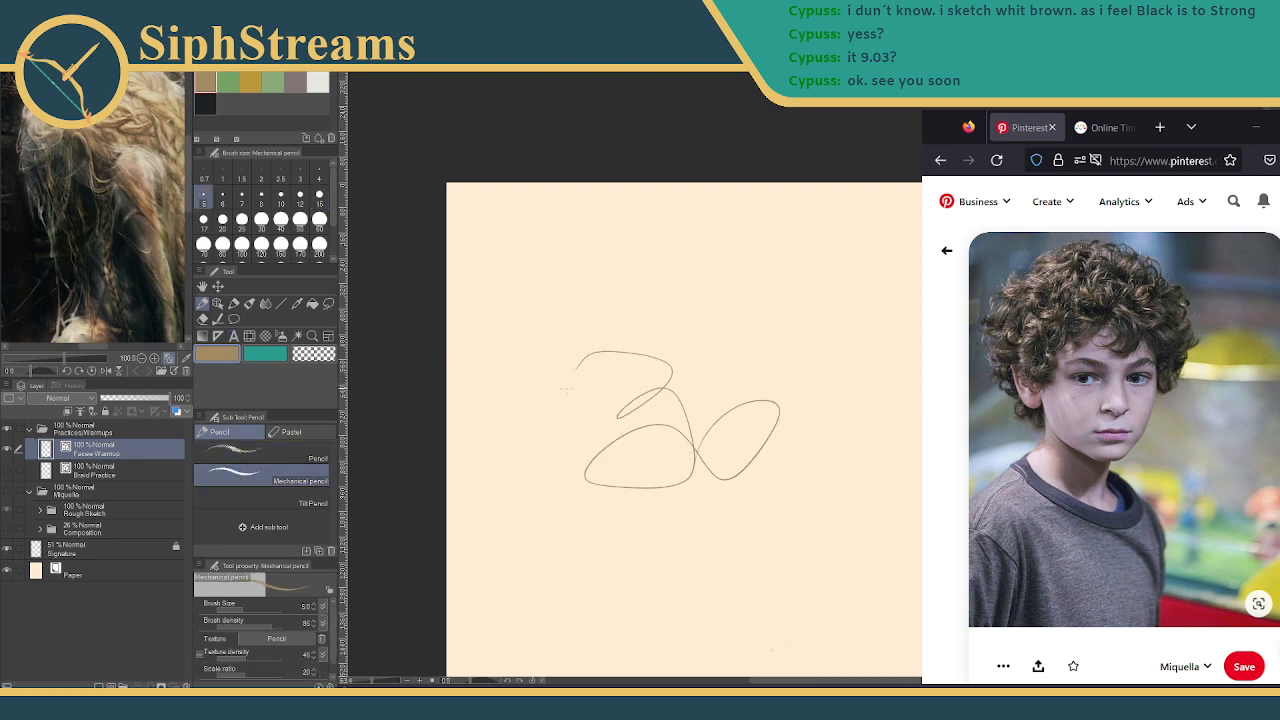
{"action": "left_click", "coordinate": [241, 197]}
{"action": "mouse_move", "coordinate": [565, 334]}
{"action": "left_mouse_down"}
{"action": "mouse_move", "coordinate": [570, 414]}
{"action": "mouse_move", "coordinate": [648, 443]}
{"action": "mouse_move", "coordinate": [746, 428]}
{"action": "left_mouse_up"}
{"action": "key", "text": "ctrl+z"}
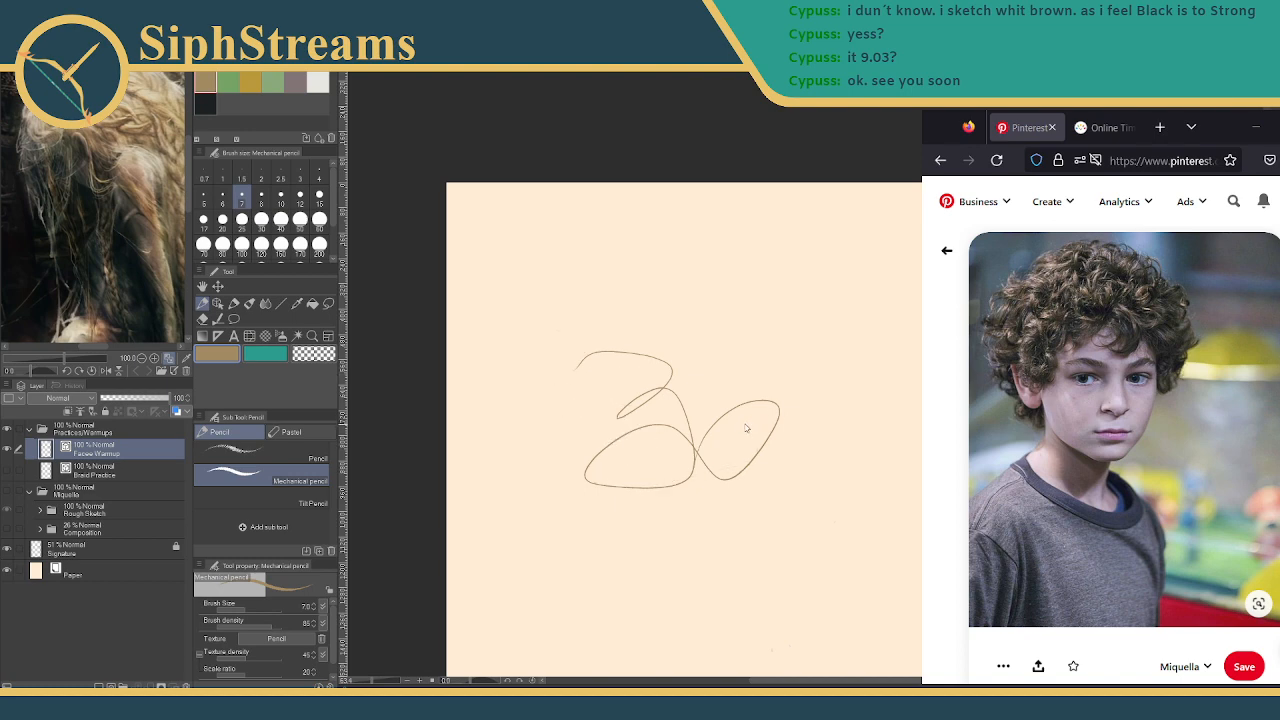
{"action": "key", "text": "Delete"}
Test the size 4 Tilt Pencil with a series of light brown strokes and undo them all
{"action": "left_click", "coordinate": [300, 502]}
{"action": "left_click_drag", "start_coordinate": [570, 352], "coordinate": [690, 345]}
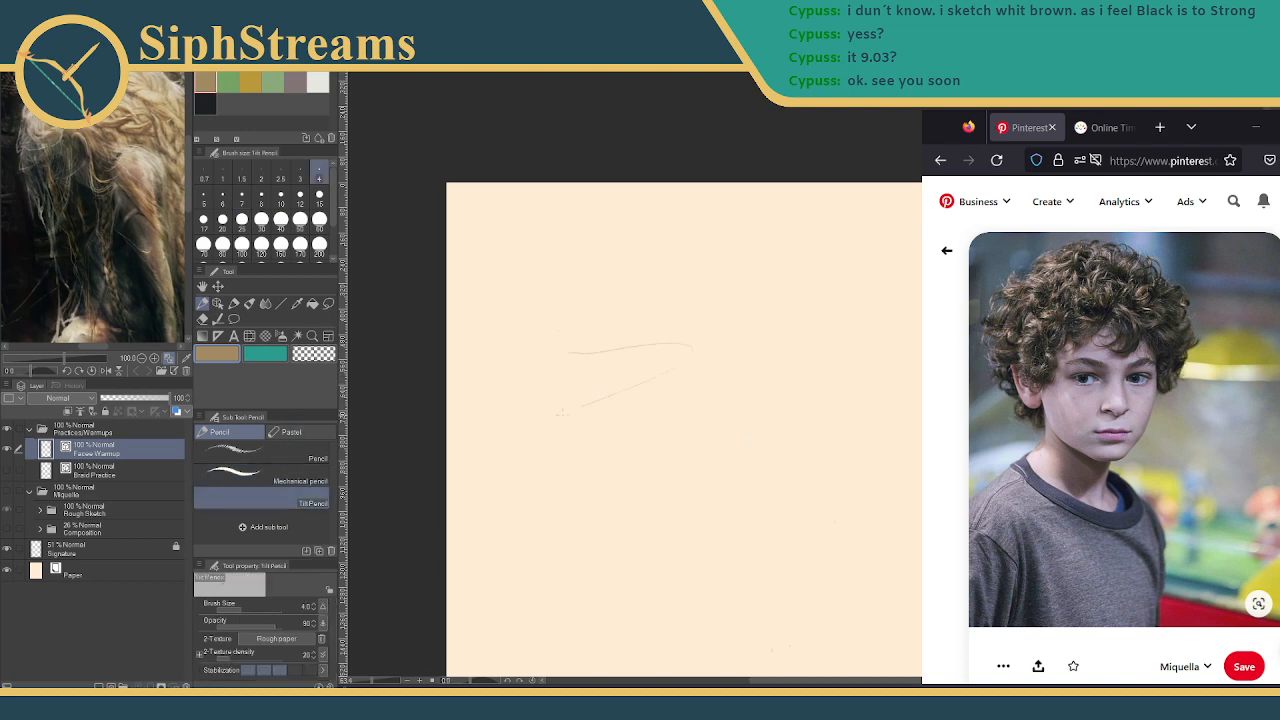
{"action": "left_click_drag", "start_coordinate": [558, 416], "coordinate": [696, 404]}
{"action": "mouse_move", "coordinate": [585, 488]}
{"action": "left_mouse_down"}
{"action": "mouse_move", "coordinate": [778, 340]}
{"action": "mouse_move", "coordinate": [921, 484]}
{"action": "left_mouse_up"}
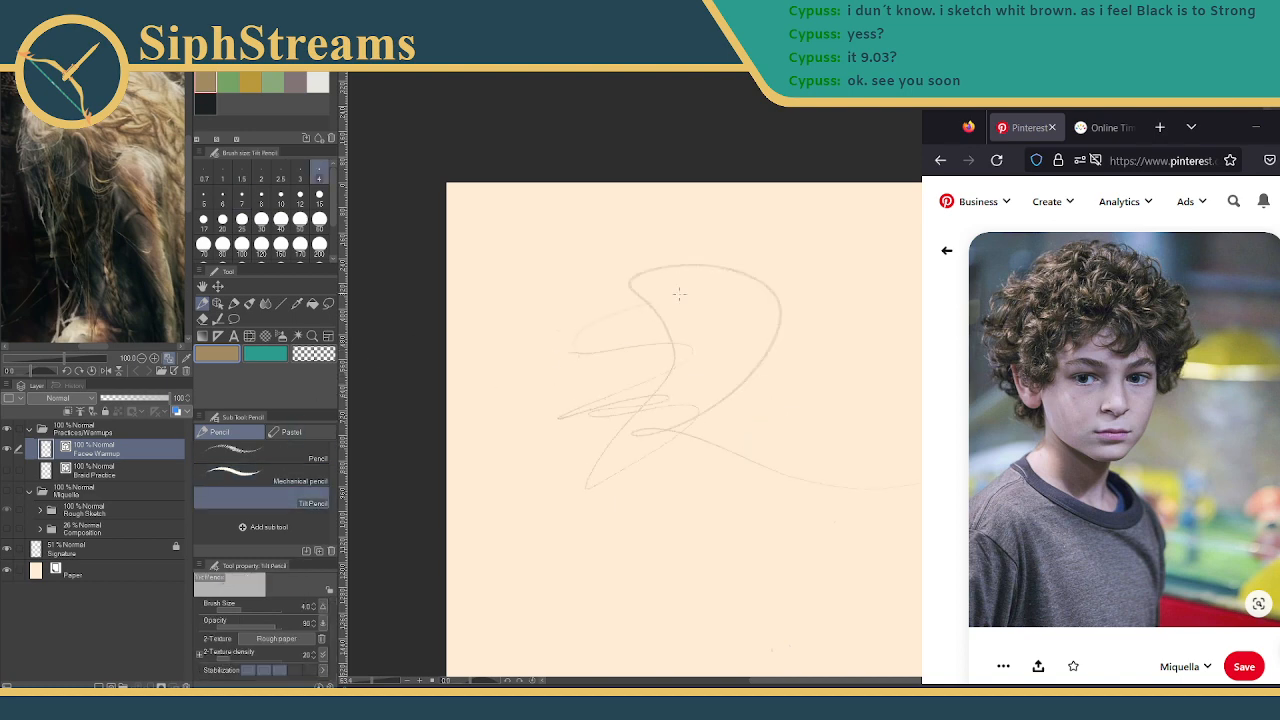
{"action": "mouse_move", "coordinate": [679, 293]}
{"action": "left_mouse_down"}
{"action": "mouse_move", "coordinate": [766, 291]}
{"action": "mouse_move", "coordinate": [715, 335]}
{"action": "left_mouse_up"}
{"action": "mouse_move", "coordinate": [846, 433]}
{"action": "left_mouse_down"}
{"action": "mouse_move", "coordinate": [771, 557]}
{"action": "mouse_move", "coordinate": [886, 466]}
{"action": "left_mouse_up"}
{"action": "left_click_drag", "start_coordinate": [804, 470], "coordinate": [920, 348]}
{"action": "key", "text": "ctrl+z"}
{"action": "key", "text": "ctrl+z"}
{"action": "key", "text": "ctrl+z"}
{"action": "key", "text": "ctrl+z"}
{"action": "key", "text": "ctrl+z"}
{"action": "key", "text": "ctrl+z"}
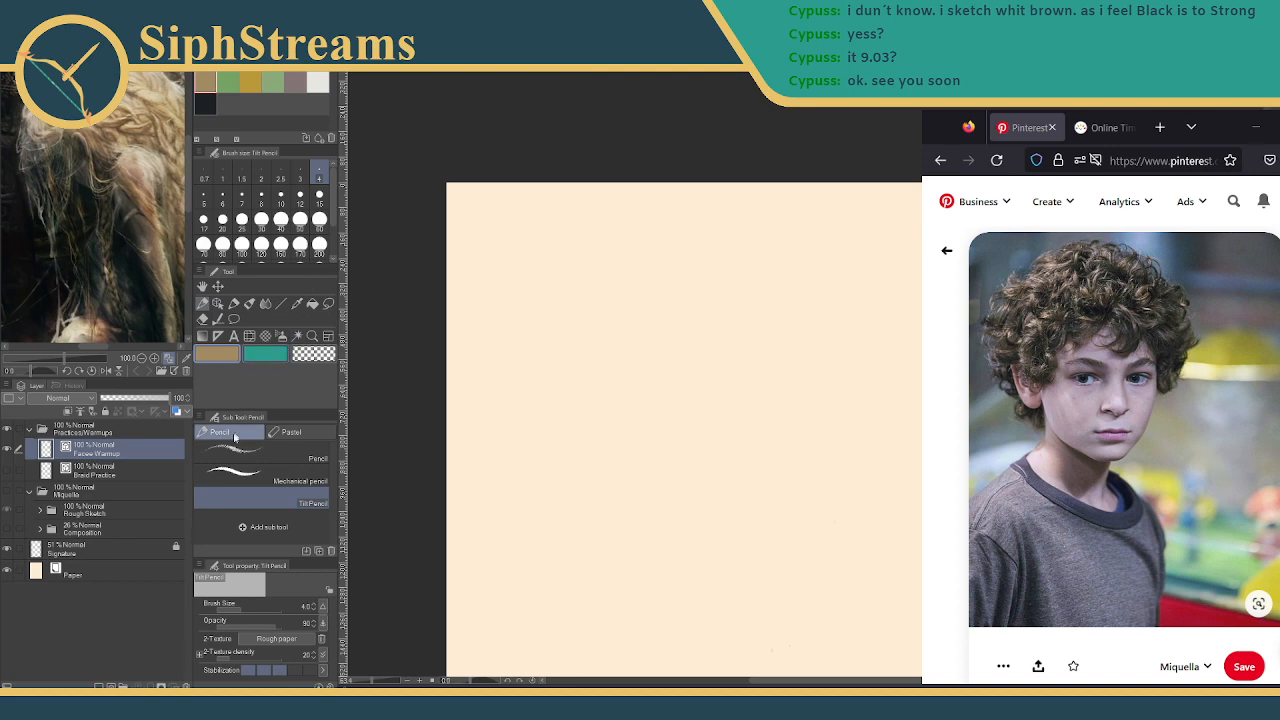
Retest the Mechanical pencil at size 7 with sweeping brown loops and undo them
{"action": "left_click", "coordinate": [240, 474]}
{"action": "mouse_move", "coordinate": [482, 326]}
{"action": "left_mouse_down"}
{"action": "mouse_move", "coordinate": [735, 398]}
{"action": "mouse_move", "coordinate": [620, 338]}
{"action": "left_mouse_up"}
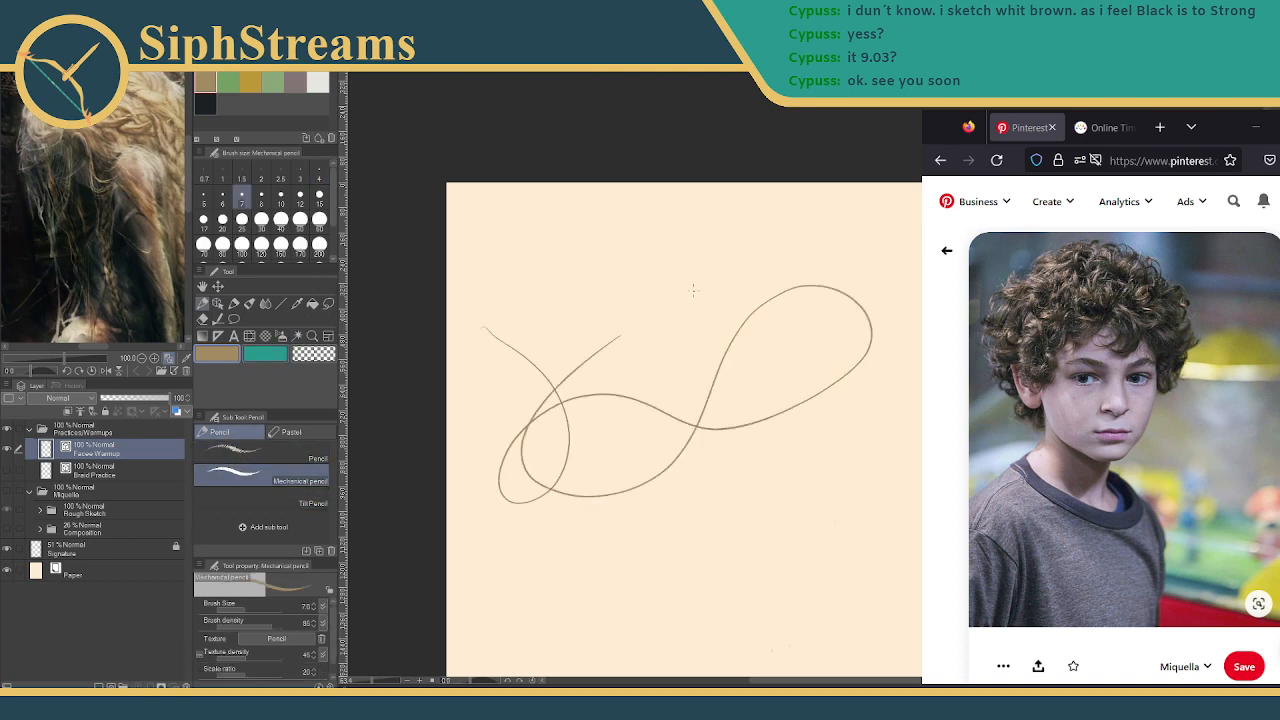
{"action": "left_click_drag", "start_coordinate": [692, 289], "coordinate": [693, 291]}
{"action": "mouse_move", "coordinate": [591, 350]}
{"action": "left_mouse_down"}
{"action": "mouse_move", "coordinate": [622, 342]}
{"action": "mouse_move", "coordinate": [520, 338]}
{"action": "left_mouse_up"}
{"action": "key", "text": "ctrl+z"}
{"action": "key", "text": "ctrl+z"}
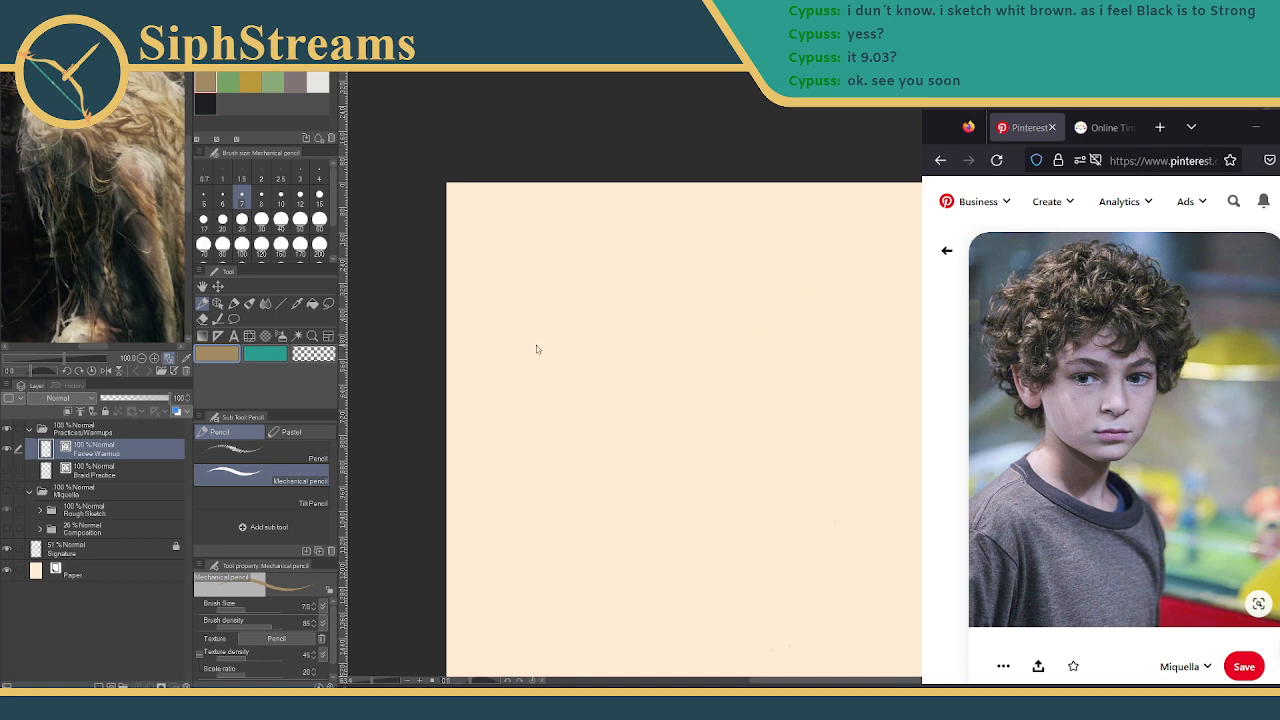
Set the Pencil to brush size 5 and draw loose brown test scribbles on the Faces Warmup layer
{"action": "left_click", "coordinate": [258, 453]}
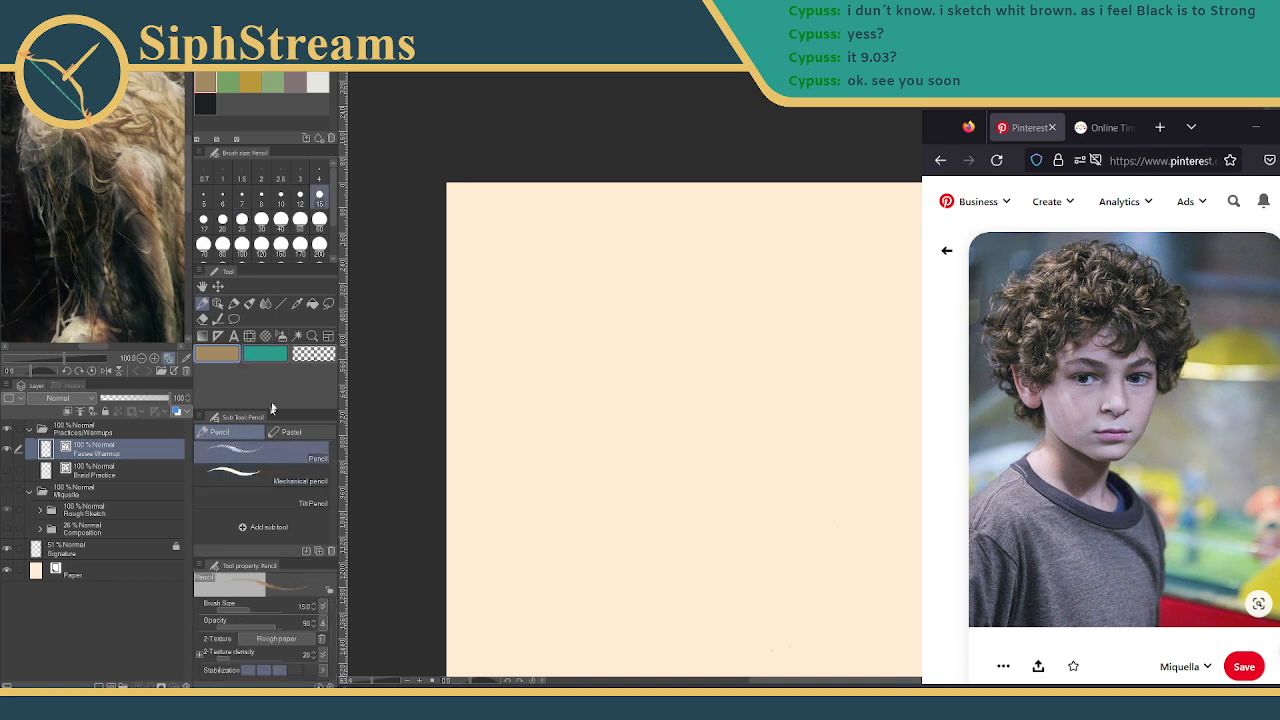
{"action": "left_click", "coordinate": [204, 194]}
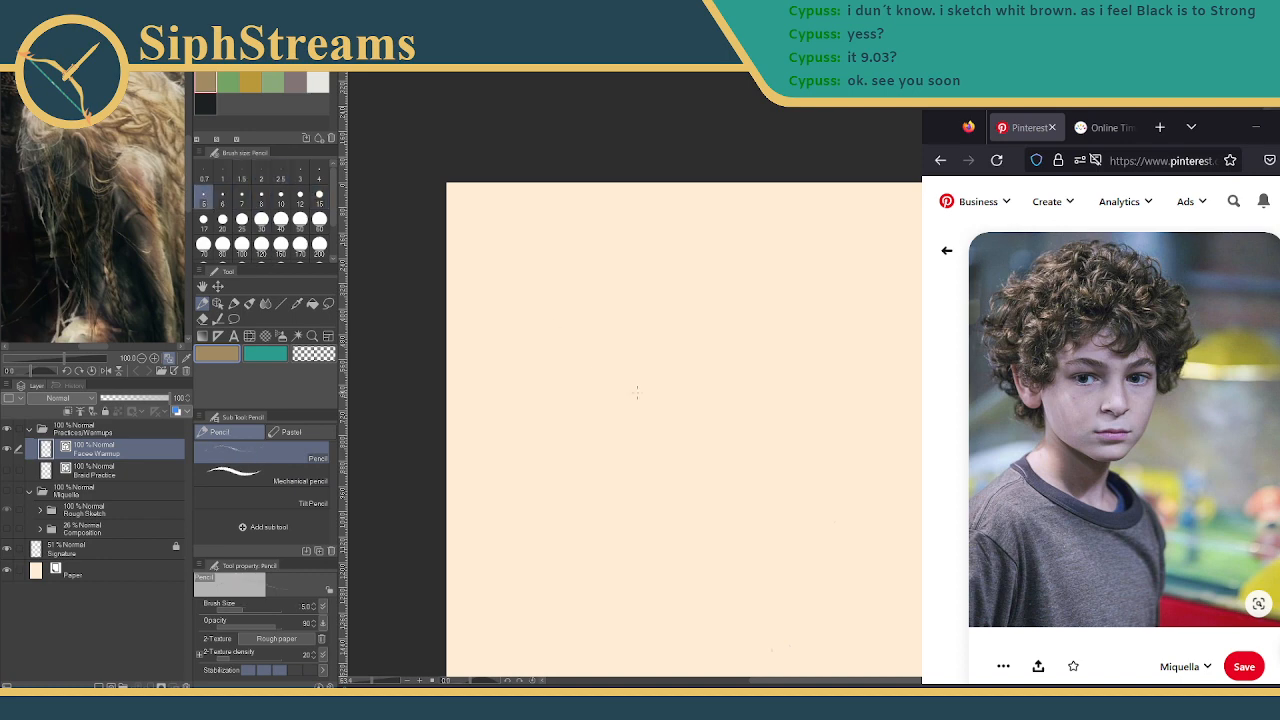
{"action": "mouse_move", "coordinate": [630, 448]}
{"action": "left_mouse_down"}
{"action": "mouse_move", "coordinate": [662, 386]}
{"action": "mouse_move", "coordinate": [757, 410]}
{"action": "mouse_move", "coordinate": [690, 432]}
{"action": "left_mouse_up"}
{"action": "scroll", "coordinate": [635, 430], "scroll_direction": "up", "scroll_amount": 5}
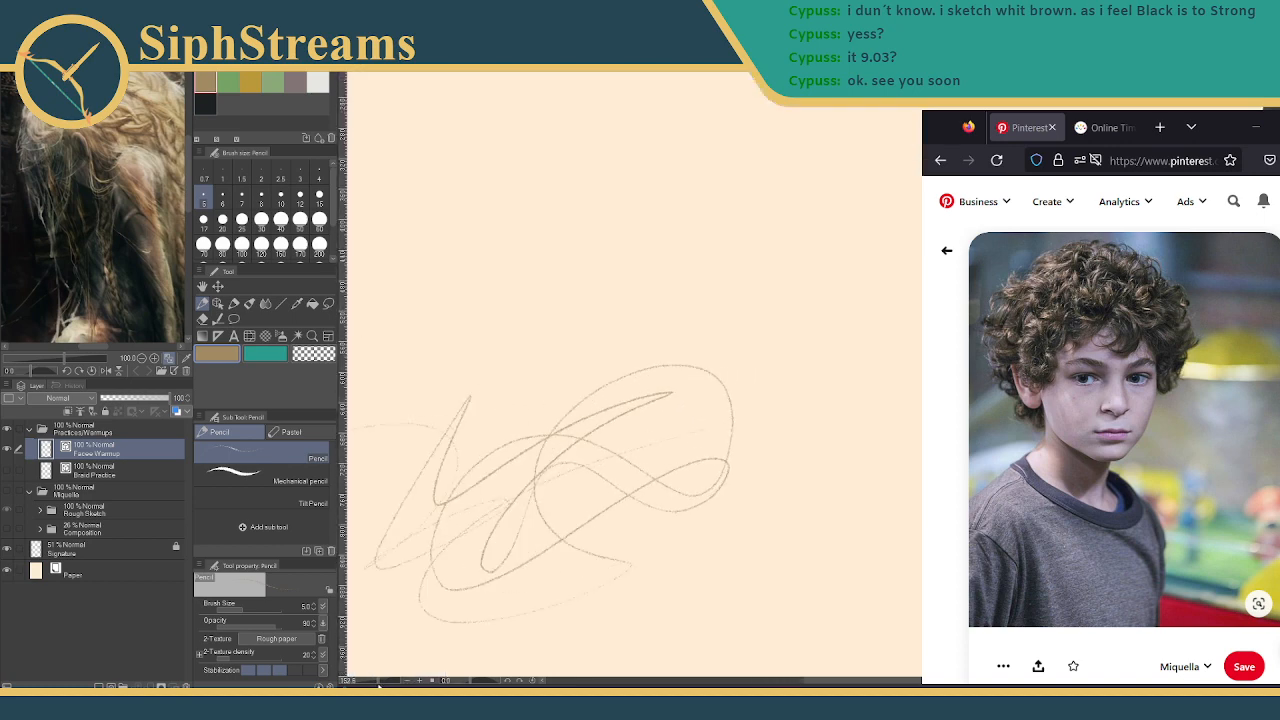
Clear all the warm-up scribbles from the pencil warm-up layer
{"action": "mouse_move", "coordinate": [670, 272]}
{"action": "left_mouse_down"}
{"action": "mouse_move", "coordinate": [786, 304]}
{"action": "mouse_move", "coordinate": [820, 265]}
{"action": "left_mouse_up"}
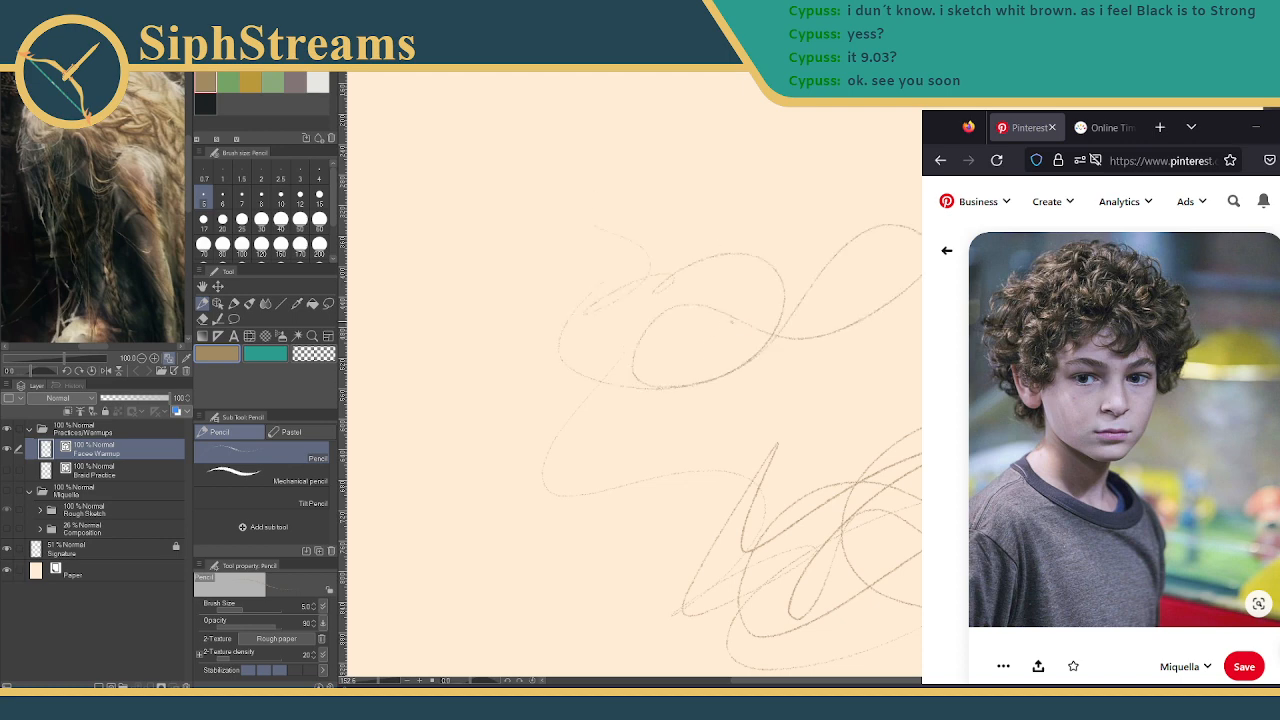
{"action": "key", "text": "Delete"}
{"action": "left_click_drag", "start_coordinate": [852, 432], "coordinate": [842, 418]}
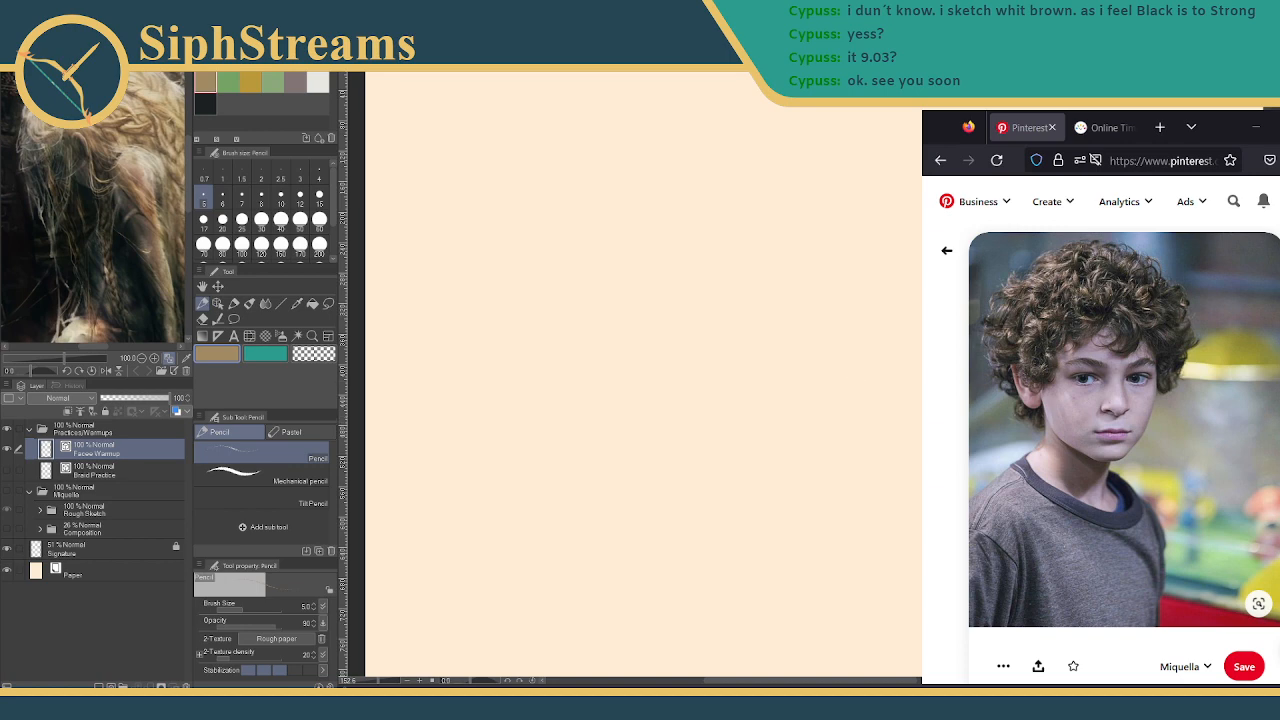
Reposition the browser window with the reference portrait so the photo sits fully visible beside the canvas
{"action": "key", "text": "super+Up"}
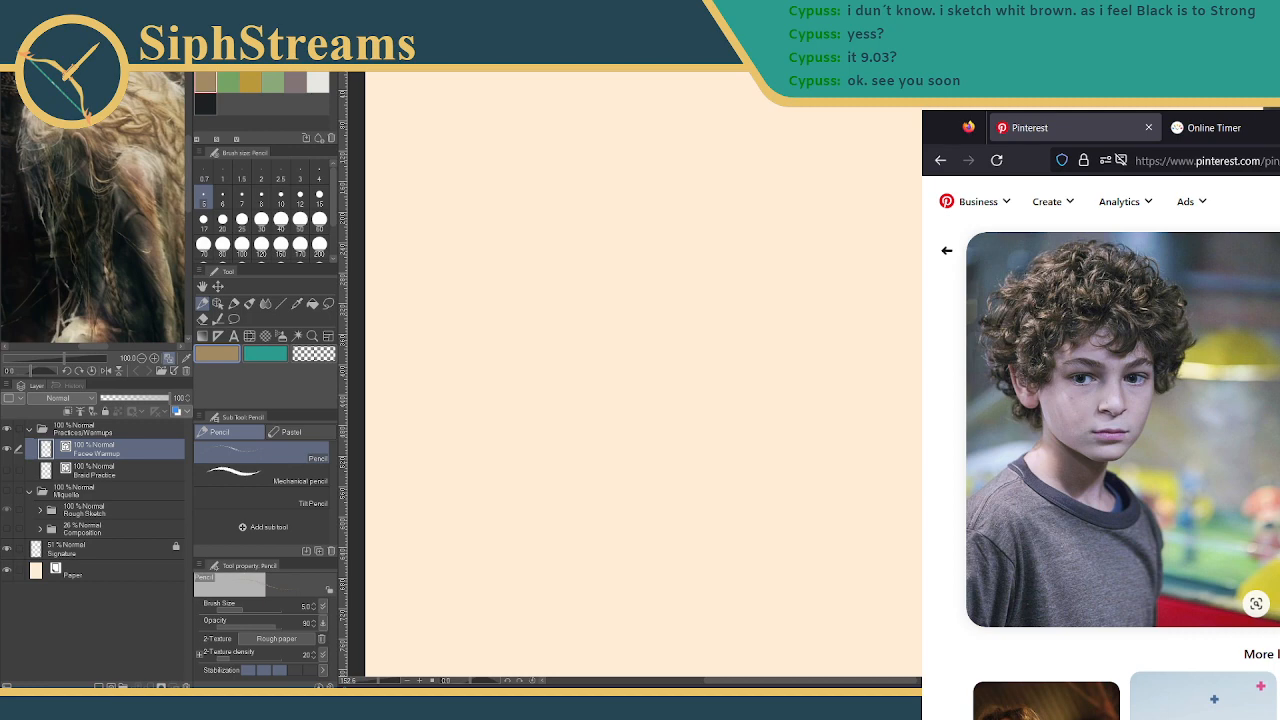
{"action": "key", "text": "super+Down"}
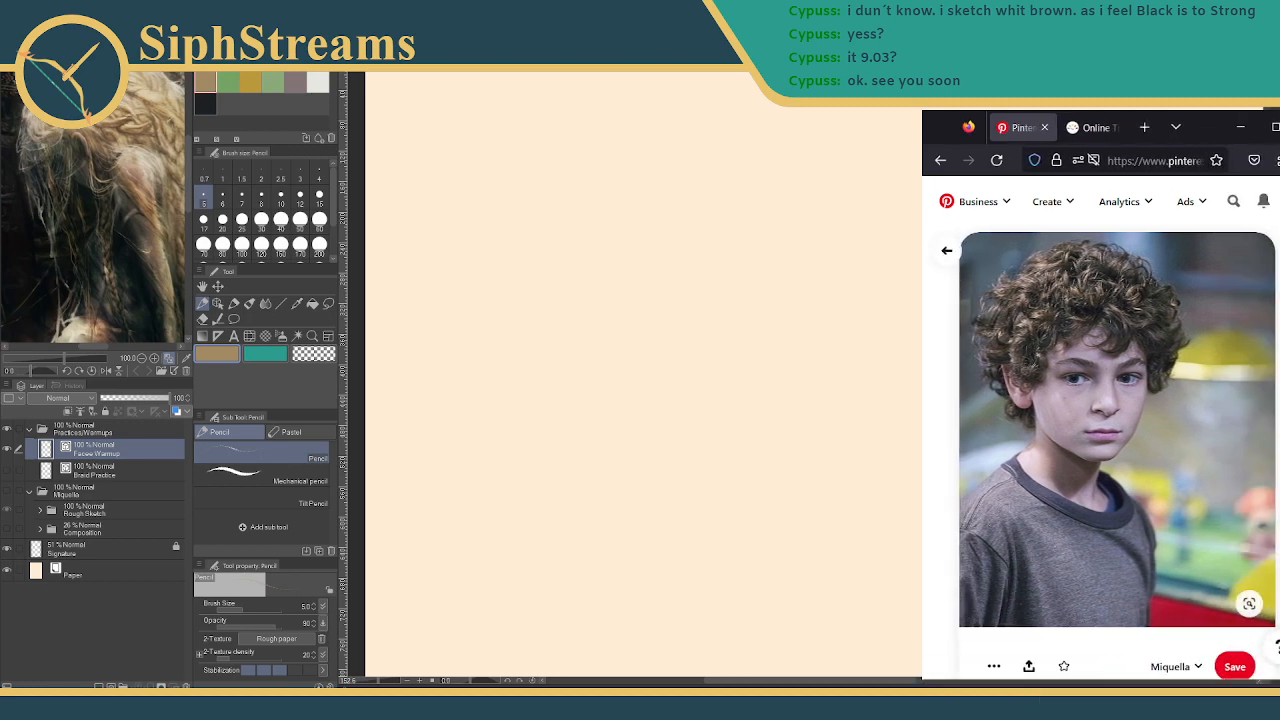
{"action": "mouse_move", "coordinate": [1221, 477]}
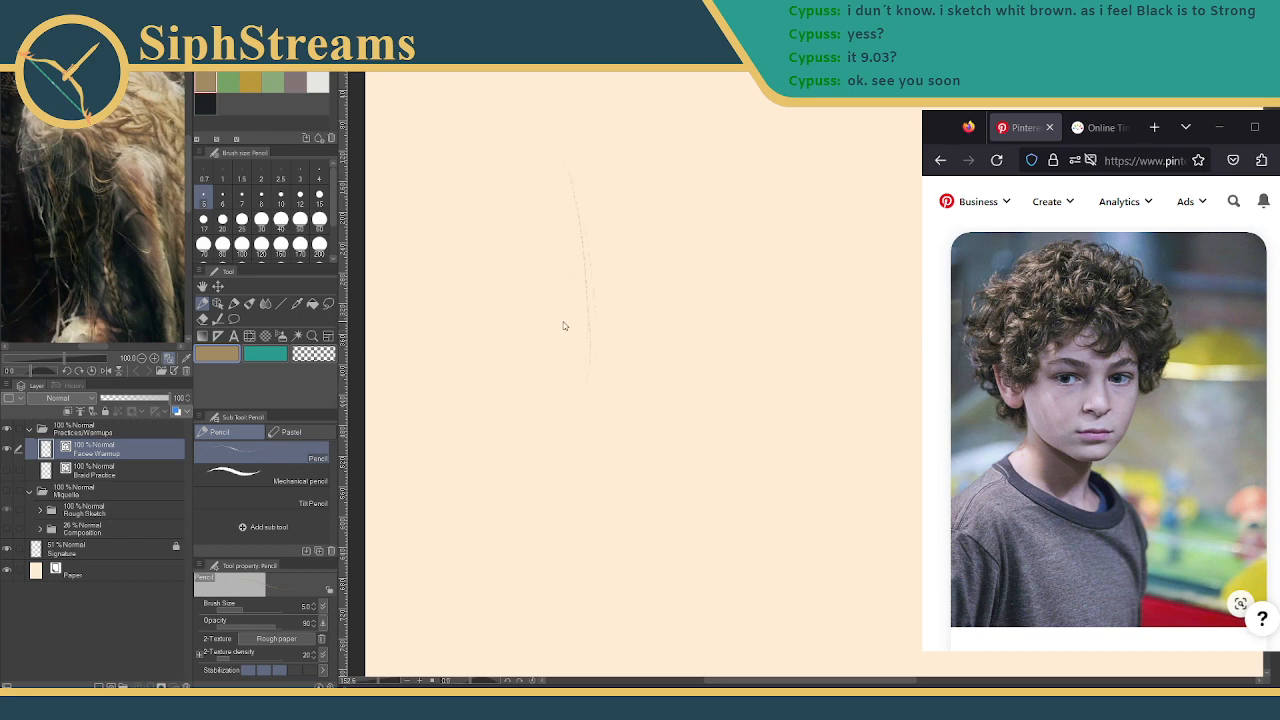
Undo the trial brown pencil strokes and switch the drawing colour to the mauve-grey swatch
{"action": "key", "text": "ctrl+z"}
{"action": "key", "text": "ctrl+z"}
{"action": "key", "text": "ctrl+z"}
{"action": "key", "text": "ctrl+z"}
{"action": "key", "text": "ctrl+z"}
{"action": "key", "text": "ctrl+z"}
{"action": "left_click", "coordinate": [295, 82]}
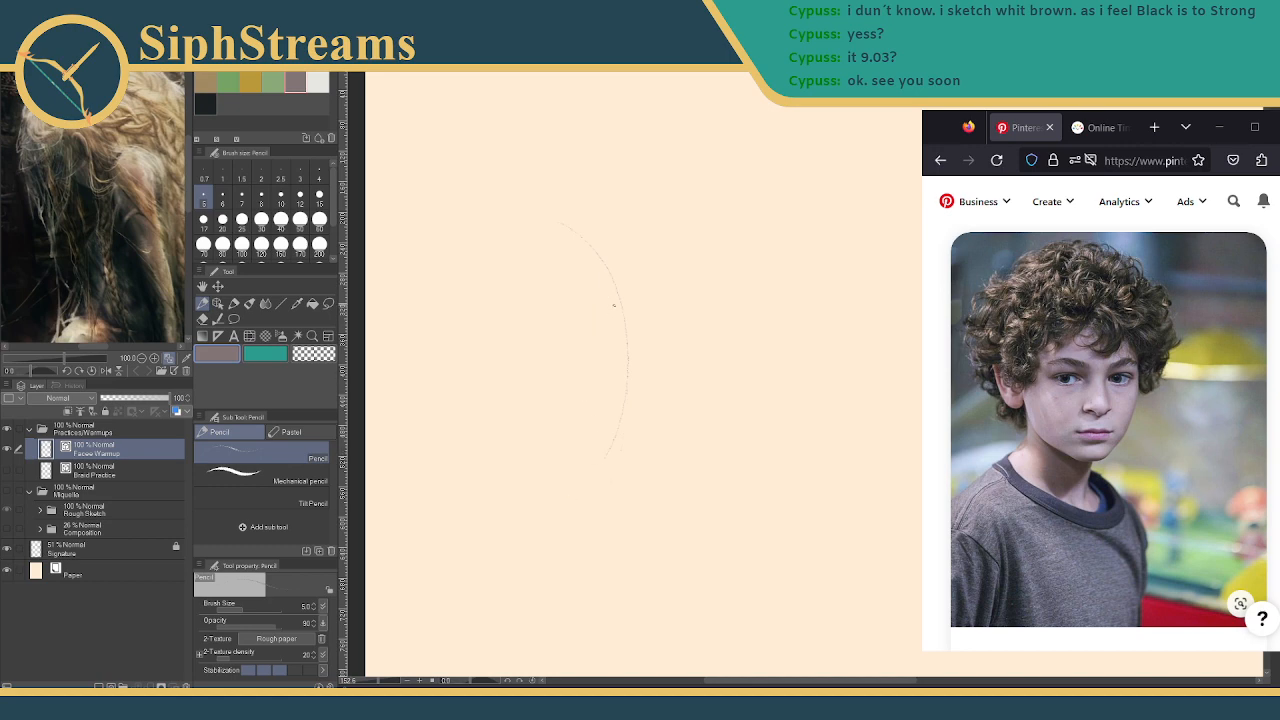
Undo the trial curve, then lightly sketch the face's right contour and chin, cleaning the lines with the Rough eraser
{"action": "key", "text": "ctrl+z"}
{"action": "key", "text": "ctrl+z"}
{"action": "key", "text": "ctrl+z"}
{"action": "left_click_drag", "start_coordinate": [661, 386], "coordinate": [646, 390]}
{"action": "left_click", "coordinate": [608, 391]}
{"action": "left_click", "coordinate": [600, 371]}
{"action": "left_click", "coordinate": [610, 386]}
{"action": "key", "text": "e"}
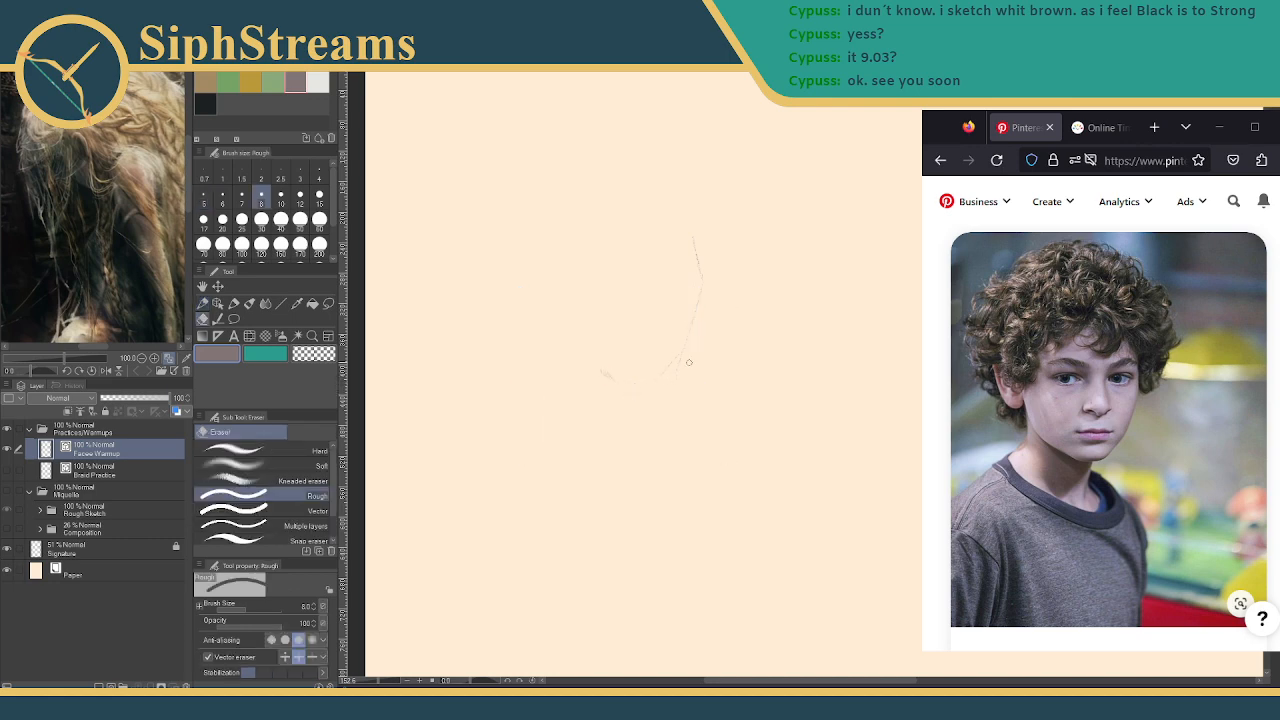
Sketch the vertical guide line, the nose and the right-hand eye with the Pencil
{"action": "key", "text": "p"}
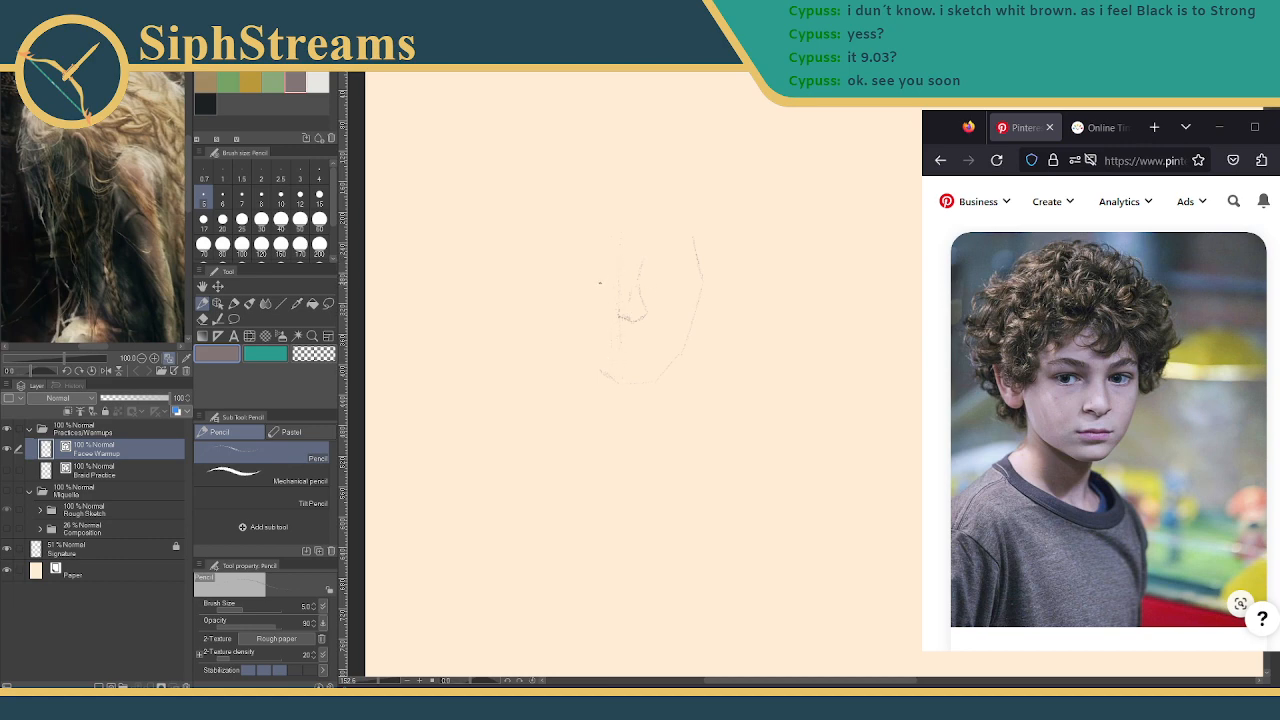
{"action": "left_click_drag", "start_coordinate": [381, 681], "coordinate": [382, 682]}
{"action": "mouse_move", "coordinate": [502, 339]}
{"action": "left_mouse_down"}
{"action": "mouse_move", "coordinate": [726, 526]}
{"action": "mouse_move", "coordinate": [663, 484]}
{"action": "left_mouse_up"}
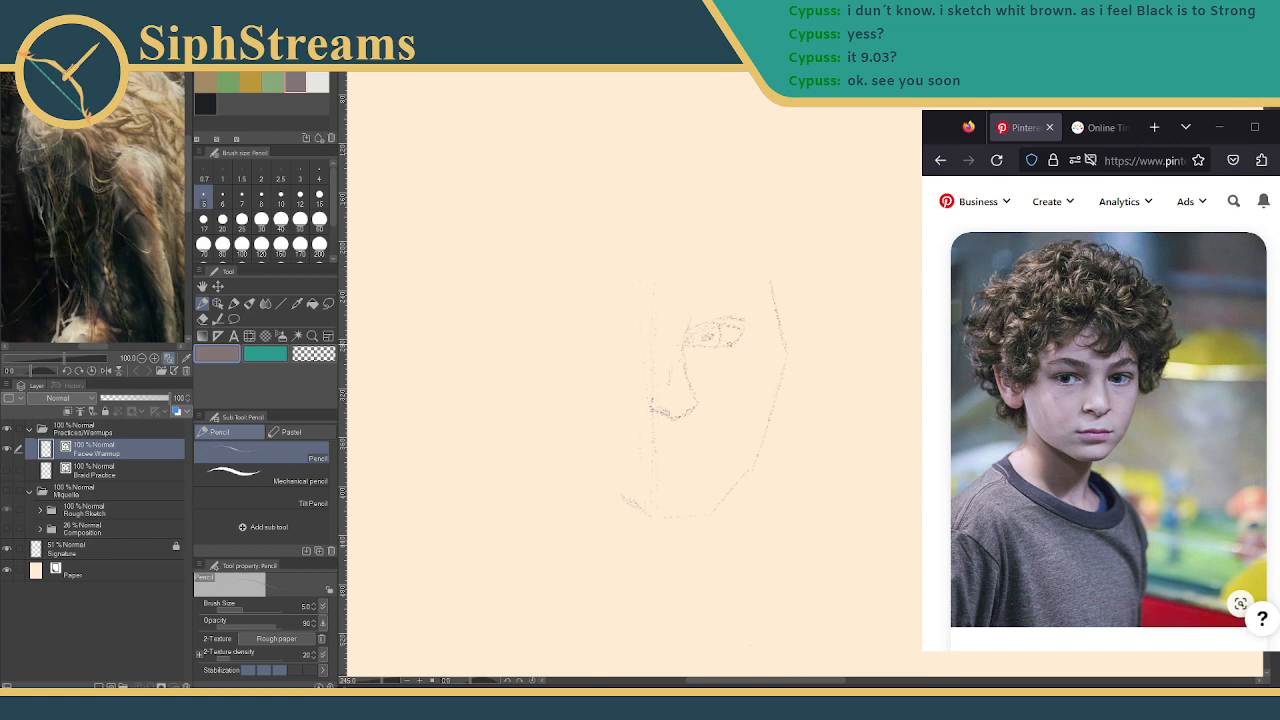
Refine the right-hand eye and shade the thick eyebrow above it
{"action": "left_click_drag", "start_coordinate": [742, 327], "coordinate": [752, 336]}
{"action": "left_click_drag", "start_coordinate": [719, 306], "coordinate": [711, 312]}
{"action": "left_click_drag", "start_coordinate": [692, 313], "coordinate": [703, 308]}
{"action": "mouse_move", "coordinate": [726, 289]}
{"action": "left_mouse_down"}
{"action": "mouse_move", "coordinate": [716, 302]}
{"action": "mouse_move", "coordinate": [776, 296]}
{"action": "left_mouse_up"}
Sketch the hairline across the forehead and the left contour of the face
{"action": "left_click_drag", "start_coordinate": [765, 280], "coordinate": [745, 256]}
{"action": "left_click_drag", "start_coordinate": [646, 274], "coordinate": [655, 283]}
{"action": "left_click_drag", "start_coordinate": [618, 495], "coordinate": [505, 373]}
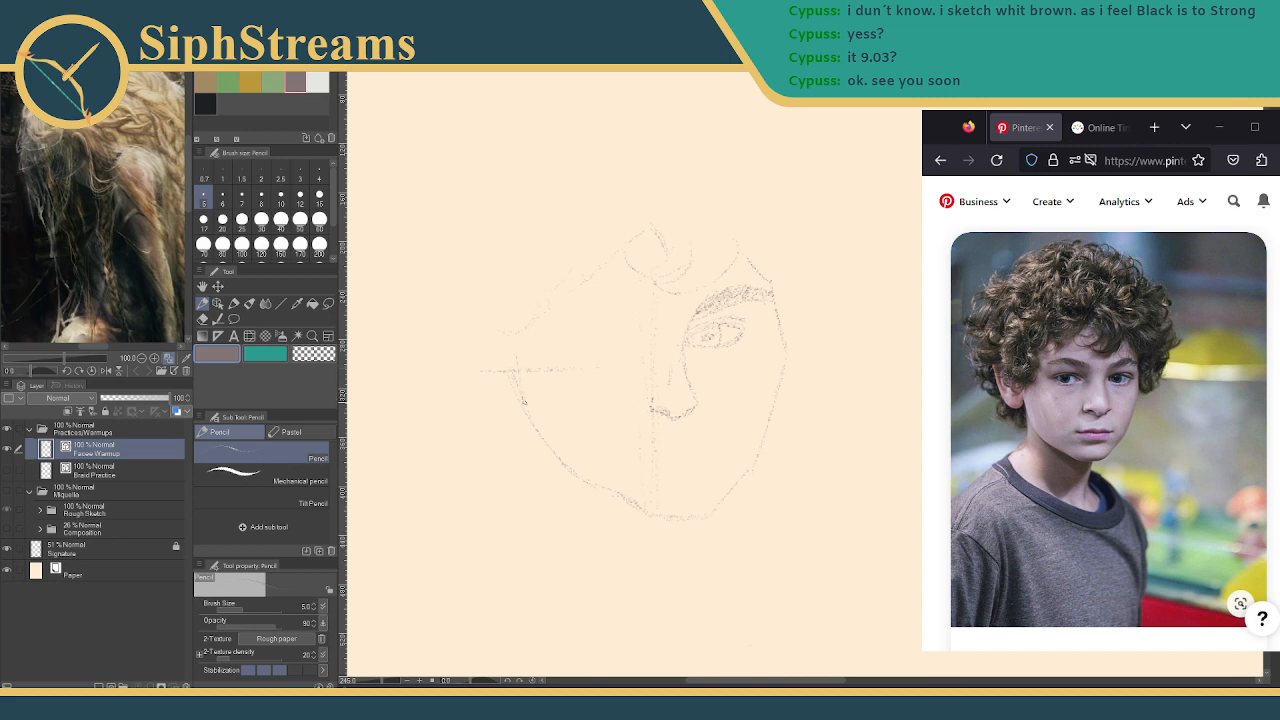
Rework the left jawline down to the chin, erasing stray parts, and sketch the ear beside it
{"action": "left_click_drag", "start_coordinate": [516, 397], "coordinate": [522, 419]}
{"action": "left_click_drag", "start_coordinate": [621, 494], "coordinate": [650, 514]}
{"action": "mouse_move", "coordinate": [529, 372]}
{"action": "left_mouse_down"}
{"action": "mouse_move", "coordinate": [537, 425]}
{"action": "mouse_move", "coordinate": [612, 482]}
{"action": "left_mouse_up"}
{"action": "key", "text": "e"}
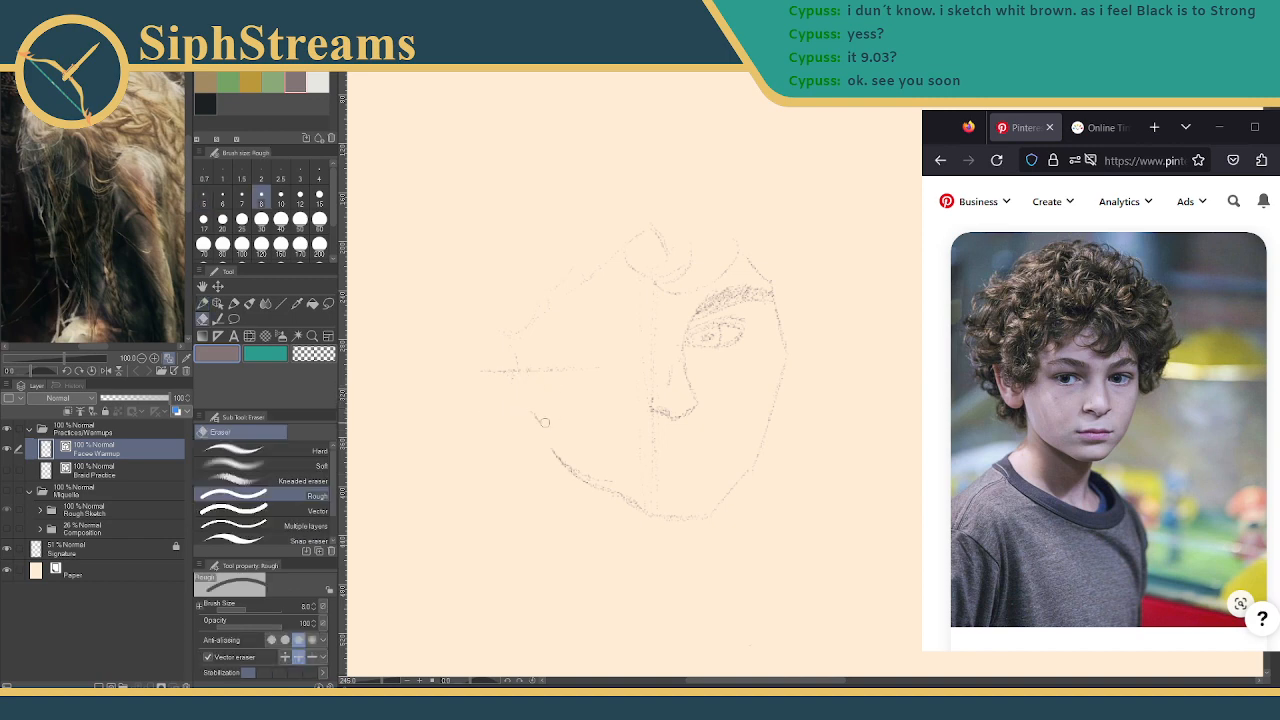
{"action": "mouse_move", "coordinate": [544, 422]}
{"action": "left_mouse_down"}
{"action": "mouse_move", "coordinate": [533, 487]}
{"action": "mouse_move", "coordinate": [597, 465]}
{"action": "mouse_move", "coordinate": [562, 464]}
{"action": "left_mouse_up"}
{"action": "key", "text": "p"}
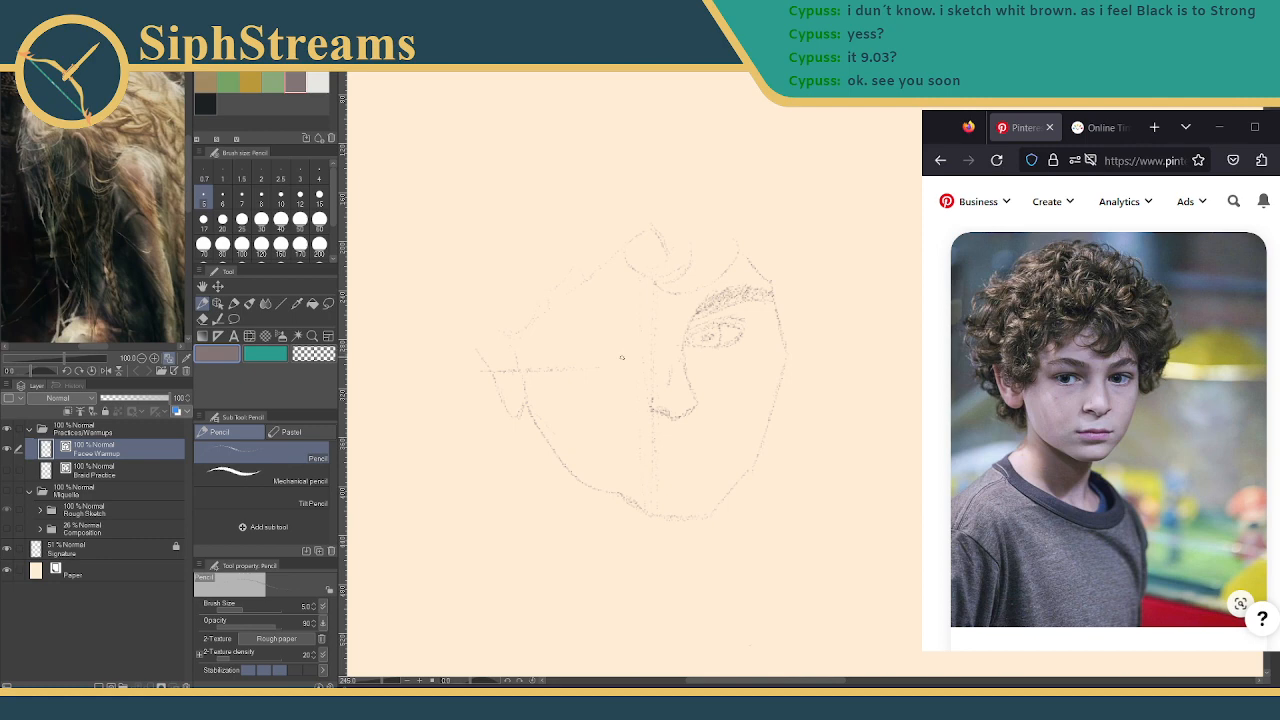
Erase part of the vertical guide line and sketch the left-hand eye with its eyebrow
{"action": "key", "text": "e"}
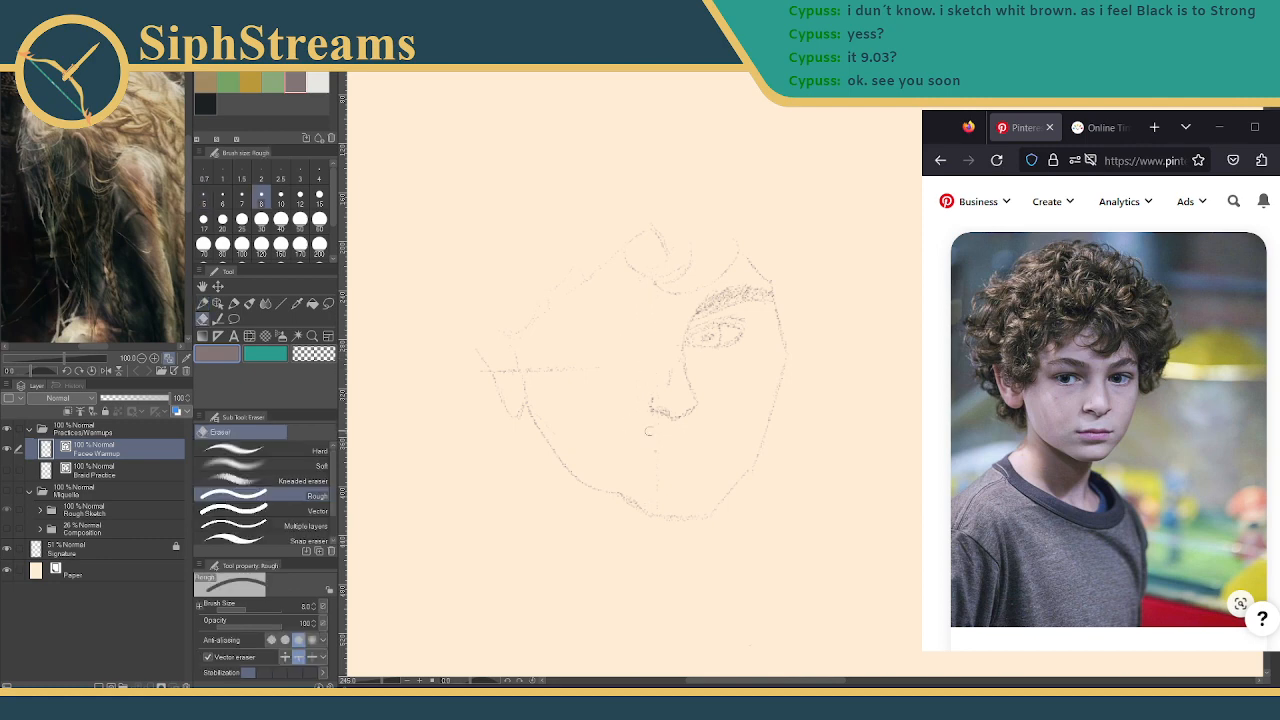
{"action": "key", "text": "p"}
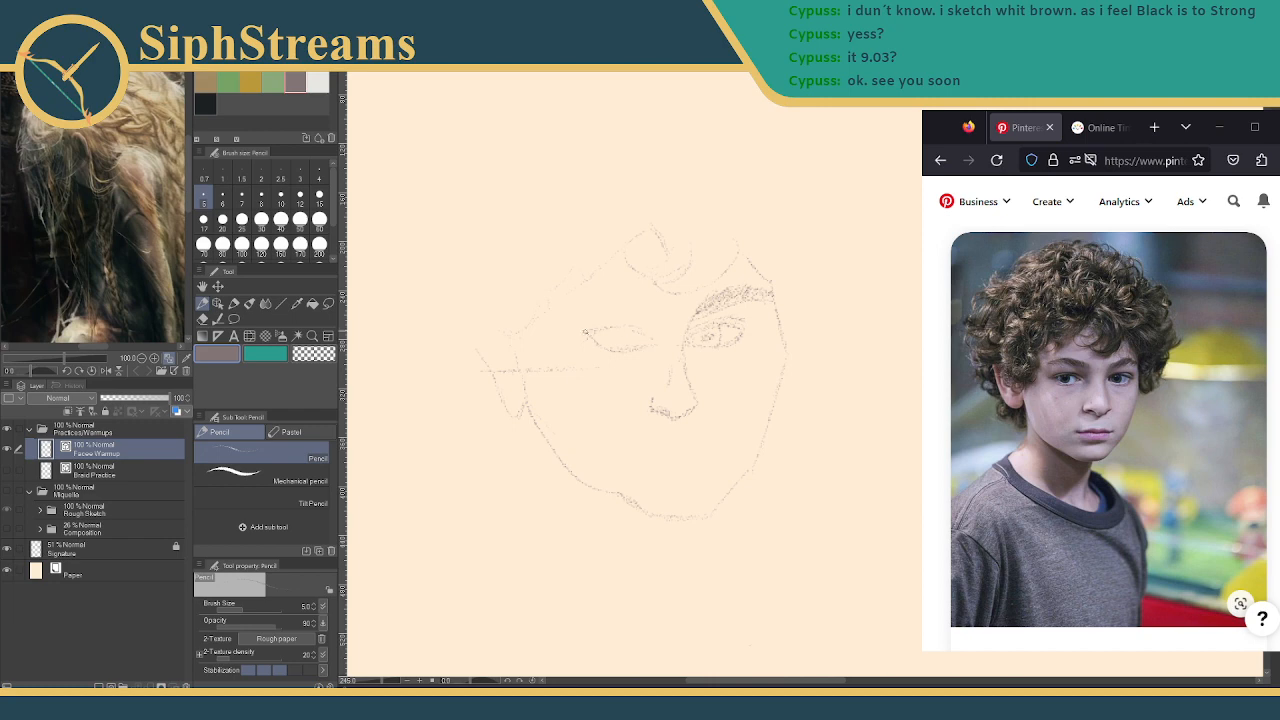
{"action": "left_click_drag", "start_coordinate": [646, 344], "coordinate": [581, 334]}
{"action": "left_click_drag", "start_coordinate": [590, 333], "coordinate": [608, 334]}
{"action": "mouse_move", "coordinate": [572, 303]}
{"action": "left_mouse_down"}
{"action": "mouse_move", "coordinate": [660, 312]}
{"action": "mouse_move", "coordinate": [629, 296]}
{"action": "left_mouse_up"}
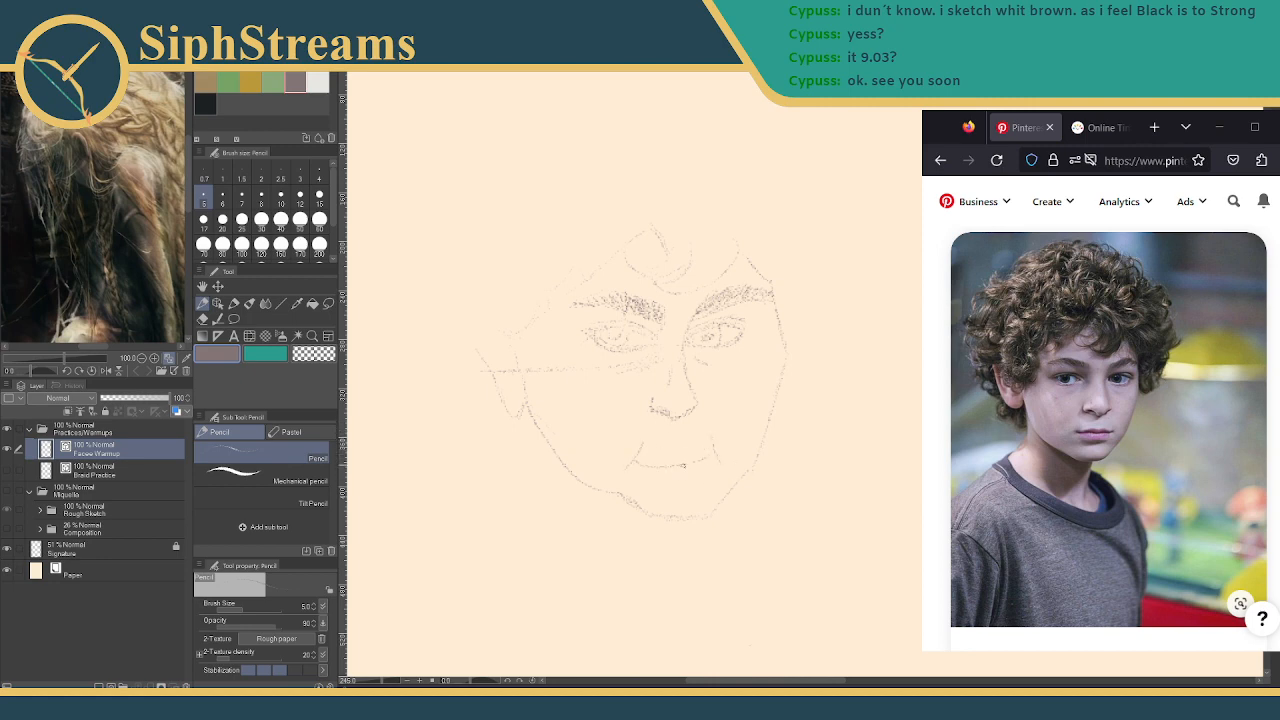
Undo the last mouth stroke and sketch the lips between the nose and chin
{"action": "key", "text": "ctrl+z"}
{"action": "mouse_move", "coordinate": [674, 441]}
{"action": "left_mouse_down"}
{"action": "mouse_move", "coordinate": [660, 438]}
{"action": "mouse_move", "coordinate": [679, 440]}
{"action": "left_mouse_up"}
{"action": "left_click_drag", "start_coordinate": [648, 449], "coordinate": [664, 462]}
Sketch the neck and the start of the collar below the chin, undoing and erasing stray strokes
{"action": "left_click_drag", "start_coordinate": [659, 572], "coordinate": [648, 608]}
{"action": "mouse_move", "coordinate": [884, 206]}
{"action": "left_mouse_down"}
{"action": "mouse_move", "coordinate": [878, 264]}
{"action": "mouse_move", "coordinate": [853, 230]}
{"action": "left_mouse_up"}
{"action": "mouse_move", "coordinate": [882, 205]}
{"action": "left_mouse_down"}
{"action": "mouse_move", "coordinate": [880, 254]}
{"action": "mouse_move", "coordinate": [877, 238]}
{"action": "left_mouse_up"}
{"action": "key", "text": "ctrl+z"}
{"action": "key", "text": "e"}
{"action": "left_click_drag", "start_coordinate": [872, 232], "coordinate": [892, 222]}
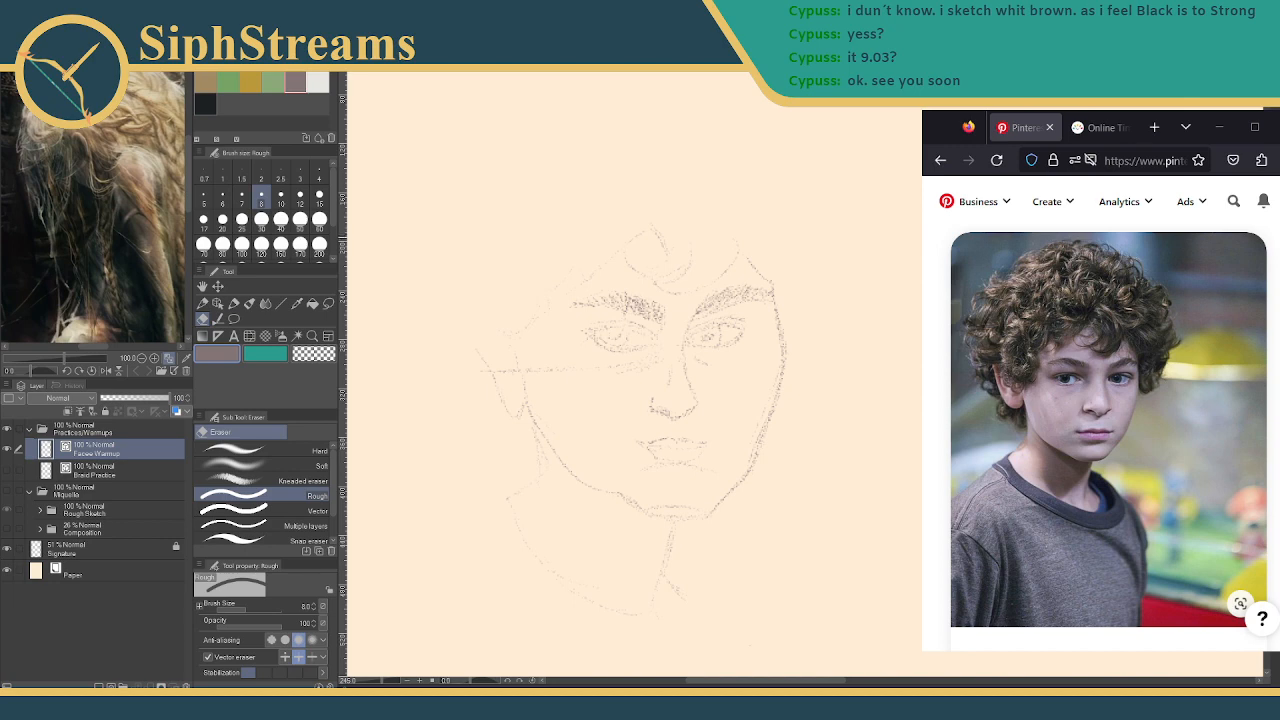
Erase the horizontal guide line across the cheek and ear, and build up the shirt collar around the neck
{"action": "key", "text": "p"}
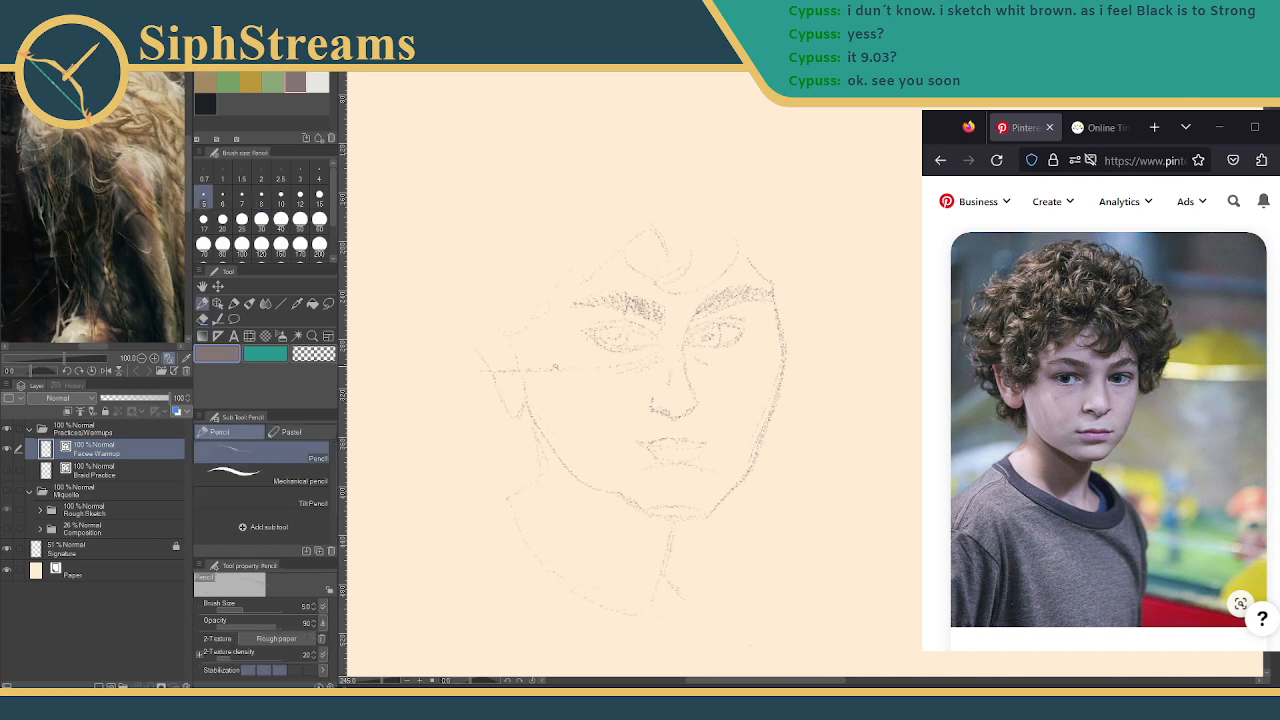
{"action": "key", "text": "e"}
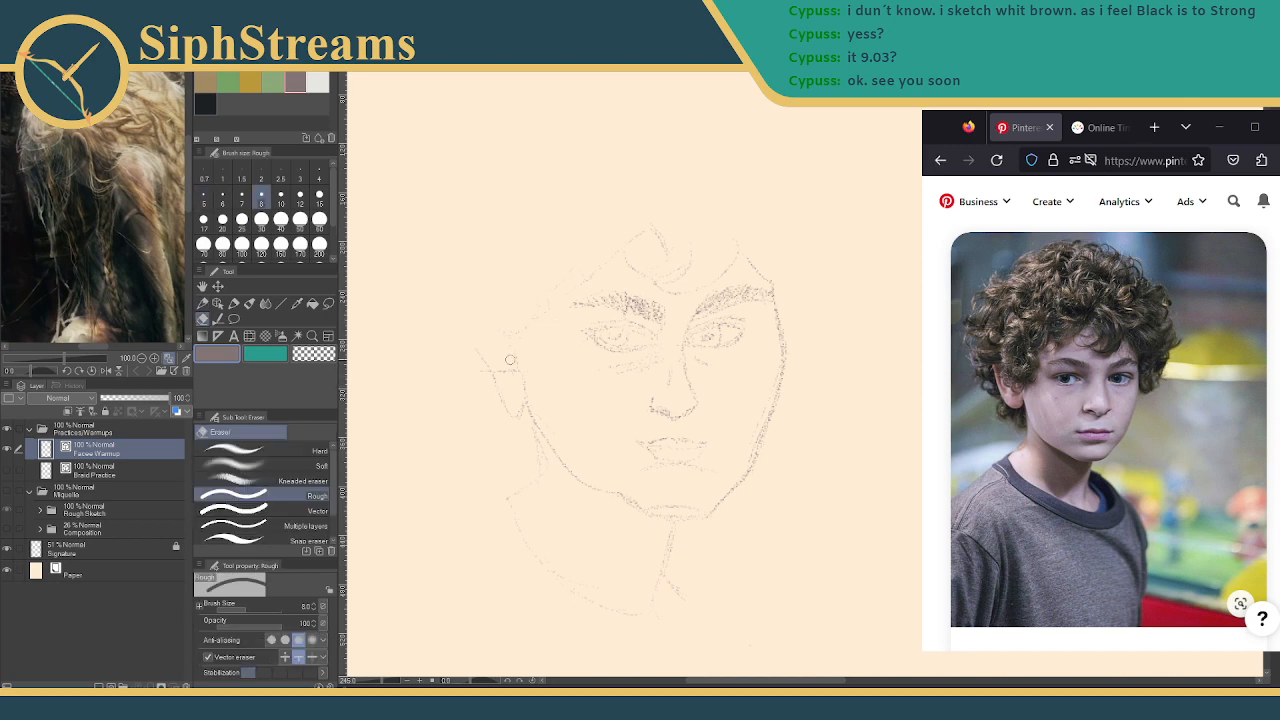
{"action": "key", "text": "p"}
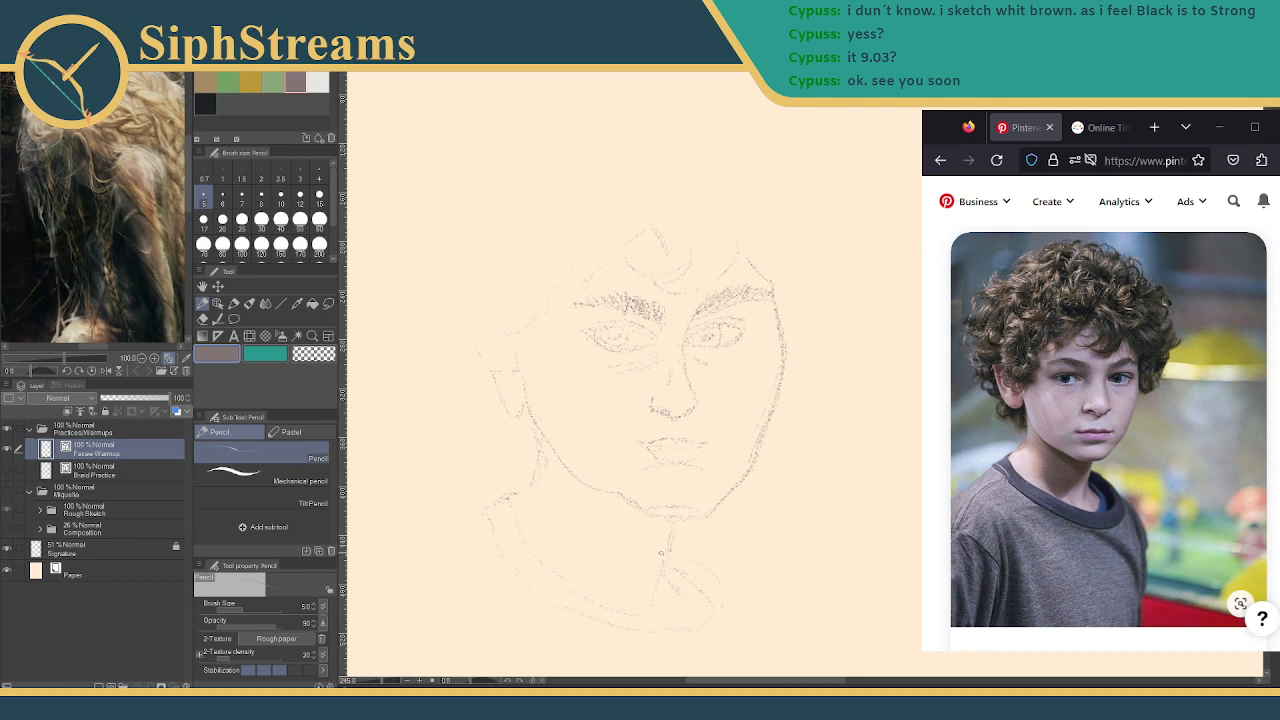
{"action": "key", "text": "e"}
{"action": "left_click_drag", "start_coordinate": [716, 554], "coordinate": [735, 594]}
{"action": "key", "text": "p"}
Erase and redraw the ear further out from the head, then outline the curly hair and fringe
{"action": "scroll", "coordinate": [611, 437], "scroll_direction": "up", "scroll_amount": 1}
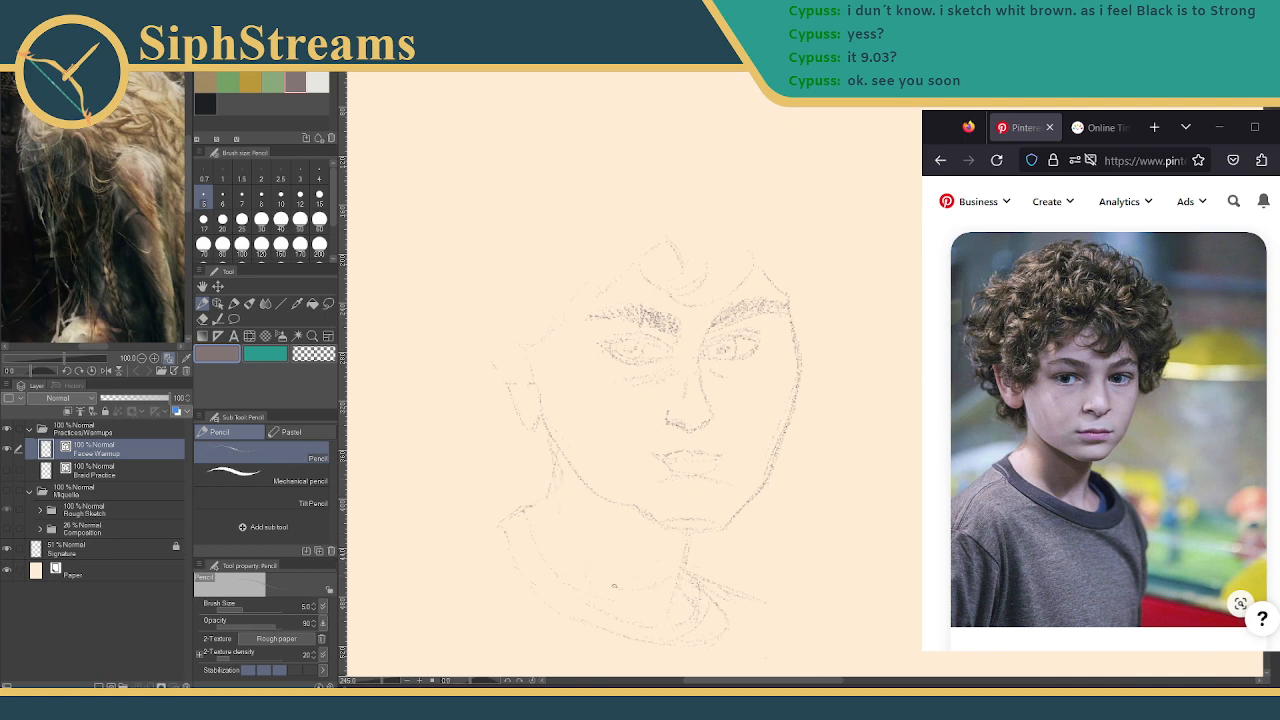
{"action": "scroll", "coordinate": [572, 492], "scroll_direction": "up", "scroll_amount": 2}
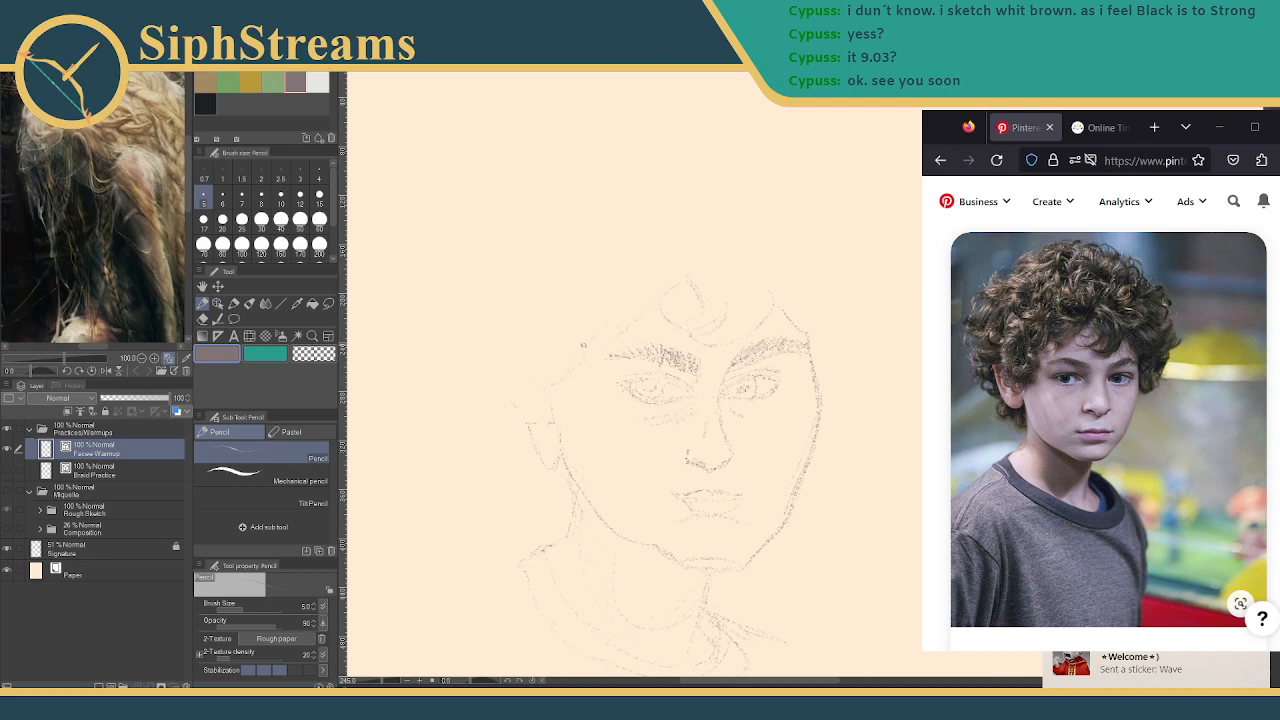
{"action": "mouse_move", "coordinate": [583, 345]}
{"action": "left_mouse_down"}
{"action": "mouse_move", "coordinate": [626, 406]}
{"action": "mouse_move", "coordinate": [597, 393]}
{"action": "left_mouse_up"}
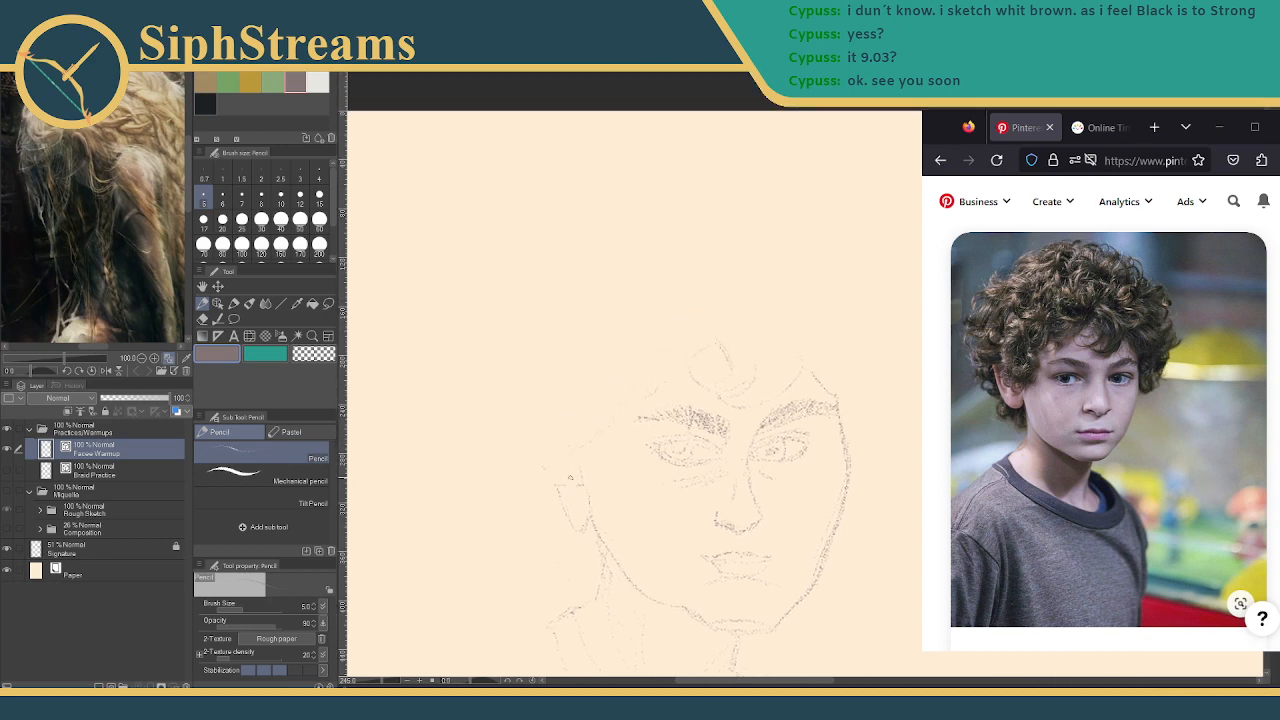
{"action": "key", "text": "e"}
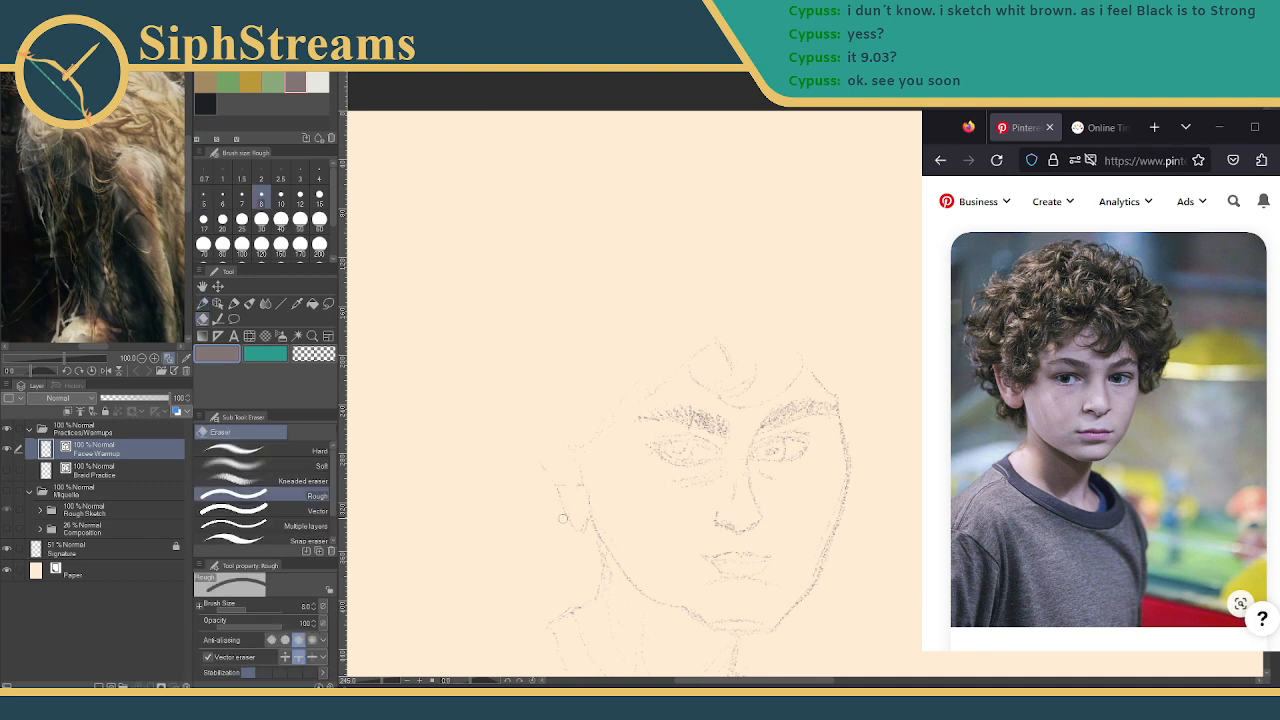
{"action": "key", "text": "p"}
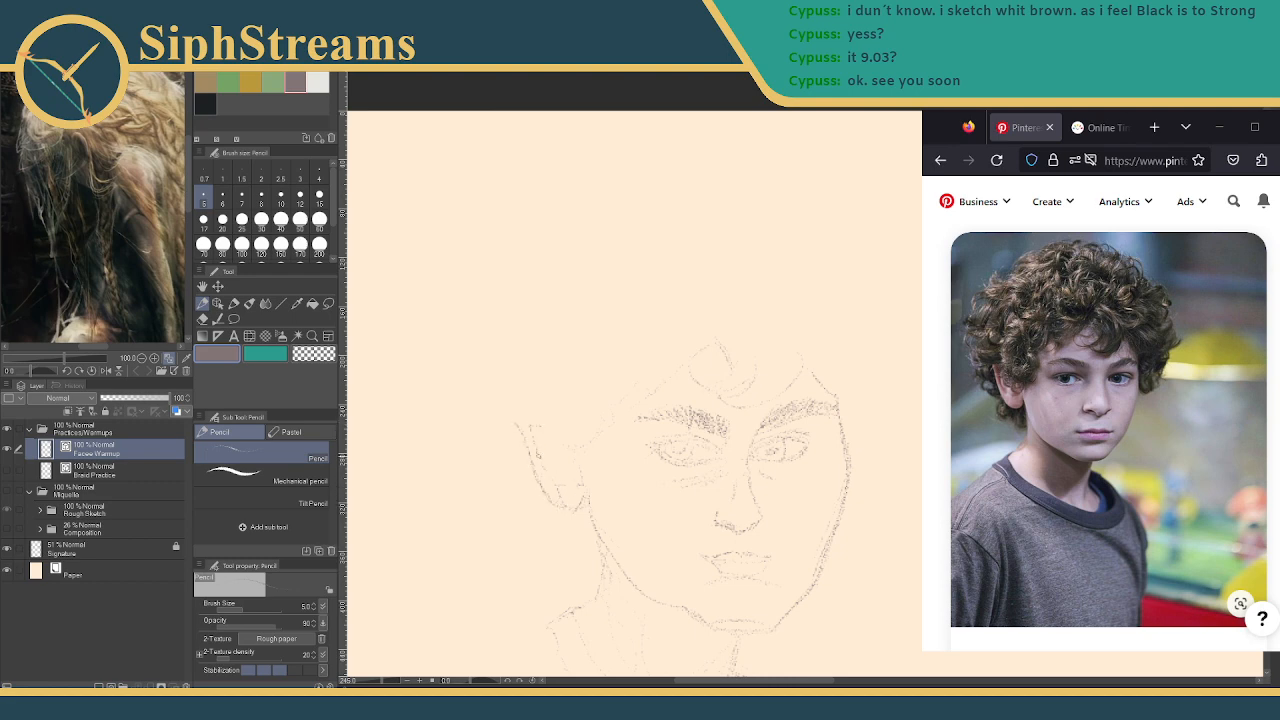
{"action": "left_click_drag", "start_coordinate": [537, 453], "coordinate": [541, 465]}
{"action": "left_click_drag", "start_coordinate": [554, 463], "coordinate": [557, 457]}
{"action": "left_click_drag", "start_coordinate": [710, 305], "coordinate": [724, 239]}
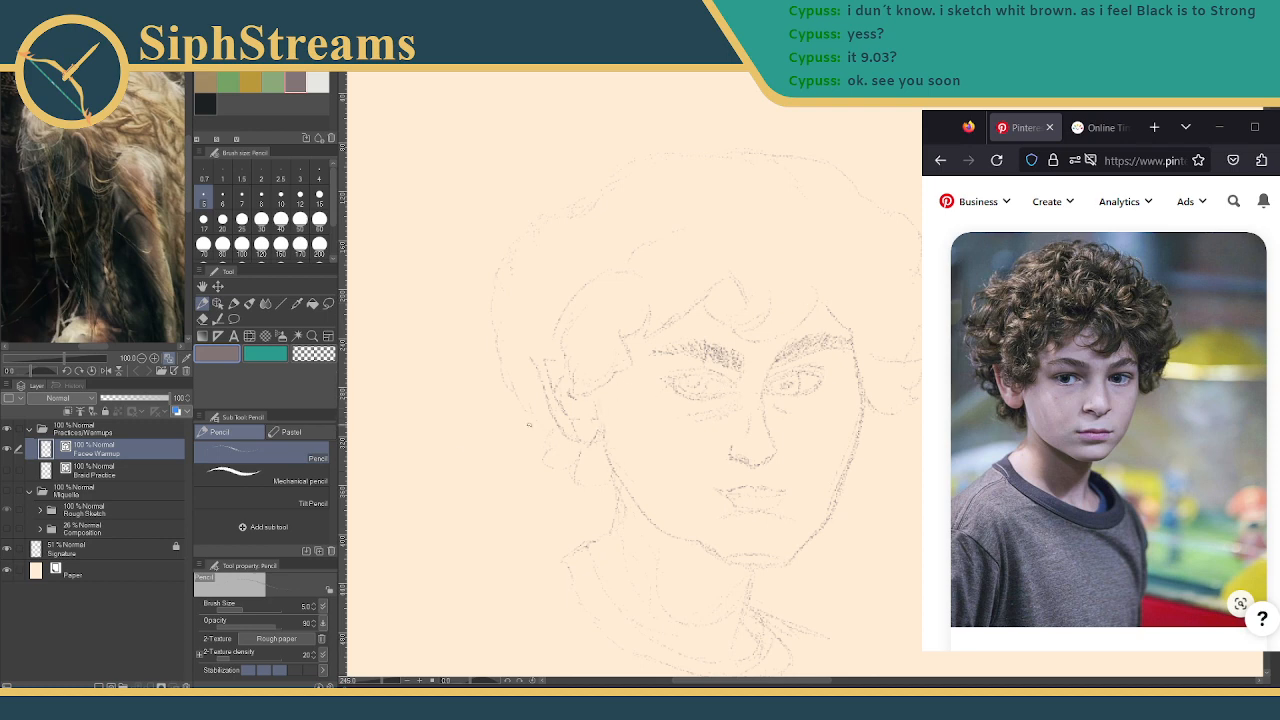
{"action": "left_click", "coordinate": [99, 685]}
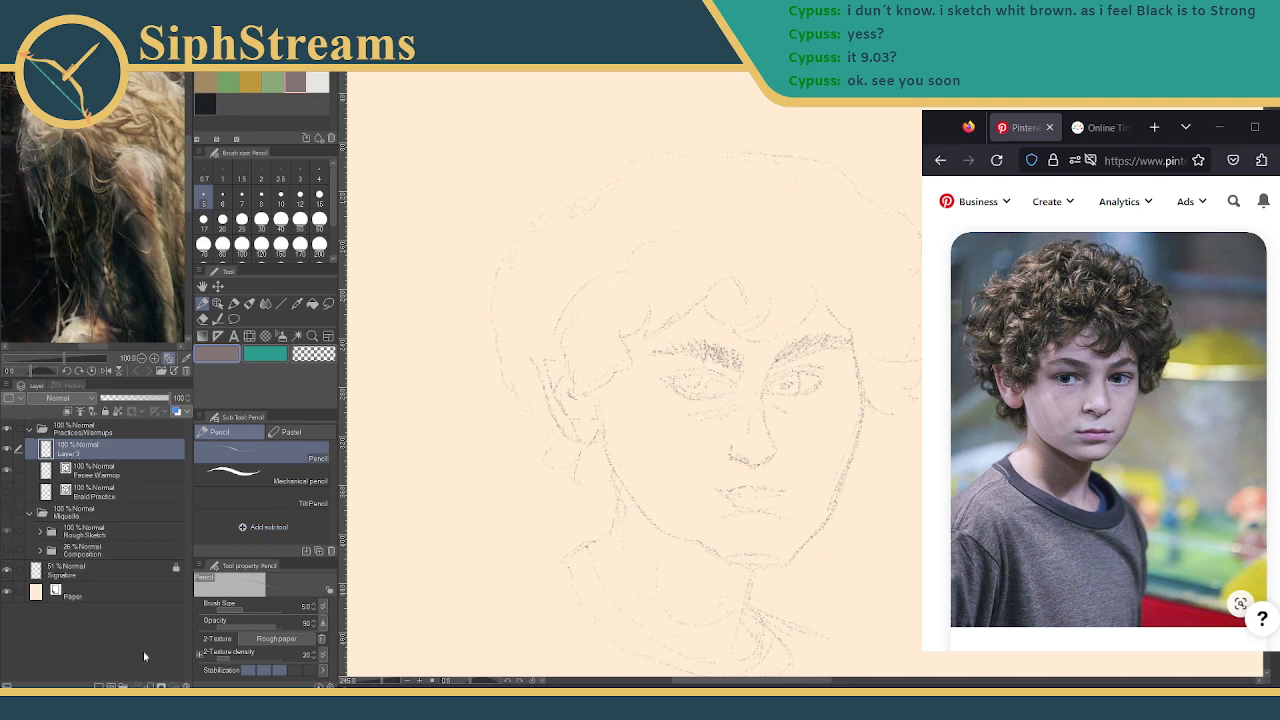
{"action": "key", "text": "Delete"}
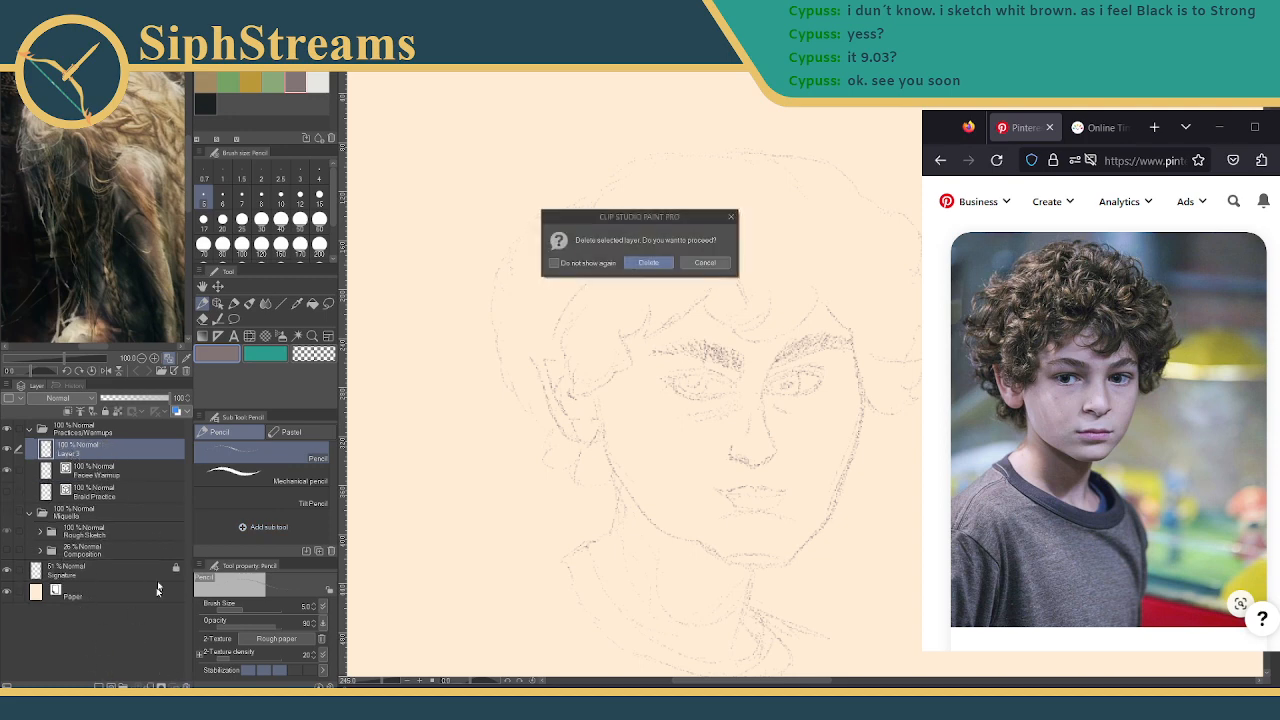
{"action": "left_click", "coordinate": [646, 262]}
Add a new vector layer above the sketch layer and name it Face Warmup
{"action": "key", "text": "ctrl+z"}
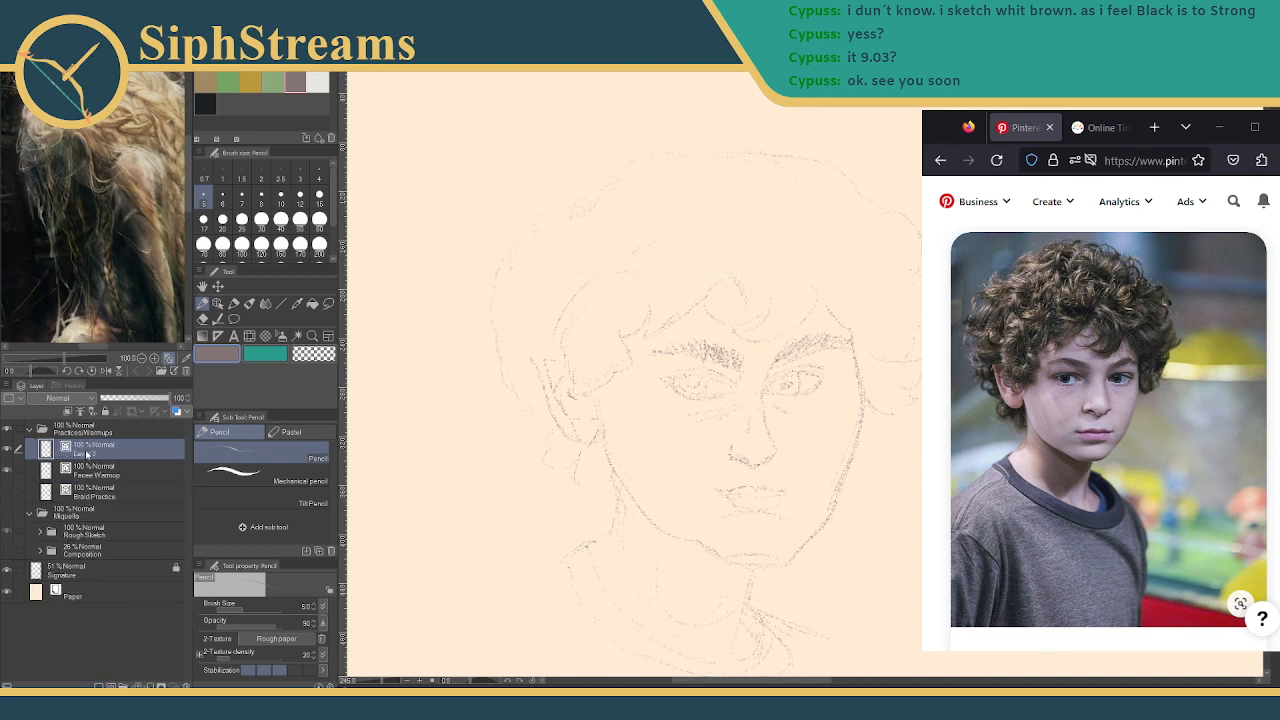
{"action": "double_click", "coordinate": [88, 451]}
{"action": "type", "text": "Face Warmup"}
{"action": "key", "text": "Return"}
Set up the Milli pen with brush size 3 and the brown swatch, undoing each test stroke beside the head
{"action": "left_click", "coordinate": [234, 303]}
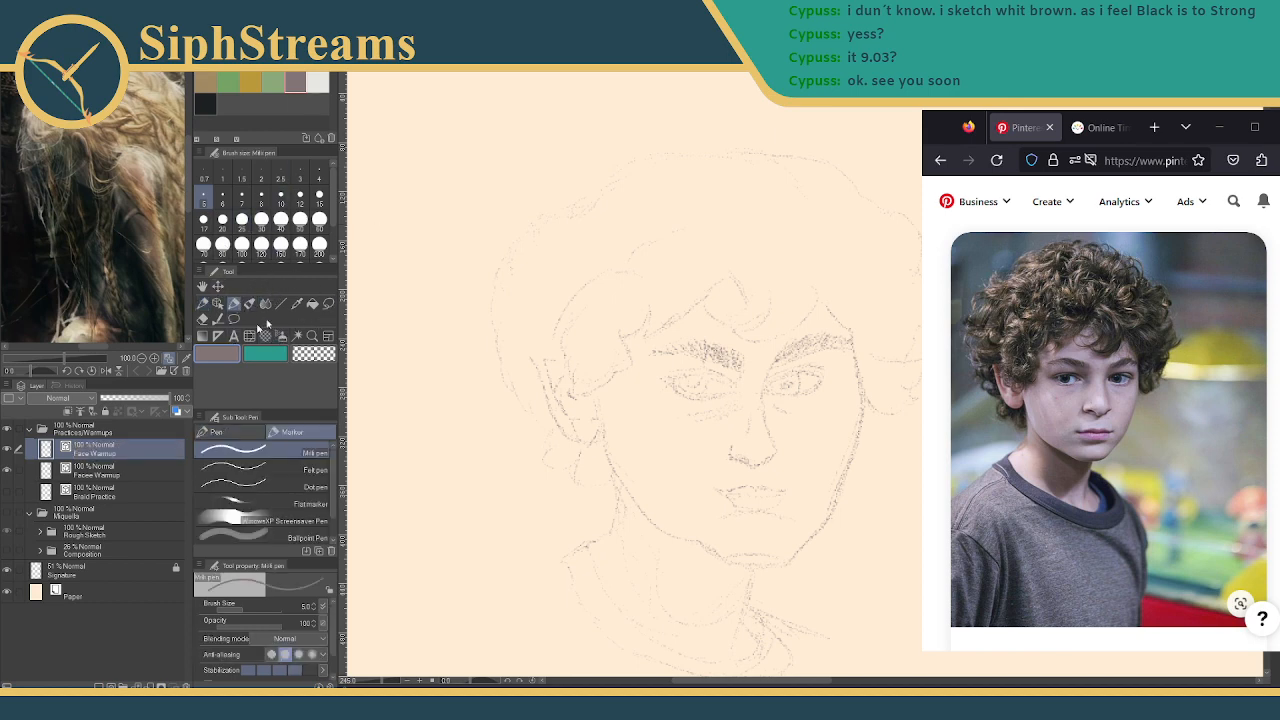
{"action": "left_click_drag", "start_coordinate": [481, 282], "coordinate": [513, 423]}
{"action": "key", "text": "ctrl+z"}
{"action": "left_click", "coordinate": [300, 175]}
{"action": "left_click_drag", "start_coordinate": [466, 199], "coordinate": [498, 362]}
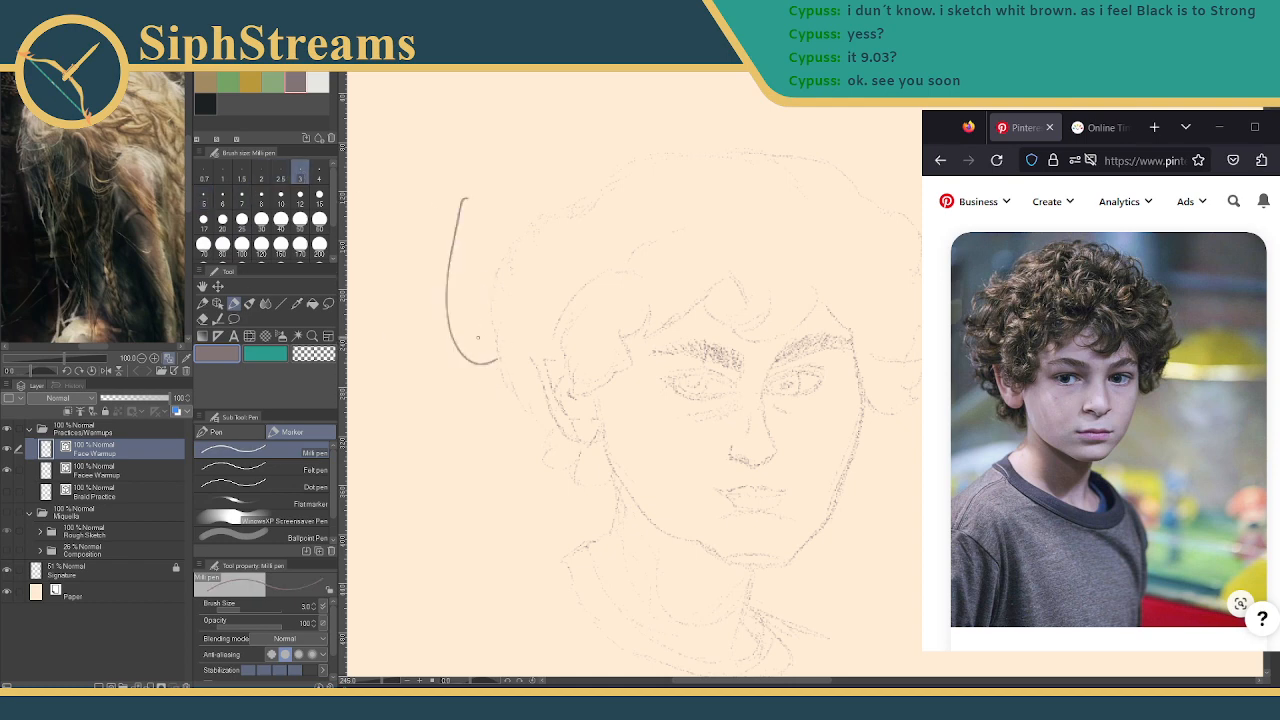
{"action": "key", "text": "ctrl+z"}
{"action": "left_click", "coordinate": [205, 80]}
{"action": "left_click_drag", "start_coordinate": [455, 180], "coordinate": [486, 397]}
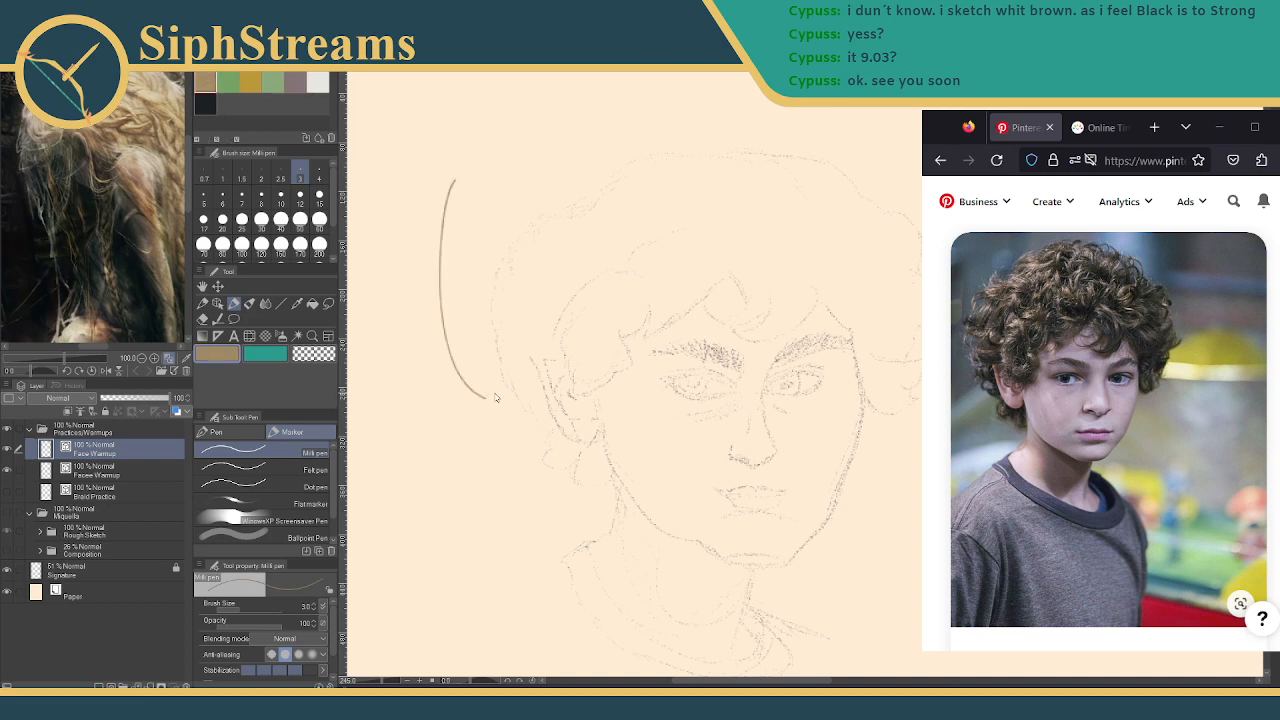
{"action": "key", "text": "ctrl+z"}
Ink the face's right contour from the temple to the chin in one stroke, undoing and redrawing it until it follows the sketch
{"action": "left_click_drag", "start_coordinate": [573, 385], "coordinate": [514, 350]}
{"action": "scroll", "coordinate": [556, 520], "scroll_direction": "up", "scroll_amount": 5}
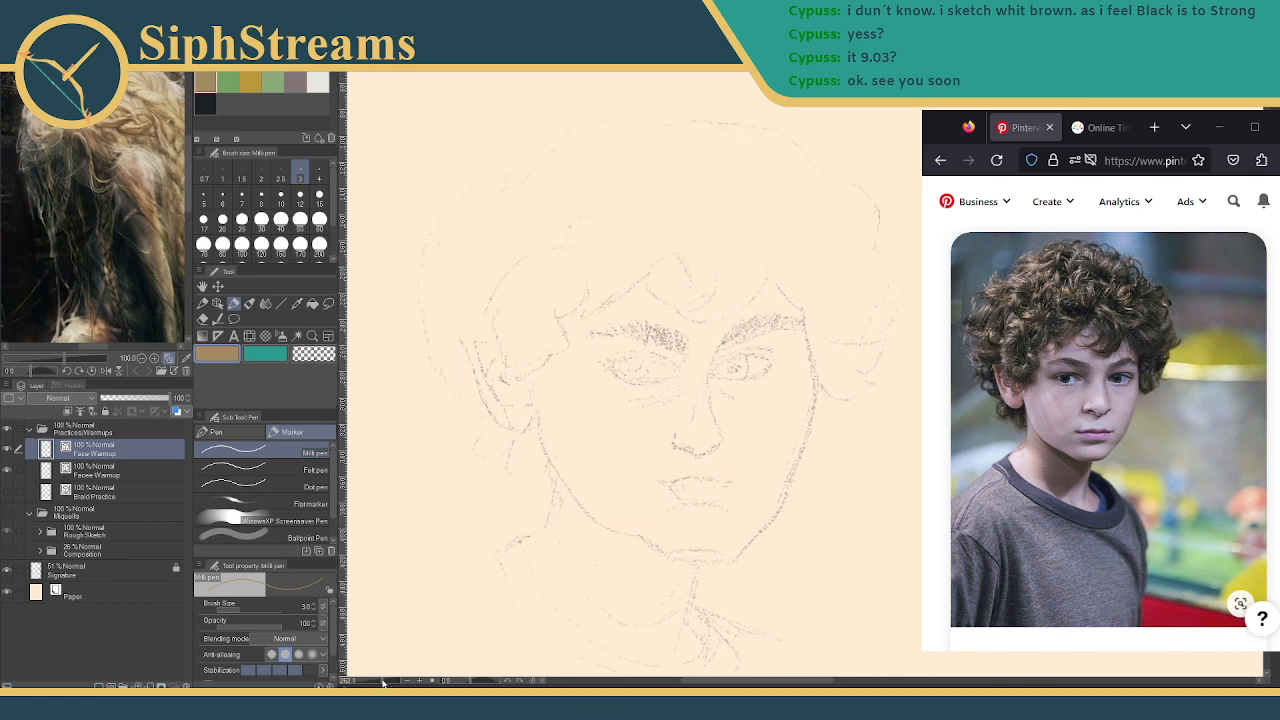
{"action": "left_click_drag", "start_coordinate": [556, 520], "coordinate": [516, 380]}
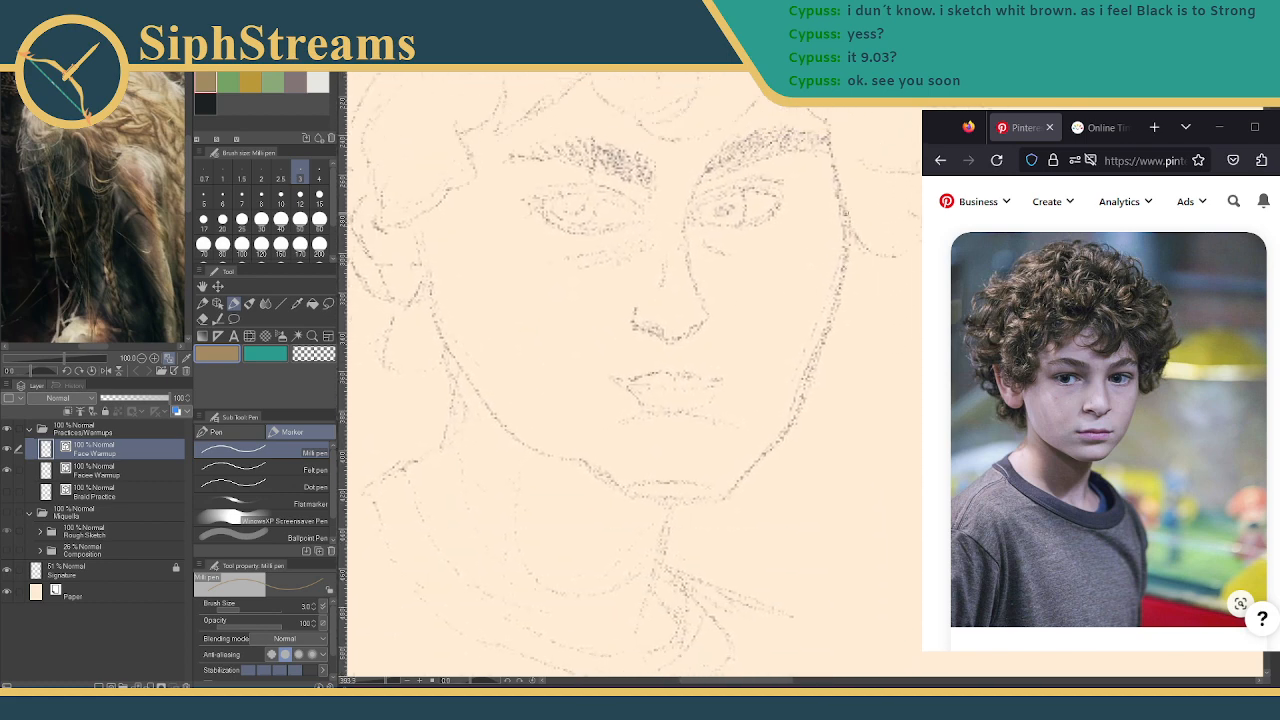
{"action": "mouse_move", "coordinate": [833, 174]}
{"action": "left_mouse_down"}
{"action": "mouse_move", "coordinate": [842, 272]}
{"action": "mouse_move", "coordinate": [772, 426]}
{"action": "left_mouse_up"}
{"action": "key", "text": "ctrl+z"}
{"action": "mouse_move", "coordinate": [620, 488]}
{"action": "left_mouse_down"}
{"action": "mouse_move", "coordinate": [738, 481]}
{"action": "mouse_move", "coordinate": [806, 411]}
{"action": "mouse_move", "coordinate": [835, 305]}
{"action": "mouse_move", "coordinate": [835, 232]}
{"action": "left_mouse_up"}
{"action": "key", "text": "ctrl+z"}
{"action": "mouse_move", "coordinate": [838, 178]}
{"action": "left_mouse_down"}
{"action": "mouse_move", "coordinate": [843, 262]}
{"action": "mouse_move", "coordinate": [782, 405]}
{"action": "mouse_move", "coordinate": [685, 500]}
{"action": "left_mouse_up"}
{"action": "key", "text": "ctrl+z"}
{"action": "mouse_move", "coordinate": [845, 182]}
{"action": "left_mouse_down"}
{"action": "mouse_move", "coordinate": [851, 274]}
{"action": "mouse_move", "coordinate": [821, 372]}
{"action": "mouse_move", "coordinate": [787, 424]}
{"action": "mouse_move", "coordinate": [694, 494]}
{"action": "left_mouse_up"}
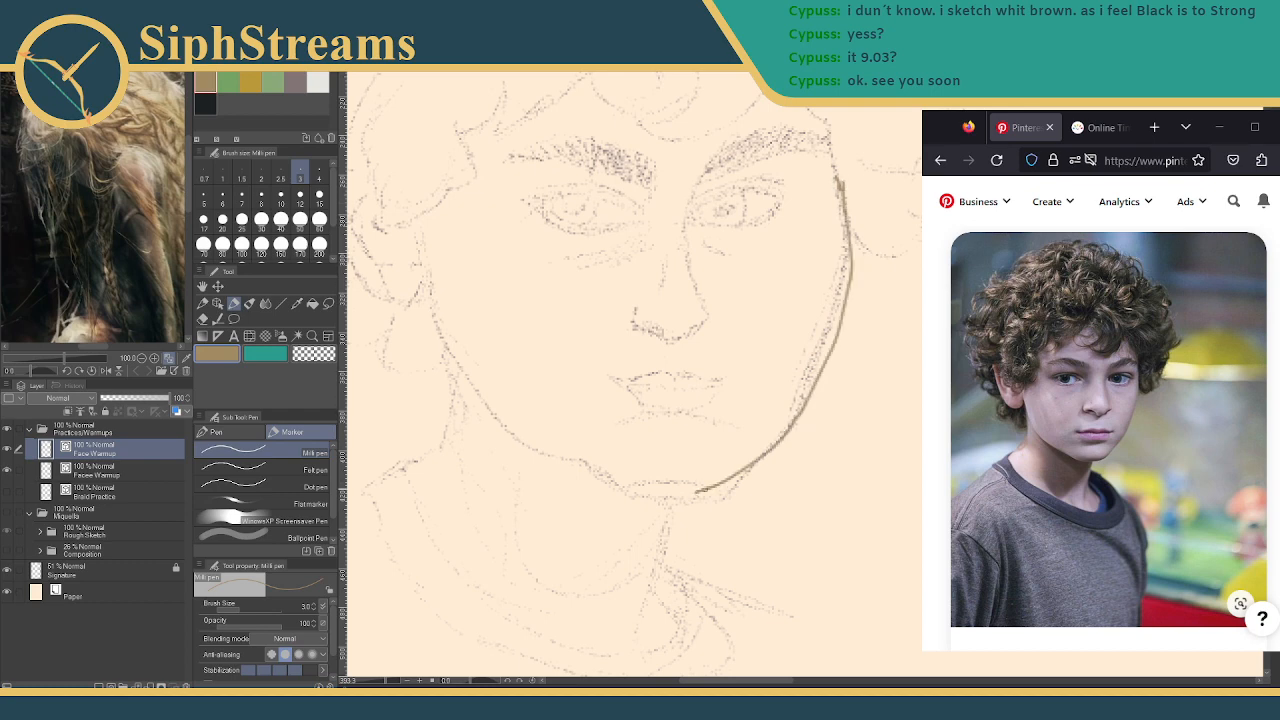
{"action": "key", "text": "ctrl+z"}
{"action": "mouse_move", "coordinate": [843, 180]}
{"action": "left_mouse_down"}
{"action": "mouse_move", "coordinate": [847, 262]}
{"action": "mouse_move", "coordinate": [815, 376]}
{"action": "mouse_move", "coordinate": [780, 432]}
{"action": "mouse_move", "coordinate": [710, 491]}
{"action": "left_mouse_up"}
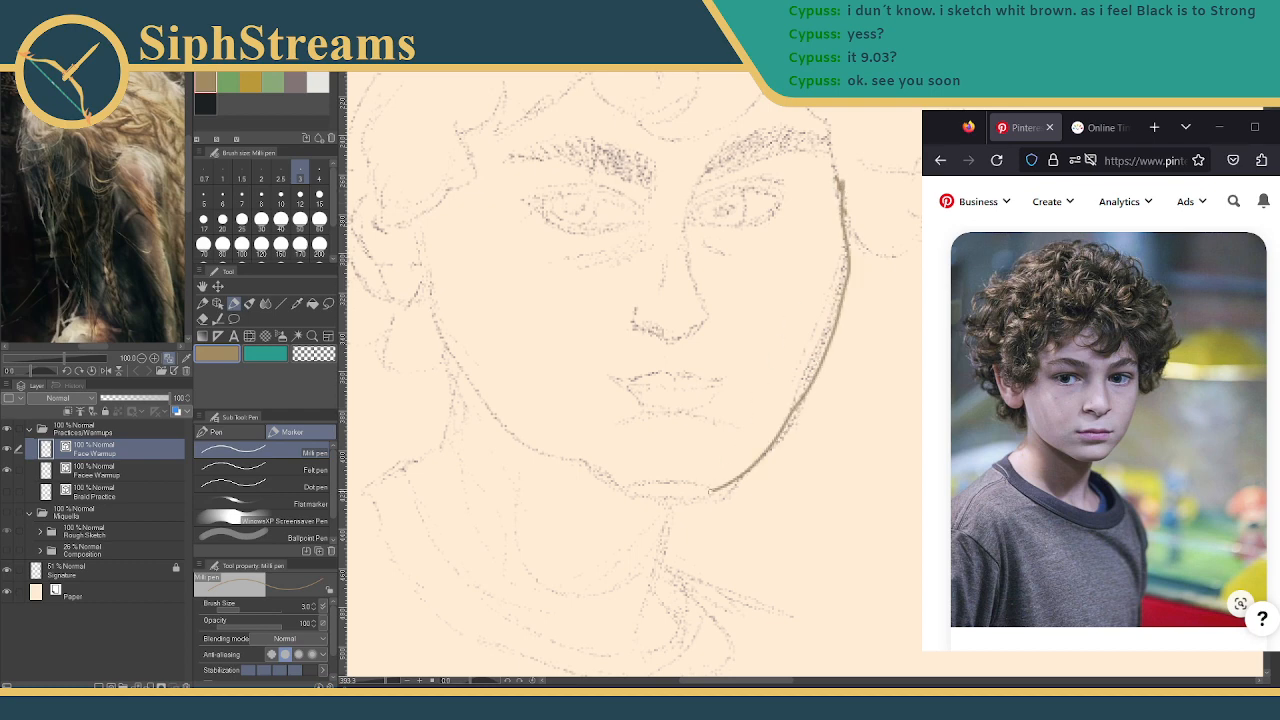
Ink the chin and continue the jawline up the left side of the face to the ear, undoing stray strokes
{"action": "left_click_drag", "start_coordinate": [613, 487], "coordinate": [712, 491]}
{"action": "mouse_move", "coordinate": [624, 494]}
{"action": "left_mouse_down"}
{"action": "mouse_move", "coordinate": [500, 418]}
{"action": "mouse_move", "coordinate": [593, 471]}
{"action": "mouse_move", "coordinate": [506, 380]}
{"action": "mouse_move", "coordinate": [476, 322]}
{"action": "mouse_move", "coordinate": [488, 358]}
{"action": "mouse_move", "coordinate": [582, 479]}
{"action": "left_mouse_up"}
{"action": "key", "text": "ctrl+z"}
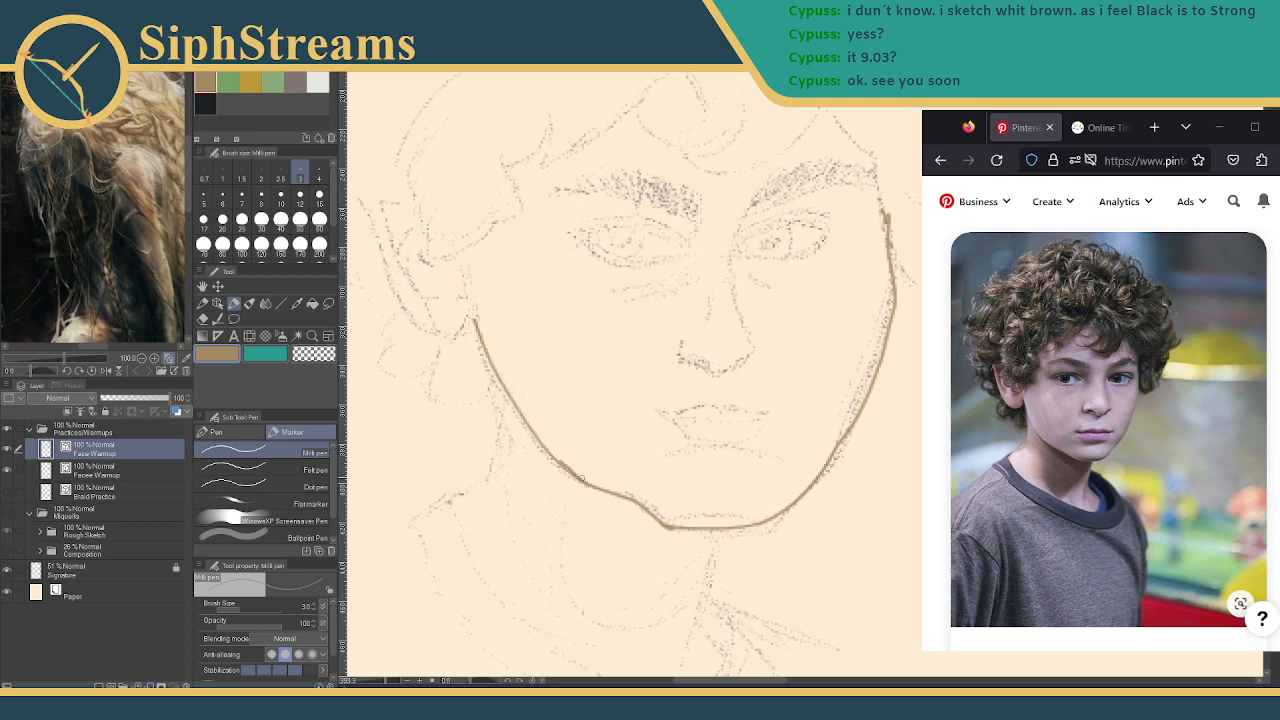
{"action": "left_click_drag", "start_coordinate": [566, 379], "coordinate": [574, 368]}
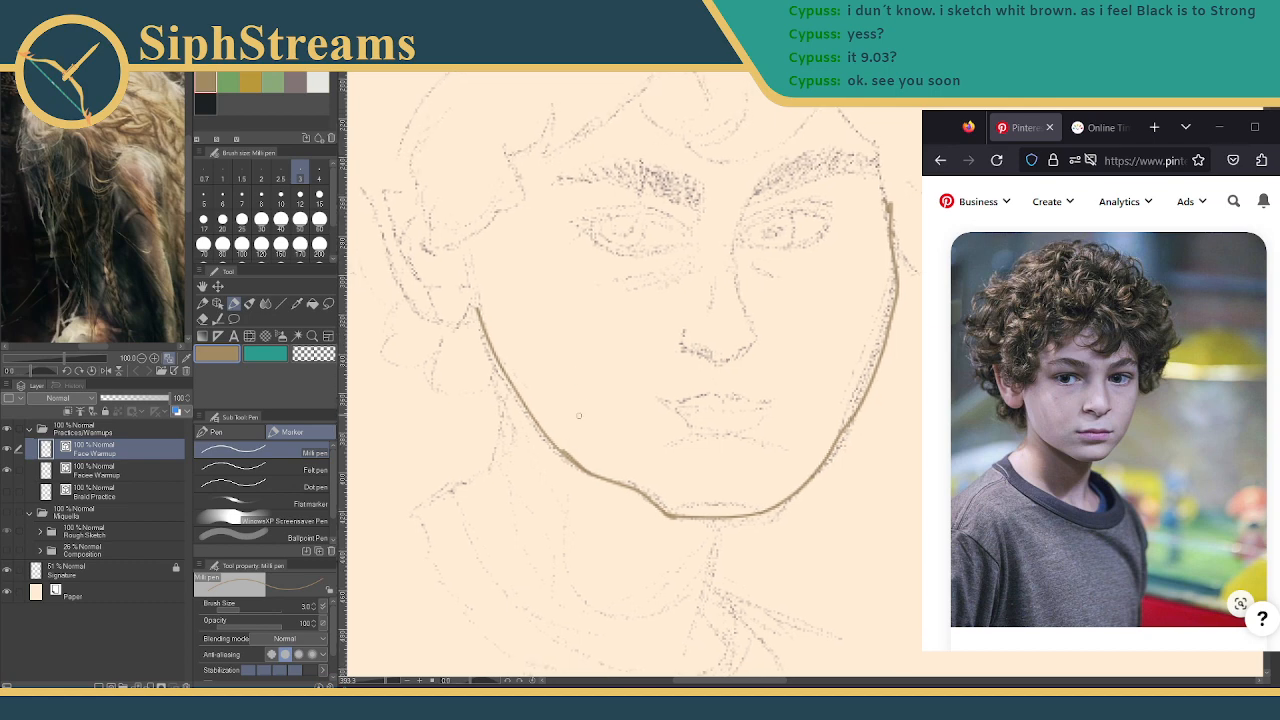
{"action": "key", "text": "e"}
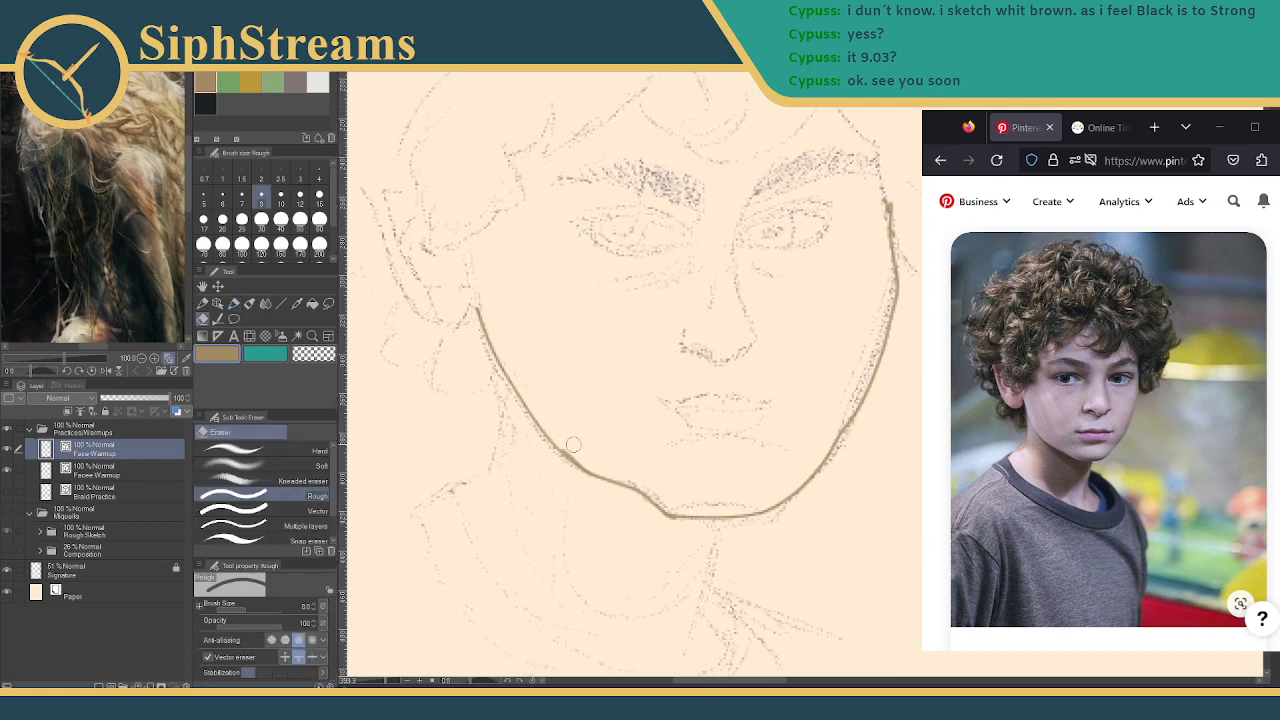
{"action": "key", "text": "ctrl+z"}
{"action": "key", "text": "p"}
{"action": "key", "text": "ctrl+y"}
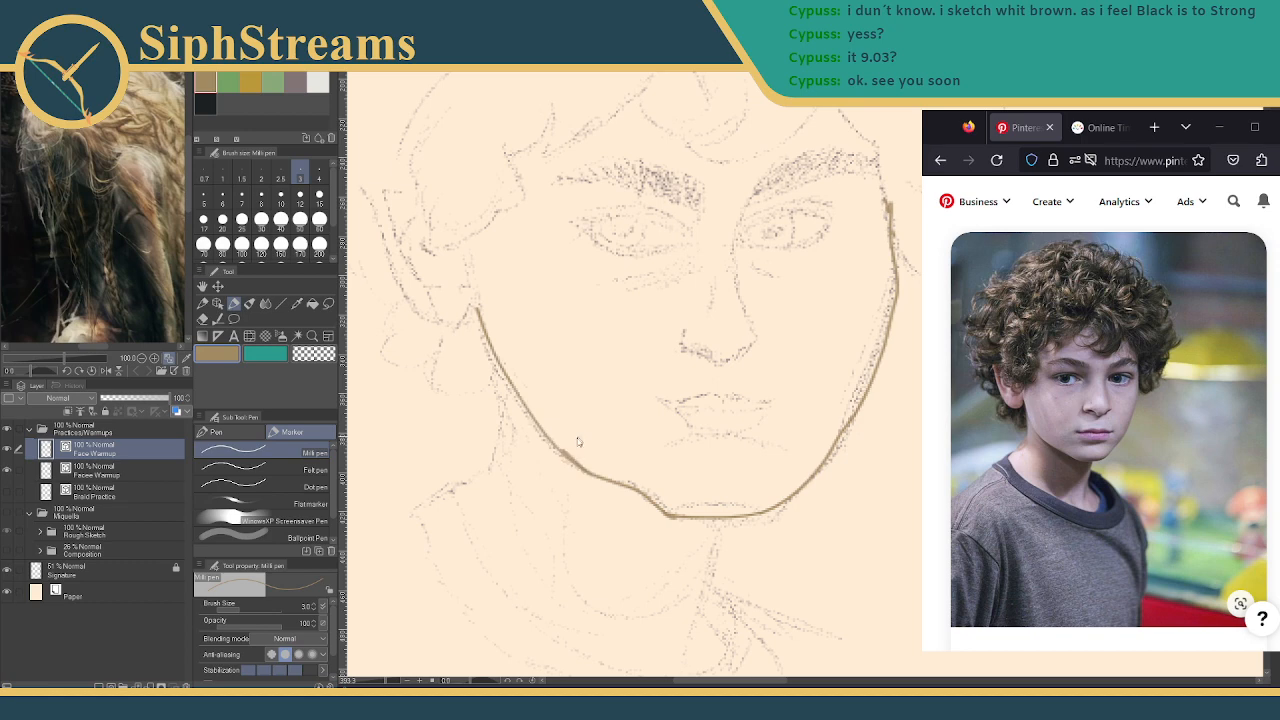
{"action": "left_click", "coordinate": [573, 456], "text": "ctrl"}
Ink the left side of the neck down to the shoulder and the right neck line below the chin
{"action": "left_click_drag", "start_coordinate": [484, 335], "coordinate": [501, 443]}
{"action": "mouse_move", "coordinate": [490, 364]}
{"action": "left_mouse_down"}
{"action": "mouse_move", "coordinate": [490, 460]}
{"action": "mouse_move", "coordinate": [456, 488]}
{"action": "left_mouse_up"}
{"action": "left_click_drag", "start_coordinate": [574, 431], "coordinate": [494, 301]}
{"action": "mouse_move", "coordinate": [641, 402]}
{"action": "left_mouse_down"}
{"action": "mouse_move", "coordinate": [628, 485]}
{"action": "mouse_move", "coordinate": [650, 500]}
{"action": "left_mouse_up"}
{"action": "left_click_drag", "start_coordinate": [634, 440], "coordinate": [618, 504]}
{"action": "left_click_drag", "start_coordinate": [638, 430], "coordinate": [614, 522]}
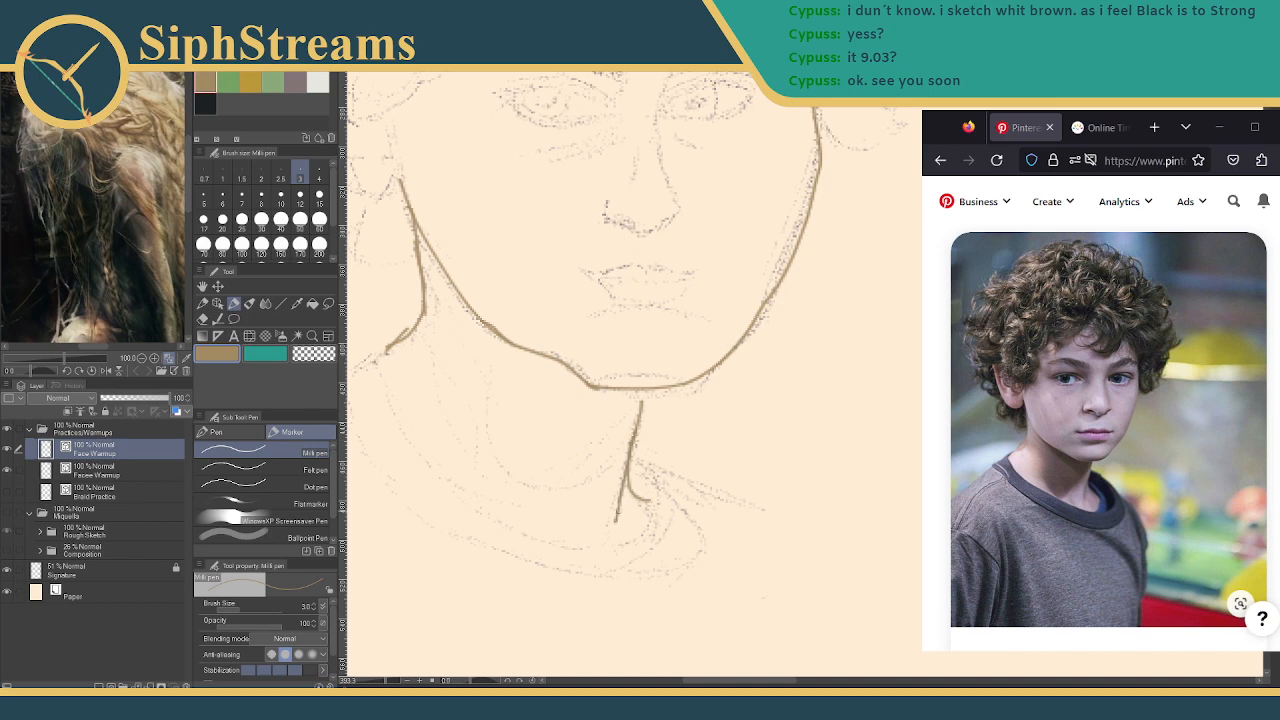
Ink the ear's outer curve from its upper edge to the lobe, undoing and redrawing it until it sits right, and add the inner folds
{"action": "scroll", "coordinate": [614, 435], "scroll_direction": "up", "scroll_amount": 5}
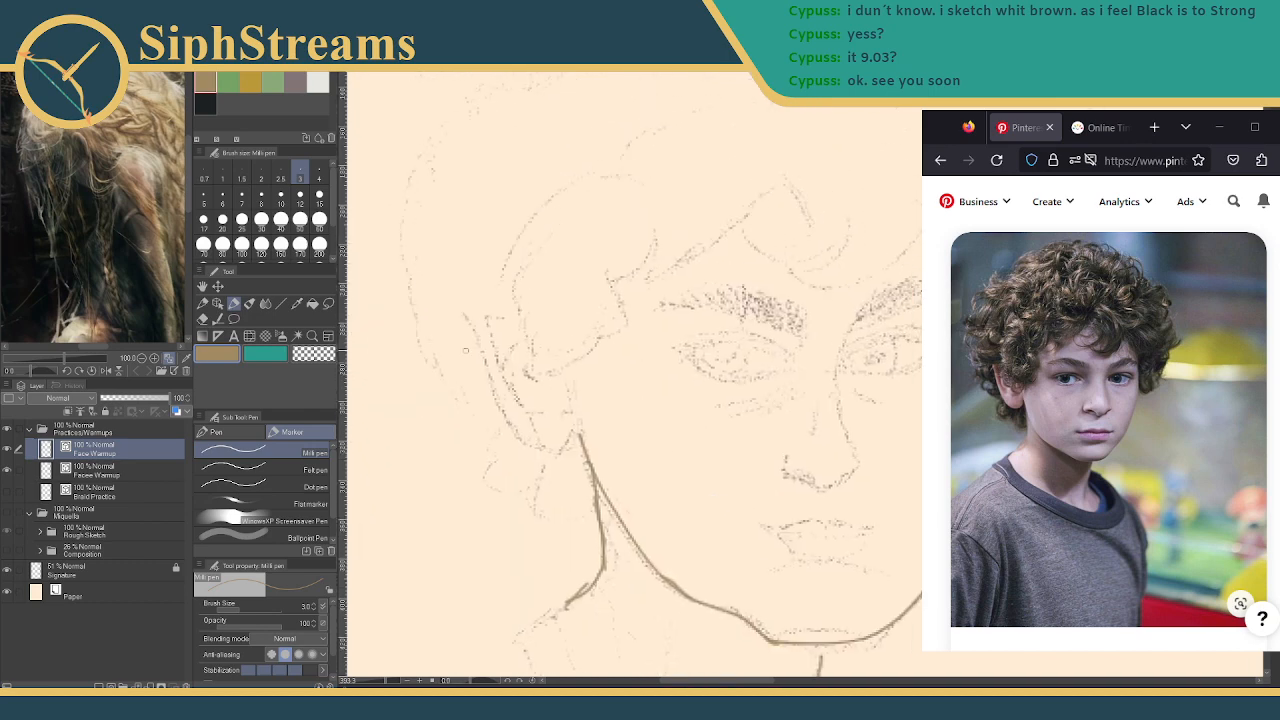
{"action": "mouse_move", "coordinate": [578, 408]}
{"action": "left_mouse_down"}
{"action": "mouse_move", "coordinate": [534, 449]}
{"action": "mouse_move", "coordinate": [496, 429]}
{"action": "mouse_move", "coordinate": [455, 328]}
{"action": "left_mouse_up"}
{"action": "key", "text": "ctrl+z"}
{"action": "mouse_move", "coordinate": [579, 410]}
{"action": "left_mouse_down"}
{"action": "mouse_move", "coordinate": [548, 451]}
{"action": "mouse_move", "coordinate": [503, 418]}
{"action": "mouse_move", "coordinate": [449, 332]}
{"action": "mouse_move", "coordinate": [481, 351]}
{"action": "mouse_move", "coordinate": [509, 415]}
{"action": "mouse_move", "coordinate": [580, 408]}
{"action": "left_mouse_up"}
{"action": "key", "text": "ctrl+z"}
{"action": "key", "text": "ctrl+z"}
{"action": "mouse_move", "coordinate": [470, 303]}
{"action": "left_mouse_down"}
{"action": "mouse_move", "coordinate": [497, 386]}
{"action": "mouse_move", "coordinate": [578, 405]}
{"action": "mouse_move", "coordinate": [478, 341]}
{"action": "mouse_move", "coordinate": [541, 462]}
{"action": "mouse_move", "coordinate": [588, 426]}
{"action": "left_mouse_up"}
{"action": "key", "text": "ctrl+z"}
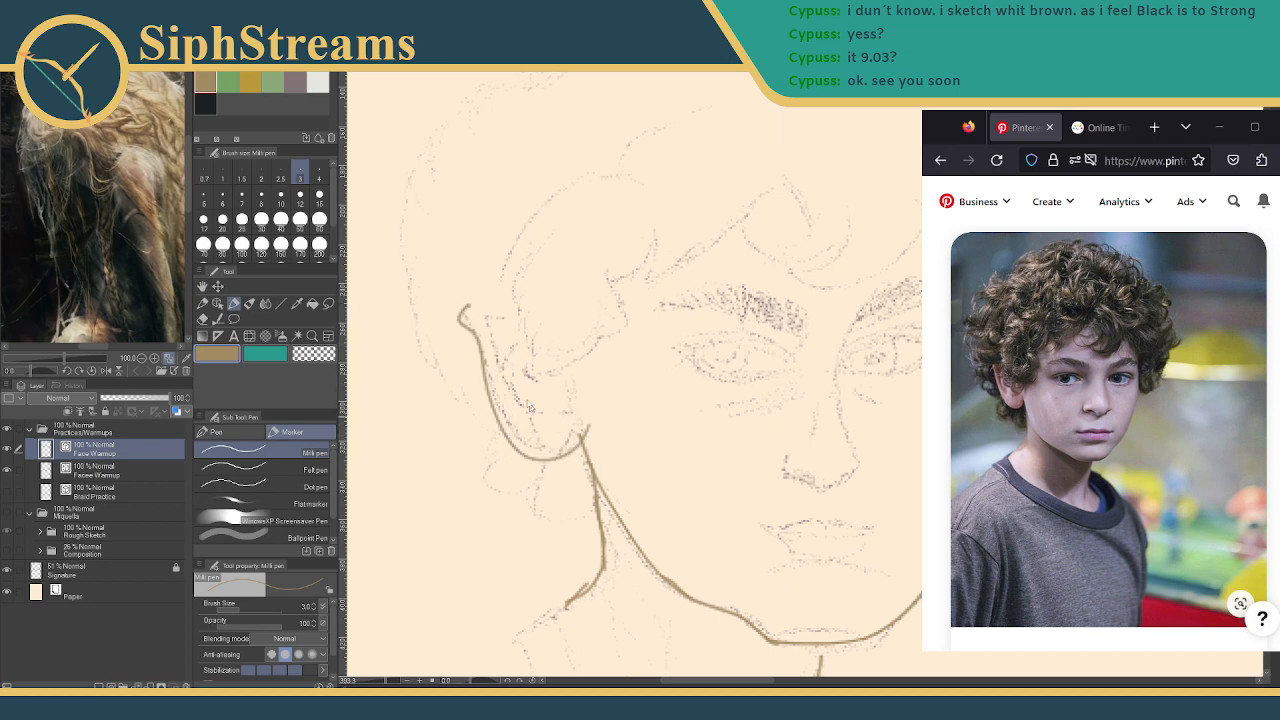
{"action": "key", "text": "ctrl+z"}
{"action": "mouse_move", "coordinate": [463, 303]}
{"action": "left_mouse_down"}
{"action": "mouse_move", "coordinate": [486, 391]}
{"action": "mouse_move", "coordinate": [576, 404]}
{"action": "left_mouse_up"}
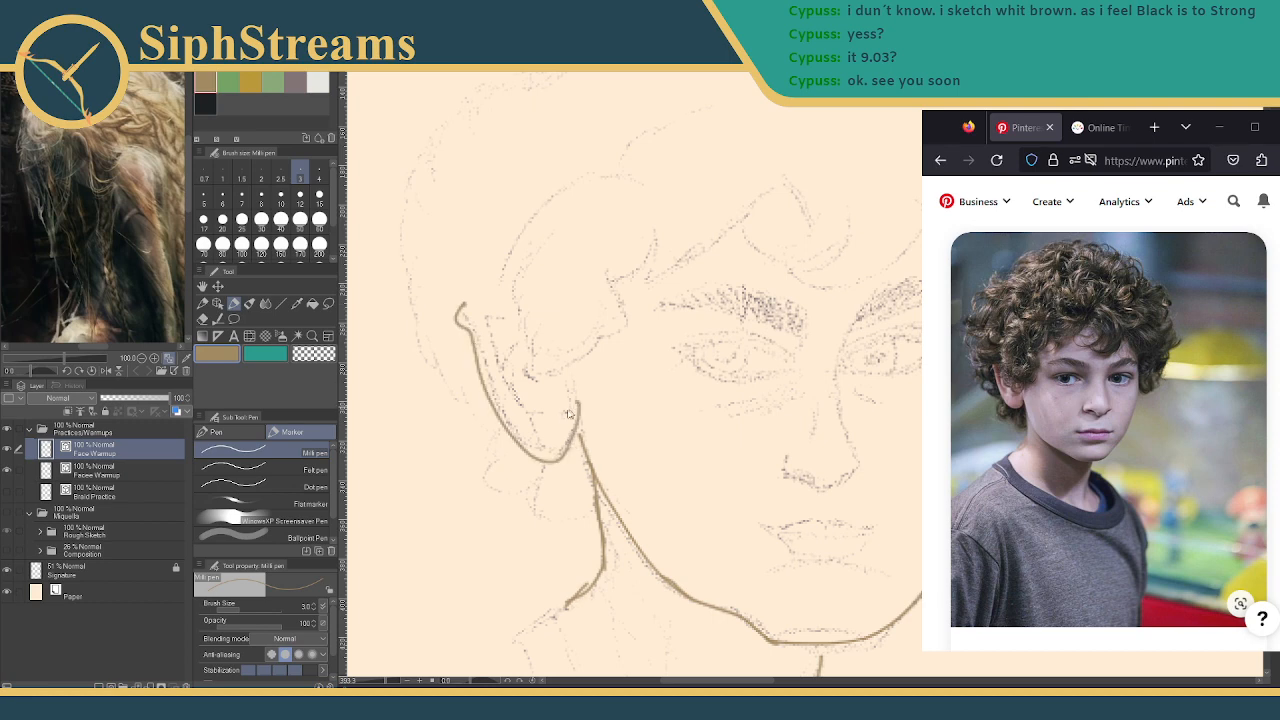
{"action": "key", "text": "ctrl+z"}
{"action": "mouse_move", "coordinate": [472, 306]}
{"action": "left_mouse_down"}
{"action": "mouse_move", "coordinate": [474, 336]}
{"action": "mouse_move", "coordinate": [576, 410]}
{"action": "mouse_move", "coordinate": [470, 345]}
{"action": "mouse_move", "coordinate": [566, 426]}
{"action": "left_mouse_up"}
{"action": "key", "text": "ctrl+z"}
{"action": "key", "text": "ctrl+z"}
{"action": "mouse_move", "coordinate": [468, 299]}
{"action": "left_mouse_down"}
{"action": "mouse_move", "coordinate": [502, 416]}
{"action": "mouse_move", "coordinate": [582, 440]}
{"action": "left_mouse_up"}
{"action": "key", "text": "ctrl+z"}
{"action": "mouse_move", "coordinate": [470, 297]}
{"action": "left_mouse_down"}
{"action": "mouse_move", "coordinate": [506, 436]}
{"action": "mouse_move", "coordinate": [570, 446]}
{"action": "left_mouse_up"}
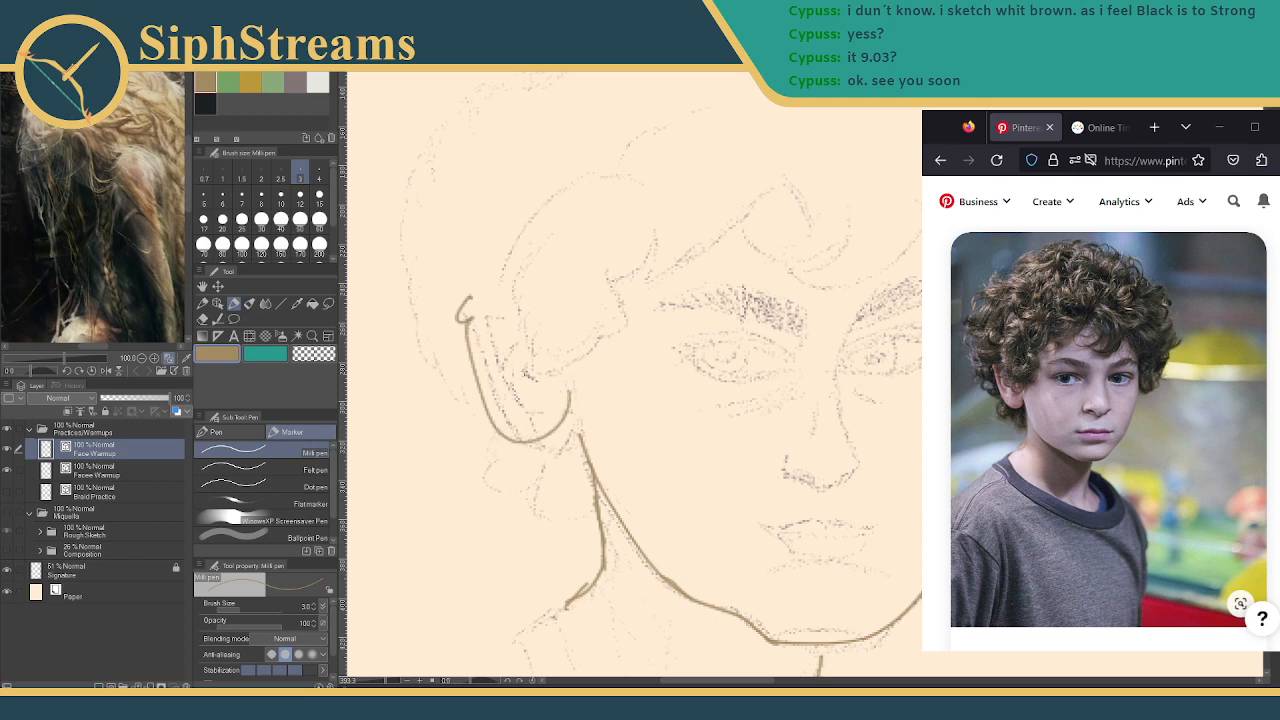
{"action": "key", "text": "ctrl+z"}
{"action": "mouse_move", "coordinate": [462, 321]}
{"action": "left_mouse_down"}
{"action": "mouse_move", "coordinate": [492, 397]}
{"action": "mouse_move", "coordinate": [552, 456]}
{"action": "left_mouse_up"}
{"action": "key", "text": "ctrl+z"}
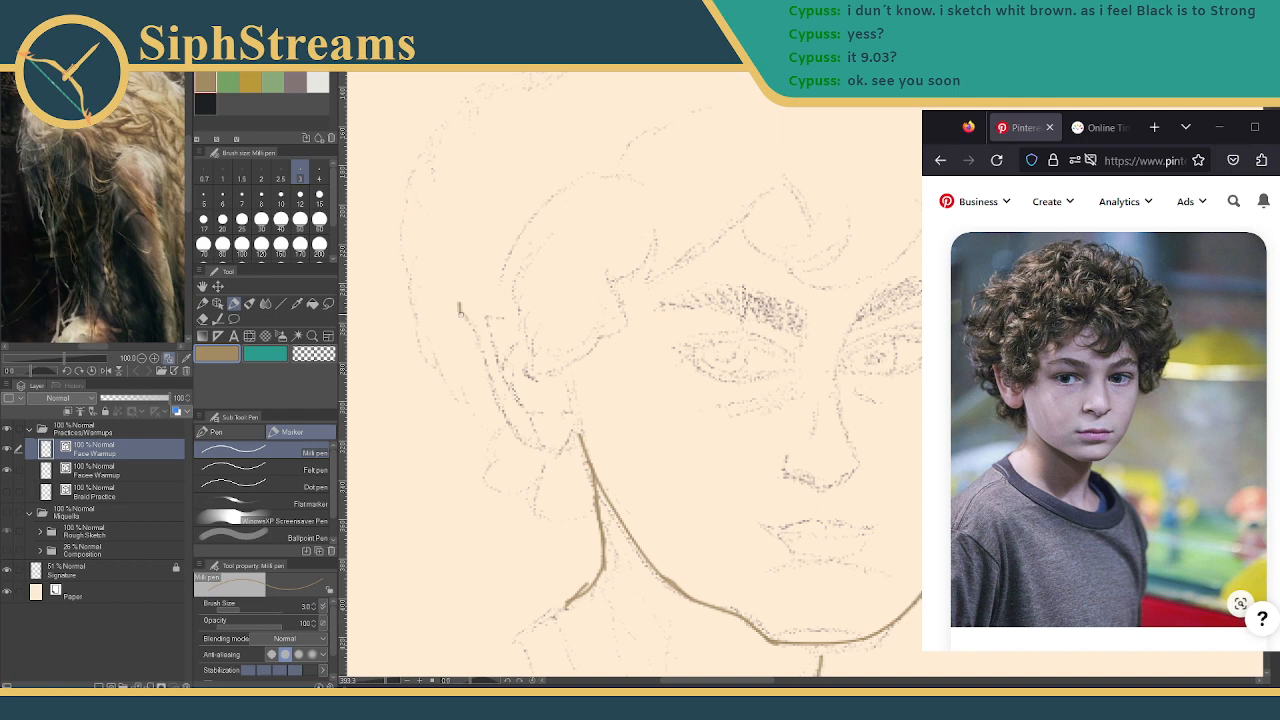
{"action": "left_click_drag", "start_coordinate": [459, 309], "coordinate": [492, 377]}
{"action": "mouse_move", "coordinate": [462, 311]}
{"action": "left_mouse_down"}
{"action": "mouse_move", "coordinate": [491, 403]}
{"action": "mouse_move", "coordinate": [540, 445]}
{"action": "mouse_move", "coordinate": [554, 404]}
{"action": "left_mouse_up"}
{"action": "key", "text": "ctrl+z"}
{"action": "mouse_move", "coordinate": [455, 306]}
{"action": "left_mouse_down"}
{"action": "mouse_move", "coordinate": [496, 389]}
{"action": "mouse_move", "coordinate": [556, 399]}
{"action": "left_mouse_up"}
{"action": "key", "text": "ctrl+z"}
{"action": "mouse_move", "coordinate": [446, 308]}
{"action": "left_mouse_down"}
{"action": "mouse_move", "coordinate": [527, 440]}
{"action": "mouse_move", "coordinate": [572, 410]}
{"action": "mouse_move", "coordinate": [539, 440]}
{"action": "mouse_move", "coordinate": [446, 318]}
{"action": "left_mouse_up"}
{"action": "key", "text": "ctrl+z"}
{"action": "key", "text": "ctrl+z"}
{"action": "mouse_move", "coordinate": [576, 404]}
{"action": "left_mouse_down"}
{"action": "mouse_move", "coordinate": [542, 447]}
{"action": "mouse_move", "coordinate": [489, 387]}
{"action": "mouse_move", "coordinate": [449, 309]}
{"action": "left_mouse_up"}
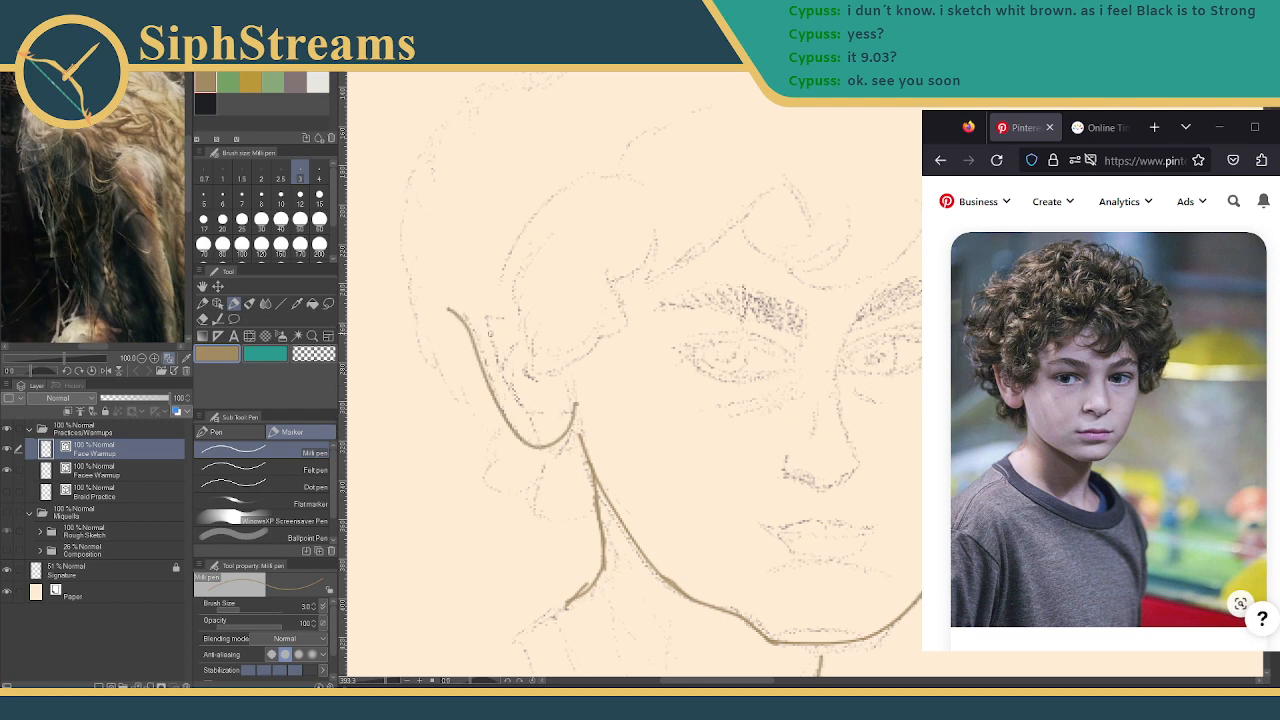
{"action": "mouse_move", "coordinate": [502, 320]}
{"action": "left_mouse_down"}
{"action": "mouse_move", "coordinate": [513, 398]}
{"action": "mouse_move", "coordinate": [548, 404]}
{"action": "left_mouse_up"}
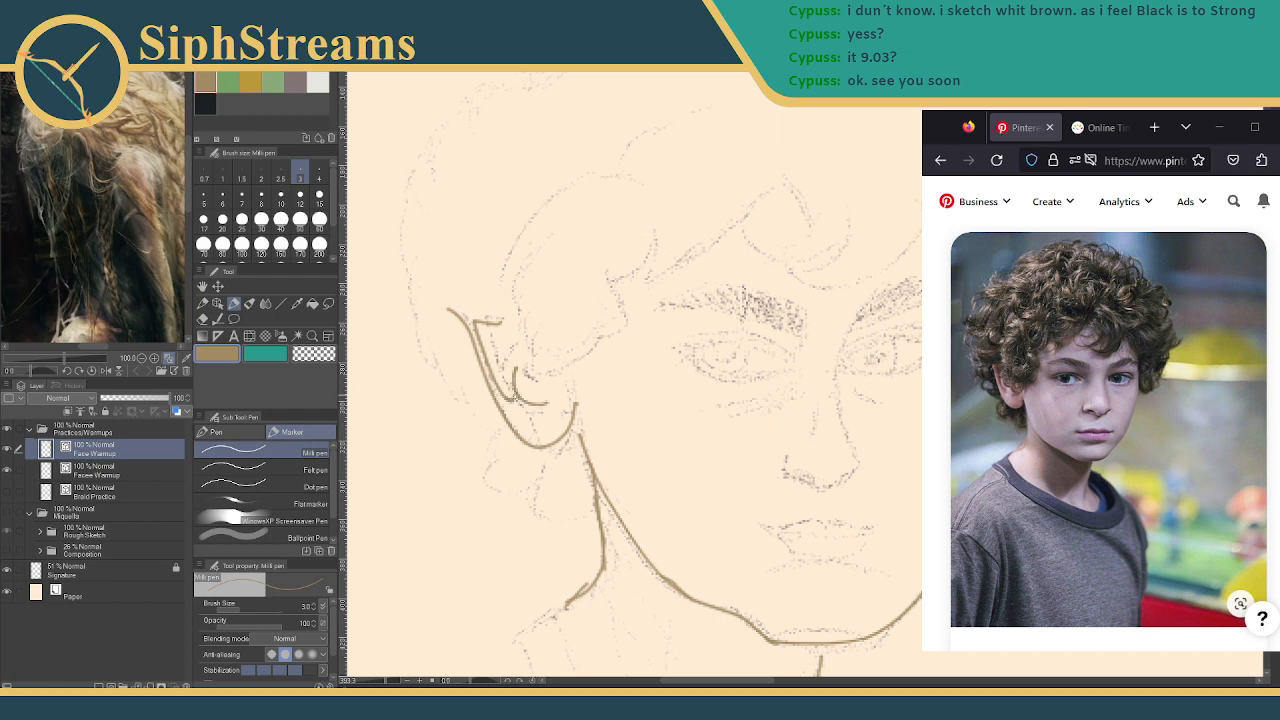
{"action": "key", "text": "ctrl+at"}
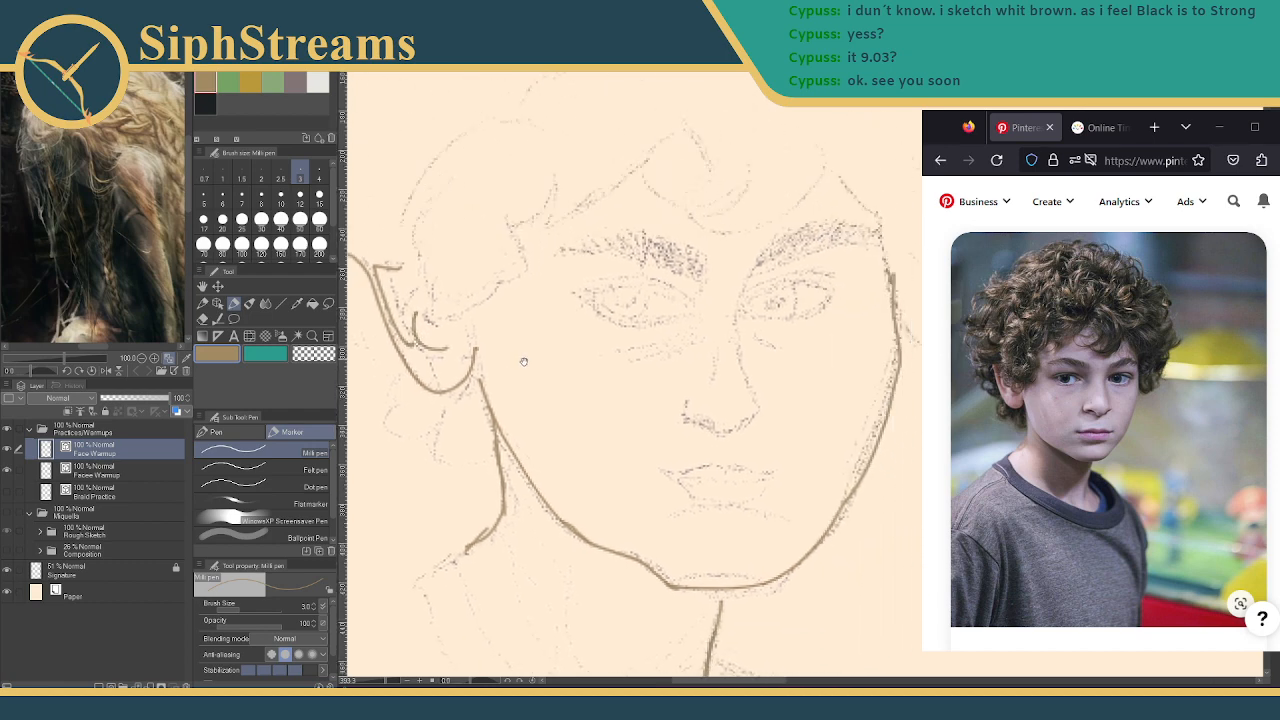
Ink the nose bridge, tip and nostril, plus the outline and parting line of the lips
{"action": "mouse_move", "coordinate": [703, 308]}
{"action": "left_mouse_down"}
{"action": "mouse_move", "coordinate": [682, 392]}
{"action": "mouse_move", "coordinate": [702, 447]}
{"action": "mouse_move", "coordinate": [643, 462]}
{"action": "mouse_move", "coordinate": [662, 472]}
{"action": "mouse_move", "coordinate": [705, 455]}
{"action": "mouse_move", "coordinate": [636, 464]}
{"action": "mouse_move", "coordinate": [658, 472]}
{"action": "mouse_move", "coordinate": [640, 436]}
{"action": "left_mouse_up"}
{"action": "left_click_drag", "start_coordinate": [664, 386], "coordinate": [656, 418]}
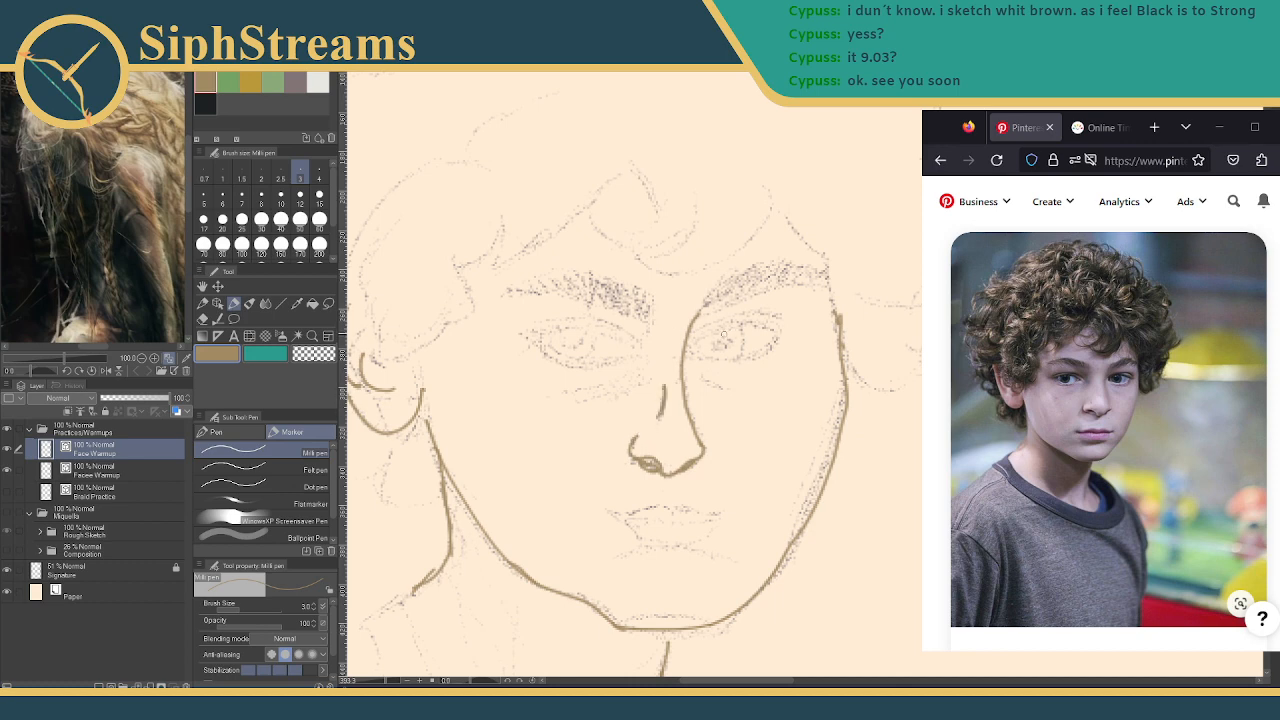
{"action": "scroll", "coordinate": [630, 374], "scroll_direction": "down", "scroll_amount": 5}
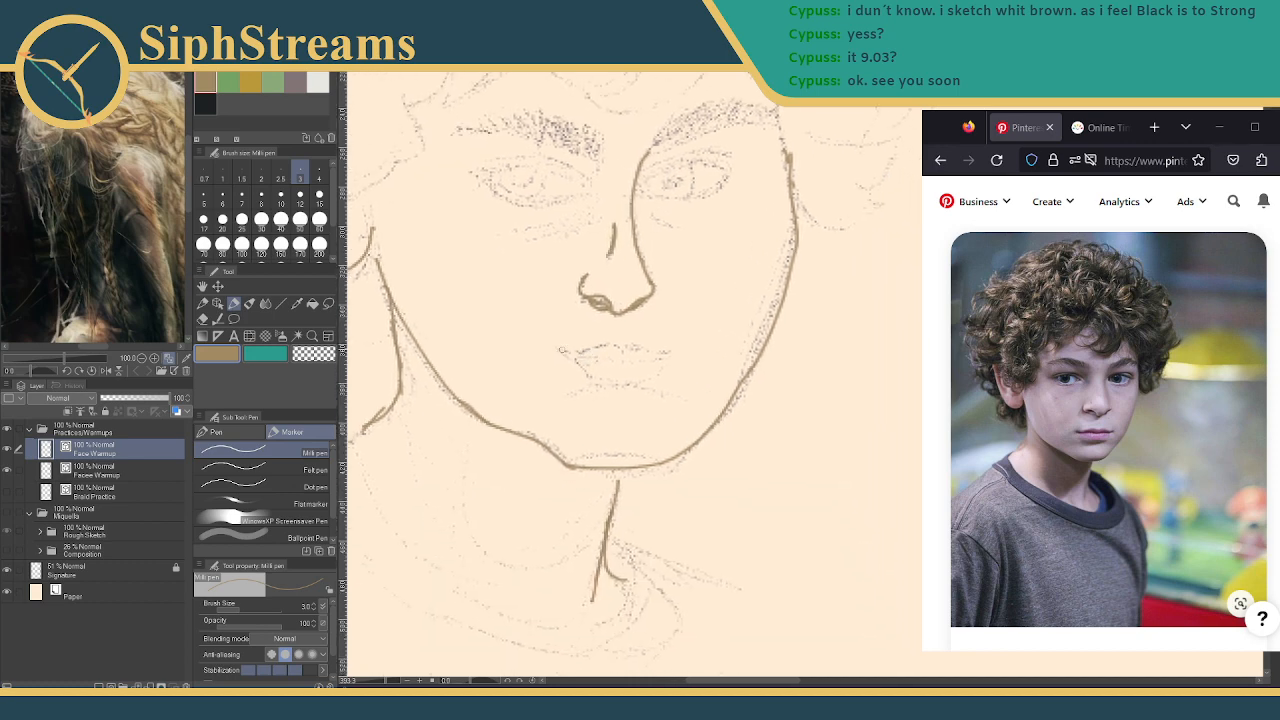
{"action": "left_click_drag", "start_coordinate": [558, 351], "coordinate": [670, 351]}
{"action": "left_click_drag", "start_coordinate": [562, 356], "coordinate": [668, 352]}
{"action": "mouse_move", "coordinate": [566, 357]}
{"action": "left_mouse_down"}
{"action": "mouse_move", "coordinate": [627, 381]}
{"action": "mouse_move", "coordinate": [680, 348]}
{"action": "left_mouse_up"}
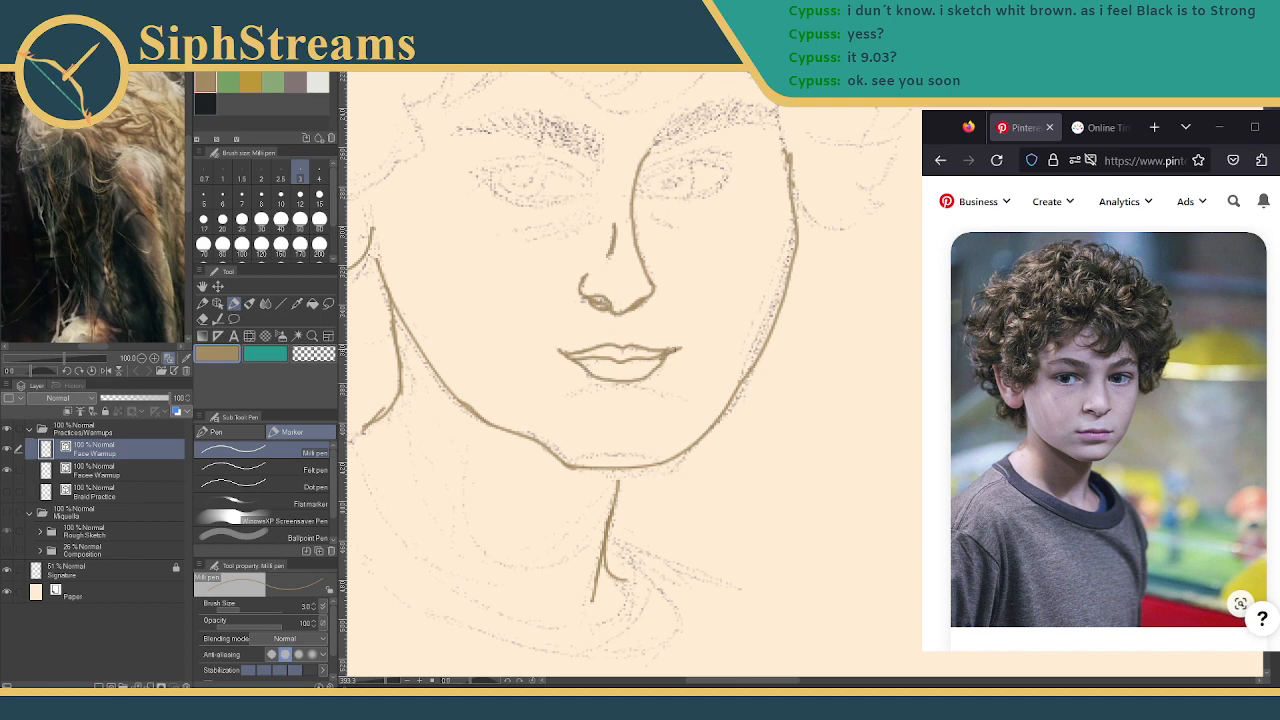
Ink the crease below the lower lip and undo the trial fold lines beside the mouth corners
{"action": "mouse_move", "coordinate": [560, 397]}
{"action": "left_mouse_down"}
{"action": "mouse_move", "coordinate": [638, 385]}
{"action": "mouse_move", "coordinate": [667, 401]}
{"action": "left_mouse_up"}
{"action": "left_click_drag", "start_coordinate": [548, 322], "coordinate": [556, 396]}
{"action": "left_click_drag", "start_coordinate": [688, 310], "coordinate": [704, 405]}
{"action": "key", "text": "ctrl+z"}
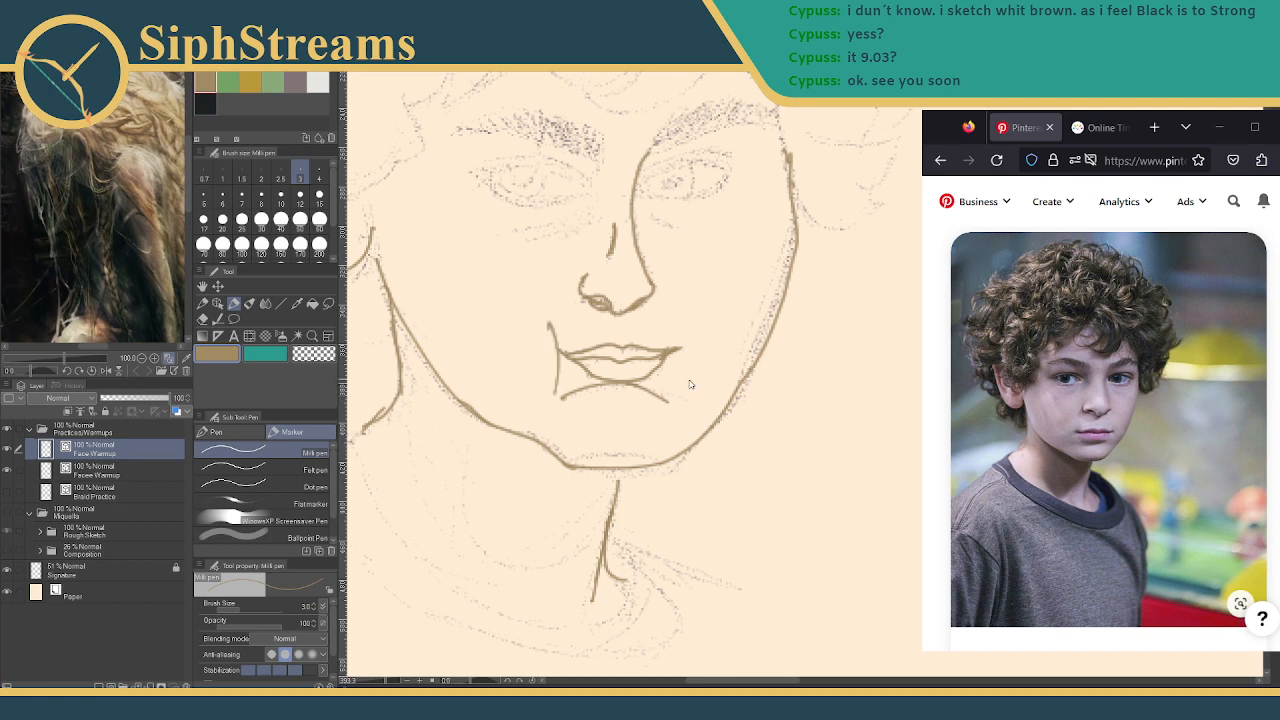
{"action": "key", "text": "ctrl+z"}
Ink the crease lines beneath both eyes
{"action": "scroll", "coordinate": [600, 450], "scroll_direction": "up", "scroll_amount": 3}
{"action": "scroll", "coordinate": [580, 498], "scroll_direction": "up", "scroll_amount": 1}
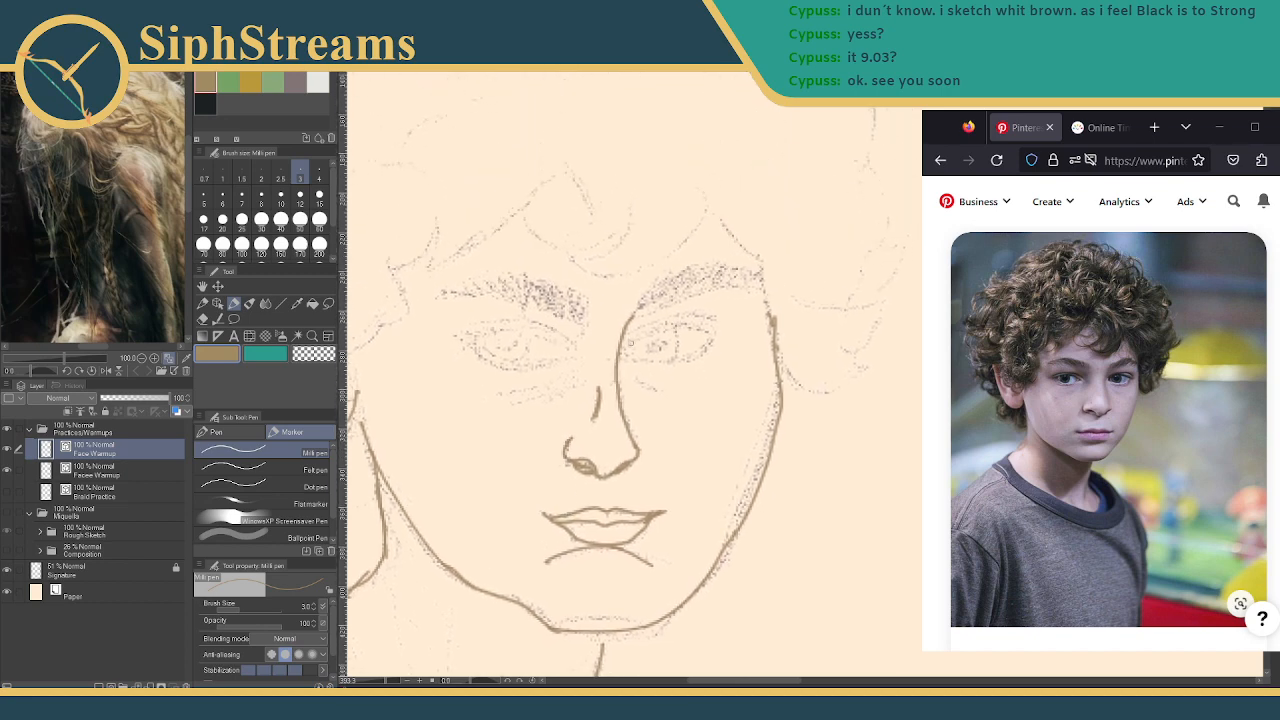
{"action": "left_click_drag", "start_coordinate": [625, 368], "coordinate": [692, 396]}
{"action": "mouse_move", "coordinate": [578, 370]}
{"action": "left_mouse_down"}
{"action": "mouse_move", "coordinate": [487, 398]}
{"action": "mouse_move", "coordinate": [544, 399]}
{"action": "left_mouse_up"}
Ink the left eye's upper lid crease, lid outlines, iris and pupil, undoing strokes that miss the sketch
{"action": "mouse_move", "coordinate": [579, 352]}
{"action": "left_mouse_down"}
{"action": "mouse_move", "coordinate": [518, 319]}
{"action": "mouse_move", "coordinate": [461, 333]}
{"action": "left_mouse_up"}
{"action": "mouse_move", "coordinate": [584, 350]}
{"action": "left_mouse_down"}
{"action": "mouse_move", "coordinate": [534, 330]}
{"action": "mouse_move", "coordinate": [456, 336]}
{"action": "left_mouse_up"}
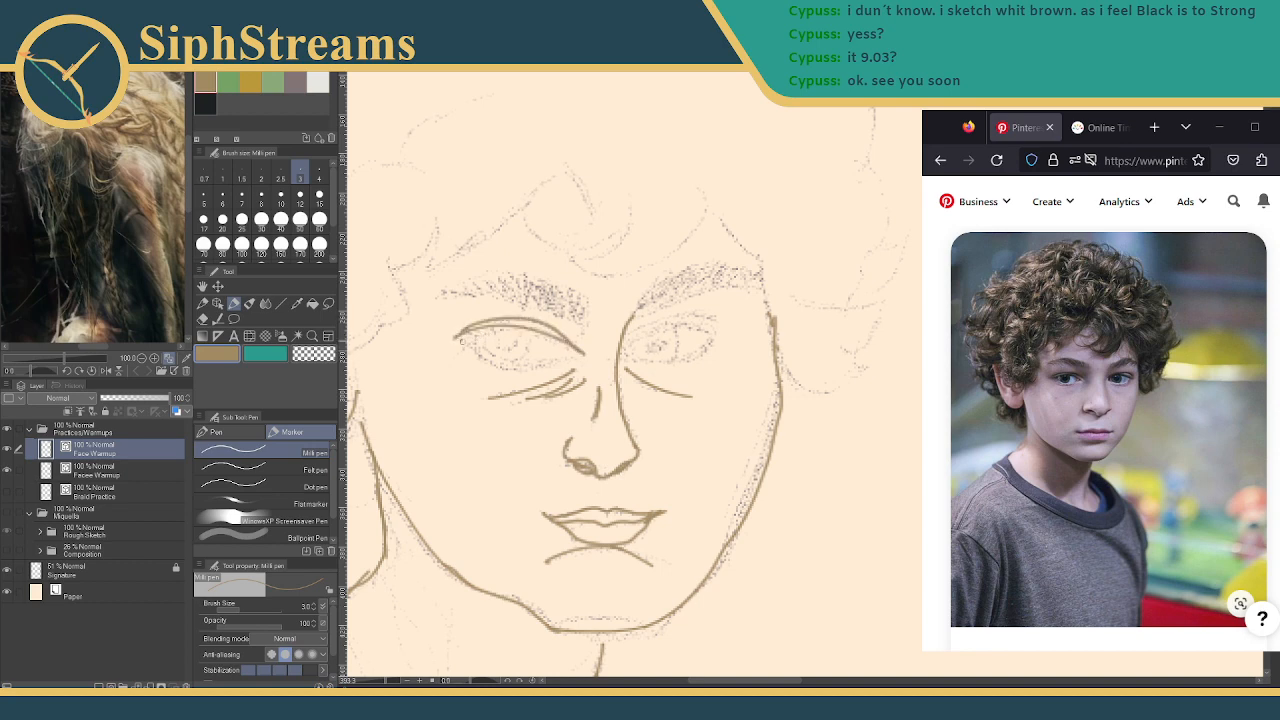
{"action": "left_click_drag", "start_coordinate": [465, 339], "coordinate": [564, 350]}
{"action": "key", "text": "ctrl+z"}
{"action": "left_click_drag", "start_coordinate": [460, 338], "coordinate": [564, 352]}
{"action": "key", "text": "ctrl+z"}
{"action": "left_click_drag", "start_coordinate": [462, 338], "coordinate": [580, 347]}
{"action": "left_click_drag", "start_coordinate": [473, 349], "coordinate": [521, 366]}
{"action": "mouse_move", "coordinate": [490, 325]}
{"action": "left_mouse_down"}
{"action": "mouse_move", "coordinate": [485, 344]}
{"action": "mouse_move", "coordinate": [530, 334]}
{"action": "mouse_move", "coordinate": [484, 344]}
{"action": "mouse_move", "coordinate": [526, 333]}
{"action": "mouse_move", "coordinate": [498, 357]}
{"action": "mouse_move", "coordinate": [523, 337]}
{"action": "left_mouse_up"}
{"action": "key", "text": "ctrl+z"}
{"action": "key", "text": "ctrl+z"}
{"action": "key", "text": "ctrl+z"}
{"action": "key", "text": "ctrl+z"}
{"action": "key", "text": "ctrl+z"}
{"action": "key", "text": "ctrl+z"}
{"action": "key", "text": "ctrl+z"}
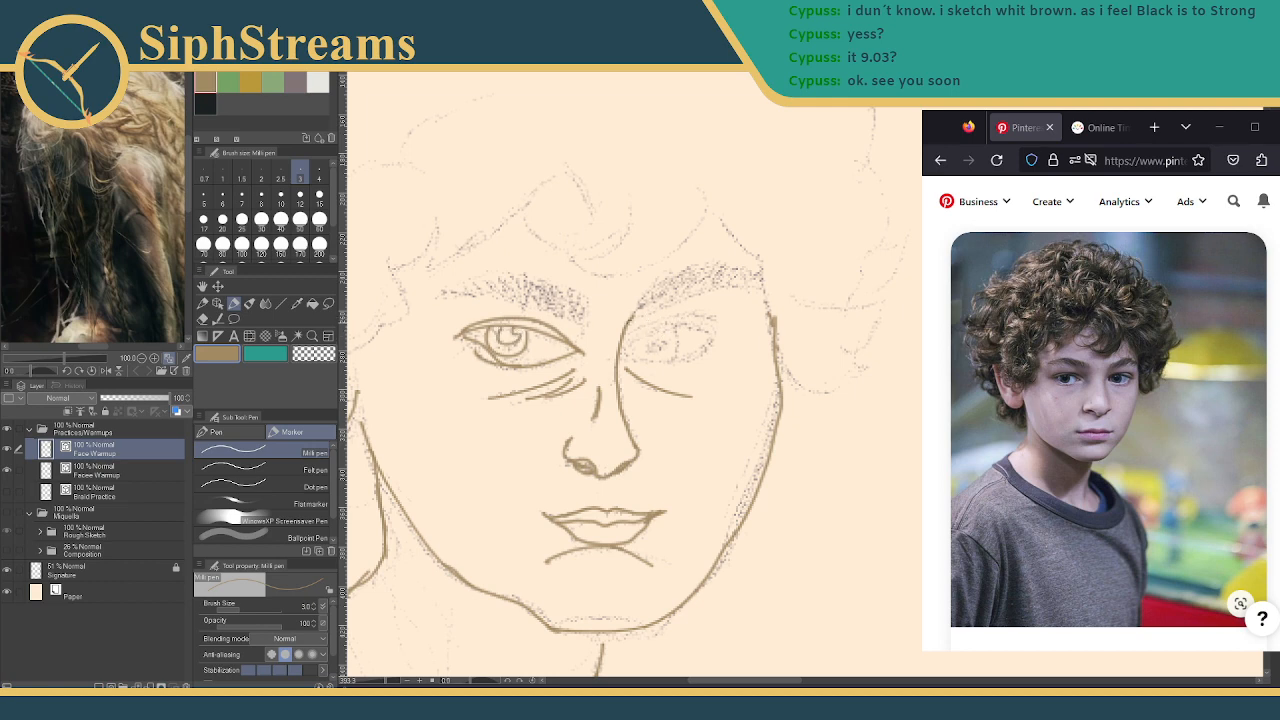
Ink the right eye's lid outlines and reinforce the lower lashes of the left eye
{"action": "mouse_move", "coordinate": [620, 348]}
{"action": "left_mouse_down"}
{"action": "mouse_move", "coordinate": [704, 320]}
{"action": "mouse_move", "coordinate": [663, 322]}
{"action": "mouse_move", "coordinate": [624, 346]}
{"action": "mouse_move", "coordinate": [694, 362]}
{"action": "mouse_move", "coordinate": [712, 342]}
{"action": "mouse_move", "coordinate": [688, 328]}
{"action": "mouse_move", "coordinate": [704, 334]}
{"action": "mouse_move", "coordinate": [692, 363]}
{"action": "mouse_move", "coordinate": [710, 348]}
{"action": "left_mouse_up"}
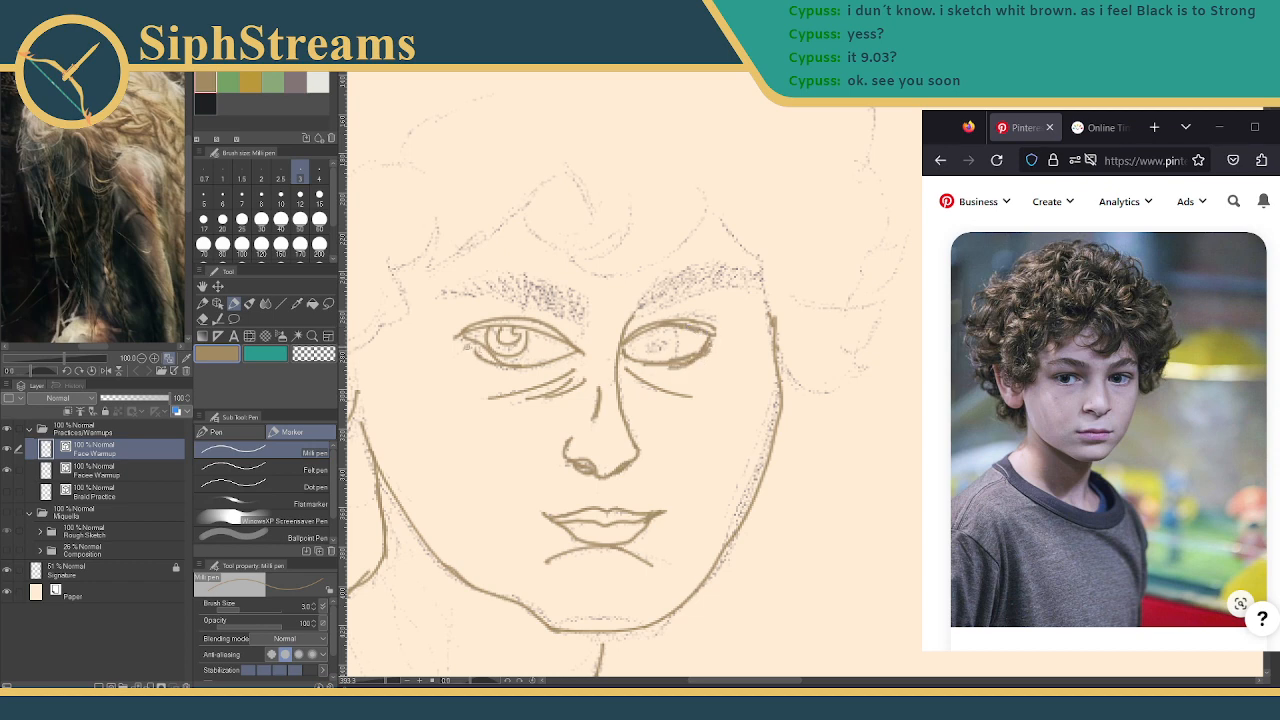
{"action": "left_click_drag", "start_coordinate": [466, 345], "coordinate": [501, 366]}
Fill the right eyebrow with short slanted hair strokes from its inner end to its outer tip
{"action": "left_click_drag", "start_coordinate": [636, 314], "coordinate": [668, 276]}
{"action": "mouse_move", "coordinate": [648, 306]}
{"action": "left_mouse_down"}
{"action": "mouse_move", "coordinate": [682, 272]}
{"action": "mouse_move", "coordinate": [668, 286]}
{"action": "left_mouse_up"}
{"action": "left_click_drag", "start_coordinate": [670, 284], "coordinate": [684, 270]}
{"action": "left_click_drag", "start_coordinate": [670, 292], "coordinate": [700, 266]}
{"action": "left_click_drag", "start_coordinate": [682, 292], "coordinate": [704, 274]}
{"action": "left_click_drag", "start_coordinate": [696, 286], "coordinate": [726, 266]}
{"action": "left_click_drag", "start_coordinate": [712, 284], "coordinate": [736, 270]}
{"action": "left_click_drag", "start_coordinate": [726, 284], "coordinate": [750, 274]}
{"action": "left_click_drag", "start_coordinate": [748, 286], "coordinate": [764, 274]}
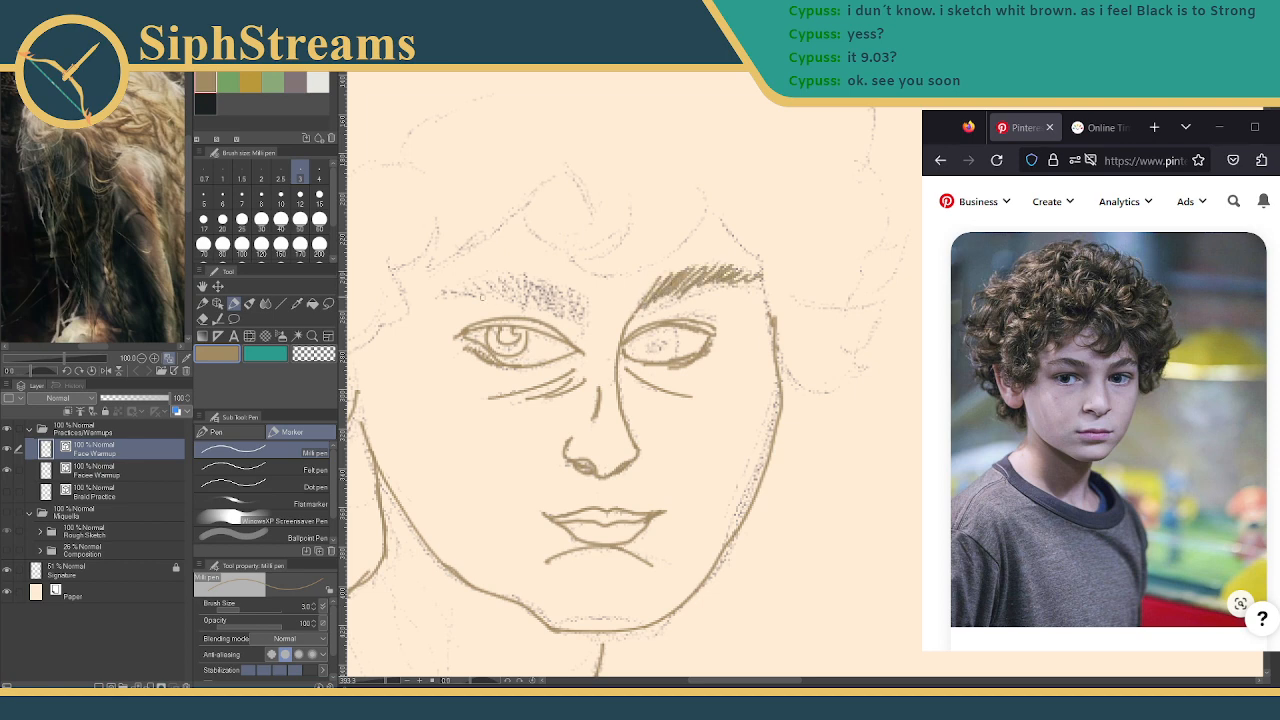
Fill the left eyebrow with short slanted hair strokes from its outer tip to its inner end
{"action": "left_click_drag", "start_coordinate": [436, 298], "coordinate": [500, 278]}
{"action": "left_click_drag", "start_coordinate": [494, 300], "coordinate": [518, 282]}
{"action": "left_click_drag", "start_coordinate": [508, 304], "coordinate": [530, 284]}
{"action": "left_click_drag", "start_coordinate": [522, 306], "coordinate": [542, 282]}
{"action": "left_click_drag", "start_coordinate": [536, 308], "coordinate": [554, 288]}
{"action": "left_click_drag", "start_coordinate": [552, 318], "coordinate": [572, 292]}
{"action": "left_click_drag", "start_coordinate": [570, 324], "coordinate": [588, 294]}
{"action": "left_click_drag", "start_coordinate": [582, 330], "coordinate": [590, 302]}
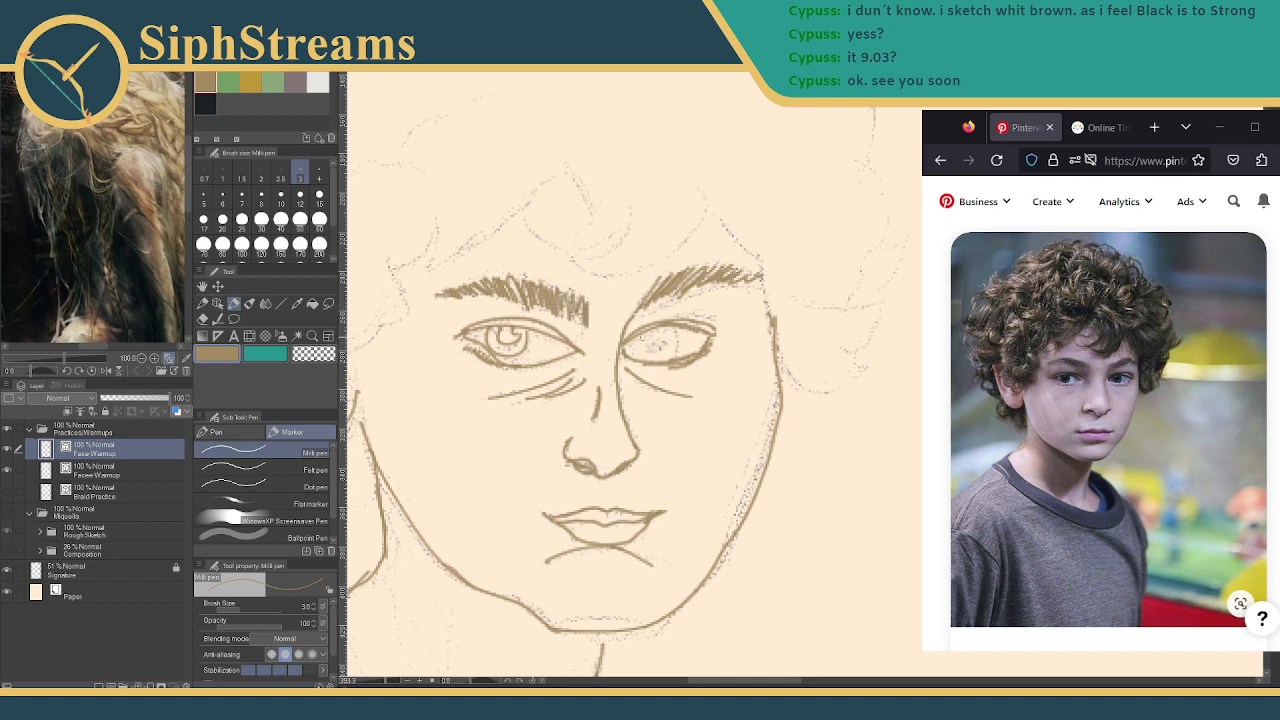
Ink the right eye's iris and pupil, undoing and redrawing strokes until they match the other eye
{"action": "left_click_drag", "start_coordinate": [645, 335], "coordinate": [639, 346]}
{"action": "mouse_move", "coordinate": [643, 339]}
{"action": "left_mouse_down"}
{"action": "mouse_move", "coordinate": [629, 345]}
{"action": "mouse_move", "coordinate": [640, 356]}
{"action": "mouse_move", "coordinate": [678, 340]}
{"action": "mouse_move", "coordinate": [658, 348]}
{"action": "left_mouse_up"}
{"action": "key", "text": "ctrl+z"}
{"action": "key", "text": "ctrl+z"}
{"action": "mouse_move", "coordinate": [634, 338]}
{"action": "left_mouse_down"}
{"action": "mouse_move", "coordinate": [675, 328]}
{"action": "mouse_move", "coordinate": [634, 360]}
{"action": "mouse_move", "coordinate": [658, 361]}
{"action": "mouse_move", "coordinate": [631, 350]}
{"action": "mouse_move", "coordinate": [676, 345]}
{"action": "mouse_move", "coordinate": [676, 330]}
{"action": "mouse_move", "coordinate": [634, 352]}
{"action": "mouse_move", "coordinate": [660, 362]}
{"action": "mouse_move", "coordinate": [676, 327]}
{"action": "left_mouse_up"}
{"action": "key", "text": "ctrl+z"}
{"action": "key", "text": "ctrl+z"}
{"action": "key", "text": "ctrl+z"}
{"action": "key", "text": "ctrl+z"}
{"action": "key", "text": "ctrl+z"}
{"action": "key", "text": "ctrl+z"}
{"action": "key", "text": "ctrl+z"}
{"action": "key", "text": "ctrl+z"}
{"action": "key", "text": "ctrl+z"}
{"action": "key", "text": "ctrl+z"}
{"action": "key", "text": "ctrl+z"}
{"action": "key", "text": "ctrl+z"}
{"action": "scroll", "coordinate": [741, 369], "scroll_direction": "down", "scroll_amount": 2}
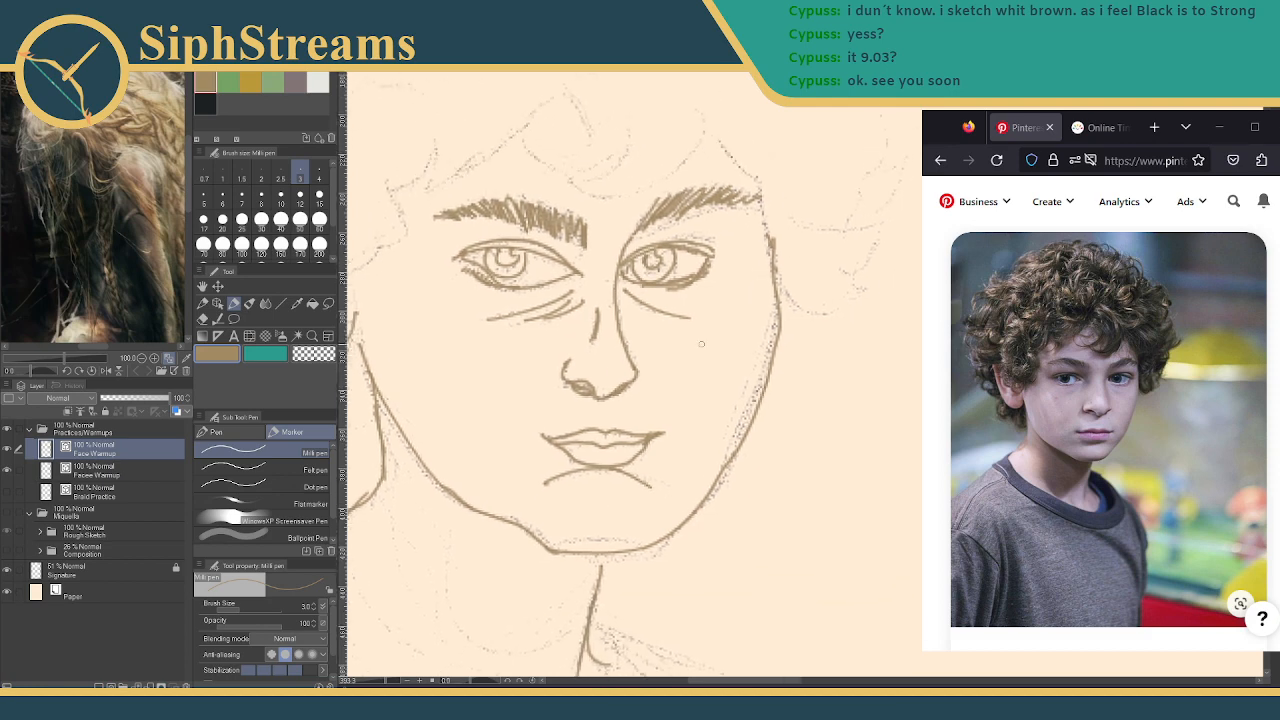
{"action": "left_click_drag", "start_coordinate": [688, 322], "coordinate": [755, 309]}
{"action": "key", "text": "ctrl+z"}
Ink the shirt collar's inner edge from the left shoulder around the front to the right side of the neck
{"action": "left_click_drag", "start_coordinate": [628, 421], "coordinate": [748, 226]}
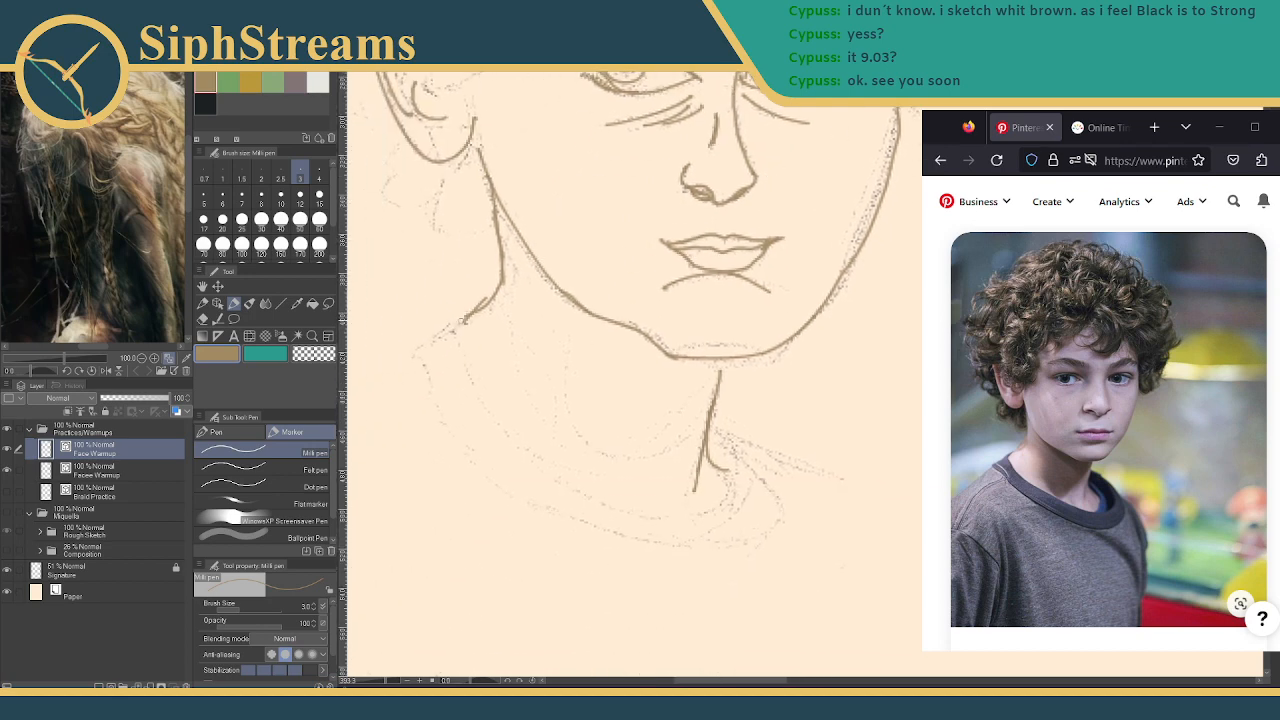
{"action": "mouse_move", "coordinate": [463, 321]}
{"action": "left_mouse_down"}
{"action": "mouse_move", "coordinate": [432, 344]}
{"action": "mouse_move", "coordinate": [465, 340]}
{"action": "mouse_move", "coordinate": [512, 434]}
{"action": "mouse_move", "coordinate": [666, 480]}
{"action": "left_mouse_up"}
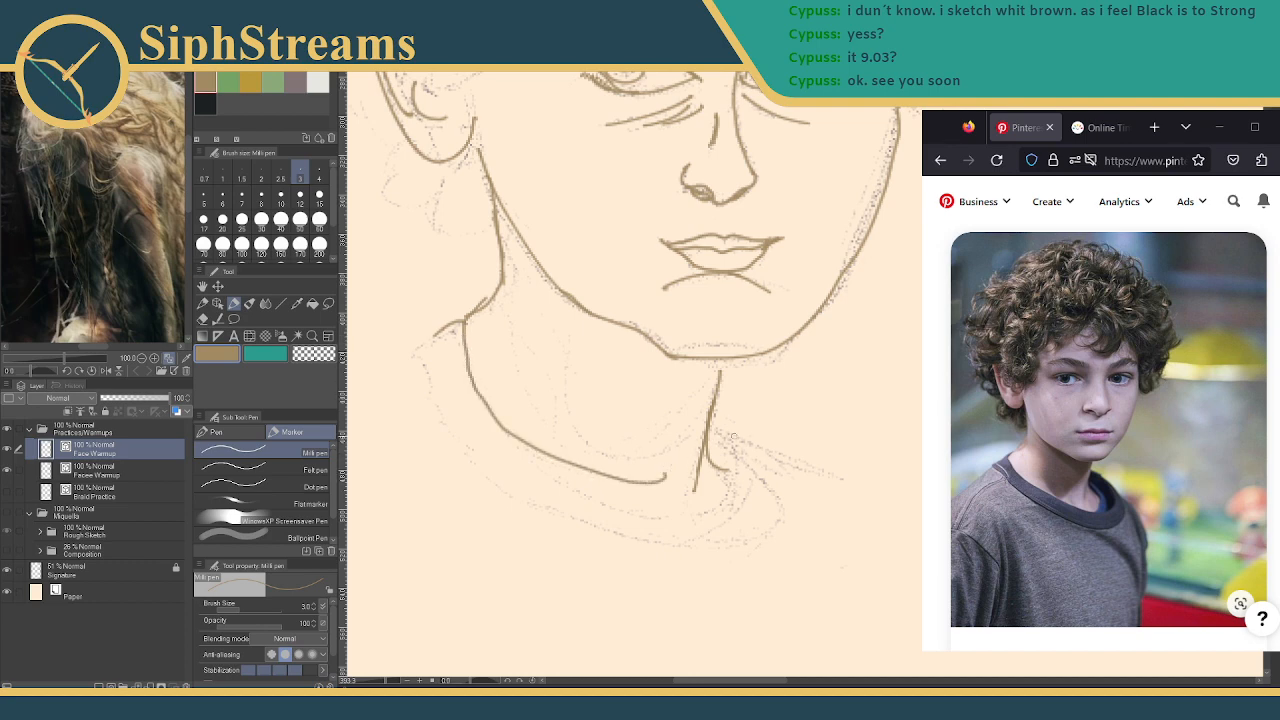
{"action": "key", "text": "ctrl+z"}
{"action": "mouse_move", "coordinate": [706, 440]}
{"action": "left_mouse_down"}
{"action": "mouse_move", "coordinate": [457, 326]}
{"action": "mouse_move", "coordinate": [546, 452]}
{"action": "mouse_move", "coordinate": [716, 442]}
{"action": "mouse_move", "coordinate": [742, 470]}
{"action": "left_mouse_up"}
{"action": "key", "text": "ctrl+z"}
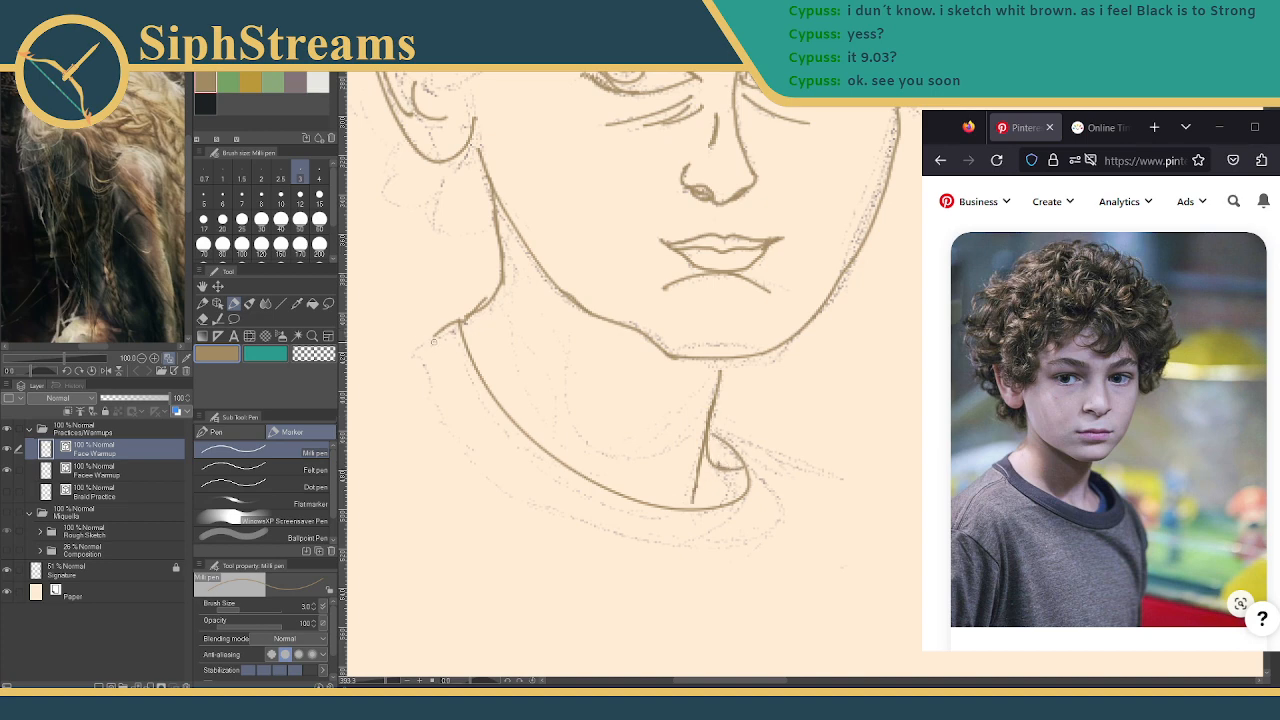
Ink the collar's outer edge on the left, the fabric folds on the right and the start of the right shoulder
{"action": "mouse_move", "coordinate": [436, 333]}
{"action": "left_mouse_down"}
{"action": "mouse_move", "coordinate": [415, 350]}
{"action": "mouse_move", "coordinate": [509, 462]}
{"action": "left_mouse_up"}
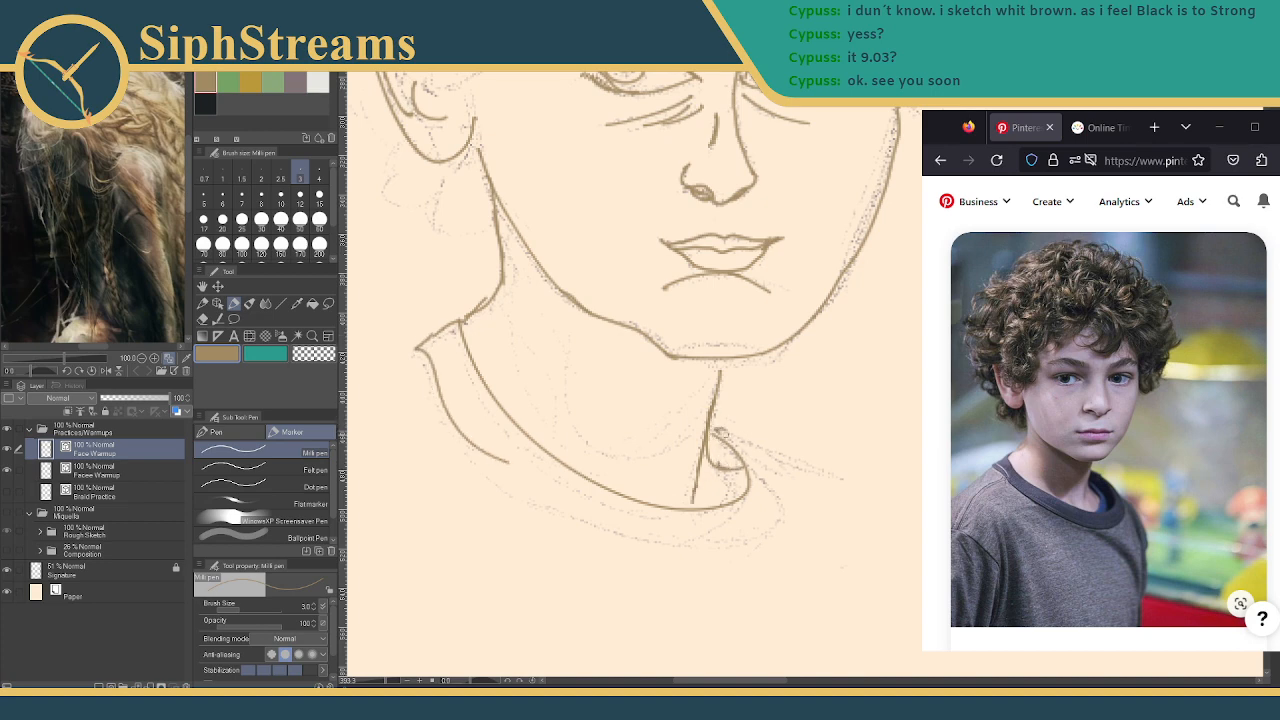
{"action": "left_click_drag", "start_coordinate": [718, 432], "coordinate": [776, 490]}
{"action": "left_click_drag", "start_coordinate": [717, 428], "coordinate": [797, 528]}
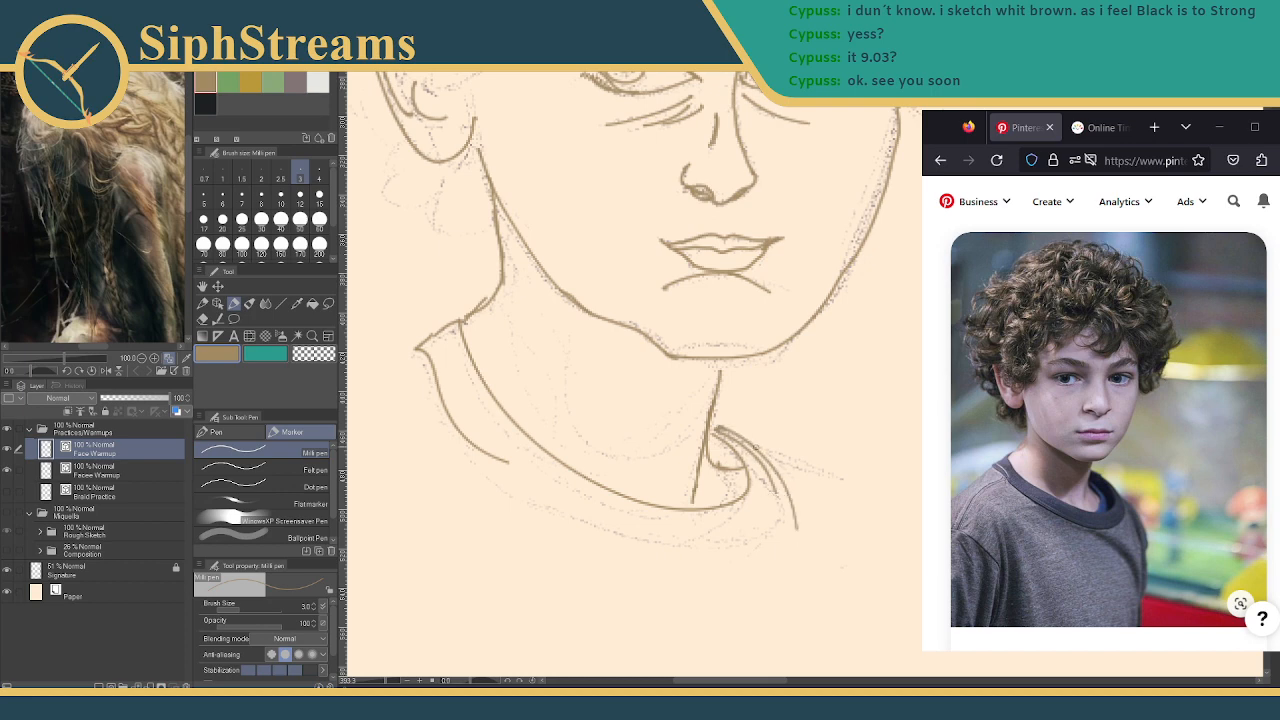
{"action": "left_click_drag", "start_coordinate": [746, 438], "coordinate": [802, 466]}
Ink the two curved strands of the fringe above the nose bridge, undoing and redrawing them to shape the lock
{"action": "mouse_move", "coordinate": [714, 373]}
{"action": "left_mouse_down"}
{"action": "mouse_move", "coordinate": [754, 408]}
{"action": "mouse_move", "coordinate": [784, 568]}
{"action": "mouse_move", "coordinate": [758, 635]}
{"action": "mouse_move", "coordinate": [830, 710]}
{"action": "mouse_move", "coordinate": [579, 393]}
{"action": "left_mouse_up"}
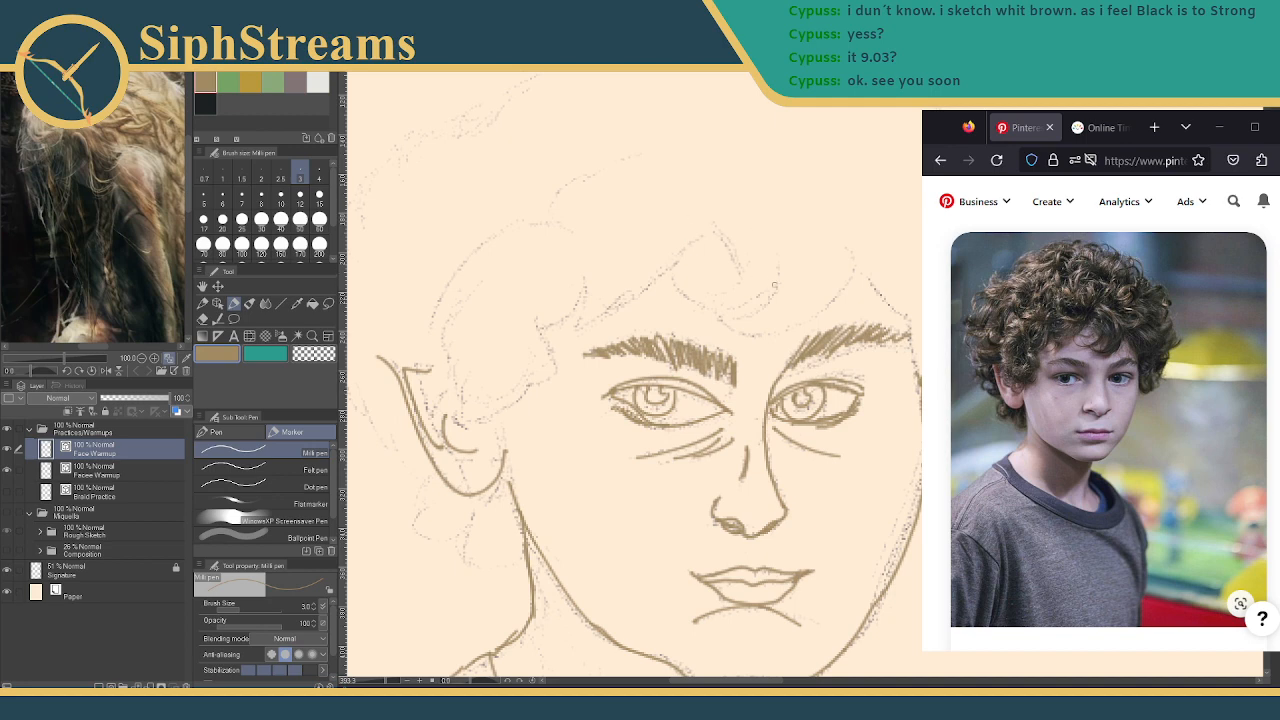
{"action": "mouse_move", "coordinate": [780, 241]}
{"action": "left_mouse_down"}
{"action": "mouse_move", "coordinate": [772, 292]}
{"action": "mouse_move", "coordinate": [715, 318]}
{"action": "mouse_move", "coordinate": [740, 332]}
{"action": "mouse_move", "coordinate": [874, 283]}
{"action": "left_mouse_up"}
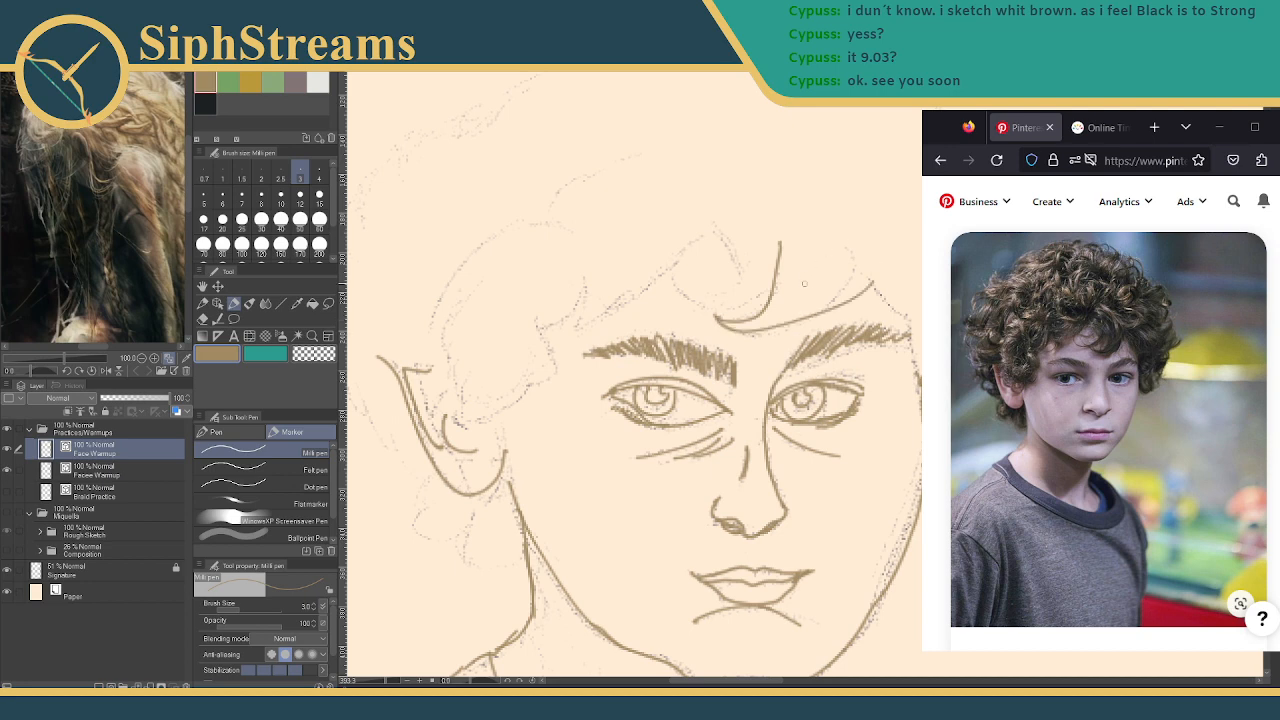
{"action": "key", "text": "ctrl+z"}
{"action": "key", "text": "ctrl+z"}
{"action": "mouse_move", "coordinate": [778, 253]}
{"action": "left_mouse_down"}
{"action": "mouse_move", "coordinate": [722, 318]}
{"action": "mouse_move", "coordinate": [880, 268]}
{"action": "left_mouse_up"}
{"action": "key", "text": "ctrl+z"}
{"action": "mouse_move", "coordinate": [780, 255]}
{"action": "left_mouse_down"}
{"action": "mouse_move", "coordinate": [712, 318]}
{"action": "mouse_move", "coordinate": [876, 257]}
{"action": "left_mouse_up"}
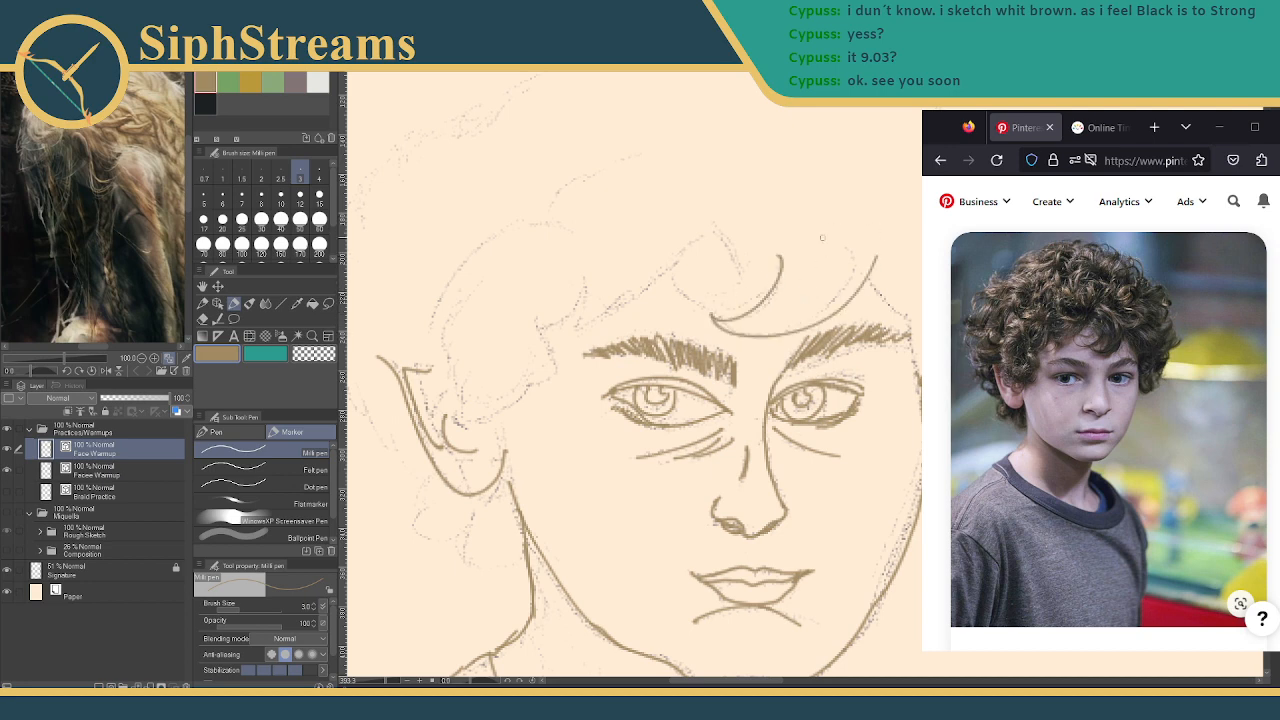
{"action": "key", "text": "ctrl+z"}
{"action": "key", "text": "ctrl+z"}
{"action": "mouse_move", "coordinate": [781, 256]}
{"action": "left_mouse_down"}
{"action": "mouse_move", "coordinate": [716, 322]}
{"action": "mouse_move", "coordinate": [852, 250]}
{"action": "left_mouse_up"}
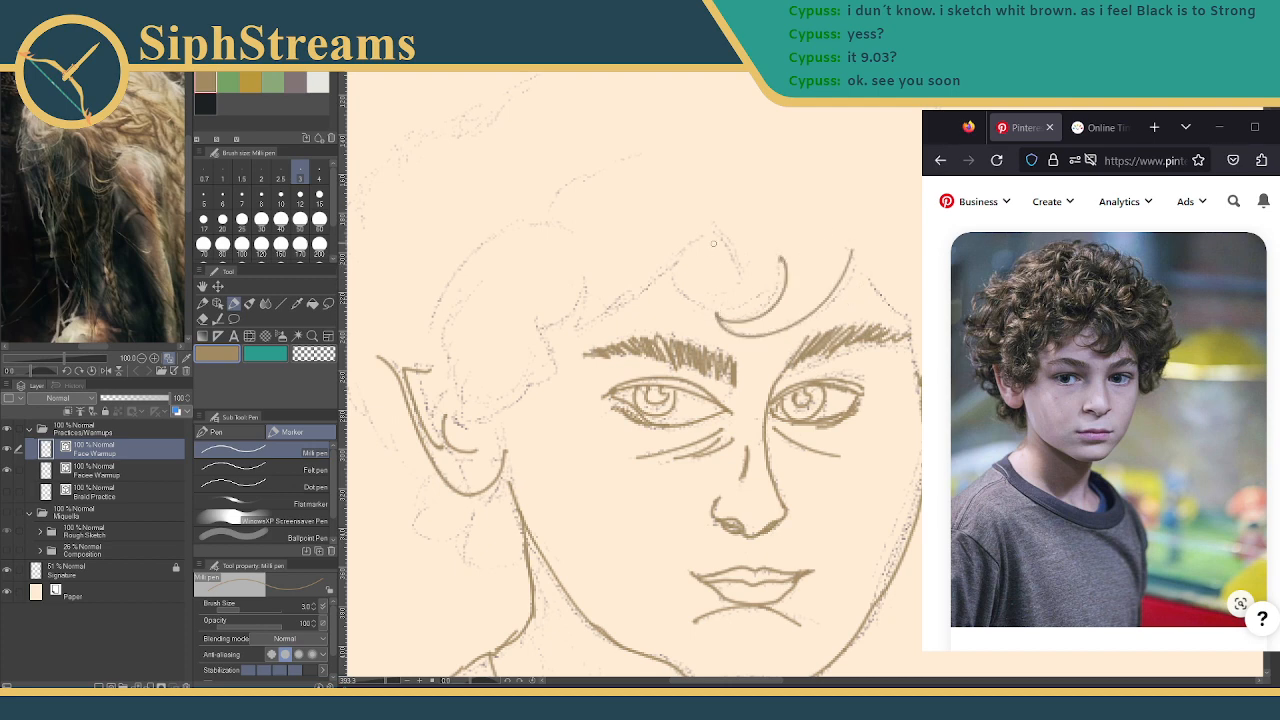
Ink the looped fringe curl and the hairline waving down from it to the ear, redrawing one stroke
{"action": "mouse_move", "coordinate": [762, 266]}
{"action": "left_mouse_down"}
{"action": "mouse_move", "coordinate": [740, 285]}
{"action": "mouse_move", "coordinate": [668, 292]}
{"action": "mouse_move", "coordinate": [768, 264]}
{"action": "left_mouse_up"}
{"action": "mouse_move", "coordinate": [784, 266]}
{"action": "left_mouse_down"}
{"action": "mouse_move", "coordinate": [737, 246]}
{"action": "mouse_move", "coordinate": [690, 260]}
{"action": "mouse_move", "coordinate": [618, 315]}
{"action": "mouse_move", "coordinate": [584, 327]}
{"action": "mouse_move", "coordinate": [590, 290]}
{"action": "mouse_move", "coordinate": [529, 331]}
{"action": "left_mouse_up"}
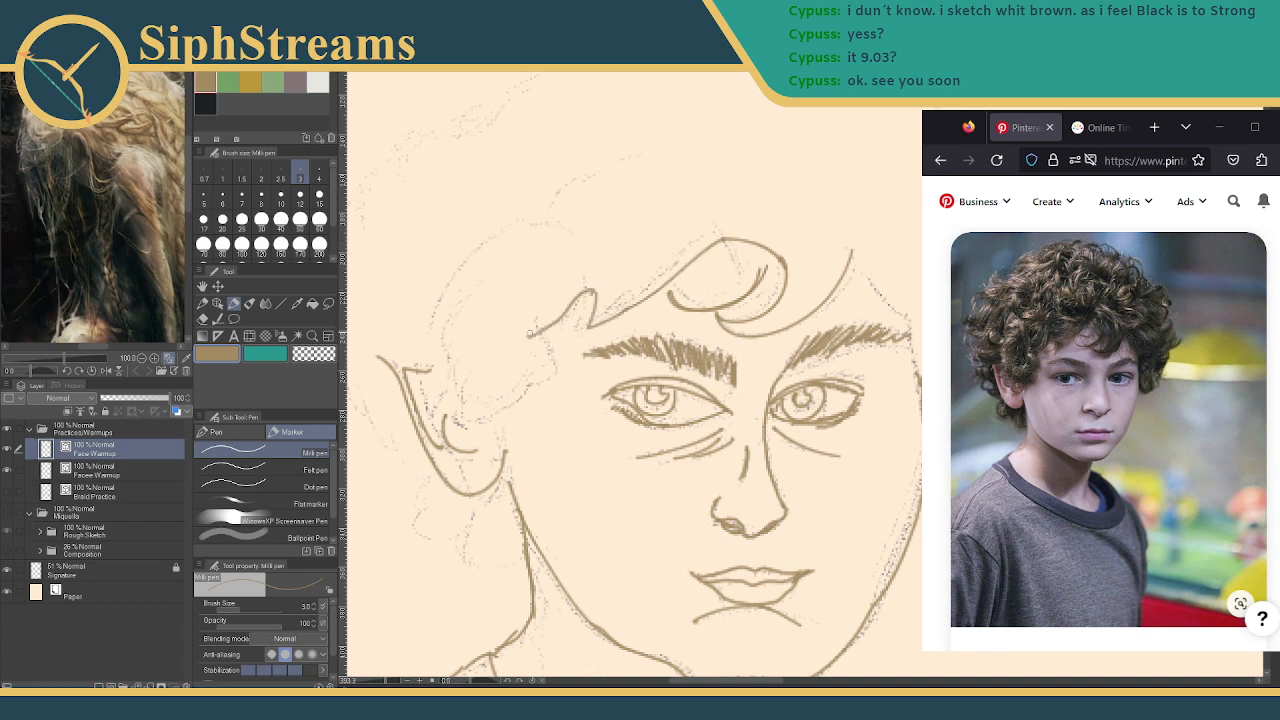
{"action": "key", "text": "ctrl+z"}
{"action": "mouse_move", "coordinate": [596, 292]}
{"action": "left_mouse_down"}
{"action": "mouse_move", "coordinate": [555, 320]}
{"action": "mouse_move", "coordinate": [540, 372]}
{"action": "left_mouse_up"}
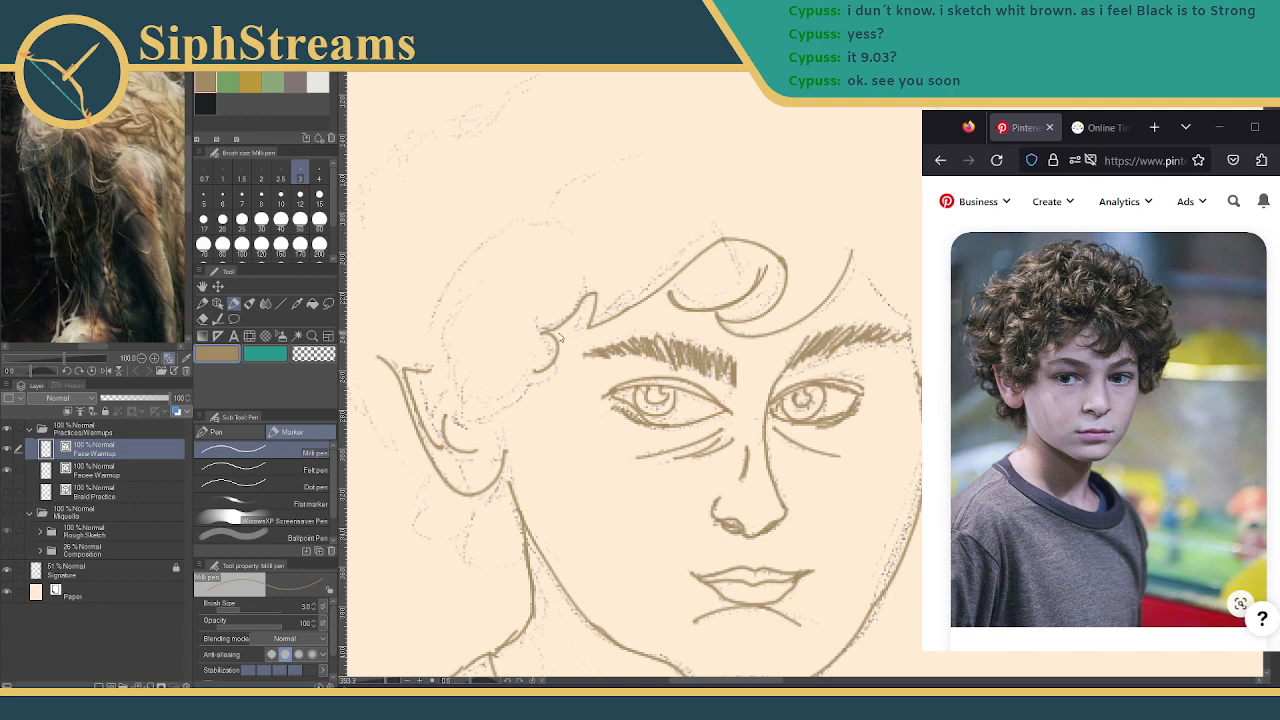
{"action": "mouse_move", "coordinate": [545, 330]}
{"action": "left_mouse_down"}
{"action": "mouse_move", "coordinate": [525, 389]}
{"action": "mouse_move", "coordinate": [455, 425]}
{"action": "left_mouse_up"}
{"action": "mouse_move", "coordinate": [499, 380]}
{"action": "left_mouse_down"}
{"action": "mouse_move", "coordinate": [531, 380]}
{"action": "mouse_move", "coordinate": [566, 418]}
{"action": "left_mouse_up"}
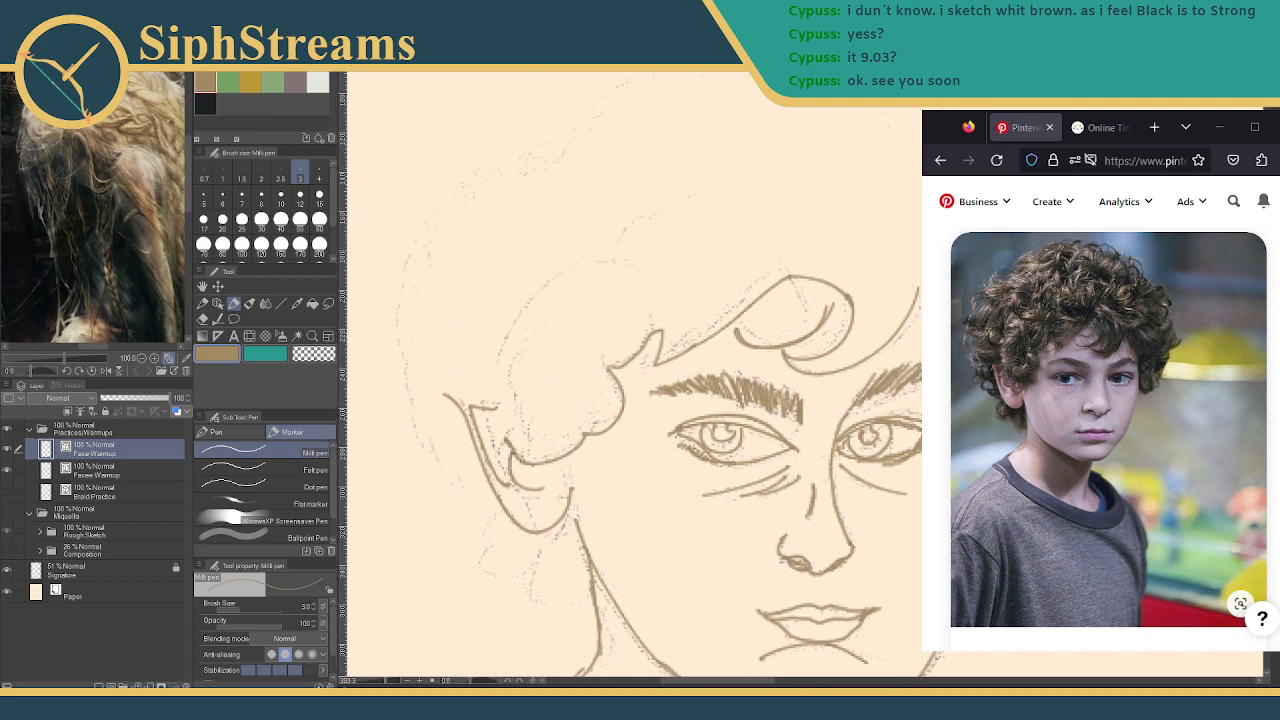
Ink the inner curls above the ear and across the forehead with short curved strokes
{"action": "mouse_move", "coordinate": [525, 458]}
{"action": "left_mouse_down"}
{"action": "mouse_move", "coordinate": [488, 385]}
{"action": "mouse_move", "coordinate": [498, 330]}
{"action": "left_mouse_up"}
{"action": "mouse_move", "coordinate": [504, 263]}
{"action": "left_mouse_down"}
{"action": "mouse_move", "coordinate": [548, 290]}
{"action": "mouse_move", "coordinate": [538, 297]}
{"action": "mouse_move", "coordinate": [578, 286]}
{"action": "left_mouse_up"}
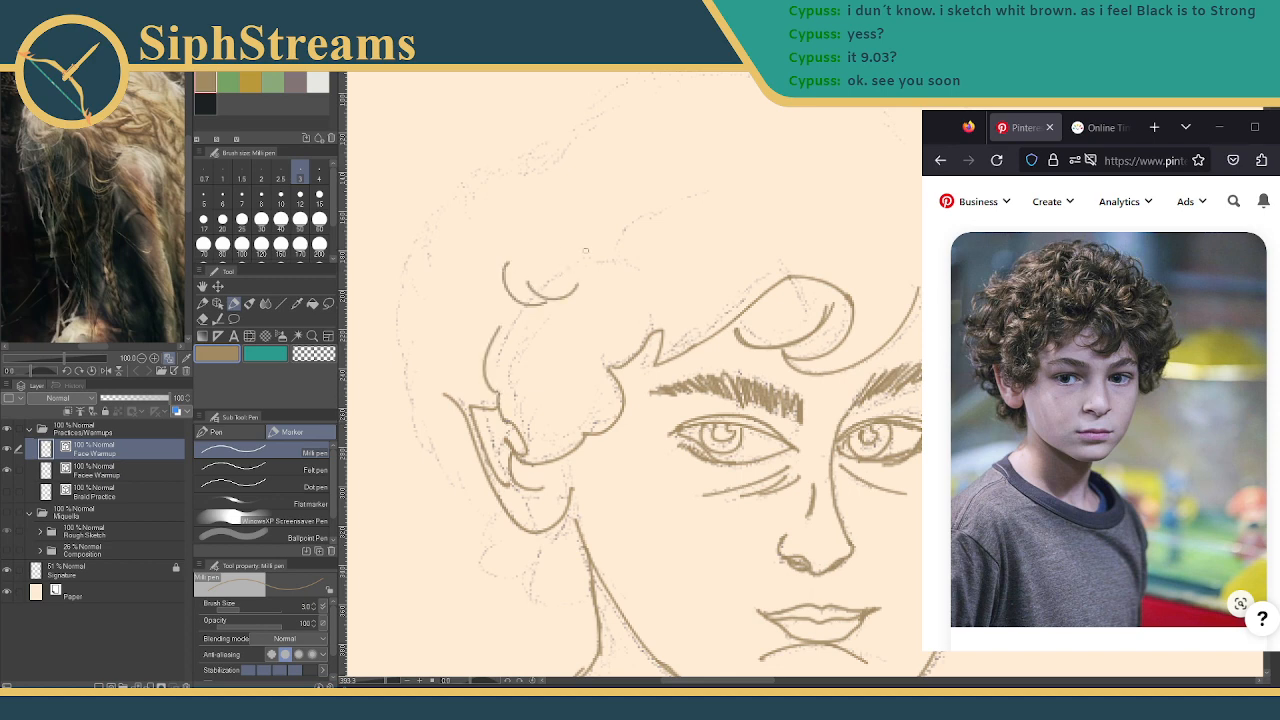
{"action": "mouse_move", "coordinate": [559, 238]}
{"action": "left_mouse_down"}
{"action": "mouse_move", "coordinate": [622, 199]}
{"action": "mouse_move", "coordinate": [706, 201]}
{"action": "left_mouse_up"}
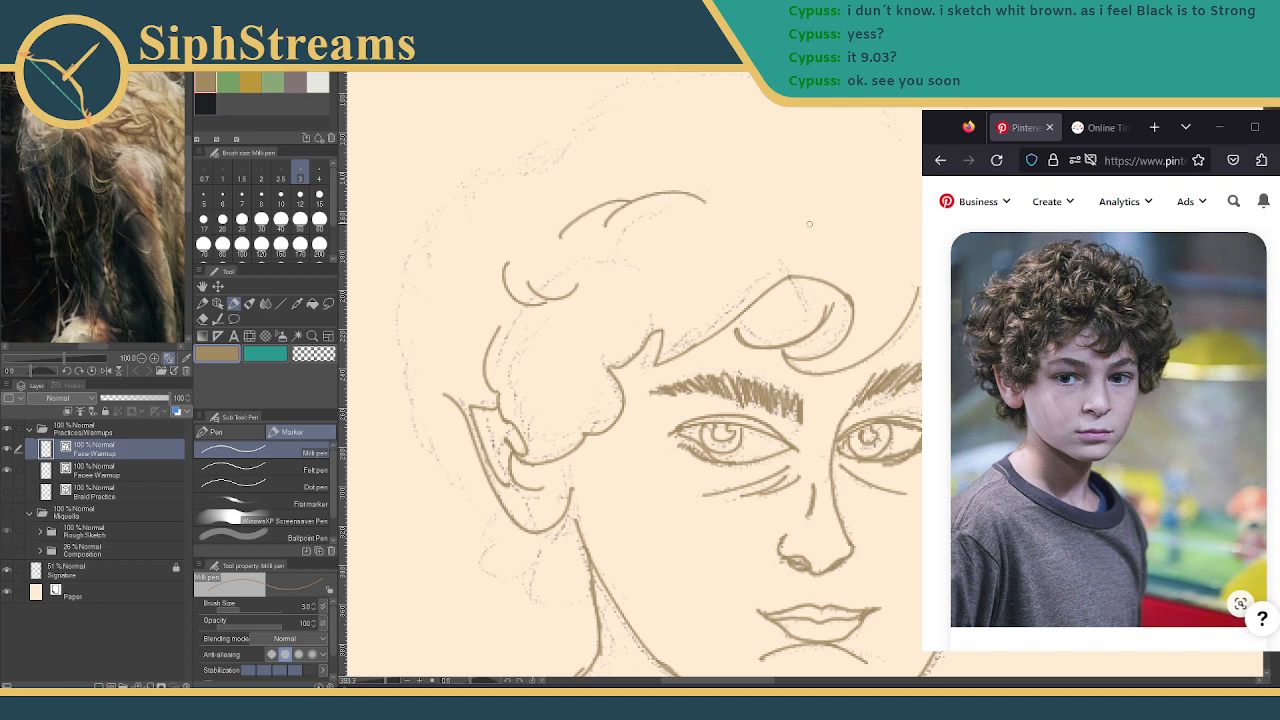
{"action": "left_click_drag", "start_coordinate": [805, 248], "coordinate": [841, 167]}
{"action": "left_click_drag", "start_coordinate": [918, 175], "coordinate": [884, 234]}
Ink the outer contour of the curls on the hair's left side, down to the loops below the ear
{"action": "mouse_move", "coordinate": [640, 400]}
{"action": "left_mouse_down"}
{"action": "mouse_move", "coordinate": [763, 422]}
{"action": "mouse_move", "coordinate": [777, 456]}
{"action": "mouse_move", "coordinate": [780, 445]}
{"action": "left_mouse_up"}
{"action": "mouse_move", "coordinate": [622, 212]}
{"action": "left_mouse_down"}
{"action": "mouse_move", "coordinate": [656, 220]}
{"action": "mouse_move", "coordinate": [620, 207]}
{"action": "mouse_move", "coordinate": [581, 288]}
{"action": "mouse_move", "coordinate": [538, 305]}
{"action": "mouse_move", "coordinate": [556, 331]}
{"action": "mouse_move", "coordinate": [540, 298]}
{"action": "mouse_move", "coordinate": [556, 334]}
{"action": "mouse_move", "coordinate": [536, 356]}
{"action": "mouse_move", "coordinate": [550, 440]}
{"action": "mouse_move", "coordinate": [534, 469]}
{"action": "mouse_move", "coordinate": [570, 510]}
{"action": "mouse_move", "coordinate": [580, 492]}
{"action": "mouse_move", "coordinate": [586, 522]}
{"action": "mouse_move", "coordinate": [648, 568]}
{"action": "mouse_move", "coordinate": [638, 423]}
{"action": "mouse_move", "coordinate": [680, 502]}
{"action": "mouse_move", "coordinate": [722, 482]}
{"action": "left_mouse_up"}
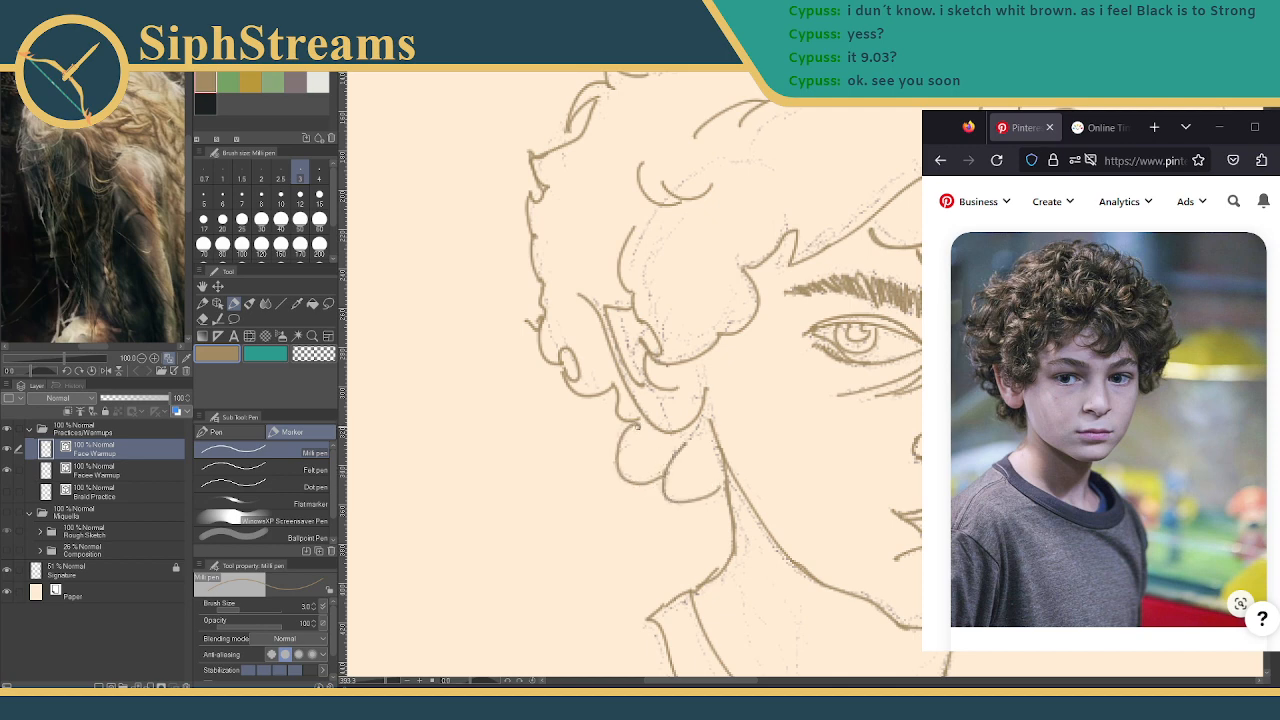
{"action": "mouse_move", "coordinate": [636, 428]}
{"action": "left_mouse_down"}
{"action": "mouse_move", "coordinate": [652, 460]}
{"action": "mouse_move", "coordinate": [654, 432]}
{"action": "left_mouse_up"}
Ink the hair outline from the upper-left curls to the crown and undo the last two strokes
{"action": "scroll", "coordinate": [634, 400], "scroll_direction": "up", "scroll_amount": 3}
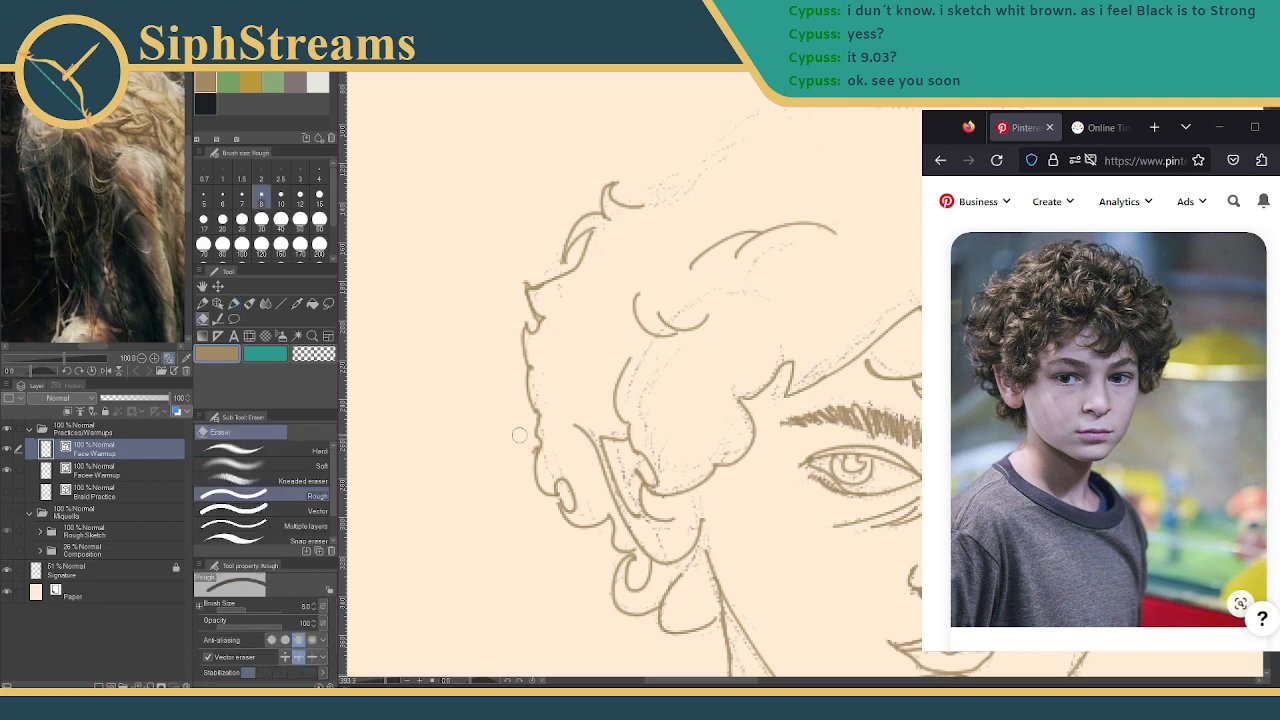
{"action": "scroll", "coordinate": [655, 430], "scroll_direction": "up", "scroll_amount": 3}
{"action": "scroll", "coordinate": [652, 380], "scroll_direction": "up", "scroll_amount": 1}
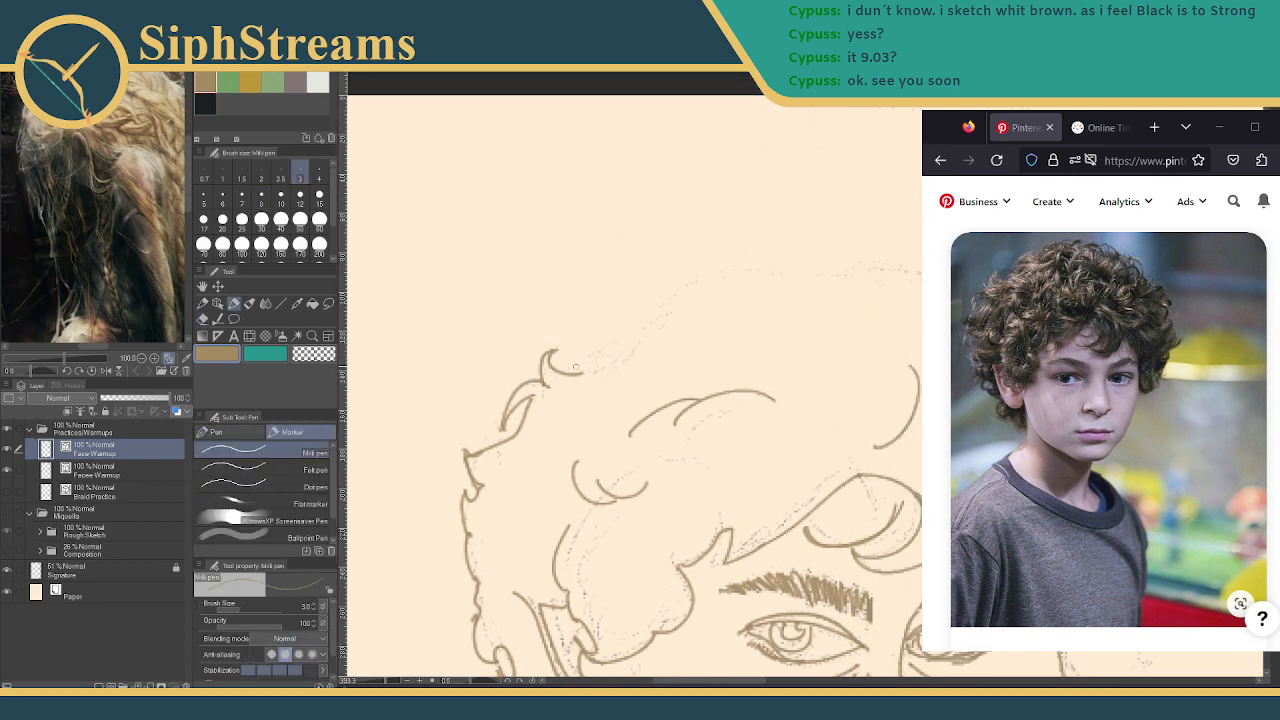
{"action": "mouse_move", "coordinate": [578, 373]}
{"action": "left_mouse_down"}
{"action": "mouse_move", "coordinate": [663, 298]}
{"action": "mouse_move", "coordinate": [644, 307]}
{"action": "mouse_move", "coordinate": [801, 272]}
{"action": "mouse_move", "coordinate": [844, 278]}
{"action": "left_mouse_up"}
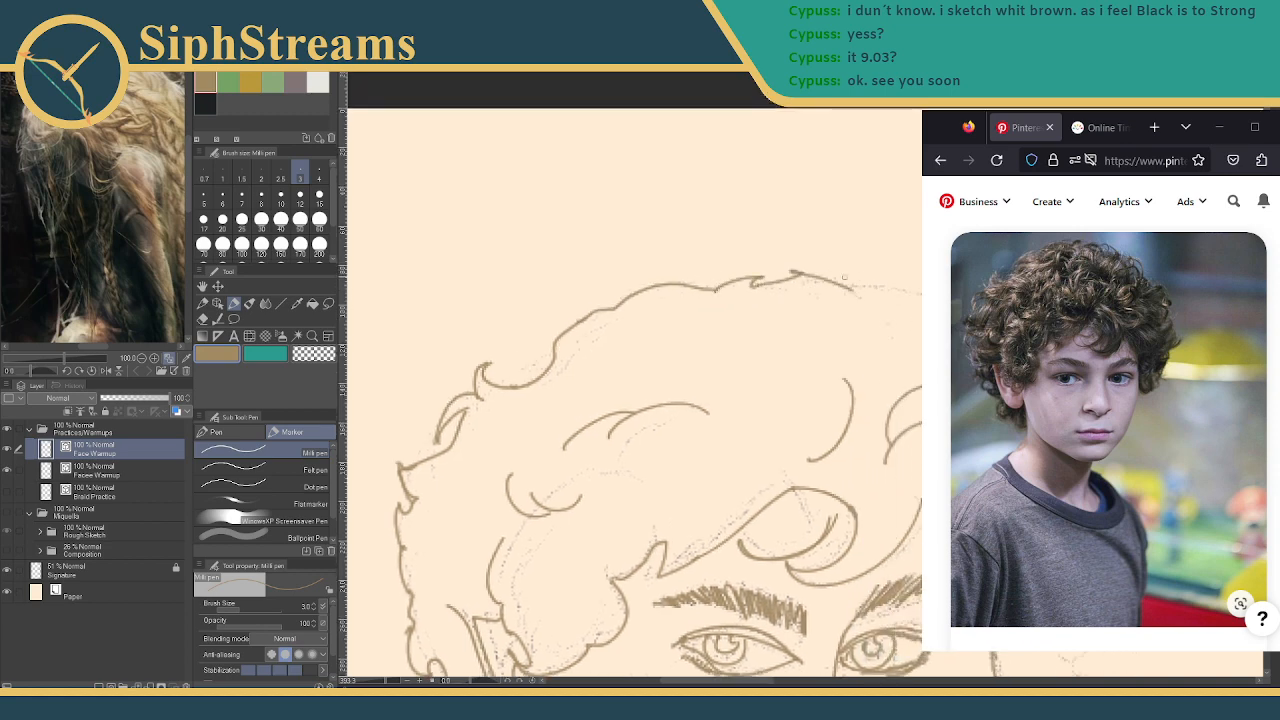
{"action": "key", "text": "ctrl+z"}
{"action": "key", "text": "ctrl+z"}
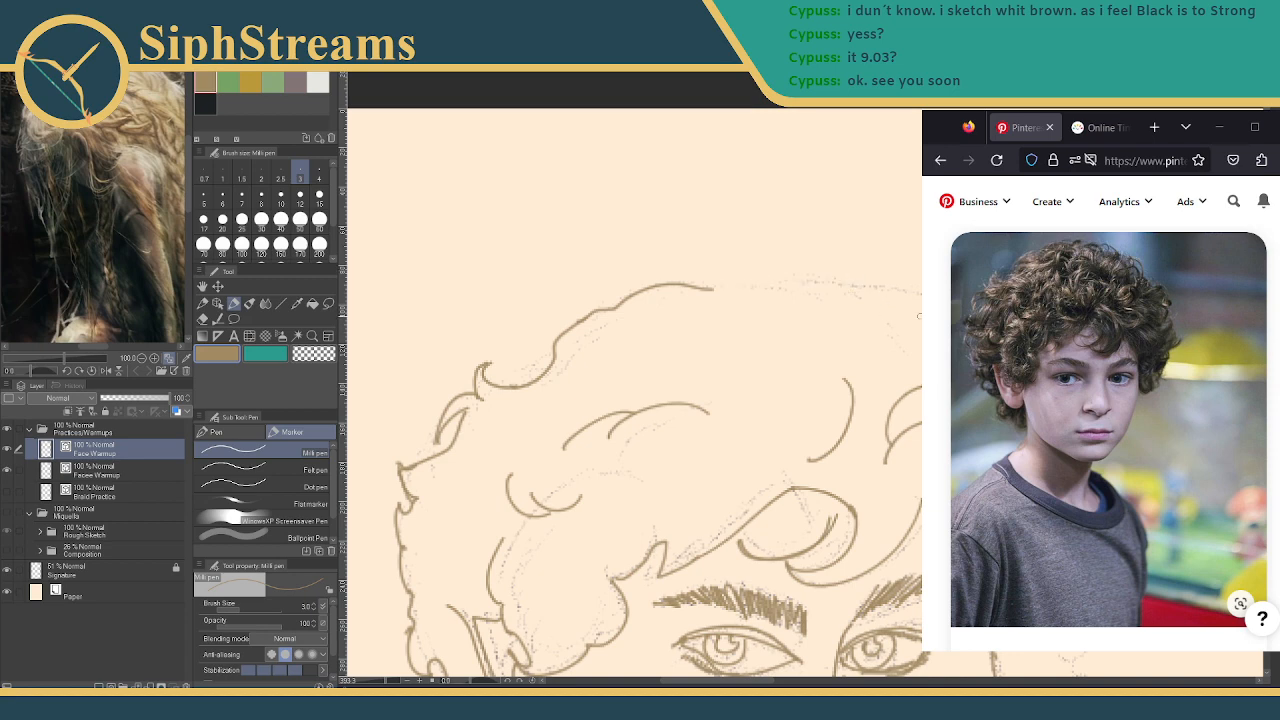
Ink the right-hand hairline from the fringe's peak to the temple and the curls beside the cheek
{"action": "mouse_move", "coordinate": [918, 316]}
{"action": "left_mouse_down"}
{"action": "mouse_move", "coordinate": [829, 286]}
{"action": "mouse_move", "coordinate": [828, 346]}
{"action": "left_mouse_up"}
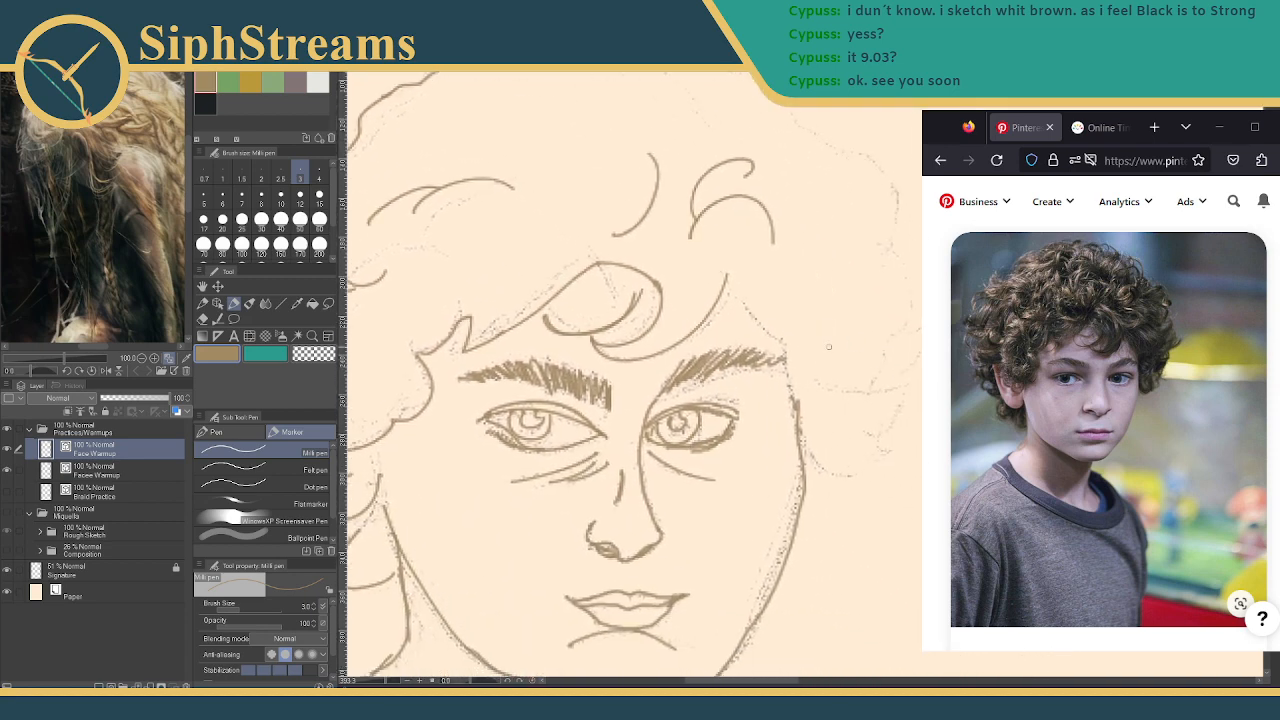
{"action": "mouse_move", "coordinate": [800, 420]}
{"action": "left_mouse_down"}
{"action": "mouse_move", "coordinate": [806, 450]}
{"action": "mouse_move", "coordinate": [888, 440]}
{"action": "left_mouse_up"}
{"action": "mouse_move", "coordinate": [728, 278]}
{"action": "left_mouse_down"}
{"action": "mouse_move", "coordinate": [804, 330]}
{"action": "mouse_move", "coordinate": [790, 295]}
{"action": "mouse_move", "coordinate": [872, 296]}
{"action": "left_mouse_up"}
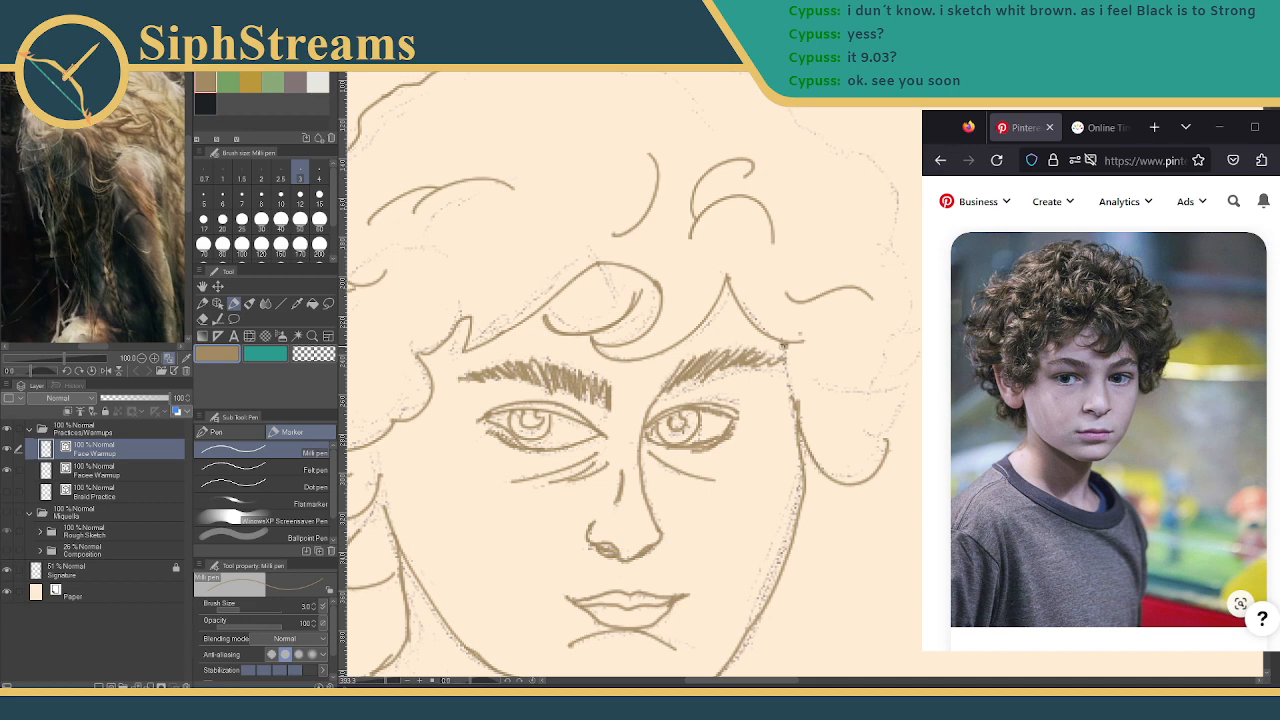
{"action": "mouse_move", "coordinate": [787, 344]}
{"action": "left_mouse_down"}
{"action": "mouse_move", "coordinate": [836, 280]}
{"action": "mouse_move", "coordinate": [711, 390]}
{"action": "left_mouse_up"}
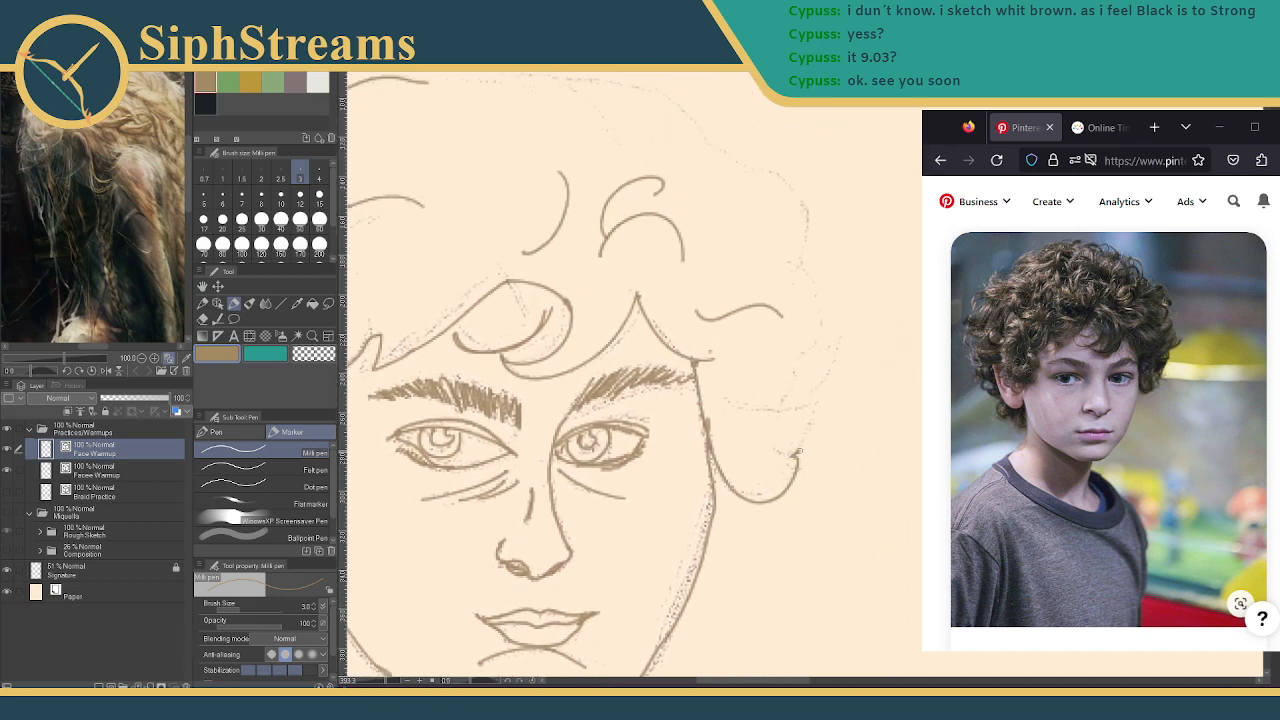
Ink the outer contour of the right-hand curls with pointed flicks and close the outline over the crown
{"action": "mouse_move", "coordinate": [799, 451]}
{"action": "left_mouse_down"}
{"action": "mouse_move", "coordinate": [817, 389]}
{"action": "mouse_move", "coordinate": [781, 400]}
{"action": "mouse_move", "coordinate": [832, 372]}
{"action": "mouse_move", "coordinate": [837, 342]}
{"action": "mouse_move", "coordinate": [782, 232]}
{"action": "mouse_move", "coordinate": [800, 266]}
{"action": "mouse_move", "coordinate": [810, 235]}
{"action": "mouse_move", "coordinate": [794, 180]}
{"action": "mouse_move", "coordinate": [758, 170]}
{"action": "left_mouse_up"}
{"action": "left_click_drag", "start_coordinate": [800, 272], "coordinate": [817, 289]}
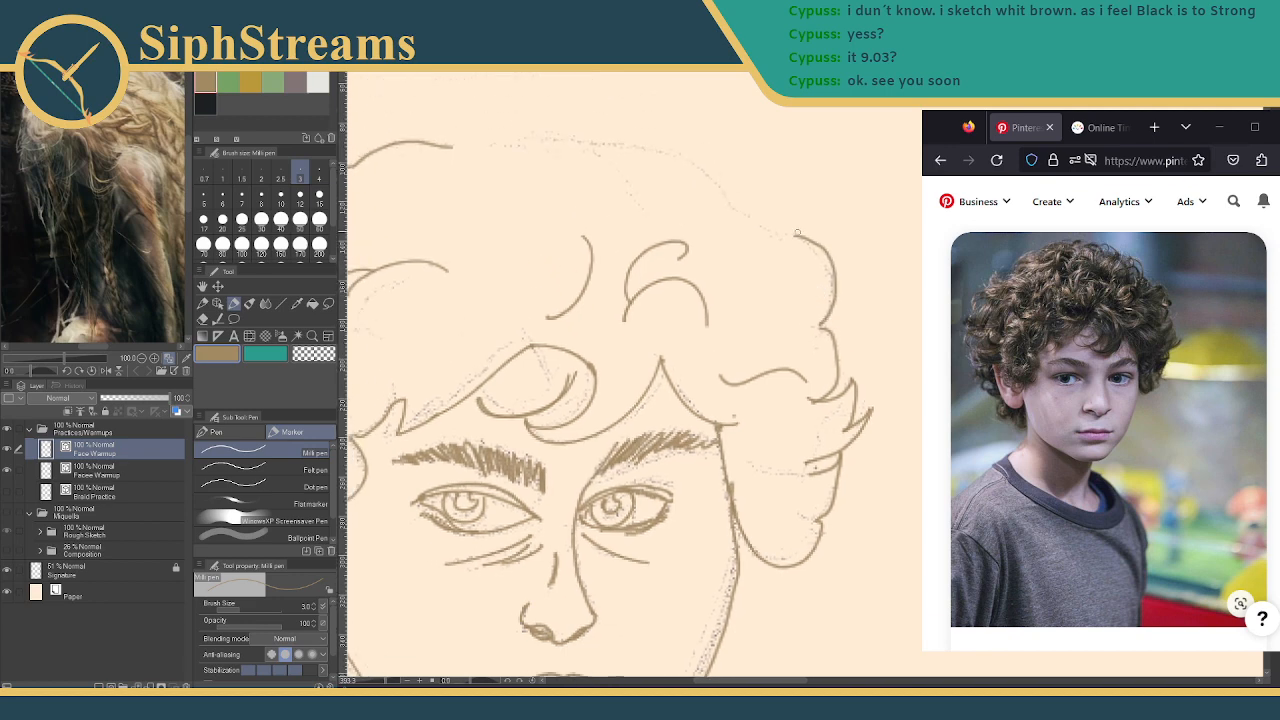
{"action": "mouse_move", "coordinate": [775, 229]}
{"action": "left_mouse_down"}
{"action": "mouse_move", "coordinate": [798, 251]}
{"action": "mouse_move", "coordinate": [725, 221]}
{"action": "mouse_move", "coordinate": [779, 300]}
{"action": "mouse_move", "coordinate": [712, 212]}
{"action": "mouse_move", "coordinate": [665, 228]}
{"action": "mouse_move", "coordinate": [642, 206]}
{"action": "mouse_move", "coordinate": [494, 222]}
{"action": "mouse_move", "coordinate": [695, 142]}
{"action": "left_mouse_up"}
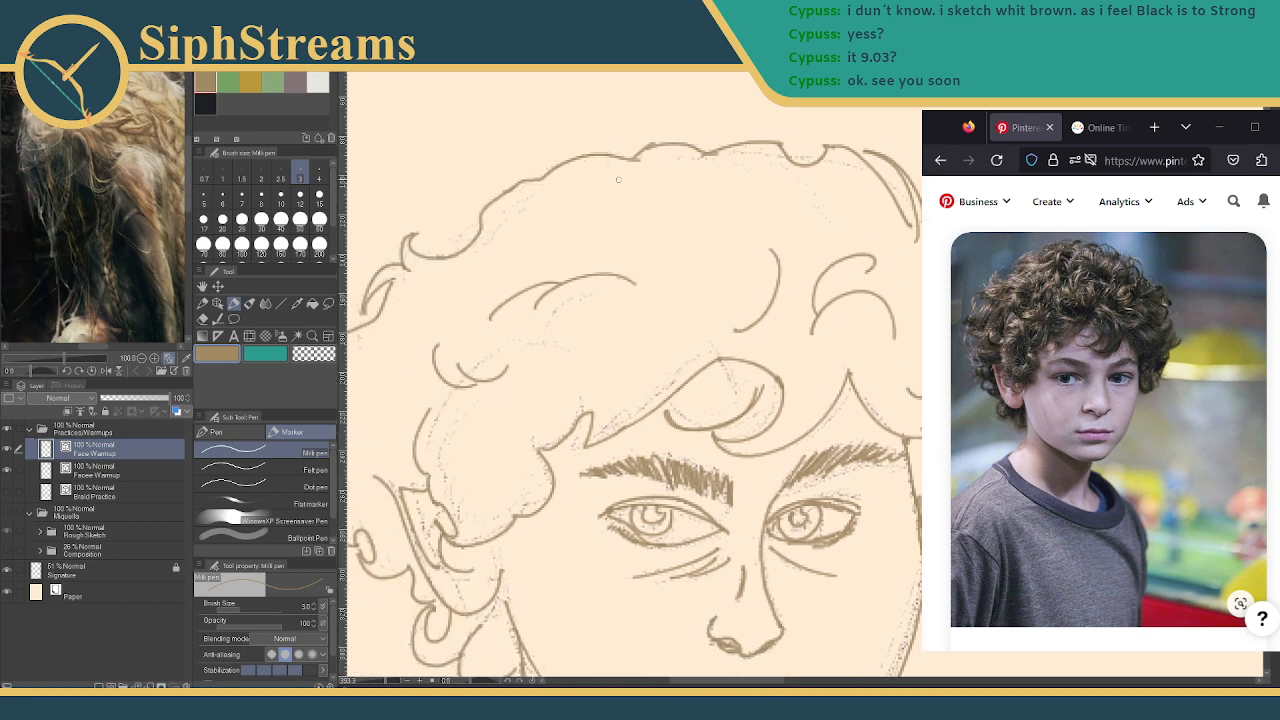
Undo a long strand drawn below the crown and ink short inner strands in the left-side curls
{"action": "mouse_move", "coordinate": [618, 178]}
{"action": "left_mouse_down"}
{"action": "mouse_move", "coordinate": [607, 258]}
{"action": "mouse_move", "coordinate": [701, 169]}
{"action": "mouse_move", "coordinate": [688, 210]}
{"action": "left_mouse_up"}
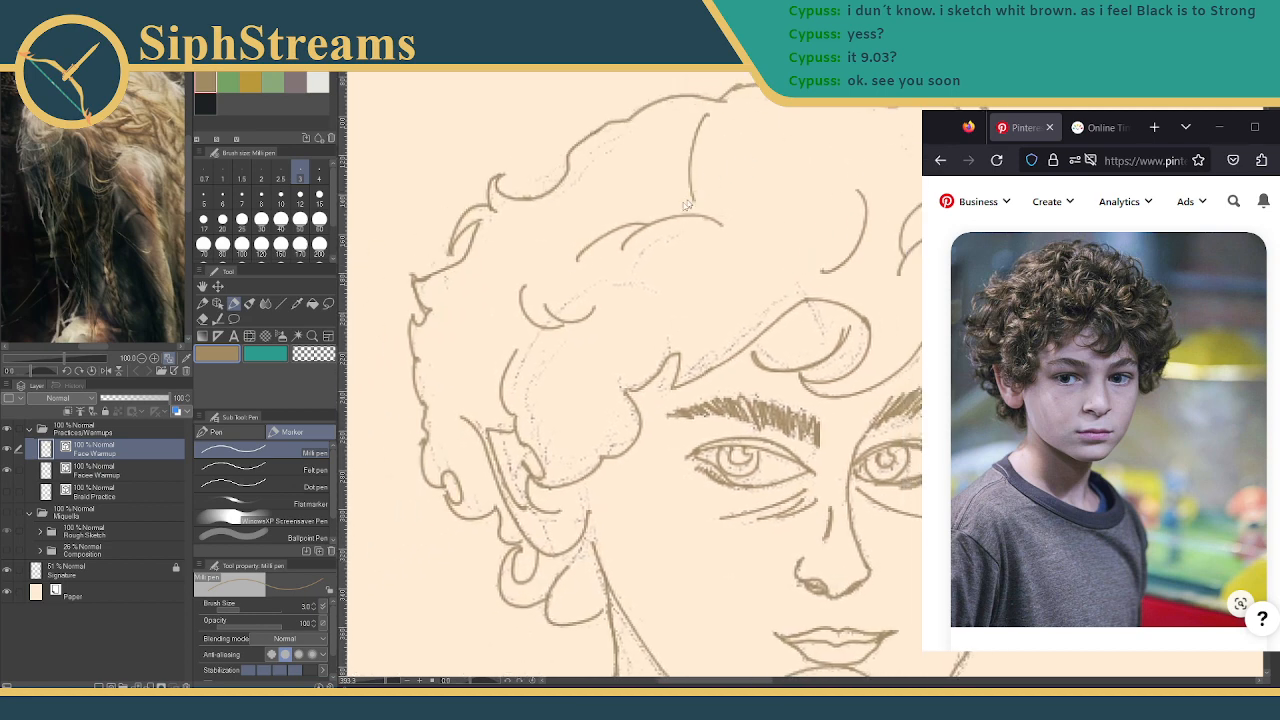
{"action": "key", "text": "ctrl+z"}
{"action": "left_click_drag", "start_coordinate": [428, 313], "coordinate": [474, 303]}
{"action": "mouse_move", "coordinate": [417, 365]}
{"action": "left_mouse_down"}
{"action": "mouse_move", "coordinate": [450, 357]}
{"action": "mouse_move", "coordinate": [442, 418]}
{"action": "left_mouse_up"}
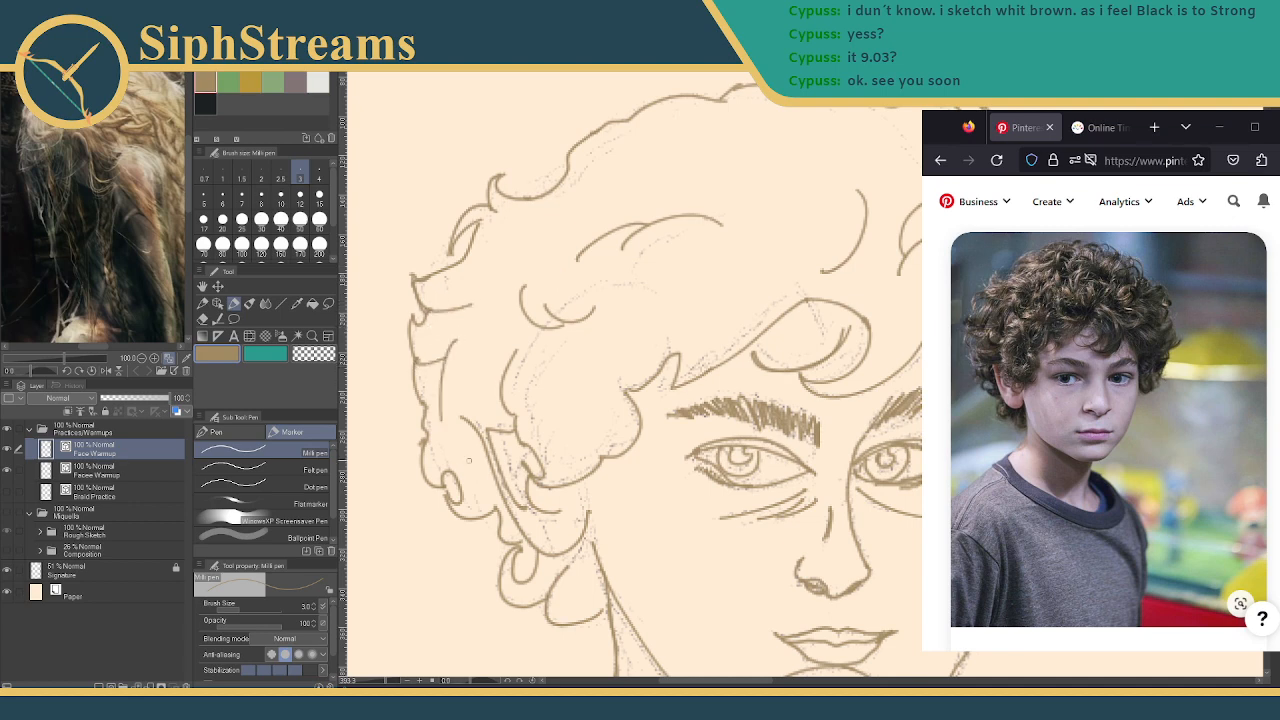
Review the portrait zoomed out, try extra strokes along the left jaw and neck, and undo them
{"action": "scroll", "coordinate": [442, 500], "scroll_direction": "down", "scroll_amount": 2}
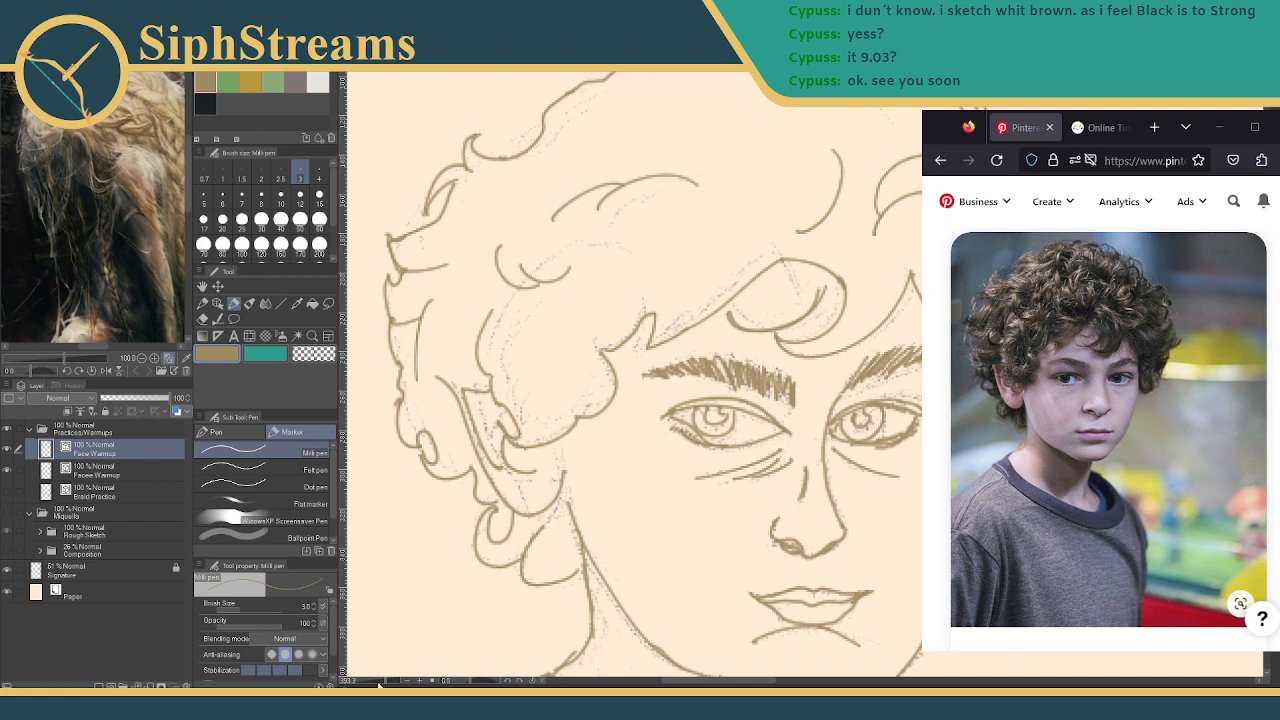
{"action": "left_click_drag", "start_coordinate": [380, 682], "coordinate": [374, 681]}
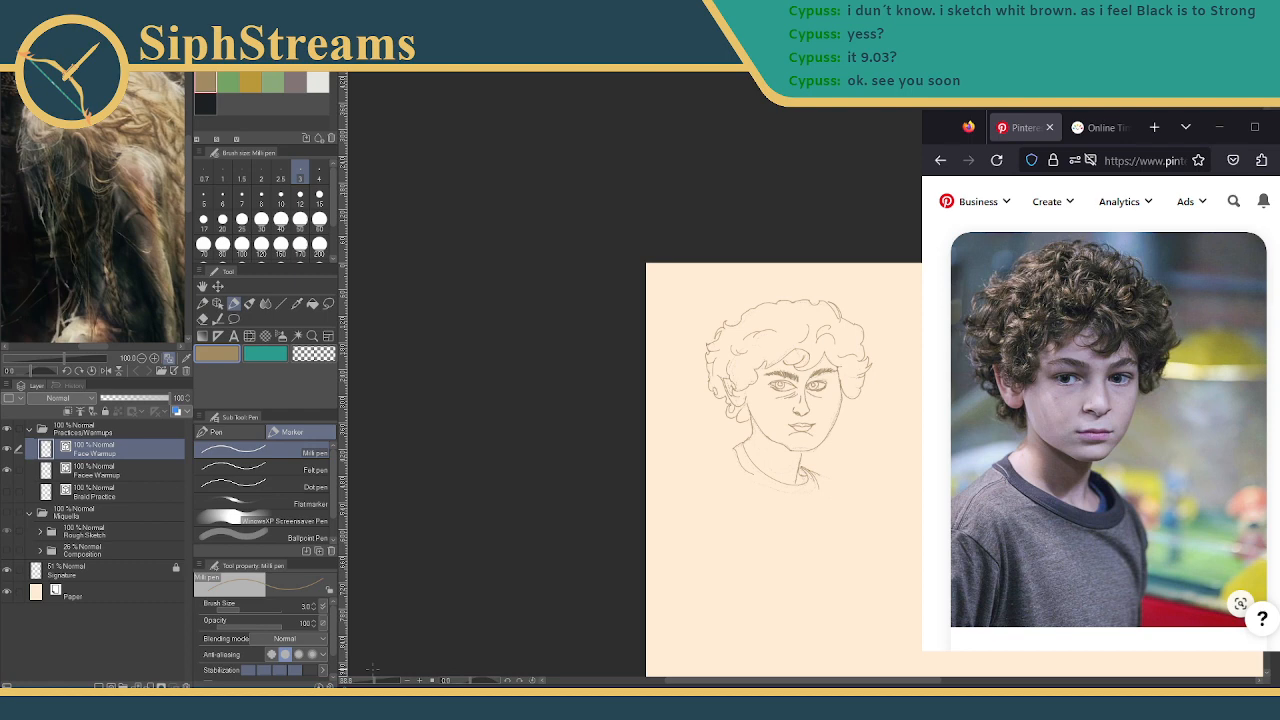
{"action": "left_click_drag", "start_coordinate": [376, 682], "coordinate": [384, 682]}
{"action": "left_click_drag", "start_coordinate": [607, 464], "coordinate": [563, 478]}
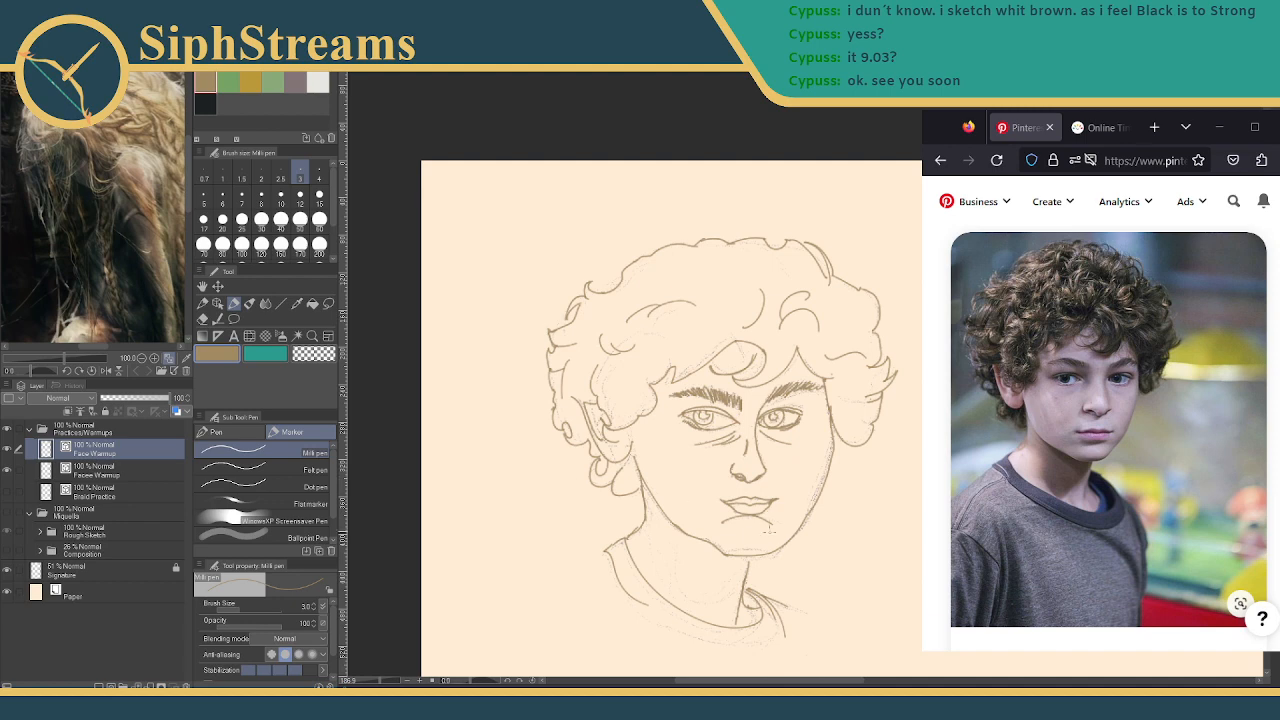
{"action": "mouse_move", "coordinate": [662, 524]}
{"action": "left_mouse_down"}
{"action": "mouse_move", "coordinate": [656, 548]}
{"action": "mouse_move", "coordinate": [727, 562]}
{"action": "left_mouse_up"}
{"action": "left_click_drag", "start_coordinate": [653, 496], "coordinate": [684, 542]}
{"action": "key", "text": "ctrl+z"}
{"action": "key", "text": "ctrl+z"}
{"action": "key", "text": "ctrl+z"}
Lasso the brows, eyes, nose and mouth, shift them slightly right within the face, and deselect
{"action": "left_click", "coordinate": [328, 303]}
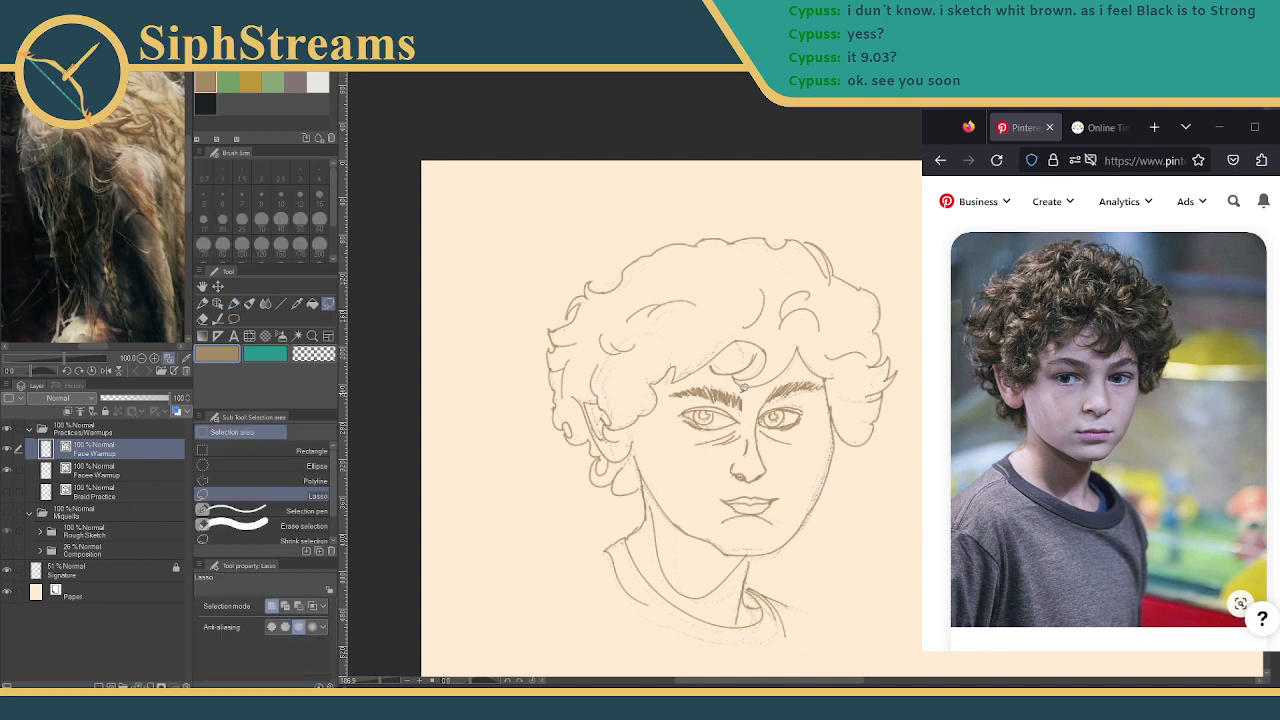
{"action": "mouse_move", "coordinate": [716, 377]}
{"action": "left_mouse_down"}
{"action": "mouse_move", "coordinate": [668, 394]}
{"action": "mouse_move", "coordinate": [667, 431]}
{"action": "mouse_move", "coordinate": [705, 515]}
{"action": "mouse_move", "coordinate": [742, 535]}
{"action": "mouse_move", "coordinate": [781, 526]}
{"action": "mouse_move", "coordinate": [826, 403]}
{"action": "mouse_move", "coordinate": [829, 386]}
{"action": "mouse_move", "coordinate": [752, 380]}
{"action": "left_mouse_up"}
{"action": "left_click", "coordinate": [789, 560]}
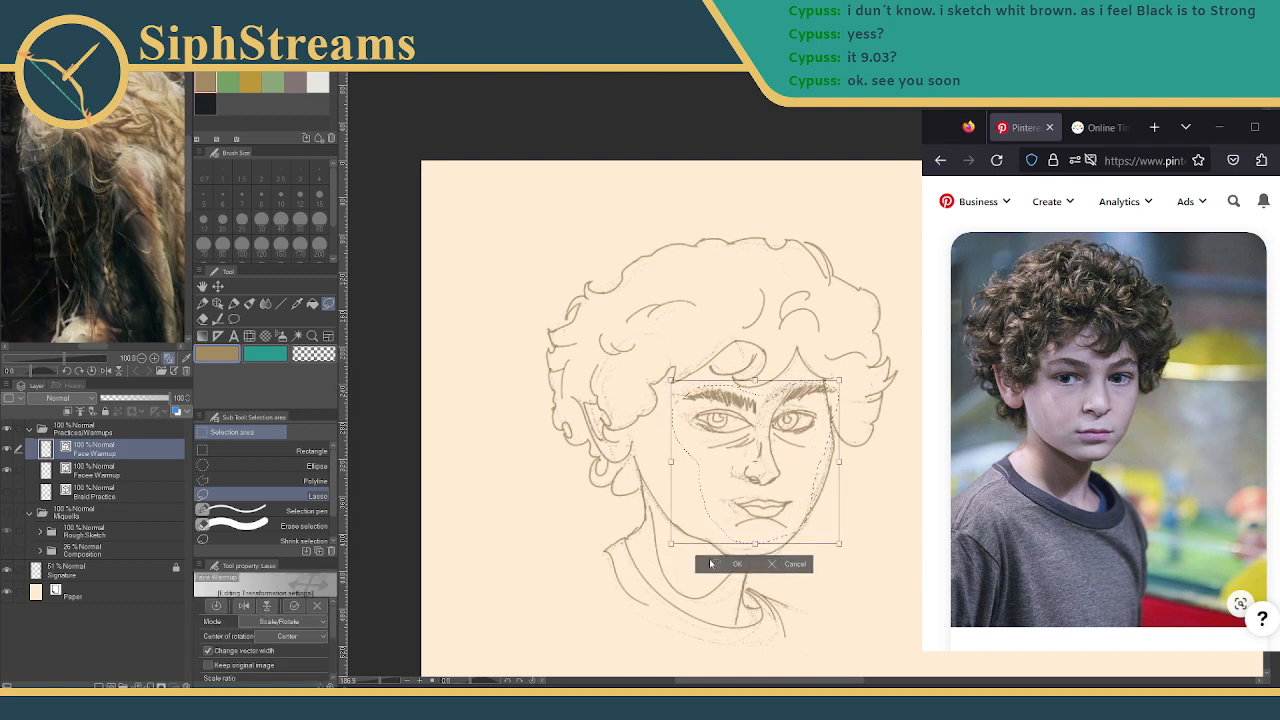
{"action": "left_click", "coordinate": [714, 563]}
{"action": "left_click", "coordinate": [645, 563]}
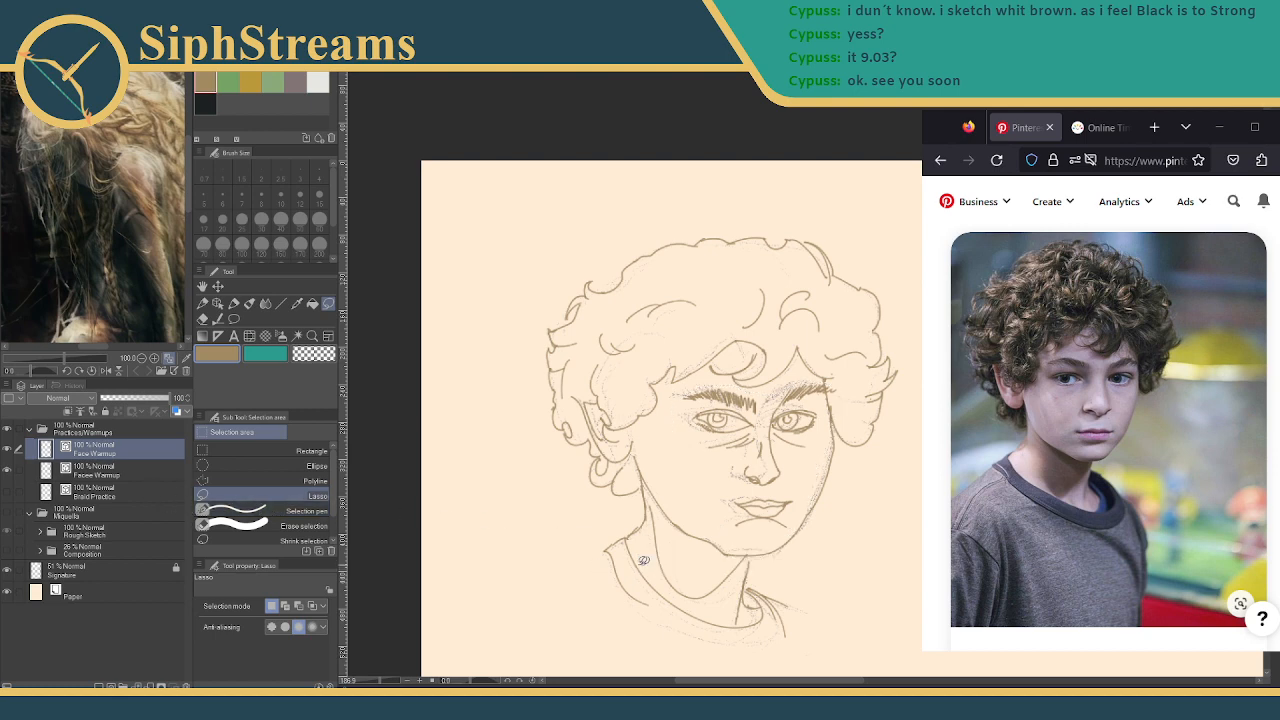
Hide the pencil sketch layer and ink the left cheek contour with the Milli pen, redrawing it until it fits
{"action": "left_click", "coordinate": [7, 467]}
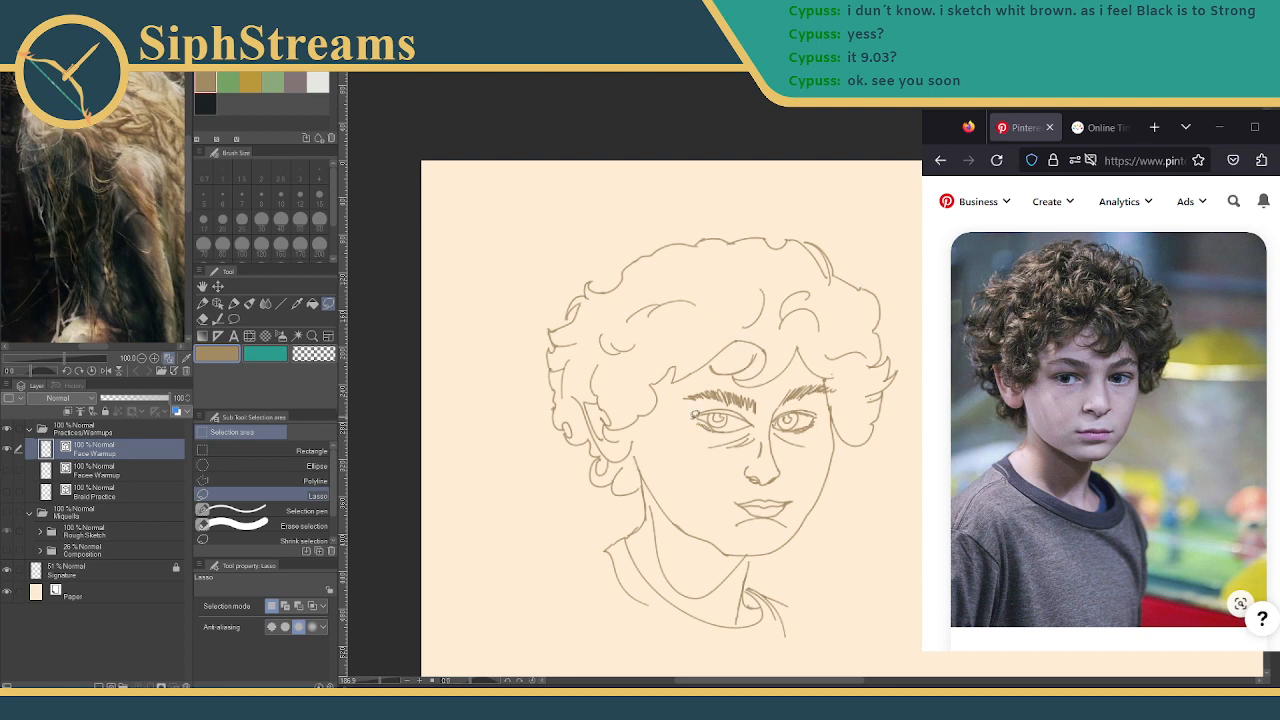
{"action": "left_click", "coordinate": [203, 303]}
{"action": "left_click", "coordinate": [234, 304]}
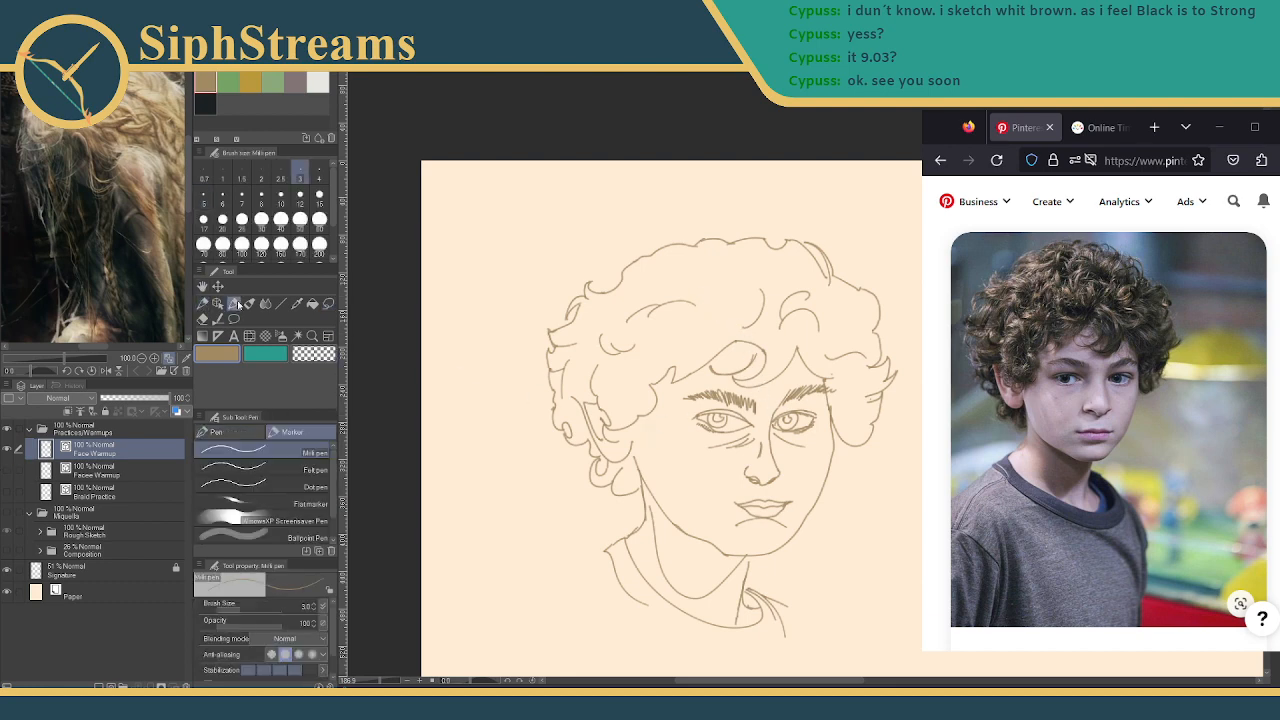
{"action": "mouse_move", "coordinate": [647, 433]}
{"action": "left_mouse_down"}
{"action": "mouse_move", "coordinate": [655, 497]}
{"action": "mouse_move", "coordinate": [691, 522]}
{"action": "left_mouse_up"}
{"action": "key", "text": "ctrl+z"}
{"action": "left_click_drag", "start_coordinate": [647, 436], "coordinate": [690, 538]}
{"action": "key", "text": "ctrl+z"}
{"action": "left_click_drag", "start_coordinate": [646, 434], "coordinate": [696, 528]}
{"action": "key", "text": "ctrl+z"}
{"action": "left_click_drag", "start_coordinate": [638, 428], "coordinate": [688, 515]}
{"action": "key", "text": "ctrl+z"}
{"action": "mouse_move", "coordinate": [641, 426]}
{"action": "left_mouse_down"}
{"action": "mouse_move", "coordinate": [686, 538]}
{"action": "mouse_move", "coordinate": [449, 547]}
{"action": "left_mouse_up"}
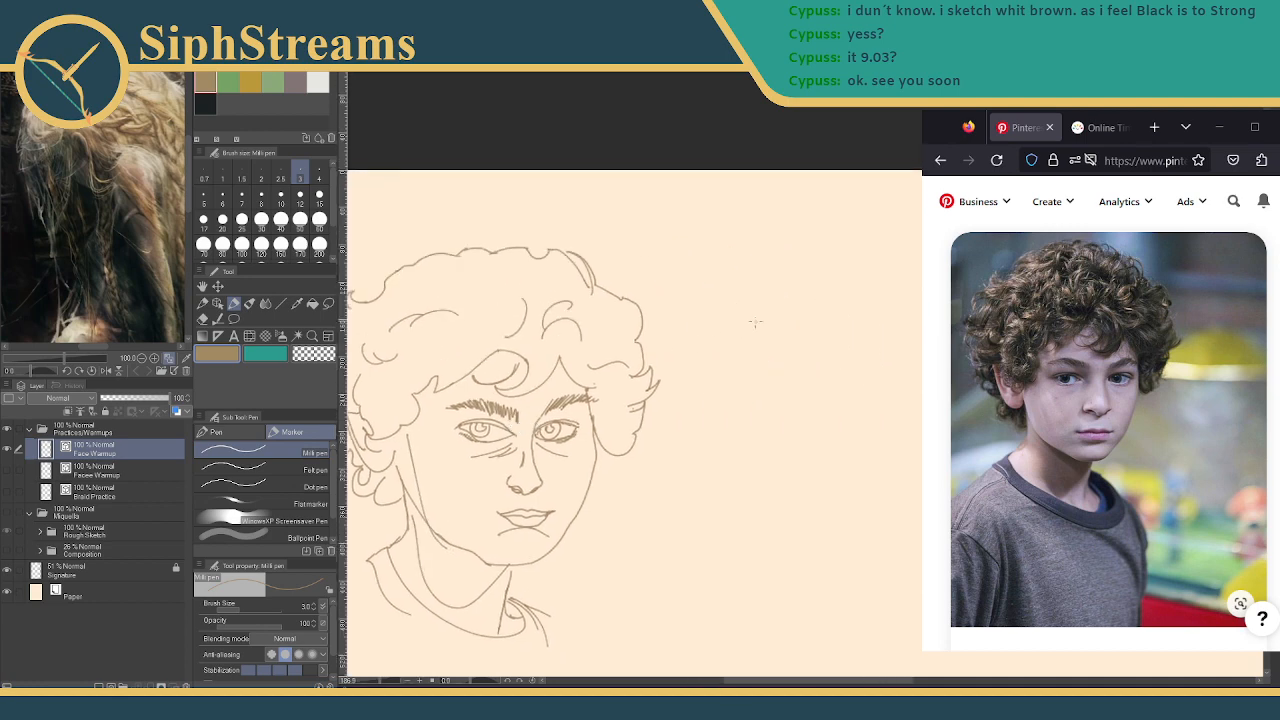
Draw a cranium circle for a second head beside the portrait and a curved face centre line, redrawing the line repeatedly
{"action": "mouse_move", "coordinate": [778, 259]}
{"action": "left_mouse_down"}
{"action": "mouse_move", "coordinate": [922, 356]}
{"action": "mouse_move", "coordinate": [922, 272]}
{"action": "left_mouse_up"}
{"action": "mouse_move", "coordinate": [806, 242]}
{"action": "left_mouse_down"}
{"action": "mouse_move", "coordinate": [846, 266]}
{"action": "mouse_move", "coordinate": [890, 505]}
{"action": "left_mouse_up"}
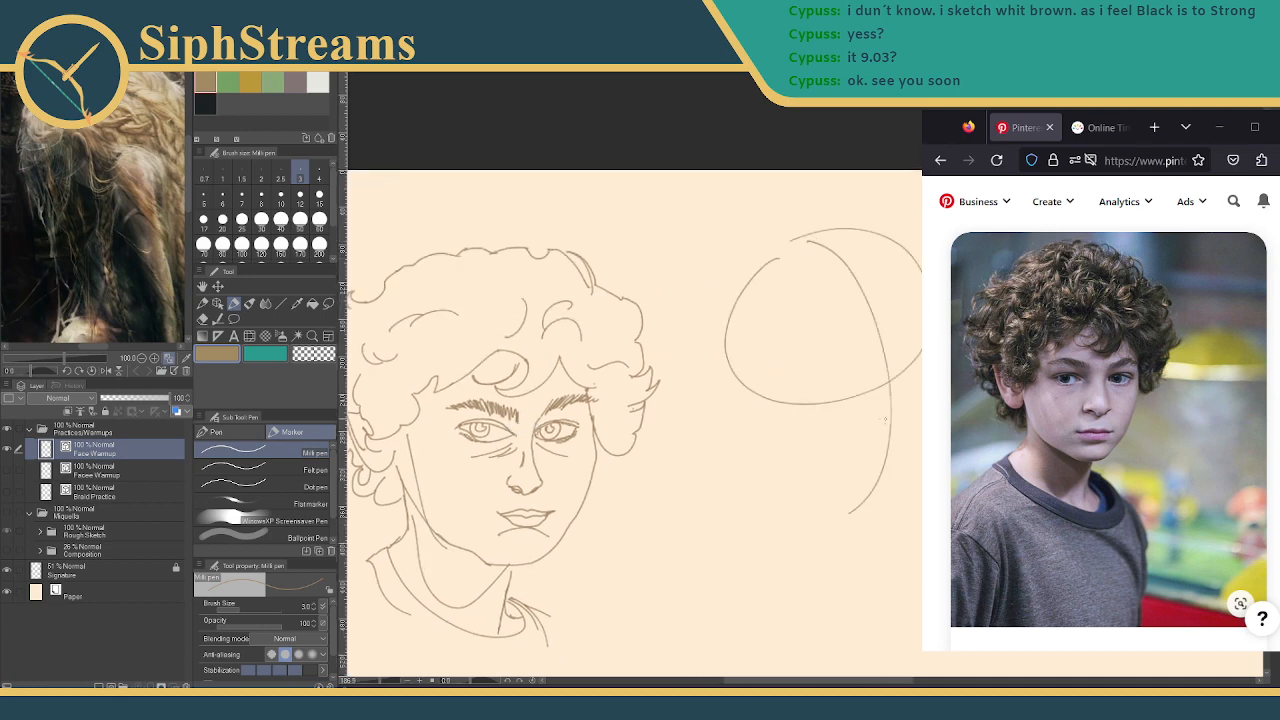
{"action": "key", "text": "ctrl+z"}
{"action": "mouse_move", "coordinate": [800, 238]}
{"action": "left_mouse_down"}
{"action": "mouse_move", "coordinate": [893, 487]}
{"action": "mouse_move", "coordinate": [876, 560]}
{"action": "left_mouse_up"}
{"action": "key", "text": "ctrl+z"}
{"action": "mouse_move", "coordinate": [790, 242]}
{"action": "left_mouse_down"}
{"action": "mouse_move", "coordinate": [887, 357]}
{"action": "mouse_move", "coordinate": [888, 504]}
{"action": "left_mouse_up"}
{"action": "key", "text": "ctrl+z"}
{"action": "mouse_move", "coordinate": [782, 253]}
{"action": "left_mouse_down"}
{"action": "mouse_move", "coordinate": [871, 326]}
{"action": "mouse_move", "coordinate": [875, 439]}
{"action": "mouse_move", "coordinate": [856, 520]}
{"action": "left_mouse_up"}
{"action": "key", "text": "ctrl+z"}
{"action": "mouse_move", "coordinate": [778, 252]}
{"action": "left_mouse_down"}
{"action": "mouse_move", "coordinate": [846, 284]}
{"action": "mouse_move", "coordinate": [880, 392]}
{"action": "mouse_move", "coordinate": [868, 548]}
{"action": "left_mouse_up"}
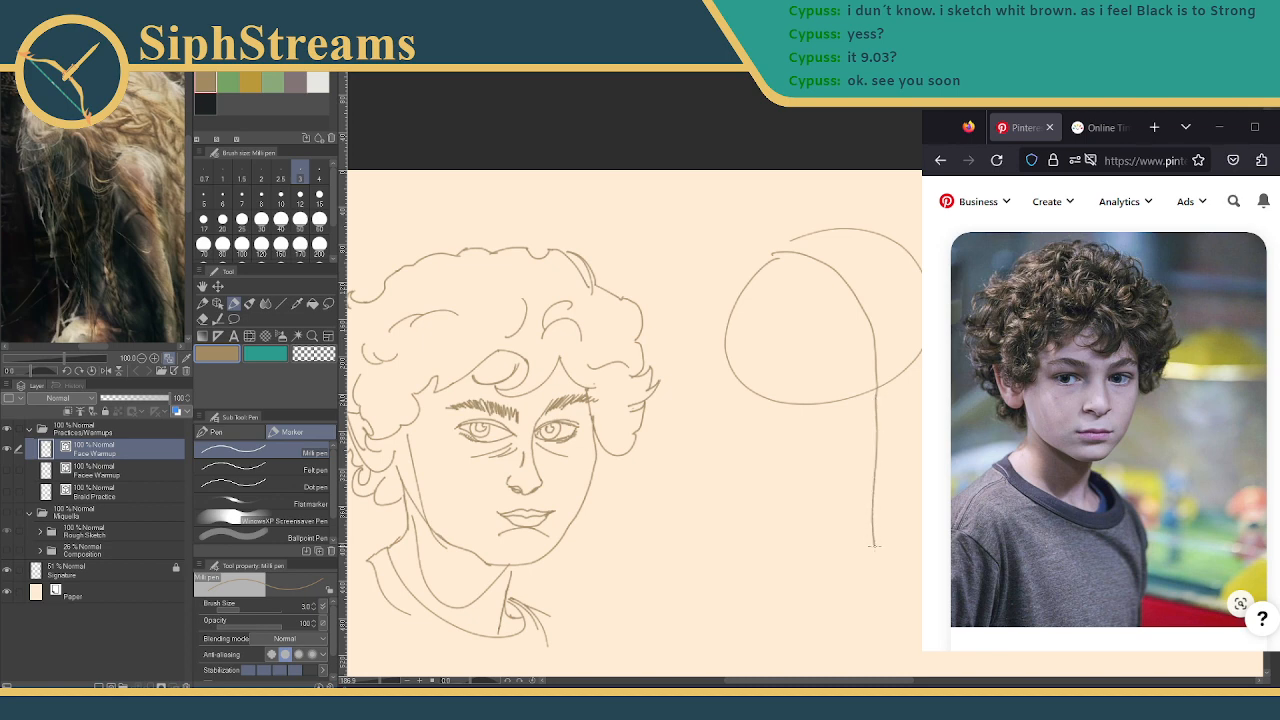
{"action": "key", "text": "ctrl+z"}
{"action": "mouse_move", "coordinate": [782, 254]}
{"action": "left_mouse_down"}
{"action": "mouse_move", "coordinate": [836, 288]}
{"action": "mouse_move", "coordinate": [863, 532]}
{"action": "mouse_move", "coordinate": [820, 276]}
{"action": "mouse_move", "coordinate": [891, 502]}
{"action": "left_mouse_up"}
{"action": "key", "text": "ctrl+z"}
{"action": "key", "text": "ctrl+z"}
{"action": "mouse_move", "coordinate": [776, 250]}
{"action": "left_mouse_down"}
{"action": "mouse_move", "coordinate": [879, 328]}
{"action": "mouse_move", "coordinate": [885, 532]}
{"action": "left_mouse_up"}
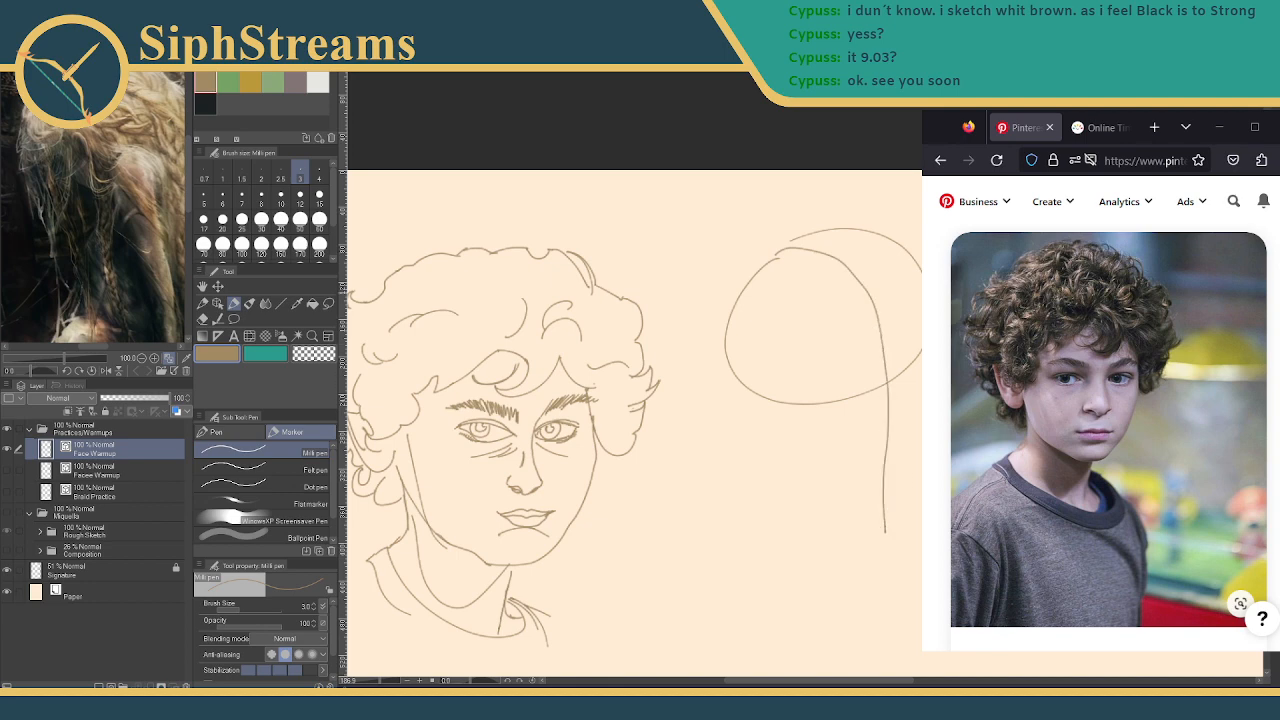
Sketch the second head's angled brows, dot eyes, nose, mouth, jawline and a first ear outline
{"action": "mouse_move", "coordinate": [884, 368]}
{"action": "left_mouse_down"}
{"action": "mouse_move", "coordinate": [922, 418]}
{"action": "mouse_move", "coordinate": [892, 434]}
{"action": "left_mouse_up"}
{"action": "mouse_move", "coordinate": [890, 370]}
{"action": "left_mouse_down"}
{"action": "mouse_move", "coordinate": [918, 344]}
{"action": "mouse_move", "coordinate": [872, 376]}
{"action": "mouse_move", "coordinate": [913, 384]}
{"action": "mouse_move", "coordinate": [907, 375]}
{"action": "mouse_move", "coordinate": [866, 398]}
{"action": "left_mouse_up"}
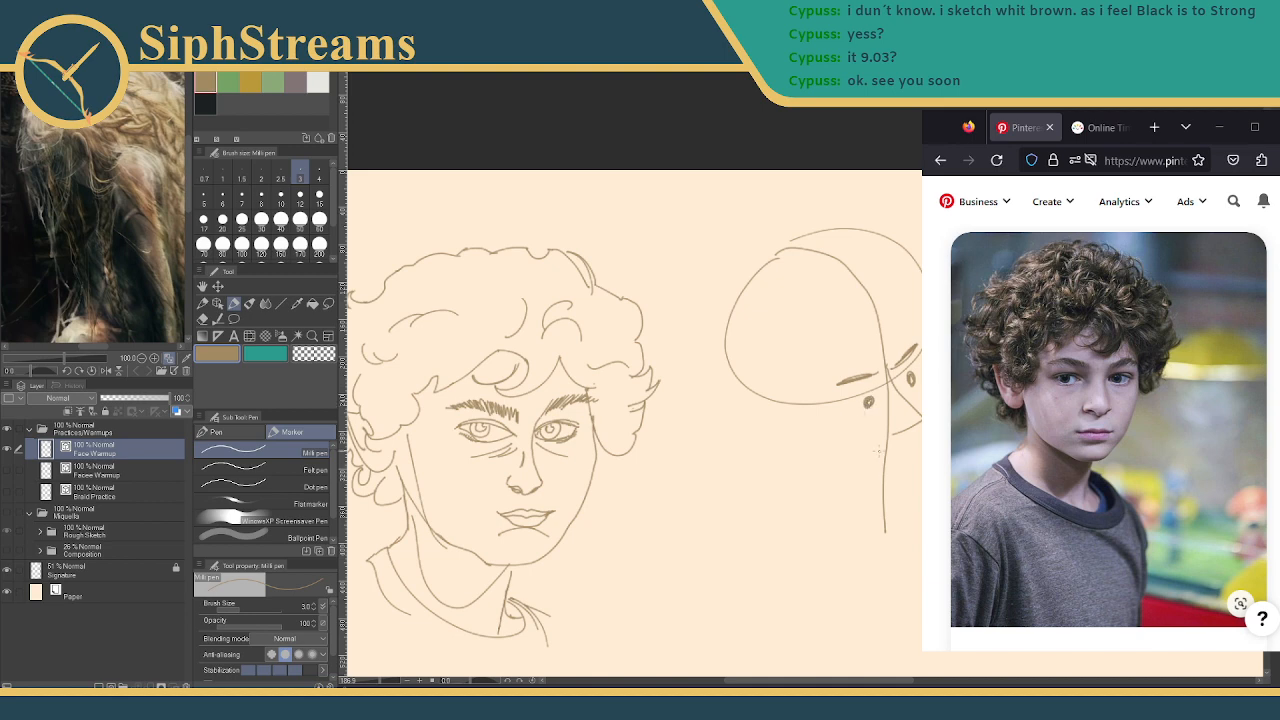
{"action": "left_click_drag", "start_coordinate": [878, 452], "coordinate": [915, 429]}
{"action": "mouse_move", "coordinate": [920, 454]}
{"action": "left_mouse_down"}
{"action": "mouse_move", "coordinate": [909, 486]}
{"action": "mouse_move", "coordinate": [881, 503]}
{"action": "mouse_move", "coordinate": [808, 456]}
{"action": "mouse_move", "coordinate": [763, 380]}
{"action": "mouse_move", "coordinate": [745, 405]}
{"action": "mouse_move", "coordinate": [779, 430]}
{"action": "left_mouse_up"}
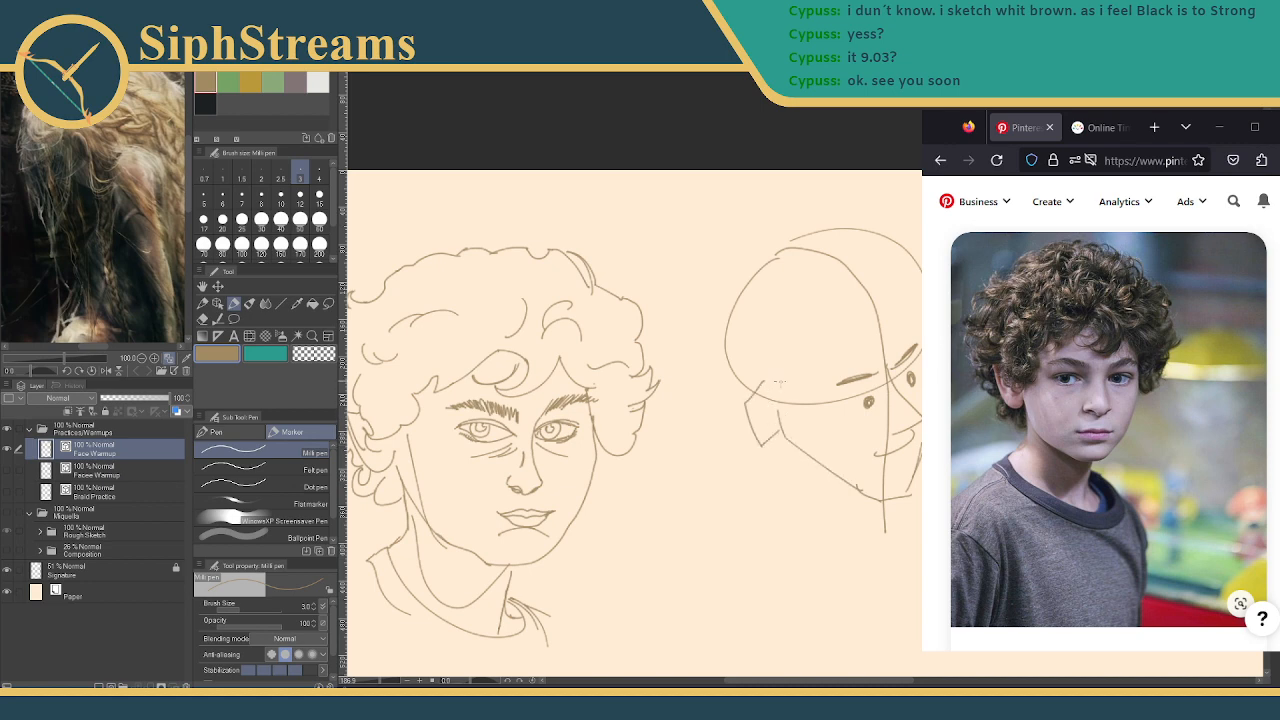
Try several ear shapes and temple strokes on the second head, undoing them
{"action": "key", "text": "ctrl+z"}
{"action": "left_click_drag", "start_coordinate": [752, 362], "coordinate": [768, 412]}
{"action": "key", "text": "ctrl+z"}
{"action": "mouse_move", "coordinate": [762, 359]}
{"action": "left_mouse_down"}
{"action": "mouse_move", "coordinate": [748, 414]}
{"action": "mouse_move", "coordinate": [772, 408]}
{"action": "left_mouse_up"}
{"action": "mouse_move", "coordinate": [758, 406]}
{"action": "left_mouse_down"}
{"action": "mouse_move", "coordinate": [762, 440]}
{"action": "mouse_move", "coordinate": [790, 450]}
{"action": "left_mouse_up"}
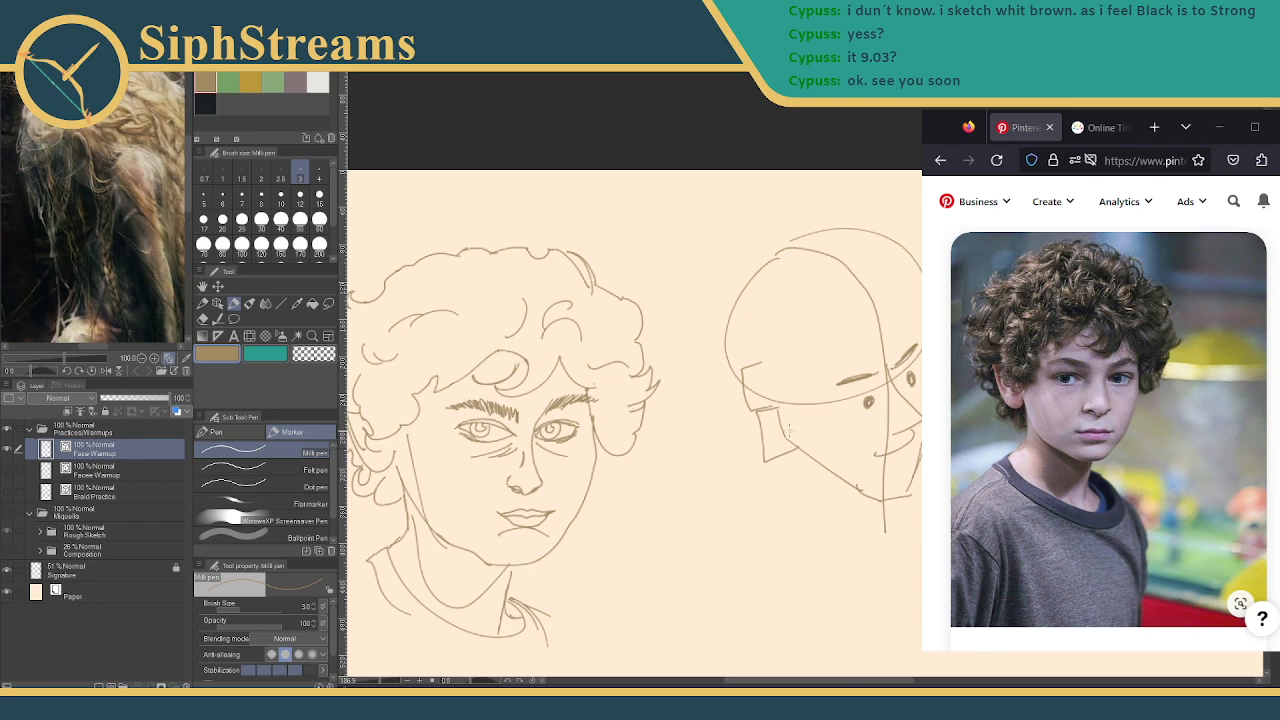
{"action": "key", "text": "ctrl+z"}
{"action": "key", "text": "ctrl+z"}
{"action": "left_click_drag", "start_coordinate": [823, 339], "coordinate": [824, 380]}
{"action": "key", "text": "ctrl+z"}
{"action": "mouse_move", "coordinate": [772, 346]}
{"action": "left_mouse_down"}
{"action": "mouse_move", "coordinate": [803, 362]}
{"action": "mouse_move", "coordinate": [795, 398]}
{"action": "left_mouse_up"}
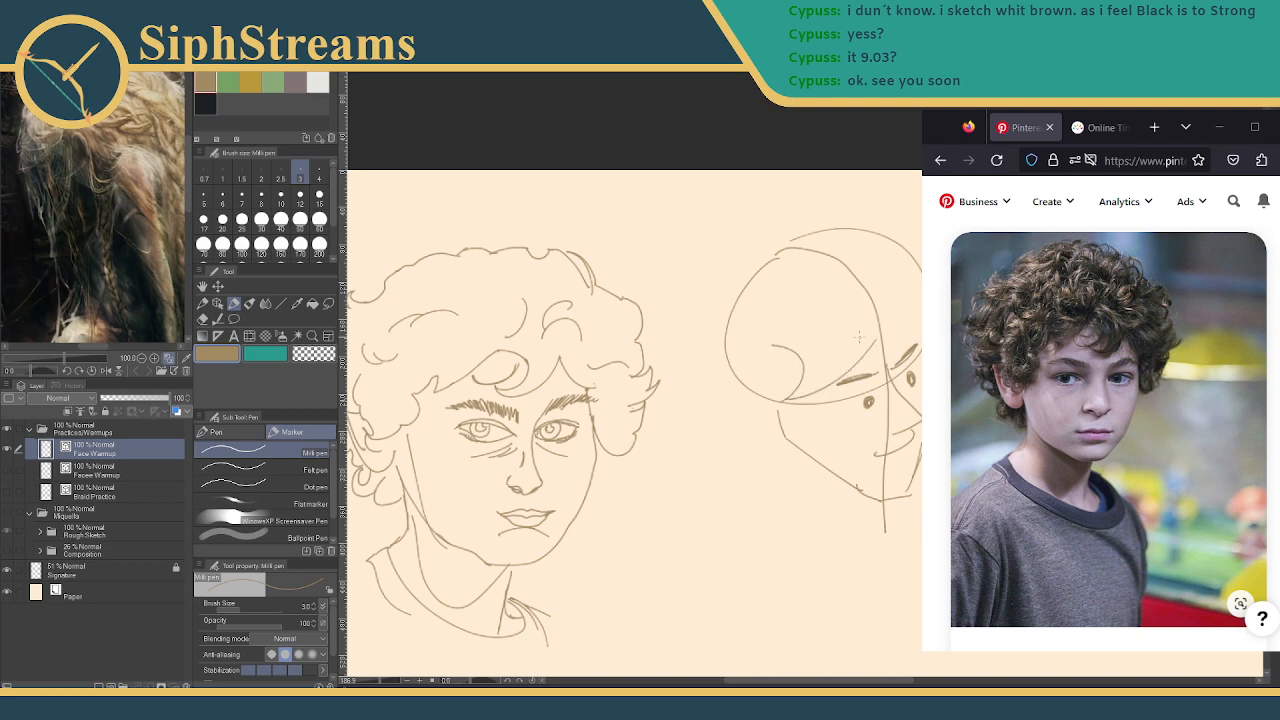
{"action": "key", "text": "ctrl+z"}
Draw the second head's long flowing hair outline and near ear, and erase the leftover cranium circle inside the hair
{"action": "mouse_move", "coordinate": [900, 282]}
{"action": "left_mouse_down"}
{"action": "mouse_move", "coordinate": [778, 470]}
{"action": "mouse_move", "coordinate": [758, 596]}
{"action": "mouse_move", "coordinate": [890, 274]}
{"action": "mouse_move", "coordinate": [776, 256]}
{"action": "mouse_move", "coordinate": [720, 480]}
{"action": "mouse_move", "coordinate": [733, 516]}
{"action": "mouse_move", "coordinate": [699, 607]}
{"action": "mouse_move", "coordinate": [758, 578]}
{"action": "left_mouse_up"}
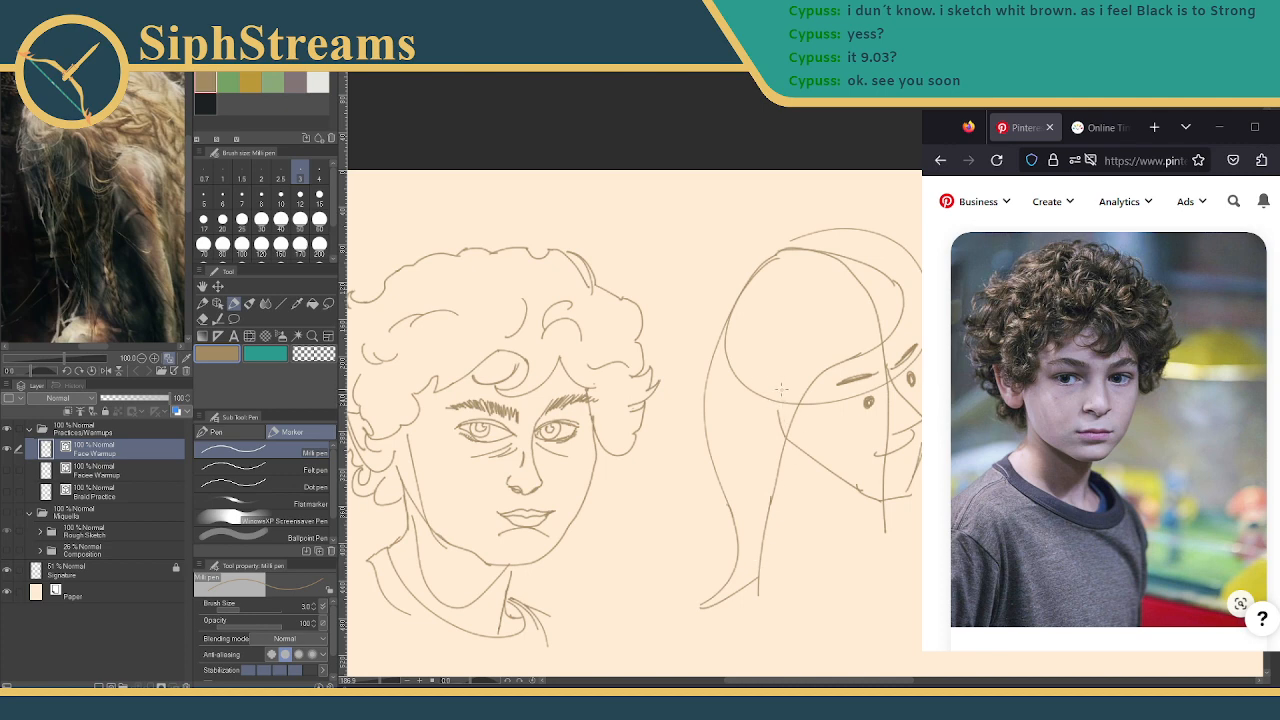
{"action": "left_click_drag", "start_coordinate": [784, 382], "coordinate": [788, 436]}
{"action": "mouse_move", "coordinate": [848, 254]}
{"action": "left_mouse_down"}
{"action": "mouse_move", "coordinate": [790, 240]}
{"action": "mouse_move", "coordinate": [746, 284]}
{"action": "mouse_move", "coordinate": [790, 240]}
{"action": "mouse_move", "coordinate": [698, 397]}
{"action": "mouse_move", "coordinate": [788, 240]}
{"action": "mouse_move", "coordinate": [746, 295]}
{"action": "left_mouse_up"}
{"action": "key", "text": "ctrl+z"}
{"action": "key", "text": "e"}
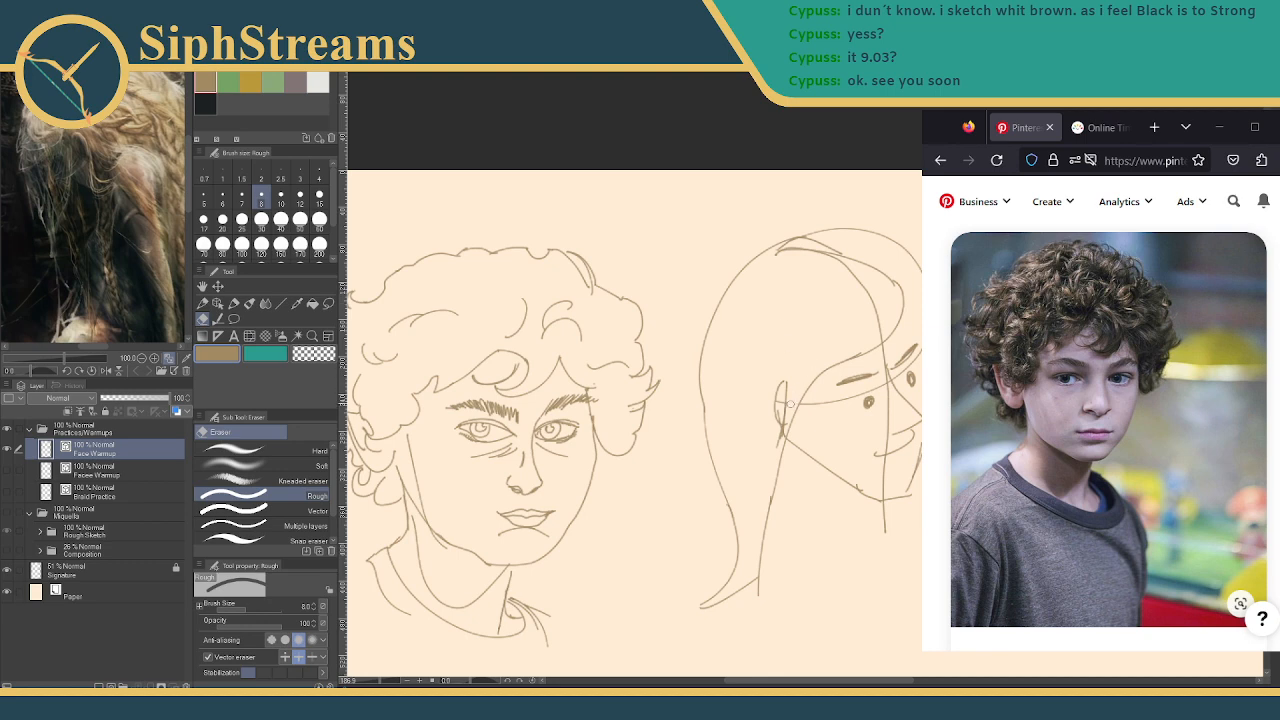
{"action": "key", "text": "p"}
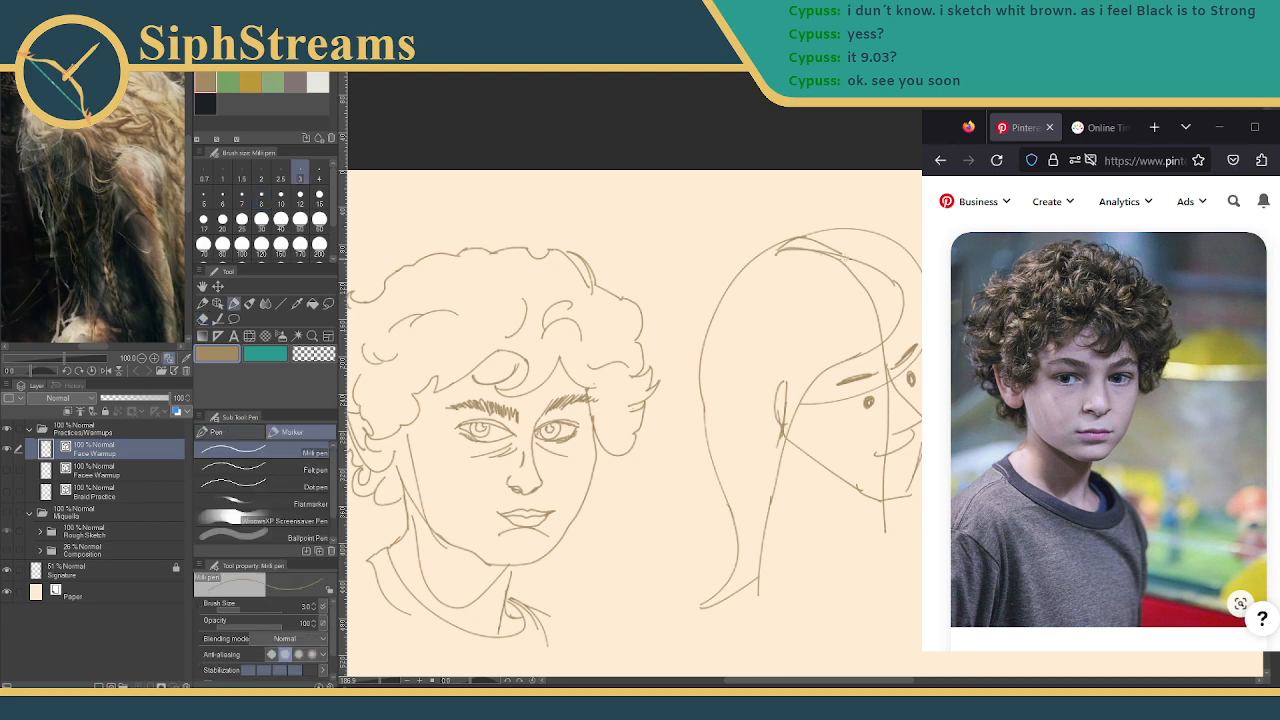
Add hair strokes over the second head's crown, the neck lines and a lock behind the ear, redrawing the lock's lower end
{"action": "mouse_move", "coordinate": [803, 238]}
{"action": "left_mouse_down"}
{"action": "mouse_move", "coordinate": [872, 230]}
{"action": "mouse_move", "coordinate": [920, 276]}
{"action": "left_mouse_up"}
{"action": "left_click_drag", "start_coordinate": [845, 228], "coordinate": [920, 276]}
{"action": "mouse_move", "coordinate": [866, 494]}
{"action": "left_mouse_down"}
{"action": "mouse_move", "coordinate": [883, 577]}
{"action": "mouse_move", "coordinate": [886, 546]}
{"action": "left_mouse_up"}
{"action": "mouse_move", "coordinate": [794, 478]}
{"action": "left_mouse_down"}
{"action": "mouse_move", "coordinate": [792, 536]}
{"action": "mouse_move", "coordinate": [804, 494]}
{"action": "left_mouse_up"}
{"action": "mouse_move", "coordinate": [790, 446]}
{"action": "left_mouse_down"}
{"action": "mouse_move", "coordinate": [796, 540]}
{"action": "mouse_move", "coordinate": [784, 500]}
{"action": "mouse_move", "coordinate": [766, 594]}
{"action": "mouse_move", "coordinate": [716, 622]}
{"action": "mouse_move", "coordinate": [680, 616]}
{"action": "mouse_move", "coordinate": [714, 592]}
{"action": "mouse_move", "coordinate": [664, 622]}
{"action": "mouse_move", "coordinate": [730, 586]}
{"action": "left_mouse_up"}
{"action": "key", "text": "ctrl+z"}
{"action": "key", "text": "ctrl+z"}
{"action": "key", "text": "ctrl+z"}
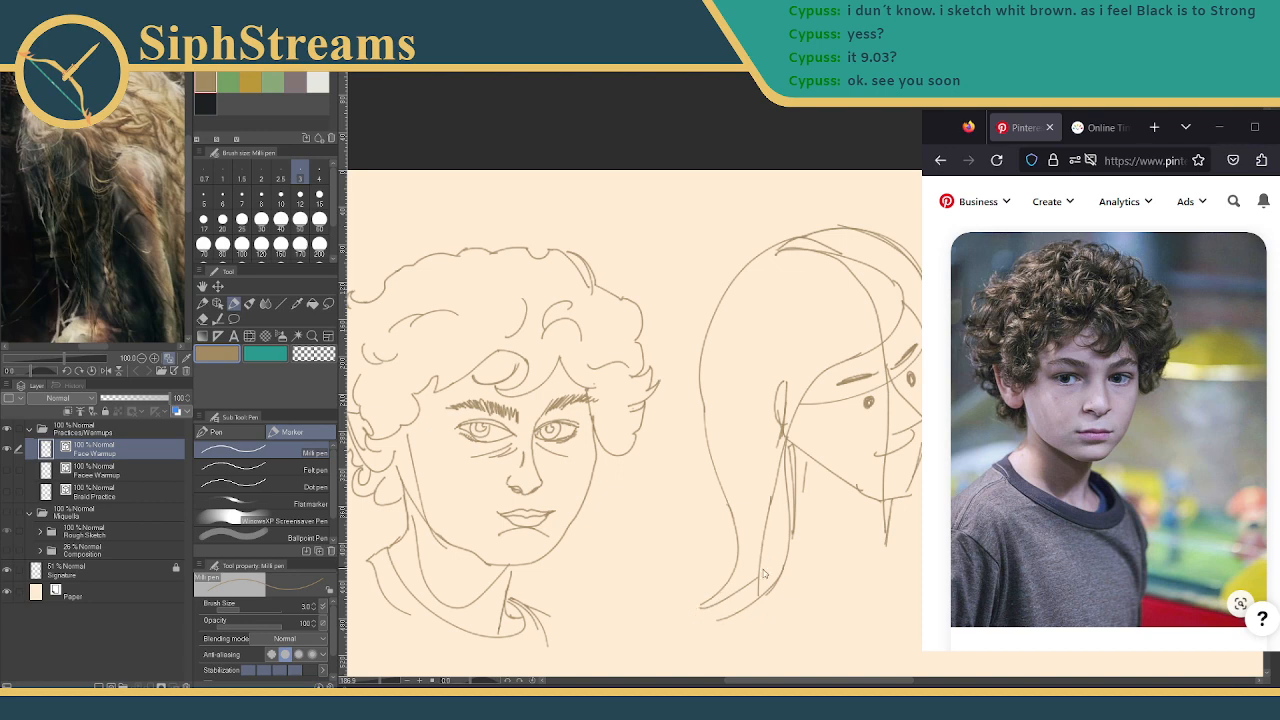
{"action": "key", "text": "ctrl+z"}
{"action": "mouse_move", "coordinate": [796, 496]}
{"action": "left_mouse_down"}
{"action": "mouse_move", "coordinate": [774, 574]}
{"action": "mouse_move", "coordinate": [702, 612]}
{"action": "left_mouse_up"}
Erase the stray lines inside the second head's hair tip and draw the curved base of the neck
{"action": "key", "text": "e"}
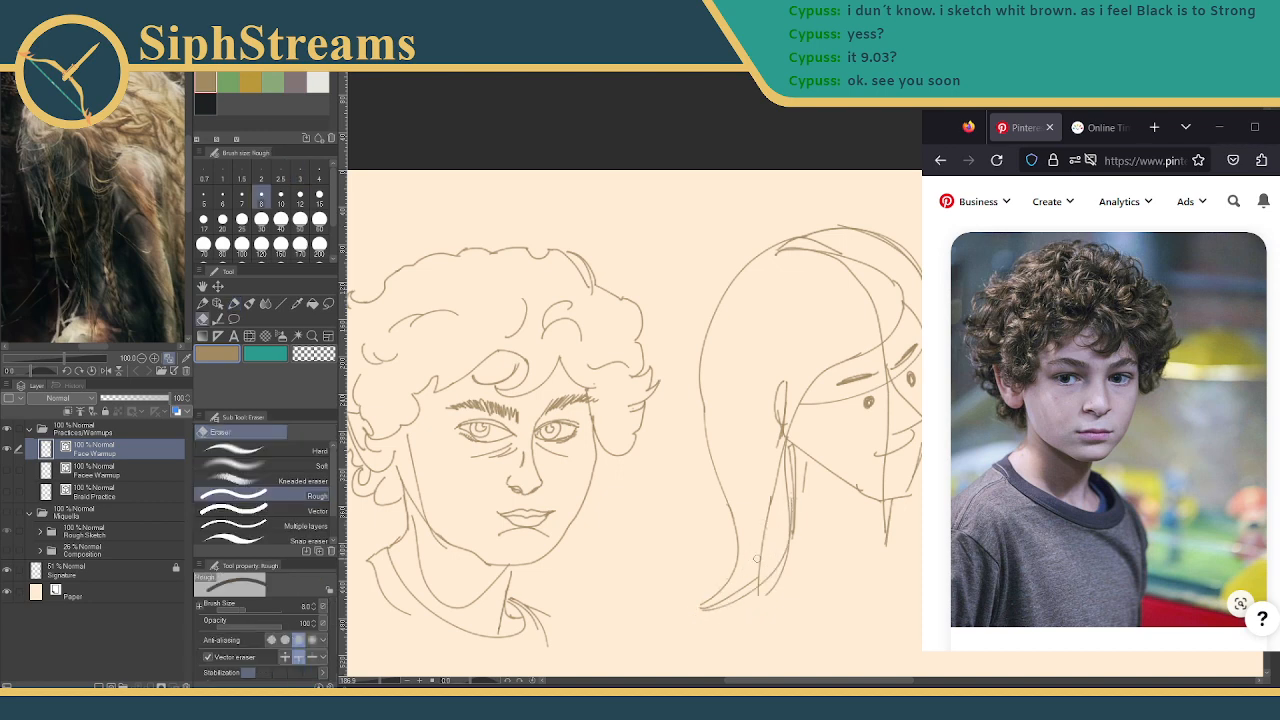
{"action": "mouse_move", "coordinate": [757, 558]}
{"action": "left_mouse_down"}
{"action": "mouse_move", "coordinate": [759, 598]}
{"action": "mouse_move", "coordinate": [789, 569]}
{"action": "left_mouse_up"}
{"action": "key", "text": "p"}
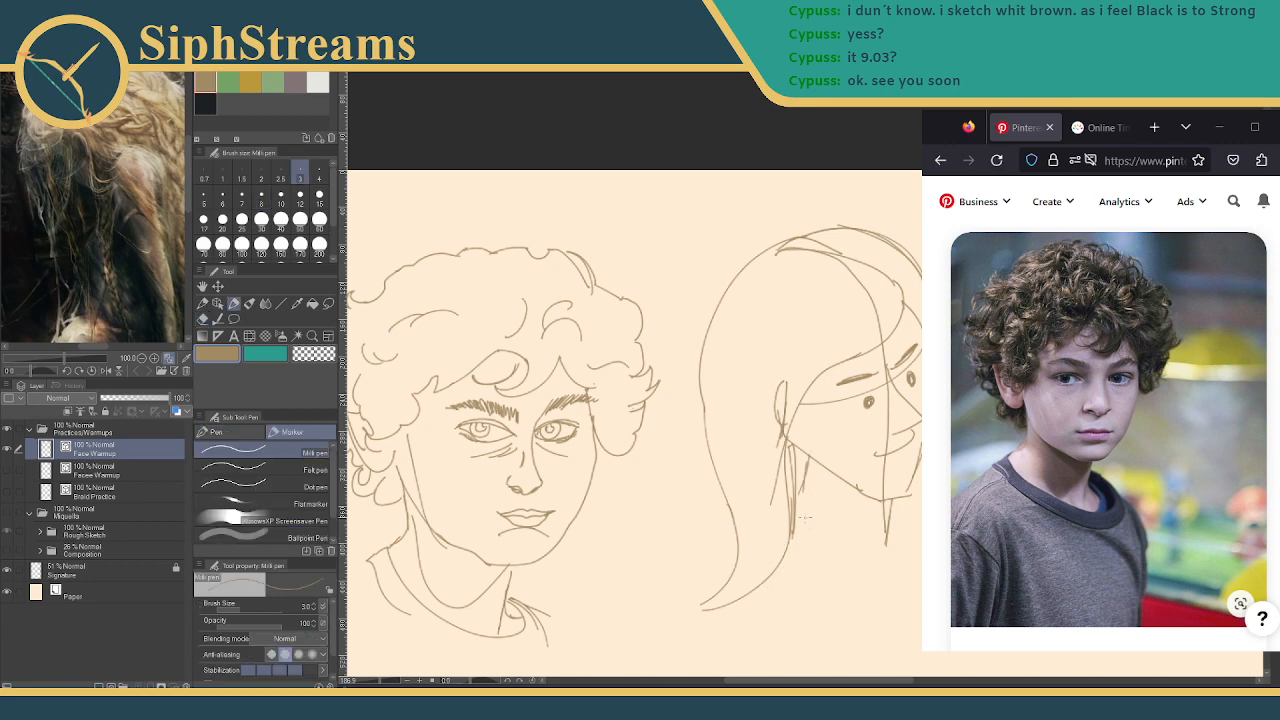
{"action": "mouse_move", "coordinate": [796, 524]}
{"action": "left_mouse_down"}
{"action": "mouse_move", "coordinate": [906, 531]}
{"action": "mouse_move", "coordinate": [892, 532]}
{"action": "mouse_move", "coordinate": [903, 496]}
{"action": "mouse_move", "coordinate": [876, 565]}
{"action": "left_mouse_up"}
{"action": "mouse_move", "coordinate": [896, 474]}
{"action": "left_mouse_down"}
{"action": "mouse_move", "coordinate": [910, 440]}
{"action": "mouse_move", "coordinate": [821, 486]}
{"action": "left_mouse_up"}
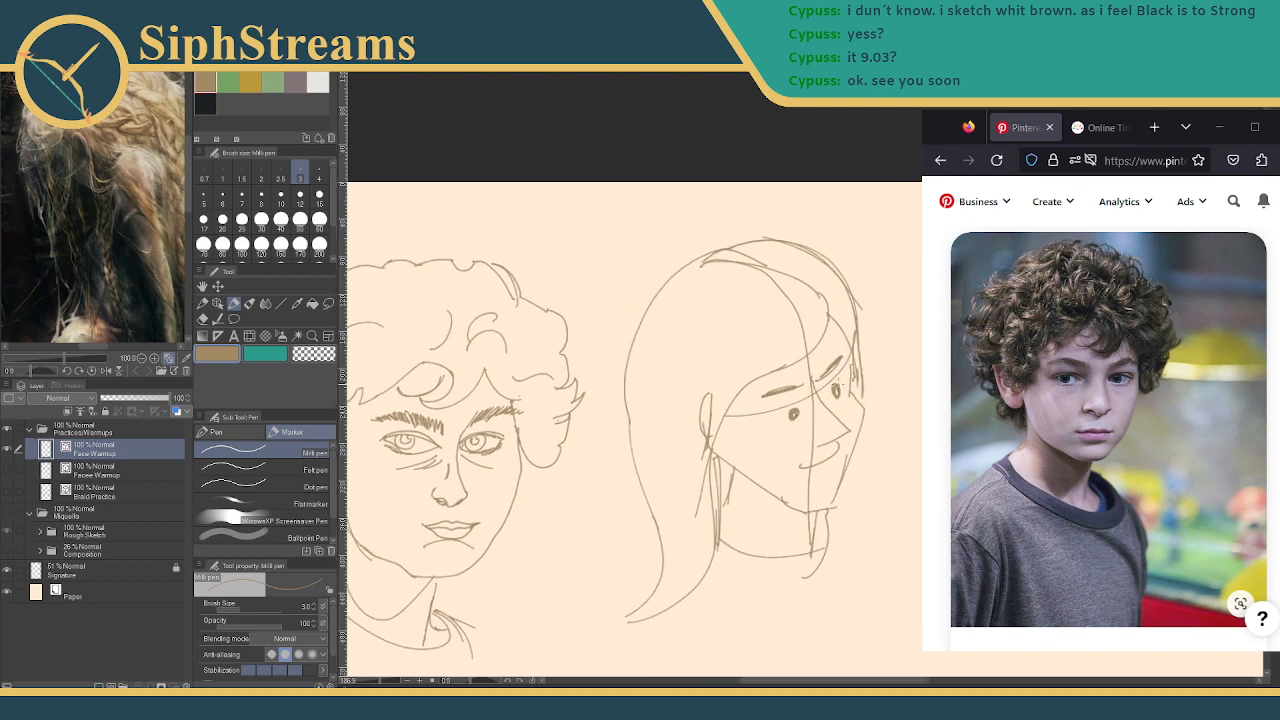
{"action": "left_click_drag", "start_coordinate": [843, 378], "coordinate": [778, 384]}
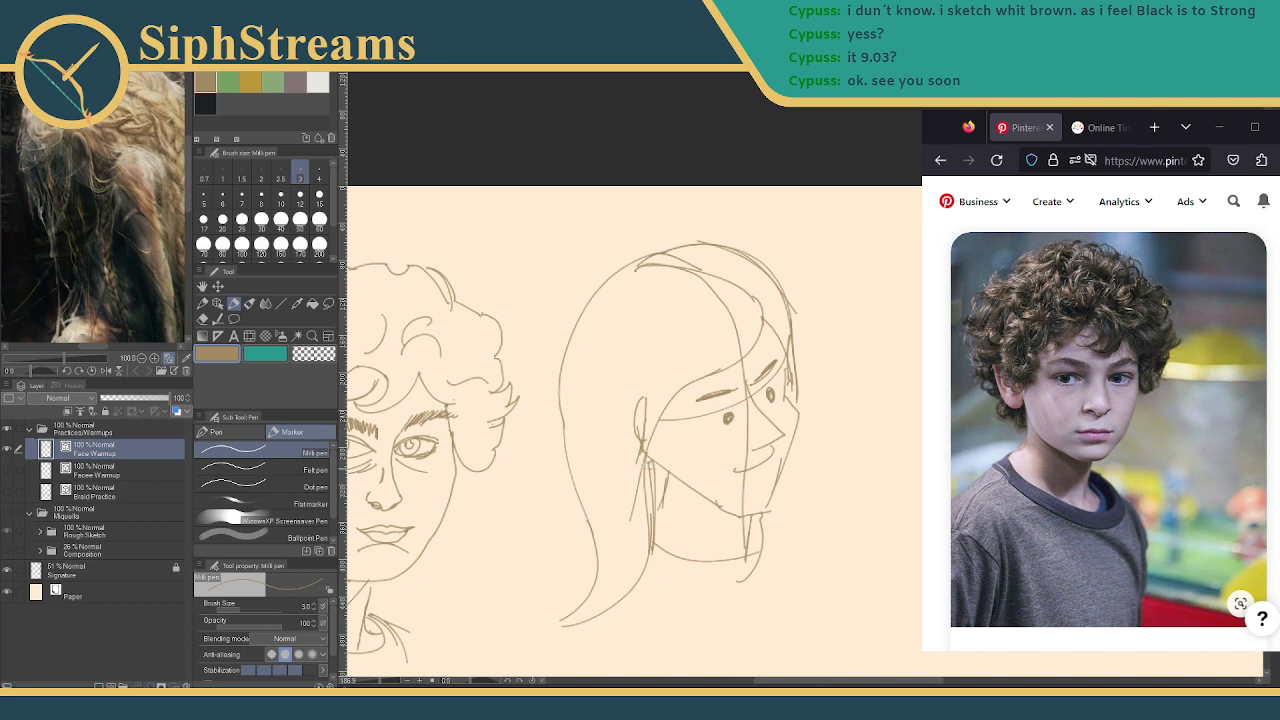
Draw a wide cranium circle for a third head on the blank canvas beside the long-haired head, redrawing it once
{"action": "left_click_drag", "start_coordinate": [830, 345], "coordinate": [521, 329]}
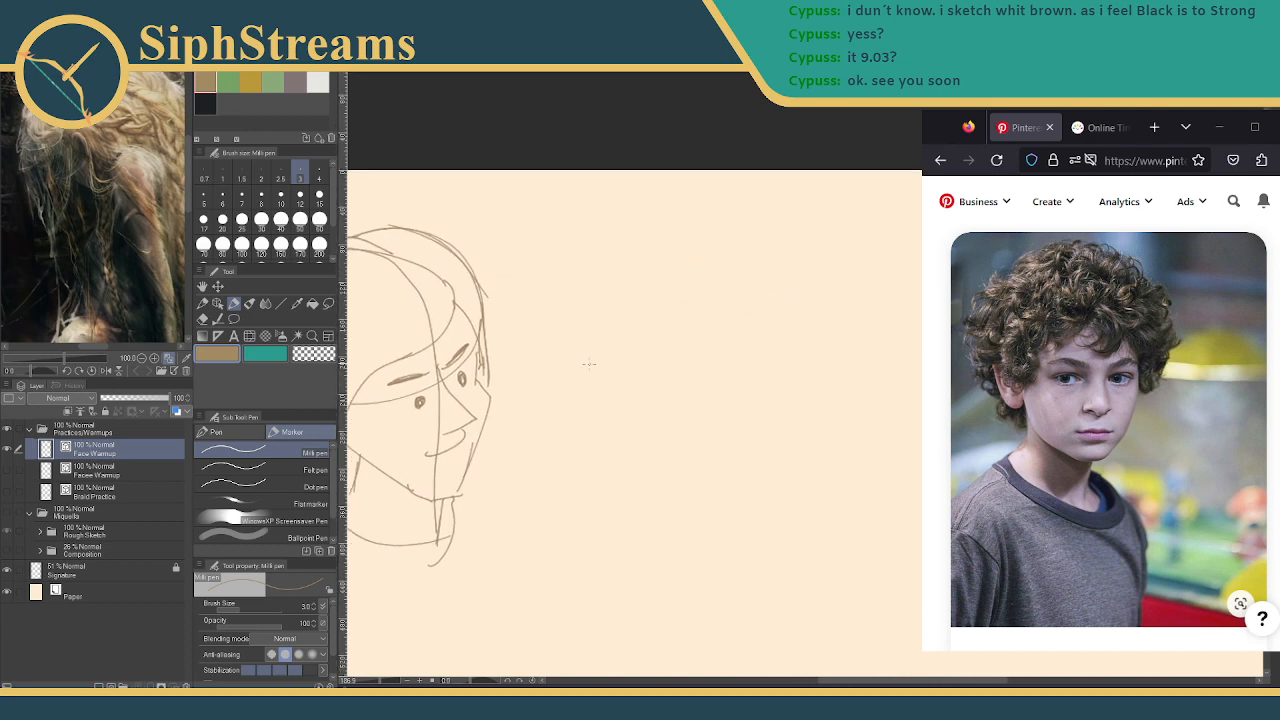
{"action": "mouse_move", "coordinate": [688, 283]}
{"action": "left_mouse_down"}
{"action": "mouse_move", "coordinate": [644, 318]}
{"action": "mouse_move", "coordinate": [662, 270]}
{"action": "left_mouse_up"}
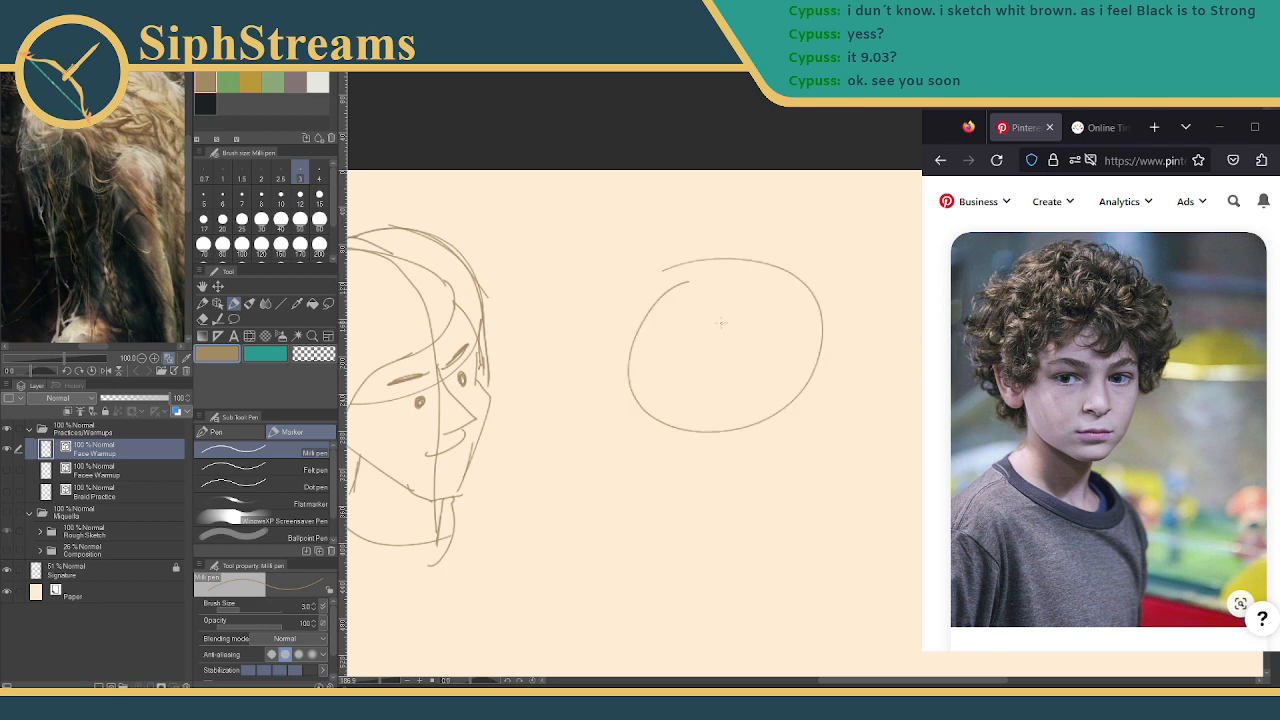
{"action": "key", "text": "ctrl+z"}
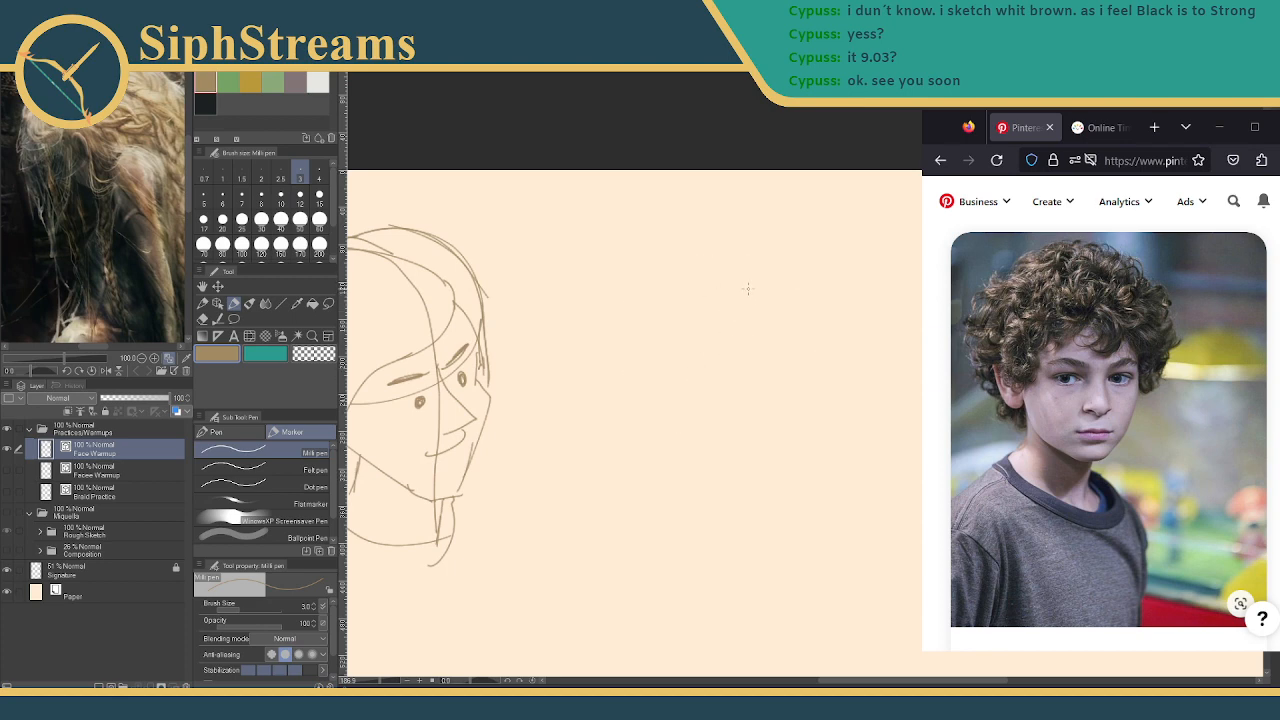
{"action": "mouse_move", "coordinate": [719, 281]}
{"action": "left_mouse_down"}
{"action": "mouse_move", "coordinate": [870, 318]}
{"action": "mouse_move", "coordinate": [713, 284]}
{"action": "left_mouse_up"}
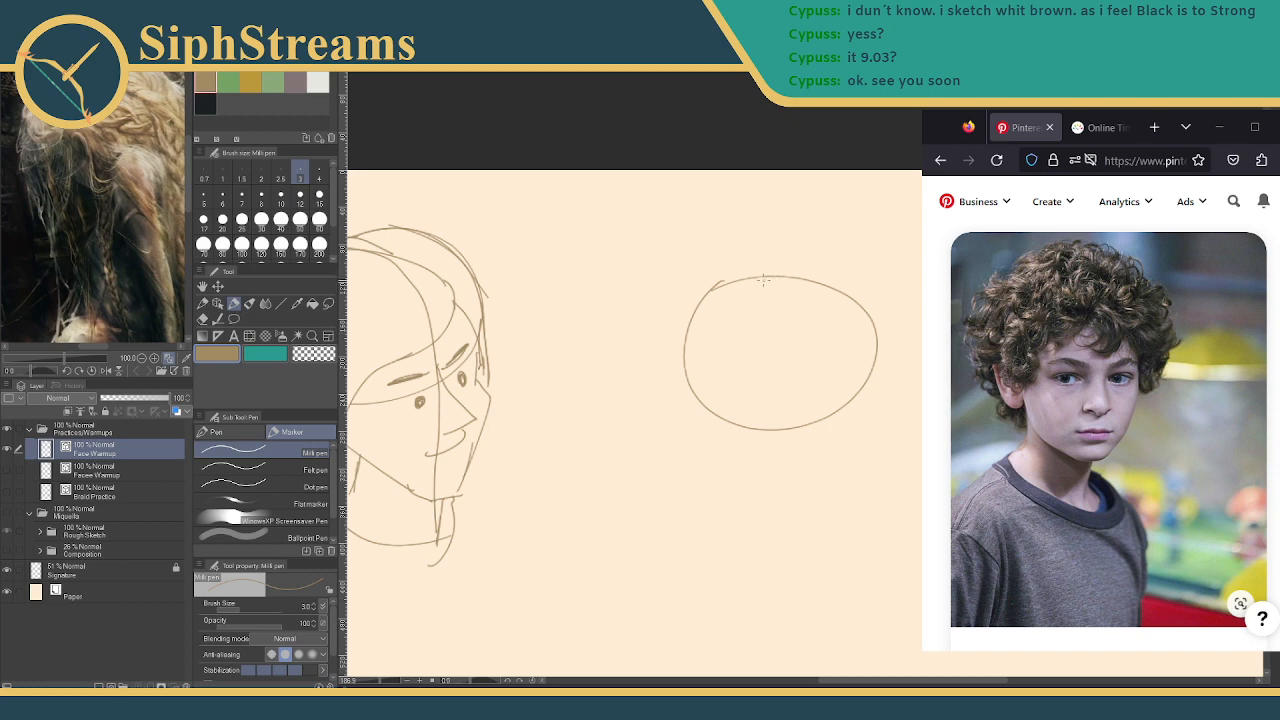
Draw the third head's curved face centre line with short brow, nose and chin marks, redrawing the line repeatedly
{"action": "mouse_move", "coordinate": [771, 278]}
{"action": "left_mouse_down"}
{"action": "mouse_move", "coordinate": [812, 416]}
{"action": "mouse_move", "coordinate": [791, 477]}
{"action": "left_mouse_up"}
{"action": "key", "text": "ctrl+z"}
{"action": "mouse_move", "coordinate": [777, 276]}
{"action": "left_mouse_down"}
{"action": "mouse_move", "coordinate": [808, 295]}
{"action": "mouse_move", "coordinate": [825, 394]}
{"action": "mouse_move", "coordinate": [787, 528]}
{"action": "left_mouse_up"}
{"action": "mouse_move", "coordinate": [818, 347]}
{"action": "left_mouse_down"}
{"action": "mouse_move", "coordinate": [820, 392]}
{"action": "mouse_move", "coordinate": [824, 340]}
{"action": "mouse_move", "coordinate": [824, 365]}
{"action": "left_mouse_up"}
{"action": "key", "text": "ctrl+z"}
{"action": "key", "text": "ctrl+z"}
{"action": "left_click_drag", "start_coordinate": [797, 330], "coordinate": [811, 357]}
{"action": "key", "text": "ctrl+z"}
{"action": "mouse_move", "coordinate": [811, 346]}
{"action": "left_mouse_down"}
{"action": "mouse_move", "coordinate": [808, 318]}
{"action": "mouse_move", "coordinate": [745, 283]}
{"action": "left_mouse_up"}
{"action": "key", "text": "ctrl+z"}
{"action": "mouse_move", "coordinate": [725, 281]}
{"action": "left_mouse_down"}
{"action": "mouse_move", "coordinate": [788, 295]}
{"action": "mouse_move", "coordinate": [810, 351]}
{"action": "mouse_move", "coordinate": [804, 326]}
{"action": "mouse_move", "coordinate": [810, 517]}
{"action": "left_mouse_up"}
{"action": "left_click_drag", "start_coordinate": [798, 354], "coordinate": [812, 353]}
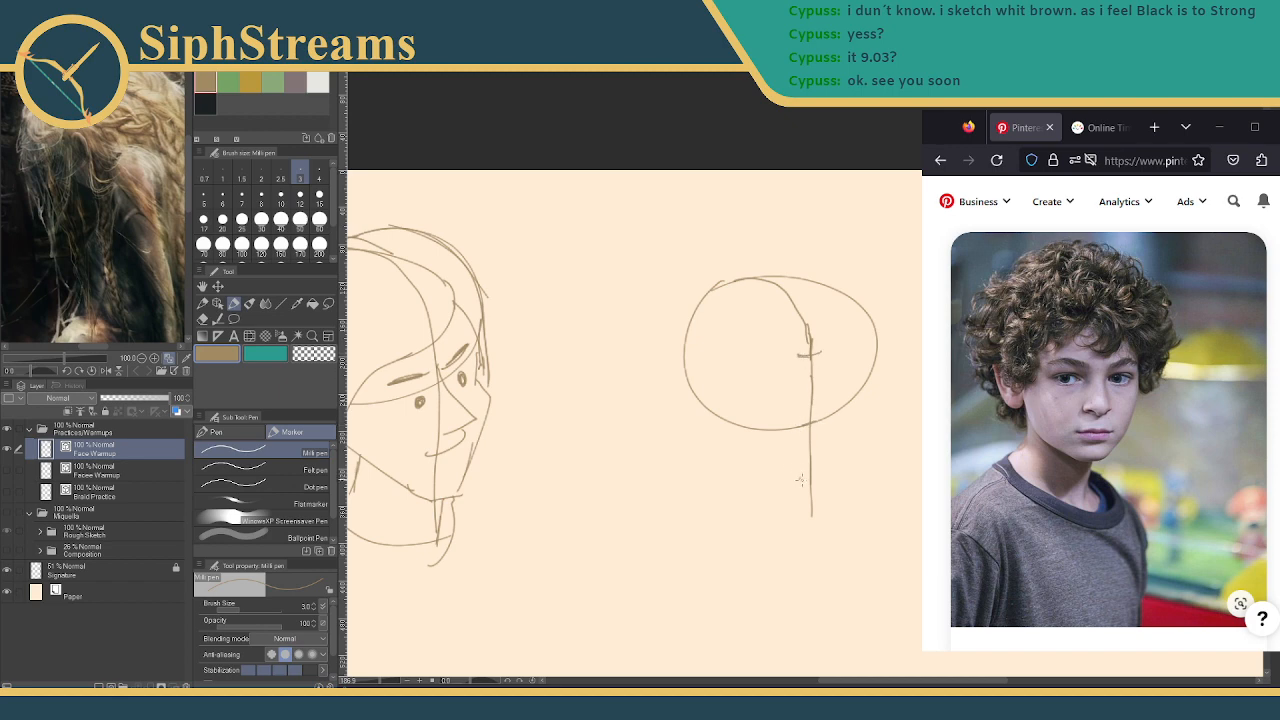
{"action": "mouse_move", "coordinate": [798, 481]}
{"action": "left_mouse_down"}
{"action": "mouse_move", "coordinate": [819, 478]}
{"action": "mouse_move", "coordinate": [822, 516]}
{"action": "left_mouse_up"}
Erase the short marks on the third head's centre line and redraw its lower part below the circle
{"action": "key", "text": "e"}
{"action": "mouse_move", "coordinate": [796, 357]}
{"action": "left_mouse_down"}
{"action": "mouse_move", "coordinate": [816, 356]}
{"action": "mouse_move", "coordinate": [813, 426]}
{"action": "left_mouse_up"}
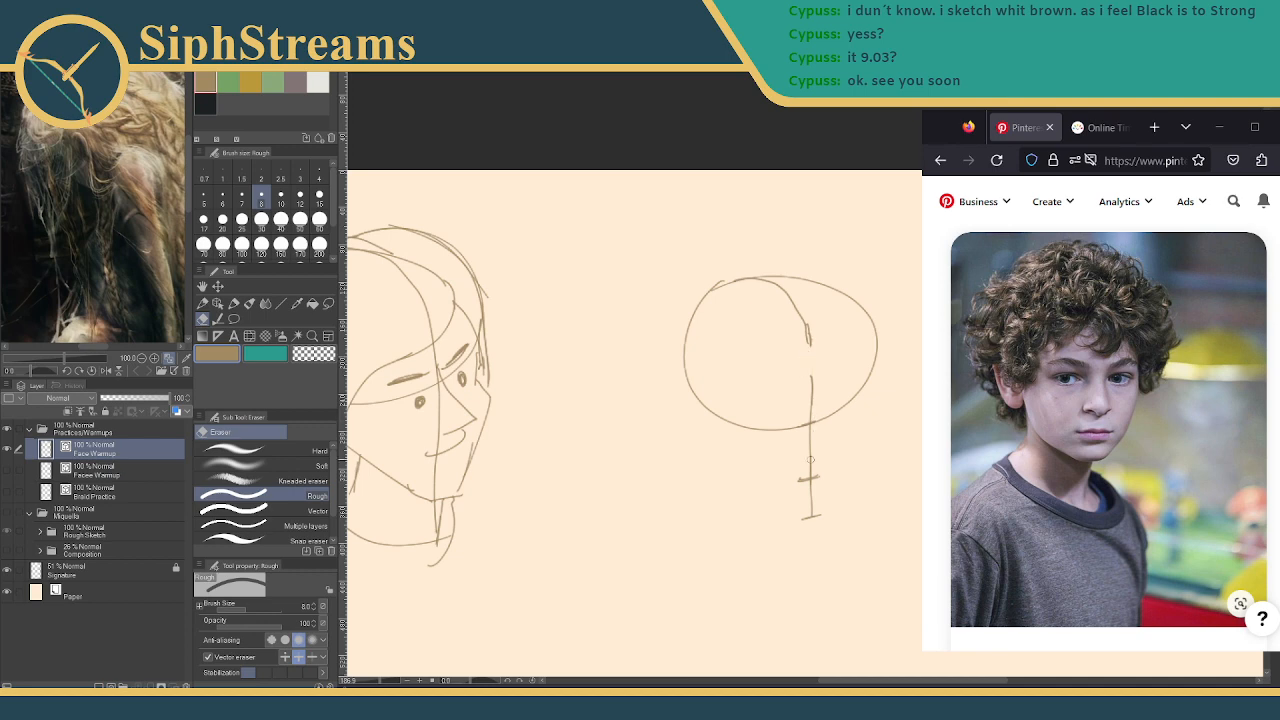
{"action": "mouse_move", "coordinate": [794, 480]}
{"action": "left_mouse_down"}
{"action": "mouse_move", "coordinate": [818, 477]}
{"action": "mouse_move", "coordinate": [820, 518]}
{"action": "left_mouse_up"}
{"action": "key", "text": "p"}
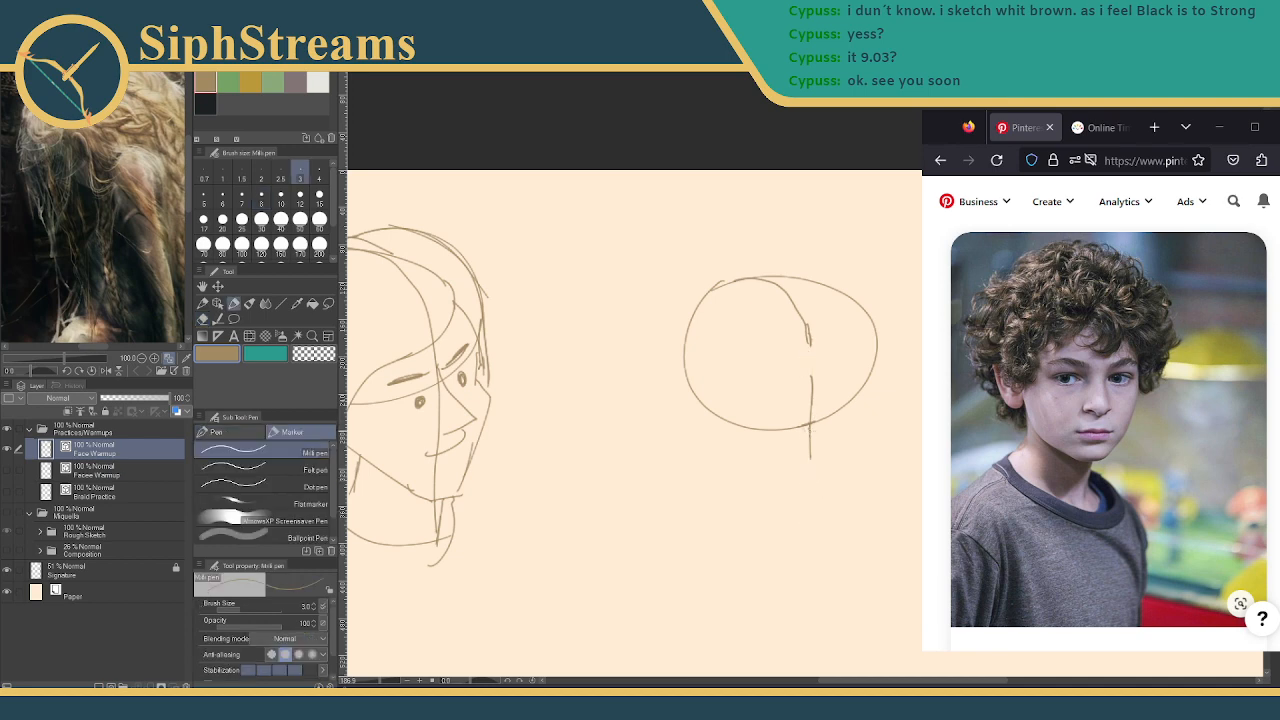
{"action": "left_click_drag", "start_coordinate": [811, 434], "coordinate": [820, 540]}
{"action": "key", "text": "ctrl+x"}
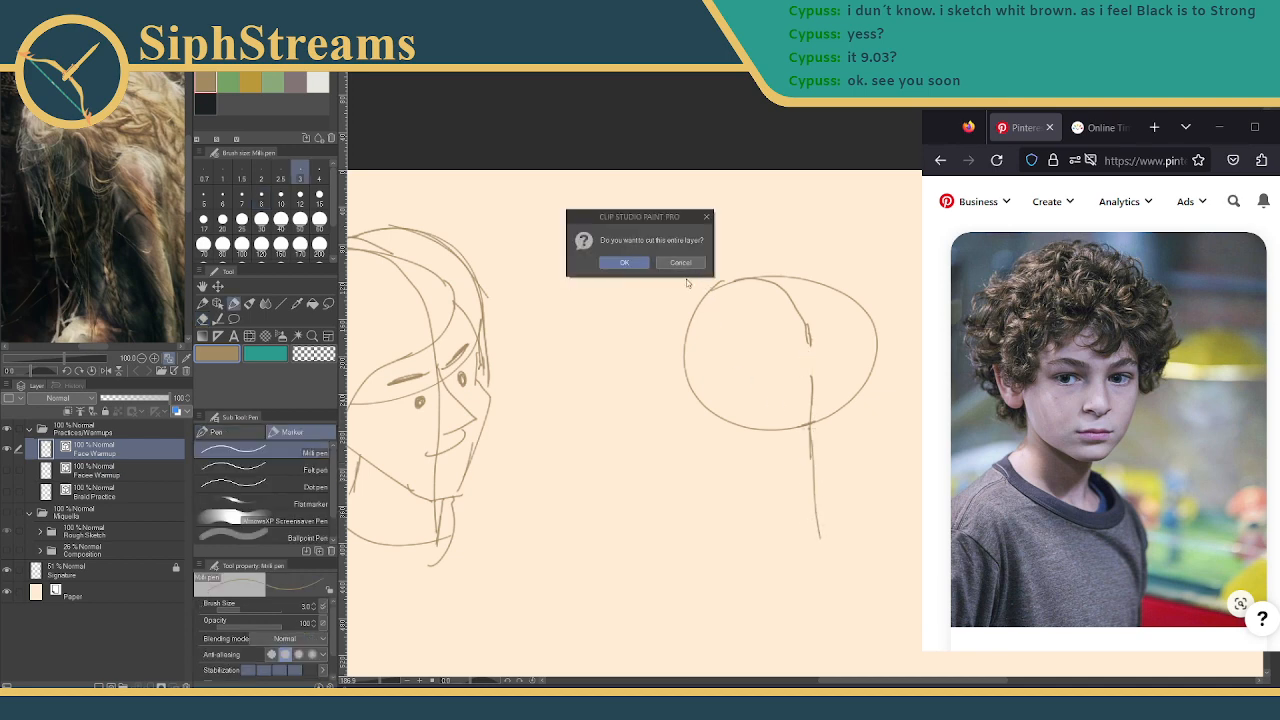
{"action": "key", "text": "Escape"}
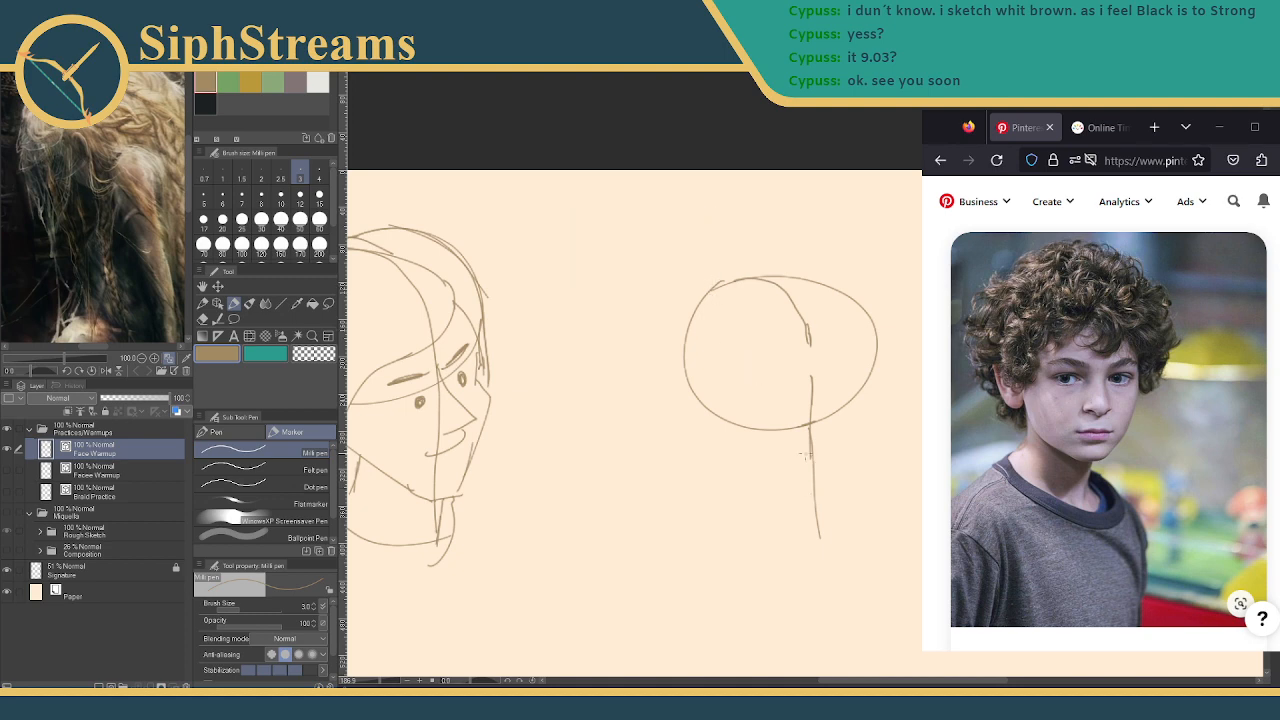
{"action": "left_click_drag", "start_coordinate": [810, 425], "coordinate": [815, 561]}
Close the gap in the third head's centre line and reshape the forehead with an angled stroke, erasing its overshoot
{"action": "left_click_drag", "start_coordinate": [810, 339], "coordinate": [811, 376]}
{"action": "left_click_drag", "start_coordinate": [808, 310], "coordinate": [724, 260]}
{"action": "key", "text": "e"}
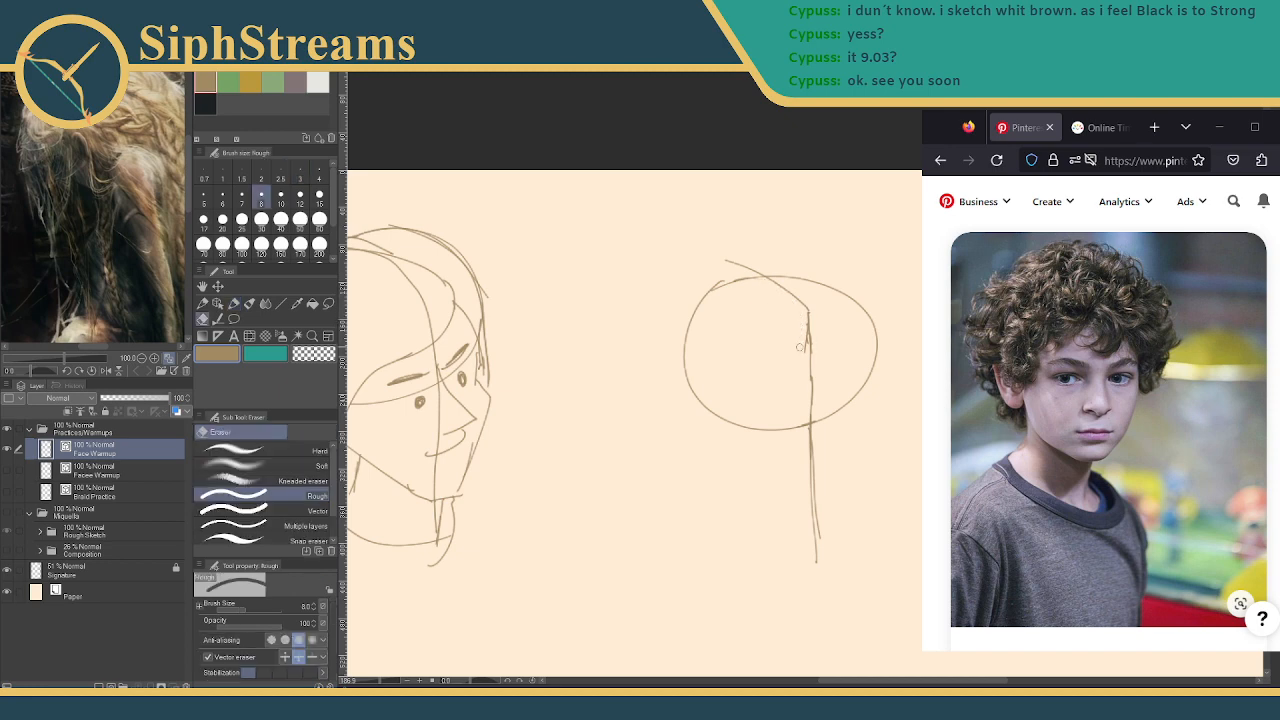
{"action": "left_click_drag", "start_coordinate": [728, 261], "coordinate": [765, 276]}
{"action": "key", "text": "p"}
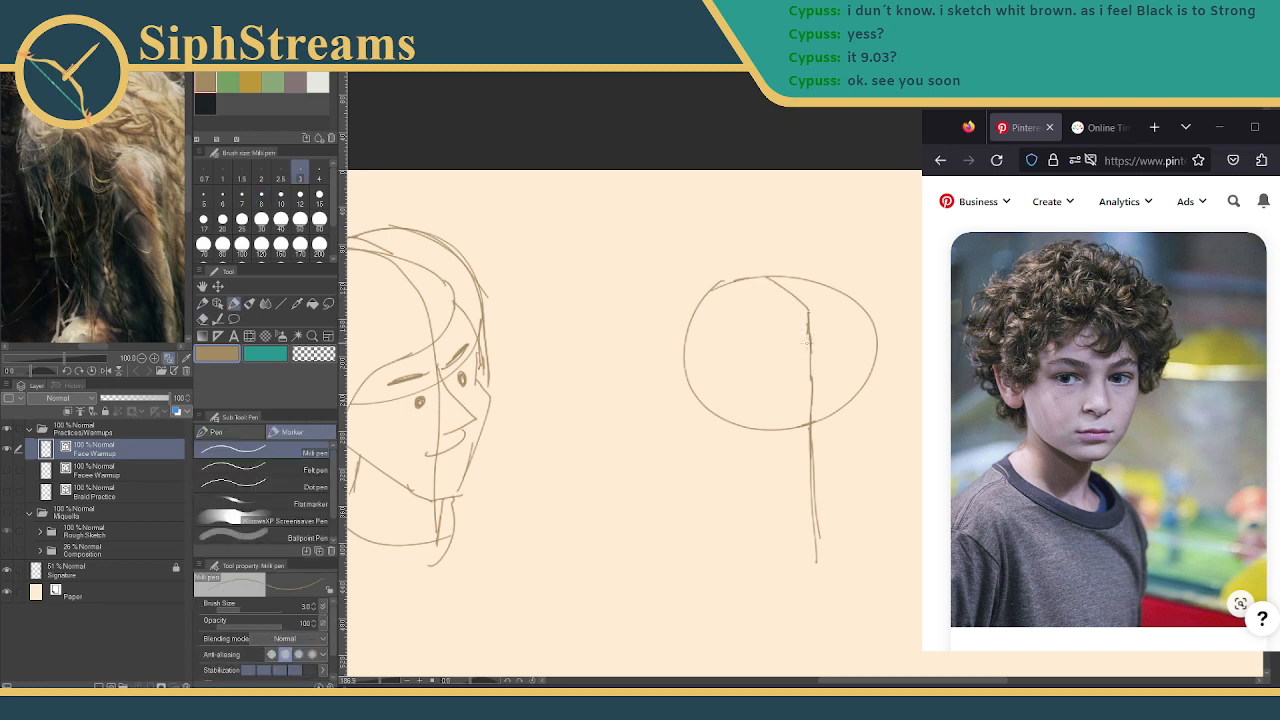
Draw the near side-plane oval and the far side contour on the third head's cranium, undoing the extra strokes
{"action": "mouse_move", "coordinate": [703, 313]}
{"action": "left_mouse_down"}
{"action": "mouse_move", "coordinate": [717, 308]}
{"action": "mouse_move", "coordinate": [727, 392]}
{"action": "mouse_move", "coordinate": [700, 326]}
{"action": "mouse_move", "coordinate": [712, 404]}
{"action": "left_mouse_up"}
{"action": "mouse_move", "coordinate": [851, 301]}
{"action": "left_mouse_down"}
{"action": "mouse_move", "coordinate": [872, 355]}
{"action": "mouse_move", "coordinate": [872, 342]}
{"action": "mouse_move", "coordinate": [869, 388]}
{"action": "left_mouse_up"}
{"action": "mouse_move", "coordinate": [868, 376]}
{"action": "left_mouse_down"}
{"action": "mouse_move", "coordinate": [842, 302]}
{"action": "mouse_move", "coordinate": [870, 312]}
{"action": "mouse_move", "coordinate": [858, 406]}
{"action": "left_mouse_up"}
{"action": "key", "text": "ctrl+z"}
{"action": "key", "text": "ctrl+z"}
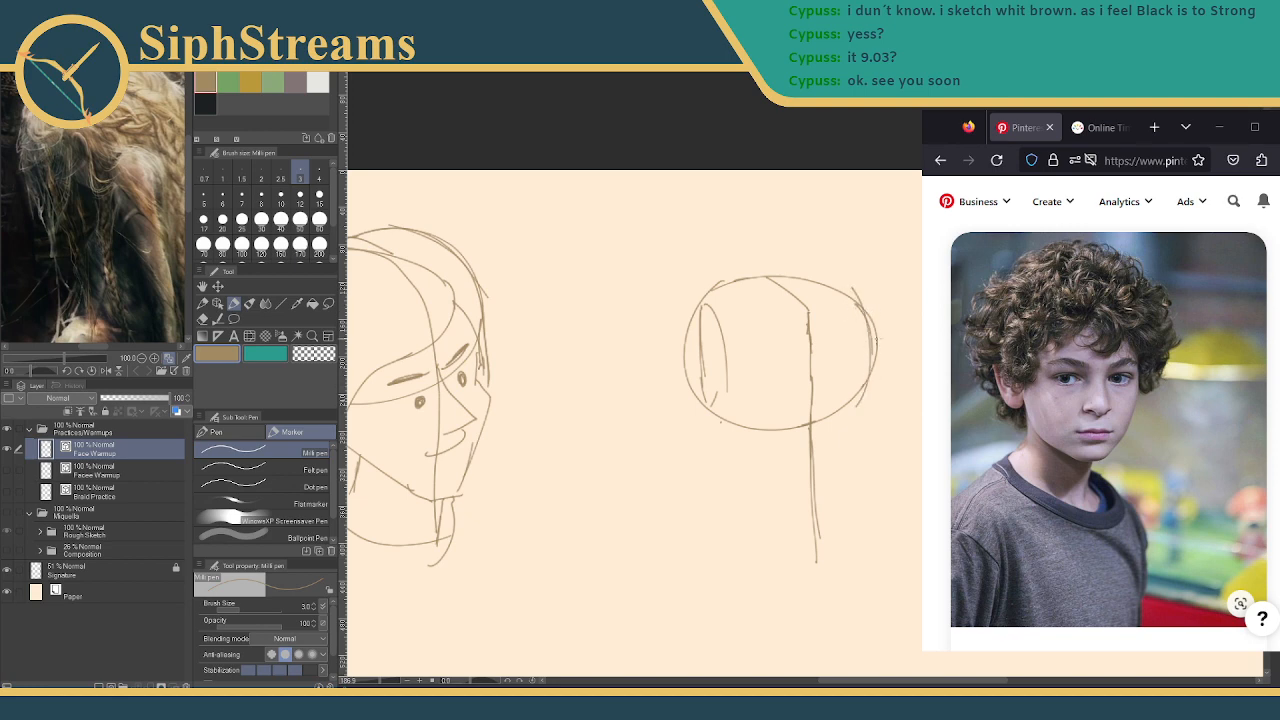
Erase the parts of the third head's cranium circle that lie outside the two side planes
{"action": "key", "text": "e"}
{"action": "mouse_move", "coordinate": [868, 312]}
{"action": "left_mouse_down"}
{"action": "mouse_move", "coordinate": [870, 348]}
{"action": "mouse_move", "coordinate": [880, 330]}
{"action": "mouse_move", "coordinate": [870, 376]}
{"action": "mouse_move", "coordinate": [876, 337]}
{"action": "left_mouse_up"}
{"action": "key", "text": "p"}
{"action": "key", "text": "e"}
{"action": "key", "text": "p"}
{"action": "key", "text": "e"}
{"action": "left_click_drag", "start_coordinate": [692, 316], "coordinate": [682, 374]}
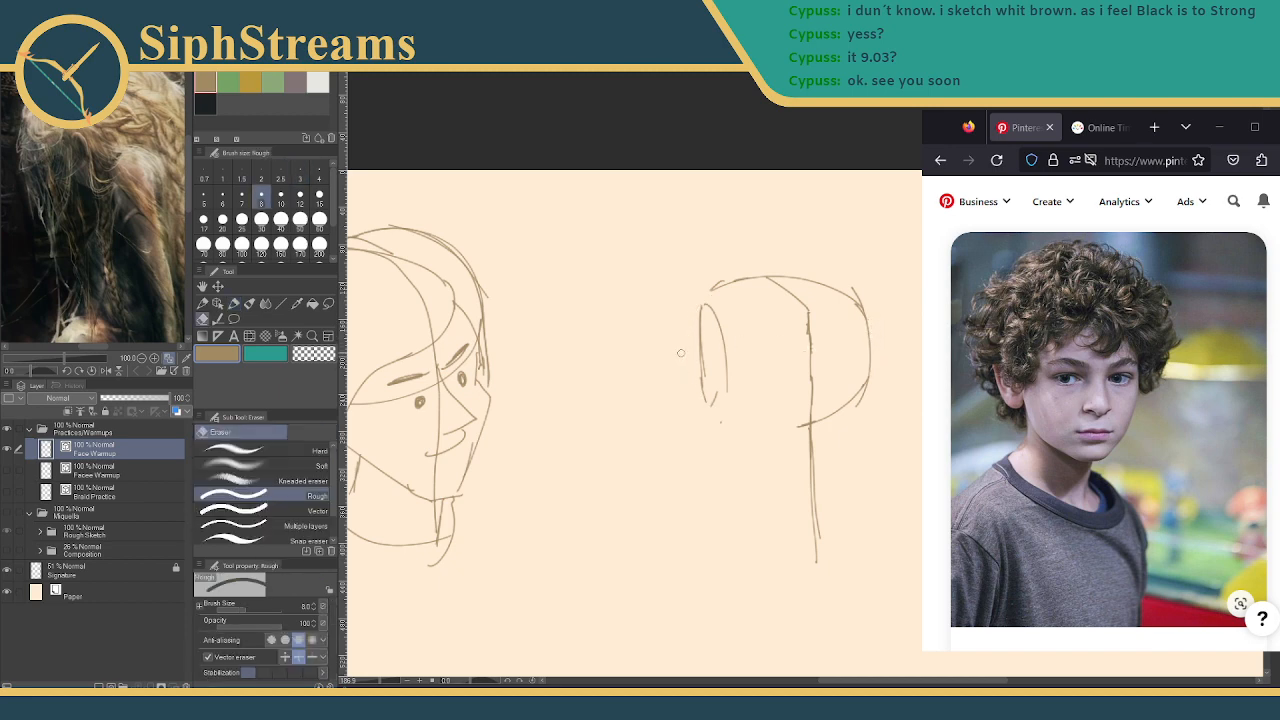
{"action": "key", "text": "p"}
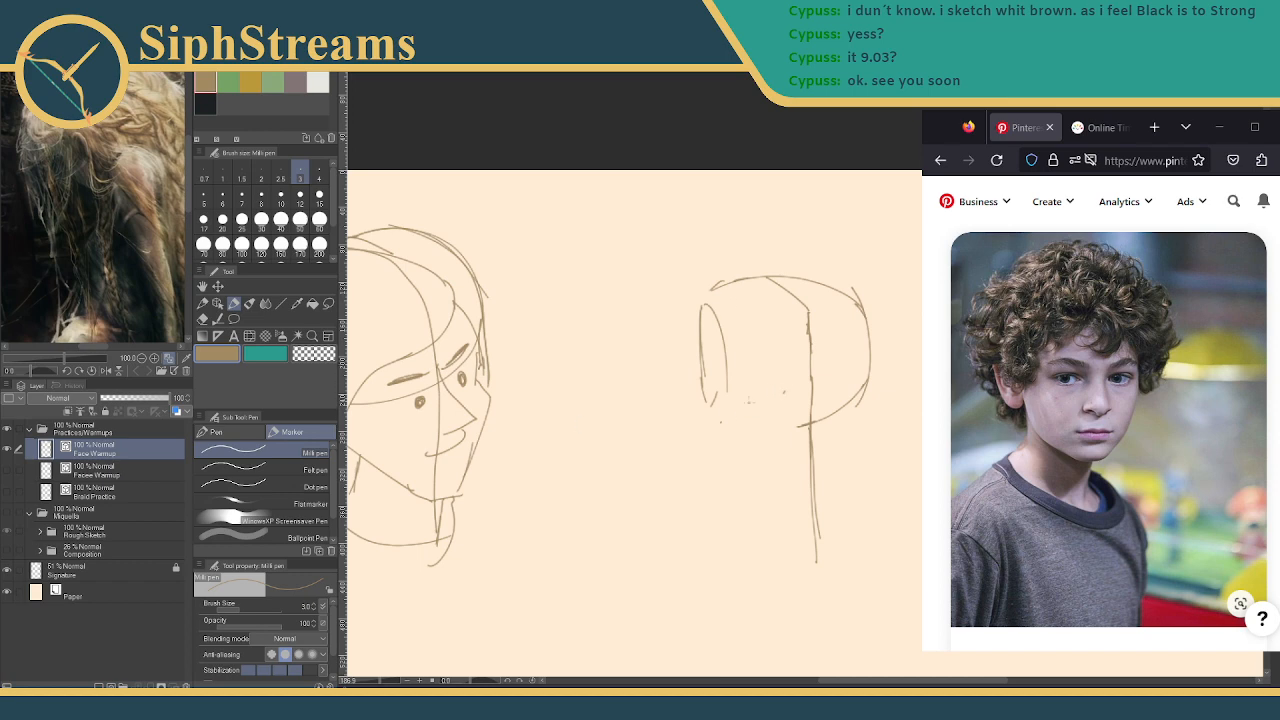
Sketch a fourth face's eyes, brows, nose and smiling mouth on the blank canvas beside the third head, undoing misplaced strokes
{"action": "left_click_drag", "start_coordinate": [460, 410], "coordinate": [894, 298]}
{"action": "mouse_move", "coordinate": [814, 377]}
{"action": "left_mouse_down"}
{"action": "mouse_move", "coordinate": [868, 345]}
{"action": "mouse_move", "coordinate": [897, 368]}
{"action": "mouse_move", "coordinate": [840, 416]}
{"action": "mouse_move", "coordinate": [784, 437]}
{"action": "mouse_move", "coordinate": [540, 470]}
{"action": "mouse_move", "coordinate": [480, 440]}
{"action": "mouse_move", "coordinate": [636, 385]}
{"action": "mouse_move", "coordinate": [587, 413]}
{"action": "left_mouse_up"}
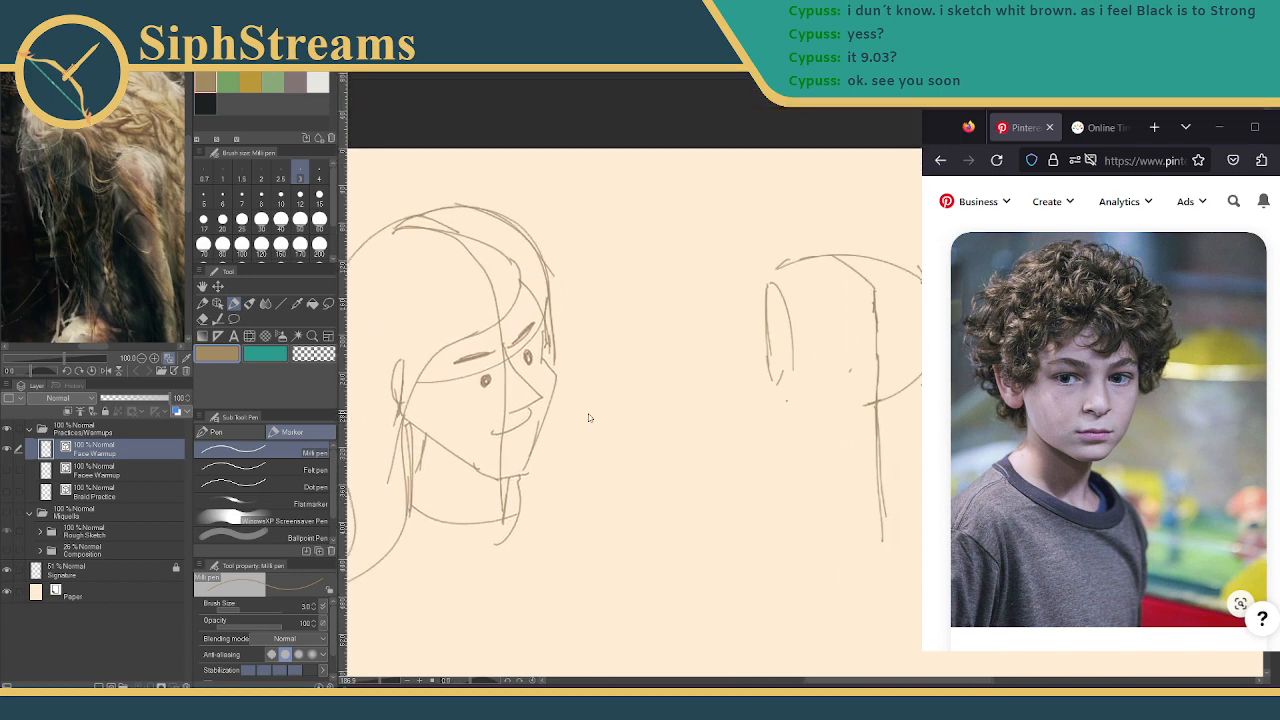
{"action": "left_click_drag", "start_coordinate": [799, 323], "coordinate": [442, 343]}
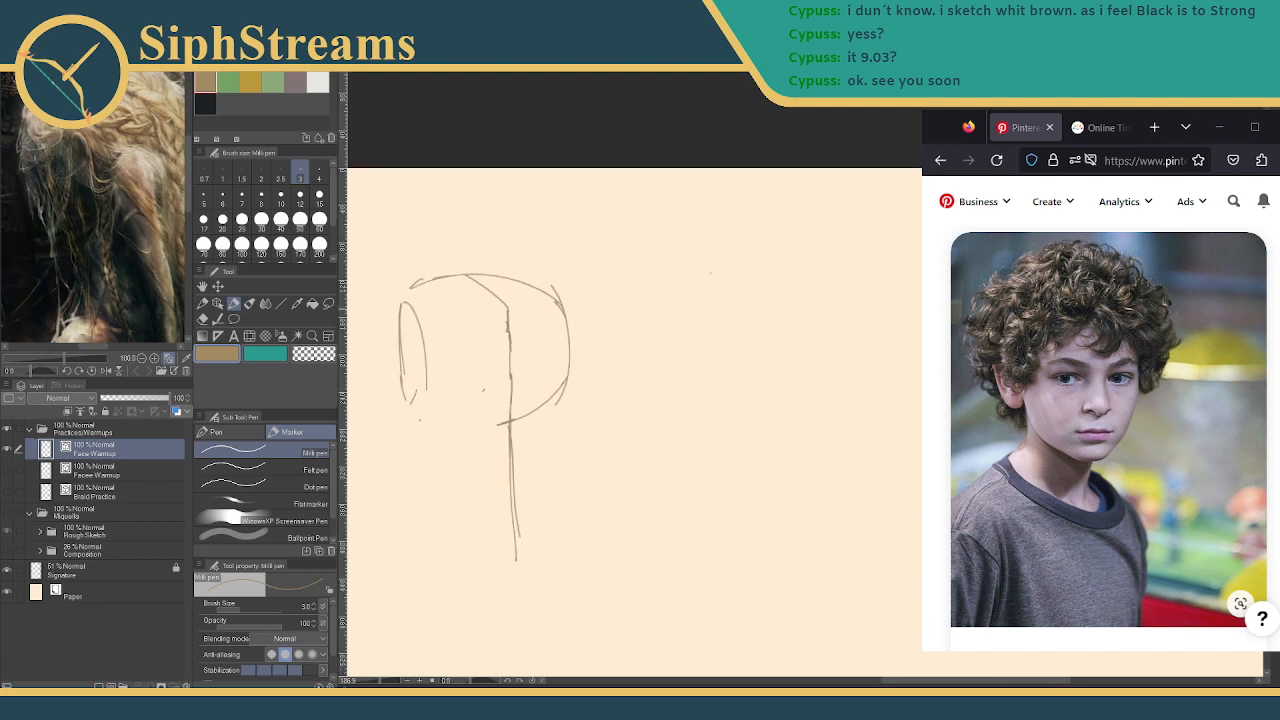
{"action": "left_click_drag", "start_coordinate": [922, 450], "coordinate": [888, 510]}
{"action": "left_click_drag", "start_coordinate": [894, 342], "coordinate": [922, 368]}
{"action": "mouse_move", "coordinate": [907, 318]}
{"action": "left_mouse_down"}
{"action": "mouse_move", "coordinate": [899, 305]}
{"action": "mouse_move", "coordinate": [889, 316]}
{"action": "mouse_move", "coordinate": [907, 318]}
{"action": "mouse_move", "coordinate": [900, 306]}
{"action": "mouse_move", "coordinate": [890, 316]}
{"action": "mouse_move", "coordinate": [901, 294]}
{"action": "mouse_move", "coordinate": [920, 297]}
{"action": "left_mouse_up"}
{"action": "key", "text": "ctrl+z"}
{"action": "key", "text": "ctrl+z"}
{"action": "mouse_move", "coordinate": [824, 317]}
{"action": "left_mouse_down"}
{"action": "mouse_move", "coordinate": [865, 320]}
{"action": "mouse_move", "coordinate": [823, 313]}
{"action": "mouse_move", "coordinate": [870, 313]}
{"action": "mouse_move", "coordinate": [840, 324]}
{"action": "left_mouse_up"}
{"action": "key", "text": "ctrl+z"}
{"action": "left_click_drag", "start_coordinate": [864, 426], "coordinate": [914, 414]}
Draw the fourth head's jawline, trim the overshoot at the chin, and add the near ear and side of the face
{"action": "mouse_move", "coordinate": [904, 484]}
{"action": "left_mouse_down"}
{"action": "mouse_move", "coordinate": [851, 470]}
{"action": "mouse_move", "coordinate": [808, 434]}
{"action": "left_mouse_up"}
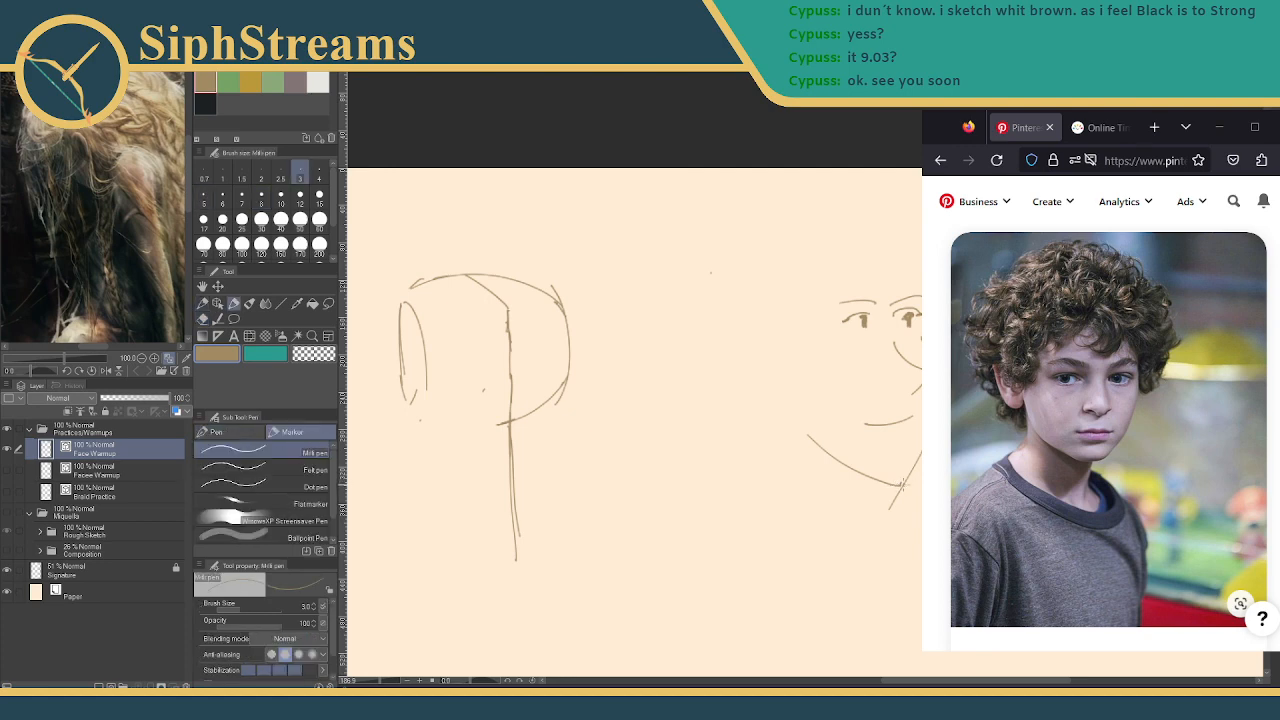
{"action": "key", "text": "ctrl+z"}
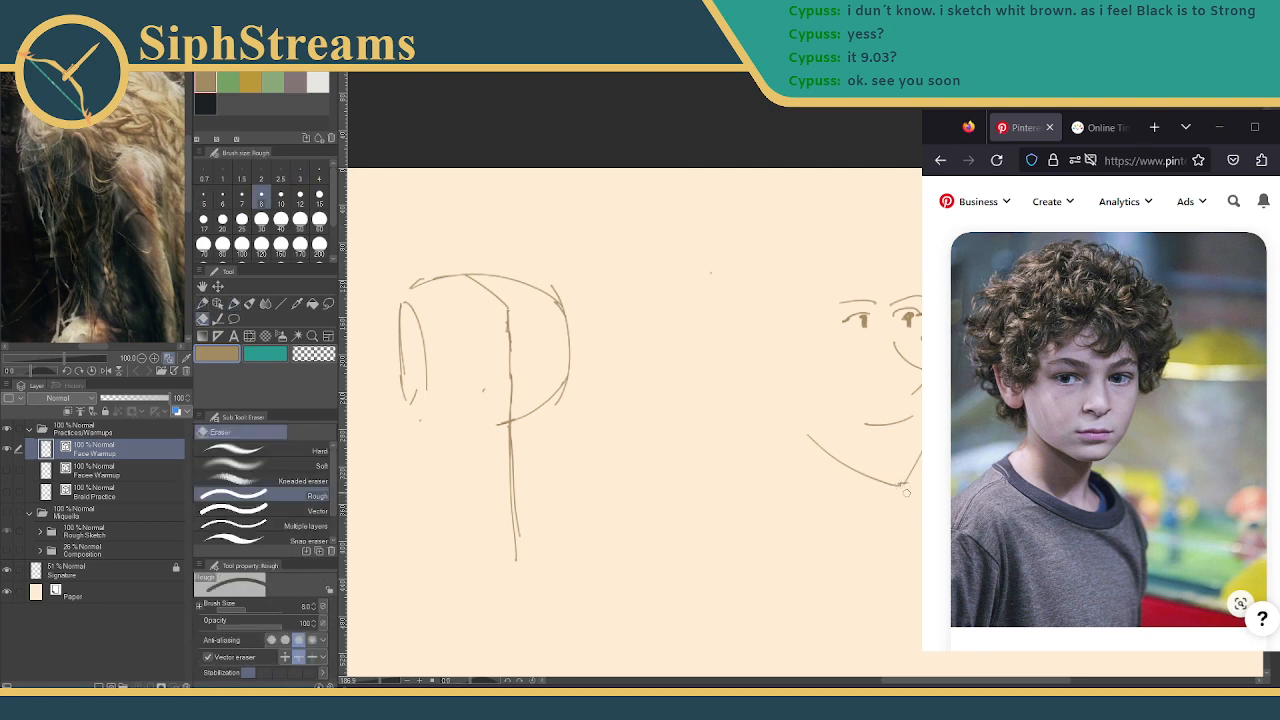
{"action": "mouse_move", "coordinate": [792, 327]}
{"action": "left_mouse_down"}
{"action": "mouse_move", "coordinate": [778, 369]}
{"action": "mouse_move", "coordinate": [805, 362]}
{"action": "mouse_move", "coordinate": [808, 432]}
{"action": "left_mouse_up"}
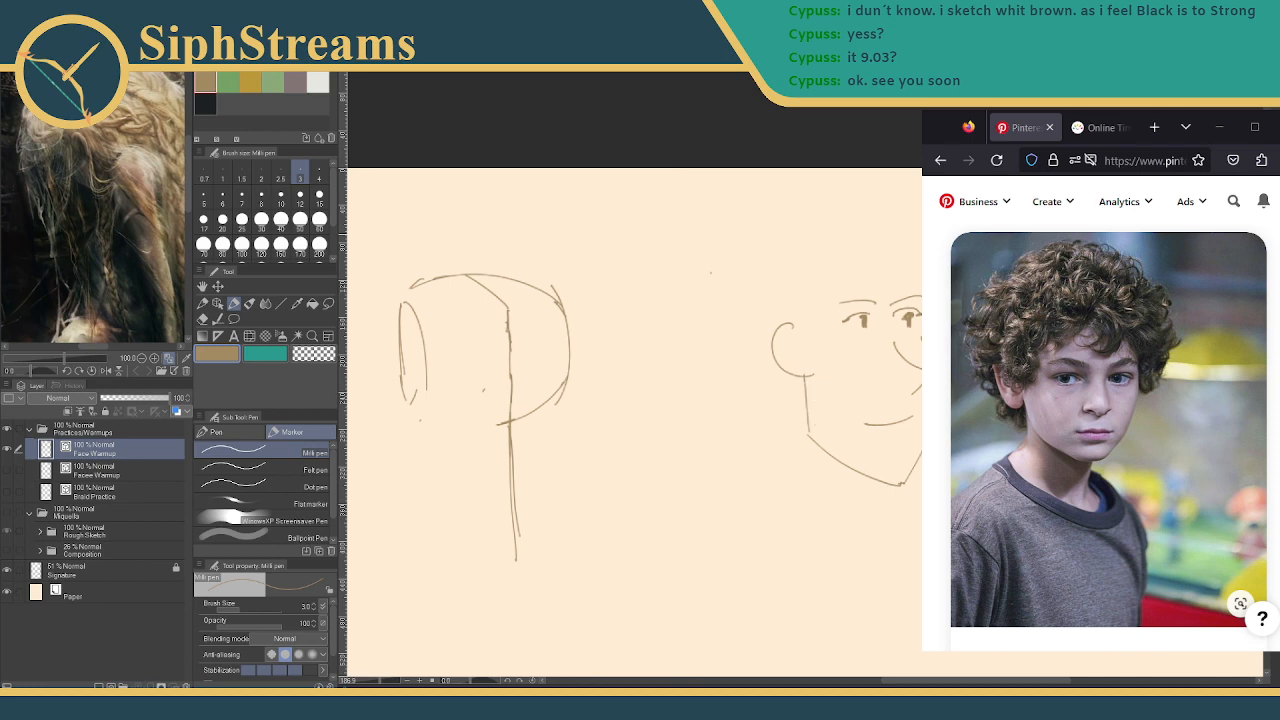
Add the fourth head's curved forehead line, the near side of the crown and a long back contour sweeping down from the ear
{"action": "left_click_drag", "start_coordinate": [922, 284], "coordinate": [808, 302]}
{"action": "mouse_move", "coordinate": [761, 222]}
{"action": "left_mouse_down"}
{"action": "mouse_move", "coordinate": [764, 331]}
{"action": "mouse_move", "coordinate": [763, 306]}
{"action": "mouse_move", "coordinate": [794, 298]}
{"action": "left_mouse_up"}
{"action": "mouse_move", "coordinate": [770, 338]}
{"action": "left_mouse_down"}
{"action": "mouse_move", "coordinate": [759, 410]}
{"action": "mouse_move", "coordinate": [687, 592]}
{"action": "left_mouse_up"}
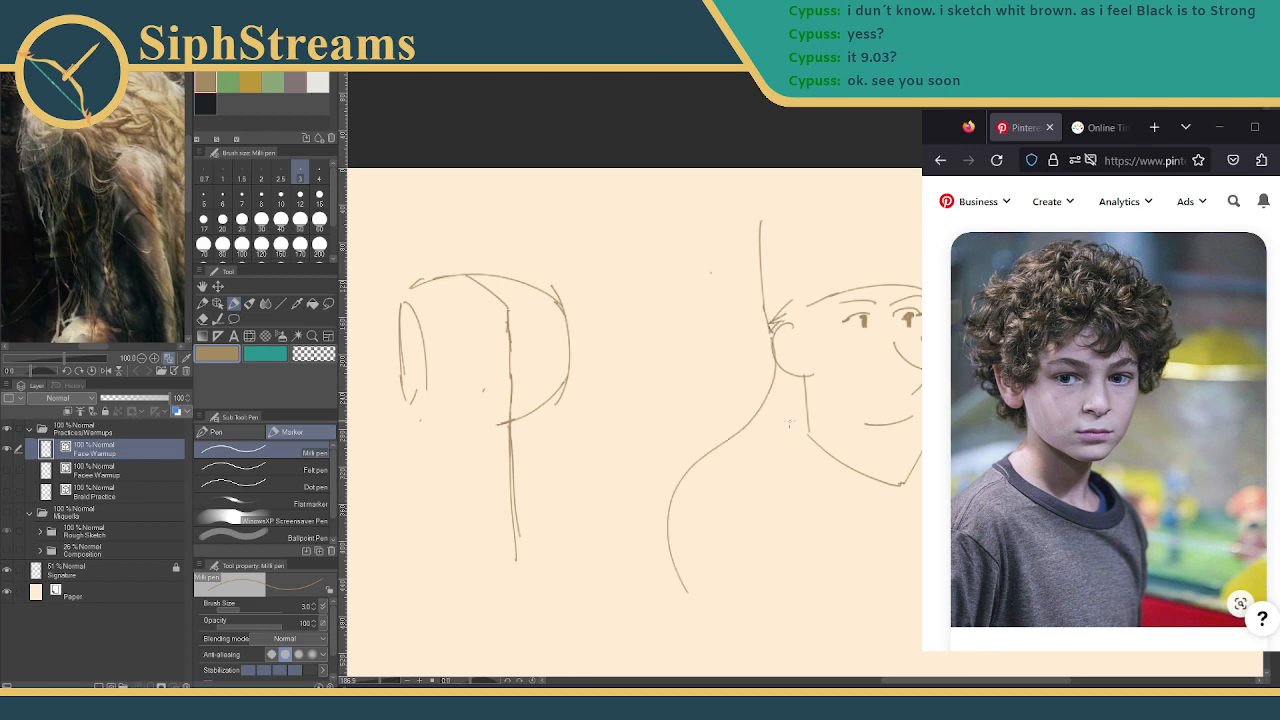
Close the top of the fourth head's crown and draw two neck lines below the jaw, undoing an earlier neck stroke
{"action": "mouse_move", "coordinate": [848, 465]}
{"action": "left_mouse_down"}
{"action": "mouse_move", "coordinate": [842, 518]}
{"action": "mouse_move", "coordinate": [760, 620]}
{"action": "left_mouse_up"}
{"action": "left_click_drag", "start_coordinate": [760, 224], "coordinate": [916, 182]}
{"action": "key", "text": "ctrl+z"}
{"action": "key", "text": "ctrl+z"}
{"action": "key", "text": "ctrl+y"}
{"action": "key", "text": "ctrl+z"}
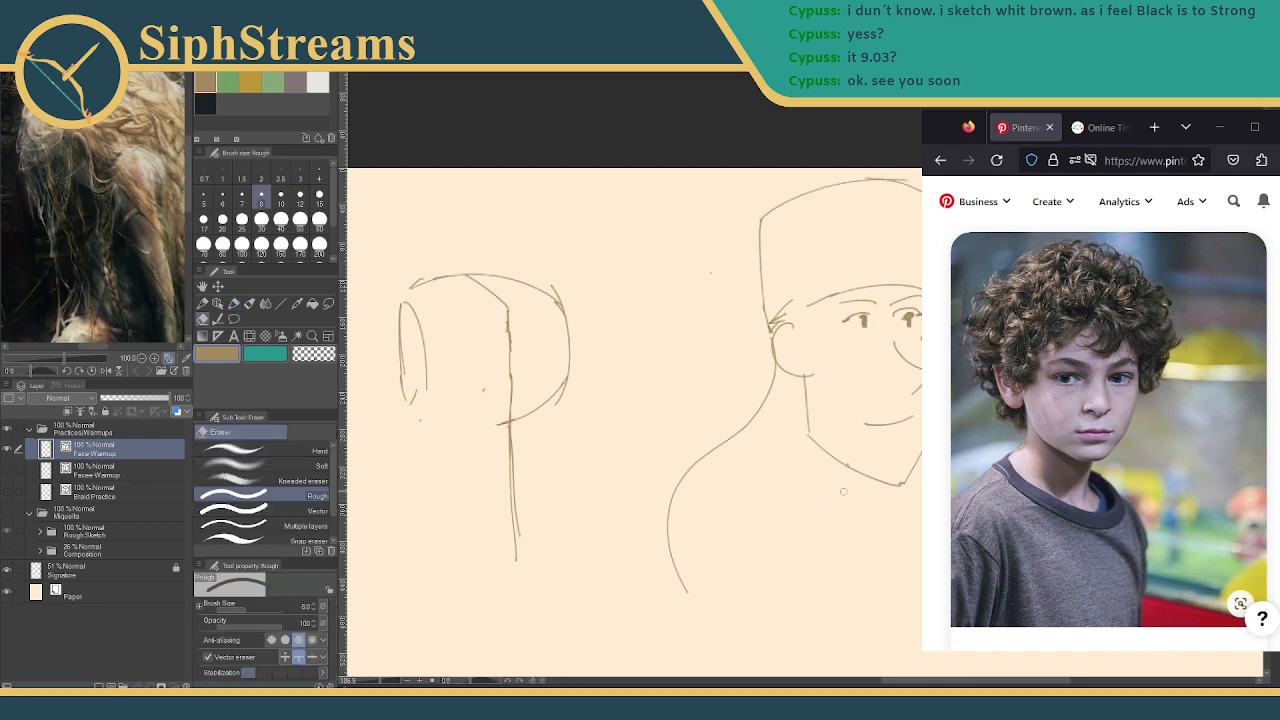
{"action": "left_click_drag", "start_coordinate": [866, 478], "coordinate": [866, 552]}
{"action": "left_click_drag", "start_coordinate": [801, 380], "coordinate": [788, 522]}
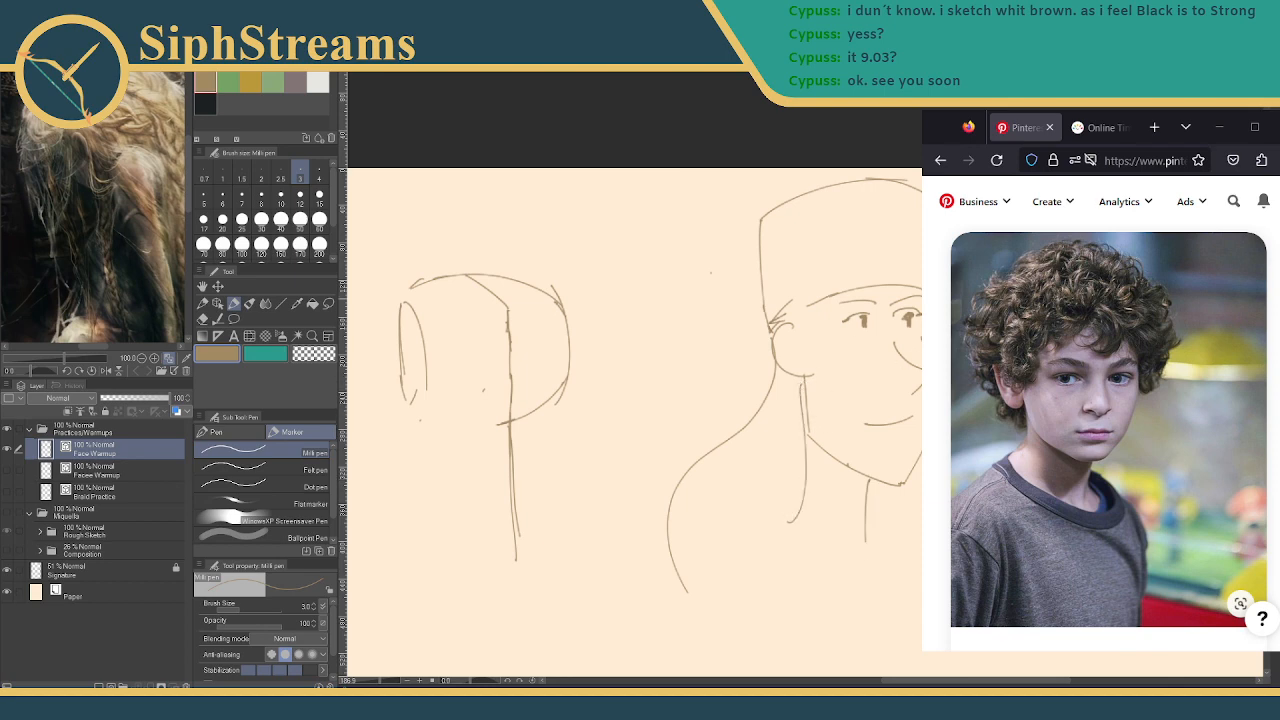
Lasso the fourth head's near eye and shift it slightly down and toward the nose
{"action": "scroll", "coordinate": [634, 420], "scroll_direction": "right", "scroll_amount": 5}
{"action": "key", "text": "ctrl+t"}
{"action": "left_click_drag", "start_coordinate": [725, 420], "coordinate": [748, 408]}
{"action": "key", "text": "Return"}
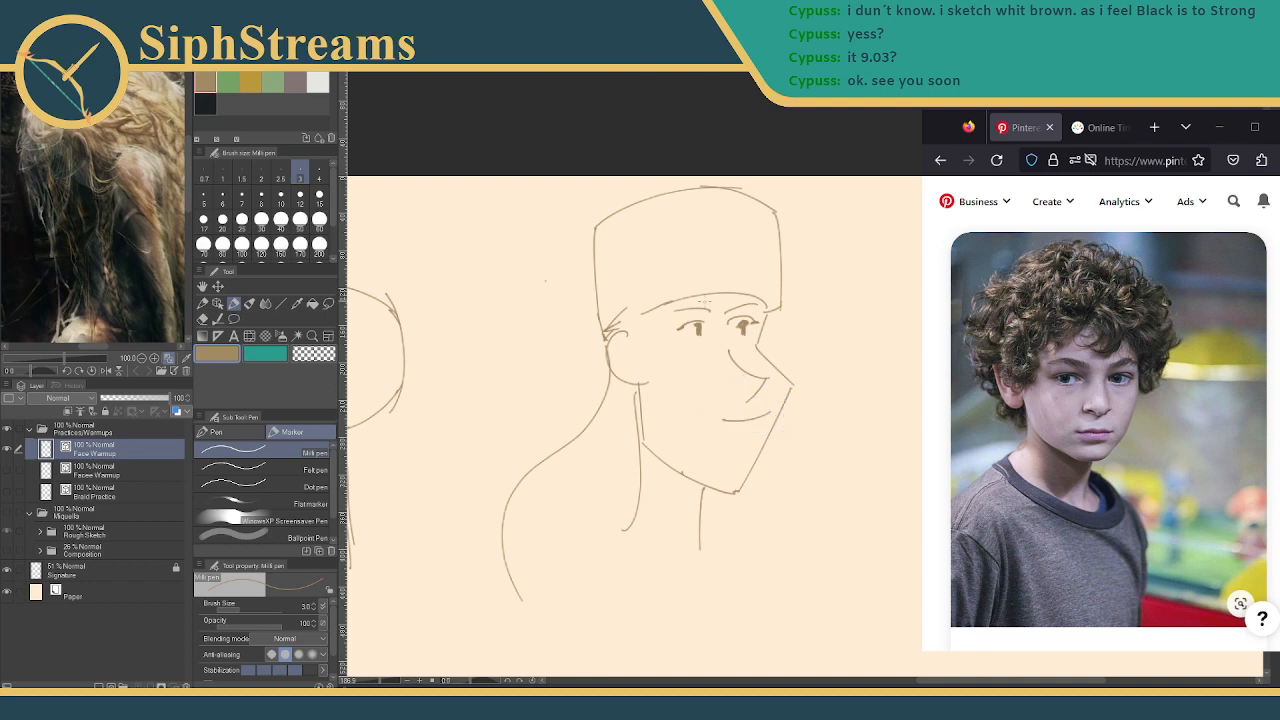
{"action": "key", "text": "m"}
{"action": "mouse_move", "coordinate": [704, 300]}
{"action": "left_mouse_down"}
{"action": "mouse_move", "coordinate": [662, 322]}
{"action": "mouse_move", "coordinate": [716, 304]}
{"action": "mouse_move", "coordinate": [705, 298]}
{"action": "mouse_move", "coordinate": [705, 345]}
{"action": "left_mouse_up"}
{"action": "left_click", "coordinate": [738, 373]}
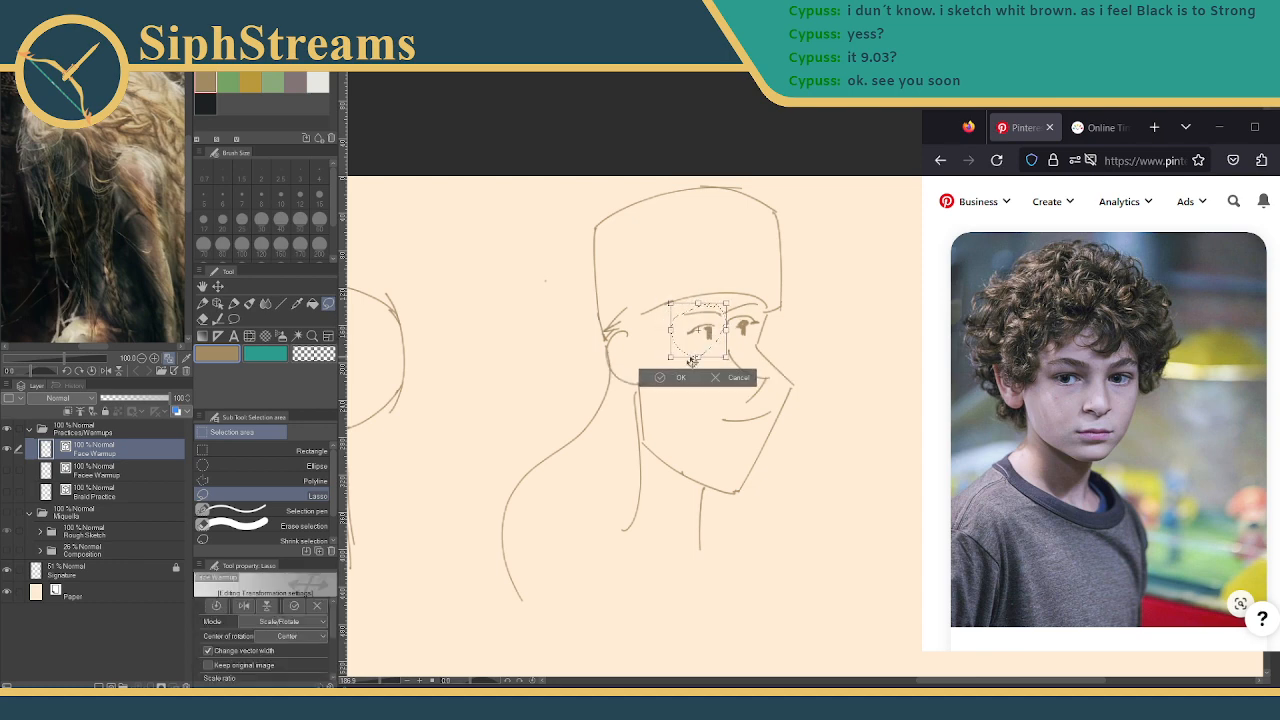
{"action": "left_click", "coordinate": [672, 377]}
{"action": "left_click", "coordinate": [590, 374]}
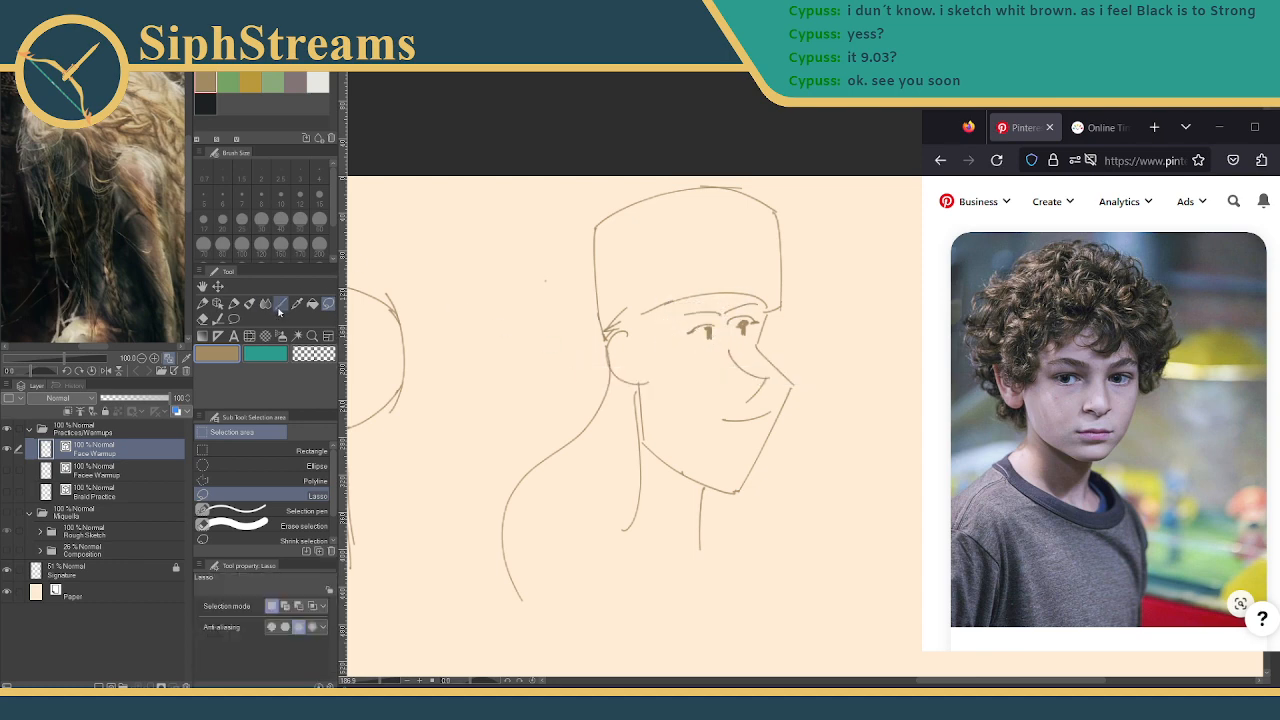
Lasso the fourth head's far eye, shift it slightly down and outward, and clear the selection
{"action": "mouse_move", "coordinate": [737, 341]}
{"action": "left_mouse_down"}
{"action": "mouse_move", "coordinate": [765, 315]}
{"action": "mouse_move", "coordinate": [740, 300]}
{"action": "mouse_move", "coordinate": [757, 343]}
{"action": "mouse_move", "coordinate": [749, 331]}
{"action": "left_mouse_up"}
{"action": "left_click", "coordinate": [775, 369]}
{"action": "left_click", "coordinate": [722, 376]}
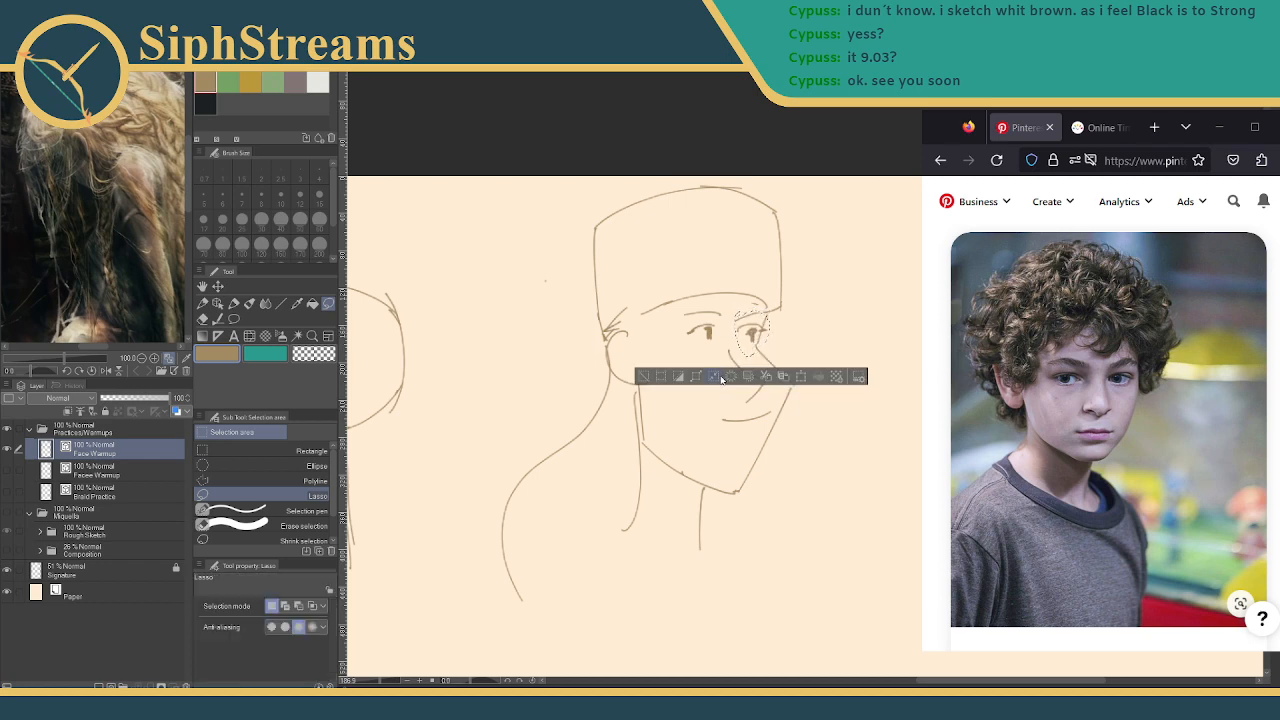
{"action": "left_click", "coordinate": [650, 378]}
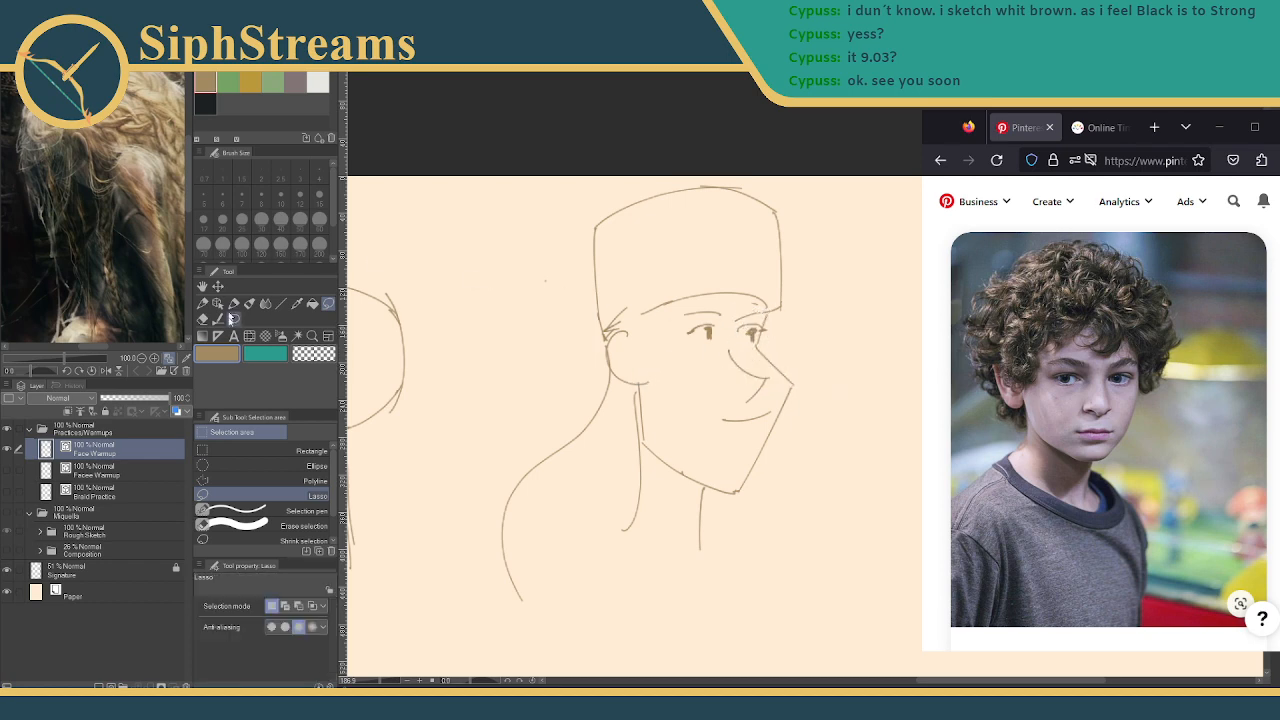
Redraw the fourth head's far eye and shift the nose line outward toward the far cheek
{"action": "left_click", "coordinate": [203, 318]}
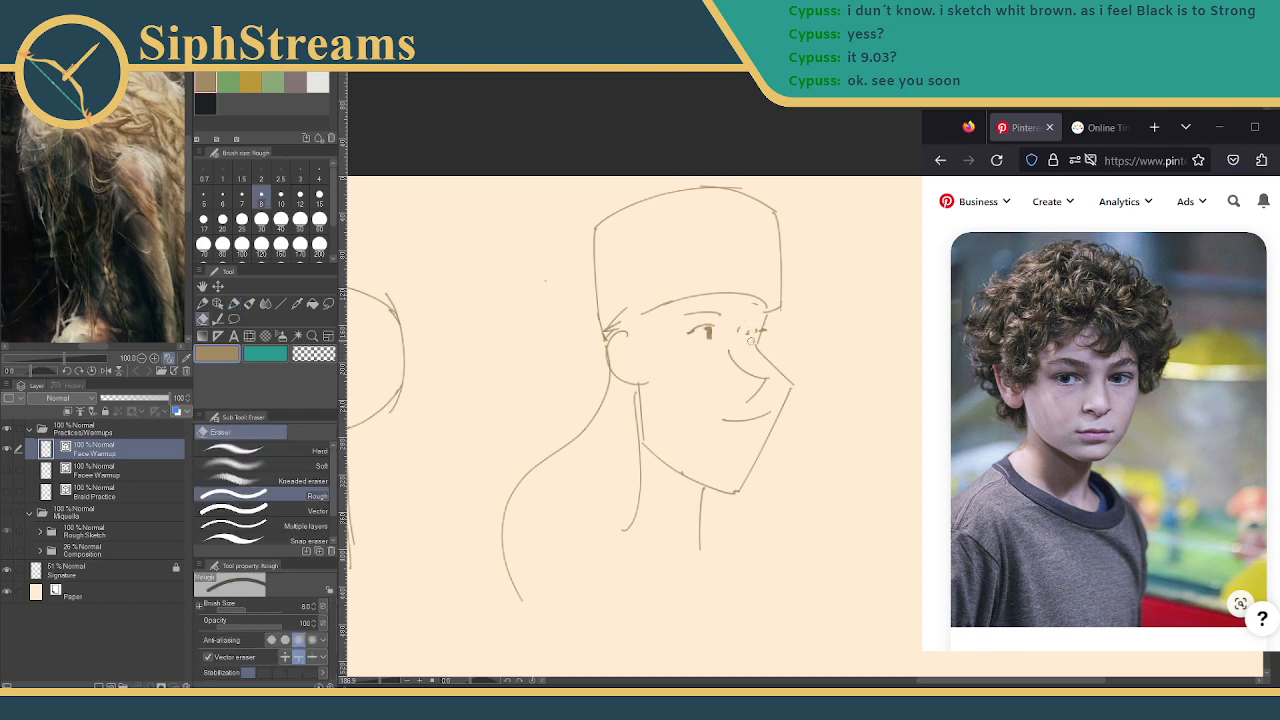
{"action": "key", "text": "p"}
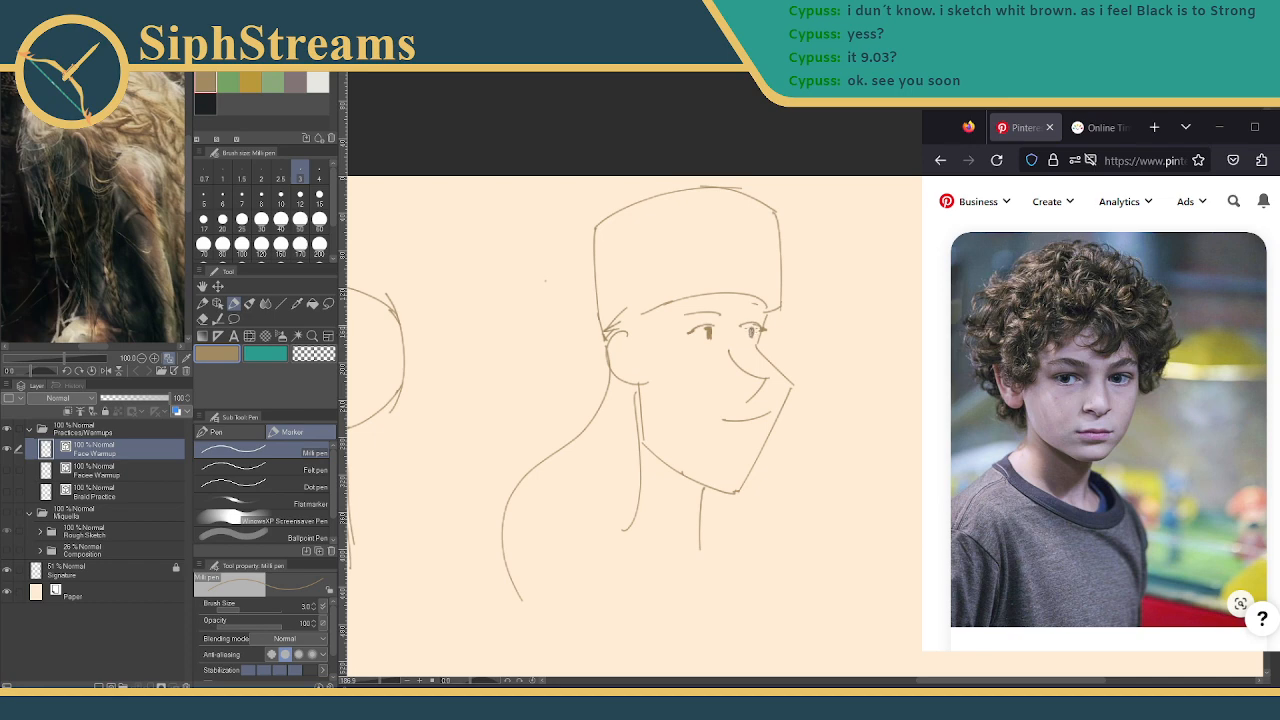
{"action": "mouse_move", "coordinate": [741, 317]}
{"action": "left_mouse_down"}
{"action": "mouse_move", "coordinate": [767, 321]}
{"action": "mouse_move", "coordinate": [767, 394]}
{"action": "left_mouse_up"}
{"action": "key", "text": "e"}
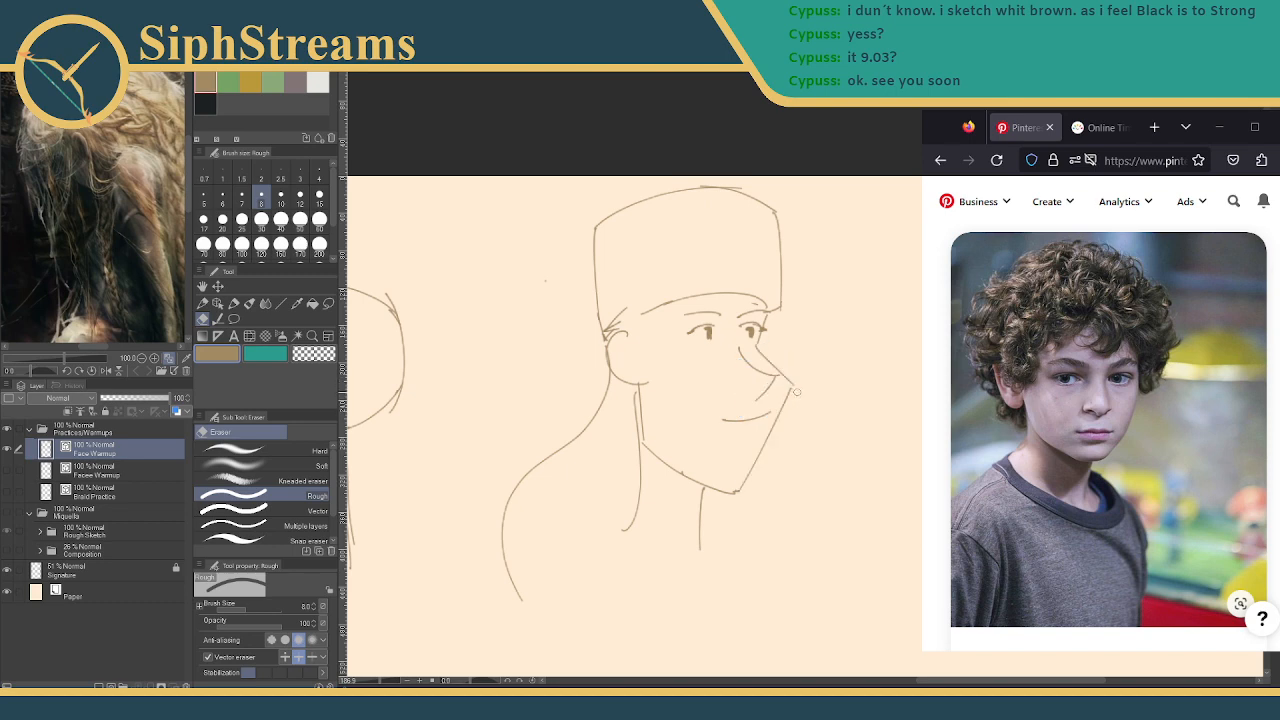
Draw the fourth head's far cheek contour from below the far eye down to the chin, keeping the layer uncut
{"action": "key", "text": "p"}
{"action": "key", "text": "p"}
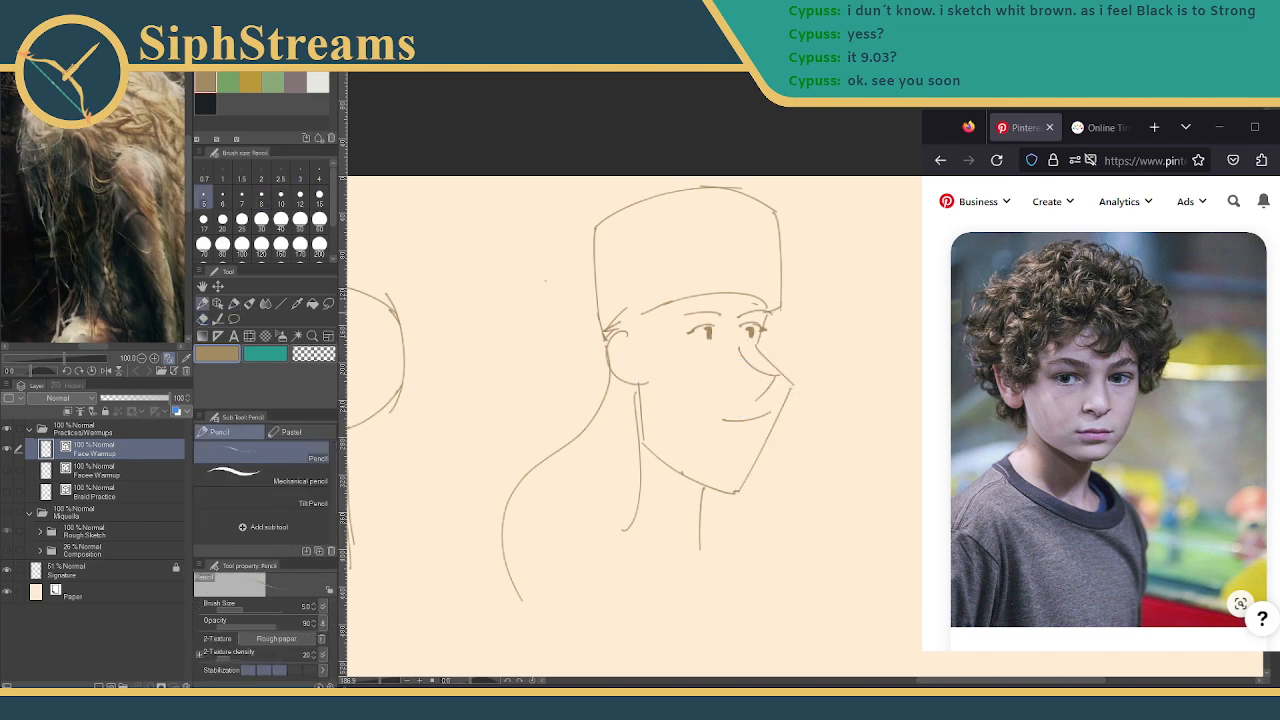
{"action": "key", "text": "p"}
{"action": "mouse_move", "coordinate": [758, 347]}
{"action": "left_mouse_down"}
{"action": "mouse_move", "coordinate": [784, 368]}
{"action": "mouse_move", "coordinate": [783, 390]}
{"action": "left_mouse_up"}
{"action": "key", "text": "ctrl+x"}
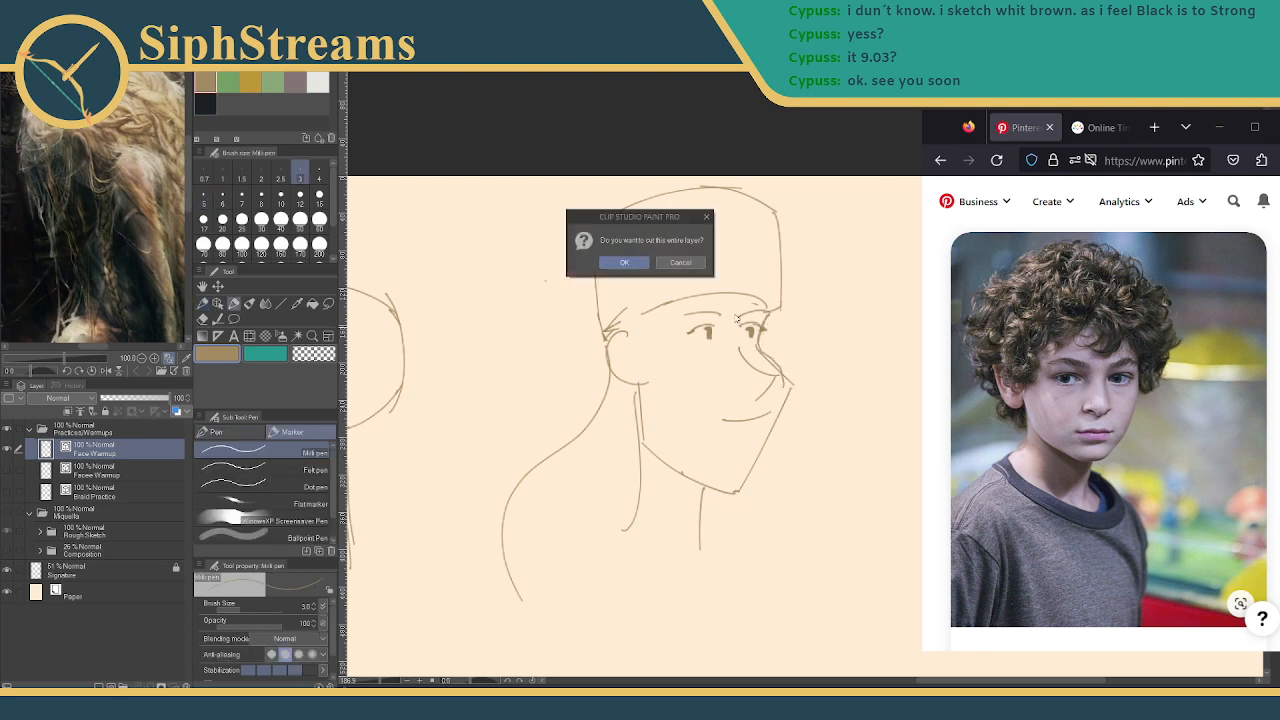
{"action": "left_click", "coordinate": [681, 262]}
{"action": "mouse_move", "coordinate": [757, 332]}
{"action": "left_mouse_down"}
{"action": "mouse_move", "coordinate": [762, 456]}
{"action": "mouse_move", "coordinate": [730, 494]}
{"action": "left_mouse_up"}
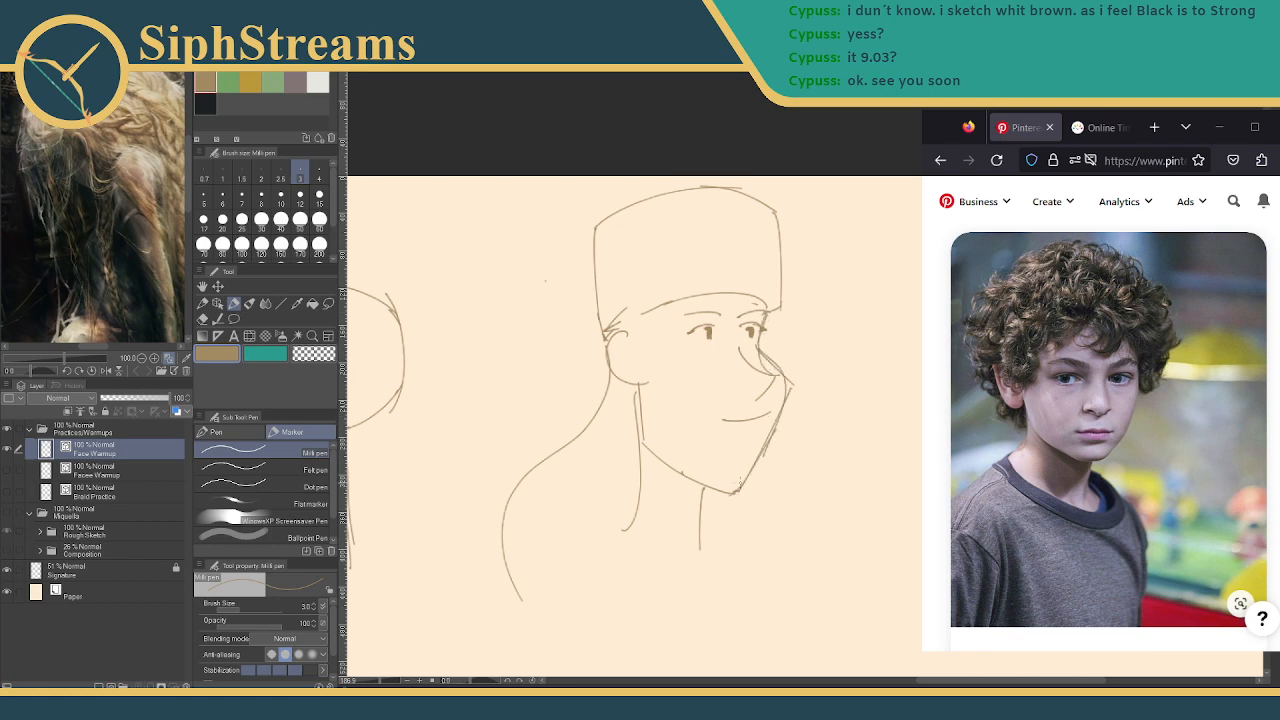
Clean up the fourth head's outer cheek strokes and retry the far contour down to the chin, undoing unwanted strokes
{"action": "key", "text": "e"}
{"action": "left_click_drag", "start_coordinate": [790, 386], "coordinate": [796, 398]}
{"action": "mouse_move", "coordinate": [762, 354]}
{"action": "left_mouse_down"}
{"action": "mouse_move", "coordinate": [788, 406]}
{"action": "mouse_move", "coordinate": [748, 478]}
{"action": "mouse_move", "coordinate": [766, 464]}
{"action": "left_mouse_up"}
{"action": "key", "text": "p"}
{"action": "mouse_move", "coordinate": [752, 348]}
{"action": "left_mouse_down"}
{"action": "mouse_move", "coordinate": [779, 384]}
{"action": "mouse_move", "coordinate": [752, 479]}
{"action": "mouse_move", "coordinate": [783, 381]}
{"action": "mouse_move", "coordinate": [816, 415]}
{"action": "mouse_move", "coordinate": [770, 470]}
{"action": "mouse_move", "coordinate": [825, 418]}
{"action": "mouse_move", "coordinate": [772, 383]}
{"action": "mouse_move", "coordinate": [771, 467]}
{"action": "mouse_move", "coordinate": [736, 488]}
{"action": "left_mouse_up"}
{"action": "key", "text": "ctrl+z"}
{"action": "key", "text": "ctrl+z"}
{"action": "key", "text": "ctrl+z"}
{"action": "key", "text": "ctrl+z"}
{"action": "key", "text": "ctrl+z"}
{"action": "key", "text": "ctrl+z"}
Reshape the underside of the fourth head's jaw near the chin and redraw the front neck line below it
{"action": "left_click_drag", "start_coordinate": [667, 427], "coordinate": [873, 383]}
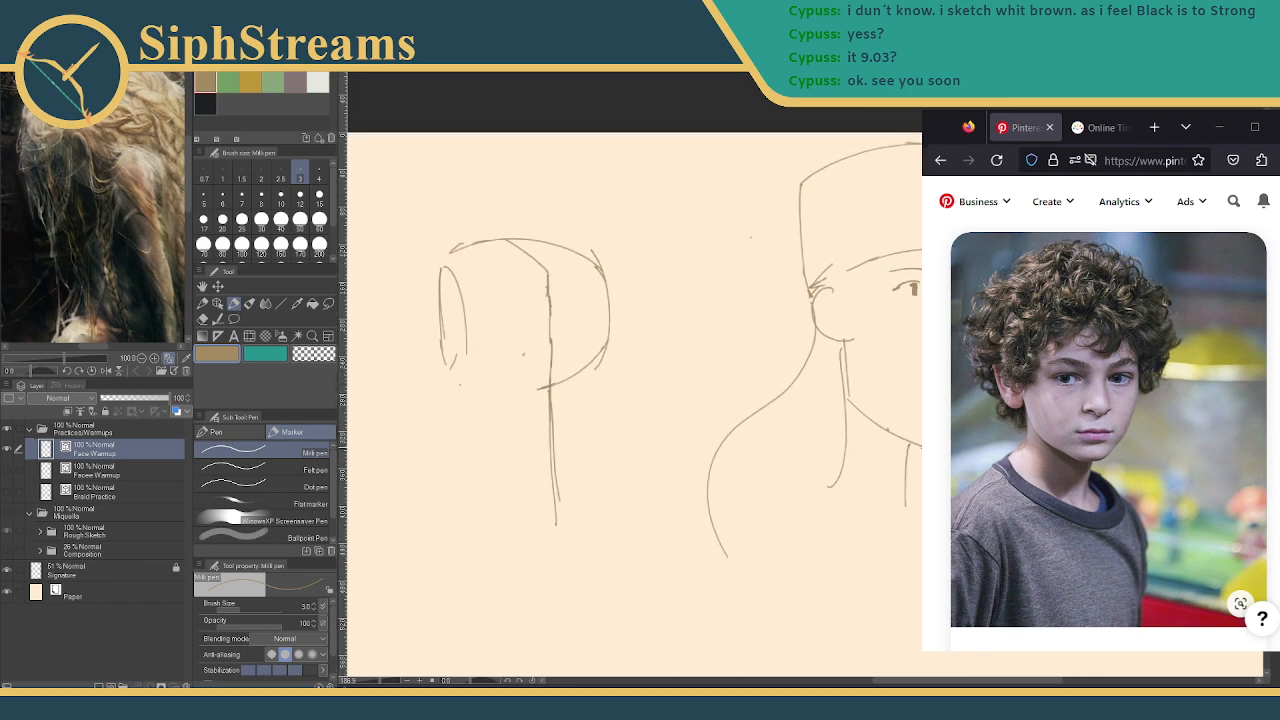
{"action": "key", "text": "e"}
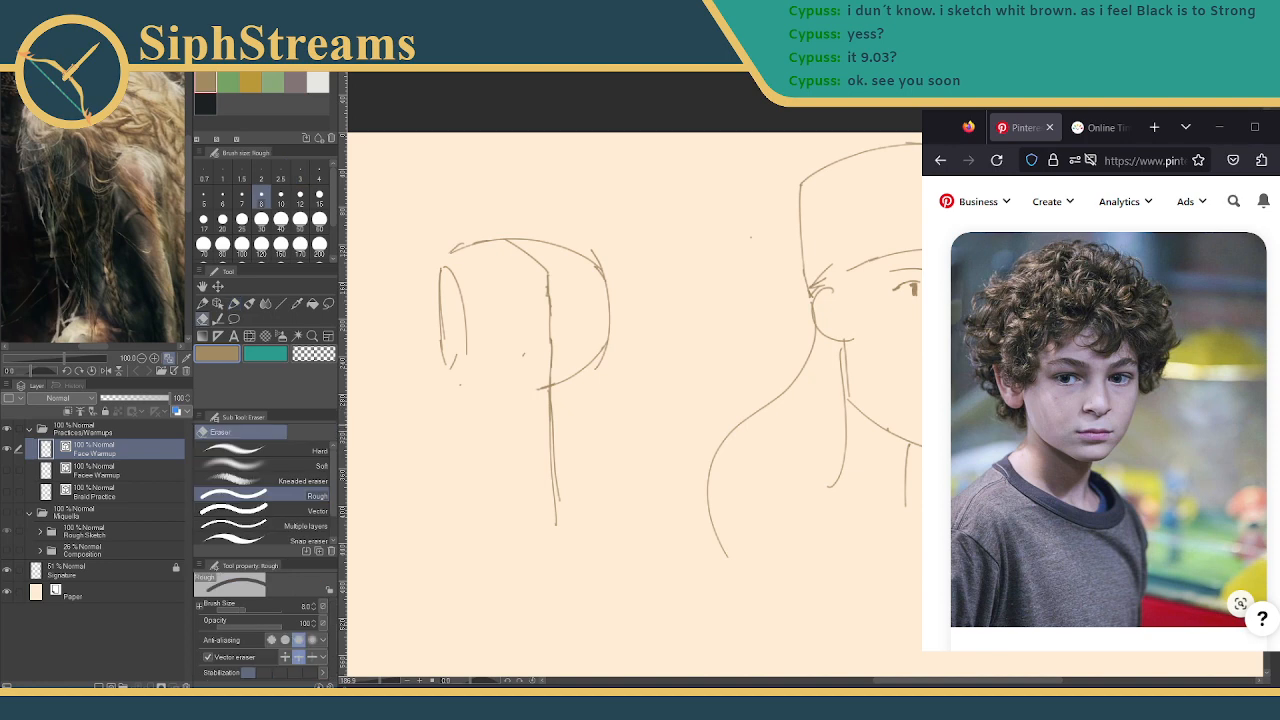
{"action": "key", "text": "p"}
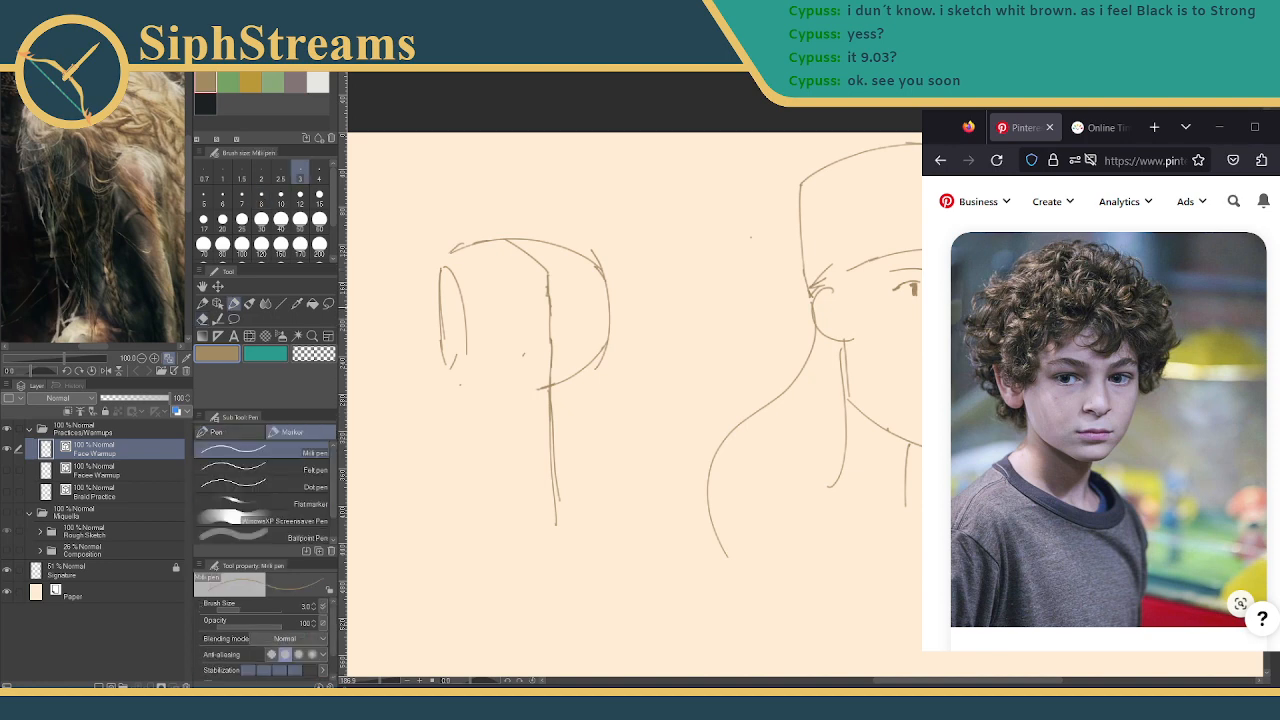
{"action": "key", "text": "e"}
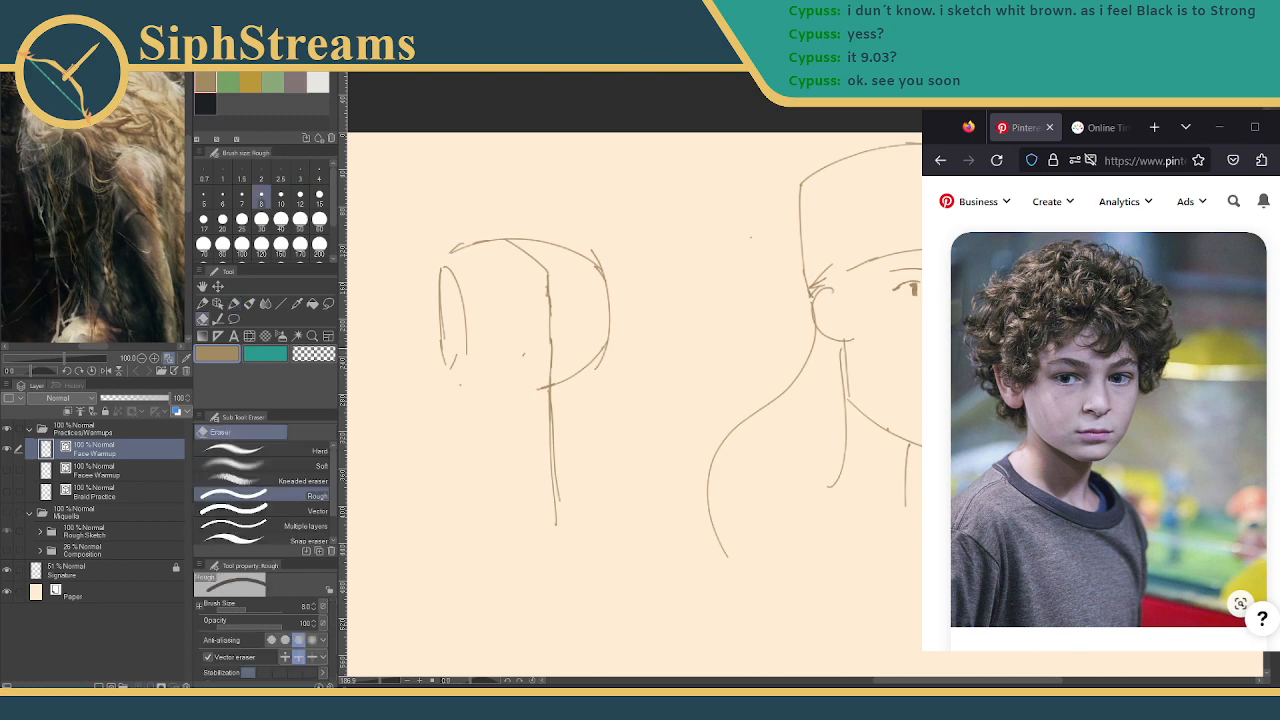
{"action": "key", "text": "p"}
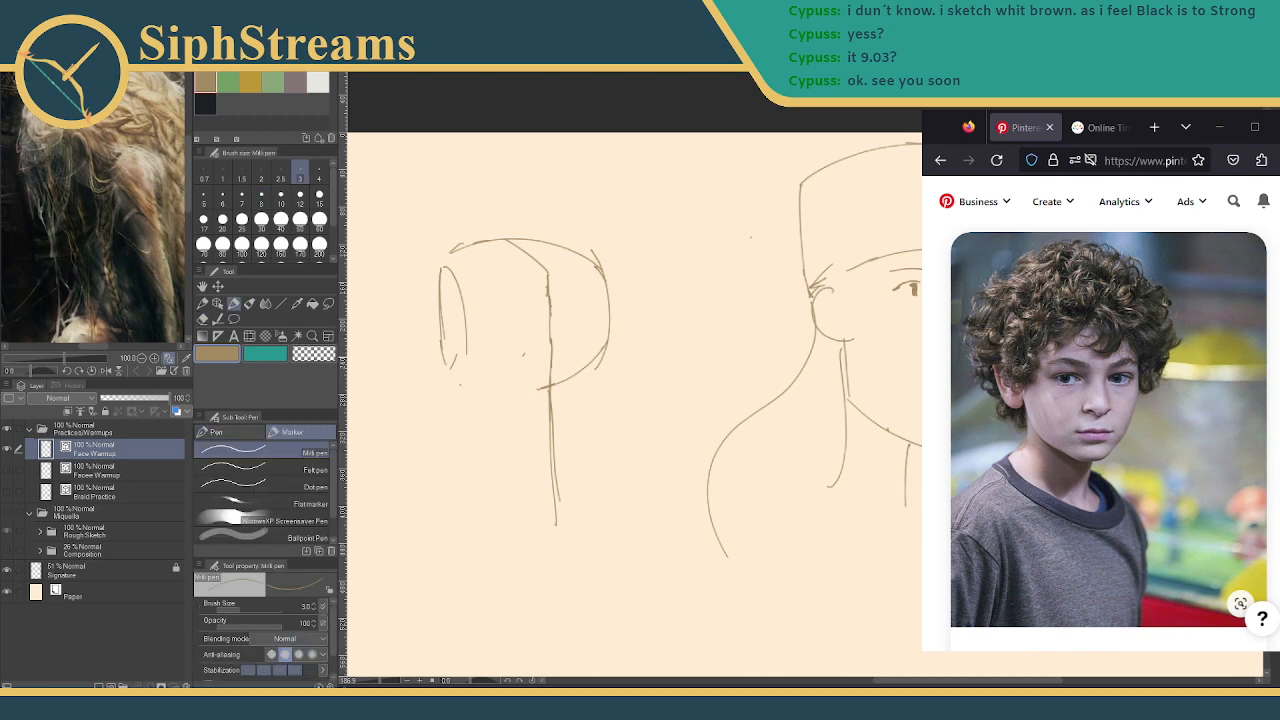
{"action": "key", "text": "e"}
{"action": "key", "text": "p"}
{"action": "key", "text": "e"}
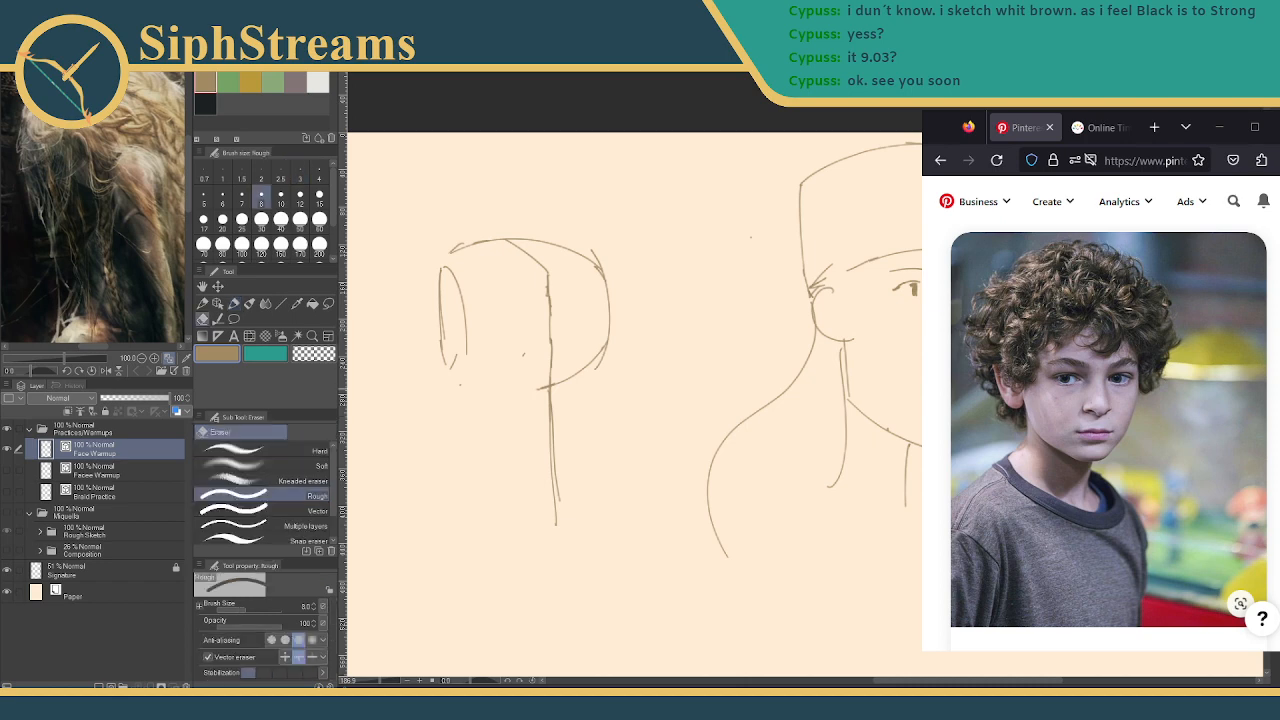
{"action": "key", "text": "p"}
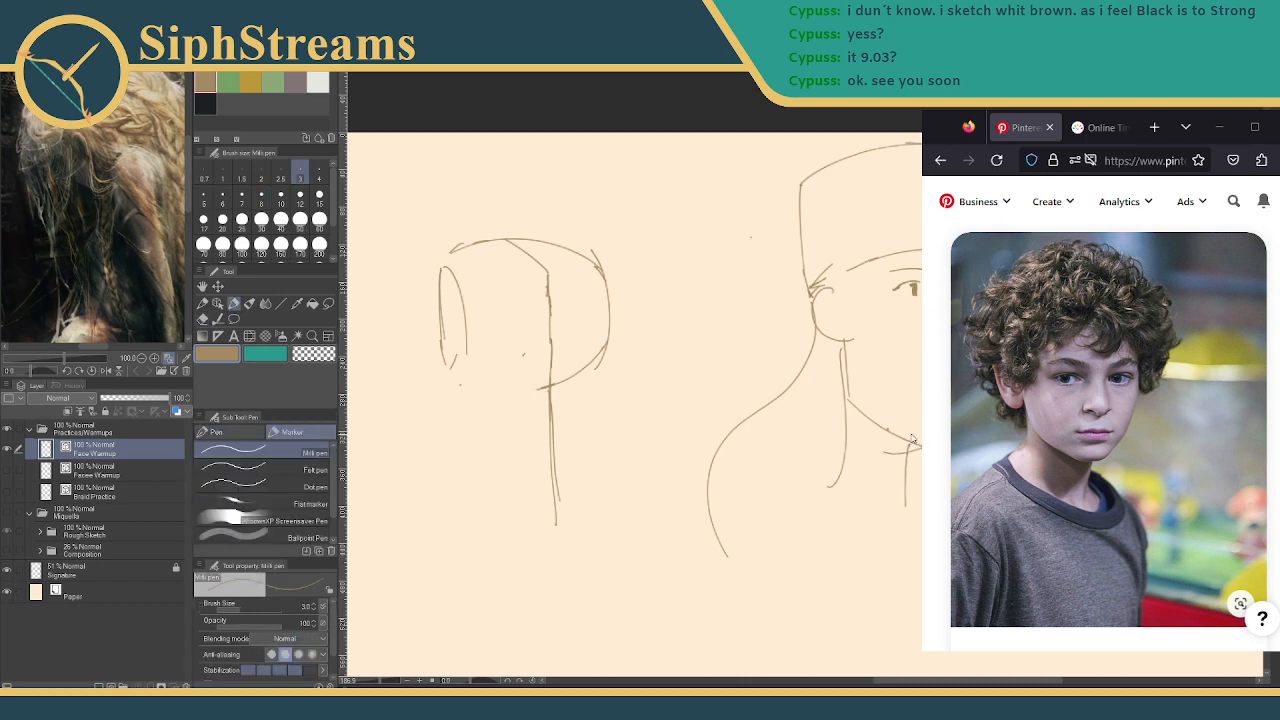
{"action": "key", "text": "e"}
{"action": "left_click_drag", "start_coordinate": [912, 447], "coordinate": [890, 437]}
{"action": "key", "text": "p"}
{"action": "mouse_move", "coordinate": [888, 433]}
{"action": "left_mouse_down"}
{"action": "mouse_move", "coordinate": [920, 439]}
{"action": "mouse_move", "coordinate": [907, 471]}
{"action": "left_mouse_up"}
{"action": "key", "text": "e"}
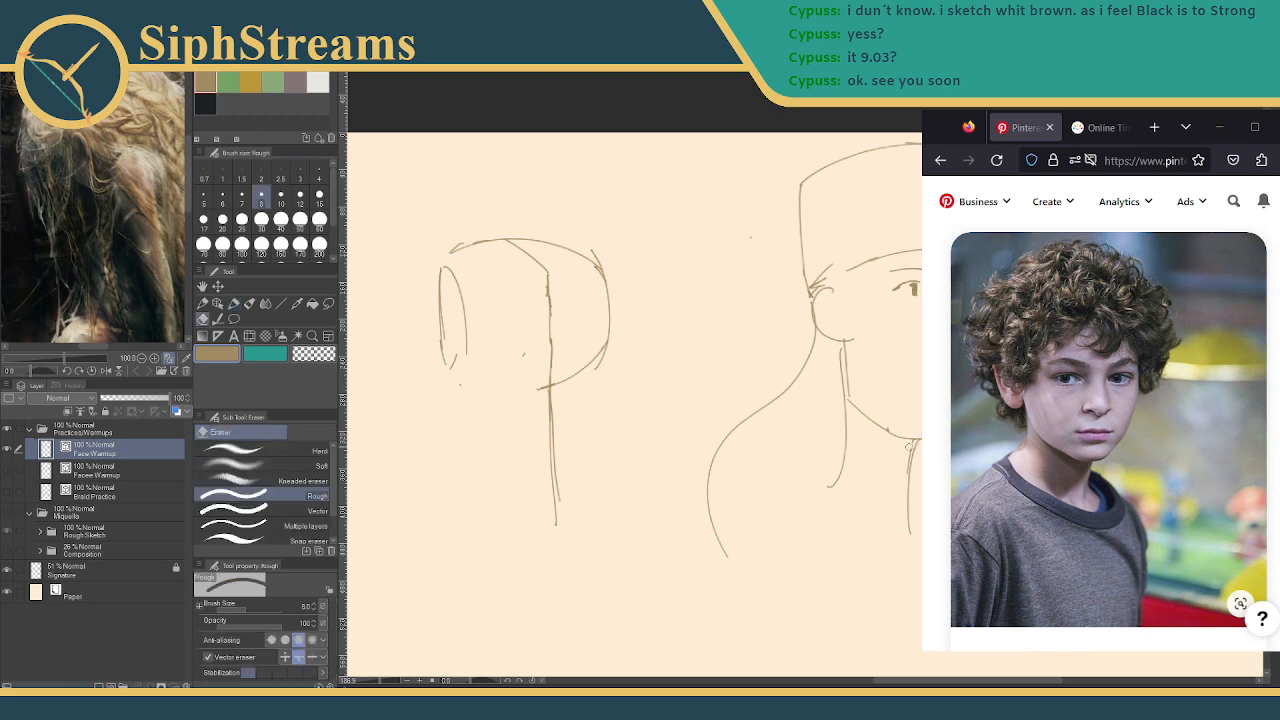
Redraw the fourth head's rear neck line as an outward curve from the jaw corner and erase the leftover strokes there
{"action": "key", "text": "p"}
{"action": "mouse_move", "coordinate": [845, 398]}
{"action": "left_mouse_down"}
{"action": "mouse_move", "coordinate": [858, 436]}
{"action": "mouse_move", "coordinate": [822, 505]}
{"action": "mouse_move", "coordinate": [828, 486]}
{"action": "left_mouse_up"}
{"action": "key", "text": "e"}
{"action": "key", "text": "p"}
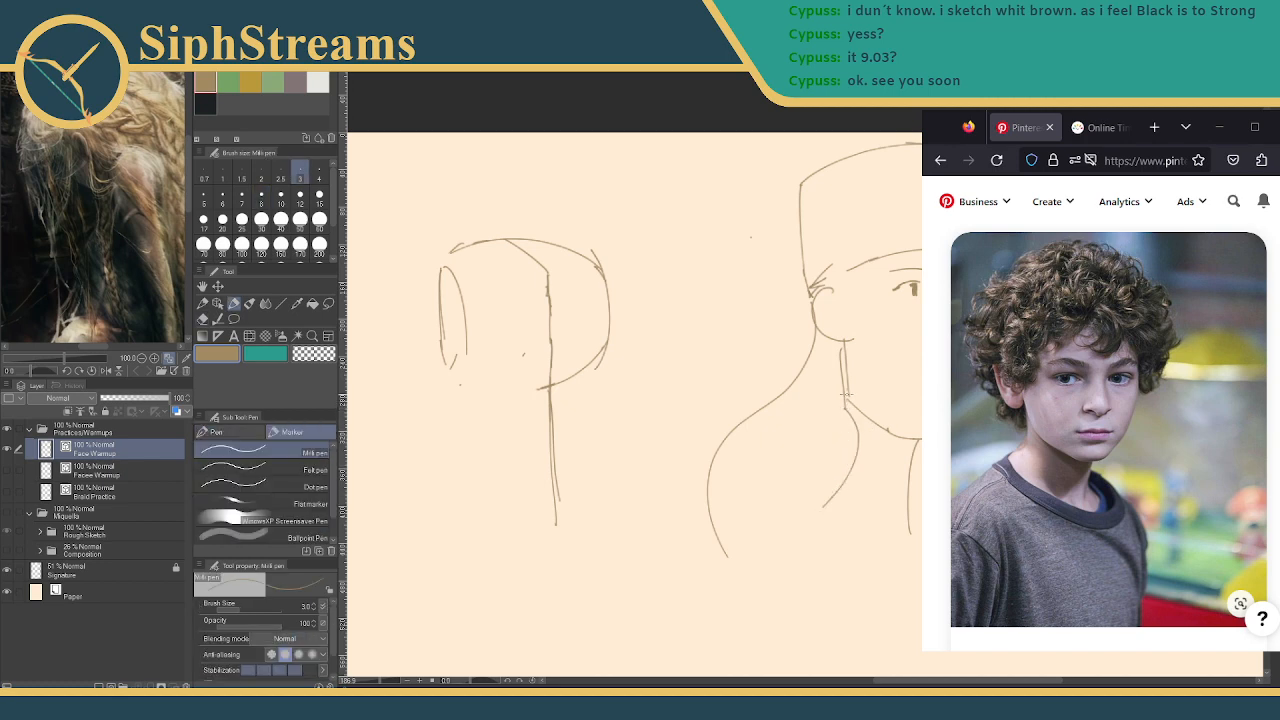
{"action": "left_click_drag", "start_coordinate": [852, 402], "coordinate": [860, 436]}
{"action": "key", "text": "e"}
{"action": "left_click_drag", "start_coordinate": [840, 350], "coordinate": [860, 442]}
{"action": "key", "text": "p"}
{"action": "key", "text": "e"}
{"action": "key", "text": "p"}
{"action": "mouse_move", "coordinate": [830, 351]}
{"action": "left_mouse_down"}
{"action": "mouse_move", "coordinate": [1080, 386]}
{"action": "mouse_move", "coordinate": [1135, 376]}
{"action": "left_mouse_up"}
{"action": "left_click_drag", "start_coordinate": [872, 395], "coordinate": [762, 409]}
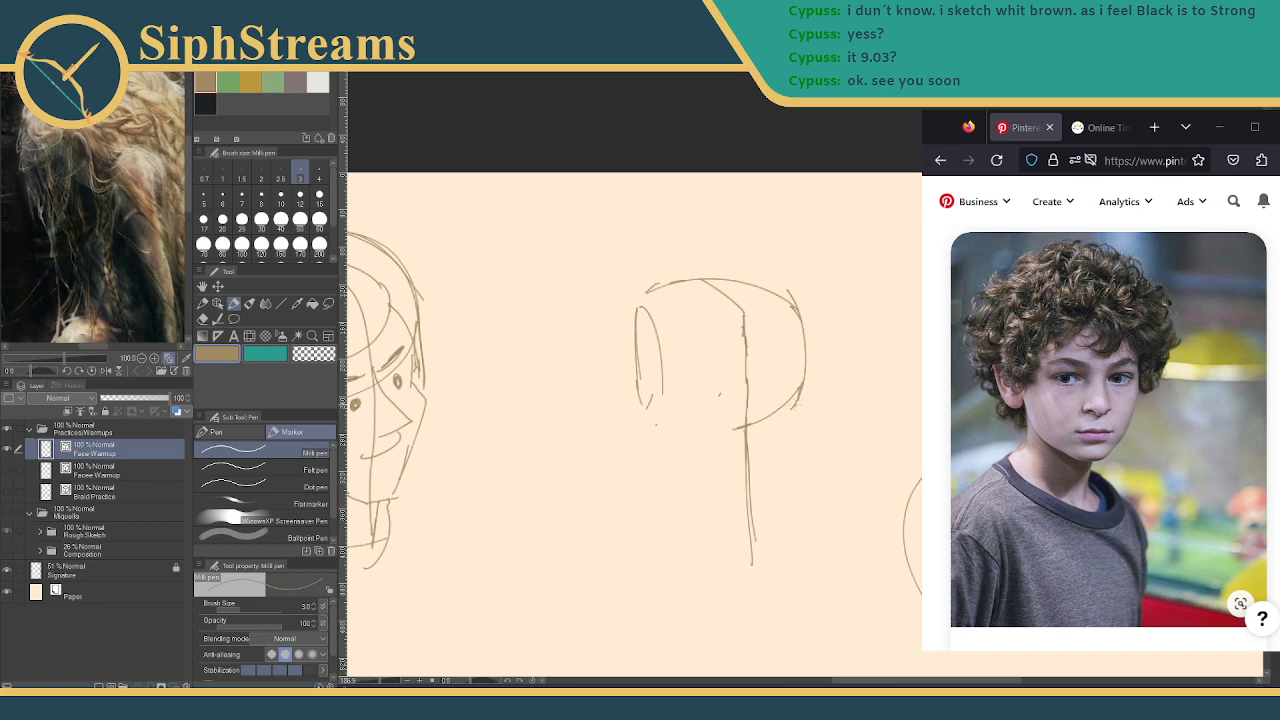
{"action": "left_click_drag", "start_coordinate": [738, 428], "coordinate": [758, 422]}
{"action": "left_click_drag", "start_coordinate": [738, 344], "coordinate": [755, 343]}
{"action": "left_click_drag", "start_coordinate": [736, 499], "coordinate": [761, 496]}
{"action": "left_click_drag", "start_coordinate": [743, 579], "coordinate": [764, 576]}
{"action": "key", "text": "ctrl+z"}
{"action": "key", "text": "ctrl+z"}
{"action": "key", "text": "ctrl+z"}
{"action": "key", "text": "ctrl+z"}
{"action": "key", "text": "ctrl+z"}
Mark hairline, brow, nose-base and chin ticks on the construction head's centre line and erase the line below the chin
{"action": "left_click_drag", "start_coordinate": [737, 367], "coordinate": [756, 366]}
{"action": "left_click_drag", "start_coordinate": [740, 429], "coordinate": [760, 427]}
{"action": "left_click_drag", "start_coordinate": [722, 319], "coordinate": [752, 316]}
{"action": "key", "text": "e"}
{"action": "left_click_drag", "start_coordinate": [734, 366], "coordinate": [744, 372]}
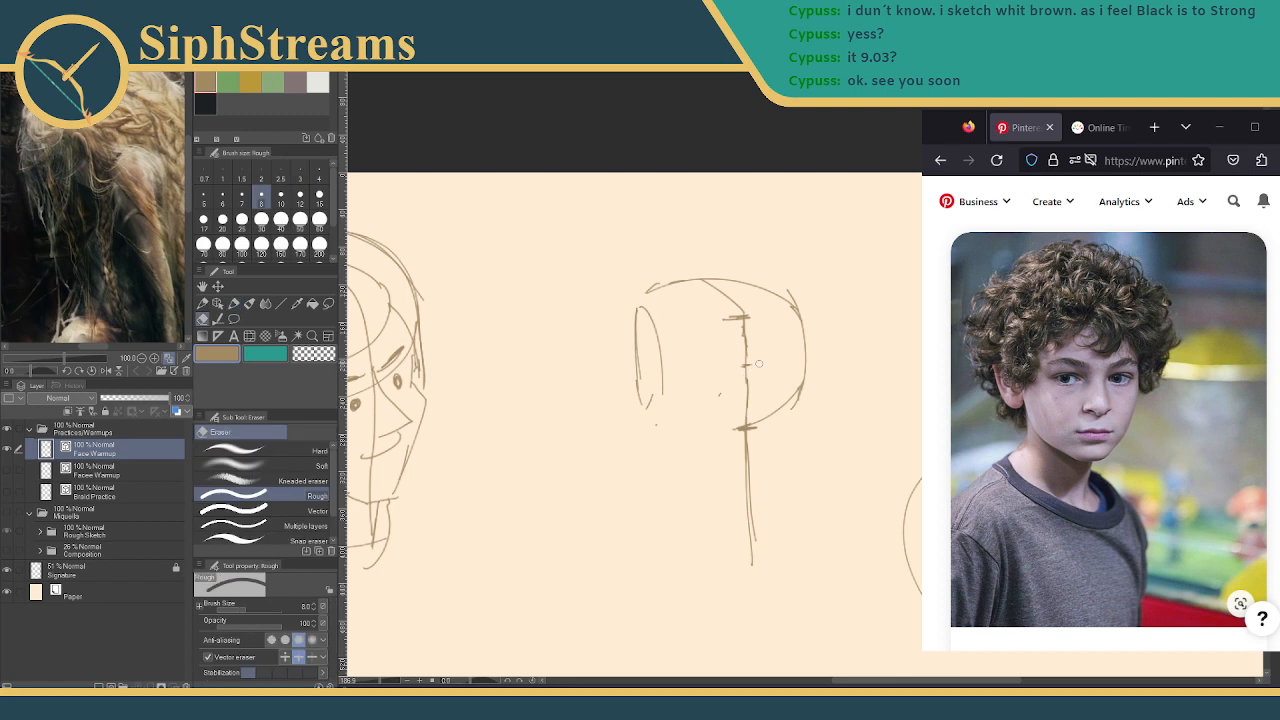
{"action": "key", "text": "p"}
{"action": "mouse_move", "coordinate": [744, 320]}
{"action": "left_mouse_down"}
{"action": "mouse_move", "coordinate": [744, 412]}
{"action": "mouse_move", "coordinate": [752, 370]}
{"action": "left_mouse_up"}
{"action": "mouse_move", "coordinate": [738, 485]}
{"action": "left_mouse_down"}
{"action": "mouse_move", "coordinate": [756, 484]}
{"action": "mouse_move", "coordinate": [752, 566]}
{"action": "left_mouse_up"}
{"action": "key", "text": "e"}
{"action": "key", "text": "p"}
Sketch a slanted nose line and a mouth tick on the construction head's centre line, undoing the earlier attempts
{"action": "left_click_drag", "start_coordinate": [801, 386], "coordinate": [758, 484]}
{"action": "key", "text": "ctrl+z"}
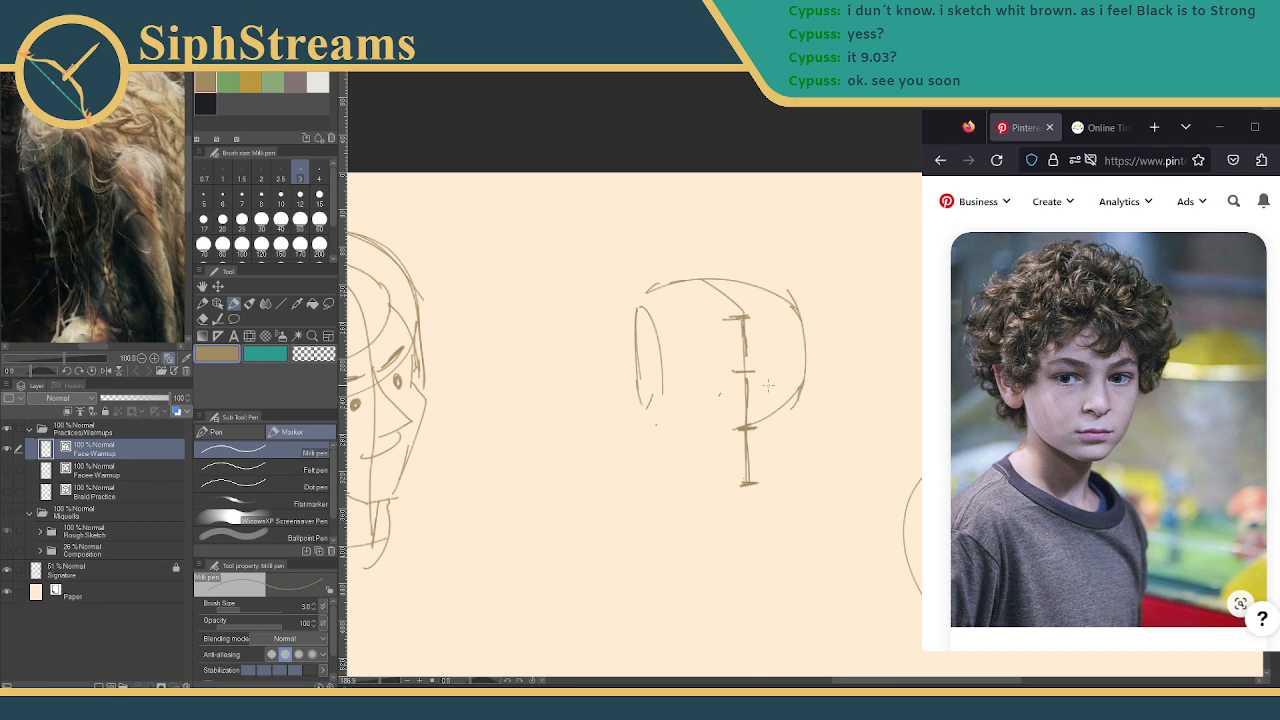
{"action": "left_click_drag", "start_coordinate": [746, 370], "coordinate": [762, 404]}
{"action": "key", "text": "ctrl+z"}
{"action": "mouse_move", "coordinate": [748, 386]}
{"action": "left_mouse_down"}
{"action": "mouse_move", "coordinate": [760, 428]}
{"action": "mouse_move", "coordinate": [736, 420]}
{"action": "mouse_move", "coordinate": [743, 401]}
{"action": "left_mouse_up"}
{"action": "left_click_drag", "start_coordinate": [734, 446], "coordinate": [756, 448]}
Draw the construction head's far cheek and jaw curving down to the chin, undoing surplus strokes
{"action": "mouse_move", "coordinate": [799, 323]}
{"action": "left_mouse_down"}
{"action": "mouse_move", "coordinate": [807, 376]}
{"action": "mouse_move", "coordinate": [795, 328]}
{"action": "mouse_move", "coordinate": [809, 357]}
{"action": "mouse_move", "coordinate": [778, 448]}
{"action": "left_mouse_up"}
{"action": "mouse_move", "coordinate": [800, 404]}
{"action": "left_mouse_down"}
{"action": "mouse_move", "coordinate": [785, 449]}
{"action": "mouse_move", "coordinate": [728, 487]}
{"action": "left_mouse_up"}
{"action": "key", "text": "ctrl+z"}
{"action": "key", "text": "ctrl+z"}
{"action": "mouse_move", "coordinate": [814, 465]}
{"action": "left_mouse_down"}
{"action": "mouse_move", "coordinate": [810, 482]}
{"action": "mouse_move", "coordinate": [773, 477]}
{"action": "left_mouse_up"}
{"action": "key", "text": "ctrl+z"}
{"action": "mouse_move", "coordinate": [842, 368]}
{"action": "left_mouse_down"}
{"action": "mouse_move", "coordinate": [858, 390]}
{"action": "mouse_move", "coordinate": [884, 391]}
{"action": "mouse_move", "coordinate": [921, 354]}
{"action": "left_mouse_up"}
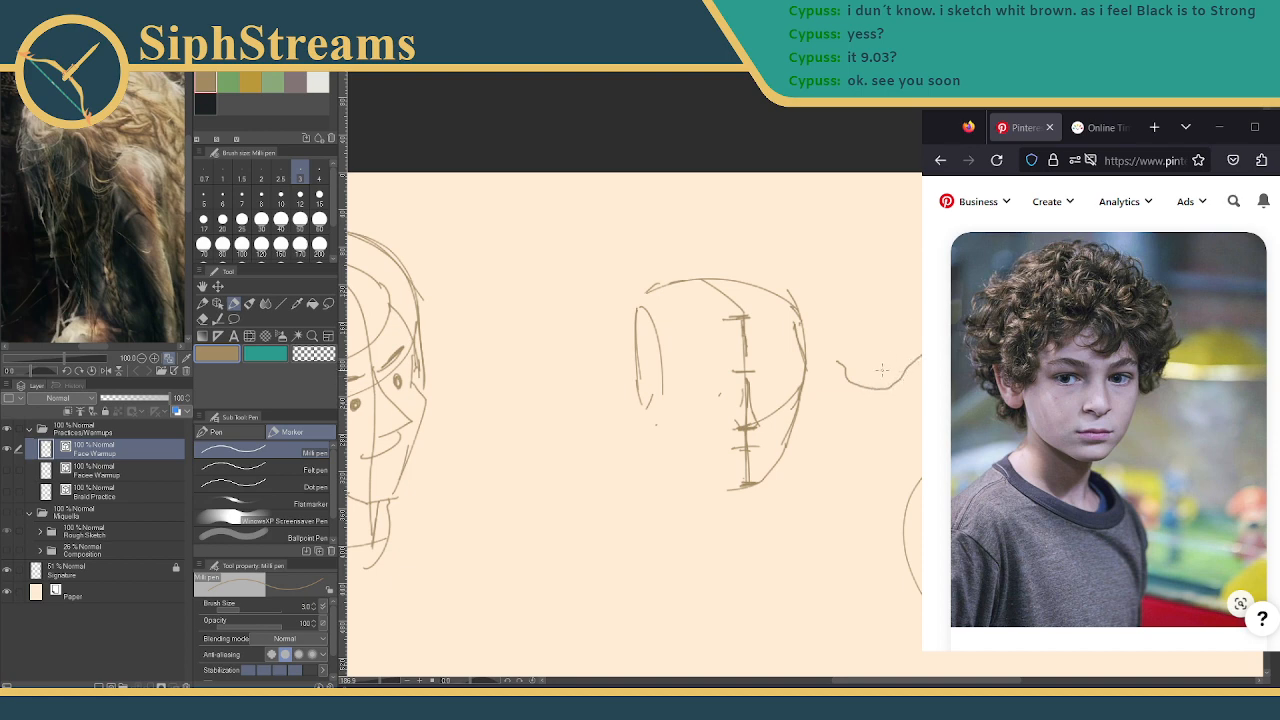
{"action": "key", "text": "ctrl+z"}
Draw the construction head's near jaw line from the ear oval to the chin, undoing the unsuccessful attempts
{"action": "left_click_drag", "start_coordinate": [721, 488], "coordinate": [709, 464]}
{"action": "key", "text": "ctrl+z"}
{"action": "left_click_drag", "start_coordinate": [661, 399], "coordinate": [716, 474]}
{"action": "key", "text": "ctrl+z"}
{"action": "left_click_drag", "start_coordinate": [658, 394], "coordinate": [735, 492]}
{"action": "key", "text": "ctrl+z"}
{"action": "mouse_move", "coordinate": [646, 406]}
{"action": "left_mouse_down"}
{"action": "mouse_move", "coordinate": [722, 490]}
{"action": "mouse_move", "coordinate": [647, 432]}
{"action": "mouse_move", "coordinate": [661, 418]}
{"action": "mouse_move", "coordinate": [700, 472]}
{"action": "left_mouse_up"}
{"action": "key", "text": "ctrl+z"}
{"action": "key", "text": "ctrl+z"}
{"action": "key", "text": "ctrl+z"}
{"action": "key", "text": "ctrl+z"}
{"action": "key", "text": "ctrl+z"}
{"action": "mouse_move", "coordinate": [656, 400]}
{"action": "left_mouse_down"}
{"action": "mouse_move", "coordinate": [720, 486]}
{"action": "mouse_move", "coordinate": [709, 462]}
{"action": "left_mouse_up"}
{"action": "mouse_move", "coordinate": [707, 392]}
{"action": "left_mouse_down"}
{"action": "mouse_move", "coordinate": [915, 395]}
{"action": "mouse_move", "coordinate": [695, 392]}
{"action": "mouse_move", "coordinate": [747, 388]}
{"action": "mouse_move", "coordinate": [715, 392]}
{"action": "left_mouse_up"}
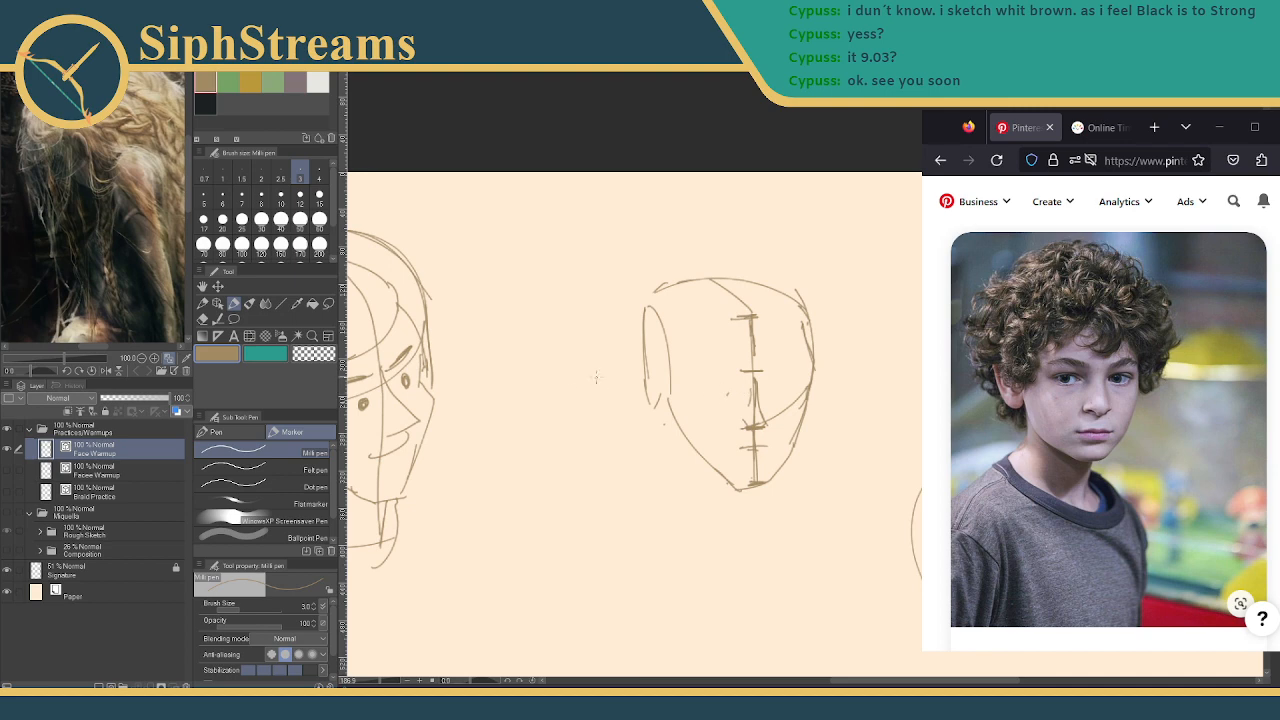
Erase the near jaw line and redraw it as a fuller curve from the bottom of the ear oval to the chin
{"action": "left_click_drag", "start_coordinate": [529, 362], "coordinate": [526, 452]}
{"action": "mouse_move", "coordinate": [494, 404]}
{"action": "left_mouse_down"}
{"action": "mouse_move", "coordinate": [588, 402]}
{"action": "mouse_move", "coordinate": [576, 396]}
{"action": "mouse_move", "coordinate": [940, 322]}
{"action": "left_mouse_up"}
{"action": "mouse_move", "coordinate": [607, 371]}
{"action": "left_mouse_down"}
{"action": "mouse_move", "coordinate": [857, 337]}
{"action": "mouse_move", "coordinate": [516, 397]}
{"action": "mouse_move", "coordinate": [393, 394]}
{"action": "mouse_move", "coordinate": [361, 420]}
{"action": "left_mouse_up"}
{"action": "key", "text": "e"}
{"action": "left_click_drag", "start_coordinate": [651, 349], "coordinate": [646, 362]}
{"action": "key", "text": "p"}
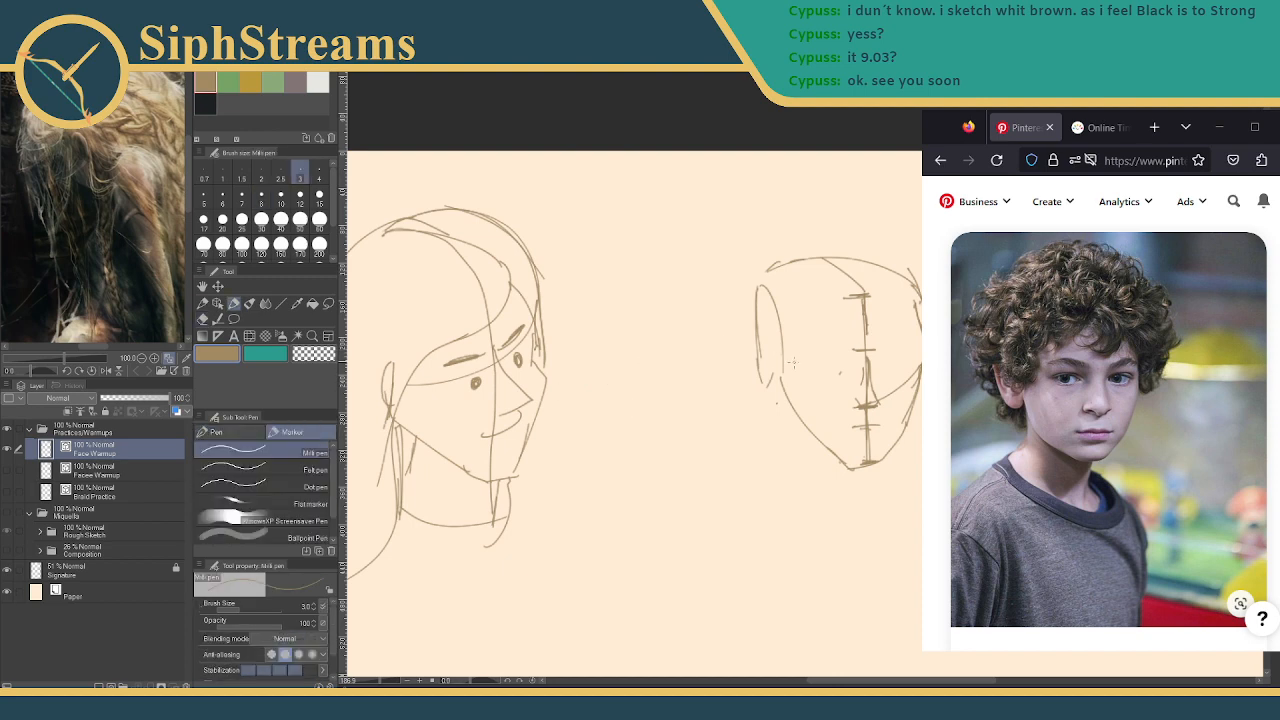
{"action": "left_click_drag", "start_coordinate": [769, 386], "coordinate": [853, 461]}
{"action": "key", "text": "ctrl+z"}
{"action": "key", "text": "ctrl+z"}
{"action": "key", "text": "ctrl+y"}
{"action": "mouse_move", "coordinate": [804, 400]}
{"action": "left_mouse_down"}
{"action": "mouse_move", "coordinate": [781, 432]}
{"action": "mouse_move", "coordinate": [800, 440]}
{"action": "left_mouse_up"}
{"action": "key", "text": "e"}
{"action": "left_click_drag", "start_coordinate": [782, 380], "coordinate": [790, 444]}
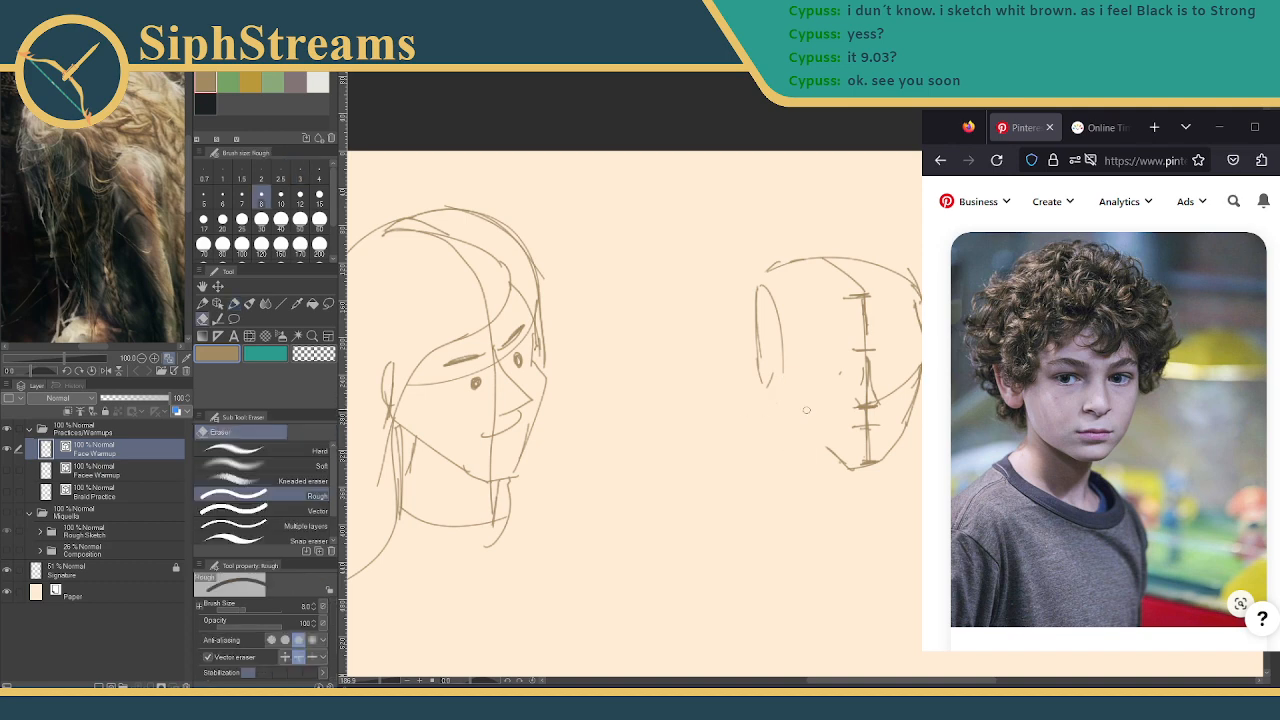
{"action": "key", "text": "p"}
{"action": "mouse_move", "coordinate": [764, 391]}
{"action": "left_mouse_down"}
{"action": "mouse_move", "coordinate": [850, 462]}
{"action": "mouse_move", "coordinate": [868, 457]}
{"action": "left_mouse_up"}
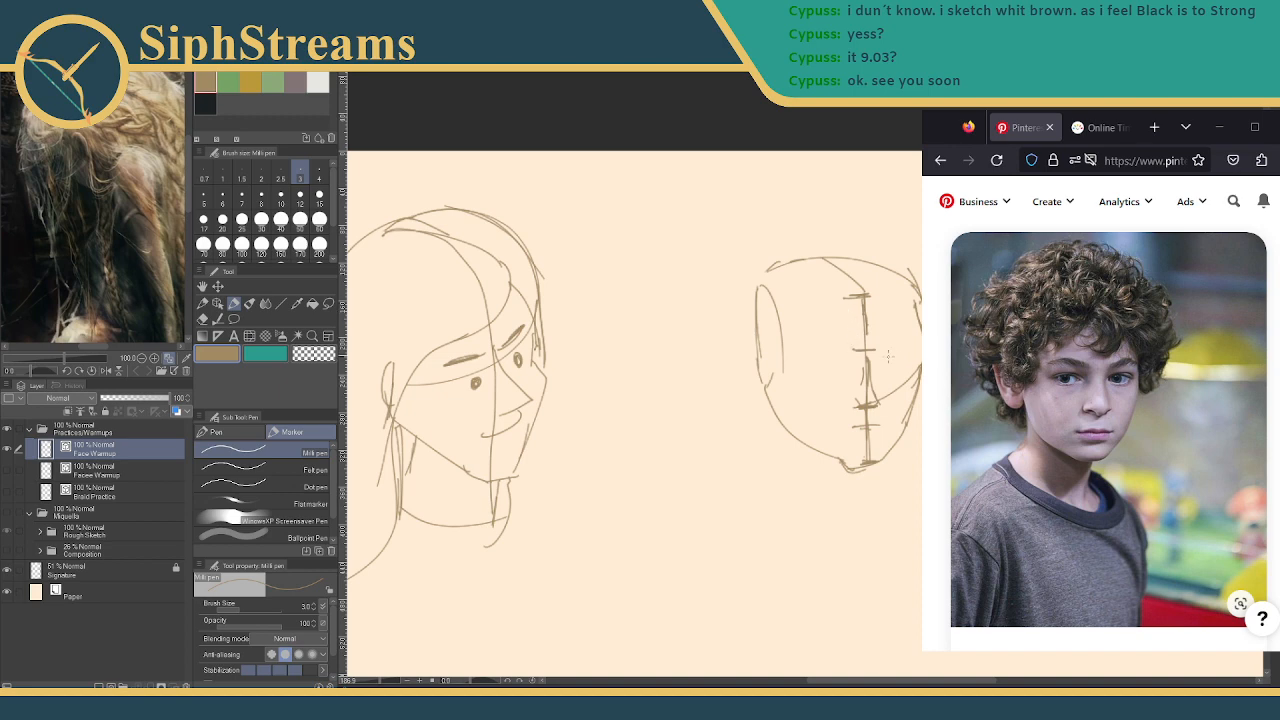
Draw two eyes with sideways-looking pupils and thick angled eyebrows on the construction head
{"action": "mouse_move", "coordinate": [887, 355]}
{"action": "left_mouse_down"}
{"action": "mouse_move", "coordinate": [876, 362]}
{"action": "mouse_move", "coordinate": [900, 357]}
{"action": "mouse_move", "coordinate": [840, 360]}
{"action": "mouse_move", "coordinate": [860, 356]}
{"action": "left_mouse_up"}
{"action": "left_click_drag", "start_coordinate": [885, 337], "coordinate": [900, 333]}
{"action": "left_click_drag", "start_coordinate": [892, 368], "coordinate": [884, 364]}
{"action": "left_click", "coordinate": [847, 368]}
{"action": "left_click_drag", "start_coordinate": [849, 370], "coordinate": [840, 367]}
{"action": "left_click", "coordinate": [900, 357]}
{"action": "left_click", "coordinate": [845, 366]}
{"action": "key", "text": "Return"}
{"action": "left_click_drag", "start_coordinate": [884, 346], "coordinate": [899, 331]}
{"action": "mouse_move", "coordinate": [840, 348]}
{"action": "left_mouse_down"}
{"action": "mouse_move", "coordinate": [854, 343]}
{"action": "mouse_move", "coordinate": [836, 339]}
{"action": "left_mouse_up"}
Draw a fringe of loose curls across the construction head's forehead, undoing the misplaced curls
{"action": "mouse_move", "coordinate": [868, 306]}
{"action": "left_mouse_down"}
{"action": "mouse_move", "coordinate": [860, 336]}
{"action": "mouse_move", "coordinate": [858, 301]}
{"action": "mouse_move", "coordinate": [833, 333]}
{"action": "mouse_move", "coordinate": [849, 319]}
{"action": "left_mouse_up"}
{"action": "key", "text": "ctrl+z"}
{"action": "key", "text": "ctrl+z"}
{"action": "key", "text": "ctrl+z"}
{"action": "mouse_move", "coordinate": [842, 318]}
{"action": "left_mouse_down"}
{"action": "mouse_move", "coordinate": [868, 324]}
{"action": "mouse_move", "coordinate": [860, 298]}
{"action": "mouse_move", "coordinate": [844, 311]}
{"action": "left_mouse_up"}
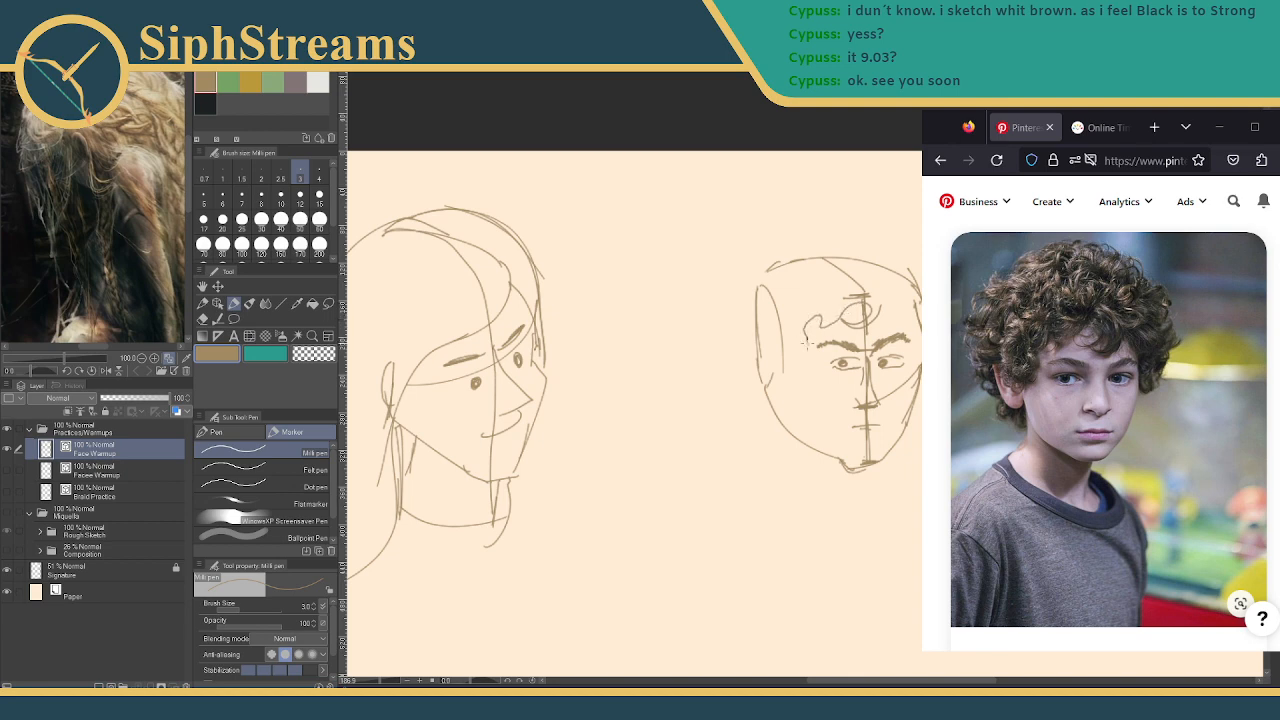
{"action": "key", "text": "ctrl+z"}
{"action": "key", "text": "ctrl+z"}
{"action": "key", "text": "ctrl+z"}
{"action": "left_click_drag", "start_coordinate": [817, 316], "coordinate": [783, 360]}
{"action": "key", "text": "ctrl+z"}
{"action": "mouse_move", "coordinate": [812, 316]}
{"action": "left_mouse_down"}
{"action": "mouse_move", "coordinate": [790, 352]}
{"action": "mouse_move", "coordinate": [771, 344]}
{"action": "left_mouse_up"}
{"action": "mouse_move", "coordinate": [884, 312]}
{"action": "left_mouse_down"}
{"action": "mouse_move", "coordinate": [916, 318]}
{"action": "mouse_move", "coordinate": [908, 300]}
{"action": "mouse_move", "coordinate": [916, 316]}
{"action": "left_mouse_up"}
Outline the curly hair mass over the crown and down both sides to ear level, undoing the misplaced strokes
{"action": "left_click_drag", "start_coordinate": [917, 322], "coordinate": [912, 352]}
{"action": "mouse_move", "coordinate": [907, 253]}
{"action": "left_mouse_down"}
{"action": "mouse_move", "coordinate": [802, 213]}
{"action": "mouse_move", "coordinate": [777, 260]}
{"action": "mouse_move", "coordinate": [740, 236]}
{"action": "mouse_move", "coordinate": [715, 284]}
{"action": "mouse_move", "coordinate": [714, 356]}
{"action": "left_mouse_up"}
{"action": "mouse_move", "coordinate": [718, 330]}
{"action": "left_mouse_down"}
{"action": "mouse_move", "coordinate": [746, 408]}
{"action": "mouse_move", "coordinate": [768, 383]}
{"action": "mouse_move", "coordinate": [761, 349]}
{"action": "mouse_move", "coordinate": [746, 346]}
{"action": "mouse_move", "coordinate": [766, 386]}
{"action": "left_mouse_up"}
{"action": "key", "text": "ctrl+z"}
{"action": "key", "text": "ctrl+z"}
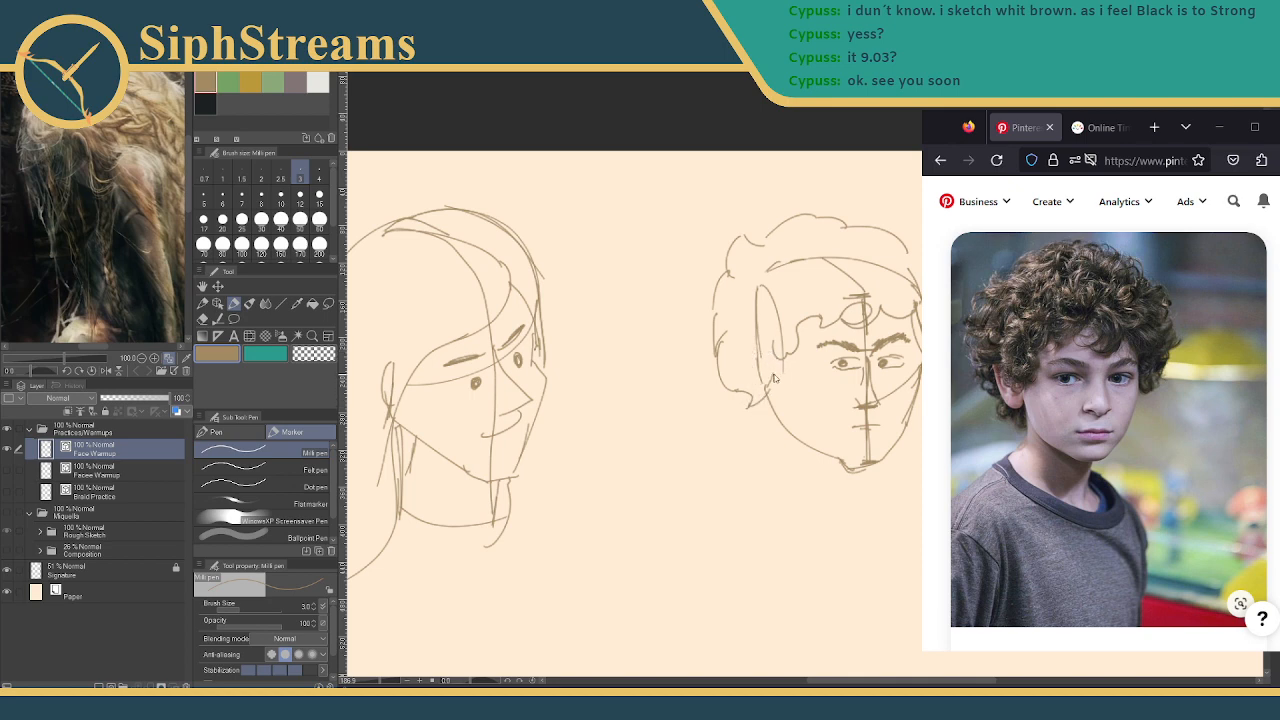
{"action": "mouse_move", "coordinate": [766, 388]}
{"action": "left_mouse_down"}
{"action": "mouse_move", "coordinate": [745, 356]}
{"action": "mouse_move", "coordinate": [784, 356]}
{"action": "mouse_move", "coordinate": [744, 356]}
{"action": "left_mouse_up"}
{"action": "key", "text": "ctrl+z"}
{"action": "key", "text": "ctrl+z"}
{"action": "key", "text": "ctrl+z"}
Erase the skull, ear and centre guide lines from the curly-haired head and define its nose and mouth
{"action": "key", "text": "e"}
{"action": "mouse_move", "coordinate": [777, 297]}
{"action": "left_mouse_down"}
{"action": "mouse_move", "coordinate": [773, 265]}
{"action": "mouse_move", "coordinate": [857, 270]}
{"action": "mouse_move", "coordinate": [859, 311]}
{"action": "mouse_move", "coordinate": [880, 265]}
{"action": "mouse_move", "coordinate": [806, 258]}
{"action": "left_mouse_up"}
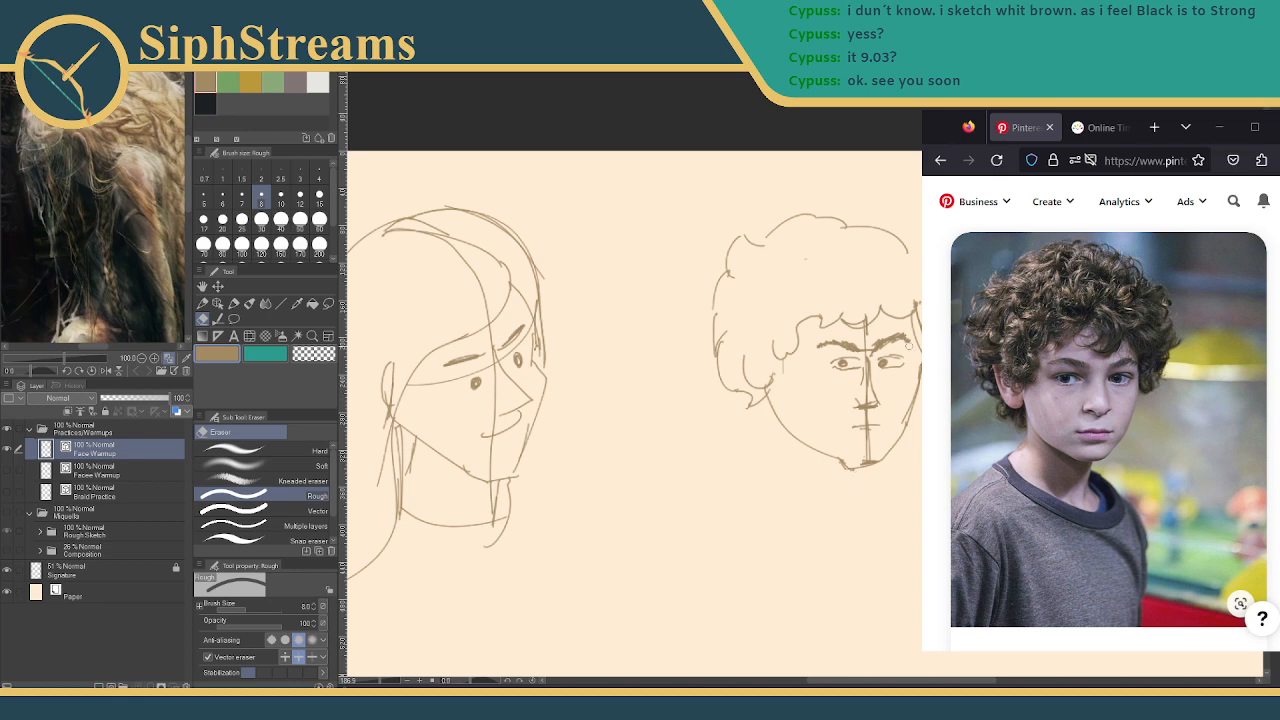
{"action": "mouse_move", "coordinate": [874, 341]}
{"action": "left_mouse_down"}
{"action": "mouse_move", "coordinate": [866, 458]}
{"action": "mouse_move", "coordinate": [867, 432]}
{"action": "left_mouse_up"}
{"action": "key", "text": "p"}
{"action": "mouse_move", "coordinate": [629, 392]}
{"action": "left_mouse_down"}
{"action": "mouse_move", "coordinate": [1103, 322]}
{"action": "mouse_move", "coordinate": [648, 410]}
{"action": "left_mouse_up"}
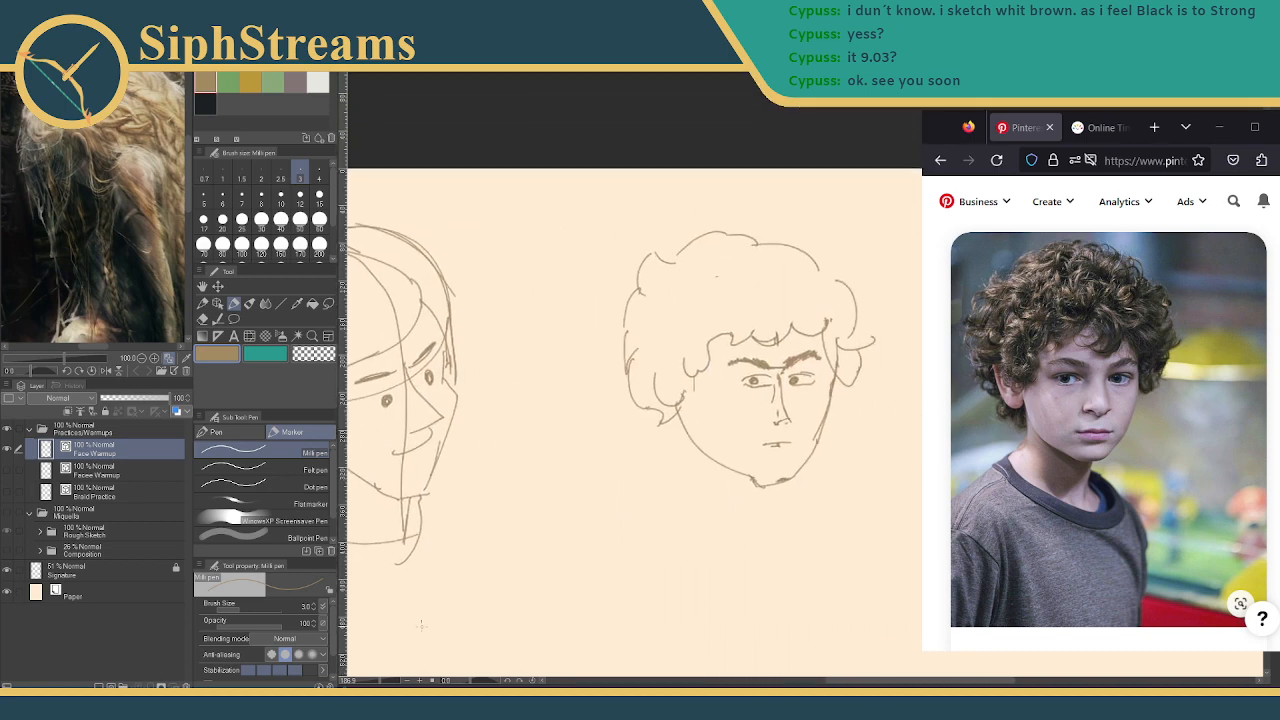
Draw the curly-haired head's far temple line between the fringe and cheek and erase the overlapping strokes beside it
{"action": "scroll", "coordinate": [377, 681], "scroll_direction": "up", "scroll_amount": 6}
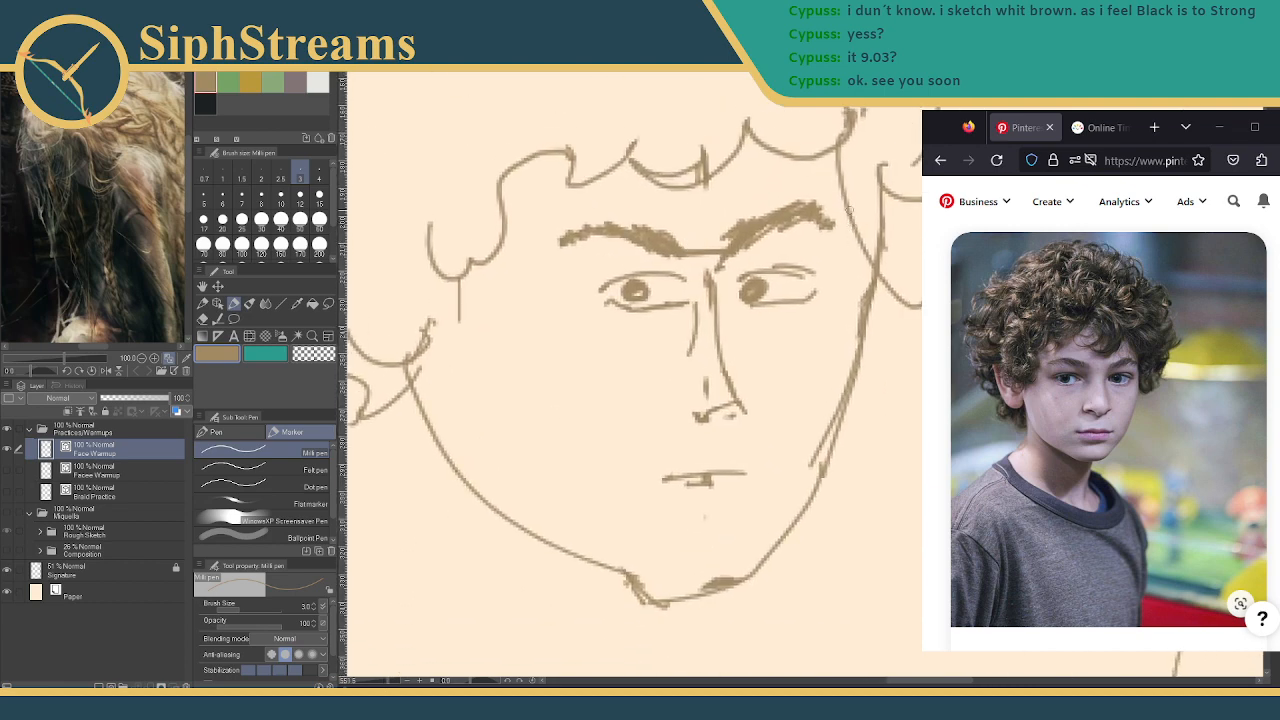
{"action": "left_click_drag", "start_coordinate": [846, 203], "coordinate": [864, 292]}
{"action": "left_click_drag", "start_coordinate": [850, 226], "coordinate": [868, 297]}
{"action": "key", "text": "e"}
{"action": "left_click_drag", "start_coordinate": [889, 239], "coordinate": [879, 314]}
{"action": "left_click_drag", "start_coordinate": [822, 384], "coordinate": [818, 428]}
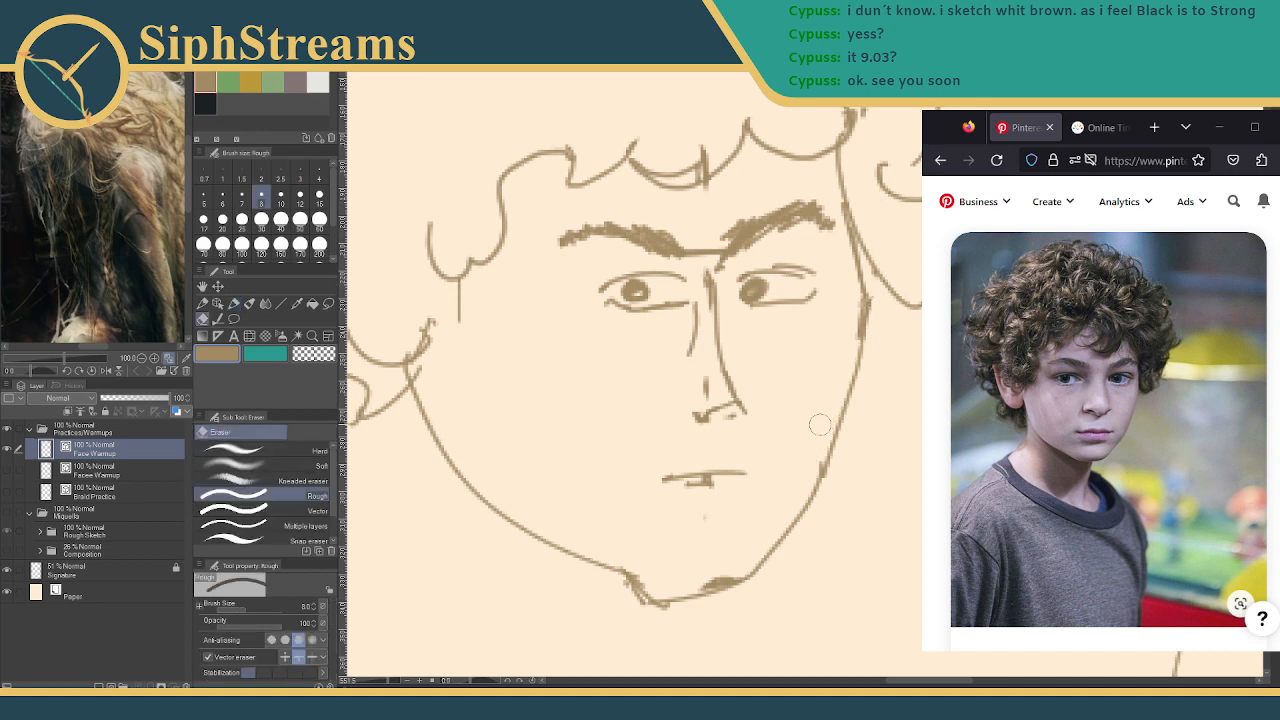
Erase the curly-haired head's far cheek contour and redraw it as a slimmer cheek and angled jaw running down to the chin
{"action": "key", "text": "p"}
{"action": "left_click_drag", "start_coordinate": [857, 334], "coordinate": [809, 481]}
{"action": "key", "text": "e"}
{"action": "left_click_drag", "start_coordinate": [856, 395], "coordinate": [842, 435]}
{"action": "left_click_drag", "start_coordinate": [862, 350], "coordinate": [837, 457]}
{"action": "key", "text": "p"}
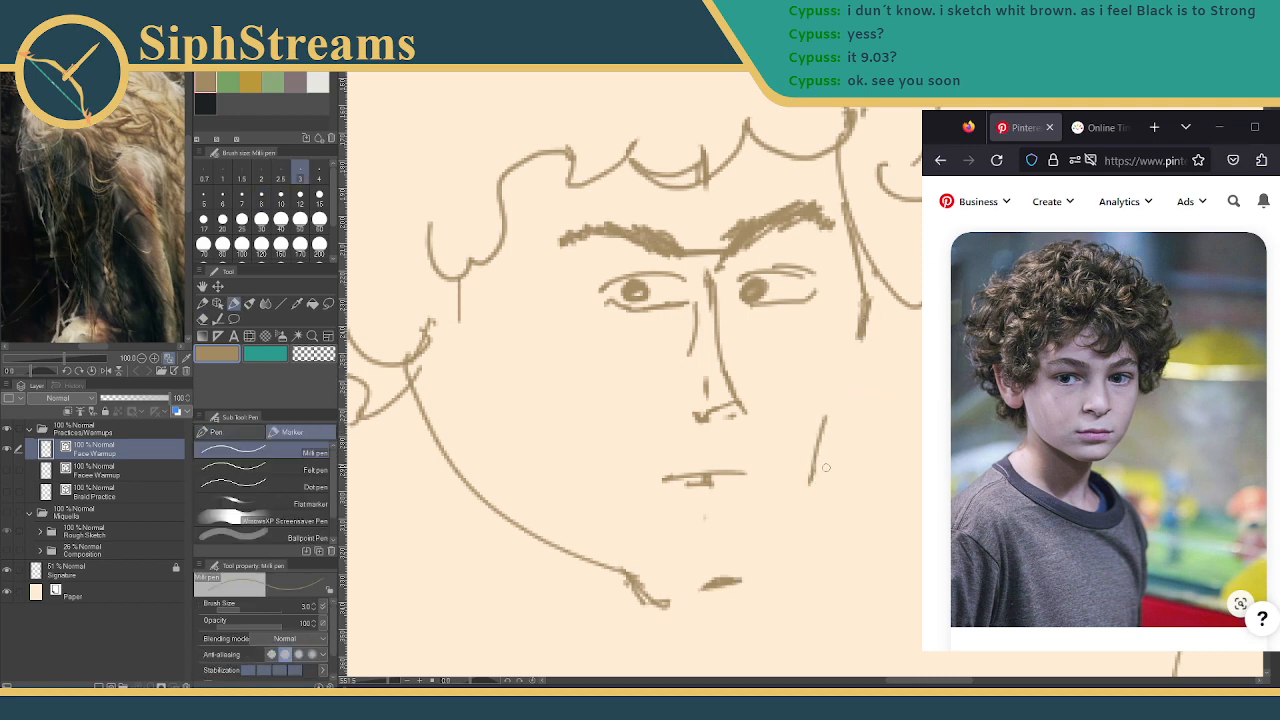
{"action": "left_click_drag", "start_coordinate": [868, 320], "coordinate": [811, 466]}
{"action": "mouse_move", "coordinate": [805, 495]}
{"action": "left_mouse_down"}
{"action": "mouse_move", "coordinate": [725, 577]}
{"action": "mouse_move", "coordinate": [744, 582]}
{"action": "left_mouse_up"}
Erase the rounded near jaw and redraw a flat chin with a straight near jaw and vertical face side
{"action": "key", "text": "e"}
{"action": "mouse_move", "coordinate": [640, 598]}
{"action": "left_mouse_down"}
{"action": "mouse_move", "coordinate": [674, 583]}
{"action": "mouse_move", "coordinate": [560, 540]}
{"action": "left_mouse_up"}
{"action": "key", "text": "p"}
{"action": "left_click_drag", "start_coordinate": [643, 588], "coordinate": [722, 582]}
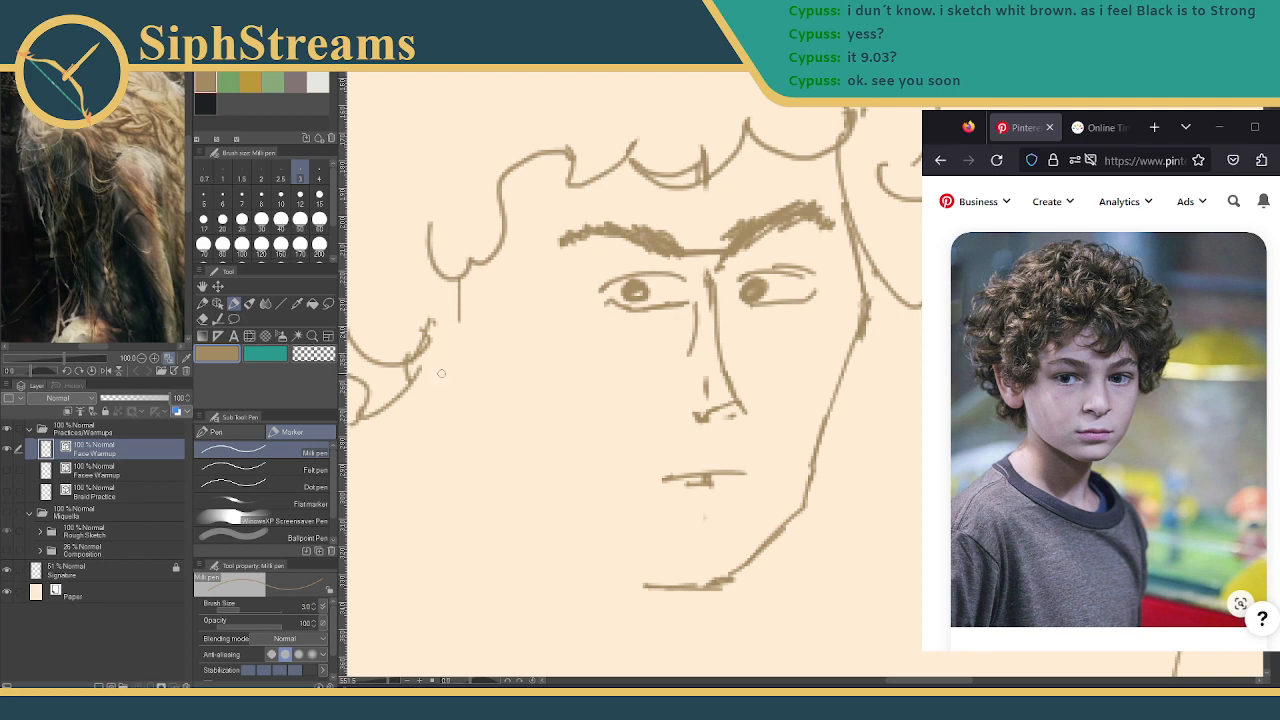
{"action": "left_click_drag", "start_coordinate": [439, 373], "coordinate": [535, 320]}
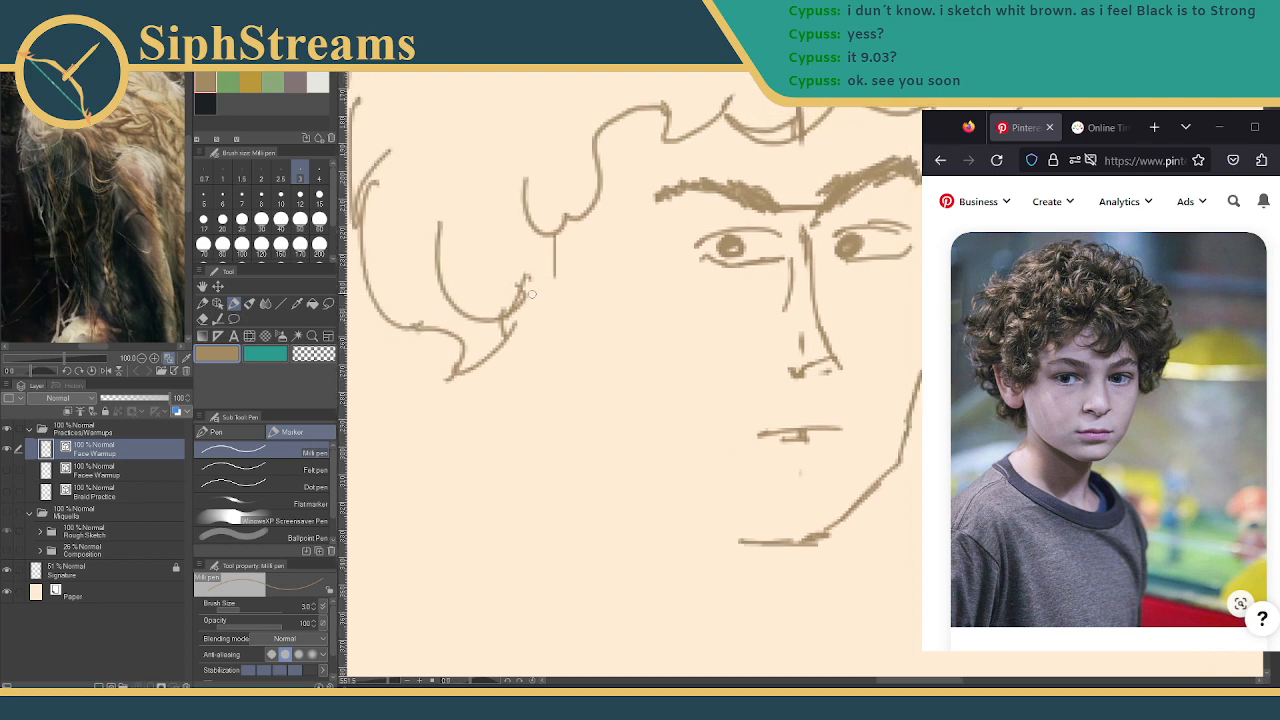
{"action": "mouse_move", "coordinate": [531, 249]}
{"action": "left_mouse_down"}
{"action": "mouse_move", "coordinate": [532, 368]}
{"action": "mouse_move", "coordinate": [666, 516]}
{"action": "left_mouse_up"}
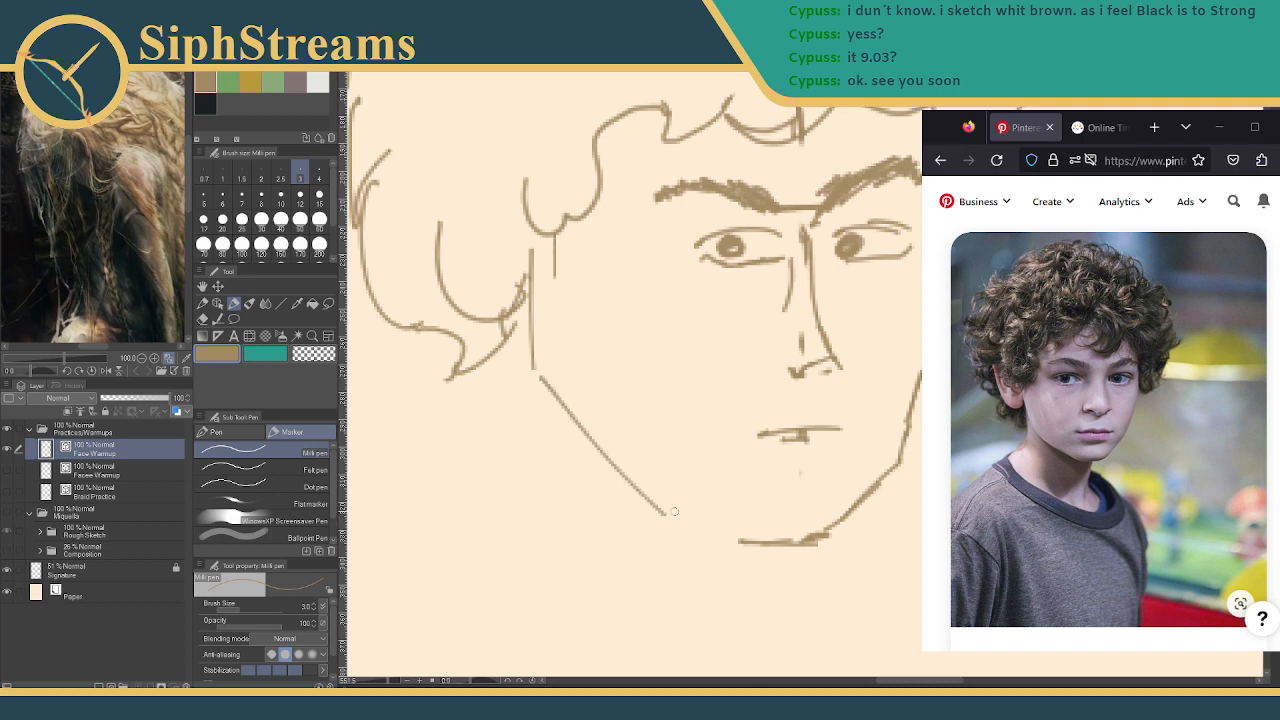
Draw the back and front neck lines with the shoulder slopes beneath the curly-haired head, erasing the overlap below the hair
{"action": "scroll", "coordinate": [679, 515], "scroll_direction": "down", "scroll_amount": 3}
{"action": "left_click_drag", "start_coordinate": [525, 188], "coordinate": [520, 370]}
{"action": "left_click_drag", "start_coordinate": [514, 418], "coordinate": [507, 478]}
{"action": "mouse_move", "coordinate": [783, 404]}
{"action": "left_mouse_down"}
{"action": "mouse_move", "coordinate": [781, 488]}
{"action": "mouse_move", "coordinate": [808, 528]}
{"action": "left_mouse_up"}
{"action": "left_click_drag", "start_coordinate": [518, 390], "coordinate": [443, 474]}
{"action": "key", "text": "e"}
{"action": "mouse_move", "coordinate": [512, 428]}
{"action": "left_mouse_down"}
{"action": "mouse_move", "coordinate": [486, 480]}
{"action": "mouse_move", "coordinate": [516, 402]}
{"action": "left_mouse_up"}
{"action": "key", "text": "p"}
{"action": "mouse_move", "coordinate": [548, 430]}
{"action": "left_mouse_down"}
{"action": "mouse_move", "coordinate": [523, 486]}
{"action": "mouse_move", "coordinate": [531, 554]}
{"action": "mouse_move", "coordinate": [528, 543]}
{"action": "left_mouse_up"}
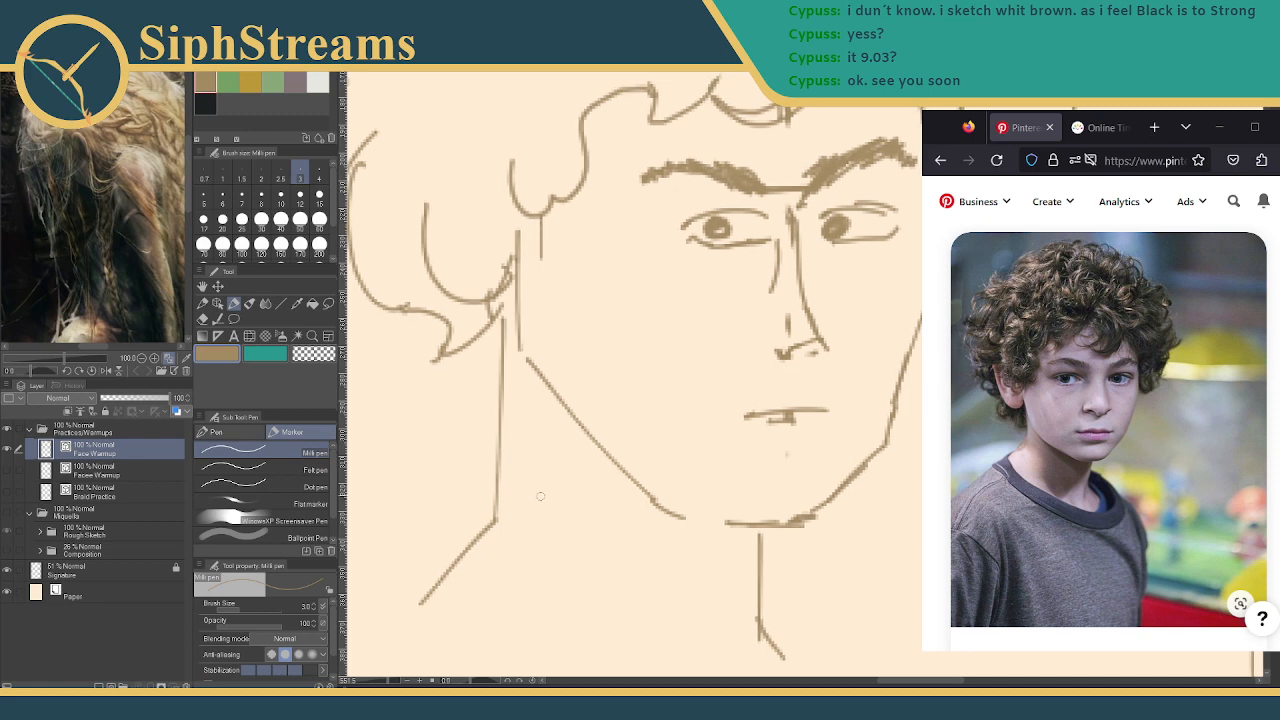
Connect the near jaw to the chin with new contour strokes, undoing the misplaced ones
{"action": "left_click_drag", "start_coordinate": [720, 519], "coordinate": [646, 448]}
{"action": "left_click_drag", "start_coordinate": [683, 490], "coordinate": [606, 438]}
{"action": "left_click_drag", "start_coordinate": [673, 476], "coordinate": [585, 429]}
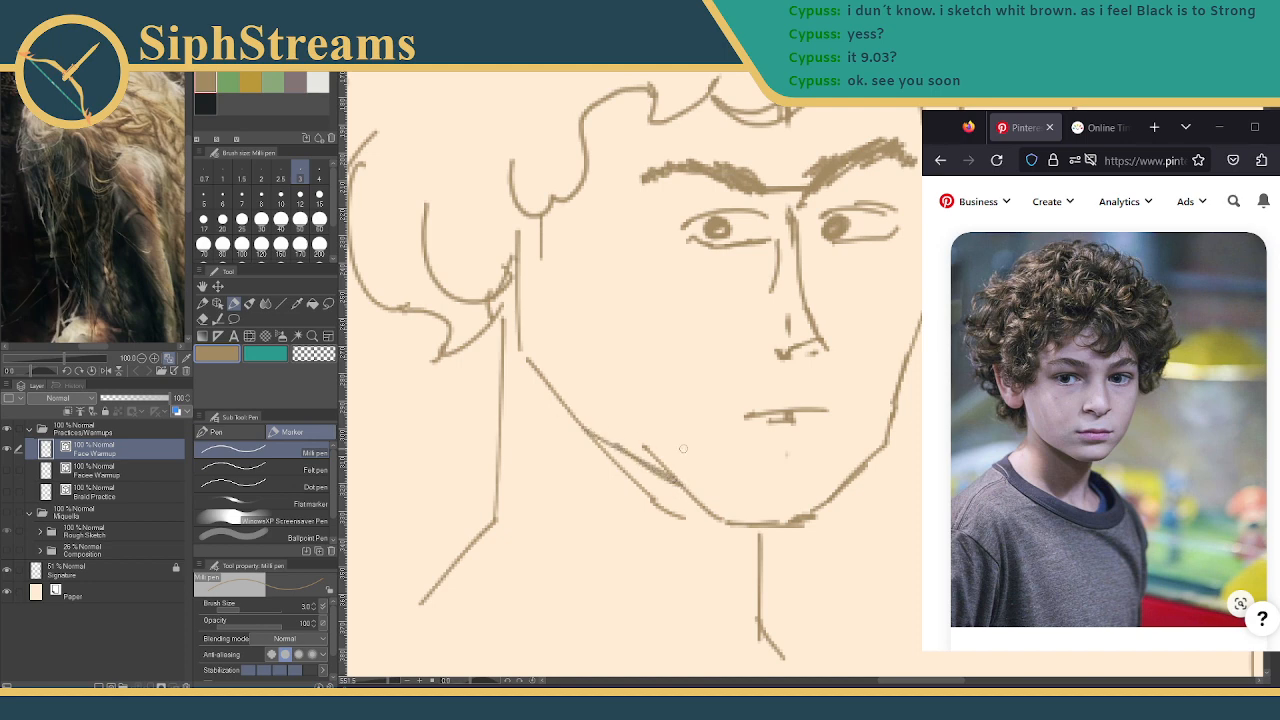
{"action": "key", "text": "ctrl+z"}
{"action": "key", "text": "ctrl+z"}
{"action": "mouse_move", "coordinate": [617, 461]}
{"action": "left_mouse_down"}
{"action": "mouse_move", "coordinate": [690, 481]}
{"action": "mouse_move", "coordinate": [663, 486]}
{"action": "mouse_move", "coordinate": [657, 457]}
{"action": "mouse_move", "coordinate": [680, 478]}
{"action": "mouse_move", "coordinate": [636, 467]}
{"action": "mouse_move", "coordinate": [526, 345]}
{"action": "mouse_move", "coordinate": [611, 466]}
{"action": "left_mouse_up"}
{"action": "key", "text": "e"}
{"action": "key", "text": "p"}
{"action": "key", "text": "e"}
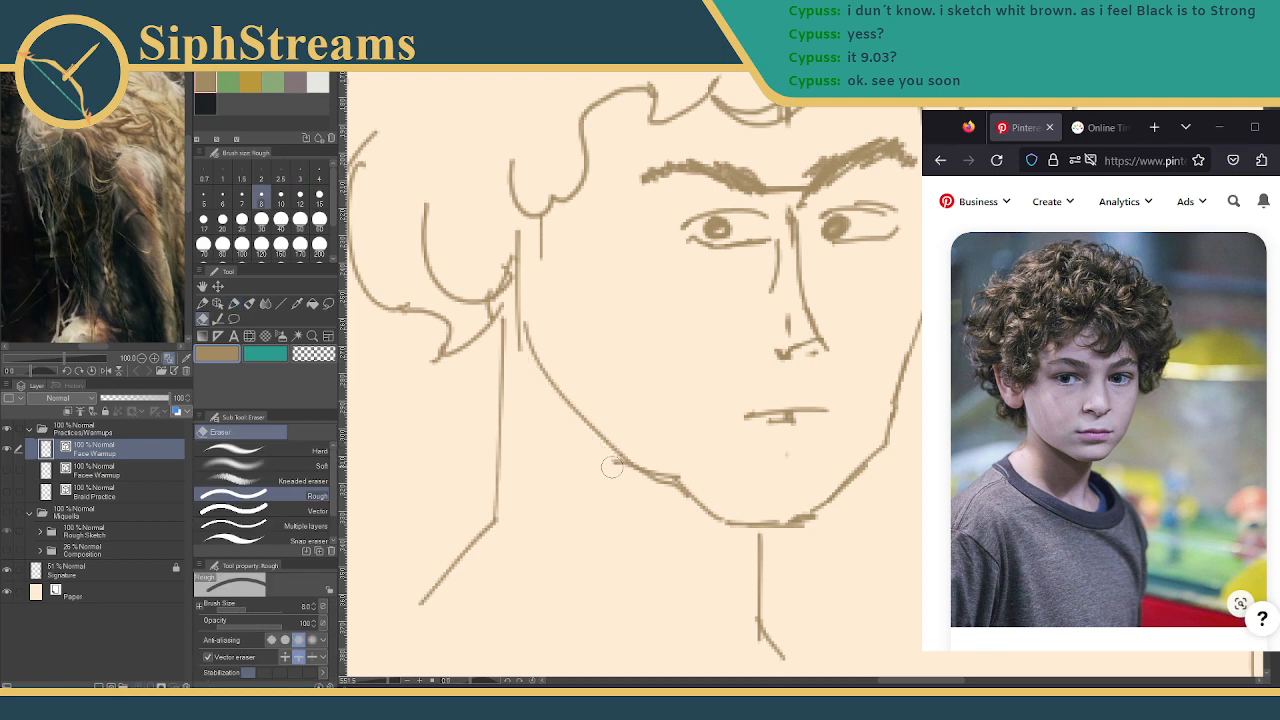
{"action": "key", "text": "p"}
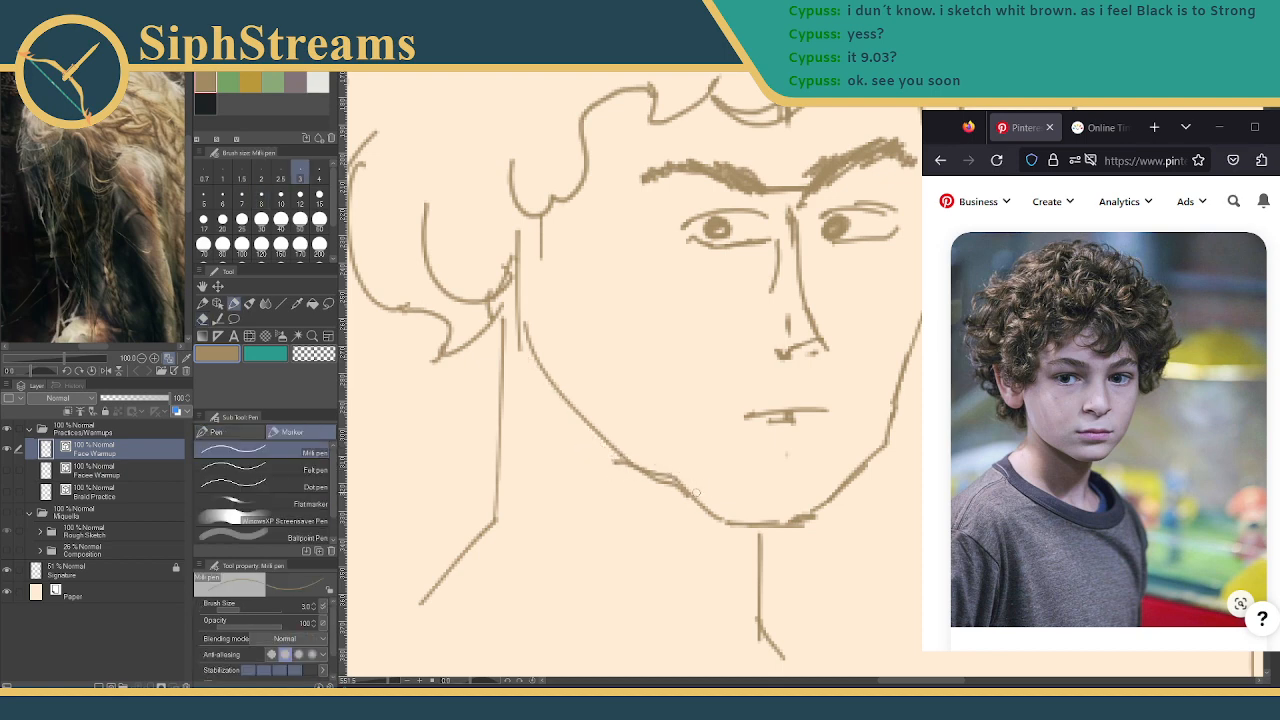
Redraw the near jaw as one straighter diagonal line from chin to cheek and erase the leftover strokes beside it
{"action": "key", "text": "e"}
{"action": "left_click_drag", "start_coordinate": [640, 467], "coordinate": [663, 491]}
{"action": "key", "text": "p"}
{"action": "left_click_drag", "start_coordinate": [740, 527], "coordinate": [682, 499]}
{"action": "key", "text": "ctrl+z"}
{"action": "left_click_drag", "start_coordinate": [731, 521], "coordinate": [551, 352]}
{"action": "key", "text": "e"}
{"action": "mouse_move", "coordinate": [590, 430]}
{"action": "left_mouse_down"}
{"action": "mouse_move", "coordinate": [553, 396]}
{"action": "mouse_move", "coordinate": [626, 465]}
{"action": "left_mouse_up"}
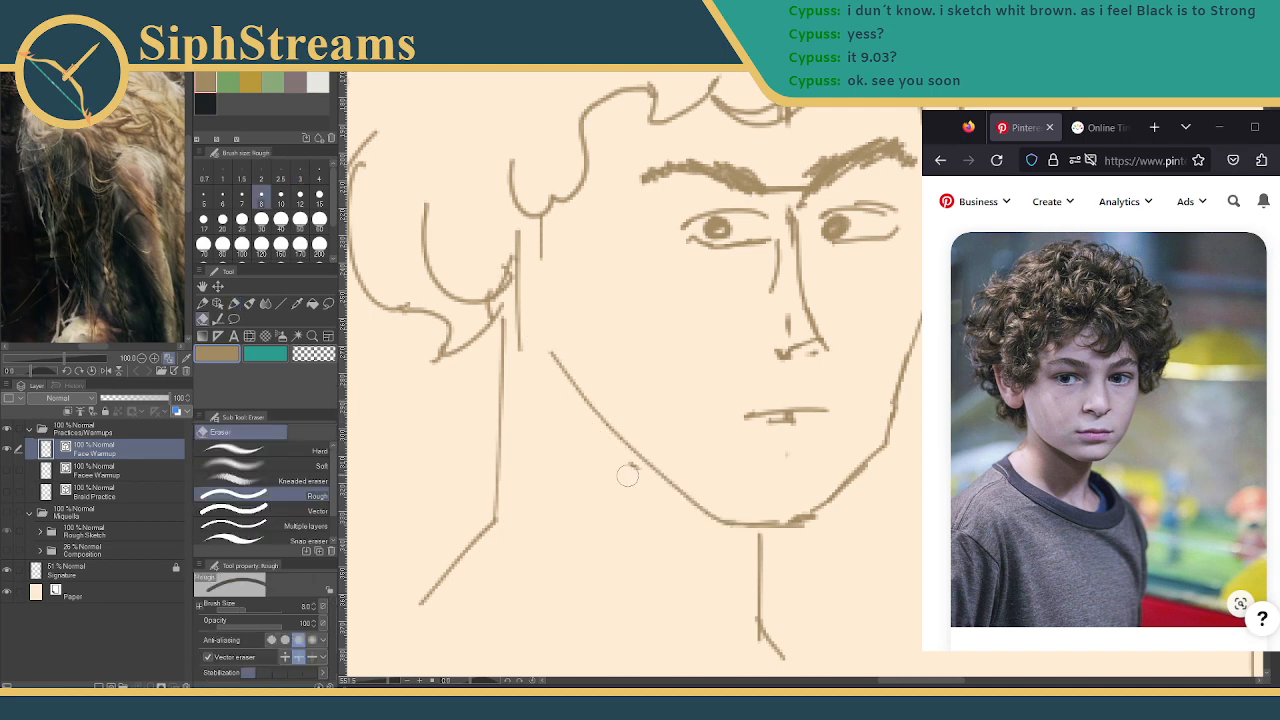
Rework the vertical line below the near-side hair where the cheek meets the neck, undoing the first attempt
{"action": "key", "text": "p"}
{"action": "left_click_drag", "start_coordinate": [524, 317], "coordinate": [495, 508]}
{"action": "key", "text": "ctrl+z"}
{"action": "left_click_drag", "start_coordinate": [527, 359], "coordinate": [493, 546]}
{"action": "key", "text": "e"}
{"action": "left_click_drag", "start_coordinate": [503, 382], "coordinate": [494, 354]}
{"action": "key", "text": "p"}
{"action": "key", "text": "e"}
Erase the surplus lines between the near-side curls and the cheek, undoing a misplaced stroke
{"action": "left_click_drag", "start_coordinate": [470, 215], "coordinate": [457, 289]}
{"action": "key", "text": "p"}
{"action": "mouse_move", "coordinate": [519, 215]}
{"action": "left_mouse_down"}
{"action": "mouse_move", "coordinate": [533, 347]}
{"action": "mouse_move", "coordinate": [533, 329]}
{"action": "mouse_move", "coordinate": [510, 327]}
{"action": "mouse_move", "coordinate": [443, 170]}
{"action": "left_mouse_up"}
{"action": "key", "text": "ctrl+z"}
{"action": "key", "text": "e"}
{"action": "mouse_move", "coordinate": [507, 265]}
{"action": "left_mouse_down"}
{"action": "mouse_move", "coordinate": [522, 300]}
{"action": "mouse_move", "coordinate": [540, 245]}
{"action": "mouse_move", "coordinate": [515, 342]}
{"action": "mouse_move", "coordinate": [589, 467]}
{"action": "mouse_move", "coordinate": [567, 401]}
{"action": "left_mouse_up"}
{"action": "key", "text": "p"}
Redraw the back of the neck as an inward-slanting line from below the hair to the shoulder and erase the overlap
{"action": "left_click_drag", "start_coordinate": [388, 685], "coordinate": [386, 685]}
{"action": "mouse_move", "coordinate": [694, 460]}
{"action": "left_mouse_down"}
{"action": "mouse_move", "coordinate": [694, 431]}
{"action": "mouse_move", "coordinate": [680, 462]}
{"action": "left_mouse_up"}
{"action": "mouse_move", "coordinate": [620, 344]}
{"action": "left_mouse_down"}
{"action": "mouse_move", "coordinate": [621, 480]}
{"action": "mouse_move", "coordinate": [559, 552]}
{"action": "left_mouse_up"}
{"action": "key", "text": "e"}
{"action": "left_click_drag", "start_coordinate": [602, 430], "coordinate": [595, 472]}
{"action": "key", "text": "p"}
{"action": "left_click_drag", "start_coordinate": [705, 464], "coordinate": [694, 443]}
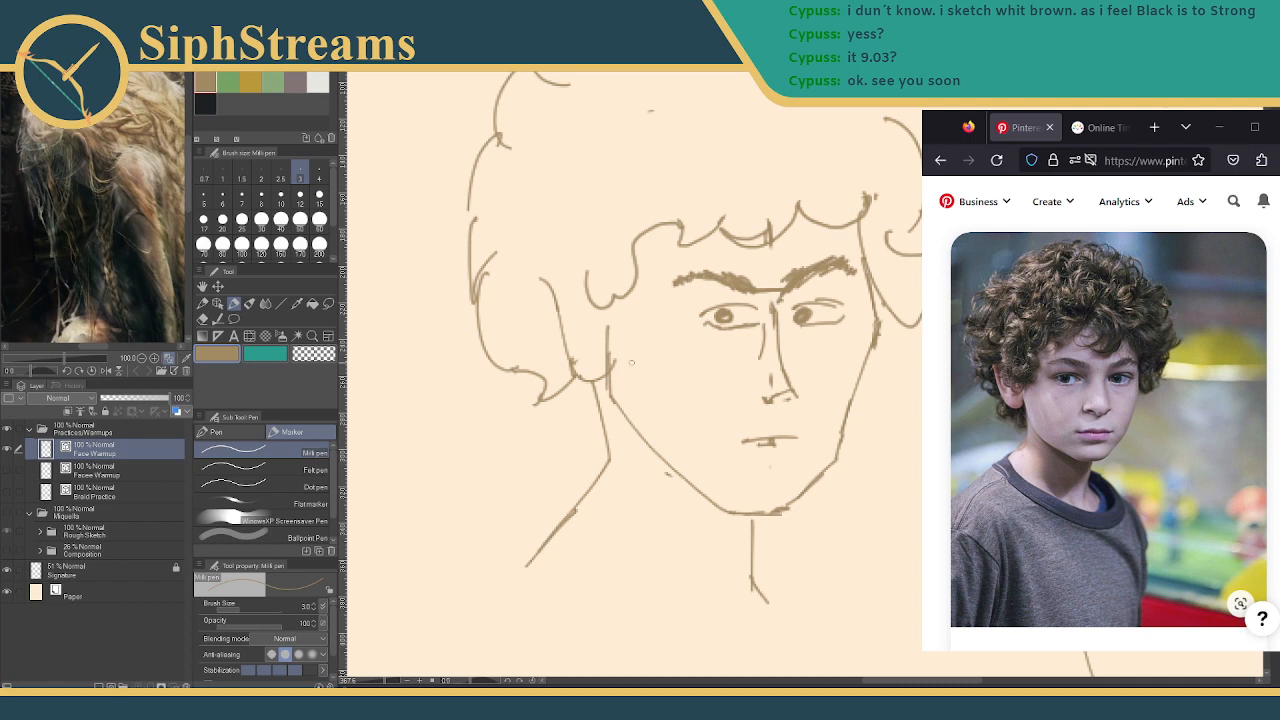
Lower the neck-to-shoulder corner, add a slanted front neck line, and erase the old upper part of the shoulder line
{"action": "mouse_move", "coordinate": [611, 456]}
{"action": "left_mouse_down"}
{"action": "mouse_move", "coordinate": [615, 494]}
{"action": "mouse_move", "coordinate": [552, 554]}
{"action": "left_mouse_up"}
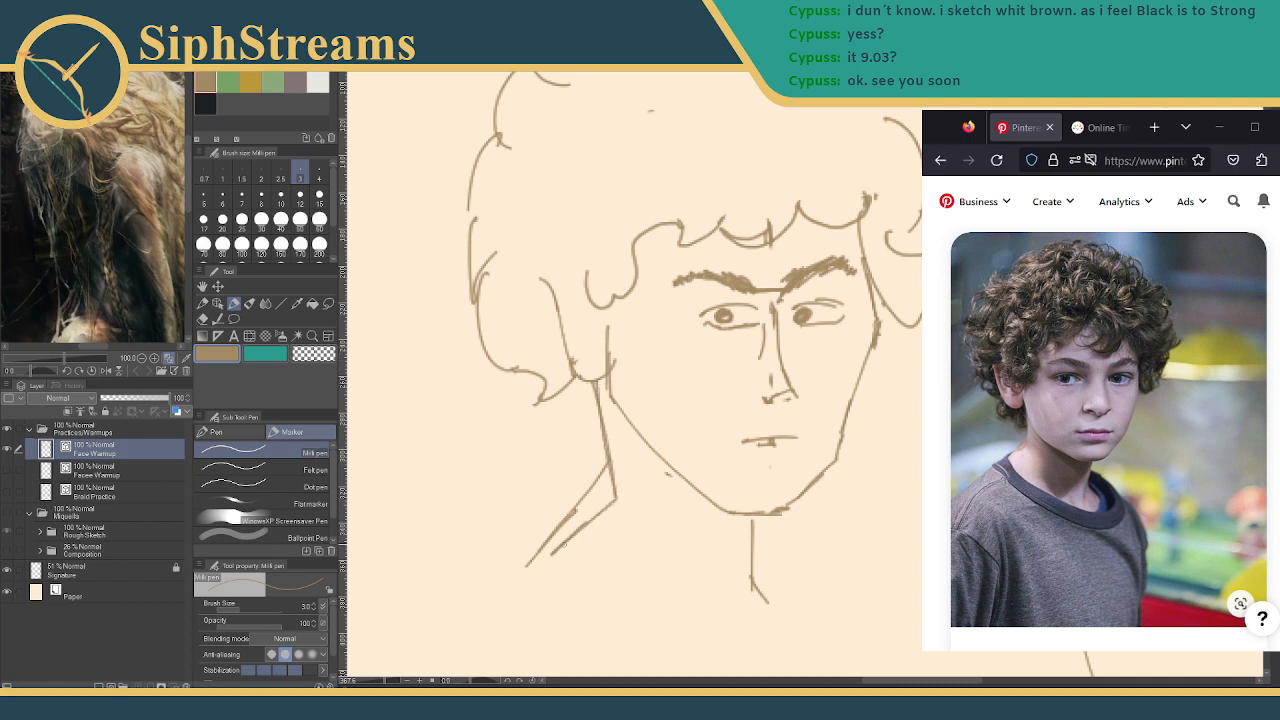
{"action": "mouse_move", "coordinate": [764, 514]}
{"action": "left_mouse_down"}
{"action": "mouse_move", "coordinate": [738, 604]}
{"action": "mouse_move", "coordinate": [768, 604]}
{"action": "left_mouse_up"}
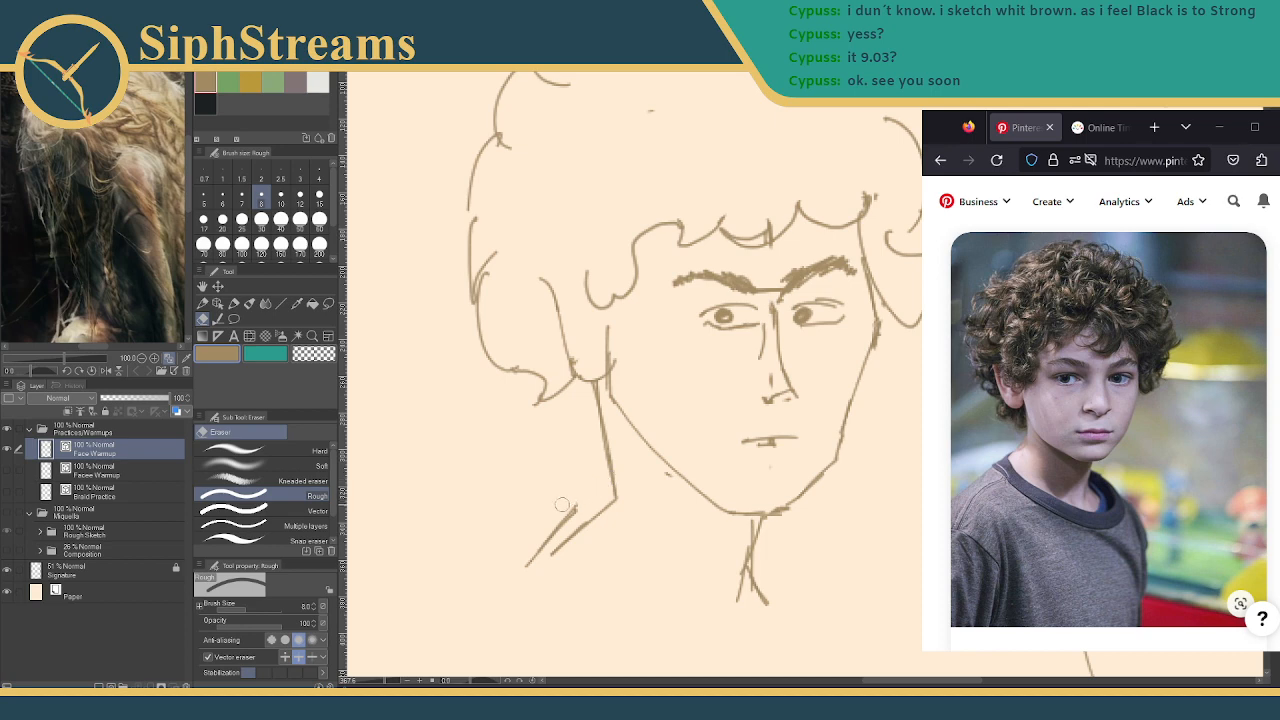
{"action": "left_click_drag", "start_coordinate": [608, 462], "coordinate": [552, 570]}
{"action": "key", "text": "e"}
{"action": "key", "text": "p"}
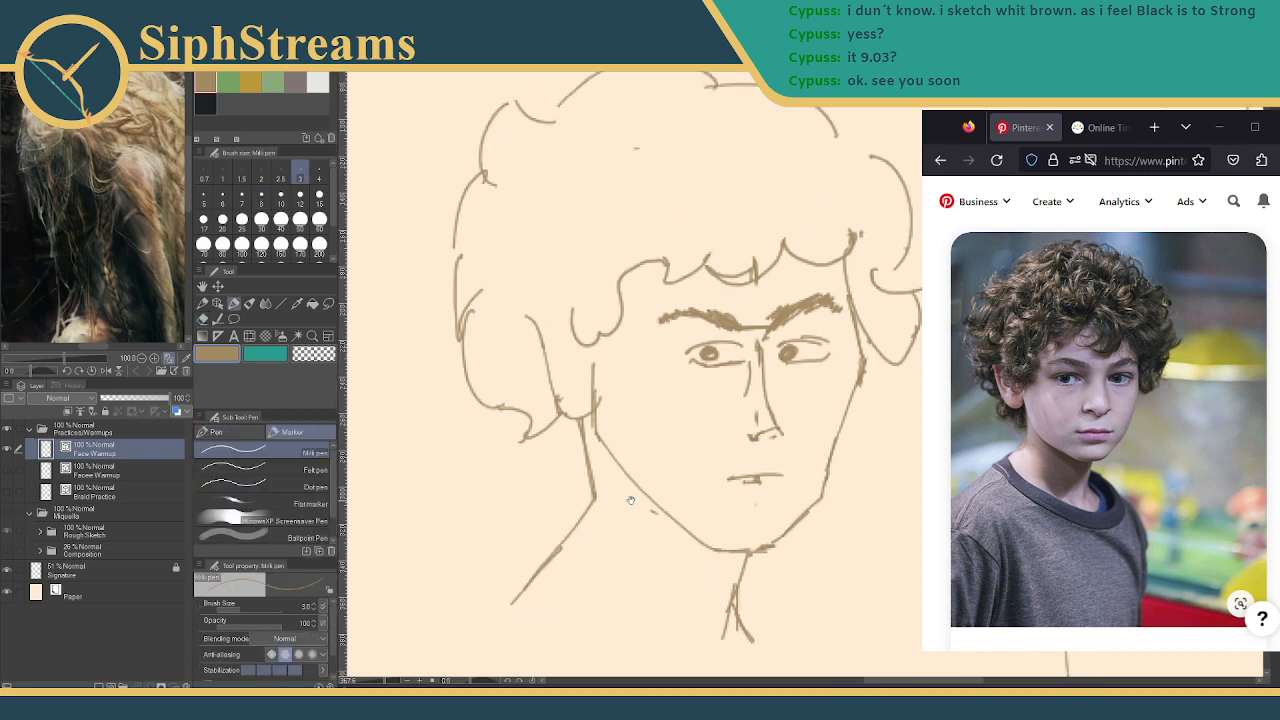
Draw a curved shirt neckline from the near shoulder around the base of the neck, with a rounded collar edge in front
{"action": "mouse_move", "coordinate": [516, 578]}
{"action": "left_mouse_down"}
{"action": "mouse_move", "coordinate": [743, 644]}
{"action": "mouse_move", "coordinate": [714, 652]}
{"action": "mouse_move", "coordinate": [750, 630]}
{"action": "left_mouse_up"}
{"action": "mouse_move", "coordinate": [740, 586]}
{"action": "left_mouse_down"}
{"action": "mouse_move", "coordinate": [760, 632]}
{"action": "mouse_move", "coordinate": [735, 655]}
{"action": "mouse_move", "coordinate": [688, 656]}
{"action": "left_mouse_up"}
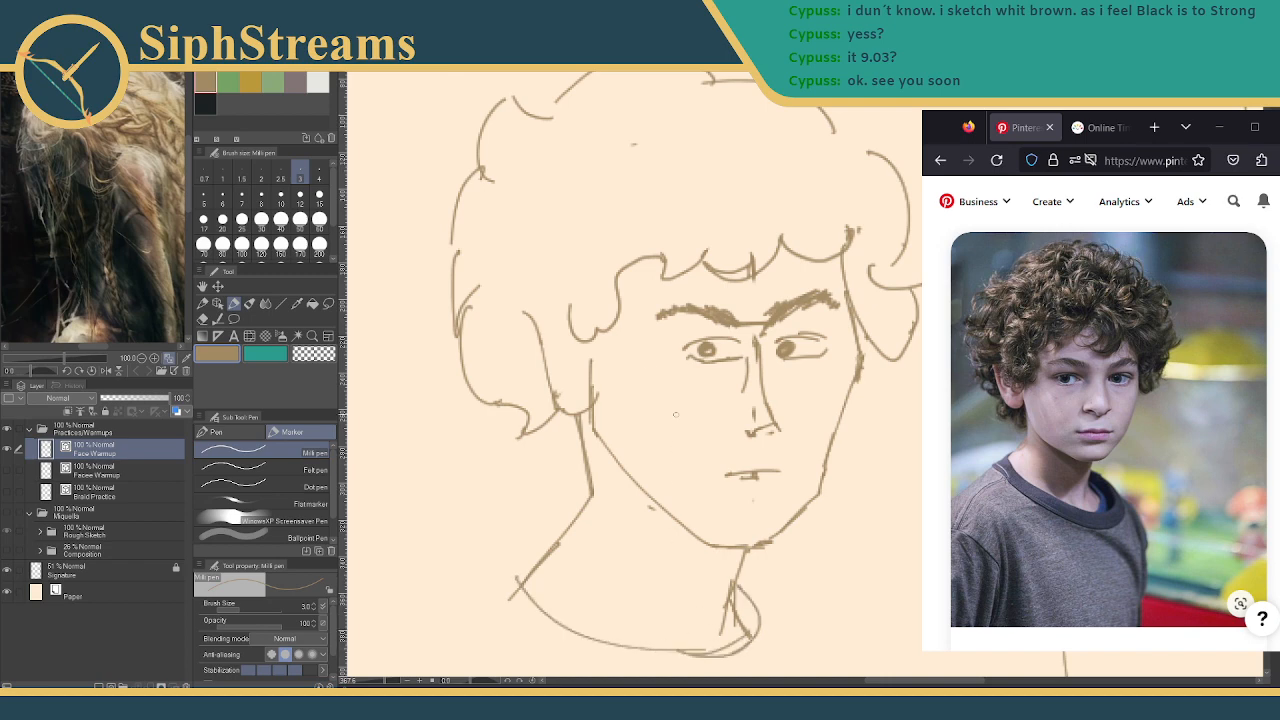
{"action": "left_click_drag", "start_coordinate": [624, 395], "coordinate": [630, 389]}
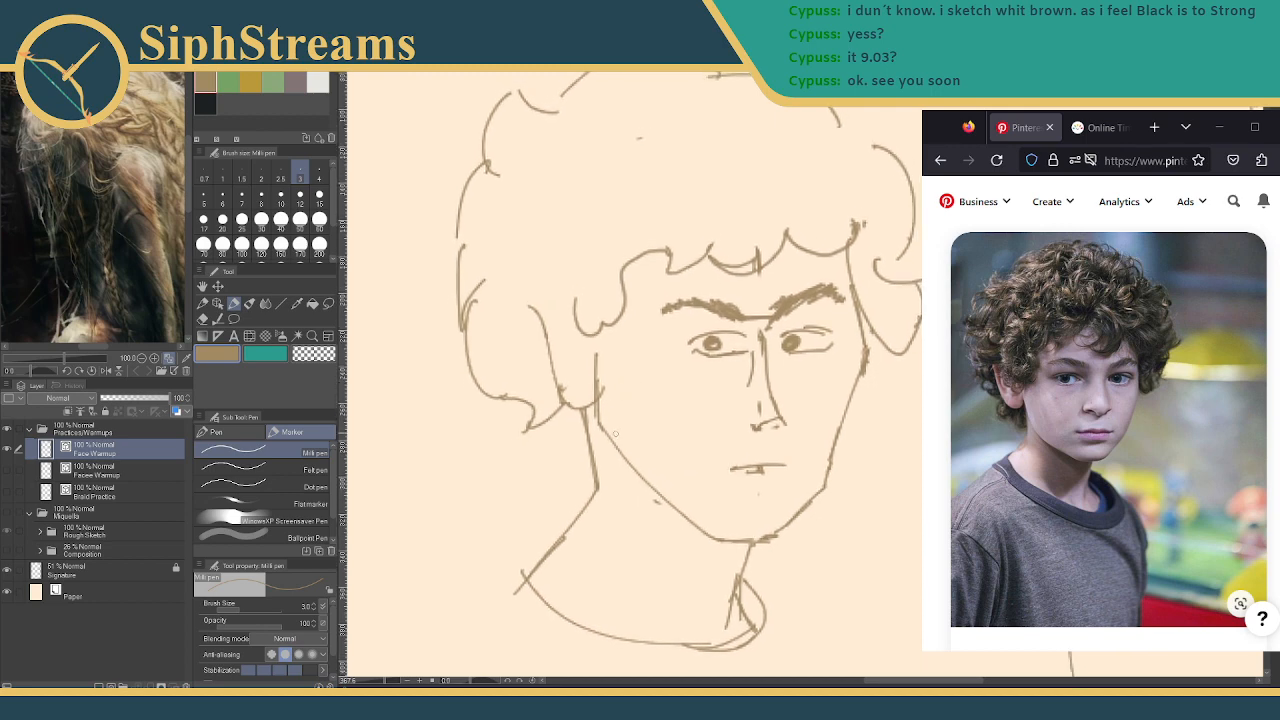
Redraw the near cheek as a fuller curve into the jaw, undoing the misplaced tries, and round off the central fringe curl
{"action": "left_click_drag", "start_coordinate": [709, 435], "coordinate": [660, 492]}
{"action": "key", "text": "ctrl+z"}
{"action": "left_click_drag", "start_coordinate": [598, 426], "coordinate": [706, 488]}
{"action": "key", "text": "ctrl+z"}
{"action": "mouse_move", "coordinate": [598, 428]}
{"action": "left_mouse_down"}
{"action": "mouse_move", "coordinate": [706, 492]}
{"action": "mouse_move", "coordinate": [606, 432]}
{"action": "left_mouse_up"}
{"action": "key", "text": "e"}
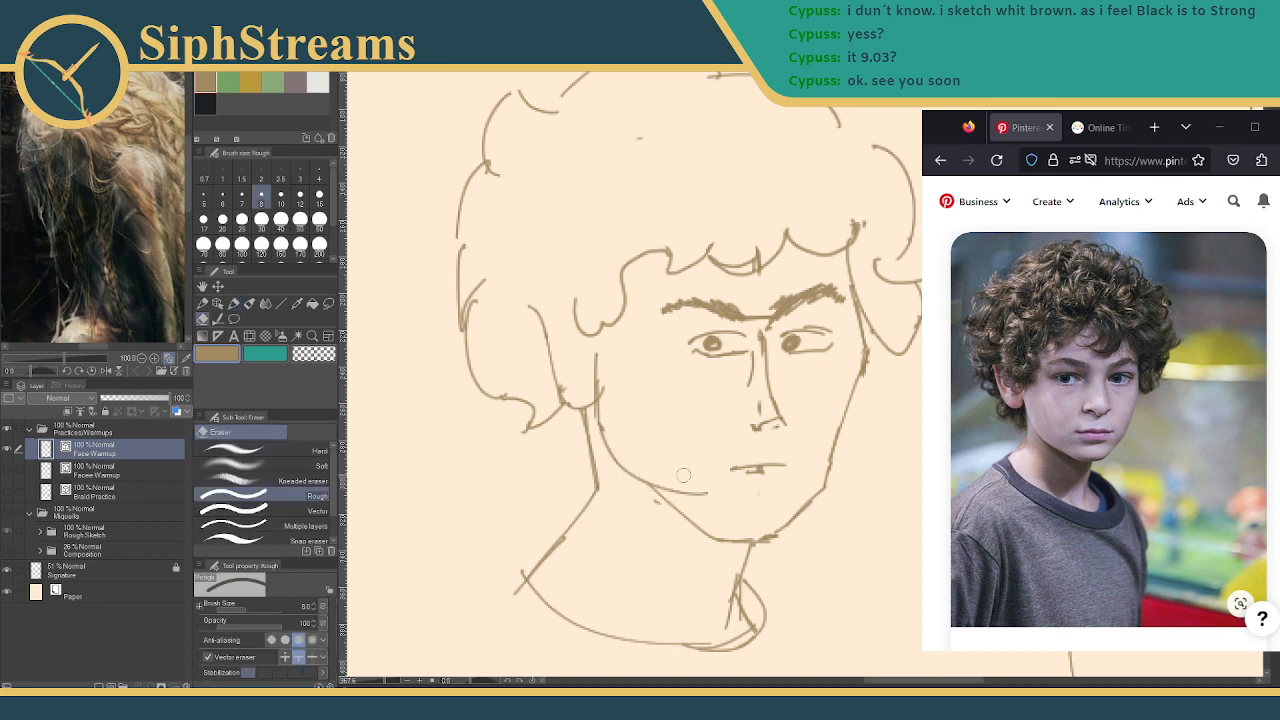
{"action": "left_click_drag", "start_coordinate": [652, 484], "coordinate": [688, 489]}
{"action": "key", "text": "p"}
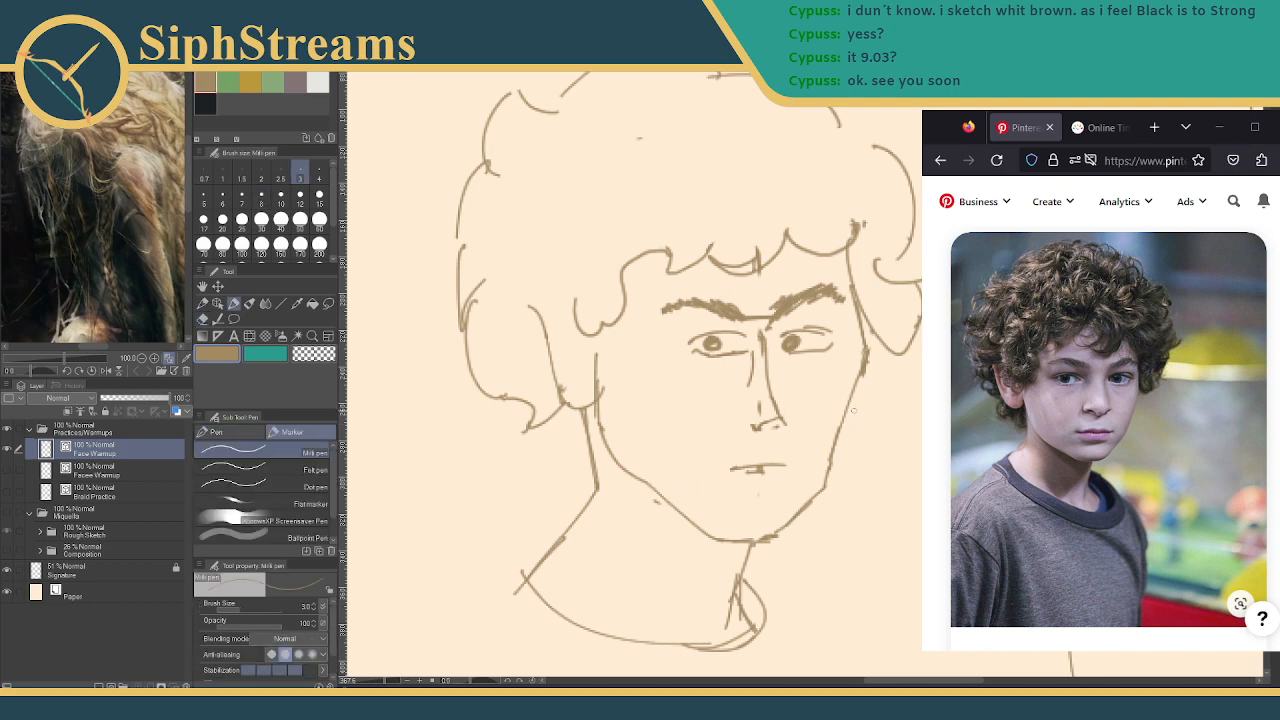
{"action": "mouse_move", "coordinate": [778, 272]}
{"action": "left_mouse_down"}
{"action": "mouse_move", "coordinate": [716, 286]}
{"action": "mouse_move", "coordinate": [730, 308]}
{"action": "left_mouse_up"}
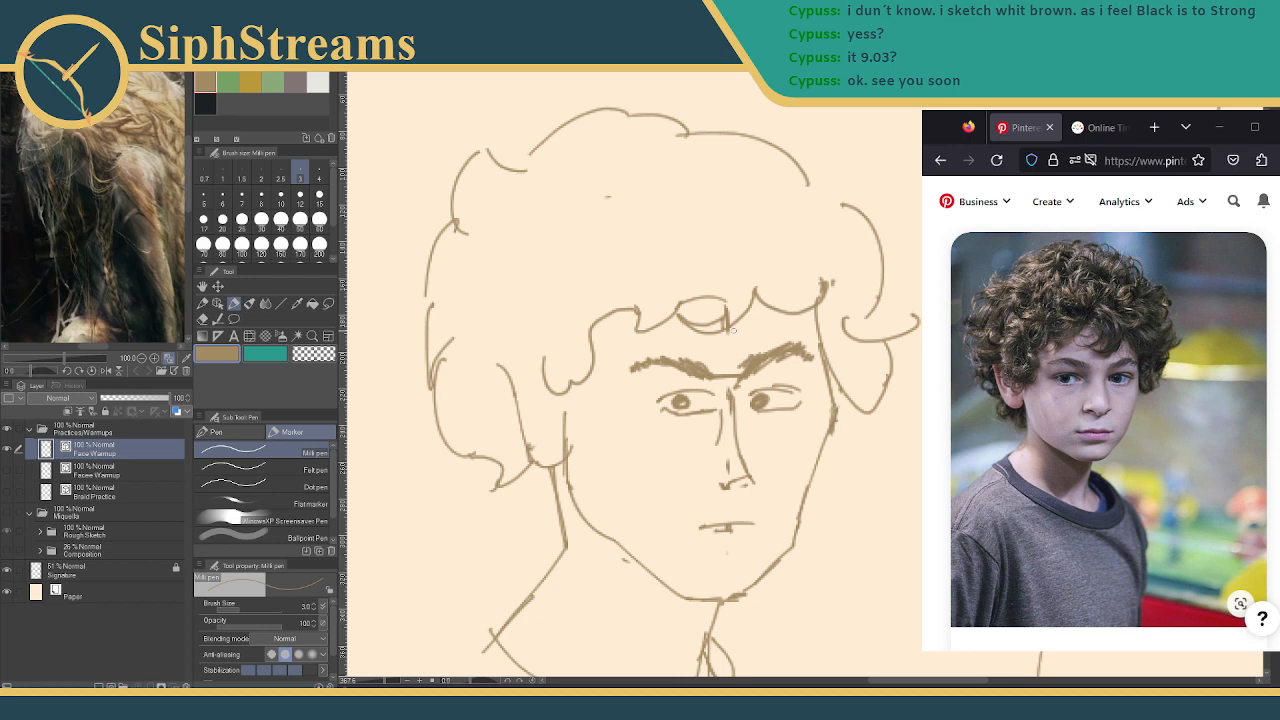
{"action": "left_click_drag", "start_coordinate": [898, 347], "coordinate": [870, 291]}
Sketch the rounded near side and lower edge of the skull beside the curly-haired head, undoing the misplaced strokes
{"action": "mouse_move", "coordinate": [871, 376]}
{"action": "left_mouse_down"}
{"action": "mouse_move", "coordinate": [868, 429]}
{"action": "mouse_move", "coordinate": [921, 482]}
{"action": "left_mouse_up"}
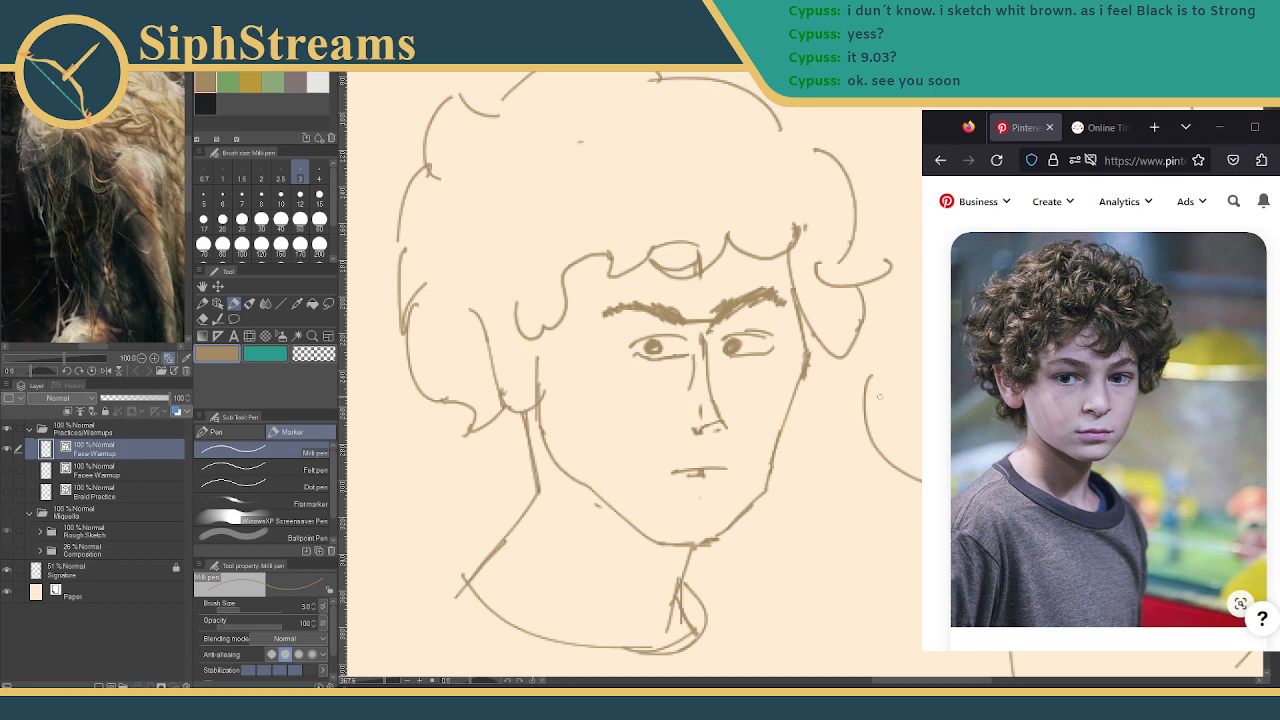
{"action": "left_click_drag", "start_coordinate": [879, 464], "coordinate": [921, 508]}
{"action": "key", "text": "ctrl+z"}
{"action": "left_click_drag", "start_coordinate": [880, 463], "coordinate": [921, 534]}
{"action": "left_click_drag", "start_coordinate": [920, 353], "coordinate": [858, 393]}
{"action": "key", "text": "ctrl+z"}
{"action": "left_click_drag", "start_coordinate": [920, 341], "coordinate": [851, 374]}
{"action": "key", "text": "ctrl+z"}
{"action": "mouse_move", "coordinate": [916, 390]}
{"action": "left_mouse_down"}
{"action": "mouse_move", "coordinate": [966, 290]}
{"action": "mouse_move", "coordinate": [1066, 385]}
{"action": "mouse_move", "coordinate": [1066, 365]}
{"action": "left_mouse_up"}
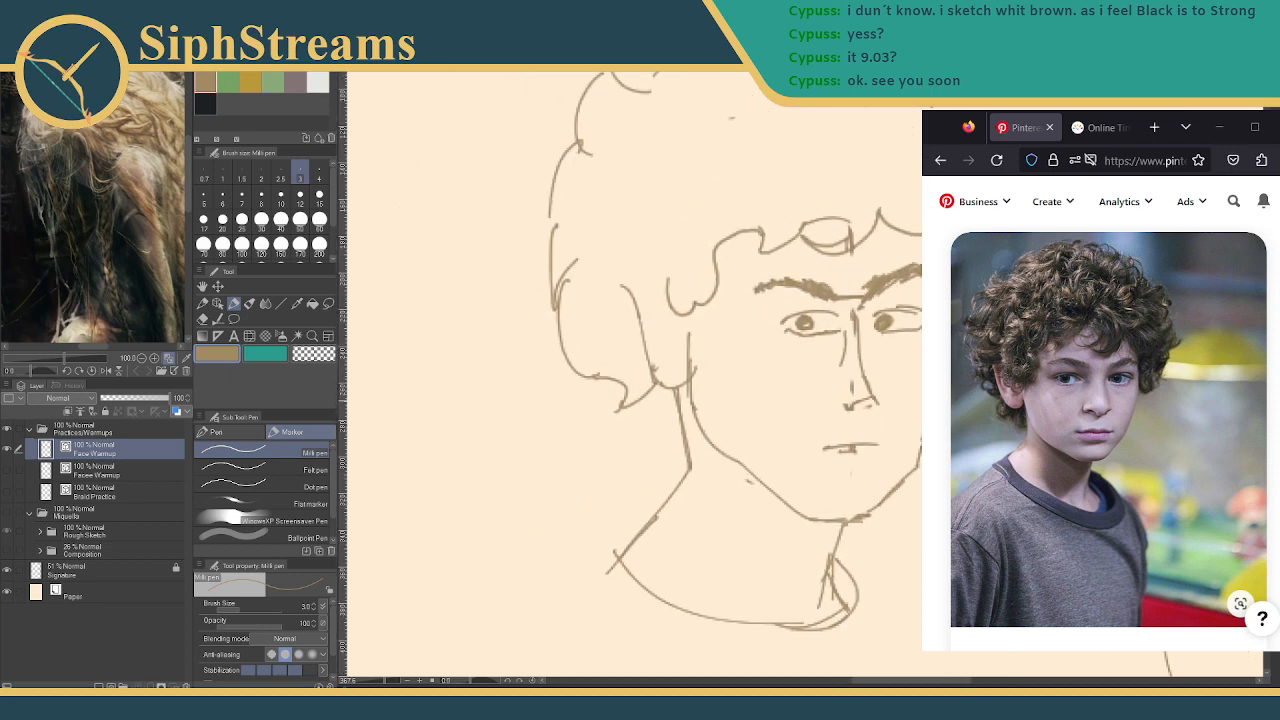
Add a short stroke outside the near shoulder and curved strand lines inside the curly hair mass
{"action": "left_click_drag", "start_coordinate": [598, 487], "coordinate": [581, 518]}
{"action": "left_click", "coordinate": [395, 683]}
{"action": "scroll", "coordinate": [511, 549], "scroll_direction": "up", "scroll_amount": 1}
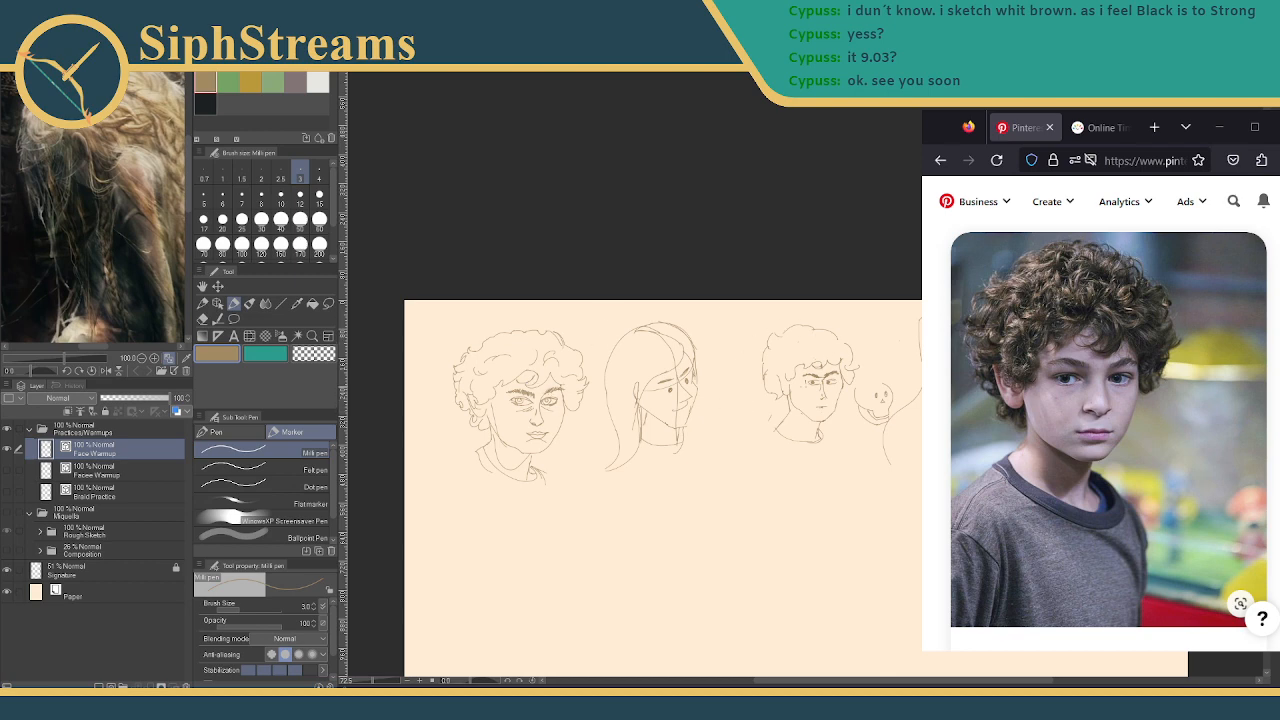
{"action": "left_click_drag", "start_coordinate": [732, 420], "coordinate": [716, 454]}
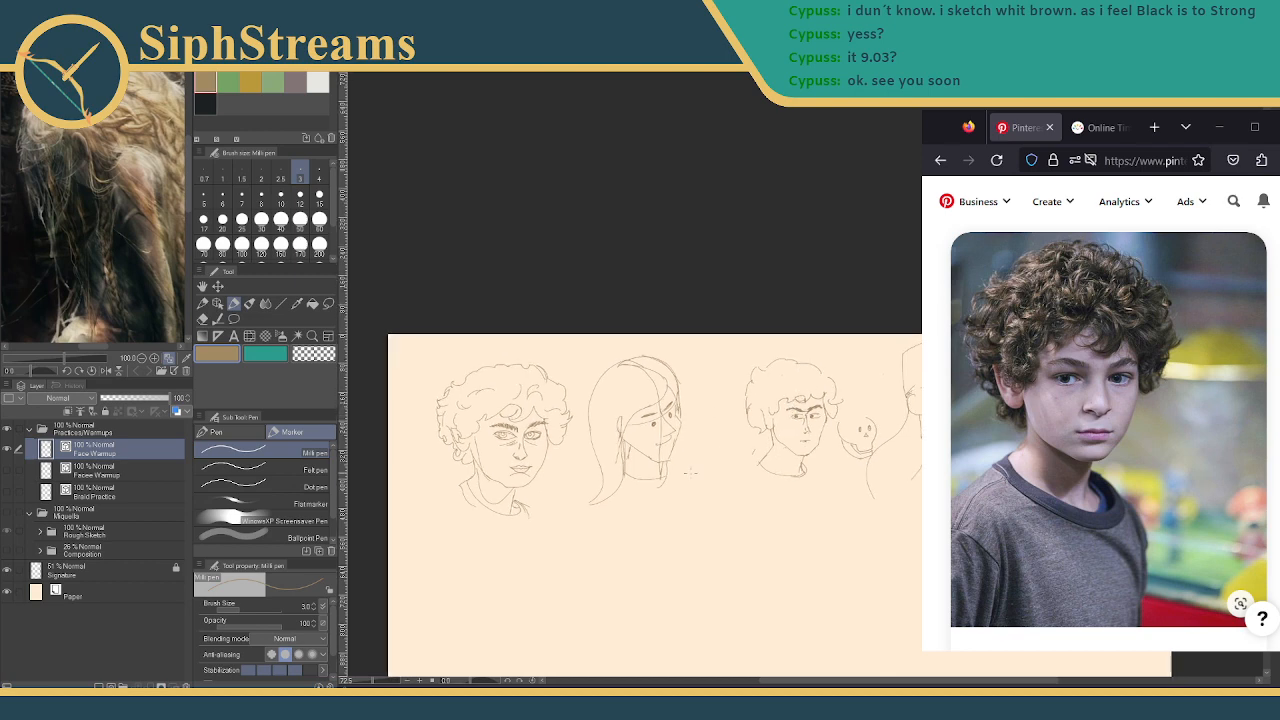
{"action": "left_click_drag", "start_coordinate": [374, 681], "coordinate": [383, 681]}
{"action": "mouse_move", "coordinate": [658, 404]}
{"action": "left_mouse_down"}
{"action": "mouse_move", "coordinate": [674, 430]}
{"action": "mouse_move", "coordinate": [638, 444]}
{"action": "left_mouse_up"}
{"action": "mouse_move", "coordinate": [720, 428]}
{"action": "left_mouse_down"}
{"action": "mouse_move", "coordinate": [784, 382]}
{"action": "mouse_move", "coordinate": [851, 409]}
{"action": "left_mouse_up"}
{"action": "left_click_drag", "start_coordinate": [790, 360], "coordinate": [823, 355]}
{"action": "left_click_drag", "start_coordinate": [722, 358], "coordinate": [756, 348]}
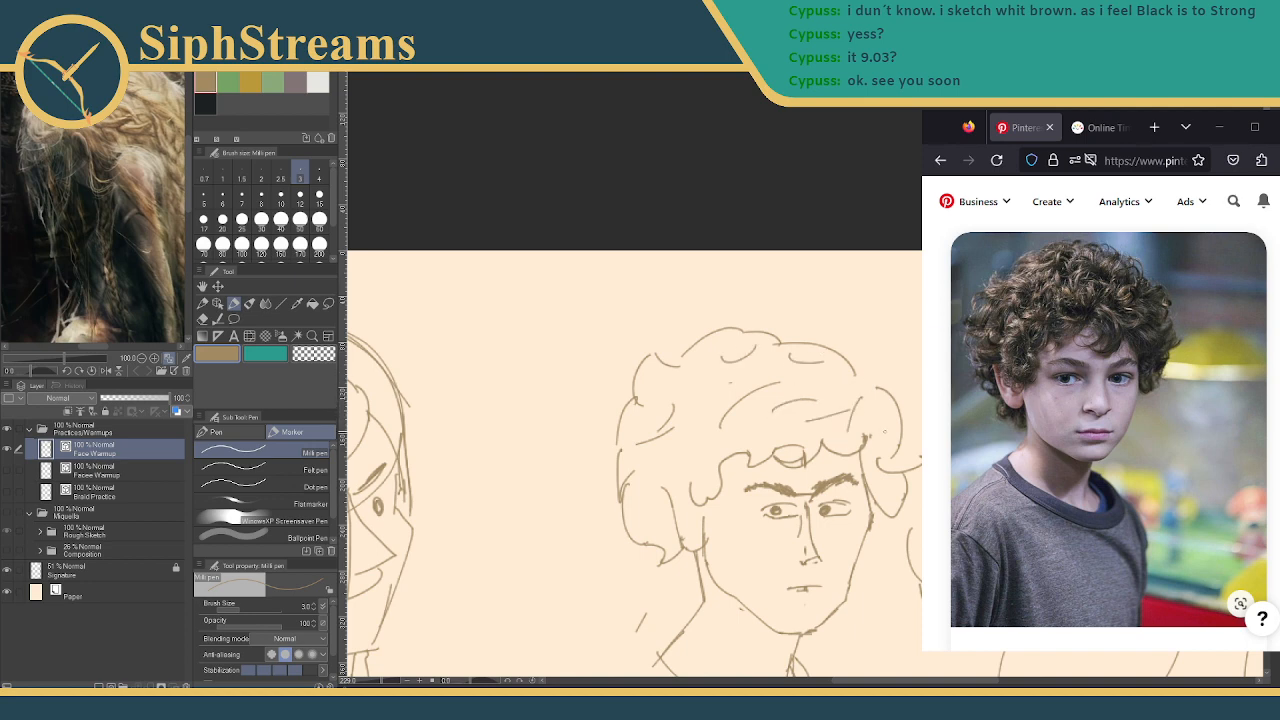
{"action": "left_click_drag", "start_coordinate": [760, 450], "coordinate": [780, 355]}
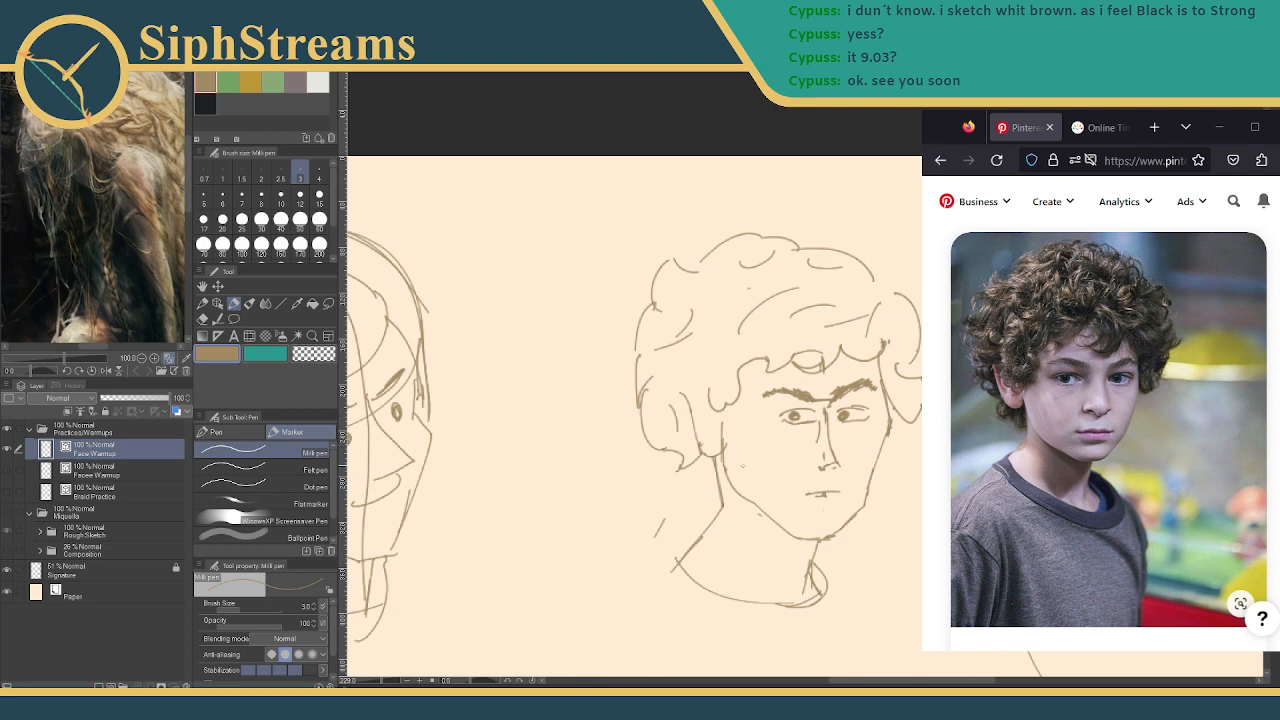
Draw the near ear between the side curls and the cheek, undoing the misplaced strokes and erasing the overlap
{"action": "mouse_move", "coordinate": [714, 394]}
{"action": "left_mouse_down"}
{"action": "mouse_move", "coordinate": [670, 398]}
{"action": "mouse_move", "coordinate": [716, 444]}
{"action": "mouse_move", "coordinate": [714, 432]}
{"action": "left_mouse_up"}
{"action": "key", "text": "ctrl+z"}
{"action": "key", "text": "ctrl+z"}
{"action": "mouse_move", "coordinate": [705, 405]}
{"action": "left_mouse_down"}
{"action": "mouse_move", "coordinate": [700, 440]}
{"action": "mouse_move", "coordinate": [714, 435]}
{"action": "left_mouse_up"}
{"action": "key", "text": "ctrl+z"}
{"action": "key", "text": "e"}
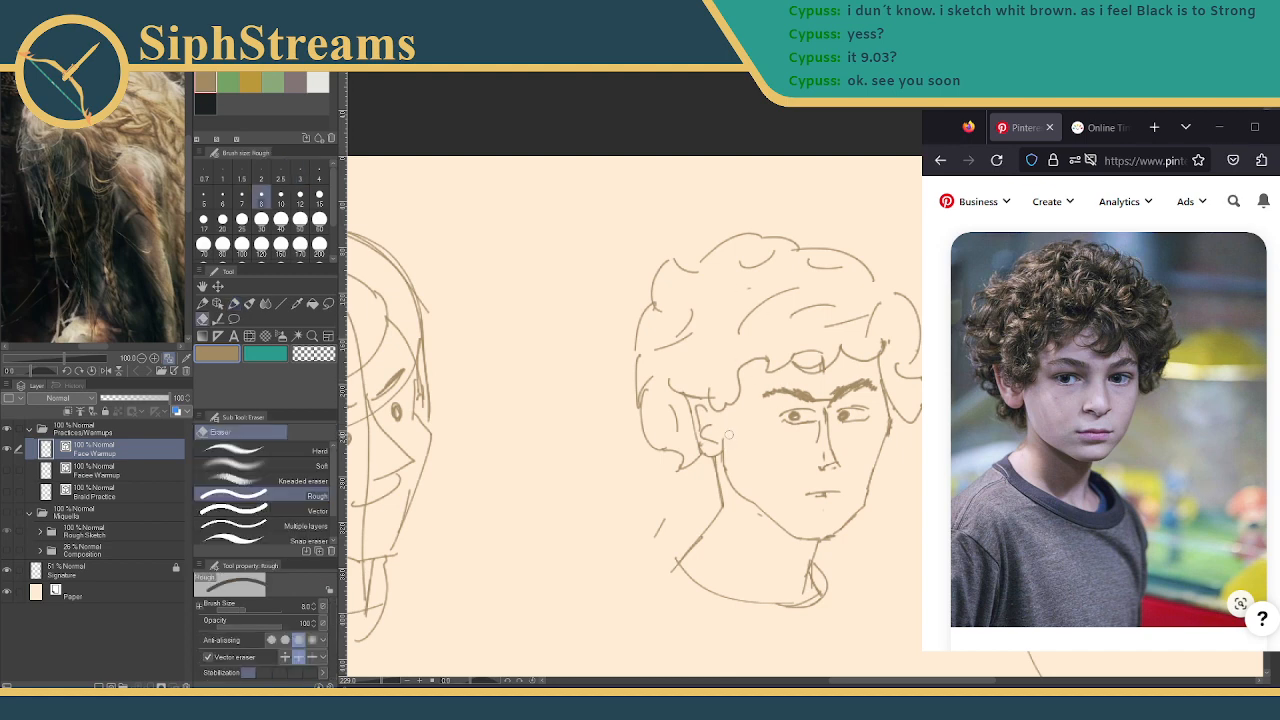
{"action": "key", "text": "p"}
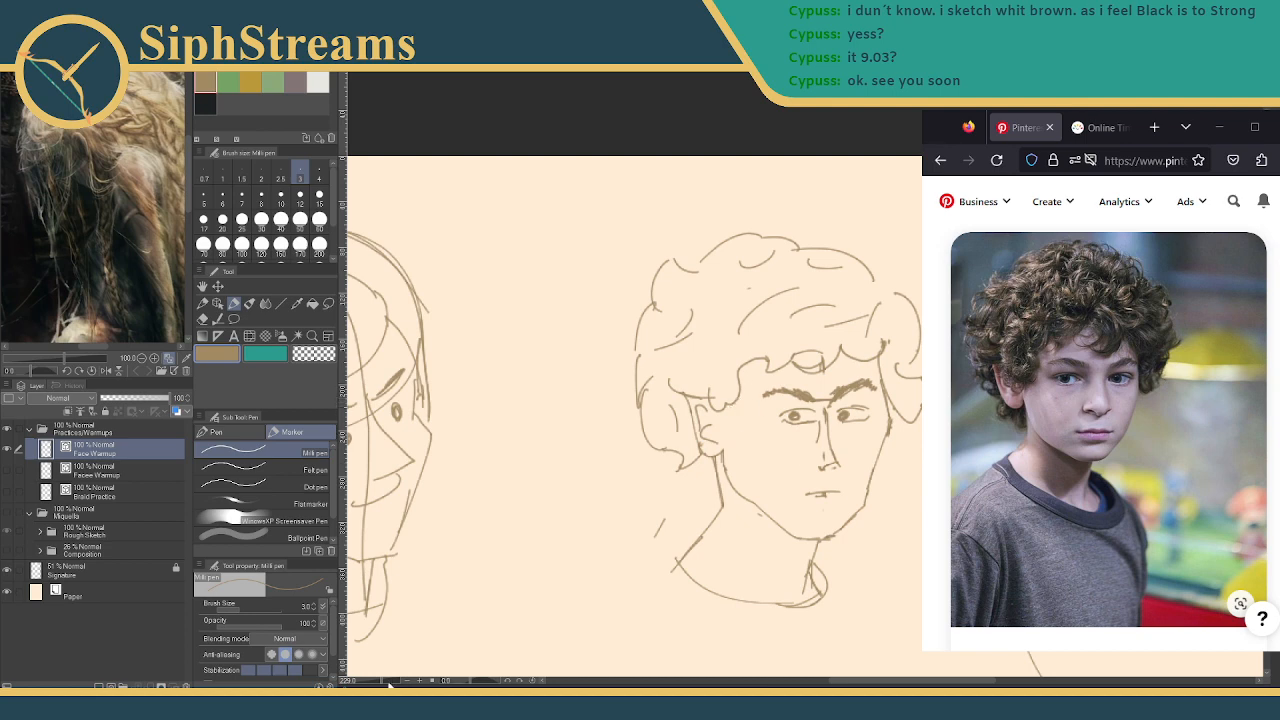
Lasso the curly-haired head's near eye and scale it up slightly
{"action": "key", "text": "ctrl+plus"}
{"action": "key", "text": "ctrl+plus"}
{"action": "key", "text": "m"}
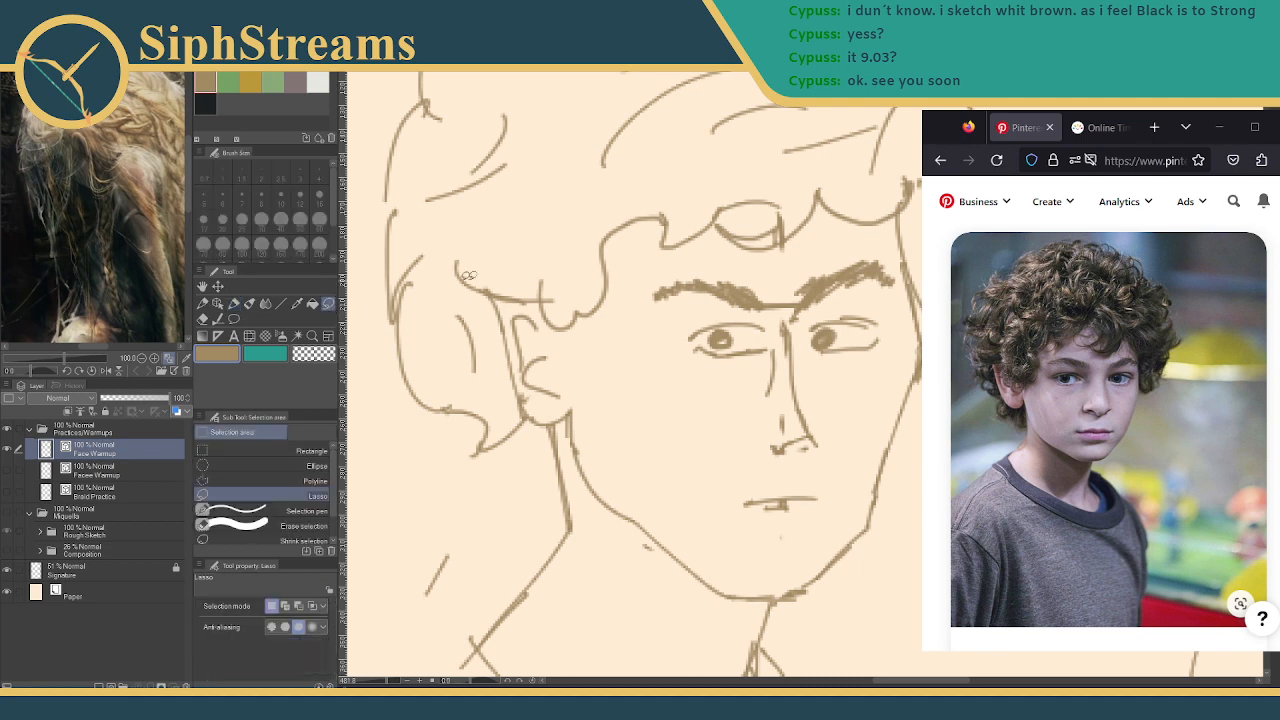
{"action": "mouse_move", "coordinate": [770, 320]}
{"action": "left_mouse_down"}
{"action": "mouse_move", "coordinate": [734, 315]}
{"action": "mouse_move", "coordinate": [664, 341]}
{"action": "mouse_move", "coordinate": [712, 374]}
{"action": "mouse_move", "coordinate": [752, 365]}
{"action": "mouse_move", "coordinate": [768, 320]}
{"action": "left_mouse_up"}
{"action": "key", "text": "ctrl+t"}
{"action": "left_click_drag", "start_coordinate": [656, 380], "coordinate": [628, 393]}
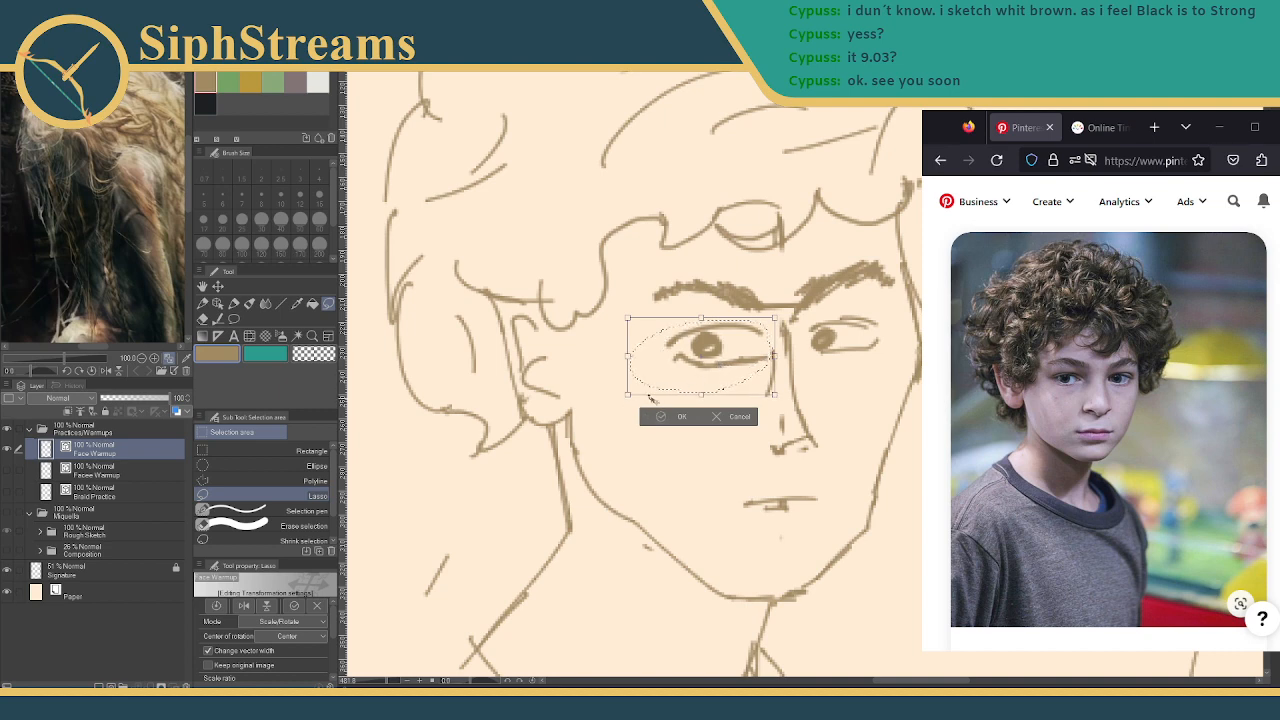
{"action": "left_click", "coordinate": [678, 416]}
Lasso the far eye, scale it up slightly to match, and clear the selection
{"action": "mouse_move", "coordinate": [856, 310]}
{"action": "left_mouse_down"}
{"action": "mouse_move", "coordinate": [818, 312]}
{"action": "mouse_move", "coordinate": [899, 347]}
{"action": "mouse_move", "coordinate": [882, 322]}
{"action": "left_mouse_up"}
{"action": "key", "text": "ctrl+t"}
{"action": "left_click_drag", "start_coordinate": [901, 370], "coordinate": [918, 383]}
{"action": "left_click", "coordinate": [842, 410]}
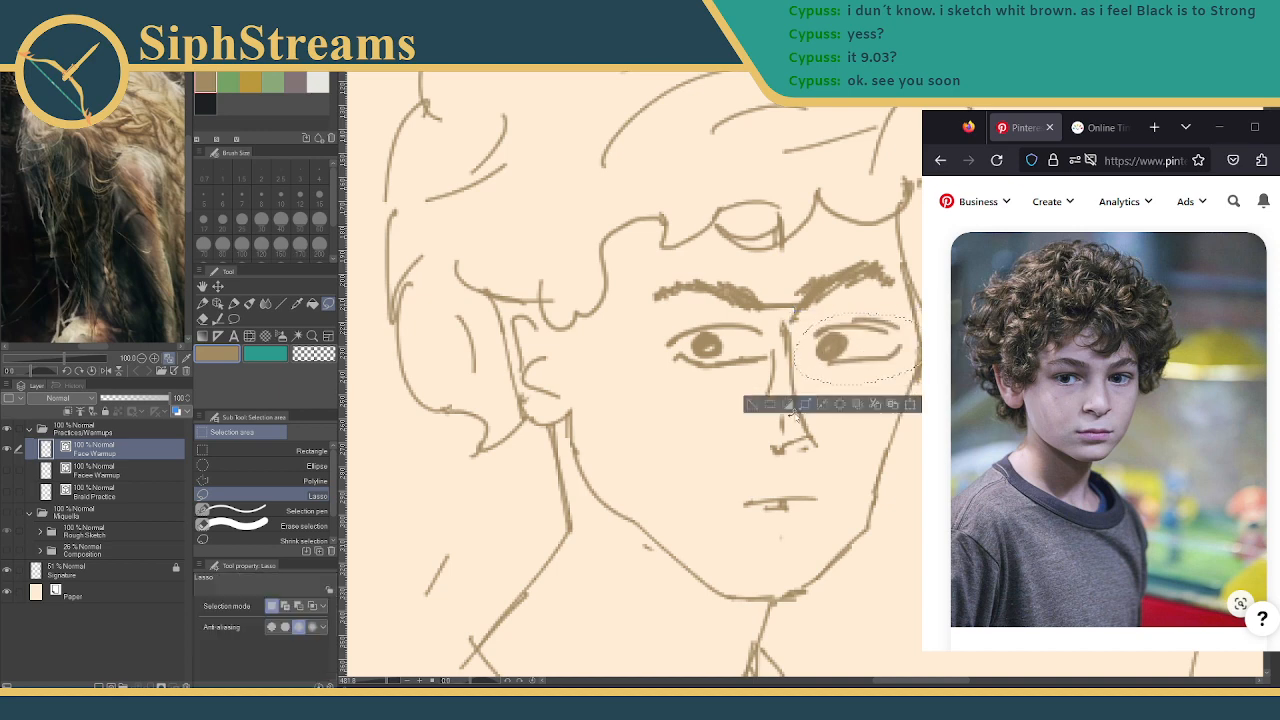
{"action": "left_click", "coordinate": [753, 405]}
{"action": "left_click_drag", "start_coordinate": [699, 446], "coordinate": [683, 484]}
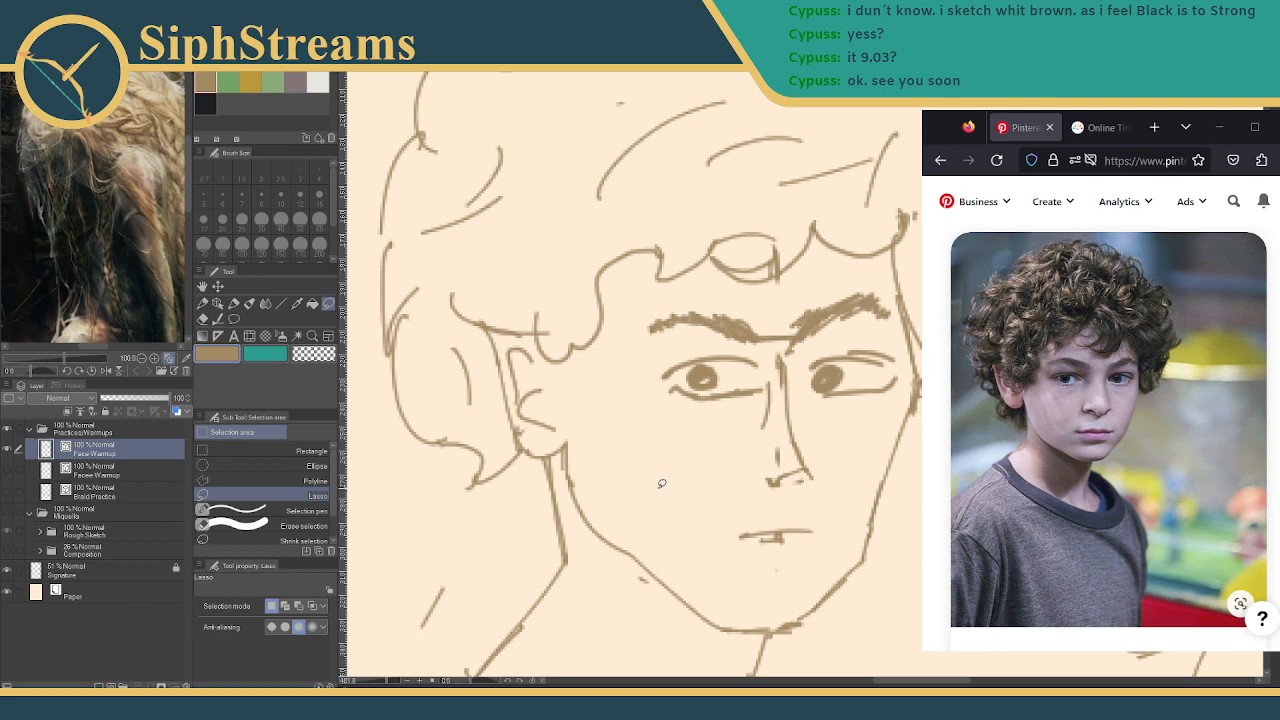
Replace the angular nose base with a rounded near nostril and nose tip, undoing the misplaced strokes
{"action": "left_click", "coordinate": [233, 303]}
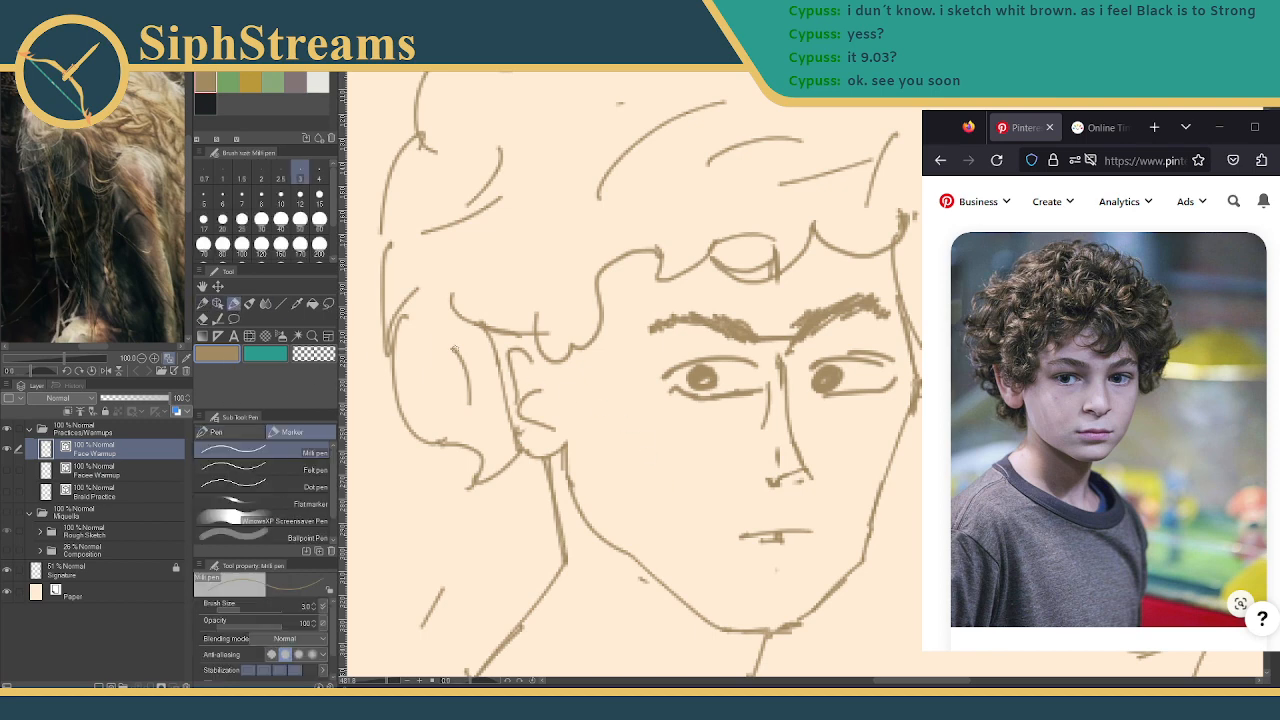
{"action": "left_click_drag", "start_coordinate": [748, 455], "coordinate": [783, 481]}
{"action": "key", "text": "e"}
{"action": "mouse_move", "coordinate": [789, 473]}
{"action": "left_mouse_down"}
{"action": "mouse_move", "coordinate": [775, 478]}
{"action": "mouse_move", "coordinate": [800, 484]}
{"action": "left_mouse_up"}
{"action": "key", "text": "p"}
{"action": "mouse_move", "coordinate": [751, 449]}
{"action": "left_mouse_down"}
{"action": "mouse_move", "coordinate": [766, 474]}
{"action": "mouse_move", "coordinate": [798, 470]}
{"action": "left_mouse_up"}
{"action": "key", "text": "ctrl+z"}
{"action": "key", "text": "ctrl+z"}
{"action": "key", "text": "ctrl+z"}
{"action": "left_click_drag", "start_coordinate": [800, 440], "coordinate": [648, 462]}
{"action": "left_click_drag", "start_coordinate": [906, 185], "coordinate": [918, 279]}
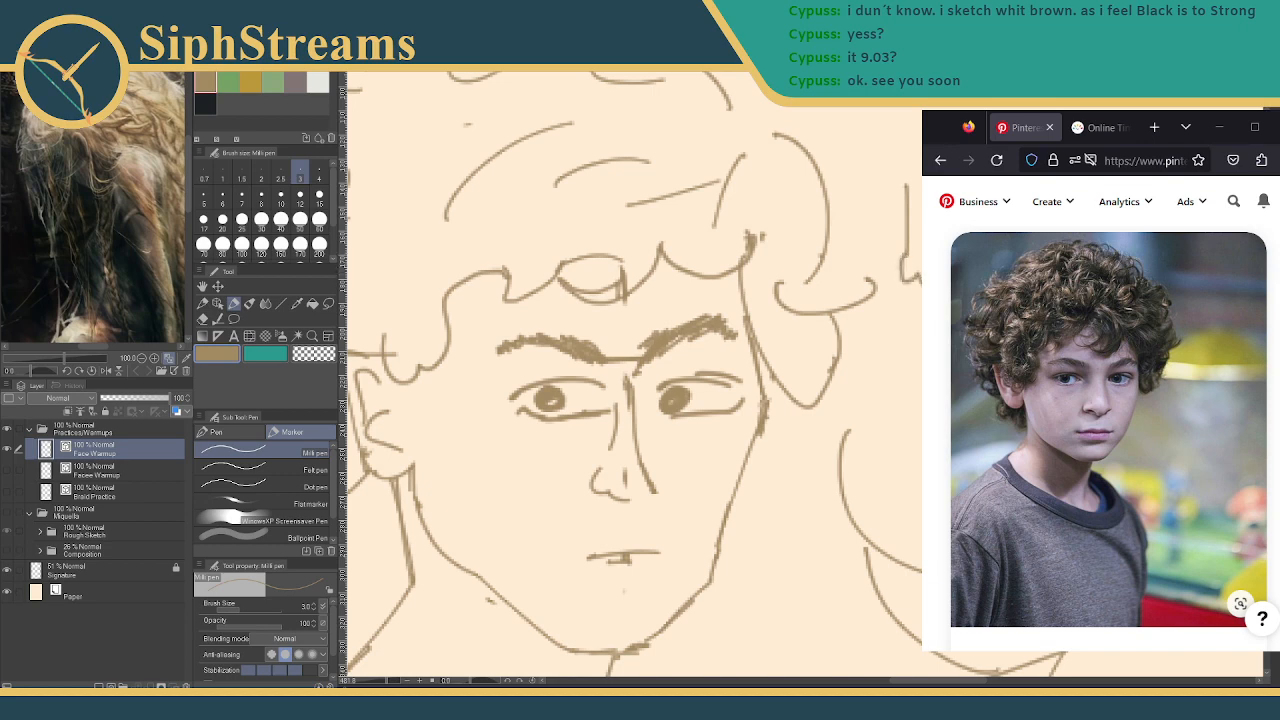
{"action": "key", "text": "ctrl+z"}
{"action": "mouse_move", "coordinate": [544, 458]}
{"action": "left_mouse_down"}
{"action": "mouse_move", "coordinate": [529, 480]}
{"action": "mouse_move", "coordinate": [556, 493]}
{"action": "mouse_move", "coordinate": [572, 485]}
{"action": "mouse_move", "coordinate": [566, 450]}
{"action": "left_mouse_up"}
{"action": "left_click_drag", "start_coordinate": [530, 480], "coordinate": [550, 489]}
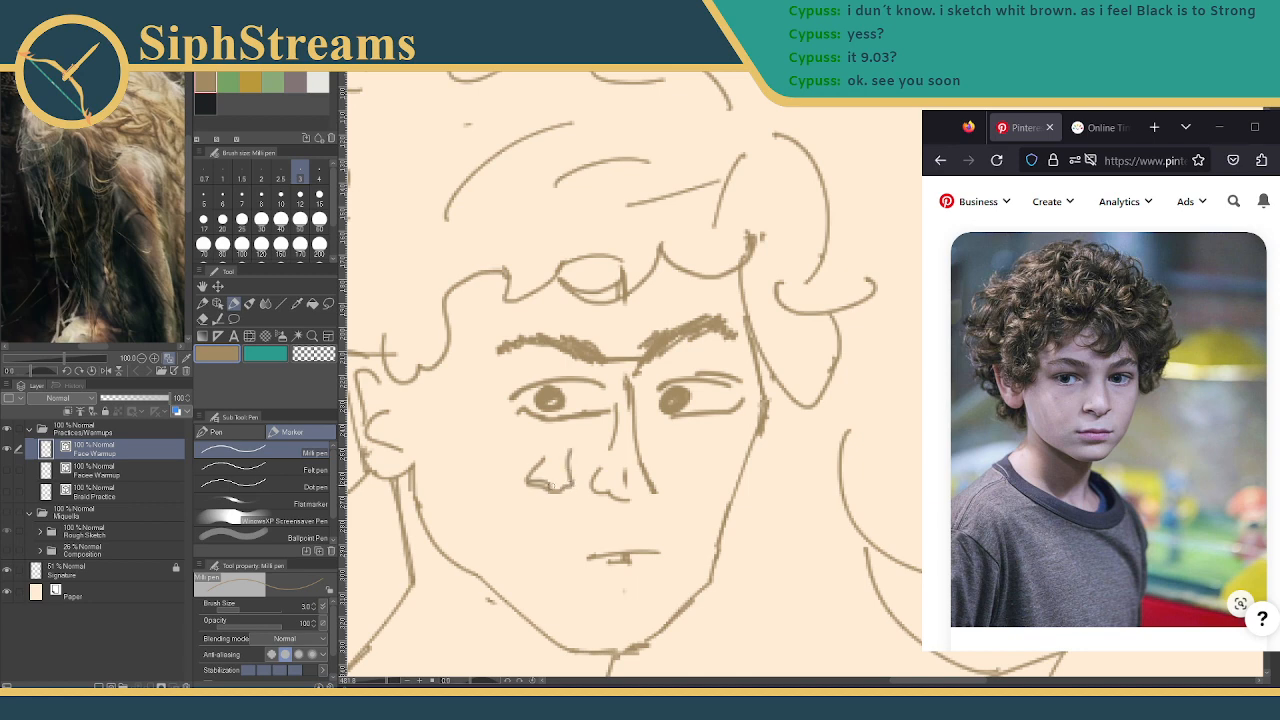
{"action": "key", "text": "ctrl+z"}
{"action": "mouse_move", "coordinate": [528, 480]}
{"action": "left_mouse_down"}
{"action": "mouse_move", "coordinate": [552, 470]}
{"action": "mouse_move", "coordinate": [556, 490]}
{"action": "mouse_move", "coordinate": [566, 479]}
{"action": "left_mouse_up"}
{"action": "key", "text": "ctrl+z"}
{"action": "key", "text": "ctrl+z"}
{"action": "key", "text": "ctrl+z"}
{"action": "key", "text": "ctrl+z"}
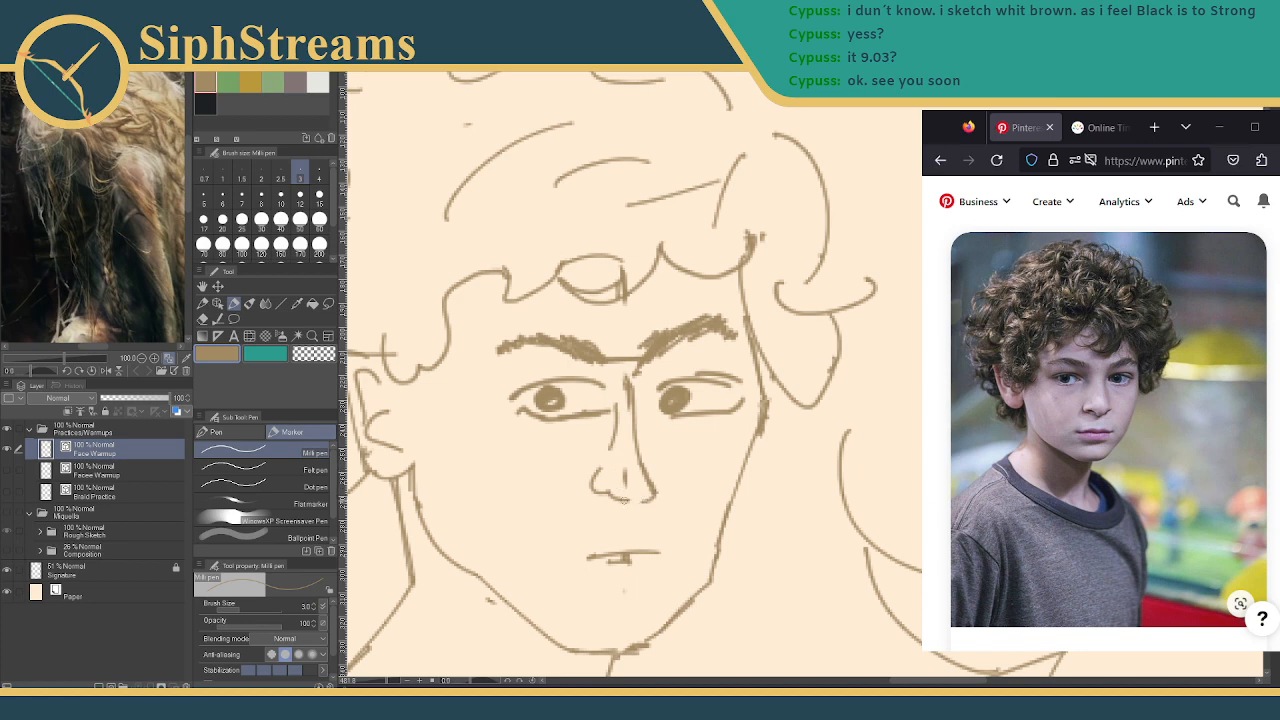
Erase the nose tip and redraw it as a pointed underside joining the near nostril to the bridge line
{"action": "key", "text": "e"}
{"action": "left_click_drag", "start_coordinate": [625, 470], "coordinate": [613, 500]}
{"action": "key", "text": "p"}
{"action": "mouse_move", "coordinate": [651, 485]}
{"action": "left_mouse_down"}
{"action": "mouse_move", "coordinate": [631, 503]}
{"action": "mouse_move", "coordinate": [593, 487]}
{"action": "left_mouse_up"}
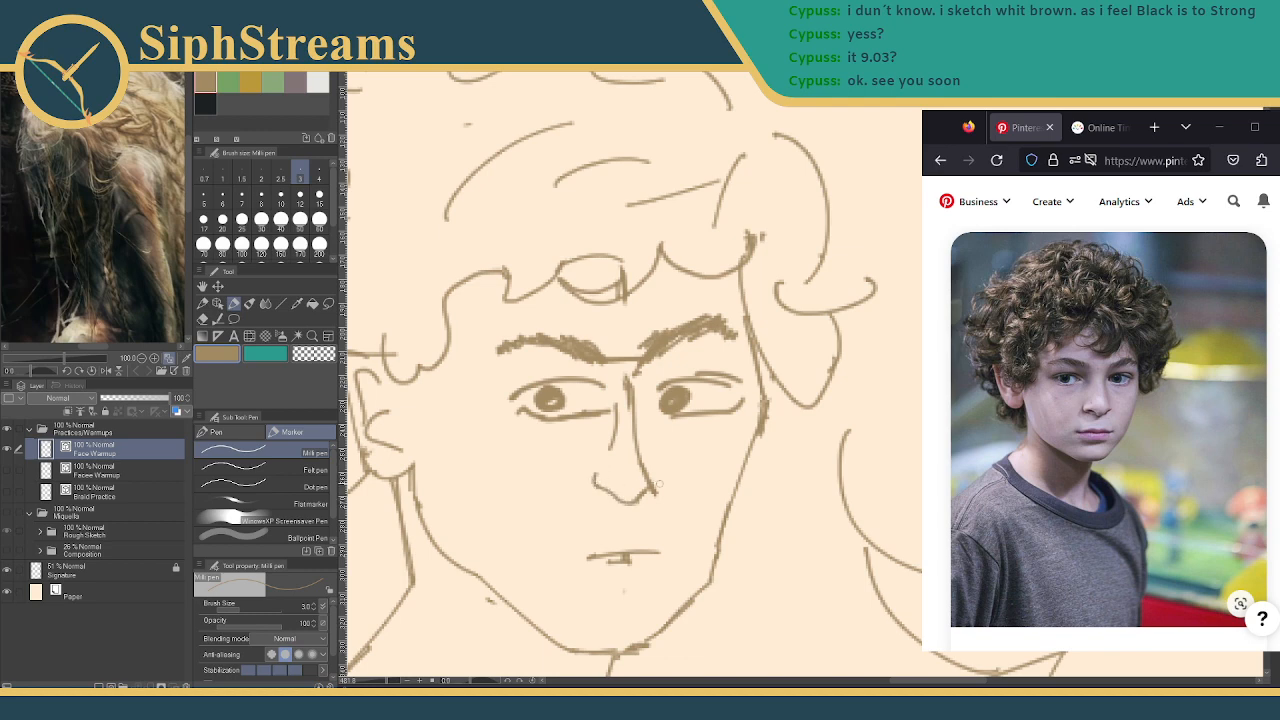
Erase the line overshooting the nose tip of the curly-haired head
{"action": "key", "text": "e"}
{"action": "left_click_drag", "start_coordinate": [658, 489], "coordinate": [722, 456]}
{"action": "key", "text": "p"}
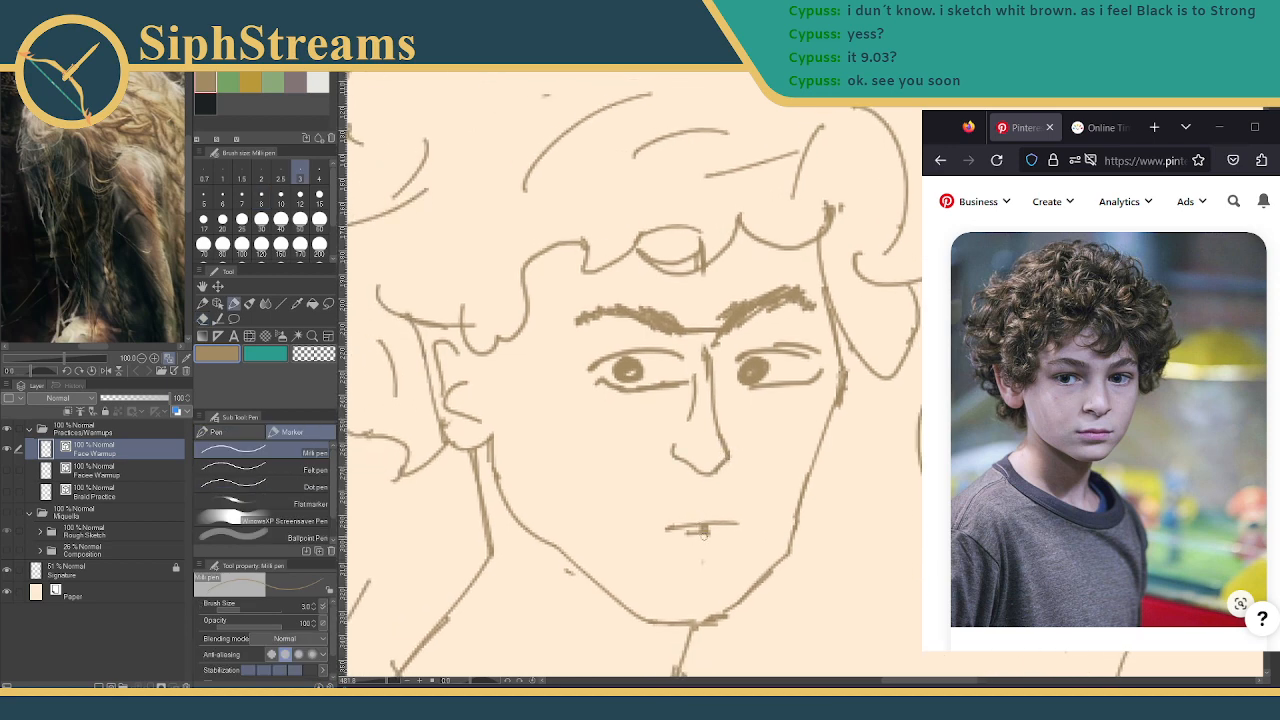
{"action": "mouse_move", "coordinate": [703, 533]}
{"action": "left_mouse_down"}
{"action": "mouse_move", "coordinate": [458, 480]}
{"action": "mouse_move", "coordinate": [764, 398]}
{"action": "left_mouse_up"}
{"action": "mouse_move", "coordinate": [898, 375]}
{"action": "left_mouse_down"}
{"action": "mouse_move", "coordinate": [376, 445]}
{"action": "mouse_move", "coordinate": [385, 365]}
{"action": "mouse_move", "coordinate": [437, 413]}
{"action": "left_mouse_up"}
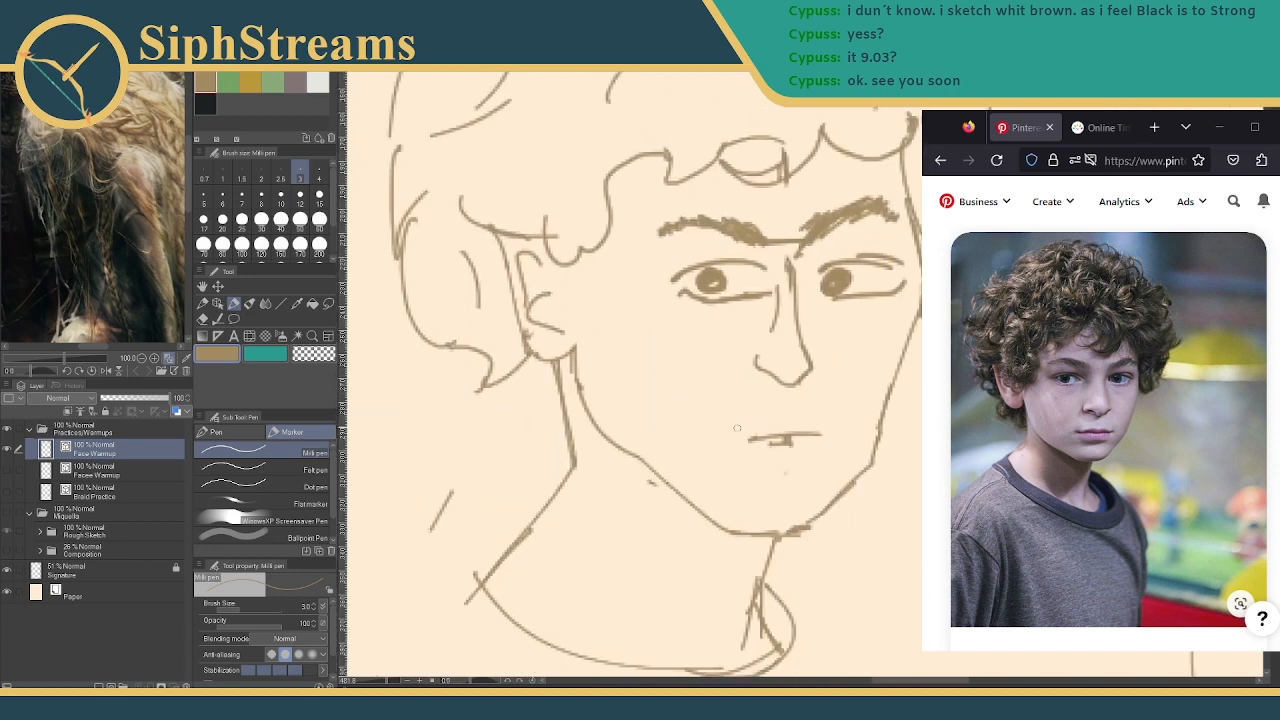
{"action": "left_click_drag", "start_coordinate": [684, 442], "coordinate": [682, 492]}
{"action": "left_click_drag", "start_coordinate": [385, 682], "coordinate": [381, 683]}
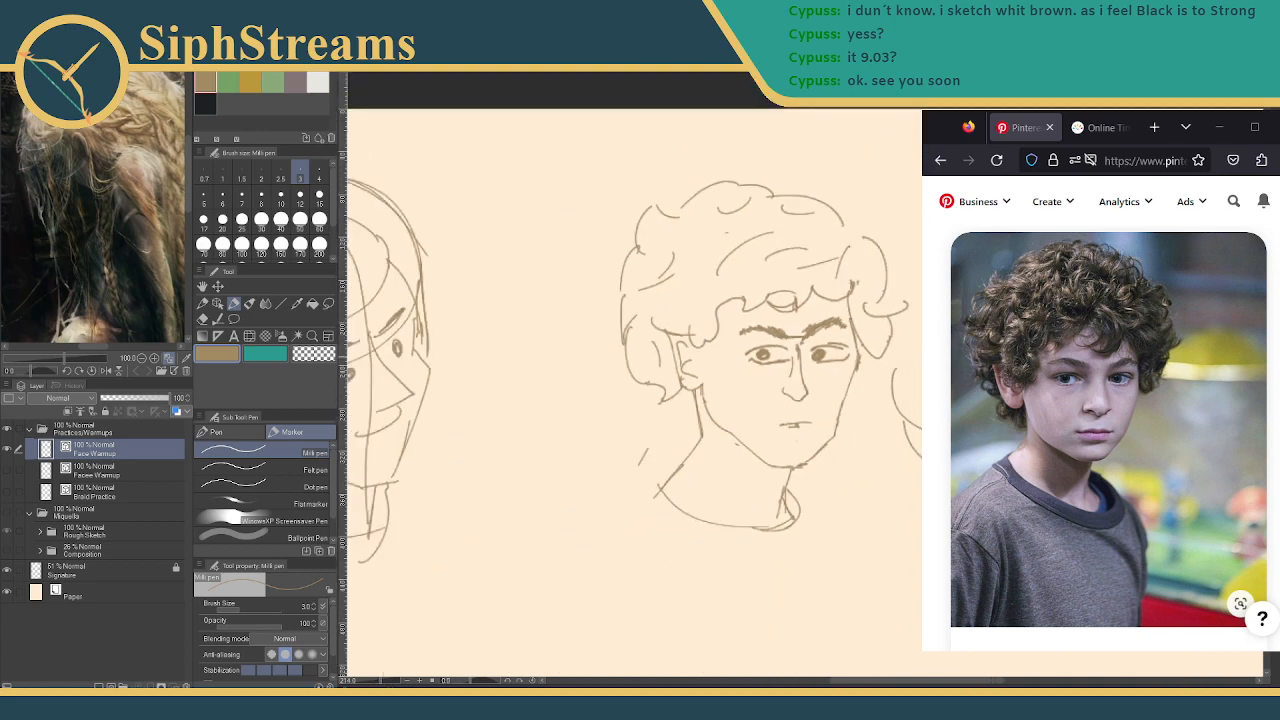
{"action": "left_click_drag", "start_coordinate": [700, 380], "coordinate": [626, 445]}
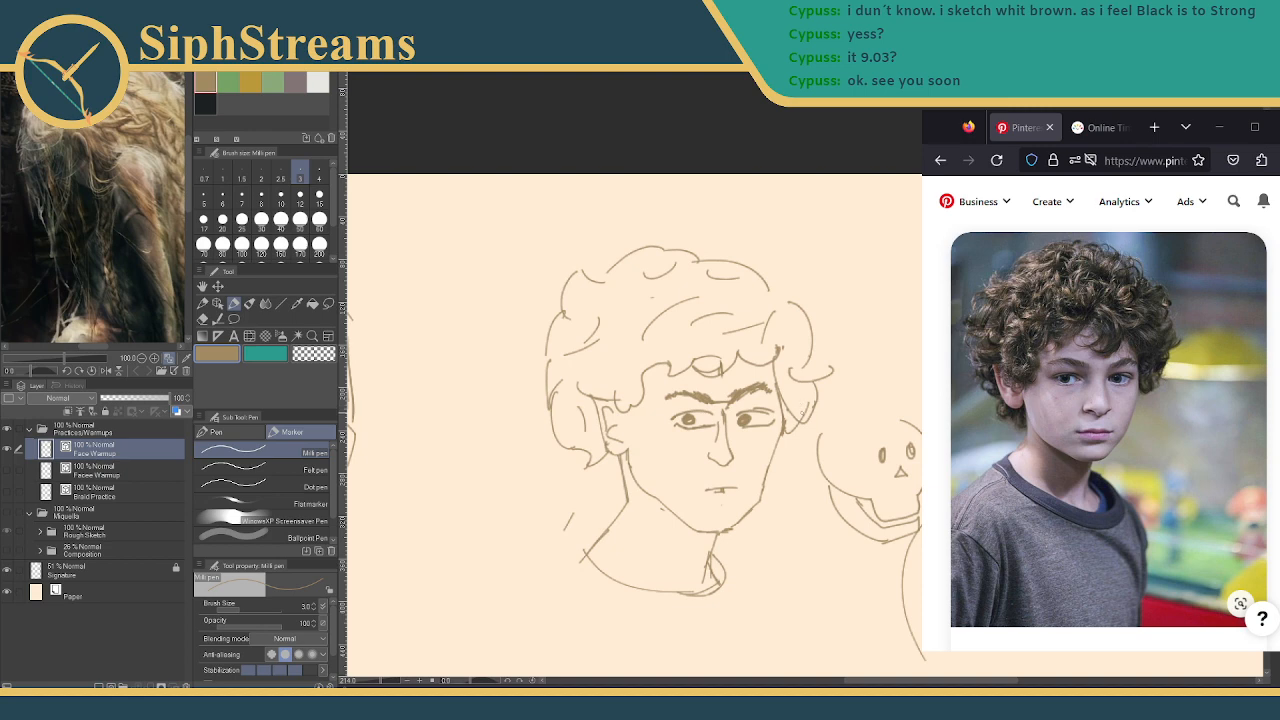
Add a short curl stroke to the hair beside the curly-haired head's far temple, undoing the first try
{"action": "left_click_drag", "start_coordinate": [796, 392], "coordinate": [805, 409]}
{"action": "key", "text": "ctrl+z"}
{"action": "left_click_drag", "start_coordinate": [812, 366], "coordinate": [806, 382]}
Return to the Pinterest board and open the headshot of the smiling boy with the side-swept brown fringe as the new reference
{"action": "scroll", "coordinate": [558, 413], "scroll_direction": "up", "scroll_amount": 3}
{"action": "mouse_move", "coordinate": [558, 413]}
{"action": "left_mouse_down"}
{"action": "mouse_move", "coordinate": [600, 350]}
{"action": "mouse_move", "coordinate": [694, 561]}
{"action": "mouse_move", "coordinate": [774, 223]}
{"action": "mouse_move", "coordinate": [738, 163]}
{"action": "left_mouse_up"}
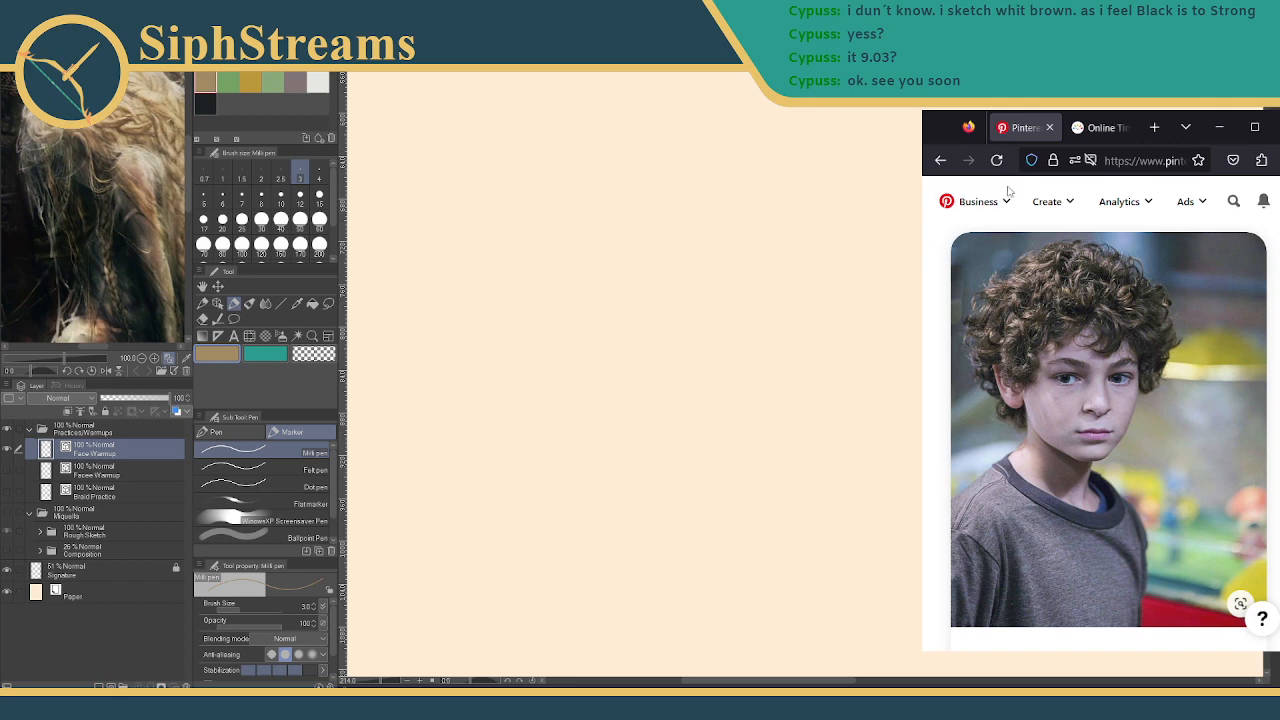
{"action": "left_click", "coordinate": [940, 160]}
{"action": "scroll", "coordinate": [1120, 380], "scroll_direction": "down", "scroll_amount": 2}
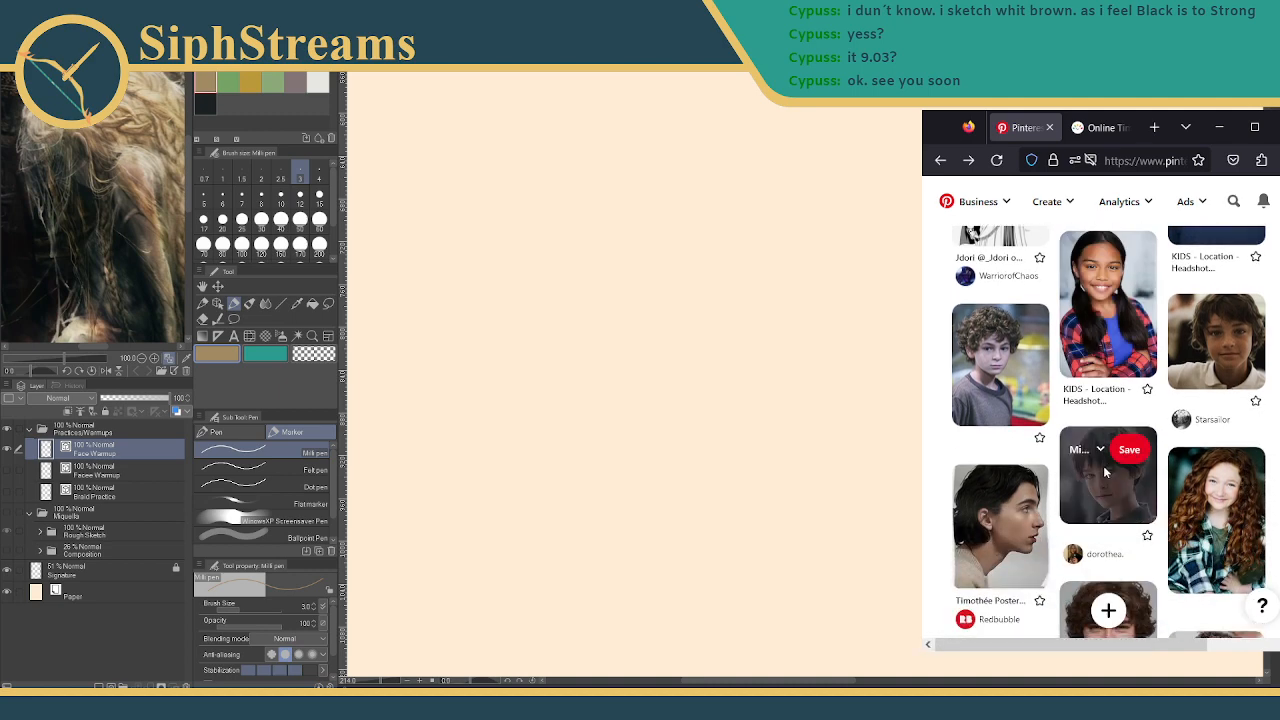
{"action": "scroll", "coordinate": [1106, 466], "scroll_direction": "down", "scroll_amount": 3}
{"action": "scroll", "coordinate": [1103, 466], "scroll_direction": "up", "scroll_amount": 4}
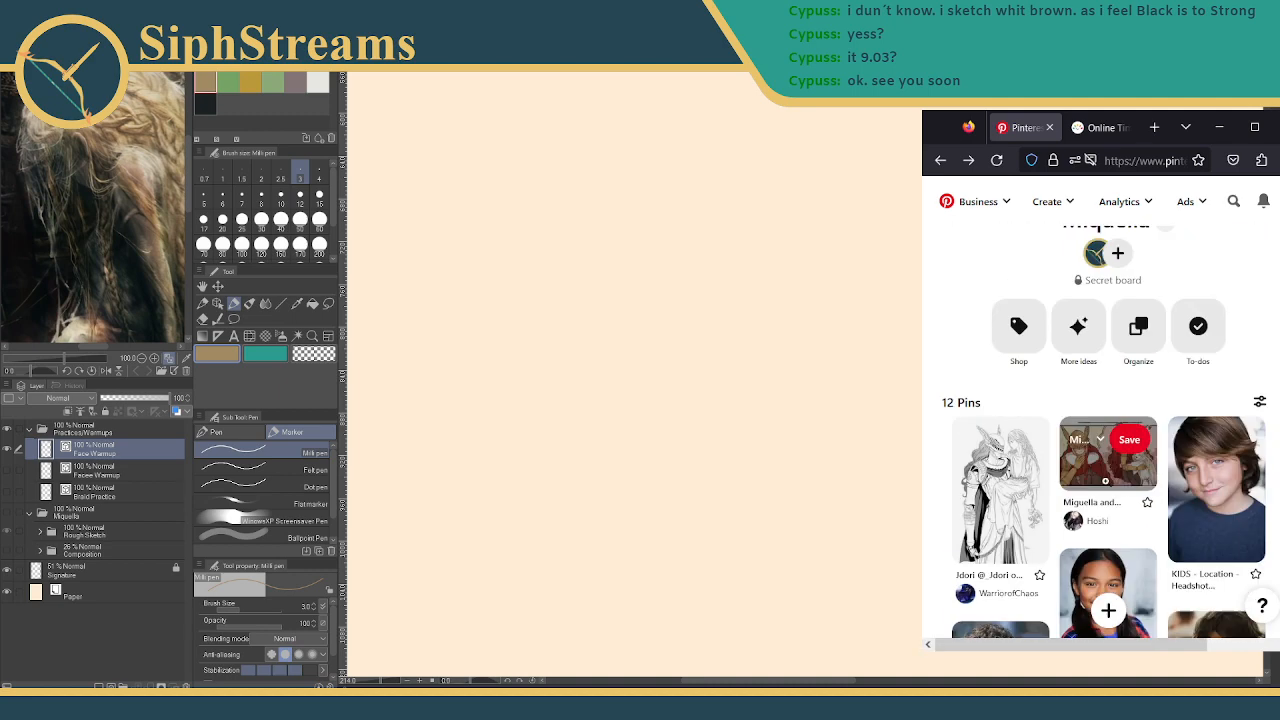
{"action": "left_click", "coordinate": [1207, 506]}
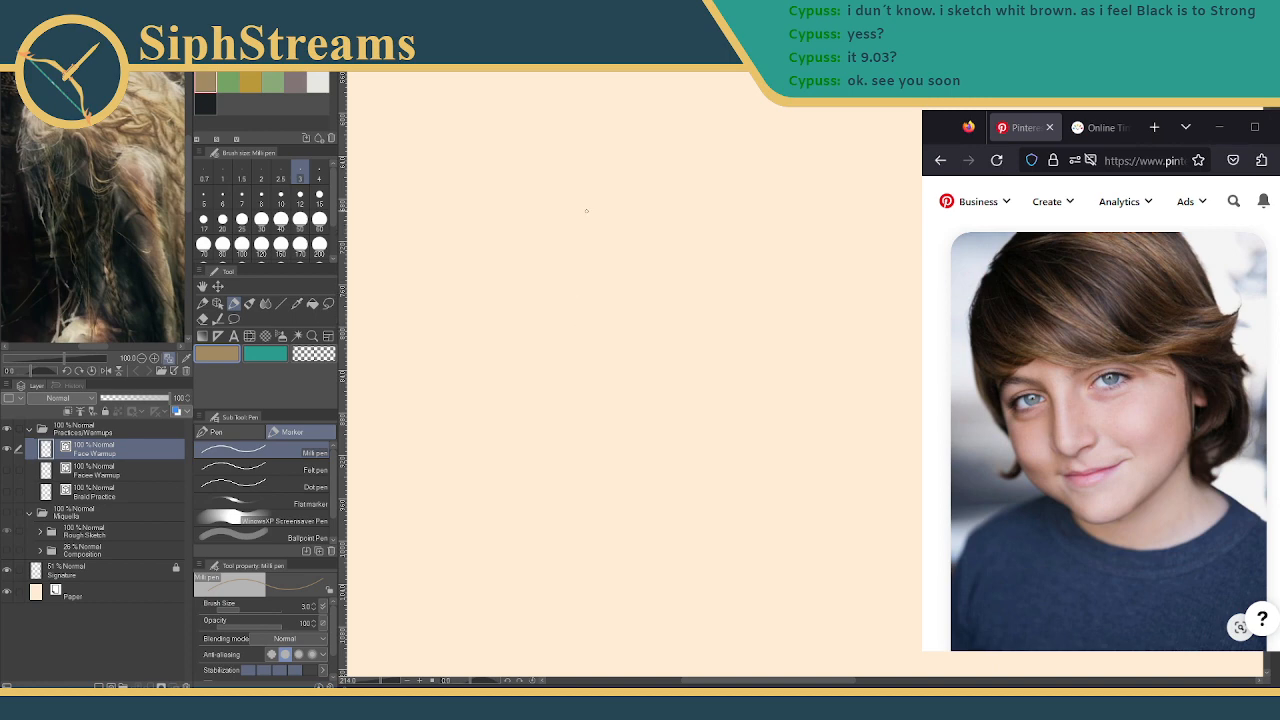
Draw a curved centre line crossed by a tilted eye line on blank canvas, and activate and show the second face warm-up layer
{"action": "mouse_move", "coordinate": [587, 200]}
{"action": "left_mouse_down"}
{"action": "mouse_move", "coordinate": [564, 233]}
{"action": "mouse_move", "coordinate": [689, 537]}
{"action": "left_mouse_up"}
{"action": "left_click_drag", "start_coordinate": [507, 421], "coordinate": [709, 320]}
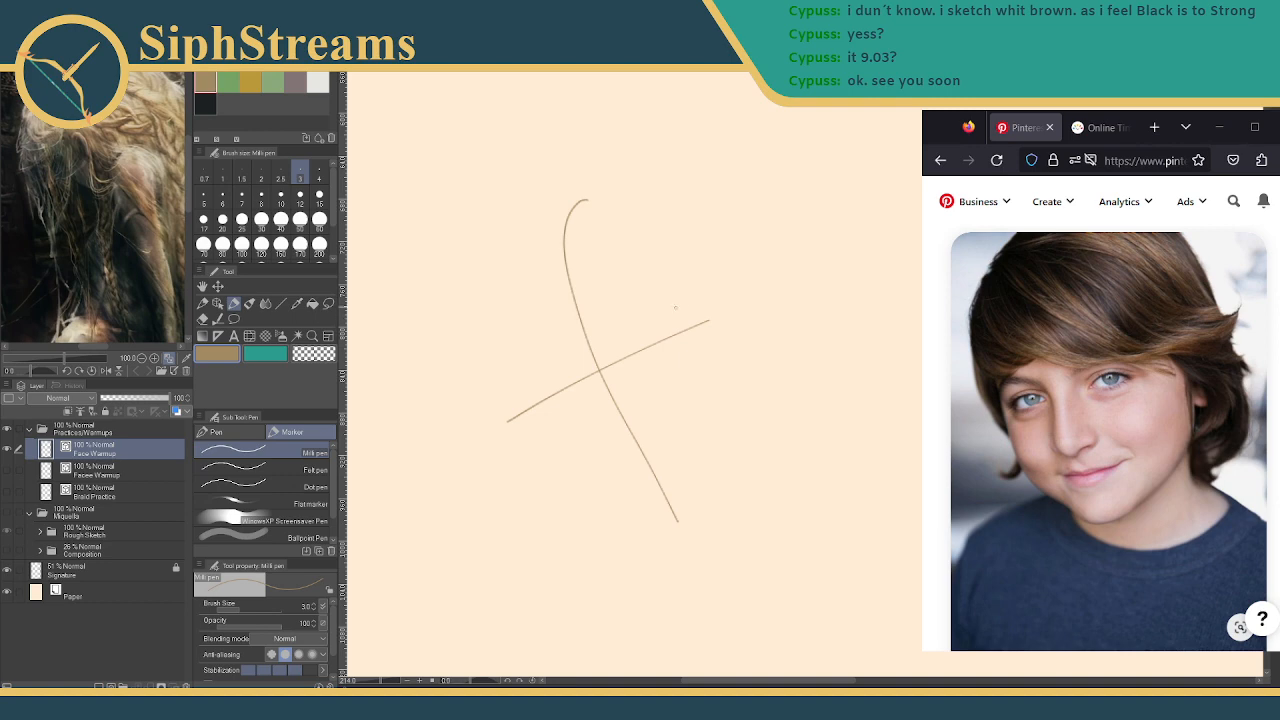
{"action": "left_click", "coordinate": [120, 470]}
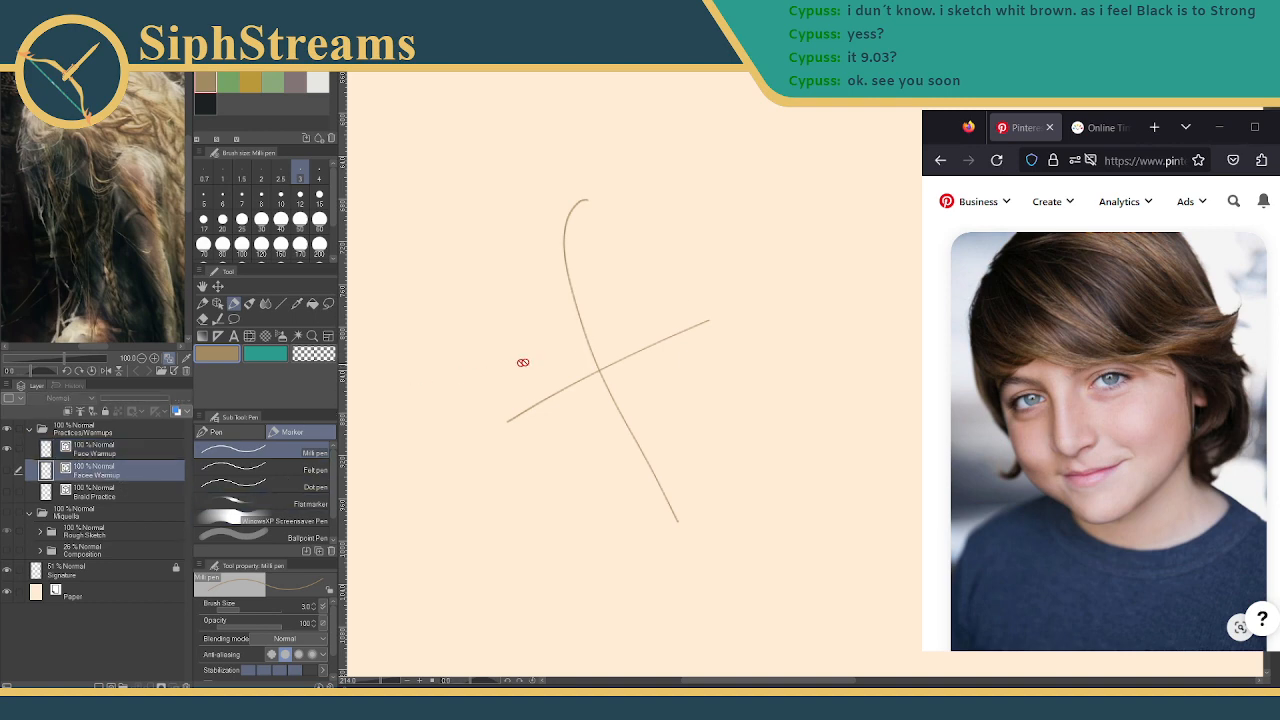
{"action": "left_click", "coordinate": [8, 472]}
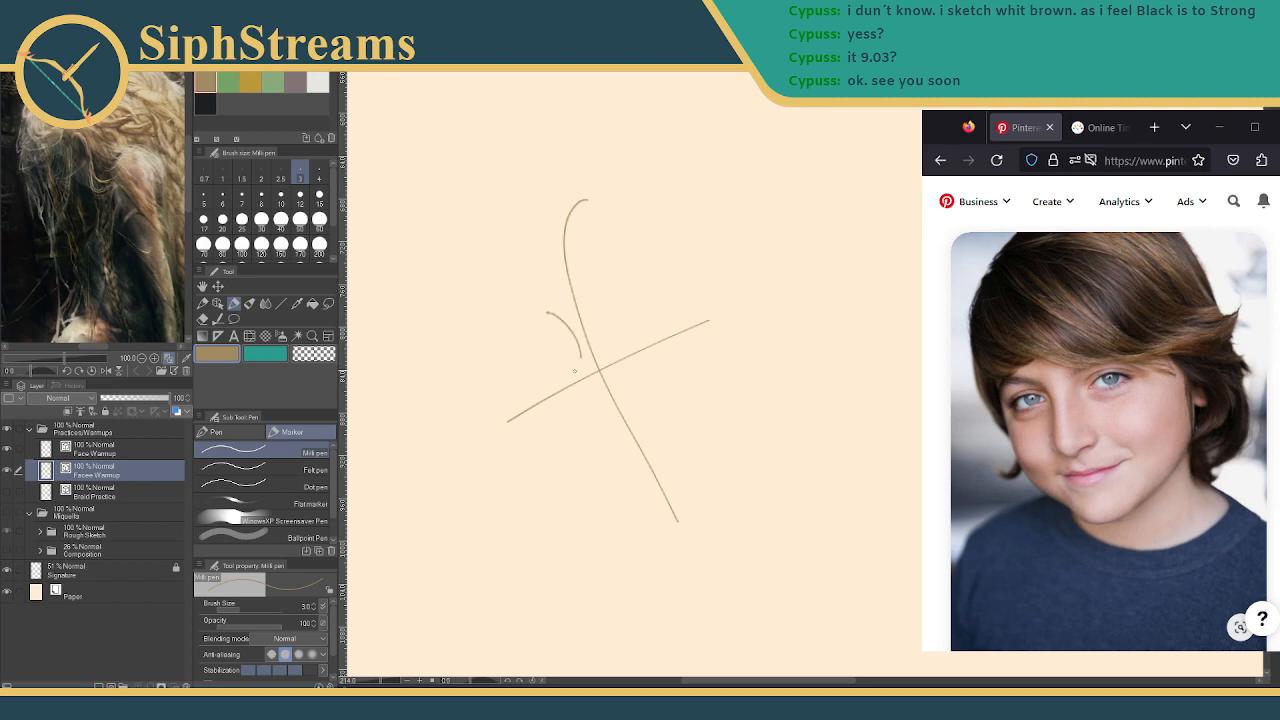
Mark the hairline, nose base and chin with short ticks across the centre line, undoing the stray strokes
{"action": "key", "text": "ctrl+z"}
{"action": "left_click_drag", "start_coordinate": [632, 449], "coordinate": [651, 438]}
{"action": "left_click_drag", "start_coordinate": [675, 525], "coordinate": [692, 511]}
{"action": "left_click_drag", "start_coordinate": [555, 292], "coordinate": [580, 277]}
{"action": "mouse_move", "coordinate": [590, 395]}
{"action": "left_mouse_down"}
{"action": "mouse_move", "coordinate": [618, 455]}
{"action": "mouse_move", "coordinate": [618, 376]}
{"action": "mouse_move", "coordinate": [616, 398]}
{"action": "mouse_move", "coordinate": [626, 390]}
{"action": "left_mouse_up"}
{"action": "key", "text": "ctrl+z"}
{"action": "key", "text": "ctrl+z"}
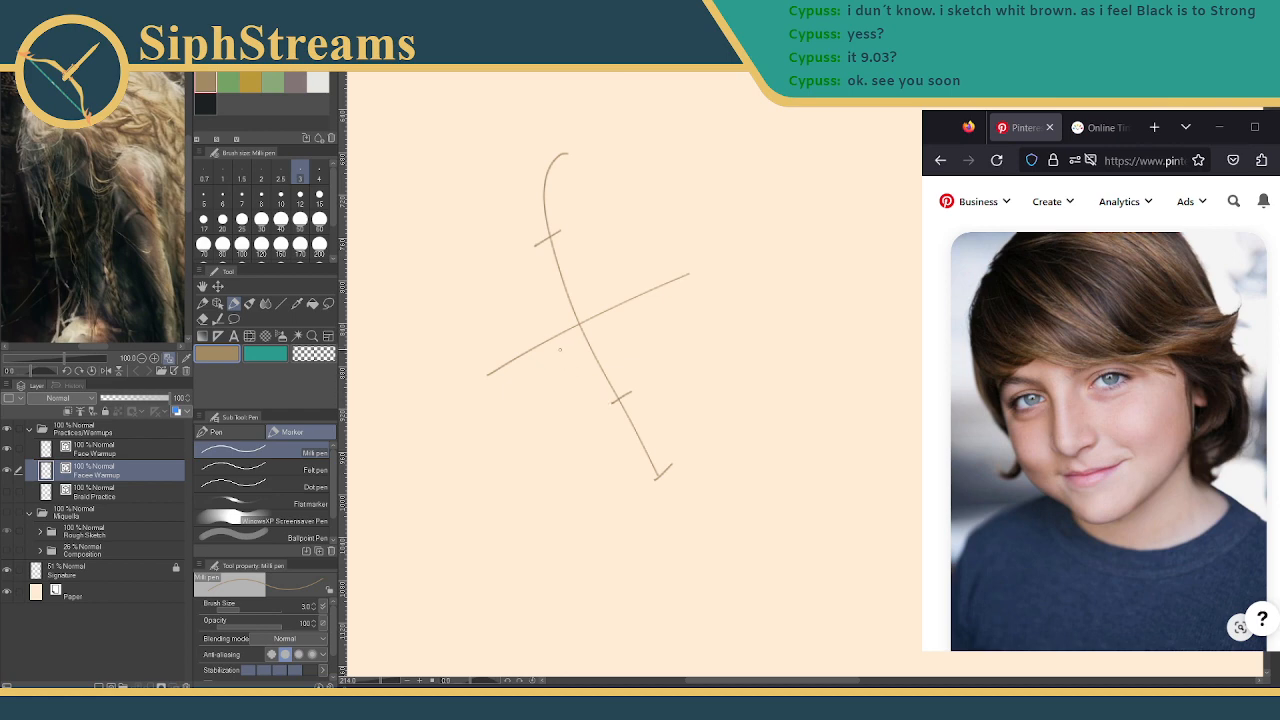
Sketch the nose contour with its nostril and a curved mouth line below it, undoing the surplus lip strokes
{"action": "mouse_move", "coordinate": [560, 349]}
{"action": "left_mouse_down"}
{"action": "mouse_move", "coordinate": [611, 402]}
{"action": "mouse_move", "coordinate": [591, 408]}
{"action": "mouse_move", "coordinate": [661, 401]}
{"action": "left_mouse_up"}
{"action": "left_click_drag", "start_coordinate": [623, 449], "coordinate": [637, 437]}
{"action": "key", "text": "ctrl+z"}
{"action": "left_click_drag", "start_coordinate": [620, 447], "coordinate": [647, 405]}
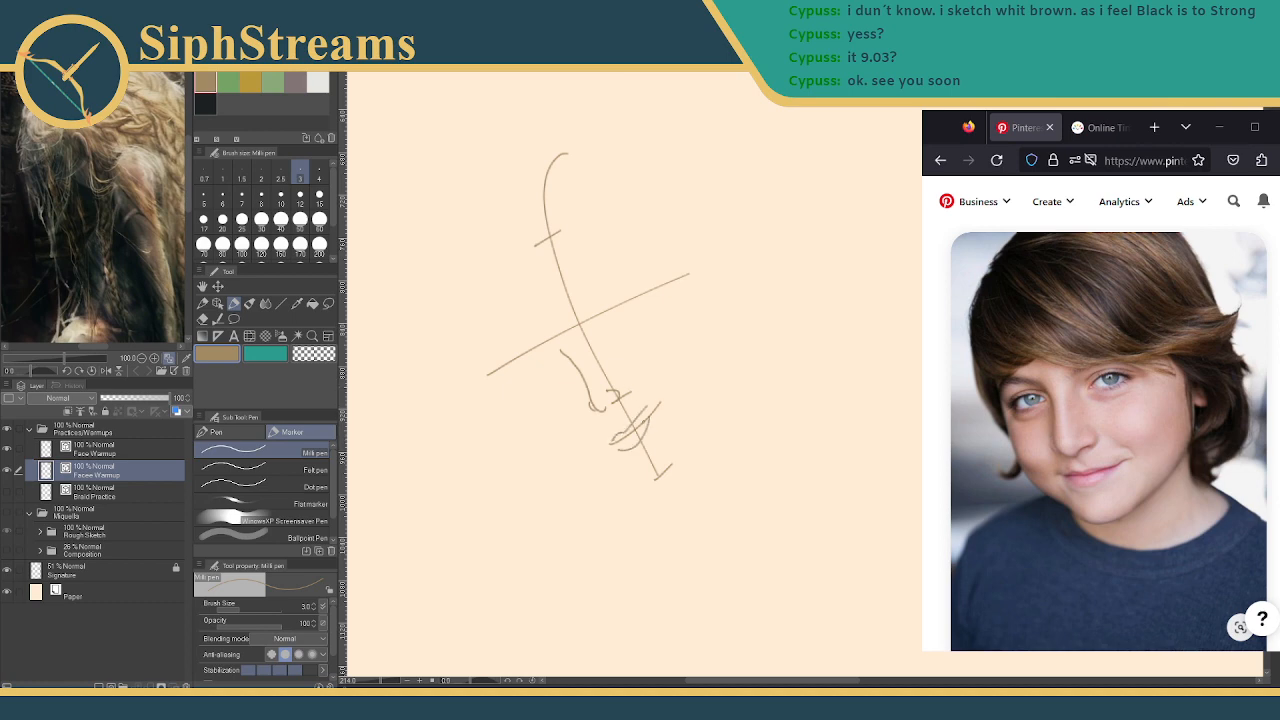
{"action": "key", "text": "ctrl+z"}
{"action": "key", "text": "ctrl+z"}
{"action": "key", "text": "ctrl+z"}
{"action": "mouse_move", "coordinate": [619, 447]}
{"action": "left_mouse_down"}
{"action": "mouse_move", "coordinate": [649, 424]}
{"action": "mouse_move", "coordinate": [644, 412]}
{"action": "left_mouse_up"}
{"action": "key", "text": "ctrl+z"}
{"action": "key", "text": "ctrl+z"}
Sketch the near eye with a round iris and an arched lid just below the tilted eye line
{"action": "mouse_move", "coordinate": [600, 340]}
{"action": "left_mouse_down"}
{"action": "mouse_move", "coordinate": [616, 316]}
{"action": "mouse_move", "coordinate": [645, 315]}
{"action": "mouse_move", "coordinate": [616, 330]}
{"action": "left_mouse_up"}
{"action": "key", "text": "ctrl+z"}
{"action": "key", "text": "ctrl+z"}
{"action": "key", "text": "ctrl+z"}
{"action": "key", "text": "ctrl+z"}
{"action": "key", "text": "ctrl+z"}
{"action": "mouse_move", "coordinate": [601, 339]}
{"action": "left_mouse_down"}
{"action": "mouse_move", "coordinate": [642, 322]}
{"action": "mouse_move", "coordinate": [619, 343]}
{"action": "mouse_move", "coordinate": [622, 321]}
{"action": "left_mouse_up"}
{"action": "key", "text": "ctrl+z"}
Draw the fringe sweeping across the forehead to a pointed flick beside the near temple, with its upper strand line
{"action": "left_click_drag", "start_coordinate": [500, 333], "coordinate": [737, 273]}
{"action": "key", "text": "ctrl+z"}
{"action": "left_click_drag", "start_coordinate": [478, 290], "coordinate": [750, 262]}
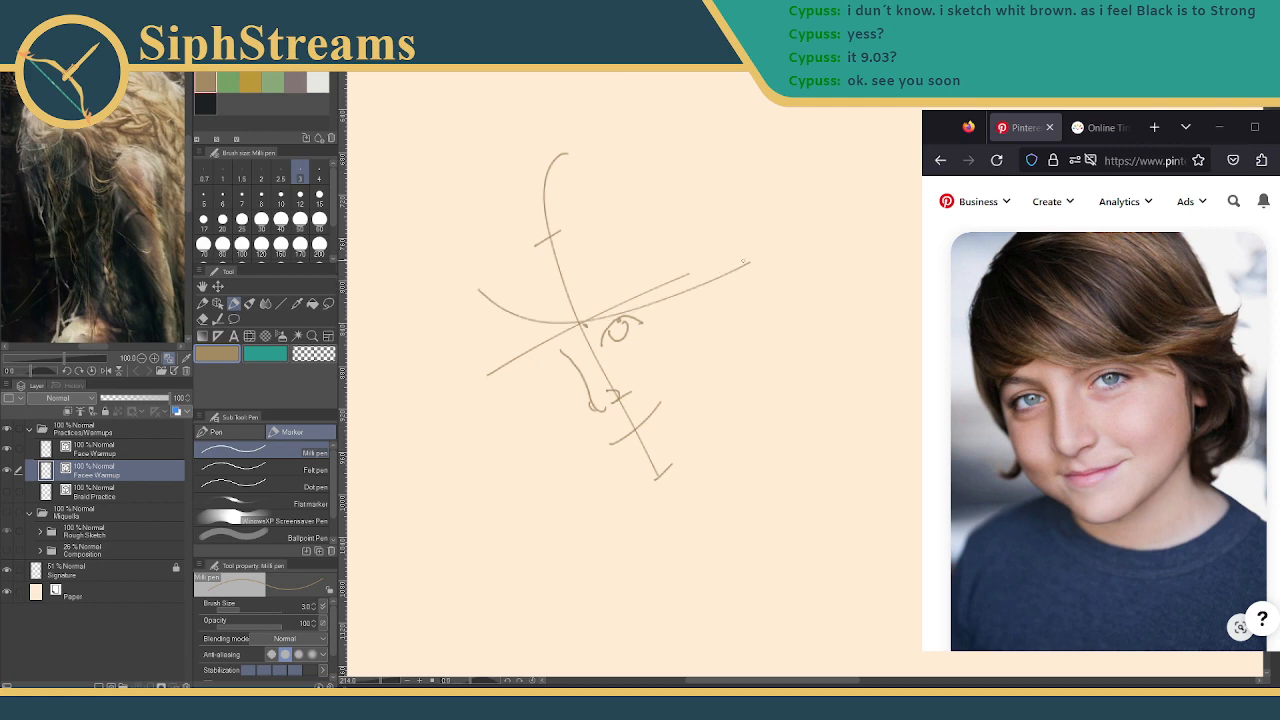
{"action": "mouse_move", "coordinate": [746, 266]}
{"action": "left_mouse_down"}
{"action": "mouse_move", "coordinate": [760, 230]}
{"action": "mouse_move", "coordinate": [736, 248]}
{"action": "mouse_move", "coordinate": [519, 212]}
{"action": "left_mouse_up"}
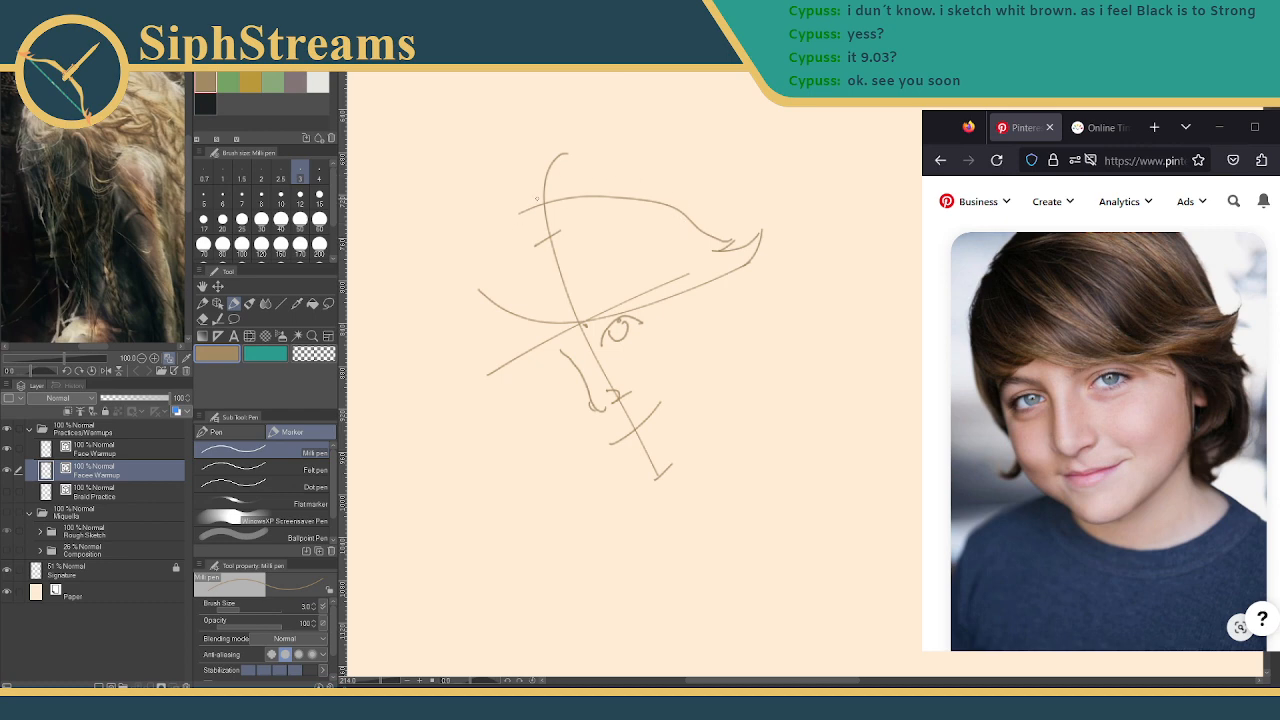
Draw the rounded crown outline down to the fringe flick and the side hair falling past the far temple
{"action": "left_click_drag", "start_coordinate": [472, 279], "coordinate": [724, 142]}
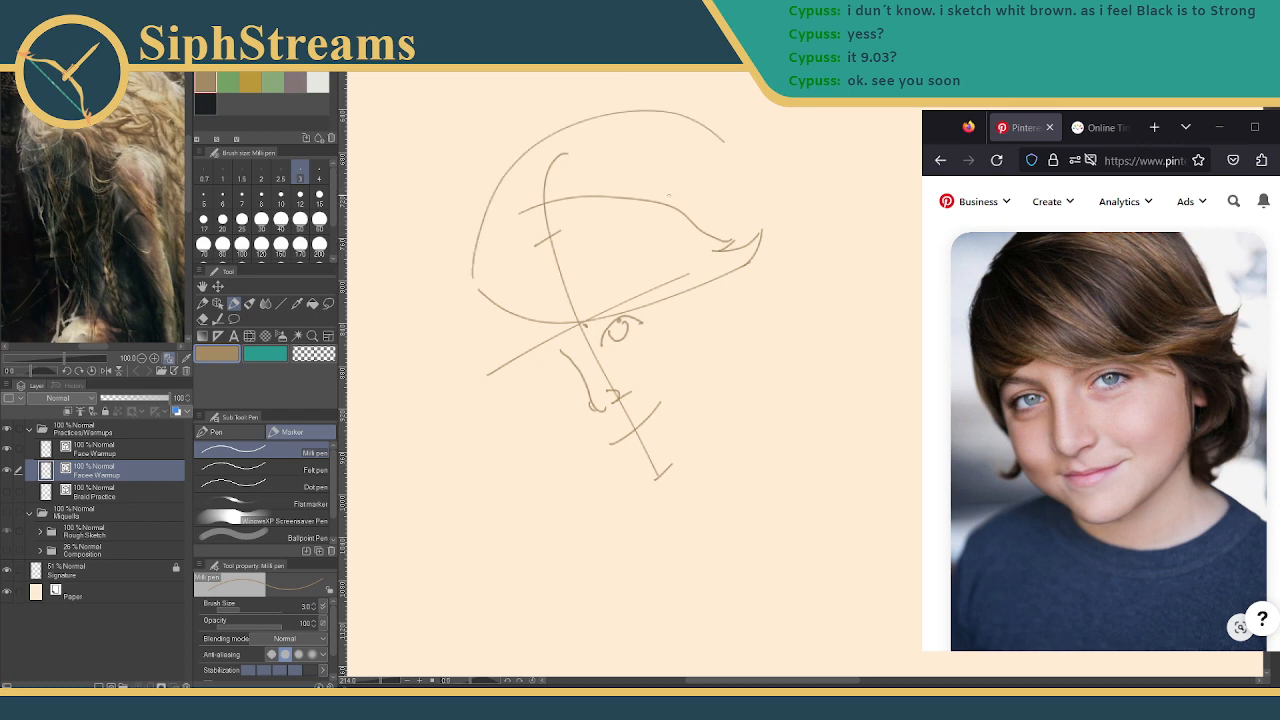
{"action": "key", "text": "ctrl+z"}
{"action": "mouse_move", "coordinate": [476, 284]}
{"action": "left_mouse_down"}
{"action": "mouse_move", "coordinate": [656, 172]}
{"action": "mouse_move", "coordinate": [681, 240]}
{"action": "mouse_move", "coordinate": [718, 230]}
{"action": "mouse_move", "coordinate": [487, 236]}
{"action": "mouse_move", "coordinate": [500, 418]}
{"action": "left_mouse_up"}
{"action": "key", "text": "ctrl+z"}
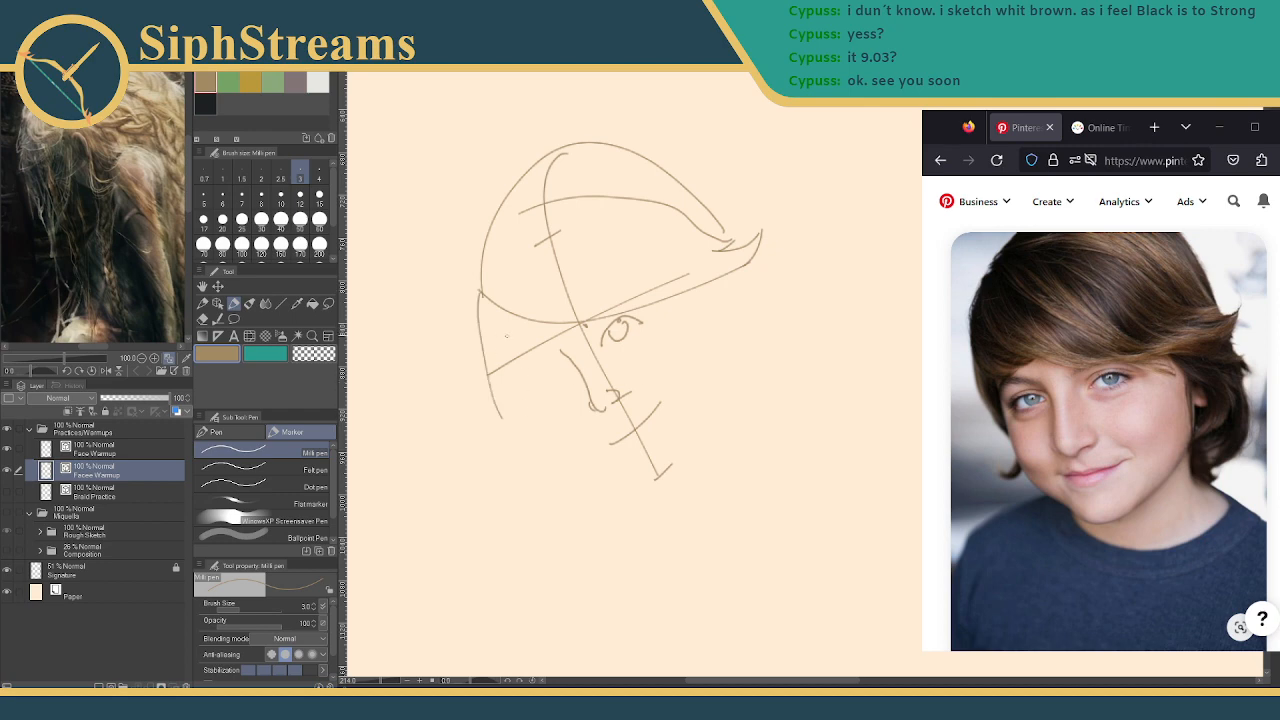
Draw the lower fringe edge from the nose bridge to the far temple and reinforce the side hair there
{"action": "left_click_drag", "start_coordinate": [556, 326], "coordinate": [470, 377]}
{"action": "key", "text": "ctrl+z"}
{"action": "left_click_drag", "start_coordinate": [582, 320], "coordinate": [487, 373]}
{"action": "mouse_move", "coordinate": [480, 304]}
{"action": "left_mouse_down"}
{"action": "mouse_move", "coordinate": [515, 353]}
{"action": "mouse_move", "coordinate": [546, 340]}
{"action": "left_mouse_up"}
{"action": "key", "text": "ctrl+z"}
{"action": "left_click_drag", "start_coordinate": [478, 295], "coordinate": [566, 334]}
{"action": "left_click_drag", "start_coordinate": [474, 351], "coordinate": [498, 403]}
Sketch the far eye with its slanted lid, round iris and small lower-corner marks, undoing the misplaced strokes
{"action": "left_click_drag", "start_coordinate": [540, 364], "coordinate": [516, 394]}
{"action": "key", "text": "ctrl+z"}
{"action": "left_click_drag", "start_coordinate": [546, 368], "coordinate": [527, 398]}
{"action": "key", "text": "ctrl+z"}
{"action": "left_click_drag", "start_coordinate": [541, 377], "coordinate": [550, 372]}
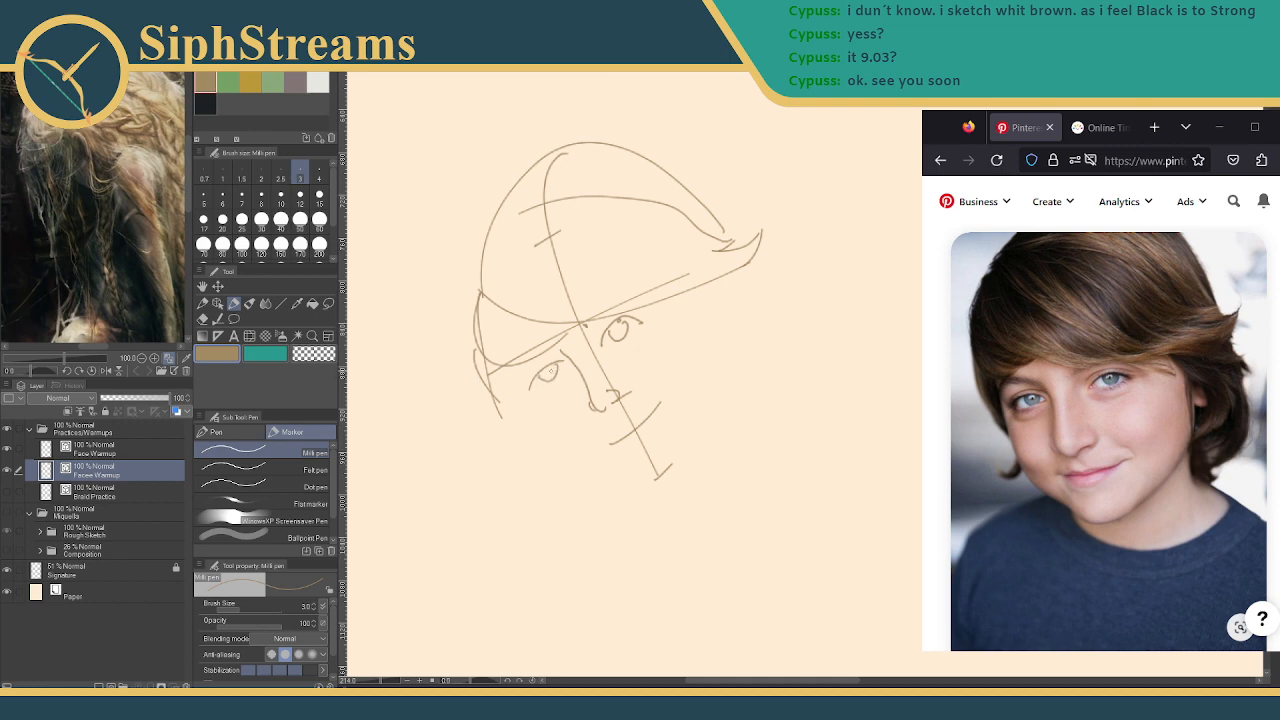
{"action": "left_click_drag", "start_coordinate": [530, 385], "coordinate": [566, 366]}
{"action": "left_click", "coordinate": [543, 394]}
{"action": "key", "text": "ctrl+z"}
{"action": "key", "text": "ctrl+z"}
{"action": "key", "text": "ctrl+z"}
Redraw the near eye with a narrower slanted upper lid and a small outer-corner mark
{"action": "left_click_drag", "start_coordinate": [599, 349], "coordinate": [638, 320]}
{"action": "key", "text": "ctrl+z"}
{"action": "left_click_drag", "start_coordinate": [599, 350], "coordinate": [647, 318]}
{"action": "key", "text": "ctrl+z"}
{"action": "mouse_move", "coordinate": [599, 352]}
{"action": "left_mouse_down"}
{"action": "mouse_move", "coordinate": [652, 321]}
{"action": "mouse_move", "coordinate": [632, 328]}
{"action": "left_mouse_up"}
{"action": "key", "text": "ctrl+z"}
{"action": "key", "text": "ctrl+z"}
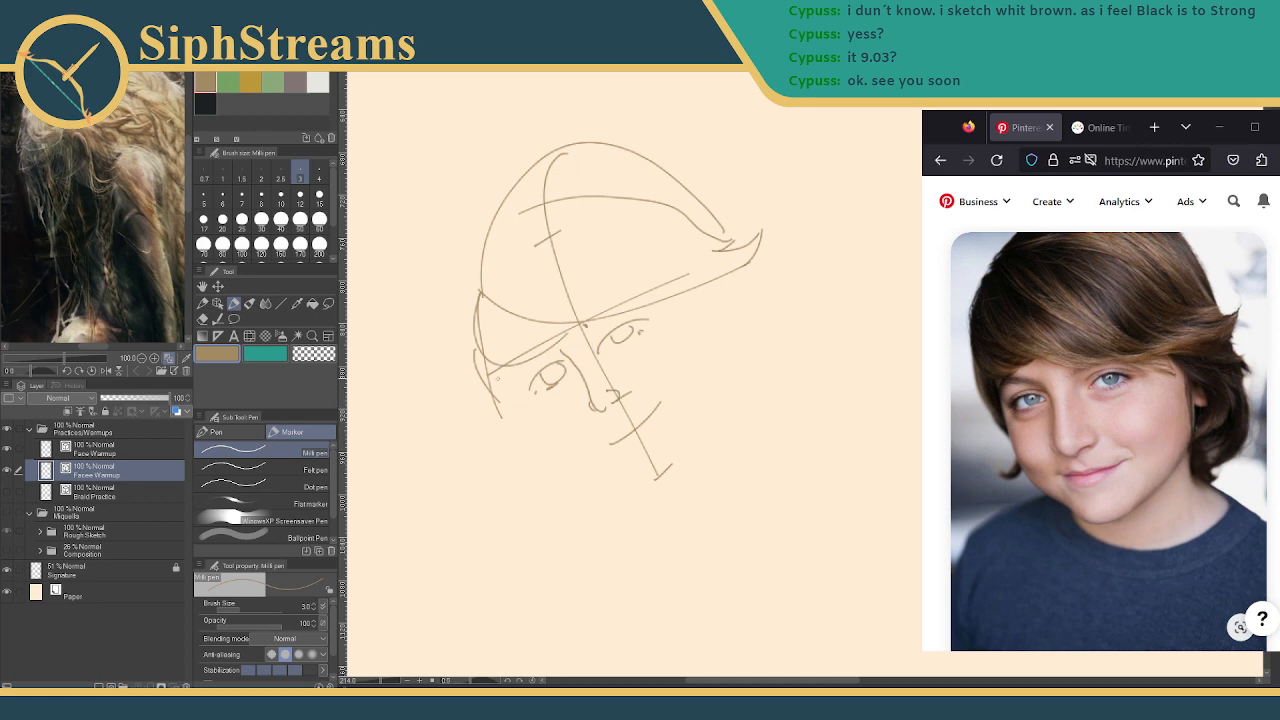
Draw the far cheek contour from the side hair down towards the jaw, undoing unsuitable strokes
{"action": "left_click_drag", "start_coordinate": [492, 374], "coordinate": [522, 454]}
{"action": "key", "text": "ctrl+z"}
{"action": "left_click_drag", "start_coordinate": [502, 373], "coordinate": [519, 430]}
{"action": "left_click_drag", "start_coordinate": [524, 432], "coordinate": [568, 440]}
{"action": "left_click_drag", "start_coordinate": [529, 442], "coordinate": [605, 516]}
{"action": "key", "text": "ctrl+z"}
Draw the chin and the near jaw line rising towards the ear, undoing the failed curves
{"action": "mouse_move", "coordinate": [692, 289]}
{"action": "left_mouse_down"}
{"action": "mouse_move", "coordinate": [728, 296]}
{"action": "mouse_move", "coordinate": [754, 359]}
{"action": "mouse_move", "coordinate": [705, 301]}
{"action": "mouse_move", "coordinate": [736, 357]}
{"action": "mouse_move", "coordinate": [672, 456]}
{"action": "left_mouse_up"}
{"action": "key", "text": "ctrl+z"}
{"action": "left_click_drag", "start_coordinate": [738, 356], "coordinate": [670, 494]}
{"action": "mouse_move", "coordinate": [516, 395]}
{"action": "left_mouse_down"}
{"action": "mouse_move", "coordinate": [526, 428]}
{"action": "mouse_move", "coordinate": [615, 501]}
{"action": "left_mouse_up"}
{"action": "key", "text": "ctrl+z"}
{"action": "mouse_move", "coordinate": [528, 432]}
{"action": "left_mouse_down"}
{"action": "mouse_move", "coordinate": [632, 494]}
{"action": "mouse_move", "coordinate": [830, 452]}
{"action": "left_mouse_up"}
{"action": "key", "text": "ctrl+z"}
{"action": "key", "text": "ctrl+z"}
{"action": "key", "text": "ctrl+z"}
{"action": "key", "text": "ctrl+z"}
{"action": "key", "text": "ctrl+z"}
{"action": "left_click_drag", "start_coordinate": [763, 397], "coordinate": [740, 432]}
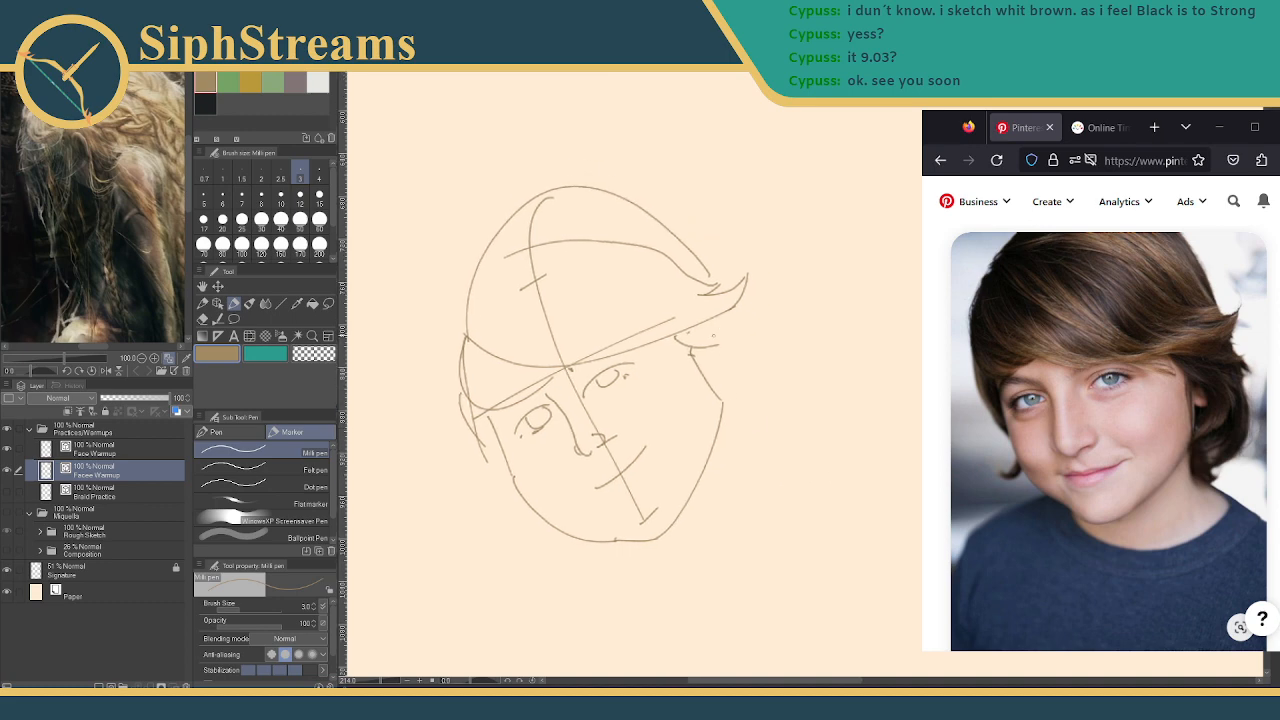
Add a second pointed hair flick below the first and sketch the near ear under it
{"action": "mouse_move", "coordinate": [742, 284]}
{"action": "left_mouse_down"}
{"action": "mouse_move", "coordinate": [777, 334]}
{"action": "mouse_move", "coordinate": [684, 329]}
{"action": "left_mouse_up"}
{"action": "mouse_move", "coordinate": [696, 350]}
{"action": "left_mouse_down"}
{"action": "mouse_move", "coordinate": [716, 368]}
{"action": "mouse_move", "coordinate": [715, 395]}
{"action": "left_mouse_up"}
{"action": "left_click_drag", "start_coordinate": [712, 340], "coordinate": [714, 386]}
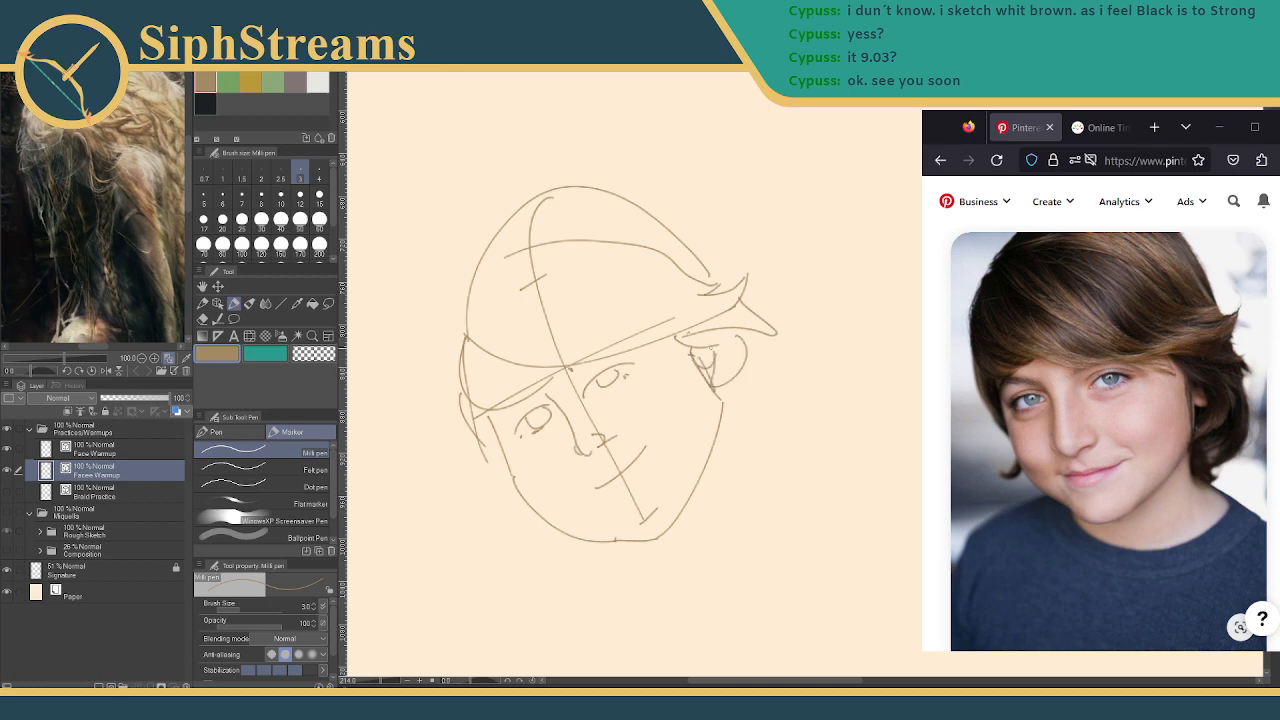
Draw the hair curving behind the ear to the nape and a double neckline curve from the chin towards the shoulder
{"action": "mouse_move", "coordinate": [757, 336]}
{"action": "left_mouse_down"}
{"action": "mouse_move", "coordinate": [746, 433]}
{"action": "mouse_move", "coordinate": [735, 418]}
{"action": "mouse_move", "coordinate": [747, 454]}
{"action": "mouse_move", "coordinate": [763, 451]}
{"action": "mouse_move", "coordinate": [771, 469]}
{"action": "mouse_move", "coordinate": [750, 416]}
{"action": "mouse_move", "coordinate": [759, 423]}
{"action": "mouse_move", "coordinate": [738, 436]}
{"action": "mouse_move", "coordinate": [767, 430]}
{"action": "mouse_move", "coordinate": [747, 436]}
{"action": "mouse_move", "coordinate": [784, 462]}
{"action": "mouse_move", "coordinate": [646, 566]}
{"action": "mouse_move", "coordinate": [726, 534]}
{"action": "left_mouse_up"}
{"action": "key", "text": "ctrl+z"}
{"action": "mouse_move", "coordinate": [630, 550]}
{"action": "left_mouse_down"}
{"action": "mouse_move", "coordinate": [717, 526]}
{"action": "mouse_move", "coordinate": [784, 458]}
{"action": "left_mouse_up"}
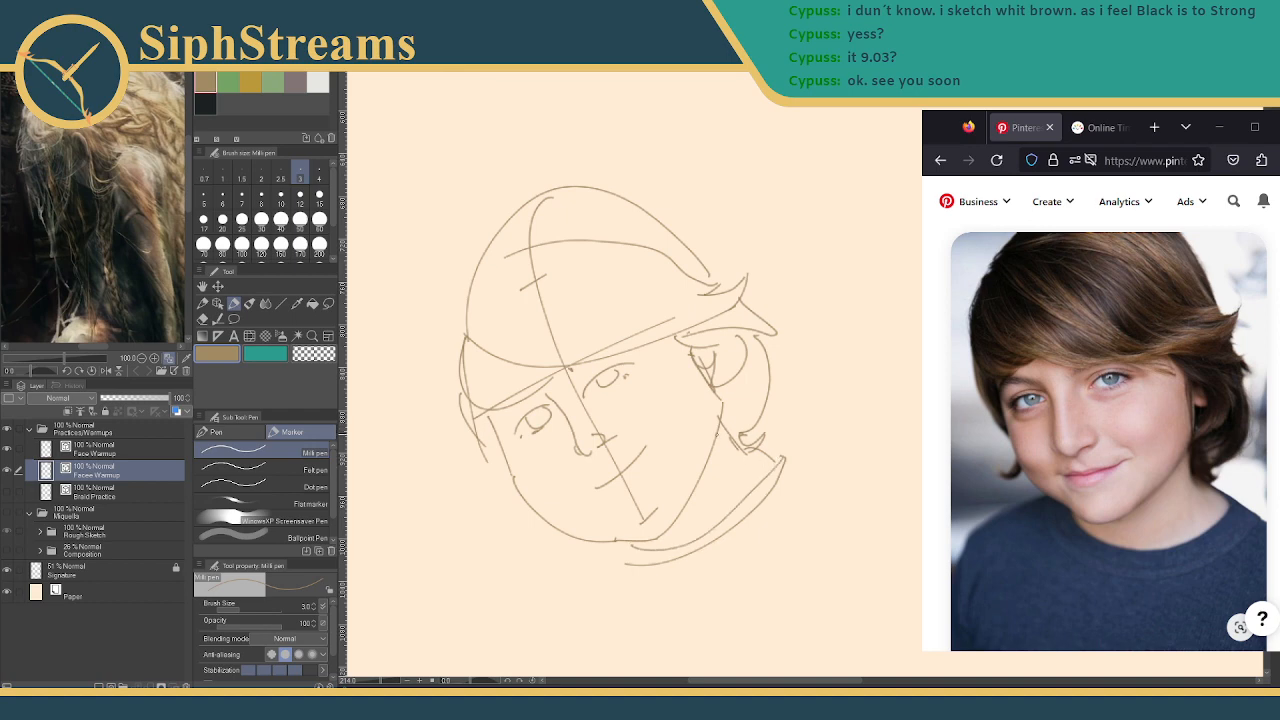
Erase the near jaw line below the ear and redraw it slightly further in
{"action": "left_click_drag", "start_coordinate": [692, 360], "coordinate": [715, 441]}
{"action": "key", "text": "ctrl+z"}
{"action": "key", "text": "ctrl+z"}
{"action": "key", "text": "e"}
{"action": "left_click_drag", "start_coordinate": [716, 401], "coordinate": [734, 448]}
{"action": "key", "text": "p"}
Redraw the far jaw as a smooth curve running from the cheek down to the chin
{"action": "left_click_drag", "start_coordinate": [509, 460], "coordinate": [593, 537]}
{"action": "key", "text": "ctrl+z"}
{"action": "mouse_move", "coordinate": [509, 462]}
{"action": "left_mouse_down"}
{"action": "mouse_move", "coordinate": [580, 533]}
{"action": "mouse_move", "coordinate": [649, 540]}
{"action": "left_mouse_up"}
{"action": "key", "text": "ctrl+z"}
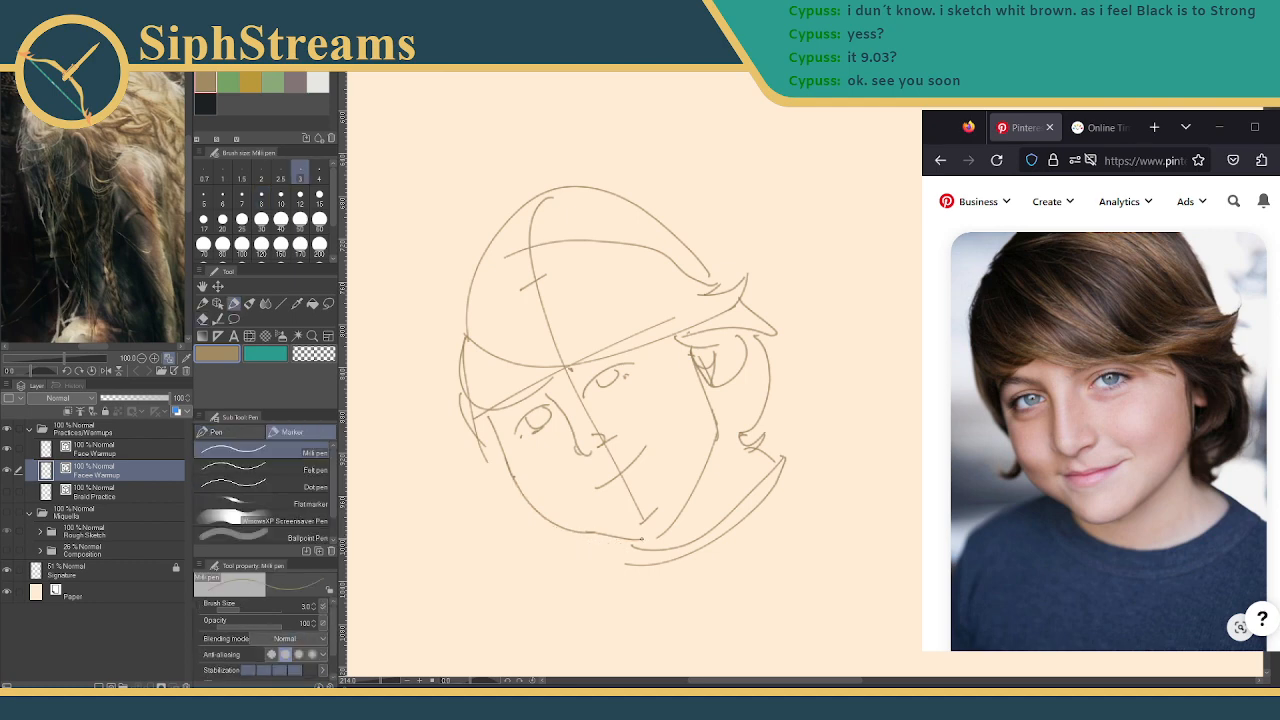
Remove the second neckline curve, and add a slanted neck line under the chin and a short shoulder line
{"action": "key", "text": "ctrl+z"}
{"action": "left_click_drag", "start_coordinate": [614, 540], "coordinate": [570, 588]}
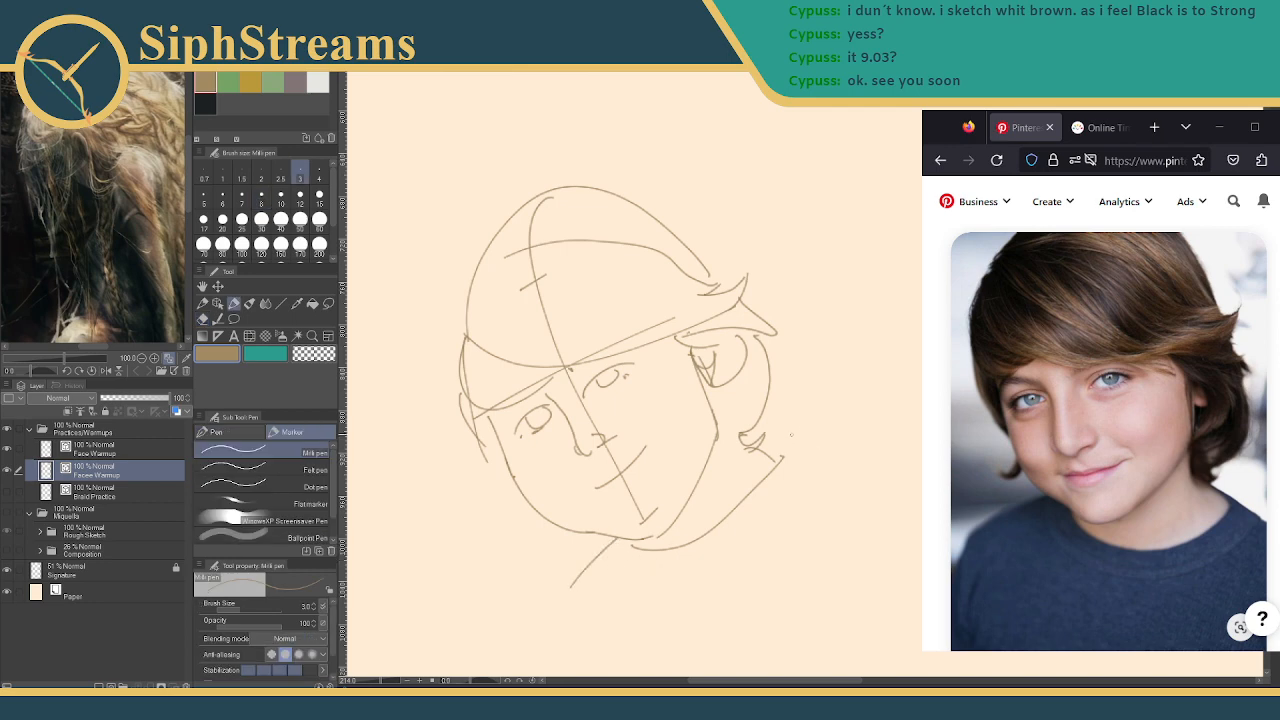
{"action": "left_click_drag", "start_coordinate": [775, 451], "coordinate": [818, 461]}
Redraw the far side of the hair as a wider arc from the crown to the cheek and erase the old side strands
{"action": "left_click_drag", "start_coordinate": [534, 324], "coordinate": [557, 398]}
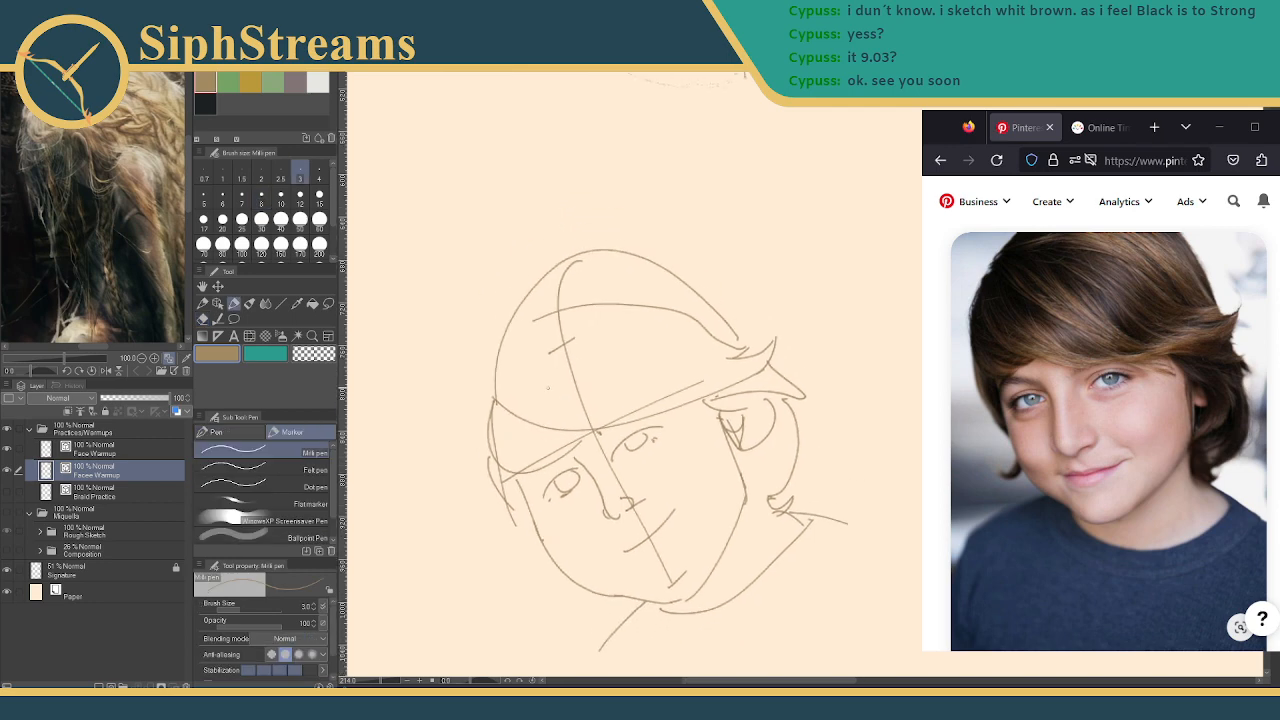
{"action": "mouse_move", "coordinate": [489, 449]}
{"action": "left_mouse_down"}
{"action": "mouse_move", "coordinate": [478, 436]}
{"action": "mouse_move", "coordinate": [570, 248]}
{"action": "mouse_move", "coordinate": [470, 485]}
{"action": "mouse_move", "coordinate": [578, 256]}
{"action": "mouse_move", "coordinate": [496, 313]}
{"action": "mouse_move", "coordinate": [500, 500]}
{"action": "mouse_move", "coordinate": [512, 286]}
{"action": "mouse_move", "coordinate": [558, 246]}
{"action": "mouse_move", "coordinate": [478, 344]}
{"action": "mouse_move", "coordinate": [498, 498]}
{"action": "mouse_move", "coordinate": [517, 521]}
{"action": "left_mouse_up"}
{"action": "key", "text": "ctrl+z"}
{"action": "key", "text": "ctrl+z"}
{"action": "key", "text": "ctrl+z"}
{"action": "key", "text": "ctrl+z"}
{"action": "key", "text": "ctrl+z"}
{"action": "key", "text": "e"}
{"action": "left_click_drag", "start_coordinate": [491, 433], "coordinate": [495, 455]}
{"action": "key", "text": "p"}
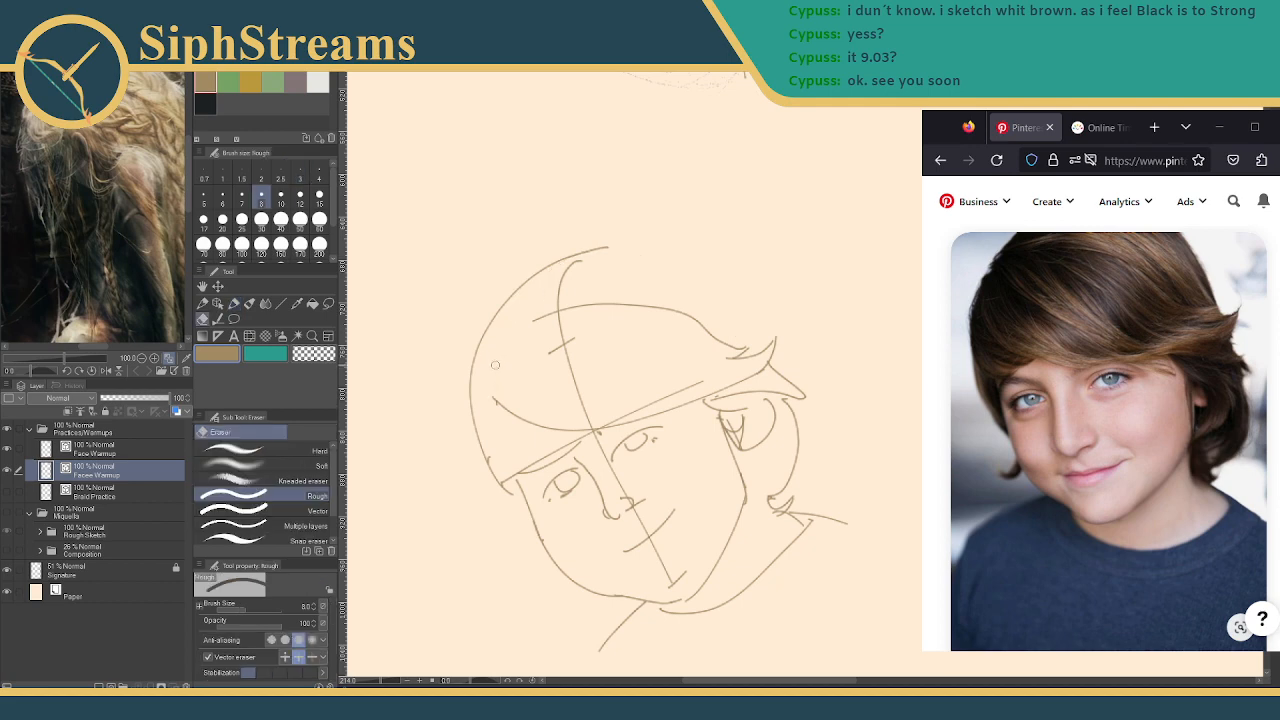
Adjust the wider hair arc at the top of the crown and erase the old crown outline and hairline tick
{"action": "key", "text": "e"}
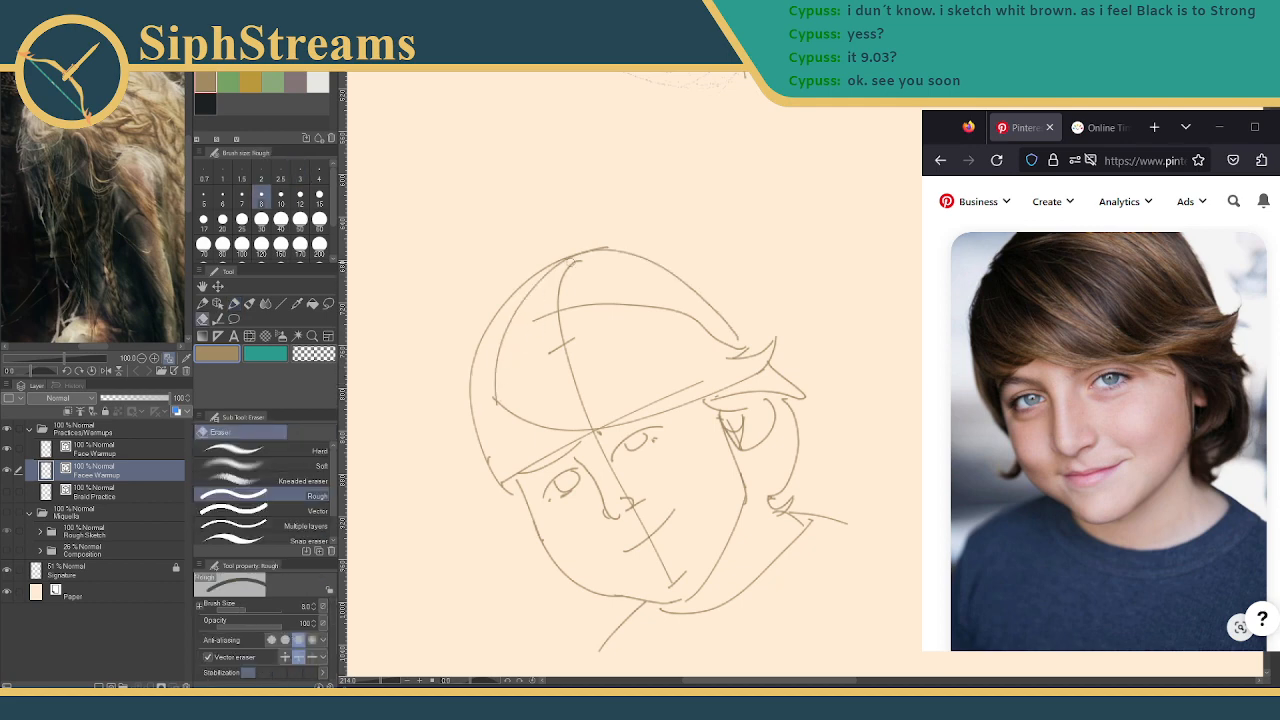
{"action": "left_click", "coordinate": [606, 249], "text": "ctrl"}
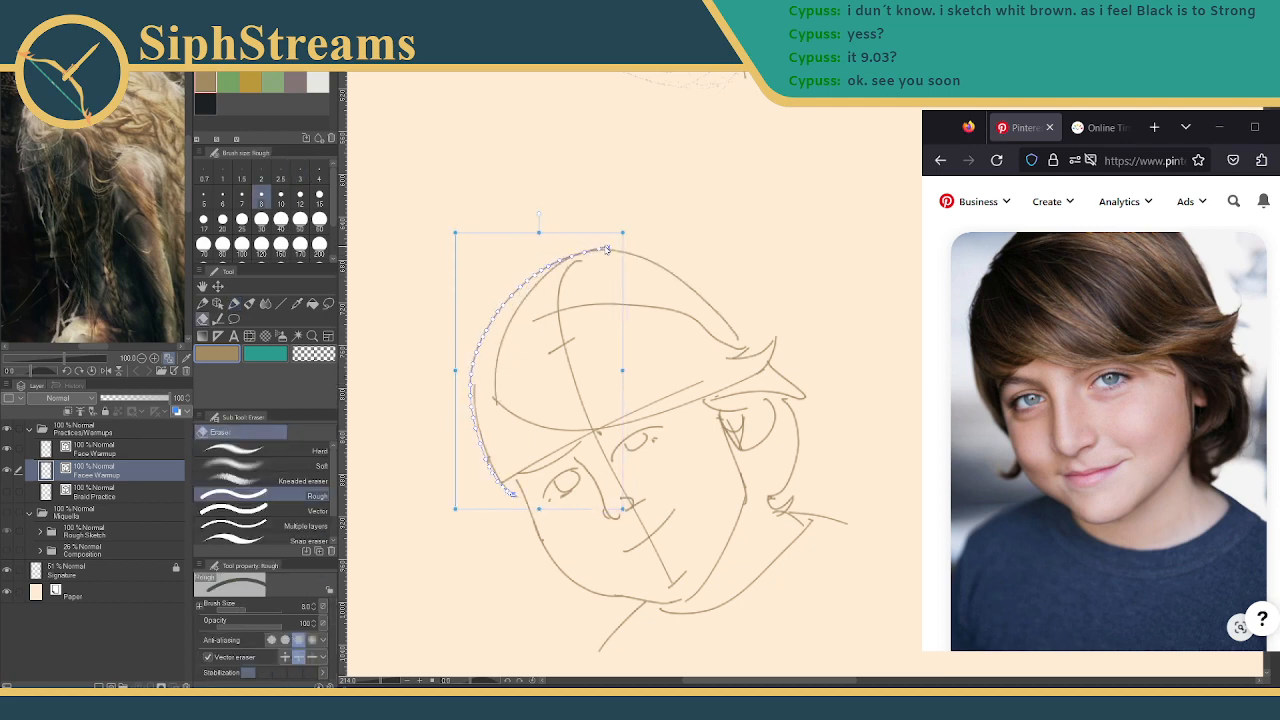
{"action": "left_click", "coordinate": [525, 298], "text": "ctrl"}
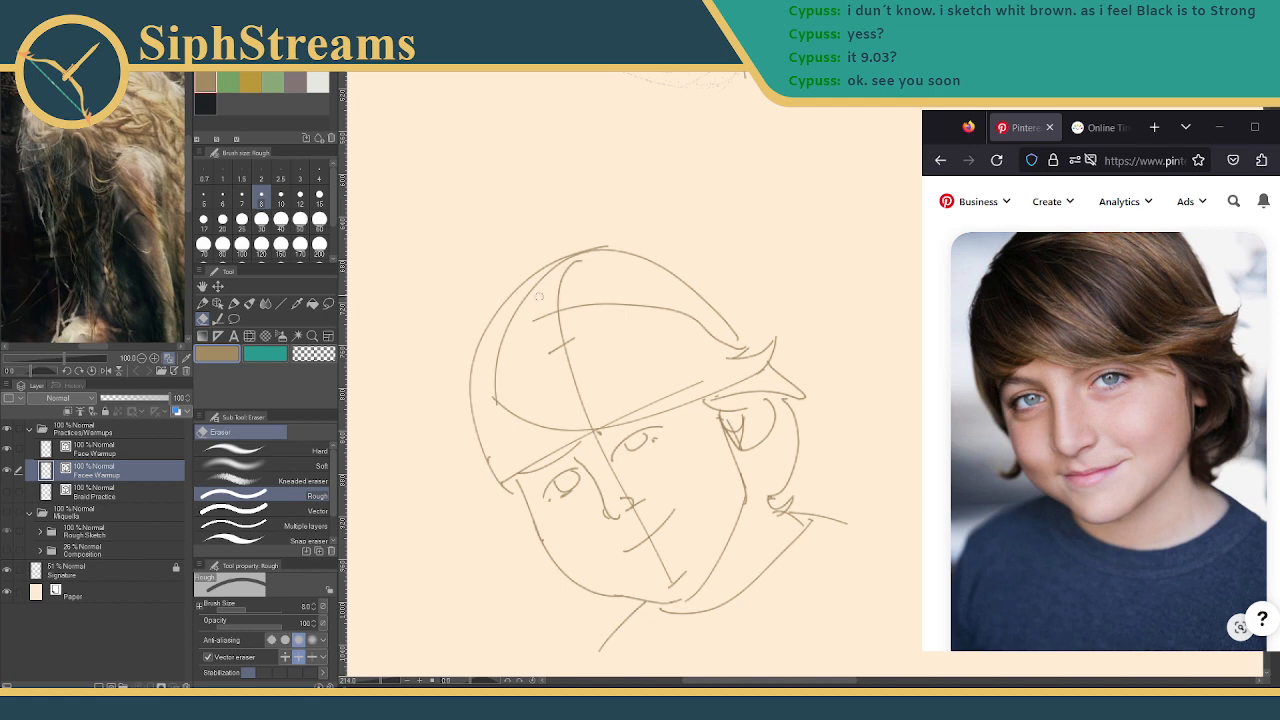
{"action": "left_click", "coordinate": [606, 249], "text": "ctrl"}
{"action": "left_click", "coordinate": [525, 300], "text": "ctrl"}
{"action": "left_click", "coordinate": [610, 252], "text": "ctrl"}
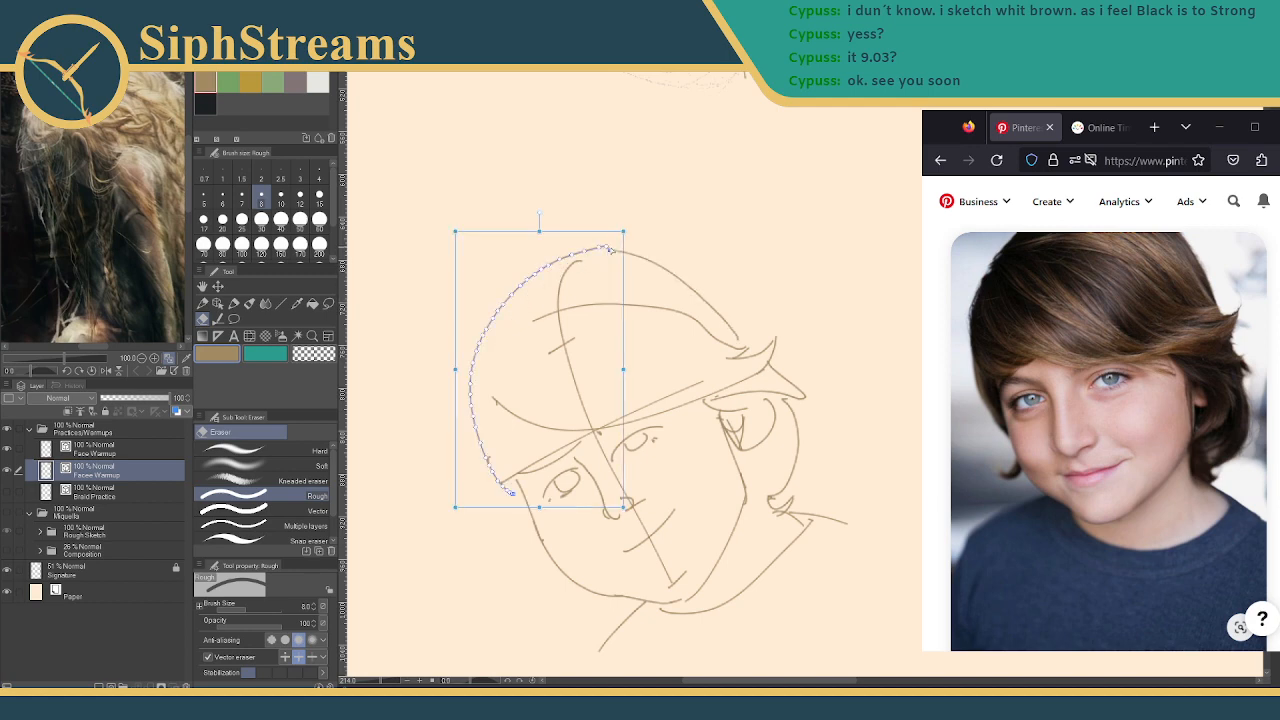
{"action": "left_click", "coordinate": [611, 251], "text": "ctrl"}
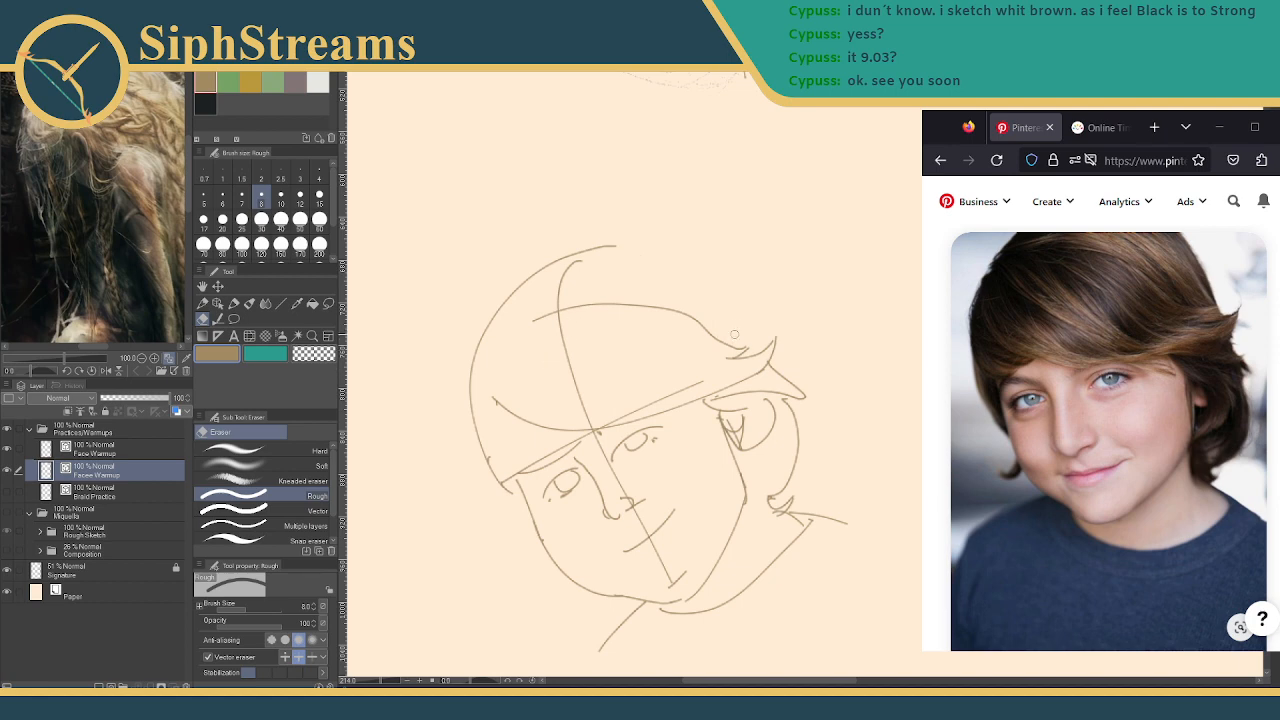
Join the crown, fringe and side lock to the wider hair outline, and hide the first face warm-up layer
{"action": "key", "text": "p"}
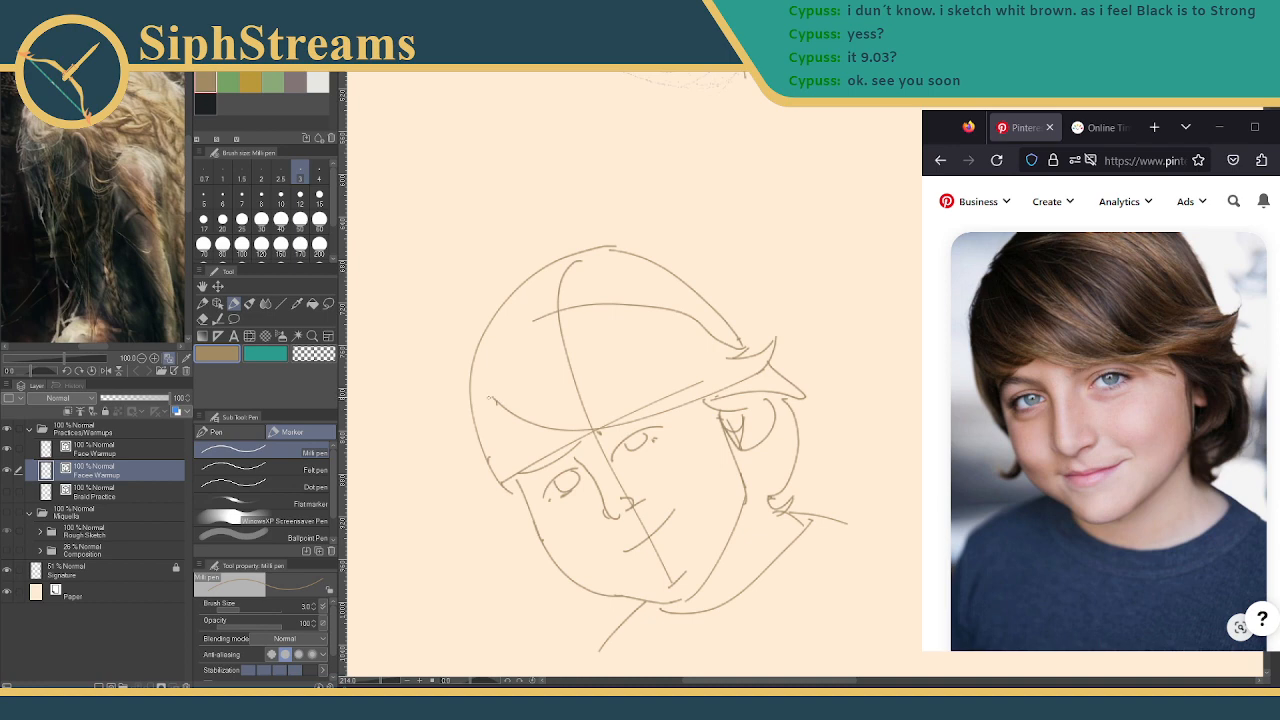
{"action": "left_click_drag", "start_coordinate": [495, 400], "coordinate": [472, 356]}
{"action": "key", "text": "ctrl+x"}
{"action": "key", "text": "Escape"}
{"action": "left_click_drag", "start_coordinate": [482, 449], "coordinate": [513, 473]}
{"action": "left_click", "coordinate": [8, 452]}
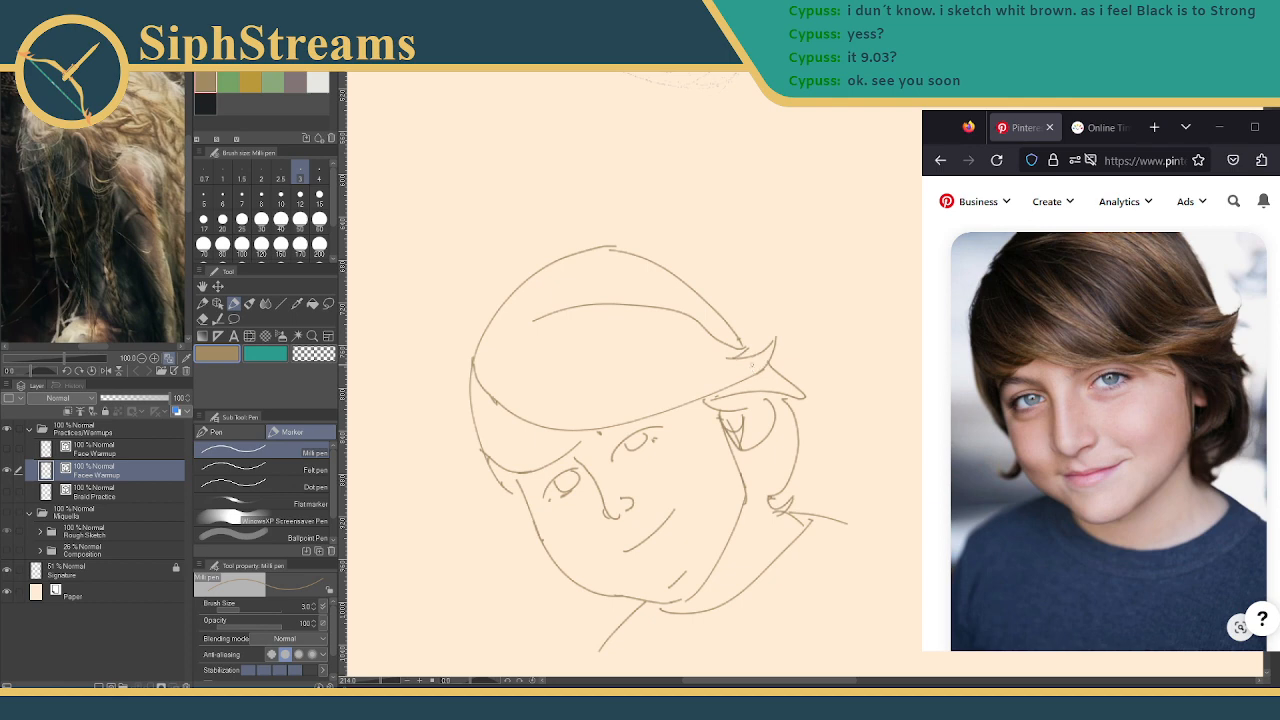
{"action": "left_click_drag", "start_coordinate": [561, 540], "coordinate": [569, 542]}
{"action": "mouse_move", "coordinate": [699, 462]}
{"action": "left_mouse_down"}
{"action": "mouse_move", "coordinate": [668, 484]}
{"action": "mouse_move", "coordinate": [675, 476]}
{"action": "left_mouse_up"}
{"action": "key", "text": "ctrl+z"}
{"action": "key", "text": "ctrl+z"}
{"action": "key", "text": "ctrl+z"}
{"action": "left_click_drag", "start_coordinate": [557, 558], "coordinate": [598, 540]}
{"action": "left_click_drag", "start_coordinate": [673, 480], "coordinate": [730, 452]}
{"action": "key", "text": "ctrl+z"}
{"action": "key", "text": "ctrl+z"}
{"action": "left_click_drag", "start_coordinate": [614, 559], "coordinate": [662, 577]}
{"action": "key", "text": "ctrl+z"}
{"action": "left_click_drag", "start_coordinate": [624, 533], "coordinate": [620, 555]}
{"action": "key", "text": "ctrl+z"}
{"action": "key", "text": "ctrl+z"}
{"action": "key", "text": "ctrl+z"}
Show the first face warm-up layer again and hide the second one, with the whole row of heads in view
{"action": "scroll", "coordinate": [571, 199], "scroll_direction": "down", "scroll_amount": 5}
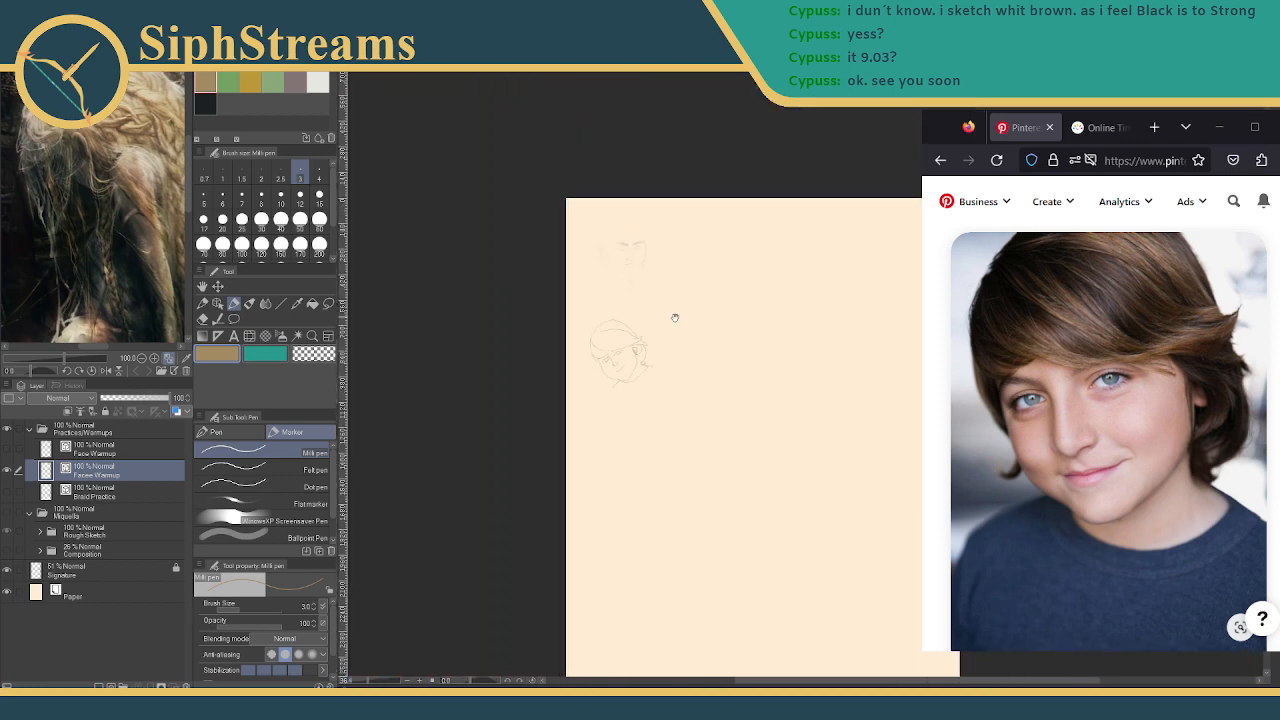
{"action": "left_click", "coordinate": [7, 448]}
{"action": "left_click_drag", "start_coordinate": [729, 483], "coordinate": [715, 485]}
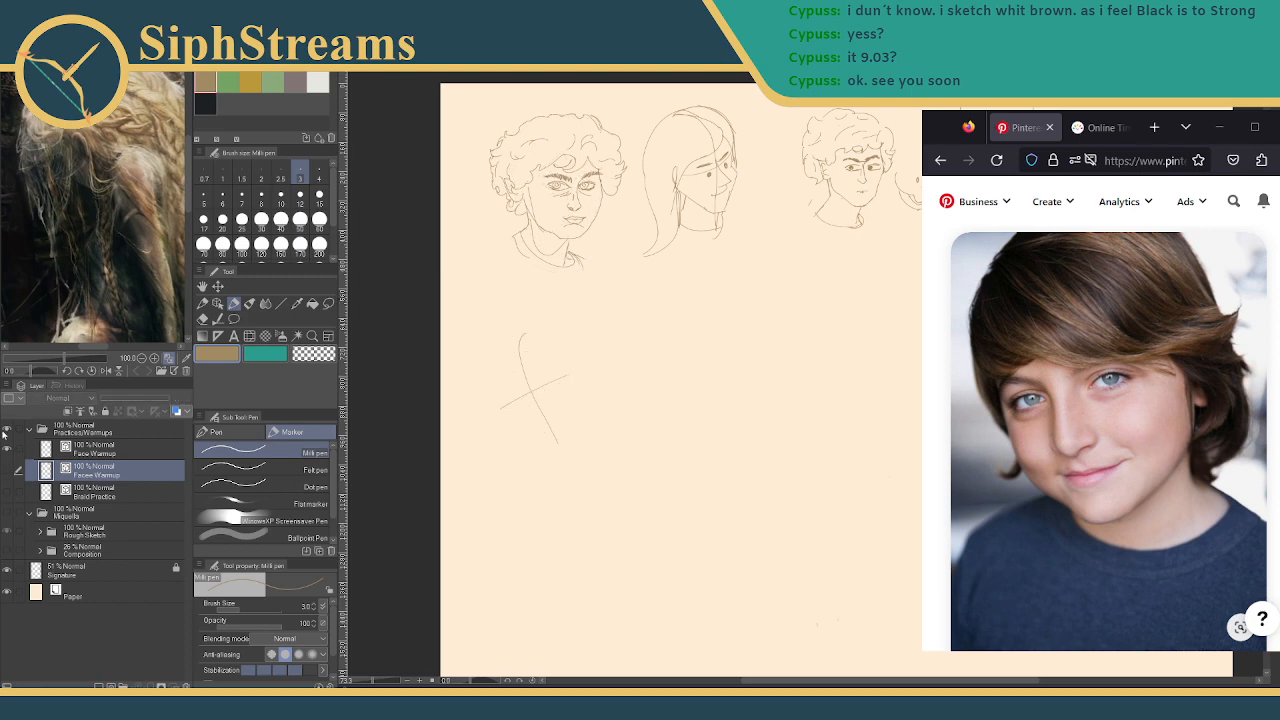
Hide the Practices/Warmups folder and show the Miquella folder with its rough figure sketch
{"action": "left_click", "coordinate": [5, 448]}
{"action": "left_click", "coordinate": [6, 432]}
{"action": "left_click", "coordinate": [6, 430]}
{"action": "left_click", "coordinate": [7, 512]}
{"action": "scroll", "coordinate": [898, 382], "scroll_direction": "down", "scroll_amount": 5}
{"action": "left_click_drag", "start_coordinate": [889, 406], "coordinate": [850, 356]}
{"action": "scroll", "coordinate": [849, 356], "scroll_direction": "up", "scroll_amount": 3}
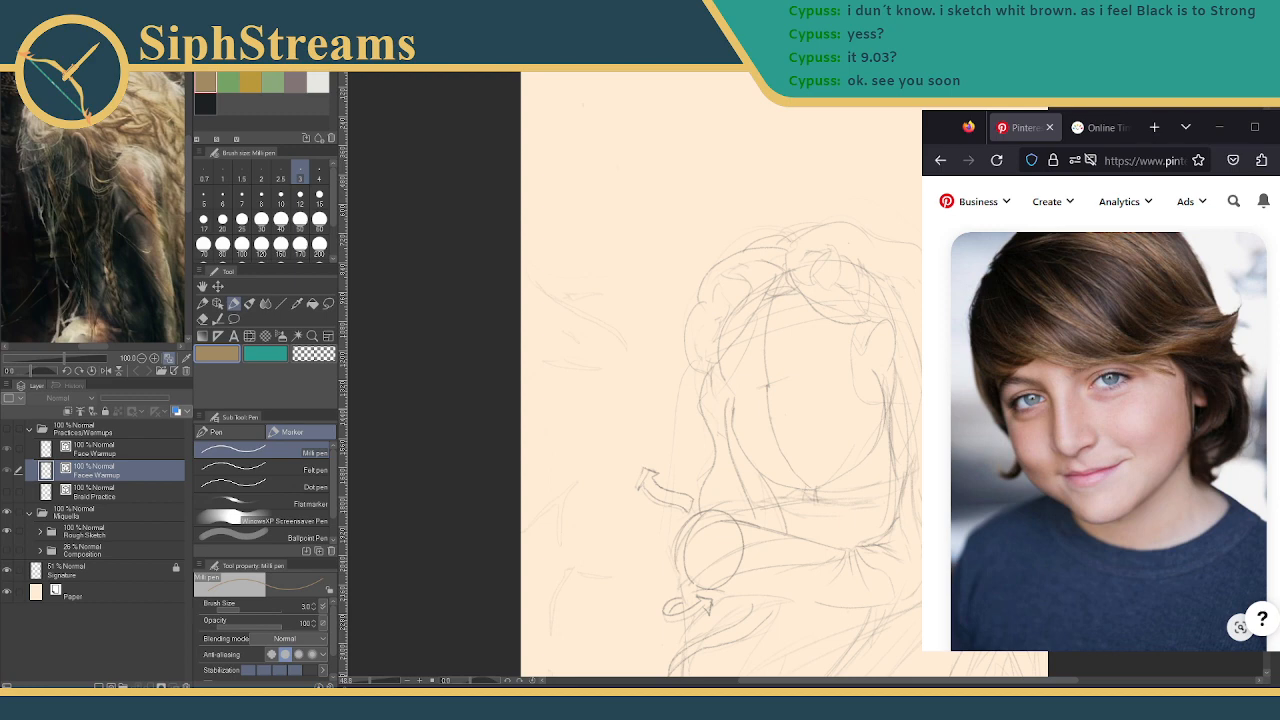
{"action": "scroll", "coordinate": [720, 346], "scroll_direction": "down", "scroll_amount": 3}
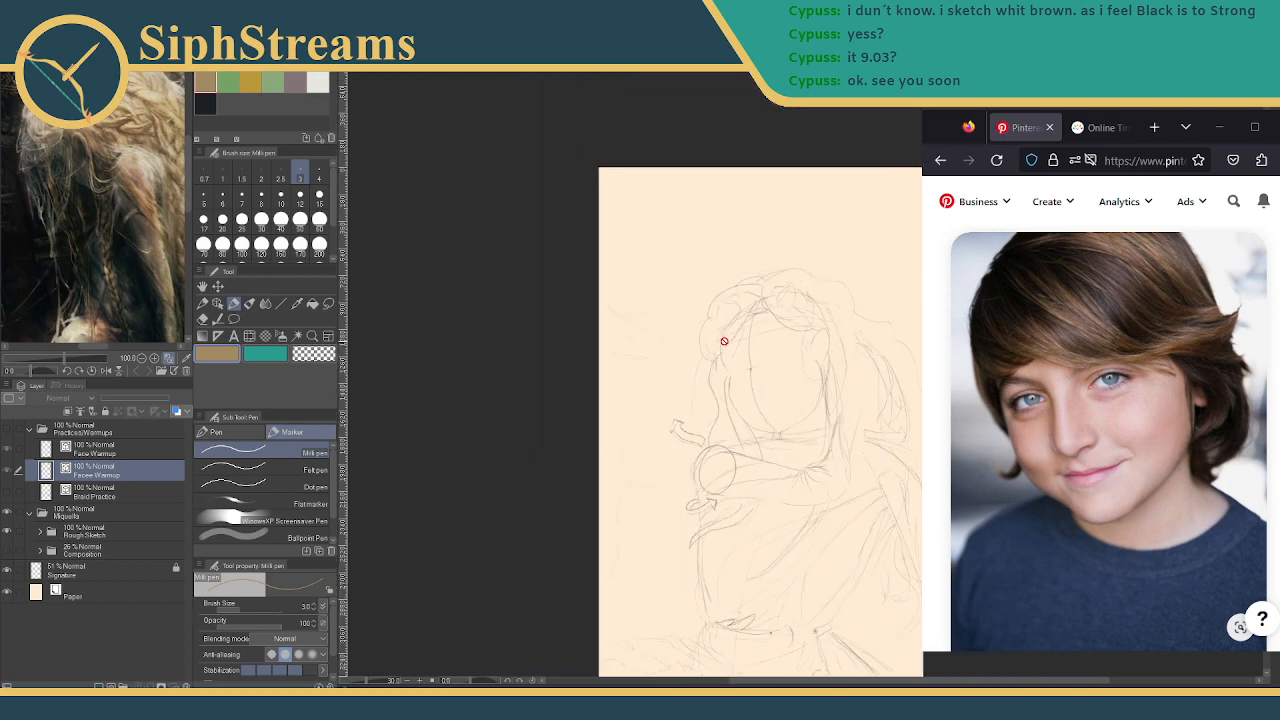
{"action": "scroll", "coordinate": [707, 257], "scroll_direction": "up", "scroll_amount": 3}
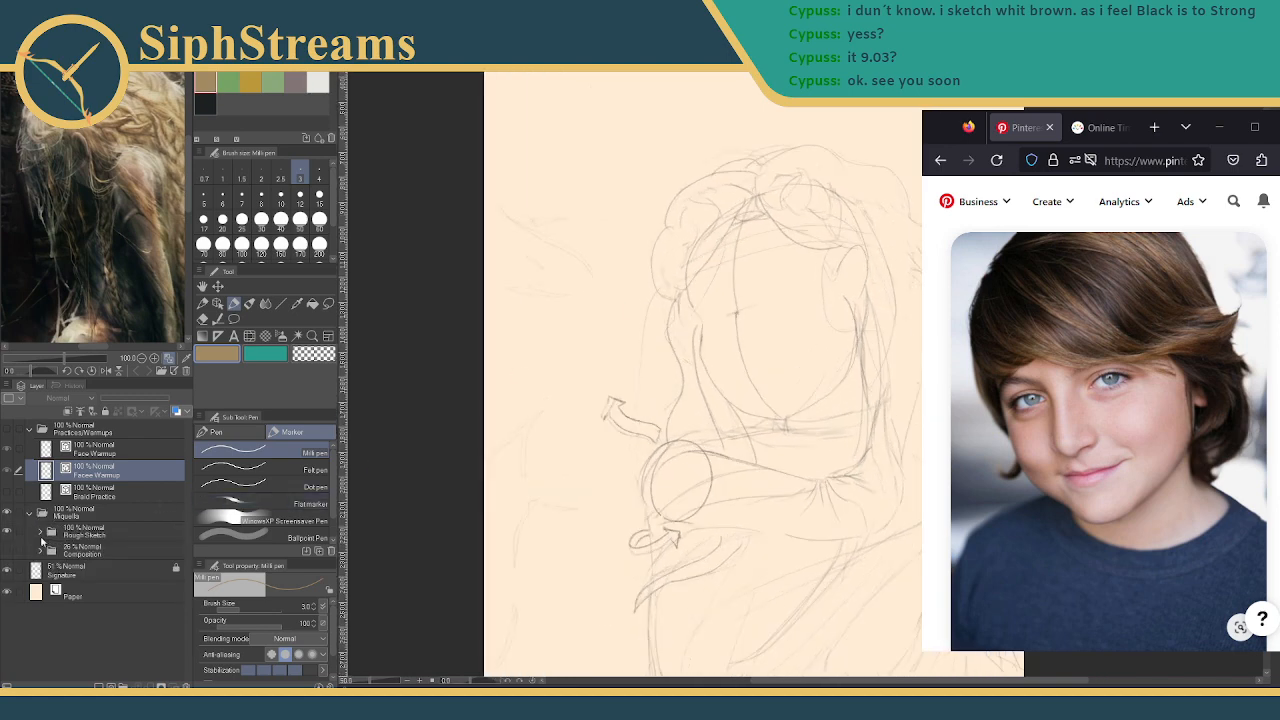
Expand the Rough Sketch folder and select its Face Rough for Hair Placement layer
{"action": "left_click", "coordinate": [40, 533]}
{"action": "scroll", "coordinate": [78, 535], "scroll_direction": "down", "scroll_amount": 1}
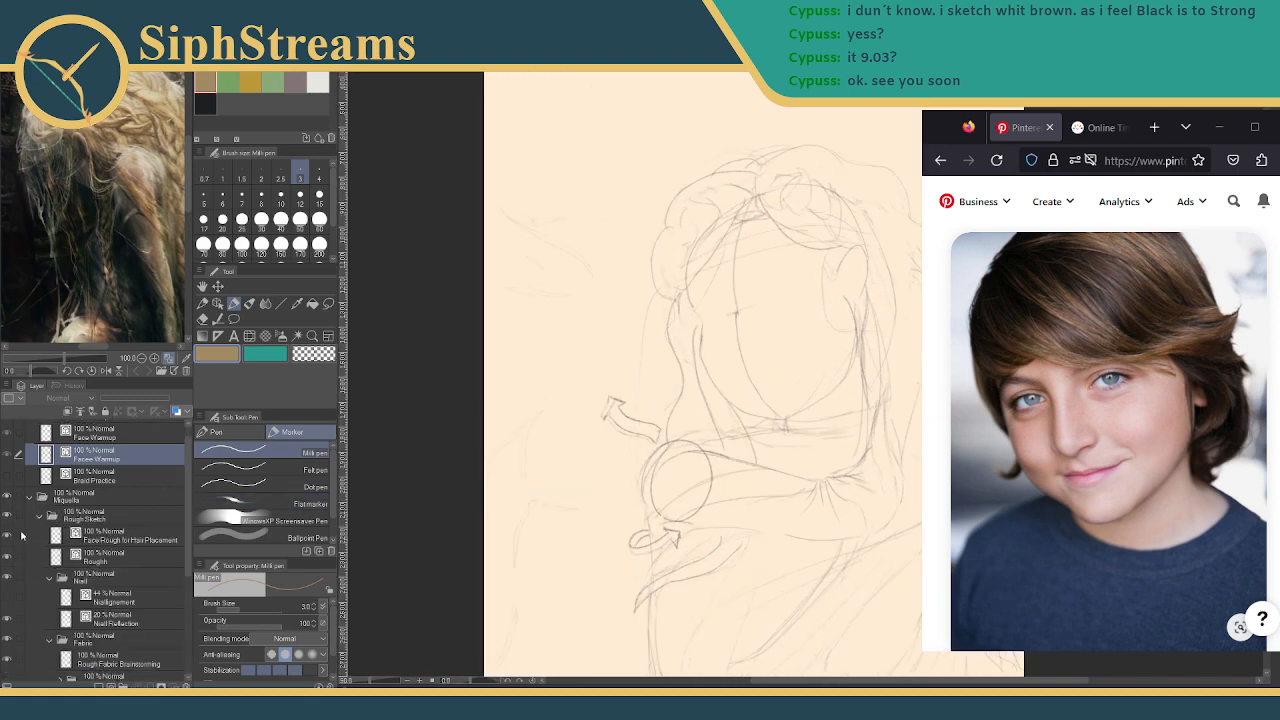
{"action": "scroll", "coordinate": [64, 540], "scroll_direction": "down", "scroll_amount": 8}
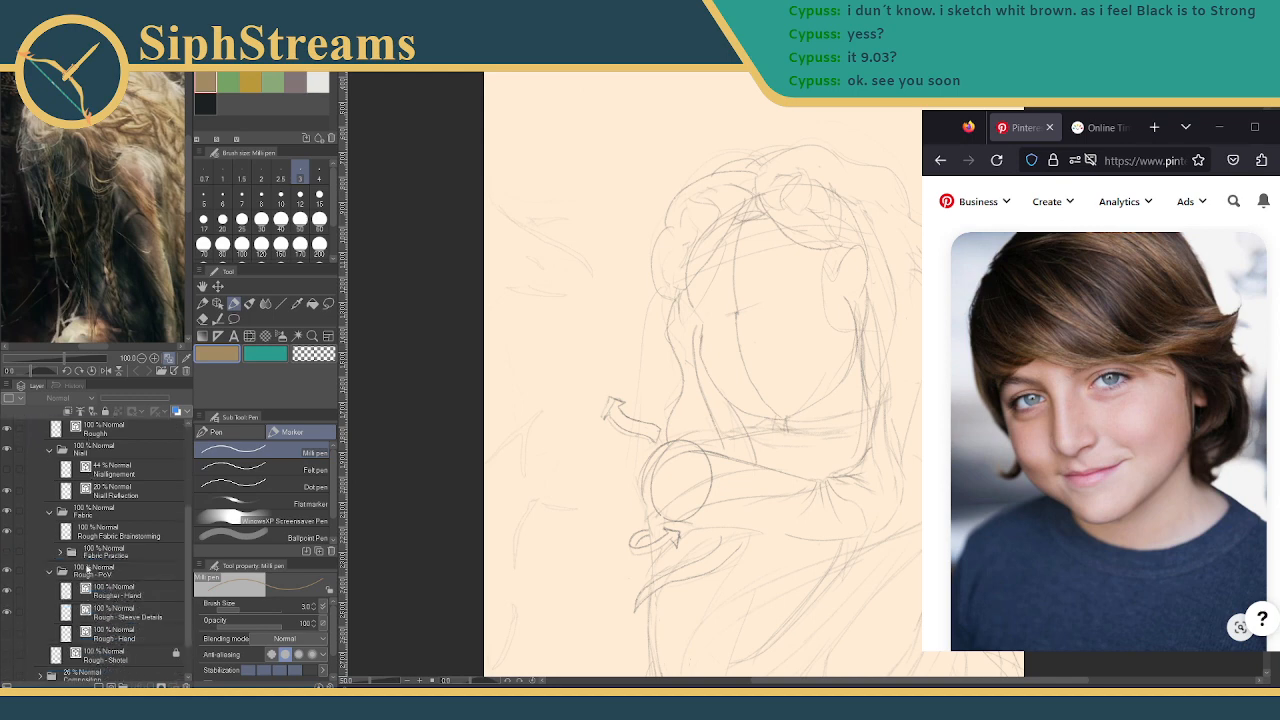
{"action": "scroll", "coordinate": [85, 565], "scroll_direction": "up", "scroll_amount": 7}
{"action": "right_click", "coordinate": [85, 565]}
{"action": "key", "text": "Escape"}
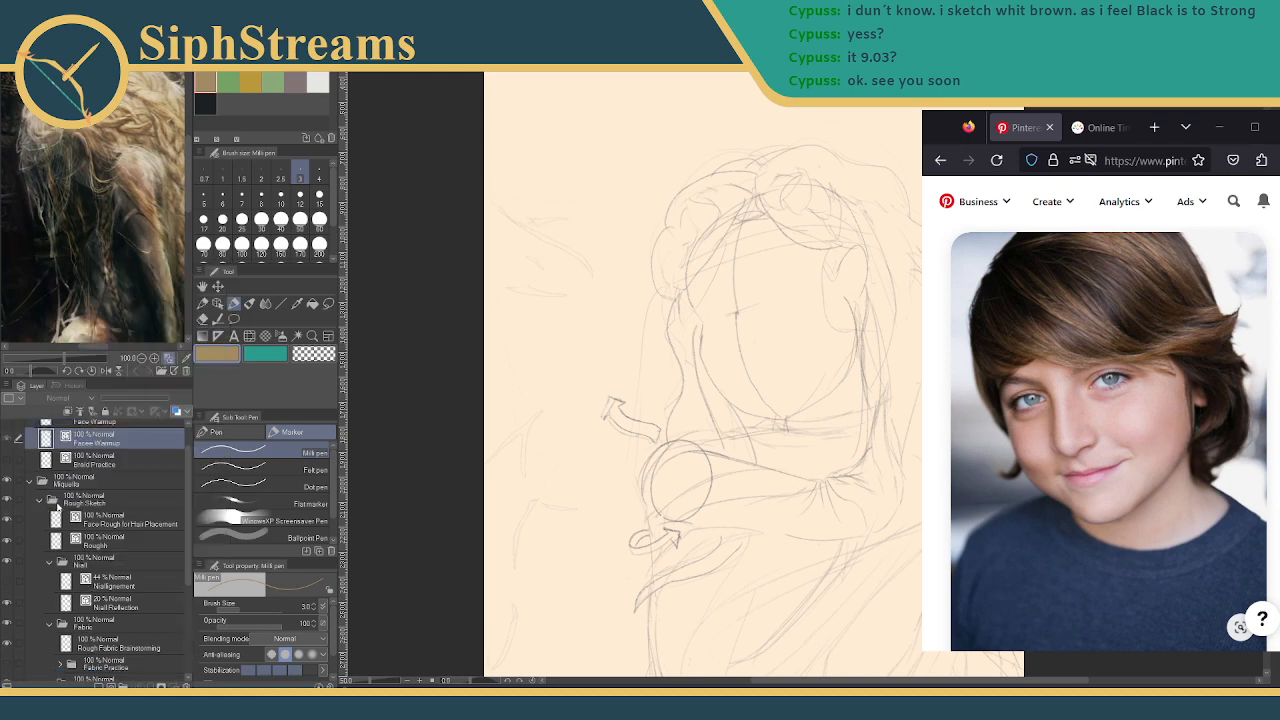
{"action": "left_click", "coordinate": [91, 507]}
{"action": "left_click", "coordinate": [92, 521]}
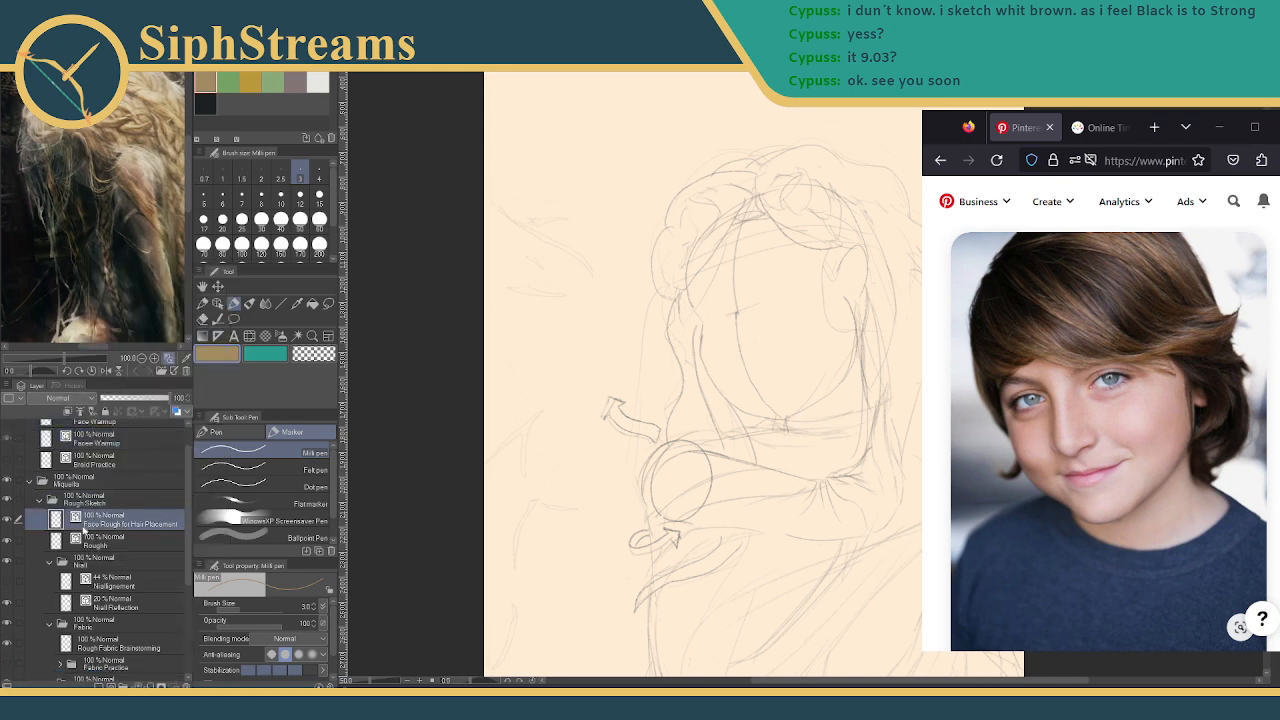
Check the two rough layers by toggling their visibility, and put the Face Rough for Hair Placement layer into a new folder named Face
{"action": "left_click", "coordinate": [8, 545]}
{"action": "left_click", "coordinate": [8, 545]}
{"action": "left_click", "coordinate": [7, 521]}
{"action": "left_click", "coordinate": [7, 521]}
{"action": "left_click", "coordinate": [7, 521]}
{"action": "left_click", "coordinate": [7, 521]}
{"action": "right_click", "coordinate": [115, 514]}
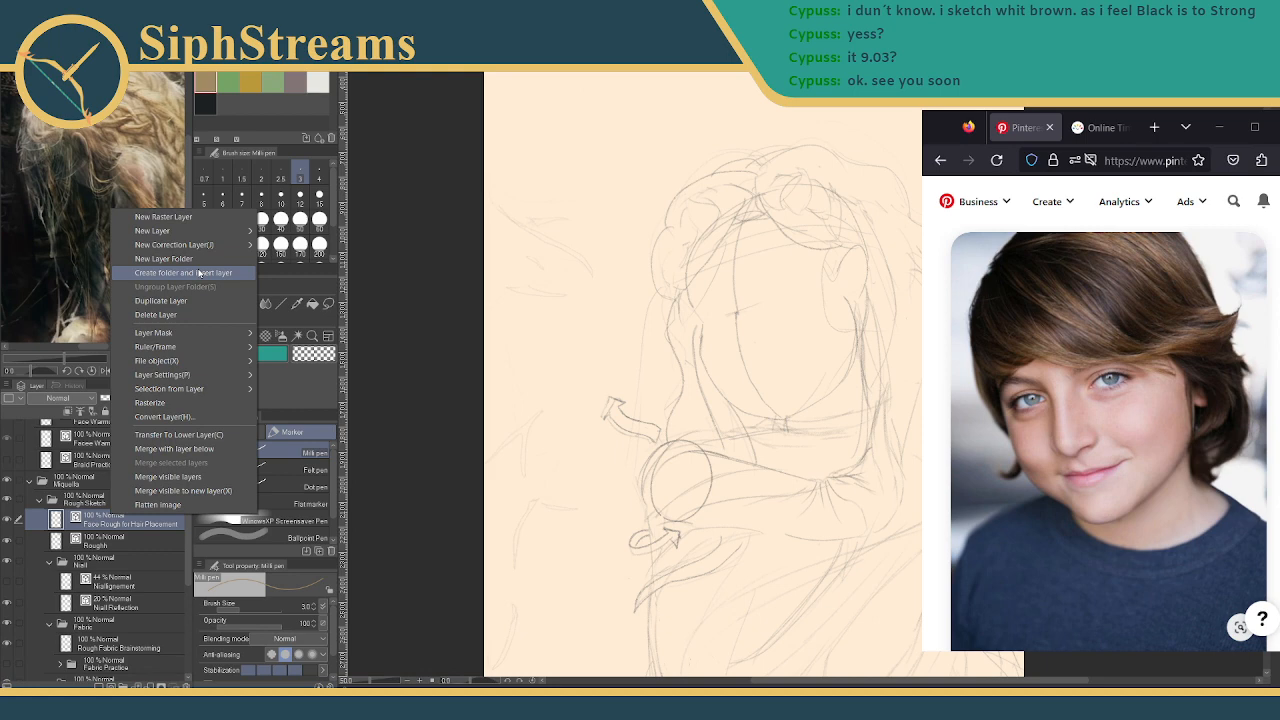
{"action": "left_click", "coordinate": [199, 273]}
{"action": "type", "text": "Face"}
{"action": "key", "text": "Return"}
Rename the Roughh layer as Hair Roughh and move it into the Face folder below the face rough
{"action": "double_click", "coordinate": [96, 562]}
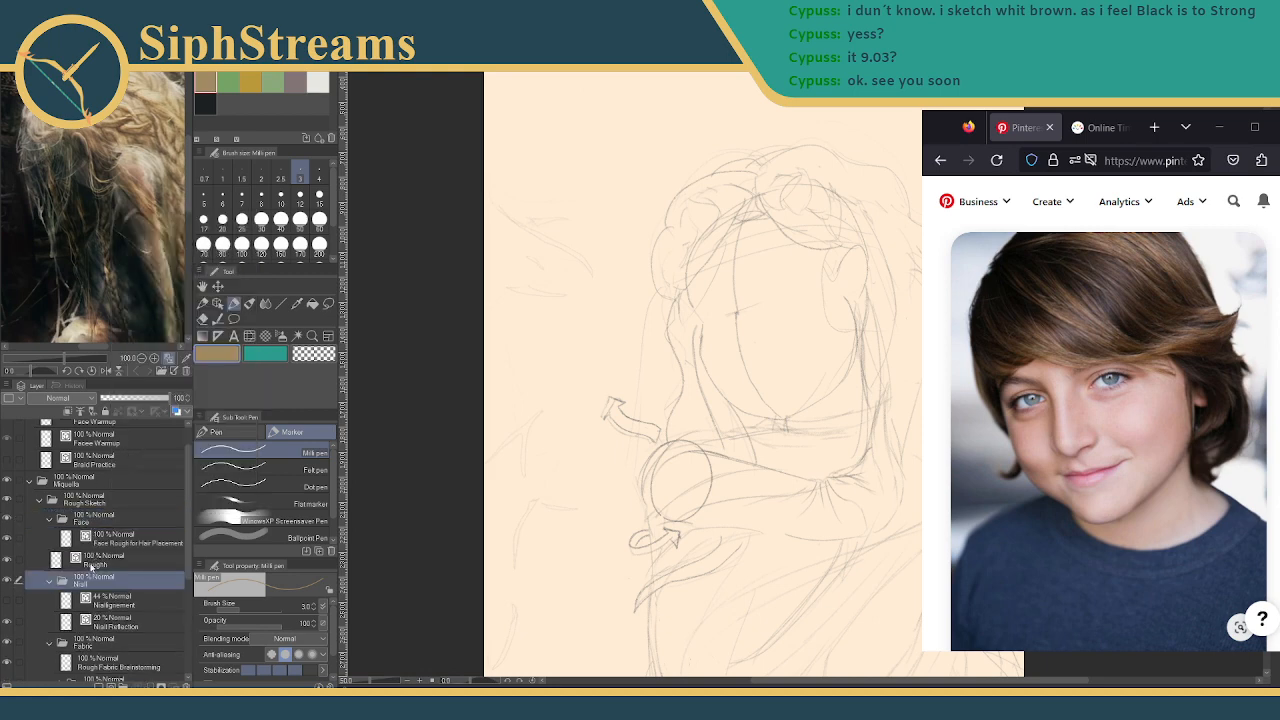
{"action": "type", "text": "Hair"}
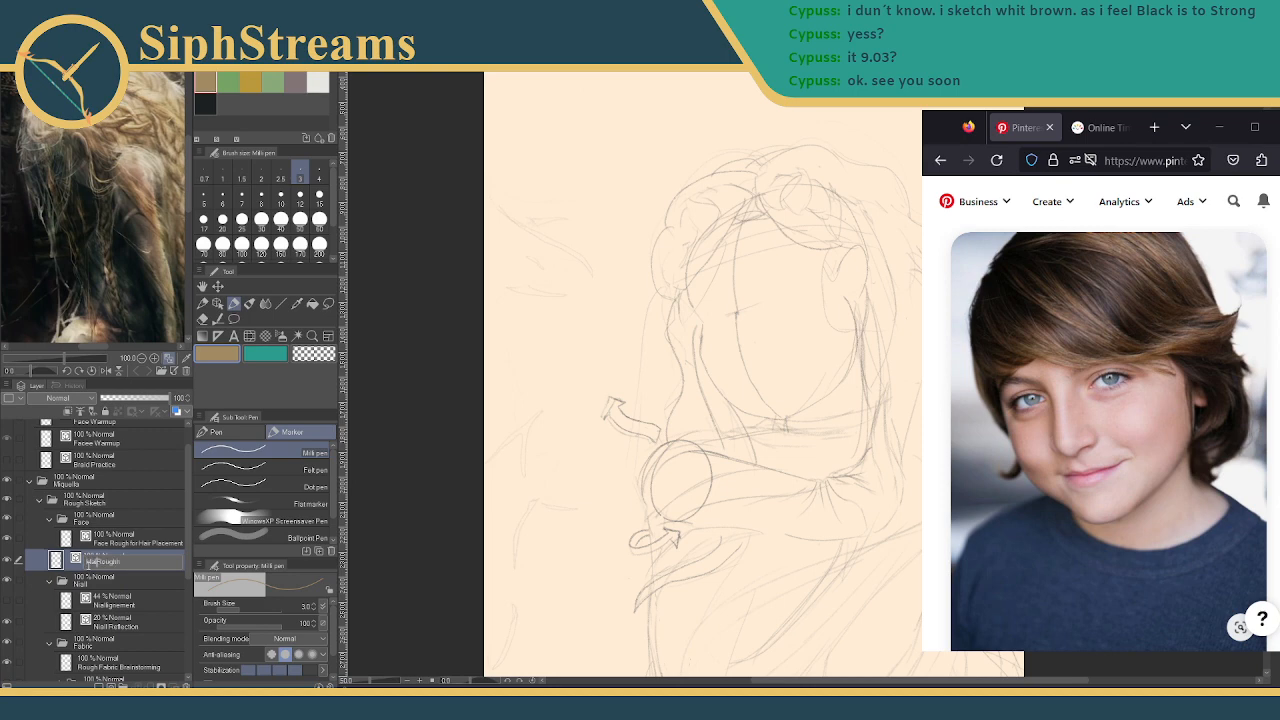
{"action": "key", "text": "Return"}
{"action": "left_click_drag", "start_coordinate": [84, 566], "coordinate": [110, 545]}
{"action": "left_click", "coordinate": [8, 561]}
{"action": "left_click", "coordinate": [8, 561]}
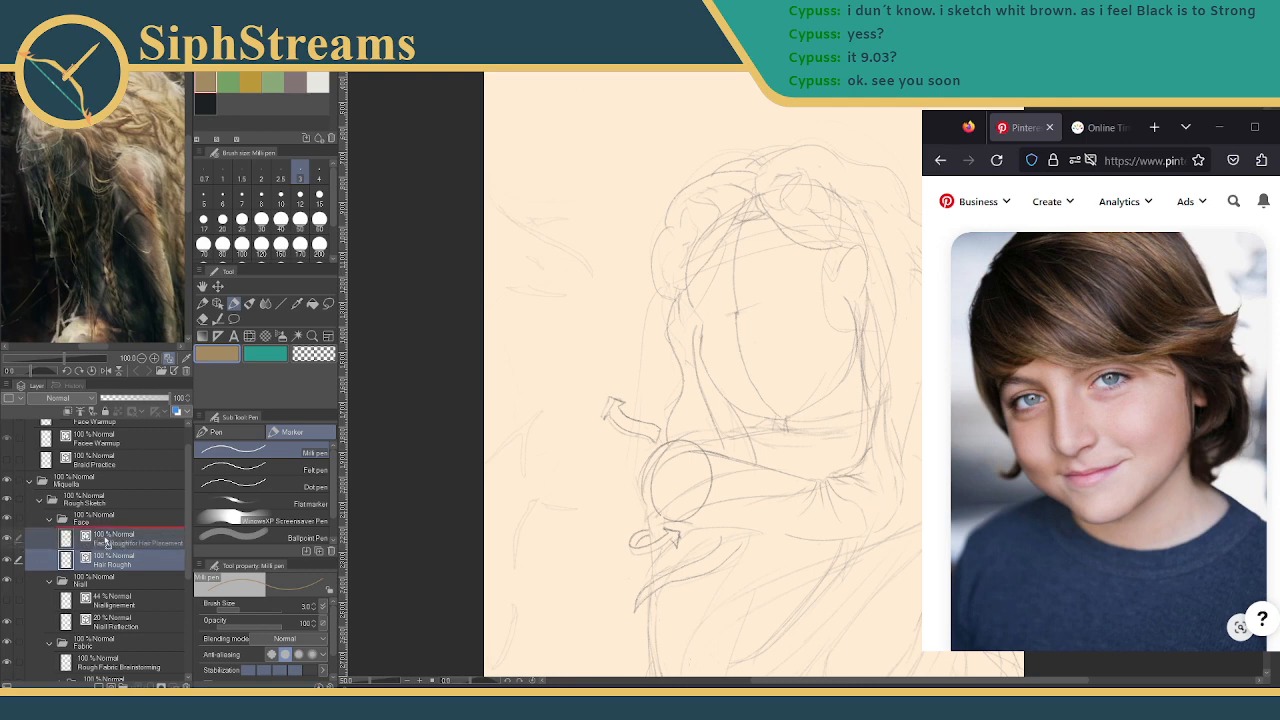
Add a new raster layer at the top of the Face folder and try two simple upright eyes on the figure's face
{"action": "key", "text": "ctrl+shift+n"}
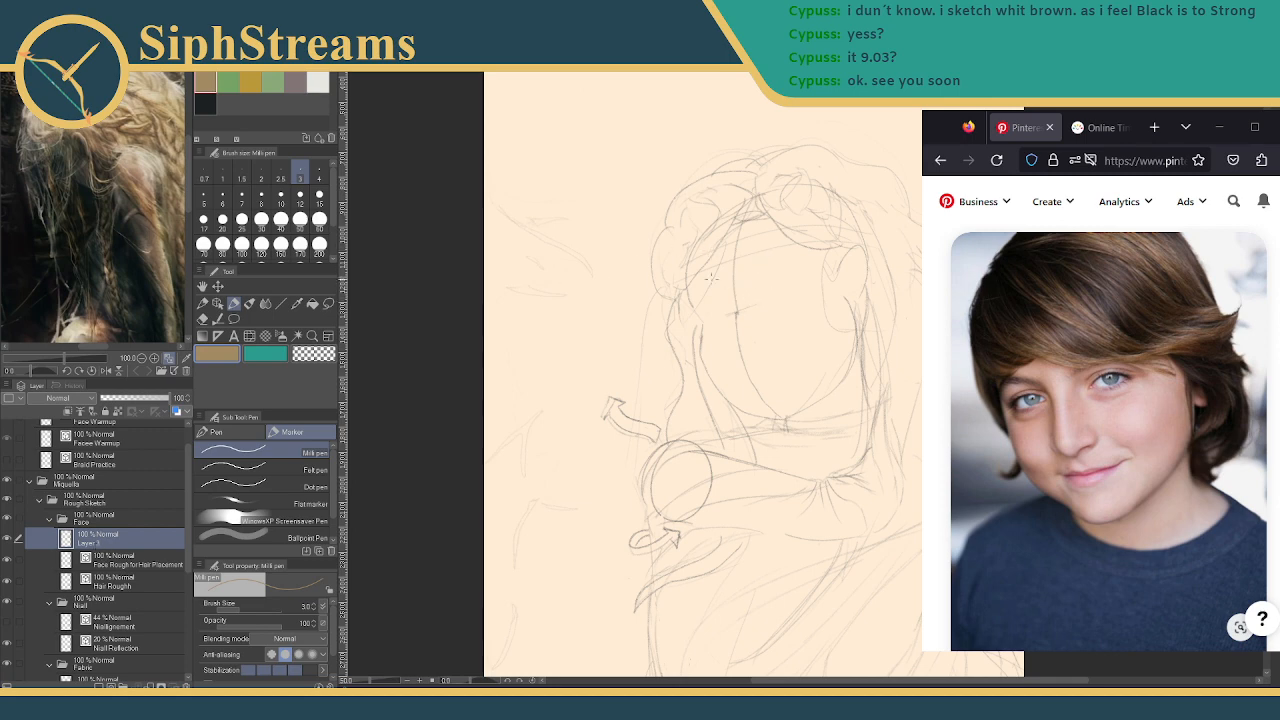
{"action": "mouse_move", "coordinate": [736, 314]}
{"action": "left_mouse_down"}
{"action": "mouse_move", "coordinate": [708, 346]}
{"action": "mouse_move", "coordinate": [736, 347]}
{"action": "left_mouse_up"}
{"action": "mouse_move", "coordinate": [765, 284]}
{"action": "left_mouse_down"}
{"action": "mouse_move", "coordinate": [768, 302]}
{"action": "mouse_move", "coordinate": [711, 325]}
{"action": "mouse_move", "coordinate": [716, 316]}
{"action": "left_mouse_up"}
{"action": "left_click_drag", "start_coordinate": [738, 385], "coordinate": [786, 368]}
{"action": "key", "text": "ctrl+z"}
{"action": "mouse_move", "coordinate": [750, 272]}
{"action": "left_mouse_down"}
{"action": "mouse_move", "coordinate": [670, 292]}
{"action": "mouse_move", "coordinate": [670, 162]}
{"action": "mouse_move", "coordinate": [676, 310]}
{"action": "mouse_move", "coordinate": [630, 369]}
{"action": "left_mouse_up"}
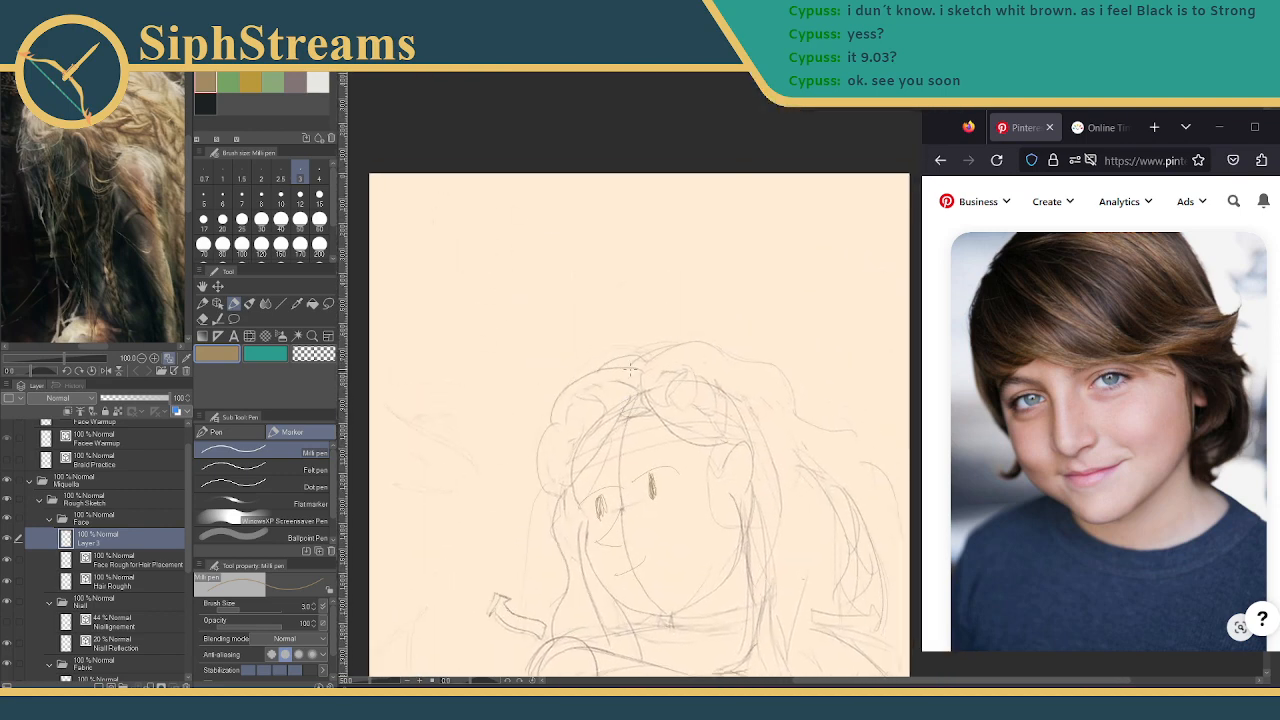
Try a few small doodle strokes in the blank area above the figure and undo them
{"action": "left_click_drag", "start_coordinate": [520, 206], "coordinate": [530, 208]}
{"action": "left_click_drag", "start_coordinate": [527, 279], "coordinate": [548, 306]}
{"action": "left_click_drag", "start_coordinate": [528, 252], "coordinate": [538, 252]}
{"action": "left_click_drag", "start_coordinate": [556, 256], "coordinate": [611, 334]}
{"action": "key", "text": "ctrl+z"}
{"action": "left_click_drag", "start_coordinate": [550, 281], "coordinate": [635, 304]}
{"action": "left_click_drag", "start_coordinate": [550, 310], "coordinate": [563, 337]}
{"action": "key", "text": "ctrl+z"}
{"action": "key", "text": "ctrl+z"}
{"action": "key", "text": "ctrl+z"}
{"action": "key", "text": "ctrl+z"}
{"action": "key", "text": "ctrl+z"}
{"action": "key", "text": "ctrl+z"}
Undo the trial eye strokes on the figure's face
{"action": "scroll", "coordinate": [630, 420], "scroll_direction": "down", "scroll_amount": 3}
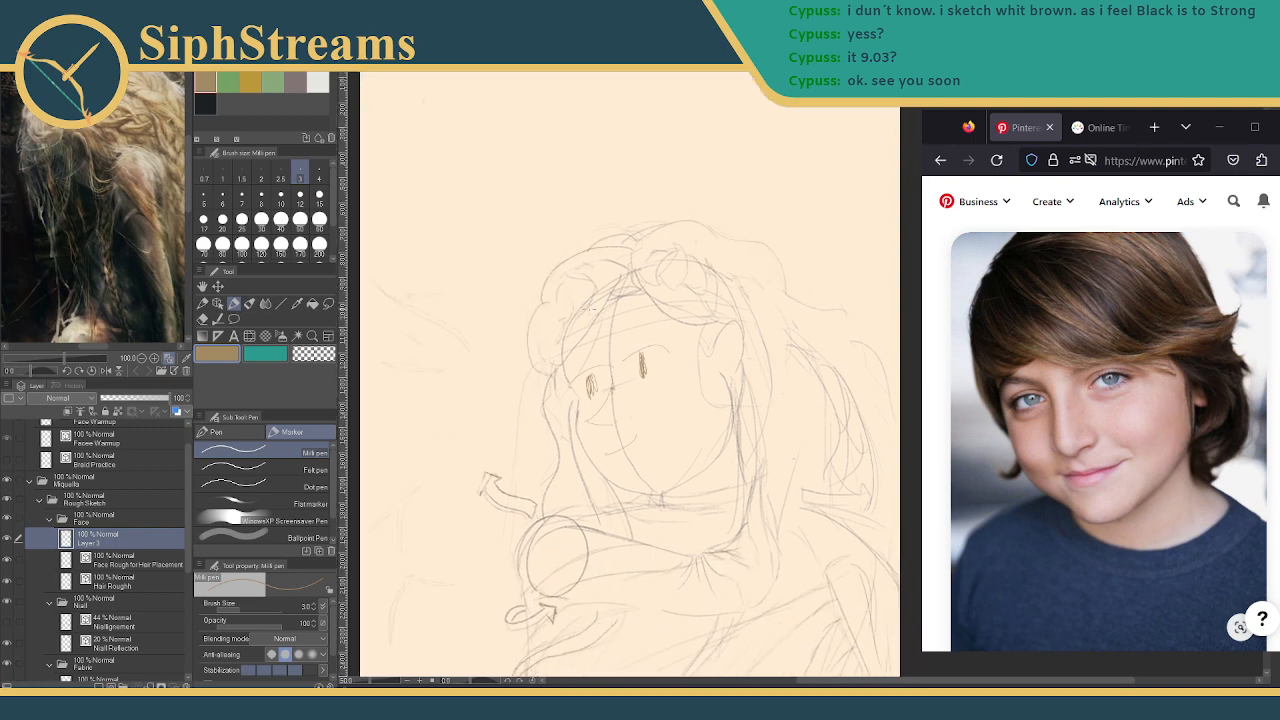
{"action": "key", "text": "ctrl+z"}
{"action": "key", "text": "ctrl+z"}
{"action": "key", "text": "ctrl+z"}
{"action": "left_click_drag", "start_coordinate": [622, 405], "coordinate": [645, 298]}
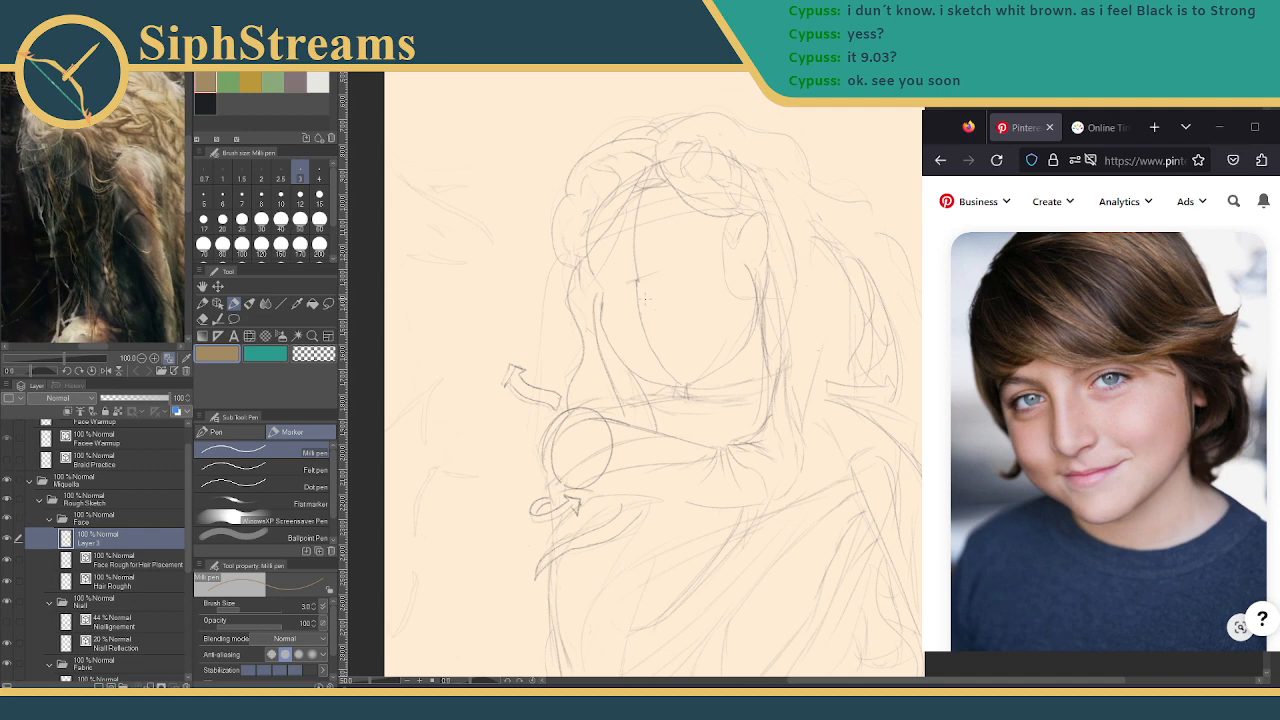
Switch to the spear-and-shield warrior illustration and bring the whole figure into view
{"action": "left_click_drag", "start_coordinate": [372, 682], "coordinate": [361, 682]}
{"action": "left_click_drag", "start_coordinate": [511, 557], "coordinate": [498, 510]}
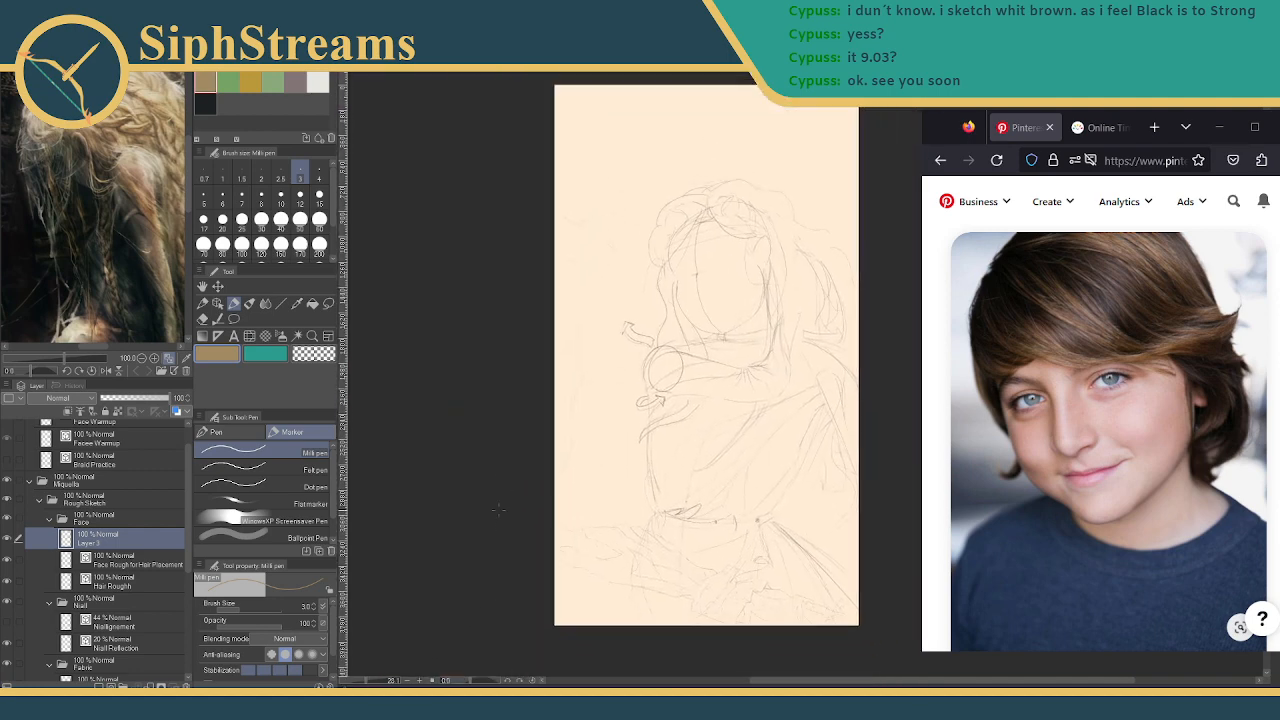
{"action": "left_click_drag", "start_coordinate": [669, 366], "coordinate": [658, 494]}
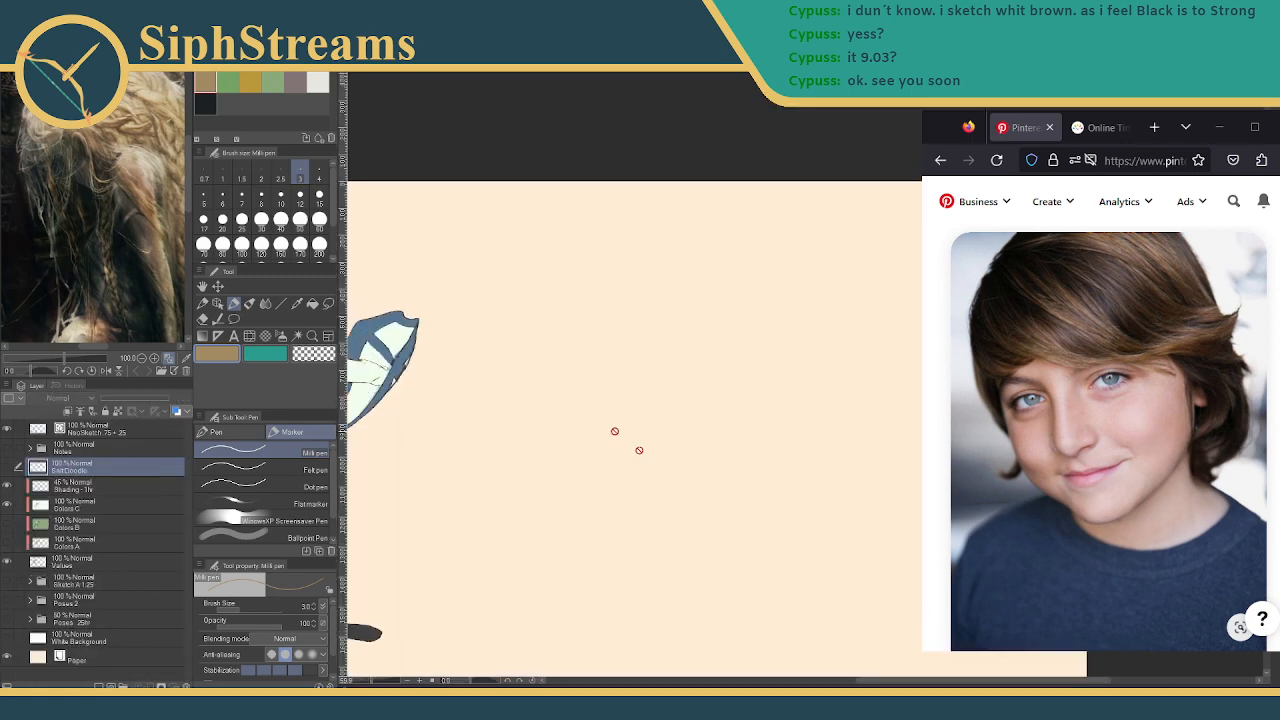
{"action": "scroll", "coordinate": [608, 396], "scroll_direction": "up", "scroll_amount": 3}
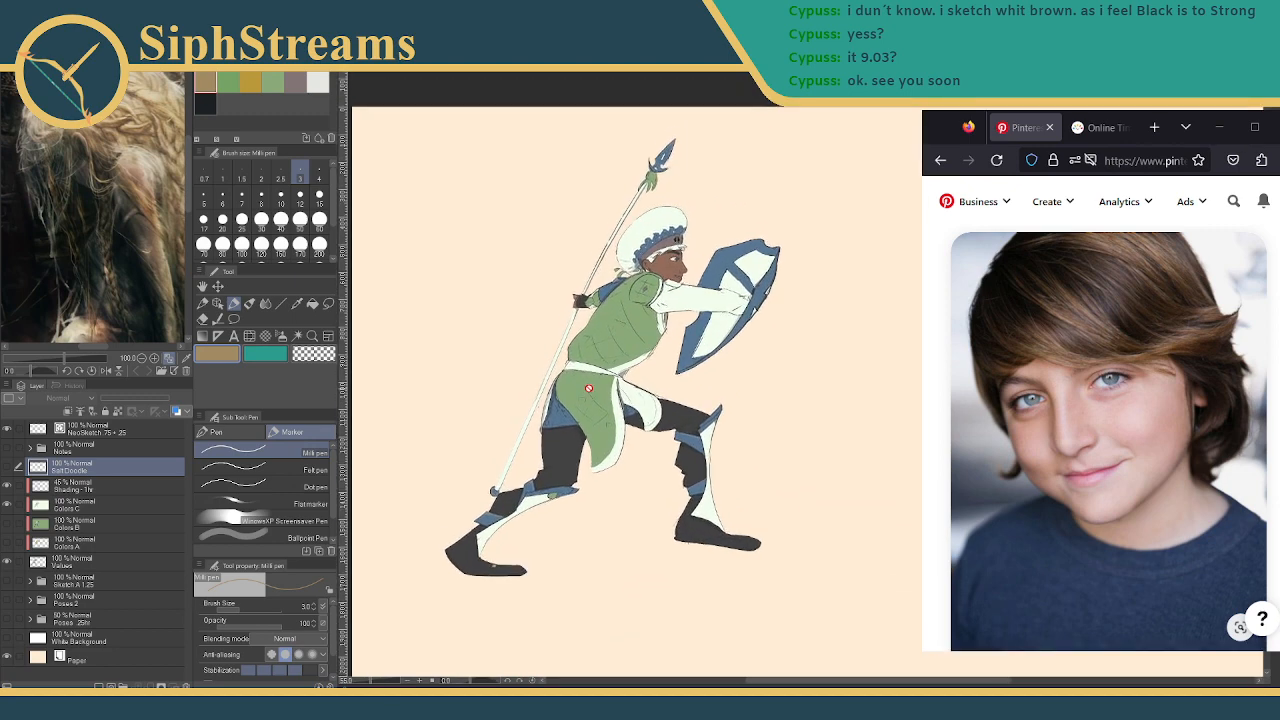
Set the Shading layer's opacity to 100 %
{"action": "left_click", "coordinate": [76, 526]}
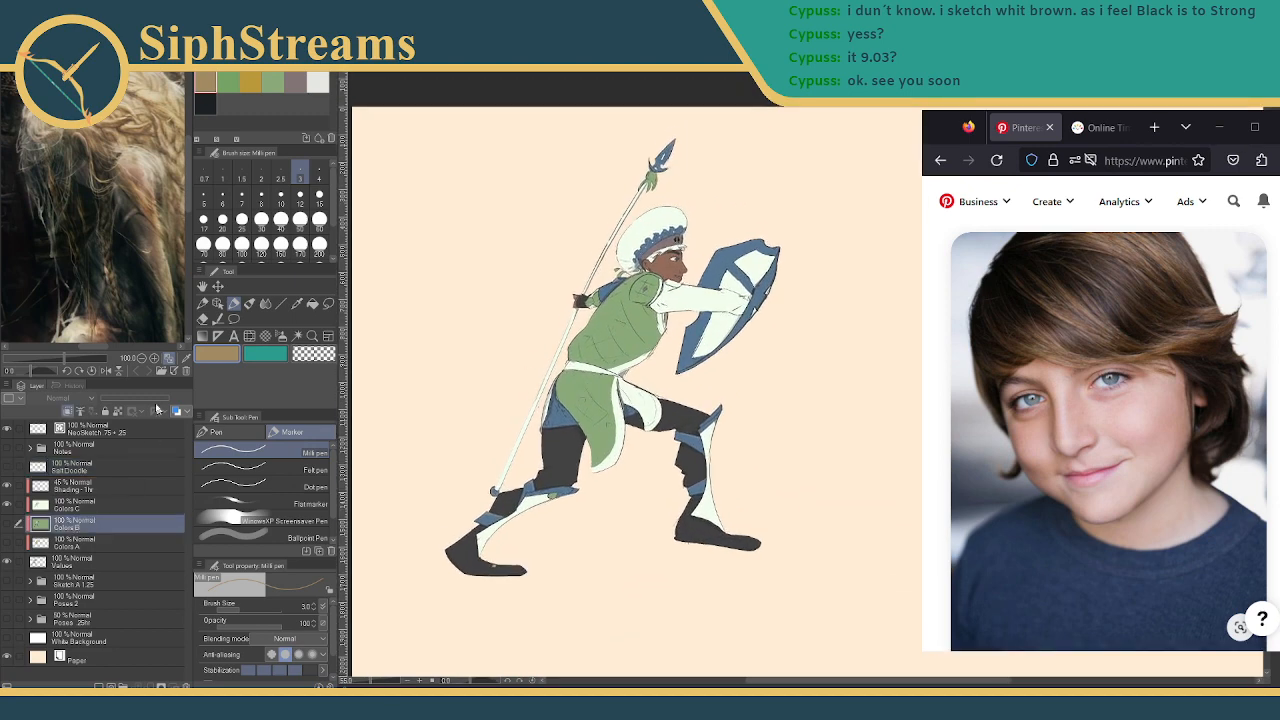
{"action": "left_click", "coordinate": [72, 503]}
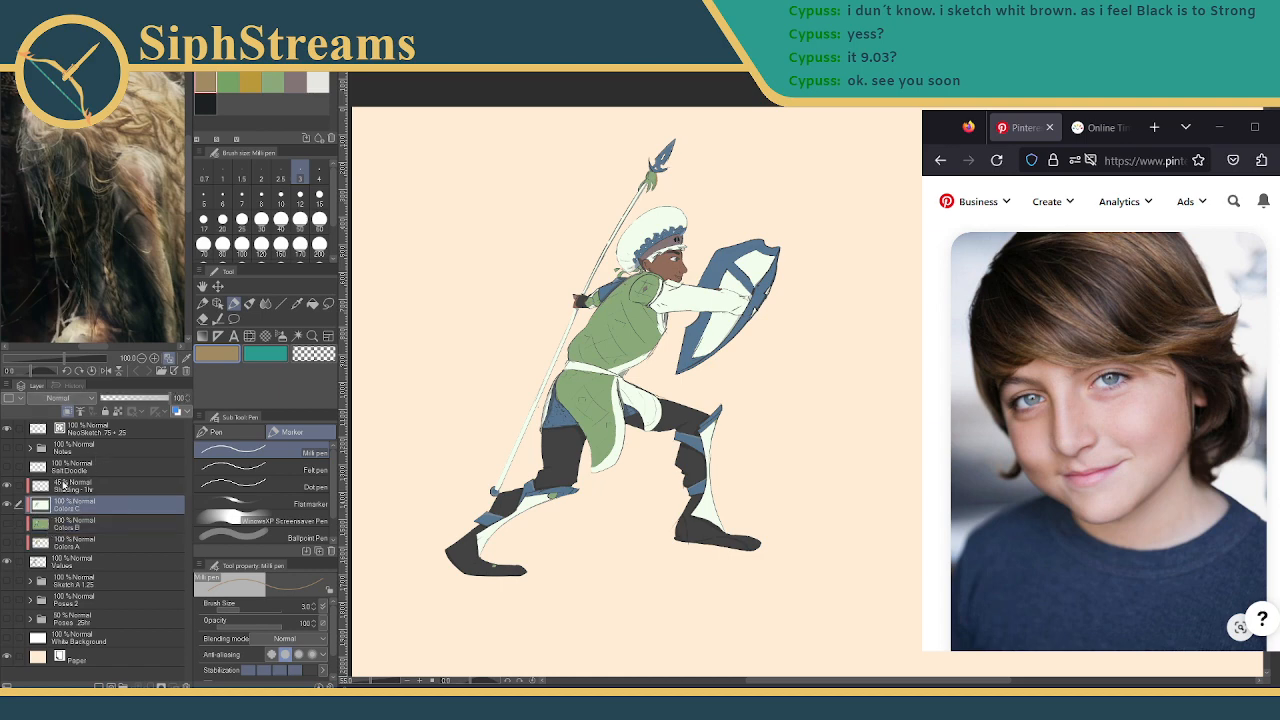
{"action": "left_click", "coordinate": [63, 483]}
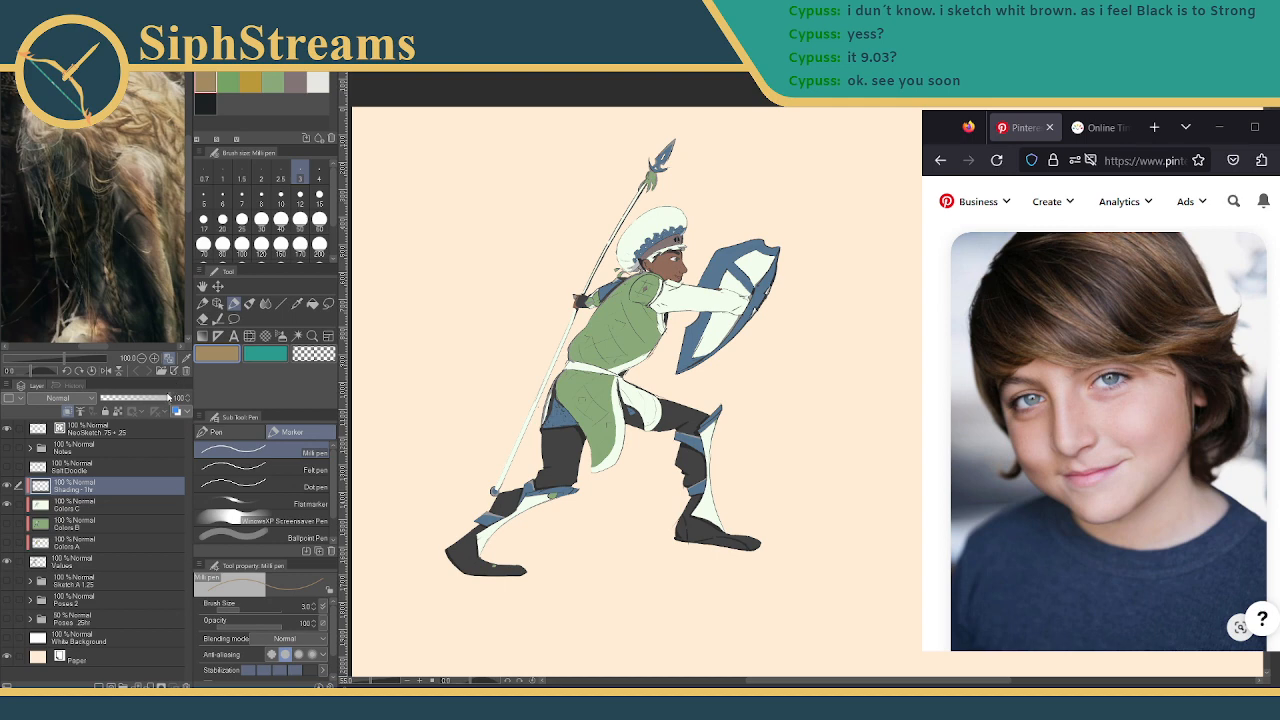
{"action": "mouse_move", "coordinate": [78, 488]}
{"action": "left_mouse_down"}
{"action": "mouse_move", "coordinate": [76, 548]}
{"action": "mouse_move", "coordinate": [87, 489]}
{"action": "left_mouse_up"}
Compare the warrior with and without the Values layer, examining the figure up close and from further out
{"action": "left_click", "coordinate": [9, 567]}
{"action": "left_click", "coordinate": [9, 567]}
{"action": "scroll", "coordinate": [714, 362], "scroll_direction": "up", "scroll_amount": 3}
{"action": "scroll", "coordinate": [752, 346], "scroll_direction": "down", "scroll_amount": 3}
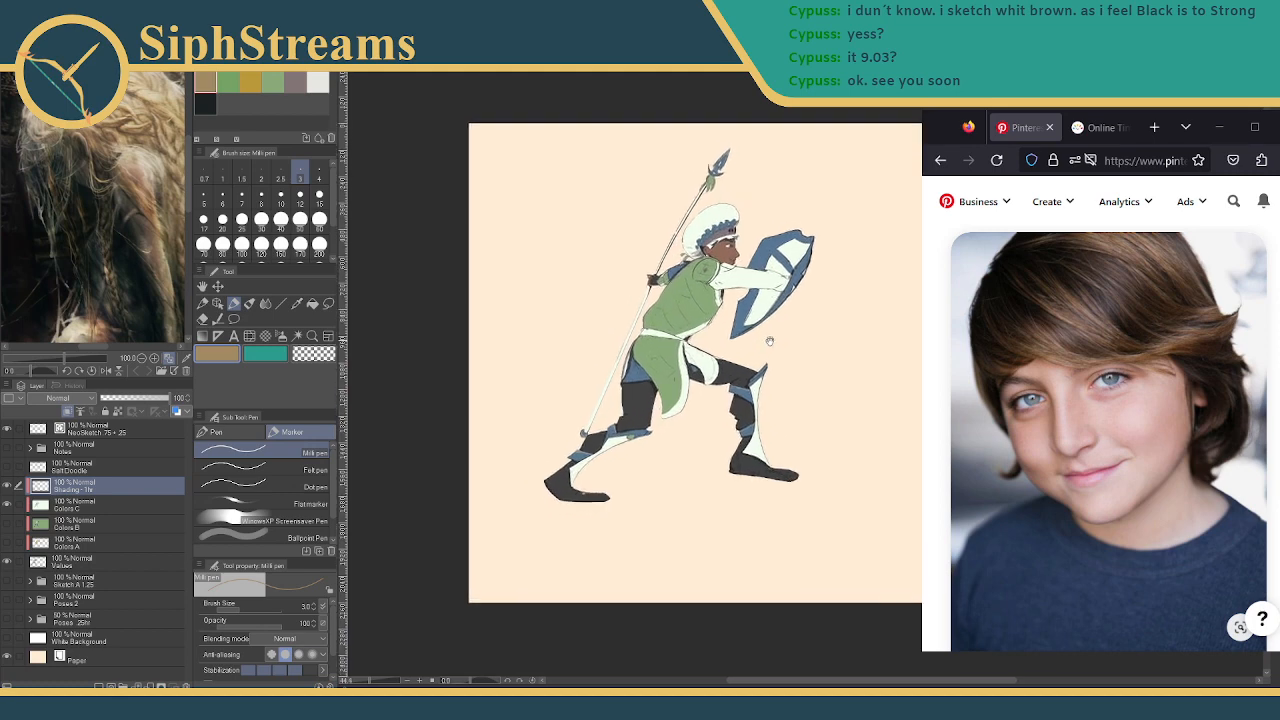
{"action": "left_click_drag", "start_coordinate": [764, 340], "coordinate": [770, 412]}
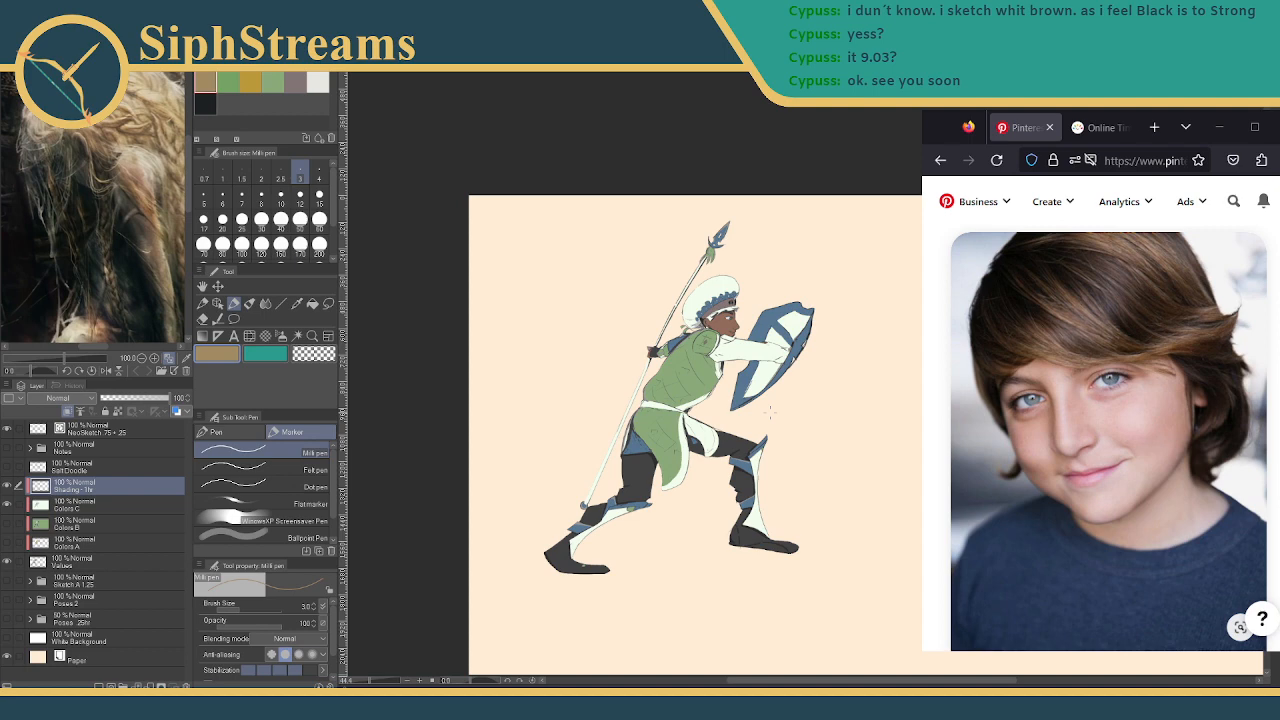
{"action": "scroll", "coordinate": [724, 345], "scroll_direction": "up", "scroll_amount": 1}
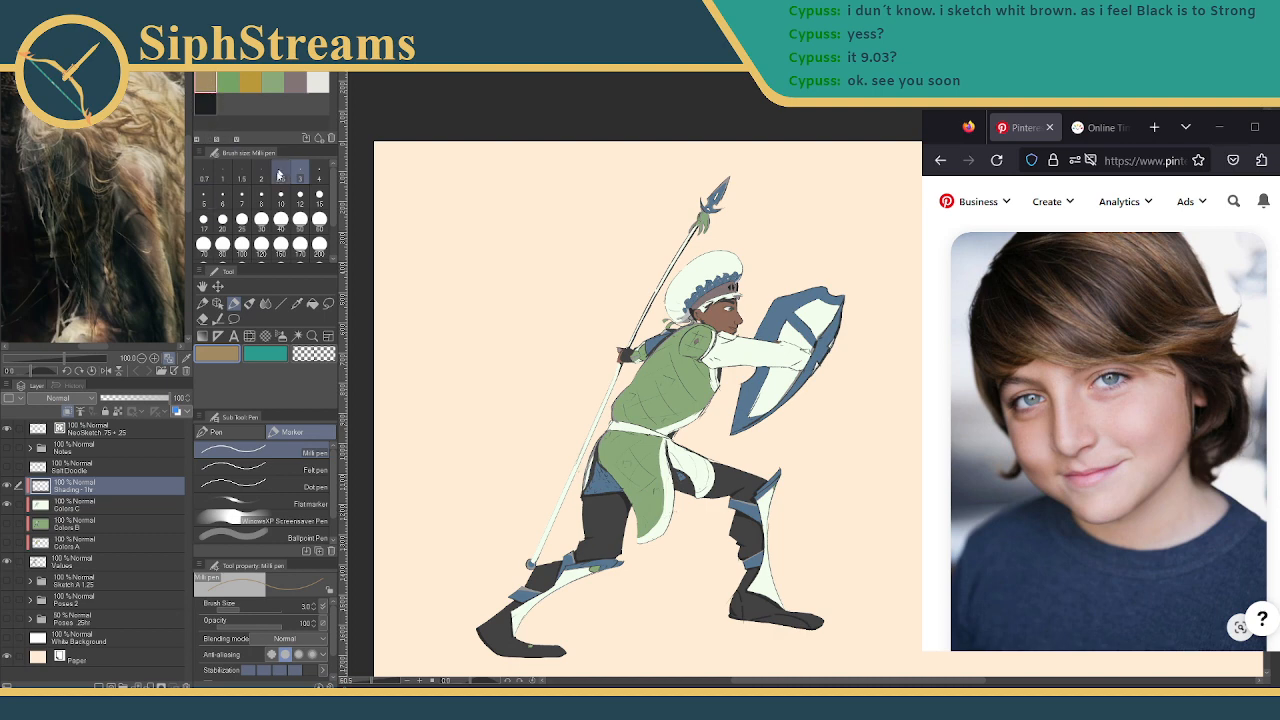
Try filling the warrior's belt, tunic trim and front sleeve on Colors C with the dark grey sampled from the trousers, and undo the fills
{"action": "left_click", "coordinate": [300, 300]}
{"action": "left_click", "coordinate": [614, 510]}
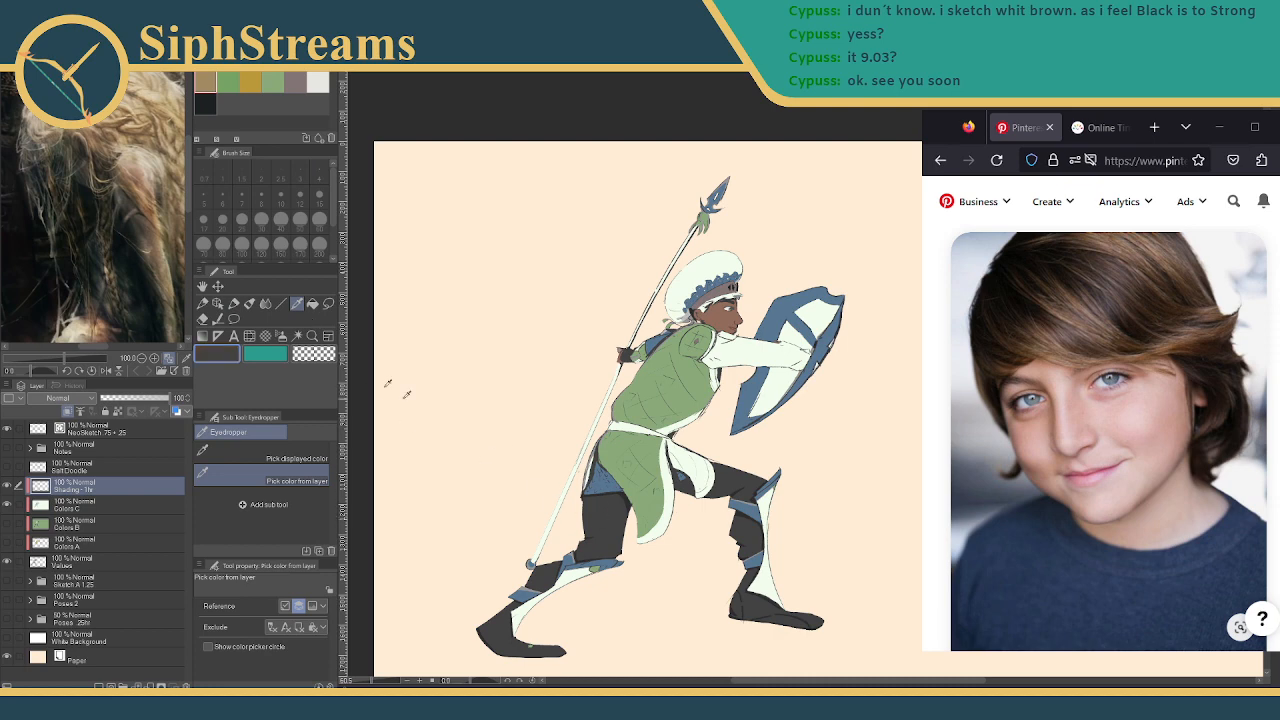
{"action": "left_click", "coordinate": [312, 303]}
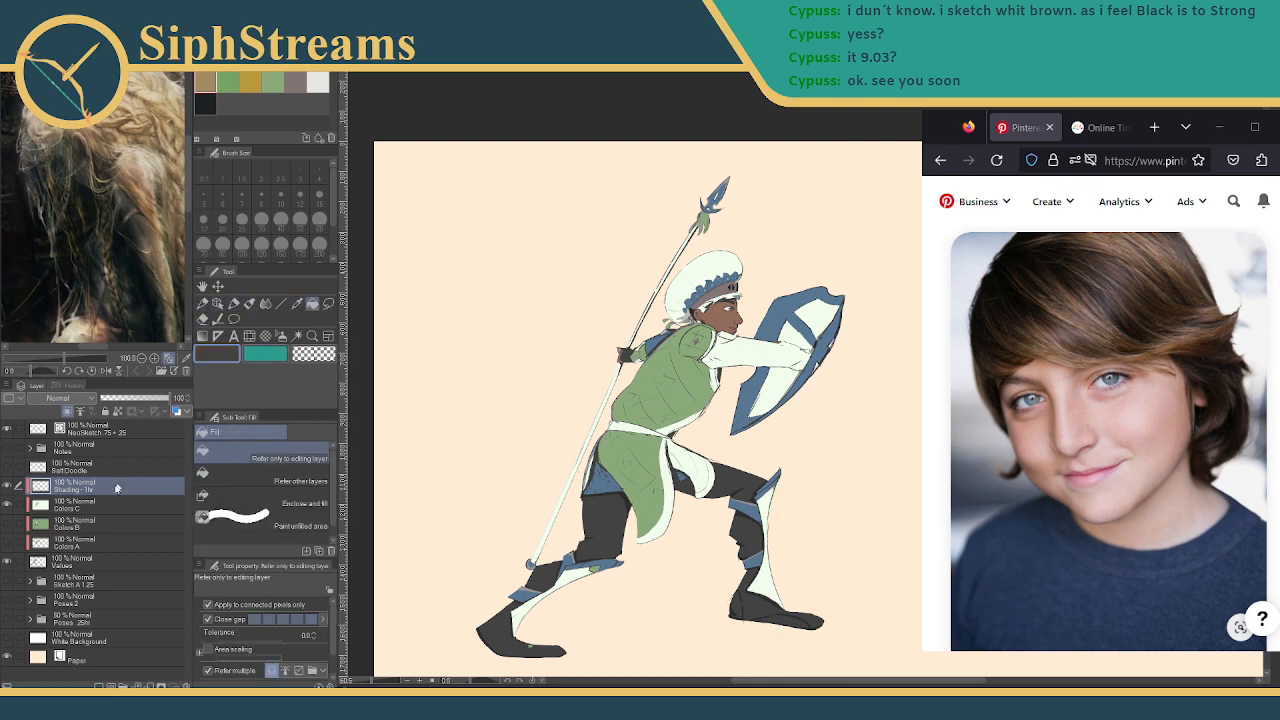
{"action": "left_click", "coordinate": [97, 508]}
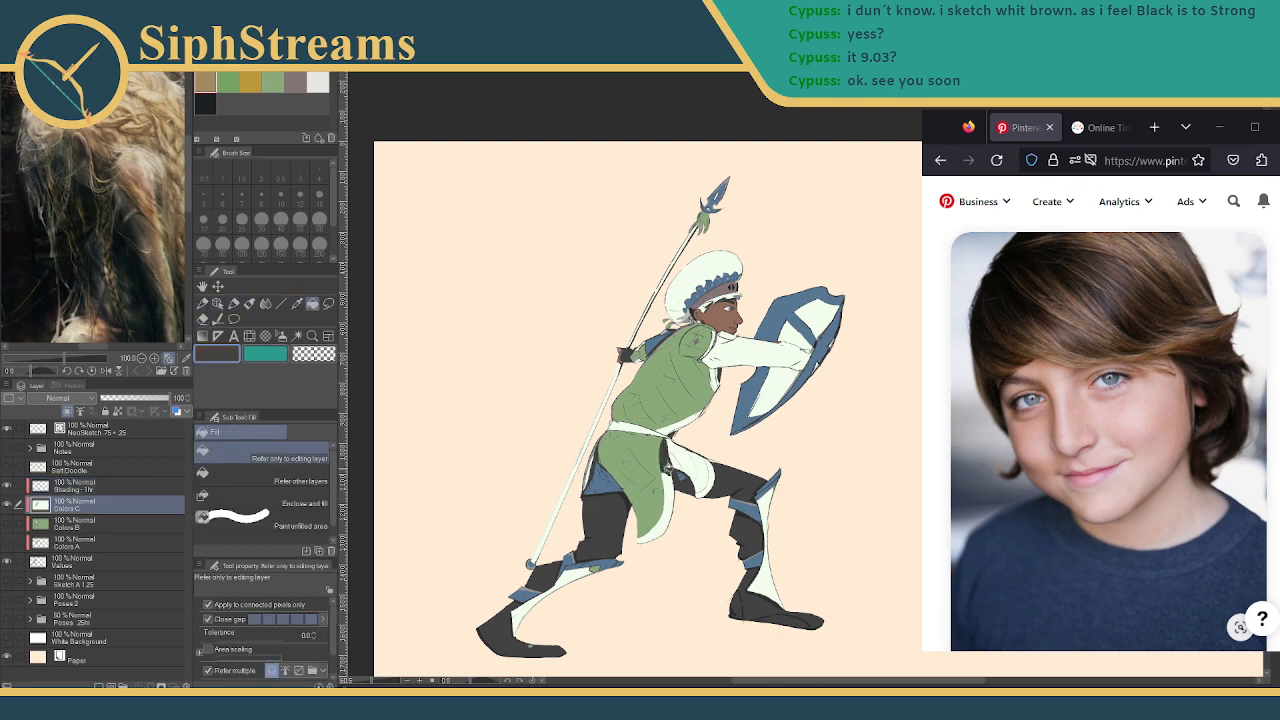
{"action": "left_click", "coordinate": [664, 505]}
{"action": "left_click_drag", "start_coordinate": [625, 428], "coordinate": [695, 420]}
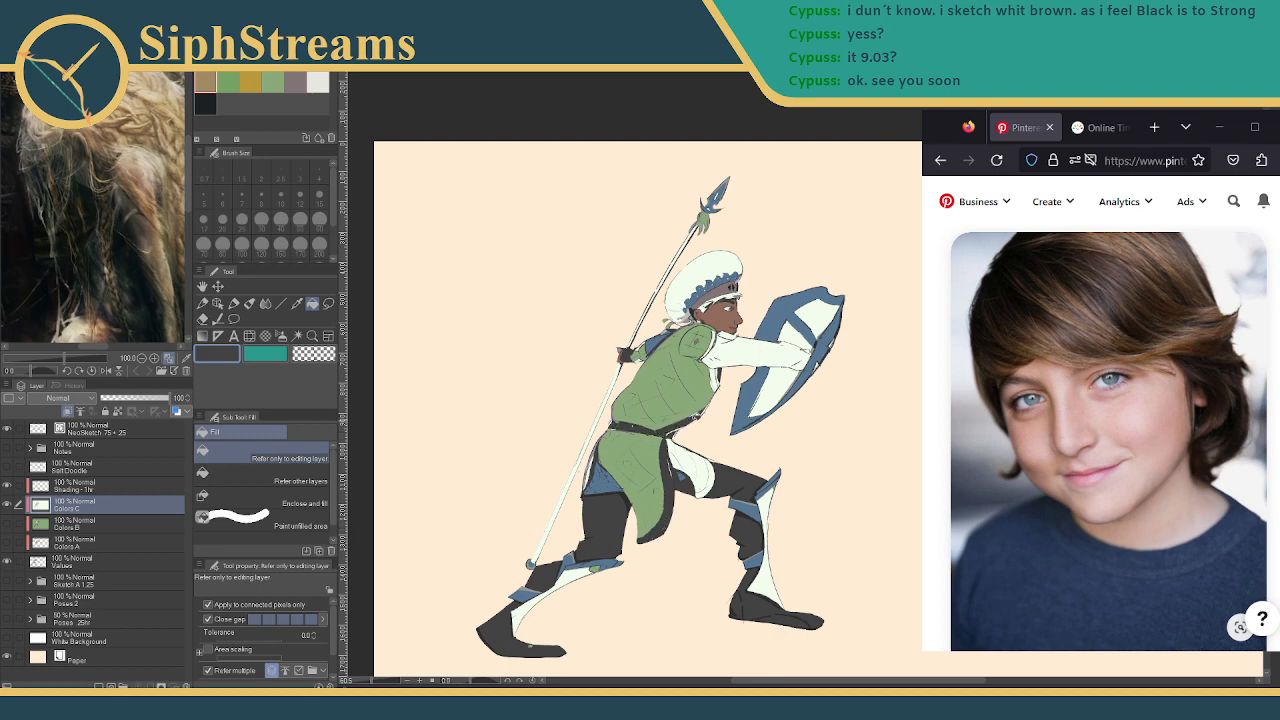
{"action": "left_click_drag", "start_coordinate": [712, 376], "coordinate": [800, 352]}
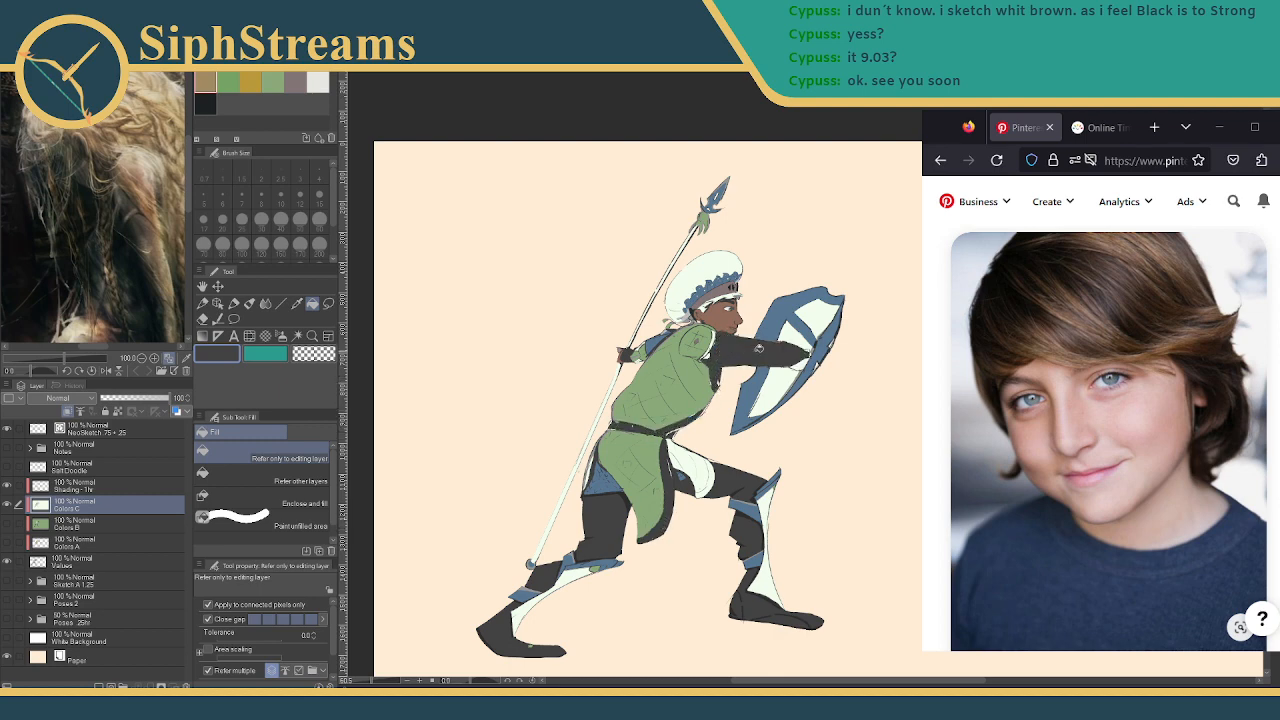
{"action": "left_click", "coordinate": [710, 359]}
{"action": "key", "text": "ctrl+z"}
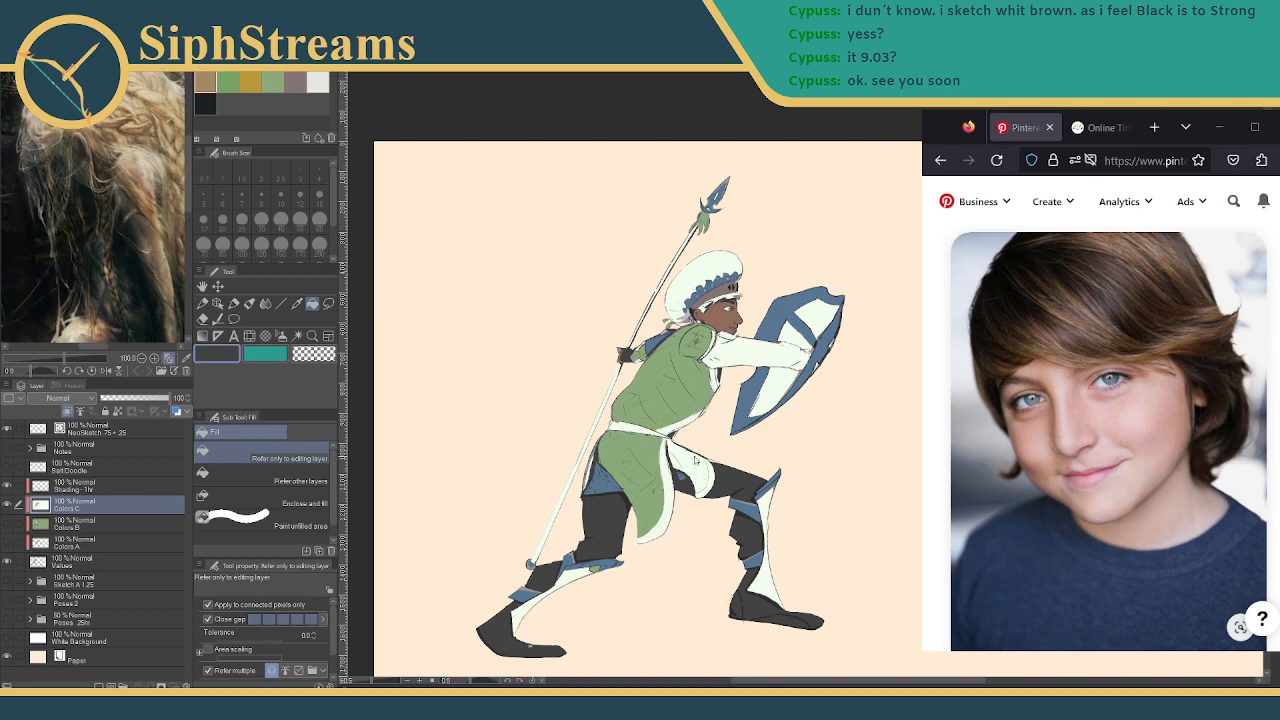
Toggle the Colors C layer off and on to compare its colours with the greyscale values underneath
{"action": "key", "text": "ctrl+y"}
{"action": "left_click", "coordinate": [7, 506]}
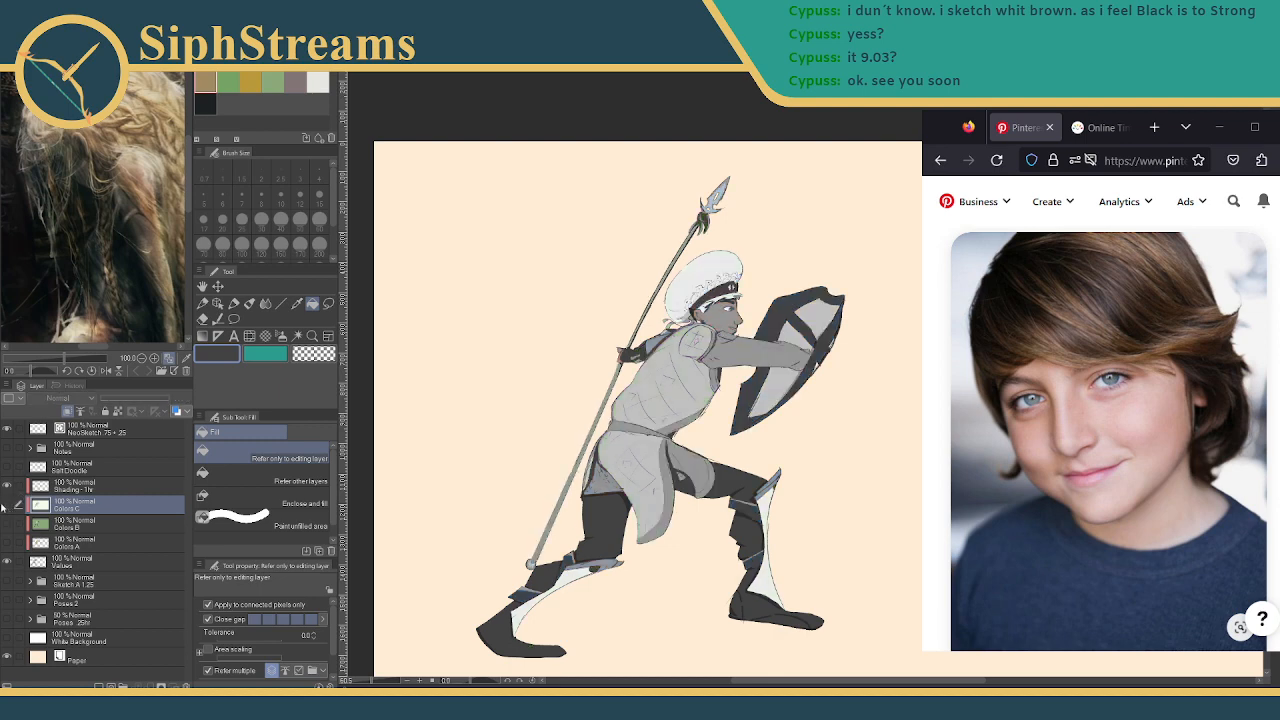
{"action": "left_click", "coordinate": [7, 507]}
{"action": "left_click", "coordinate": [7, 507]}
{"action": "left_click", "coordinate": [7, 507]}
Try filling the belt, tunic trim and front sleeve with the light sage green swatch, and undo the fills
{"action": "left_click", "coordinate": [273, 82]}
{"action": "mouse_move", "coordinate": [614, 428]}
{"action": "left_mouse_down"}
{"action": "mouse_move", "coordinate": [684, 420]}
{"action": "mouse_move", "coordinate": [642, 538]}
{"action": "left_mouse_up"}
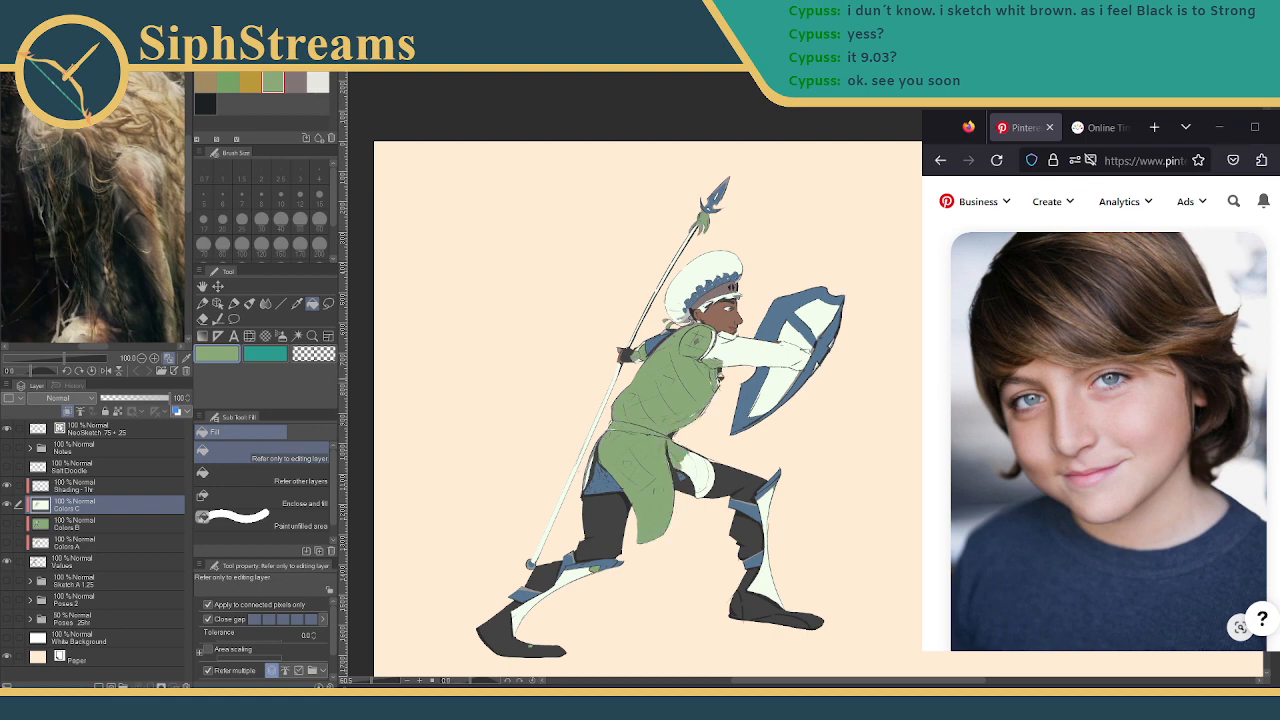
{"action": "left_click", "coordinate": [722, 352]}
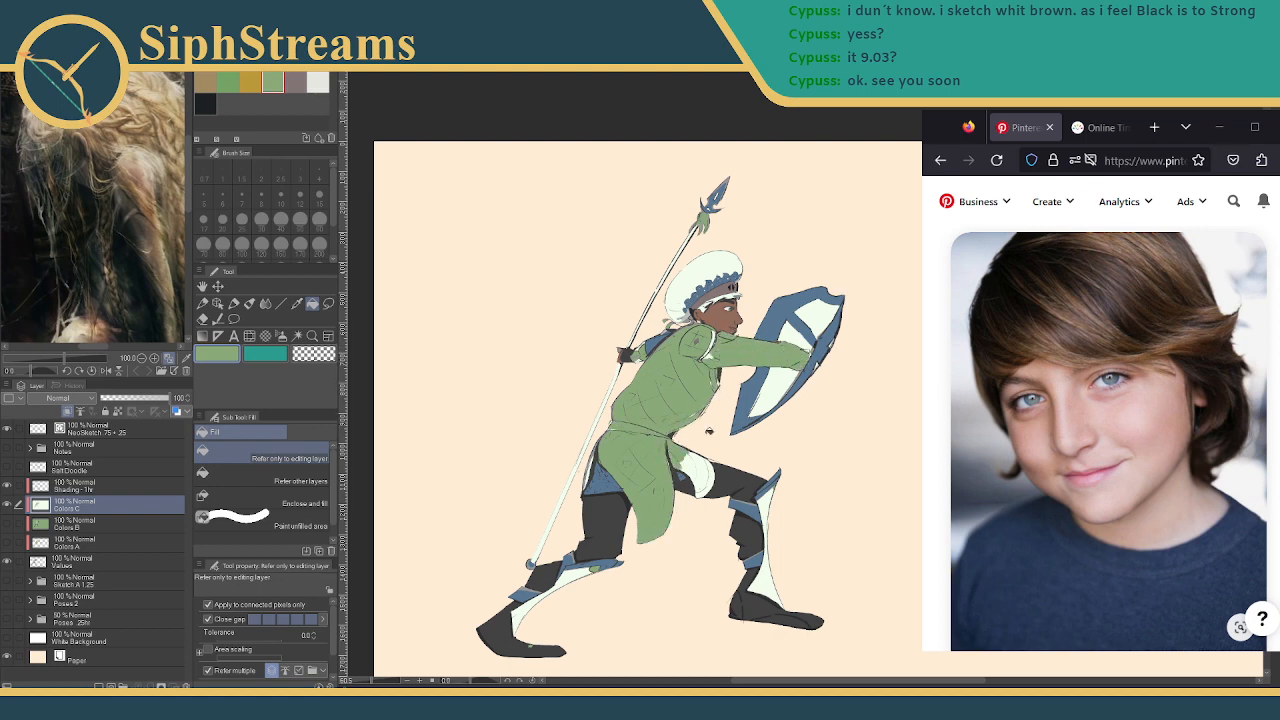
{"action": "key", "text": "ctrl+z"}
{"action": "key", "text": "ctrl+z"}
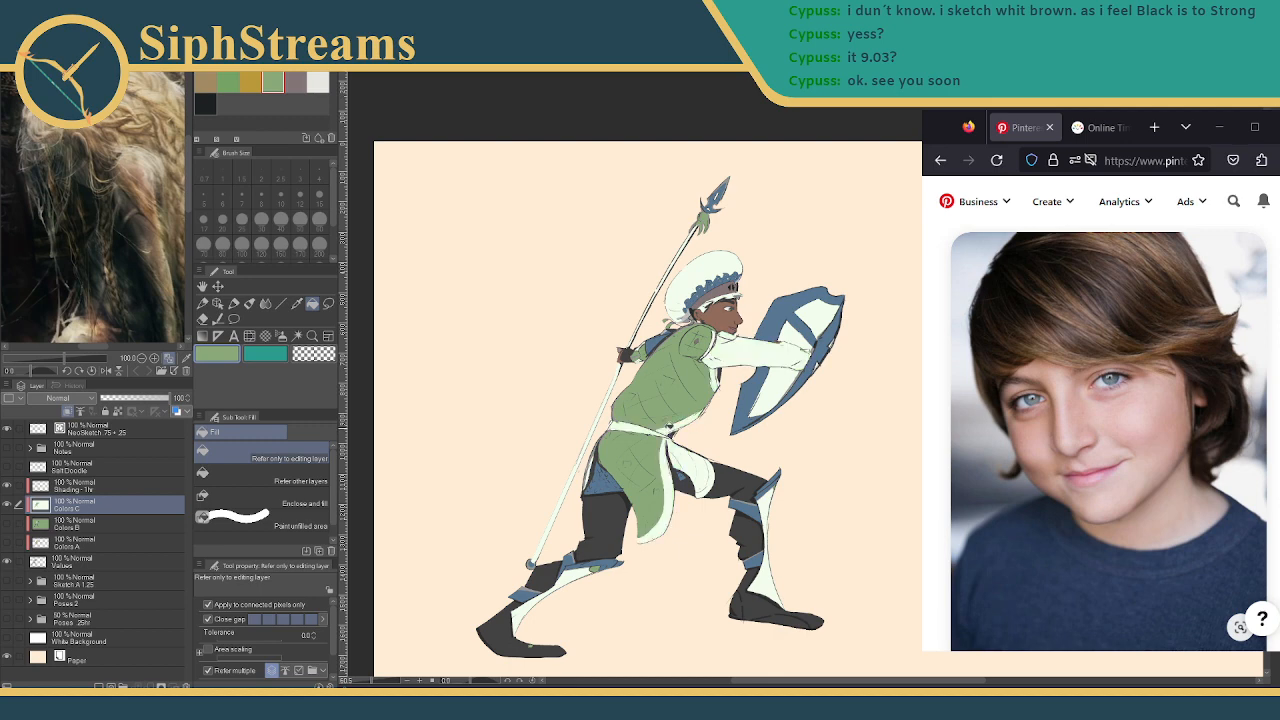
Toggle the Colors C layer's visibility to compare it with the greyscale values, and set its opacity to 70%
{"action": "left_click", "coordinate": [9, 505]}
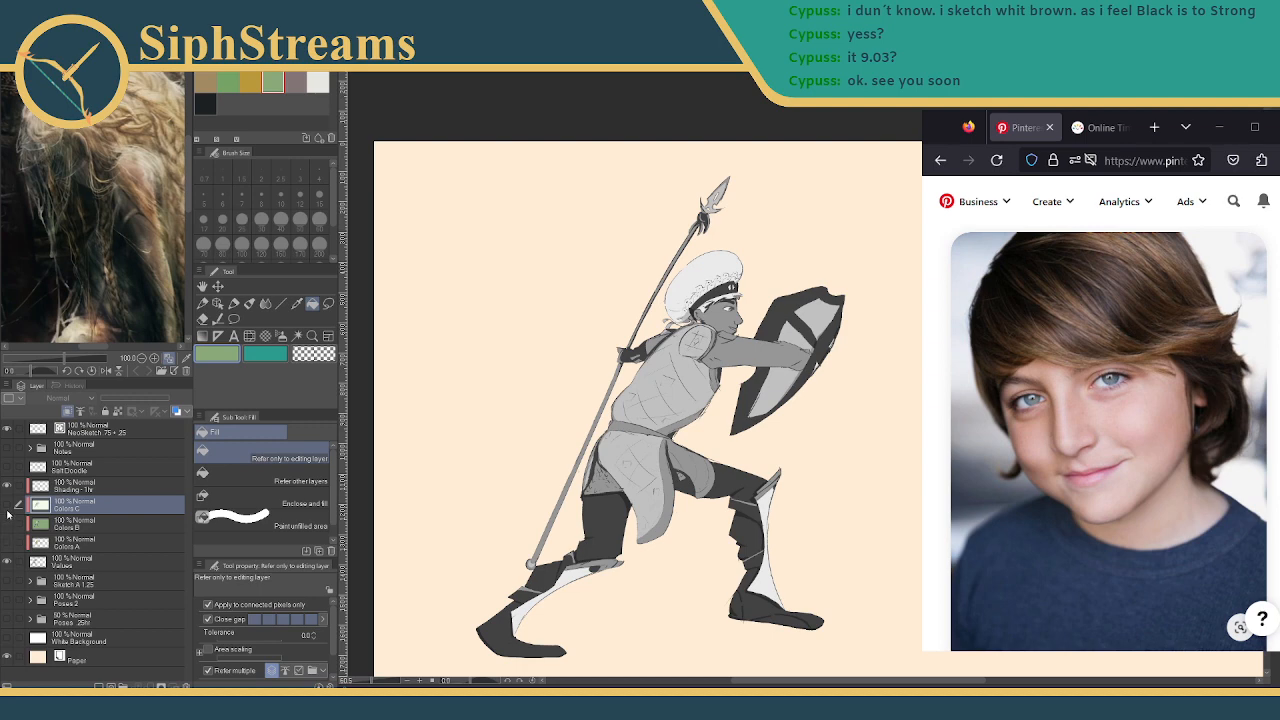
{"action": "left_click", "coordinate": [7, 512]}
{"action": "left_click_drag", "start_coordinate": [172, 400], "coordinate": [137, 403]}
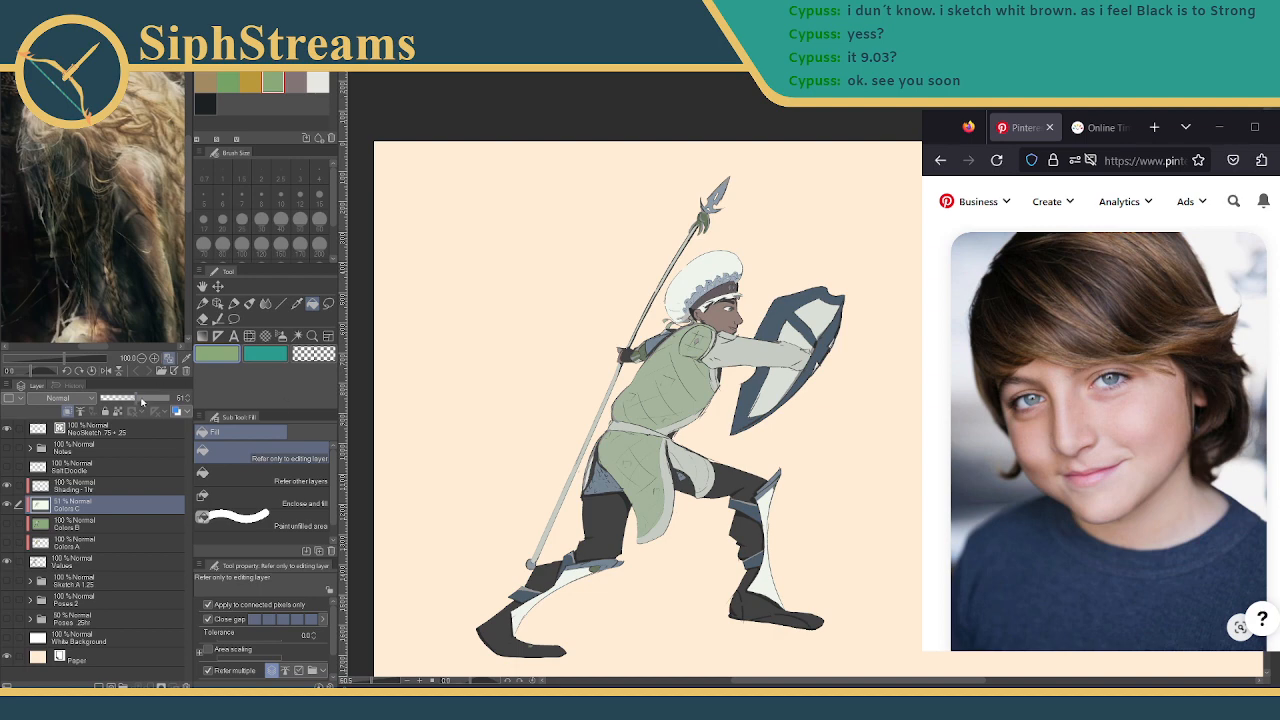
{"action": "left_click_drag", "start_coordinate": [141, 401], "coordinate": [145, 404]}
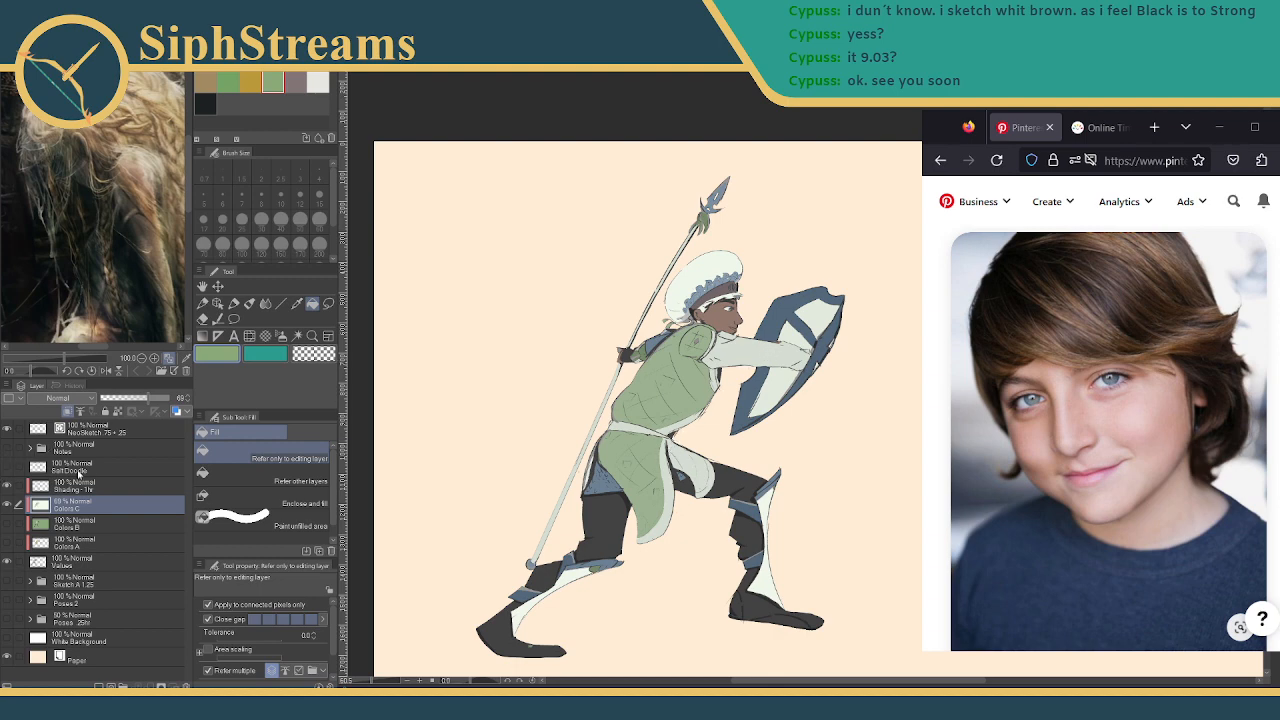
{"action": "mouse_move", "coordinate": [145, 402]}
{"action": "left_mouse_down"}
{"action": "mouse_move", "coordinate": [114, 404]}
{"action": "mouse_move", "coordinate": [140, 403]}
{"action": "left_mouse_up"}
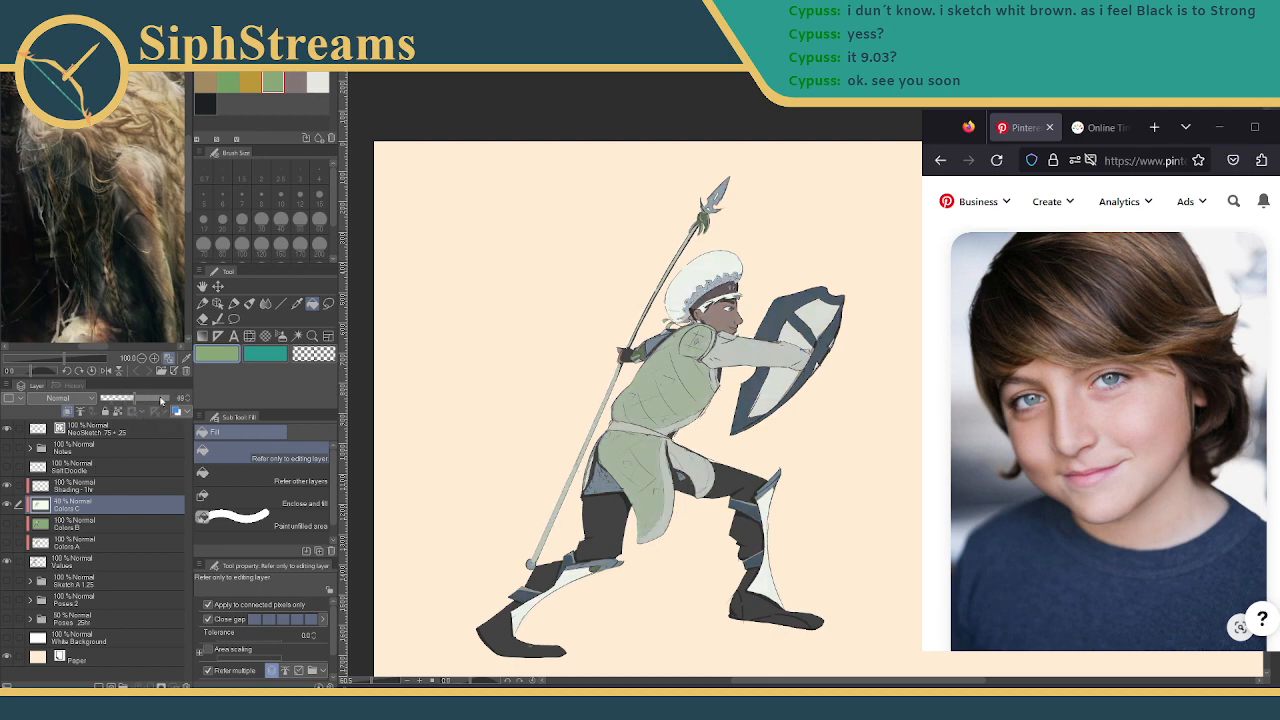
{"action": "left_click", "coordinate": [170, 401]}
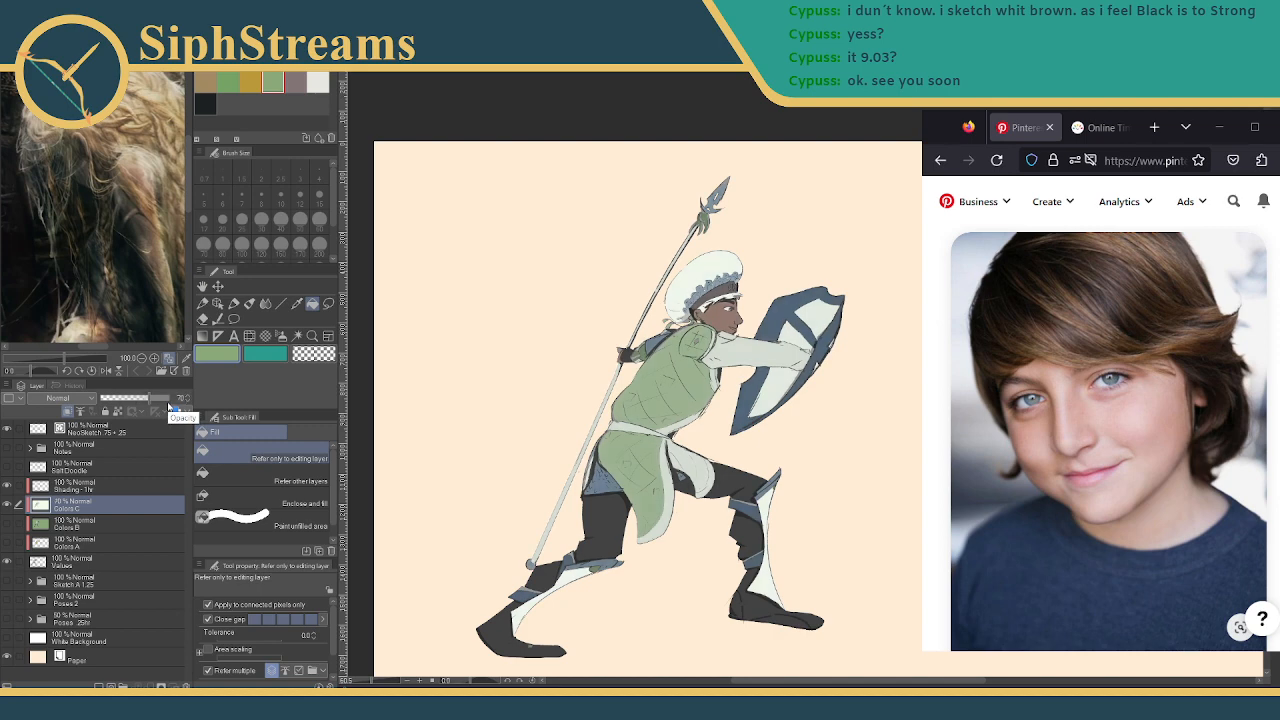
Switch to the kneeling archer drawing, try lowering its Color layer's opacity to 16%, and undo the opacity change
{"action": "left_click", "coordinate": [462, 75]}
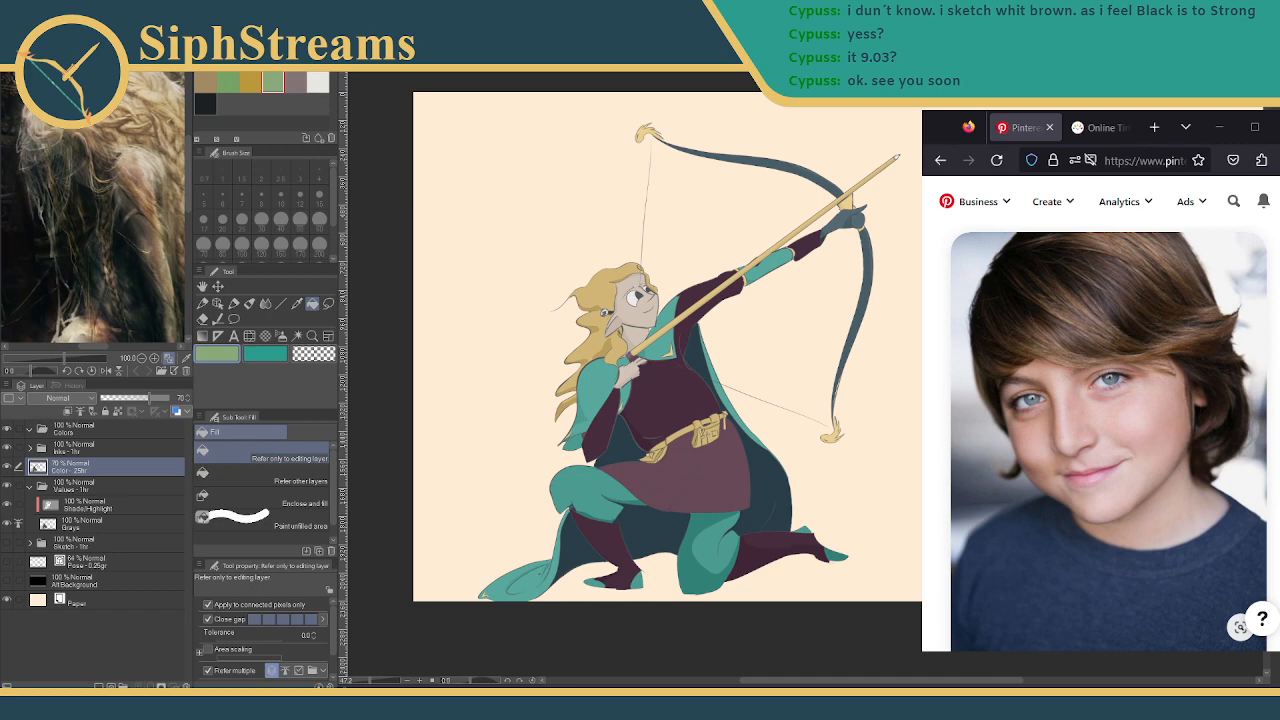
{"action": "left_click_drag", "start_coordinate": [149, 401], "coordinate": [110, 401]}
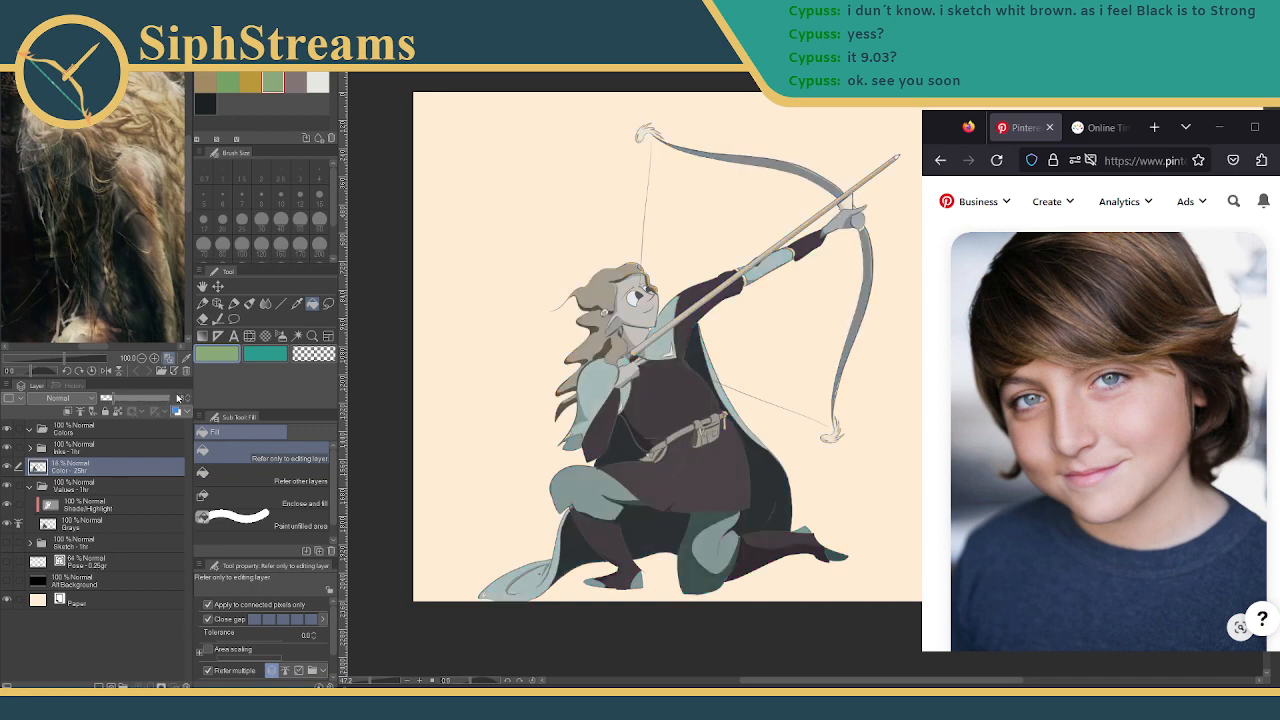
{"action": "key", "text": "ctrl+z"}
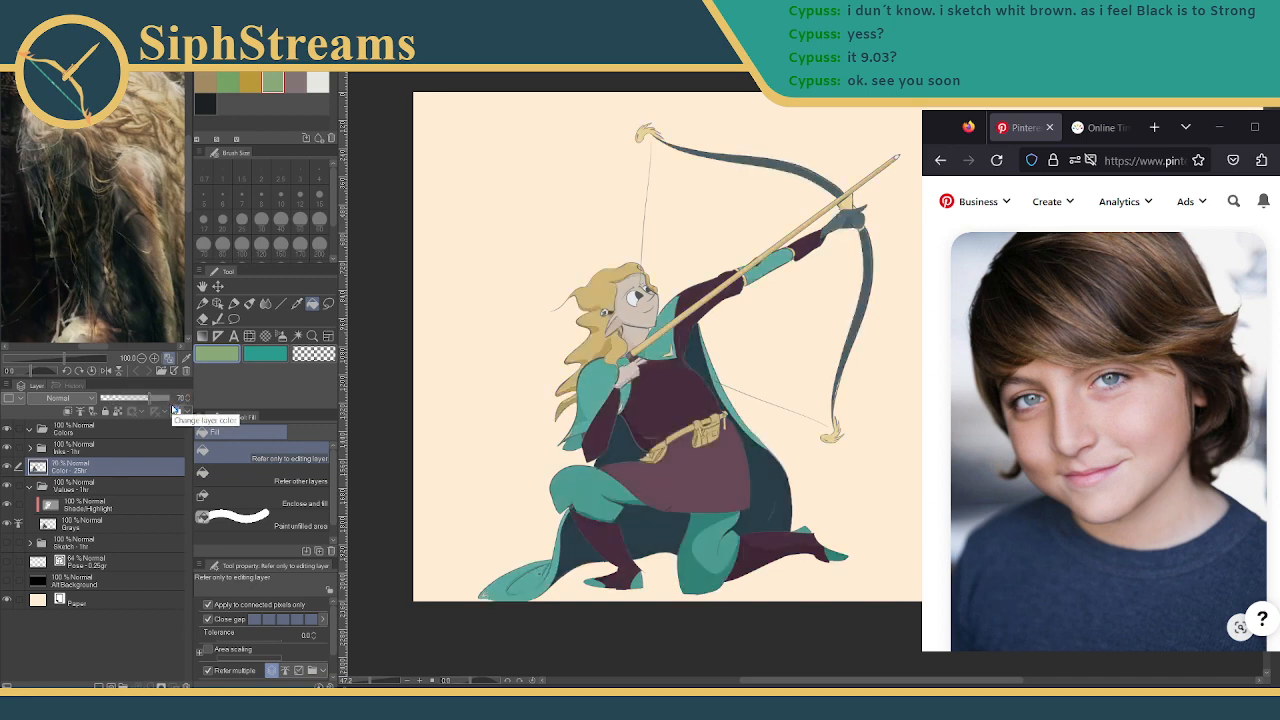